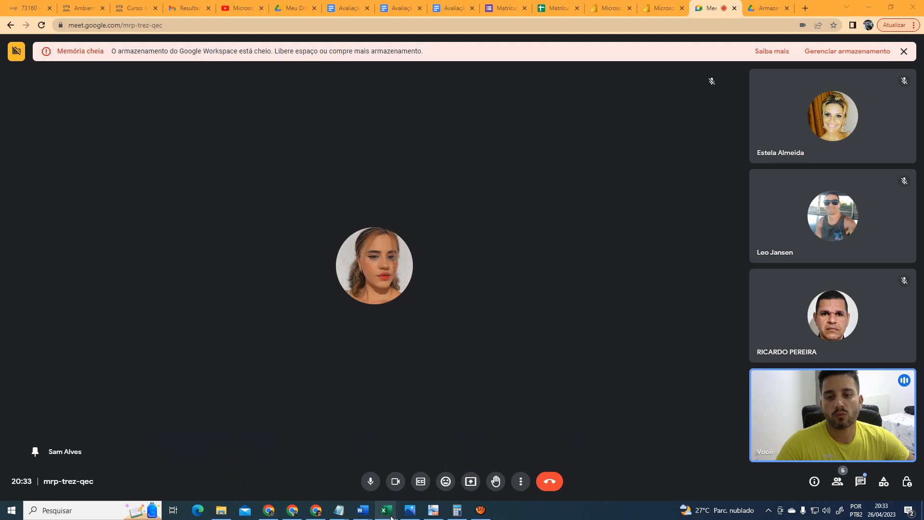
# Present the entire screen in the Google Meet call, hiding the sharing notice, and open the in-call messages
pyautogui.moveTo(390, 514)
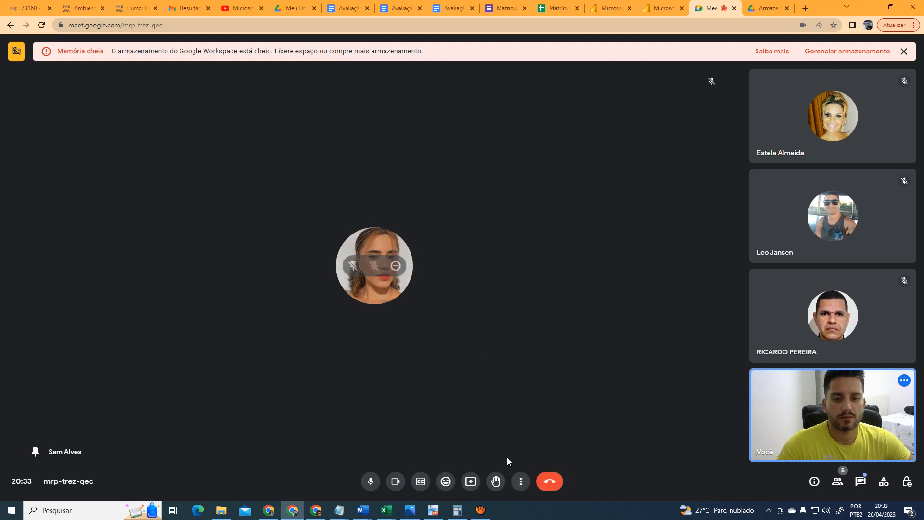
pyautogui.click(471, 481)
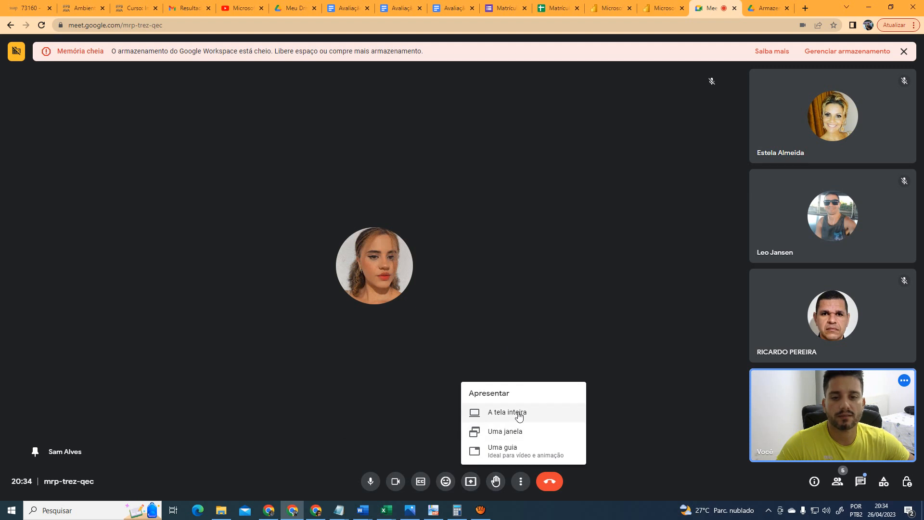
pyautogui.click(519, 414)
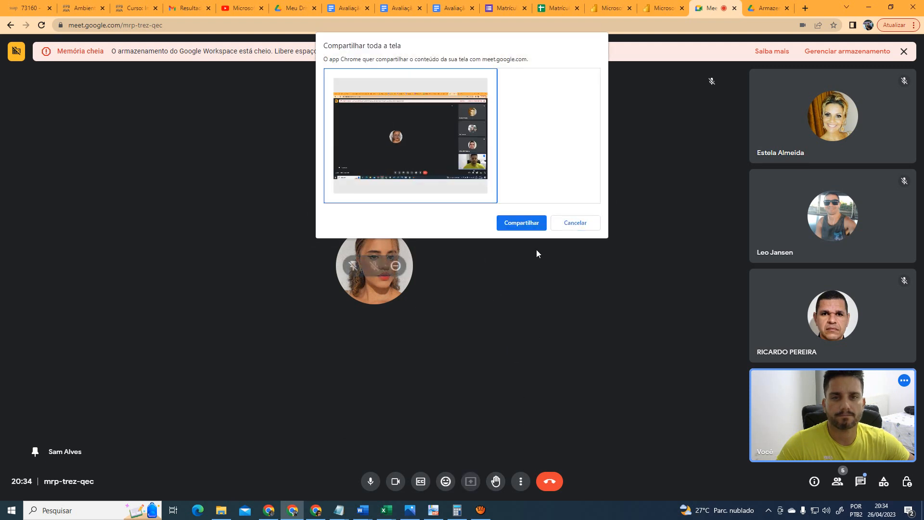
pyautogui.click(522, 223)
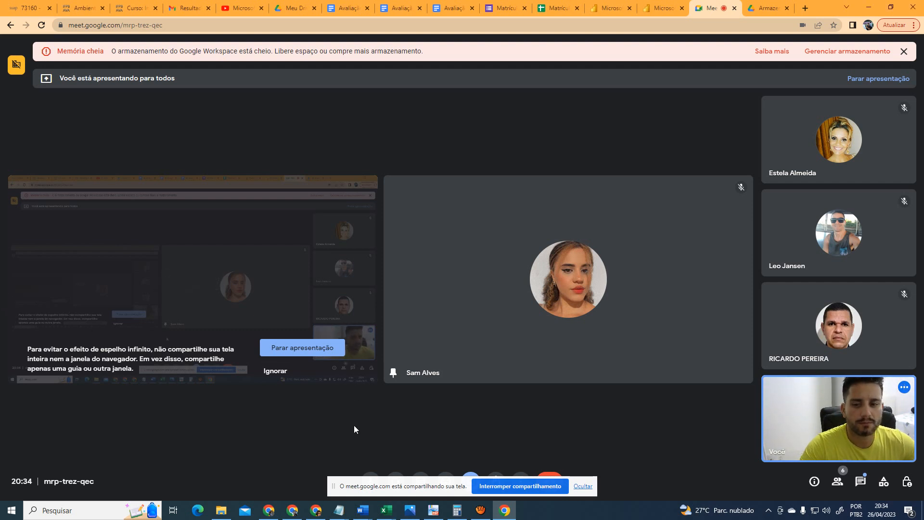
pyautogui.click(584, 486)
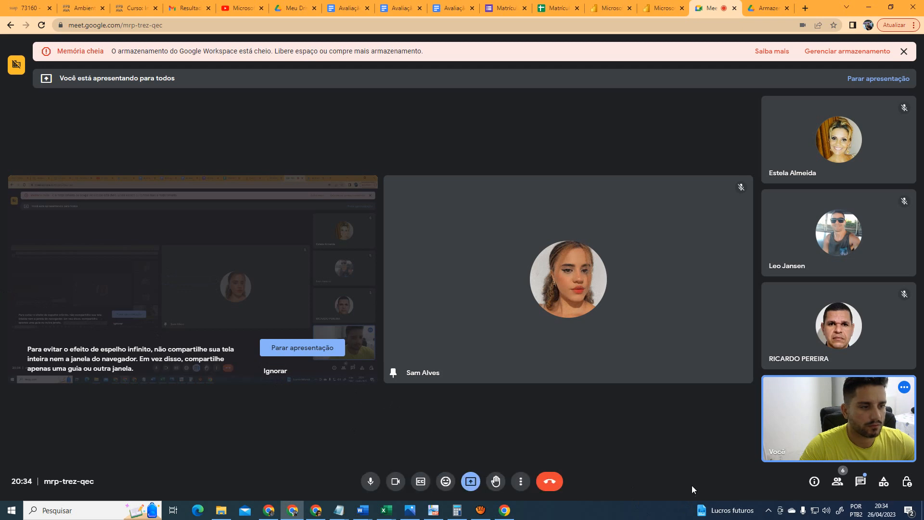
pyautogui.click(860, 480)
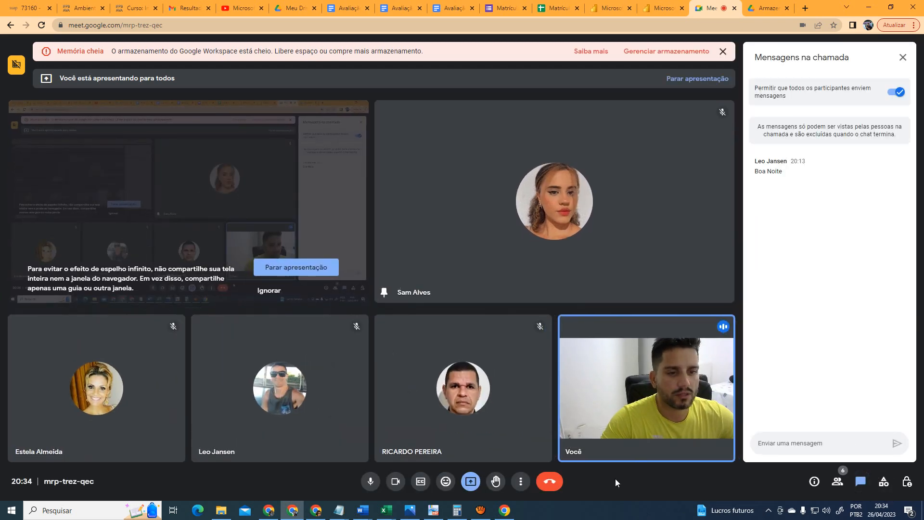
# Switch to the Excel workbook PRODUTOS DE TÊNIS - Copia and deselect the chart on the PRODUTOS_6 sheet
pyautogui.moveTo(391, 512)
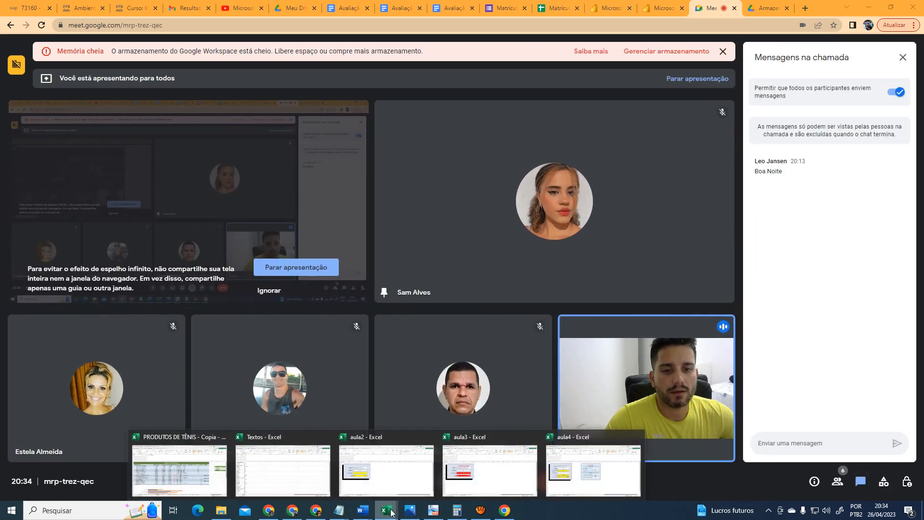
pyautogui.click(179, 470)
pyautogui.click(593, 417)
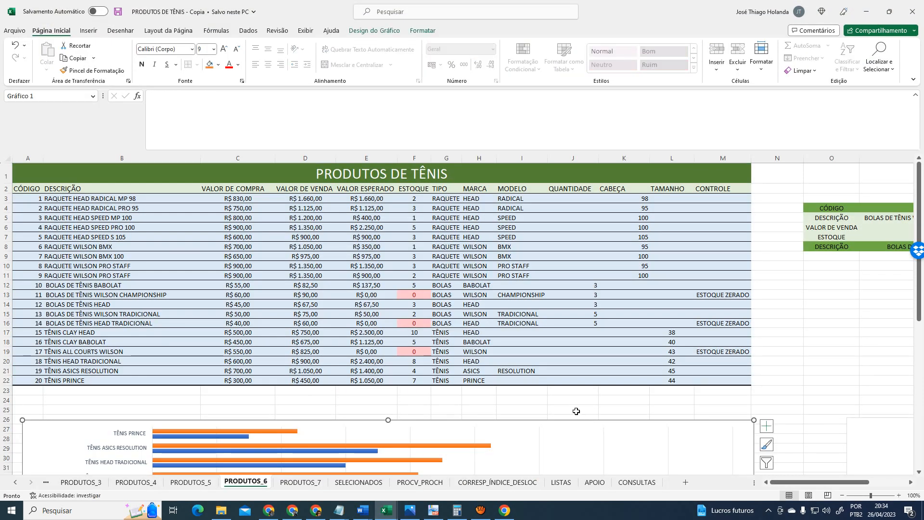
pyautogui.click(576, 409)
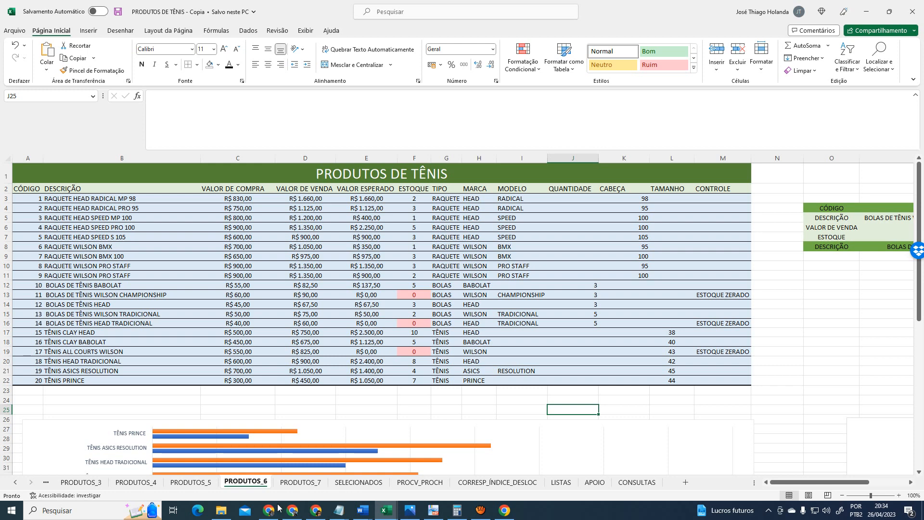
# Return to the Google Meet call, dismiss the storage-full notice and check the chat for participants' replies
pyautogui.click(293, 513)
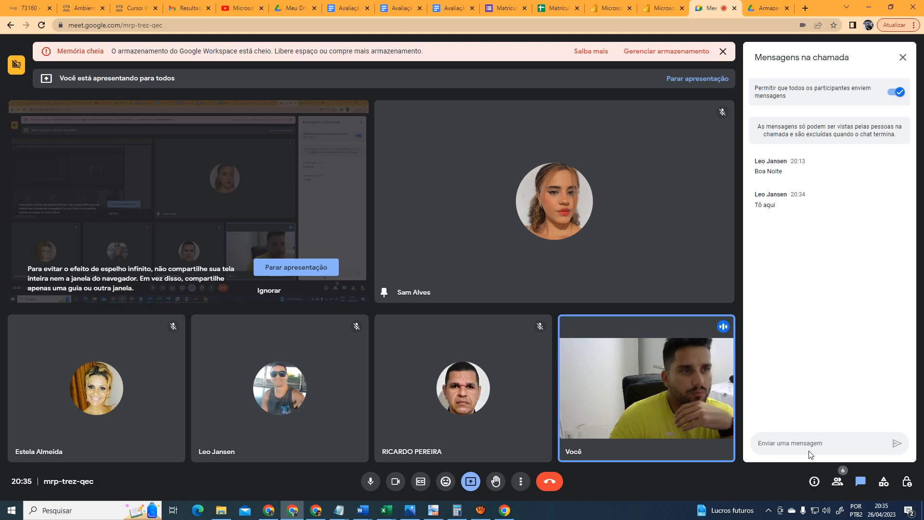
pyautogui.click(726, 52)
pyautogui.hotkey('alt', 'Tab')
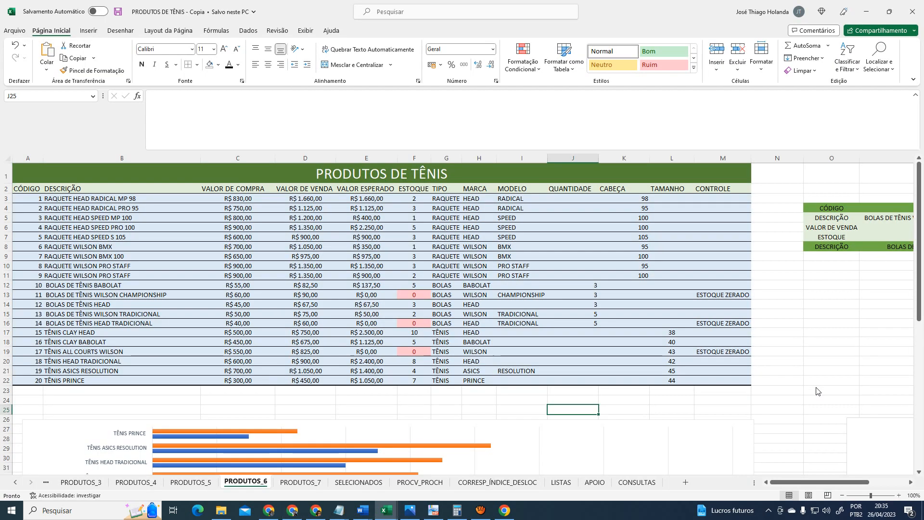
pyautogui.hotkey('alt', 'Tab')
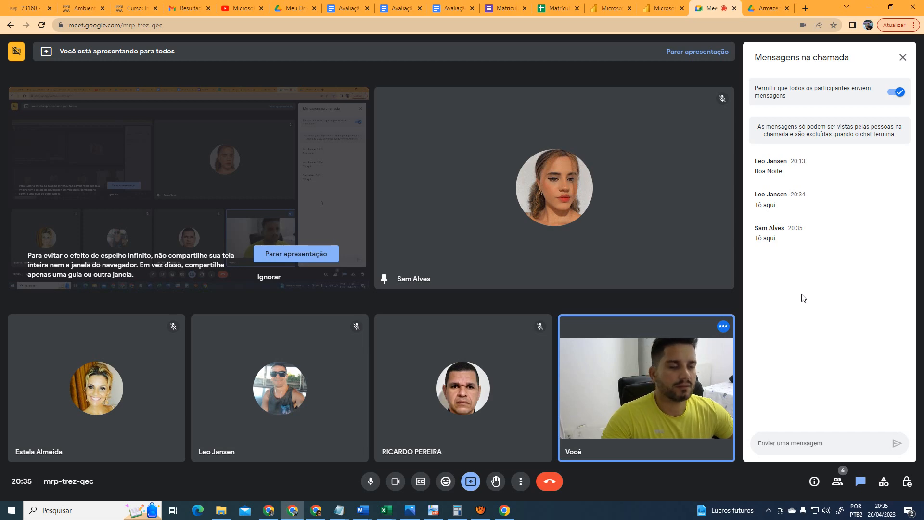
# Return to the Excel workbook and look through the product table on the PRODUTOS_7 sheet down to its last row
pyautogui.hotkey('alt', 'Tab')
pyautogui.click(514, 396)
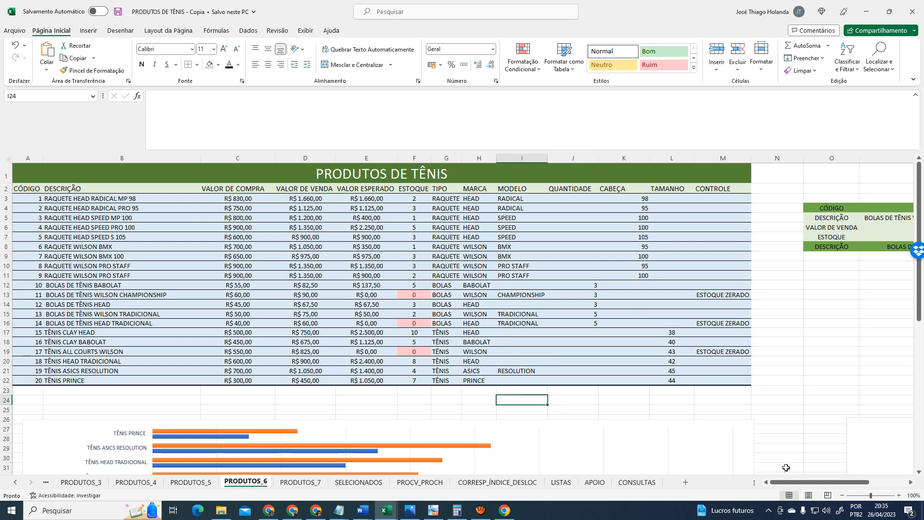
pyautogui.moveTo(828, 482)
pyautogui.mouseDown()
pyautogui.moveTo(854, 482)
pyautogui.moveTo(838, 483)
pyautogui.mouseUp()
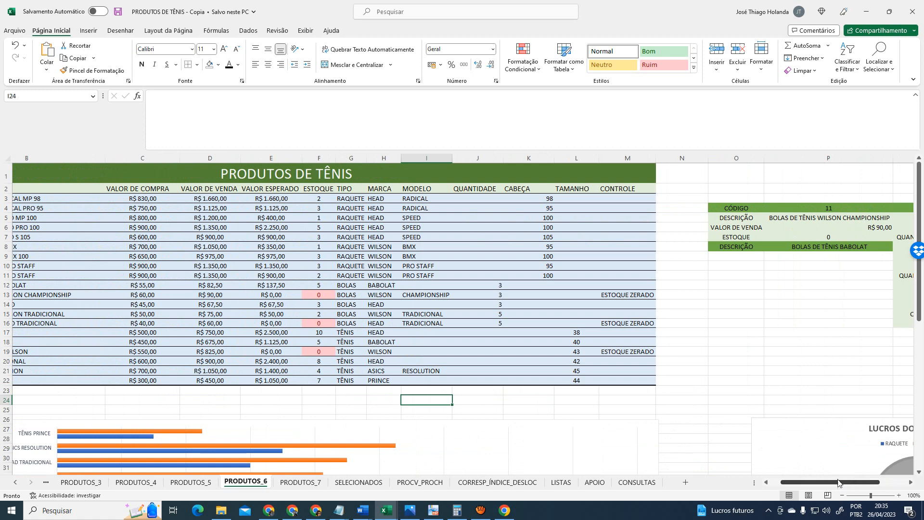
pyautogui.click(294, 483)
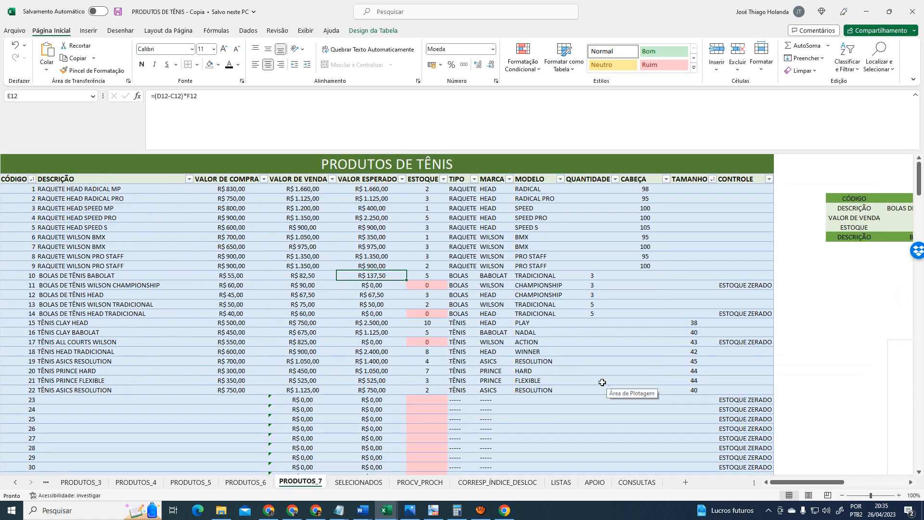
pyautogui.scroll(-20, 602, 382)
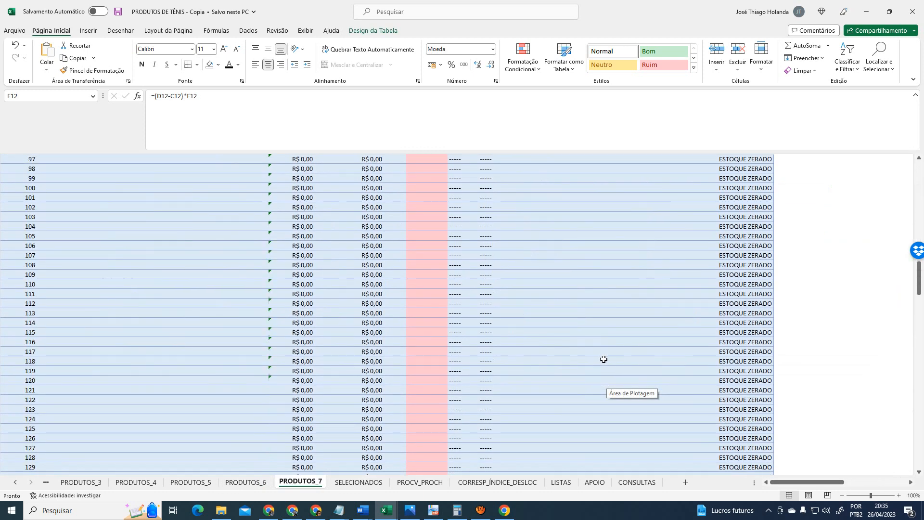
pyautogui.scroll(-20, 604, 360)
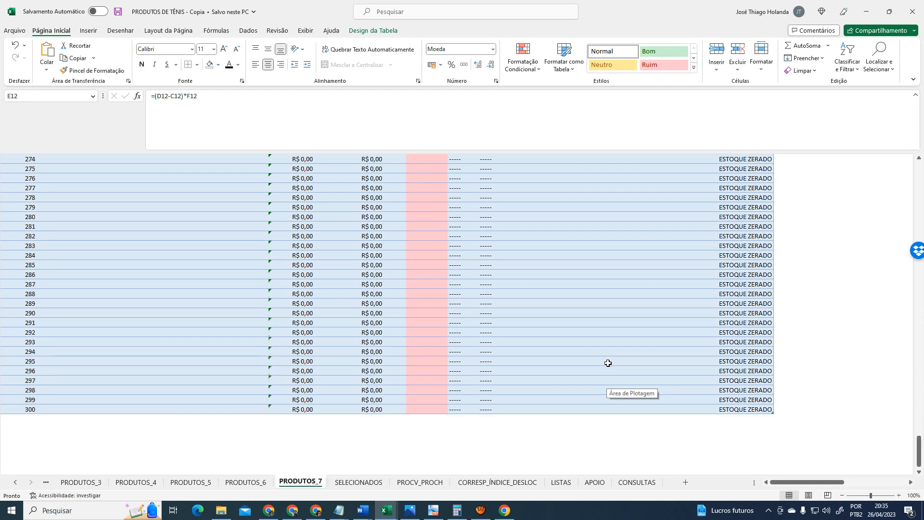
pyautogui.moveTo(919, 450); pyautogui.dragTo(919, 178)
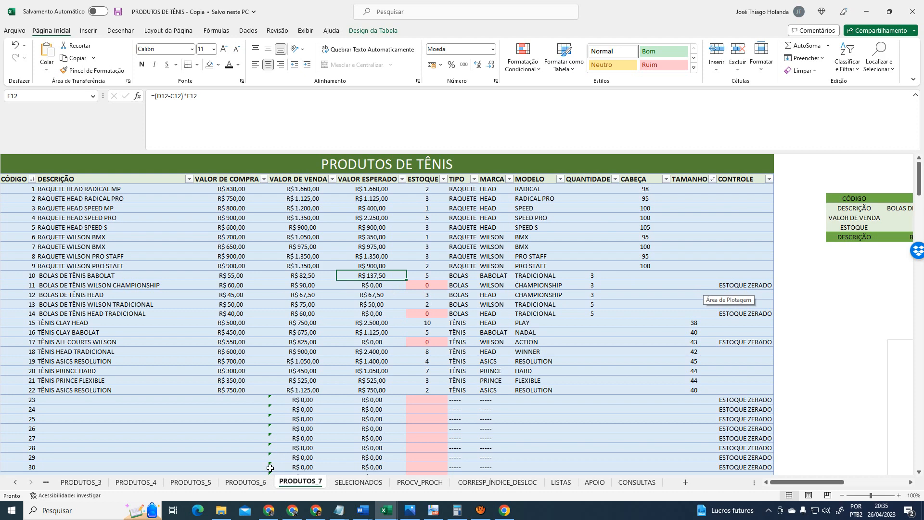
# Add a new sheet after PRODUTOS_6 and paste a copy of the PRODUTOS_6 product table, including its title, at A1
pyautogui.click(246, 482)
pyautogui.click(690, 484)
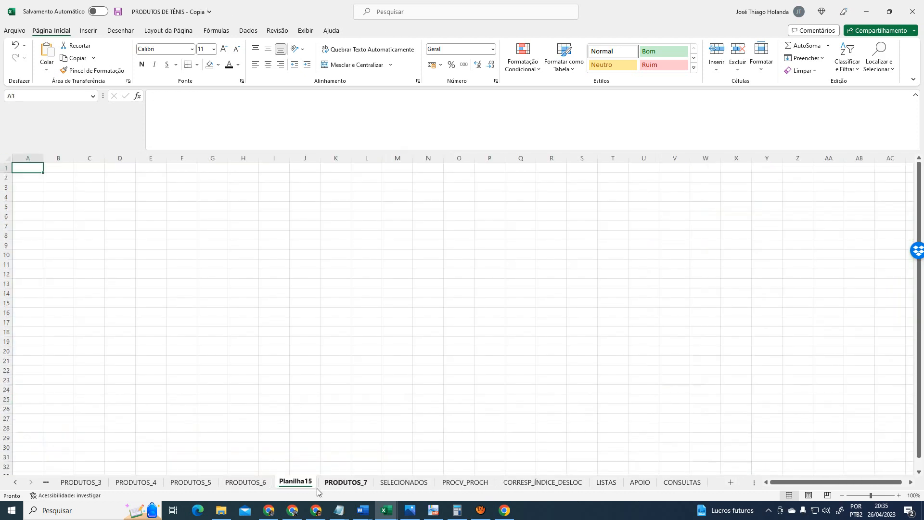
pyautogui.click(245, 482)
pyautogui.moveTo(62, 175); pyautogui.dragTo(469, 379)
pyautogui.hotkey('ctrl', 'c')
pyautogui.click(298, 482)
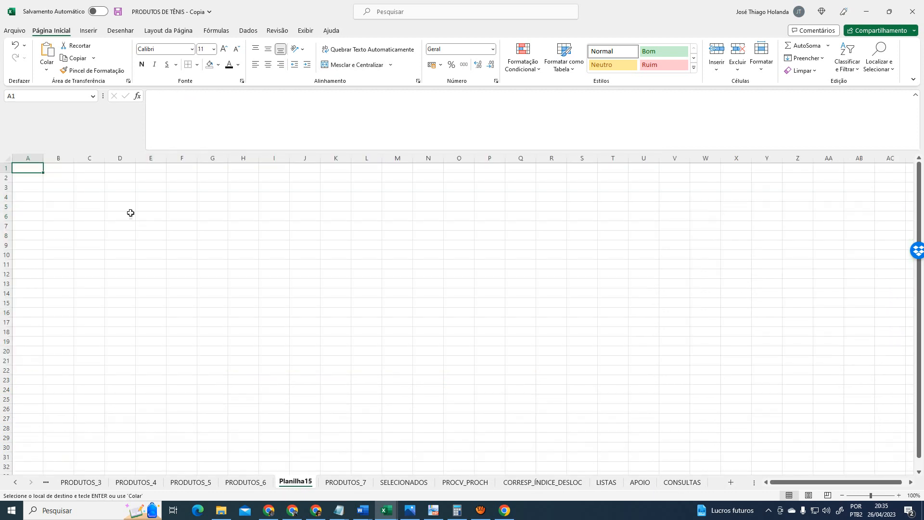
pyautogui.hotkey('ctrl', 'v')
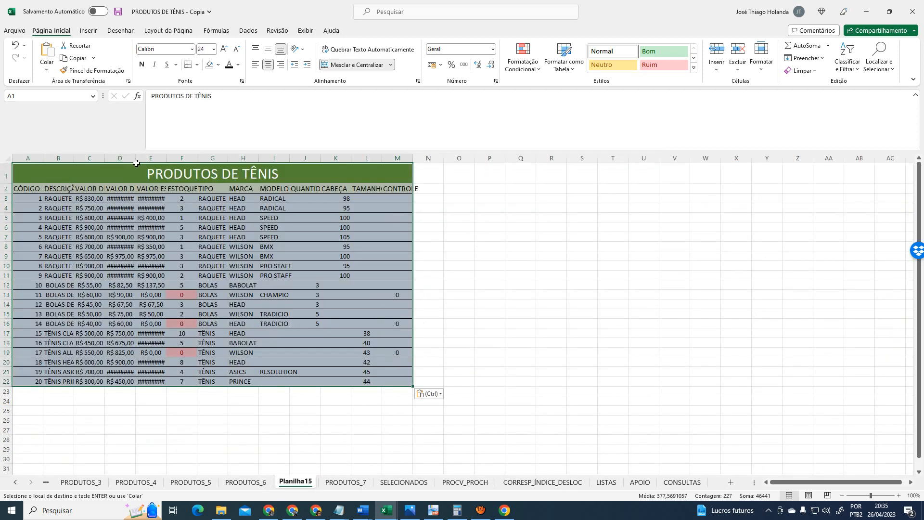
# Widen the VALOR DE VENDA, VALOR ESPERADO and CONTROLE columns of the pasted table to fit their contents
pyautogui.doubleClick(135, 159)
pyautogui.moveTo(196, 158); pyautogui.dragTo(227, 158)
pyautogui.click(251, 158)
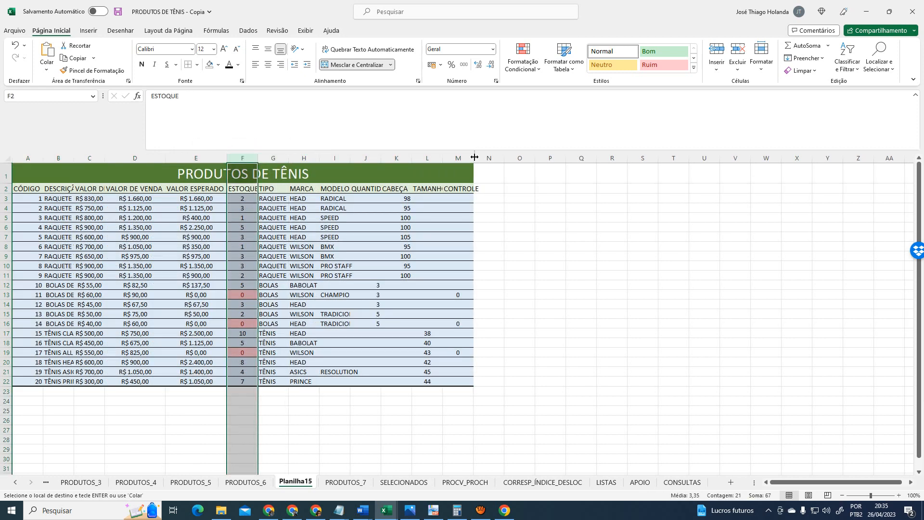
pyautogui.moveTo(475, 158); pyautogui.dragTo(482, 157)
pyautogui.click(558, 237)
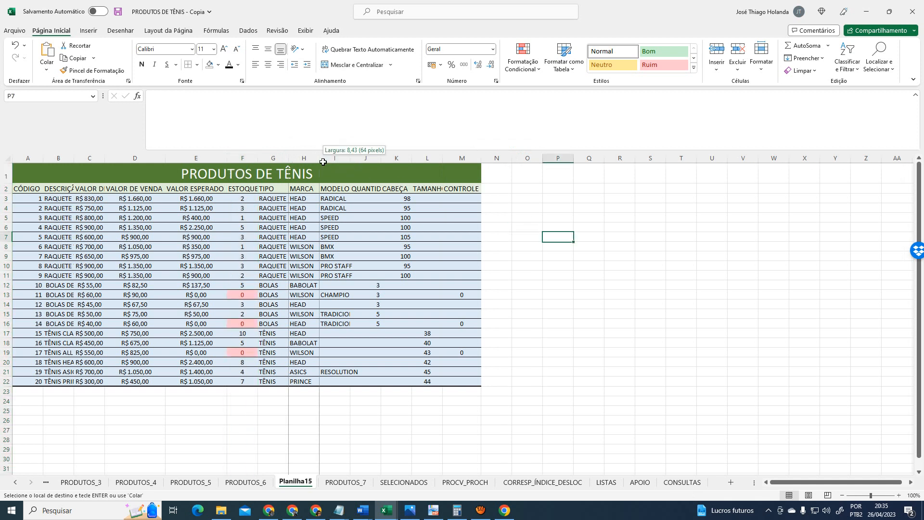
# Select the first product's CÓDIGO cell, A3, in the pasted table
pyautogui.click(284, 208)
pyautogui.press('Up')
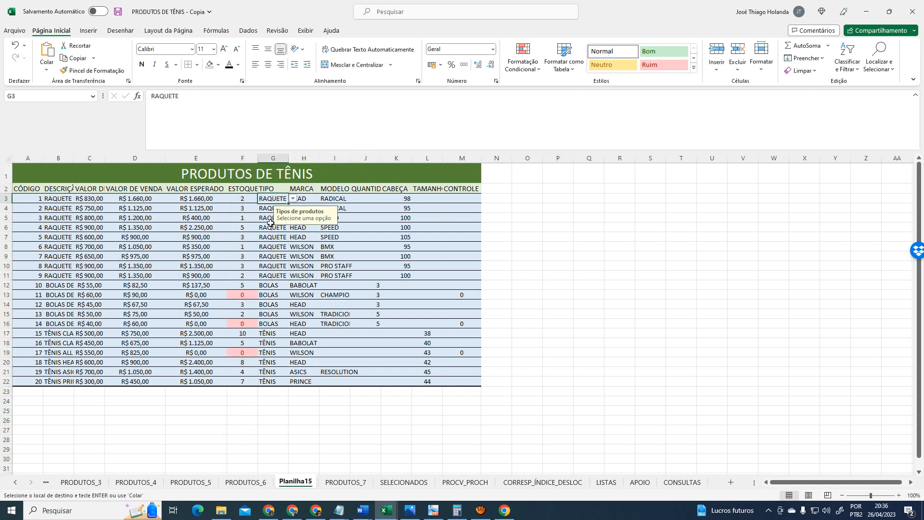
pyautogui.click(39, 205)
pyautogui.click(33, 196)
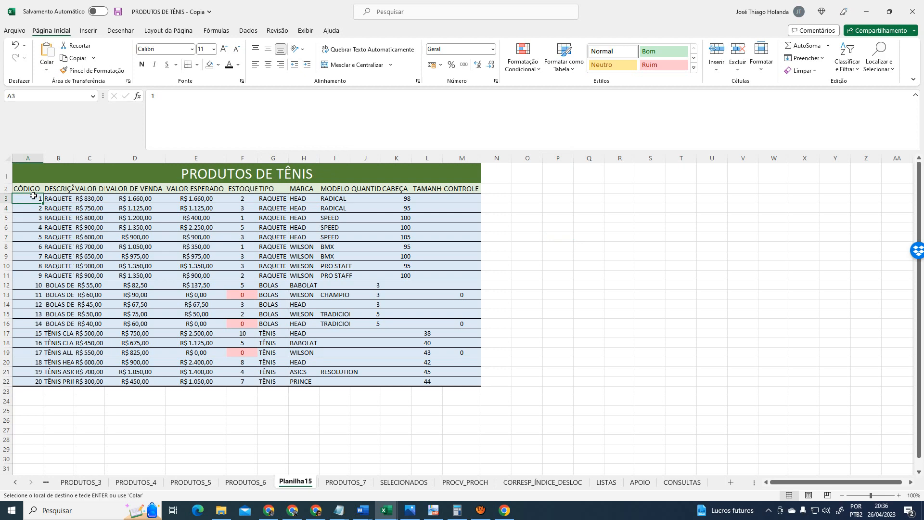
# Check on the PRODUTOS_7 sheet which row holds the last product code of the table
pyautogui.click(346, 482)
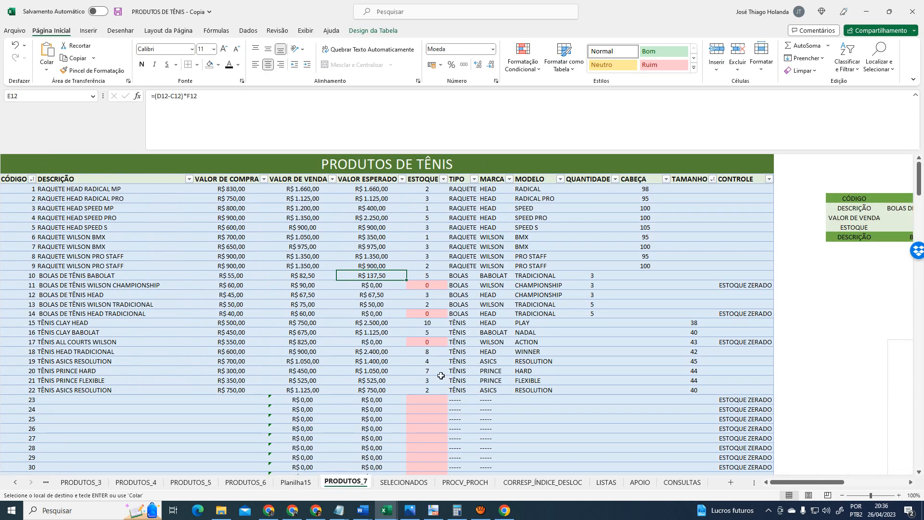
pyautogui.moveTo(920, 173); pyautogui.dragTo(923, 439)
pyautogui.scroll(-5, 613, 341)
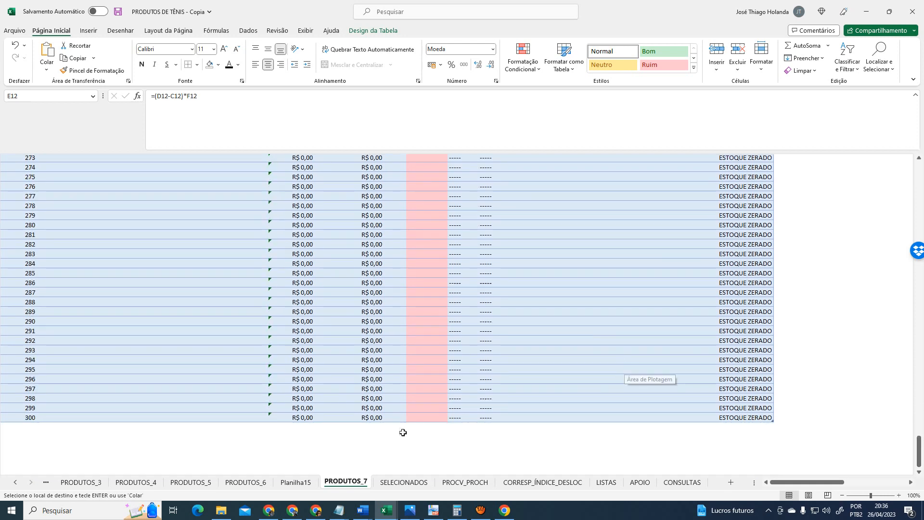
pyautogui.hotkey('ctrl', 'shift', '8')
pyautogui.click(26, 419)
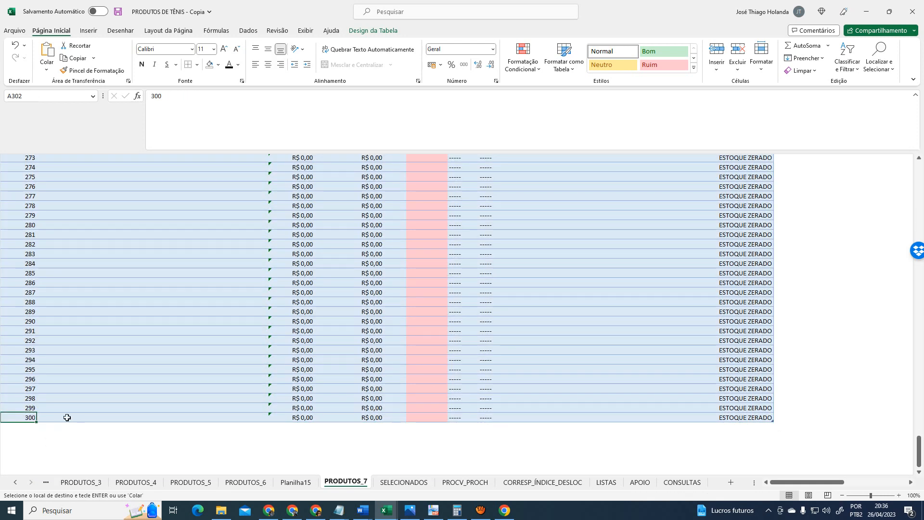
pyautogui.moveTo(916, 453); pyautogui.dragTo(918, 178)
# On the new sheet, extend the selection from A3 to M302 so it covers 300 product rows
pyautogui.click(293, 482)
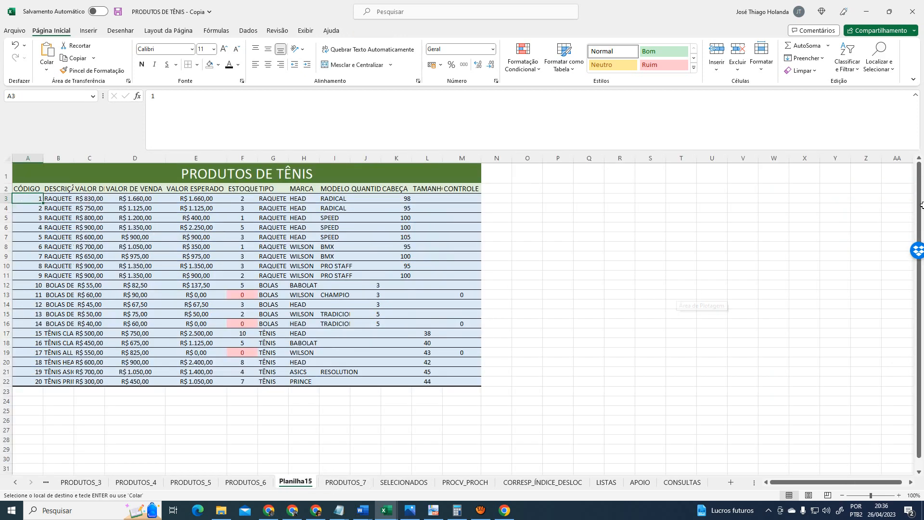
pyautogui.scroll(-20, 468, 436)
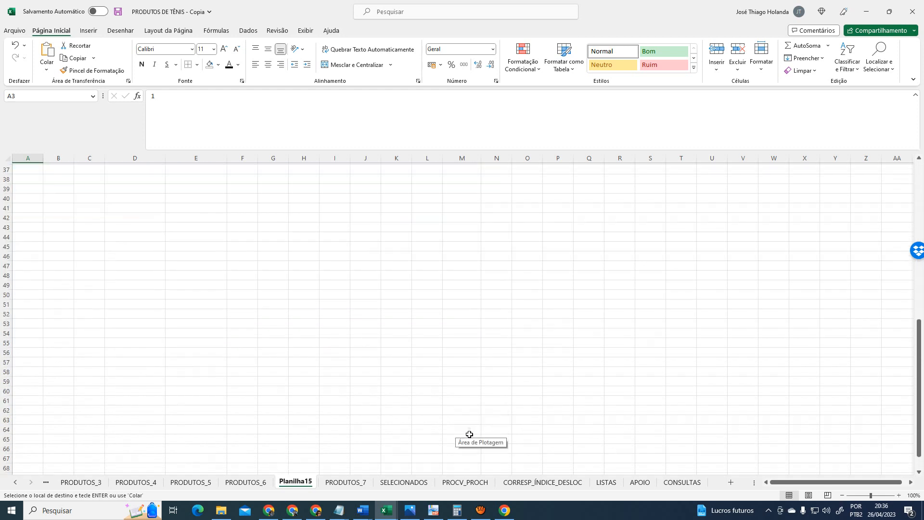
pyautogui.scroll(-20, 474, 431)
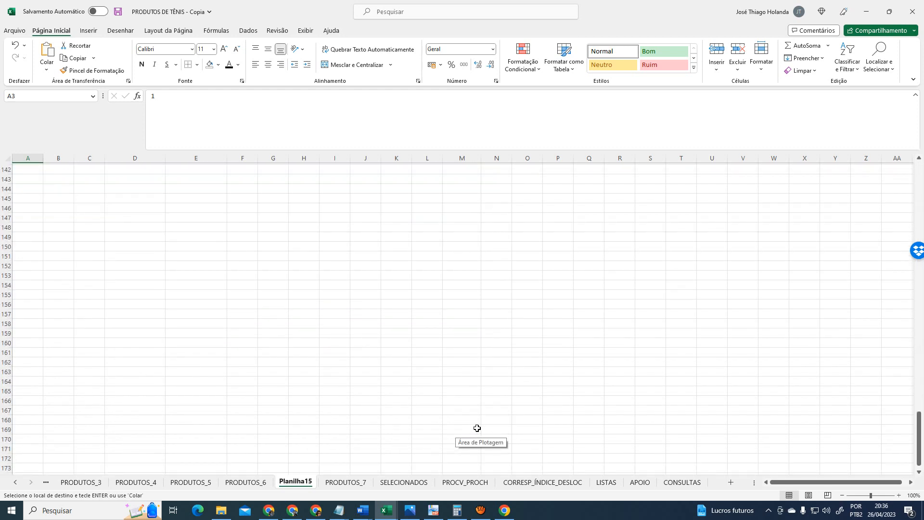
pyautogui.scroll(-20, 478, 427)
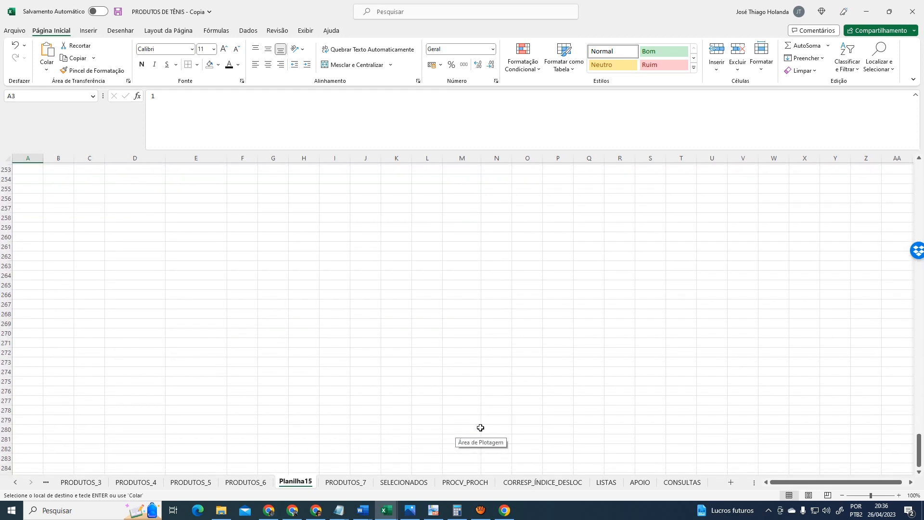
pyautogui.moveTo(33, 462); pyautogui.dragTo(433, 463)
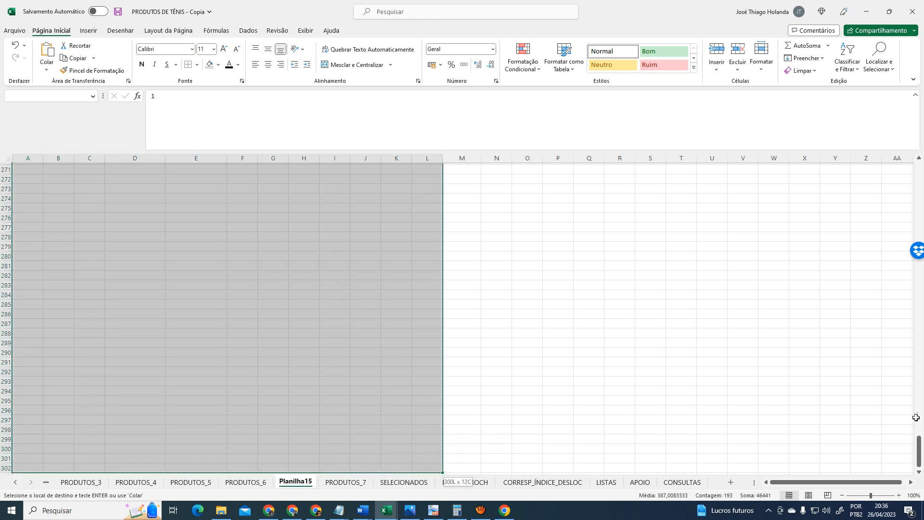
pyautogui.moveTo(918, 449)
pyautogui.mouseDown()
pyautogui.moveTo(906, 185)
pyautogui.moveTo(923, 320)
pyautogui.moveTo(919, 455)
pyautogui.mouseUp()
pyautogui.moveTo(473, 469); pyautogui.dragTo(472, 458)
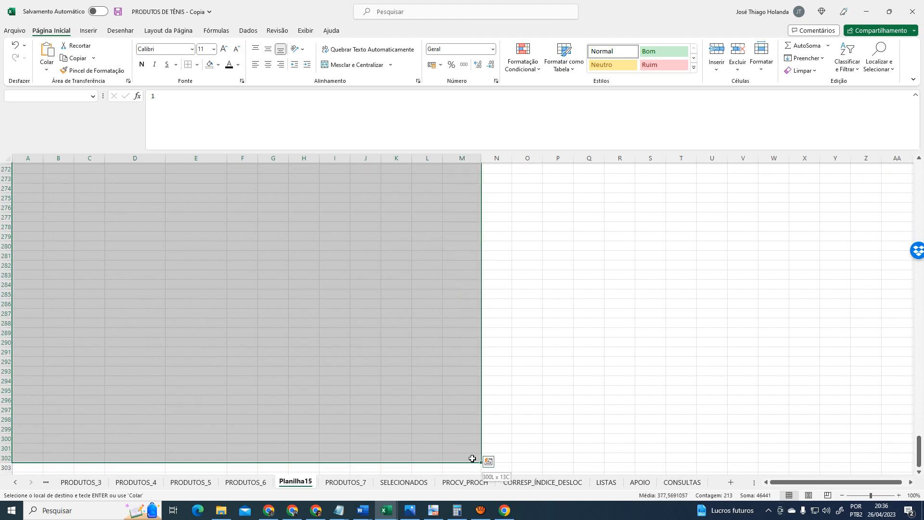
pyautogui.moveTo(921, 457); pyautogui.dragTo(920, 169)
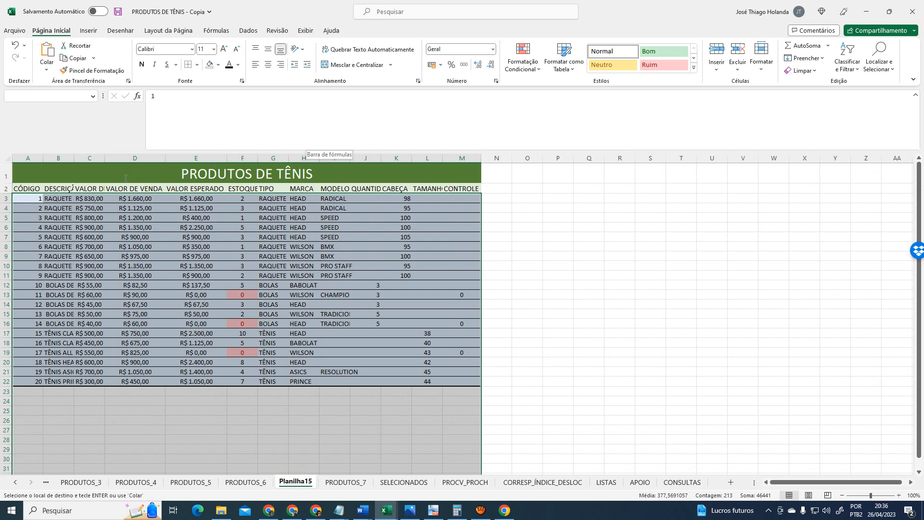
# Fit the widths of the DESCRIÇÃO and VALOR DE COMPRA columns to their contents
pyautogui.doubleClick(75, 158)
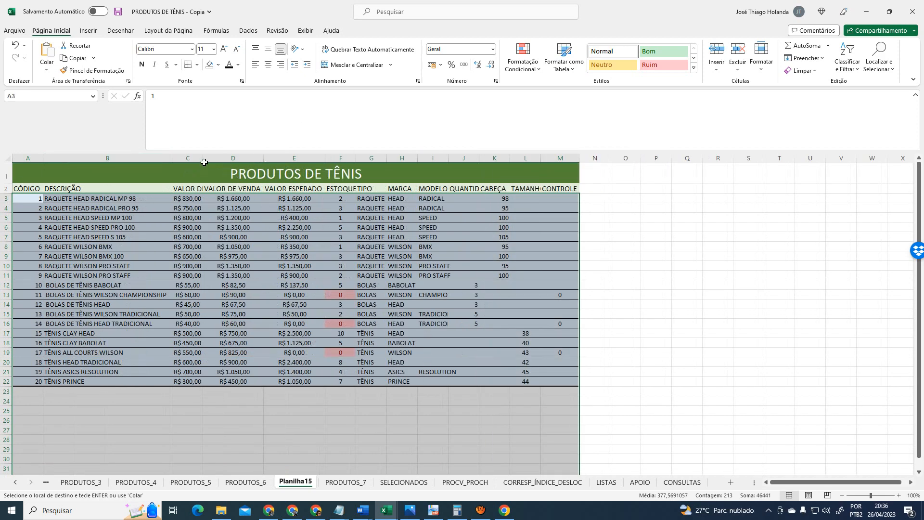
pyautogui.doubleClick(204, 159)
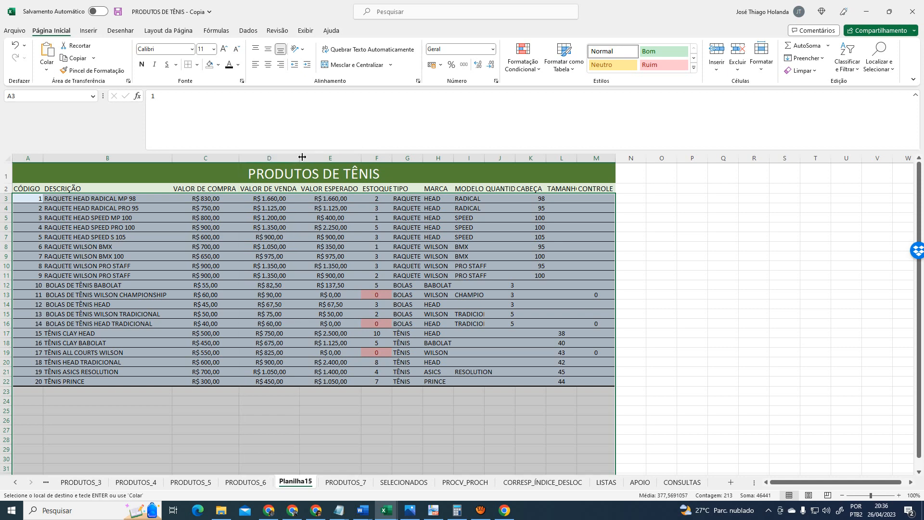
pyautogui.click(403, 207)
# Select the range A2 to M302 so that it covers the header row and 300 product rows
pyautogui.click(22, 188)
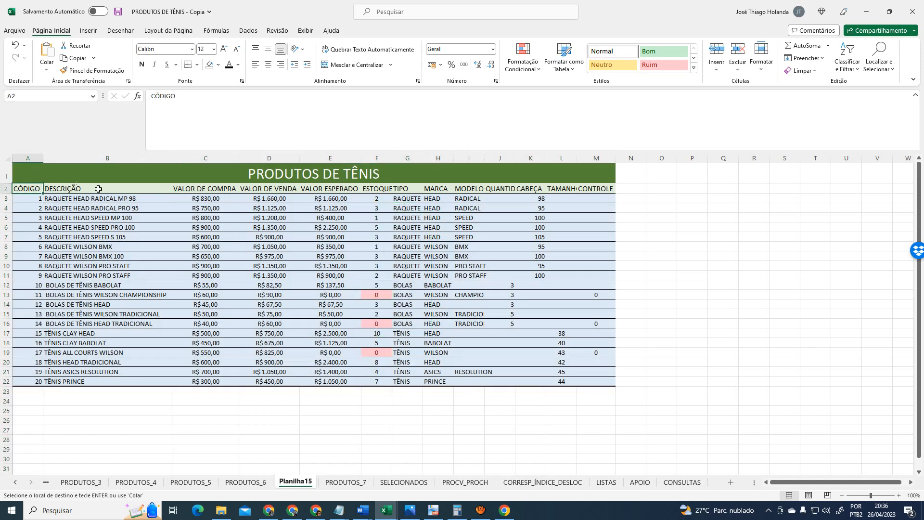
pyautogui.hotkey('ctrl', 'a')
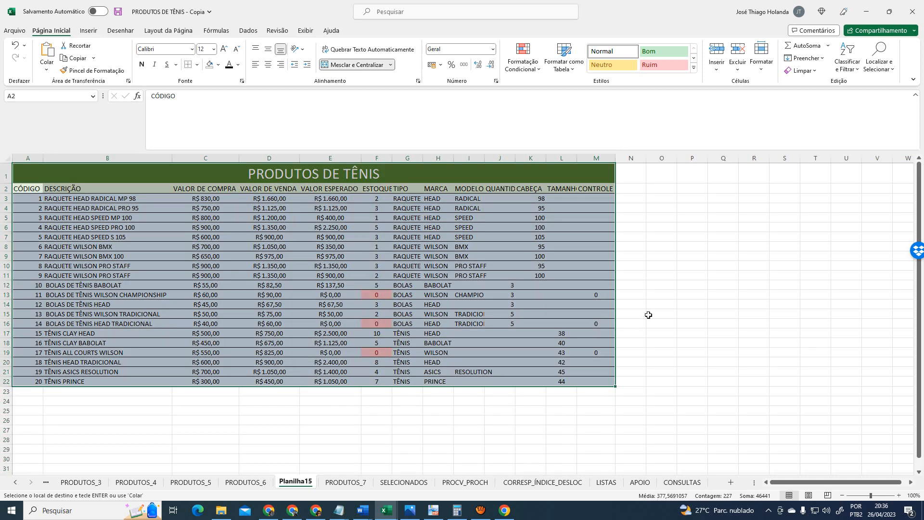
pyautogui.click(35, 187)
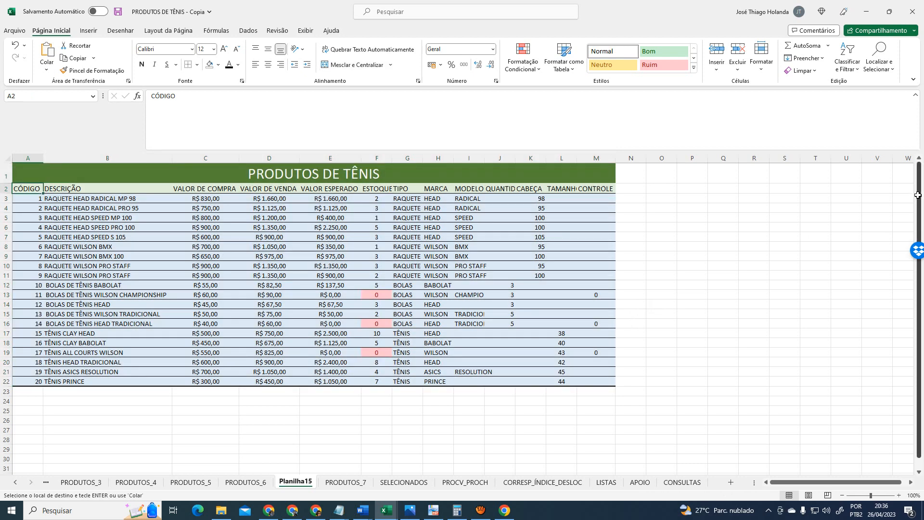
pyautogui.moveTo(917, 427); pyautogui.dragTo(917, 437)
pyautogui.scroll(-17, 609, 413)
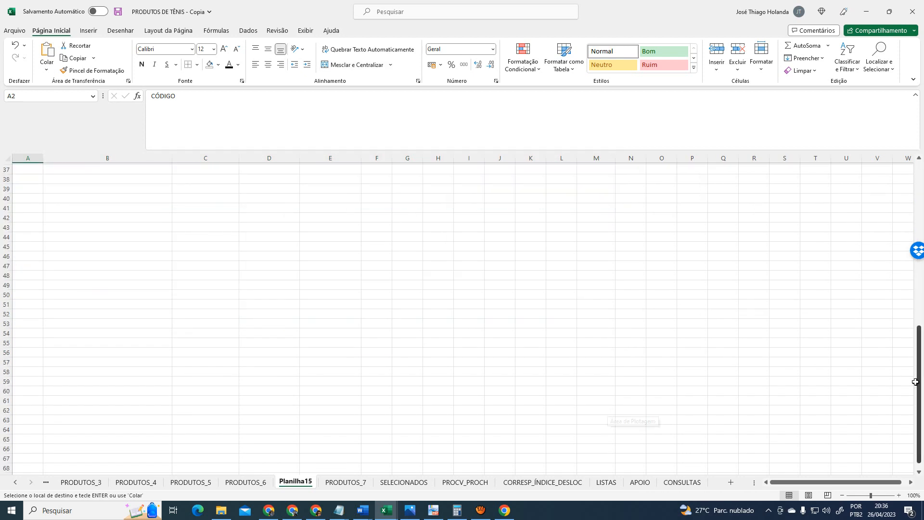
pyautogui.scroll(-20, 667, 421)
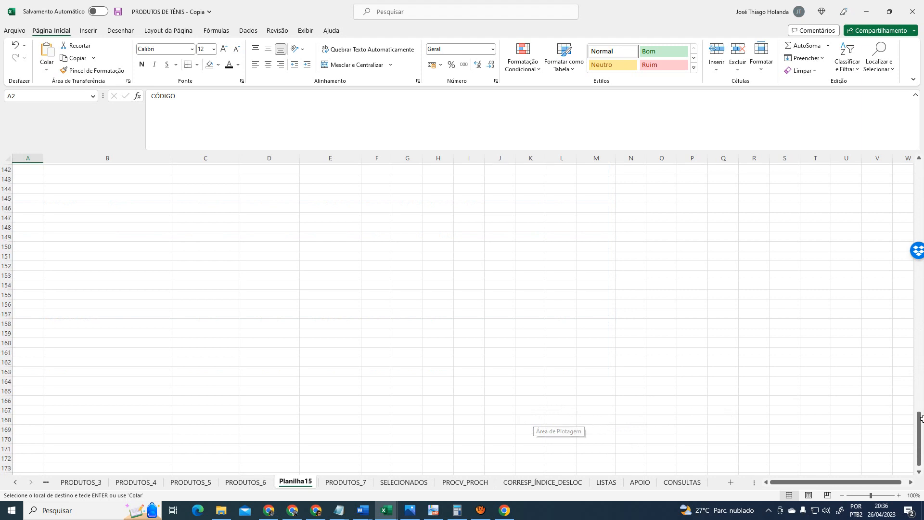
pyautogui.scroll(-20, 920, 424)
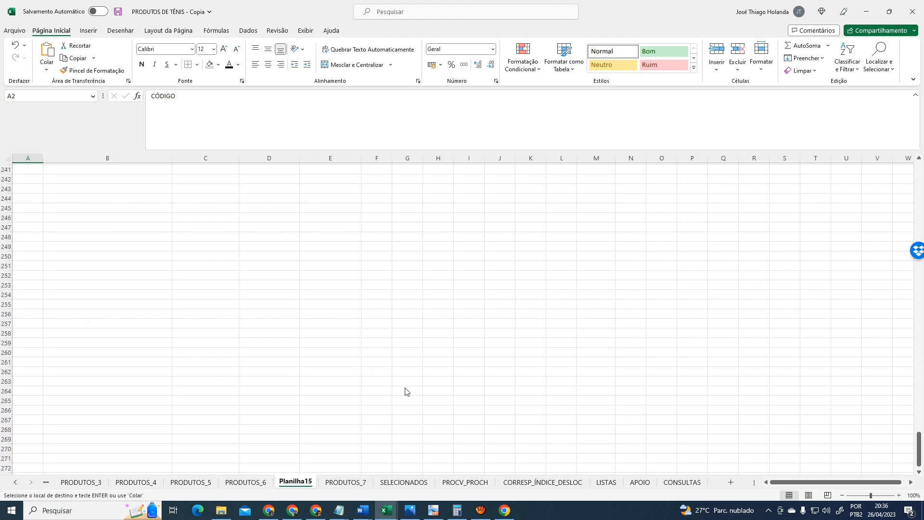
pyautogui.scroll(-8, 406, 379)
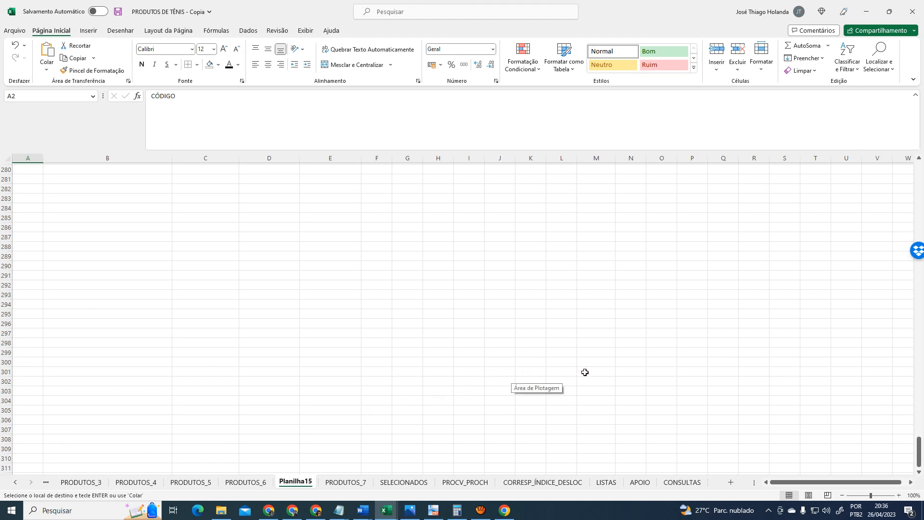
pyautogui.hotkey('ctrl', 'v')
pyautogui.keyDown('shift'); pyautogui.click(600, 382); pyautogui.keyUp('shift')
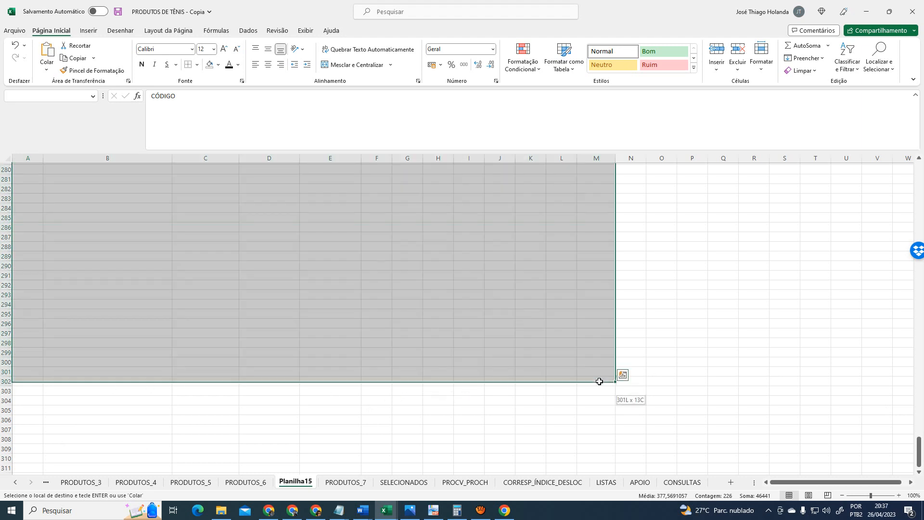
# Convert the selected range $A$2:$M$302 into a table that has headers
pyautogui.moveTo(920, 440); pyautogui.dragTo(920, 166)
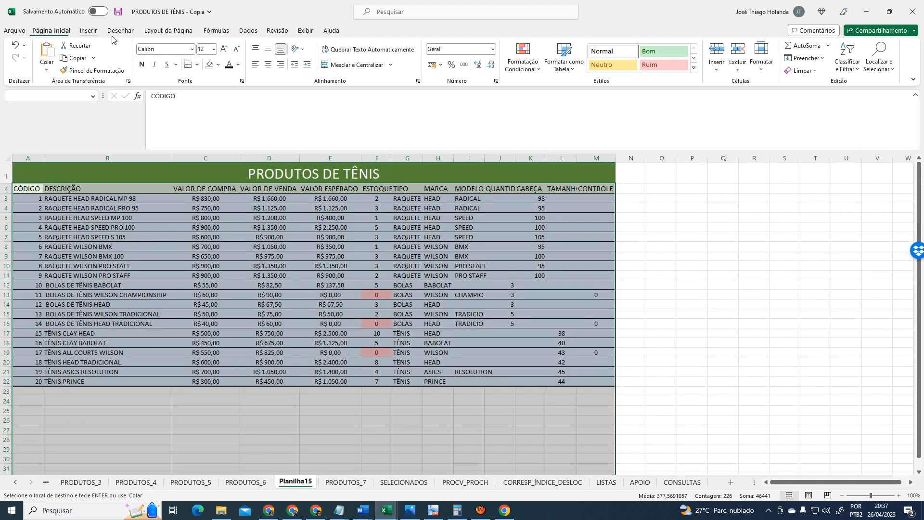
pyautogui.click(91, 30)
pyautogui.click(103, 56)
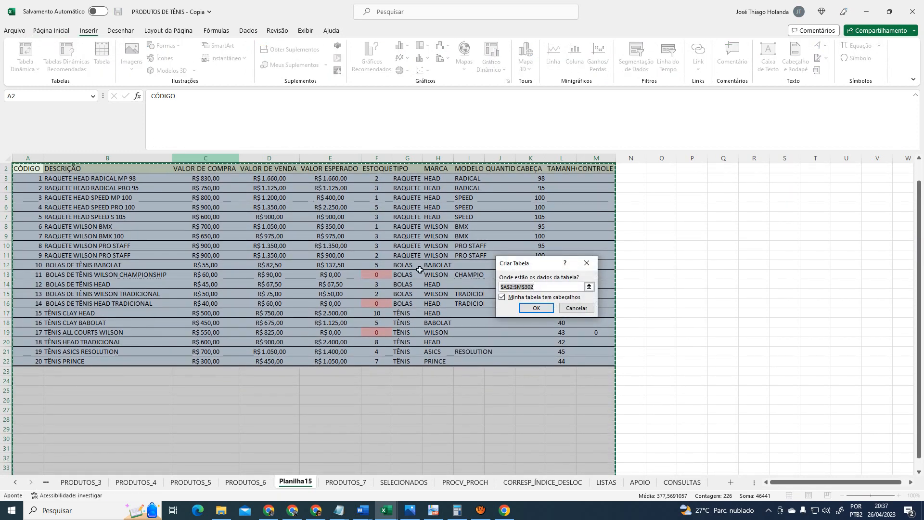
pyautogui.click(534, 308)
pyautogui.click(337, 236)
pyautogui.scroll(1, 350, 226)
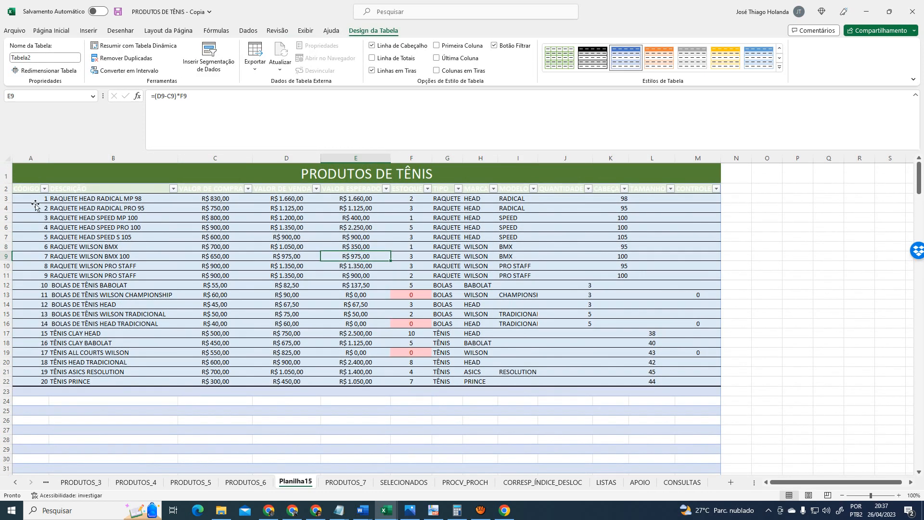
# Set the font colour of the table's header row, from CÓDIGO to CONTROLE, to black
pyautogui.click(27, 189)
pyautogui.click(27, 187)
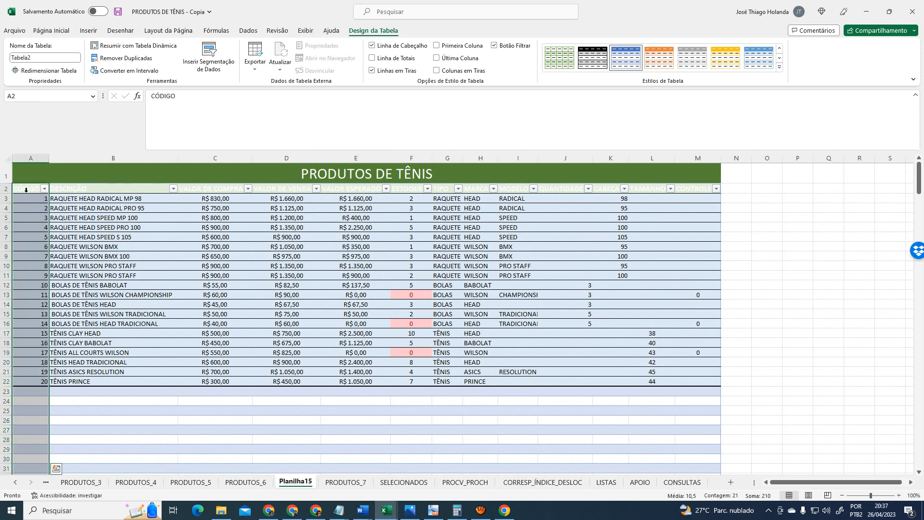
pyautogui.click(65, 186)
pyautogui.moveTo(32, 189); pyautogui.dragTo(712, 189)
pyautogui.click(51, 30)
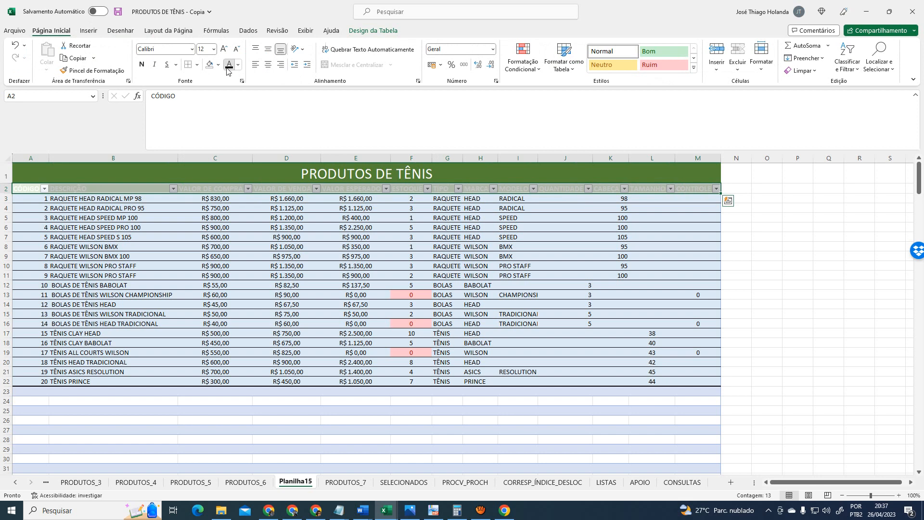
pyautogui.click(229, 64)
pyautogui.click(256, 218)
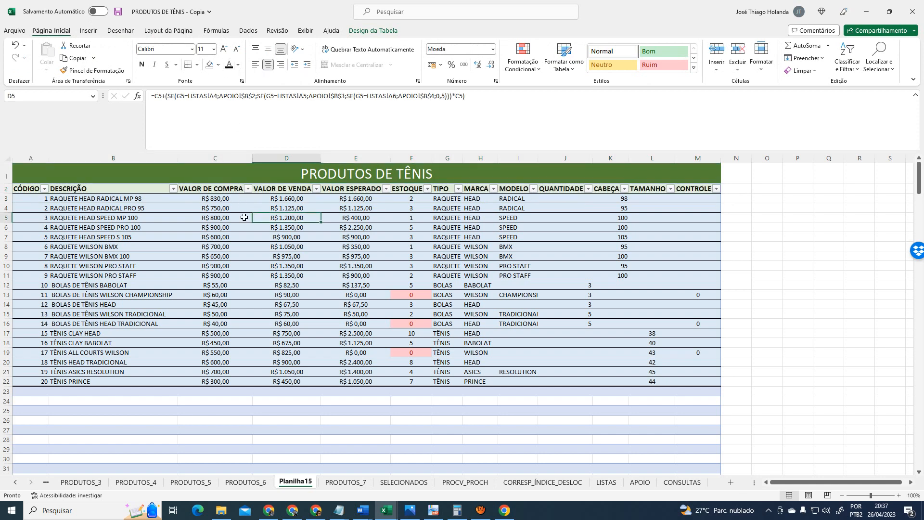
# Remove the cell borders from the filled product rows A3 to M22
pyautogui.click(248, 189)
pyautogui.click(249, 188)
pyautogui.click(24, 197)
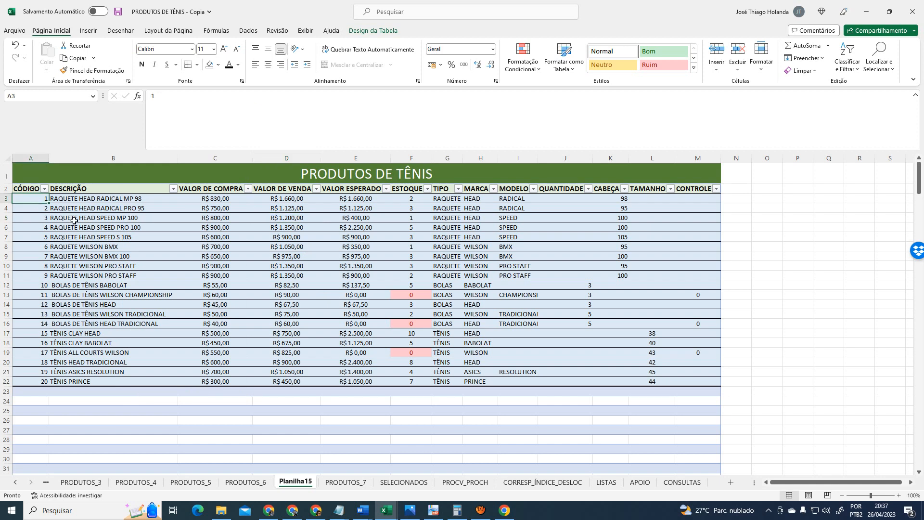
pyautogui.keyDown('shift'); pyautogui.click(711, 381); pyautogui.keyUp('shift')
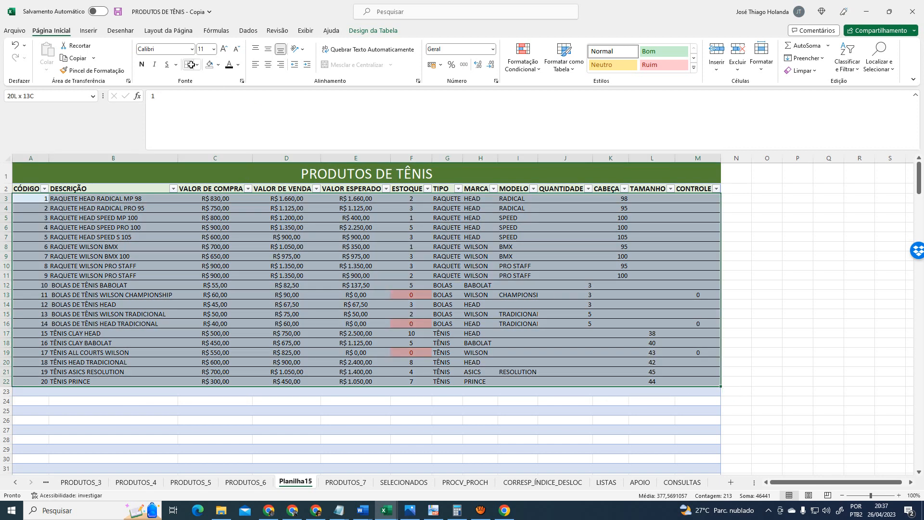
pyautogui.click(185, 272)
# Clear the cell formats in A3 to M23 while keeping their contents
pyautogui.moveTo(32, 198)
pyautogui.mouseDown()
pyautogui.moveTo(667, 388)
pyautogui.moveTo(716, 388)
pyautogui.mouseUp()
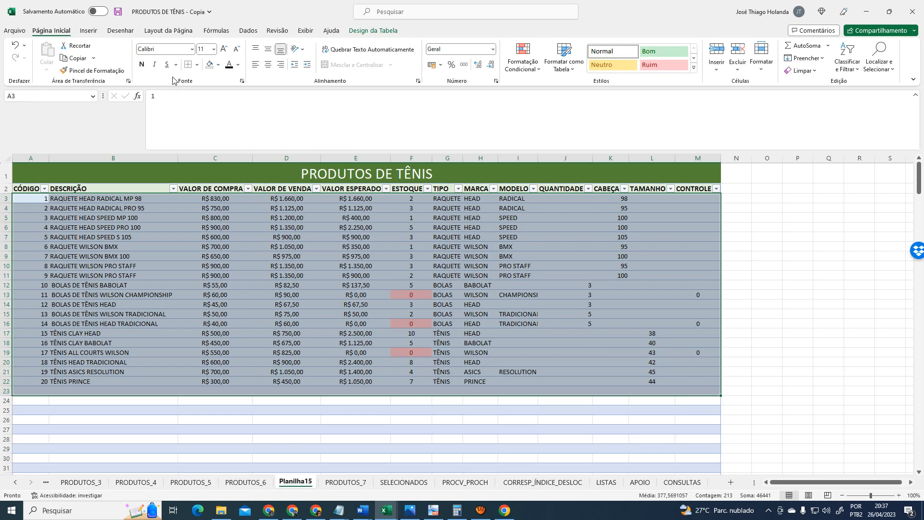
pyautogui.click(802, 70)
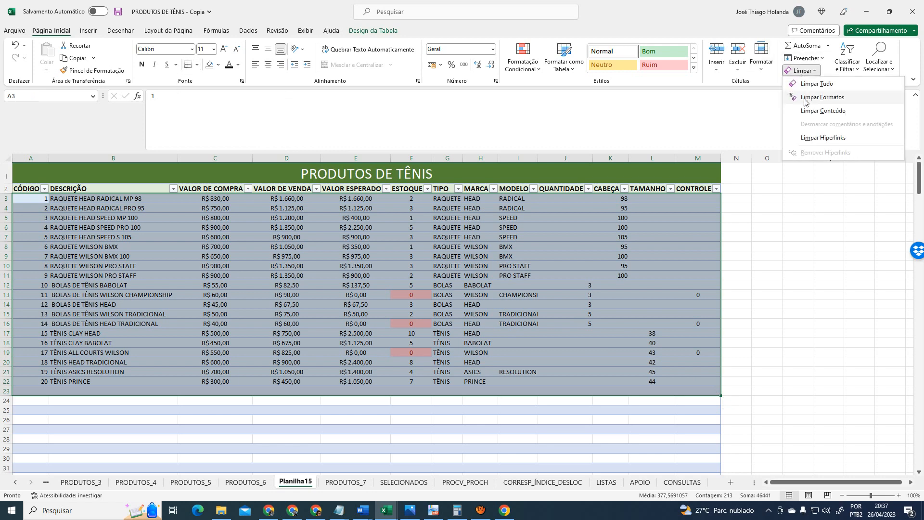
pyautogui.click(806, 102)
pyautogui.click(336, 296)
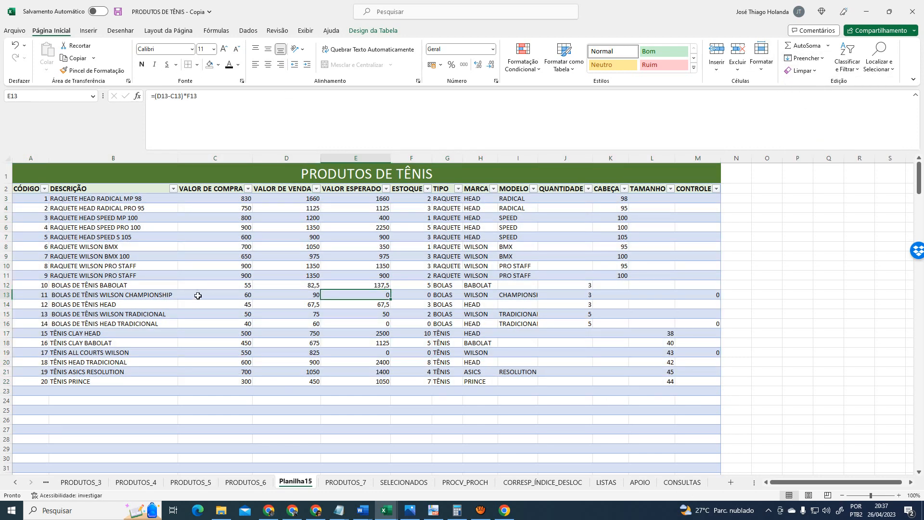
# Apply the Moeda number format to the value cells C3 to E22 and widen the MODELO column to fit its entries
pyautogui.click(236, 200)
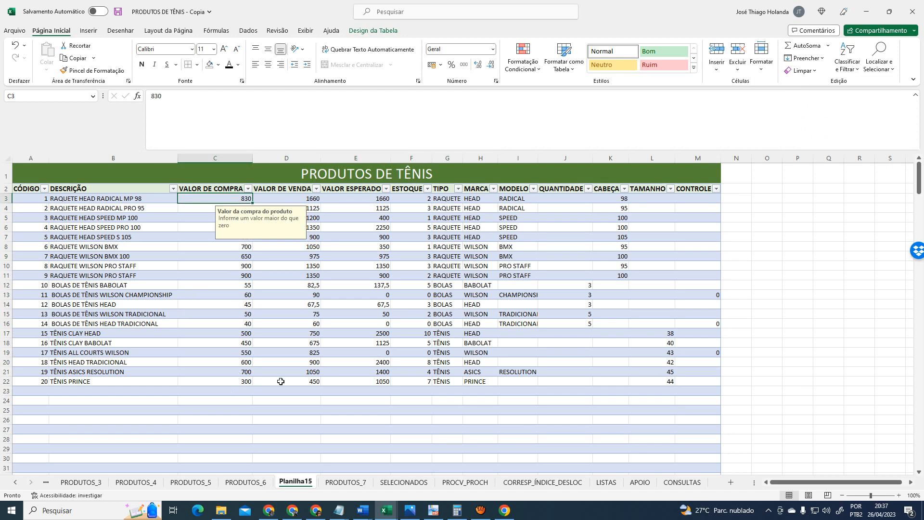
pyautogui.keyDown('shift'); pyautogui.click(373, 382); pyautogui.keyUp('shift')
pyautogui.click(493, 49)
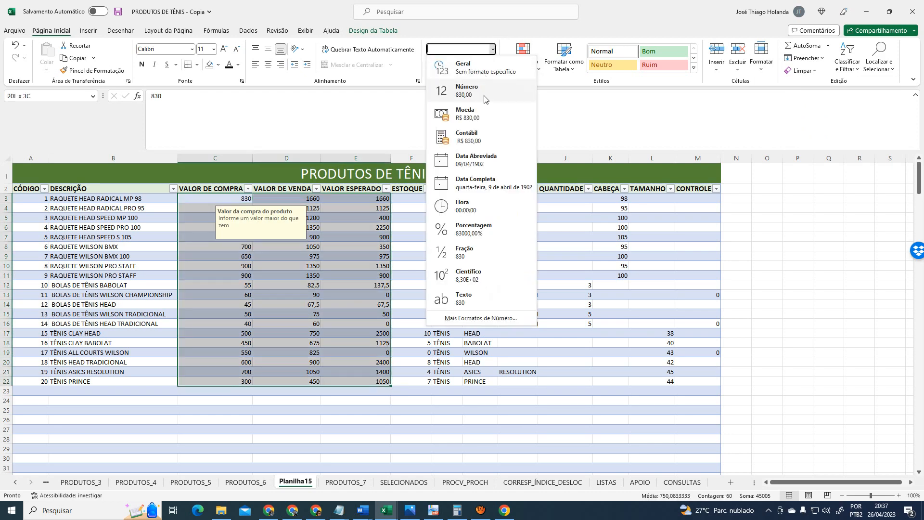
pyautogui.click(466, 112)
pyautogui.click(447, 266)
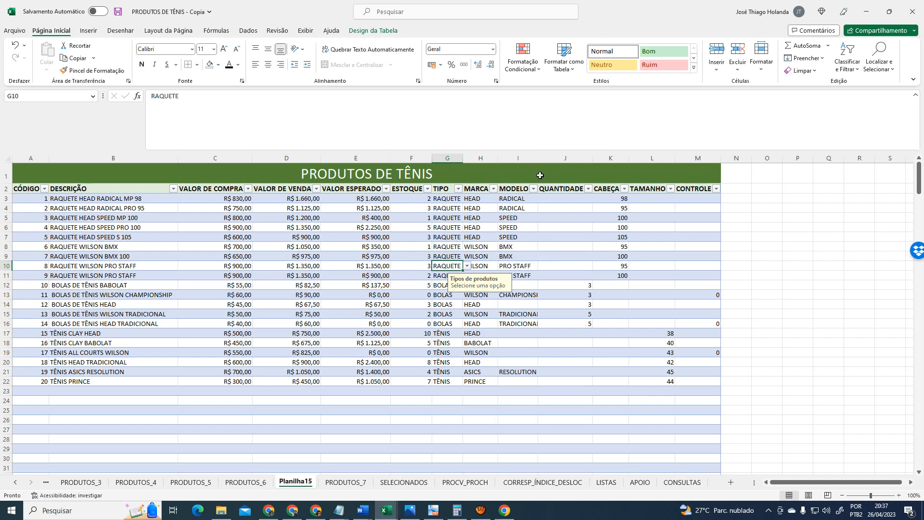
pyautogui.moveTo(538, 158); pyautogui.dragTo(564, 154)
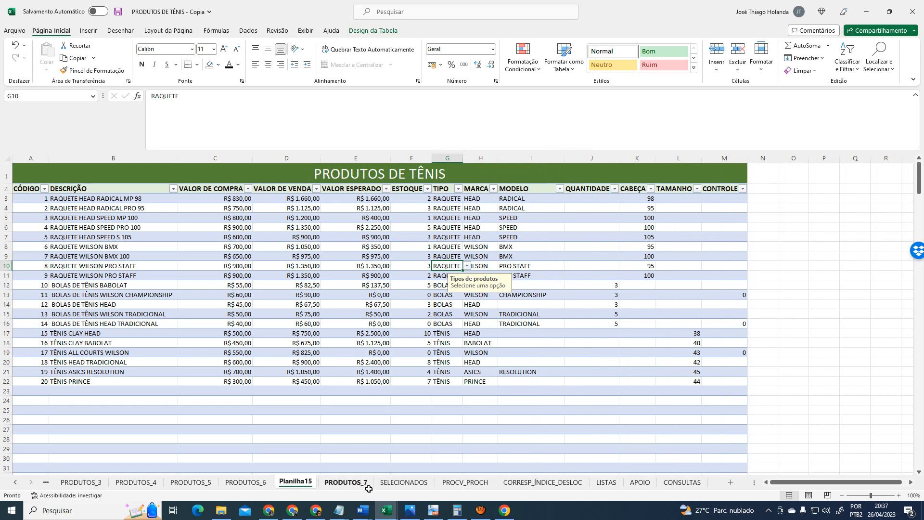
# Hide the formula bar, the row and column headings and the gridlines on the new sheet
pyautogui.click(312, 29)
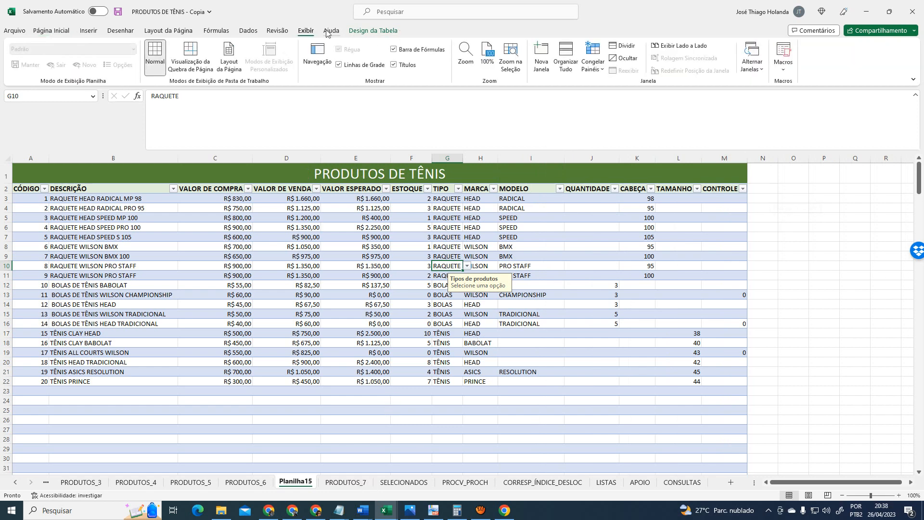
pyautogui.click(407, 49)
pyautogui.click(394, 64)
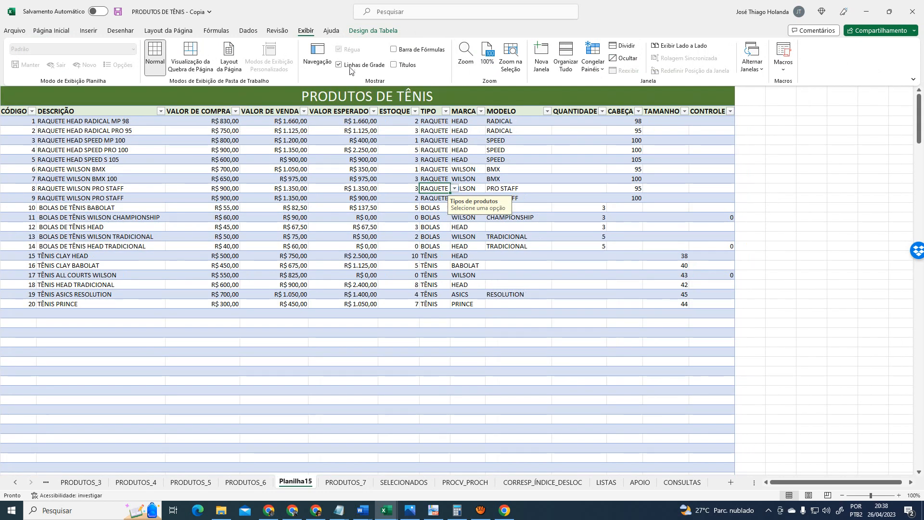
pyautogui.click(339, 64)
pyautogui.click(682, 188)
pyautogui.click(750, 189)
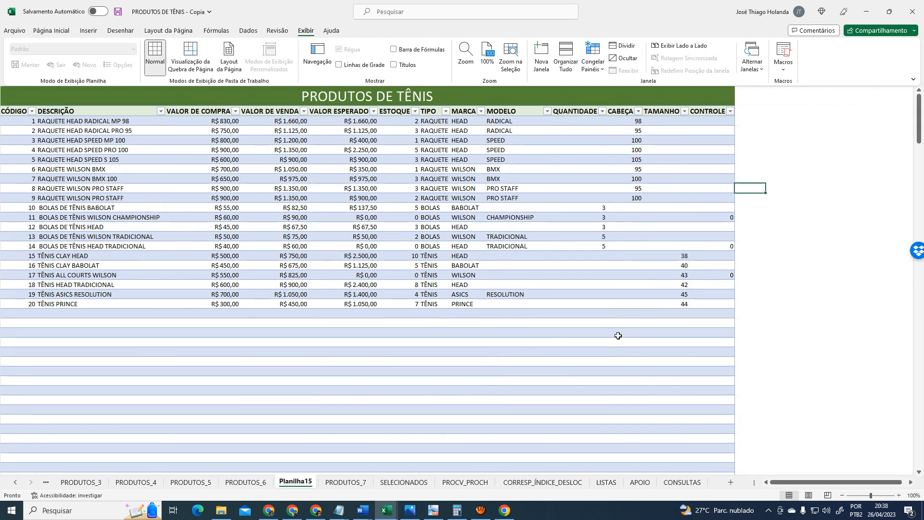
# Compare the new sheet's table with the PRODUTOS_7 and PRODUTOS_6 sheets, including the lookup block beside the table
pyautogui.click(346, 482)
pyautogui.click(859, 235)
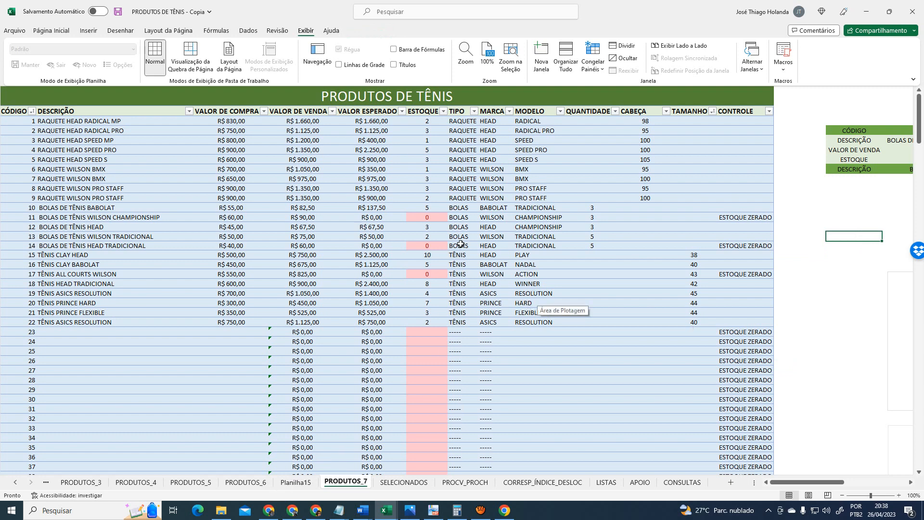
pyautogui.scroll(-5, 460, 244)
pyautogui.scroll(5, 460, 244)
pyautogui.click(301, 482)
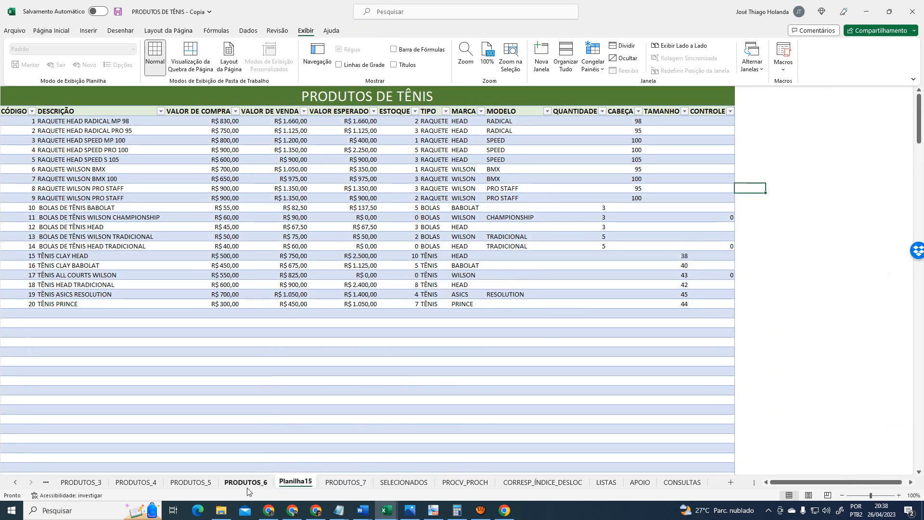
pyautogui.click(245, 482)
pyautogui.click(438, 339)
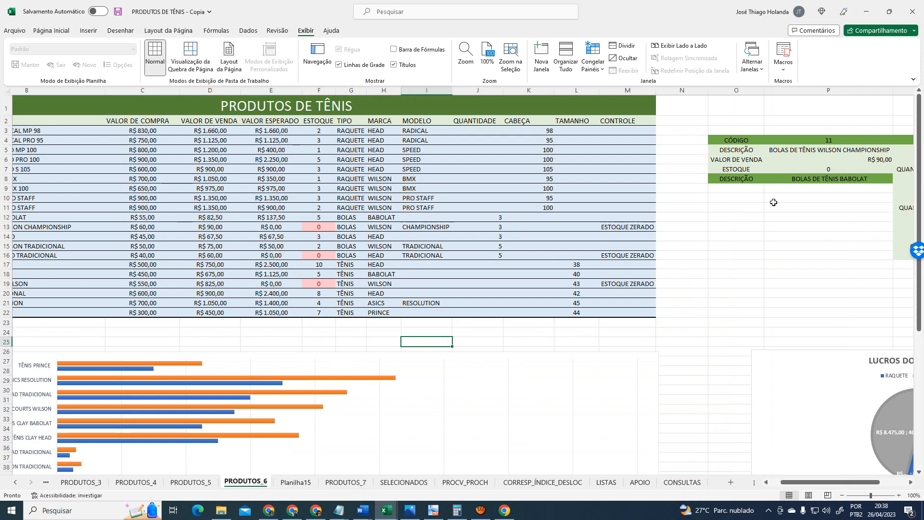
pyautogui.click(762, 153)
# Examine the lookup block, quantity summary and LUCROS DOS PRODUTOS chart beside the table on the PRODUTOS_7 sheet
pyautogui.click(344, 482)
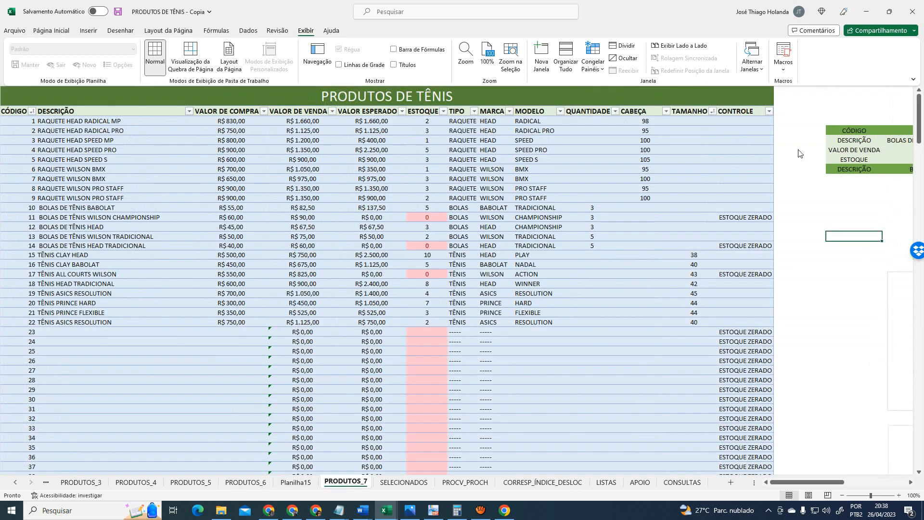
pyautogui.moveTo(800, 482); pyautogui.dragTo(846, 483)
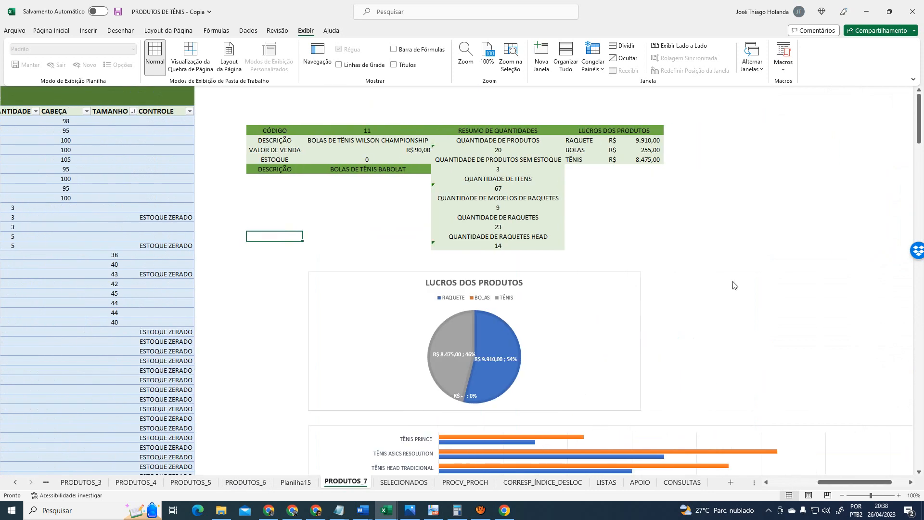
pyautogui.scroll(-5, 767, 389)
pyautogui.scroll(5, 767, 388)
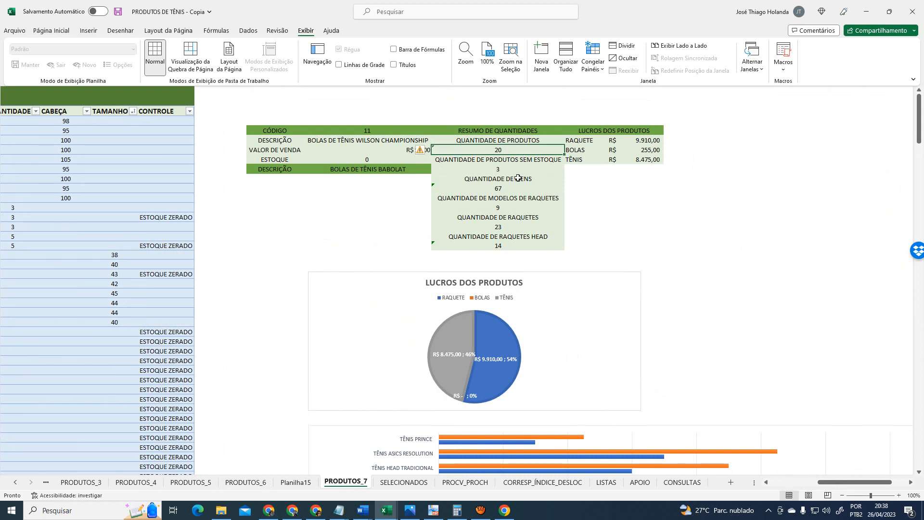
pyautogui.click(498, 208)
pyautogui.click(65, 34)
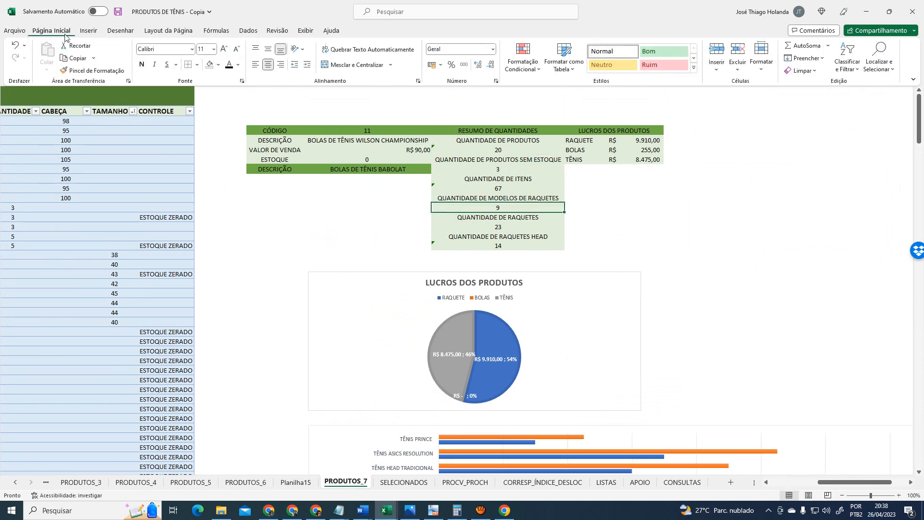
# Delete the Planilha15 sheet from the workbook
pyautogui.click(499, 150)
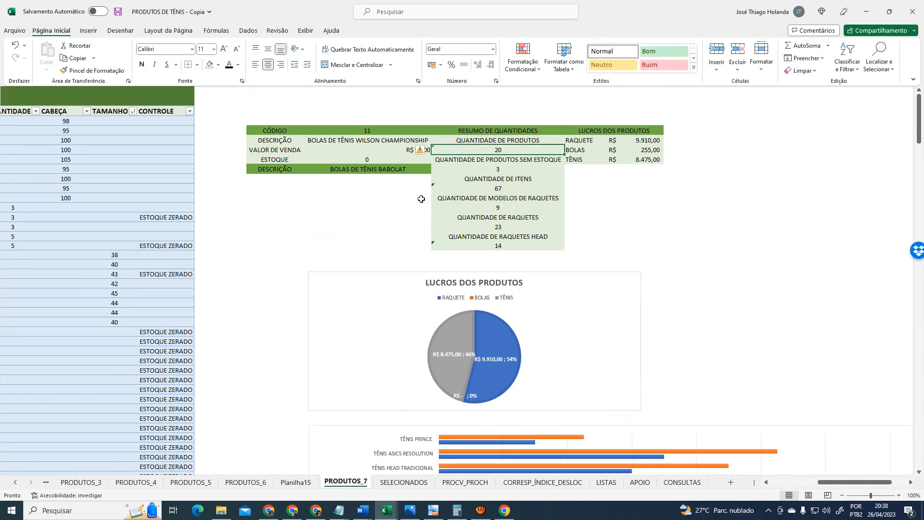
pyautogui.click(297, 483)
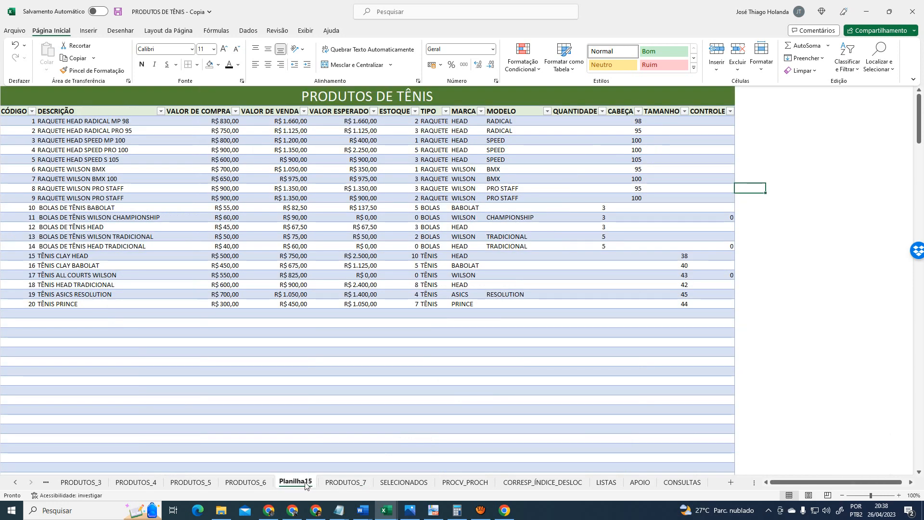
pyautogui.rightClick(305, 484)
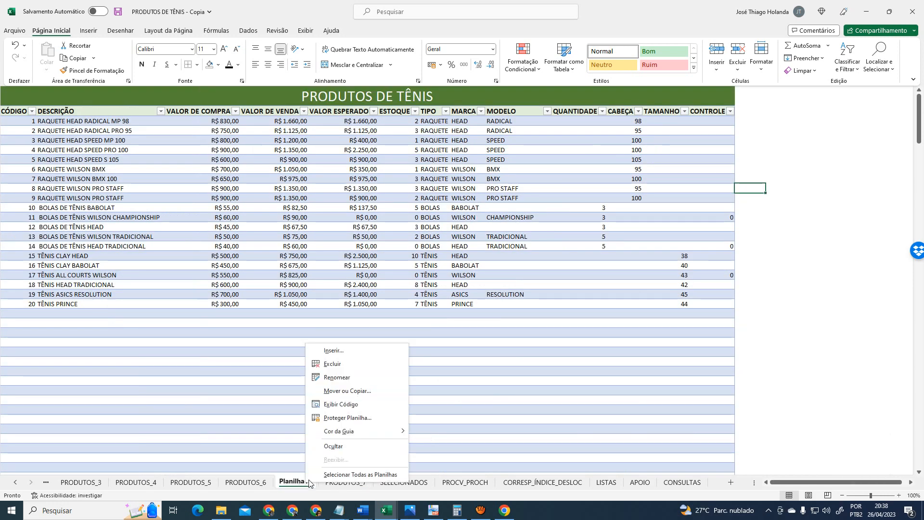
pyautogui.click(355, 364)
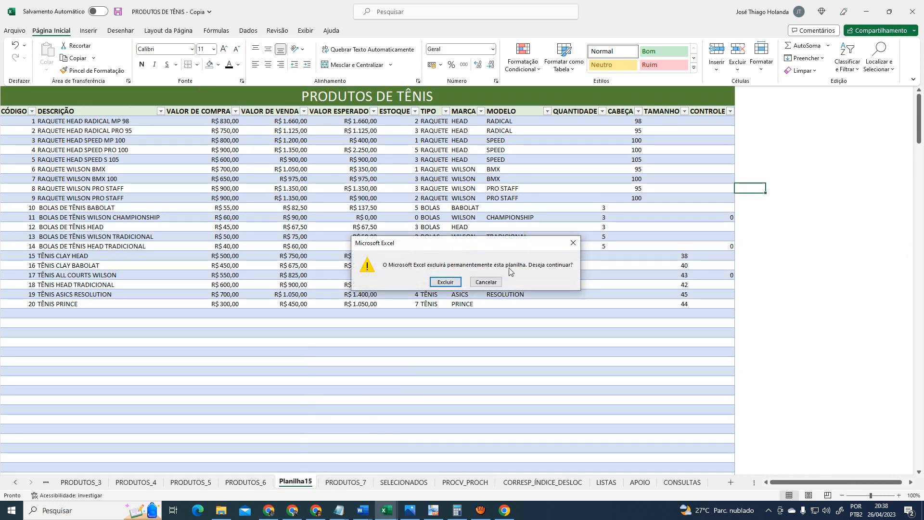
pyautogui.click(444, 282)
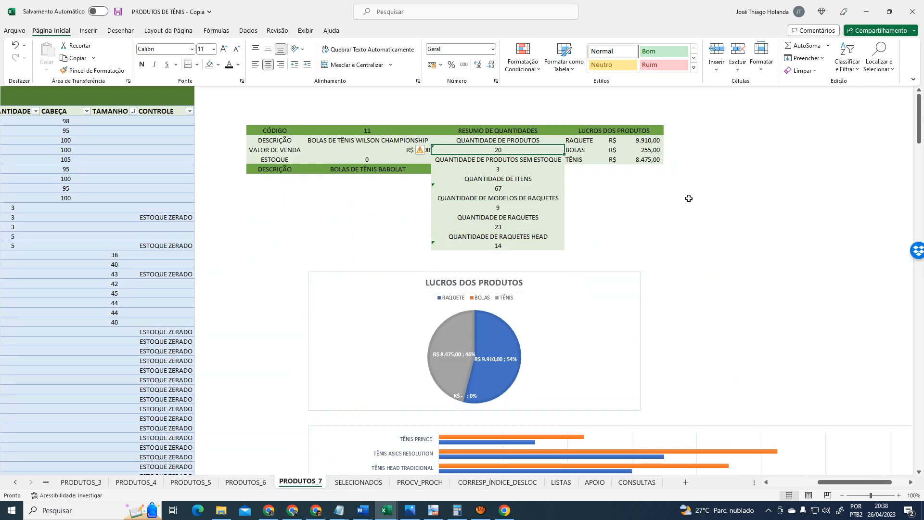
# Show the formula bar again on the PRODUTOS_7 sheet
pyautogui.click(493, 122)
pyautogui.click(285, 31)
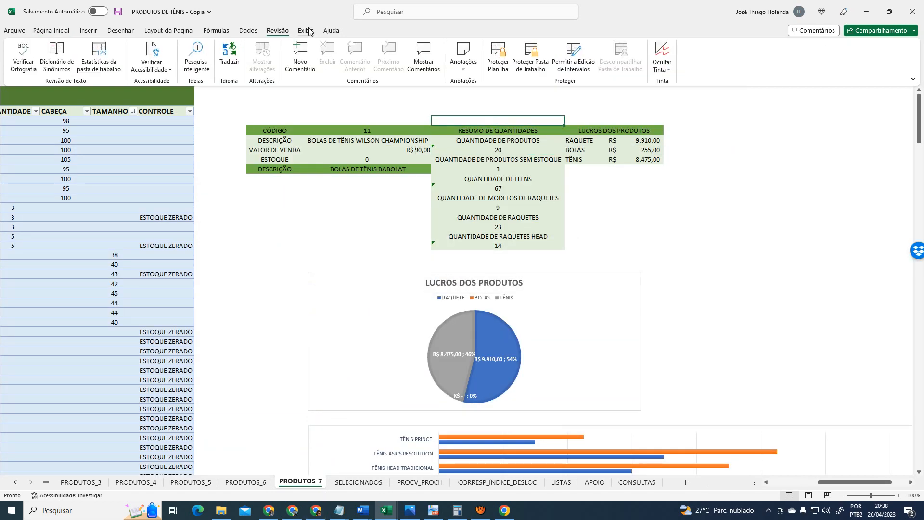
pyautogui.click(305, 31)
pyautogui.click(394, 49)
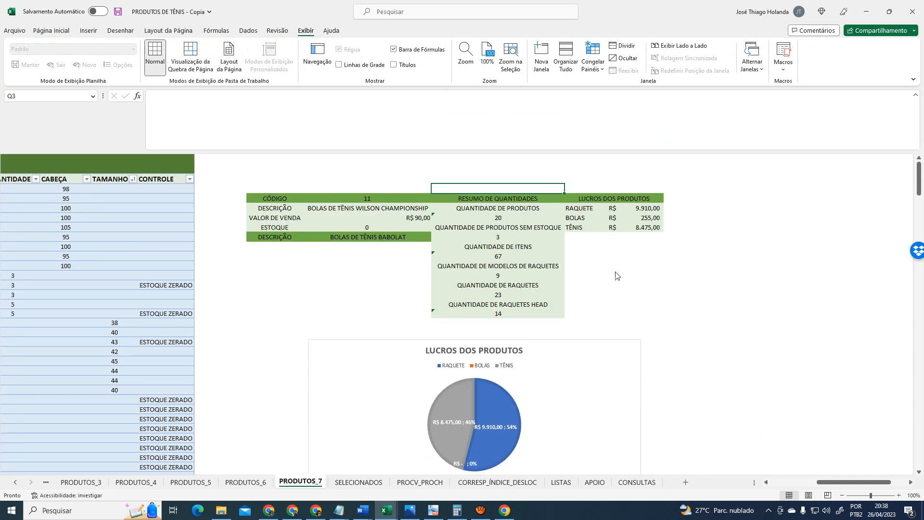
pyautogui.click(616, 275)
# Examine the formulas behind the product quantity and TÊNIS profit cells, and look over the products table on PRODUTOS_7
pyautogui.click(476, 208)
pyautogui.click(480, 216)
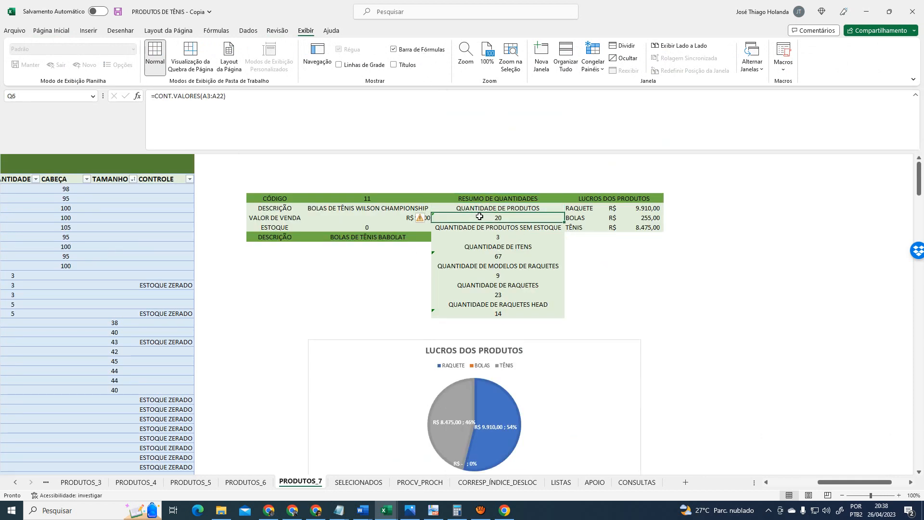
pyautogui.click(553, 226)
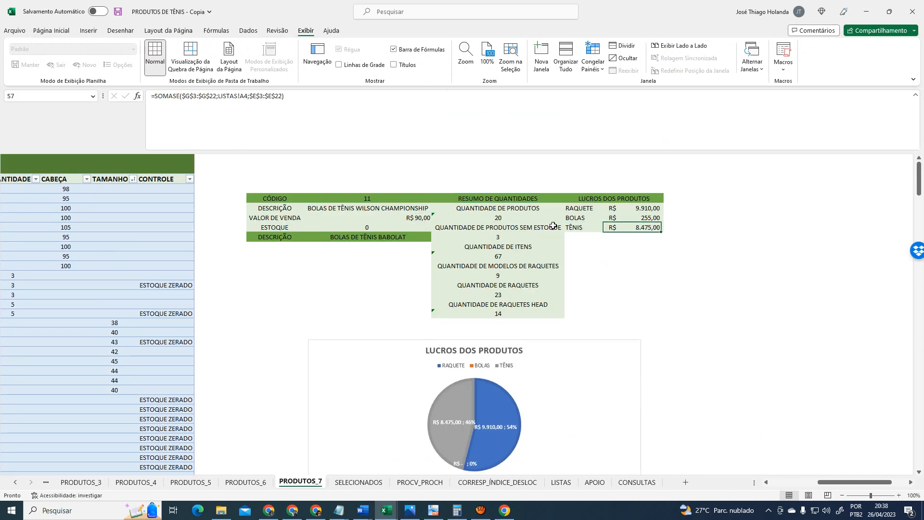
pyautogui.press('Left')
pyautogui.press('Left')
pyautogui.press('Left')
pyautogui.press('Left')
pyautogui.press('Left')
pyautogui.press('Left')
pyautogui.press('Left')
pyautogui.press('Left')
pyautogui.press('Left')
pyautogui.press('Left')
pyautogui.press('Left')
pyautogui.press('Left')
pyautogui.press('Left')
pyautogui.press('Left')
pyautogui.press('Left')
pyautogui.press('Left')
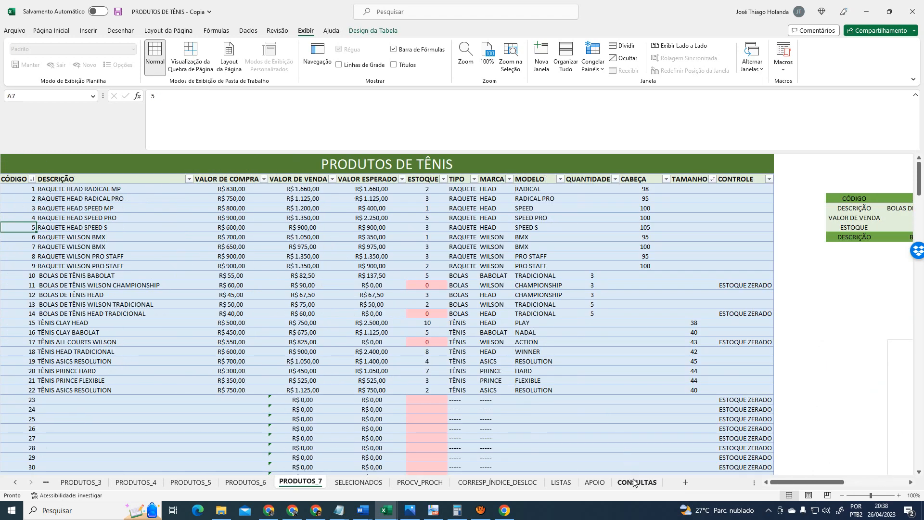
pyautogui.scroll(-3, 303, 290)
pyautogui.scroll(3, 303, 291)
# Examine the query forms and the list of topics in column AA on the CONSULTAS sheet
pyautogui.click(625, 485)
pyautogui.moveTo(829, 483); pyautogui.dragTo(899, 482)
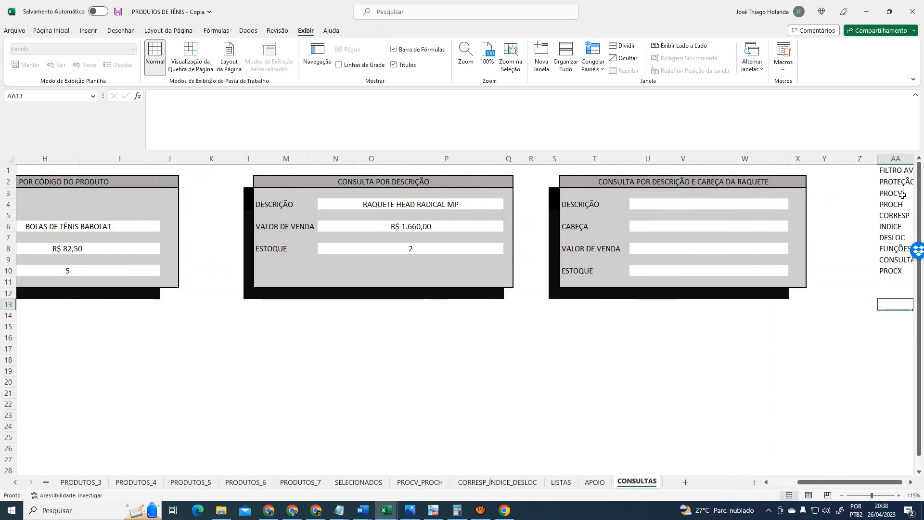
pyautogui.click(896, 172)
pyautogui.click(881, 181)
pyautogui.click(881, 203)
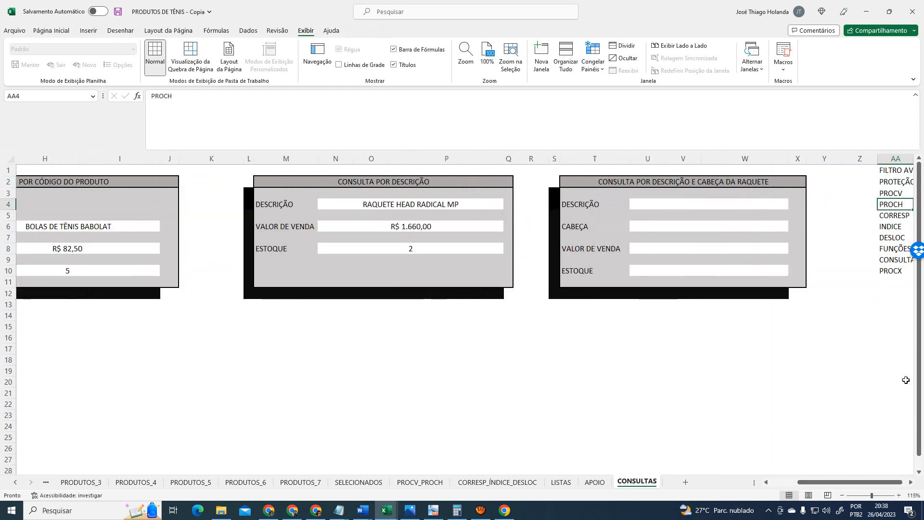
# Compare the PRODUTOS_7 table, including its VALOR DE VENDA formula and CÓDIGO header, with the extracts on the SELECIONADOS sheet
pyautogui.click(359, 482)
pyautogui.click(301, 482)
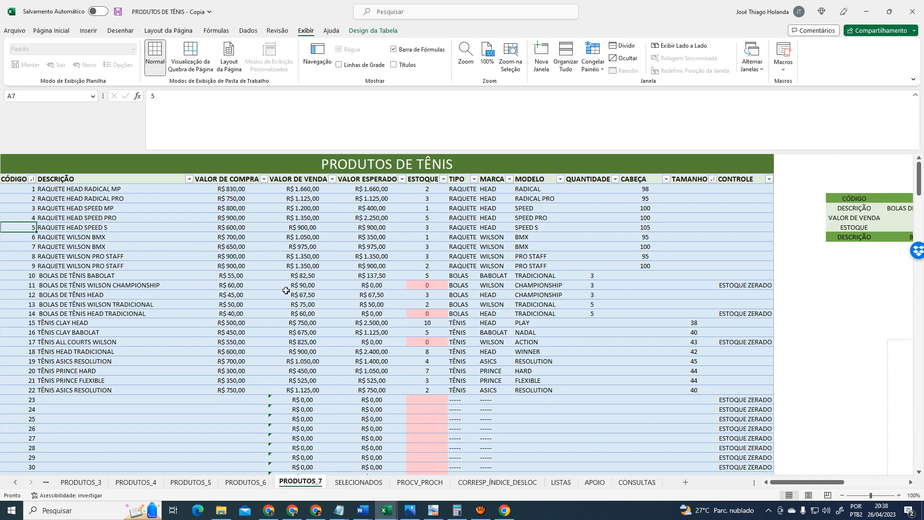
pyautogui.click(299, 266)
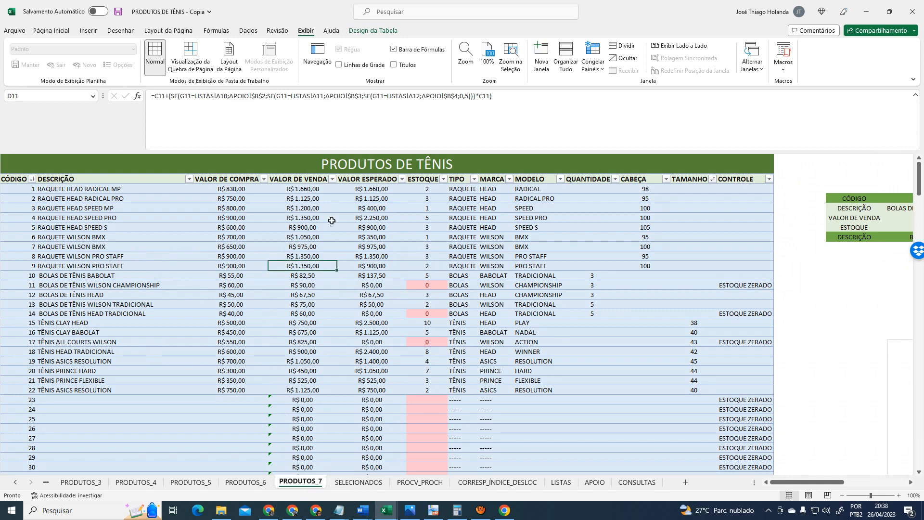
pyautogui.click(359, 482)
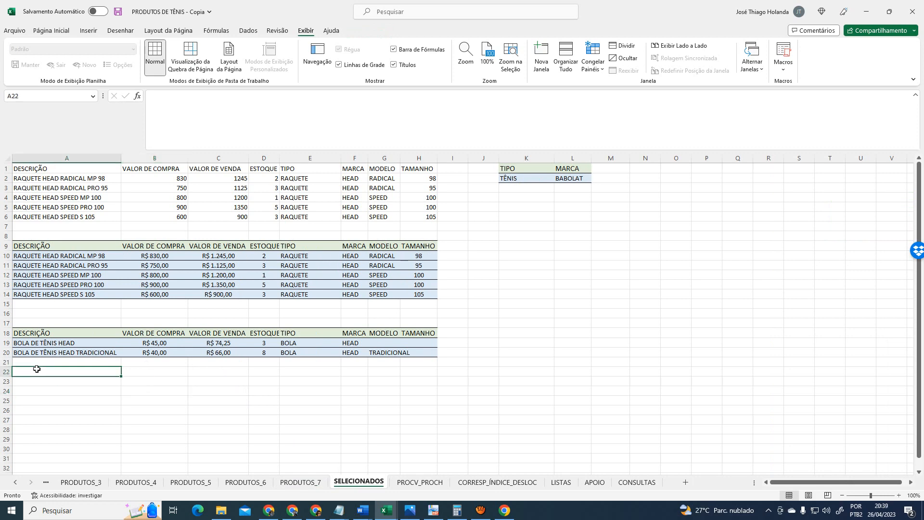
pyautogui.click(301, 482)
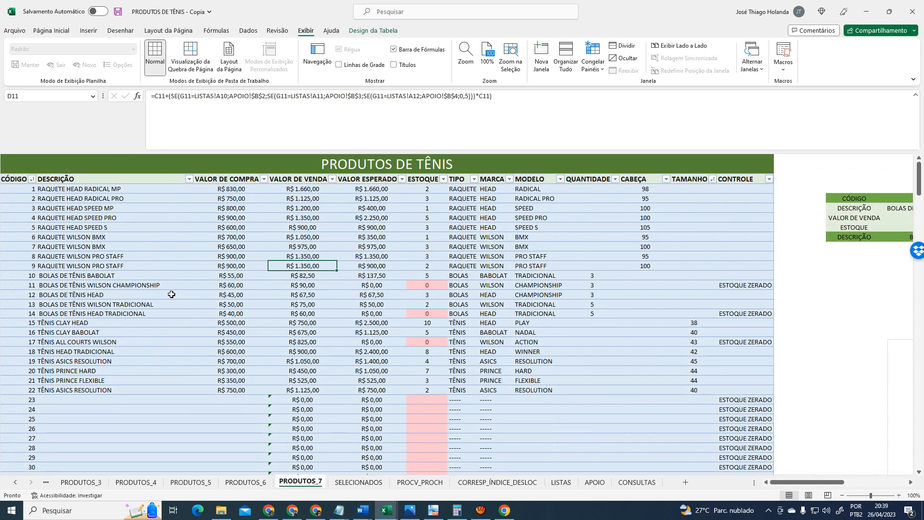
pyautogui.click(17, 180)
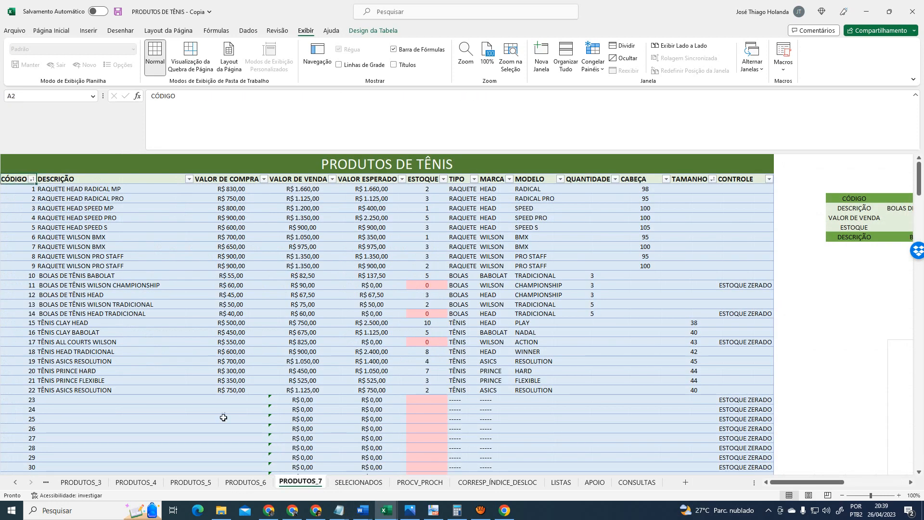
pyautogui.click(359, 483)
pyautogui.click(301, 482)
# Start an advanced filter on PRODUTOS_7 with the whole products table, Tabela1[#Tudo], as the list range
pyautogui.click(51, 30)
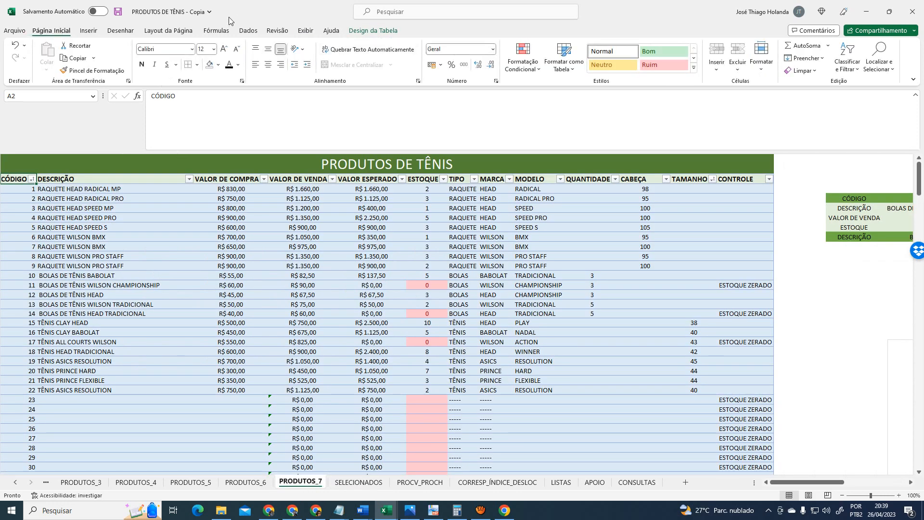
pyautogui.click(248, 30)
pyautogui.click(503, 71)
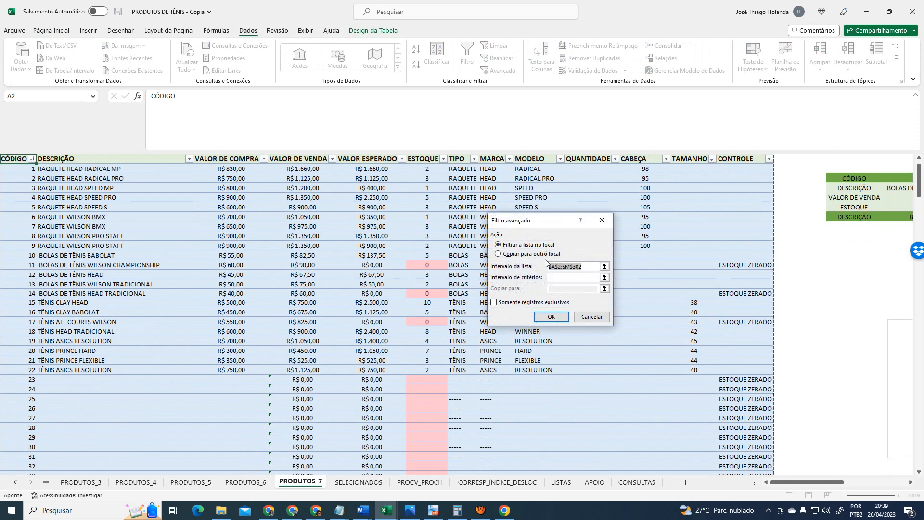
pyautogui.scroll(1, 477, 424)
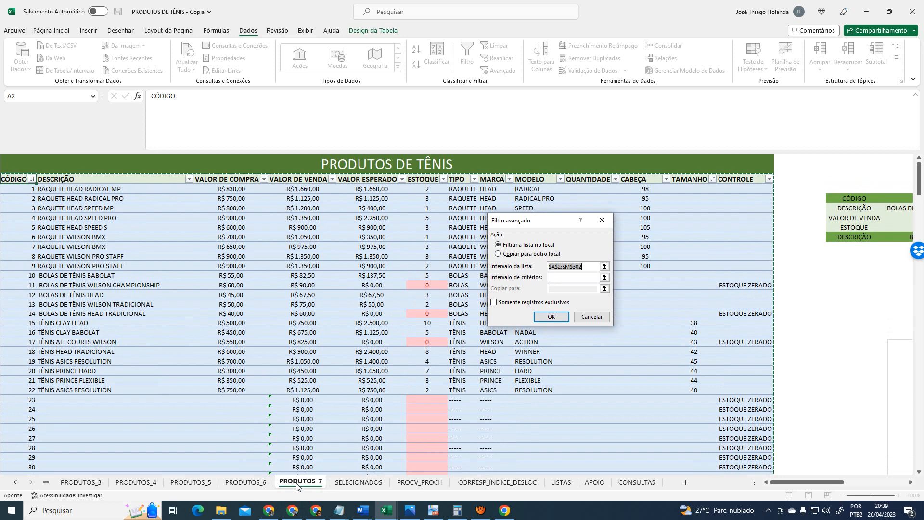
pyautogui.moveTo(12, 181); pyautogui.dragTo(770, 466)
pyautogui.moveTo(766, 517); pyautogui.dragTo(760, 472)
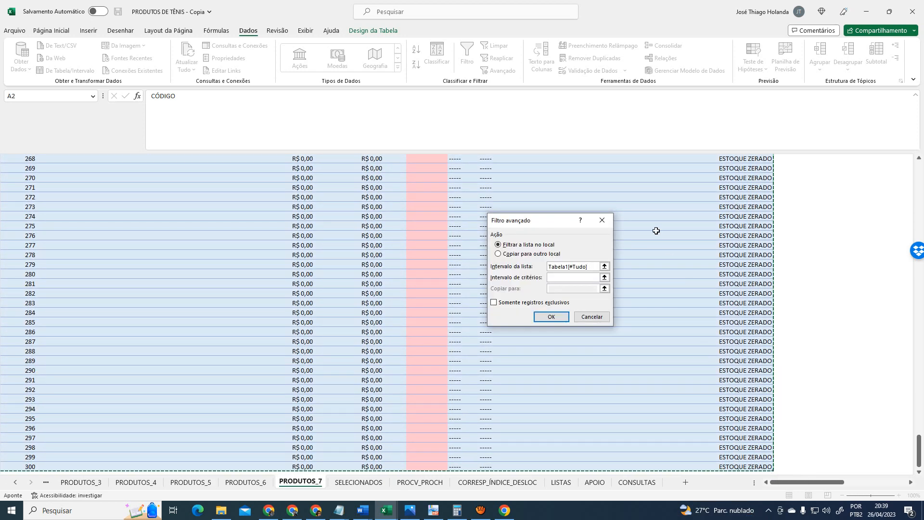
# Set the advanced filter's criteria range to the TIPO and MARCA block K1:L2 on the SELECIONADOS sheet
pyautogui.click(562, 279)
pyautogui.click(570, 270)
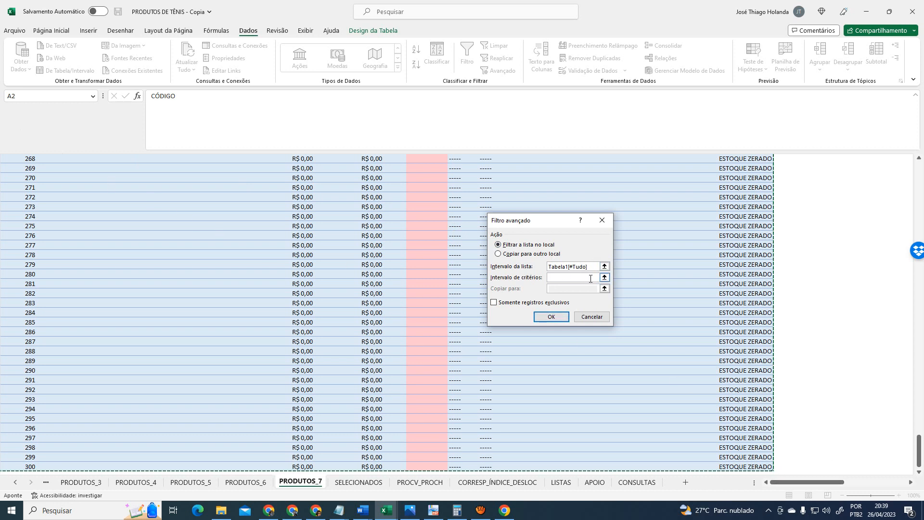
pyautogui.click(564, 278)
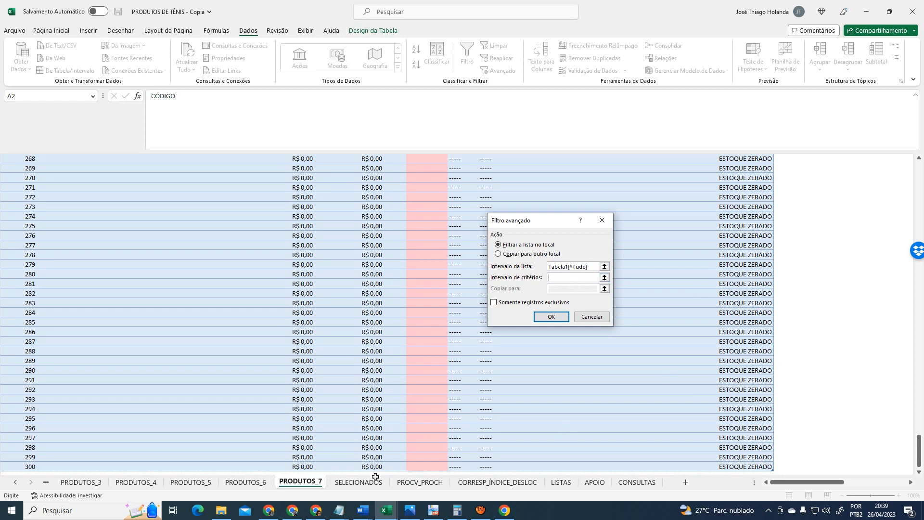
pyautogui.click(358, 483)
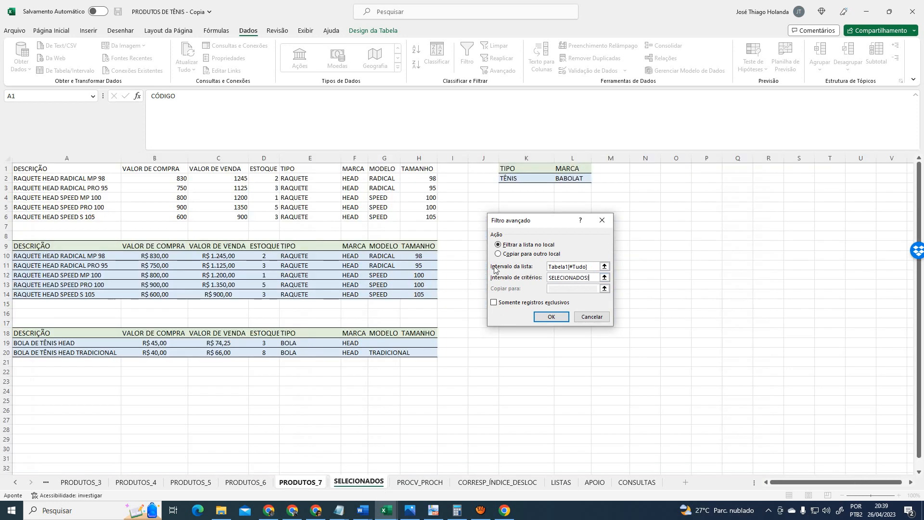
pyautogui.moveTo(520, 170); pyautogui.dragTo(572, 179)
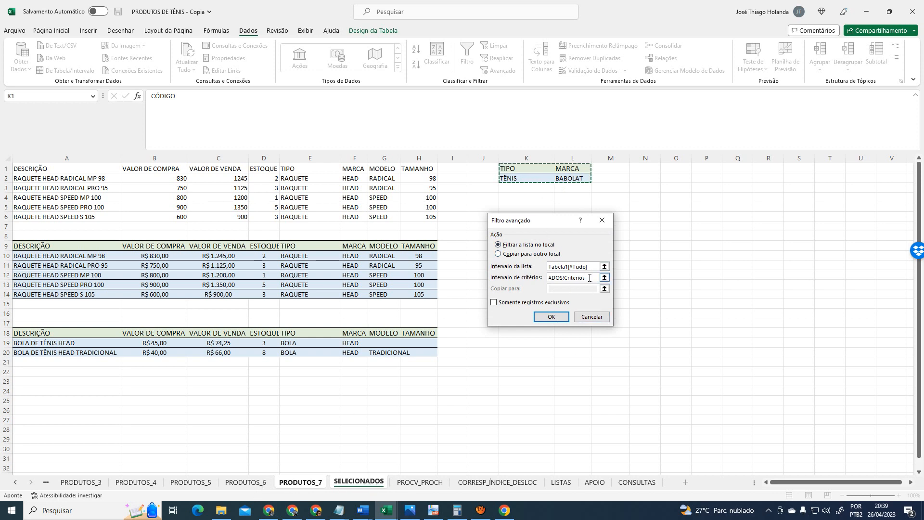
pyautogui.doubleClick(590, 277)
pyautogui.click(584, 278)
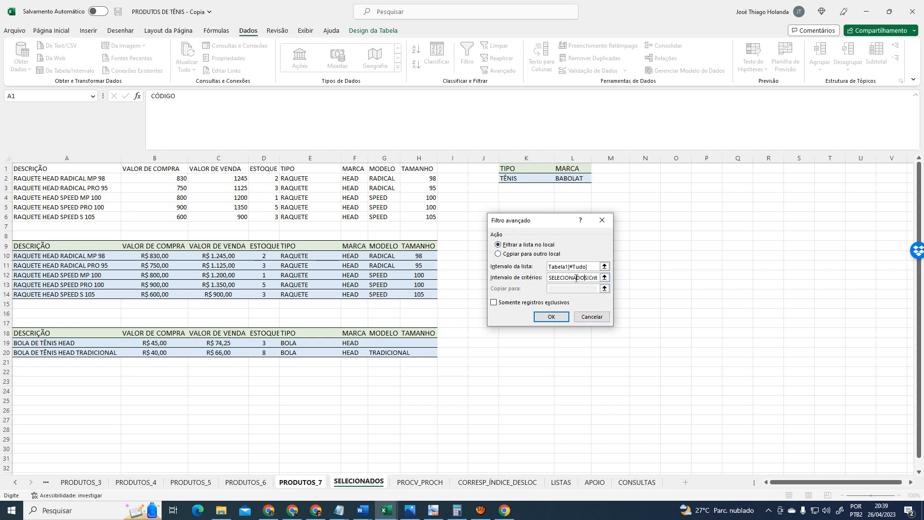
pyautogui.moveTo(550, 280); pyautogui.dragTo(595, 268)
pyautogui.moveTo(536, 174); pyautogui.dragTo(559, 179)
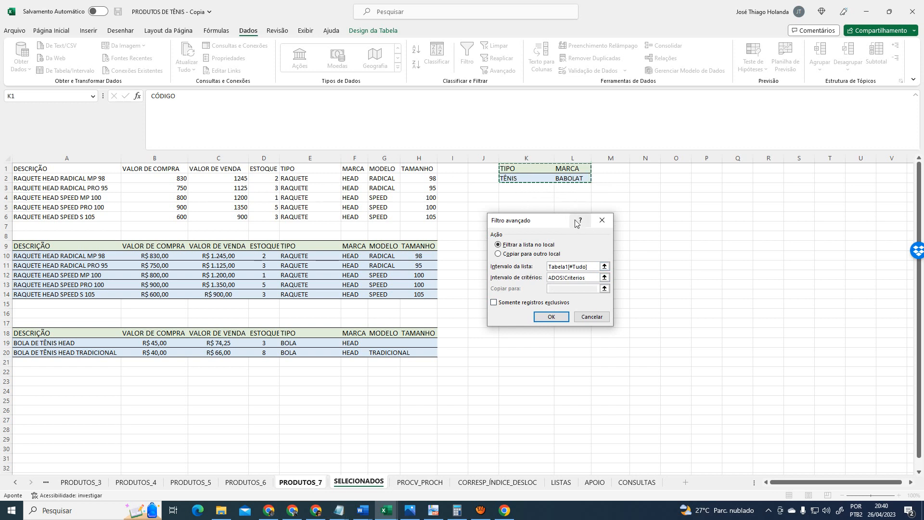
# Try to copy the filtered rows to another location, cells A23 to M23 on the SELECIONADOS sheet
pyautogui.click(515, 255)
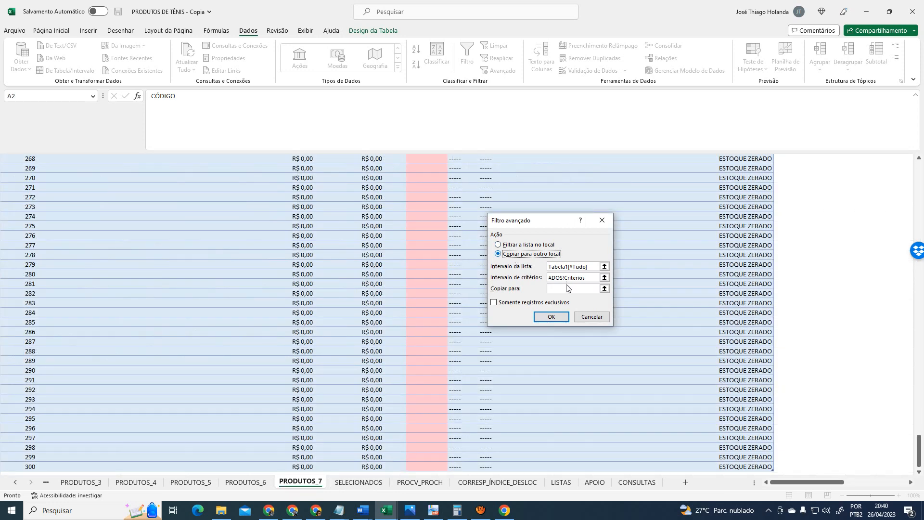
pyautogui.click(605, 289)
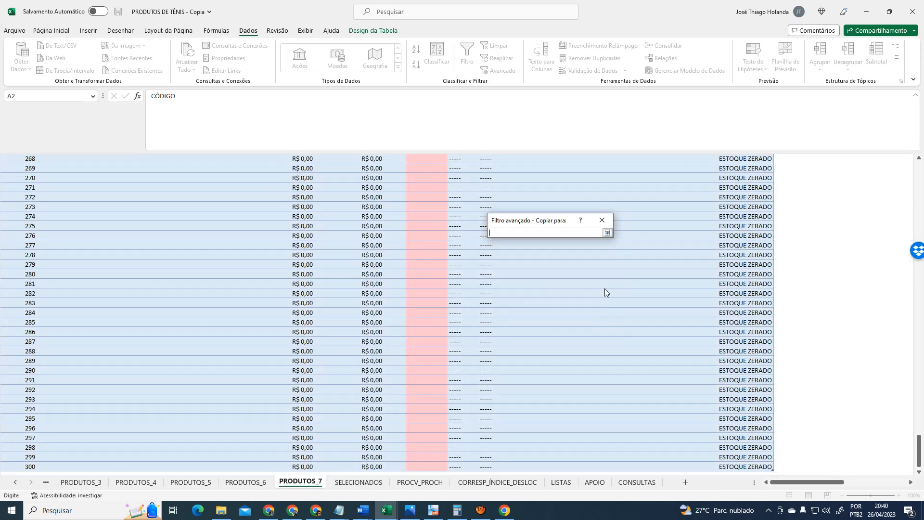
pyautogui.click(359, 482)
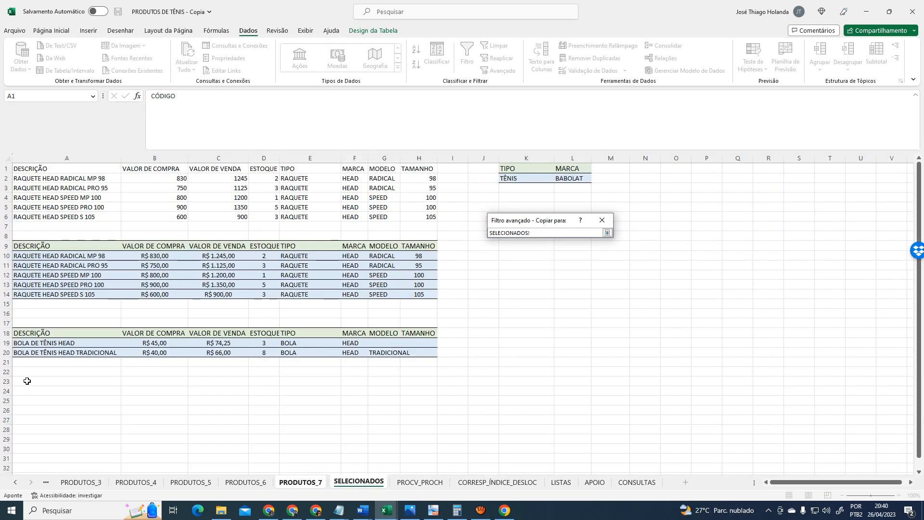
pyautogui.moveTo(27, 381); pyautogui.dragTo(610, 380)
pyautogui.click(608, 233)
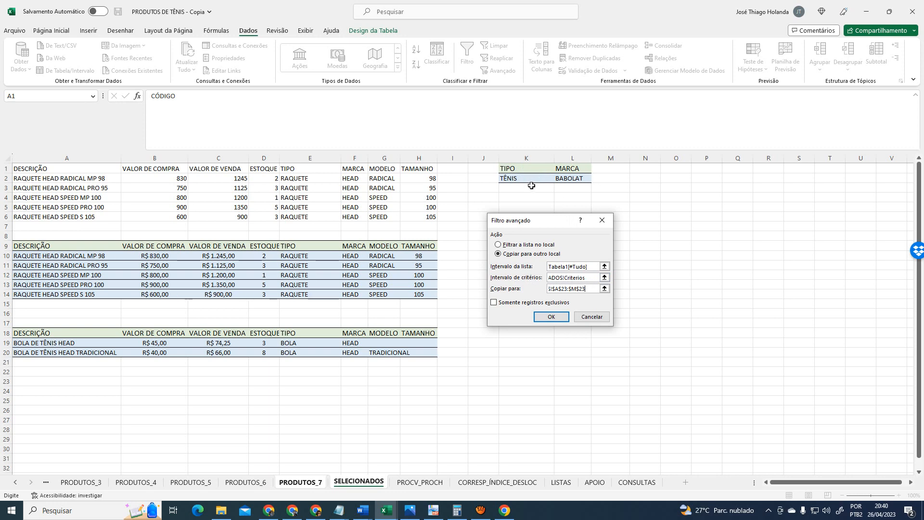
pyautogui.click(558, 316)
pyautogui.click(466, 282)
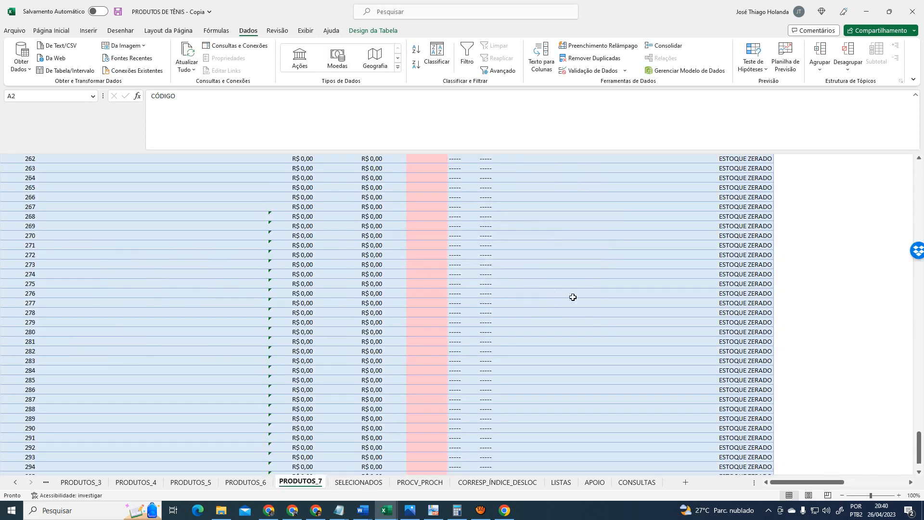
# Check the SELECIONADOS sheet and the start of the PRODUTOS_7 table, including its CÓDIGO header cell
pyautogui.scroll(20, 574, 298)
pyautogui.moveTo(919, 377); pyautogui.dragTo(919, 169)
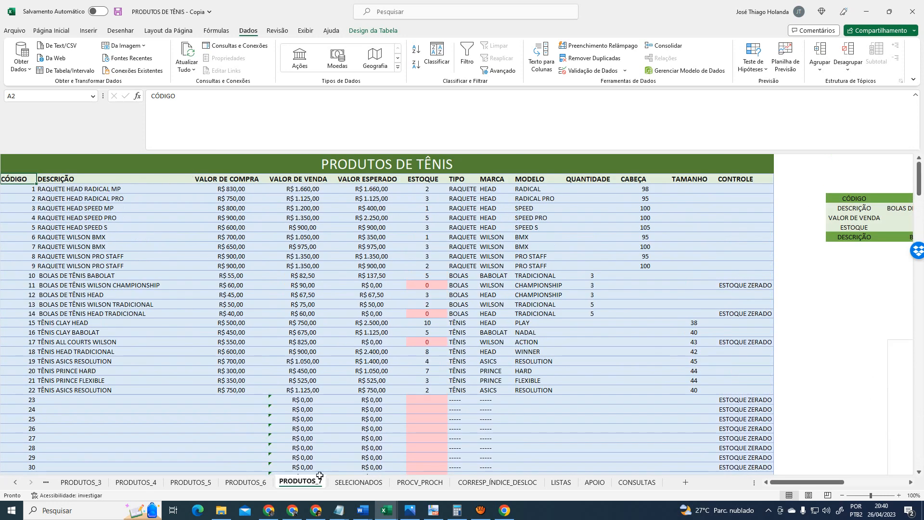
pyautogui.click(359, 482)
pyautogui.click(300, 482)
pyautogui.click(15, 188)
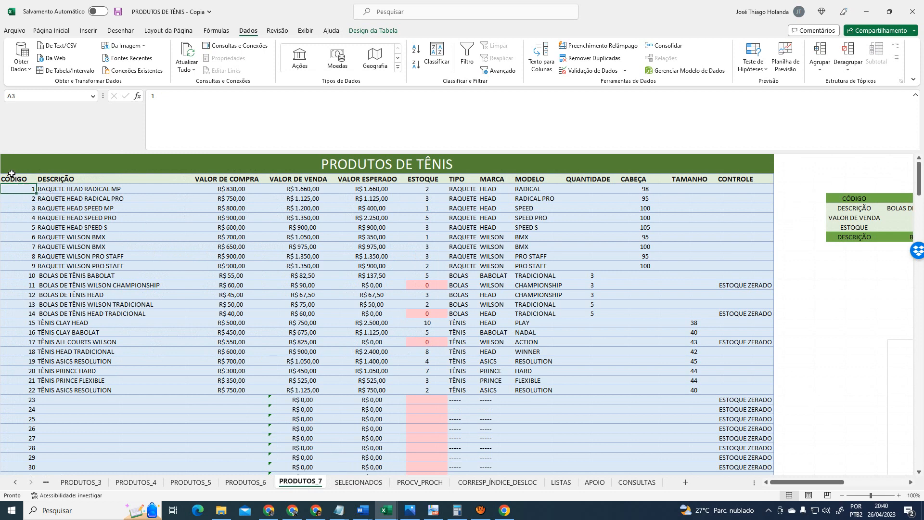
pyautogui.click(11, 179)
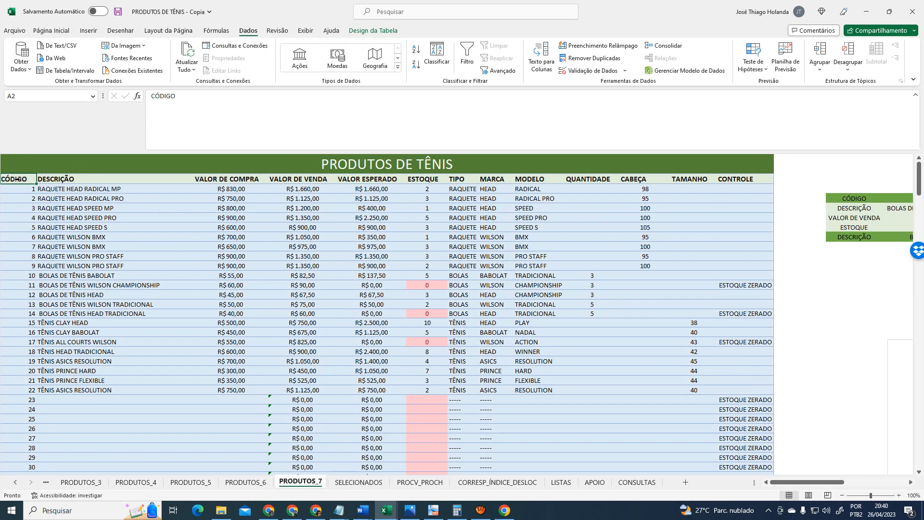
# Review the header row of the PRODUTOS_7 table from CÓDIGO to CONTROLE, including the TIPO and MARCA headers
pyautogui.moveTo(17, 180); pyautogui.dragTo(746, 179)
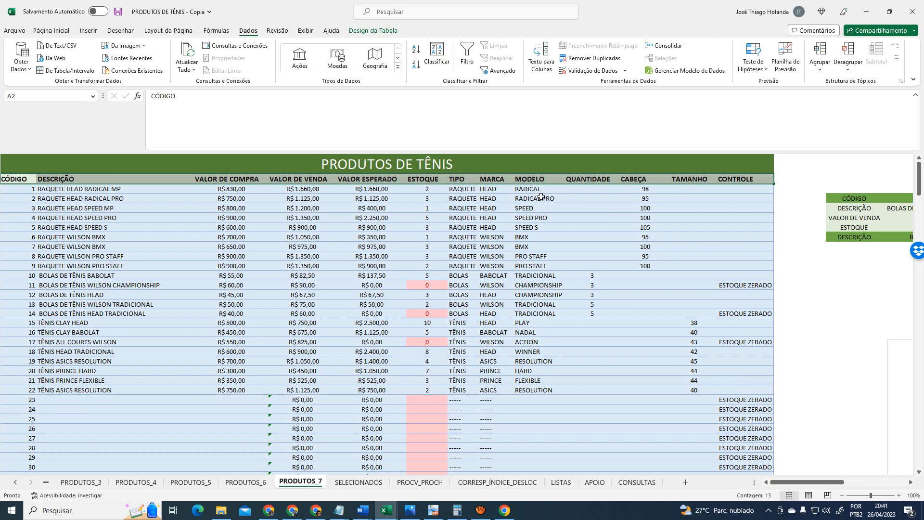
pyautogui.click(475, 182)
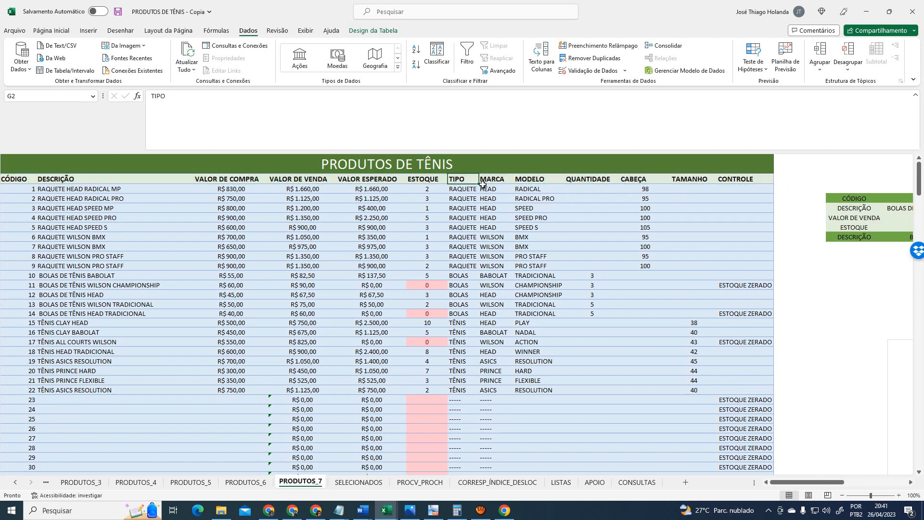
pyautogui.click(497, 180)
pyautogui.click(472, 182)
pyautogui.click(5, 178)
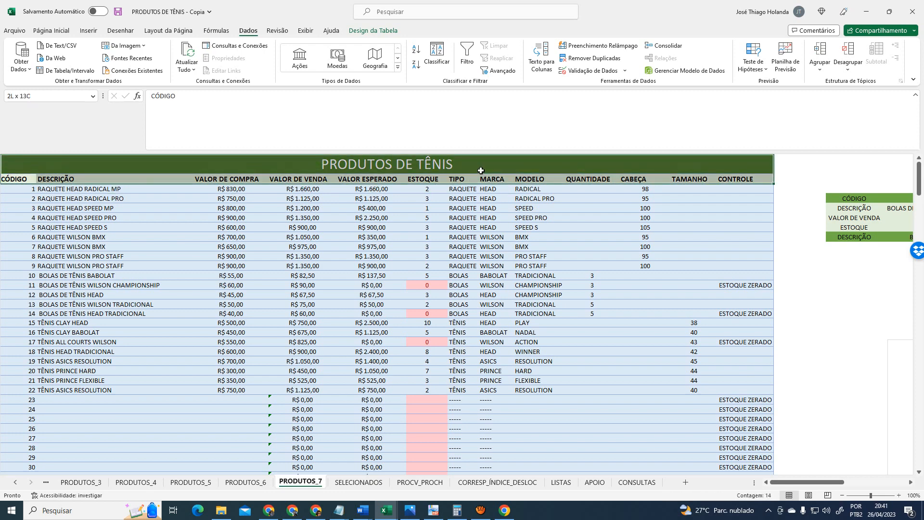
# Show the gridlines and the row and column headings on the PRODUTOS_7 sheet
pyautogui.scroll(-2, 385, 48)
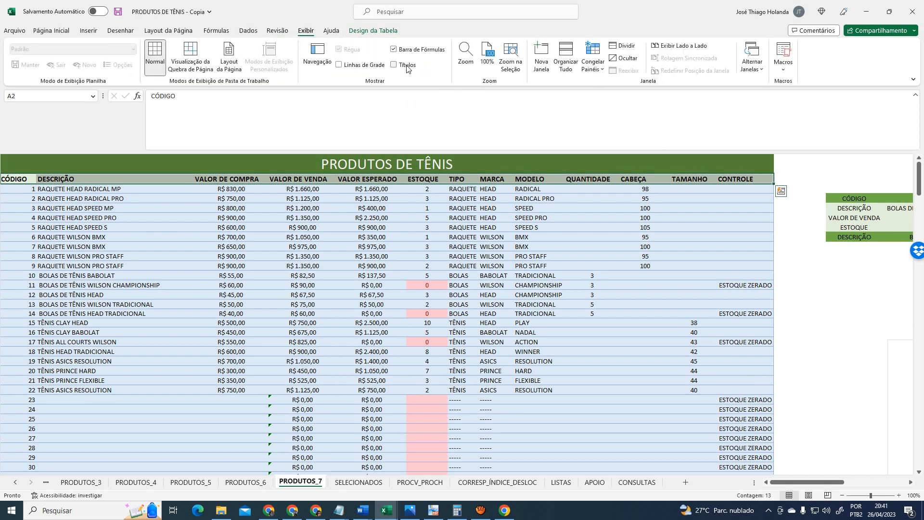
pyautogui.click(339, 65)
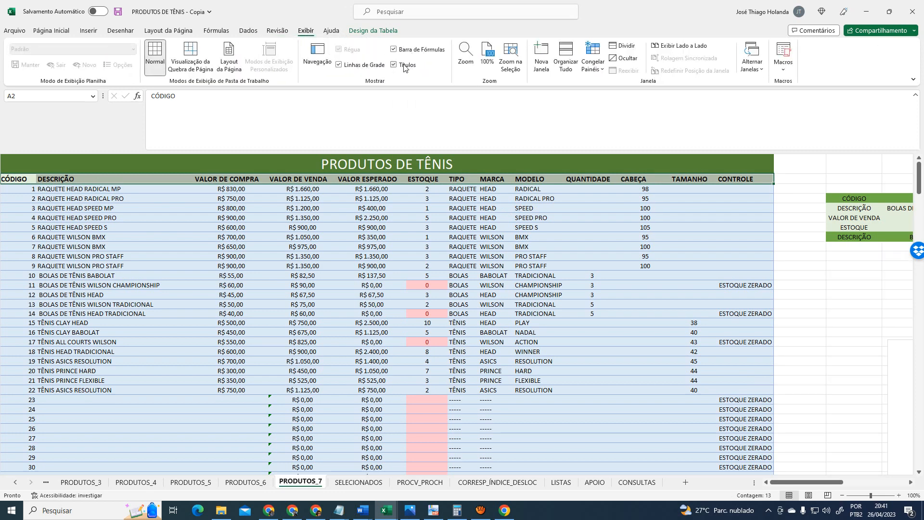
pyautogui.click(395, 64)
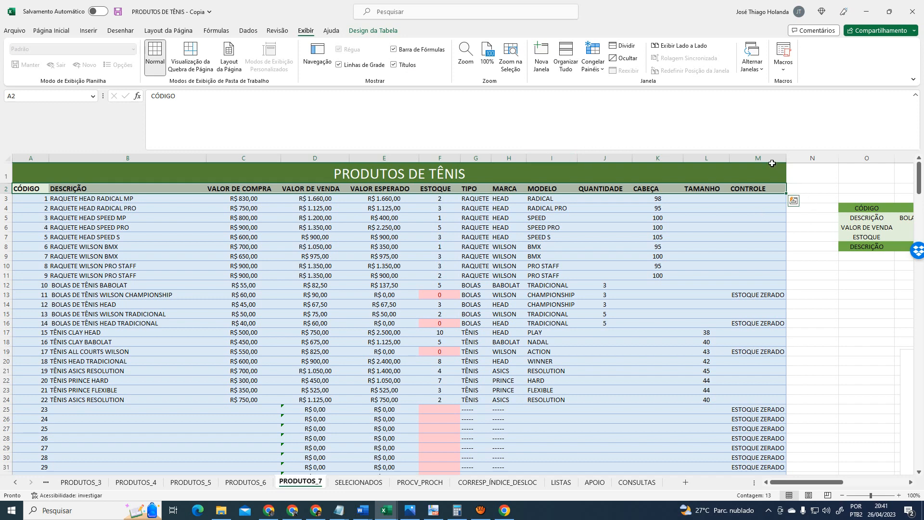
# Start an advanced filter from cell A23 on the SELECIONADOS sheet with PRODUTOS_7 cells A2 to M24 as the list range
pyautogui.click(368, 483)
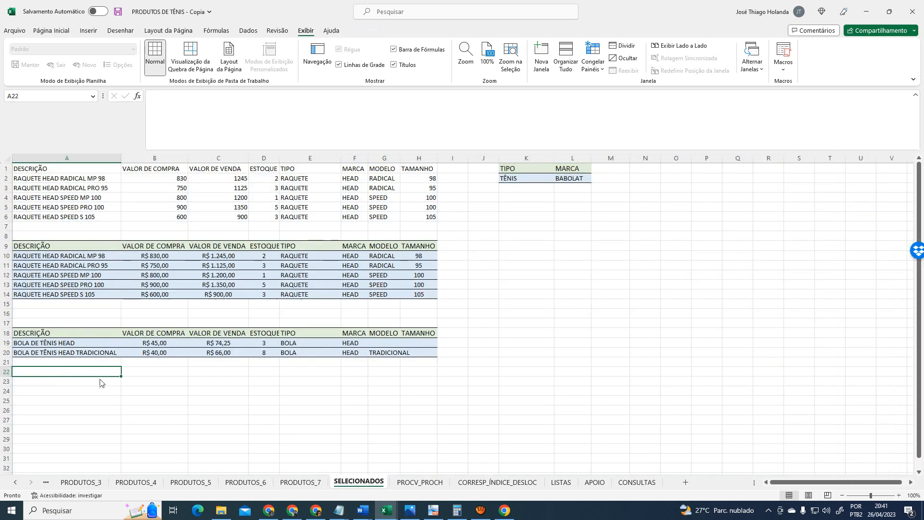
pyautogui.click(33, 385)
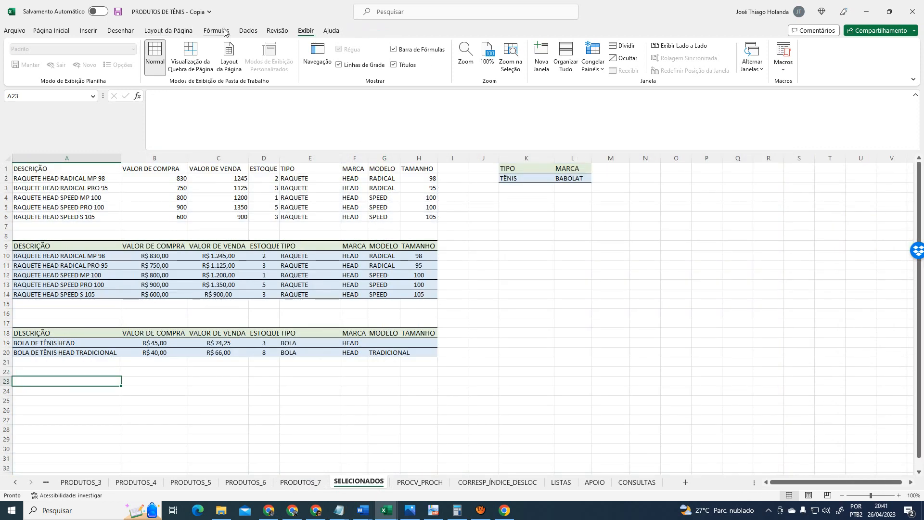
pyautogui.click(248, 31)
pyautogui.click(466, 54)
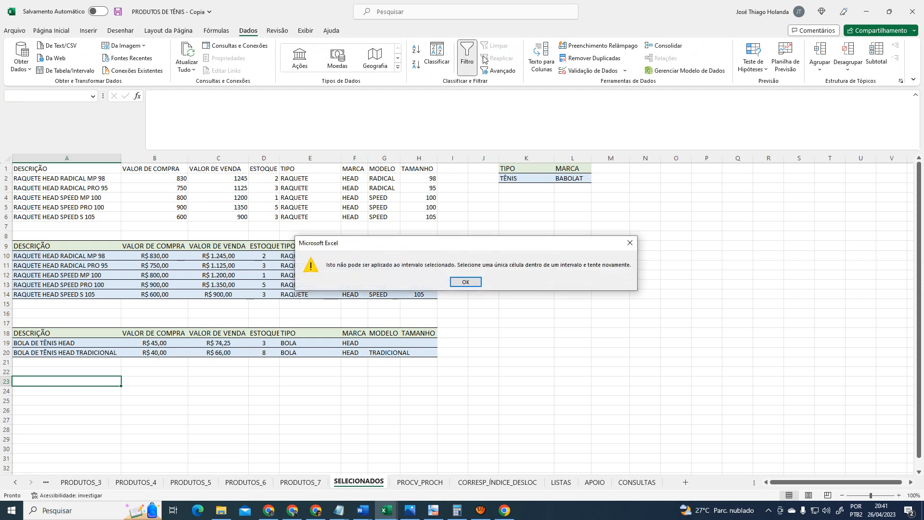
pyautogui.click(470, 283)
pyautogui.click(498, 71)
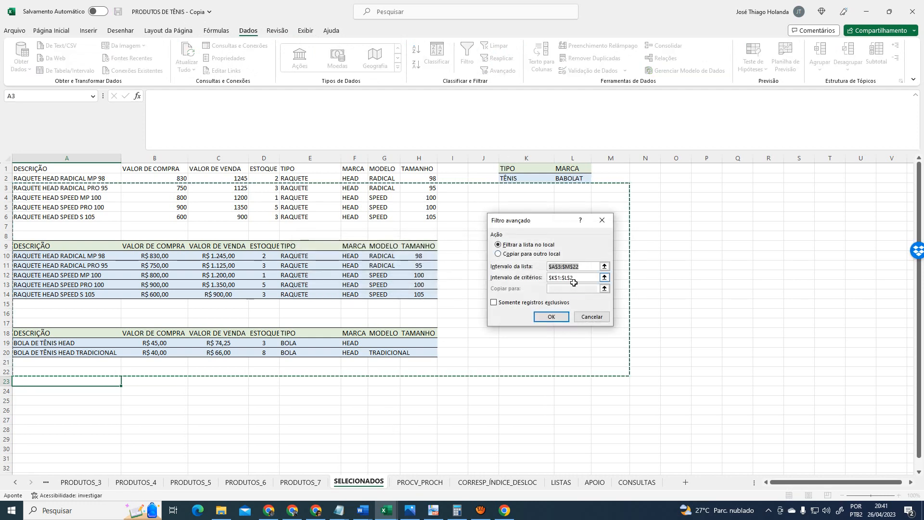
pyautogui.click(605, 266)
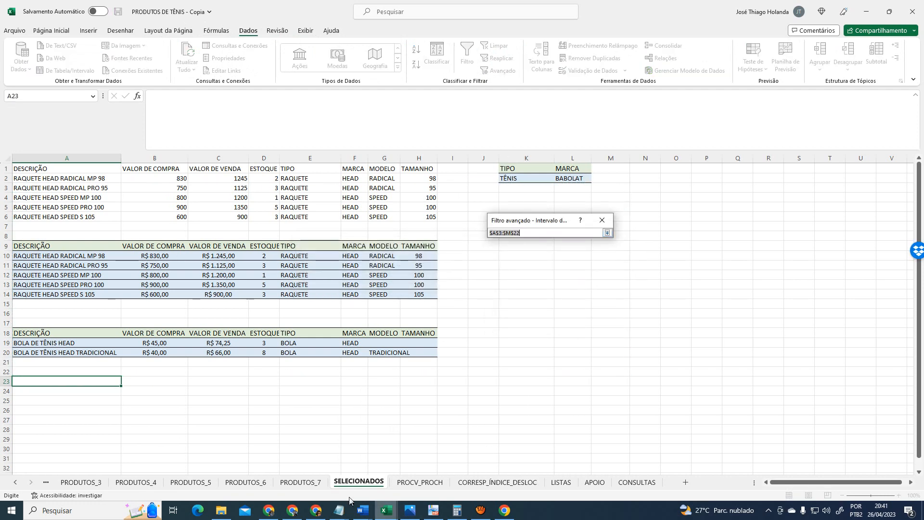
pyautogui.click(300, 482)
pyautogui.moveTo(37, 191); pyautogui.dragTo(743, 401)
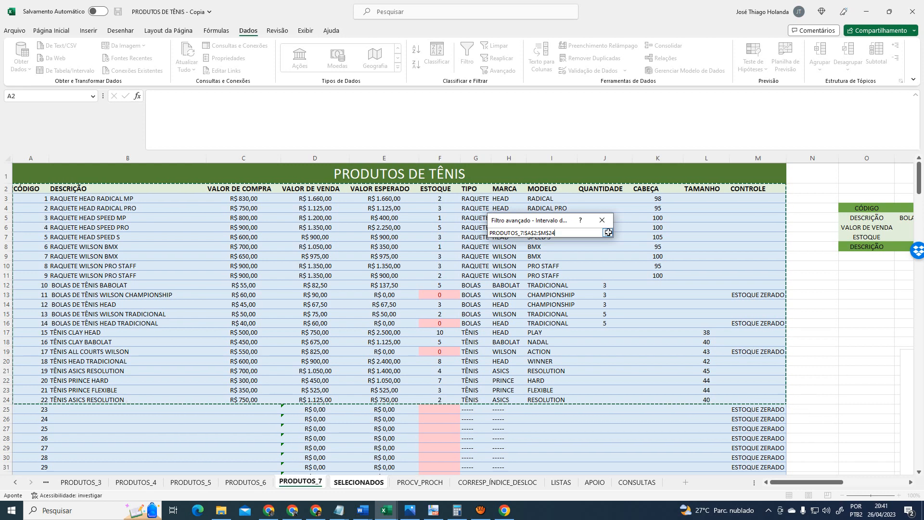
pyautogui.click(608, 234)
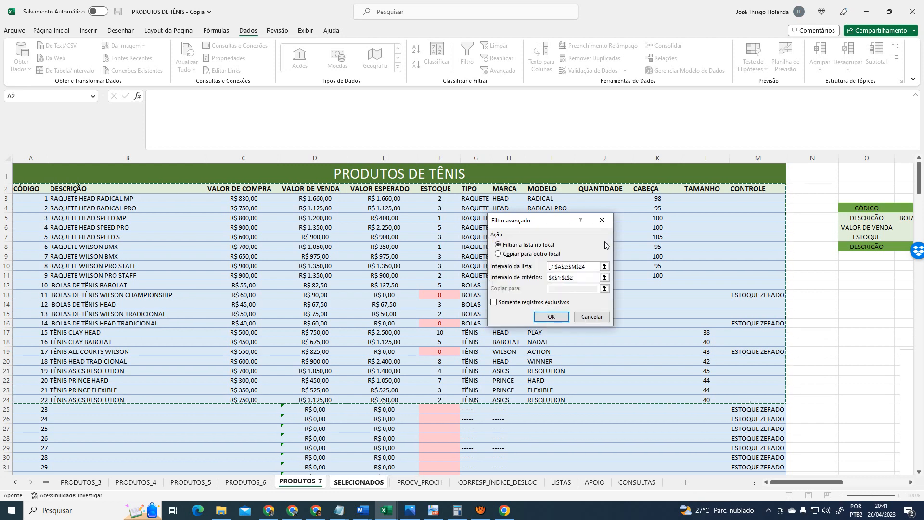
# Set the filter's criteria range to the TIPO and MARCA block K1:L2 on the SELECIONADOS sheet
pyautogui.click(606, 279)
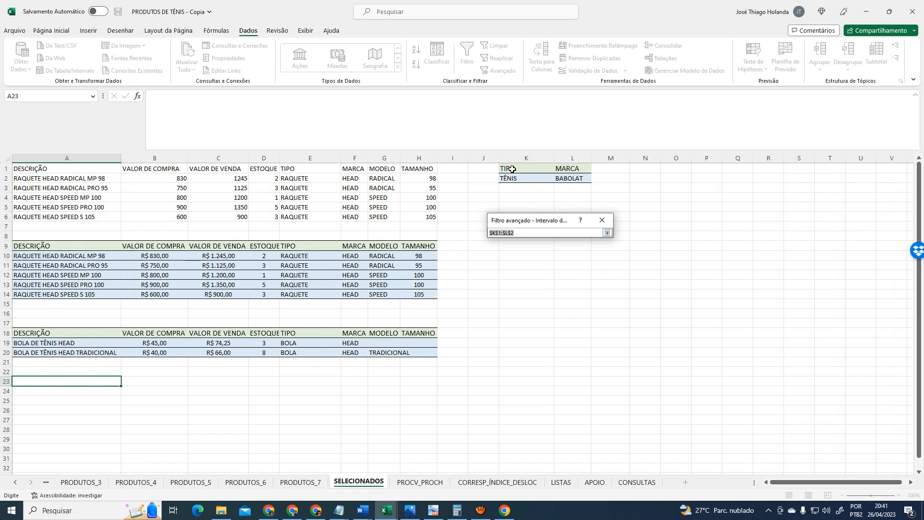
pyautogui.moveTo(512, 169); pyautogui.dragTo(569, 179)
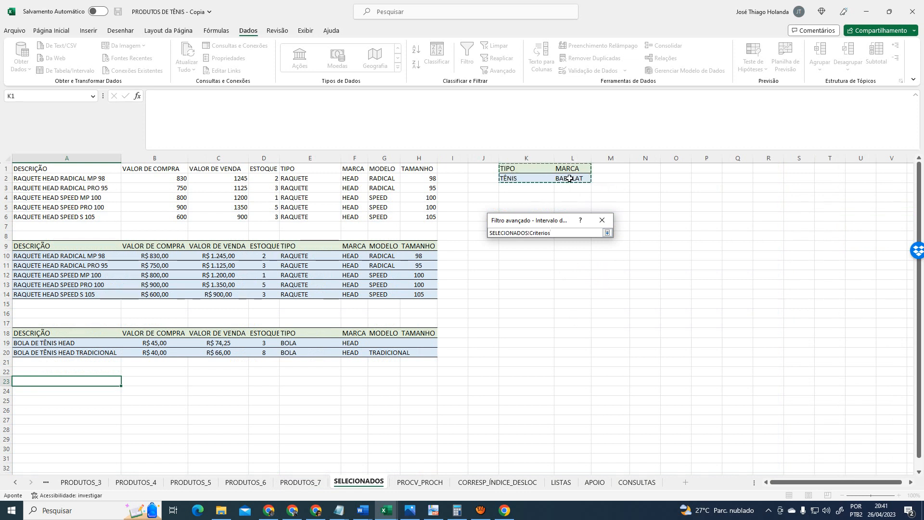
pyautogui.click(608, 233)
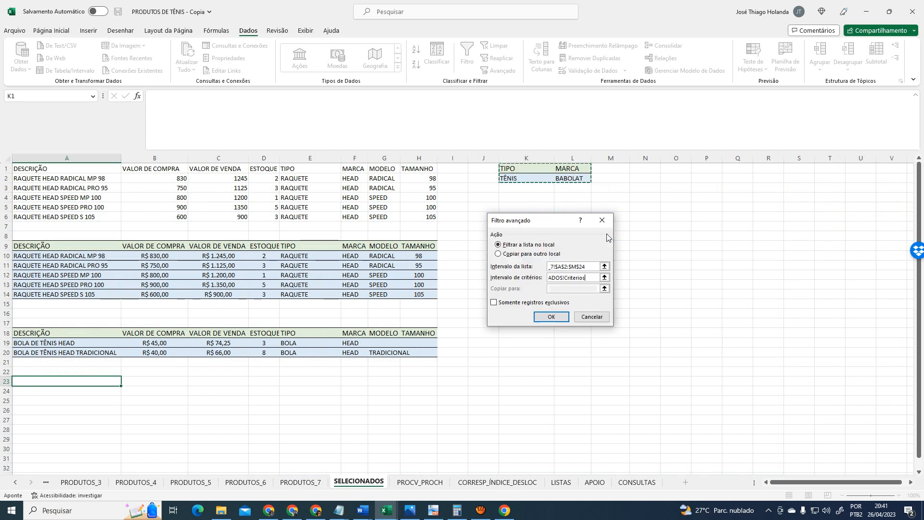
# Copy the filtered rows to another location, cells A23 to M23 on the SELECIONADOS sheet, and run the filter
pyautogui.click(531, 254)
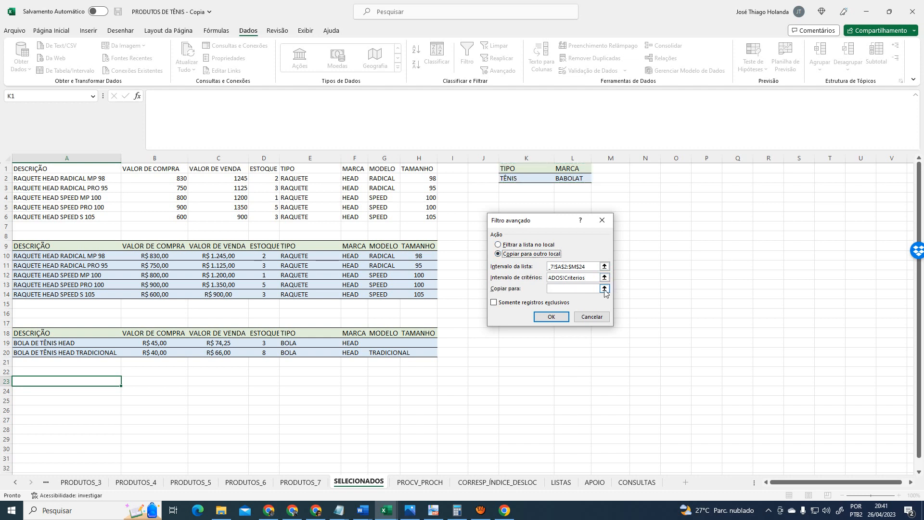
pyautogui.click(605, 288)
pyautogui.moveTo(46, 382); pyautogui.dragTo(603, 378)
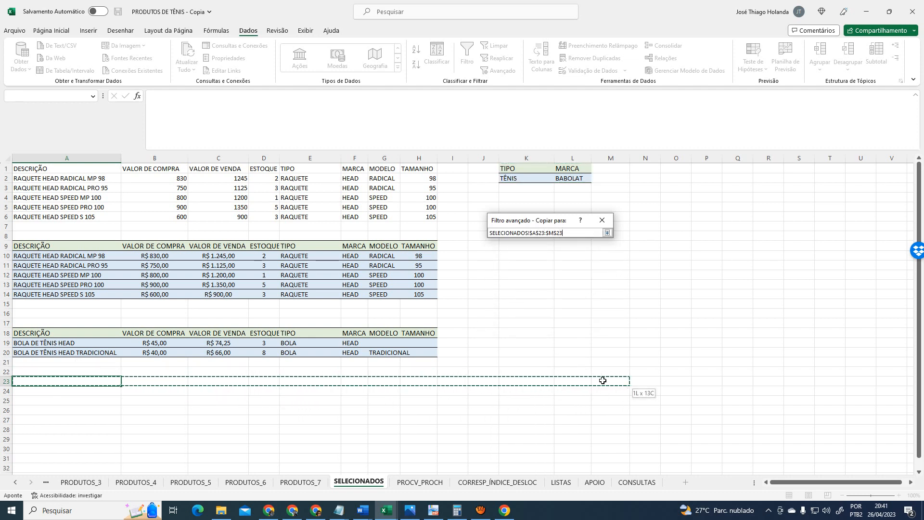
pyautogui.click(608, 233)
pyautogui.click(553, 316)
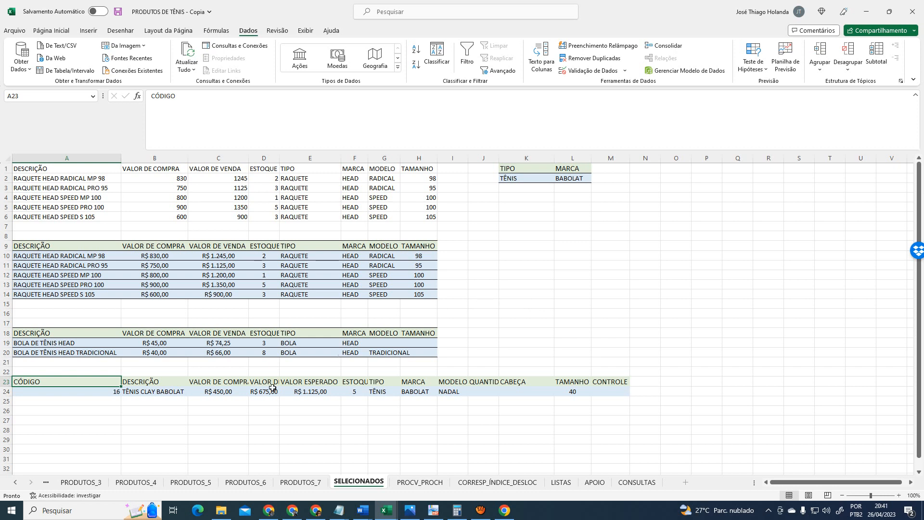
# Compare the extracted row below the headers in row 23 with the TIPO and MARCA criteria in K2 and L2
pyautogui.click(103, 396)
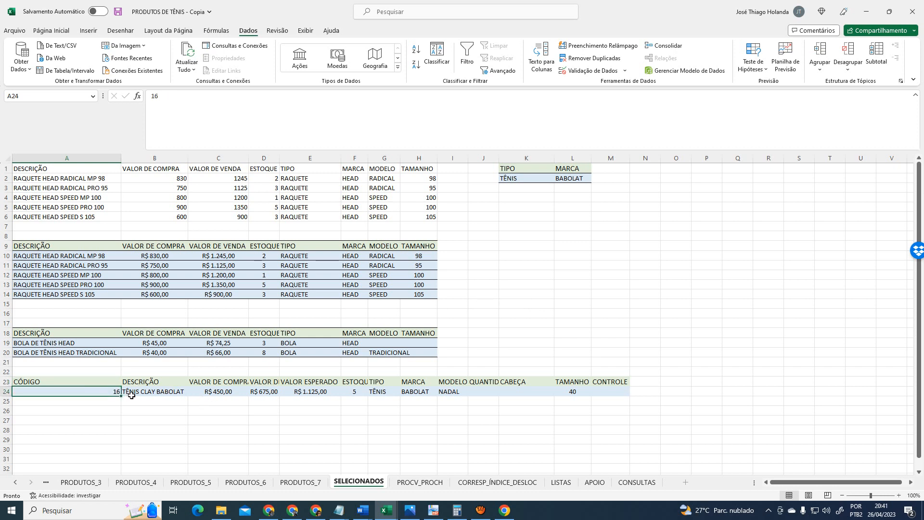
pyautogui.click(520, 178)
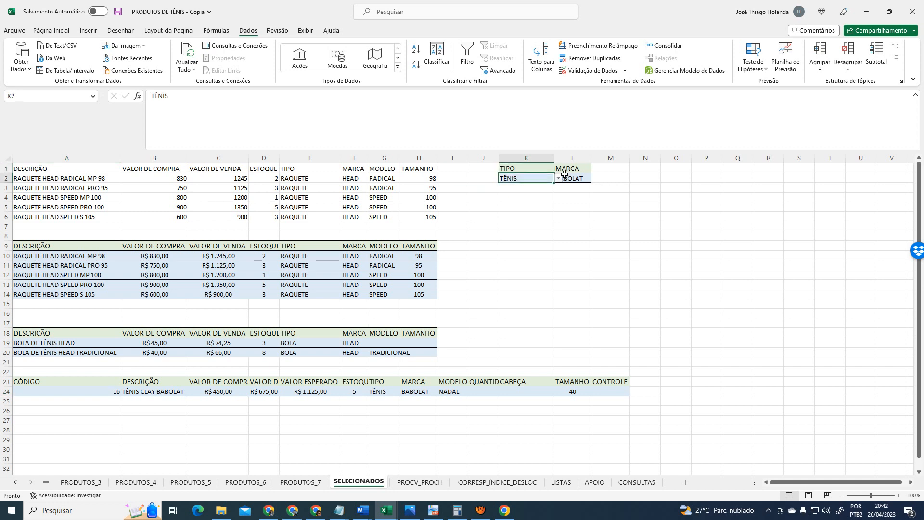
pyautogui.click(573, 170)
pyautogui.click(576, 178)
pyautogui.click(540, 179)
pyautogui.moveTo(57, 385); pyautogui.dragTo(619, 392)
# Change the TIPO criterion in cell K2 to BOLAS
pyautogui.click(512, 182)
pyautogui.click(559, 179)
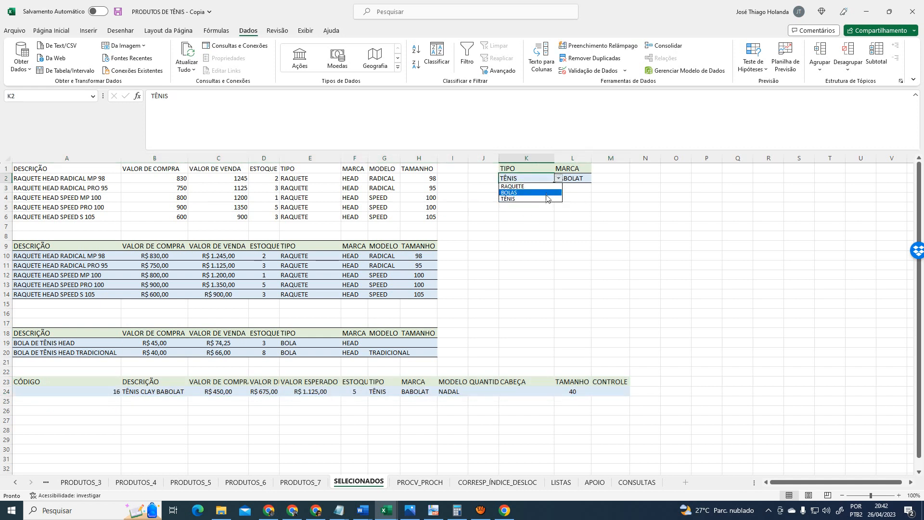
pyautogui.click(546, 194)
pyautogui.click(580, 183)
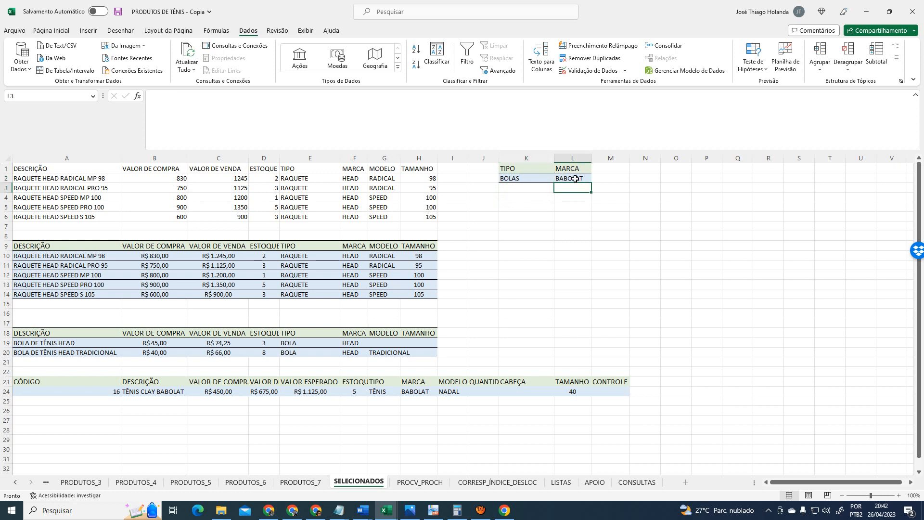
# Start another advanced filter from cell A28 on SELECIONADOS with PRODUTOS_7 cells A2 to M24 as the list range
pyautogui.click(33, 418)
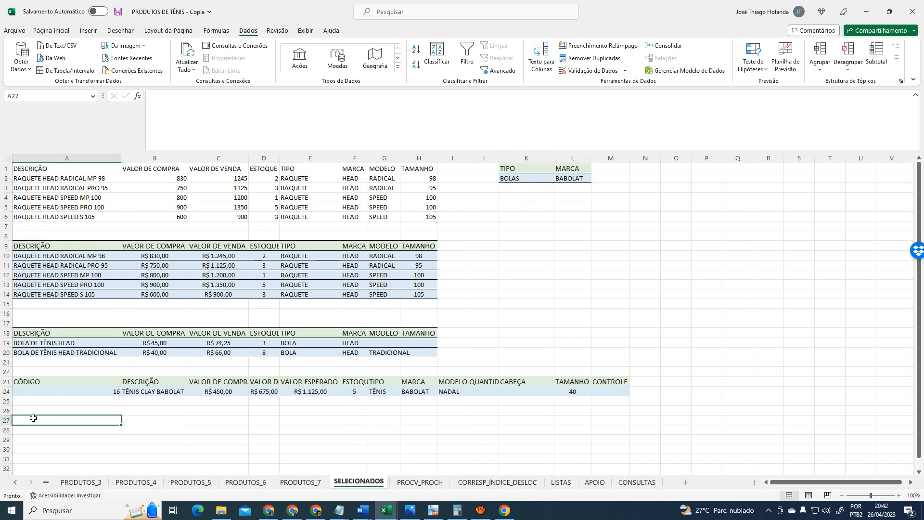
pyautogui.click(37, 428)
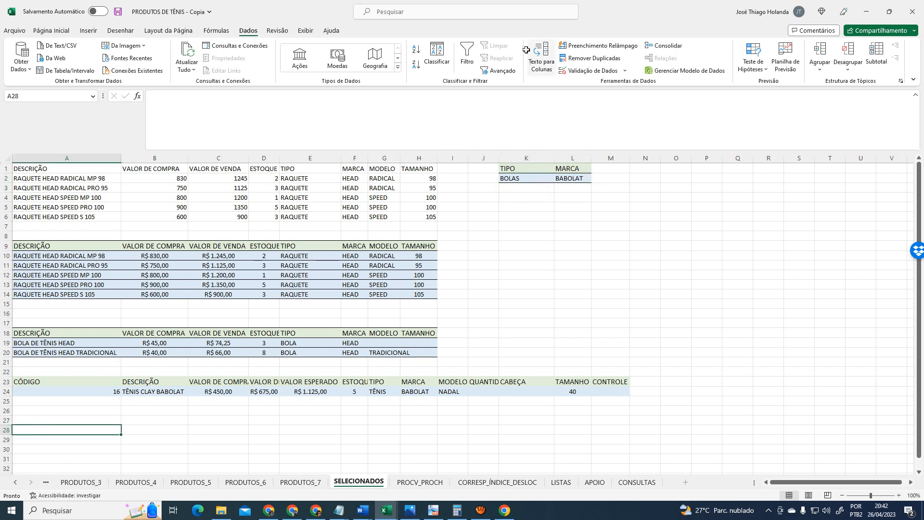
pyautogui.click(503, 72)
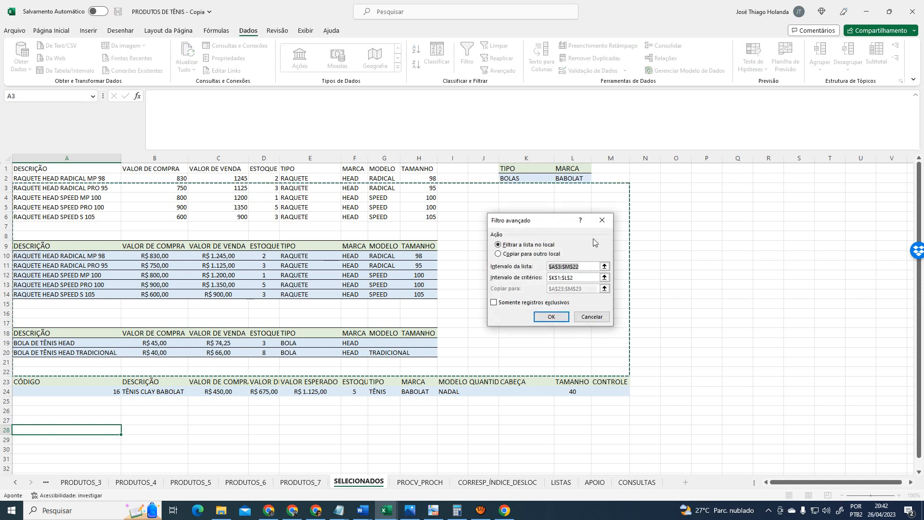
pyautogui.click(604, 266)
pyautogui.click(301, 484)
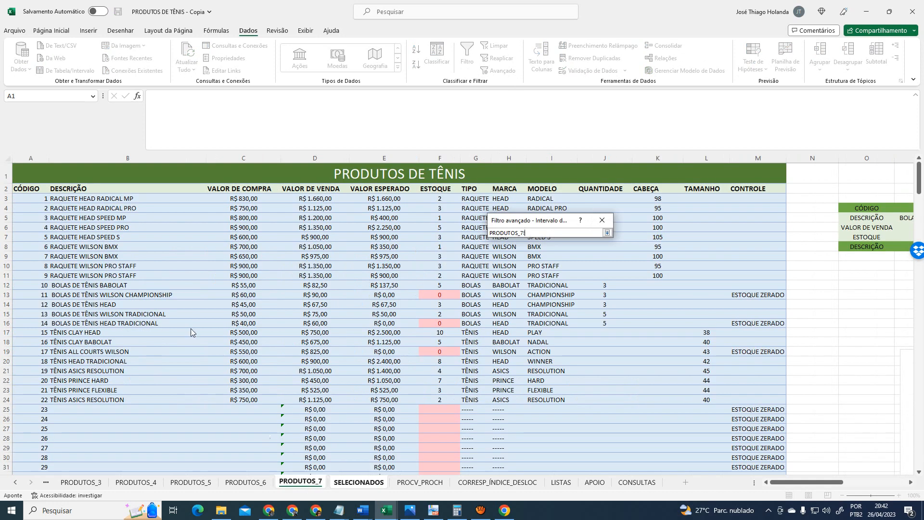
pyautogui.moveTo(31, 188); pyautogui.dragTo(767, 405)
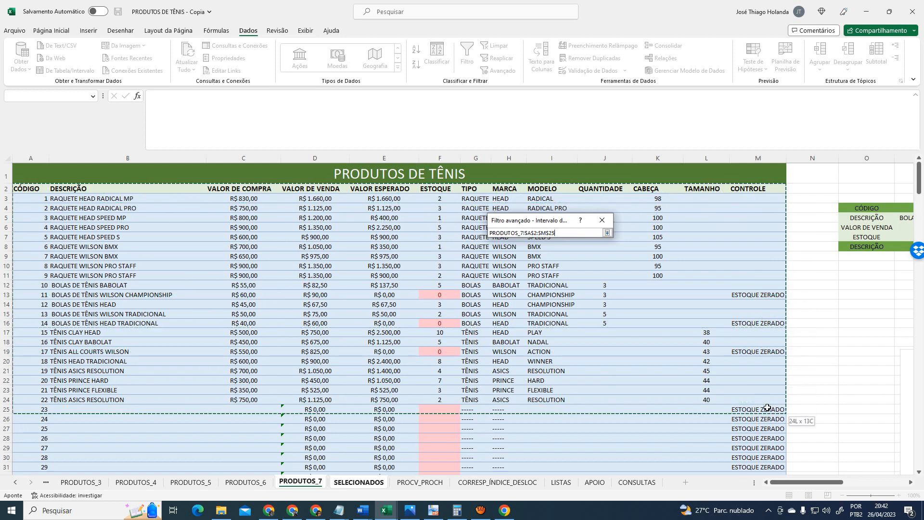
pyautogui.click(605, 232)
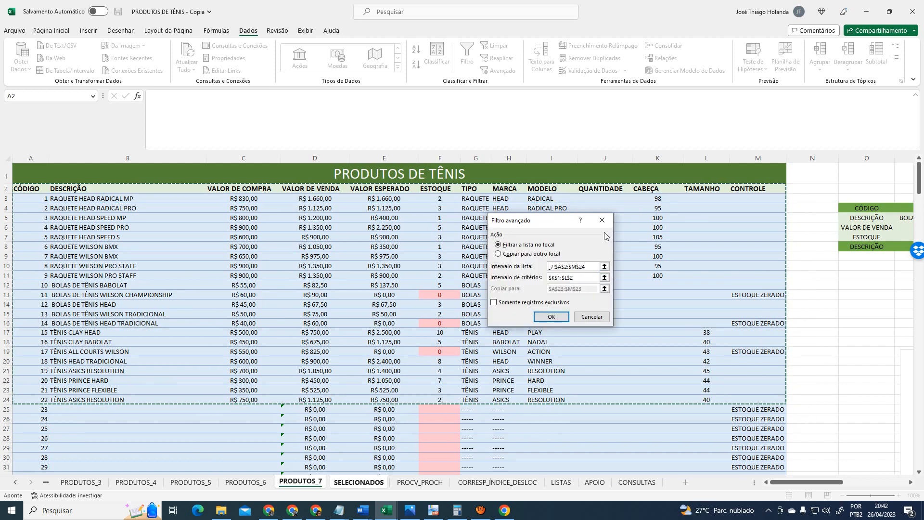
# Set the criteria range to the TIPO and MARCA block K1:L2 and the copy destination to cells A28 to M28 on SELECIONADOS
pyautogui.click(605, 278)
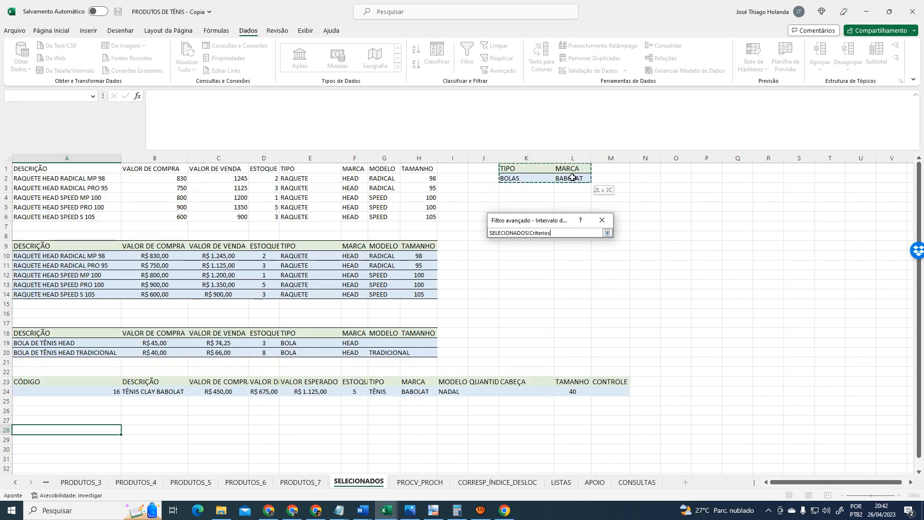
pyautogui.click(607, 232)
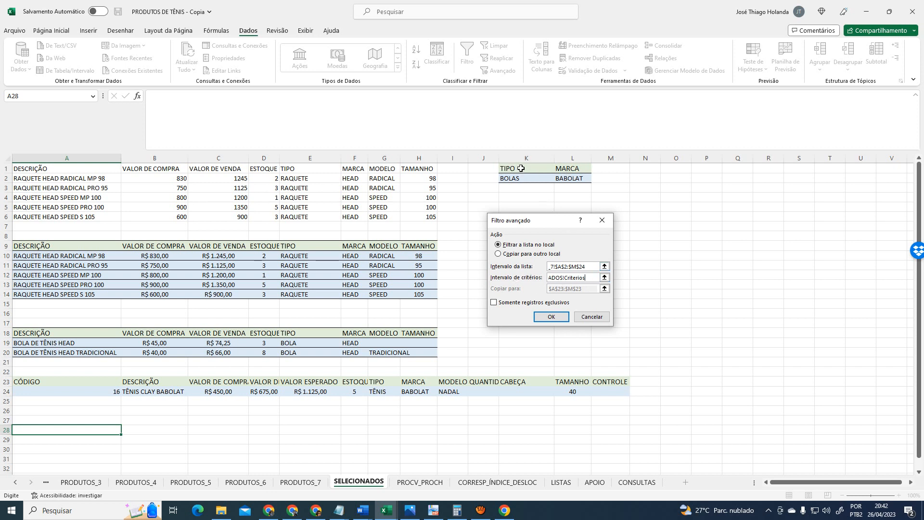
pyautogui.click(528, 254)
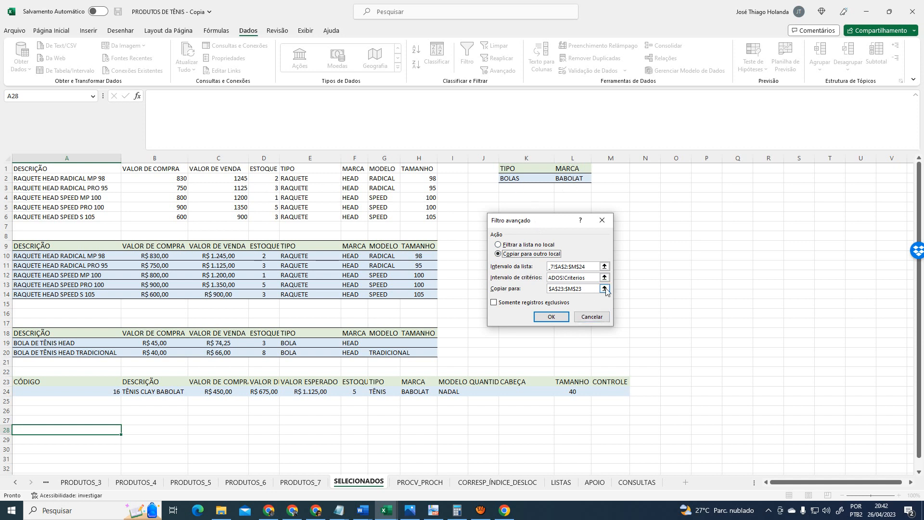
pyautogui.click(603, 291)
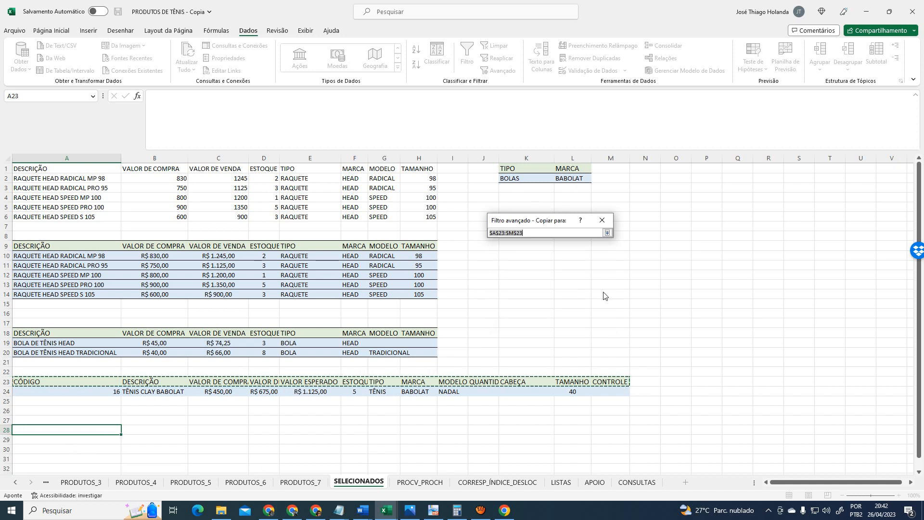
pyautogui.moveTo(52, 429); pyautogui.dragTo(617, 430)
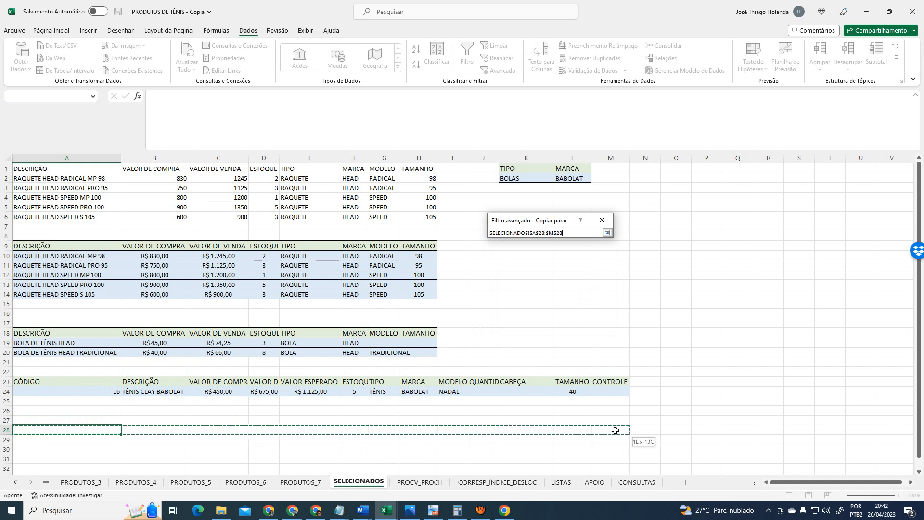
pyautogui.click(608, 233)
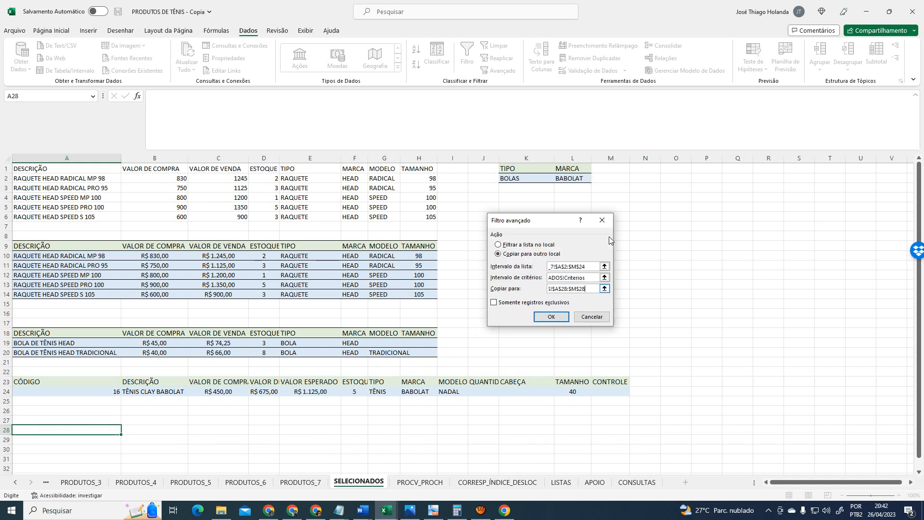
# Run the advanced filter into row 28 of SELECIONADOS and autofit columns J, I and B to their contents
pyautogui.click(552, 317)
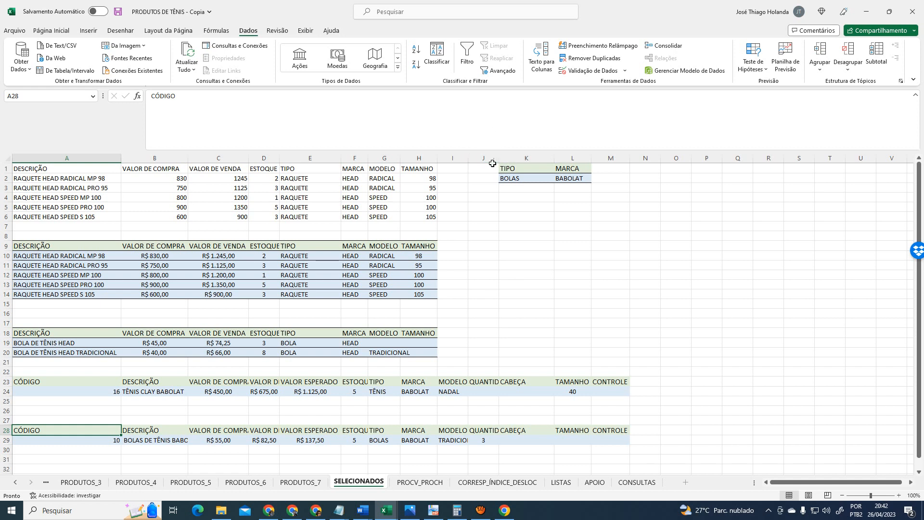
pyautogui.doubleClick(499, 159)
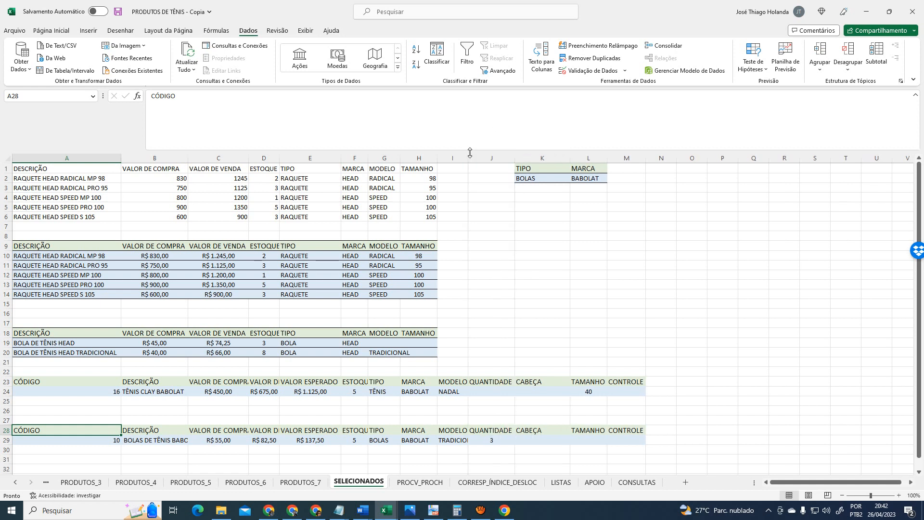
pyautogui.moveTo(470, 155); pyautogui.dragTo(486, 155)
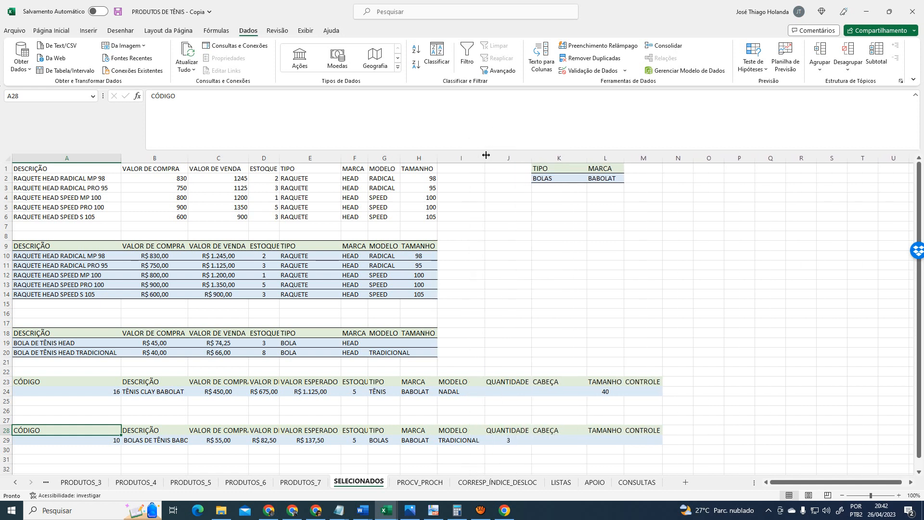
pyautogui.doubleClick(187, 159)
pyautogui.click(250, 463)
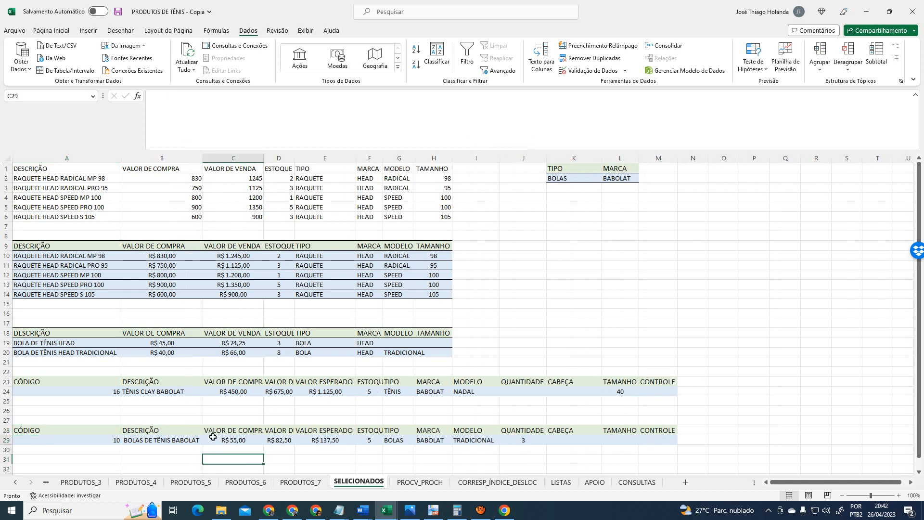
# Review the extracted product blocks on SELECIONADOS, including the racket block starting in row 9 and the balls row 29
pyautogui.click(100, 440)
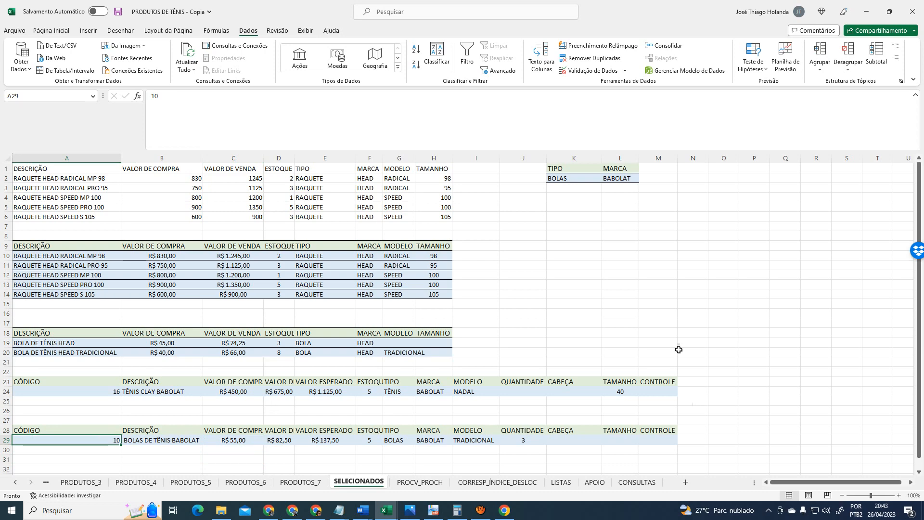
pyautogui.scroll(-6, 579, 252)
pyautogui.scroll(6, 579, 253)
pyautogui.moveTo(37, 245); pyautogui.dragTo(458, 288)
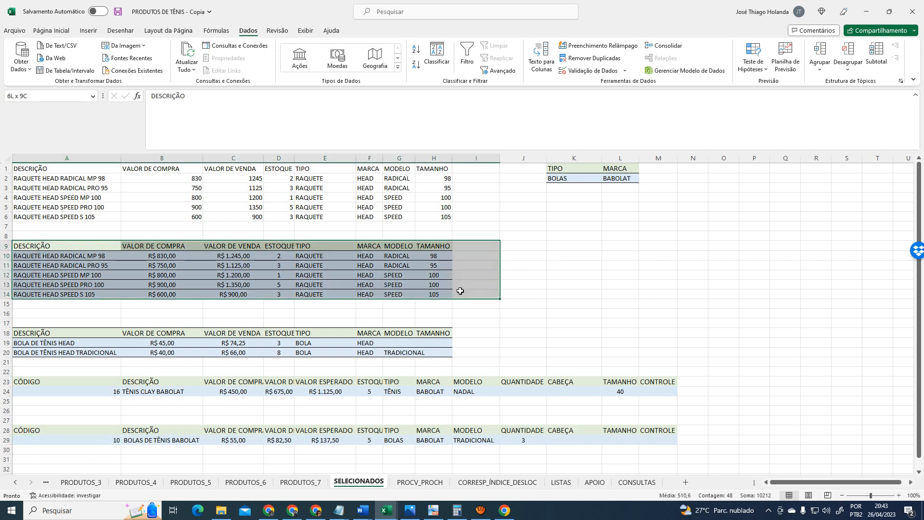
pyautogui.click(586, 291)
pyautogui.scroll(-7, 377, 341)
pyautogui.scroll(7, 337, 332)
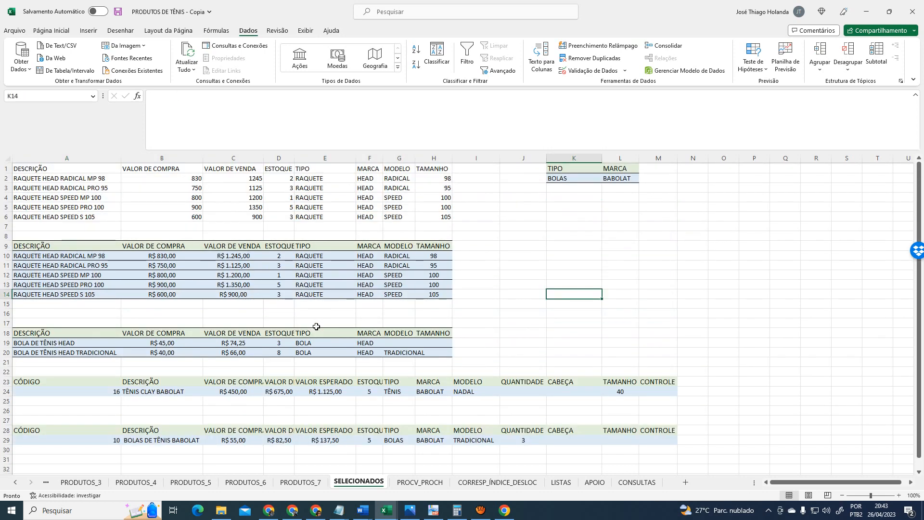
pyautogui.scroll(-3, 315, 326)
pyautogui.click(47, 378)
pyautogui.scroll(3, 622, 275)
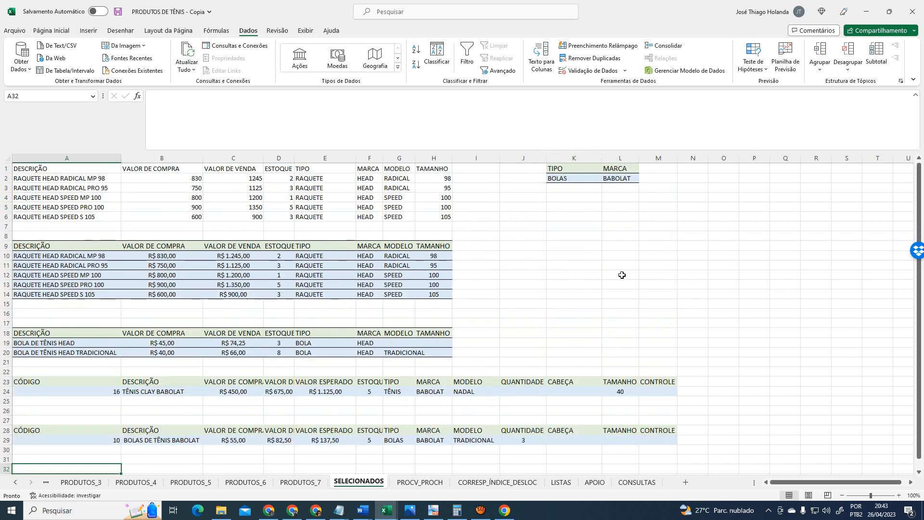
# Change the MARCA criterion in cell L2 to HEAD and the TIPO criterion in cell K2 to RAQUETE
pyautogui.click(585, 179)
pyautogui.click(630, 179)
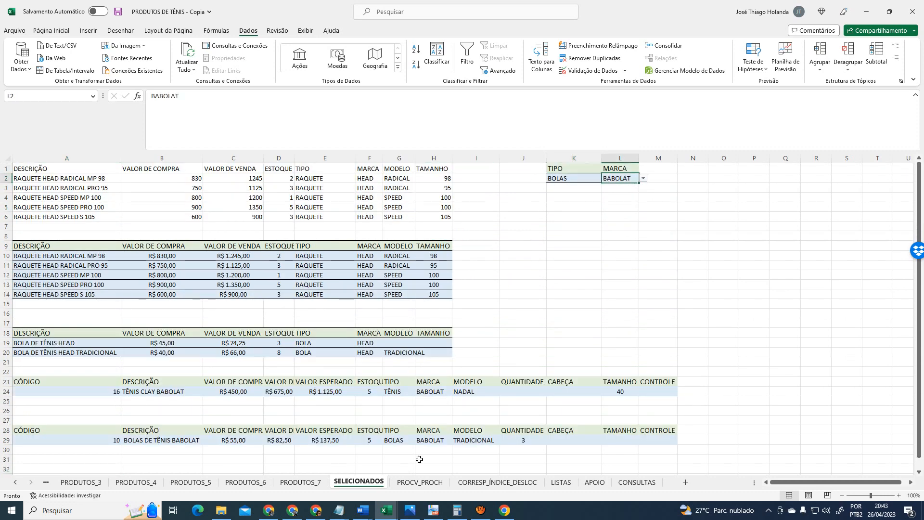
pyautogui.click(643, 178)
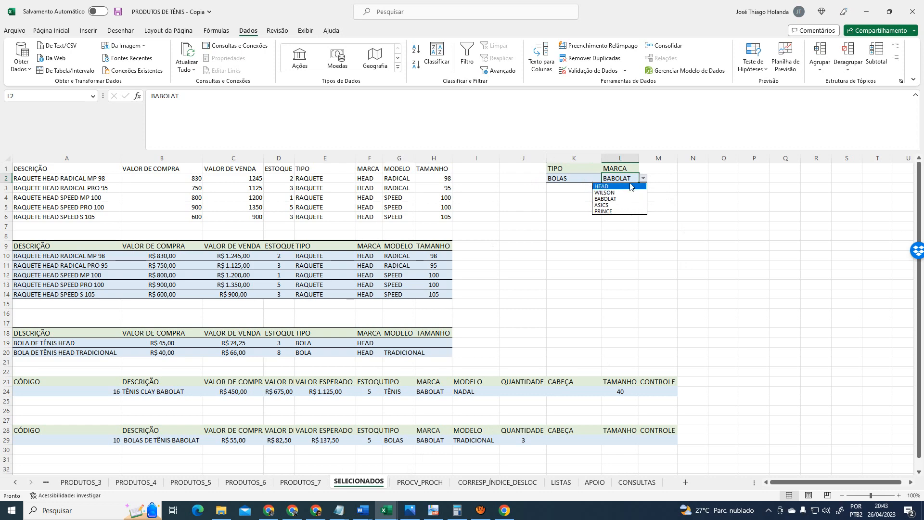
pyautogui.click(628, 186)
pyautogui.click(585, 178)
pyautogui.click(606, 178)
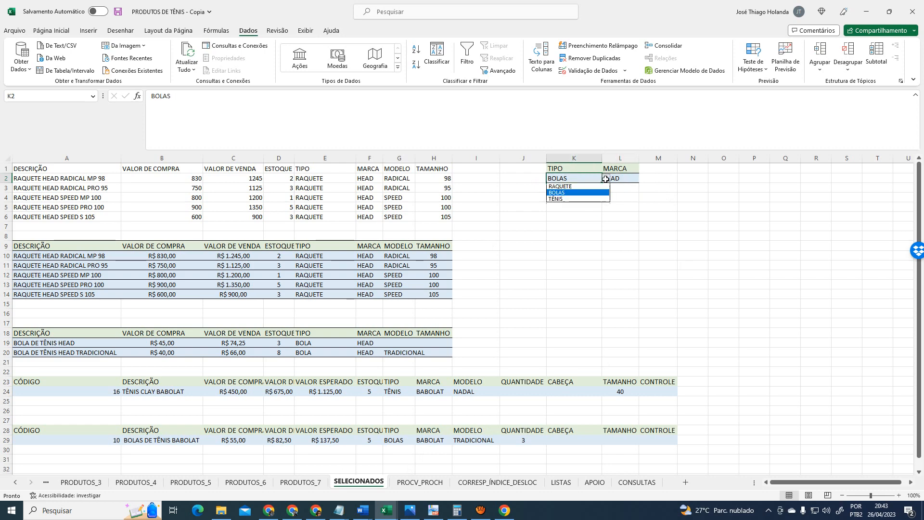
pyautogui.click(588, 200)
# Start another advanced filter from cell A32 on SELECIONADOS with PRODUTOS_7 cells A2 to M24 as the list range
pyautogui.scroll(-3, 456, 318)
pyautogui.click(36, 382)
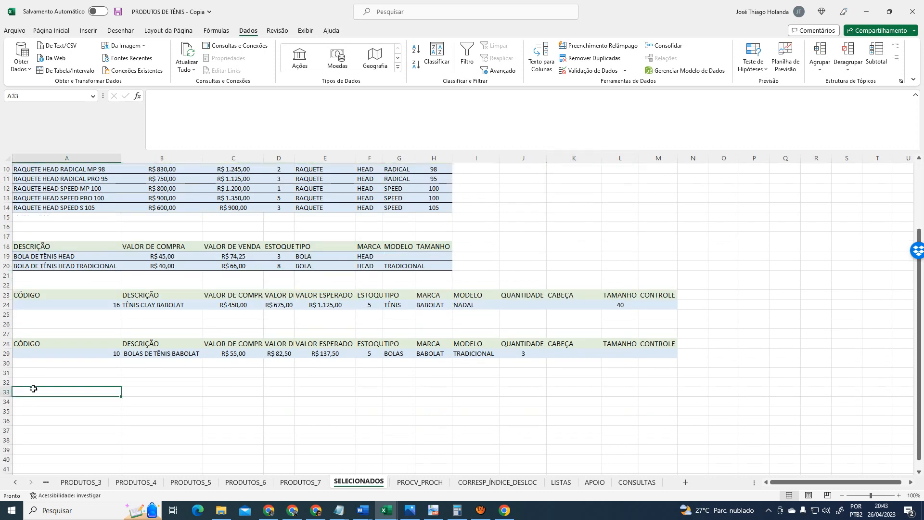
pyautogui.scroll(3, 544, 270)
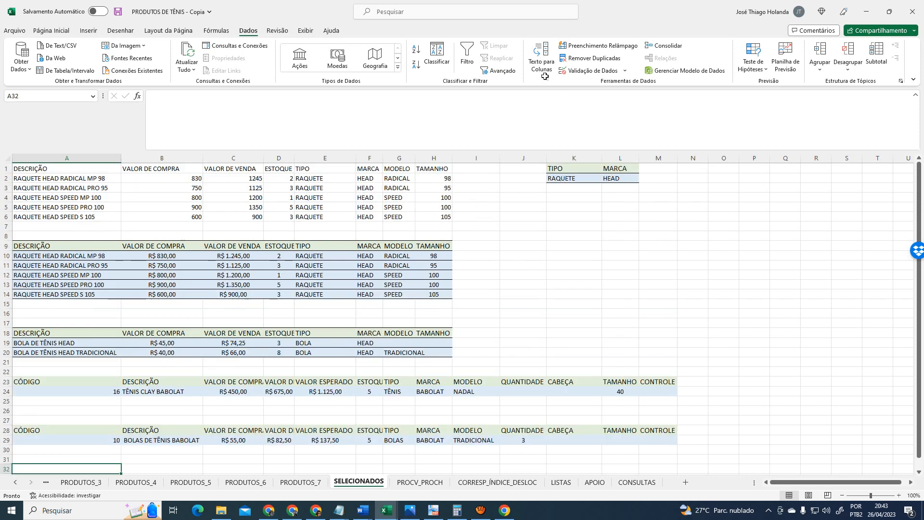
pyautogui.click(500, 71)
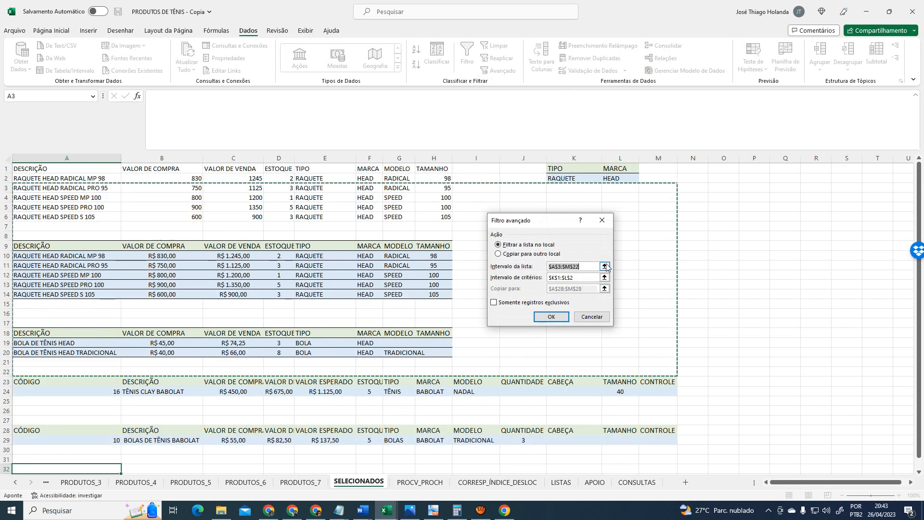
pyautogui.click(605, 267)
pyautogui.click(292, 483)
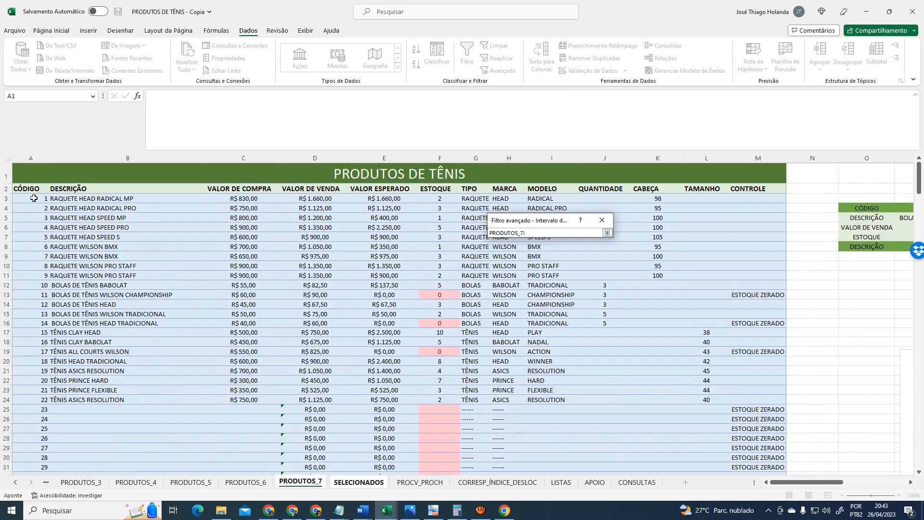
pyautogui.moveTo(32, 188); pyautogui.dragTo(770, 400)
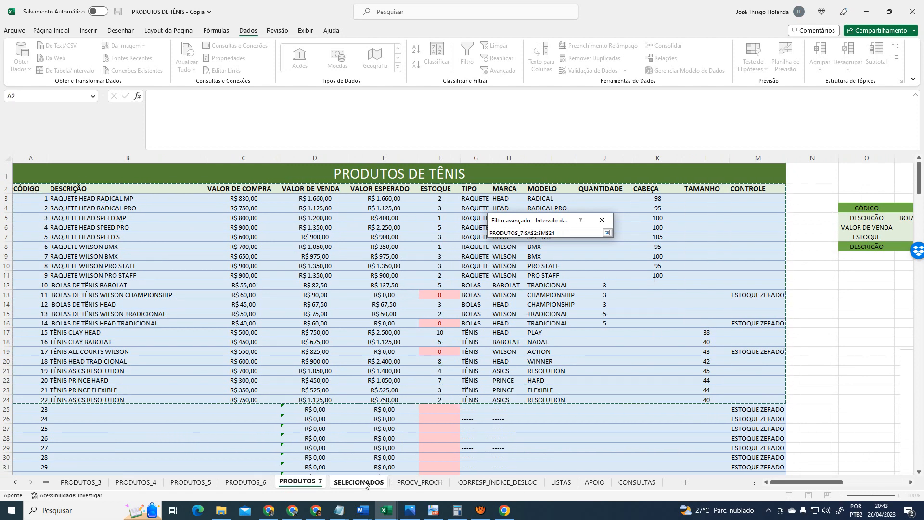
pyautogui.click(607, 233)
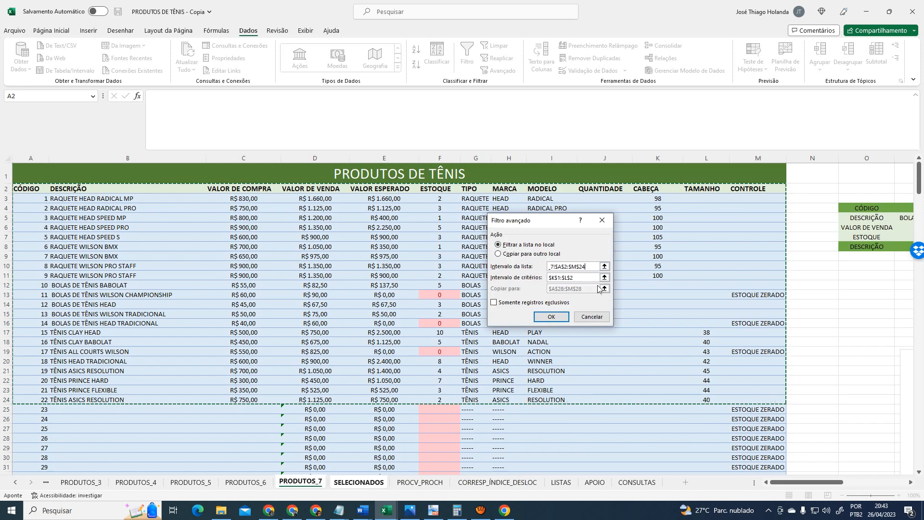
# Set the criteria range to K1:L2 on SELECIONADOS and run the filter, copying the results to cells A32 to M32
pyautogui.click(608, 278)
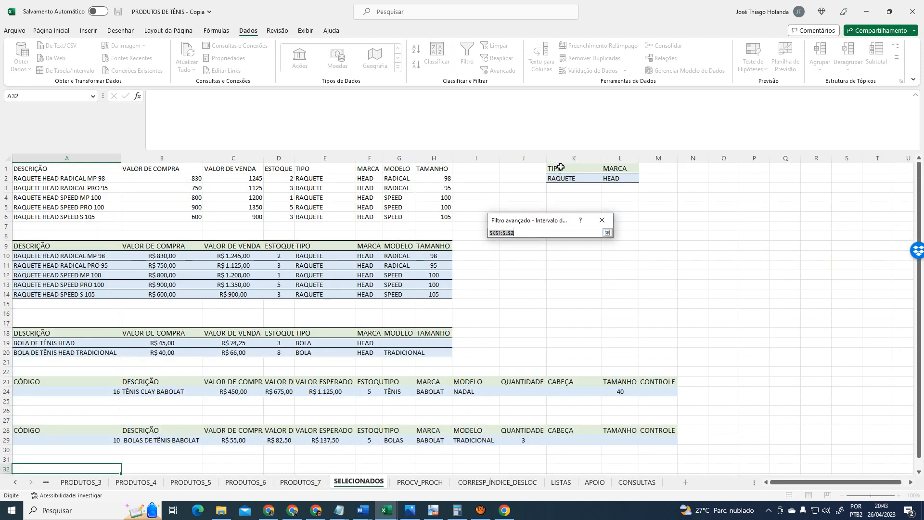
pyautogui.moveTo(561, 167); pyautogui.dragTo(626, 180)
pyautogui.click(608, 232)
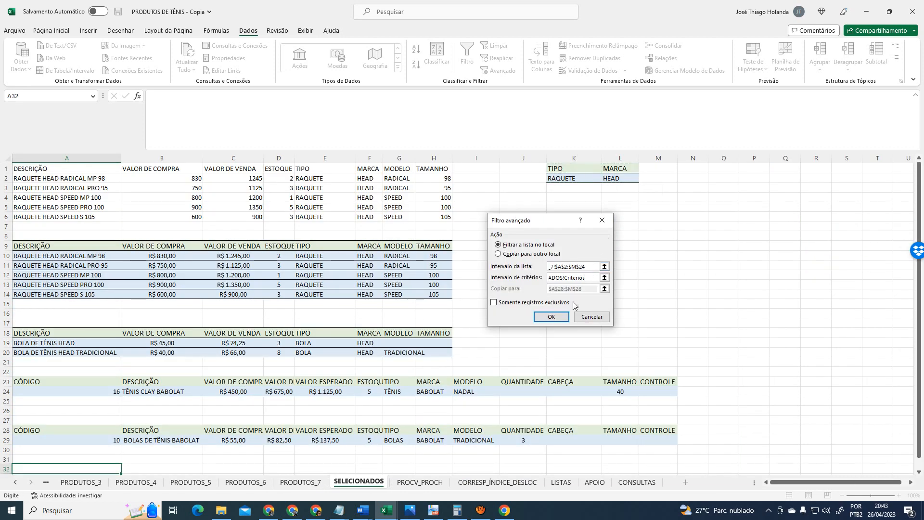
pyautogui.click(513, 255)
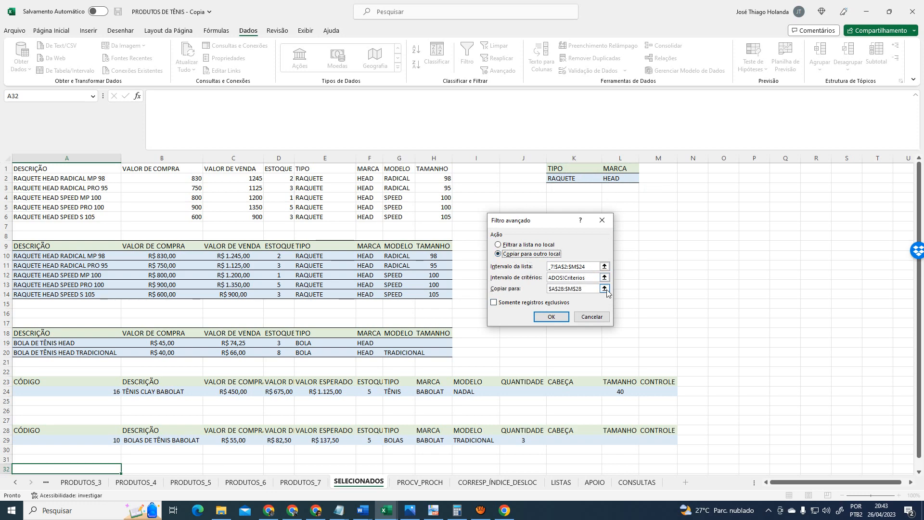
pyautogui.click(605, 289)
pyautogui.scroll(-2, 68, 424)
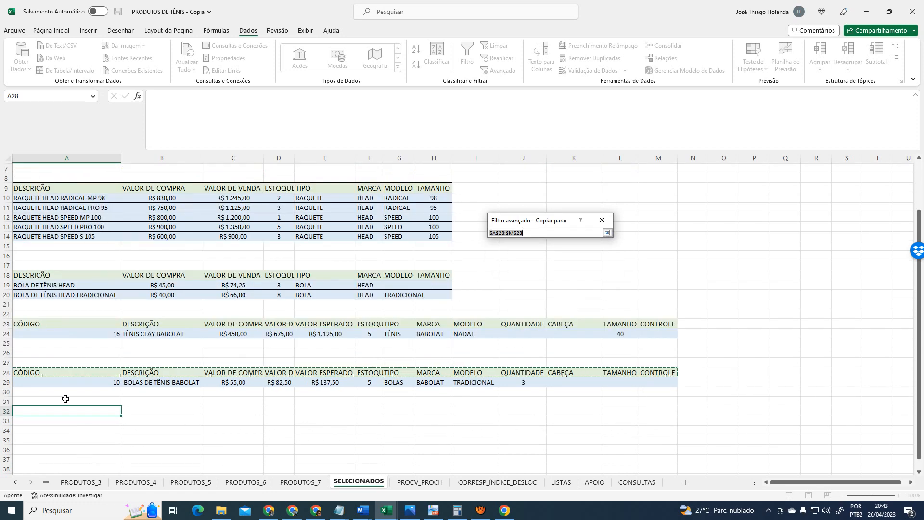
pyautogui.moveTo(47, 410); pyautogui.dragTo(660, 411)
pyautogui.click(608, 232)
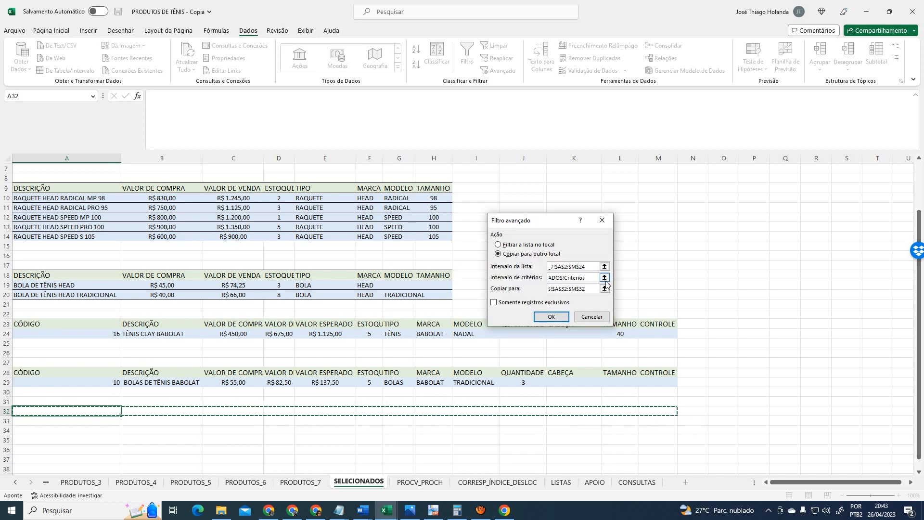
pyautogui.click(565, 317)
# Autofit column D on SELECIONADOS to display the full VALOR DE VENDA amounts
pyautogui.scroll(-4, 770, 332)
pyautogui.scroll(3, 780, 332)
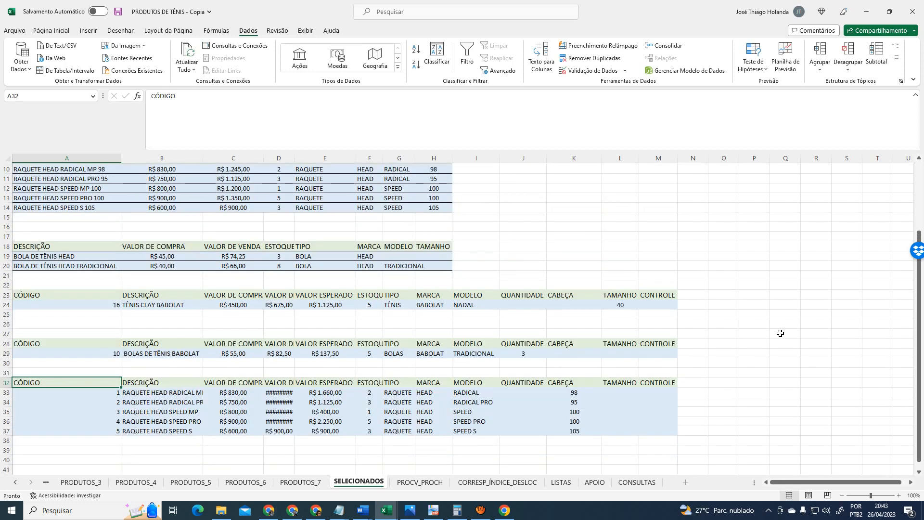
pyautogui.doubleClick(297, 157)
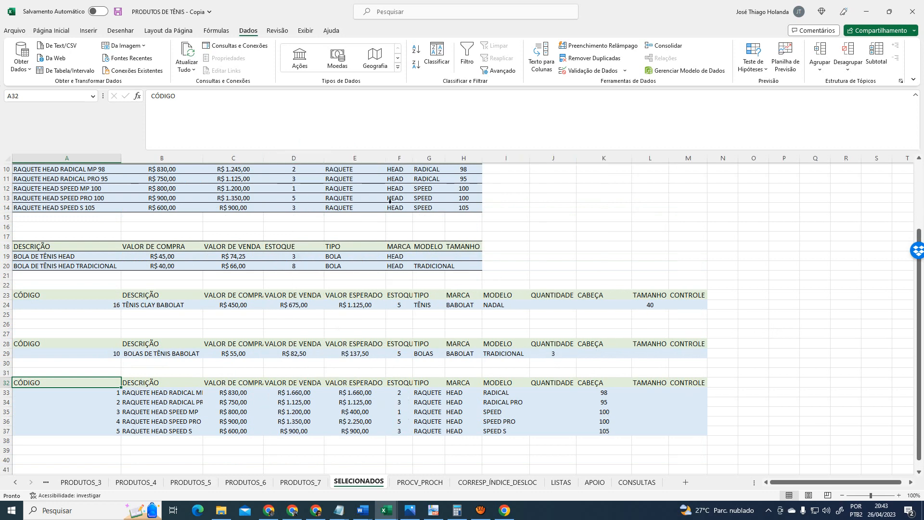
# Compare the TIPO and MARCA entries in extracted rows 33 to 37 with the criteria in K2 and L2
pyautogui.scroll(3, 664, 294)
pyautogui.scroll(-4, 613, 262)
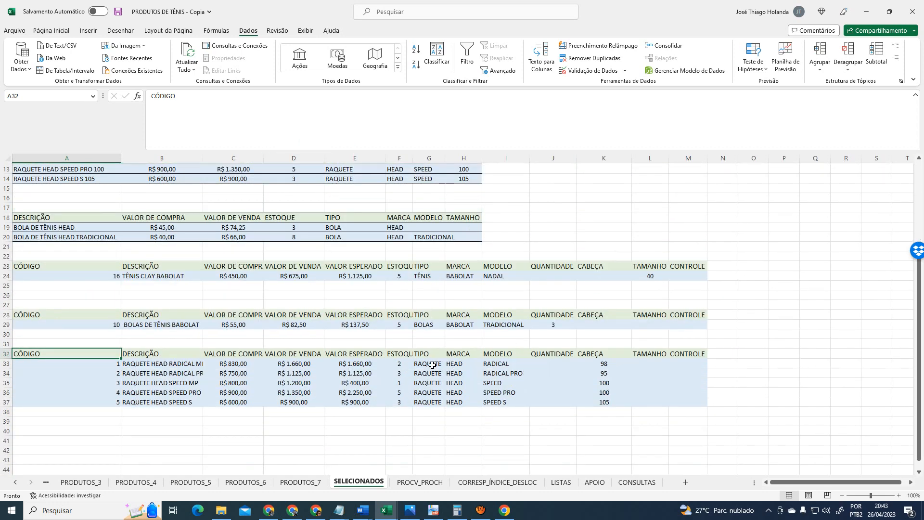
pyautogui.click(432, 365)
pyautogui.click(466, 366)
pyautogui.click(430, 371)
pyautogui.click(462, 393)
pyautogui.click(470, 415)
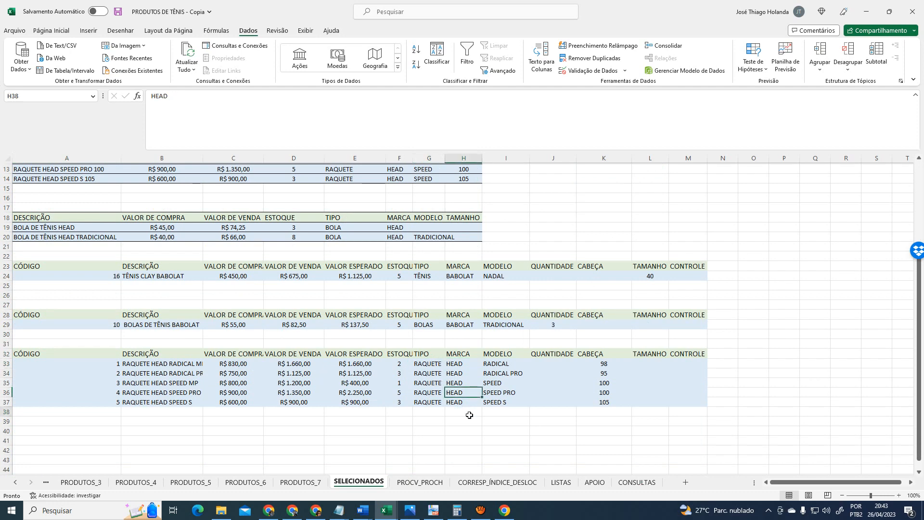
pyautogui.scroll(4, 474, 433)
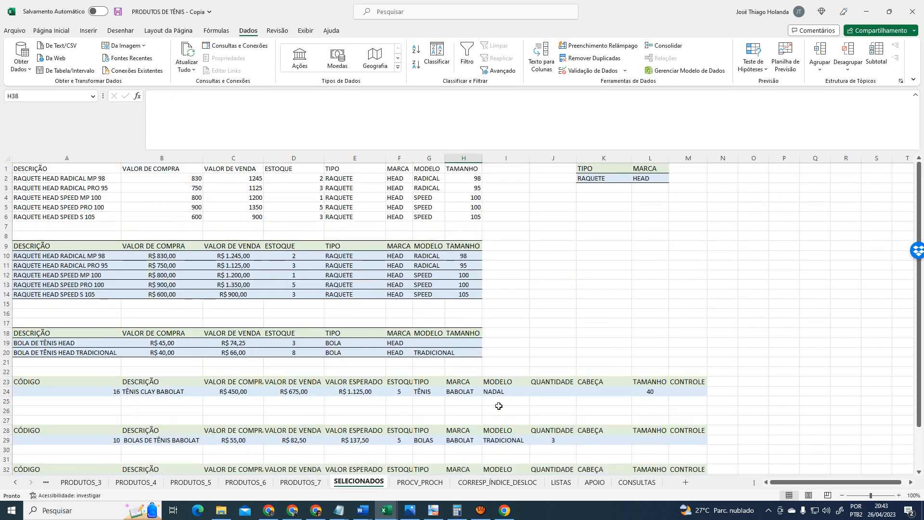
# Check the Google Meet call in Chrome for participant messages and return to the Excel workbook
pyautogui.click(298, 511)
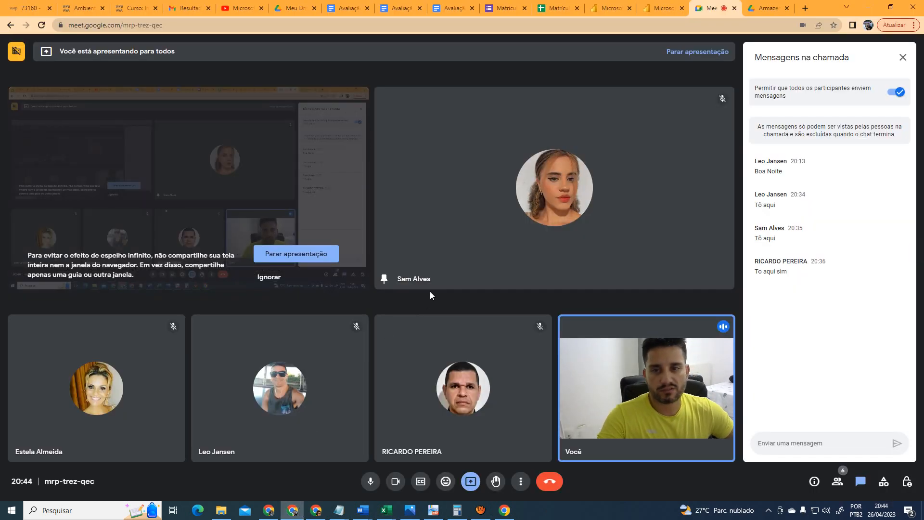
pyautogui.hotkey('alt', 'Tab')
pyautogui.scroll(-2, 674, 273)
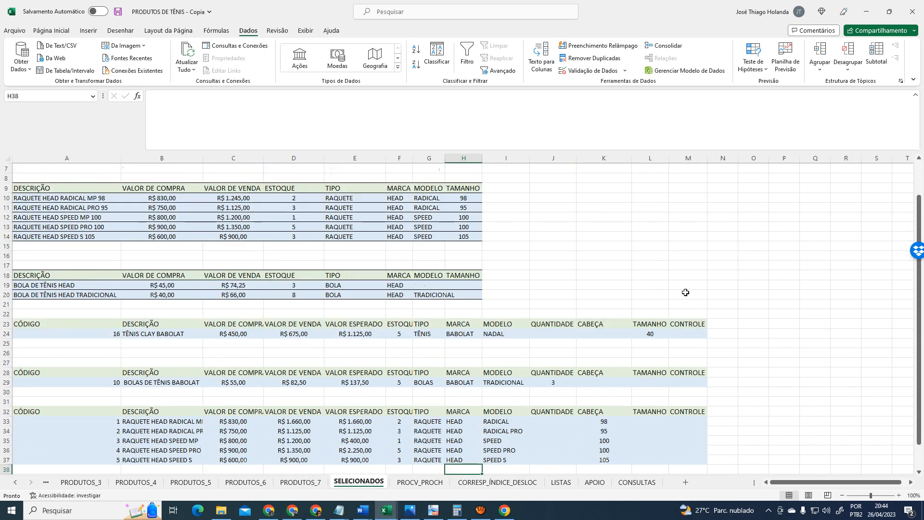
pyautogui.scroll(2, 738, 316)
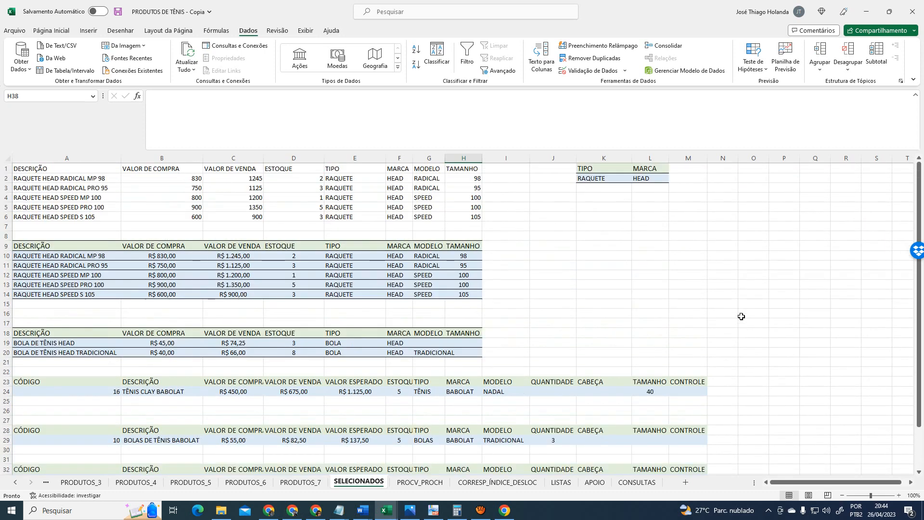
pyautogui.scroll(-6, 741, 316)
pyautogui.scroll(6, 742, 317)
pyautogui.scroll(-4, 741, 316)
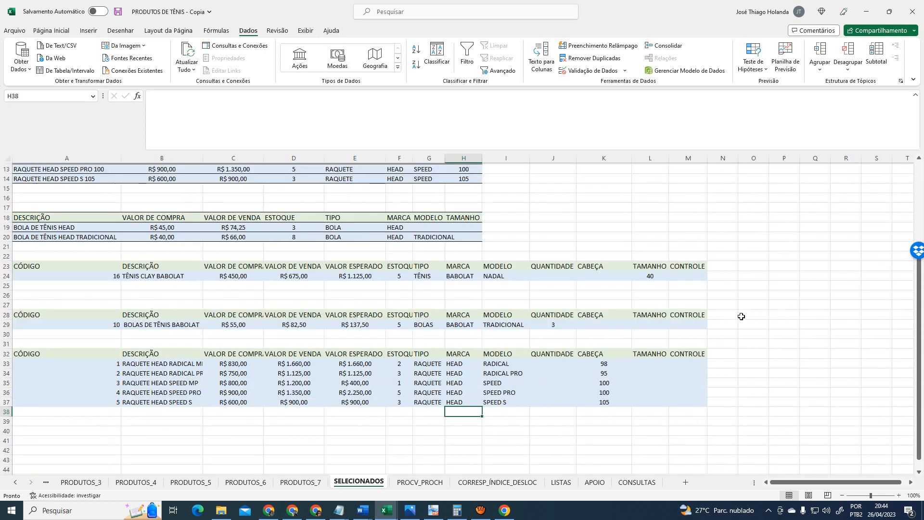
pyautogui.scroll(4, 741, 316)
pyautogui.scroll(-6, 741, 316)
pyautogui.scroll(6, 742, 316)
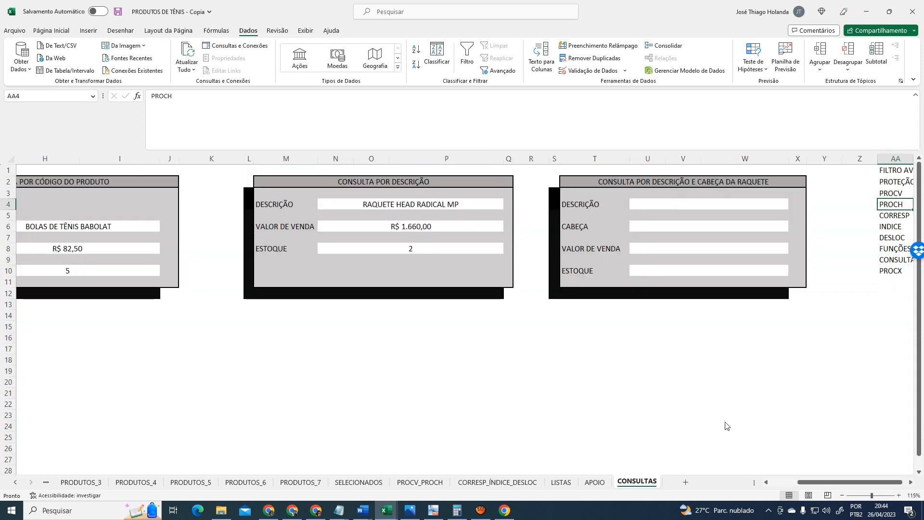
# Open the CONSULTAS sheet and examine the list of topics in column AA, starting with FILTRO AVANÇADO in AA1
pyautogui.click(637, 482)
pyautogui.click(897, 177)
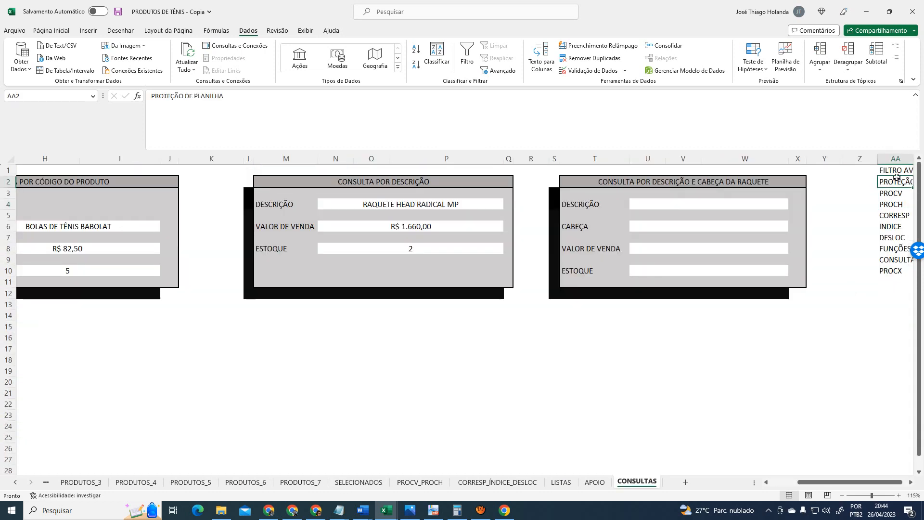
pyautogui.click(896, 172)
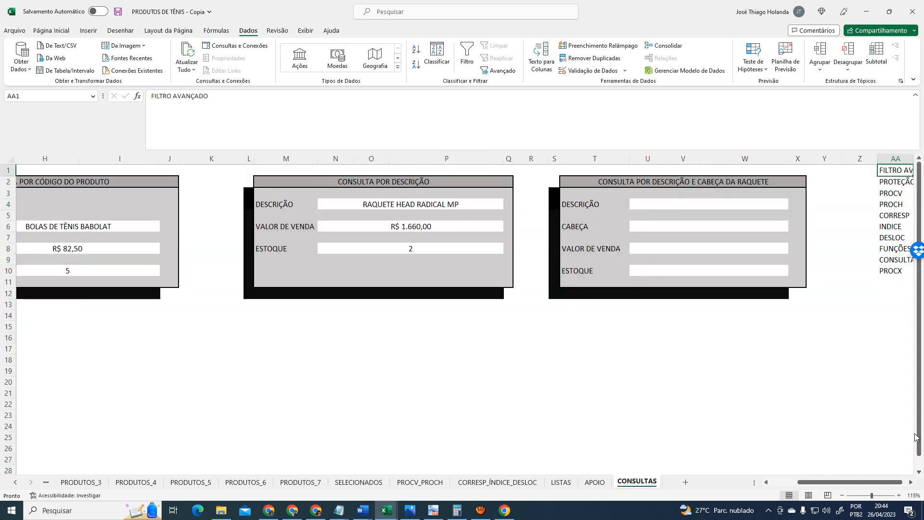
pyautogui.click(911, 482)
pyautogui.click(911, 482)
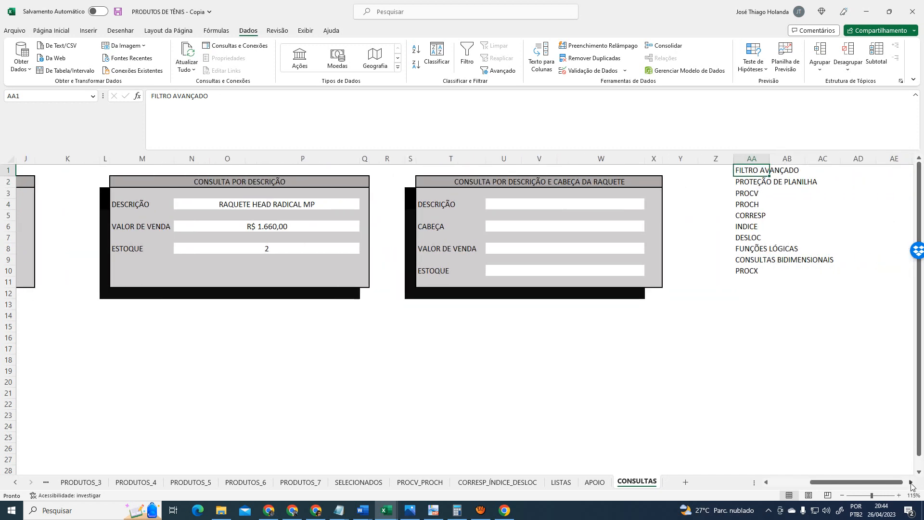
# Return to the SELECIONADOS sheet and examine the extracted tables and the TIPO and MARCA criteria in K1:L2
pyautogui.click(781, 482)
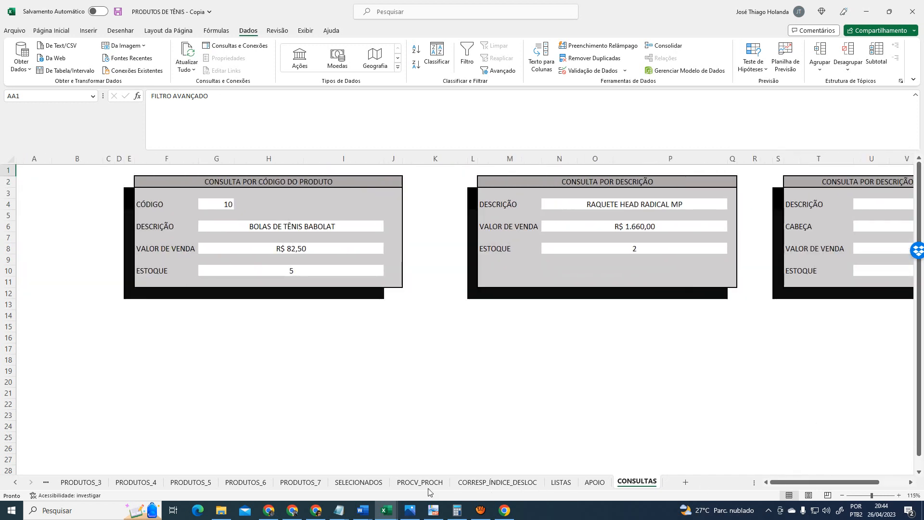
pyautogui.click(359, 482)
pyautogui.click(300, 482)
pyautogui.click(359, 482)
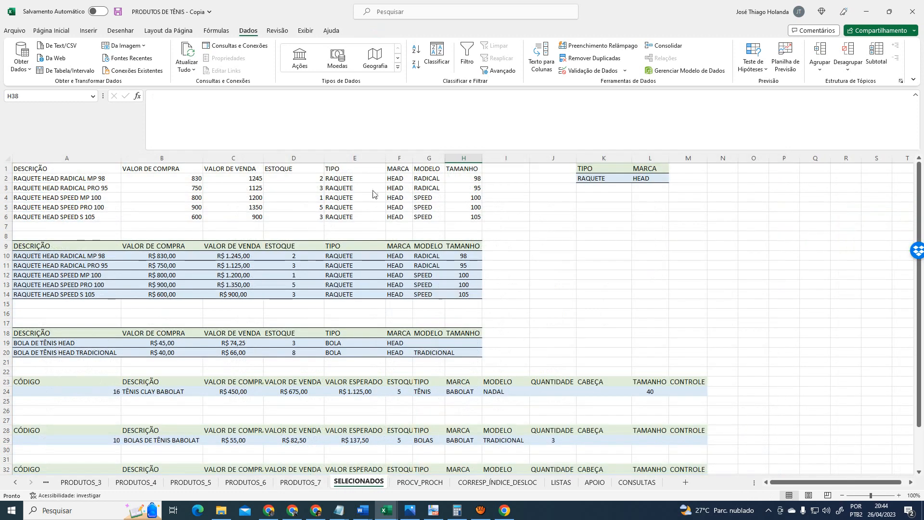
pyautogui.scroll(-7, 407, 228)
pyautogui.scroll(7, 421, 236)
pyautogui.click(591, 169)
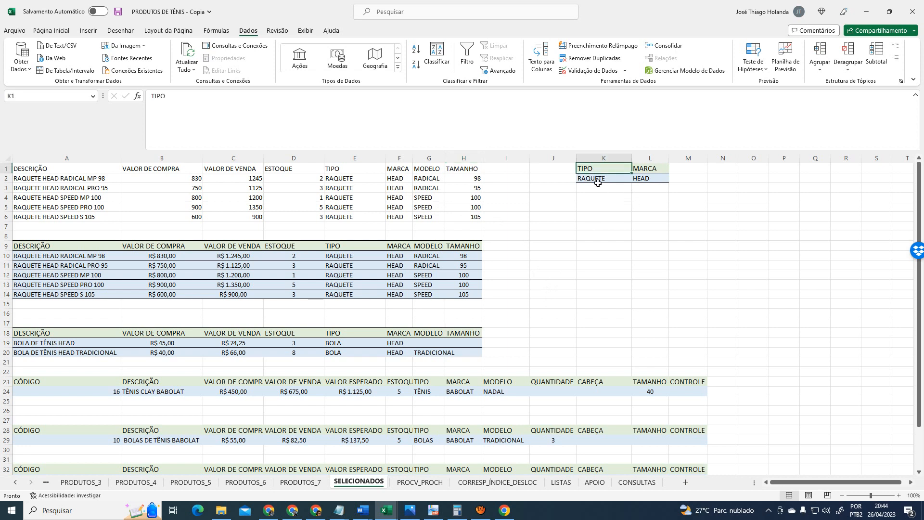
pyautogui.click(598, 183)
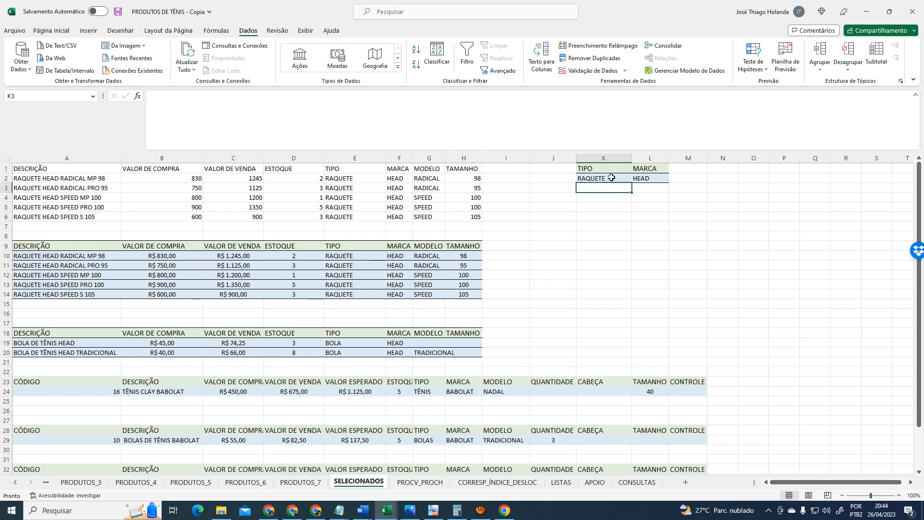
pyautogui.click(645, 179)
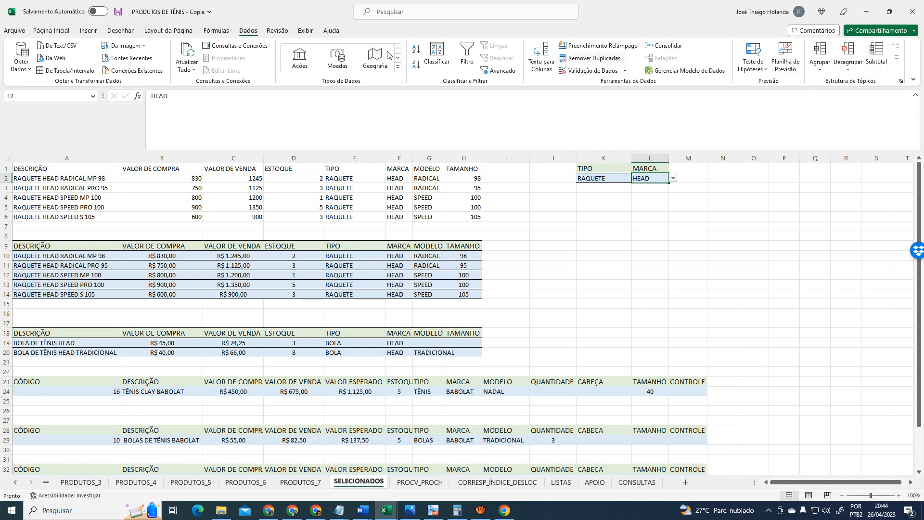
# Protect the SELECIONADOS sheet without a password, allowing selection of both locked and unlocked cells
pyautogui.click(60, 28)
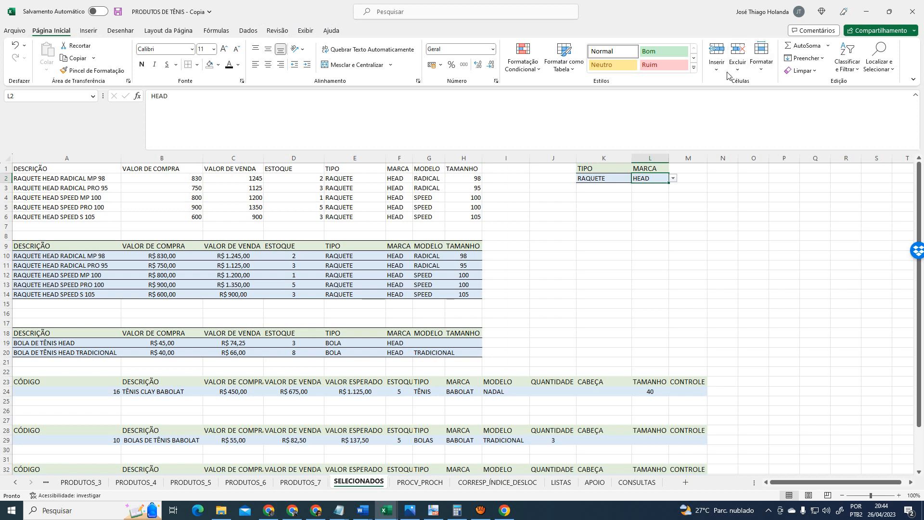
pyautogui.click(760, 70)
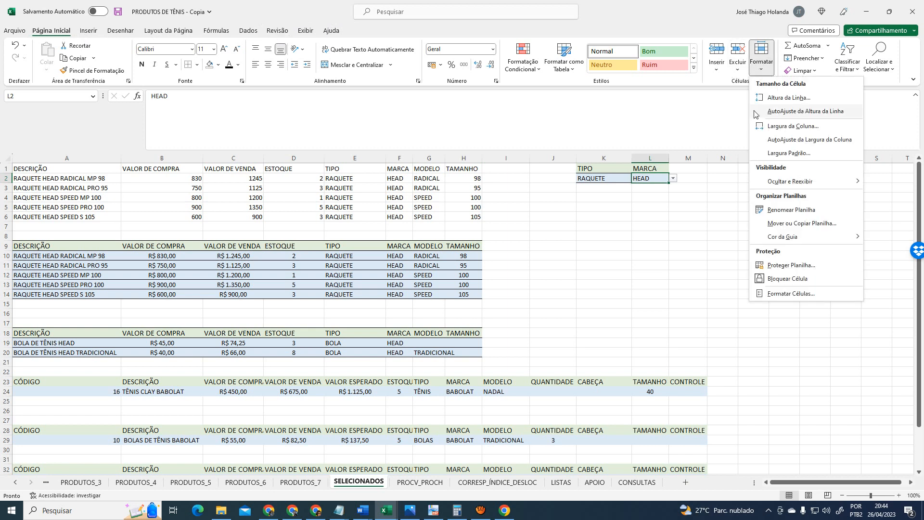
pyautogui.click(575, 258)
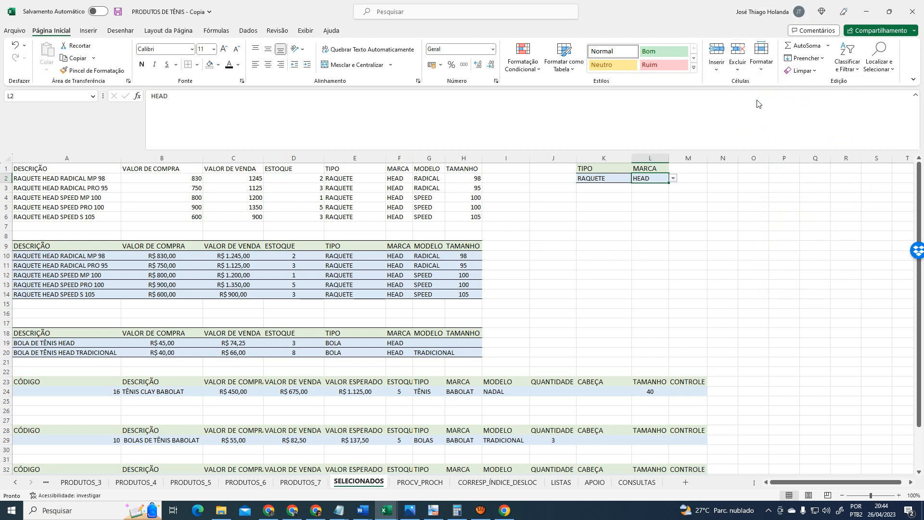
pyautogui.click(768, 73)
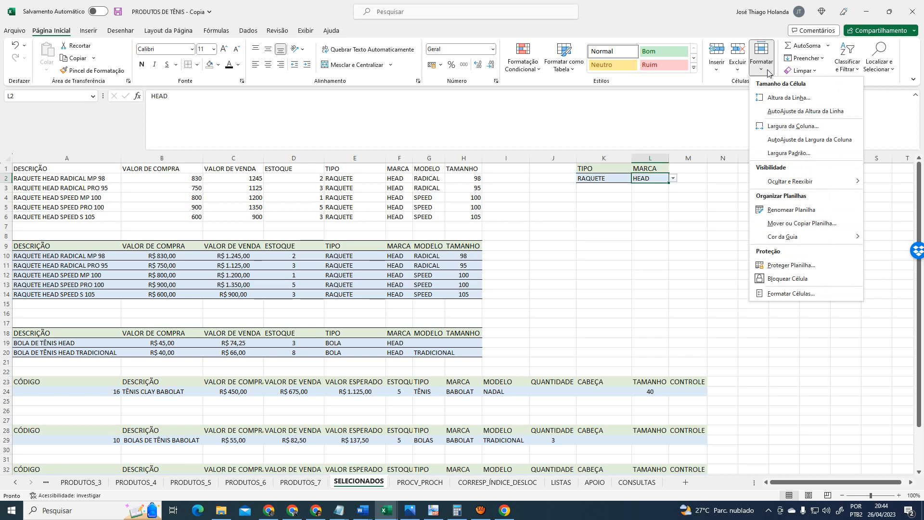
pyautogui.click(807, 266)
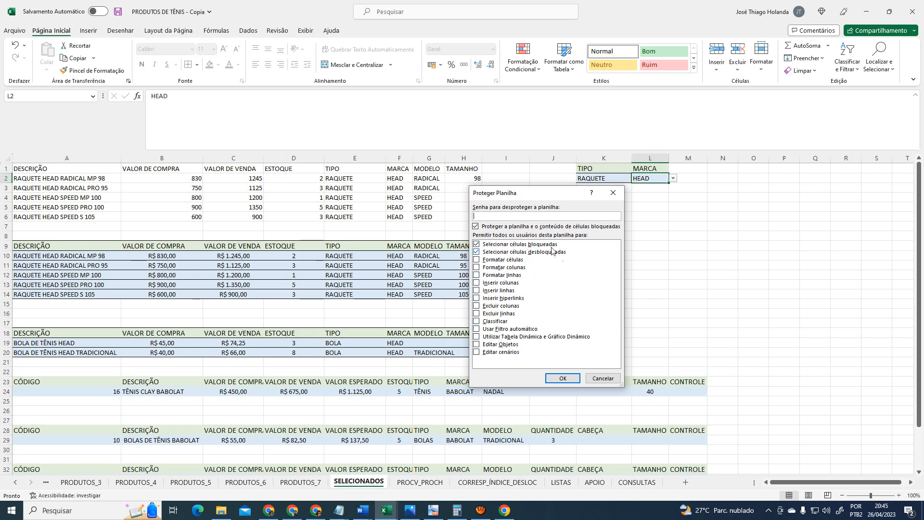
pyautogui.click(563, 378)
# Try to delete the TAMANHO value in cell H10 of the protected sheet
pyautogui.click(593, 275)
pyautogui.click(440, 266)
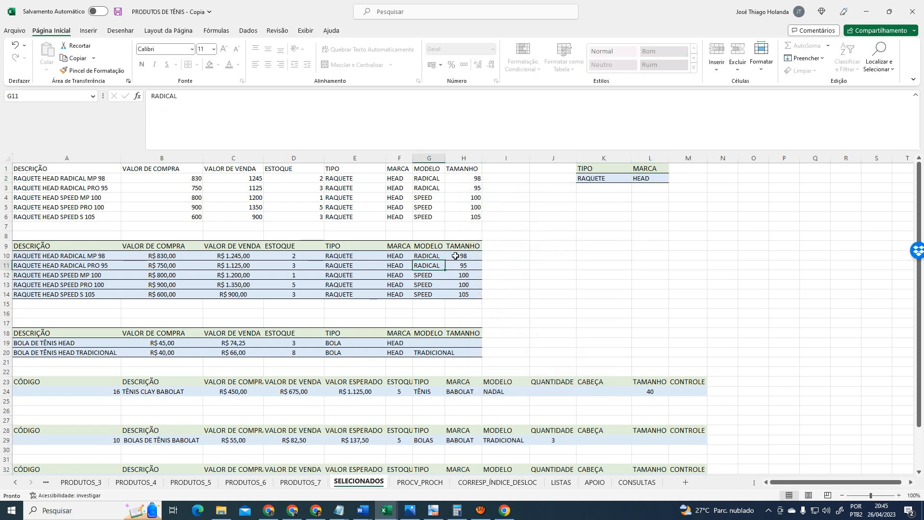
pyautogui.click(456, 256)
pyautogui.press('Delete')
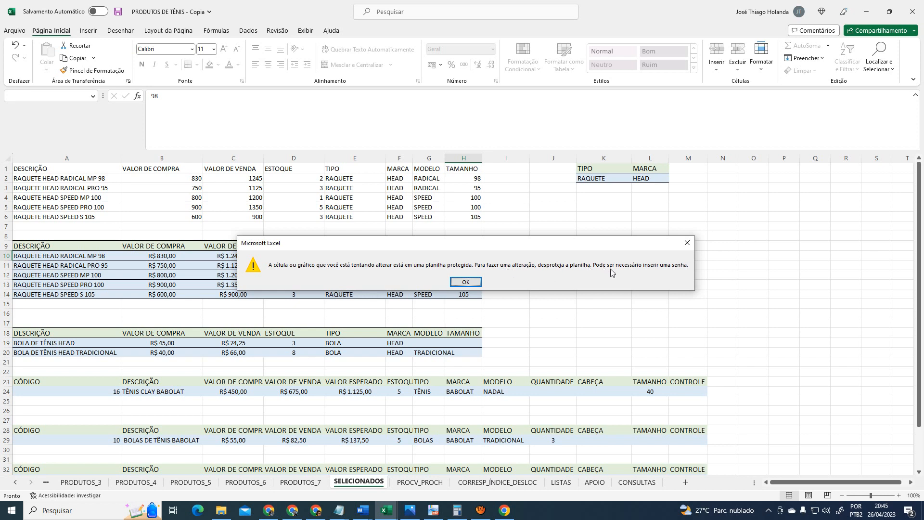
pyautogui.click(466, 281)
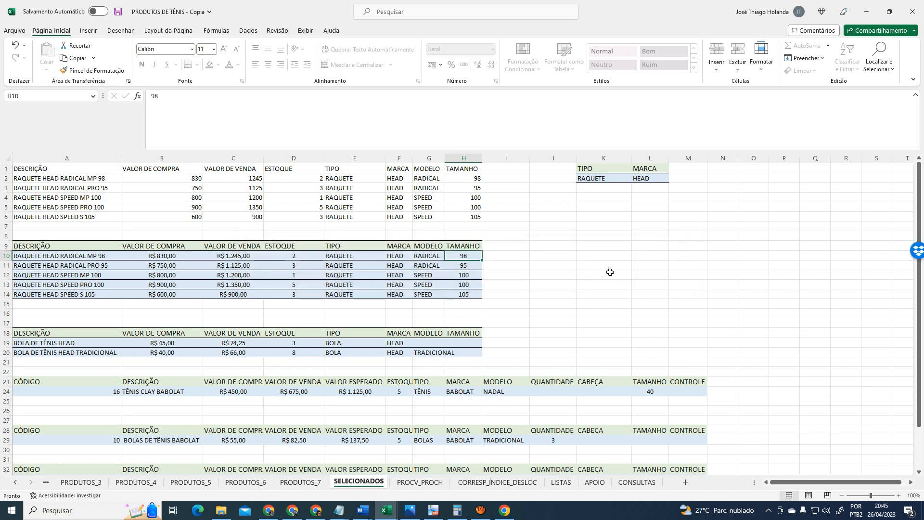
# Try to change the TIPO criterion in K2 to TÊNIS from its list
pyautogui.click(619, 189)
pyautogui.click(576, 170)
pyautogui.click(613, 182)
pyautogui.click(636, 178)
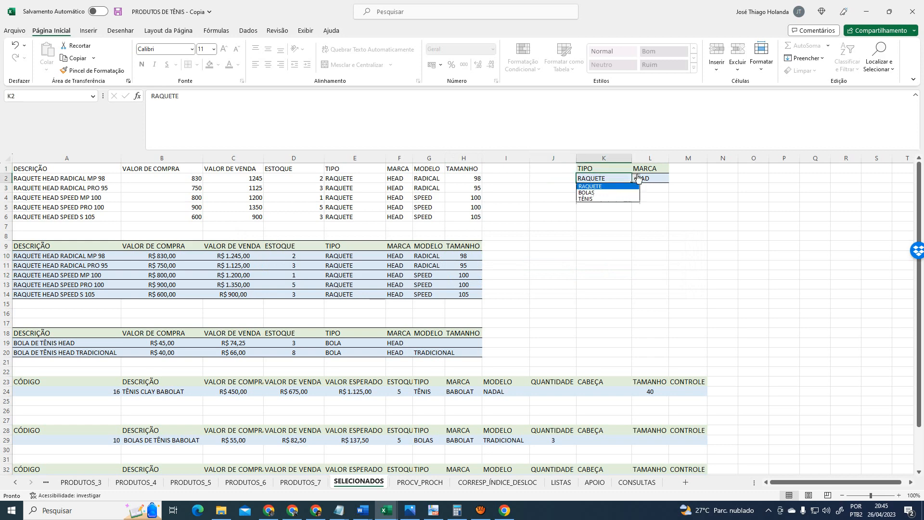
pyautogui.click(602, 201)
pyautogui.click(465, 282)
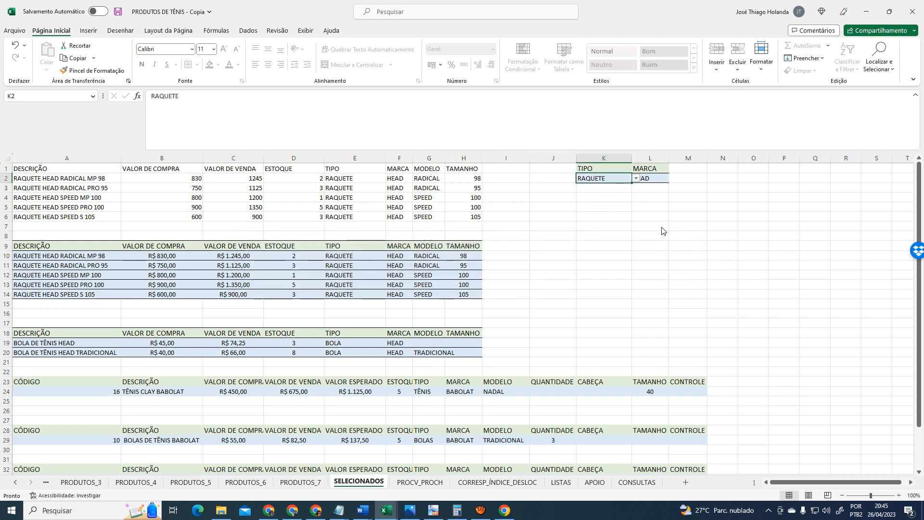
# Remove the protection from the SELECIONADOS sheet
pyautogui.click(766, 66)
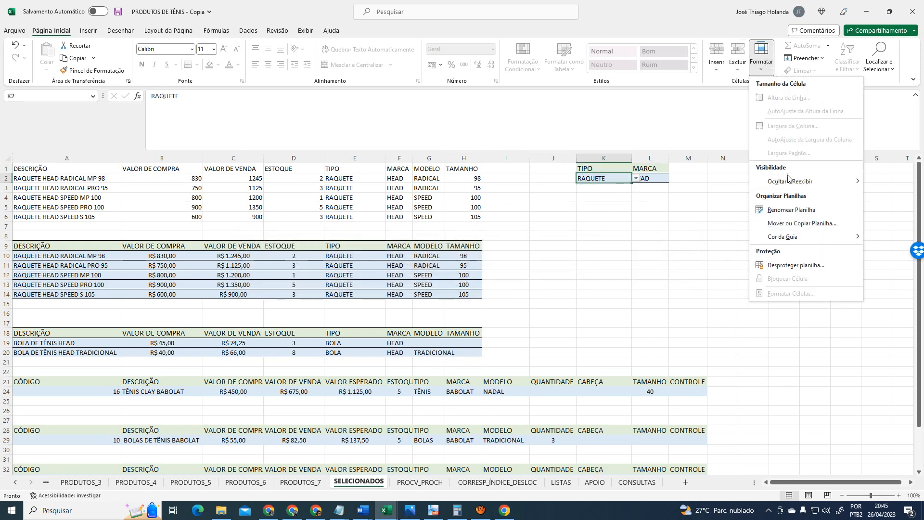
pyautogui.click(798, 265)
pyautogui.click(650, 226)
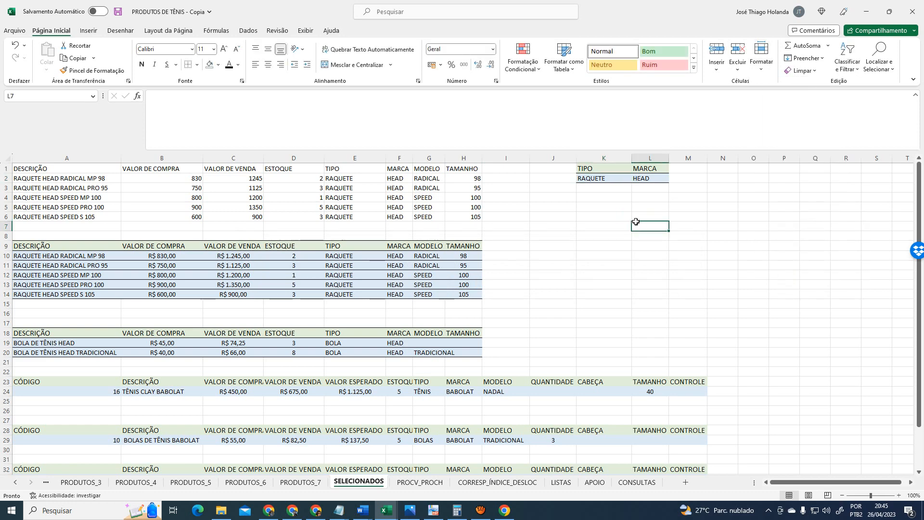
# Examine the Bloqueadas and Ocultas protection options of criteria cells K2:L2 in Format Cells, and leave them as they are
pyautogui.click(605, 180)
pyautogui.click(645, 179)
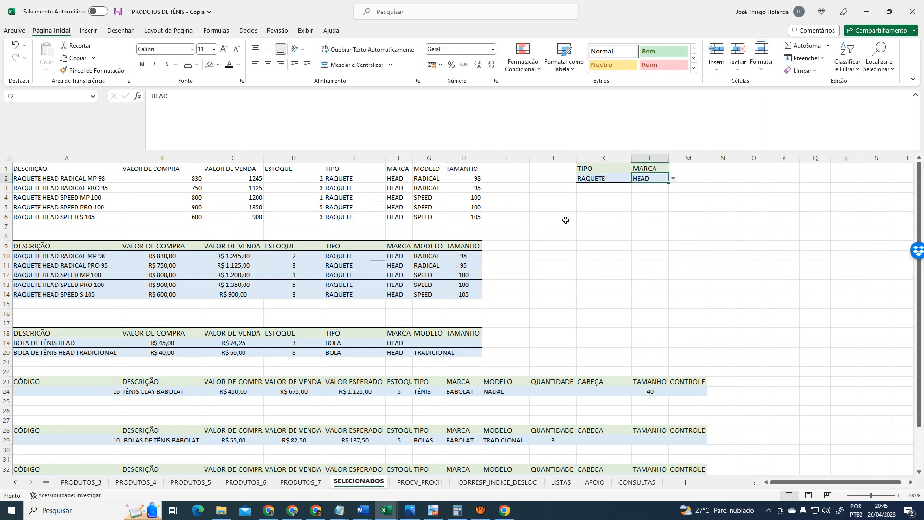
pyautogui.click(596, 177)
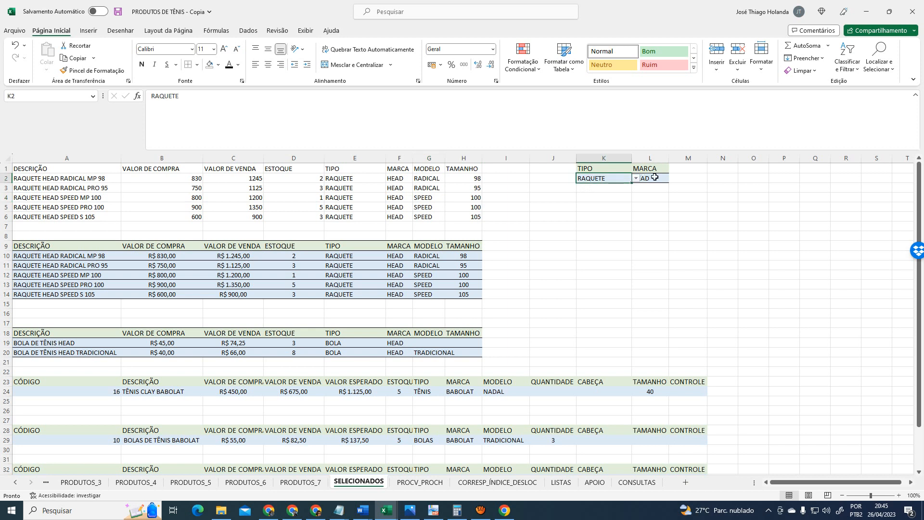
pyautogui.click(655, 178)
pyautogui.click(608, 179)
pyautogui.click(648, 178)
pyautogui.click(602, 178)
pyautogui.keyDown('shift'); pyautogui.click(650, 178); pyautogui.keyUp('shift')
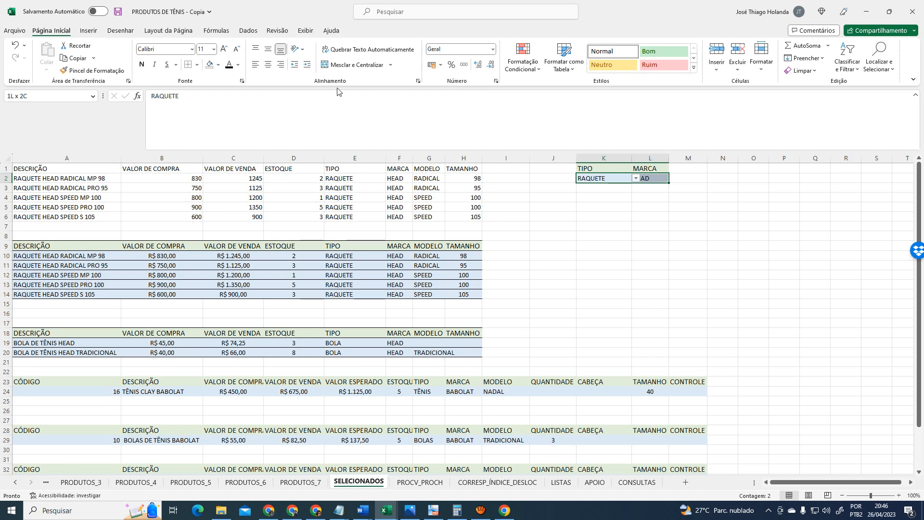
pyautogui.click(418, 82)
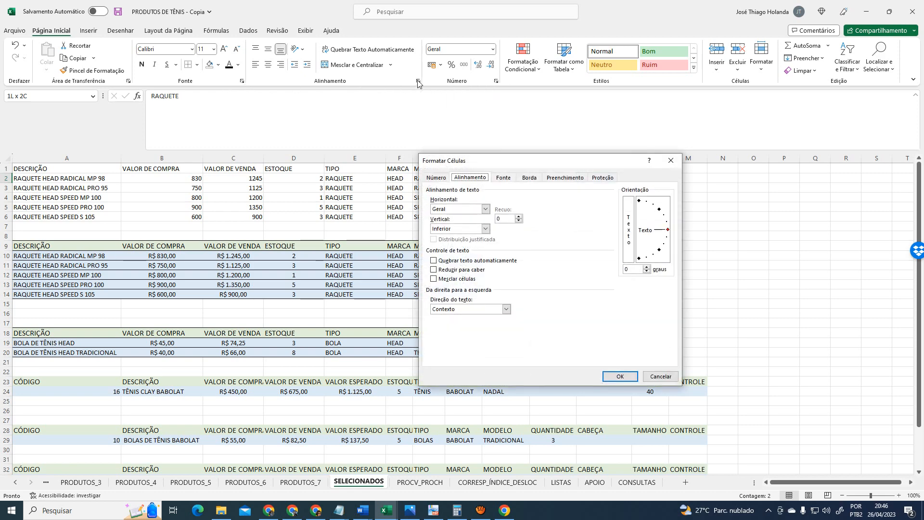
pyautogui.click(606, 181)
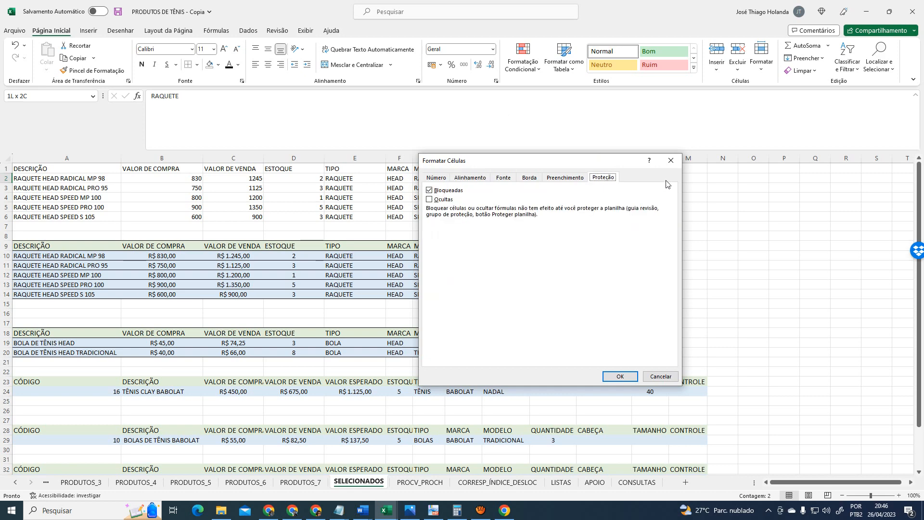
pyautogui.click(672, 161)
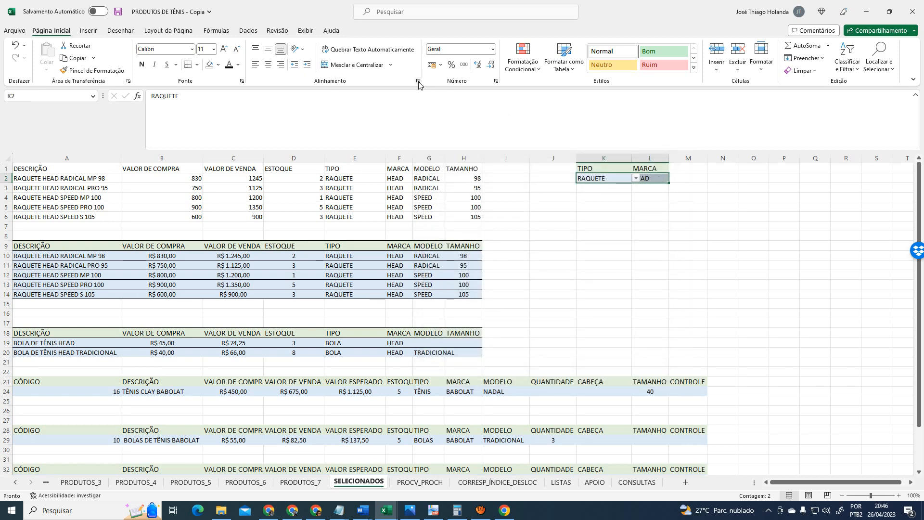
pyautogui.click(419, 82)
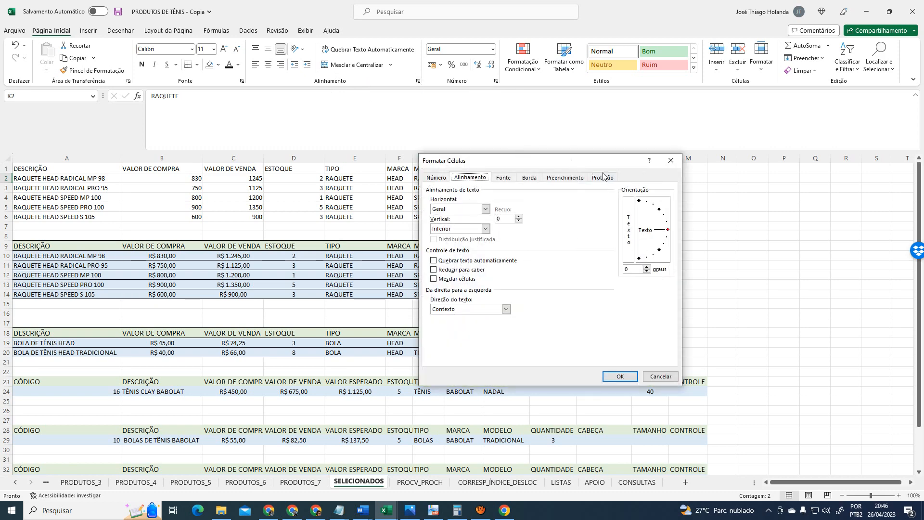
pyautogui.click(601, 179)
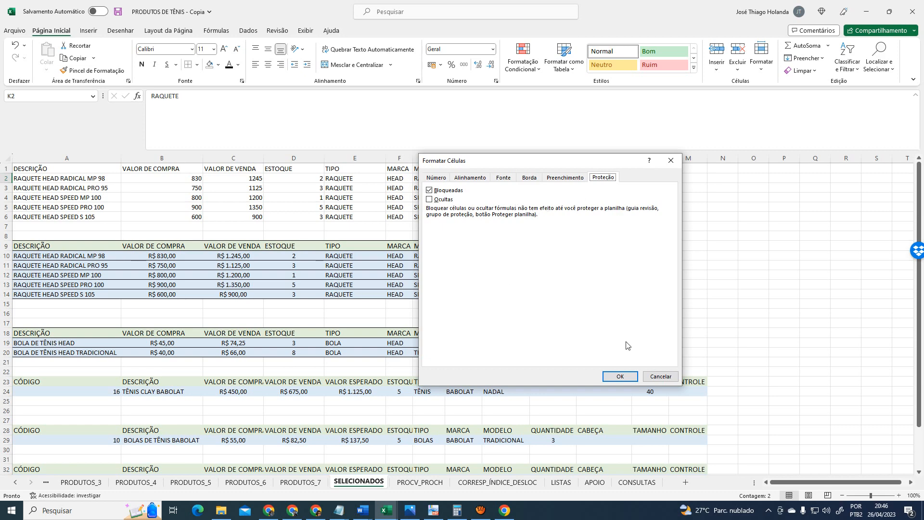
pyautogui.click(669, 378)
# Protect the SELECIONADOS sheet without a password, disallowing selection of locked cells and still allowing selection of unlocked cells
pyautogui.click(281, 31)
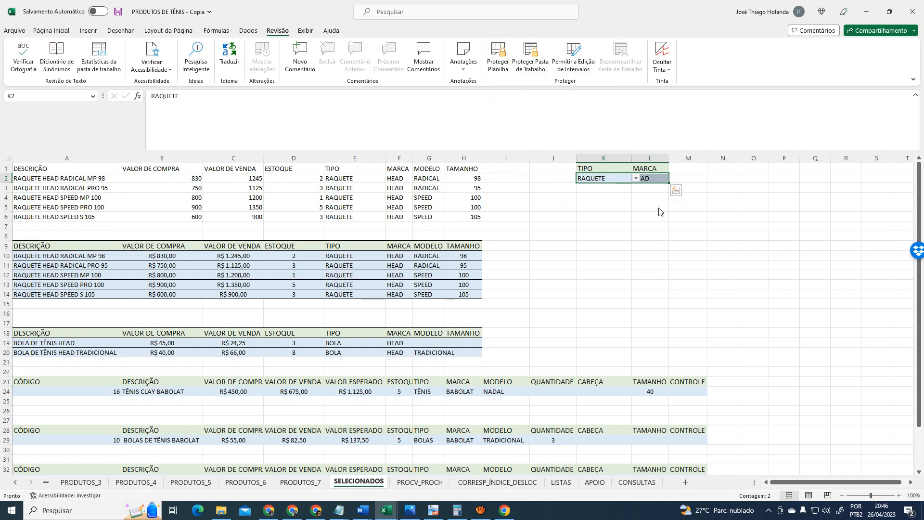
pyautogui.click(597, 207)
pyautogui.click(642, 179)
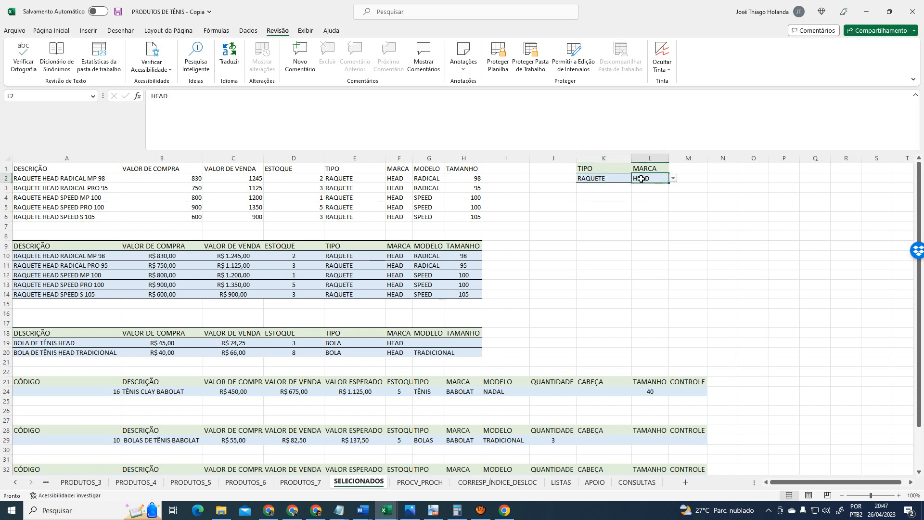
pyautogui.click(607, 180)
pyautogui.click(656, 180)
pyautogui.click(597, 178)
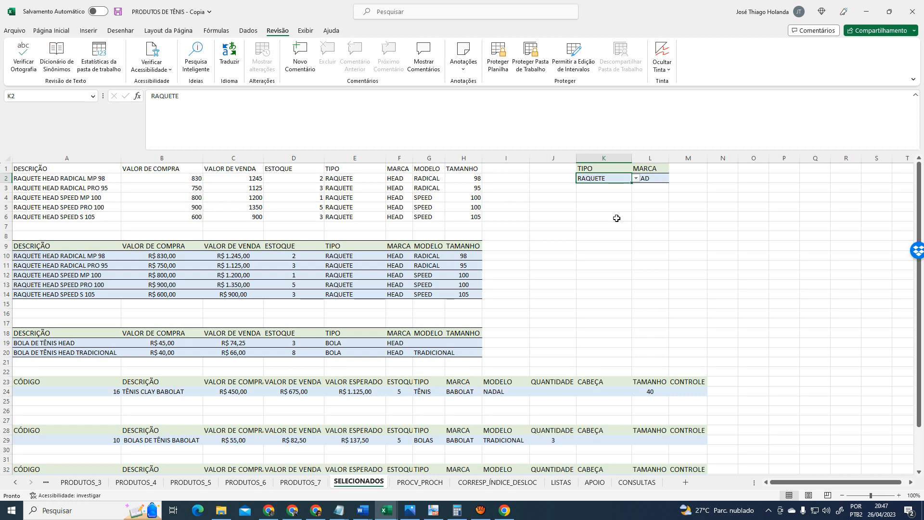
pyautogui.click(614, 189)
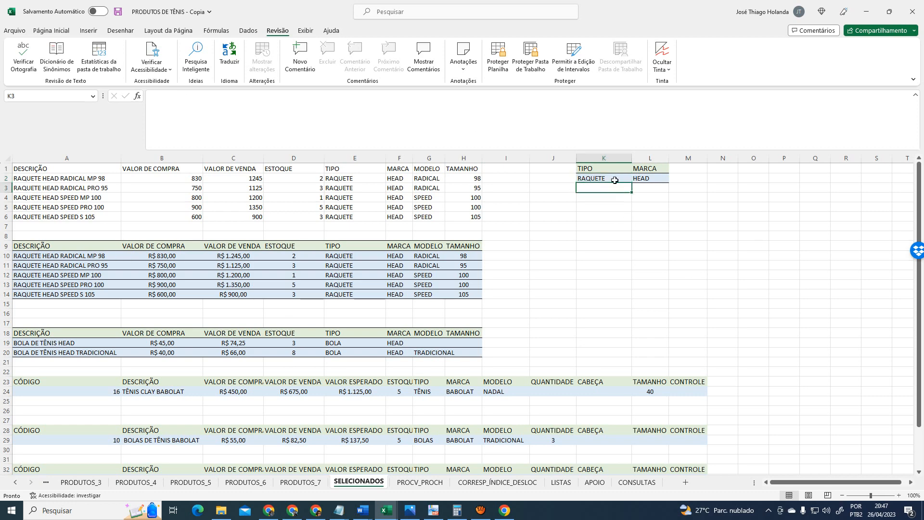
pyautogui.click(615, 180)
pyautogui.click(498, 55)
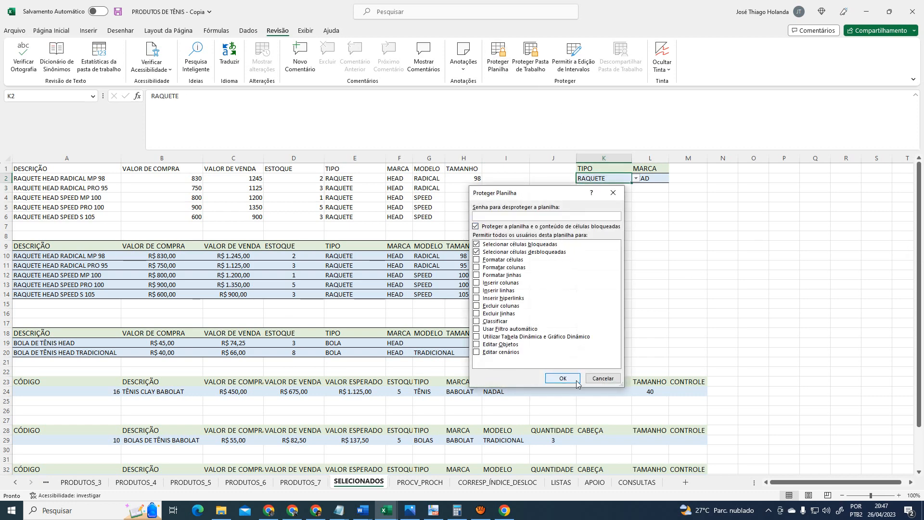
pyautogui.click(520, 245)
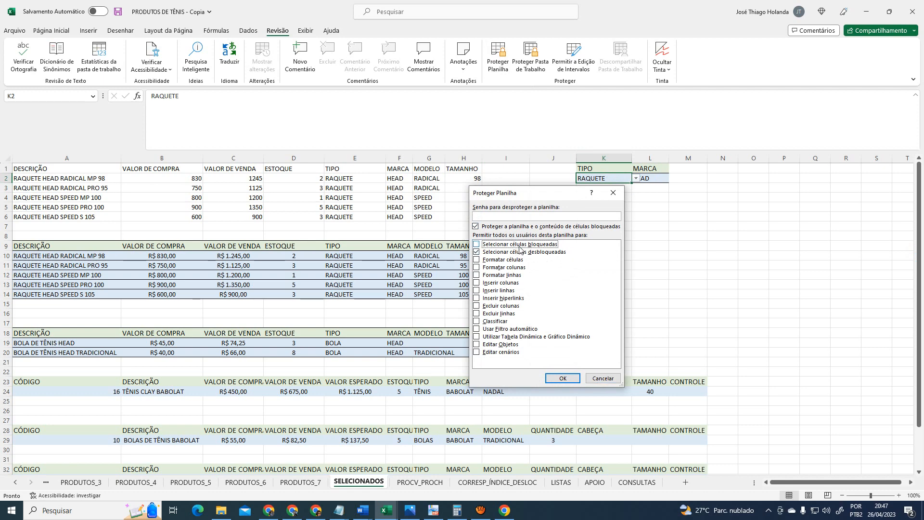
pyautogui.click(569, 379)
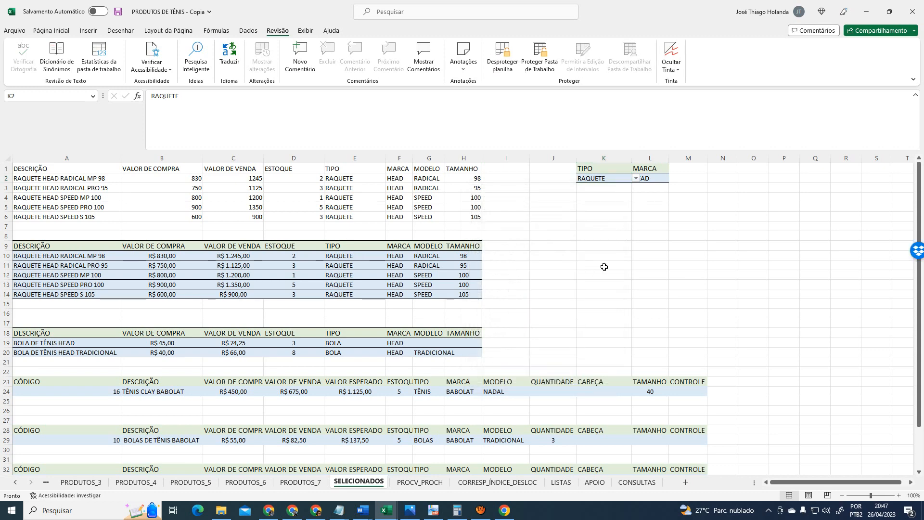
# Try to choose TÊNIS as the TIPO criterion in the locked cell K2
pyautogui.click(596, 182)
pyautogui.click(595, 177)
pyautogui.click(595, 187)
pyautogui.click(597, 199)
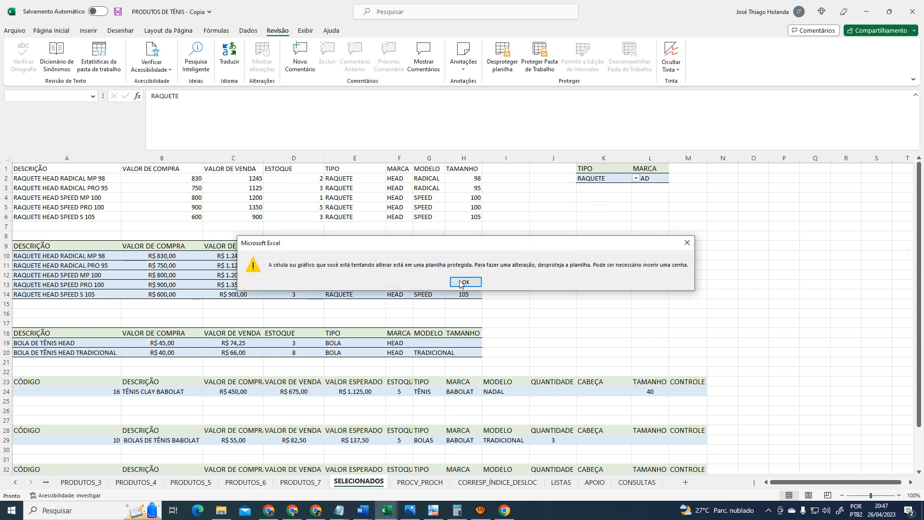
pyautogui.click(464, 284)
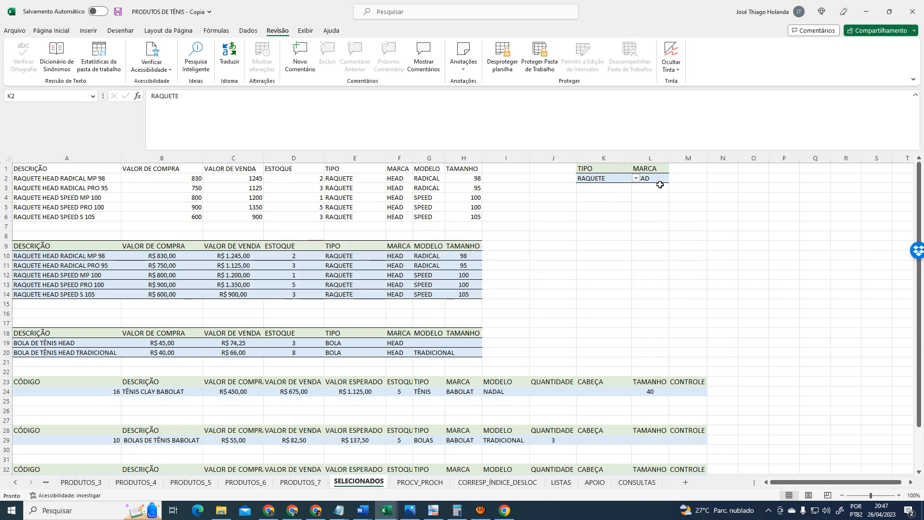
pyautogui.click(635, 179)
pyautogui.click(603, 199)
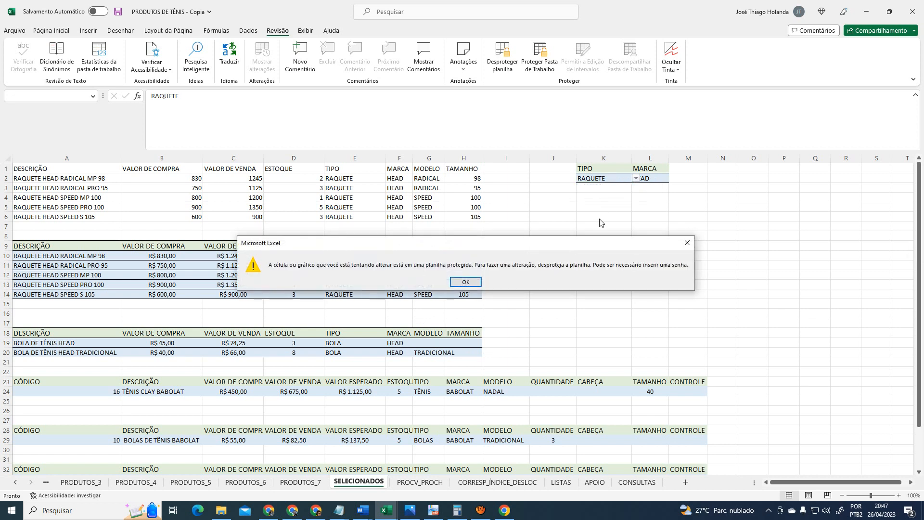
# Unprotect the SELECIONADOS sheet and choose BOLAS as the TIPO criterion in cell K2
pyautogui.click(468, 284)
pyautogui.click(502, 57)
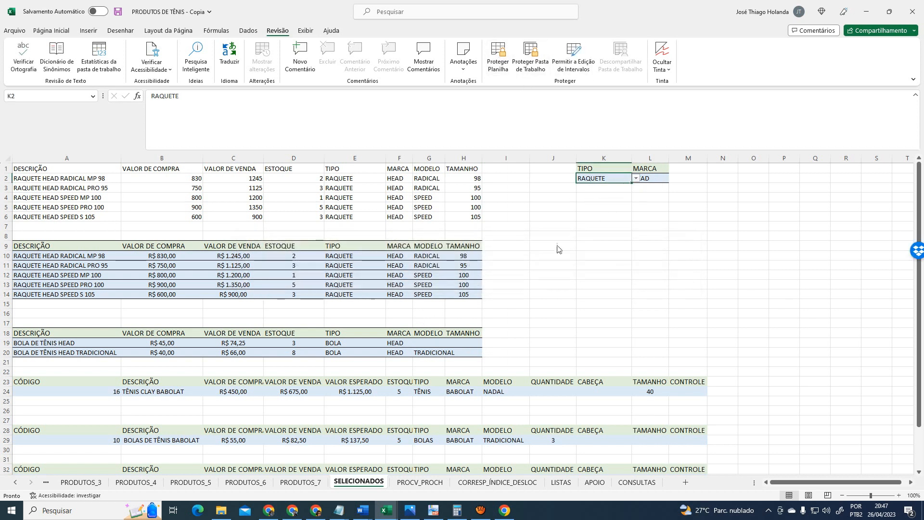
pyautogui.click(636, 183)
pyautogui.click(628, 180)
pyautogui.click(637, 180)
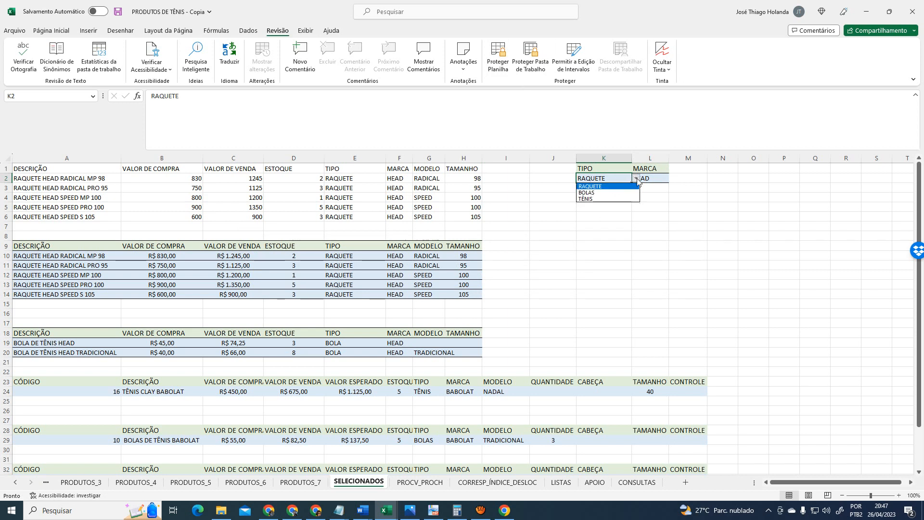
pyautogui.click(608, 193)
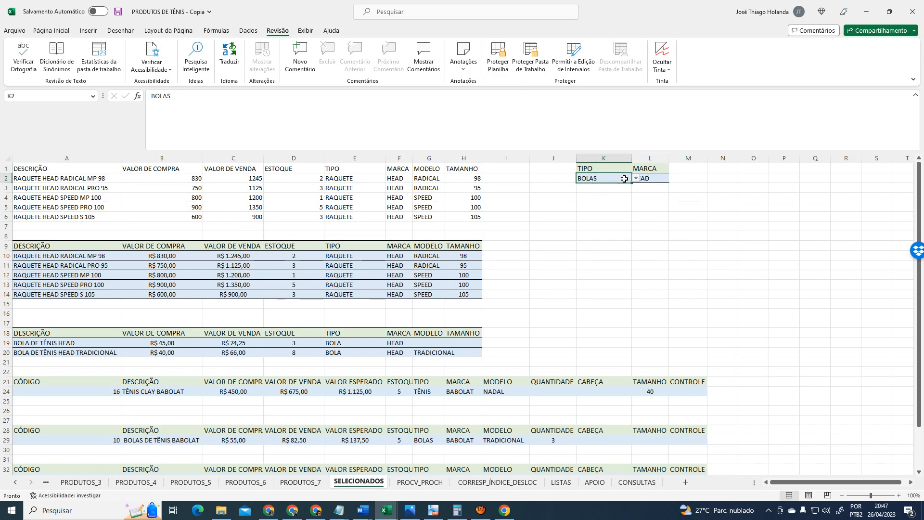
# Switch the TIPO criterion in K2 to RAQUETE, to TÊNIS and back to RAQUETE on the unprotected sheet
pyautogui.click(636, 178)
pyautogui.click(624, 186)
pyautogui.click(608, 216)
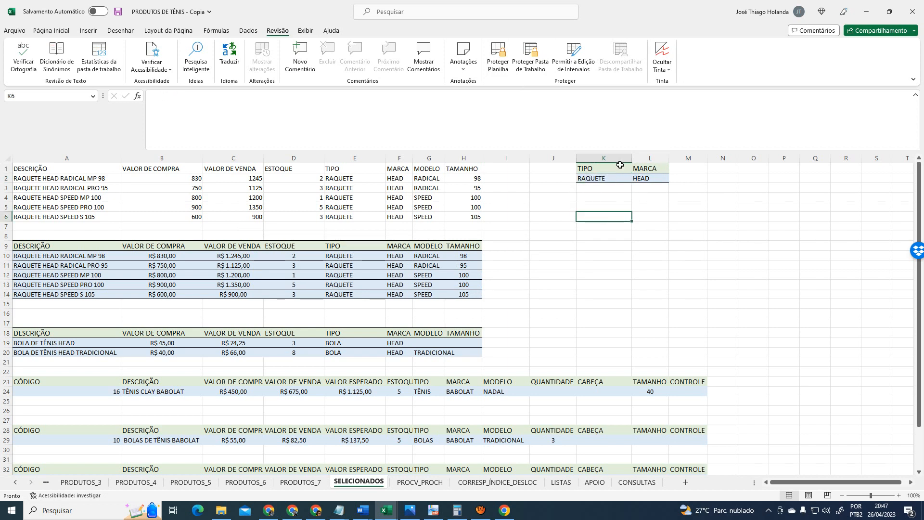
pyautogui.click(621, 179)
pyautogui.click(636, 180)
pyautogui.click(619, 200)
pyautogui.click(603, 209)
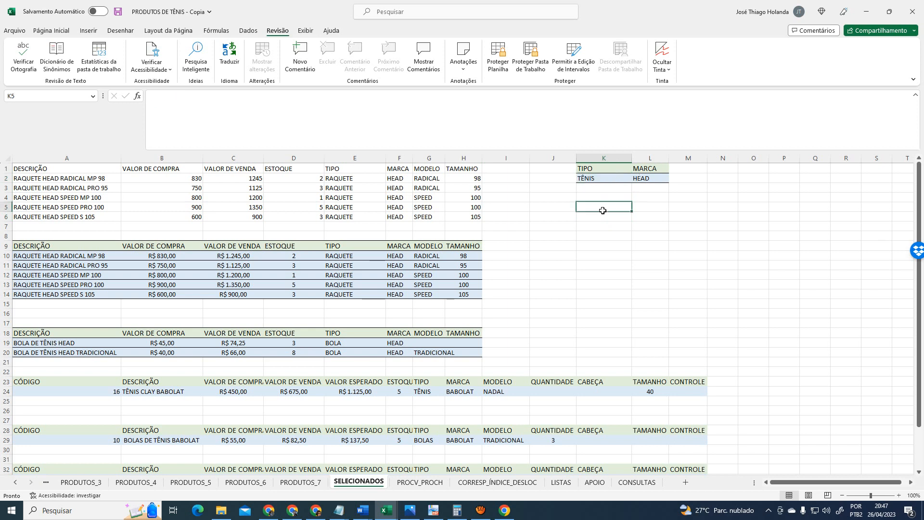
pyautogui.click(609, 180)
pyautogui.click(636, 178)
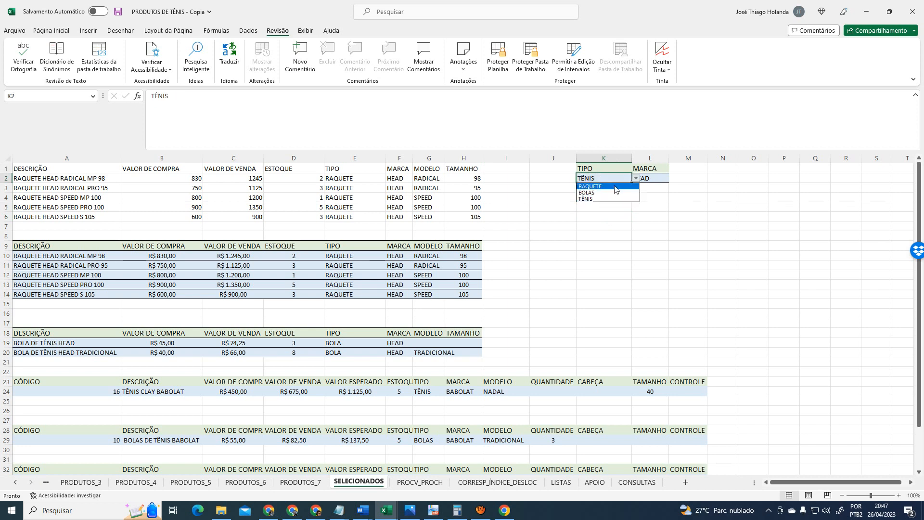
pyautogui.click(614, 187)
pyautogui.click(597, 208)
# Unlock criteria cells K2:L2 by turning off their Bloqueadas protection option in Format Cells
pyautogui.moveTo(596, 180); pyautogui.dragTo(648, 179)
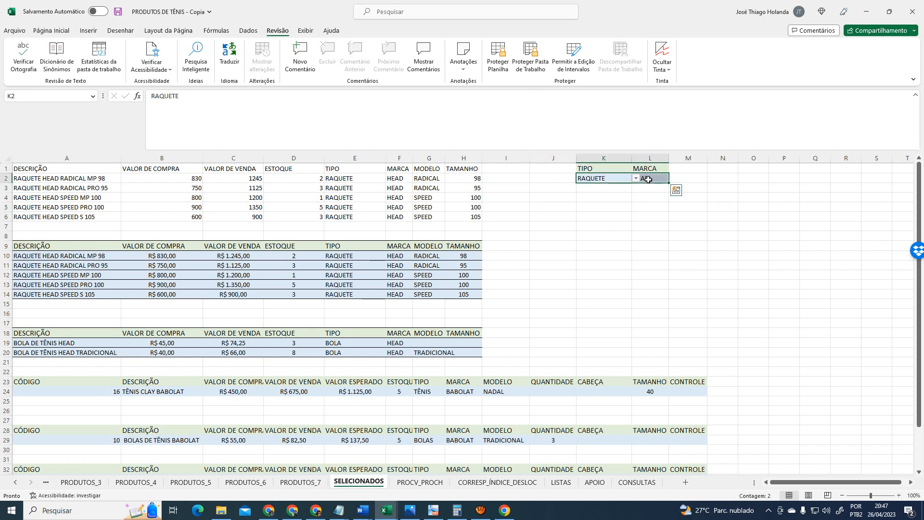
pyautogui.click(51, 30)
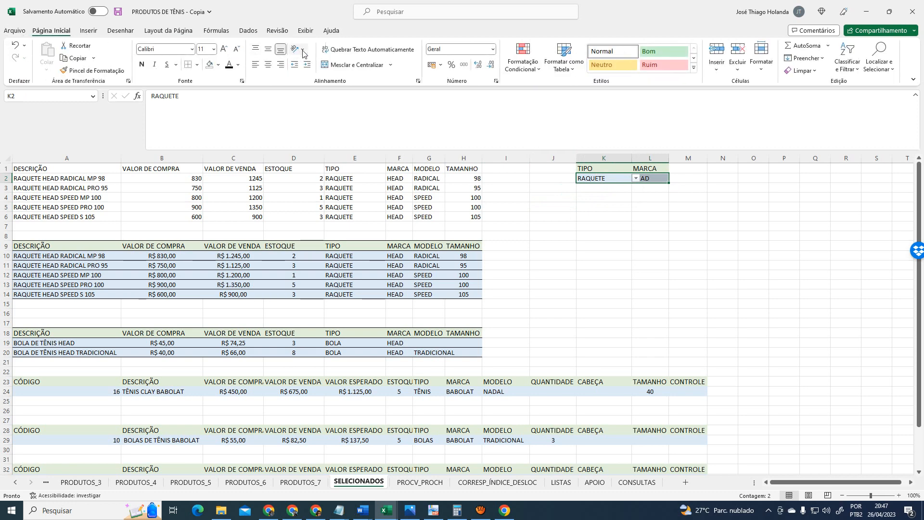
pyautogui.click(419, 81)
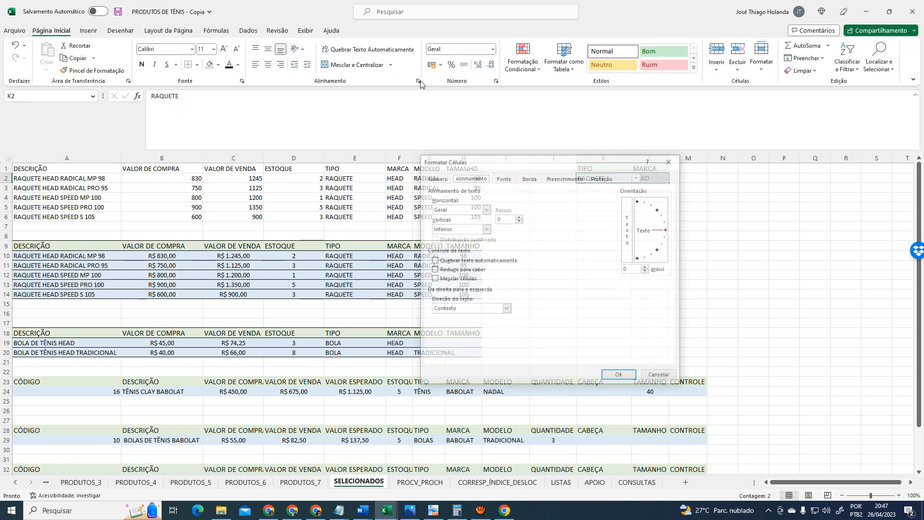
pyautogui.click(603, 178)
pyautogui.click(430, 190)
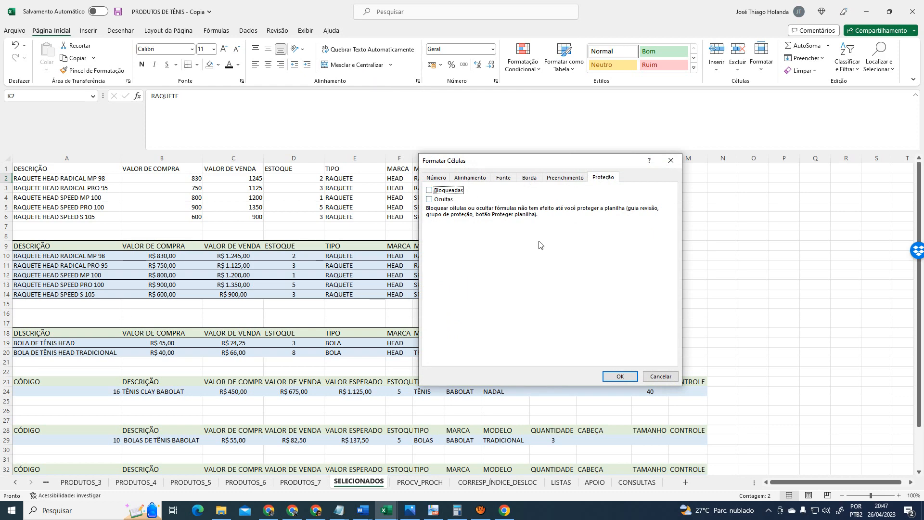
pyautogui.click(622, 377)
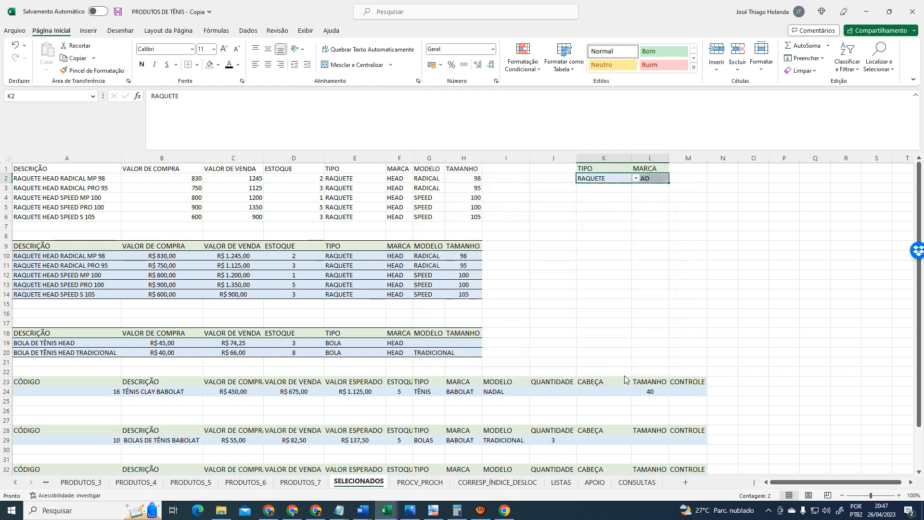
# Protect the SELECIONADOS sheet without a password, allowing only the selection of unlocked cells
pyautogui.click(612, 256)
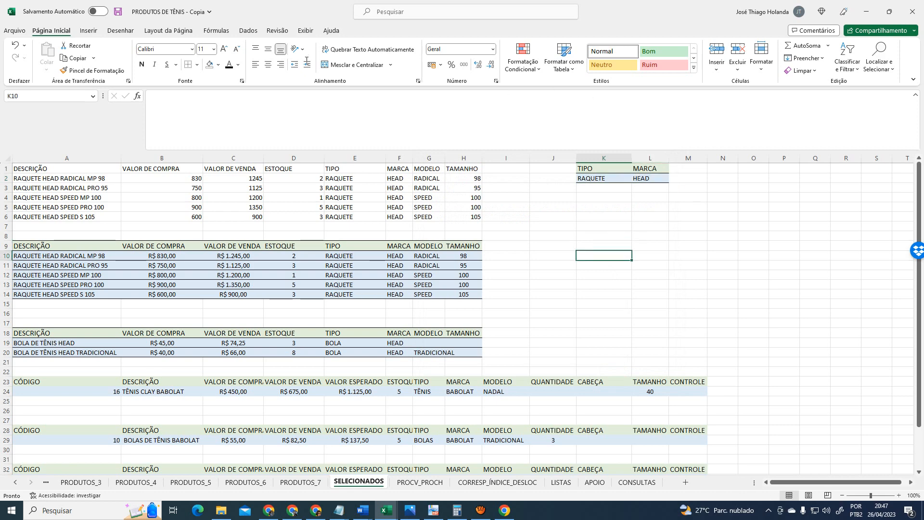
pyautogui.click(761, 54)
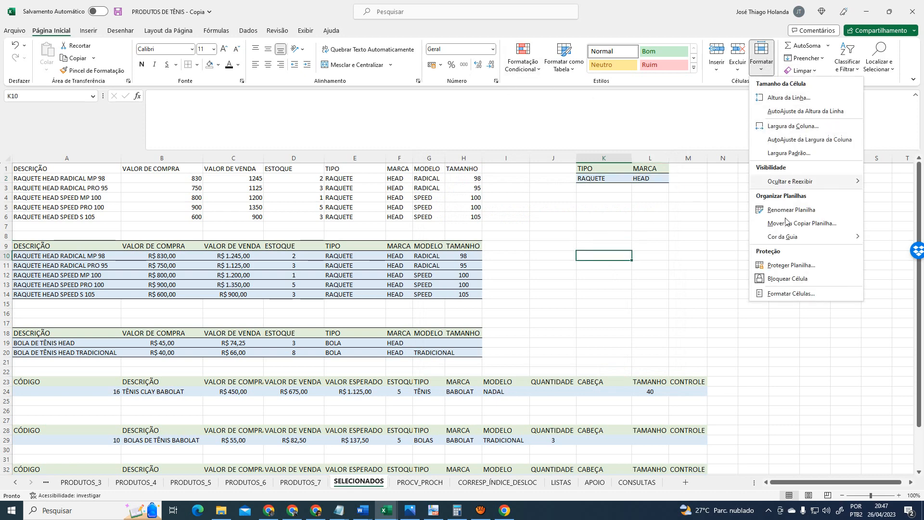
pyautogui.click(797, 265)
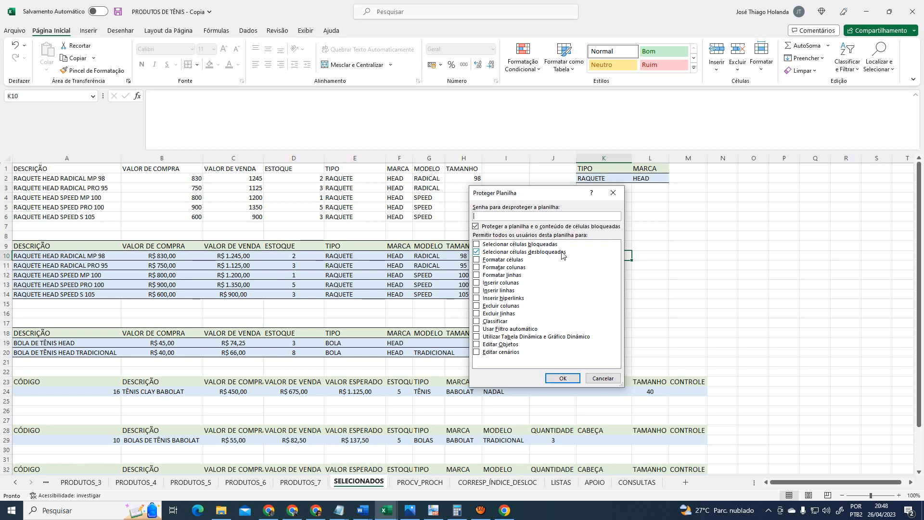
pyautogui.click(563, 378)
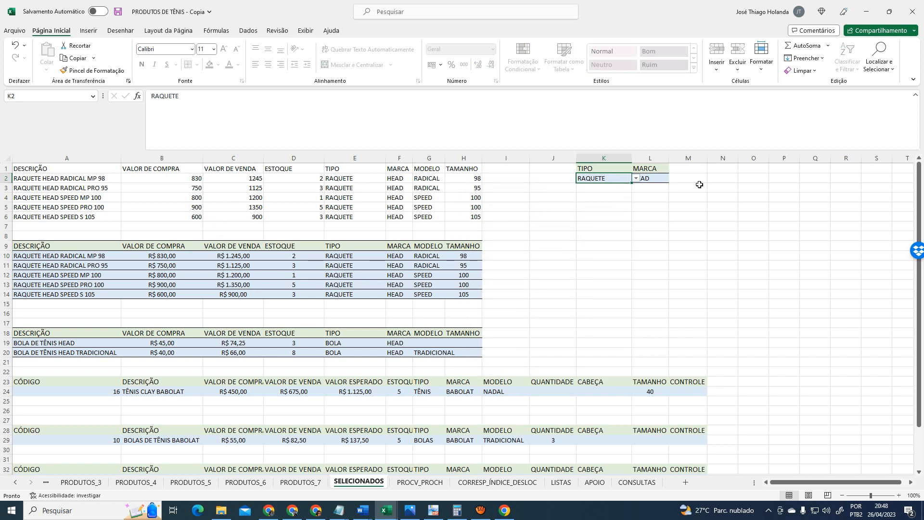
# Choose TÊNIS as the TIPO criterion in the unlocked cell K2 of the protected sheet
pyautogui.click(637, 178)
pyautogui.click(612, 195)
pyautogui.click(636, 178)
pyautogui.click(616, 197)
# Try WILSON as the MARCA criterion in the unlocked cell L2 and settle on BABOLAT
pyautogui.click(666, 179)
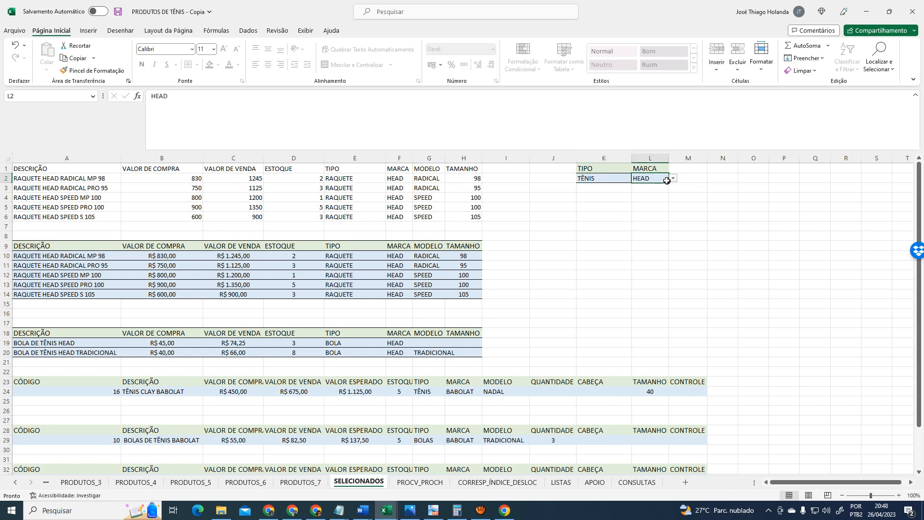
pyautogui.click(673, 178)
pyautogui.click(651, 200)
pyautogui.click(673, 178)
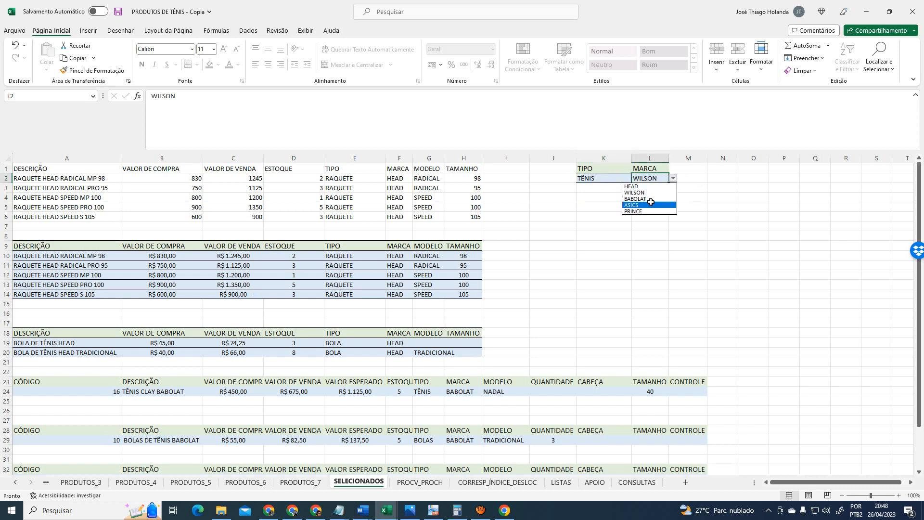
pyautogui.click(641, 190)
pyautogui.click(602, 176)
pyautogui.click(661, 176)
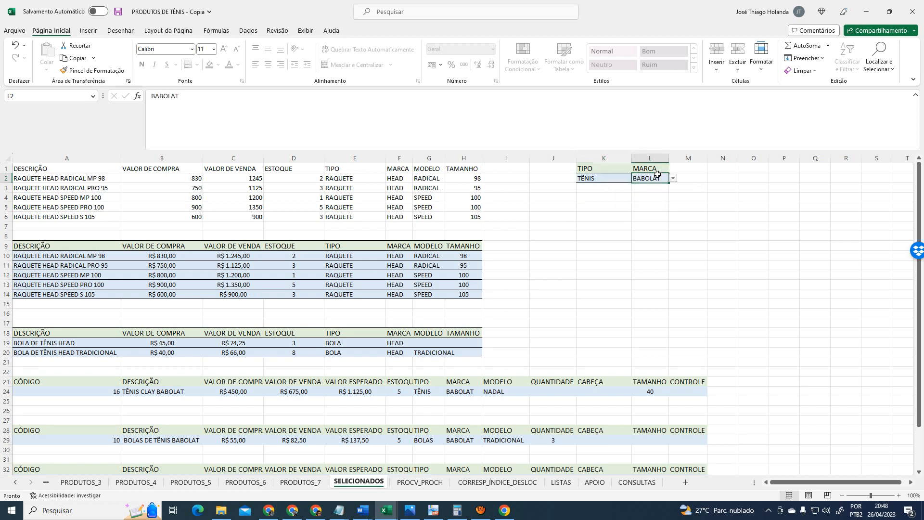
# Check which cells can be selected on the protected sheet, moving between K2 and L2 and viewing the TIPO options
pyautogui.click(616, 176)
pyautogui.keyDown('shift'); pyautogui.click(653, 176); pyautogui.keyUp('shift')
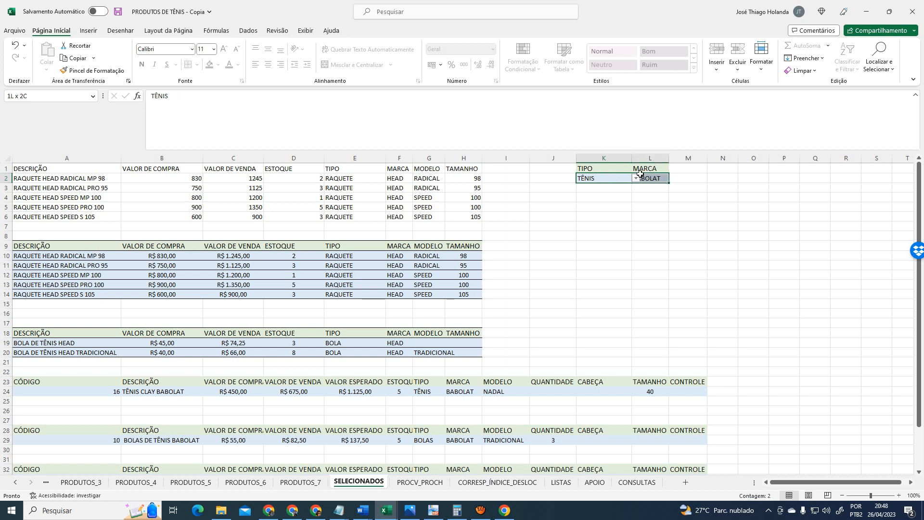
pyautogui.click(636, 178)
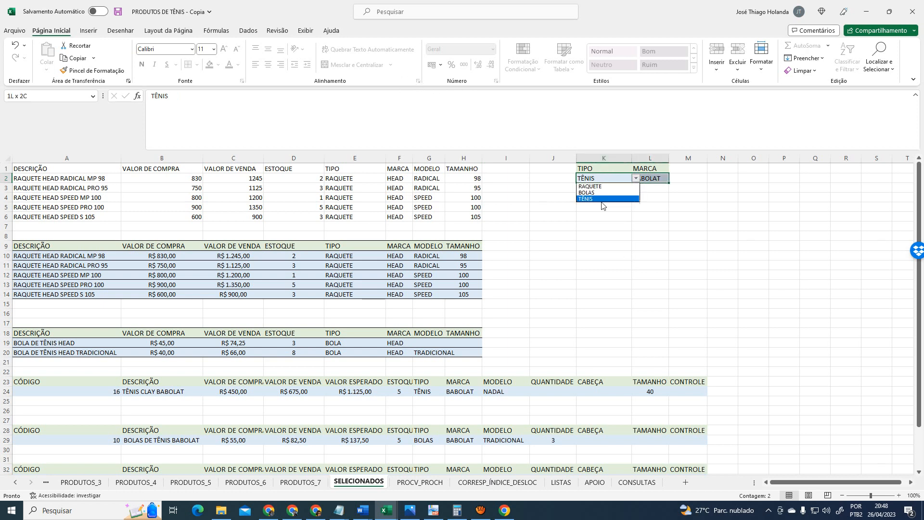
pyautogui.click(605, 209)
pyautogui.hotkey('alt', 'Down')
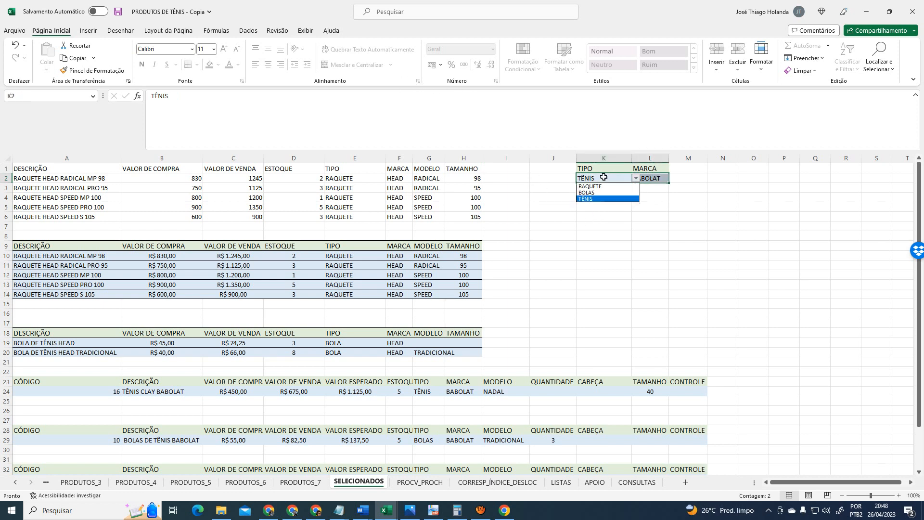
pyautogui.click(690, 195)
pyautogui.press('Right')
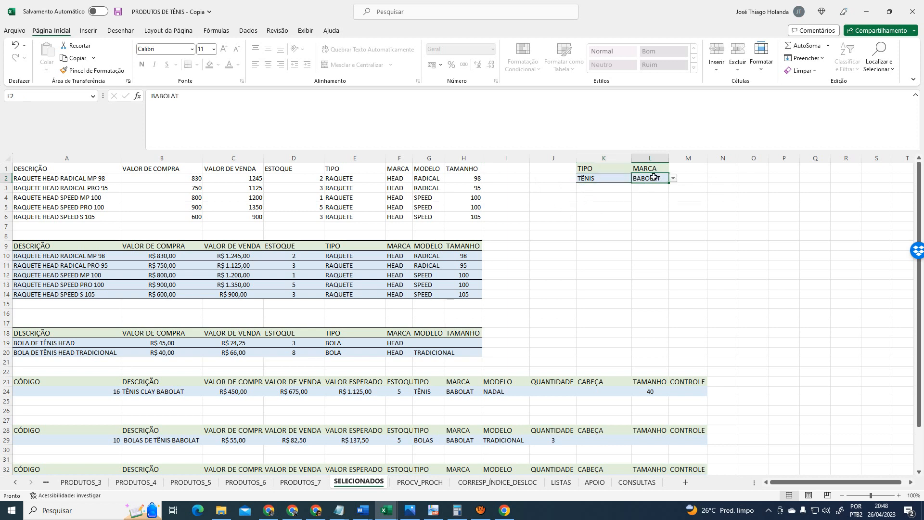
pyautogui.click(611, 183)
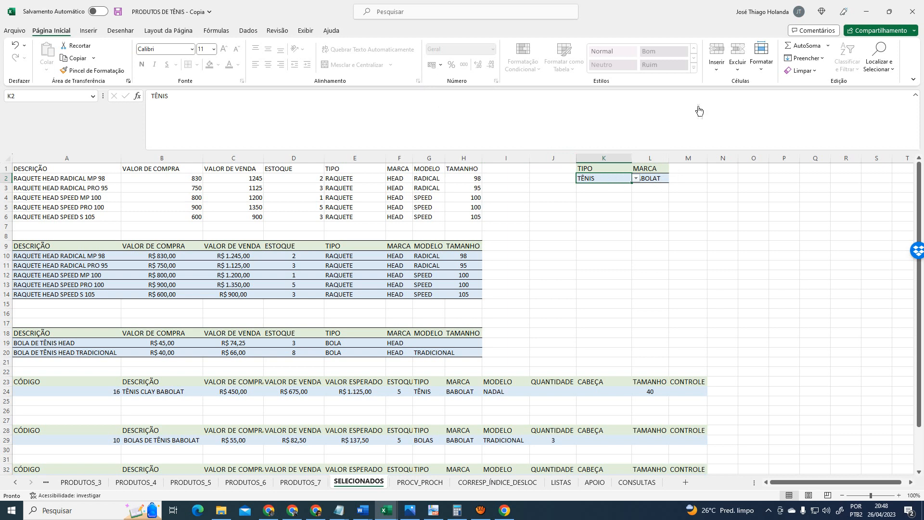
# Unprotect the SELECIONADOS sheet and review the Bloqueadas and Ocultas options of K2:L2 without changing them
pyautogui.click(761, 55)
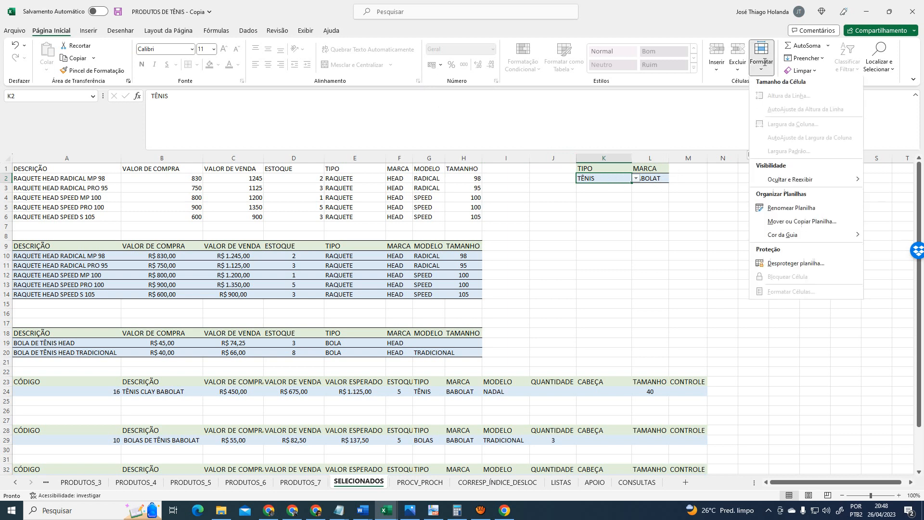
pyautogui.click(808, 266)
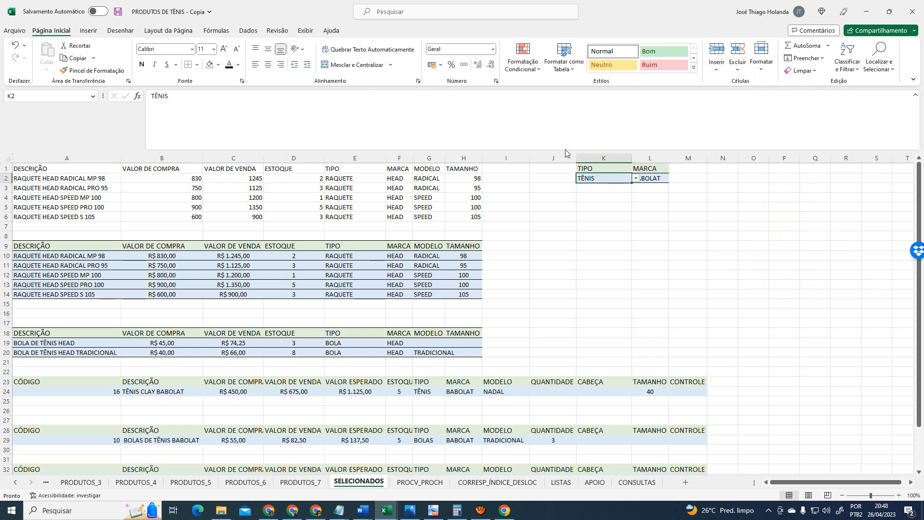
pyautogui.keyDown('shift'); pyautogui.click(647, 178); pyautogui.keyUp('shift')
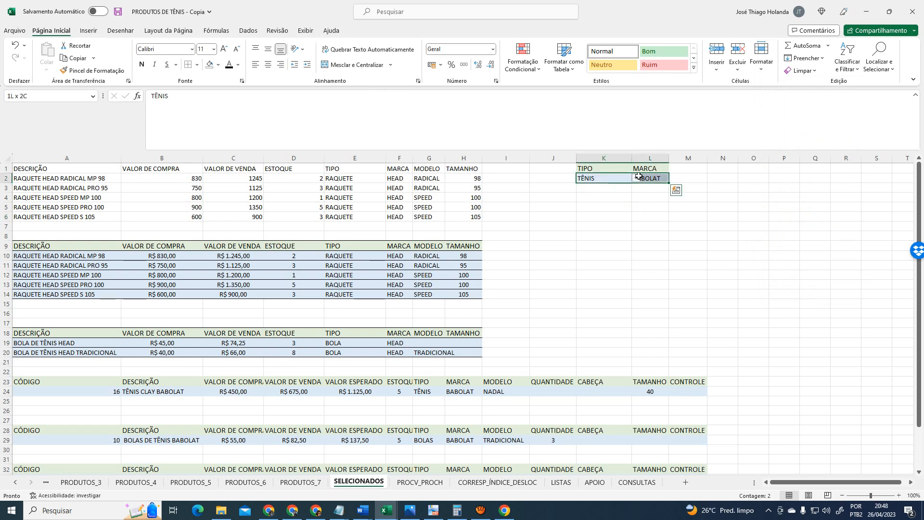
pyautogui.click(419, 81)
pyautogui.click(606, 178)
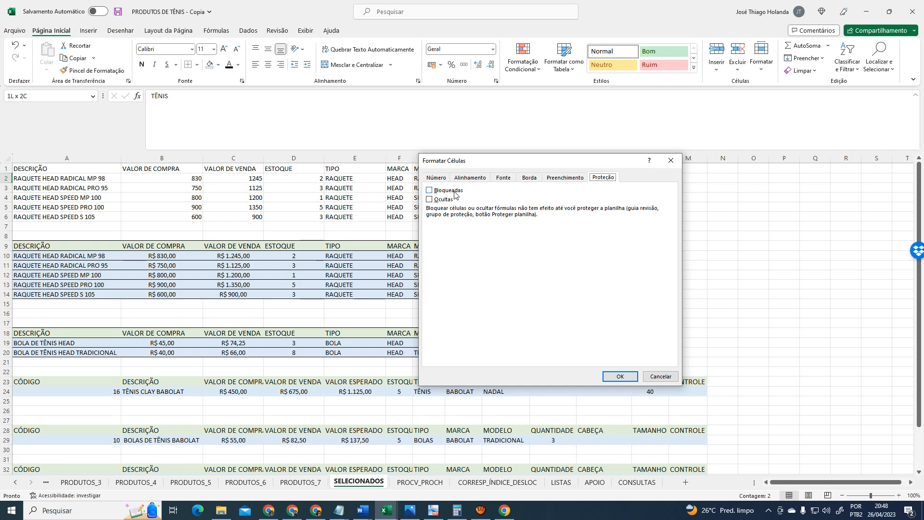
pyautogui.click(661, 376)
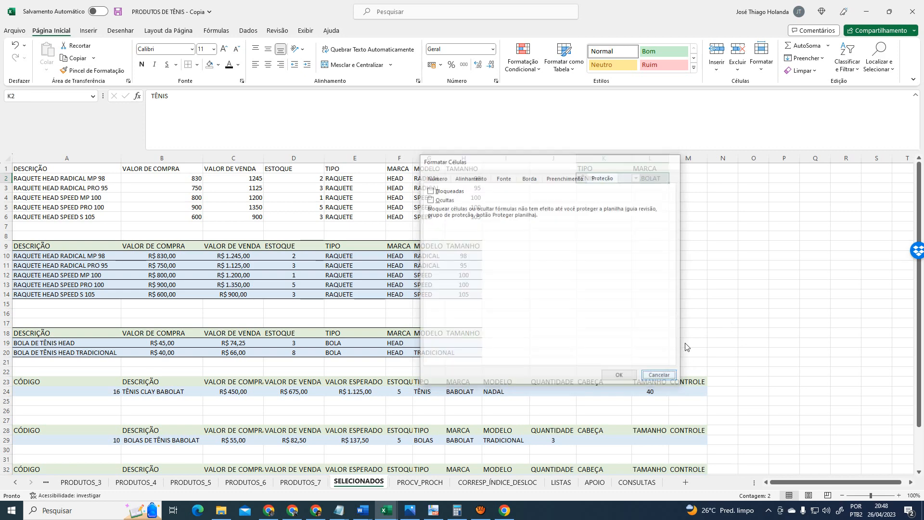
# Review the sheet protection permissions for selecting locked and unlocked cells, and cancel without protecting the sheet
pyautogui.click(761, 52)
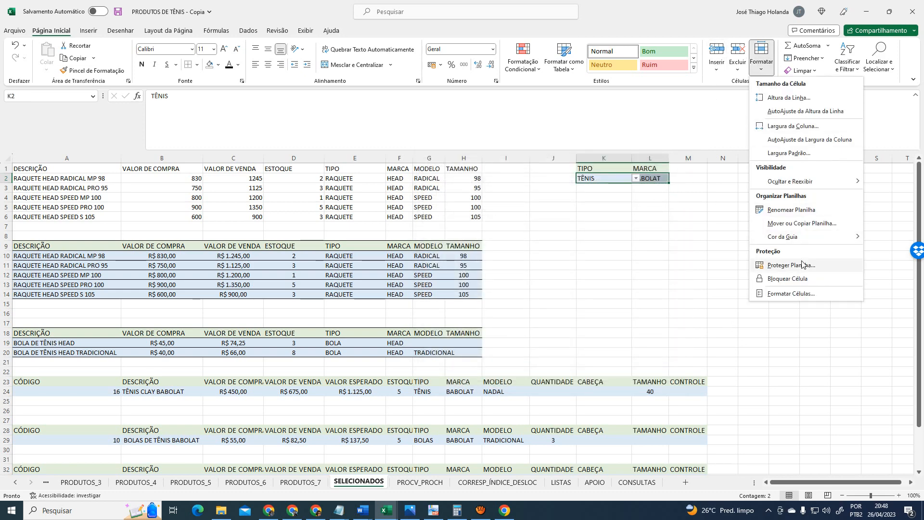
pyautogui.click(799, 265)
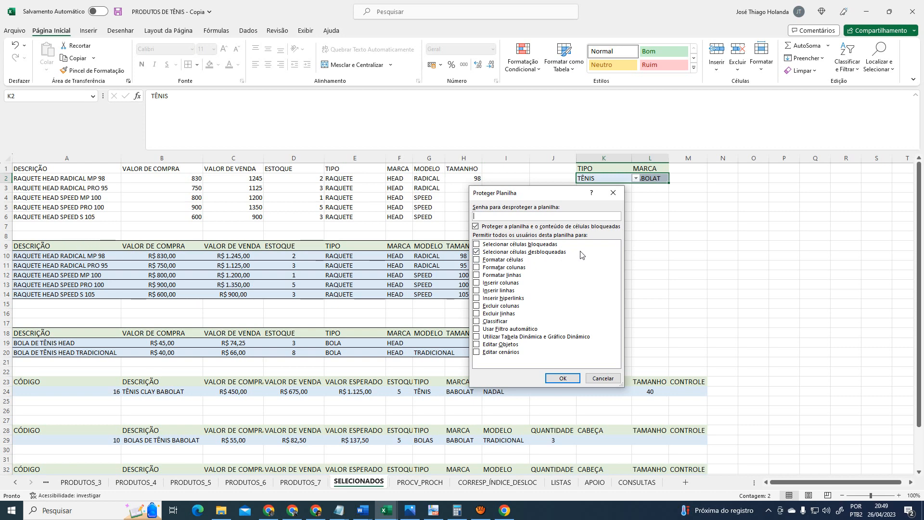
pyautogui.click(603, 379)
pyautogui.click(659, 234)
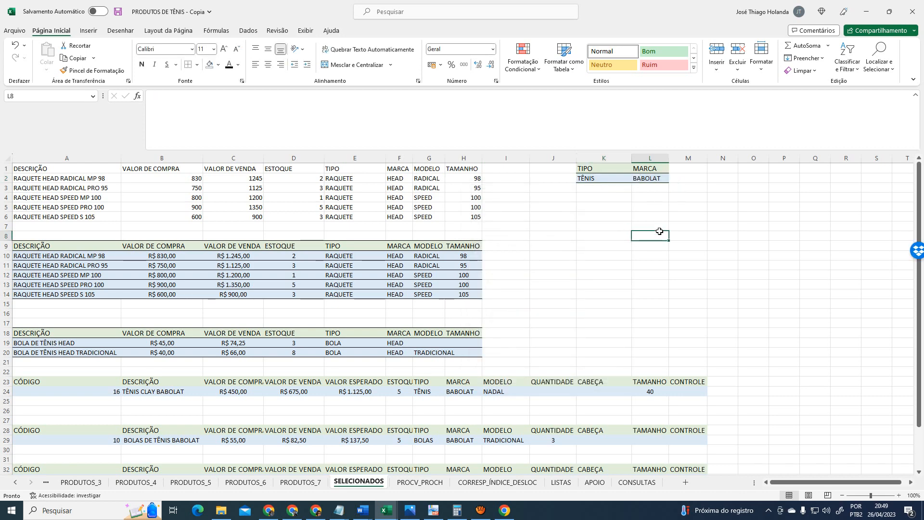
pyautogui.click(441, 189)
pyautogui.click(501, 209)
pyautogui.click(462, 276)
pyautogui.click(332, 267)
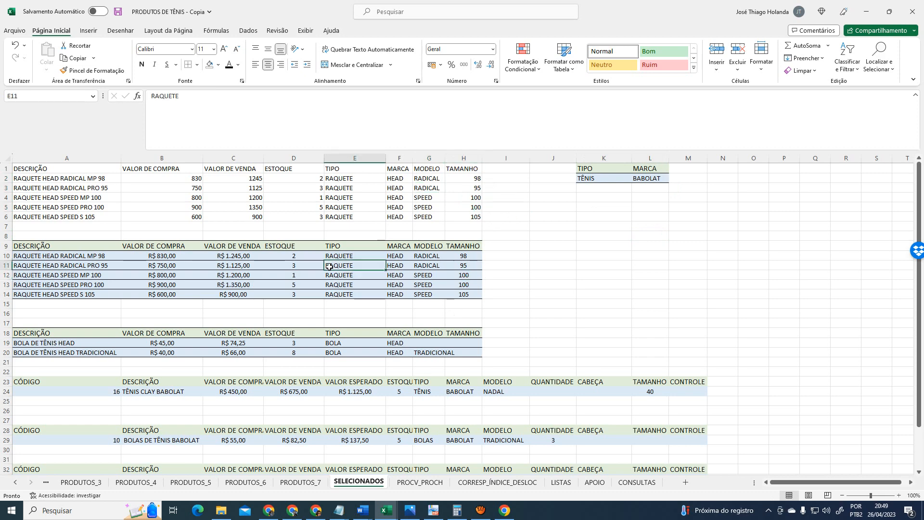
pyautogui.click(237, 279)
pyautogui.click(460, 267)
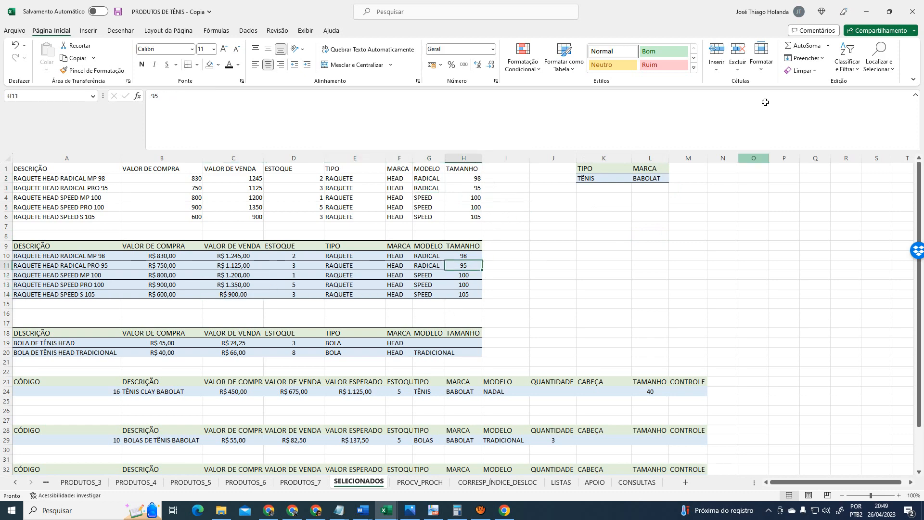
# Protect the sheet with a password, entering and confirming it, and allow only the selection of unlocked cells
pyautogui.click(768, 61)
pyautogui.click(792, 265)
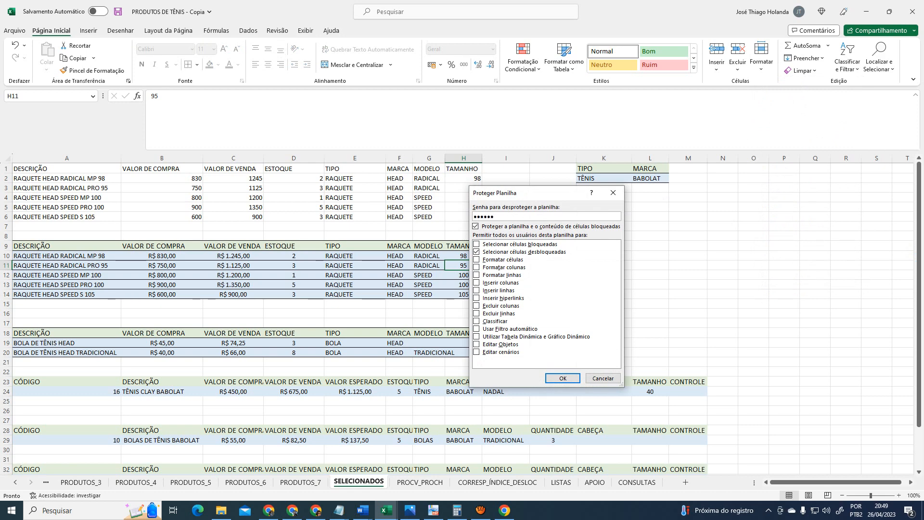
pyautogui.click(562, 378)
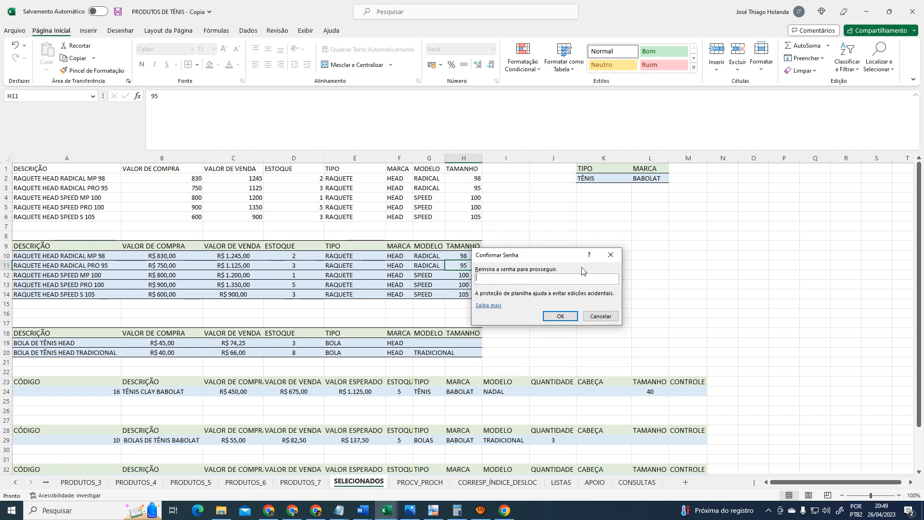
pyautogui.press('Return')
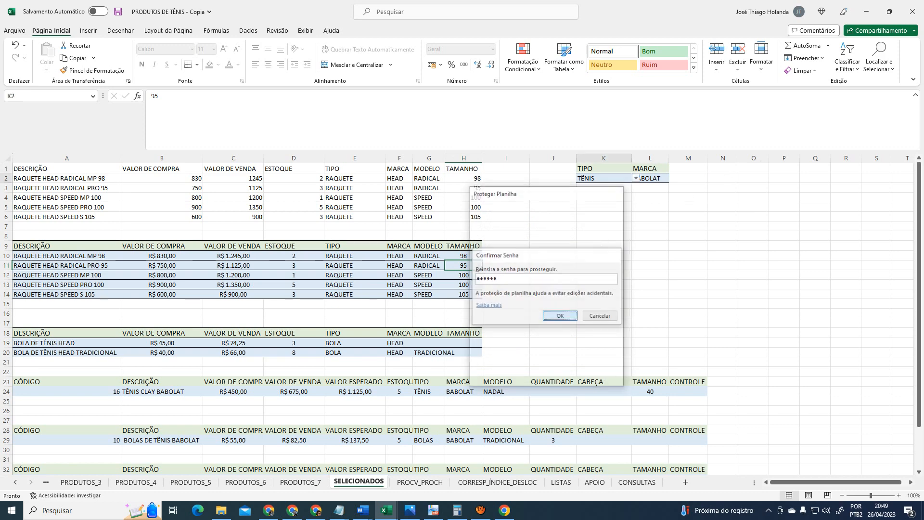
# Choose RAQUETE as the TIPO criterion in K2 and WILSON as the MARCA criterion in L2 on the protected sheet
pyautogui.click(655, 177)
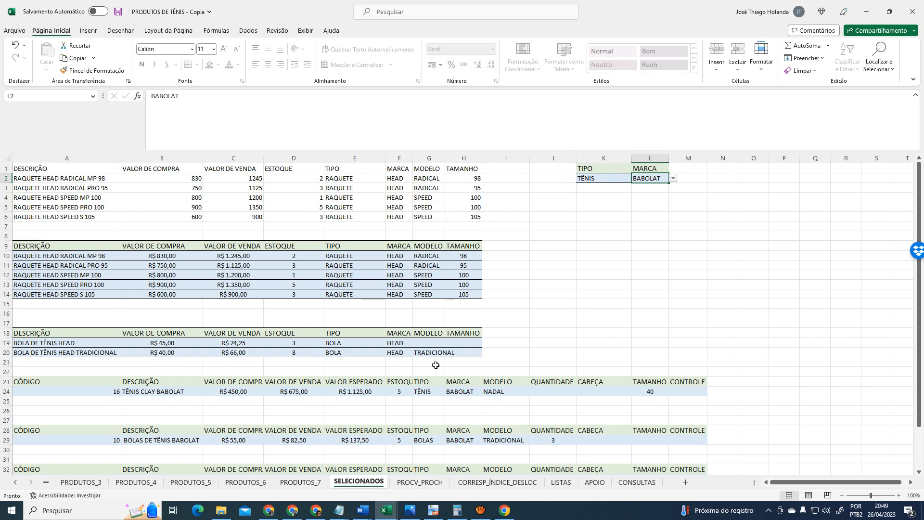
pyautogui.click(609, 180)
pyautogui.hotkey('alt', 'Down')
pyautogui.click(607, 186)
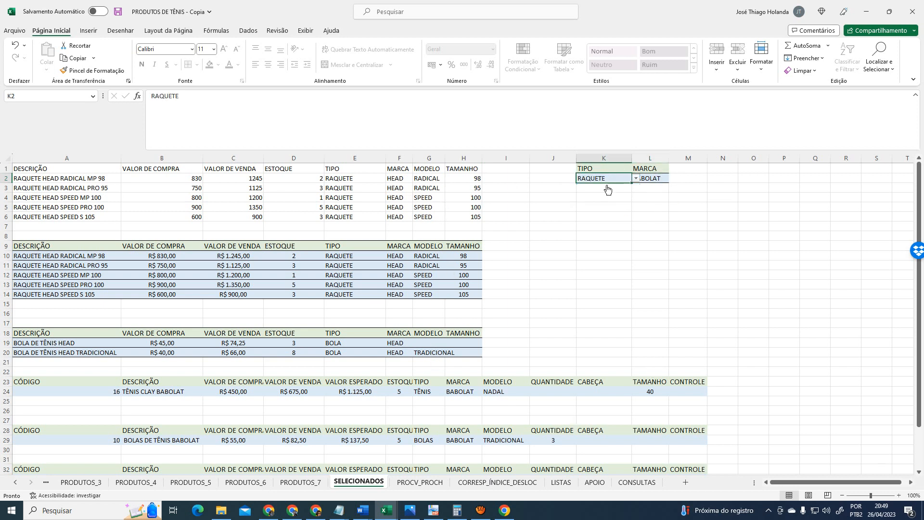
pyautogui.click(659, 179)
pyautogui.hotkey('alt', 'Down')
pyautogui.click(656, 192)
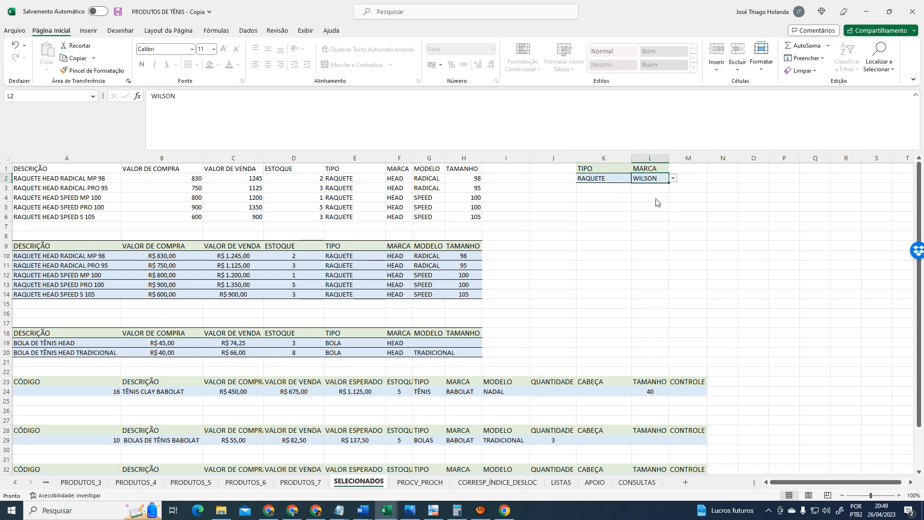
# Rename the SELECIONADOS sheet as FILTRO_AVANÇADO
pyautogui.scroll(-4, 712, 220)
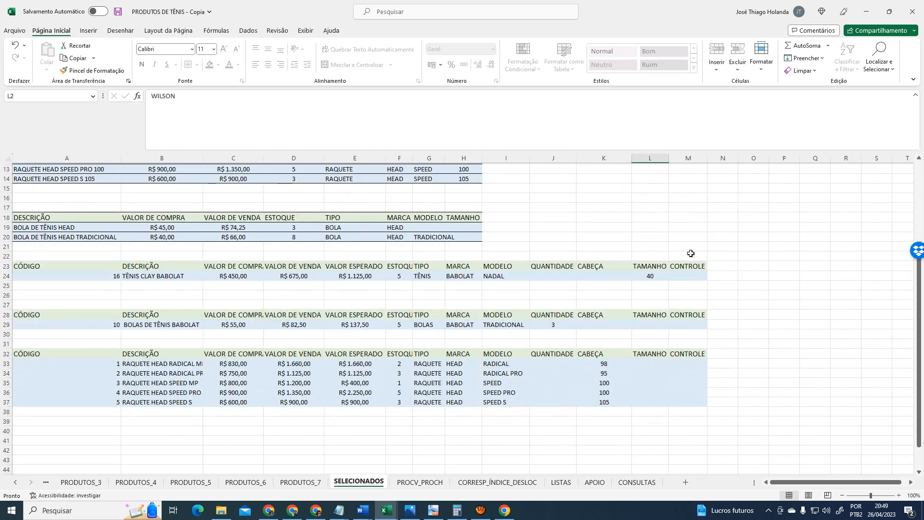
pyautogui.scroll(4, 691, 241)
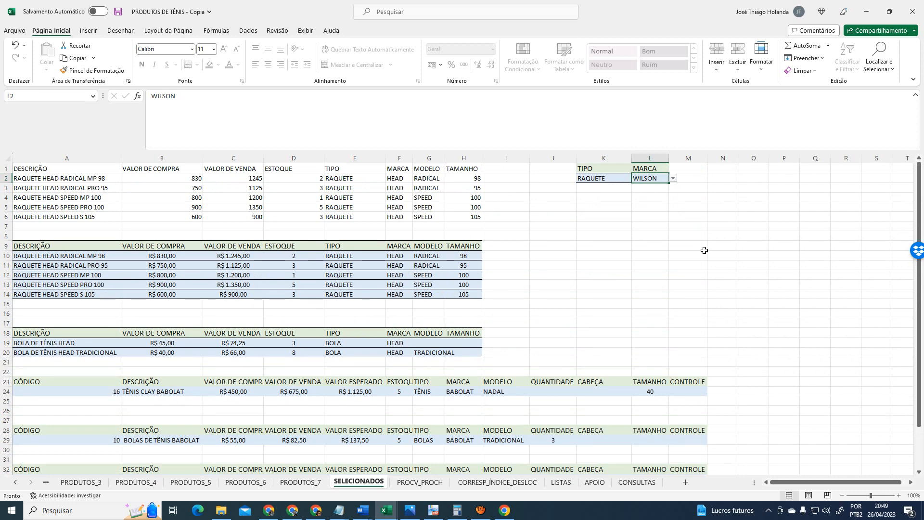
pyautogui.scroll(-6, 703, 246)
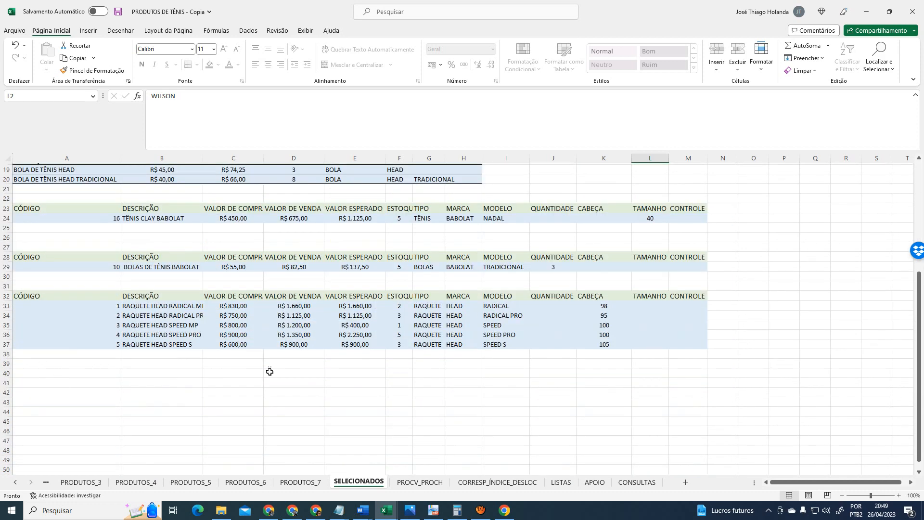
pyautogui.scroll(6, 662, 388)
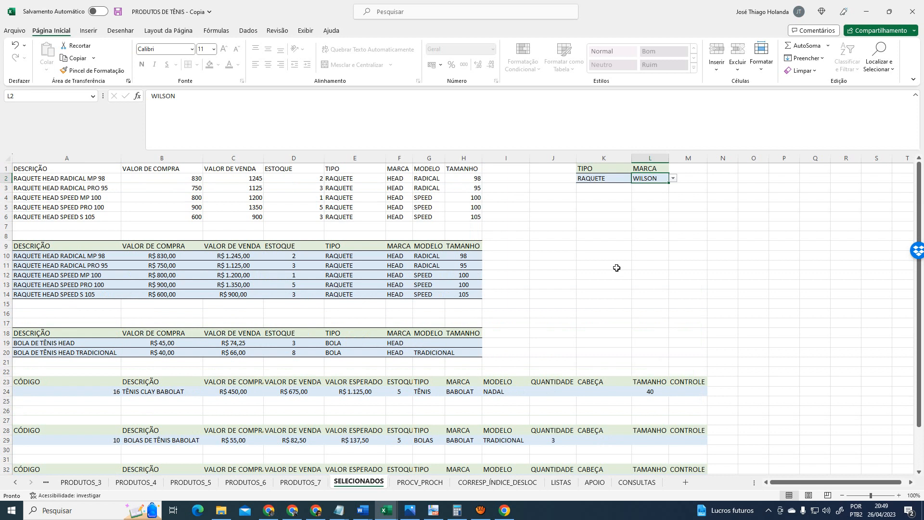
pyautogui.doubleClick(369, 482)
pyautogui.press('BackSpace')
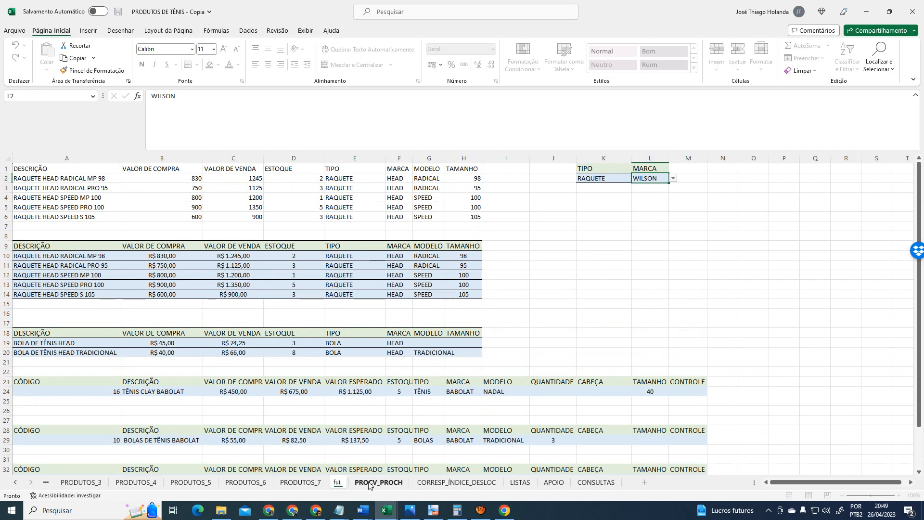
pyautogui.write('FI')
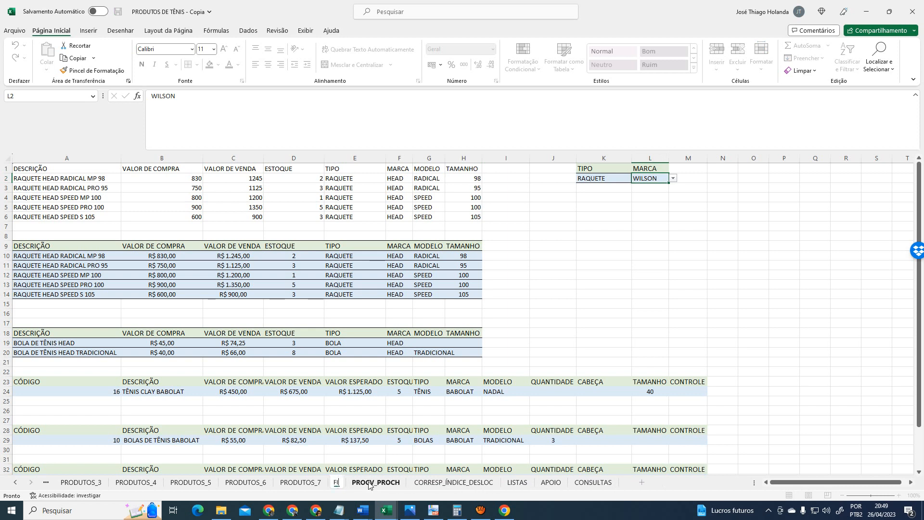
pyautogui.write('LTRO_AVANÇADO')
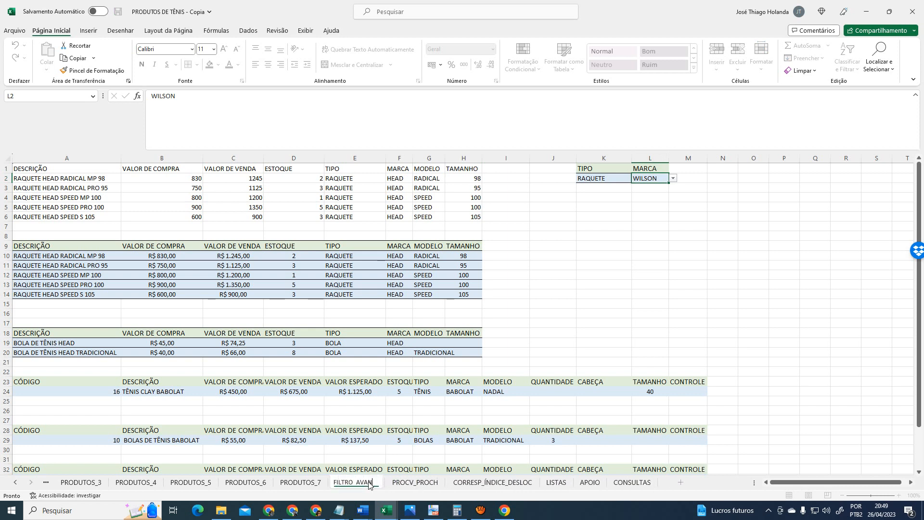
pyautogui.press('Return')
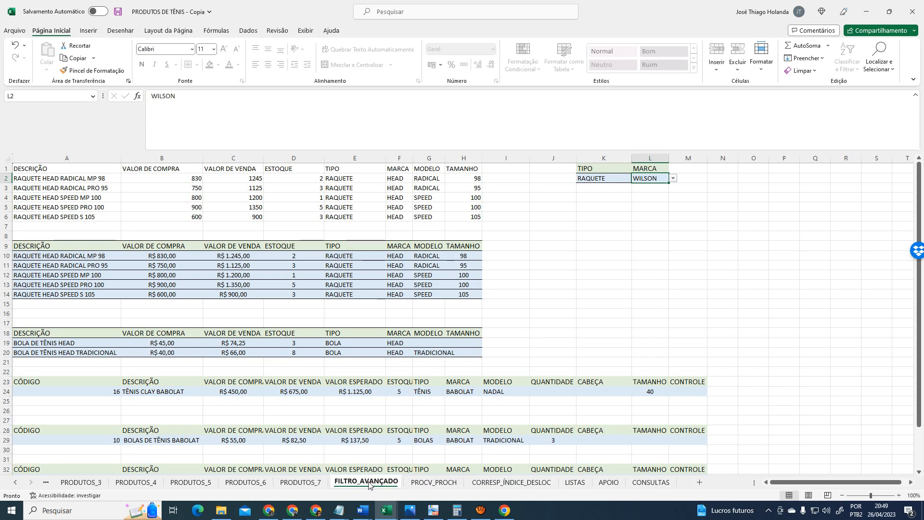
# Review the topic list in column AA of the CONSULTAS sheet and return to the FILTRO_AVANÇADO sheet
pyautogui.click(301, 482)
pyautogui.click(651, 482)
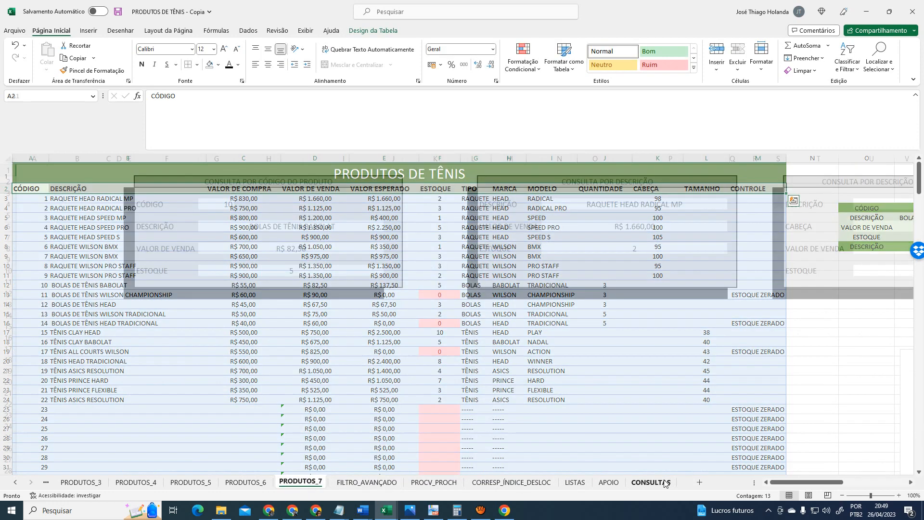
pyautogui.moveTo(824, 482); pyautogui.dragTo(915, 484)
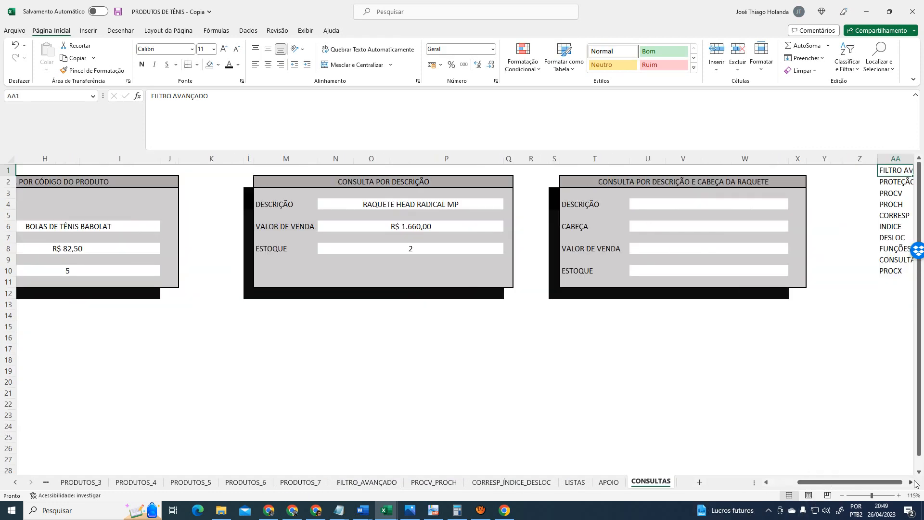
pyautogui.click(915, 483)
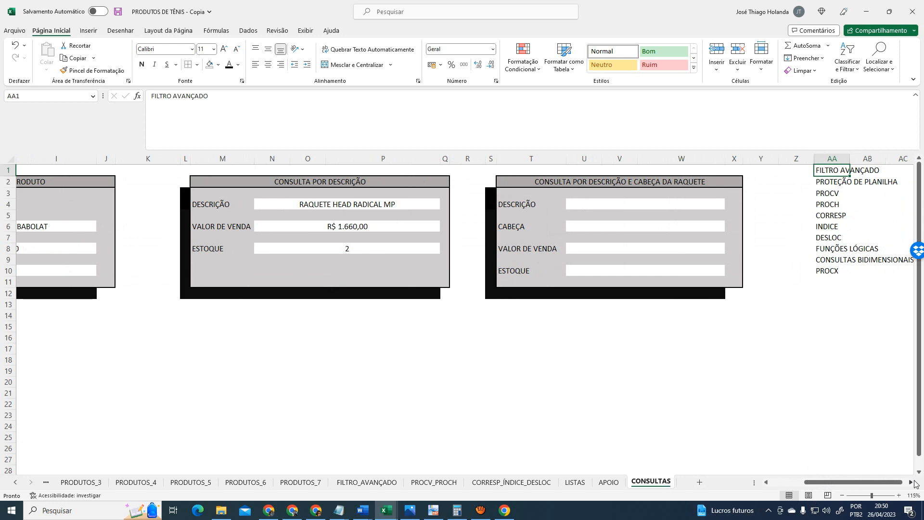
pyautogui.click(367, 482)
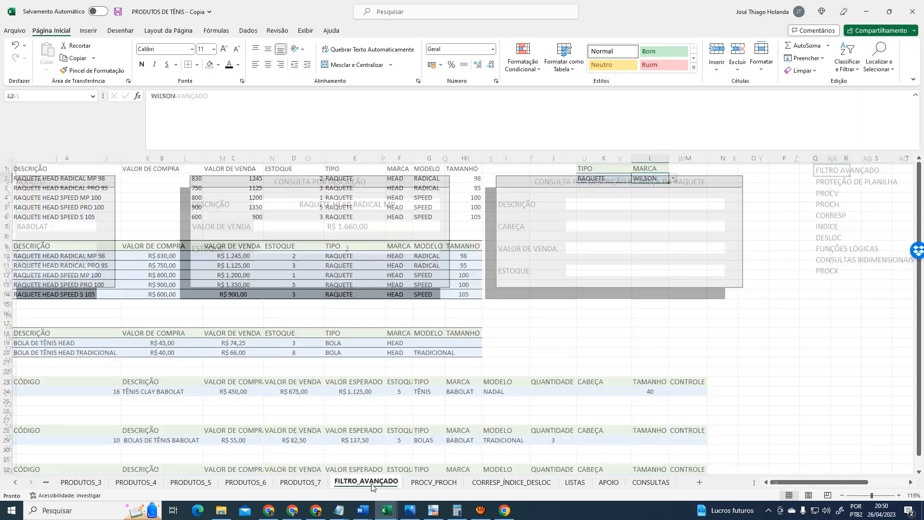
# Open the PROCV_PROCH sheet and inspect the product description in A2 and its lookup formula in B2
pyautogui.click(434, 482)
pyautogui.click(523, 288)
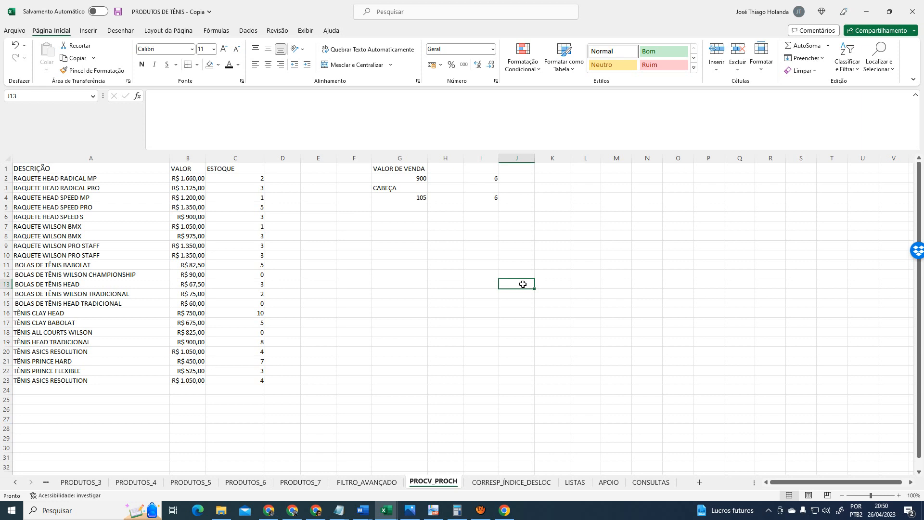
pyautogui.click(120, 179)
pyautogui.click(337, 322)
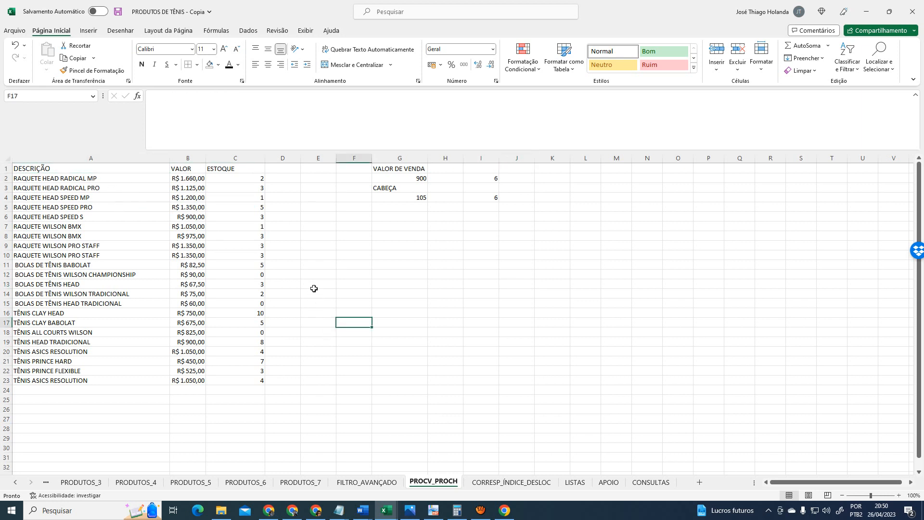
pyautogui.click(32, 179)
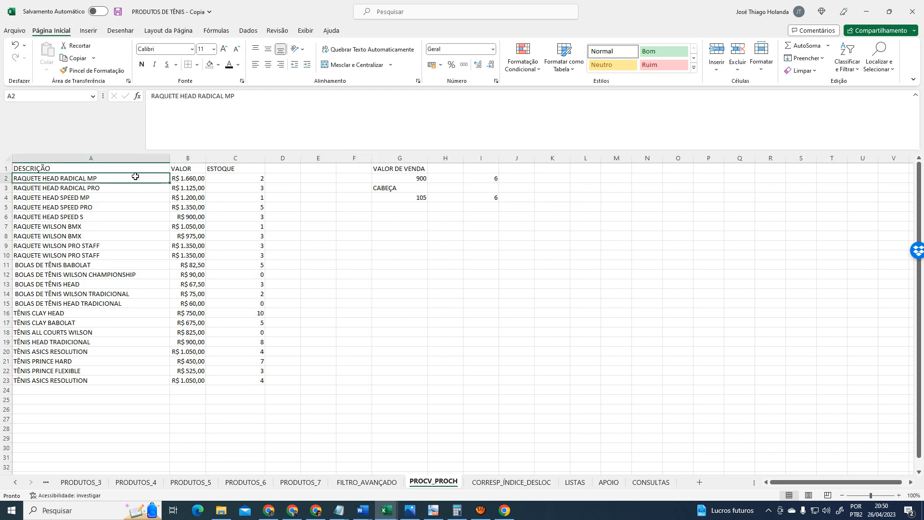
pyautogui.click(188, 176)
# Enlarge the PROCV_PROCH sheet view and widen the VALOR column so its prices fit
pyautogui.scroll(5, 267, 211)
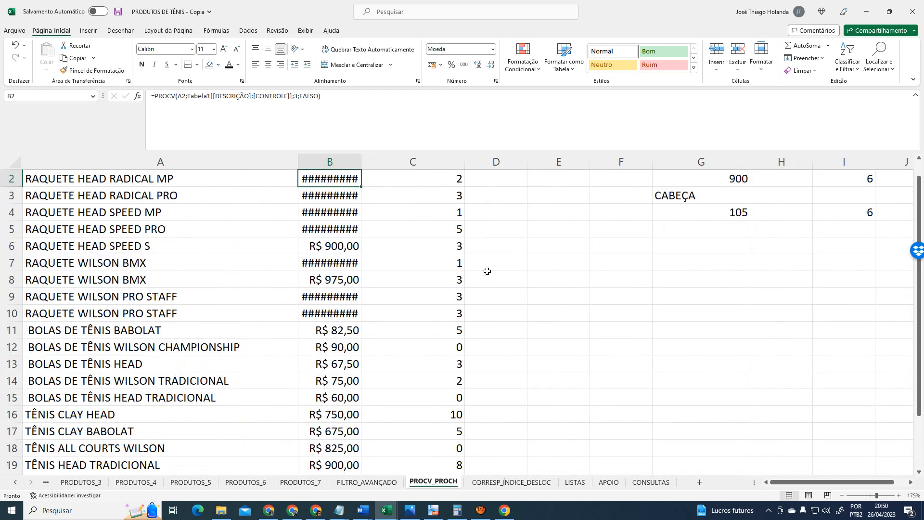
pyautogui.scroll(1, 486, 270)
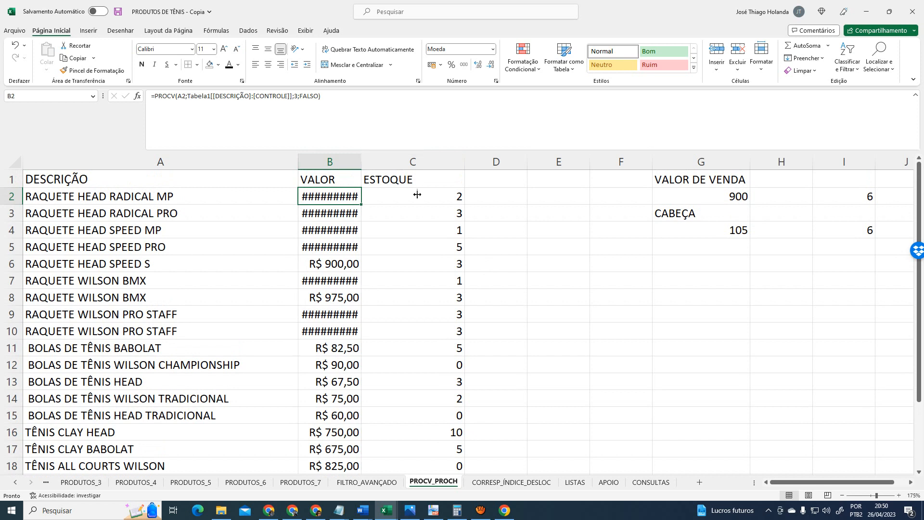
pyautogui.moveTo(361, 159); pyautogui.dragTo(414, 157)
# Examine the PROCV formulas in the VALOR and ESTOQUE columns and the description in A2 they look up
pyautogui.click(455, 236)
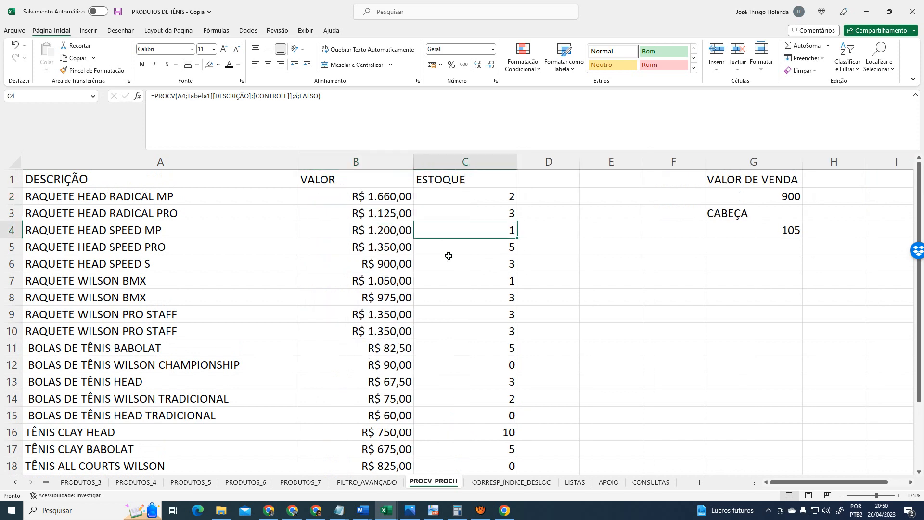
pyautogui.click(410, 265)
pyautogui.click(393, 202)
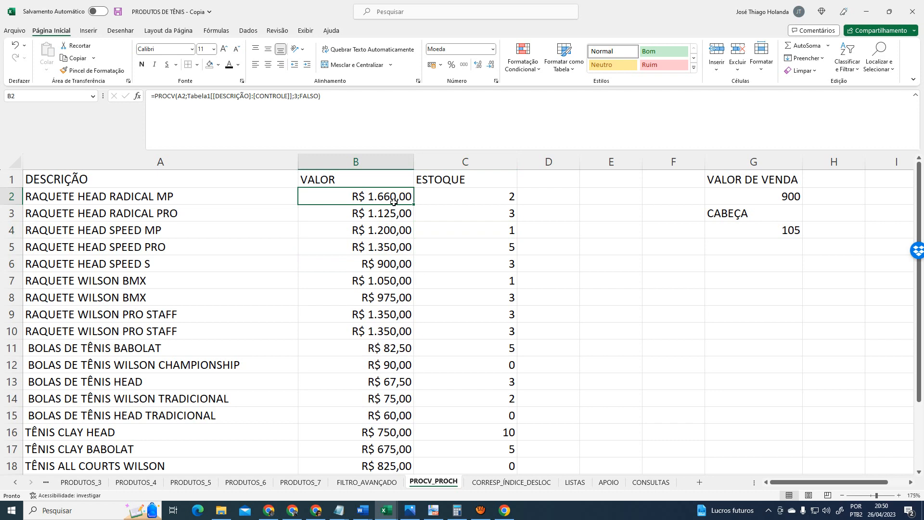
pyautogui.press('Down')
pyautogui.press('Up')
pyautogui.press('Right')
pyautogui.press('Left')
pyautogui.press('Left')
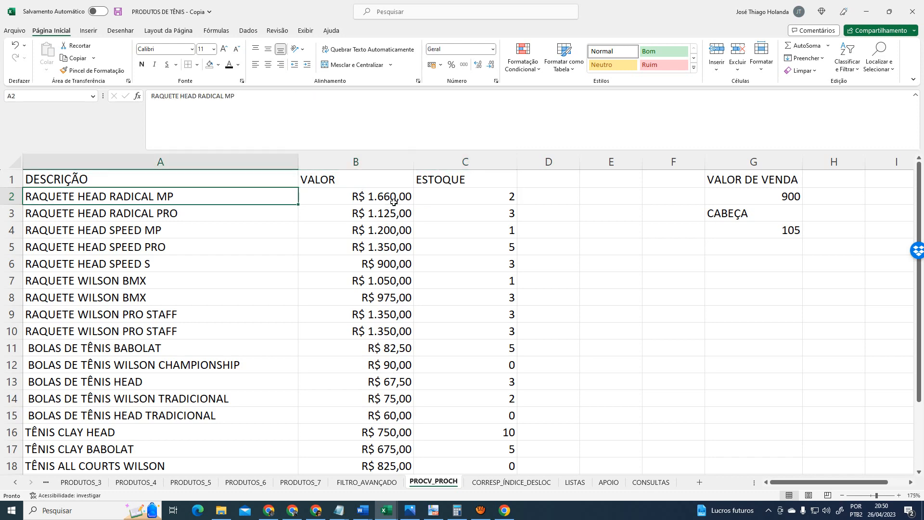
pyautogui.press('Right')
pyautogui.press('Right')
pyautogui.press('Left')
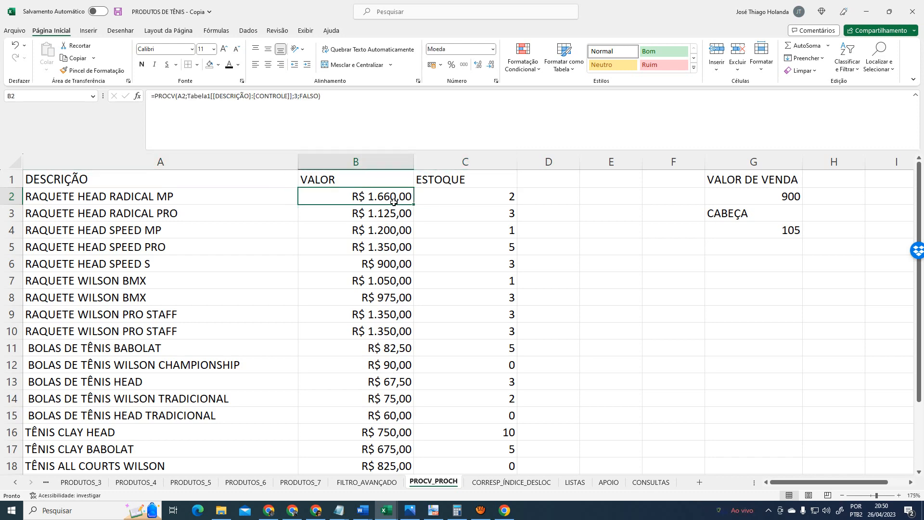
# Look over the source product table on PRODUTOS_7, checking the FILTRO_AVANÇADO and PRODUTOS_6 sheets along the way
pyautogui.click(300, 482)
pyautogui.click(389, 288)
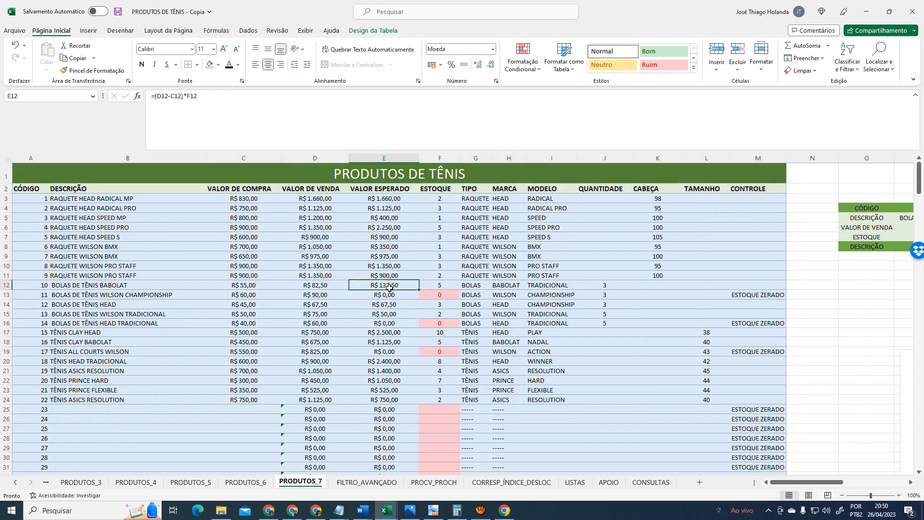
pyautogui.click(262, 227)
pyautogui.scroll(-1, 196, 324)
pyautogui.scroll(1, 226, 330)
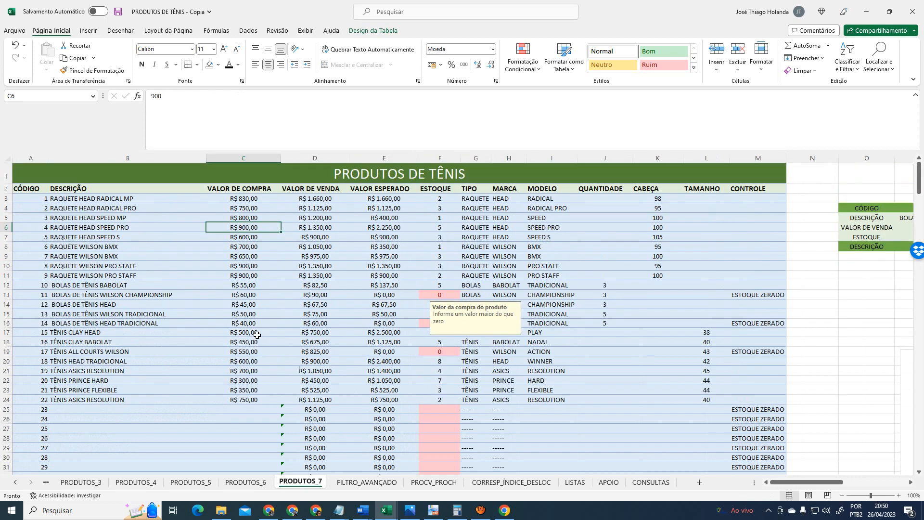
pyautogui.click(368, 484)
pyautogui.click(303, 482)
pyautogui.click(251, 482)
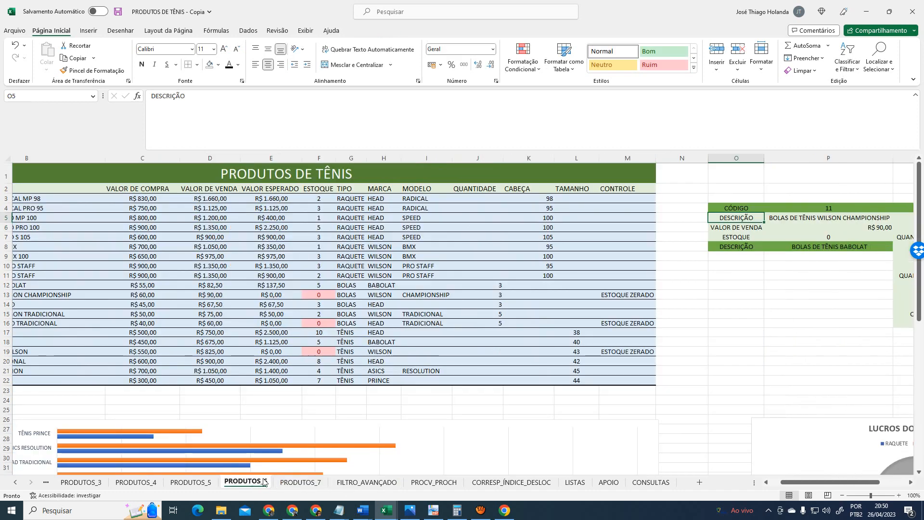
pyautogui.click(304, 482)
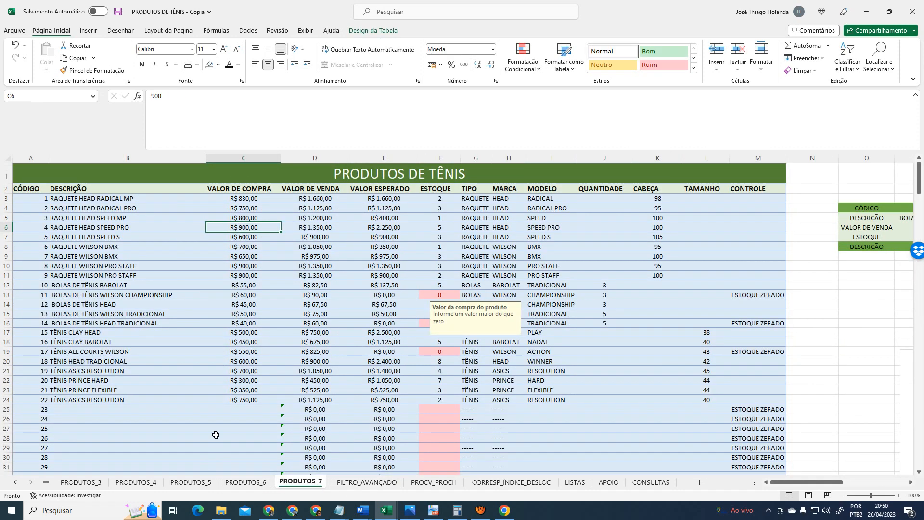
# Compare the VALOR DE VENDA formulas in D24 and D25 on PRODUTOS_7 and copy the D24 formula into D25
pyautogui.scroll(-5, 217, 434)
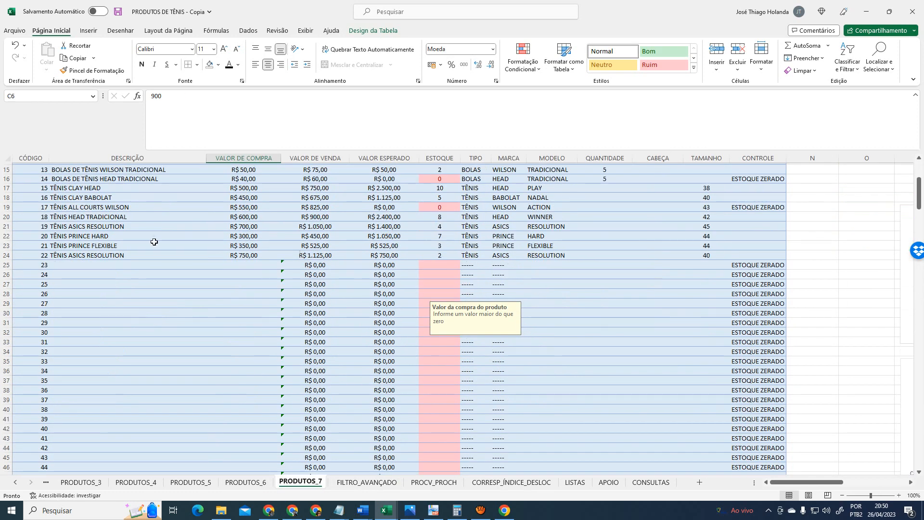
pyautogui.click(324, 268)
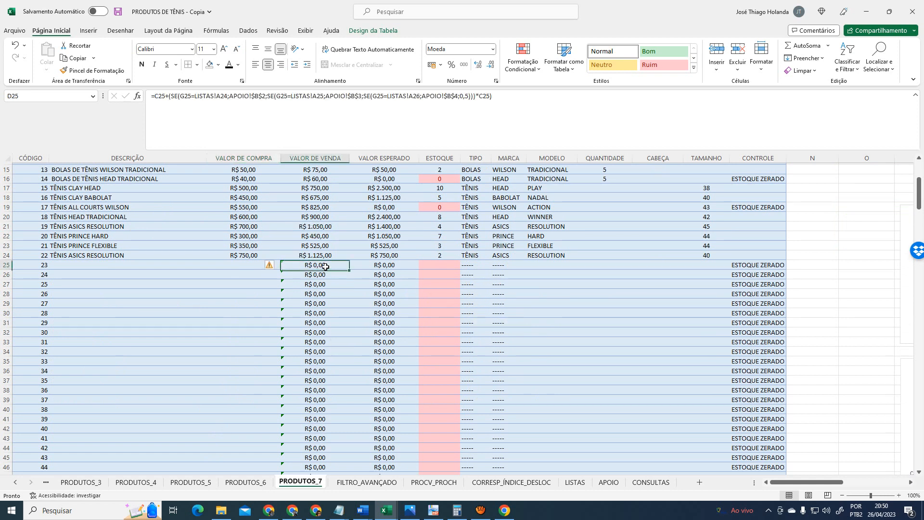
pyautogui.press('Up')
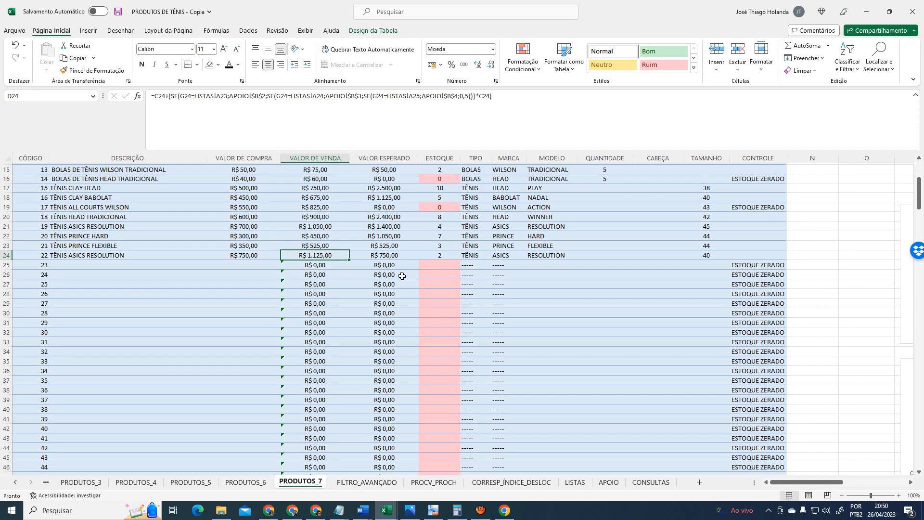
pyautogui.press('Down')
pyautogui.press('Down')
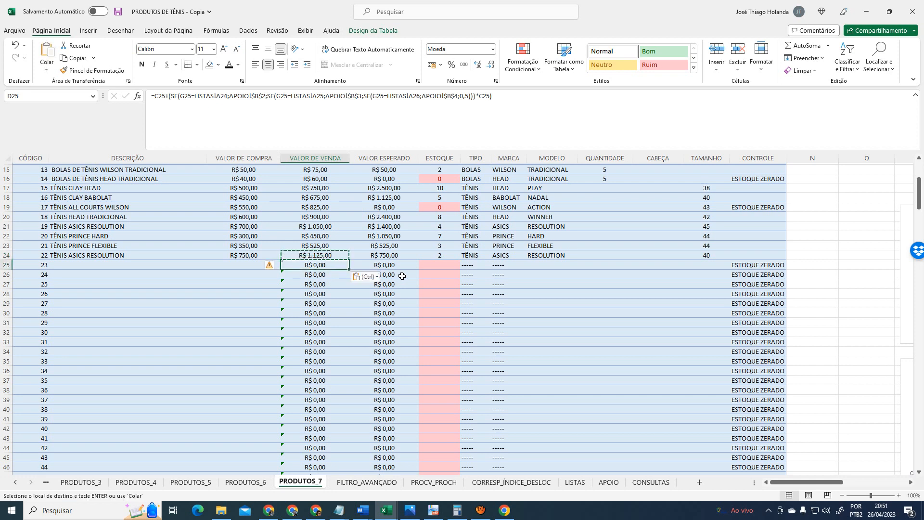
# Look through the PRODUTOS_7 table down to its last row, code 300 in A302, and return to its beginning
pyautogui.press('Up')
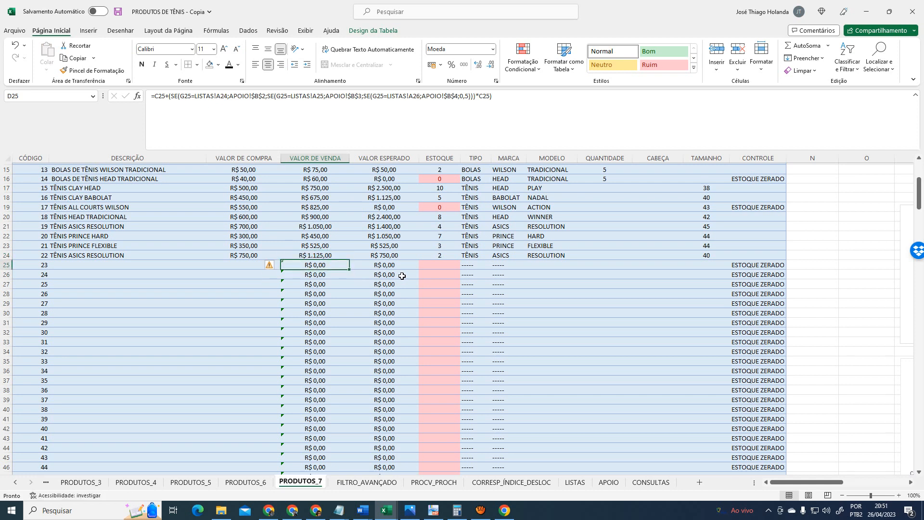
pyautogui.press('Right')
pyautogui.press('Left')
pyautogui.scroll(-20, 404, 337)
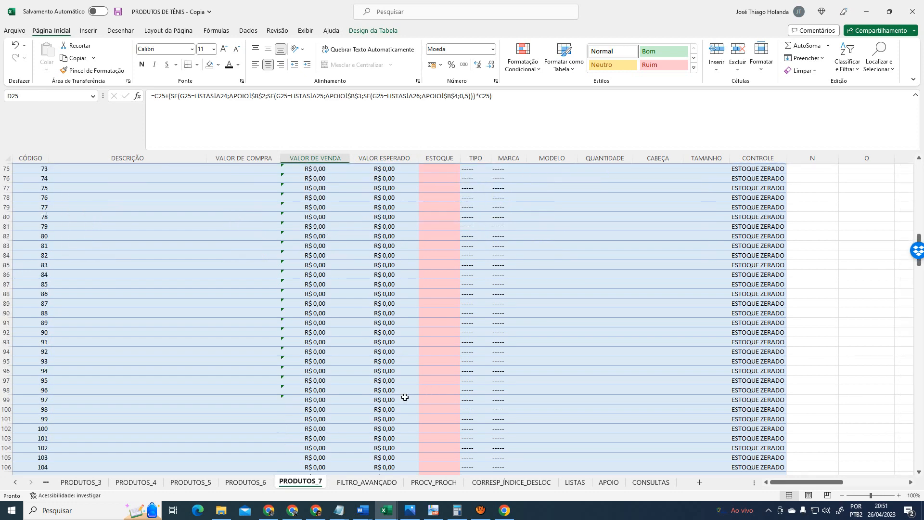
pyautogui.scroll(-20, 405, 397)
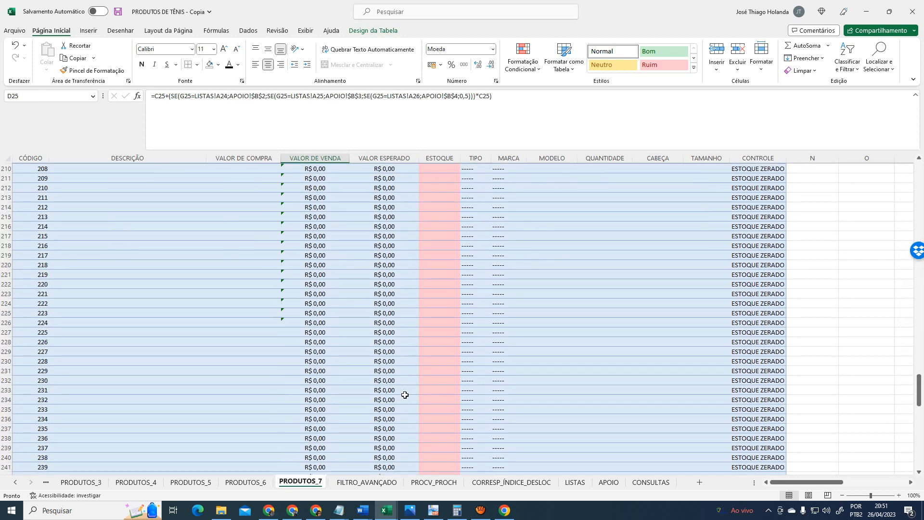
pyautogui.scroll(-3, 406, 393)
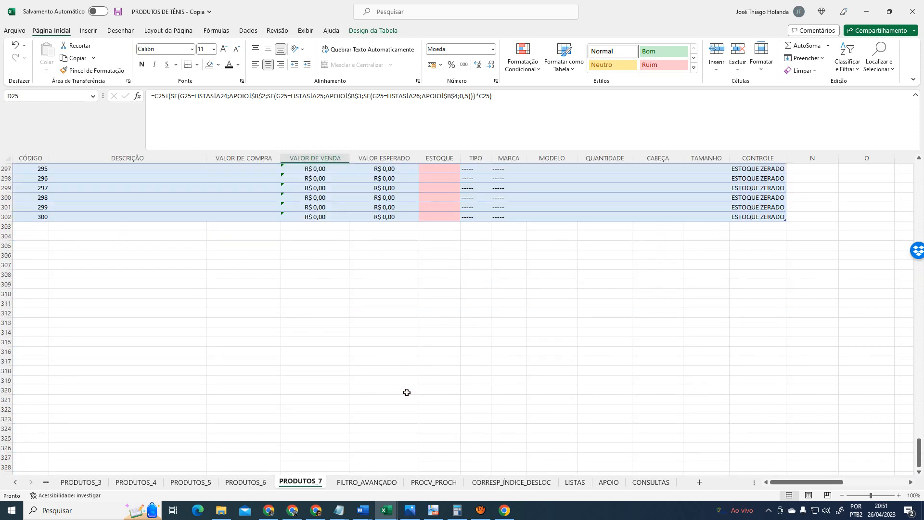
pyautogui.click(29, 215)
pyautogui.moveTo(919, 455); pyautogui.dragTo(918, 178)
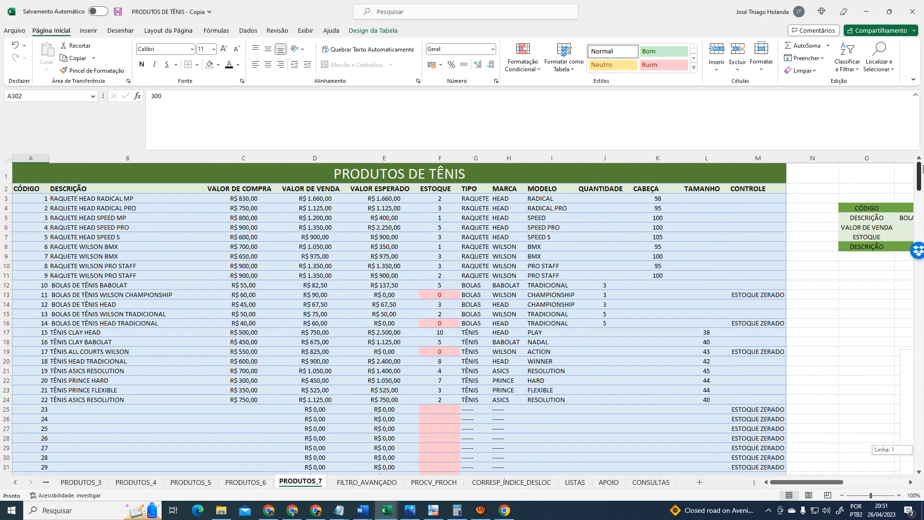
# Review the conditional formatting rule applied to the ESTOQUE column from cell F25
pyautogui.click(438, 410)
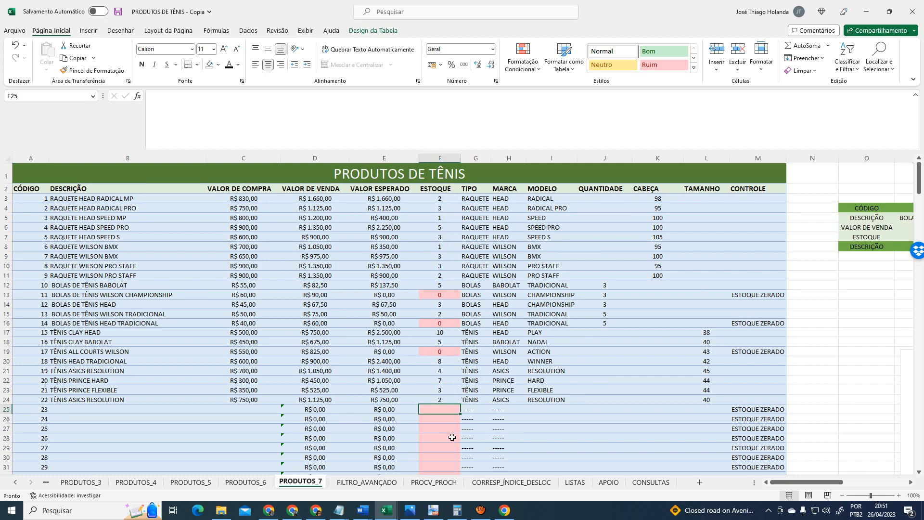
pyautogui.click(523, 57)
pyautogui.moveTo(555, 95)
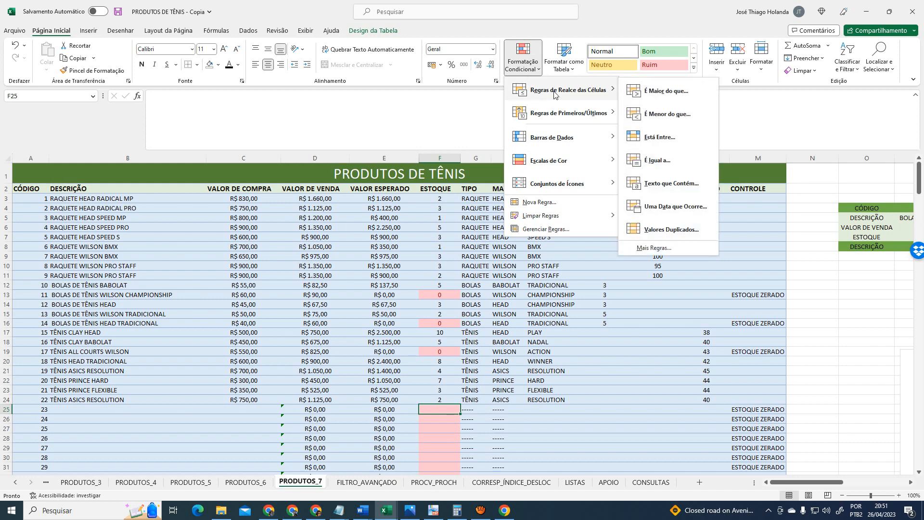
pyautogui.click(677, 166)
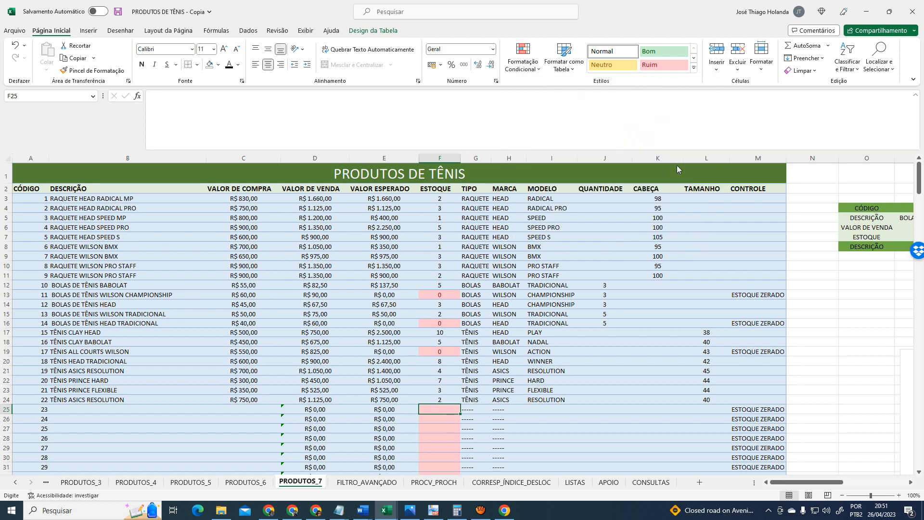
pyautogui.click(679, 313)
pyautogui.click(523, 57)
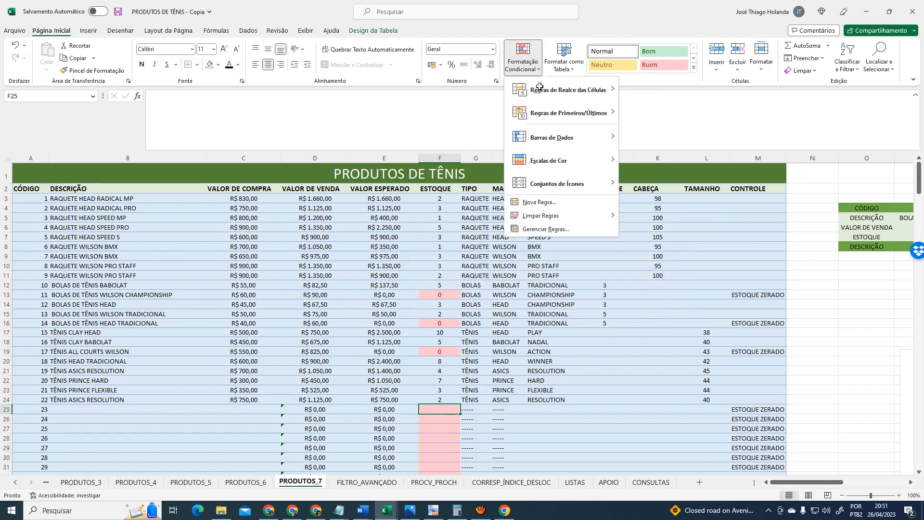
pyautogui.click(545, 230)
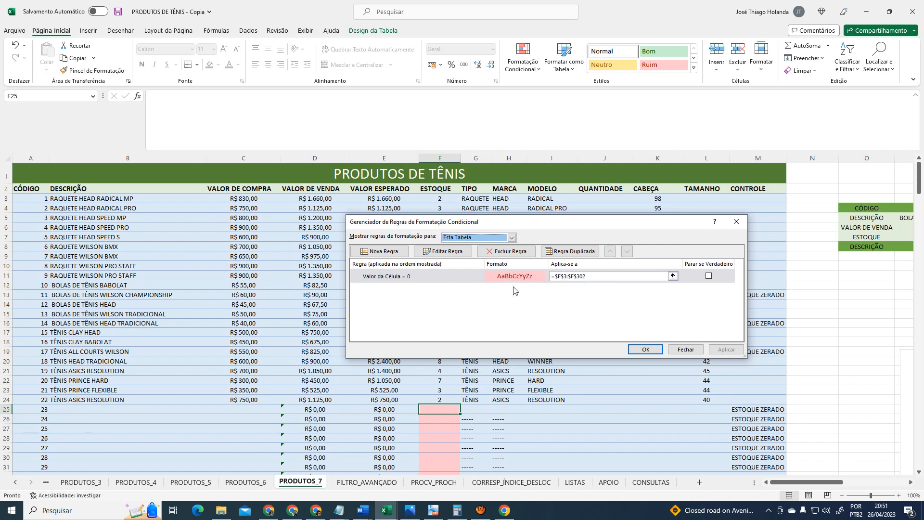
pyautogui.click(655, 353)
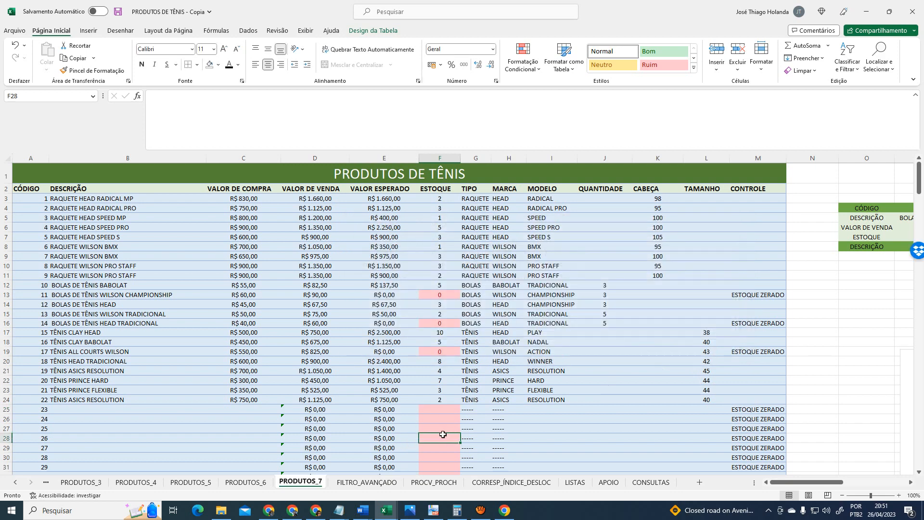
# Test the ESTOQUE highlighting by entering 1 in F25 and clearing it again
pyautogui.write('1')
pyautogui.press('Return')
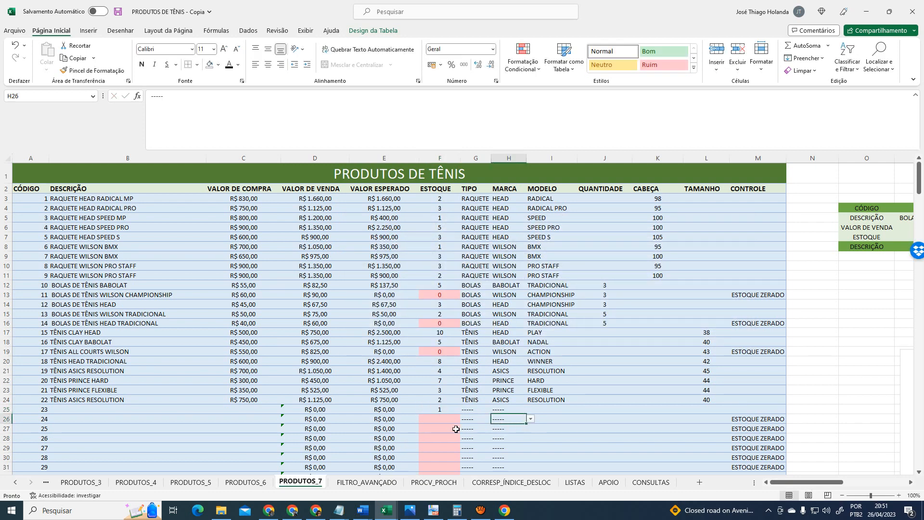
pyautogui.press('Delete')
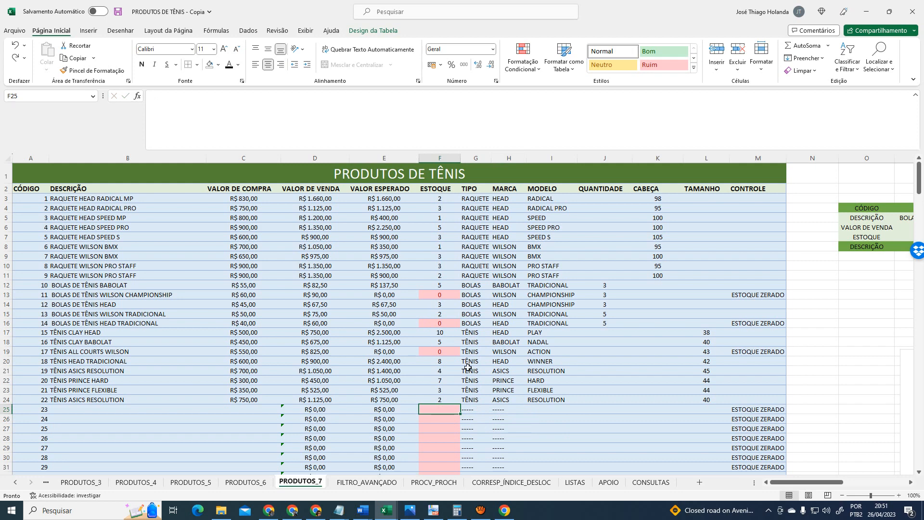
# Examine the CONTROLE formula in M25 together with the ESTOQUE cell F25 it tests
pyautogui.click(751, 408)
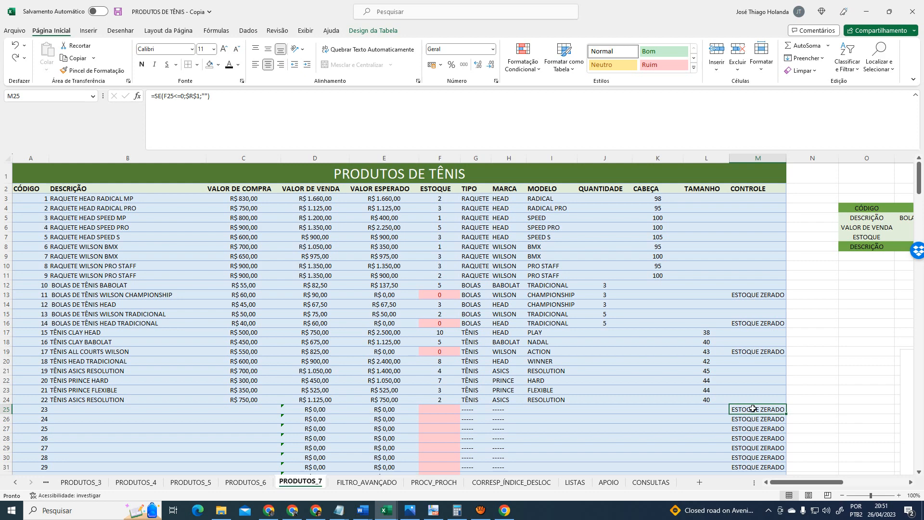
pyautogui.click(455, 410)
pyautogui.click(740, 407)
# Set the ESTOQUE value in F25 to 0
pyautogui.click(439, 407)
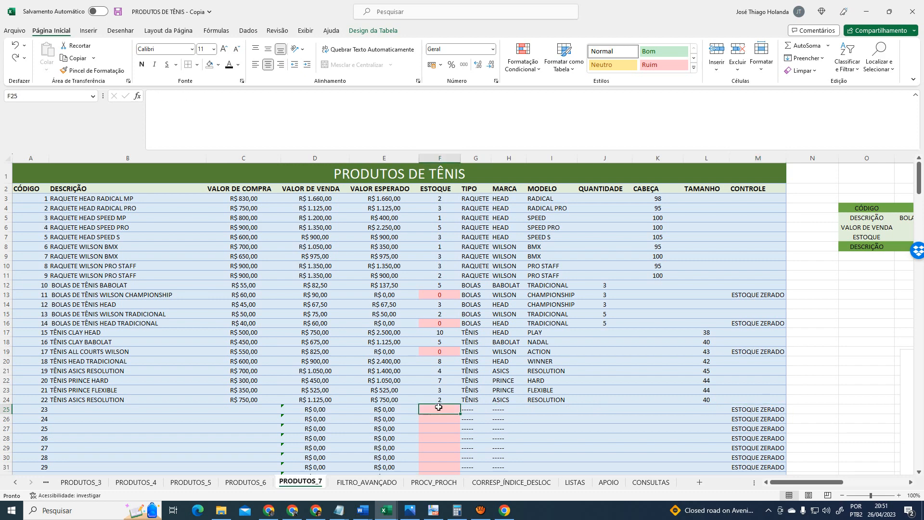
pyautogui.write('0')
pyautogui.click(552, 411)
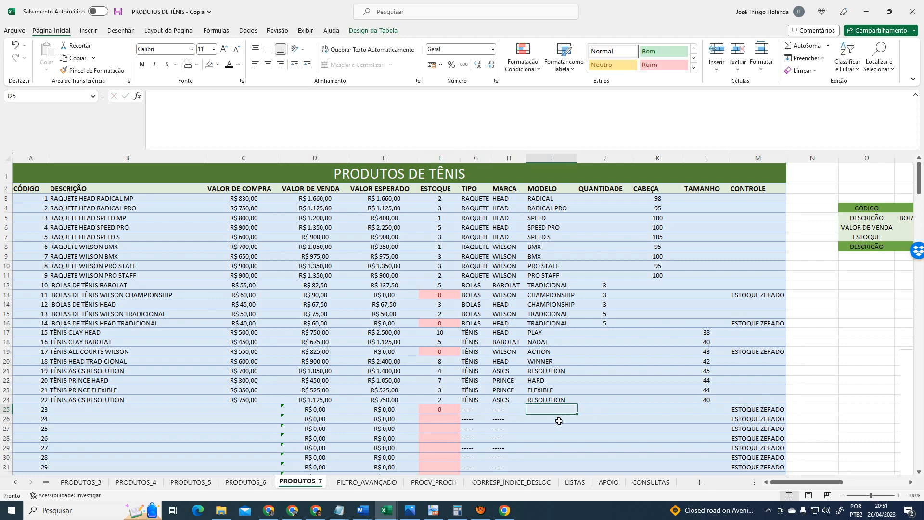
# Try 1 as the ESTOQUE value in F25 to test the CONTROLE formula, and undo the entry
pyautogui.click(445, 408)
pyautogui.write('1')
pyautogui.click(552, 419)
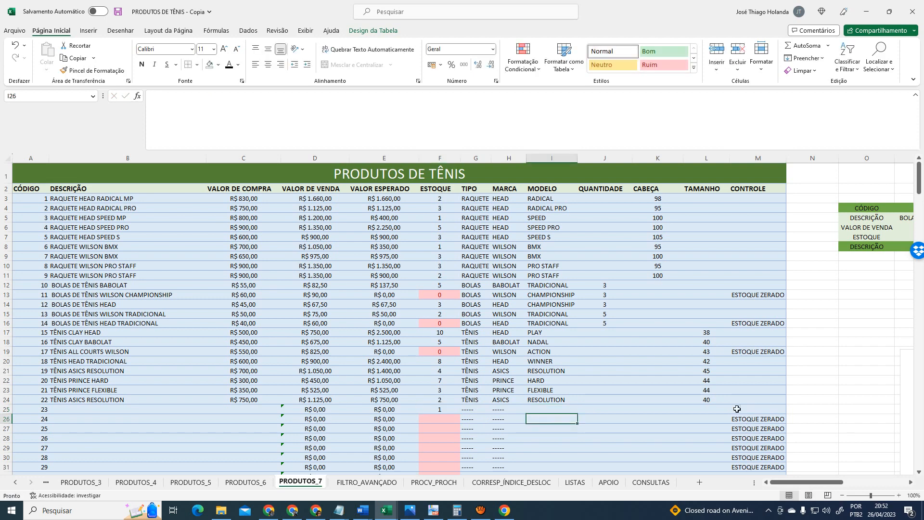
pyautogui.hotkey('ctrl', 'z')
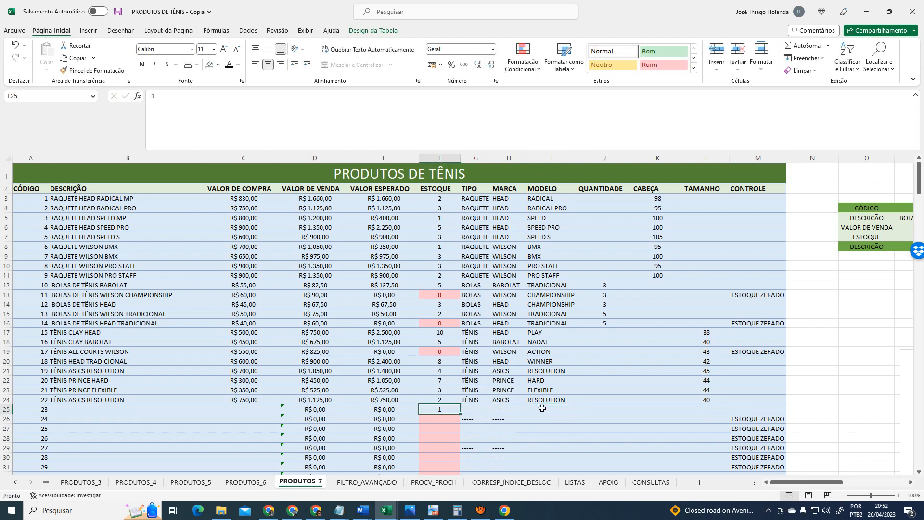
# Inspect the TIPO options for G25 and their source list in A2:A5 on the LISTAS sheet
pyautogui.click(487, 408)
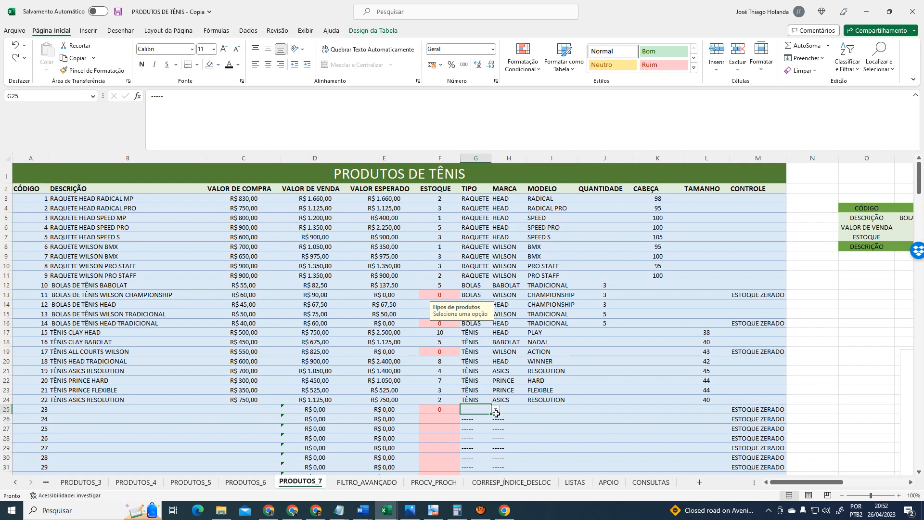
pyautogui.click(496, 410)
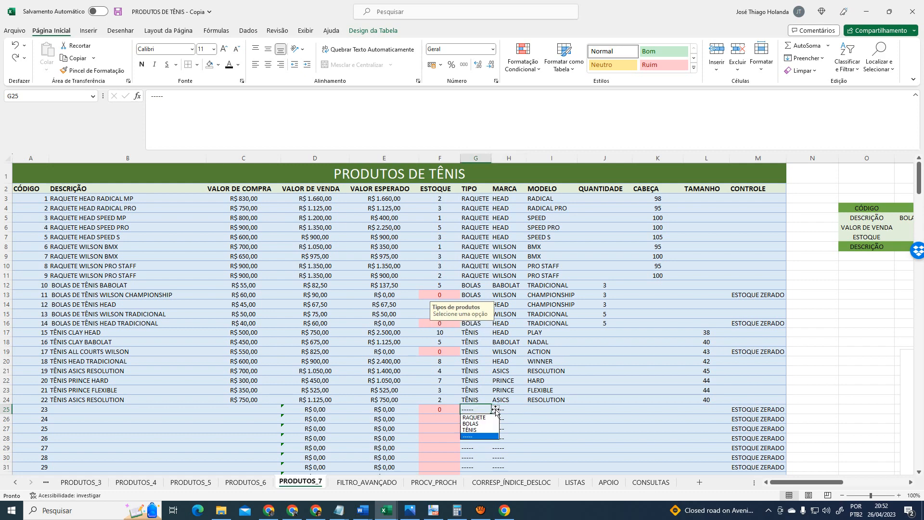
pyautogui.click(563, 404)
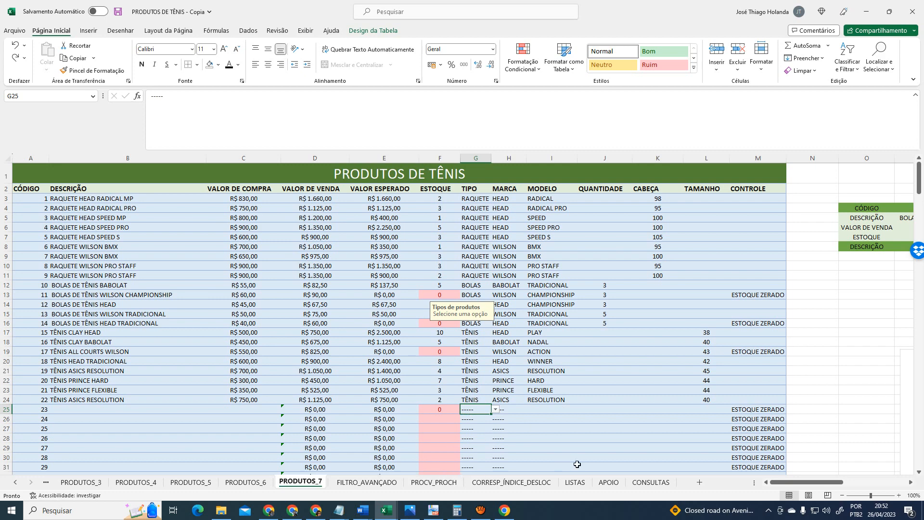
pyautogui.click(580, 483)
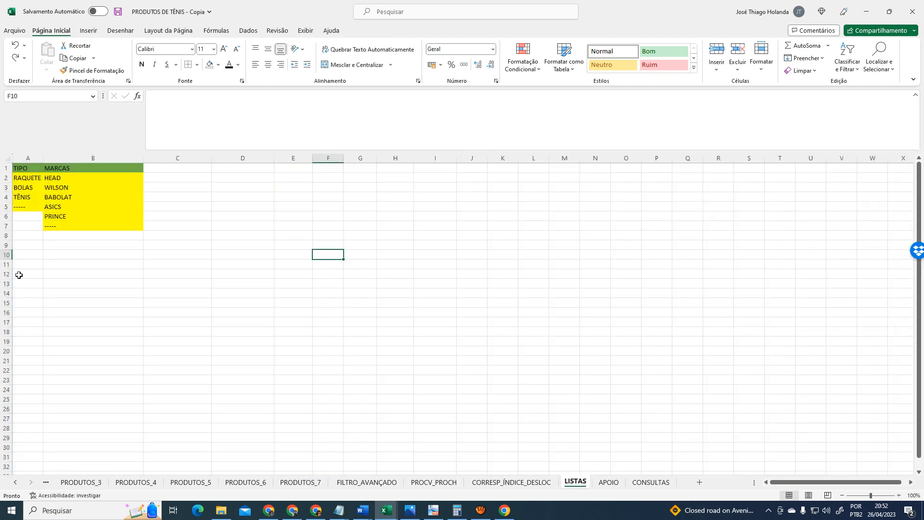
pyautogui.click(83, 258)
pyautogui.click(27, 177)
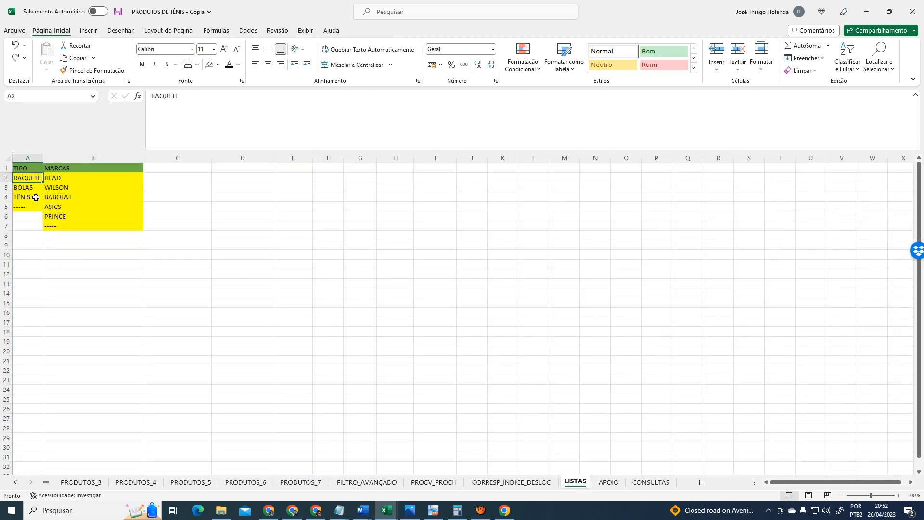
pyautogui.keyDown('shift'); pyautogui.click(21, 208); pyautogui.keyUp('shift')
pyautogui.click(28, 207)
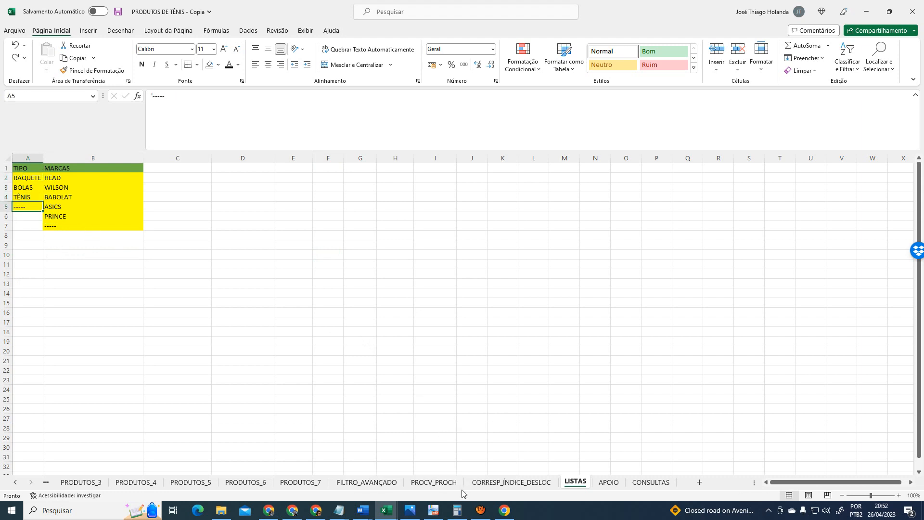
# Return to PRODUTOS_7 and check the available TIPO options in G25 and MARCA options in H25
pyautogui.click(435, 482)
pyautogui.click(367, 482)
pyautogui.click(321, 482)
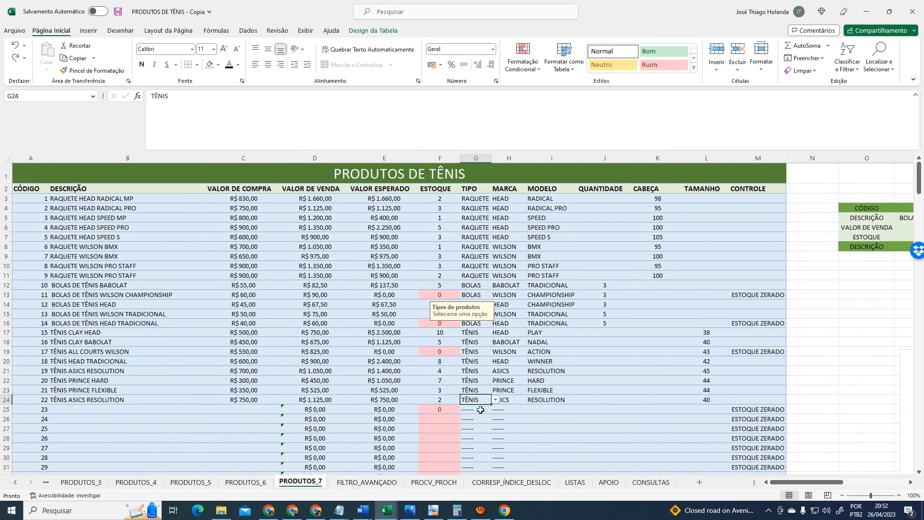
pyautogui.click(496, 410)
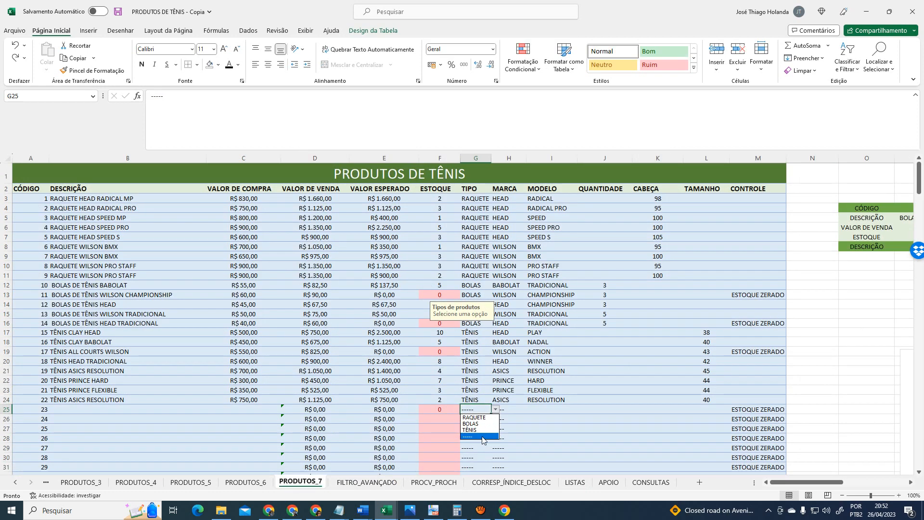
pyautogui.click(477, 415)
pyautogui.click(510, 410)
pyautogui.click(531, 409)
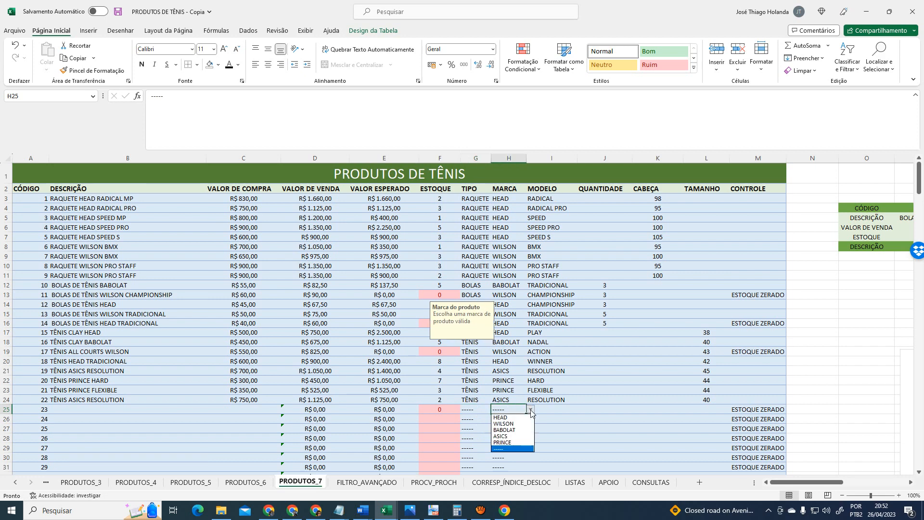
pyautogui.click(580, 409)
# Examine the VALOR ESPERADO formulas on PRODUTOS_7 from E24 up to E3
pyautogui.click(552, 397)
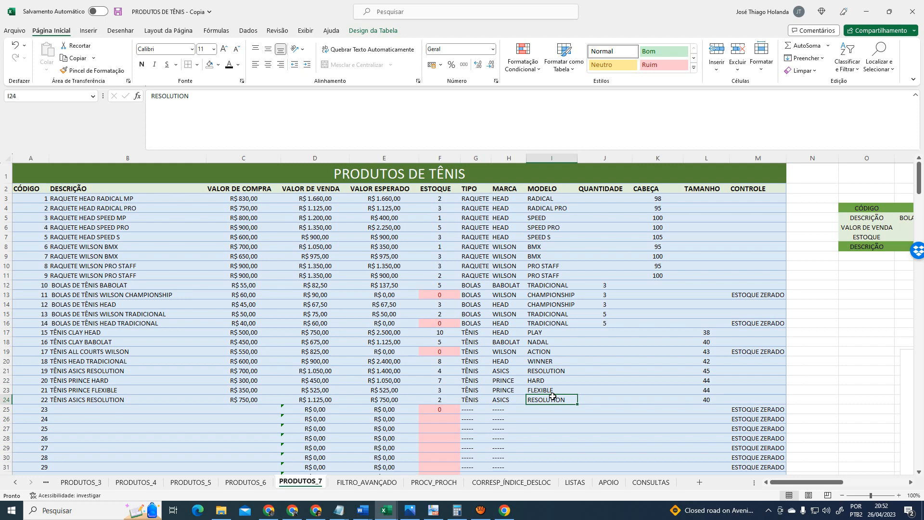
pyautogui.press('Left')
pyautogui.press('Left')
pyautogui.press('Left')
pyautogui.press('Left')
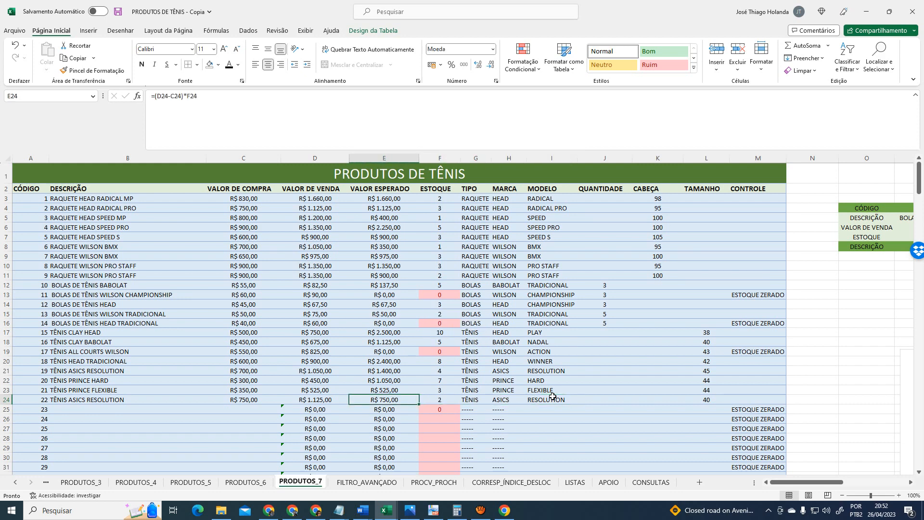
pyautogui.press('Up')
pyautogui.press('Up')
pyautogui.press('Up')
pyautogui.press('Up')
pyautogui.press('Up')
pyautogui.press('Up')
pyautogui.press('Up')
pyautogui.press('Up')
pyautogui.press('Up')
pyautogui.press('Up')
pyautogui.press('Up')
pyautogui.press('Up')
pyautogui.press('Up')
pyautogui.press('Up')
pyautogui.press('Up')
pyautogui.press('Up')
pyautogui.press('Up')
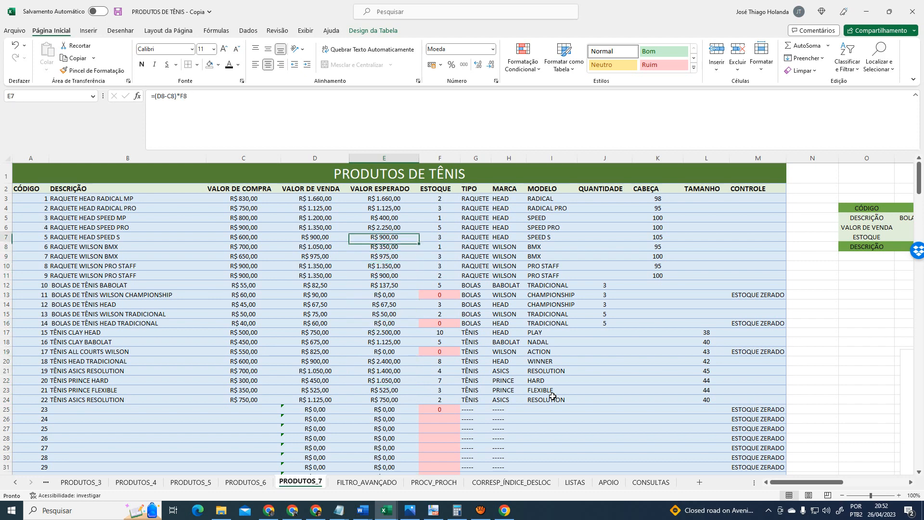
pyautogui.press('Up')
pyautogui.press('Up')
pyautogui.press('Up')
pyautogui.press('Up')
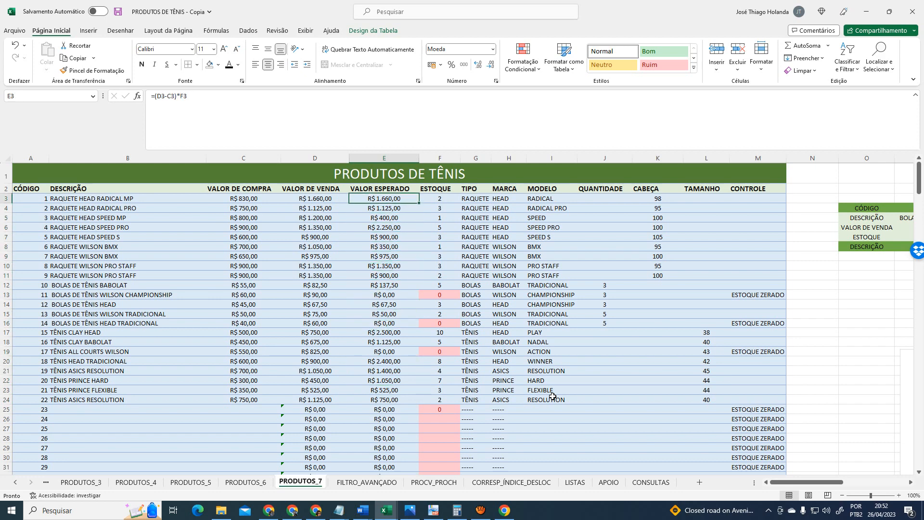
# Review the first product's entries in row 3, from DESCRIÇÃO through MODELO
pyautogui.press('Right')
pyautogui.press('Right')
pyautogui.press('Right')
pyautogui.press('Right')
pyautogui.press('Left')
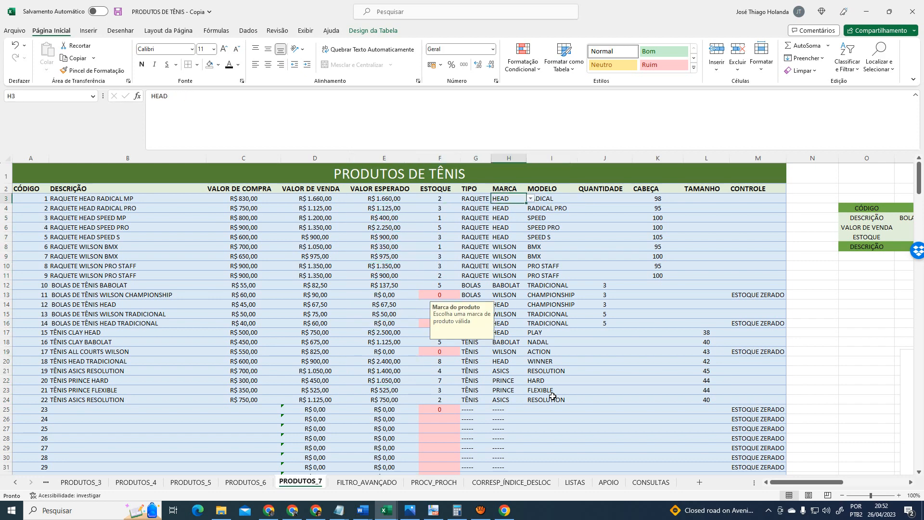
pyautogui.press('Left')
pyautogui.press('Left')
pyautogui.press('Left')
pyautogui.press('Left')
pyautogui.press('Left')
pyautogui.press('Left')
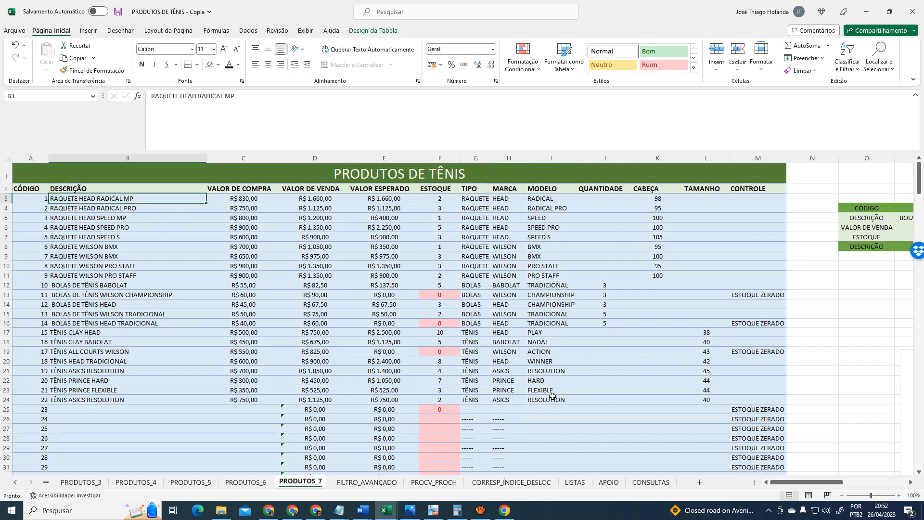
pyautogui.press('Right')
pyautogui.press('Right')
pyautogui.press('Right')
pyautogui.press('Right')
pyautogui.press('Right')
pyautogui.press('Right')
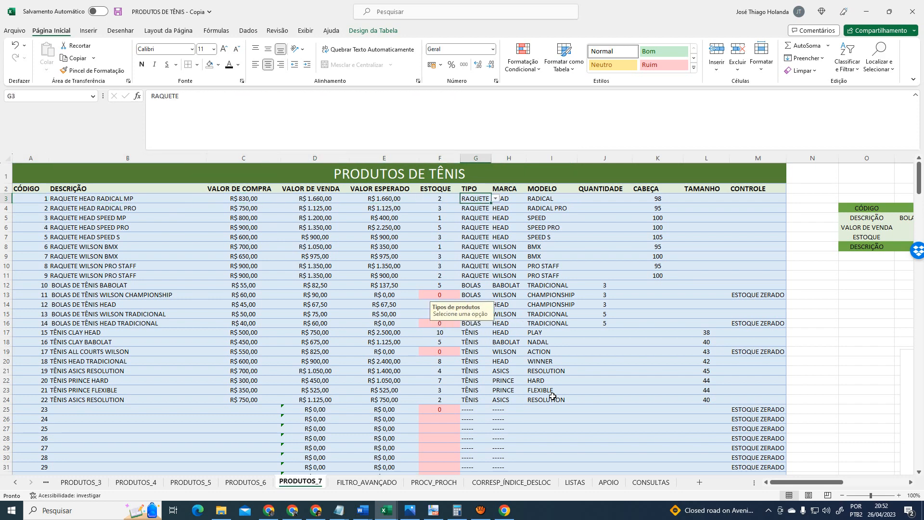
pyautogui.press('Right')
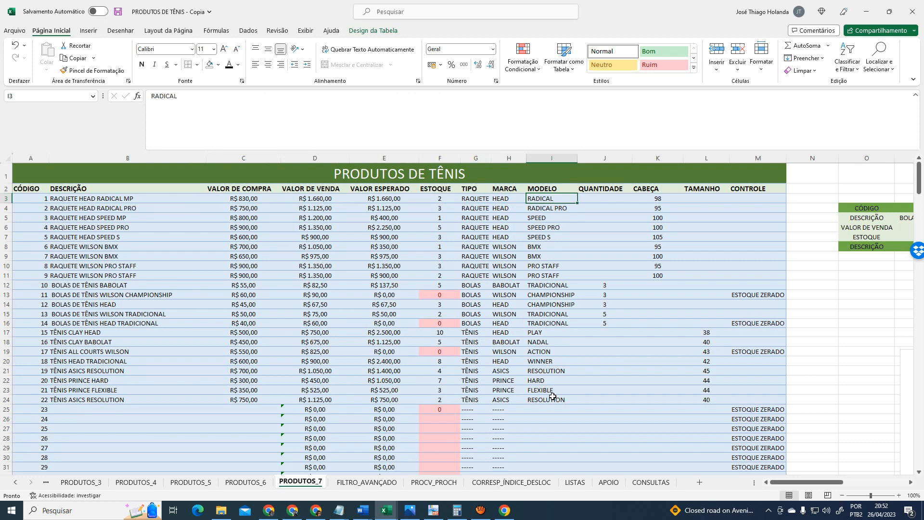
# Review the first product's formulas and values in row 3, from VALOR DE VENDA through CABEÇA
pyautogui.press('Left')
pyautogui.press('Left')
pyautogui.press('Left')
pyautogui.press('Left')
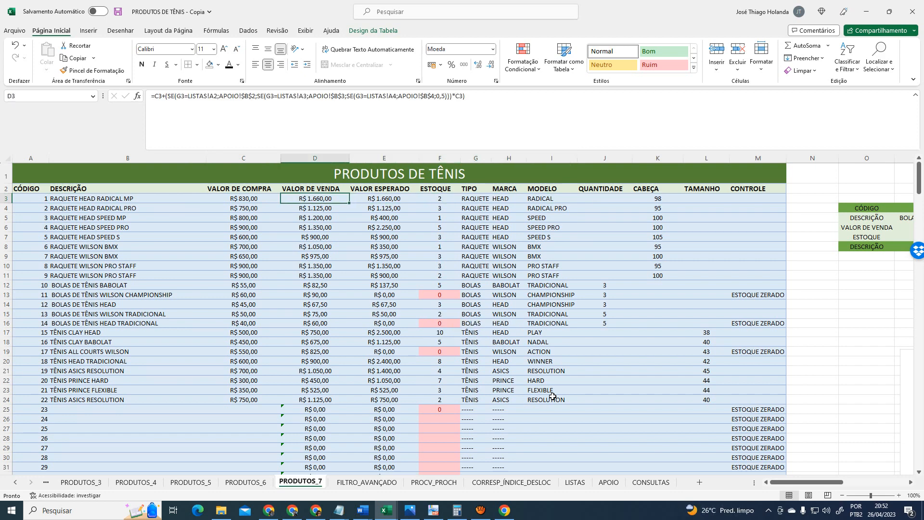
pyautogui.press('Right')
pyautogui.press('Left')
pyautogui.press('Right')
pyautogui.press('Right')
pyautogui.press('Right')
pyautogui.press('Right')
pyautogui.press('Right')
pyautogui.press('Right')
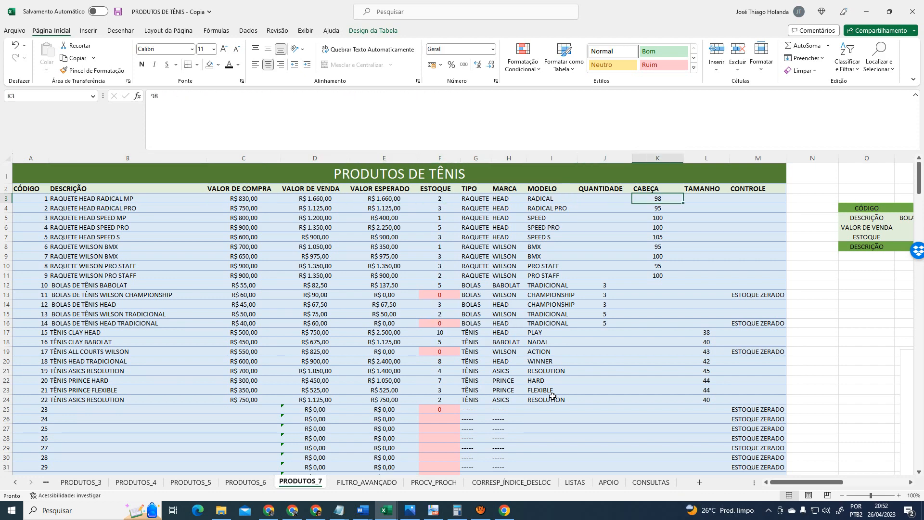
pyautogui.press('Left')
pyautogui.press('Left')
pyautogui.press('Left')
pyautogui.press('Left')
pyautogui.press('Left')
pyautogui.press('Left')
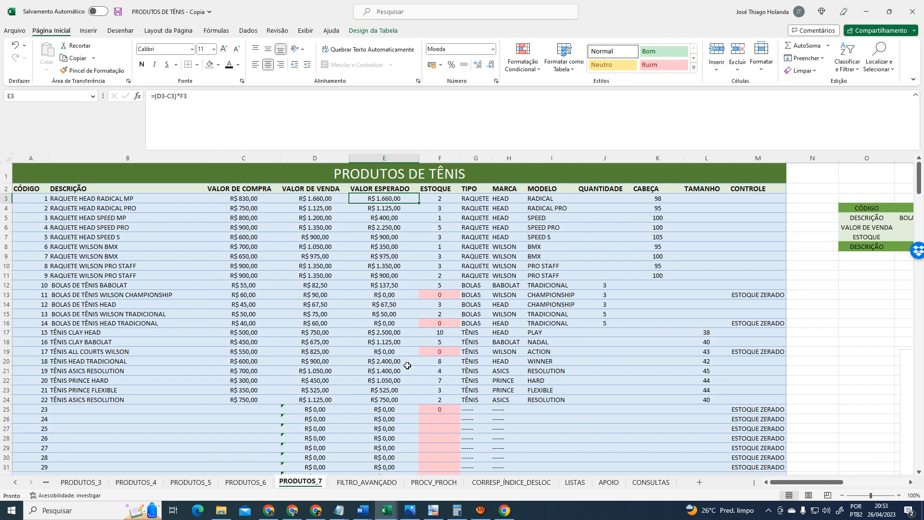
# Start removing duplicates from the product table, excluding CÓDIGO, VALOR DE COMPRA, VALOR DE VENDA, VALOR ESPERADO, ESTOQUE and TIPO from the comparison
pyautogui.click(38, 198)
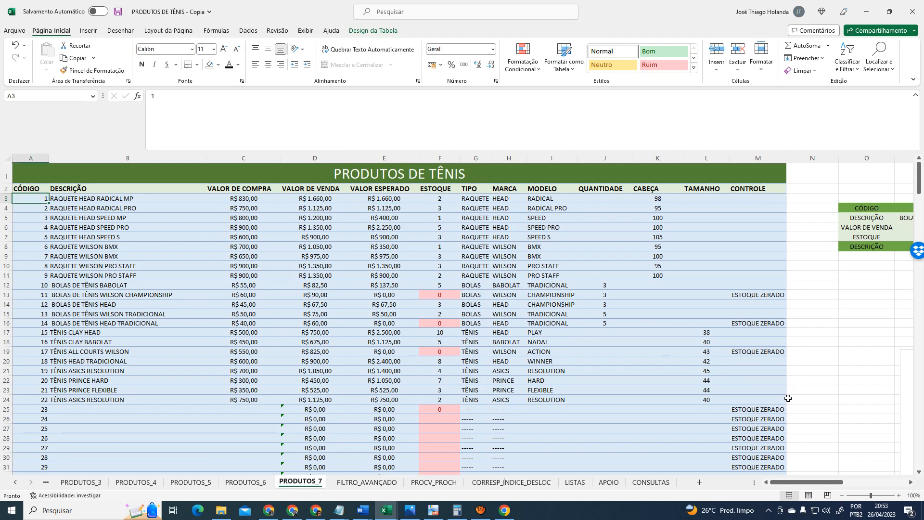
pyautogui.keyDown('shift'); pyautogui.click(773, 401); pyautogui.keyUp('shift')
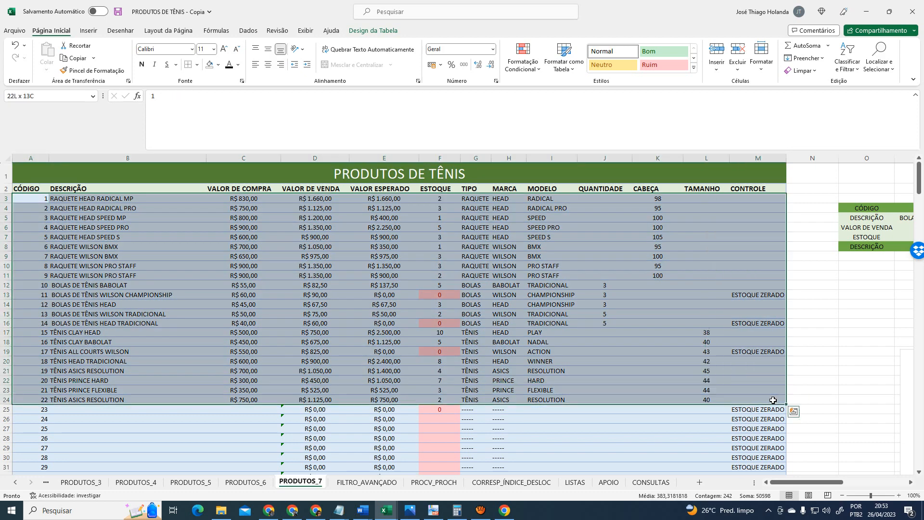
pyautogui.click(249, 30)
pyautogui.click(595, 59)
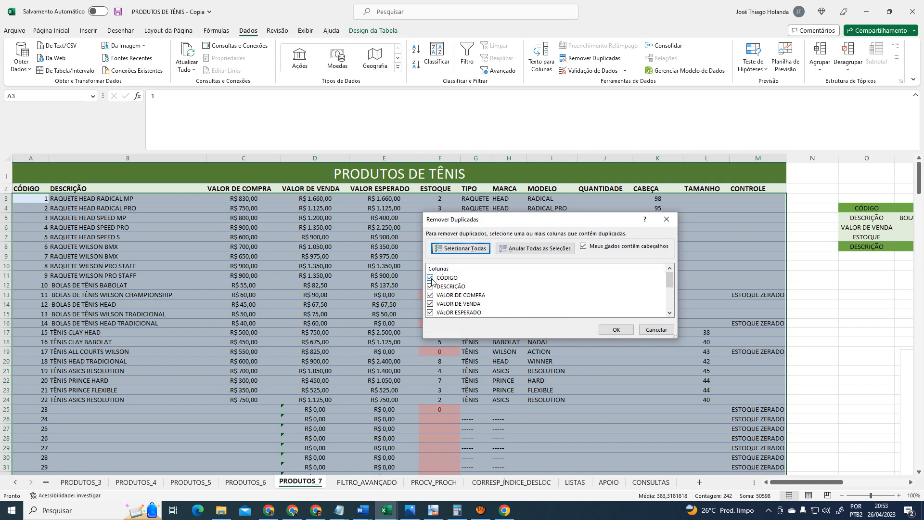
pyautogui.click(430, 278)
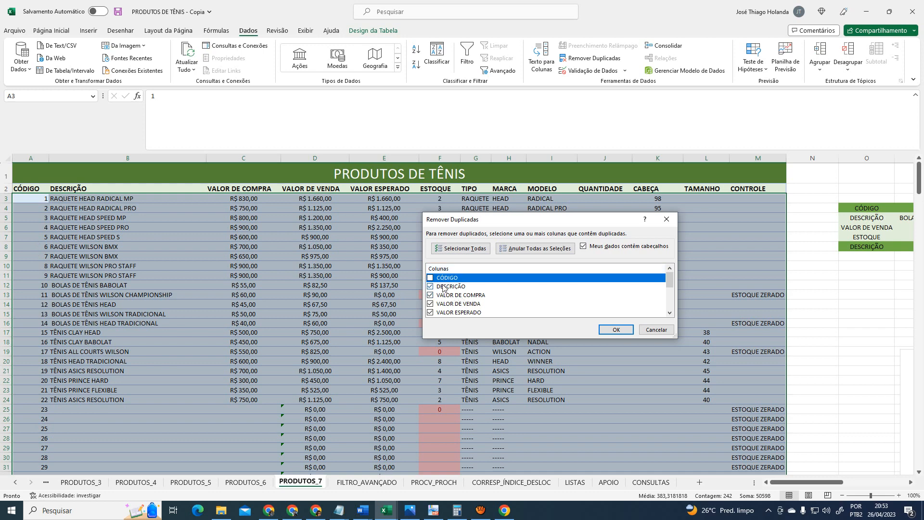
pyautogui.click(431, 296)
pyautogui.click(431, 303)
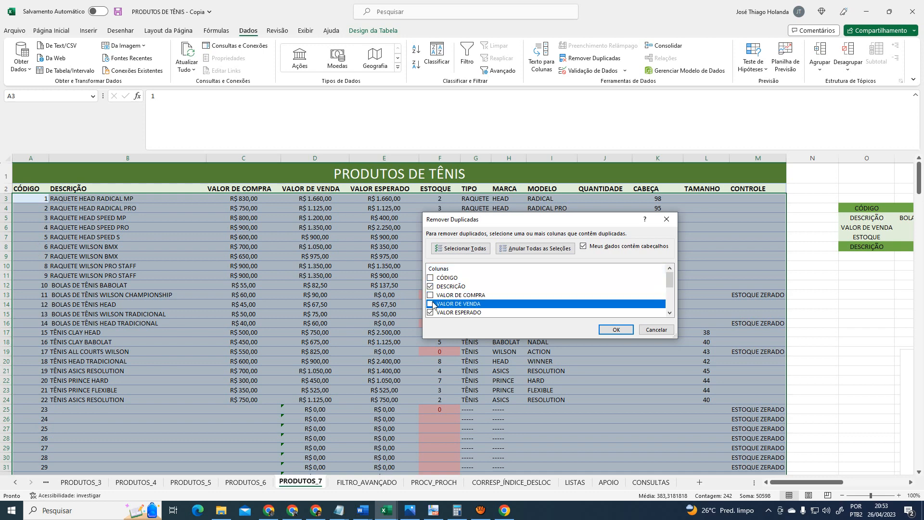
pyautogui.click(437, 313)
pyautogui.scroll(-1, 481, 294)
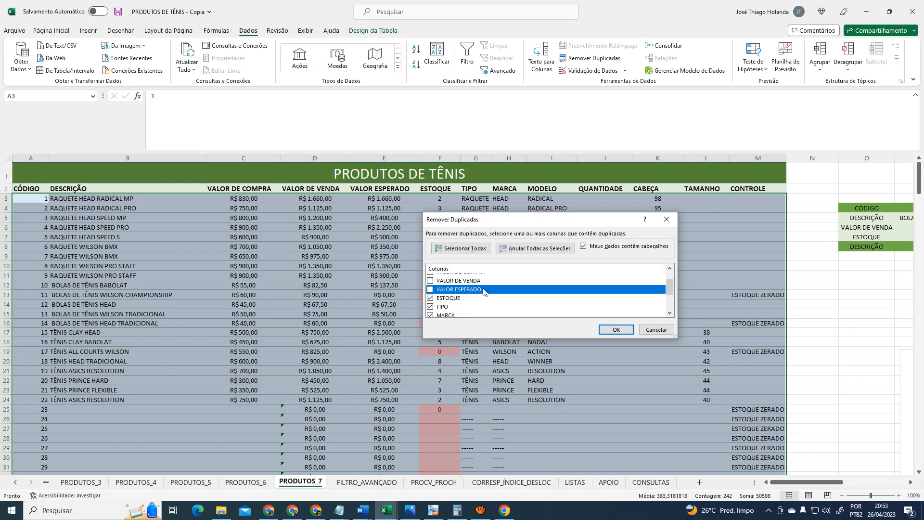
pyautogui.click(432, 299)
pyautogui.click(432, 307)
pyautogui.scroll(-2, 461, 301)
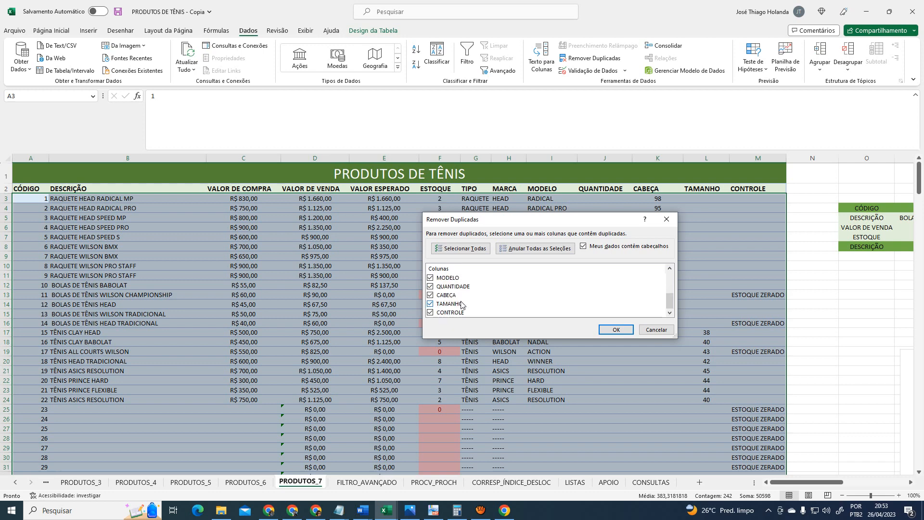
# Exclude MODELO, QUANTIDADE, TAMANHO, CONTROLE and MARCA from the duplicate comparison, keeping CABEÇA included
pyautogui.click(431, 279)
pyautogui.click(431, 287)
pyautogui.click(432, 295)
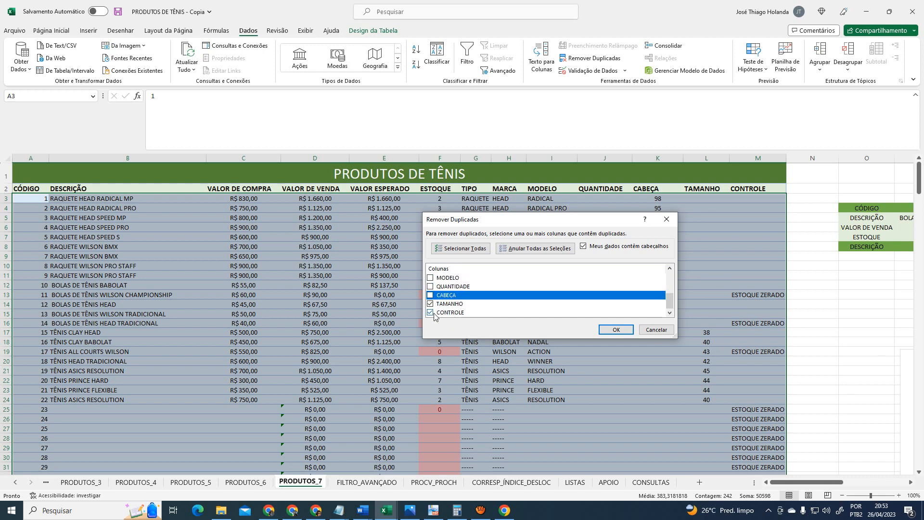
pyautogui.click(433, 314)
pyautogui.click(431, 313)
pyautogui.click(431, 304)
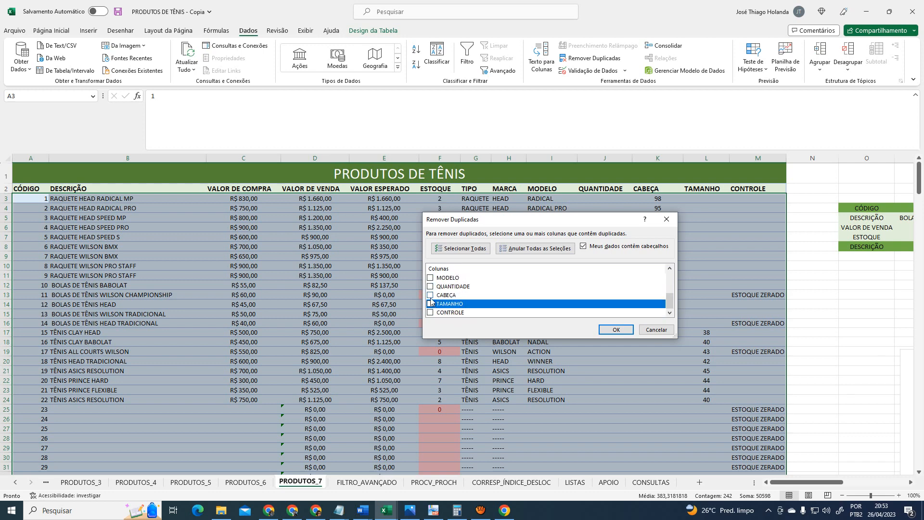
pyautogui.click(431, 295)
pyautogui.scroll(3, 545, 293)
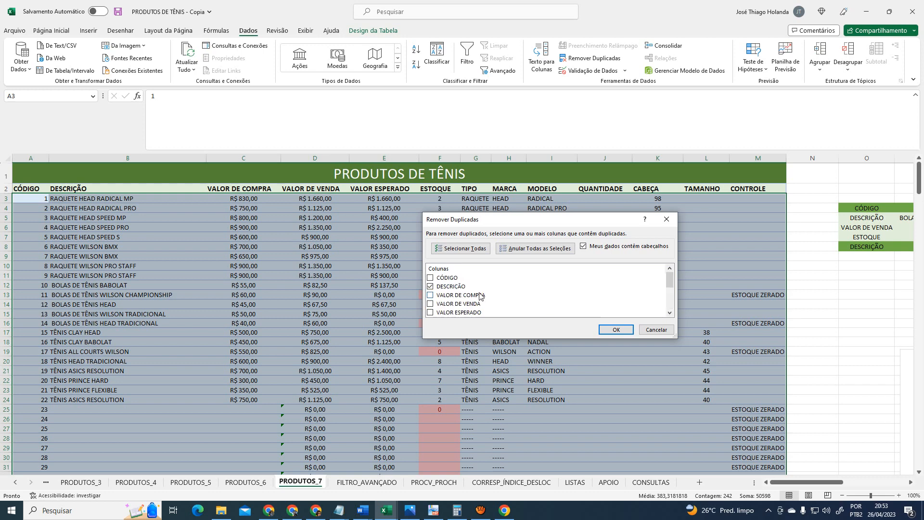
pyautogui.scroll(-2, 447, 295)
pyautogui.scroll(-1, 462, 300)
pyautogui.scroll(2, 462, 301)
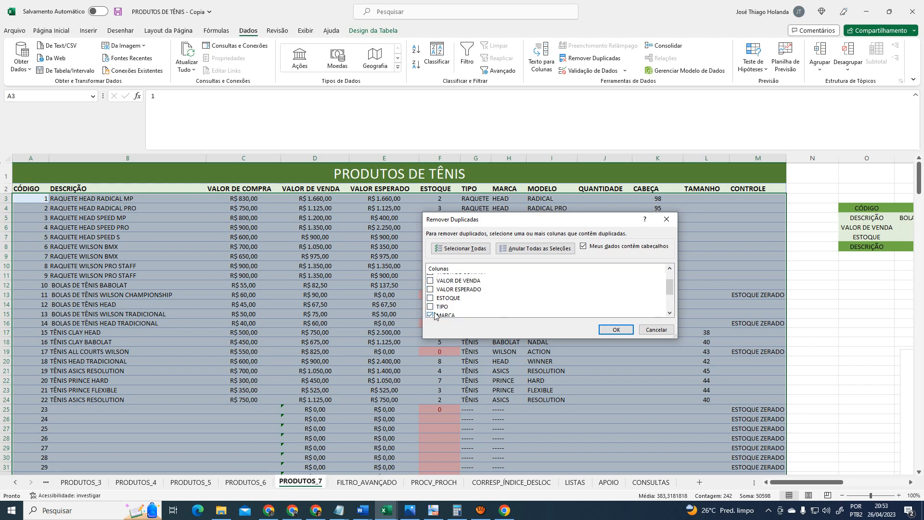
pyautogui.scroll(-1, 430, 314)
pyautogui.click(435, 293)
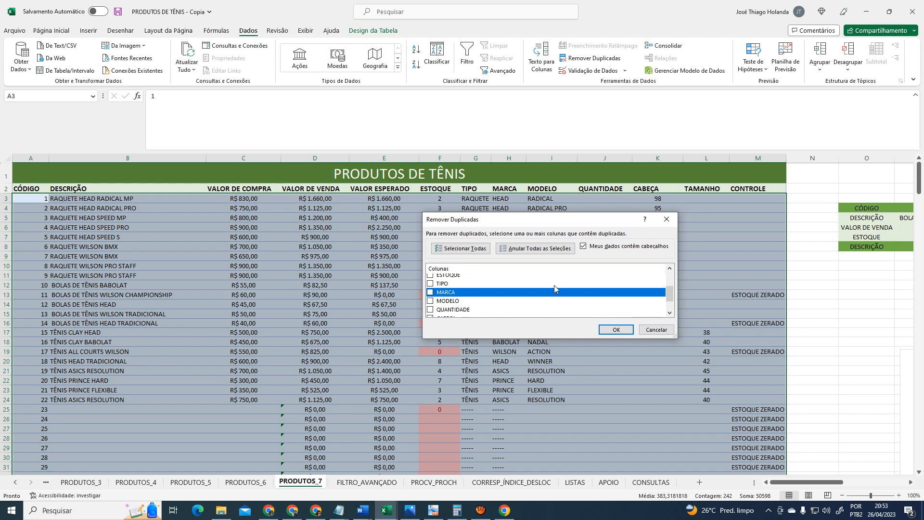
# Check the column choices, remove the duplicates based on DESCRIÇÃO and CABEÇA, and undo the removal
pyautogui.scroll(-1, 553, 285)
pyautogui.scroll(3, 556, 289)
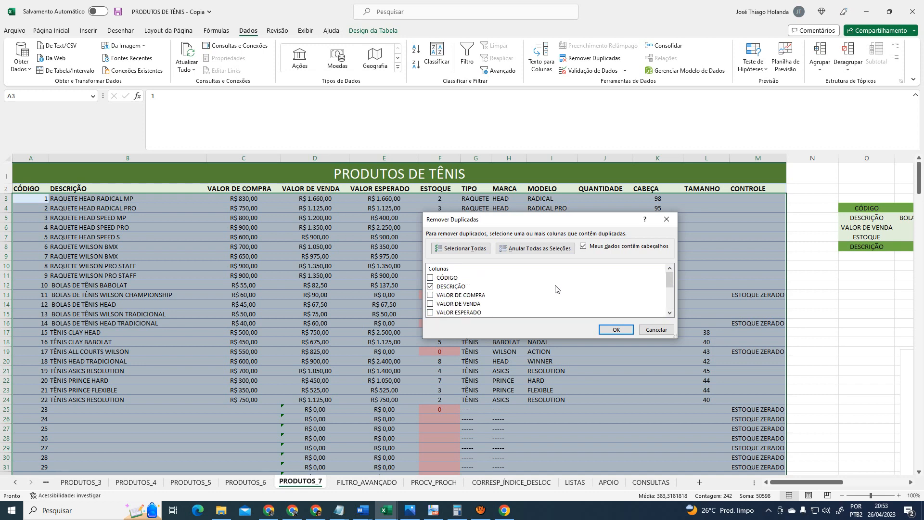
pyautogui.scroll(-3, 489, 309)
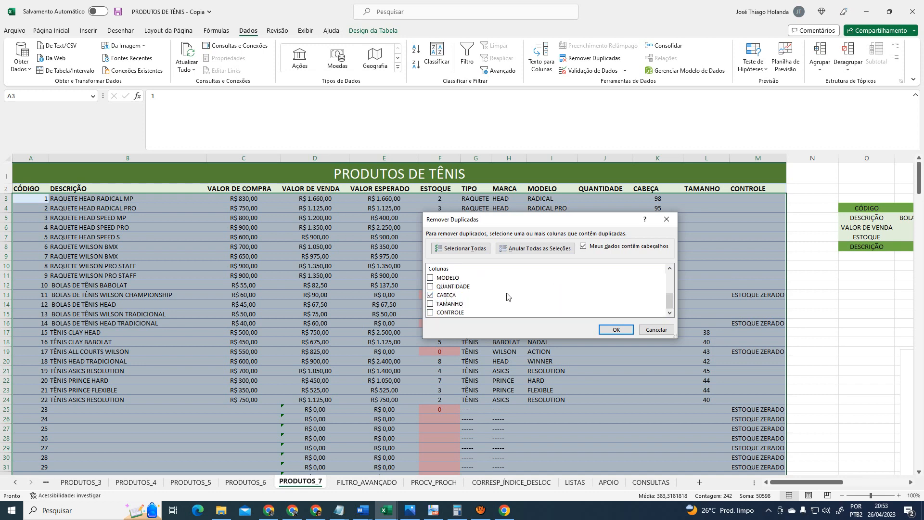
pyautogui.scroll(4, 514, 299)
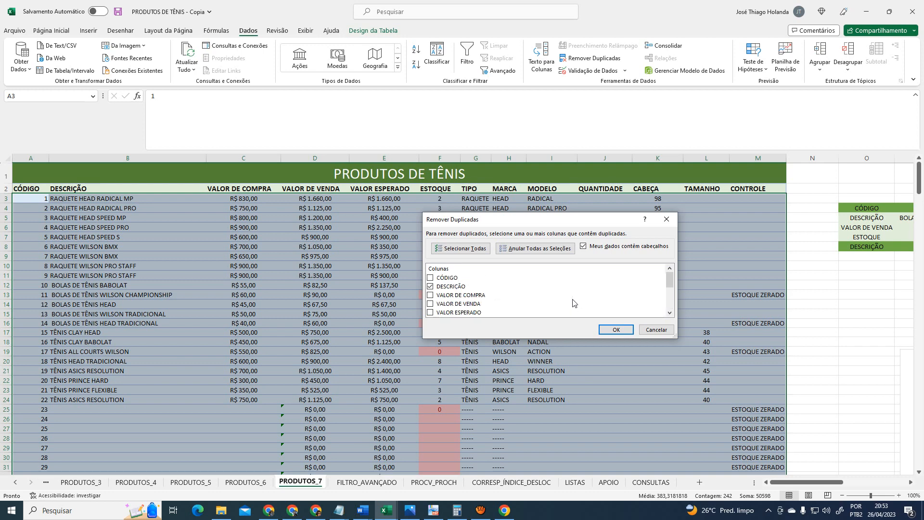
pyautogui.click(618, 329)
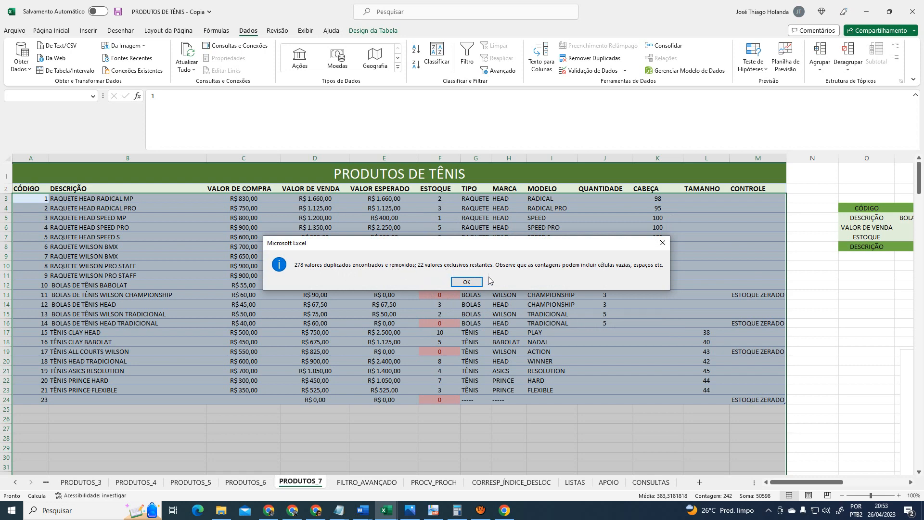
pyautogui.click(467, 281)
pyautogui.click(455, 418)
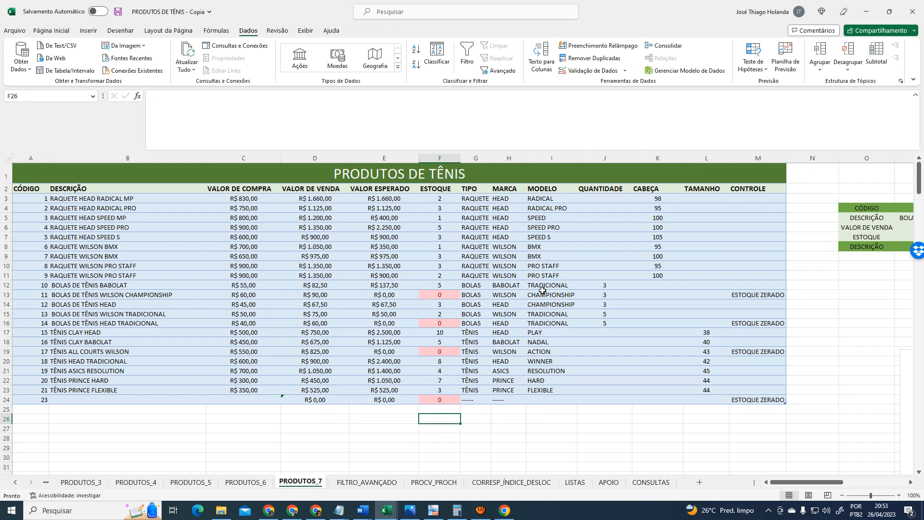
pyautogui.hotkey('ctrl', 'z')
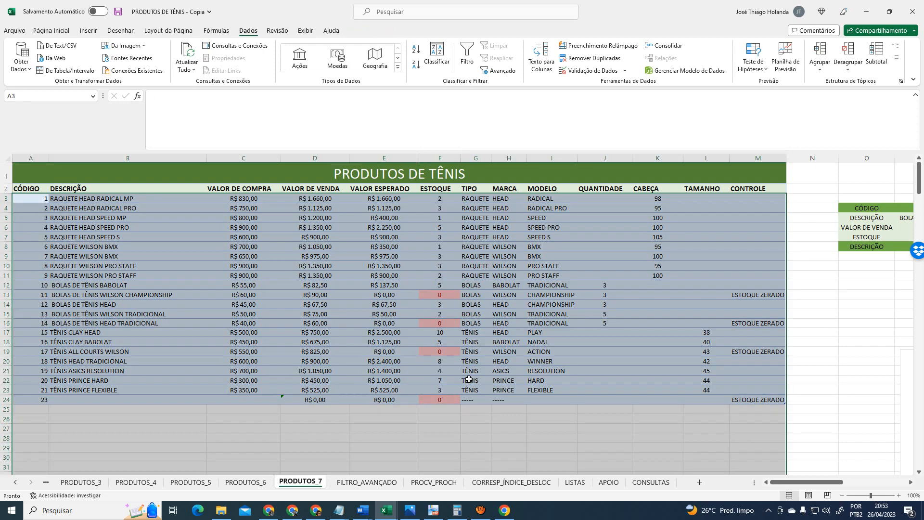
pyautogui.click(547, 419)
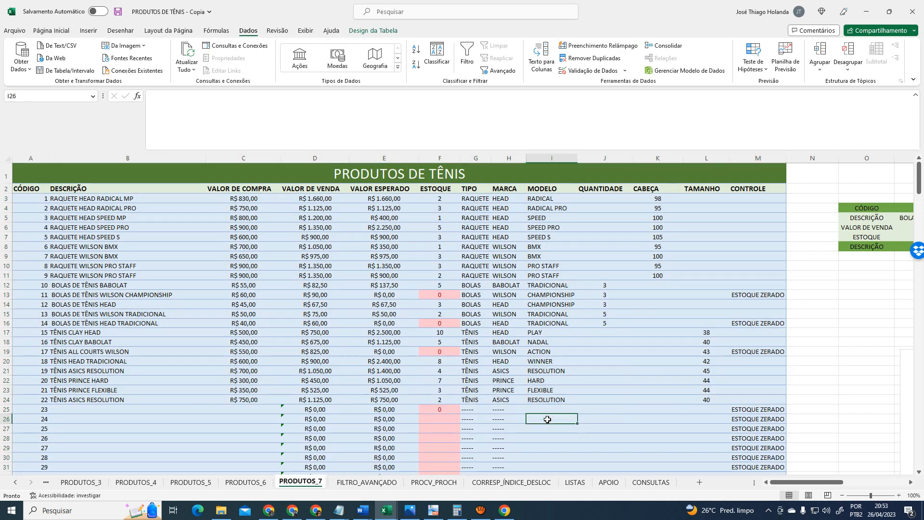
# Clear the ESTOQUE value in F25 of the empty product row 23
pyautogui.click(444, 409)
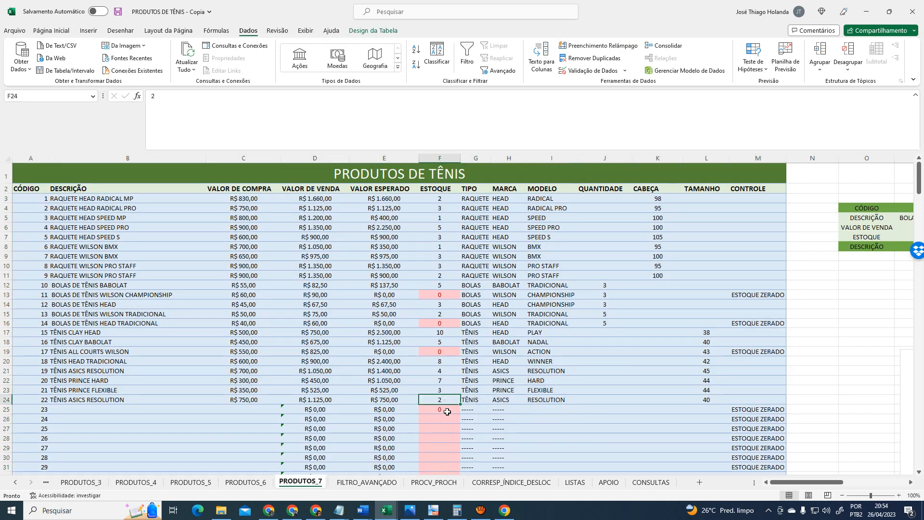
pyautogui.click(520, 418)
pyautogui.click(562, 422)
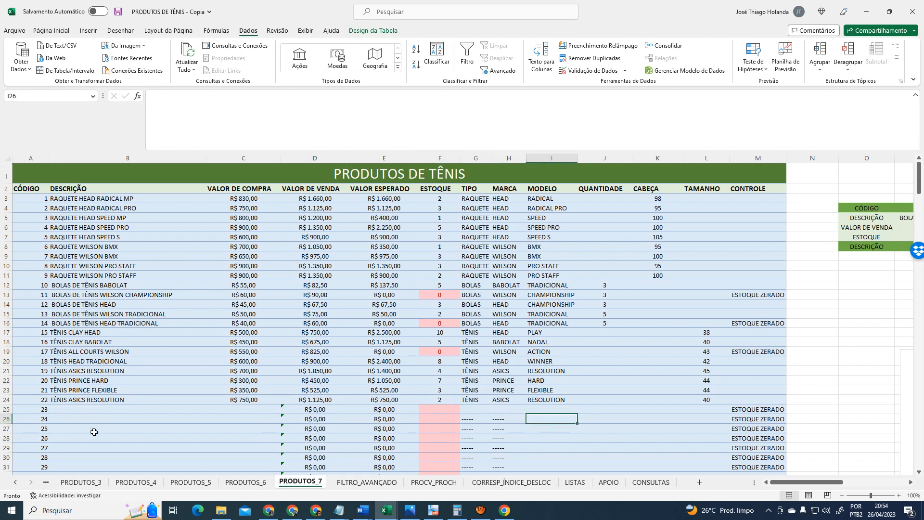
pyautogui.click(126, 409)
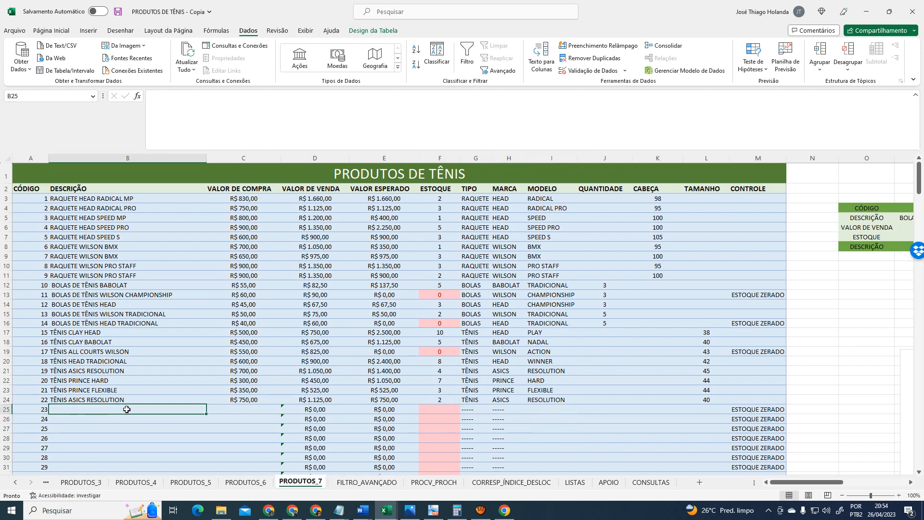
pyautogui.click(676, 413)
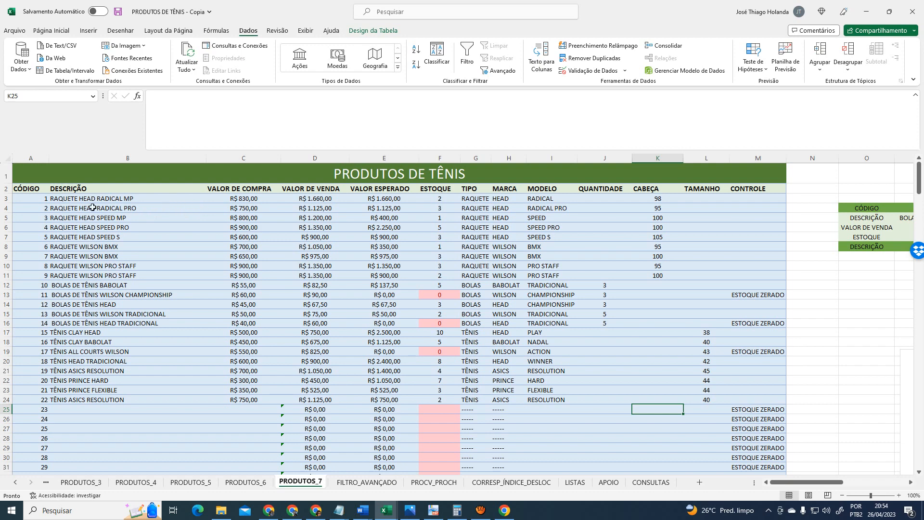
# Run Remove Duplicates on the product table with headers, comparing only the CÓDIGO column
pyautogui.click(600, 60)
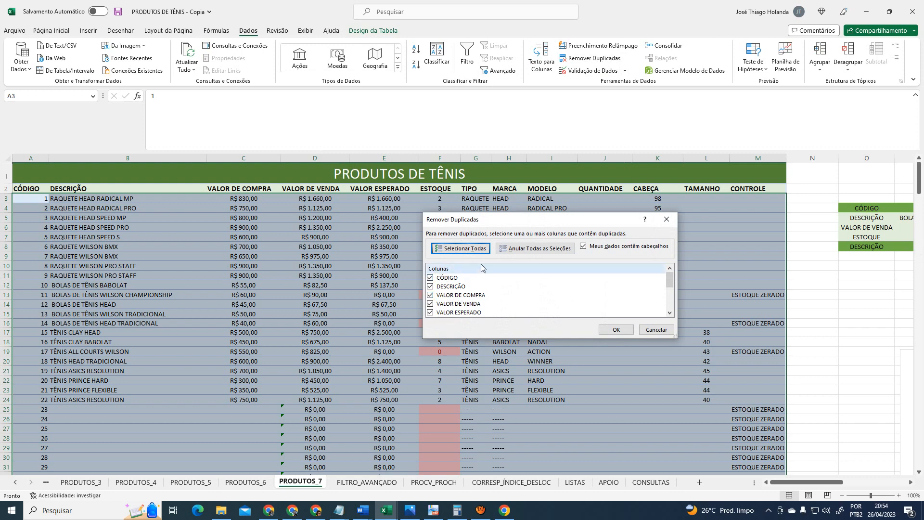
pyautogui.click(525, 249)
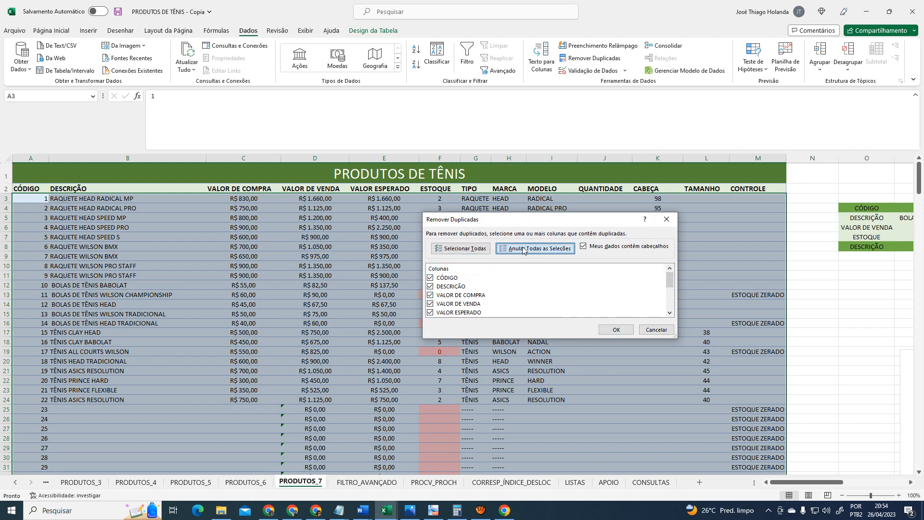
pyautogui.click(600, 249)
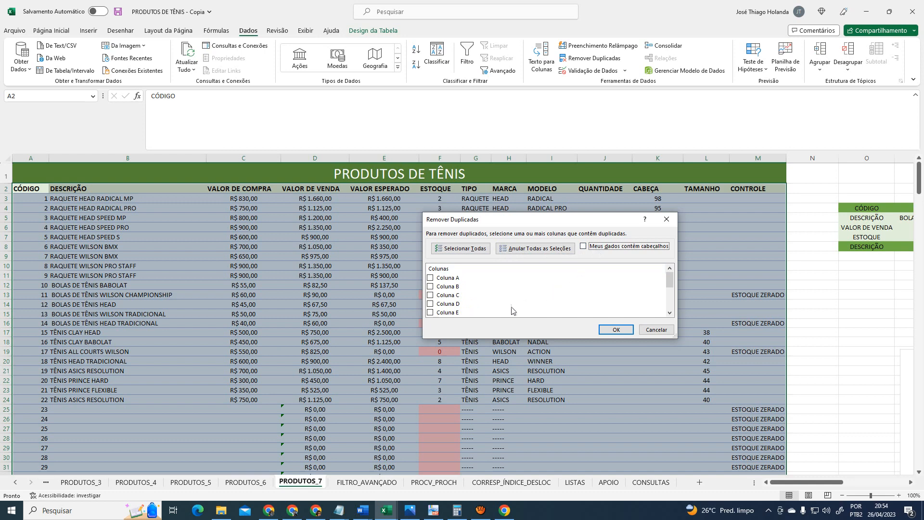
pyautogui.click(602, 248)
pyautogui.scroll(-3, 537, 289)
pyautogui.scroll(3, 537, 289)
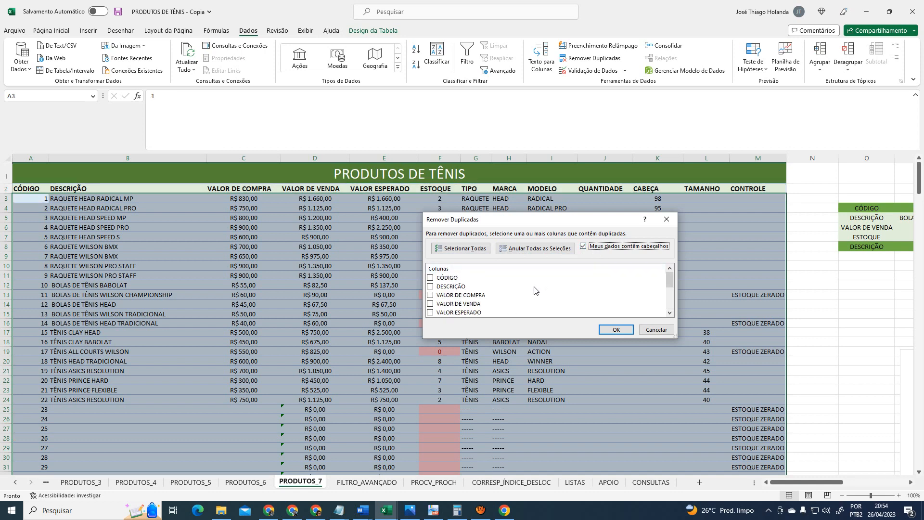
pyautogui.click(431, 278)
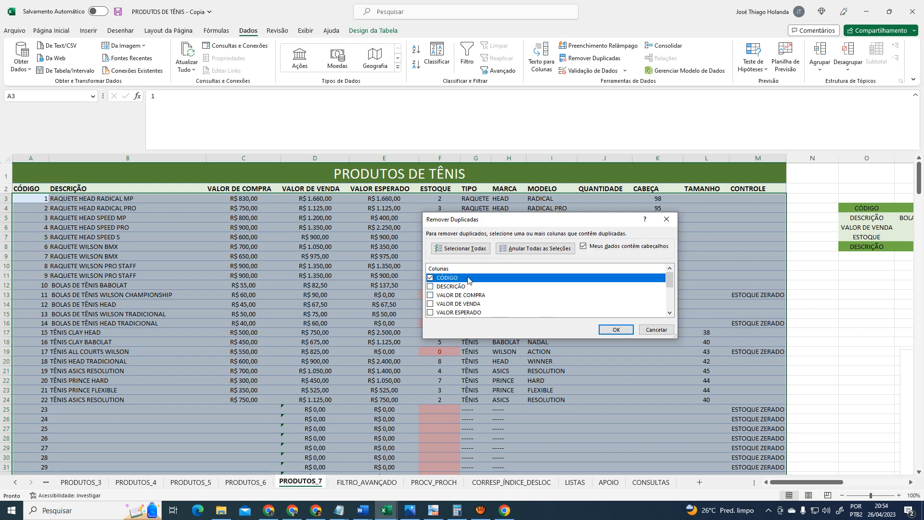
pyautogui.click(614, 331)
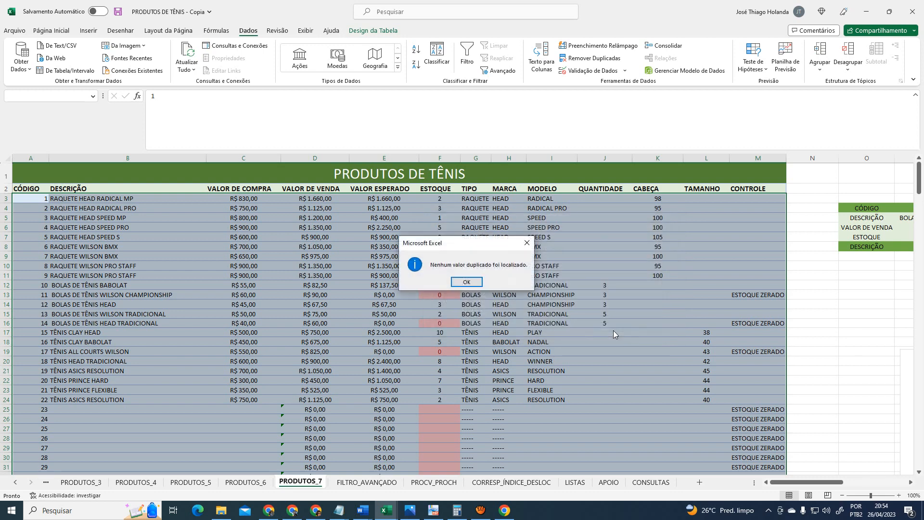
pyautogui.click(466, 282)
pyautogui.click(658, 409)
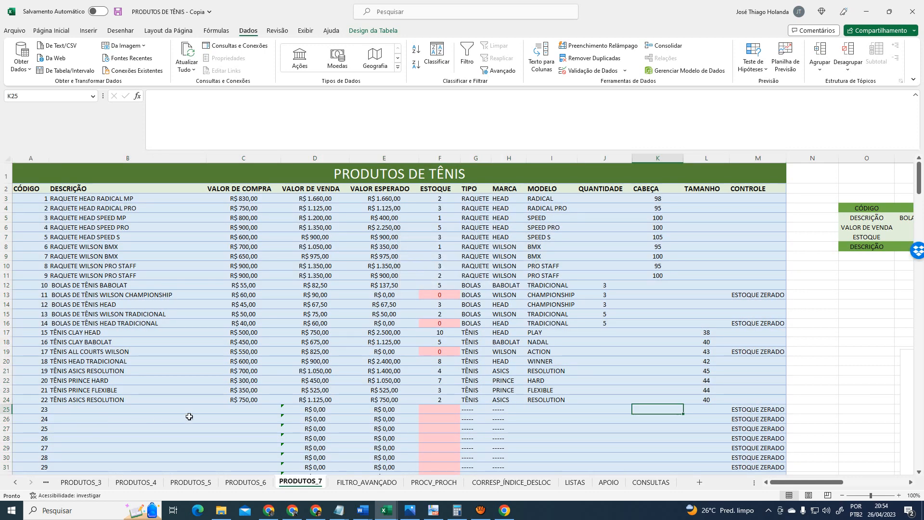
# View the query forms on the CONSULTAS sheet and switch to the PROCV_PROCH sheet
pyautogui.click(650, 482)
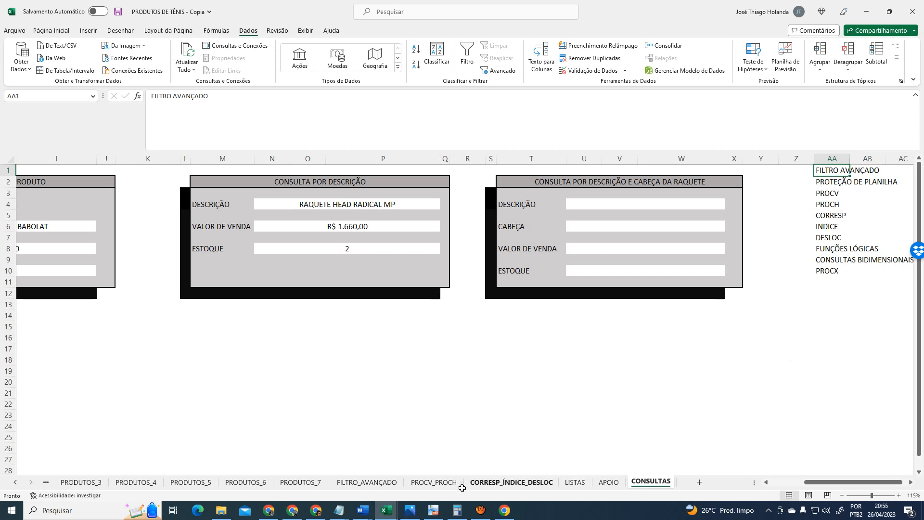
pyautogui.click(433, 483)
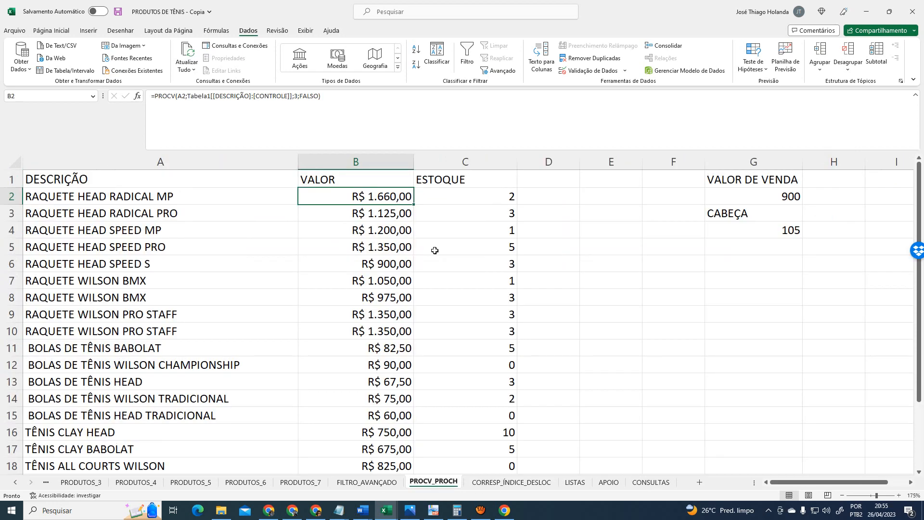
# Examine the lookup value argument in the PROCV formula of cell B2
pyautogui.keyDown('ctrl'); pyautogui.scroll(3, 430, 247); pyautogui.keyUp('ctrl')
pyautogui.keyDown('ctrl'); pyautogui.scroll(-2, 444, 251); pyautogui.keyUp('ctrl')
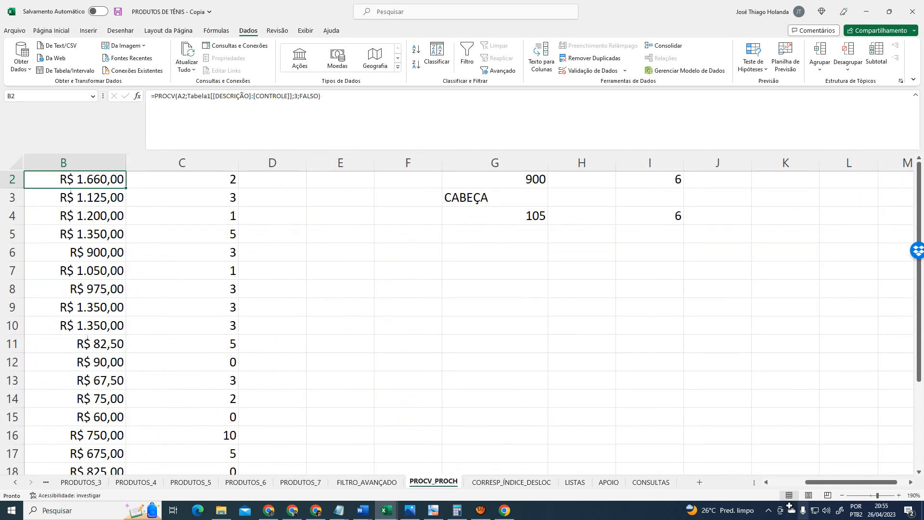
pyautogui.hscroll(-5, 296, 193)
pyautogui.scroll(1, 295, 193)
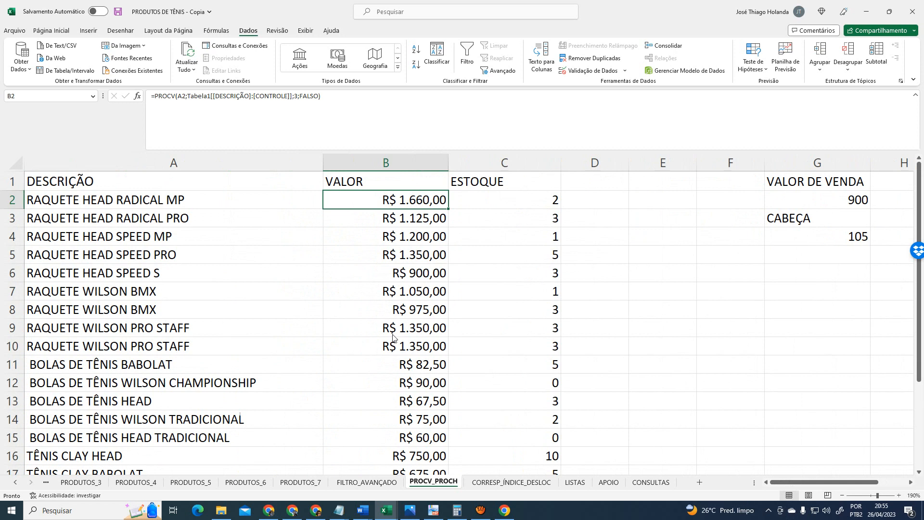
pyautogui.click(183, 97)
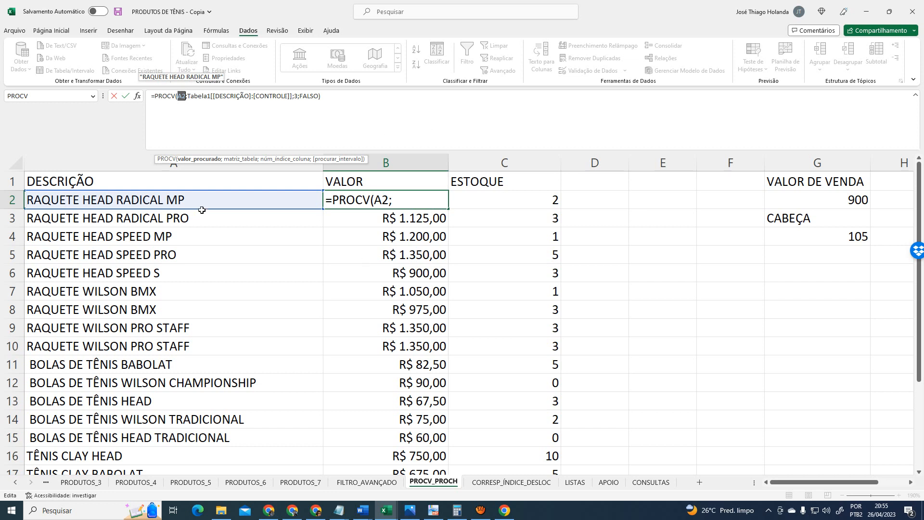
# Examine the Tabela1[[DESCRIÇÃO]:[CONTROLE]] table argument in B2's PROCV formula and exit editing with the formula intact
pyautogui.click(189, 97)
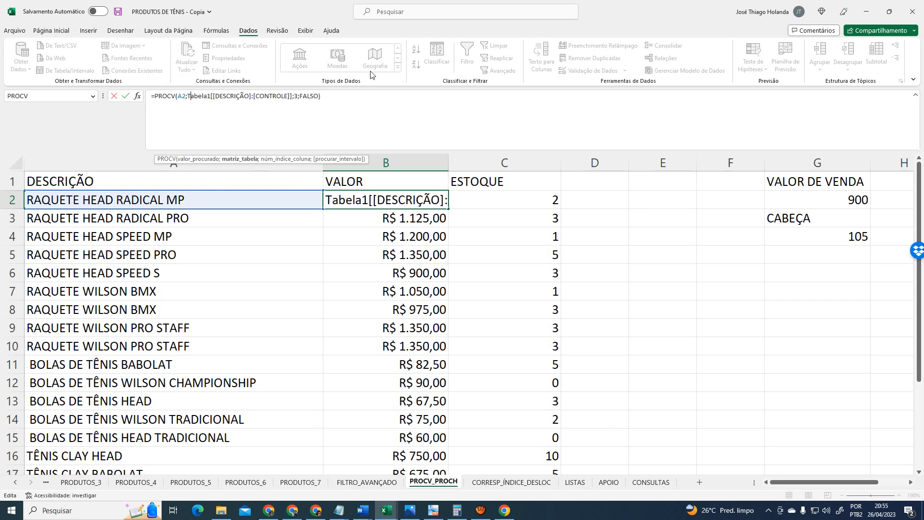
pyautogui.hotkey('shift', 'Right')
pyautogui.hotkey('shift', 'Right')
pyautogui.hotkey('shift', 'Right')
pyautogui.hotkey('shift', 'Right')
pyautogui.hotkey('shift', 'Right')
pyautogui.hotkey('shift', 'Right')
pyautogui.hotkey('shift', 'Right')
pyautogui.hotkey('shift', 'Right')
pyautogui.hotkey('shift', 'Right')
pyautogui.hotkey('shift', 'Right')
pyautogui.hotkey('shift', 'Right')
pyautogui.hotkey('shift', 'Right')
pyautogui.hotkey('shift', 'Right')
pyautogui.hotkey('shift', 'Right')
pyautogui.hotkey('shift', 'Right')
pyautogui.hotkey('shift', 'Right')
pyautogui.hotkey('shift', 'Right')
pyautogui.hotkey('shift', 'Right')
pyautogui.hotkey('shift', 'Right')
pyautogui.hotkey('shift', 'Right')
pyautogui.hotkey('shift', 'Right')
pyautogui.hotkey('shift', 'Right')
pyautogui.hotkey('shift', 'Right')
pyautogui.hotkey('shift', 'Right')
pyautogui.hotkey('shift', 'Right')
pyautogui.hotkey('shift', 'Right')
pyautogui.hotkey('shift', 'Right')
pyautogui.hotkey('shift', 'Right')
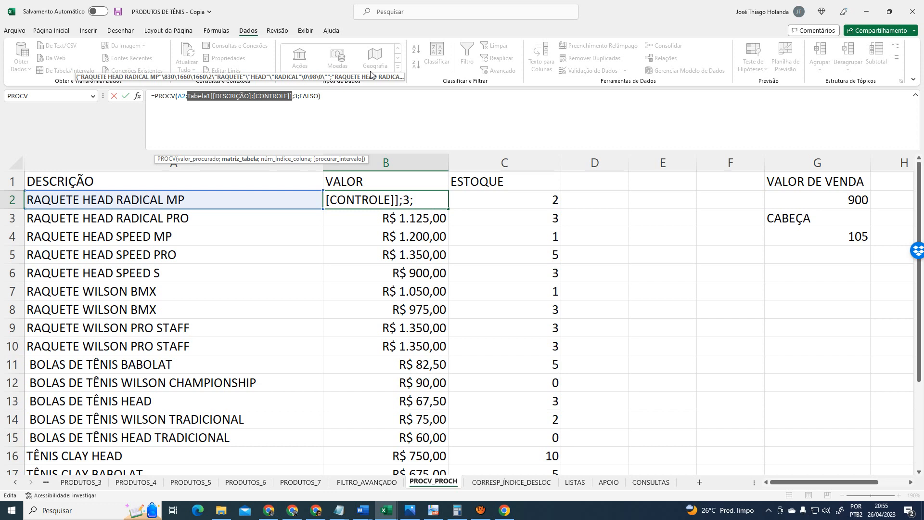
pyautogui.click(384, 101)
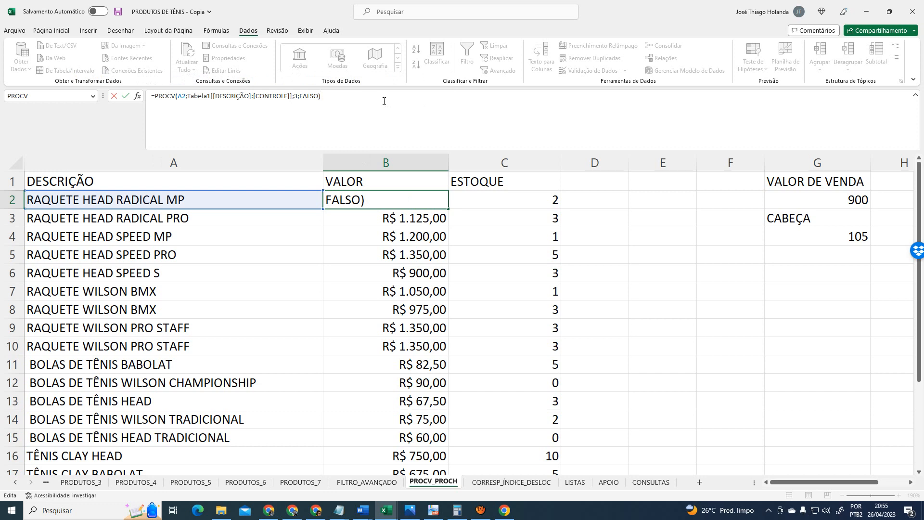
pyautogui.hotkey('ctrl', 'Return')
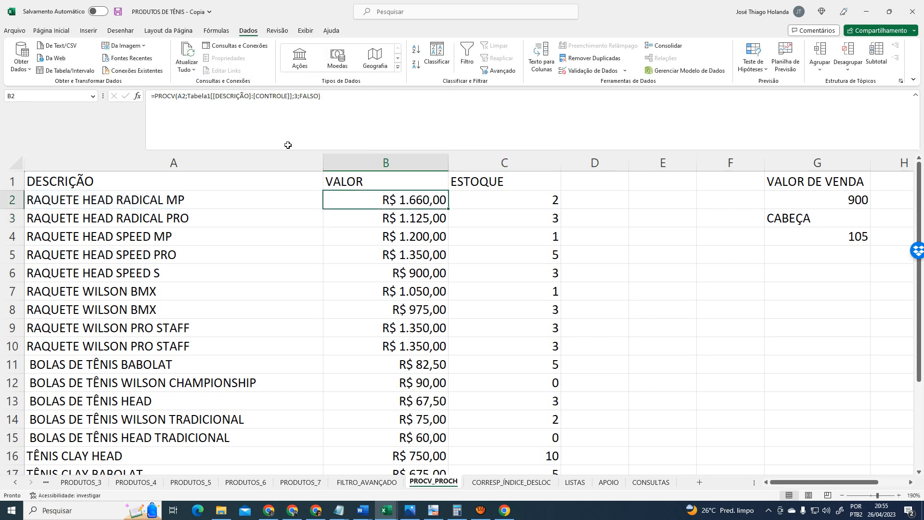
# Remove the lookup value from B2's PROCV formula and reinsert it as a reference to cell A2
pyautogui.click(189, 97)
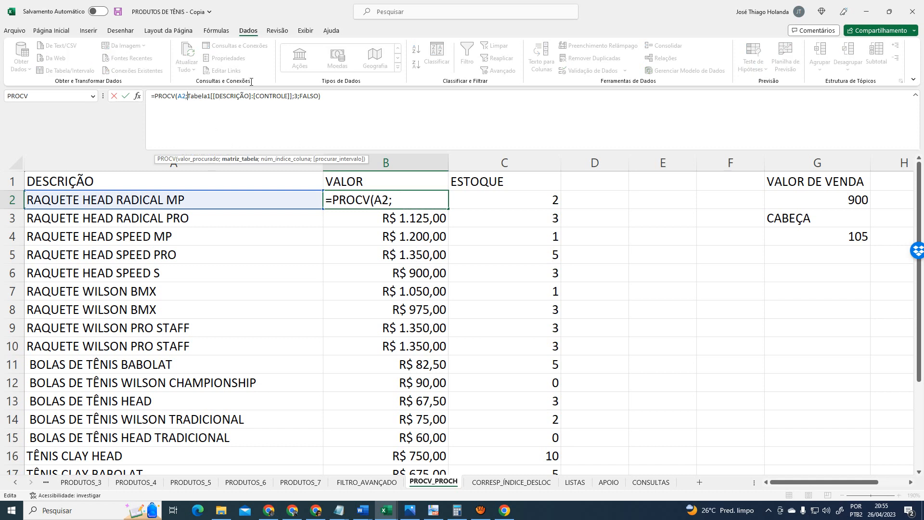
pyautogui.press('Left')
pyautogui.press('BackSpace')
pyautogui.press('BackSpace')
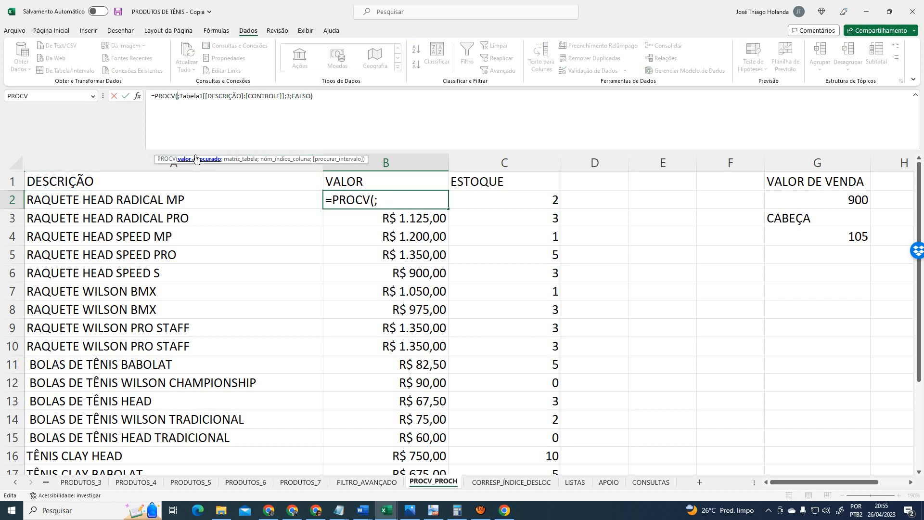
pyautogui.click(166, 200)
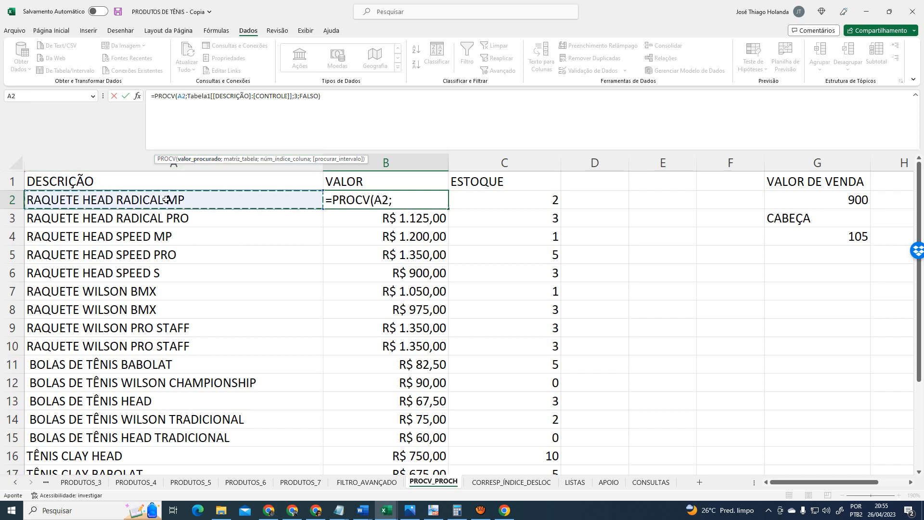
# Delete the Tabela1[[DESCRIÇÃO]:[CONTROLE]] table argument from B2's PROCV formula, keeping both surrounding separators
pyautogui.click(253, 97)
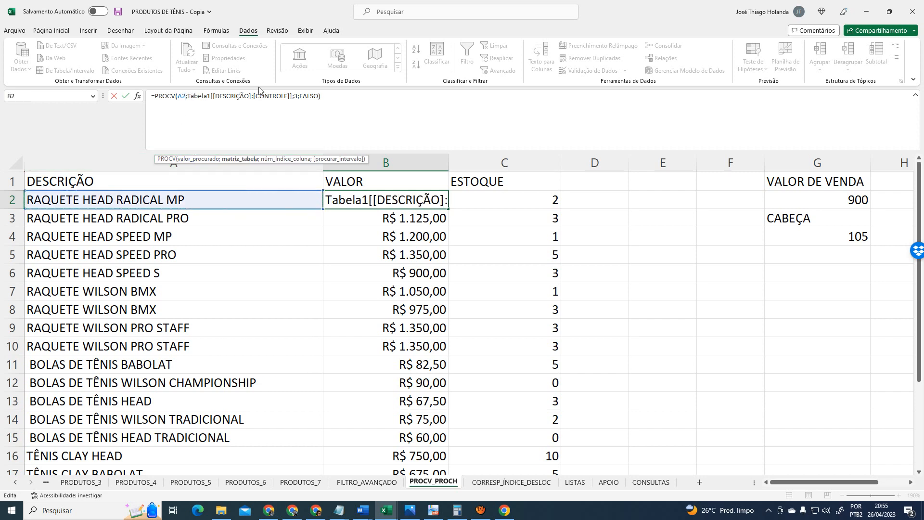
pyautogui.hotkey('shift', 'Right')
pyautogui.hotkey('shift', 'Right')
pyautogui.hotkey('shift', 'Right')
pyautogui.hotkey('shift', 'Right')
pyautogui.hotkey('shift', 'Right')
pyautogui.hotkey('shift', 'Right')
pyautogui.hotkey('shift', 'Right')
pyautogui.hotkey('shift', 'Right')
pyautogui.hotkey('shift', 'Right')
pyautogui.hotkey('shift', 'Right')
pyautogui.hotkey('shift', 'Right')
pyautogui.hotkey('shift', 'Right')
pyautogui.hotkey('shift', 'Right')
pyautogui.hotkey('shift', 'Right')
pyautogui.hotkey('shift', 'Right')
pyautogui.hotkey('shift', 'Right')
pyautogui.hotkey('shift', 'Right')
pyautogui.hotkey('shift', 'Right')
pyautogui.hotkey('shift', 'Right')
pyautogui.hotkey('shift', 'Right')
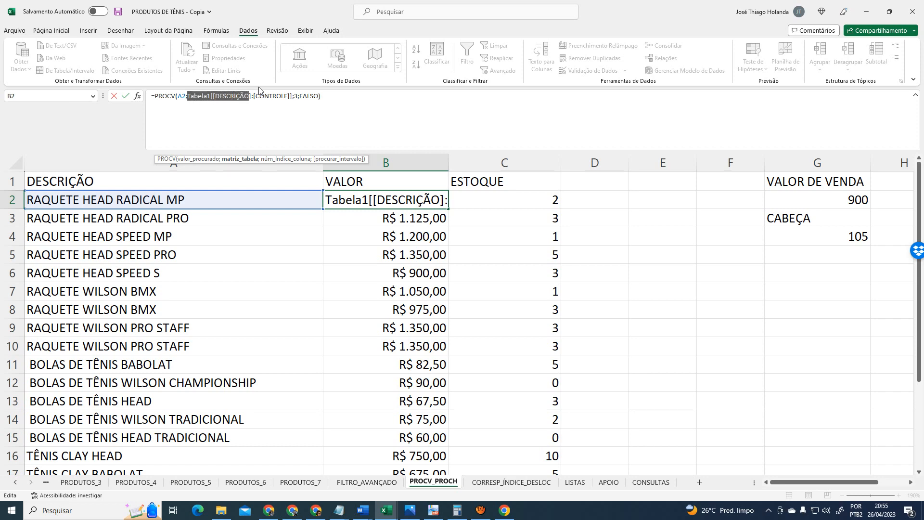
pyautogui.press('Delete')
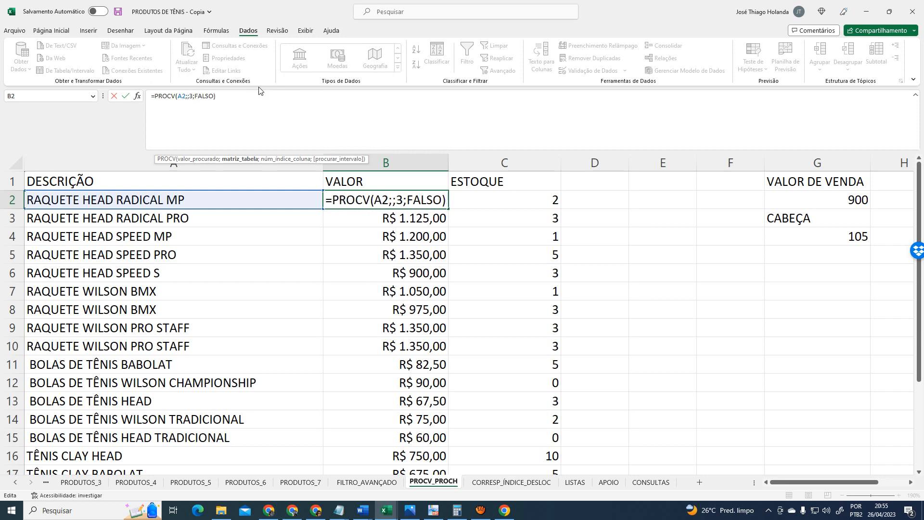
# Try to use the whole product table A3:M302 on PRODUTOS_7 as the PROCV table argument and return to PROCV_PROCH
pyautogui.click(312, 484)
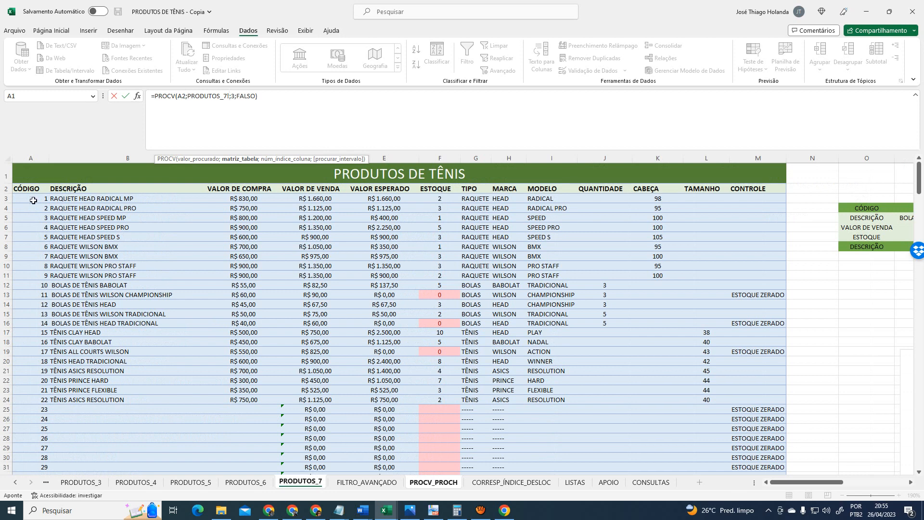
pyautogui.moveTo(35, 199)
pyautogui.mouseDown()
pyautogui.moveTo(354, 404)
pyautogui.moveTo(729, 325)
pyautogui.moveTo(762, 405)
pyautogui.moveTo(749, 410)
pyautogui.moveTo(749, 518)
pyautogui.moveTo(757, 458)
pyautogui.mouseUp()
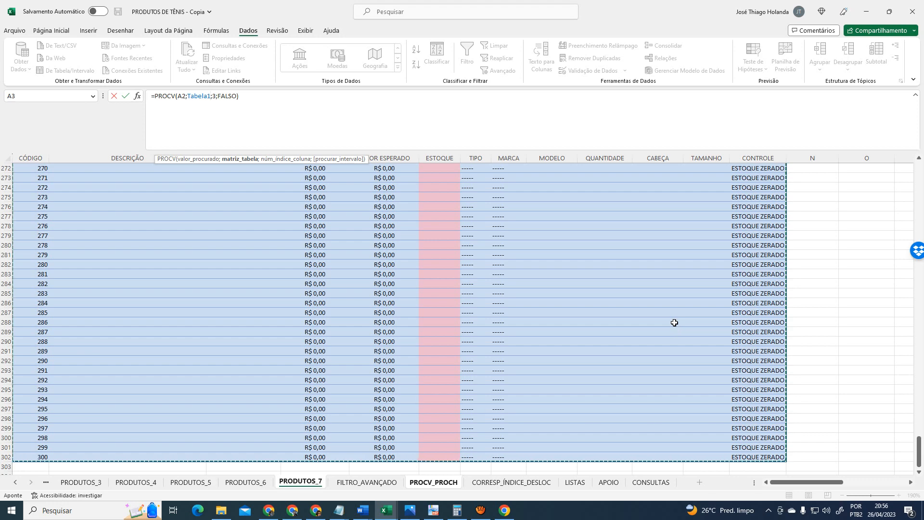
pyautogui.click(441, 483)
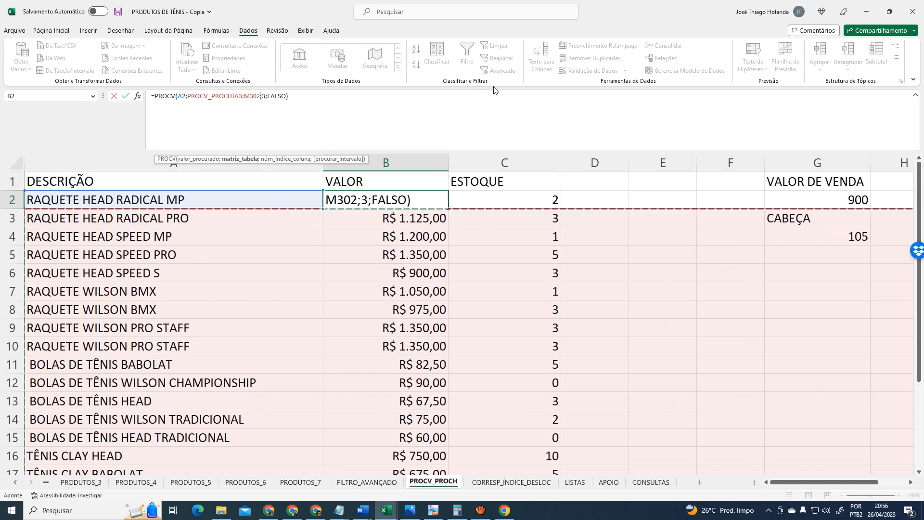
pyautogui.click(301, 482)
pyautogui.moveTo(921, 431); pyautogui.dragTo(922, 163)
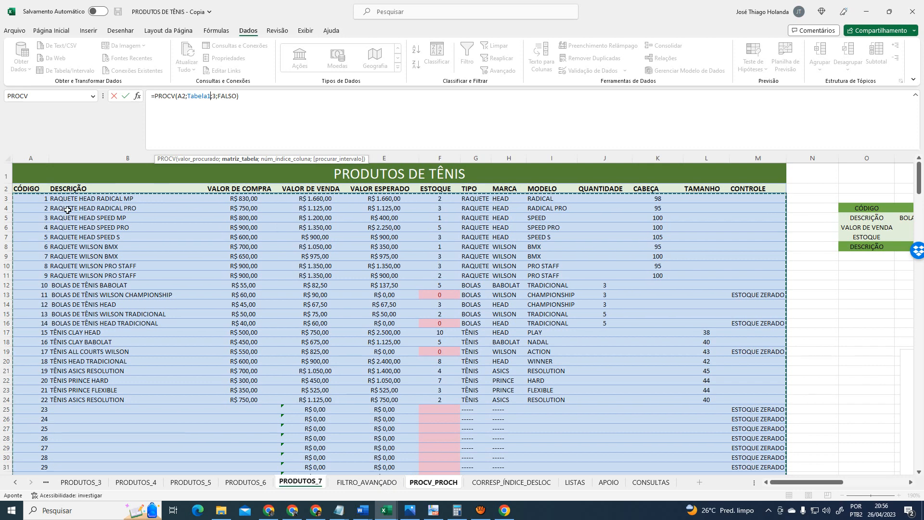
pyautogui.click(433, 482)
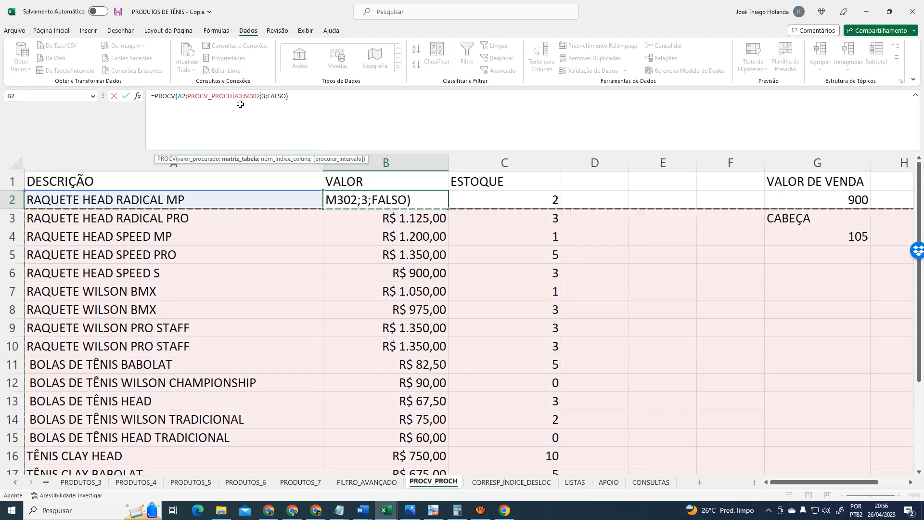
# Delete the PROCV_PROCH!A3:M302 reference from the table argument of B2's PROCV formula
pyautogui.click(187, 96)
pyautogui.hotkey('shift', 'Right')
pyautogui.hotkey('shift', 'Right')
pyautogui.hotkey('shift', 'Right')
pyautogui.hotkey('shift', 'Right')
pyautogui.hotkey('shift', 'Right')
pyautogui.hotkey('shift', 'Right')
pyautogui.hotkey('shift', 'Right')
pyautogui.hotkey('shift', 'Right')
pyautogui.hotkey('shift', 'Right')
pyautogui.hotkey('shift', 'Right')
pyautogui.hotkey('shift', 'Right')
pyautogui.hotkey('shift', 'Right')
pyautogui.hotkey('shift', 'Right')
pyautogui.hotkey('shift', 'Right')
pyautogui.hotkey('shift', 'Right')
pyautogui.hotkey('shift', 'Right')
pyautogui.hotkey('shift', 'Right')
pyautogui.hotkey('shift', 'Right')
pyautogui.hotkey('shift', 'Right')
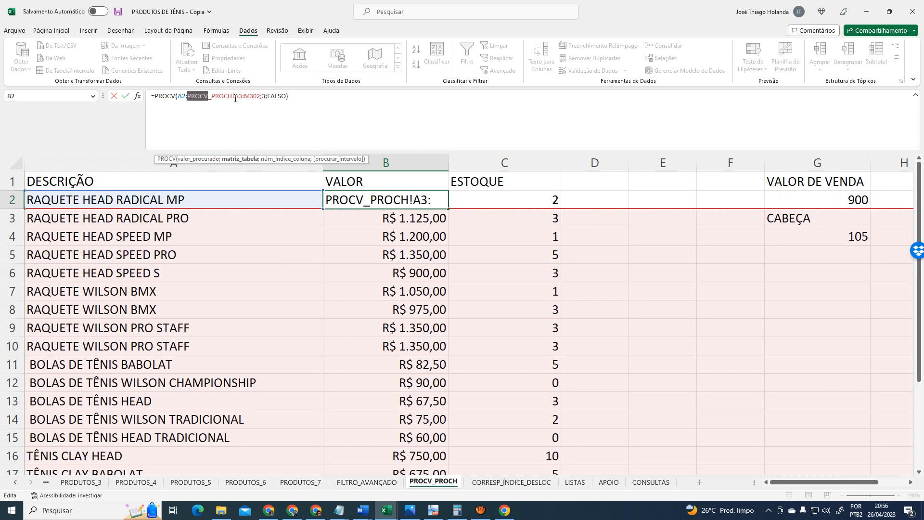
pyautogui.press('Delete')
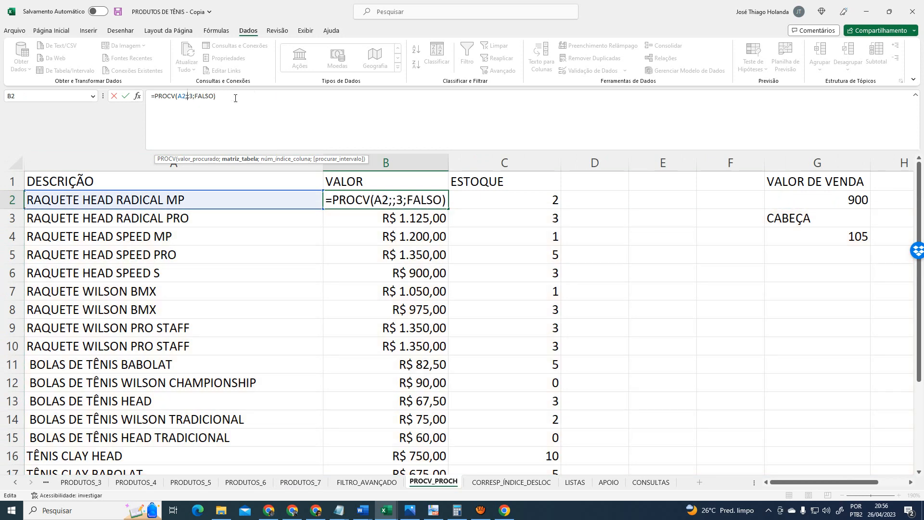
pyautogui.click(300, 482)
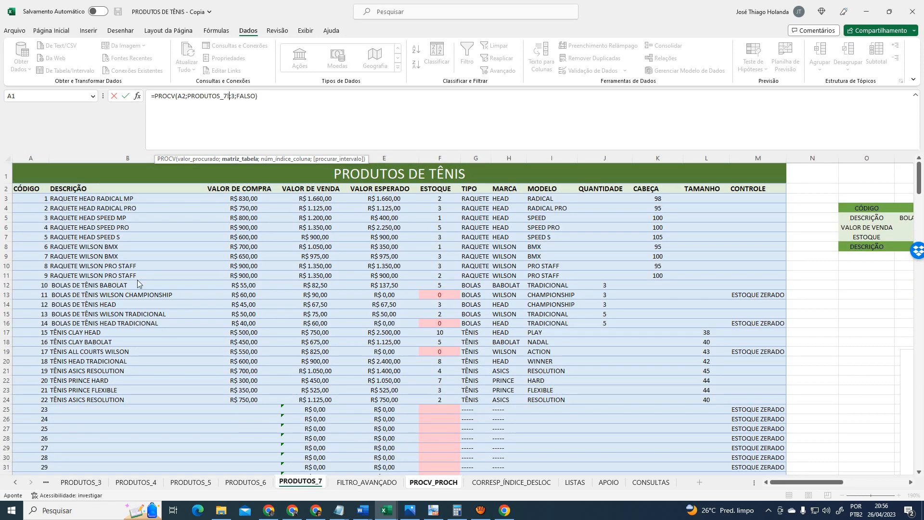
pyautogui.moveTo(34, 189); pyautogui.dragTo(777, 458)
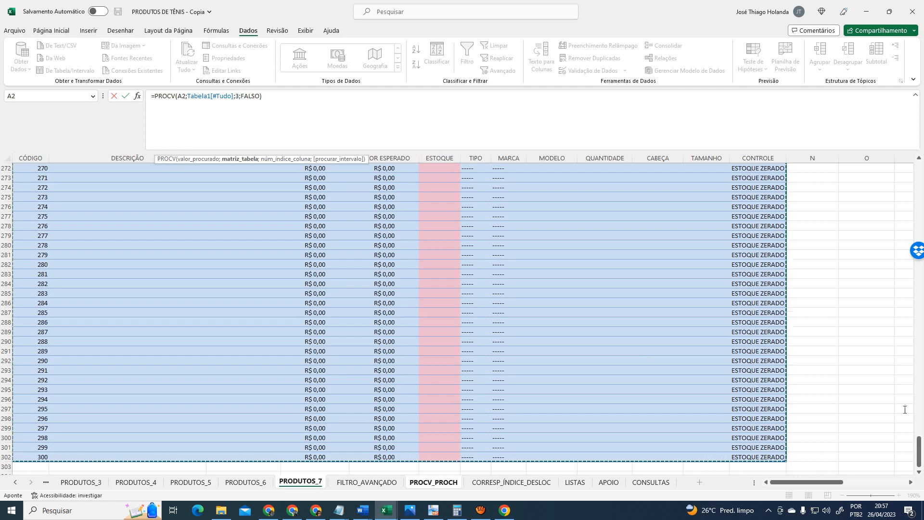
pyautogui.moveTo(920, 454); pyautogui.dragTo(920, 178)
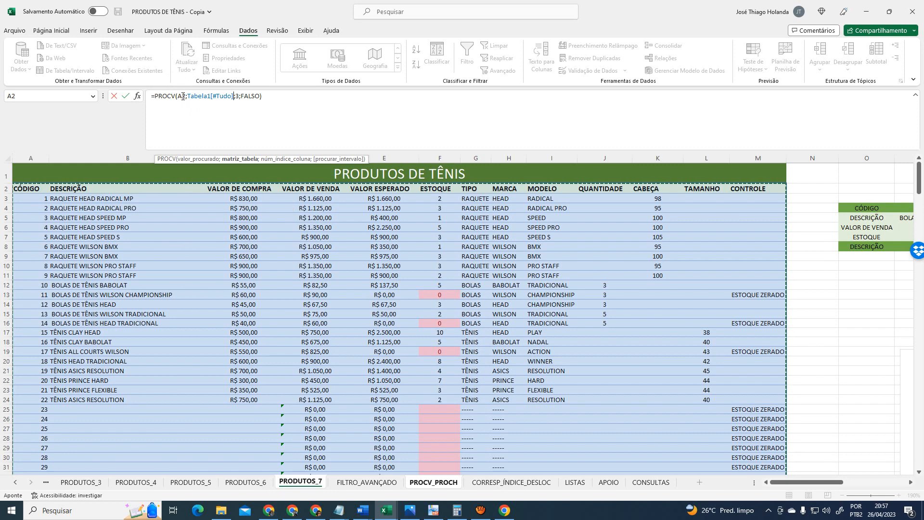
pyautogui.click(433, 483)
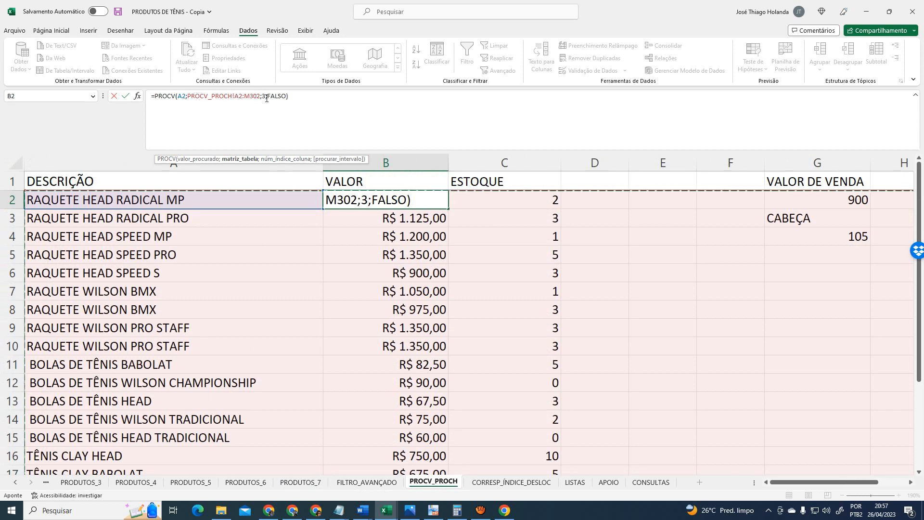
pyautogui.click(363, 486)
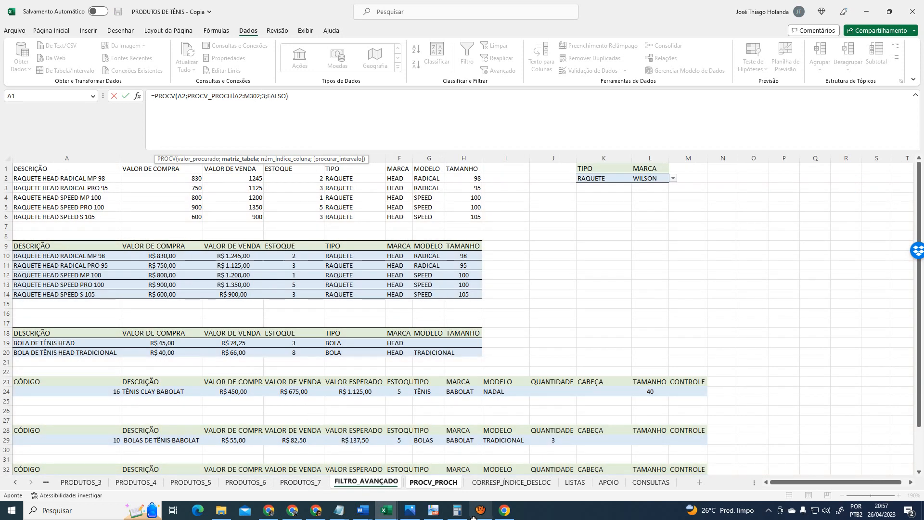
pyautogui.click(300, 482)
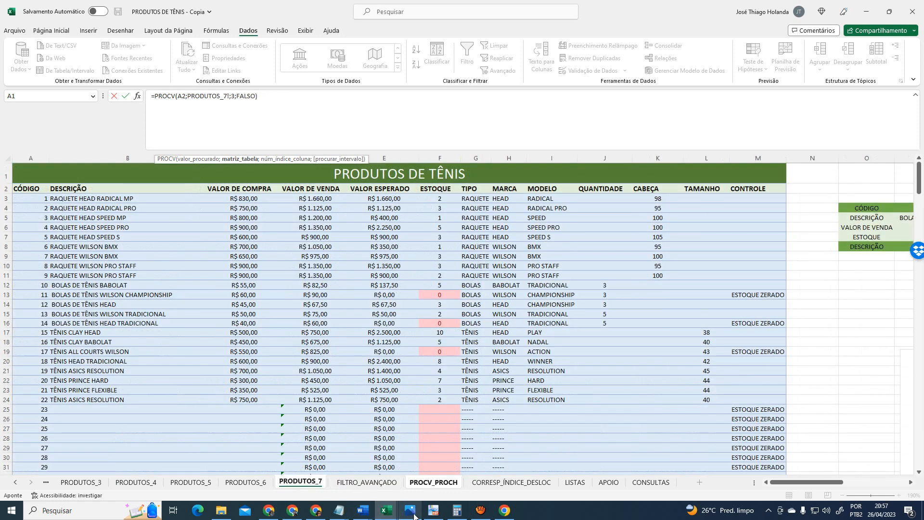
pyautogui.click(433, 482)
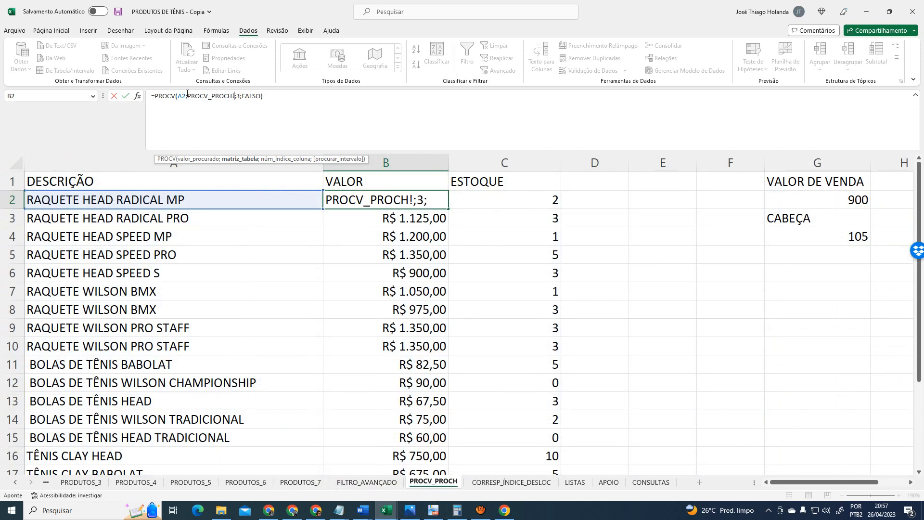
pyautogui.moveTo(188, 95); pyautogui.dragTo(235, 95)
pyautogui.press('BackSpace')
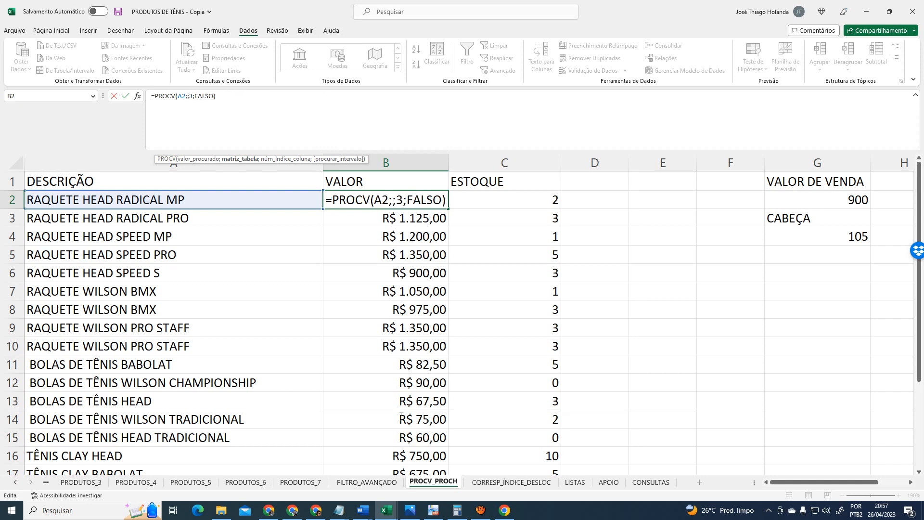
# Set the table argument of B2's PROCV formula to the DESCRIÇÃO through CONTROLE columns of Tabela1 on PRODUTOS_7, header row included
pyautogui.click(300, 482)
pyautogui.moveTo(34, 191); pyautogui.dragTo(767, 400)
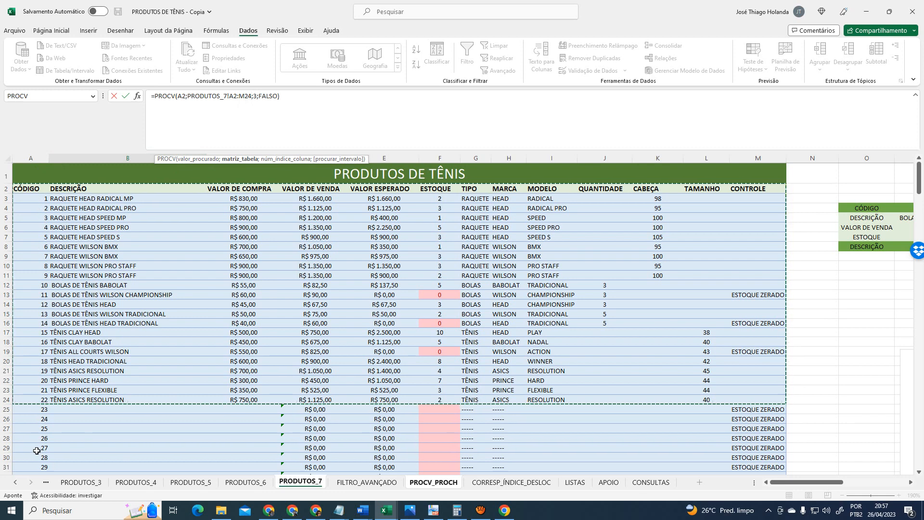
pyautogui.moveTo(171, 189); pyautogui.dragTo(764, 405)
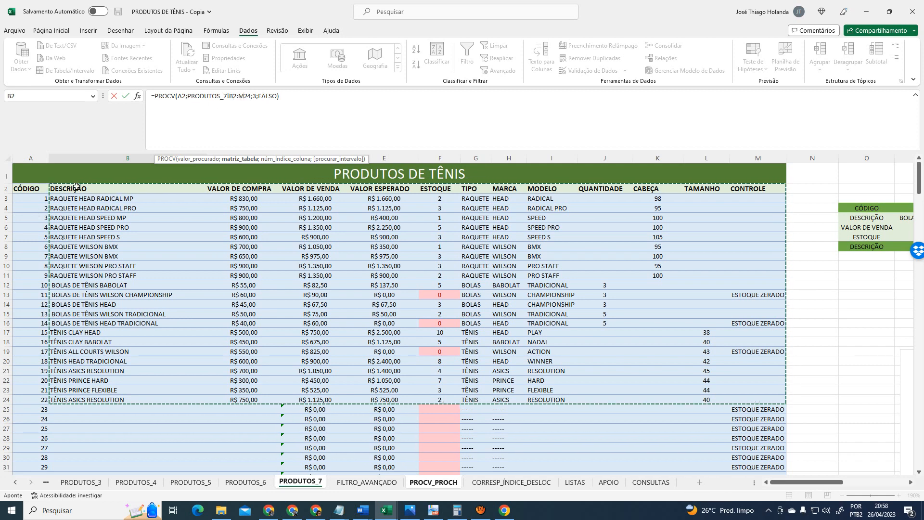
pyautogui.moveTo(76, 186); pyautogui.dragTo(776, 361)
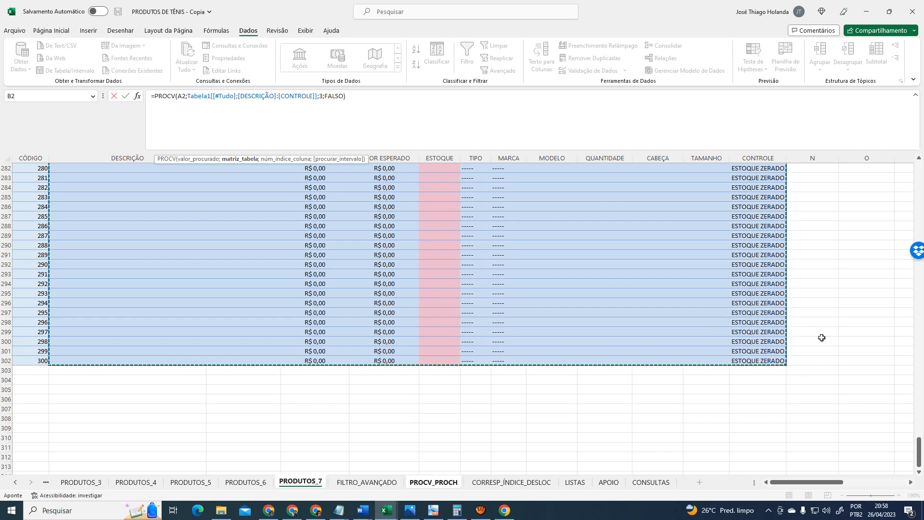
pyautogui.moveTo(922, 454); pyautogui.dragTo(921, 175)
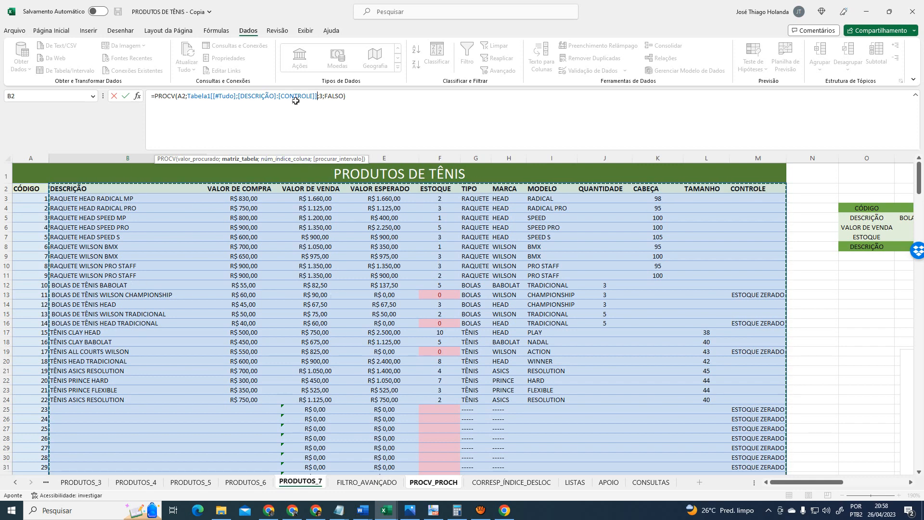
pyautogui.click(336, 97)
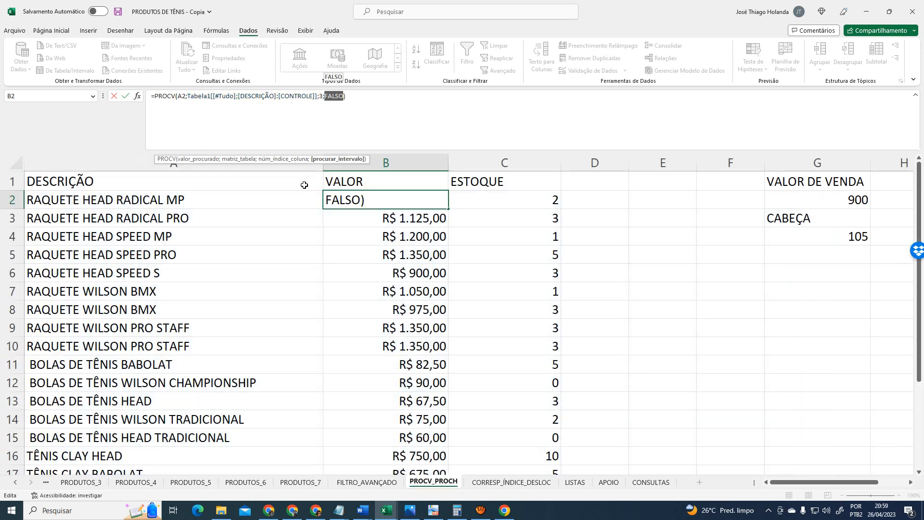
pyautogui.write('VERDADEIRO')
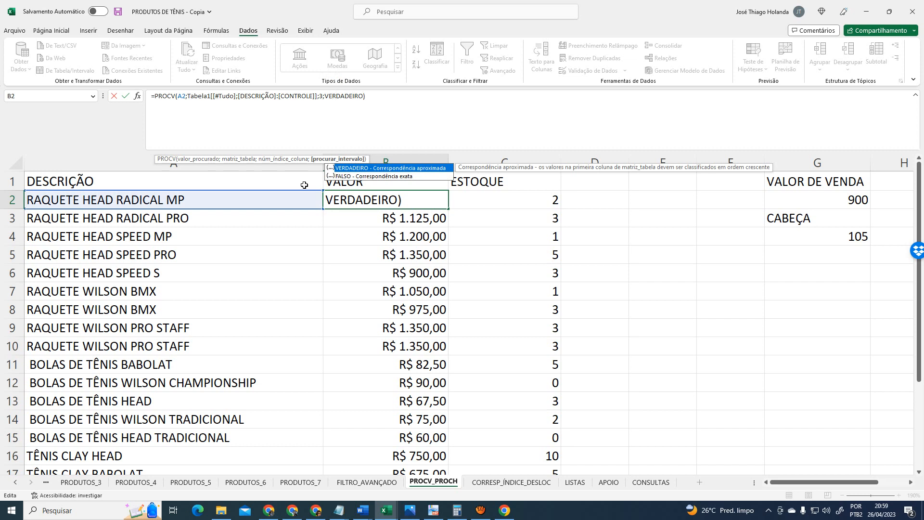
pyautogui.press('Escape')
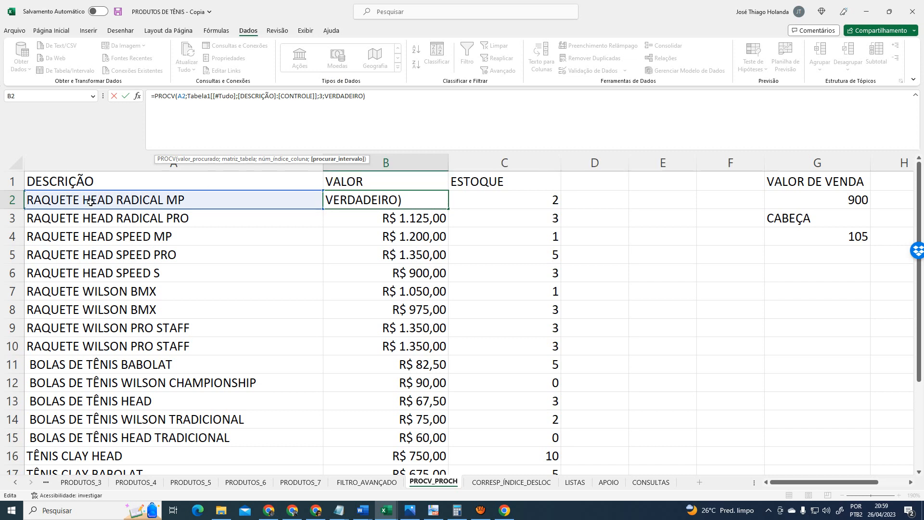
# Set the match argument of the PROCV formula in B2 to FALSO and enter the formula
pyautogui.doubleClick(358, 95)
pyautogui.write('FALSO')
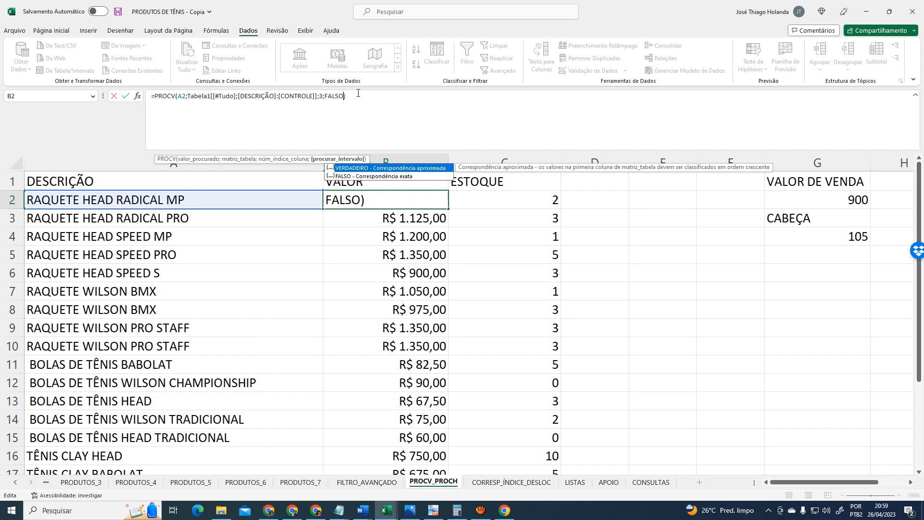
pyautogui.hotkey('ctrl', 'Return')
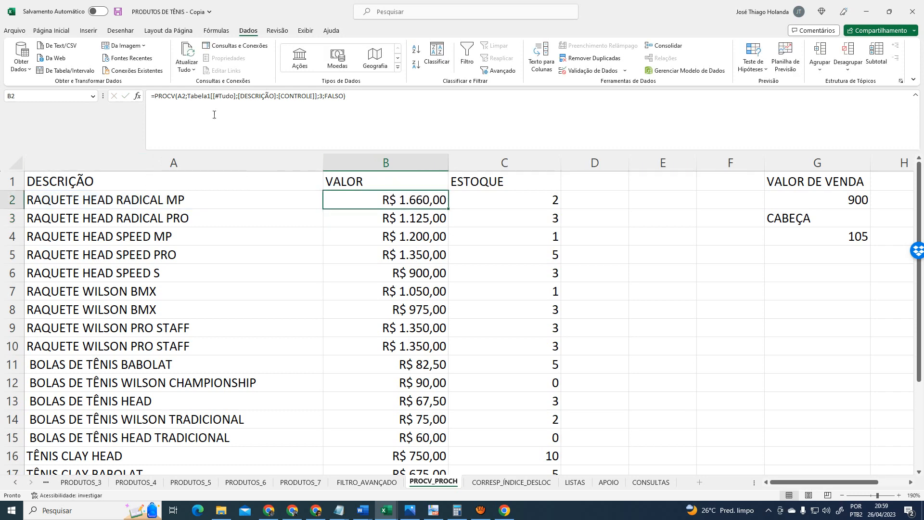
# Examine the table argument of B2's formula and compare the A2 description with the first product on PRODUTOS_7
pyautogui.moveTo(187, 95); pyautogui.dragTo(318, 100)
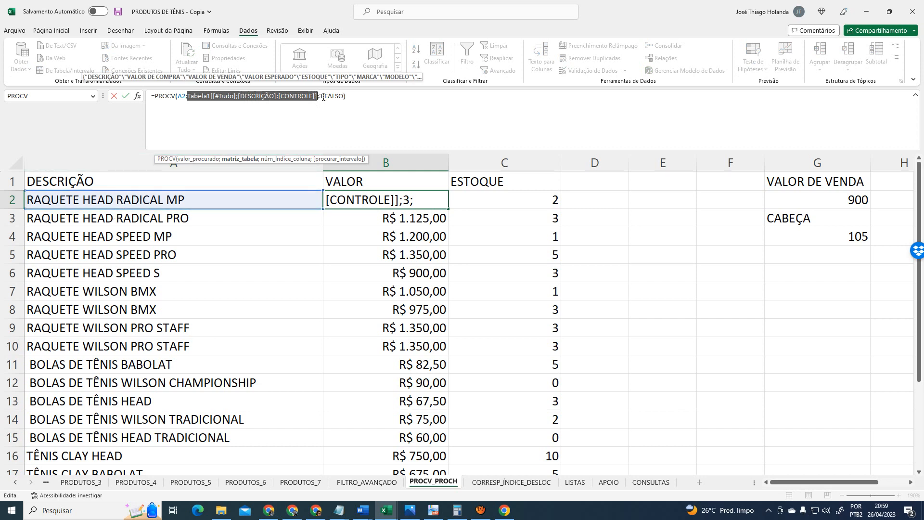
pyautogui.click(322, 96)
pyautogui.press('Return')
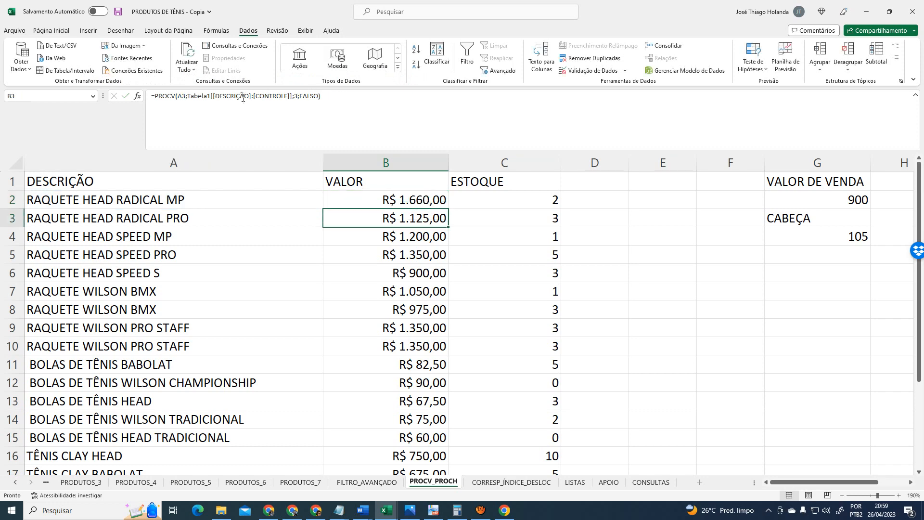
pyautogui.press('Up')
pyautogui.click(300, 482)
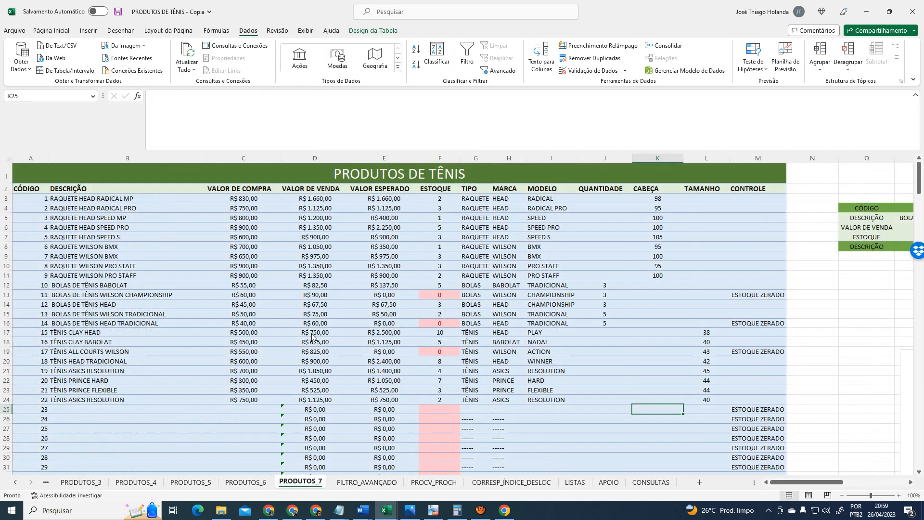
pyautogui.click(135, 198)
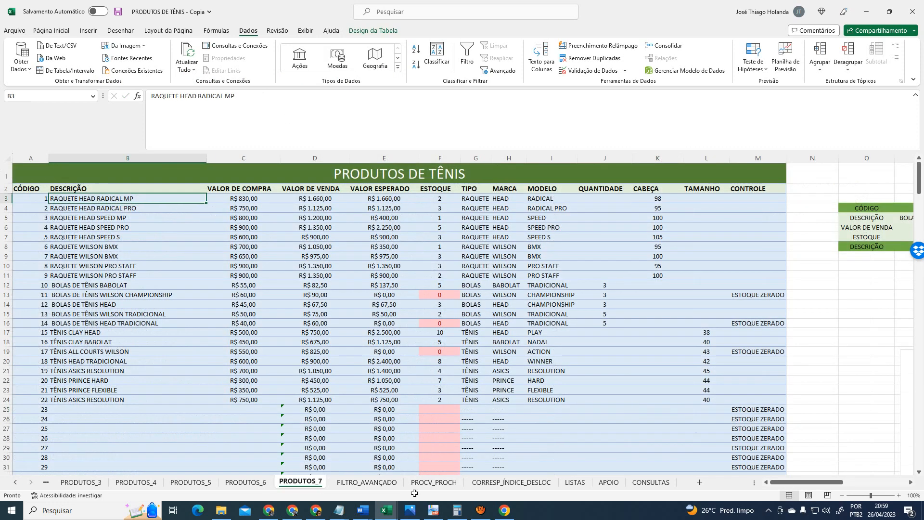
pyautogui.click(431, 482)
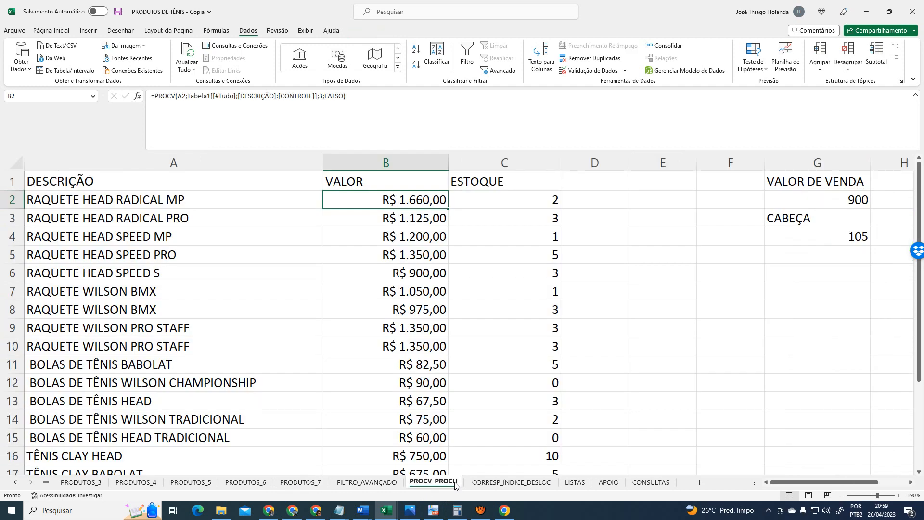
pyautogui.click(175, 206)
pyautogui.click(301, 482)
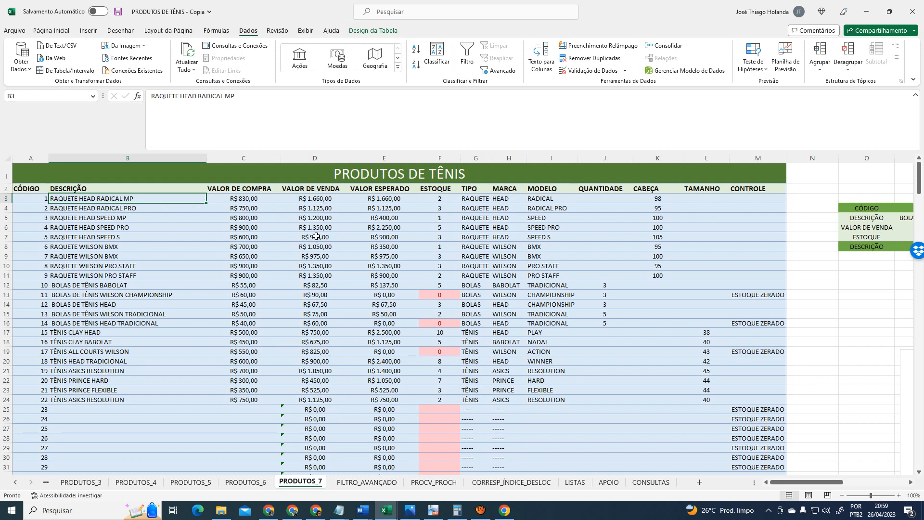
pyautogui.click(359, 483)
pyautogui.click(424, 484)
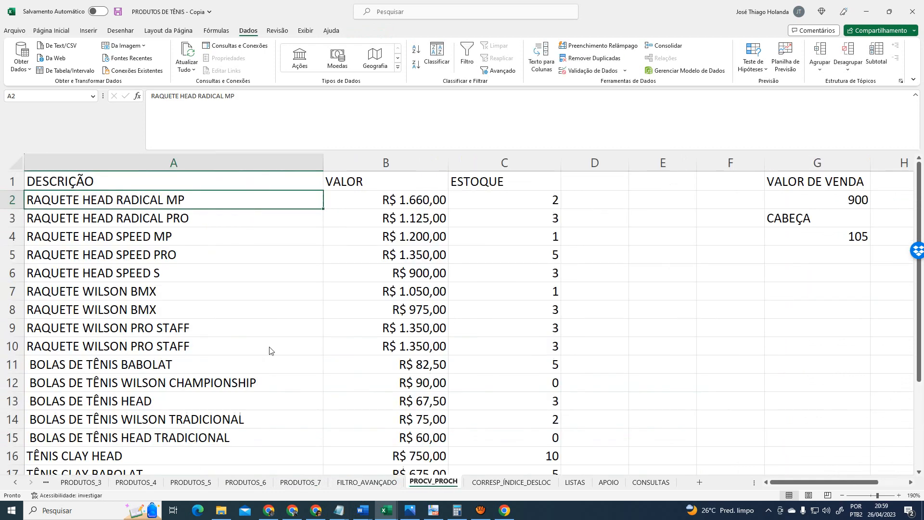
# Remove the last letter of the description in A2 to test the lookup, and undo the change
pyautogui.doubleClick(205, 200)
pyautogui.press('BackSpace')
pyautogui.press('Return')
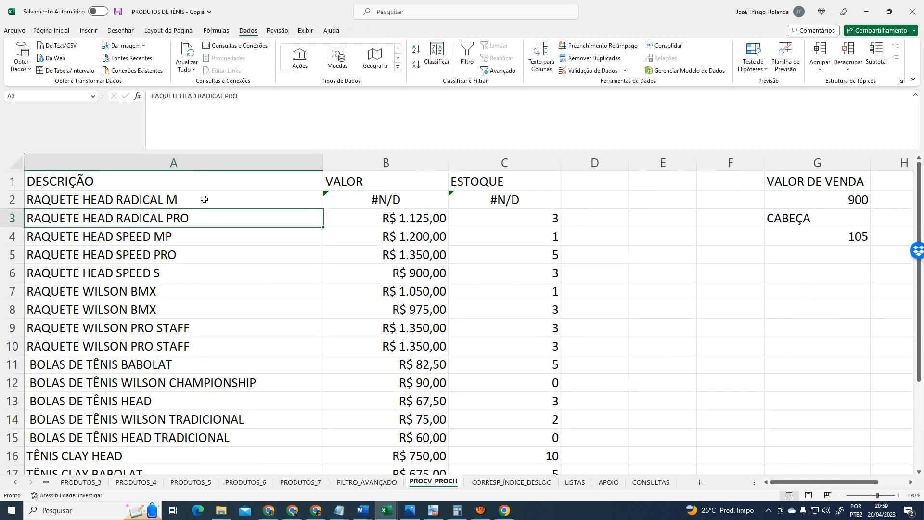
pyautogui.hotkey('ctrl', 'z')
# Examine the description list on PROCV_PROCH and its source list on PRODUTOS_7
pyautogui.scroll(-1, 199, 225)
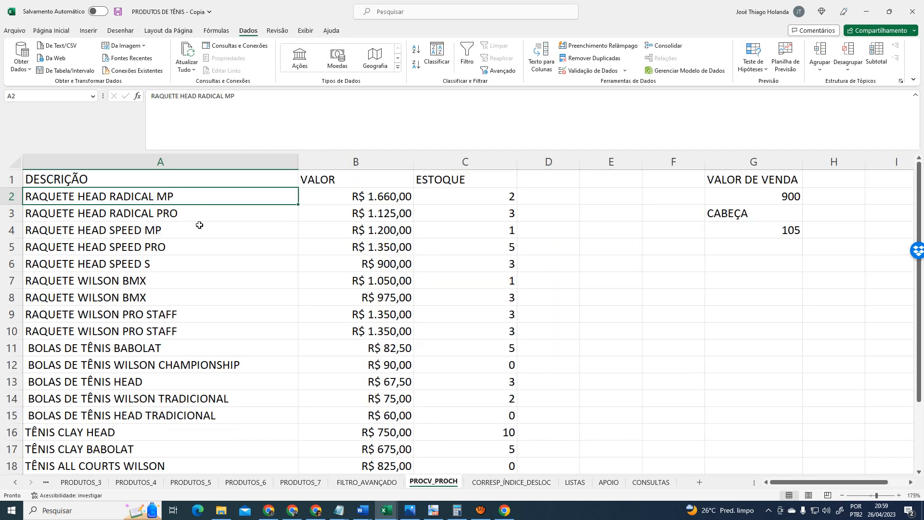
pyautogui.scroll(-2, 199, 225)
pyautogui.scroll(-6, 299, 299)
pyautogui.scroll(5, 299, 299)
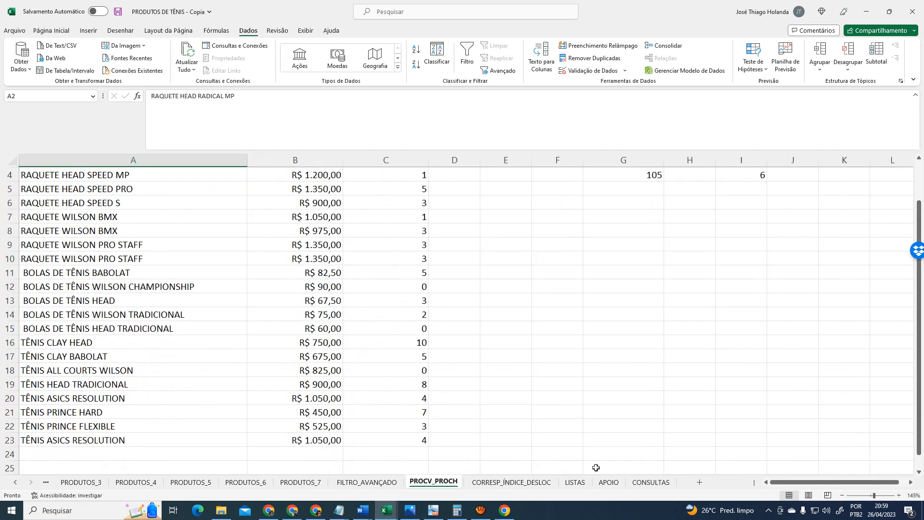
pyautogui.click(296, 482)
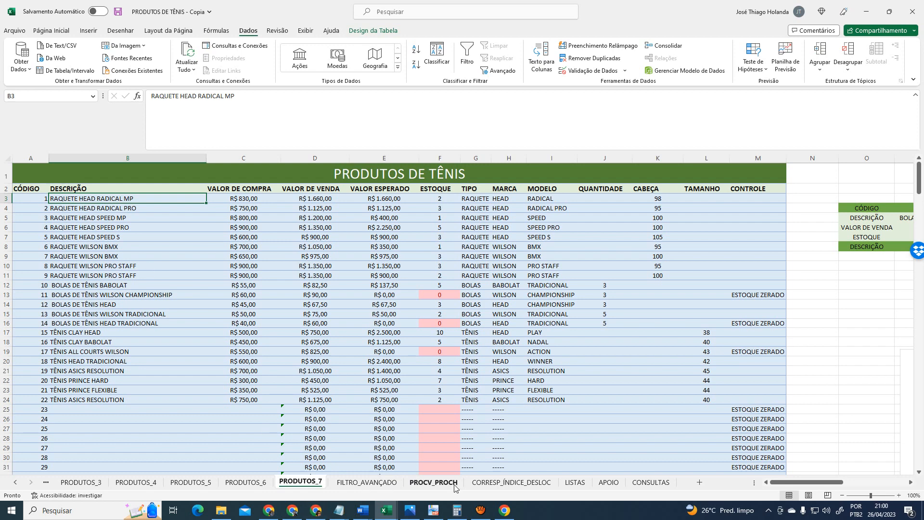
pyautogui.click(433, 482)
pyautogui.scroll(1, 221, 305)
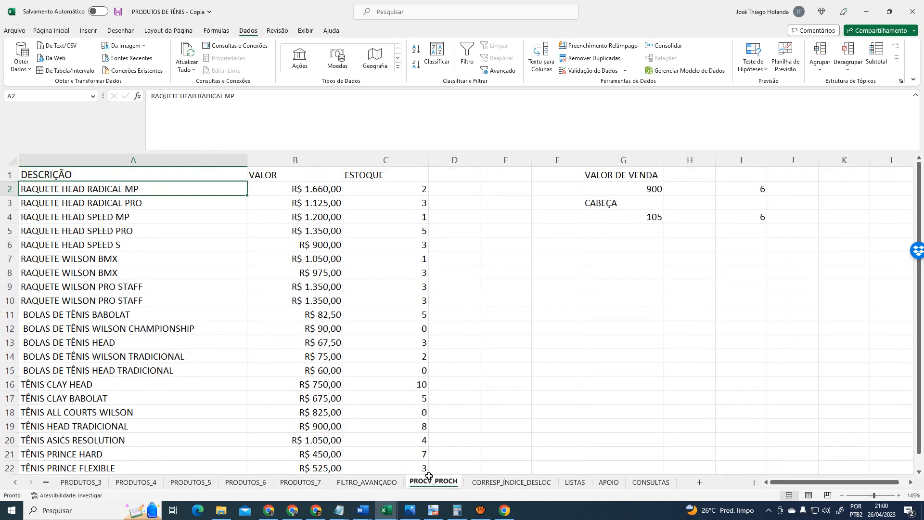
# Replace the description in A2 of PROCV_PROCH with the reference formula =PRODUTOS_7!B3
pyautogui.click(145, 206)
pyautogui.click(142, 192)
pyautogui.write('=')
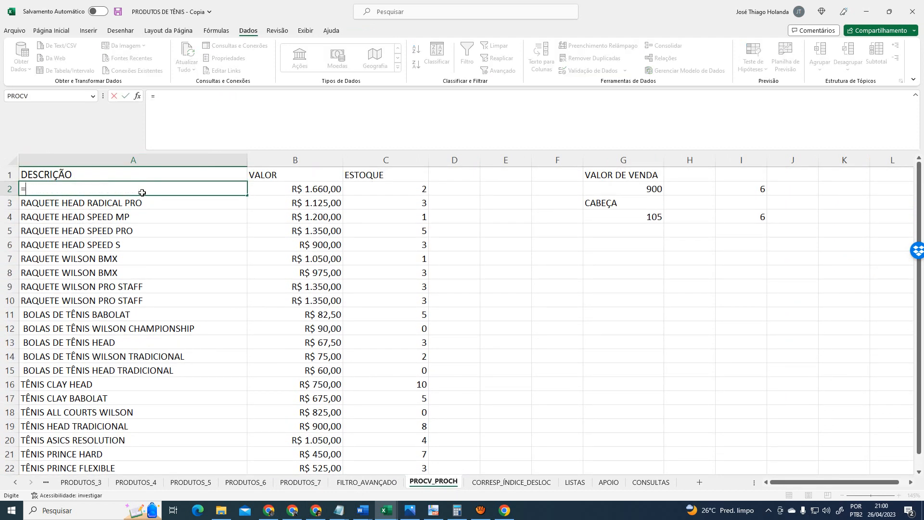
pyautogui.write('PRO')
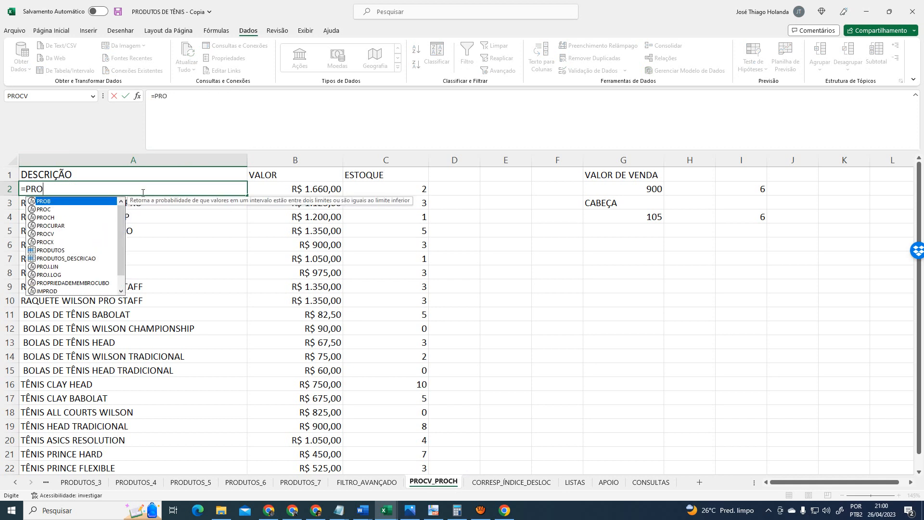
pyautogui.write('DUTOS')
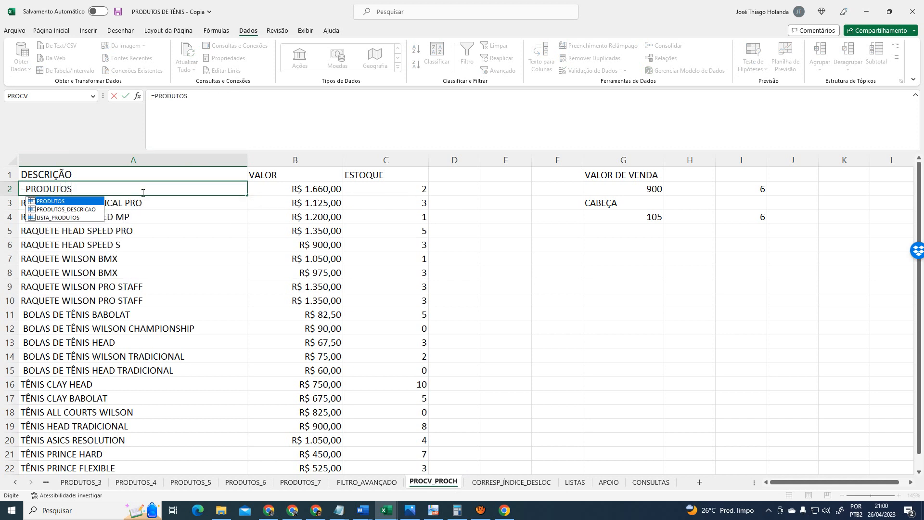
pyautogui.write('_')
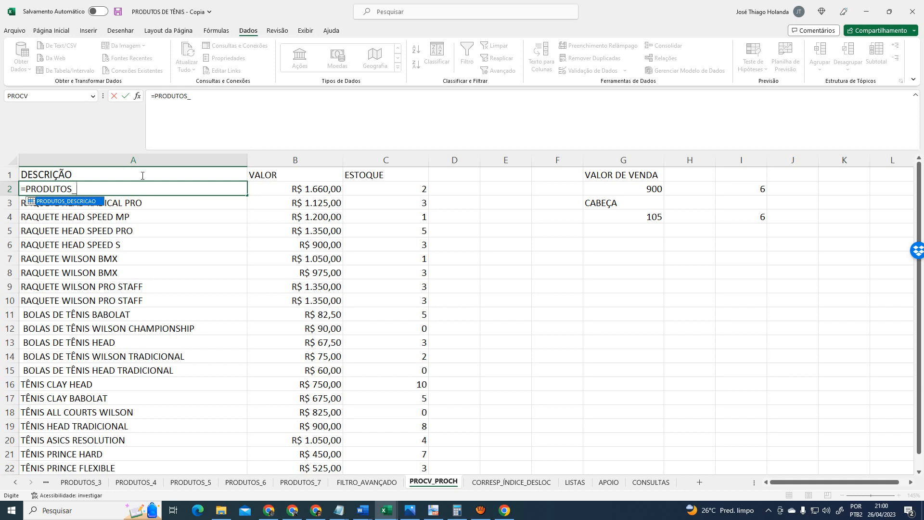
pyautogui.write('7!B3')
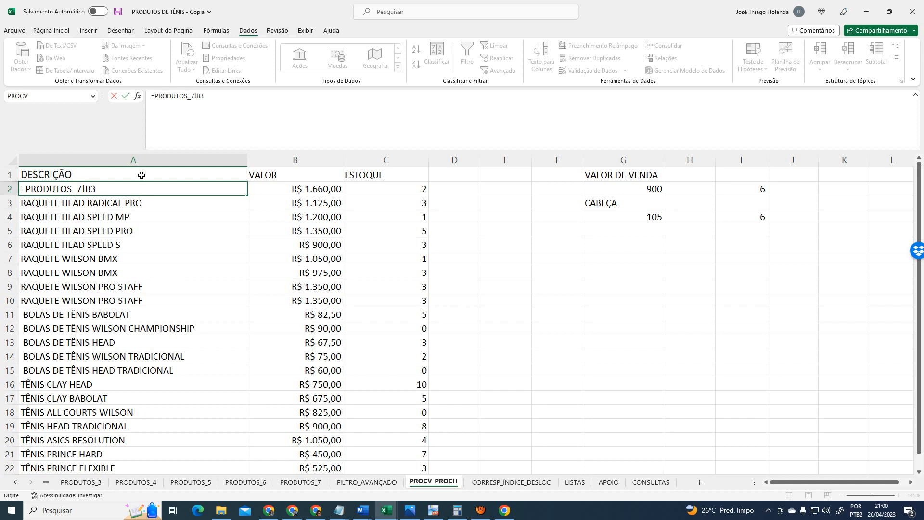
pyautogui.press('Return')
pyautogui.press('Up')
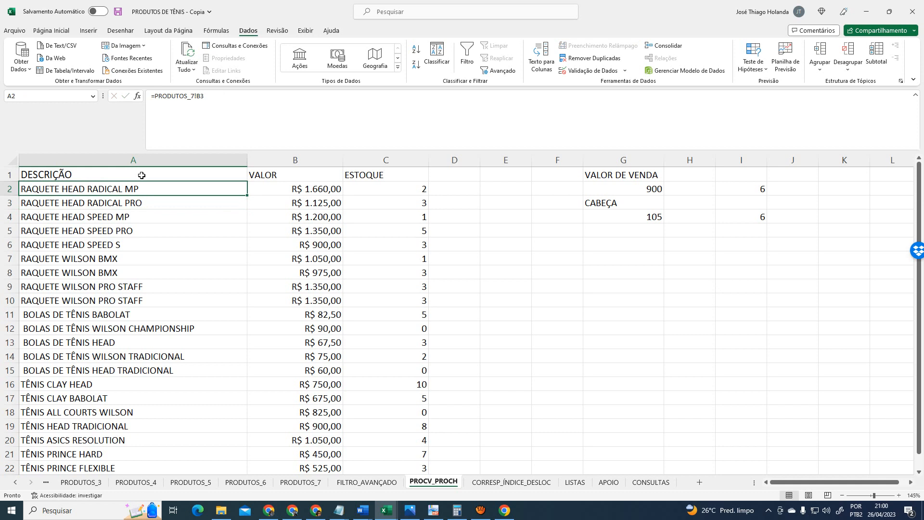
# Copy the reference formula in A2 of PROCV_PROCH down column A through row 302
pyautogui.hotkey('ctrl', 'c')
pyautogui.scroll(-6, 191, 412)
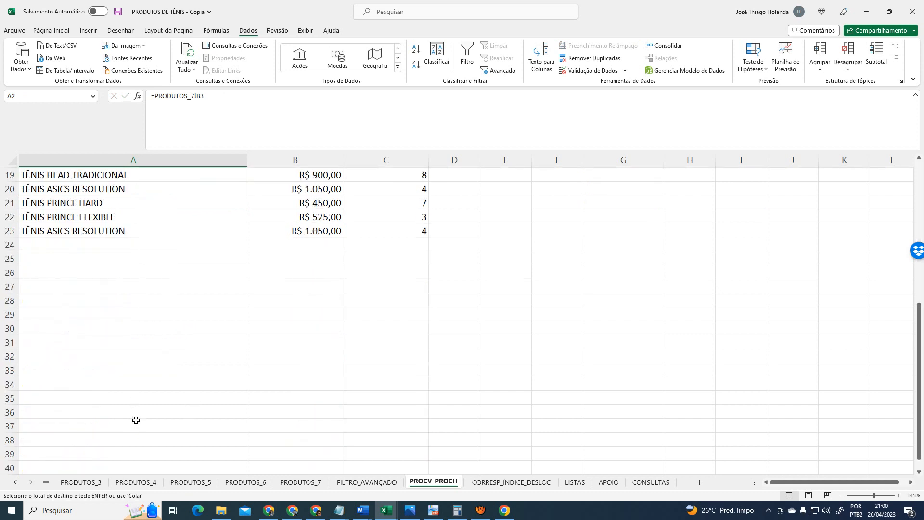
pyautogui.scroll(-20, 144, 409)
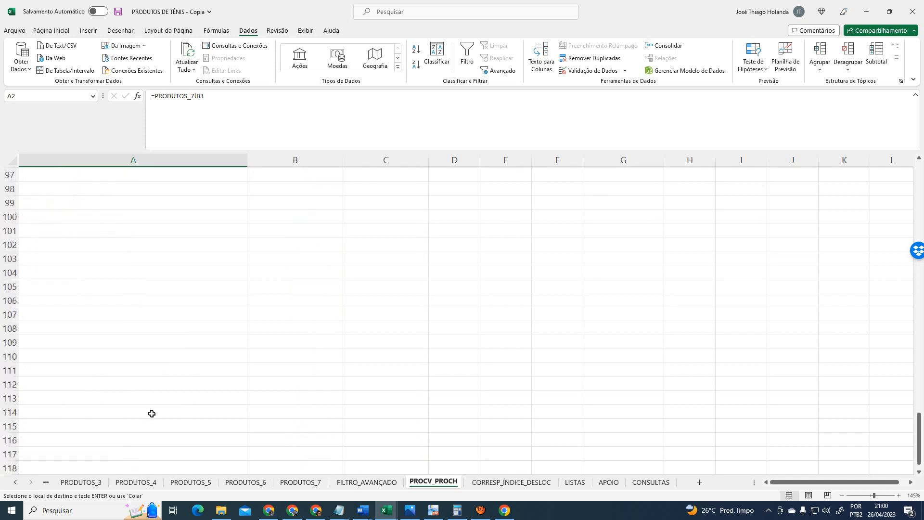
pyautogui.scroll(-20, 154, 419)
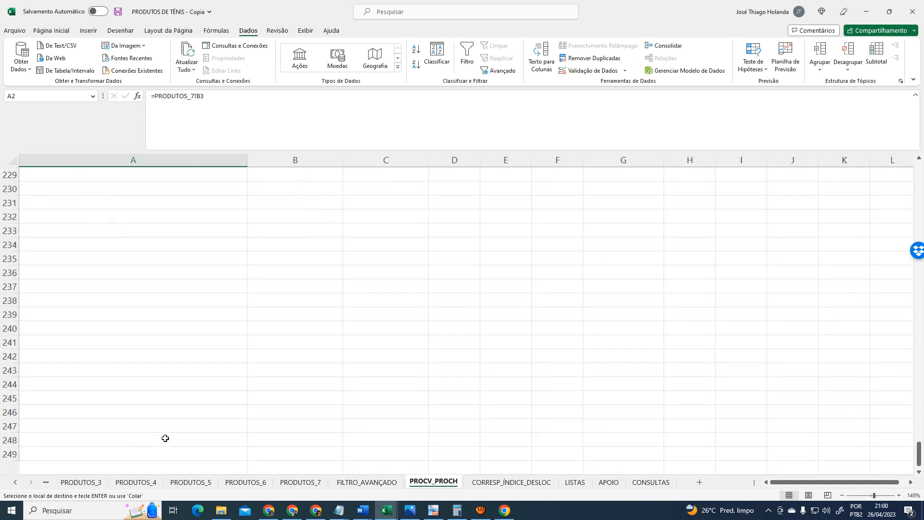
pyautogui.scroll(-16, 166, 438)
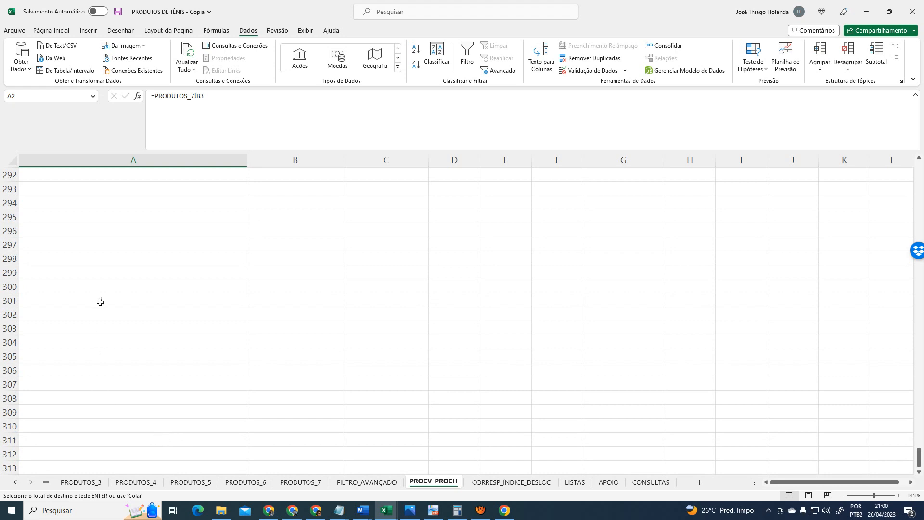
pyautogui.keyDown('shift'); pyautogui.click(64, 312); pyautogui.keyUp('shift')
pyautogui.hotkey('ctrl', 'v')
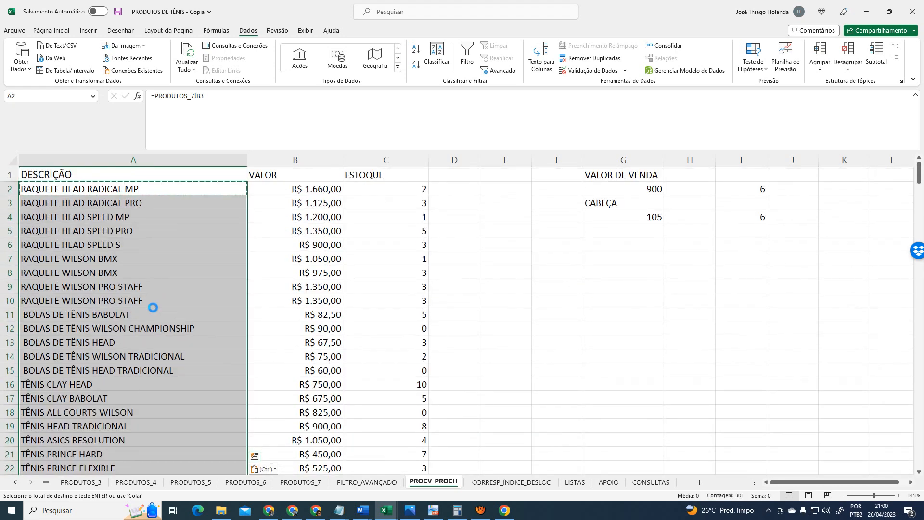
pyautogui.click(167, 226)
pyautogui.press('Escape')
pyautogui.click(138, 186)
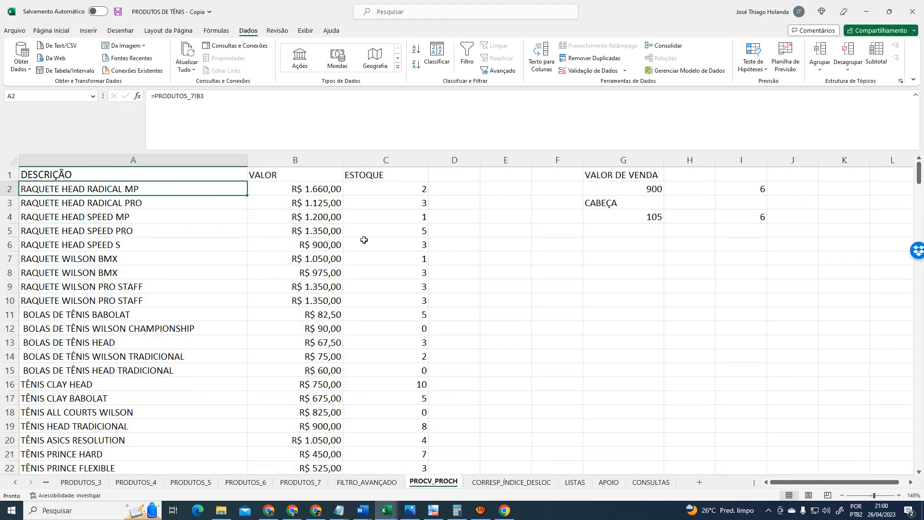
# Examine the copied references in column A from A2 past the last product row and back
pyautogui.press('Down')
pyautogui.press('Down')
pyautogui.press('Down')
pyautogui.press('Down')
pyautogui.press('Down')
pyautogui.press('Down')
pyautogui.press('Down')
pyautogui.press('Down')
pyautogui.press('Down')
pyautogui.press('Down')
pyautogui.press('Down')
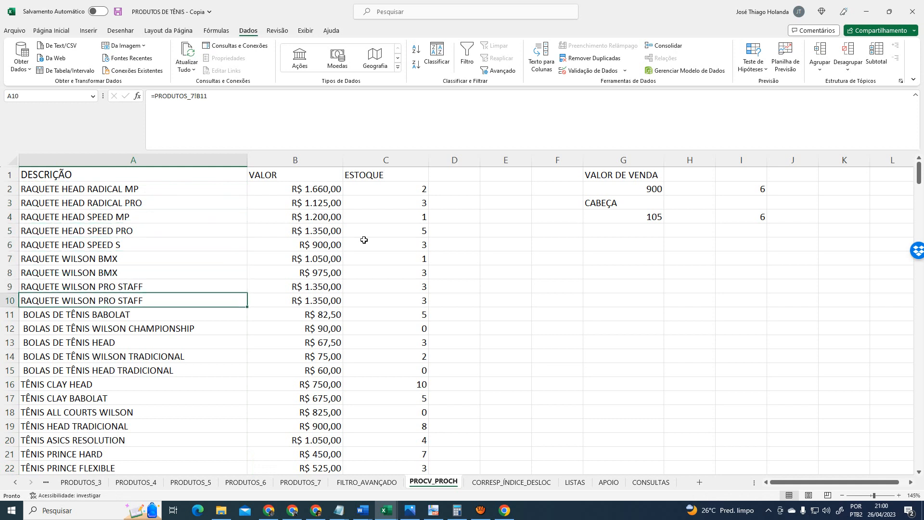
pyautogui.press('Down')
pyautogui.press('Down')
pyautogui.press('Down')
pyautogui.press('Down')
pyautogui.press('Down')
pyautogui.press('Down')
pyautogui.press('Down')
pyautogui.press('Down')
pyautogui.press('Down')
pyautogui.press('Down')
pyautogui.press('Down')
pyautogui.press('Down')
pyautogui.press('Down')
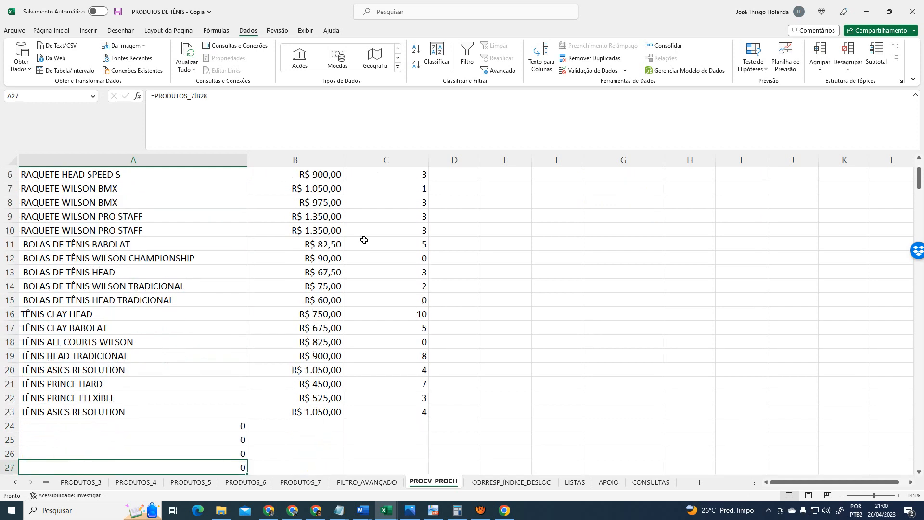
pyautogui.press('Up')
pyautogui.press('Up')
pyautogui.press('Up')
pyautogui.press('Up')
pyautogui.press('Up')
pyautogui.press('Up')
pyautogui.press('Up')
pyautogui.press('Up')
pyautogui.press('Down')
pyautogui.press('Down')
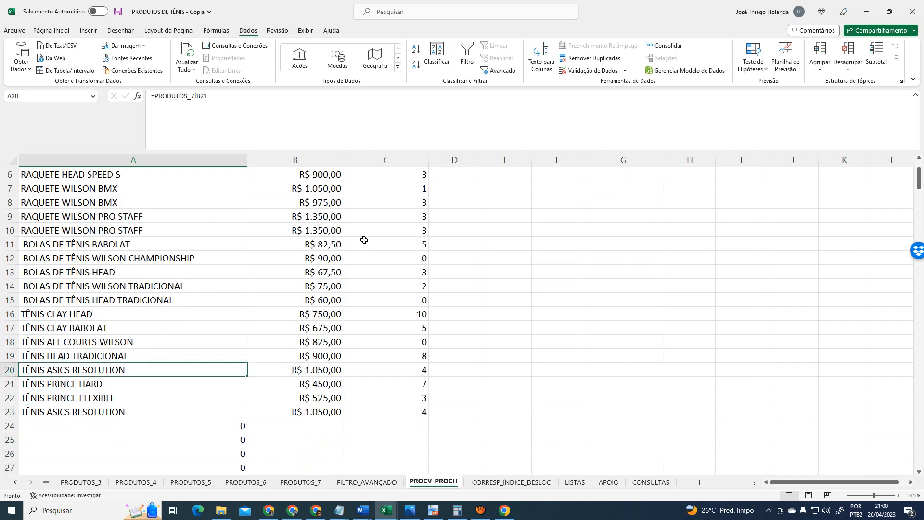
pyautogui.press('Down')
pyautogui.press('Up')
pyautogui.press('Up')
pyautogui.press('Up')
pyautogui.press('Up')
pyautogui.press('Up')
pyautogui.press('Up')
pyautogui.press('Up')
pyautogui.press('Up')
pyautogui.press('Up')
pyautogui.press('Up')
pyautogui.press('Up')
pyautogui.press('Up')
pyautogui.press('Up')
pyautogui.press('Up')
pyautogui.press('Up')
pyautogui.press('Up')
pyautogui.press('Up')
pyautogui.press('Up')
pyautogui.press('Up')
pyautogui.press('Up')
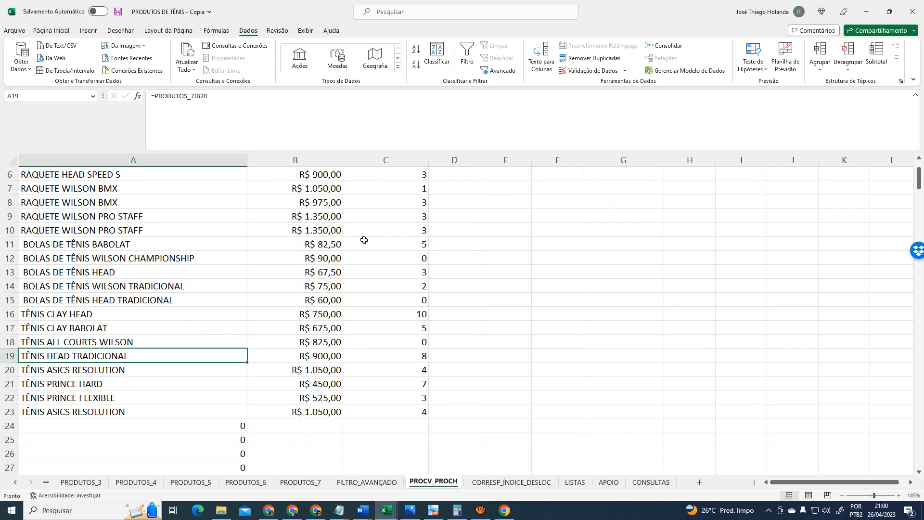
pyautogui.press('Down')
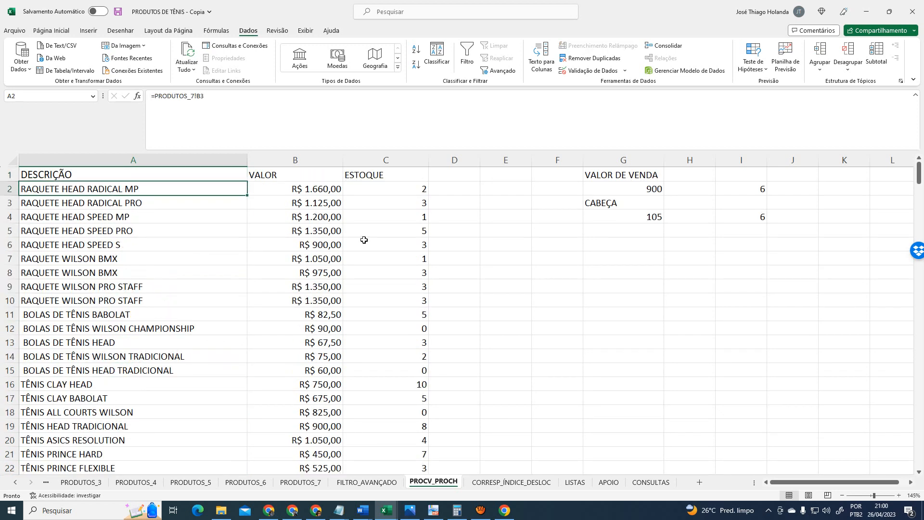
# Compare the PROCV formulas in B2 and B3, and replace B2's formula with a copy of B3's
pyautogui.press('Right')
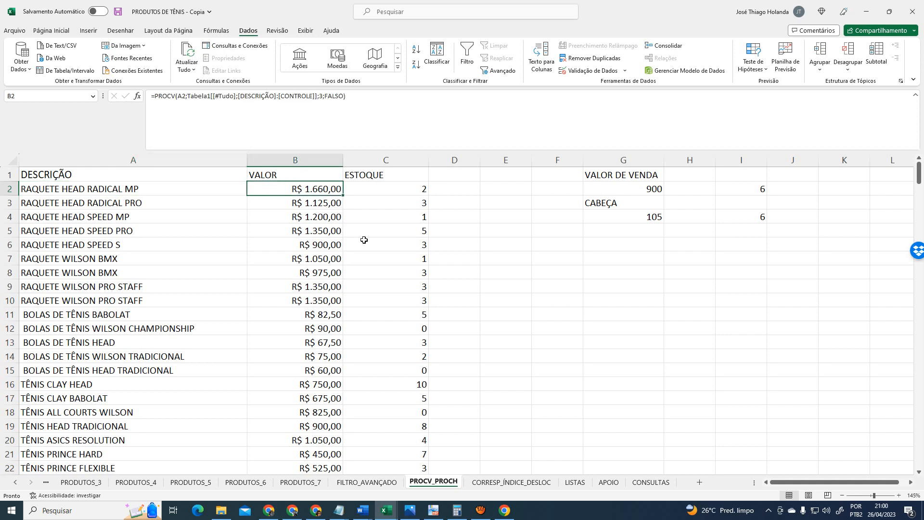
pyautogui.press('Down')
pyautogui.press('Down')
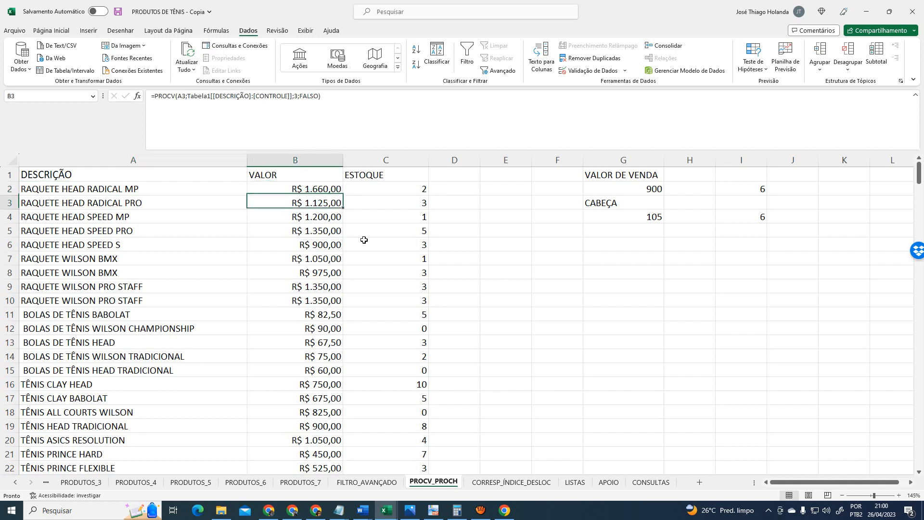
pyautogui.press('Up')
pyautogui.press('Up')
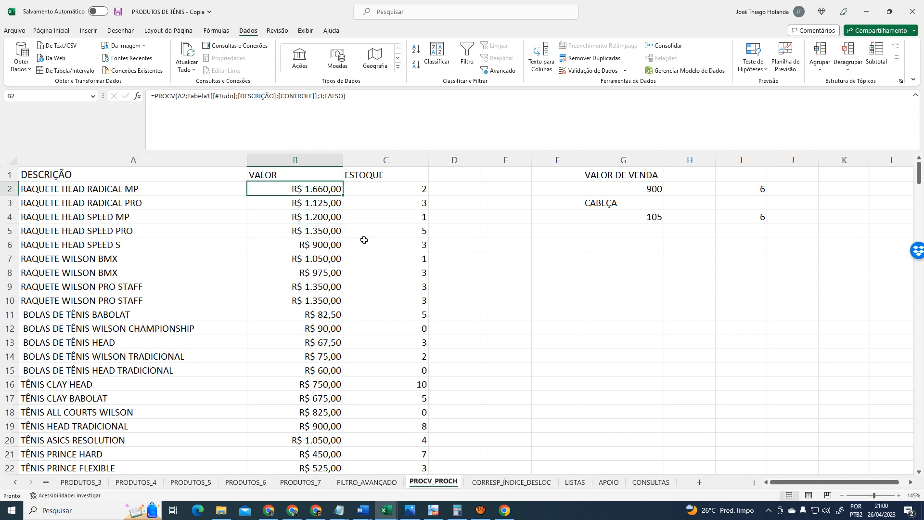
pyautogui.press('Down')
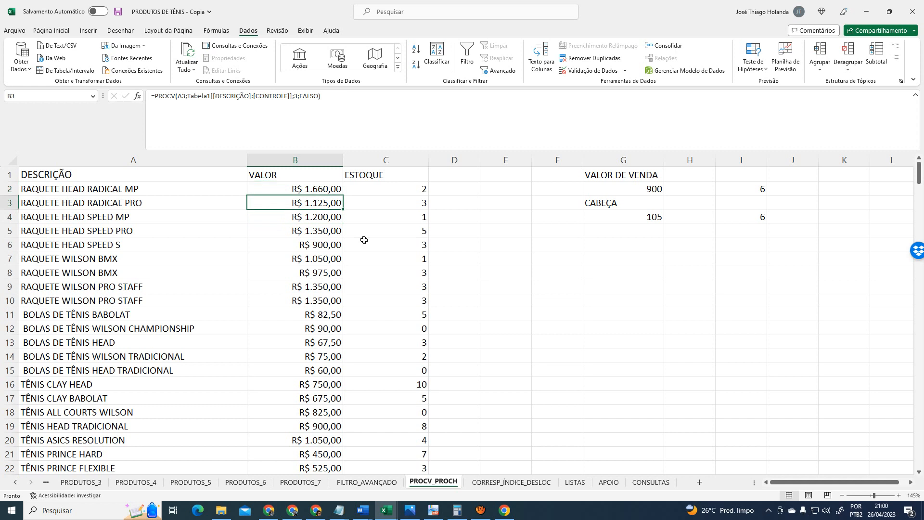
pyautogui.press('Up')
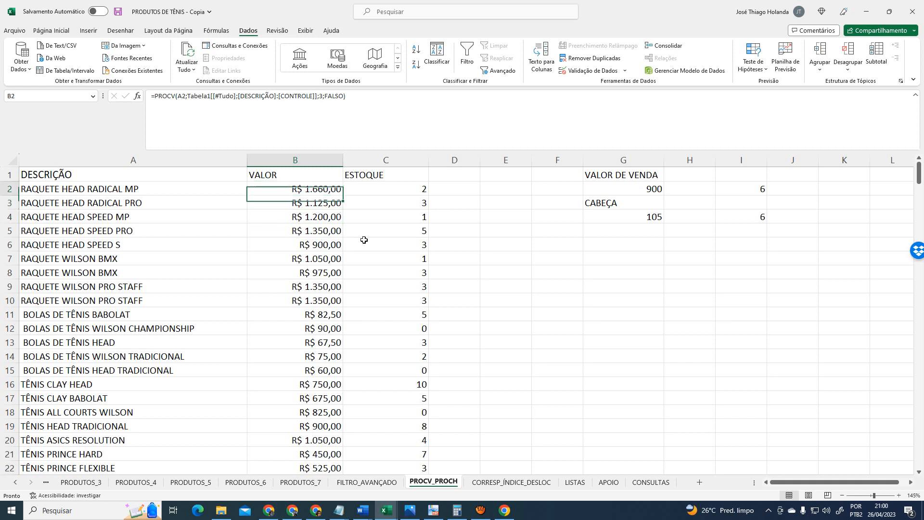
pyautogui.press('Down')
pyautogui.hotkey('ctrl', 'c')
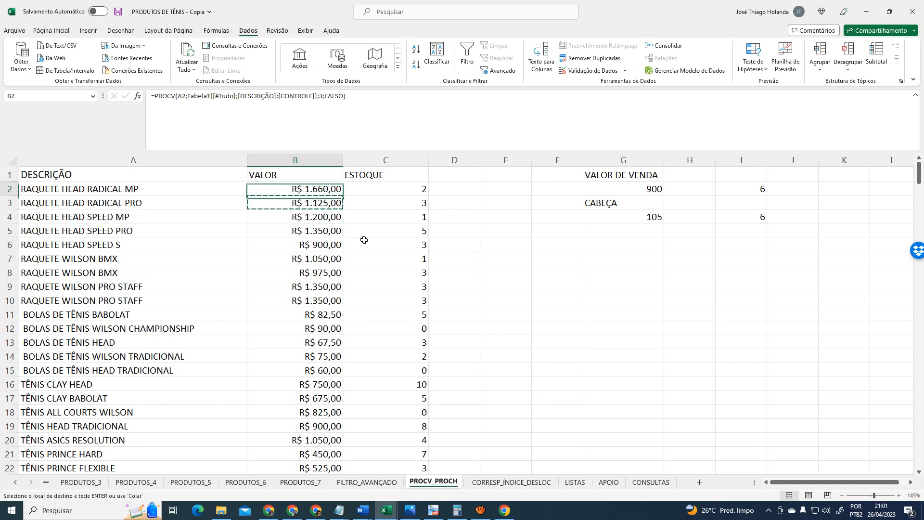
pyautogui.press('Up')
pyautogui.hotkey('ctrl', 'v')
pyautogui.press('Escape')
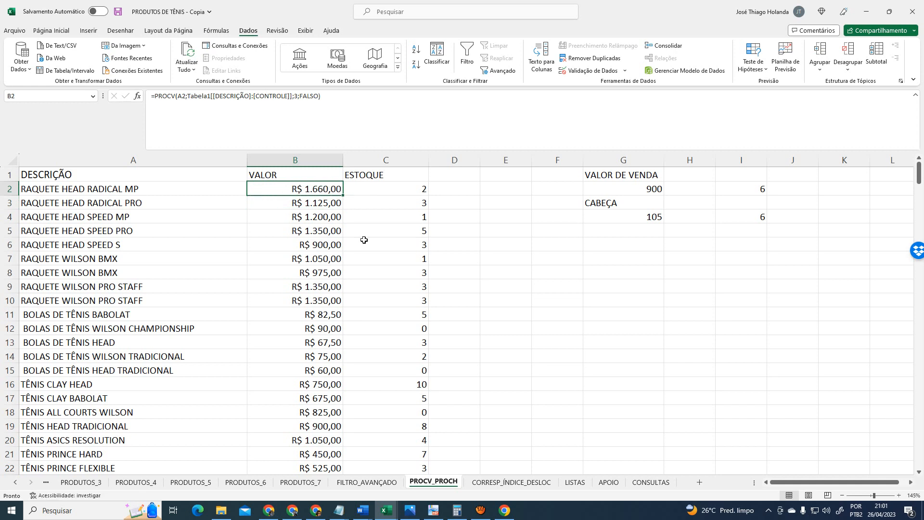
# Send B2's formula =PROCV(A2;Tabela1[[DESCRIÇÃO]:[CONTROLE]];3;FALSO) as a message in the Google Meet call chat, and return to the Excel workbook
pyautogui.moveTo(321, 96); pyautogui.dragTo(1, 94)
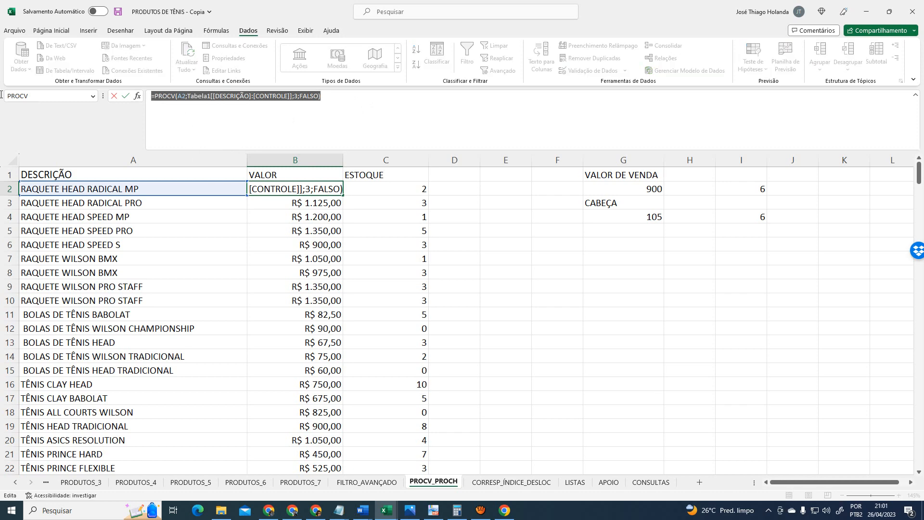
pyautogui.click(292, 512)
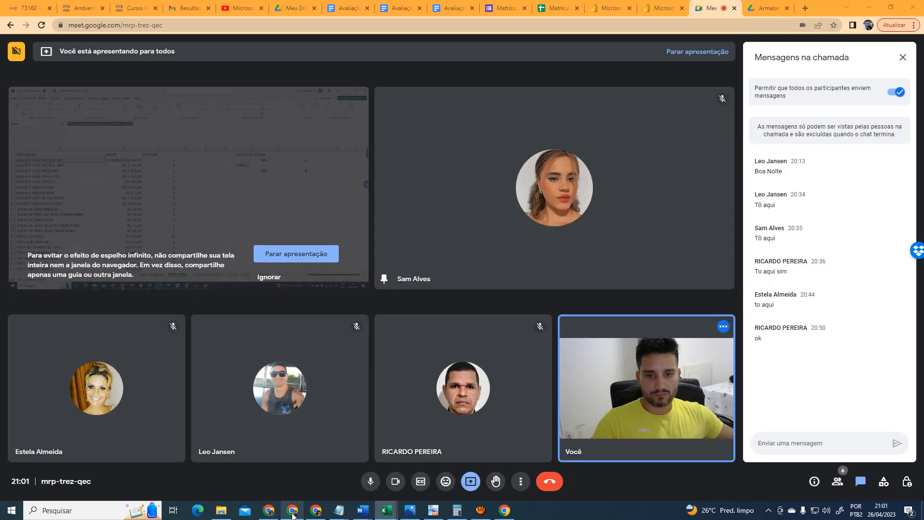
pyautogui.click(852, 442)
pyautogui.hotkey('ctrl', 'v')
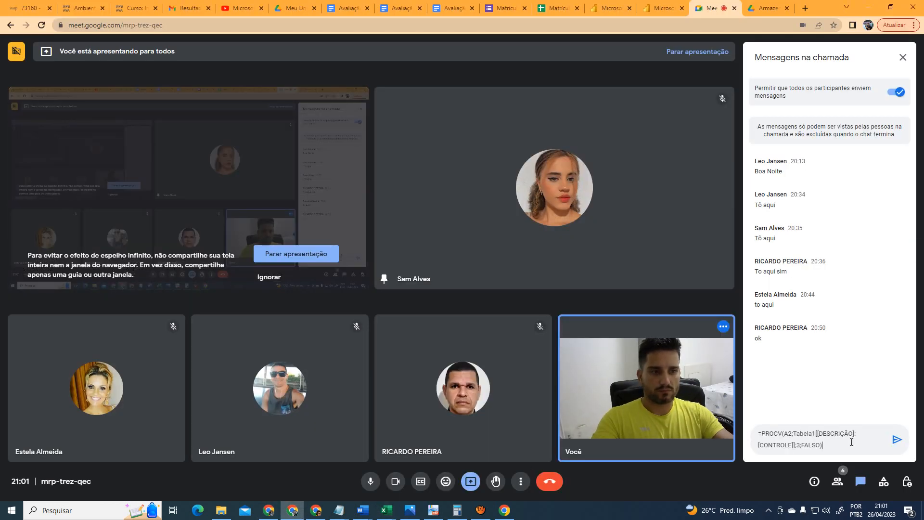
pyautogui.press('Return')
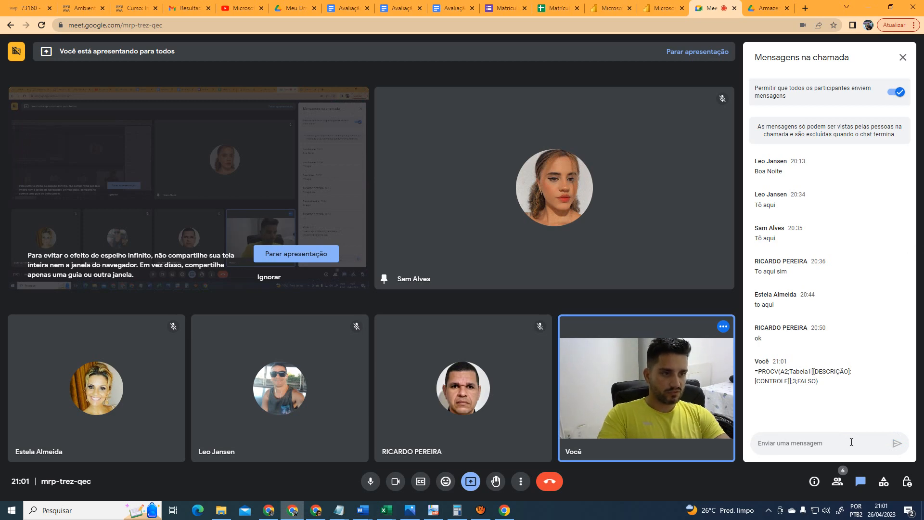
pyautogui.hotkey('alt', 'Tab')
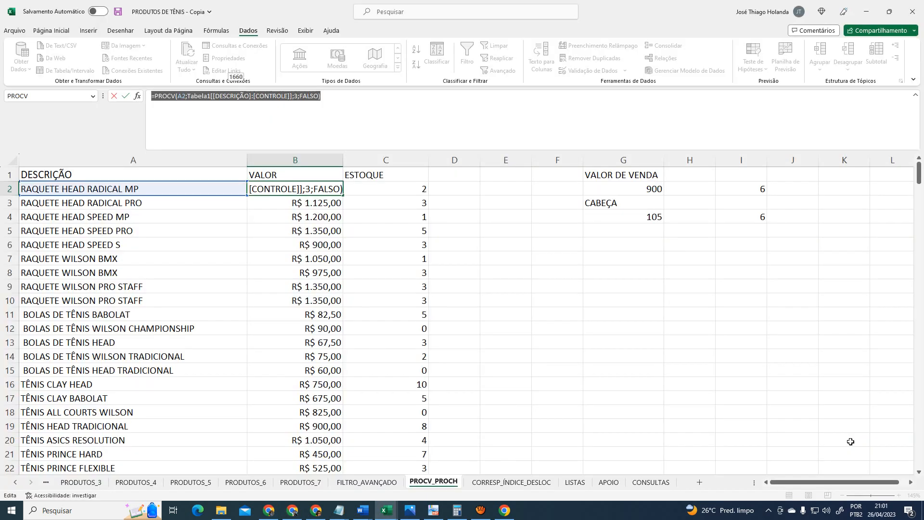
pyautogui.press('Return')
pyautogui.press('Up')
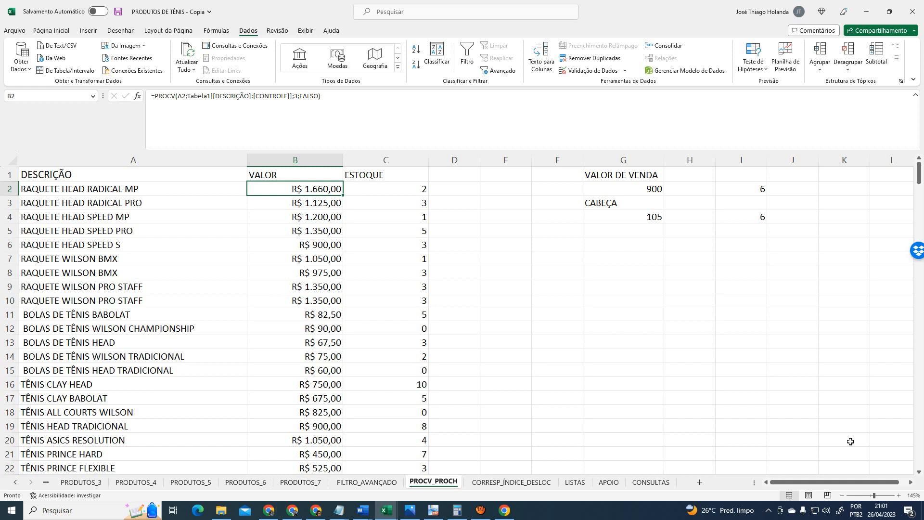
# Check the column index argument of C2's ESTOQUE formula against the PRODUTOS_7 columns, leaving the formula unedited
pyautogui.click(399, 193)
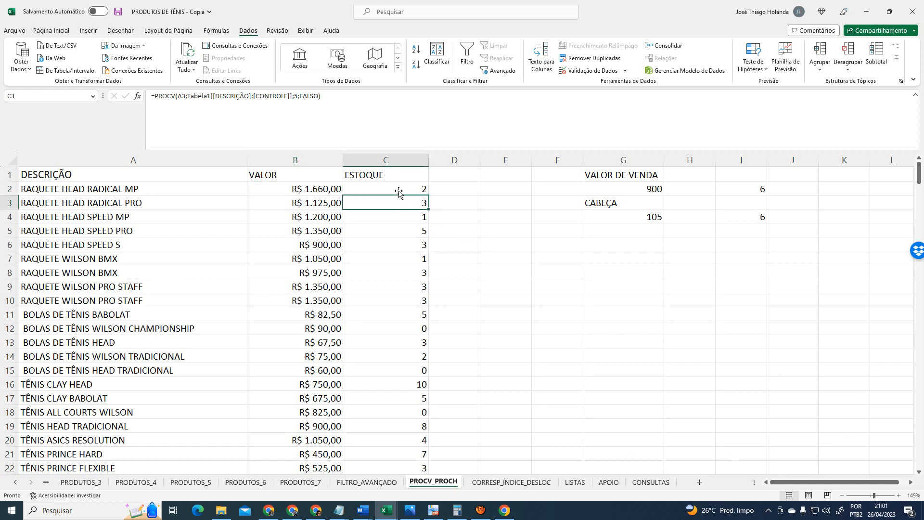
pyautogui.doubleClick(297, 96)
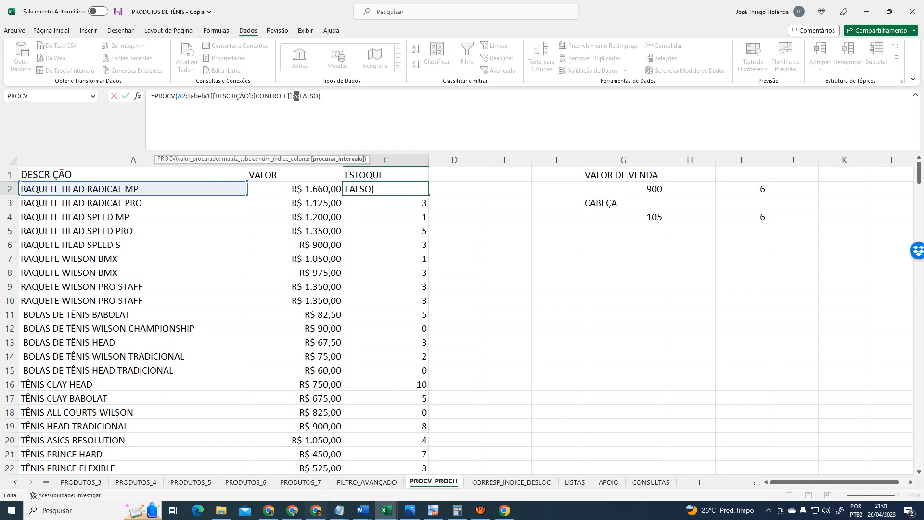
pyautogui.click(301, 482)
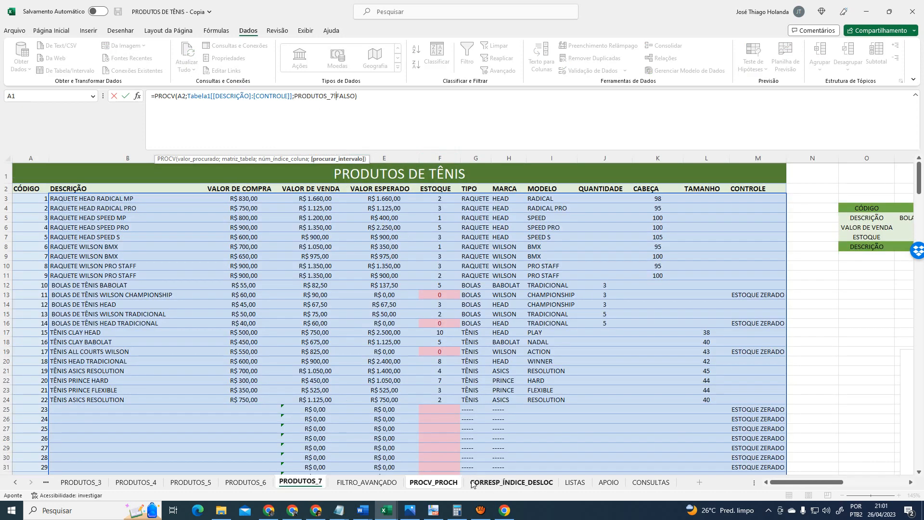
pyautogui.press('Escape')
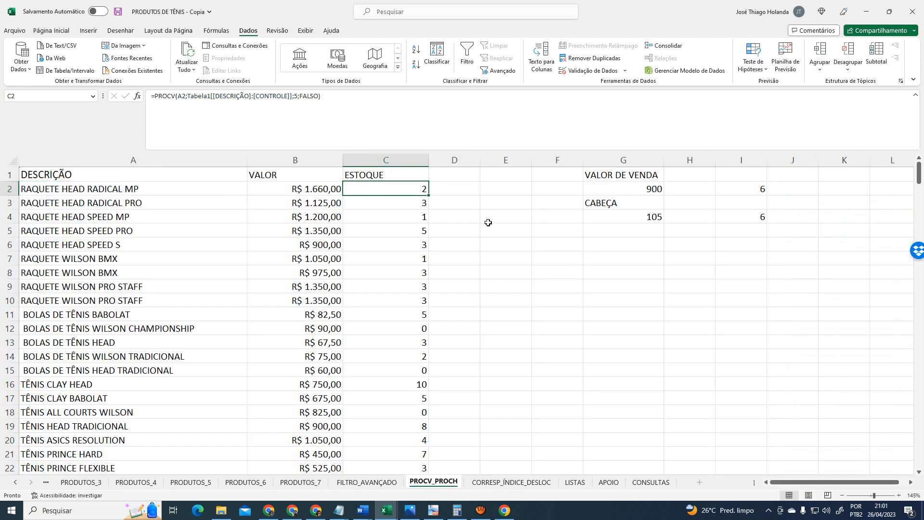
pyautogui.press('Right')
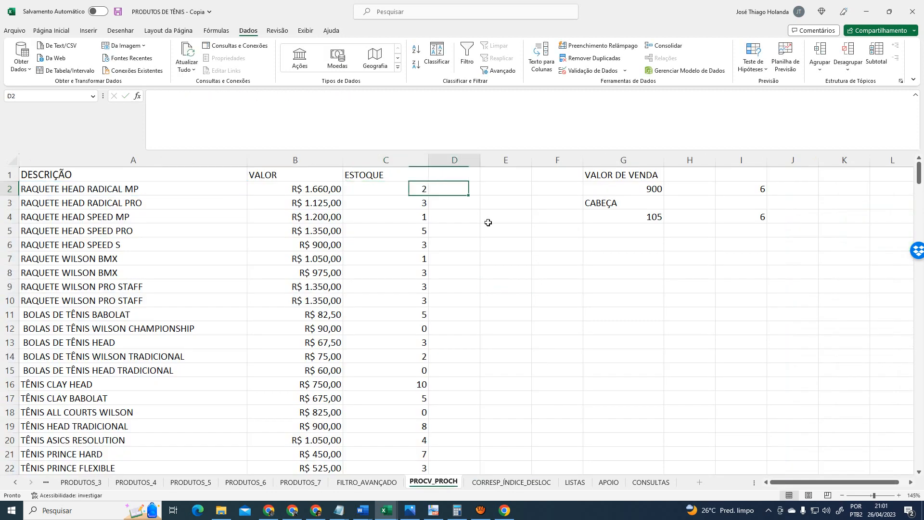
pyautogui.press('Left')
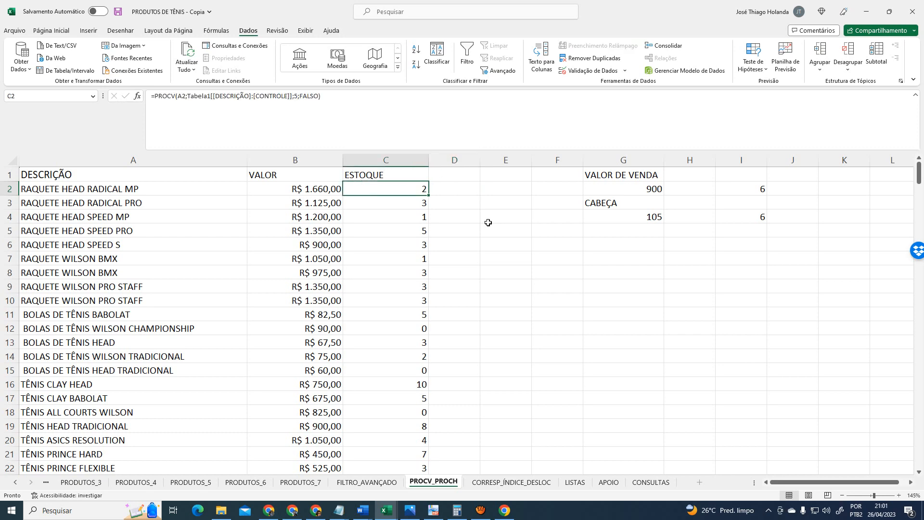
# Remove the leading space from the BOLAS DE TÊNIS BABOLAT description in B12 of PRODUTOS_7
pyautogui.click(82, 314)
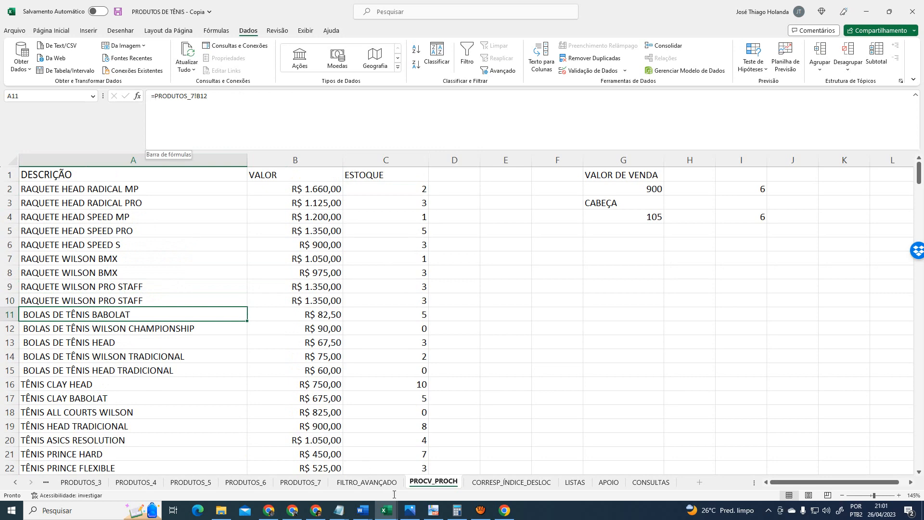
pyautogui.click(367, 483)
pyautogui.click(301, 483)
pyautogui.click(93, 351)
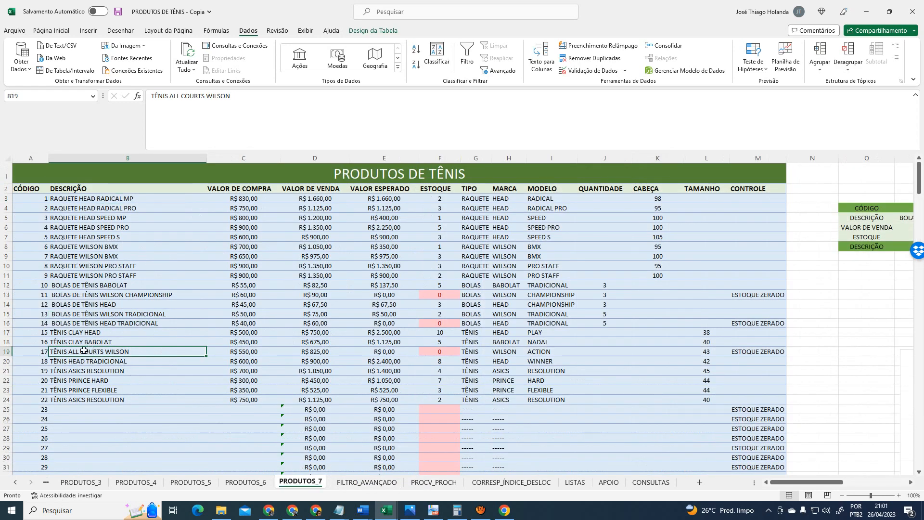
pyautogui.click(82, 316)
pyautogui.click(79, 294)
pyautogui.click(84, 284)
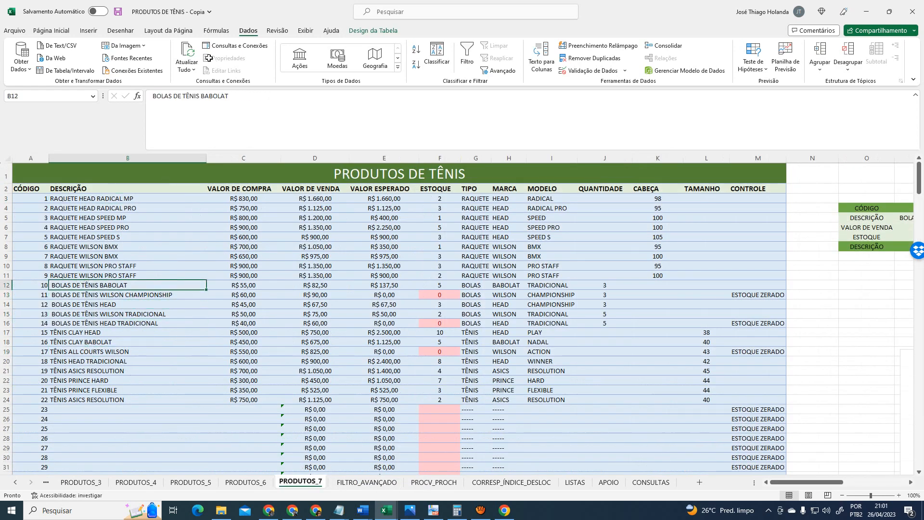
pyautogui.click(203, 89)
pyautogui.press('Home')
pyautogui.press('Delete')
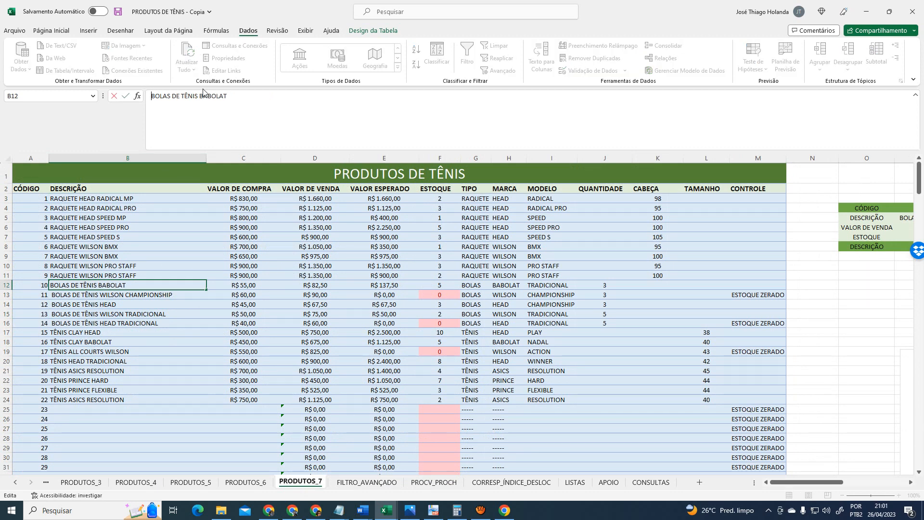
pyautogui.press('Return')
pyautogui.press('Up')
pyautogui.press('Down')
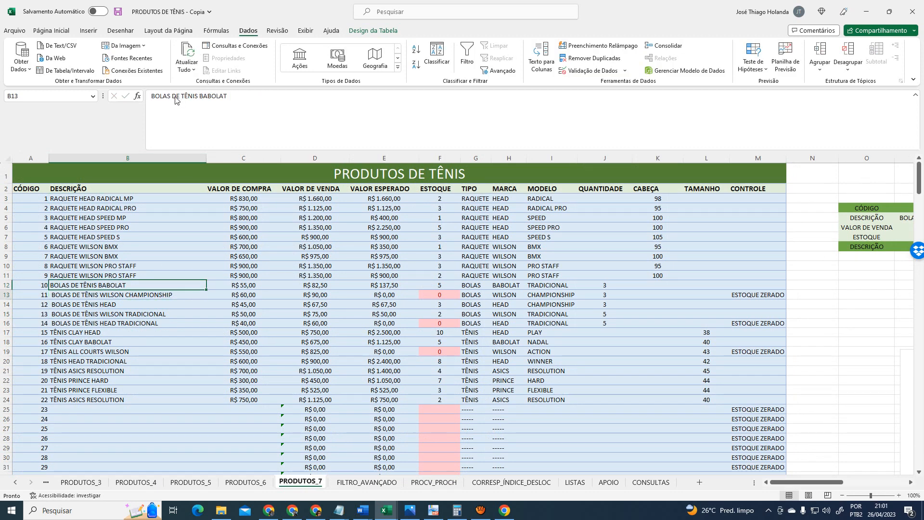
# Remove the leading space from the BOLAS DE TÊNIS WILSON CHAMPIONSHIP and BOLAS DE TÊNIS HEAD descriptions in B13 and B14
pyautogui.click(168, 91)
pyautogui.press('Home')
pyautogui.press('Delete')
pyautogui.press('Return')
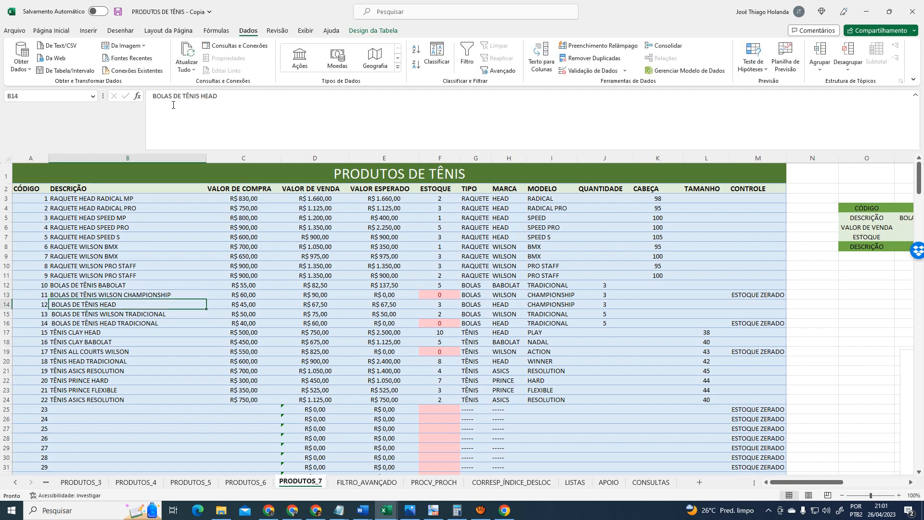
pyautogui.click(160, 99)
pyautogui.press('Home')
pyautogui.press('Delete')
pyautogui.press('Return')
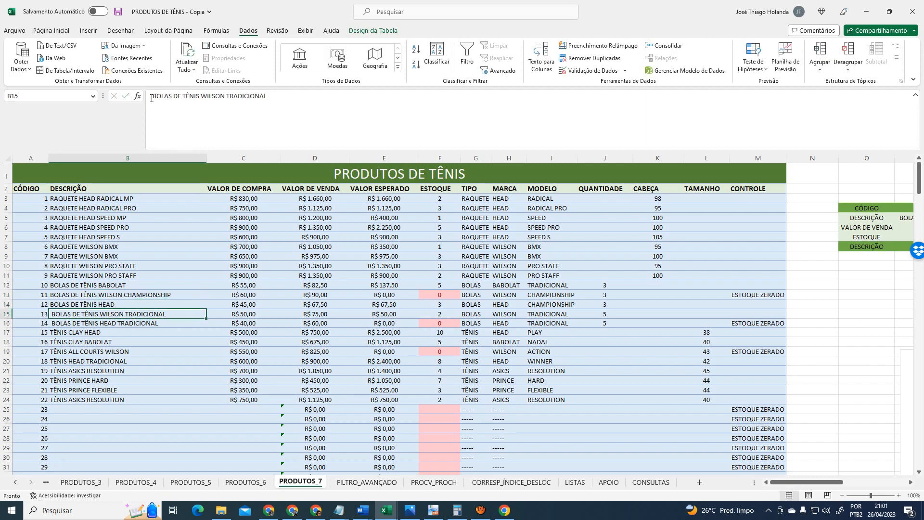
# Remove the leading space from the BOLAS DE TÊNIS WILSON TRADICIONAL and BOLAS DE TÊNIS HEAD TRADICIONAL descriptions in B15 and B16
pyautogui.click(157, 97)
pyautogui.press('Home')
pyautogui.press('Delete')
pyautogui.press('Return')
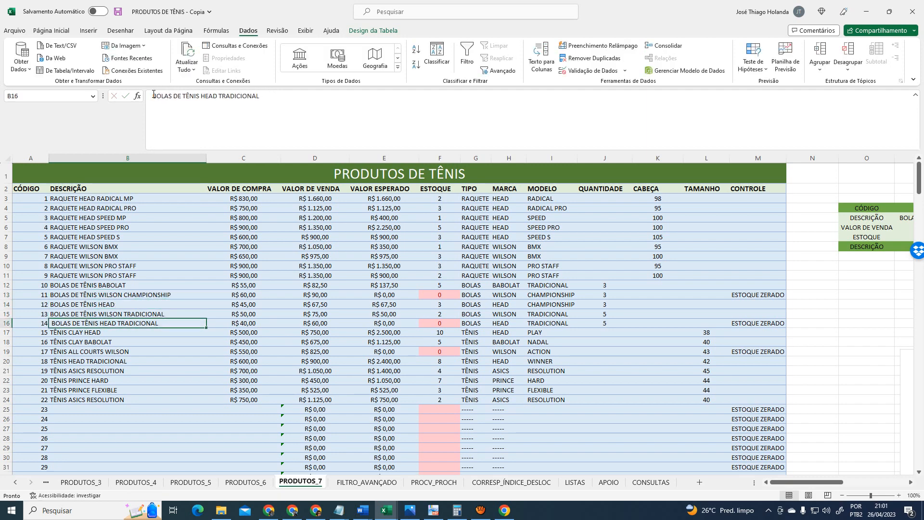
pyautogui.click(153, 96)
pyautogui.press('Home')
pyautogui.press('Delete')
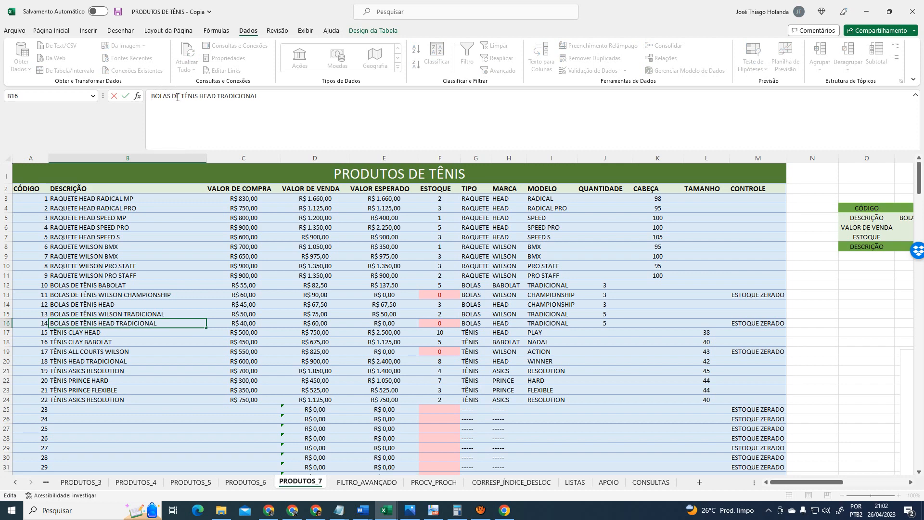
pyautogui.press('Return')
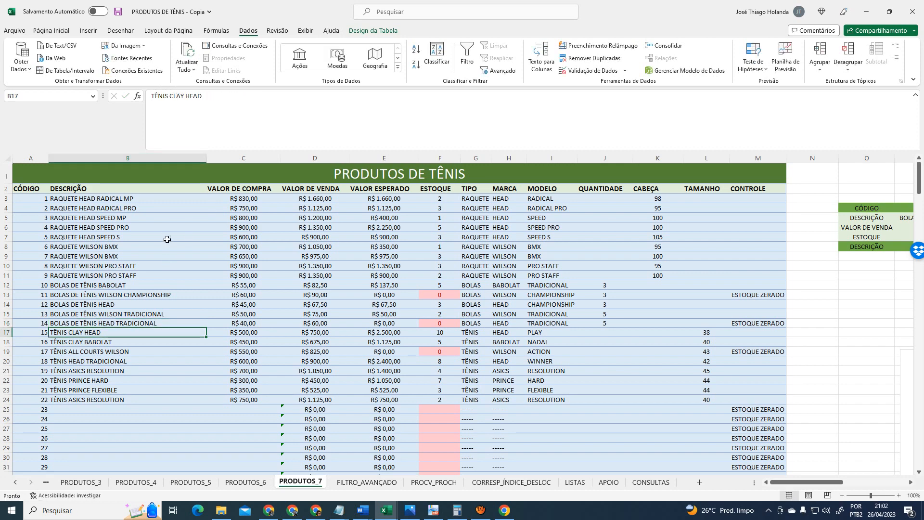
# Compare the PROCV value lookups for the two TÊNIS ASICS RESOLUTION rows, 20 and 23, on PROCV_PROCH
pyautogui.click(426, 483)
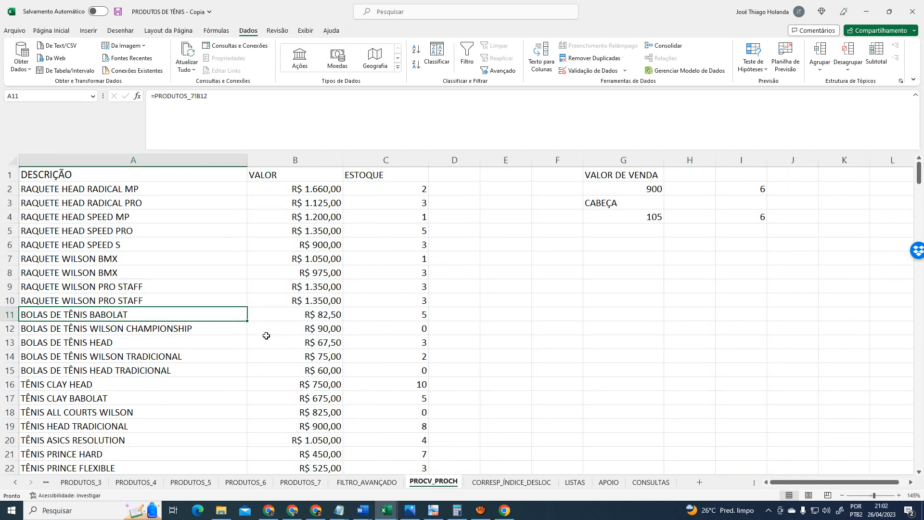
pyautogui.scroll(-4, 261, 336)
pyautogui.click(96, 274)
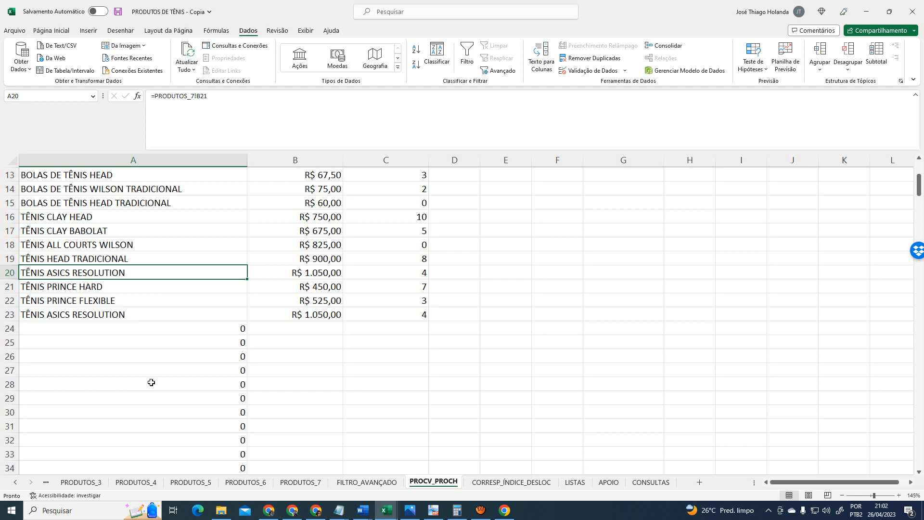
pyautogui.click(326, 270)
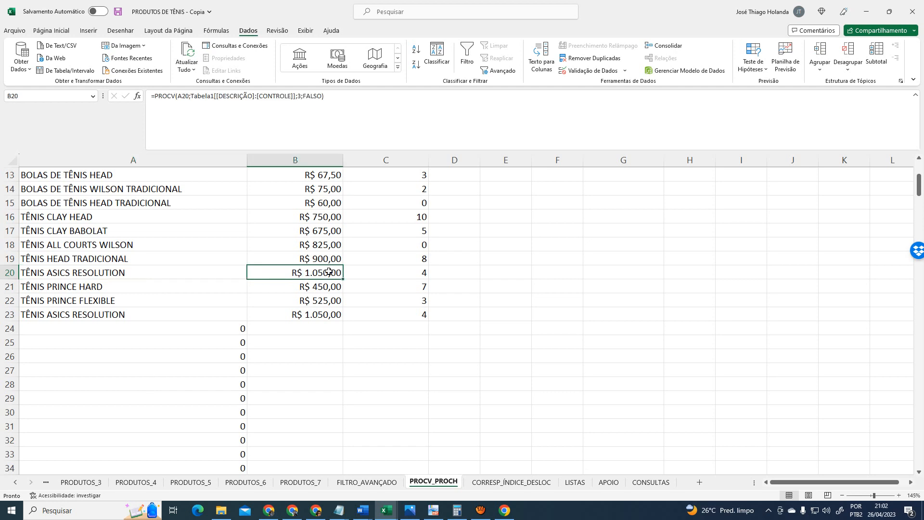
pyautogui.click(136, 314)
pyautogui.click(332, 315)
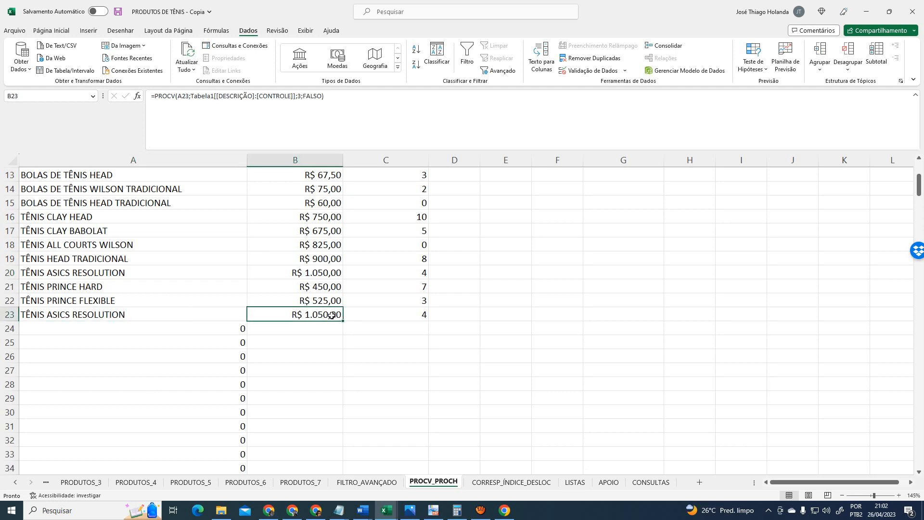
# Check the VALOR DE VENDA of both TÊNIS ASICS RESOLUTION products, in rows 21 and 24 of PRODUTOS_7
pyautogui.click(300, 482)
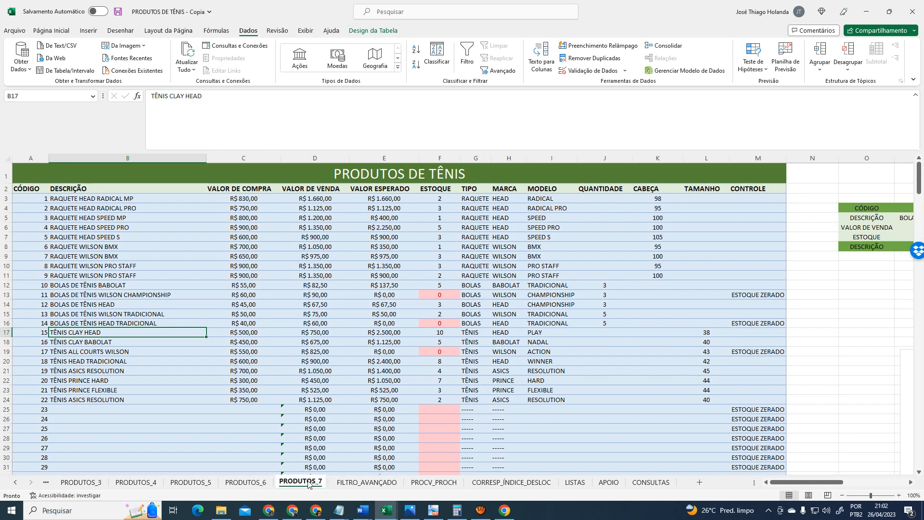
pyautogui.click(115, 369)
pyautogui.click(331, 372)
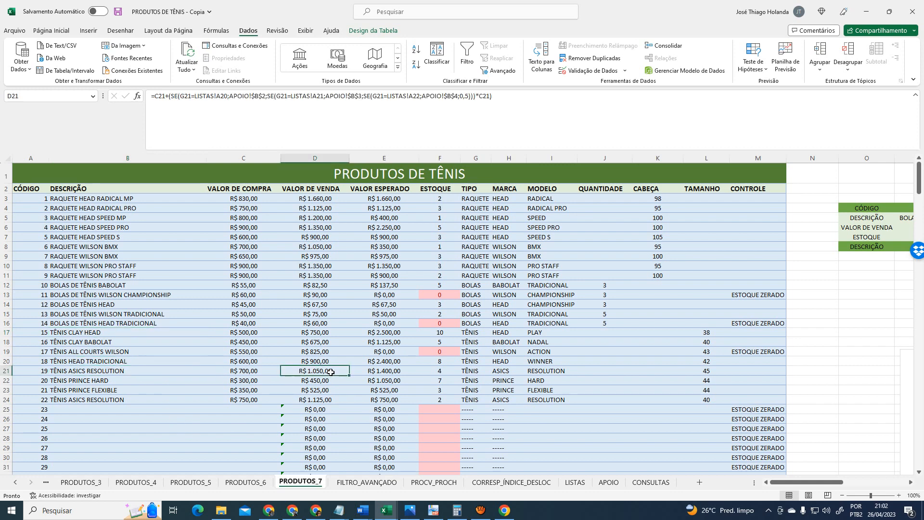
pyautogui.click(70, 399)
pyautogui.click(306, 398)
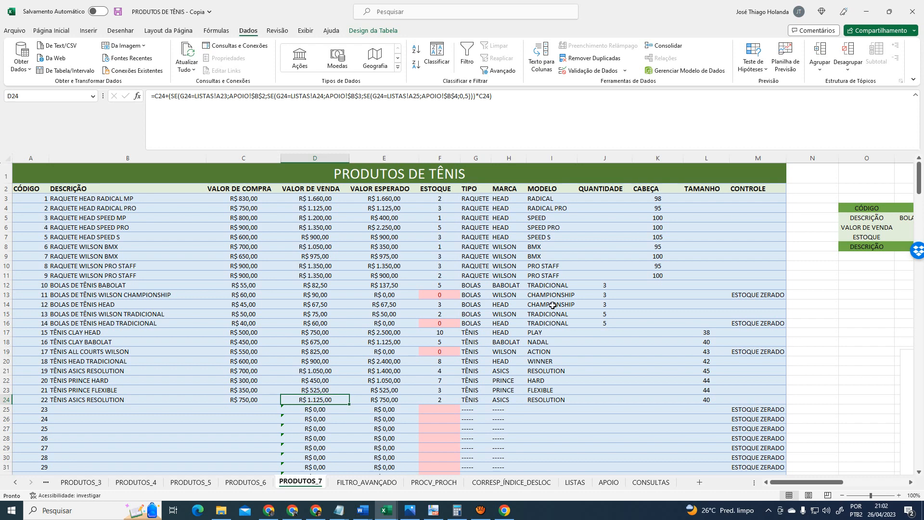
# Compare the two TÊNIS ASICS RESOLUTION records in rows 21 and 24 column by column, from VALOR DE COMPRA to TAMANHO
pyautogui.press('Left')
pyautogui.press('Right')
pyautogui.press('Right')
pyautogui.press('Right')
pyautogui.press('Right')
pyautogui.press('Right')
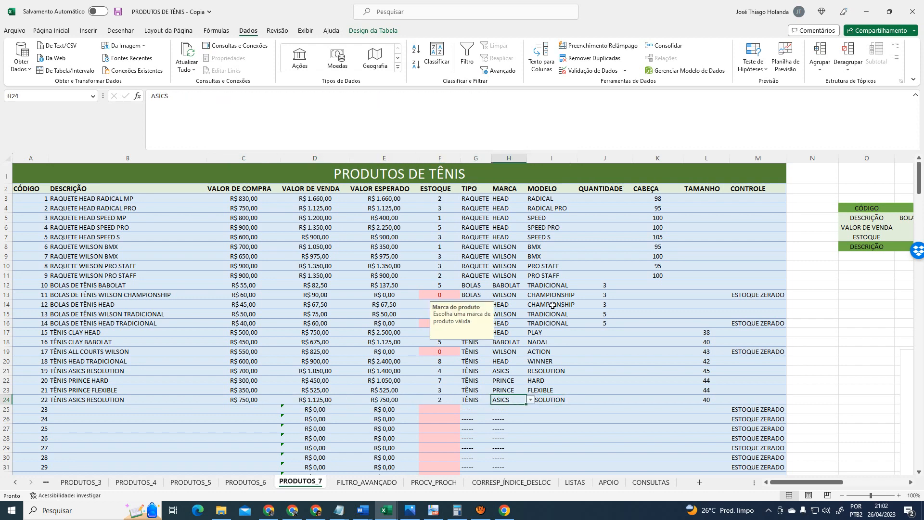
pyautogui.press('Up')
pyautogui.press('Up')
pyautogui.press('Up')
pyautogui.press('Right')
pyautogui.press('Right')
pyautogui.press('Right')
pyautogui.press('Right')
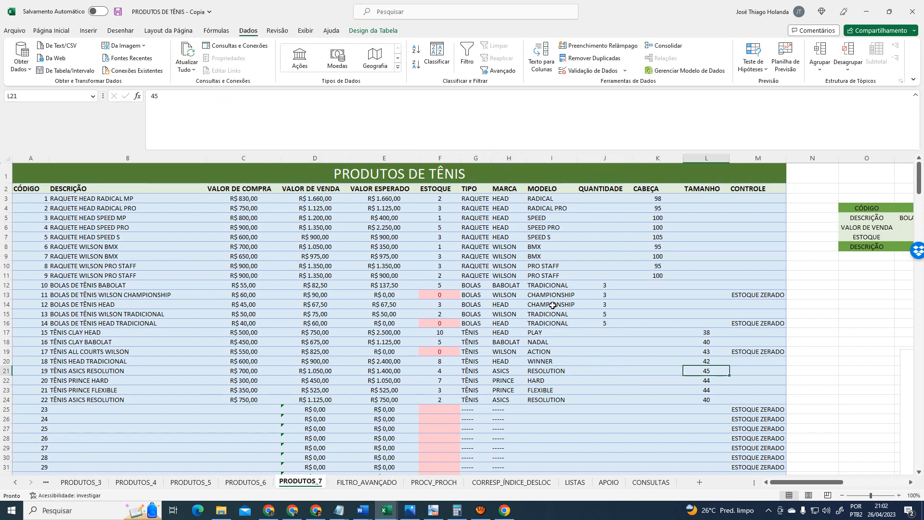
pyautogui.press('Left')
pyautogui.press('Left')
pyautogui.press('Left')
pyautogui.press('Left')
pyautogui.press('Left')
pyautogui.press('Left')
pyautogui.press('Left')
pyautogui.press('Left')
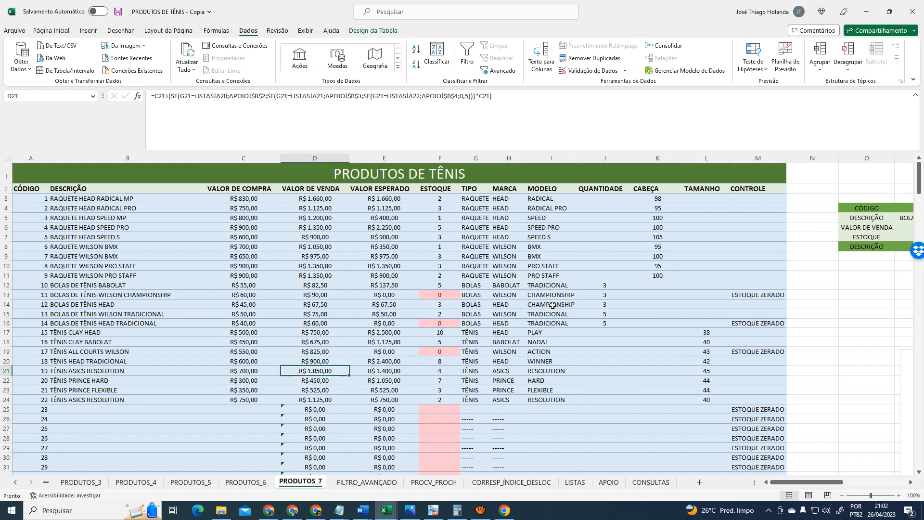
pyautogui.press('Right')
pyautogui.press('Right')
pyautogui.press('Right')
pyautogui.press('Right')
pyautogui.press('Right')
pyautogui.press('Right')
pyautogui.press('Right')
pyautogui.press('Right')
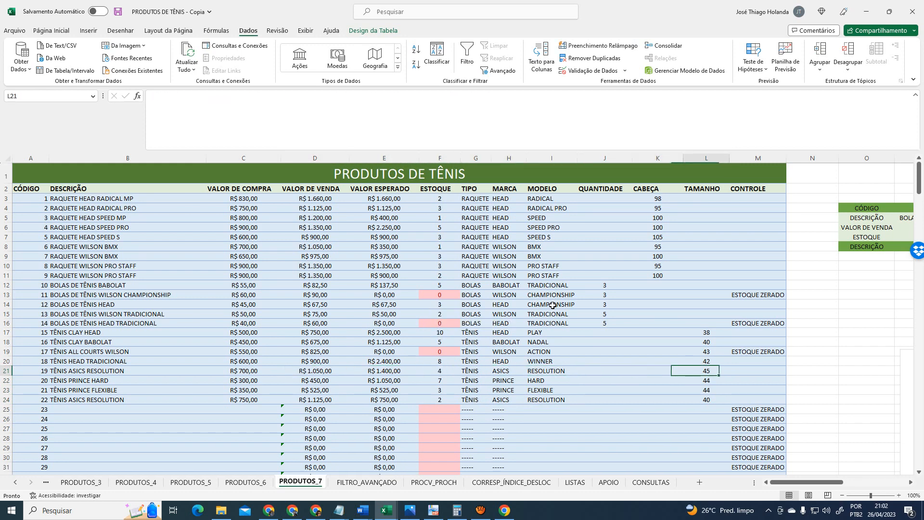
pyautogui.press('Down')
pyautogui.press('Down')
pyautogui.press('Down')
pyautogui.press('Left')
pyautogui.press('Left')
pyautogui.press('Left')
pyautogui.press('Left')
pyautogui.press('Left')
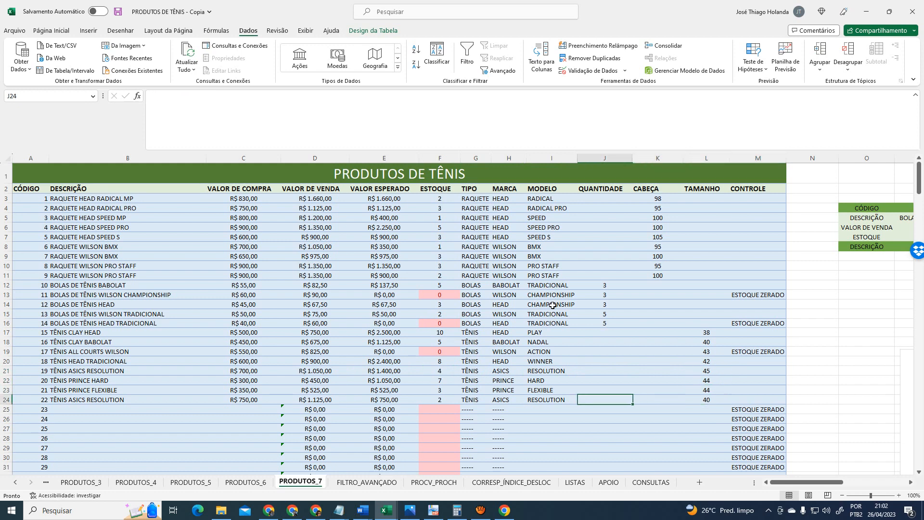
pyautogui.press('Left')
pyautogui.press('Left')
pyautogui.press('Left')
pyautogui.press('Left')
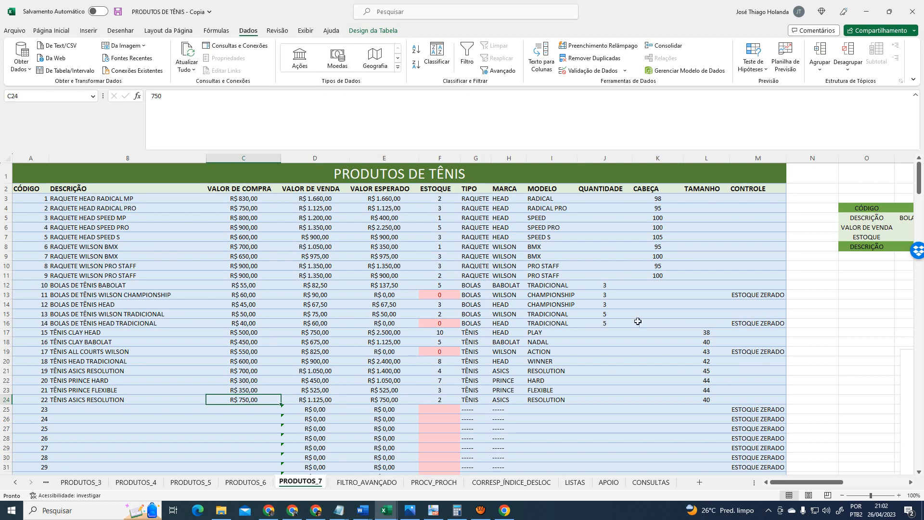
# Review the linked description in A20 and its PROCV formula in B20 on PROCV_PROCH
pyautogui.click(433, 482)
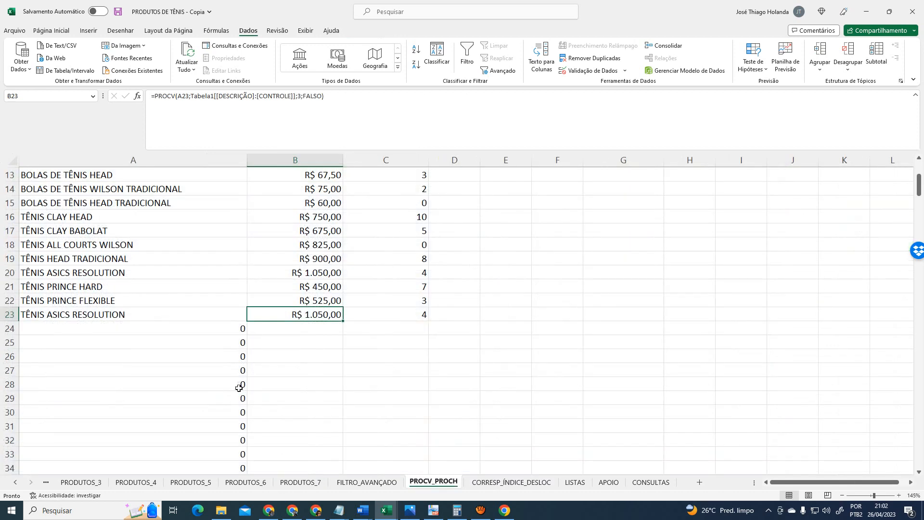
pyautogui.click(126, 274)
pyautogui.click(292, 270)
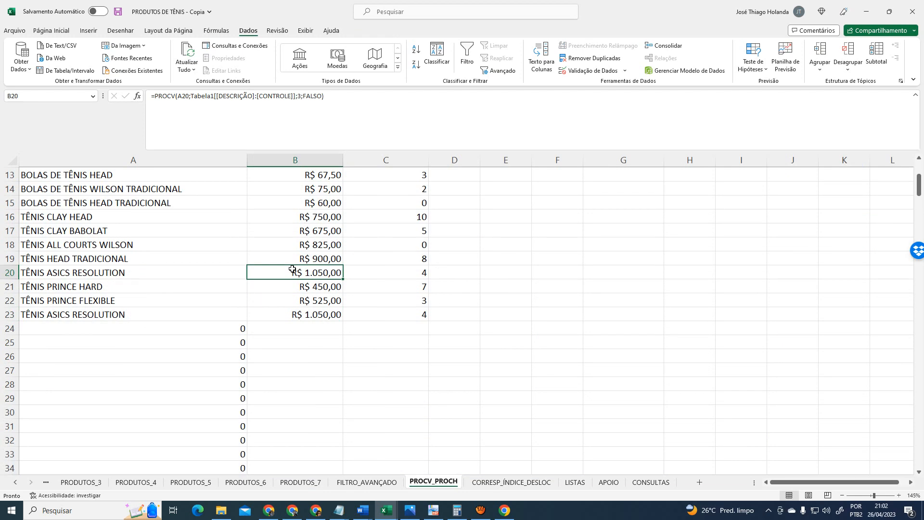
pyautogui.click(148, 275)
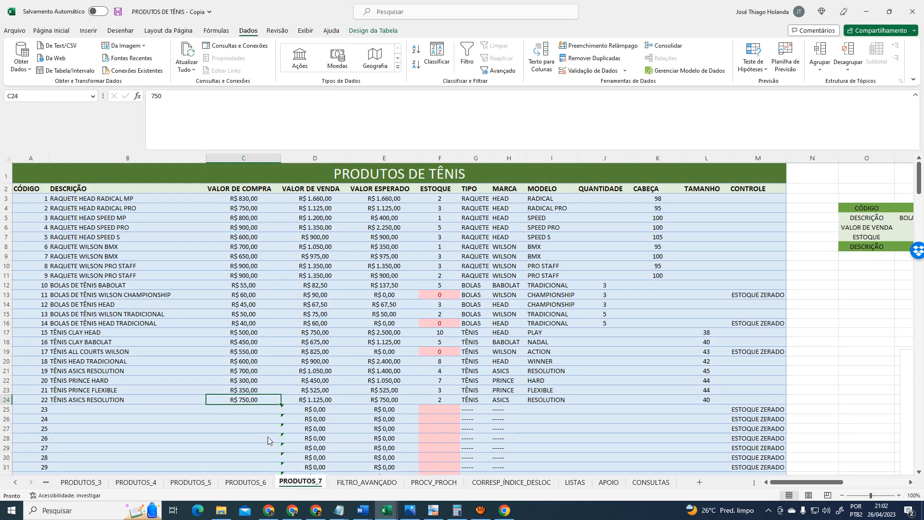
# Trace the PROCV search in PRODUTOS_7 down DESCRIÇÃO to row 21 and across to its VALOR DE VENDA
pyautogui.click(302, 482)
pyautogui.moveTo(121, 194); pyautogui.dragTo(128, 399)
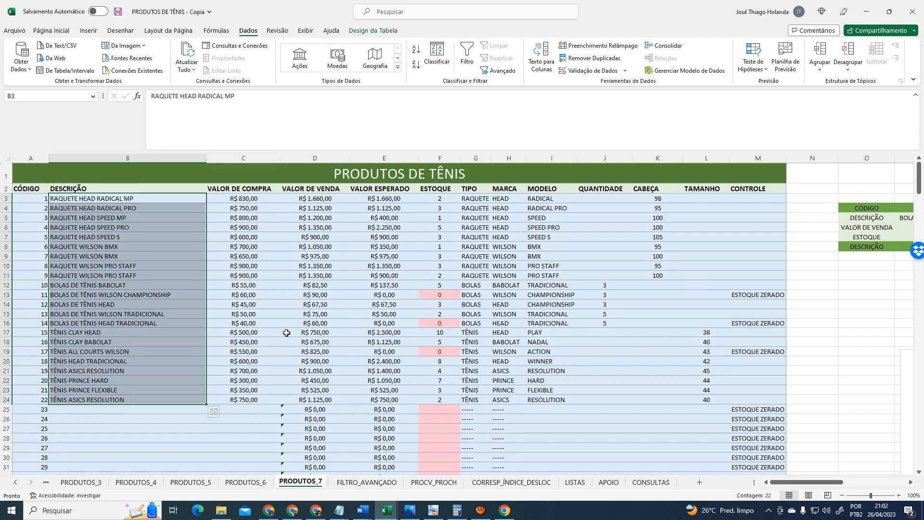
pyautogui.click(132, 372)
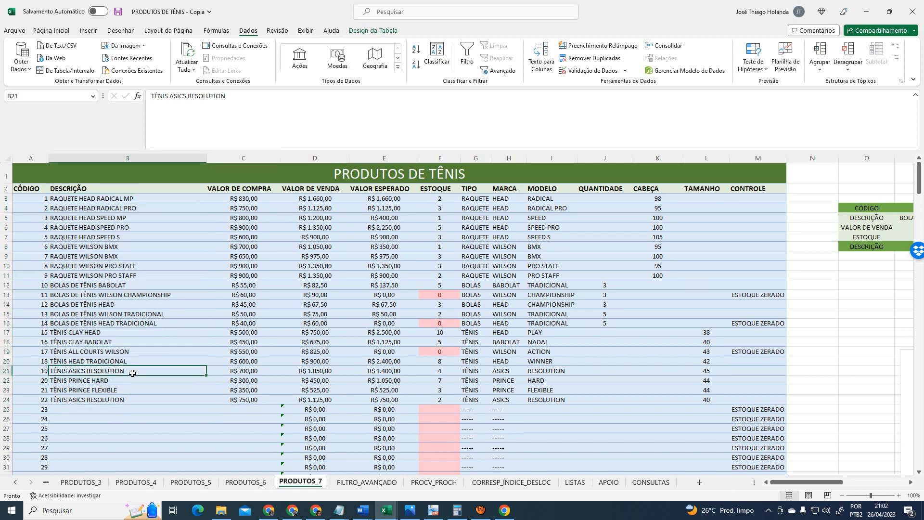
pyautogui.keyDown('shift'); pyautogui.click(327, 370); pyautogui.keyUp('shift')
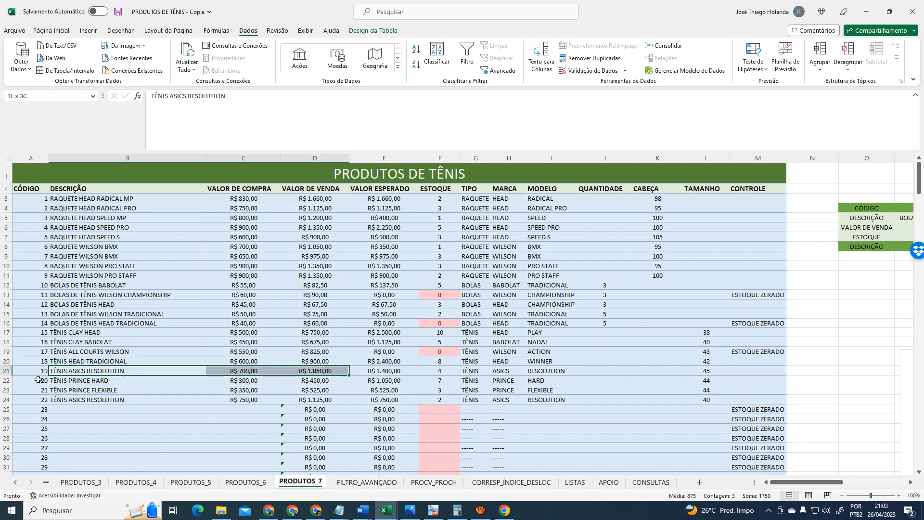
pyautogui.click(107, 373)
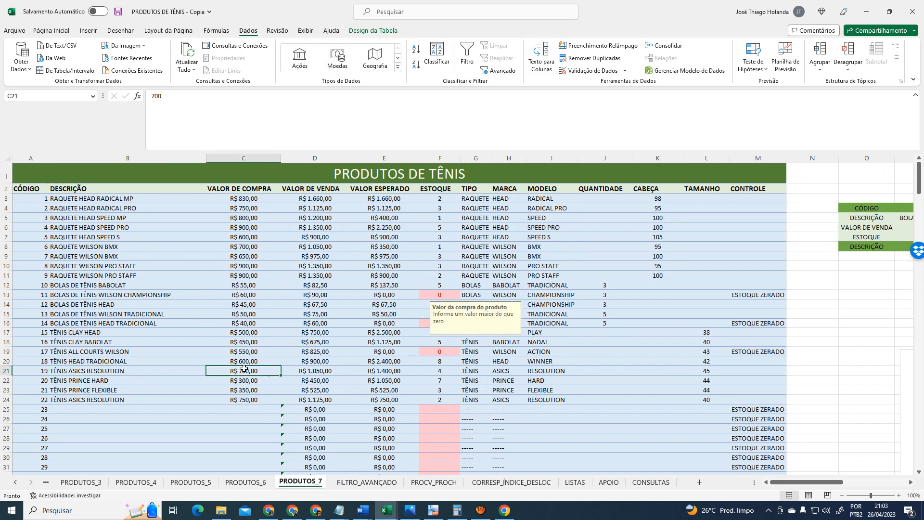
pyautogui.click(308, 369)
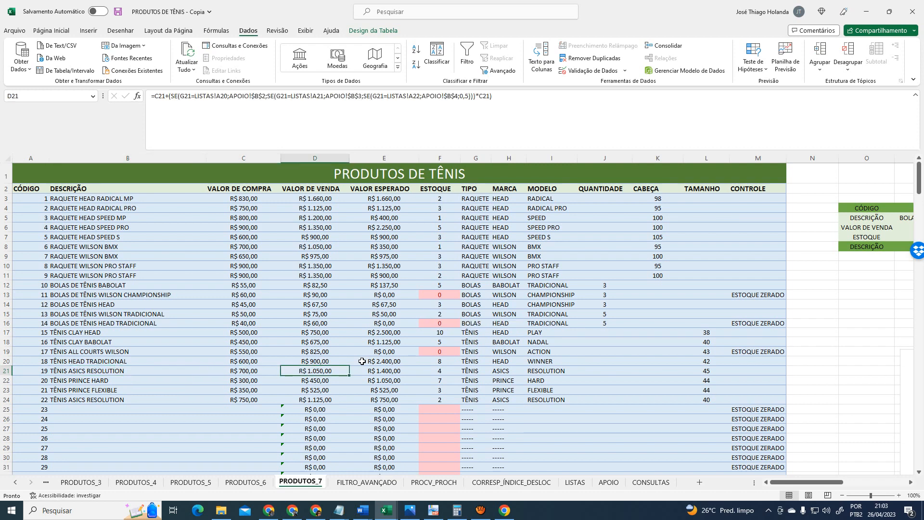
# Examine the PROCH formula in G1 of PROCV_PROCH
pyautogui.click(434, 482)
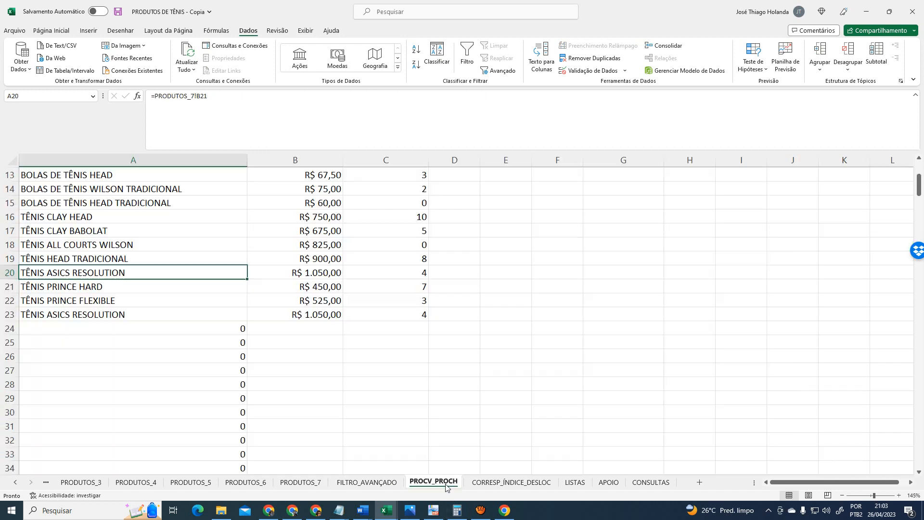
pyautogui.click(499, 277)
pyautogui.scroll(4, 500, 277)
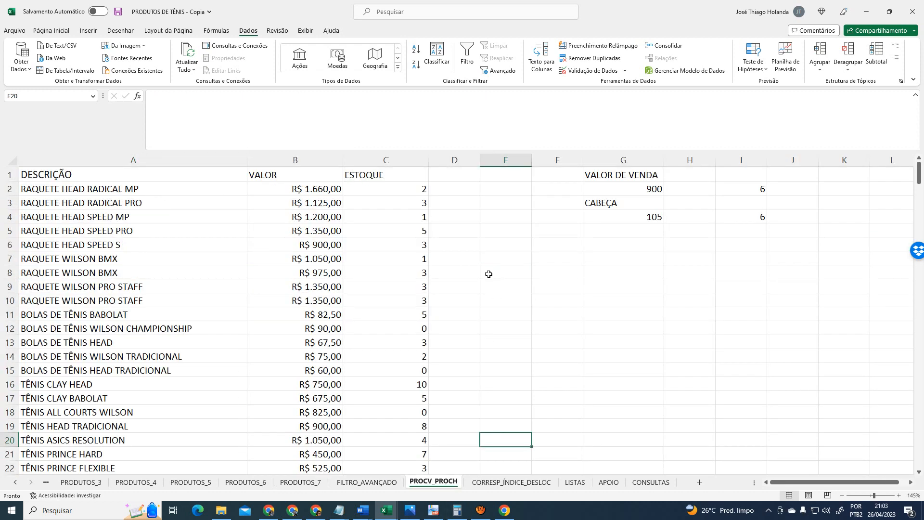
pyautogui.click(619, 171)
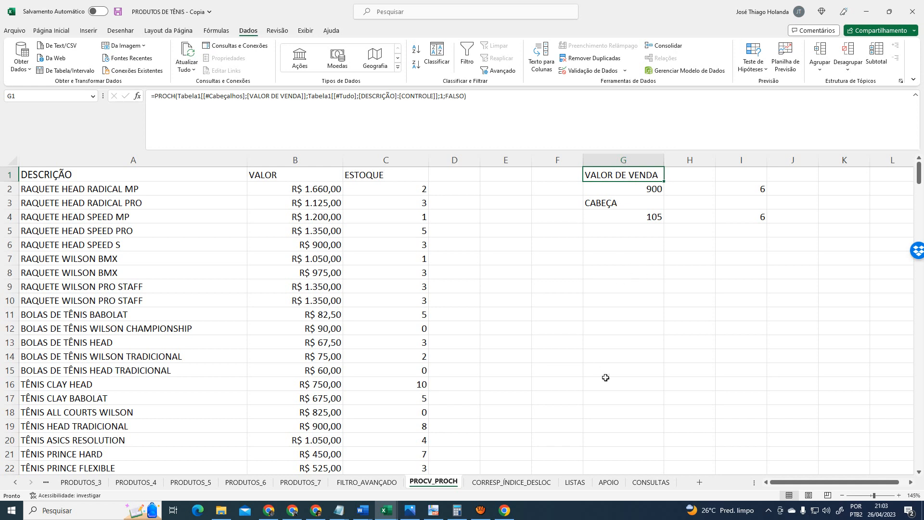
pyautogui.click(606, 362)
pyautogui.click(639, 178)
# Inspect the PRODUTOS_7 header row from CÓDIGO to CONTROLE and the cells beneath TAMANHO and CABEÇA
pyautogui.click(294, 483)
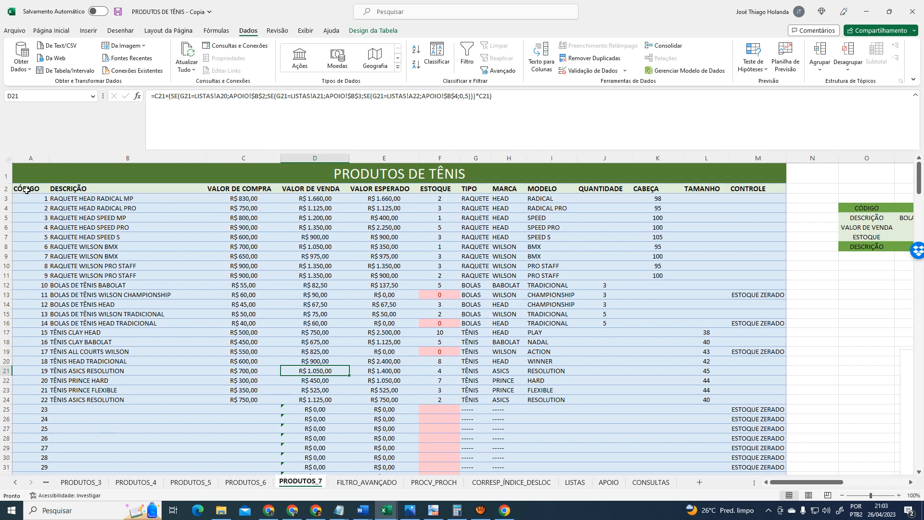
pyautogui.moveTo(28, 189); pyautogui.dragTo(763, 188)
pyautogui.click(701, 199)
pyautogui.click(697, 210)
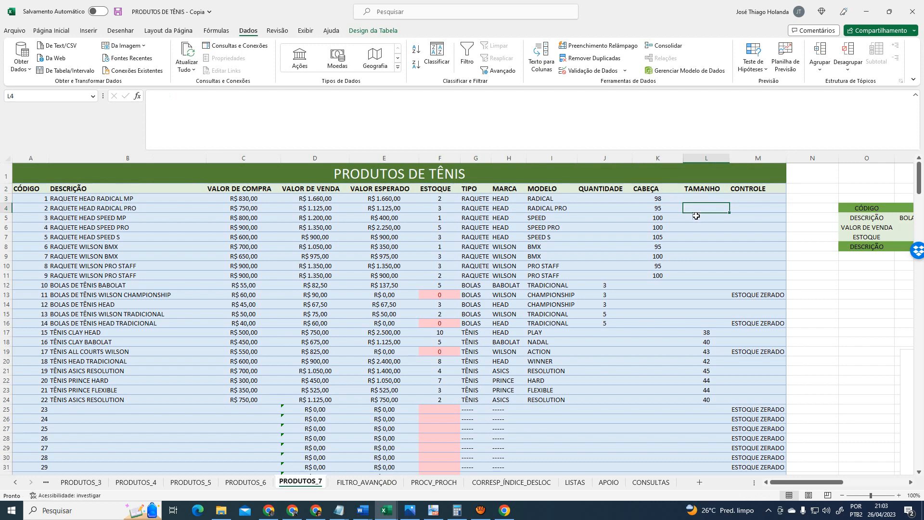
pyautogui.click(696, 218)
pyautogui.click(695, 253)
pyautogui.click(661, 322)
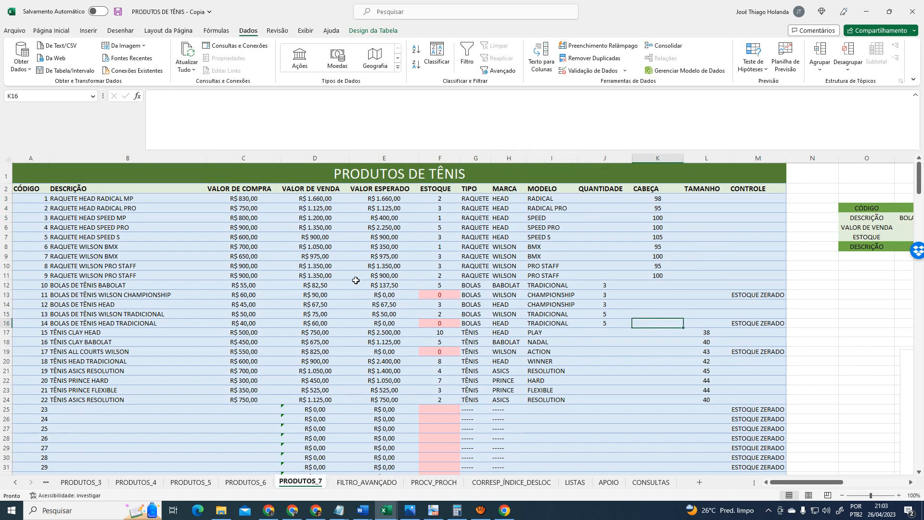
# Trace a PROCH-style search from the ESTOQUE header in F2 down its column to F11
pyautogui.click(432, 185)
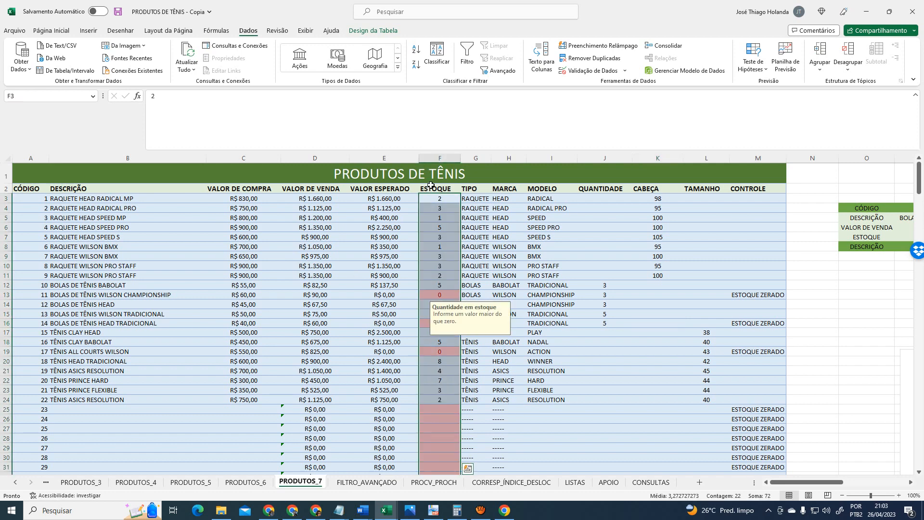
pyautogui.click(433, 188)
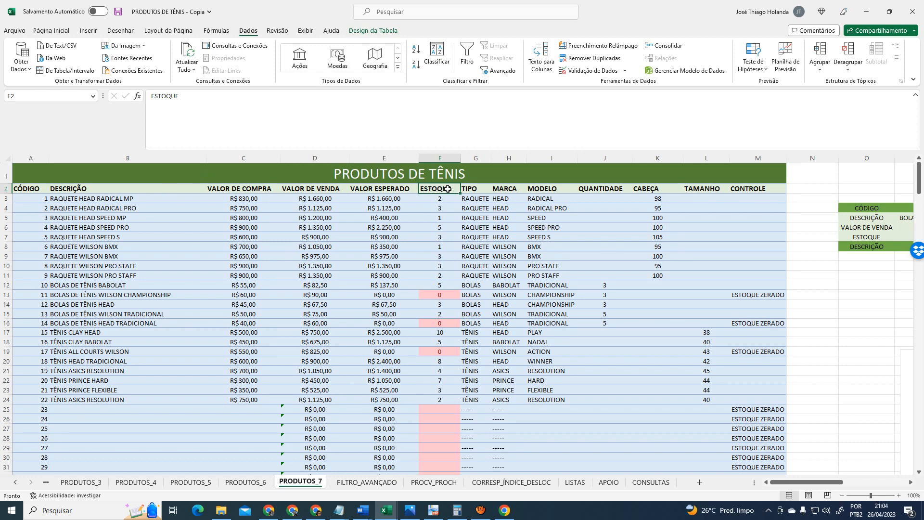
pyautogui.press('Down')
pyautogui.press('Down')
pyautogui.press('Down')
pyautogui.press('Down')
pyautogui.press('Down')
pyautogui.press('Down')
pyautogui.press('Down')
pyautogui.press('Down')
pyautogui.press('Down')
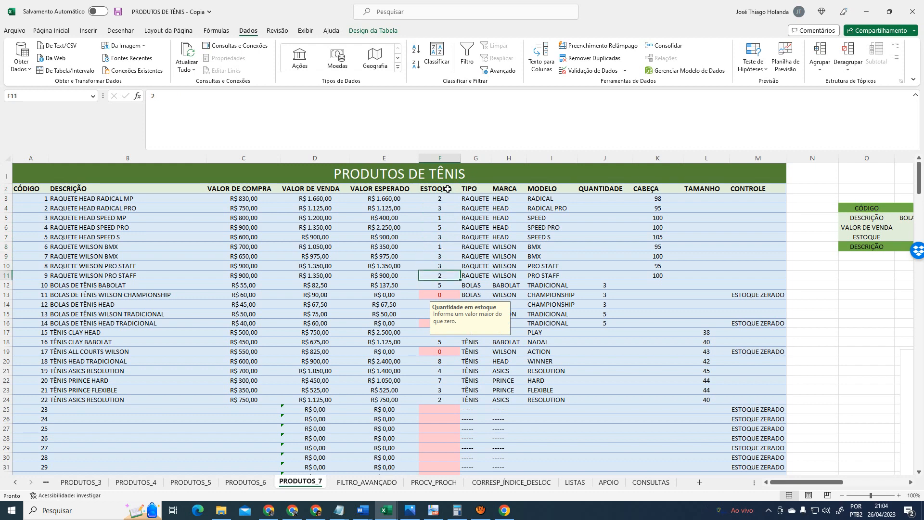
# Continue the PROCH-style trace down the ESTOQUE column in PRODUTOS_7 to F12
pyautogui.press('Down')
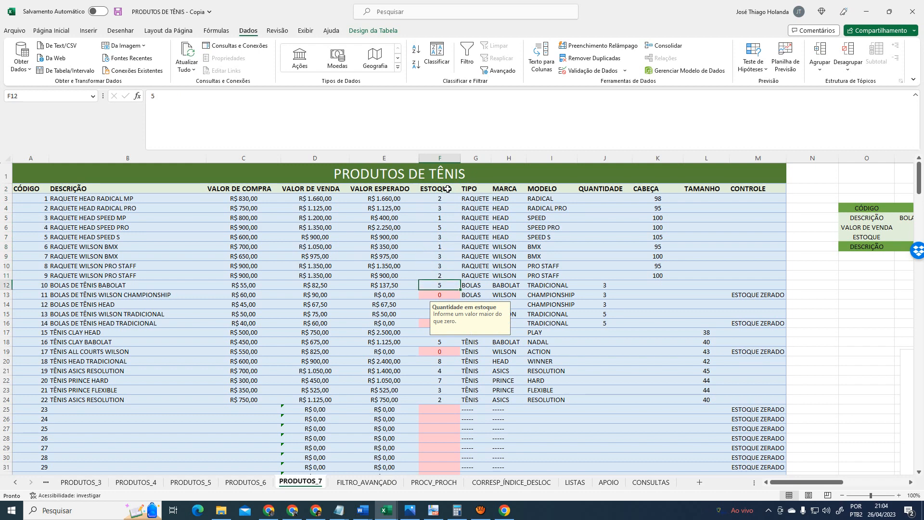
pyautogui.press('Left')
pyautogui.press('Right')
# Highlight the Tabela1[[#Cabeçalhos] part of the lookup value in the PROCH formula of G1 on PROCV_PROCH
pyautogui.click(434, 482)
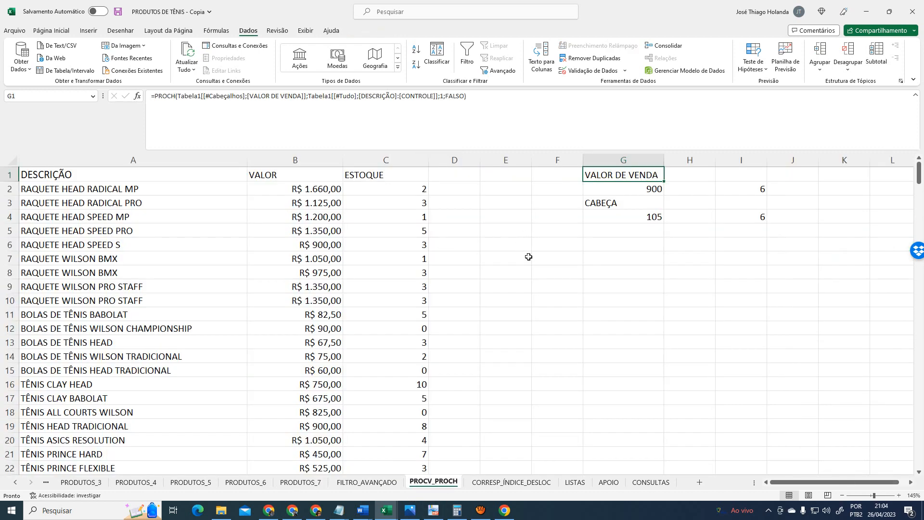
pyautogui.click(281, 106)
pyautogui.click(177, 96)
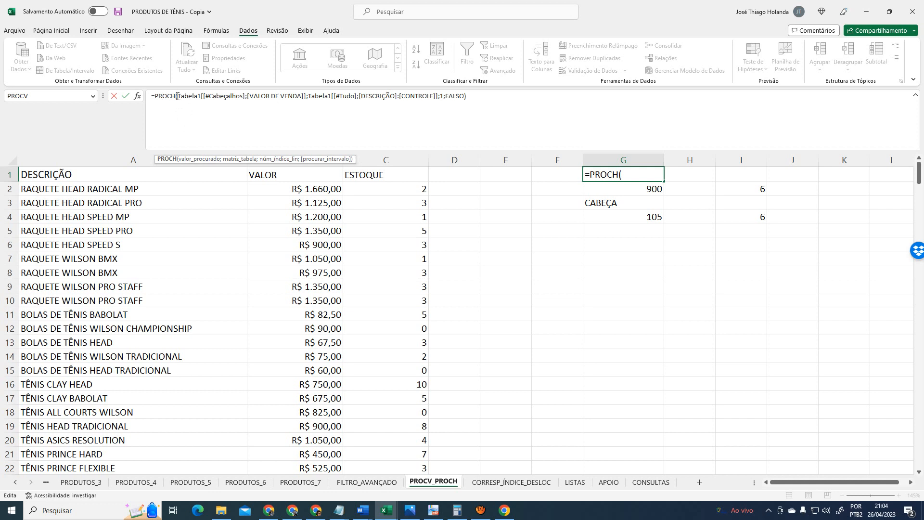
pyautogui.click(178, 99)
pyautogui.hotkey('shift', 'Right')
pyautogui.hotkey('shift', 'Right')
pyautogui.hotkey('shift', 'Right')
pyautogui.hotkey('shift', 'Right')
pyautogui.hotkey('shift', 'Right')
pyautogui.hotkey('shift', 'Right')
pyautogui.hotkey('shift', 'Right')
pyautogui.hotkey('shift', 'Right')
pyautogui.hotkey('shift', 'Right')
pyautogui.hotkey('shift', 'Right')
pyautogui.hotkey('shift', 'Right')
pyautogui.hotkey('shift', 'Right')
pyautogui.hotkey('shift', 'Right')
pyautogui.hotkey('shift', 'Right')
pyautogui.hotkey('shift', 'Right')
pyautogui.hotkey('shift', 'Right')
pyautogui.hotkey('shift', 'Right')
pyautogui.hotkey('shift', 'Right')
pyautogui.hotkey('shift', 'Right')
pyautogui.hotkey('shift', 'Right')
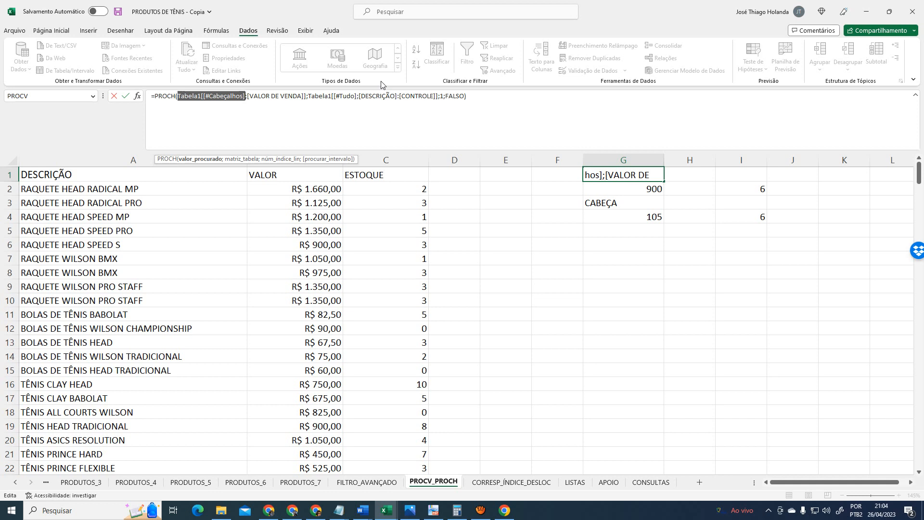
pyautogui.hotkey('ctrl', 'Return')
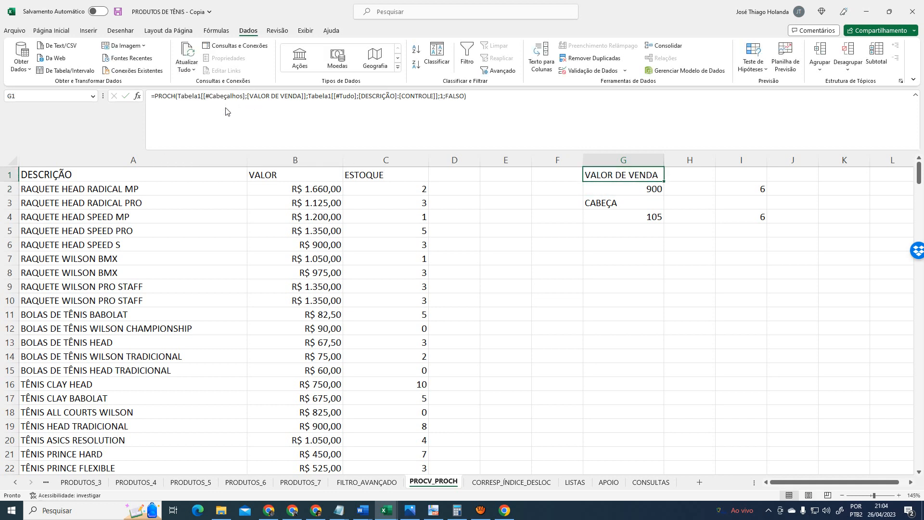
# Delete the Tabela1 header reference at the start of the lookup value in G1's PROCH formula
pyautogui.click(210, 96)
pyautogui.press('Delete')
pyautogui.press('Delete')
pyautogui.press('Delete')
pyautogui.press('Delete')
pyautogui.press('Delete')
pyautogui.press('Delete')
pyautogui.press('Delete')
pyautogui.press('Delete')
pyautogui.press('Delete')
pyautogui.press('Delete')
pyautogui.press('Delete')
pyautogui.press('Delete')
pyautogui.press('Delete')
pyautogui.press('Delete')
pyautogui.press('Delete')
pyautogui.press('Delete')
pyautogui.press('Delete')
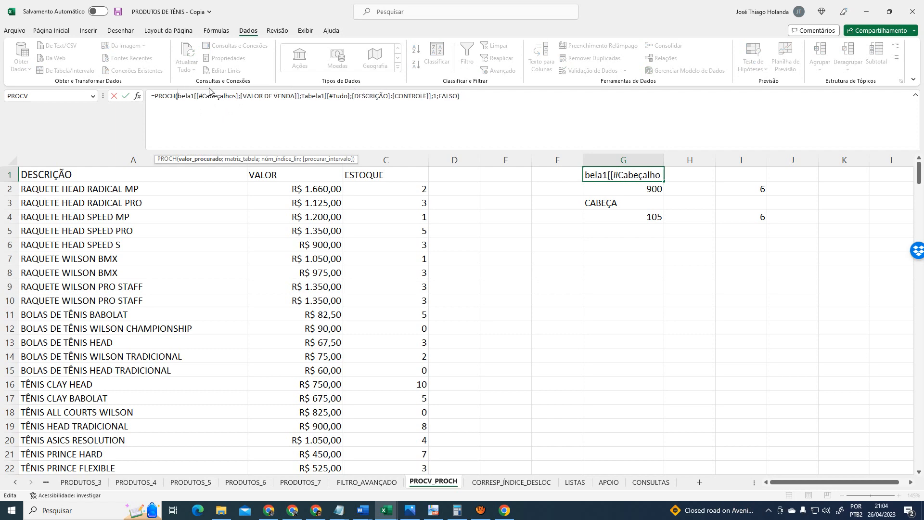
pyautogui.press('Delete')
pyautogui.press('Delete')
pyautogui.press('Delete')
pyautogui.press('Delete')
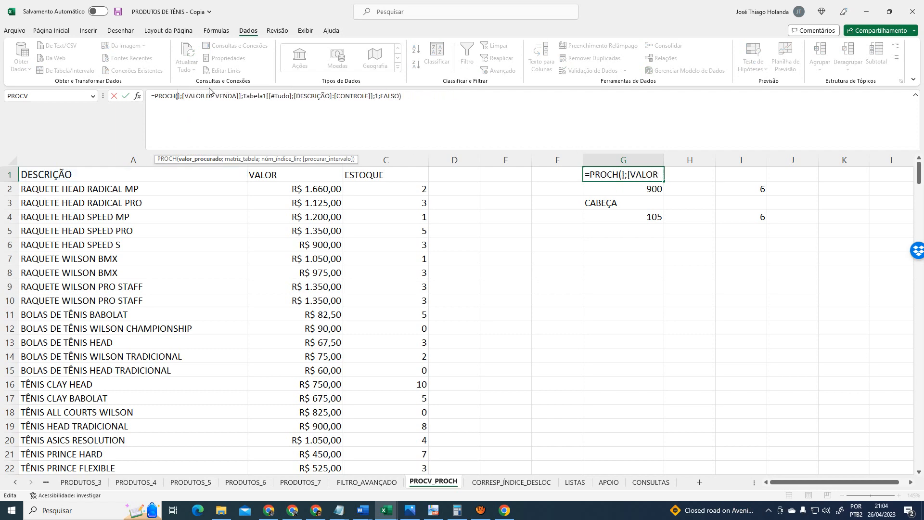
# Try to point G1's lookup value at the PRODUTOS_7 header row from CÓDIGO to CONTROLE, then at the ESTOQUE header in F2
pyautogui.click(300, 482)
pyautogui.moveTo(28, 189); pyautogui.dragTo(766, 188)
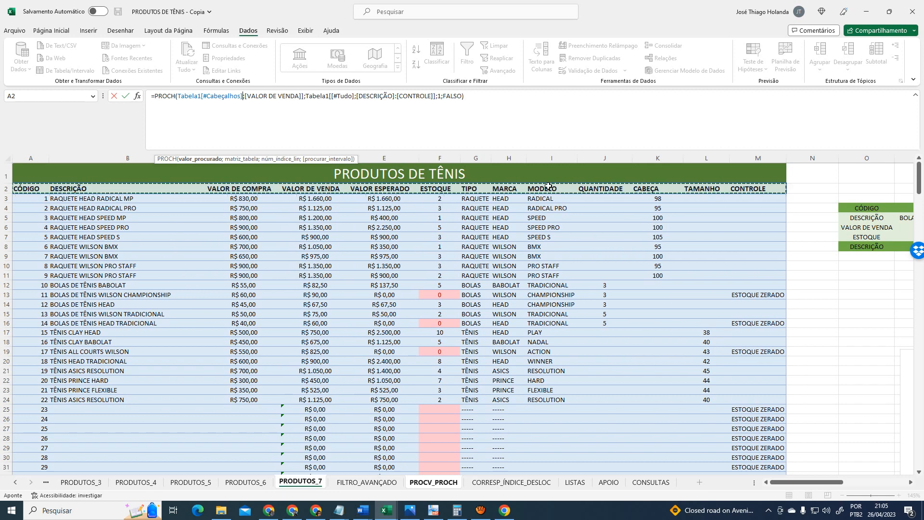
pyautogui.click(444, 189)
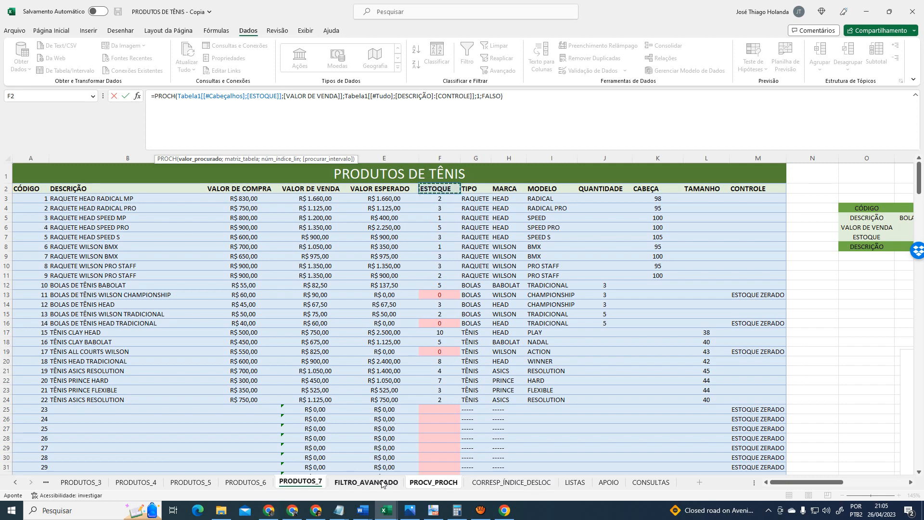
pyautogui.click(511, 482)
pyautogui.click(433, 482)
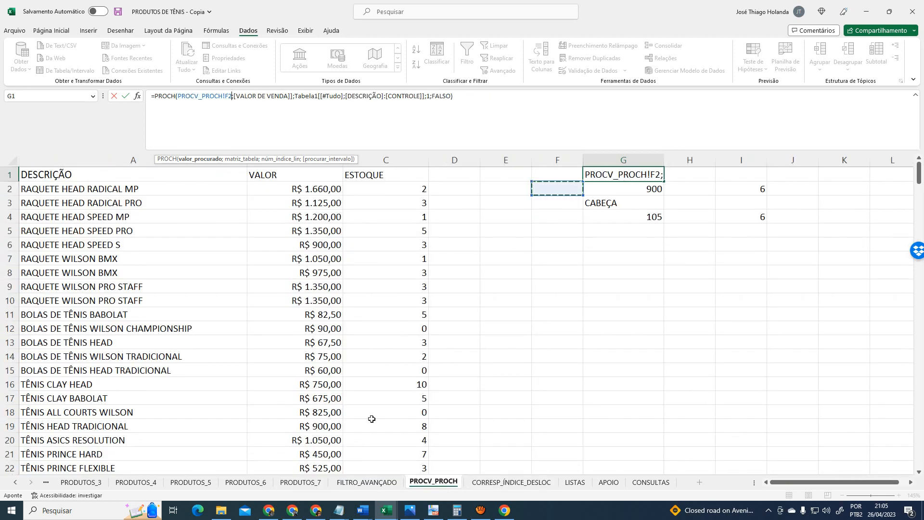
pyautogui.click(317, 485)
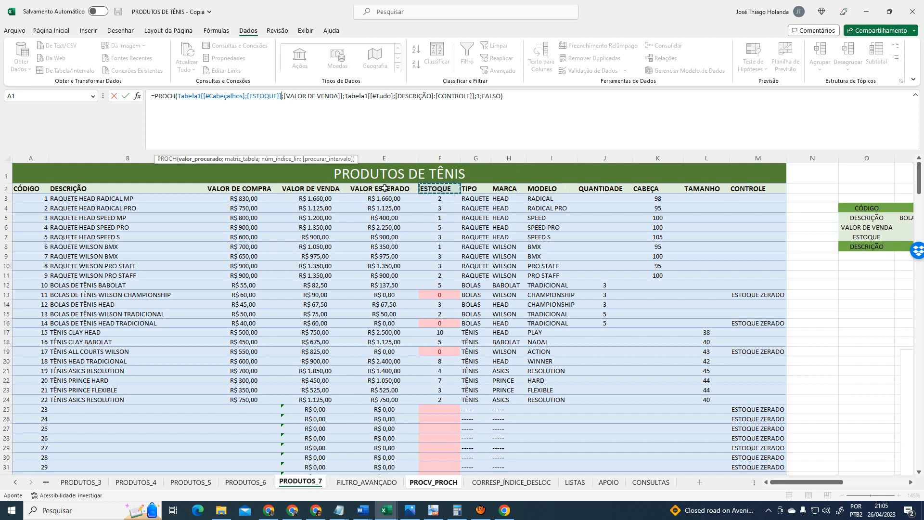
pyautogui.click(436, 478)
pyautogui.click(618, 174)
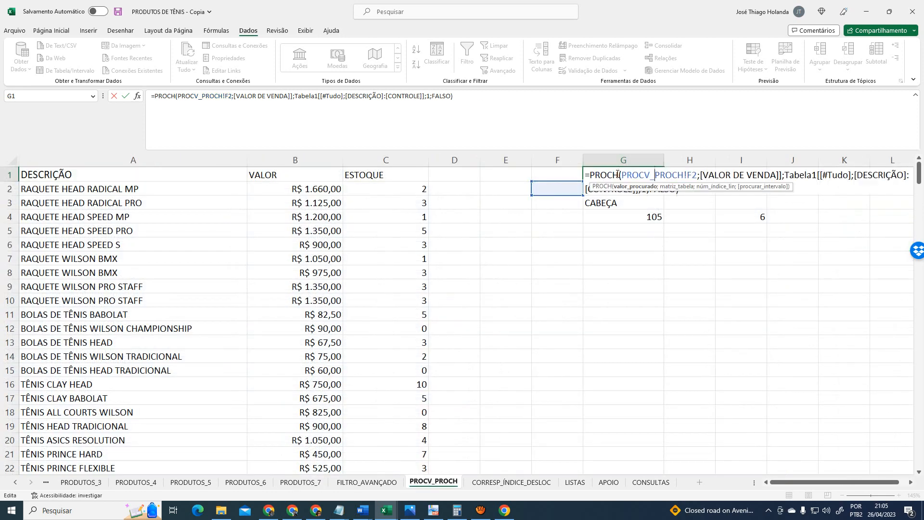
# Clear the whole lookup value from the PROCH formula in G1, including the leftover [VALOR DE VENDA]] text
pyautogui.click(179, 96)
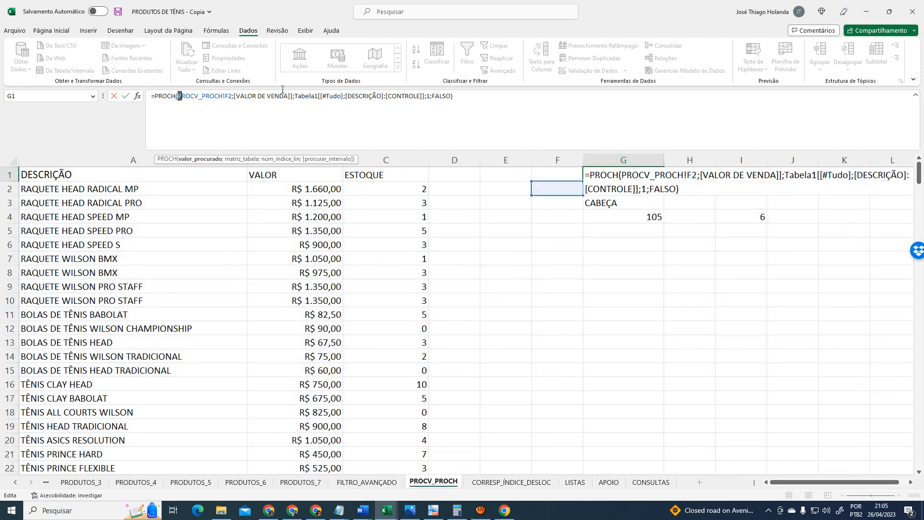
pyautogui.hotkey('shift', 'Right')
pyautogui.hotkey('shift', 'Right')
pyautogui.hotkey('shift', 'Right')
pyautogui.hotkey('shift', 'Right')
pyautogui.hotkey('shift', 'Right')
pyautogui.hotkey('shift', 'Right')
pyautogui.hotkey('shift', 'Right')
pyautogui.hotkey('shift', 'Right')
pyautogui.hotkey('shift', 'Right')
pyautogui.hotkey('shift', 'Right')
pyautogui.hotkey('shift', 'Right')
pyautogui.hotkey('shift', 'Right')
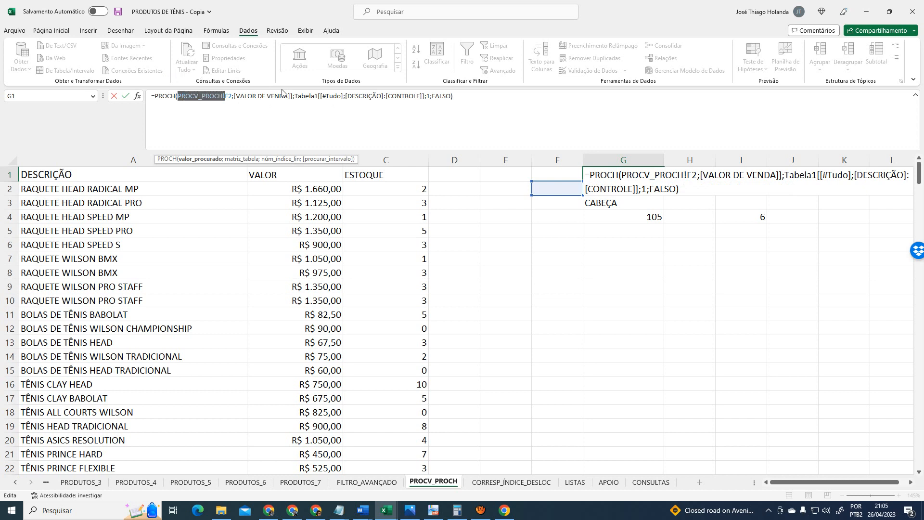
pyautogui.hotkey('ctrl', 'shift', 'Right')
pyautogui.hotkey('ctrl', 'shift', 'Right')
pyautogui.hotkey('ctrl', 'shift', 'Right')
pyautogui.hotkey('ctrl', 'shift', 'Right')
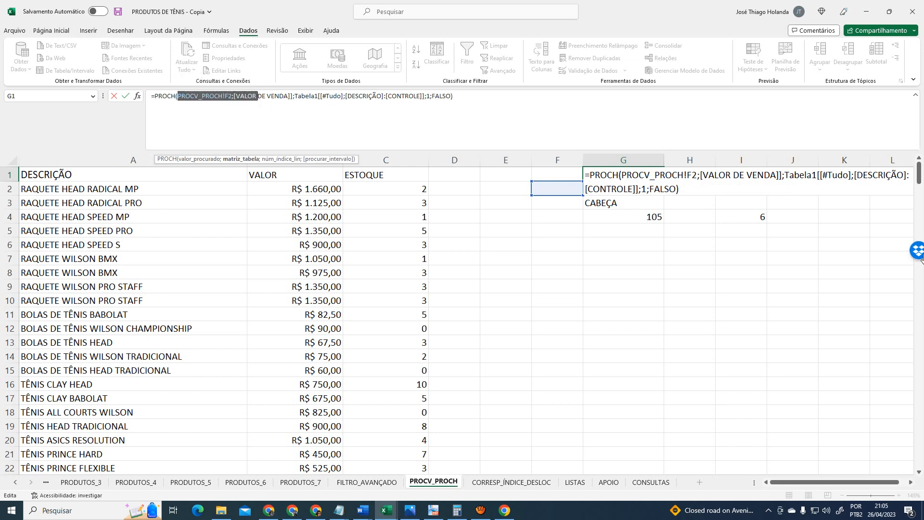
pyautogui.press('Delete')
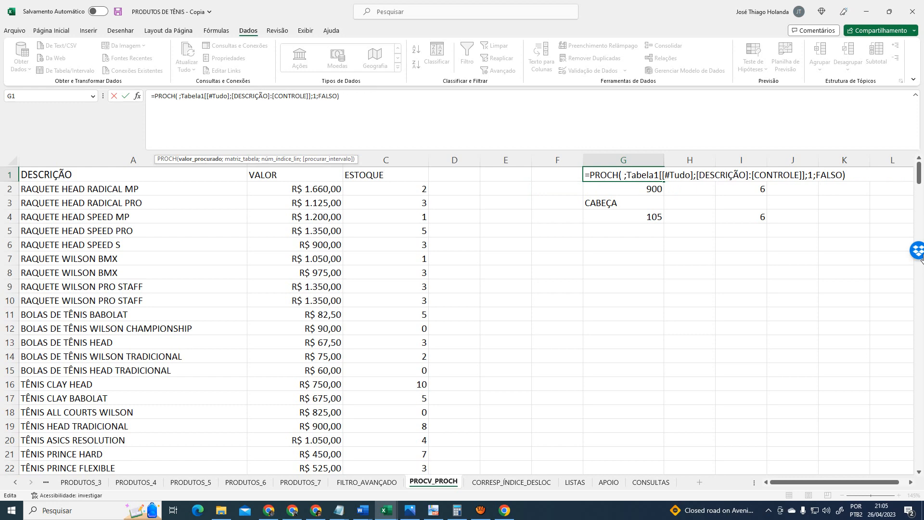
# Set G1's PROCH lookup value to the VALOR DE VENDA header in D2 of PRODUTOS_7, with no stray space before the separator
pyautogui.click(300, 482)
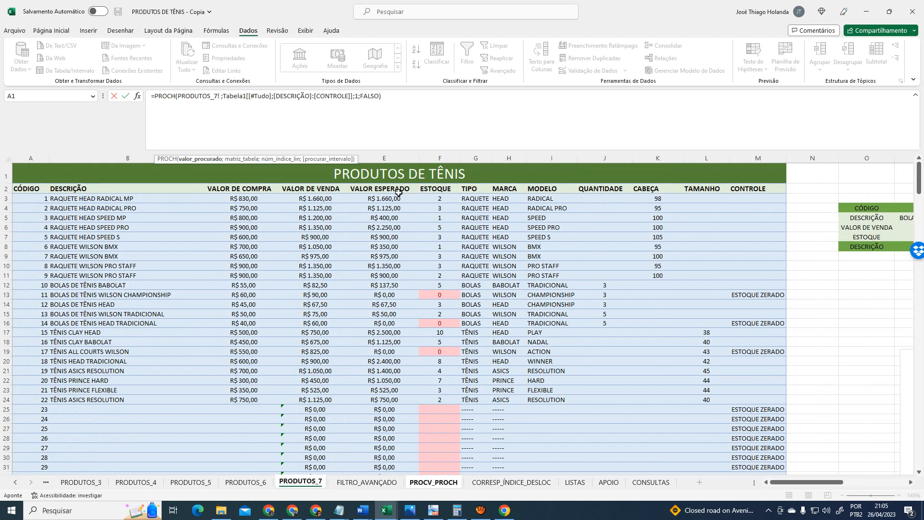
pyautogui.click(320, 189)
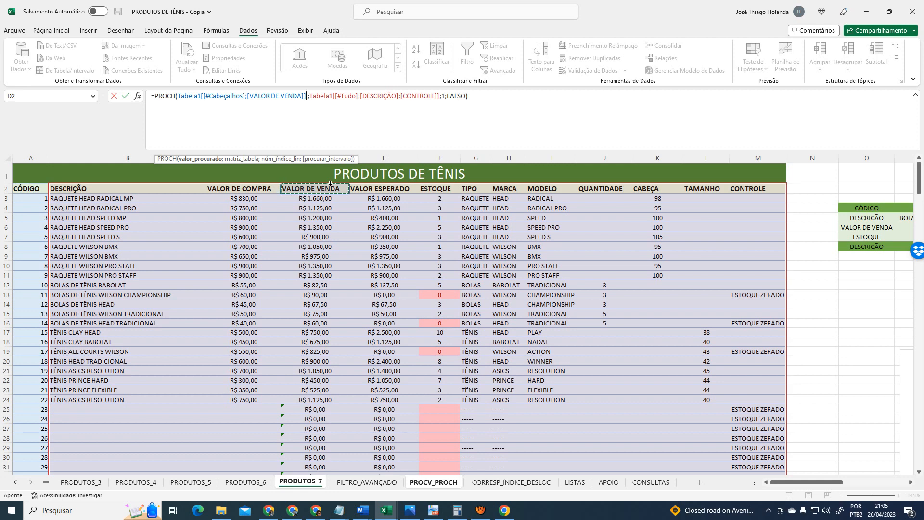
pyautogui.click(307, 96)
pyautogui.press('BackSpace')
pyautogui.press('Right')
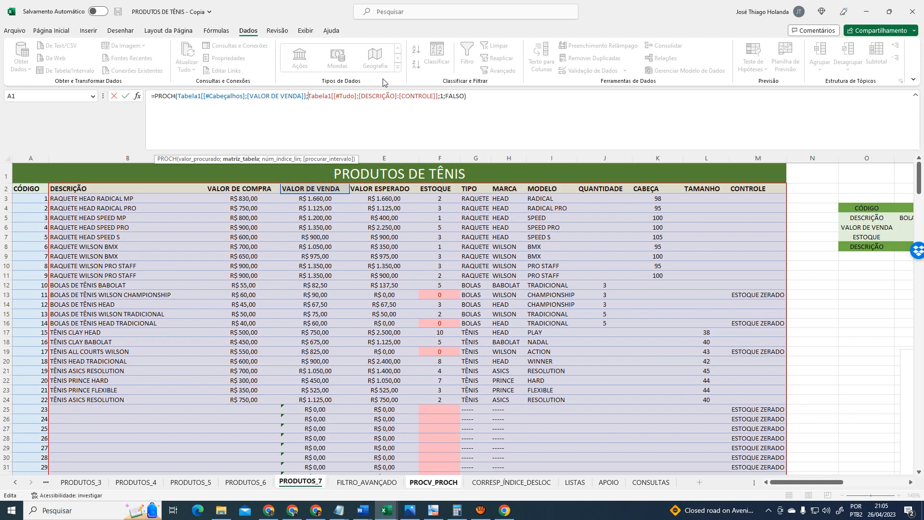
# Remove the table array Tabela1[[#Tudo];[DESCRIÇÃO]:[CONTROLE]] from the PROCH formula in G1, keeping the argument separators
pyautogui.hotkey('ctrl', 'shift', 'Right')
pyautogui.hotkey('ctrl', 'shift', 'Right')
pyautogui.hotkey('ctrl', 'shift', 'Right')
pyautogui.hotkey('ctrl', 'shift', 'Right')
pyautogui.hotkey('ctrl', 'shift', 'Right')
pyautogui.hotkey('ctrl', 'shift', 'Right')
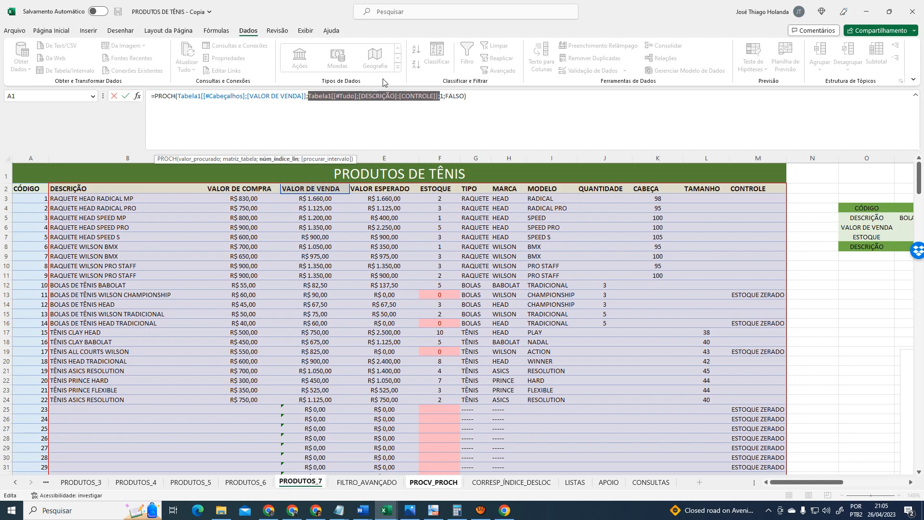
pyautogui.hotkey('shift', 'Left')
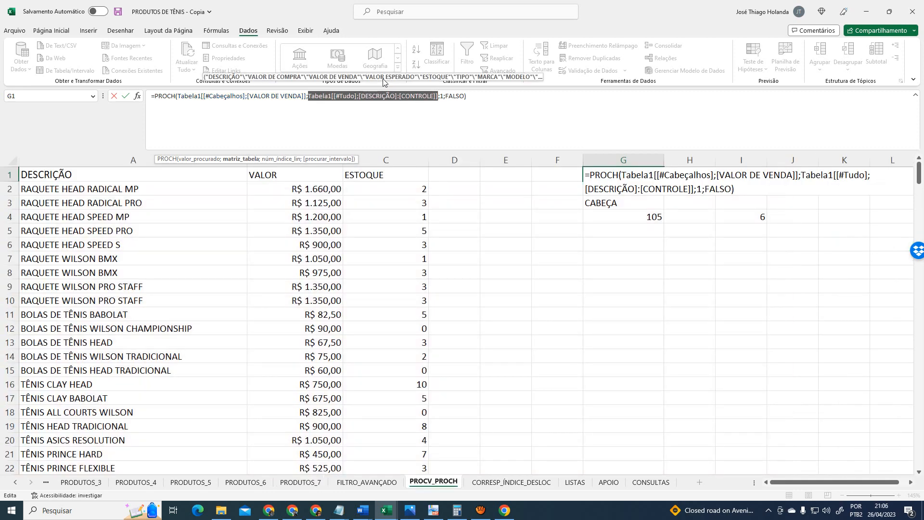
pyautogui.press('Delete')
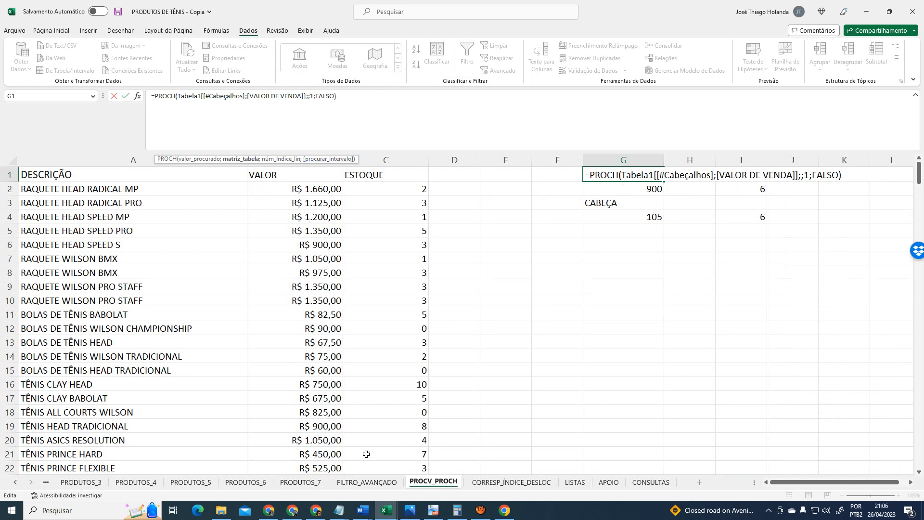
# Set G1's PROCH table array to the PRODUTOS_7 headers from DESCRIÇÃO to CONTROLE and commit the formula
pyautogui.click(301, 482)
pyautogui.moveTo(36, 189); pyautogui.dragTo(743, 189)
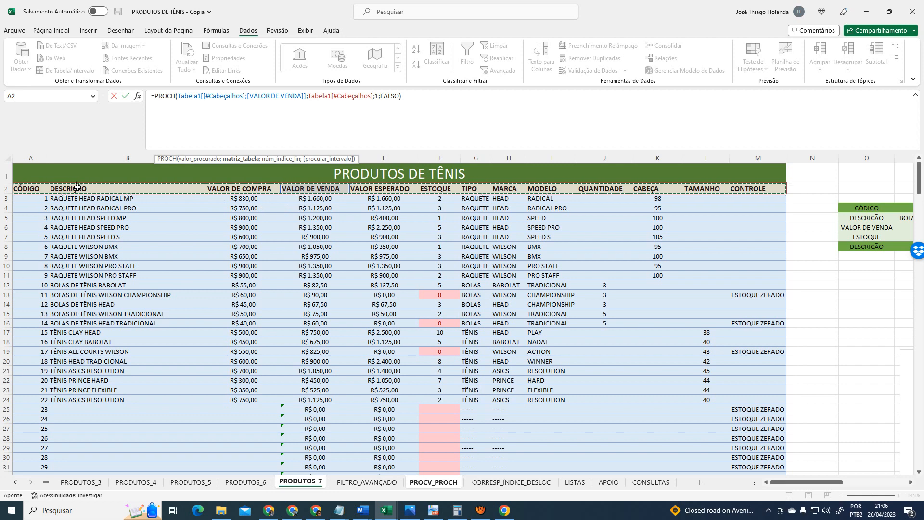
pyautogui.moveTo(77, 188); pyautogui.dragTo(759, 188)
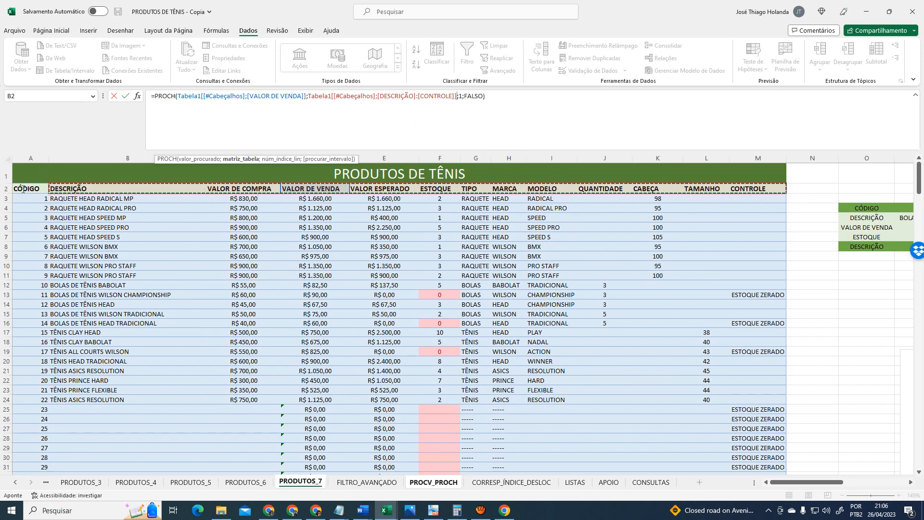
pyautogui.moveTo(31, 188); pyautogui.dragTo(754, 188)
pyautogui.moveTo(53, 189); pyautogui.dragTo(753, 189)
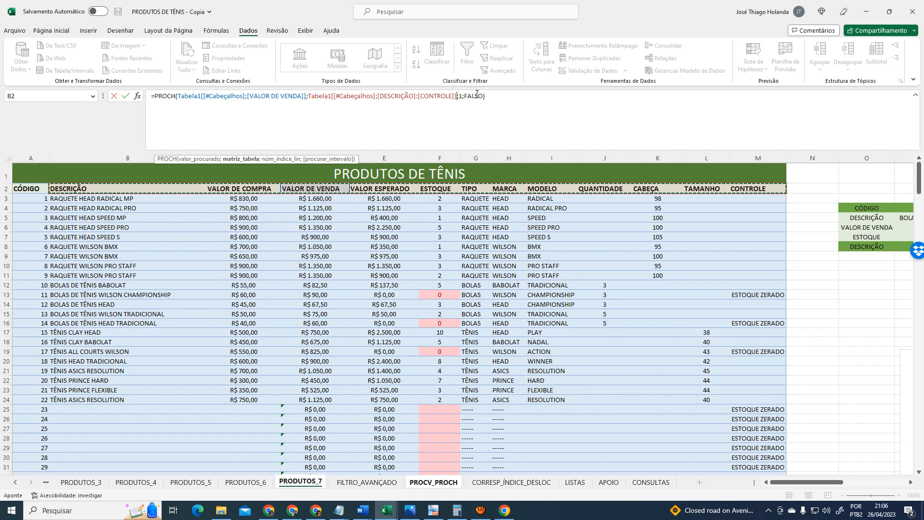
pyautogui.press('Return')
# Compare G1's PROCH formula with the PRODUTOS_7 header row, its VALOR DE VENDA header and the product data in B3:M24
pyautogui.click(627, 175)
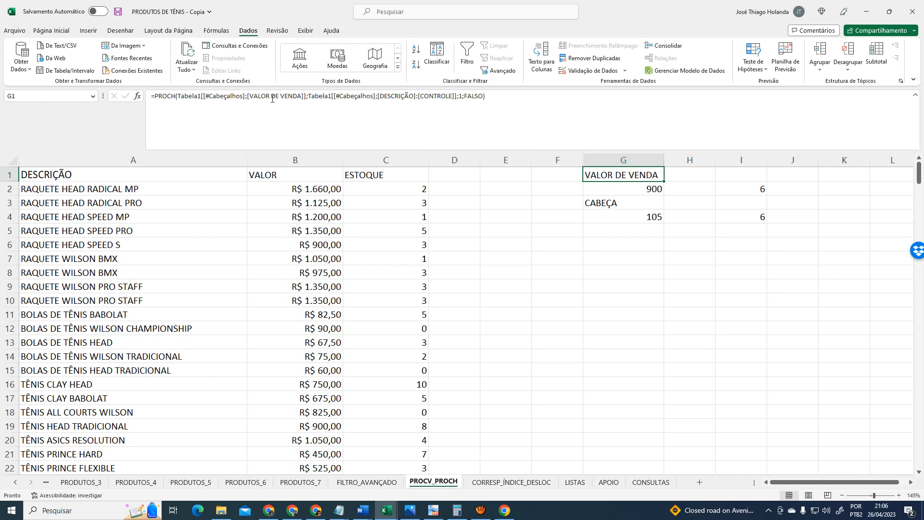
pyautogui.click(301, 483)
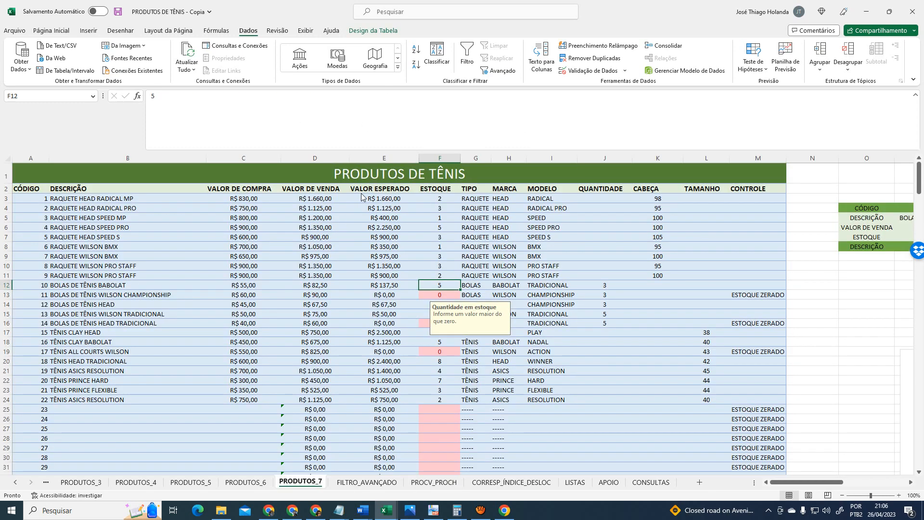
pyautogui.click(334, 191)
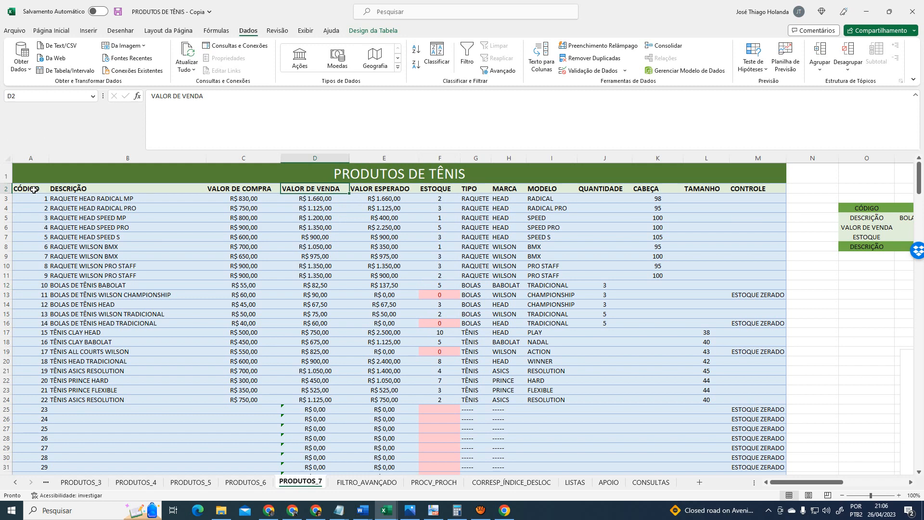
pyautogui.moveTo(34, 190); pyautogui.dragTo(745, 192)
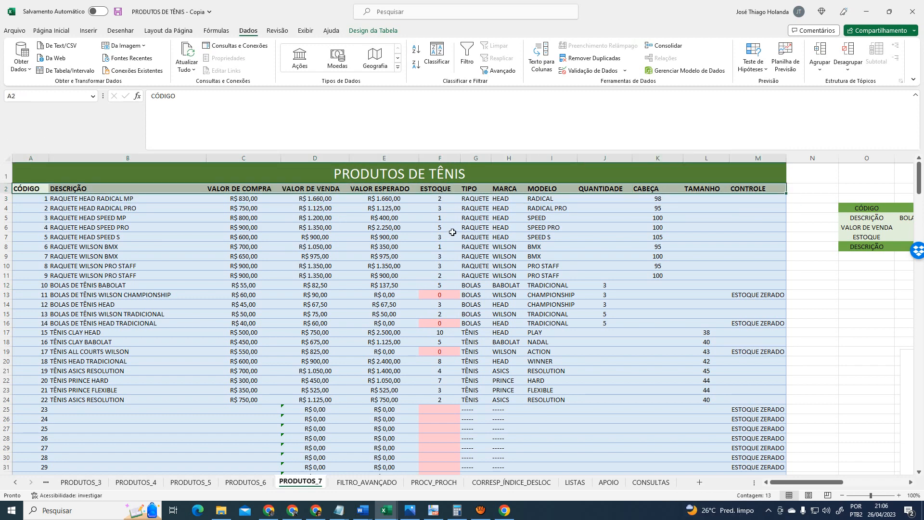
pyautogui.click(397, 189)
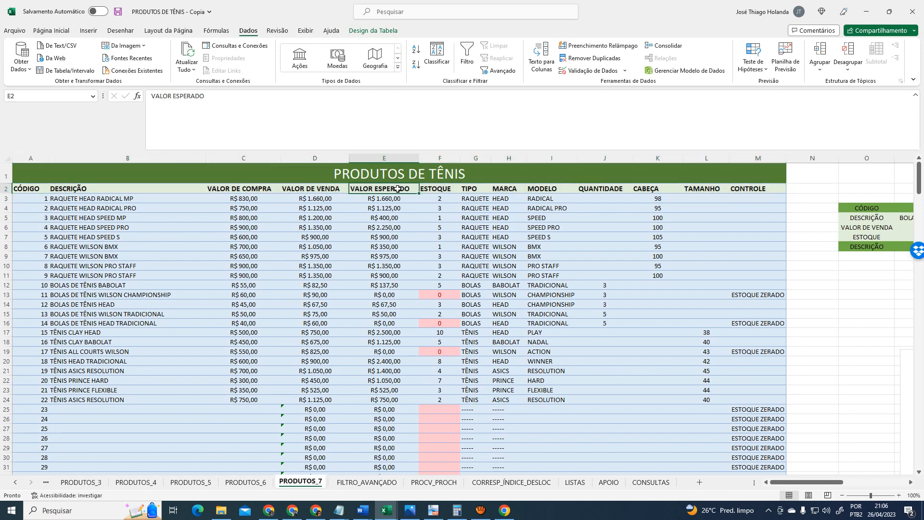
pyautogui.click(322, 184)
pyautogui.click(321, 188)
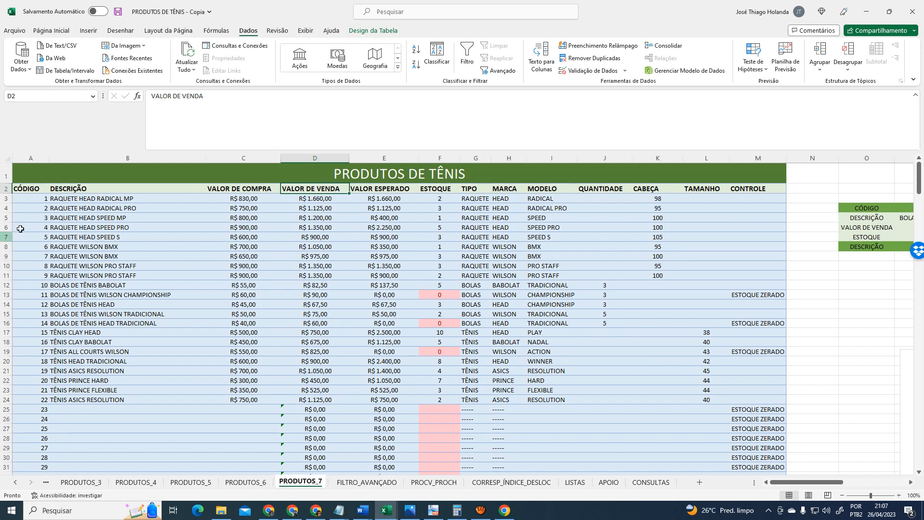
pyautogui.moveTo(53, 199); pyautogui.dragTo(768, 400)
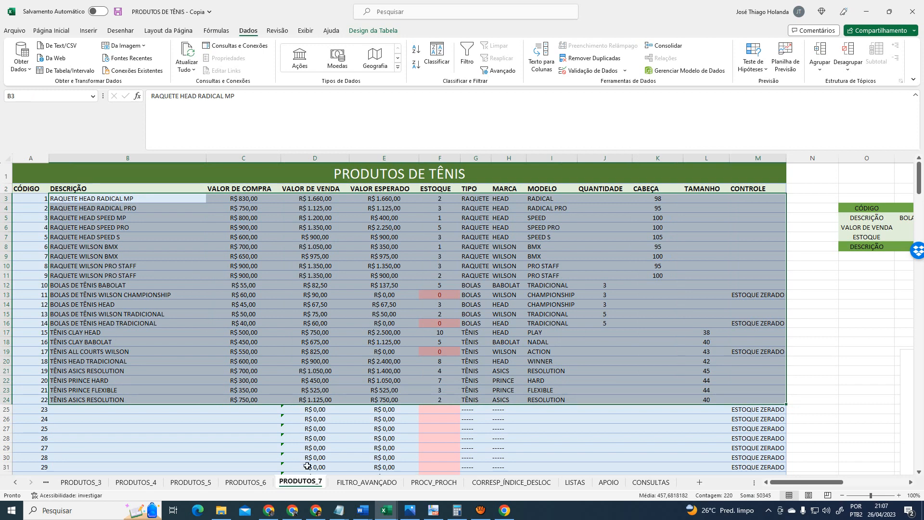
# Examine G2's PROCH arguments on PROCV_PROCH, including the I2 row index, against the PRODUTOS_7 table
pyautogui.click(434, 483)
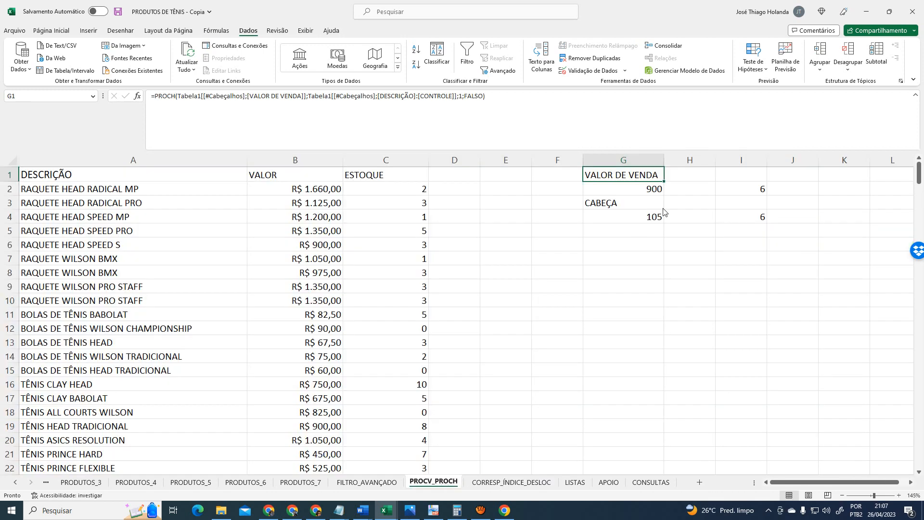
pyautogui.click(644, 191)
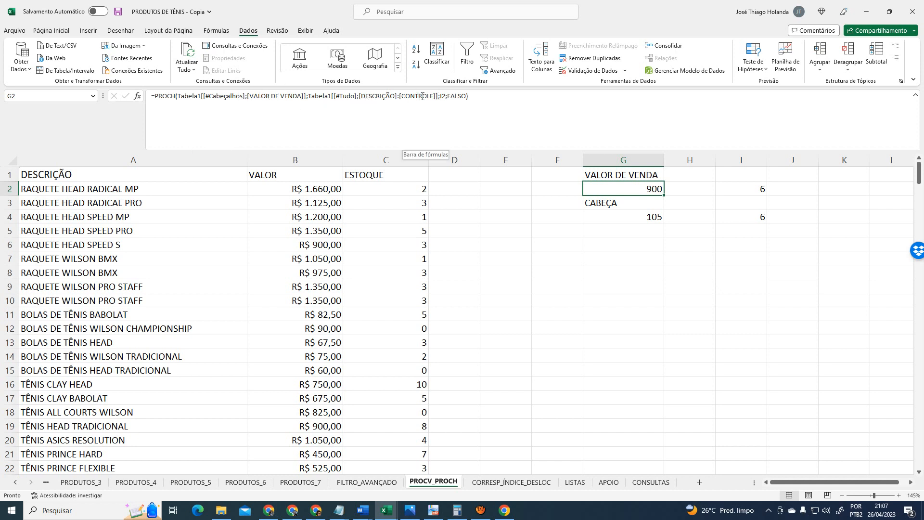
pyautogui.click(442, 96)
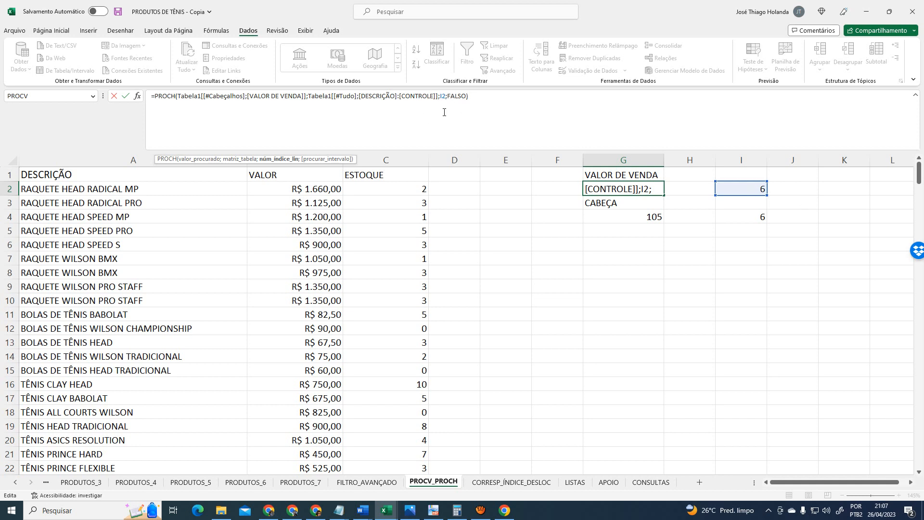
pyautogui.press('Tab')
pyautogui.press('Right')
pyautogui.press('Right')
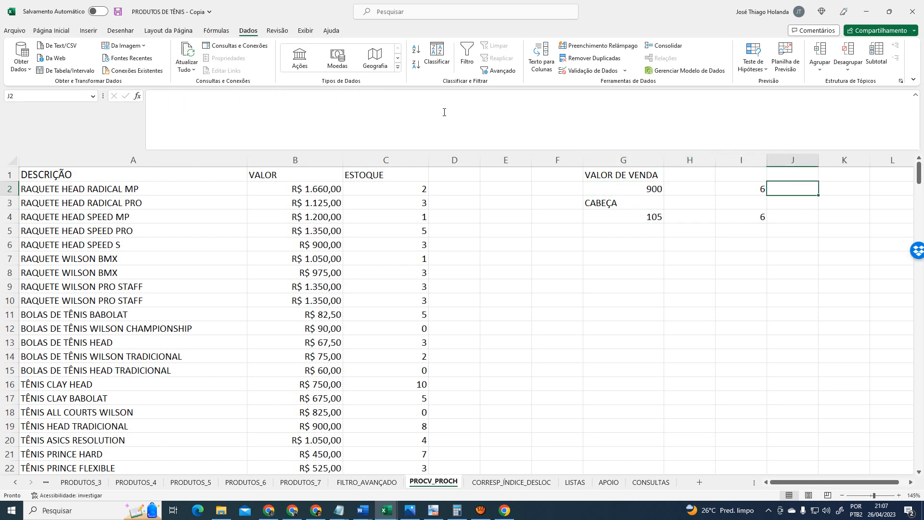
pyautogui.press('Left')
pyautogui.press('Left')
pyautogui.press('Left')
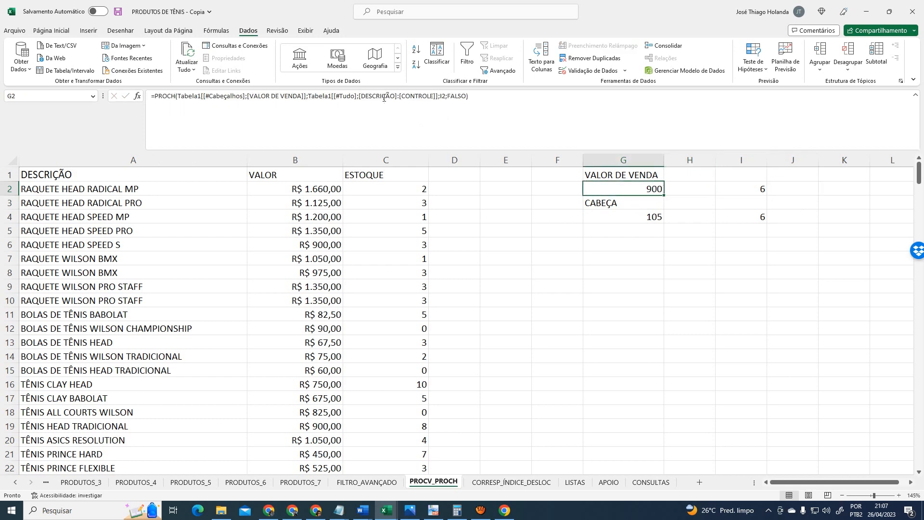
pyautogui.click(300, 482)
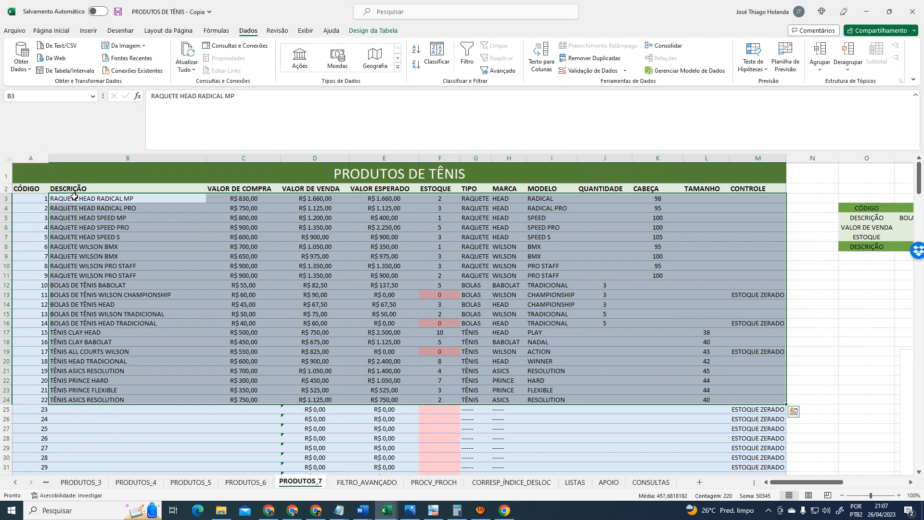
pyautogui.click(433, 482)
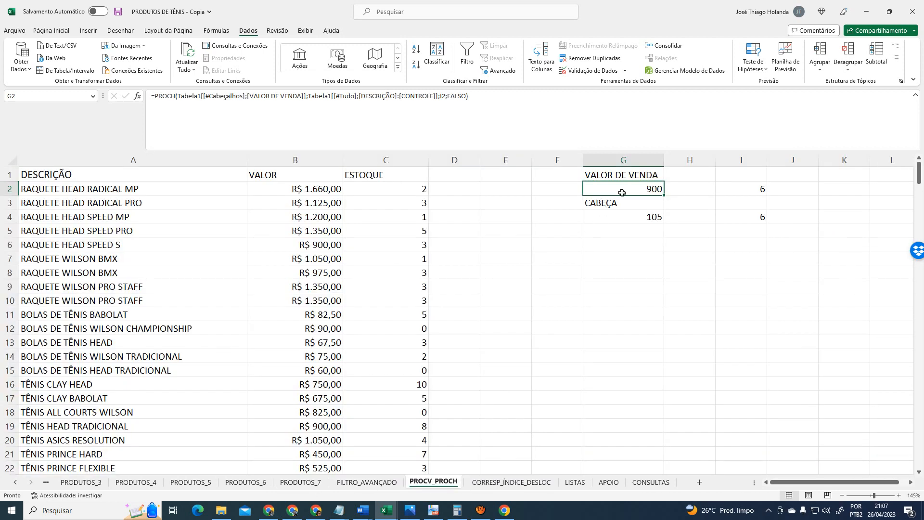
# Replace the structured-reference lookup value in G2's PROCH formula with the literal text "VALOR DE VENDA"
pyautogui.click(181, 96)
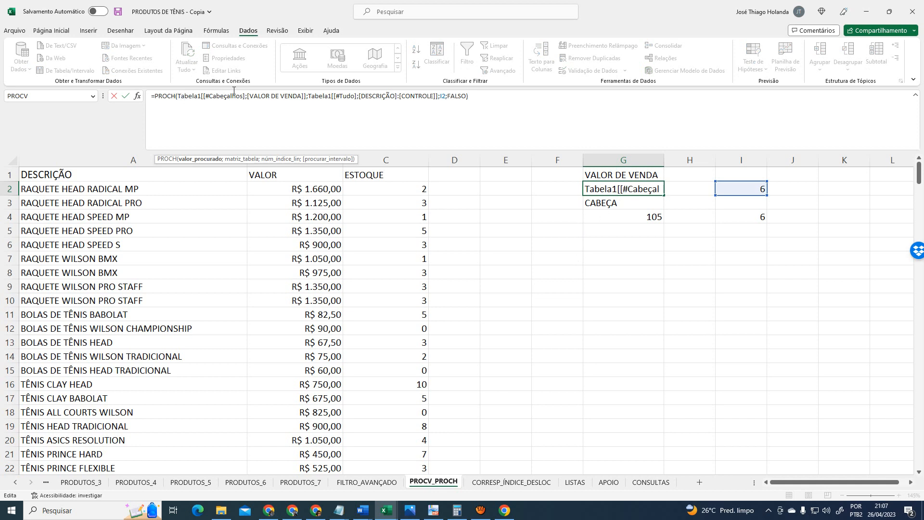
pyautogui.click(234, 92)
pyautogui.press('Right')
pyautogui.press('Right')
pyautogui.press('Right')
pyautogui.press('Right')
pyautogui.press('Right')
pyautogui.press('Right')
pyautogui.press('Right')
pyautogui.press('Right')
pyautogui.press('Right')
pyautogui.press('Right')
pyautogui.press('Right')
pyautogui.press('Right')
pyautogui.press('Right')
pyautogui.press('Right')
pyautogui.press('Right')
pyautogui.press('Right')
pyautogui.press('Right')
pyautogui.hotkey('shift', 'Left')
pyautogui.hotkey('shift', 'Left')
pyautogui.hotkey('shift', 'Left')
pyautogui.hotkey('shift', 'Left')
pyautogui.hotkey('shift', 'Left')
pyautogui.hotkey('shift', 'Left')
pyautogui.hotkey('shift', 'Left')
pyautogui.hotkey('shift', 'Left')
pyautogui.hotkey('shift', 'Left')
pyautogui.hotkey('shift', 'Left')
pyautogui.hotkey('shift', 'Left')
pyautogui.hotkey('shift', 'Left')
pyautogui.hotkey('shift', 'Left')
pyautogui.hotkey('shift', 'Left')
pyautogui.hotkey('shift', 'Left')
pyautogui.hotkey('shift', 'Left')
pyautogui.hotkey('shift', 'Left')
pyautogui.hotkey('shift', 'Left')
pyautogui.hotkey('shift', 'Left')
pyautogui.hotkey('shift', 'Left')
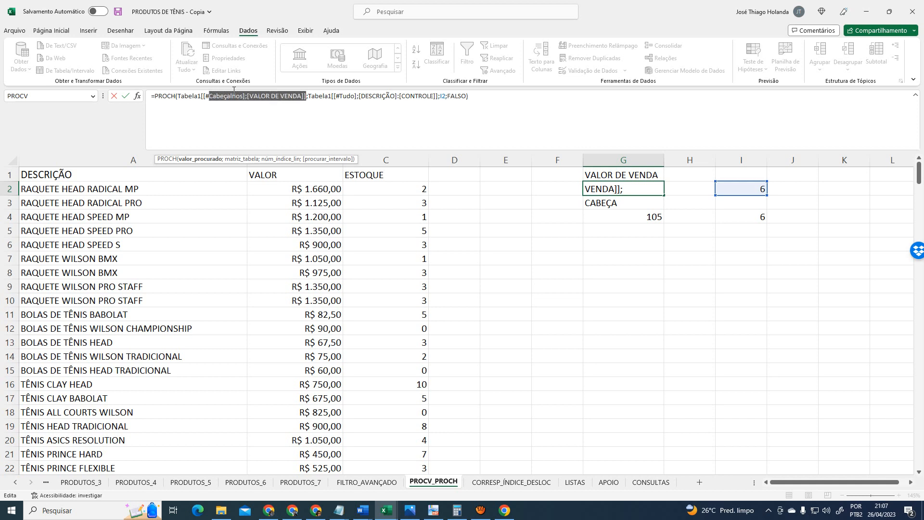
pyautogui.hotkey('shift', 'Left')
pyautogui.hotkey('shift', 'Left')
pyautogui.hotkey('shift', 'Left')
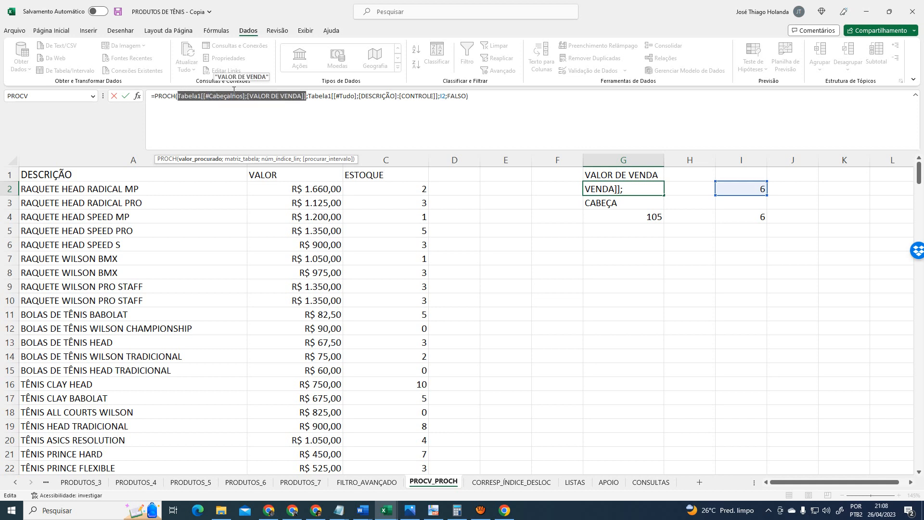
pyautogui.write('"')
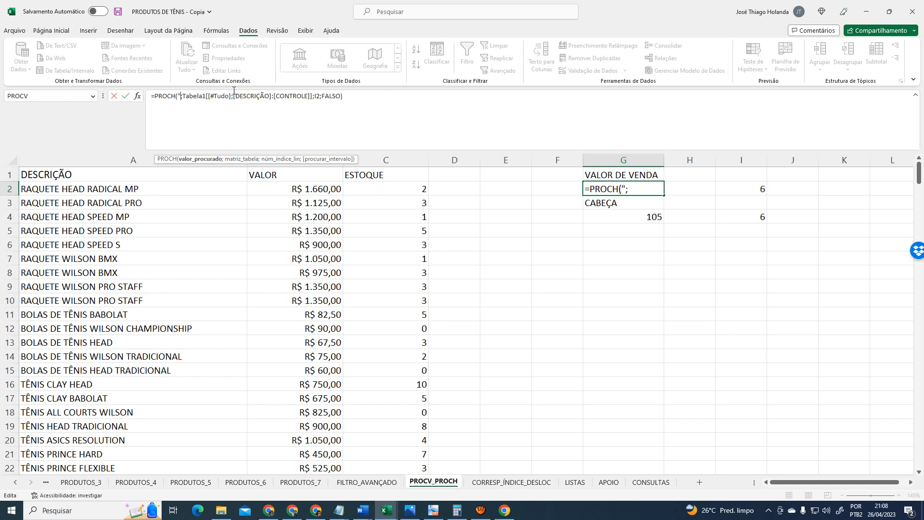
pyautogui.write('valor')
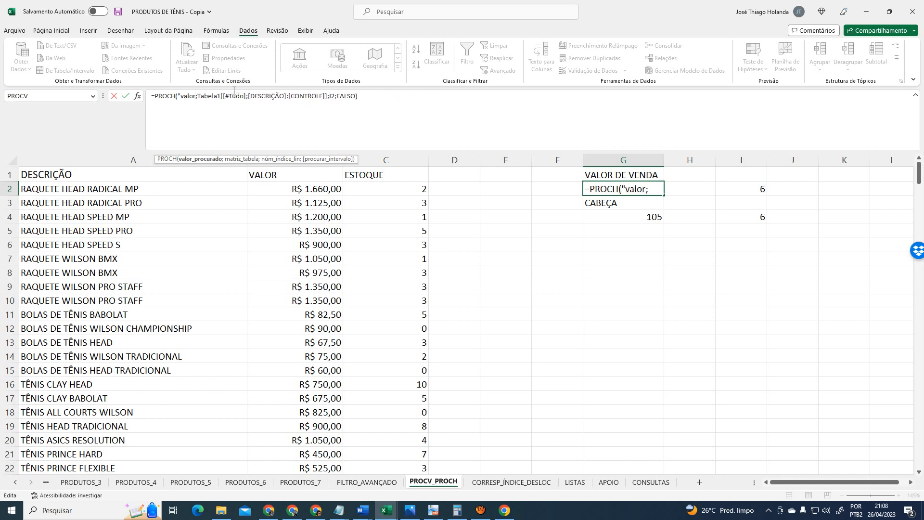
pyautogui.press('BackSpace')
pyautogui.press('BackSpace')
pyautogui.press('BackSpace')
pyautogui.write('VAK')
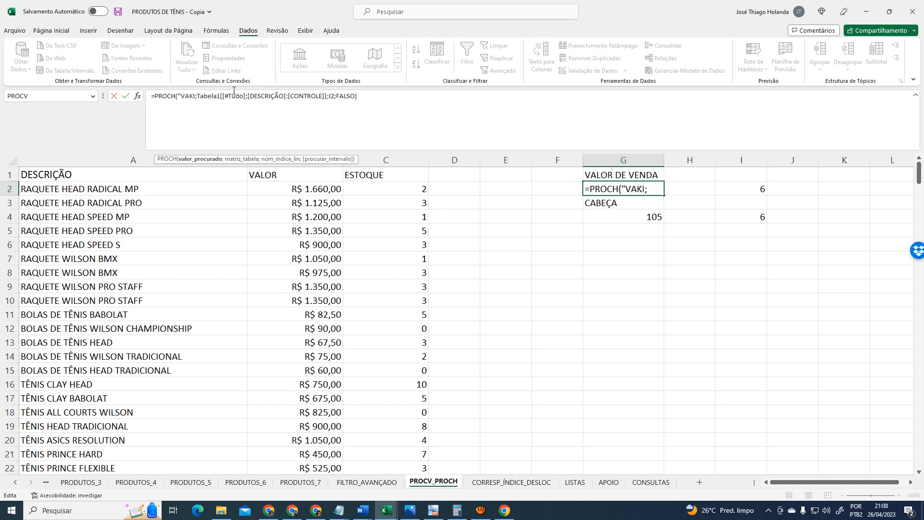
pyautogui.press('BackSpace')
pyautogui.write('LOR DE')
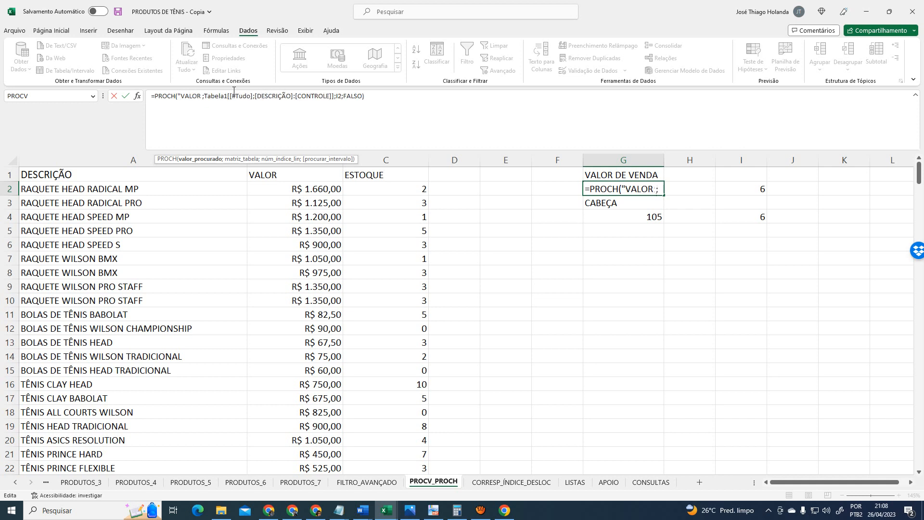
pyautogui.write(' VENDA"')
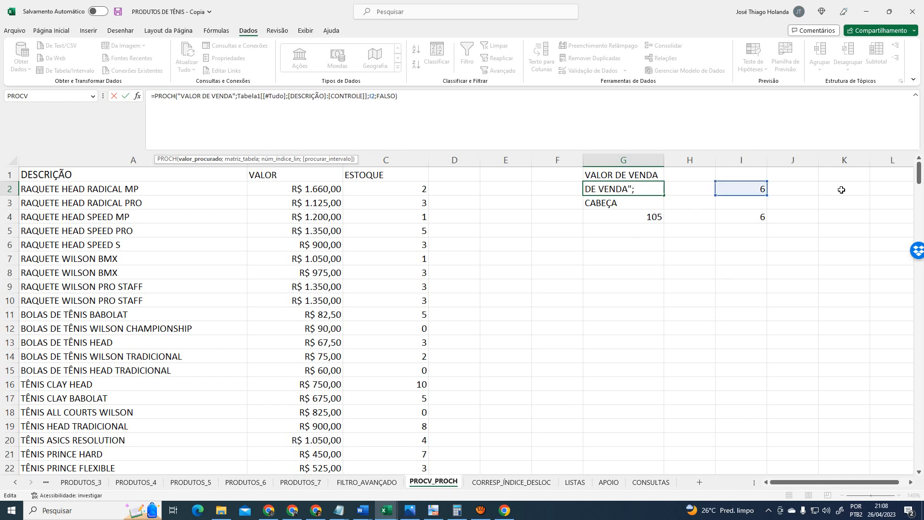
# Remove the [DESCRIÇÃO]:[CONTROLE] column range from G2's PROCH table array, leaving all of Tabela1 (#Tudo), and commit the formula
pyautogui.press('Right')
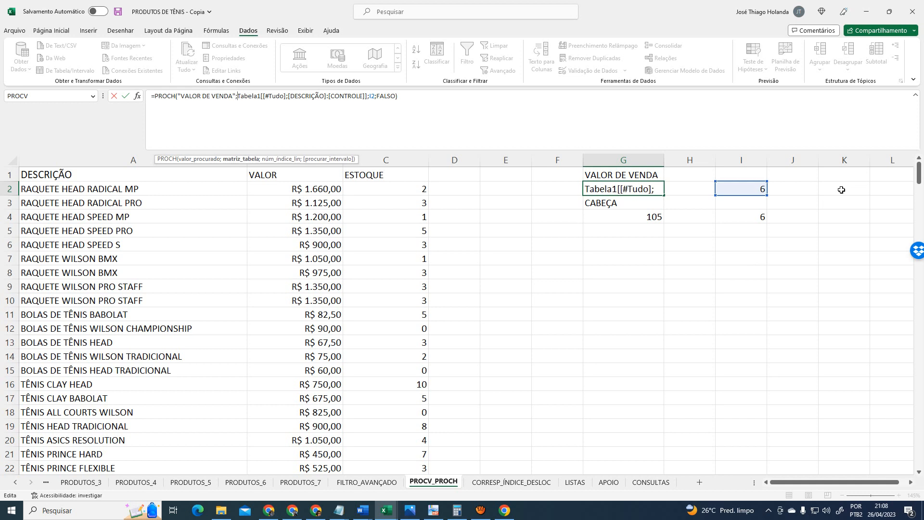
pyautogui.hotkey('ctrl', 'shift')
pyautogui.press('Delete')
pyautogui.press('Delete')
pyautogui.press('Delete')
pyautogui.press('Delete')
pyautogui.press('Delete')
pyautogui.press('Delete')
pyautogui.press('Delete')
pyautogui.press('Delete')
pyautogui.press('Delete')
pyautogui.press('Delete')
pyautogui.press('Delete')
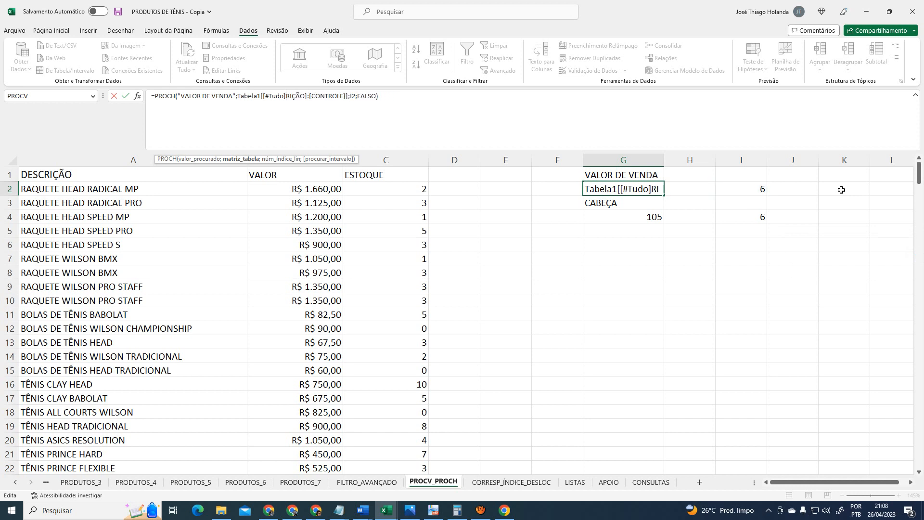
pyautogui.press('Delete')
pyautogui.press('Delete')
pyautogui.press('Delete')
pyautogui.press('Delete')
pyautogui.press('Delete')
pyautogui.press('Delete')
pyautogui.press('Delete')
pyautogui.press('Delete')
pyautogui.press('Delete')
pyautogui.press('Delete')
pyautogui.press('Delete')
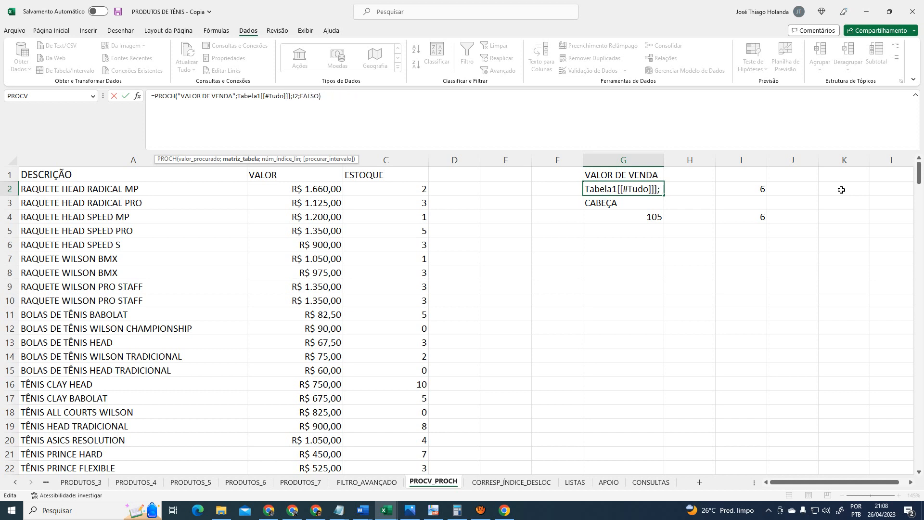
pyautogui.press('Delete')
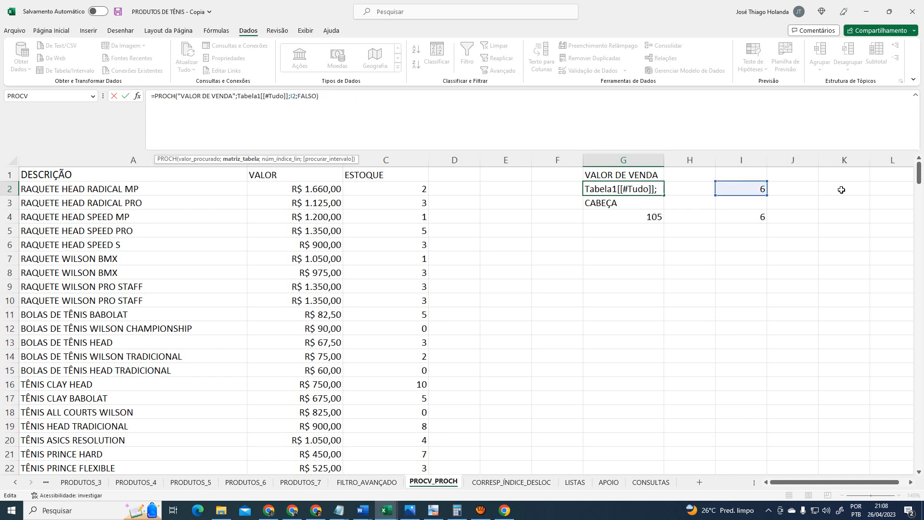
pyautogui.press('Right')
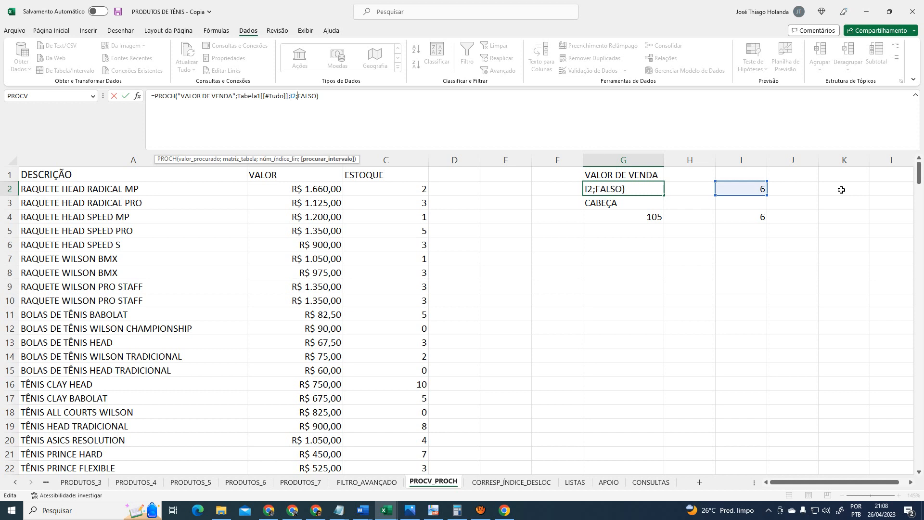
pyautogui.press('Return')
pyautogui.press('Up')
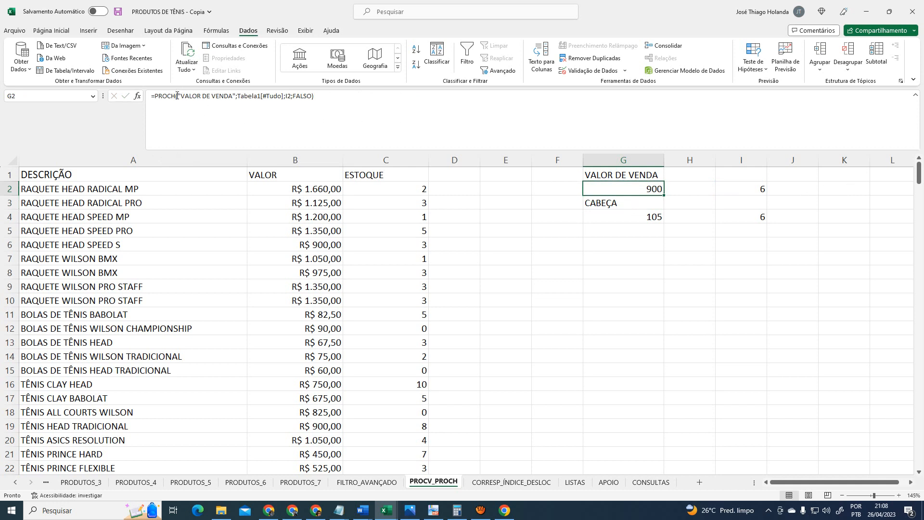
# Review G2's lookup text and Tabela1[#Tudo] array against the full extent of the PRODUTOS_7 table and the I2 index
pyautogui.moveTo(177, 96); pyautogui.dragTo(236, 98)
pyautogui.click(249, 97)
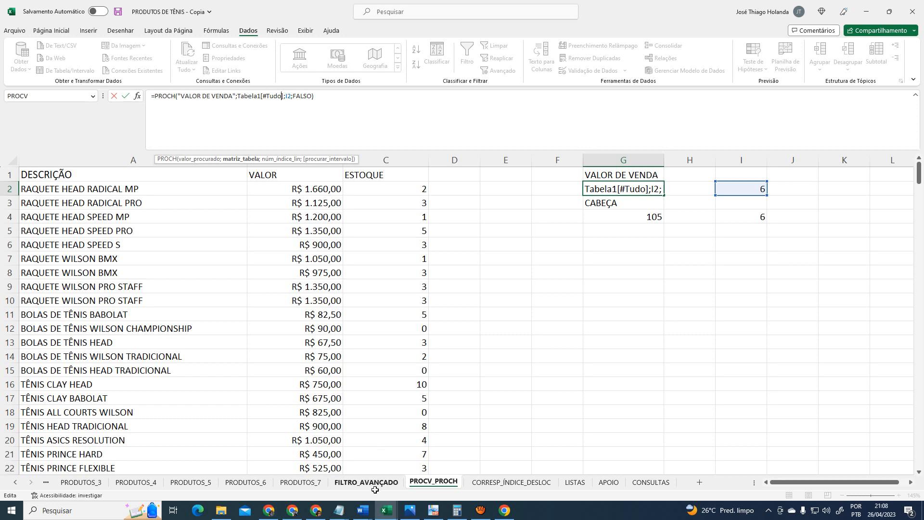
pyautogui.click(318, 485)
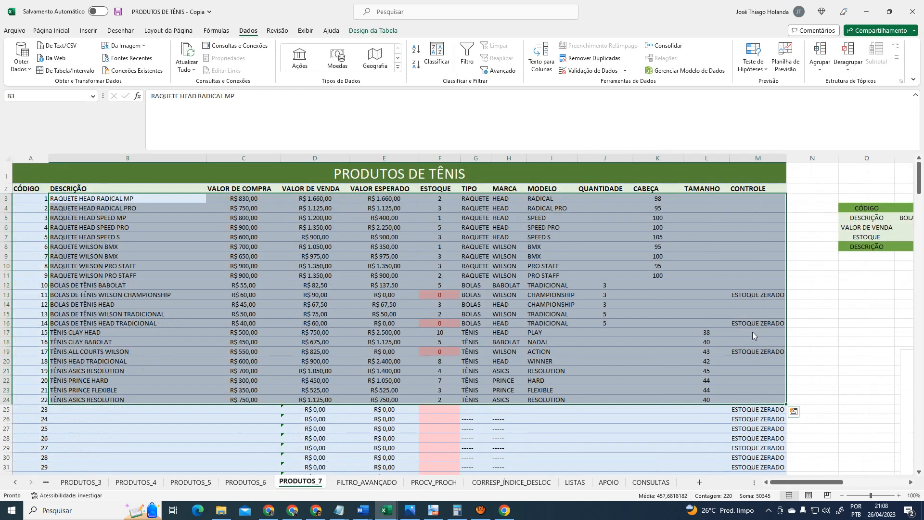
pyautogui.scroll(-20, 644, 371)
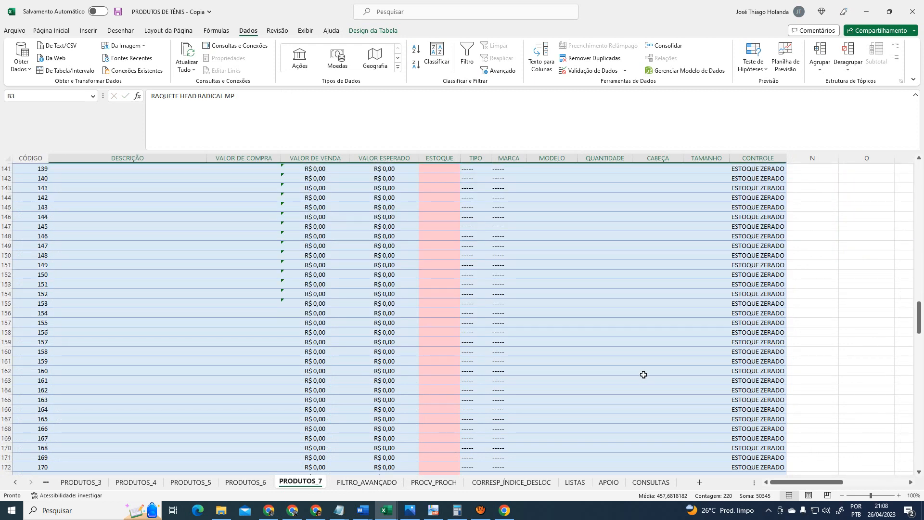
pyautogui.scroll(-20, 645, 371)
pyautogui.scroll(20, 648, 369)
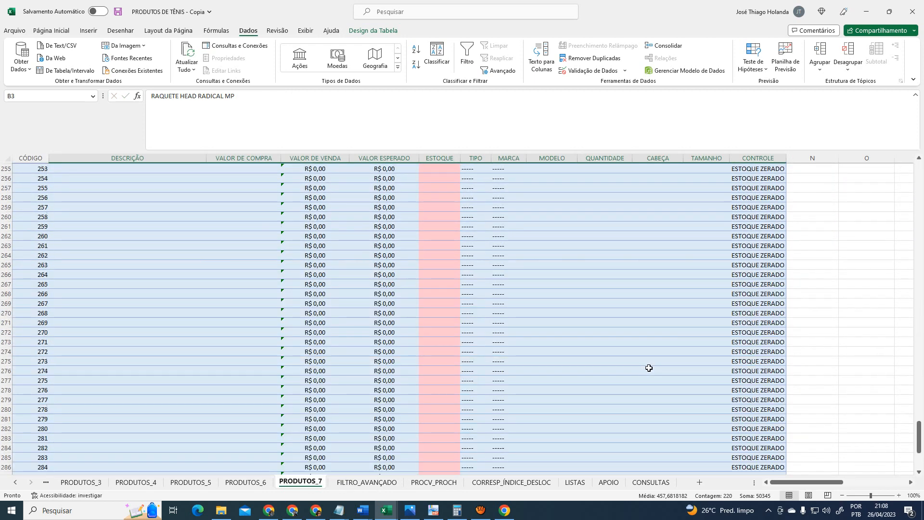
pyautogui.scroll(20, 649, 369)
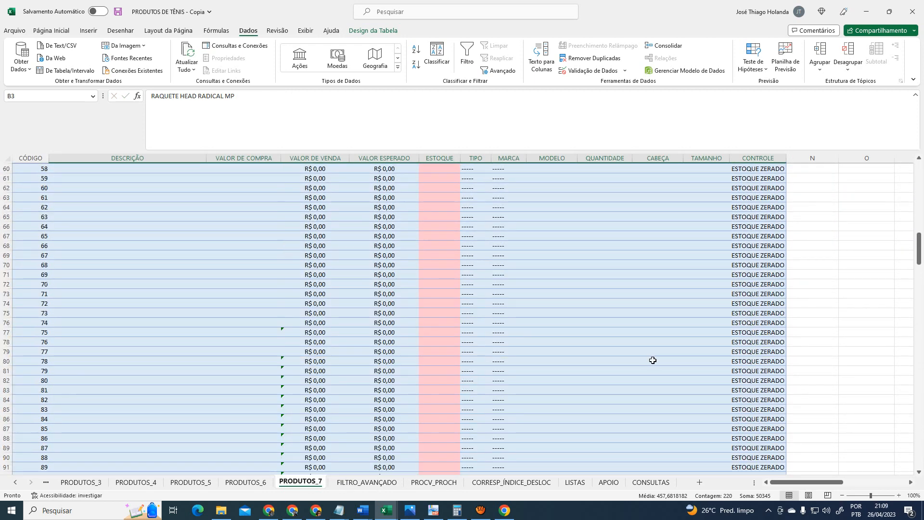
pyautogui.scroll(5, 651, 361)
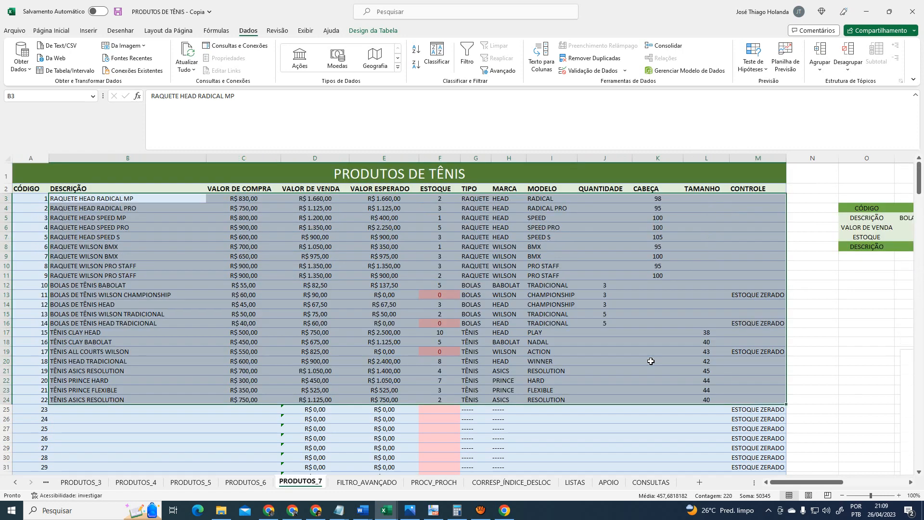
pyautogui.click(444, 482)
pyautogui.click(750, 189)
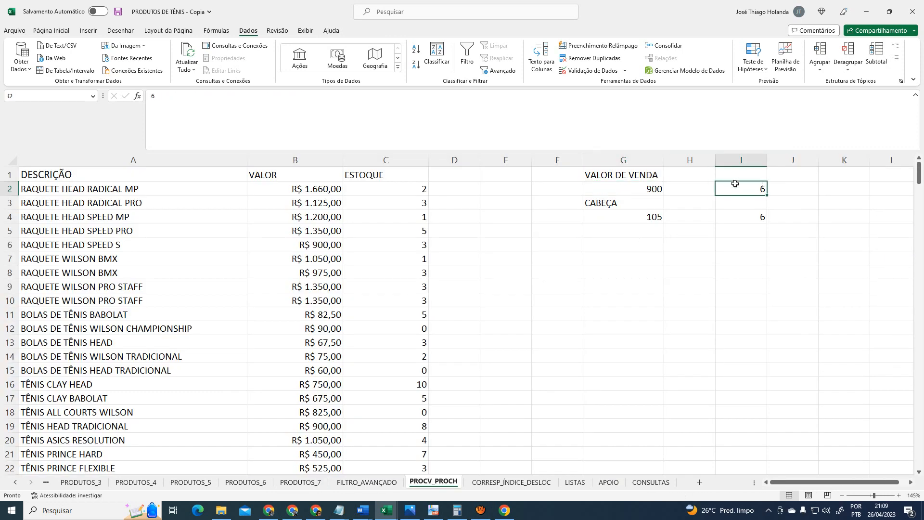
pyautogui.click(647, 190)
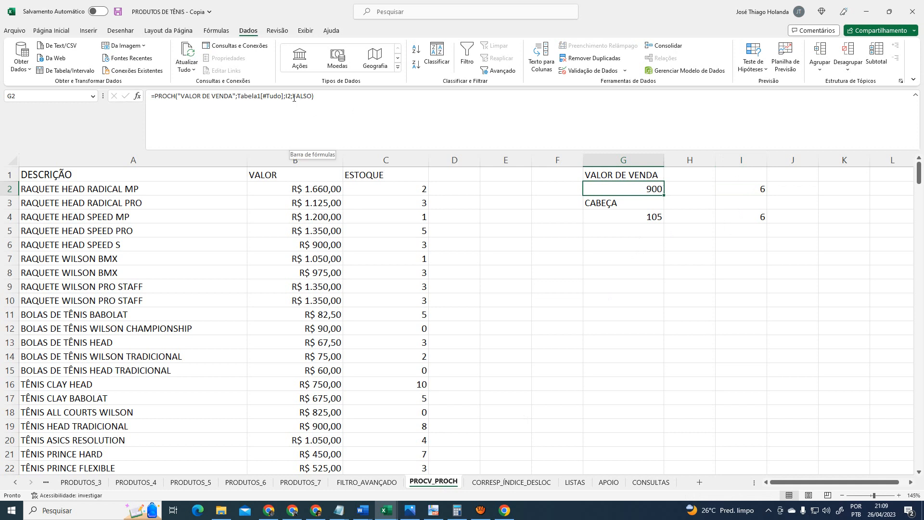
# Set the row index in I2 to 8 for the VALOR DE VENDA lookup
pyautogui.click(756, 202)
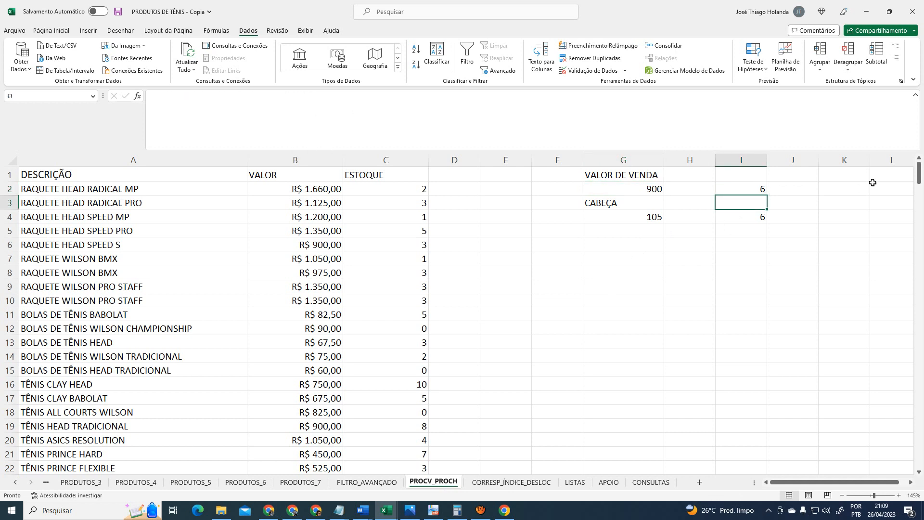
pyautogui.press('Up')
pyautogui.write('8')
pyautogui.press('Return')
# Format the VALOR DE VENDA result in G2 as Moeda
pyautogui.click(657, 192)
pyautogui.click(51, 31)
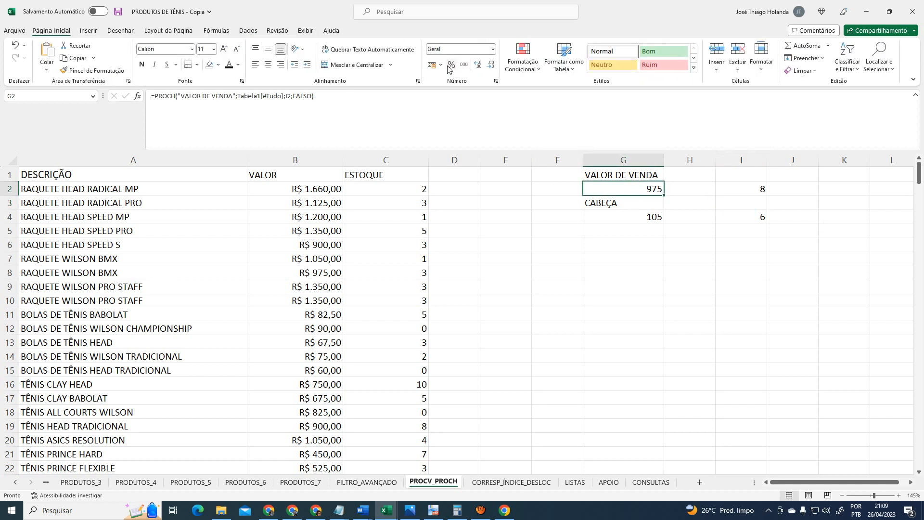
pyautogui.click(493, 50)
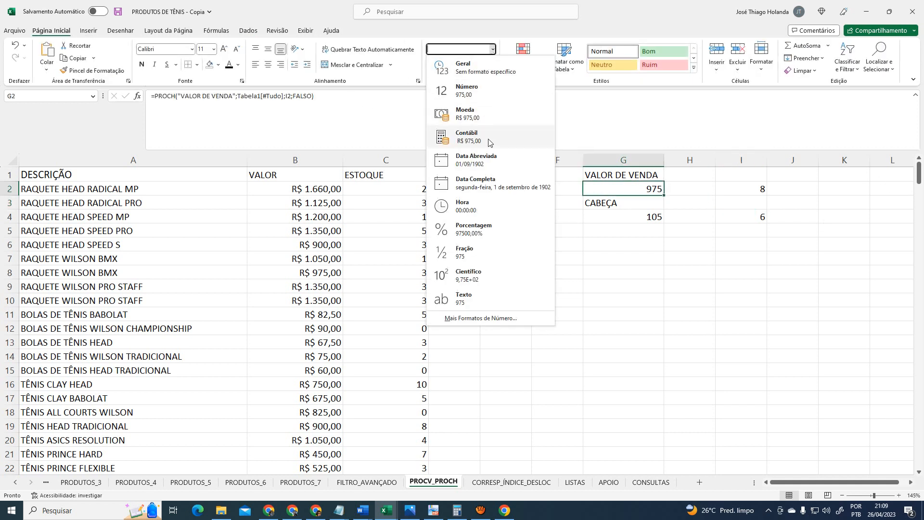
pyautogui.click(489, 113)
# Format the CABEÇA result in G4 as Moeda
pyautogui.click(649, 217)
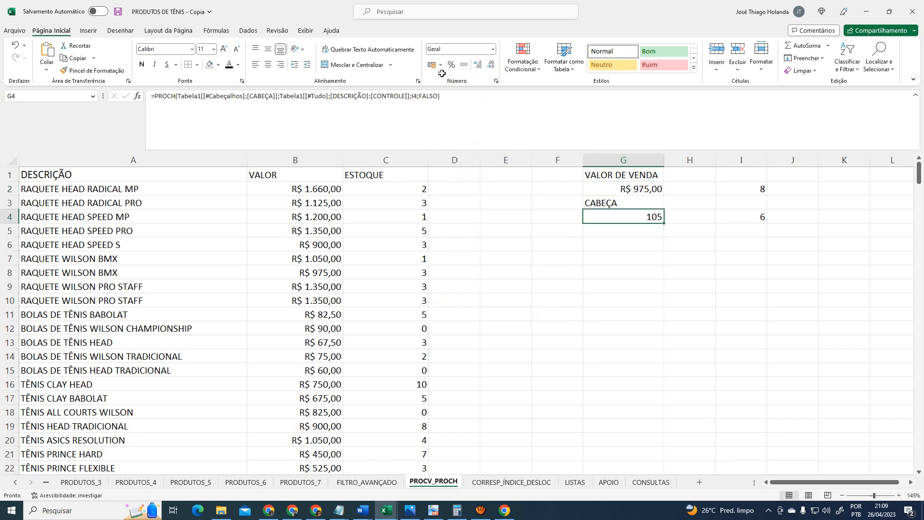
pyautogui.click(460, 50)
pyautogui.click(493, 49)
pyautogui.click(489, 113)
pyautogui.click(606, 255)
# Check the row index in I2 against the position of its product row in the PRODUTOS_7 table
pyautogui.click(763, 189)
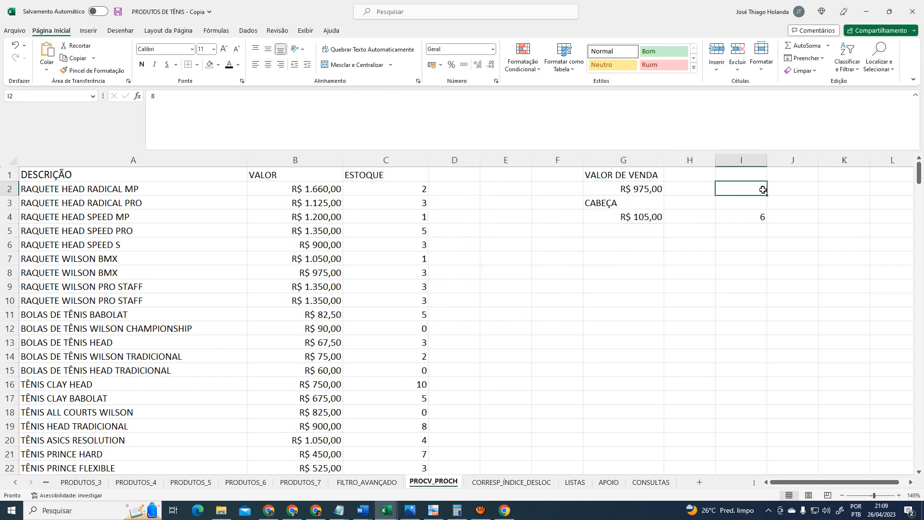
pyautogui.click(300, 482)
pyautogui.click(394, 197)
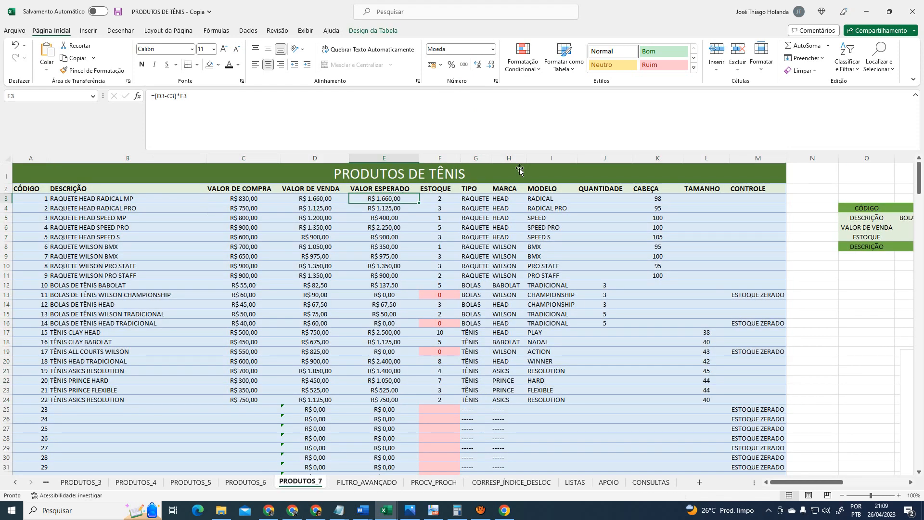
pyautogui.press('Up')
pyautogui.press('Down')
pyautogui.press('Down')
pyautogui.press('Down')
pyautogui.press('Down')
pyautogui.press('Down')
pyautogui.press('Down')
pyautogui.press('Down')
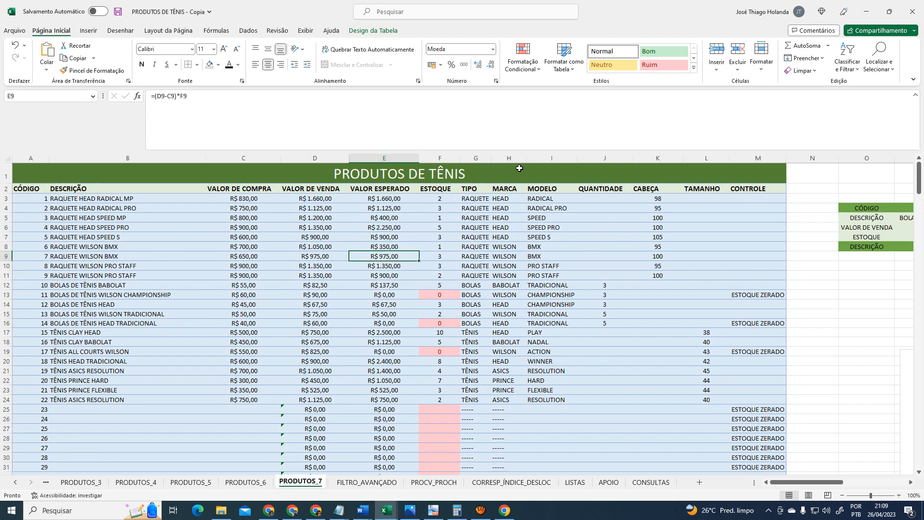
pyautogui.click(439, 482)
pyautogui.click(687, 245)
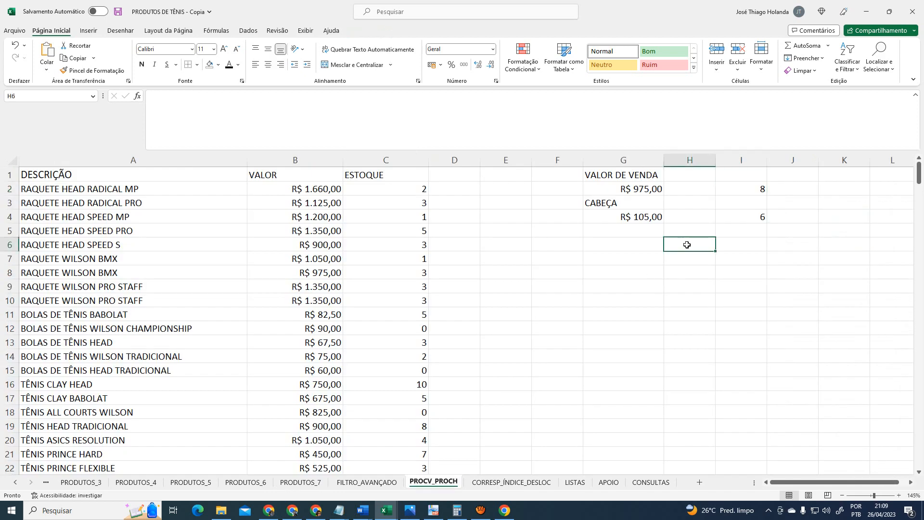
# Replace the lookup value in G4's PROCH formula with the text "CABEÇA"
pyautogui.click(618, 216)
pyautogui.click(600, 201)
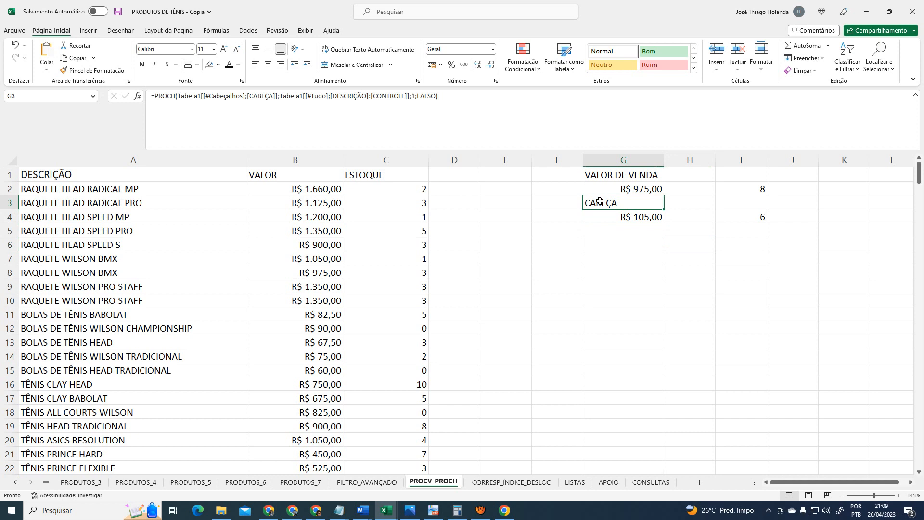
pyautogui.click(608, 176)
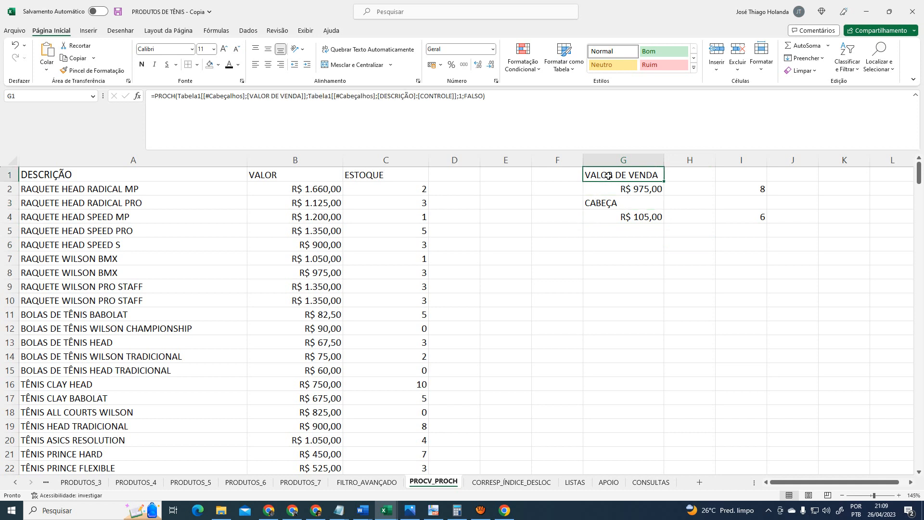
pyautogui.click(614, 202)
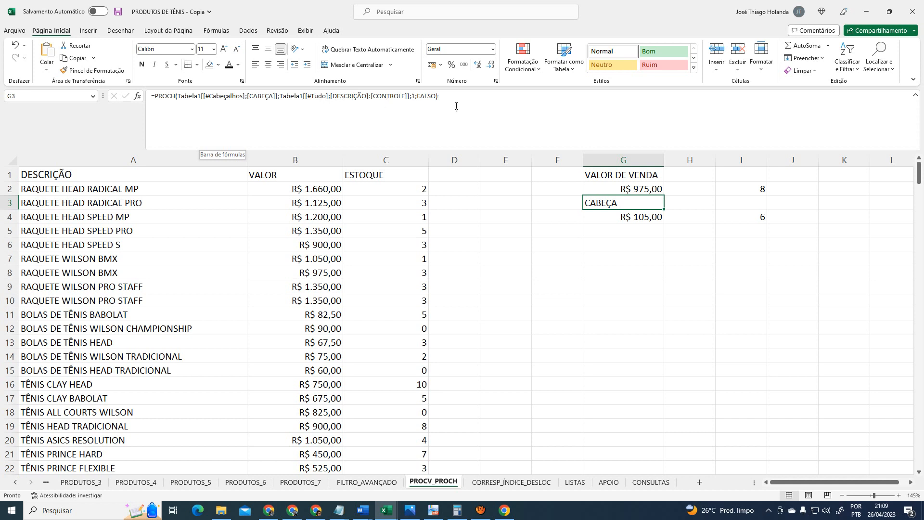
pyautogui.click(633, 217)
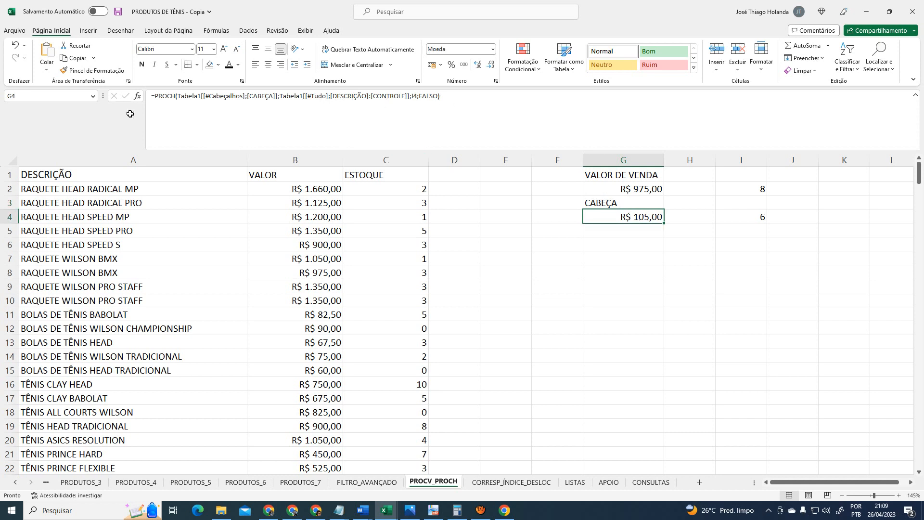
pyautogui.click(310, 96)
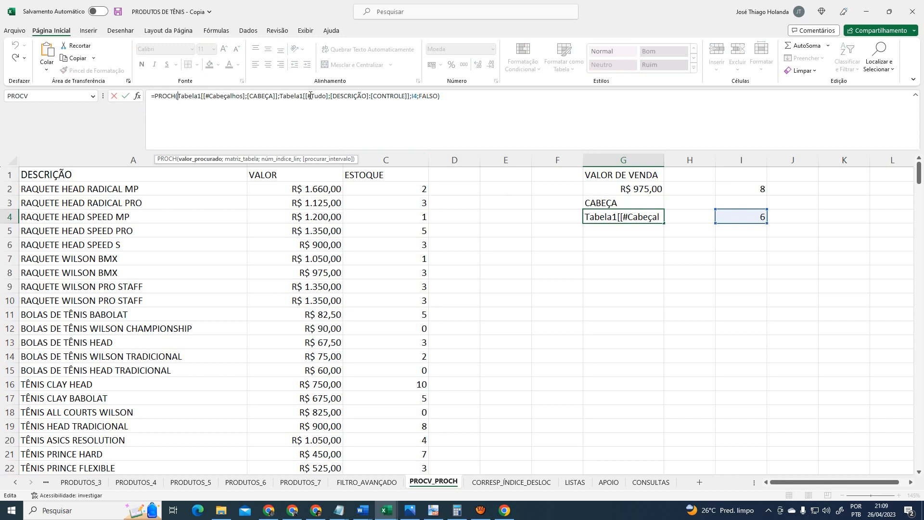
pyautogui.hotkey('shift', 'Right')
pyautogui.hotkey('shift', 'Right')
pyautogui.hotkey('shift', 'Right')
pyautogui.hotkey('shift', 'Right')
pyautogui.hotkey('shift', 'Right')
pyautogui.hotkey('shift', 'Right')
pyautogui.hotkey('shift', 'Right')
pyautogui.hotkey('shift', 'Right')
pyautogui.hotkey('shift', 'Right')
pyautogui.hotkey('shift', 'Right')
pyautogui.hotkey('shift', 'Right')
pyautogui.hotkey('shift', 'Right')
pyautogui.hotkey('shift', 'Right')
pyautogui.hotkey('shift', 'Right')
pyautogui.hotkey('shift', 'Right')
pyautogui.hotkey('shift', 'Right')
pyautogui.hotkey('shift', 'Right')
pyautogui.hotkey('shift', 'Right')
pyautogui.hotkey('shift', 'Right')
pyautogui.hotkey('shift', 'Right')
pyautogui.hotkey('shift', 'Right')
pyautogui.hotkey('shift', 'Right')
pyautogui.hotkey('shift', 'Right')
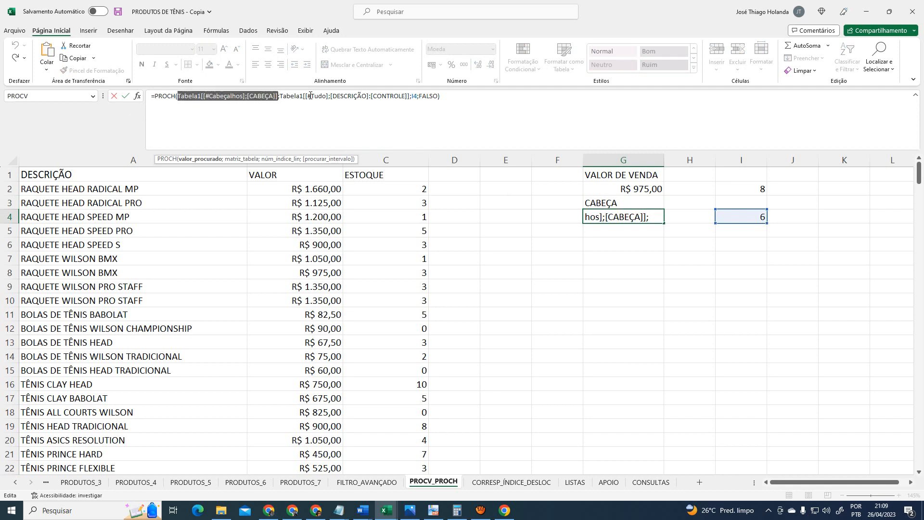
pyautogui.write('""')
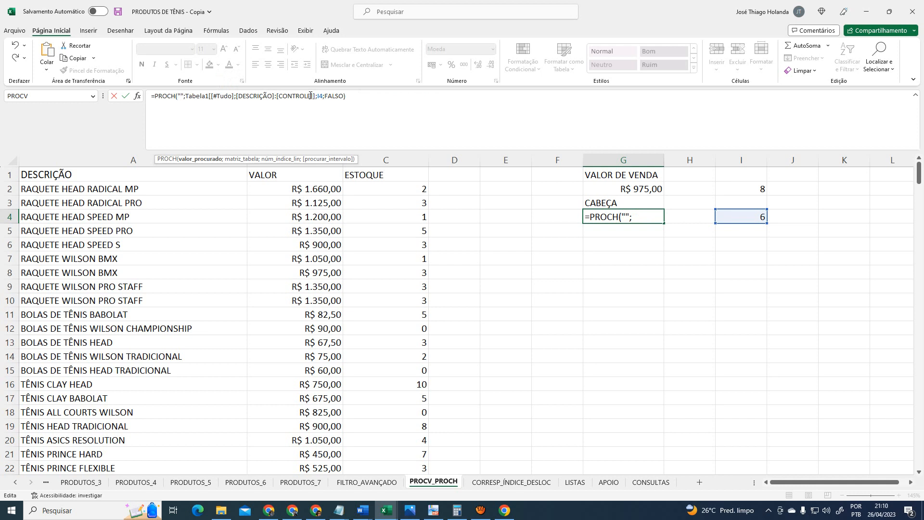
pyautogui.write('CABEÇA')
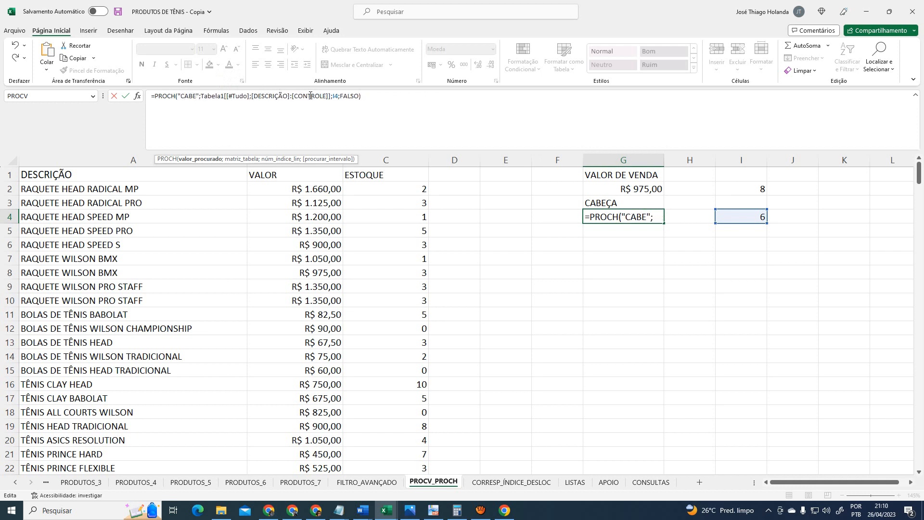
pyautogui.press('Right')
pyautogui.press('Right')
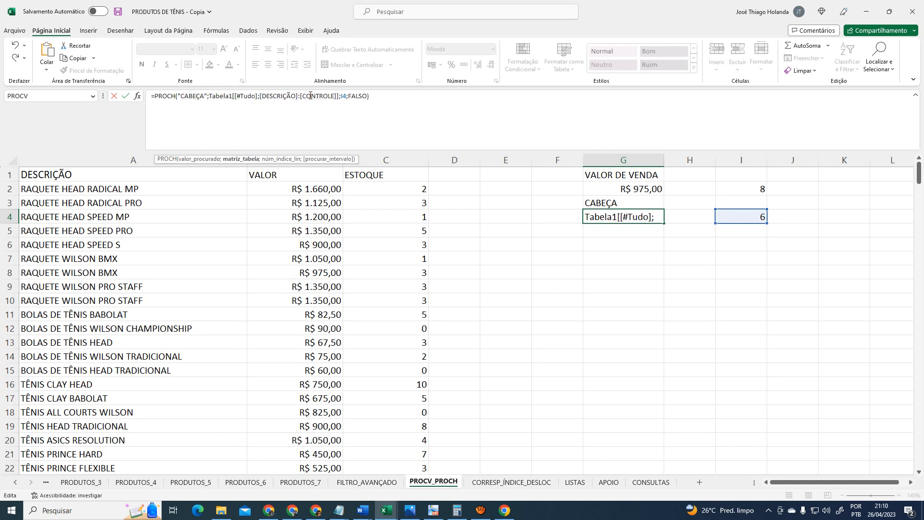
# Reduce the table array in G4's PROCH formula to Tabela1[#Tudo], keeping I4 and FALSO as the remaining arguments
pyautogui.press('Delete')
pyautogui.press('Delete')
pyautogui.press('Delete')
pyautogui.press('Delete')
pyautogui.press('Delete')
pyautogui.press('Delete')
pyautogui.press('Delete')
pyautogui.press('Delete')
pyautogui.press('Delete')
pyautogui.press('Delete')
pyautogui.press('Delete')
pyautogui.press('Delete')
pyautogui.press('Delete')
pyautogui.press('Delete')
pyautogui.press('Delete')
pyautogui.press('Delete')
pyautogui.press('Delete')
pyautogui.press('Delete')
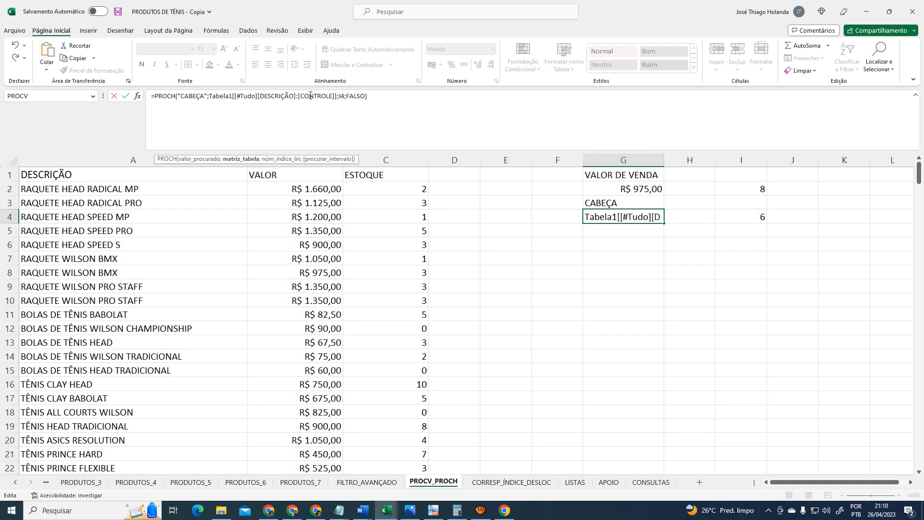
pyautogui.press('Delete')
pyautogui.press('Delete')
pyautogui.press('Delete')
pyautogui.press('Delete')
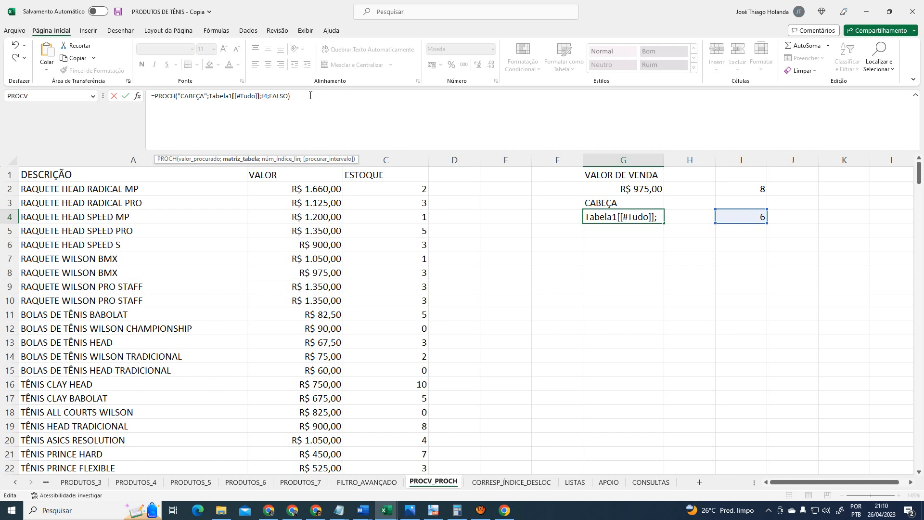
pyautogui.press('Right')
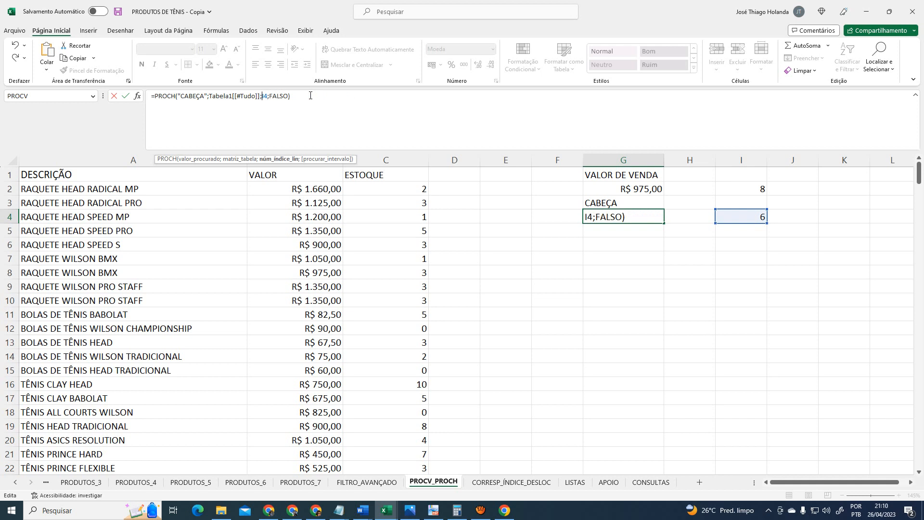
pyautogui.press('Return')
pyautogui.press('Up')
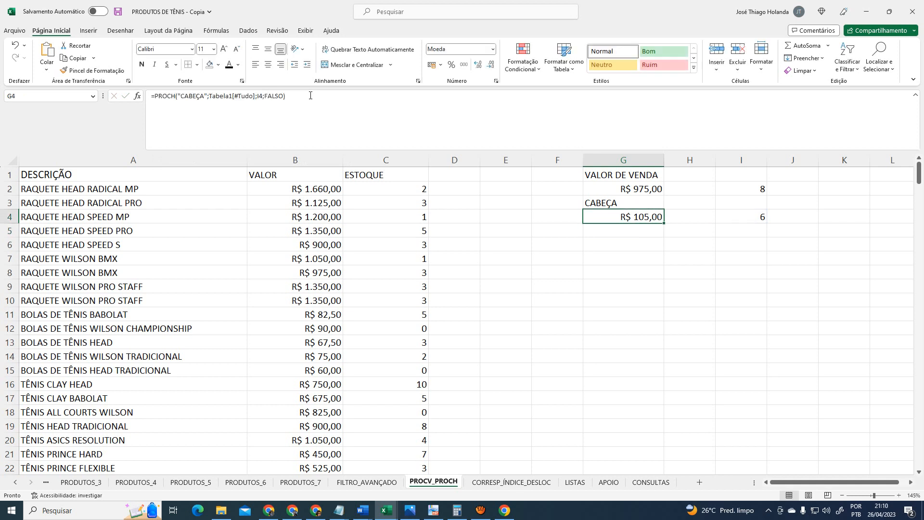
# Compare the PROCH formulas in G2 and G4 with their header cells and the row indexes in I2 and I4
pyautogui.press('Up')
pyautogui.press('Up')
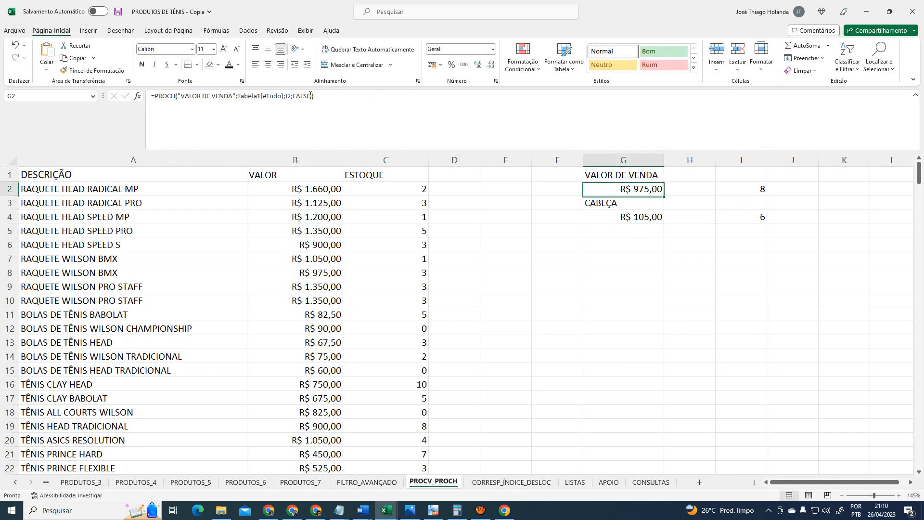
pyautogui.press('Down')
pyautogui.press('Down')
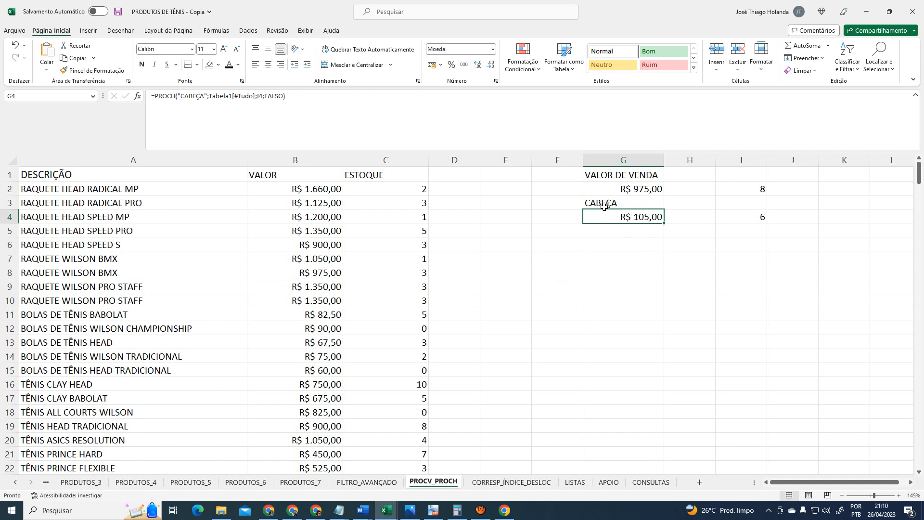
pyautogui.click(751, 222)
pyautogui.click(618, 206)
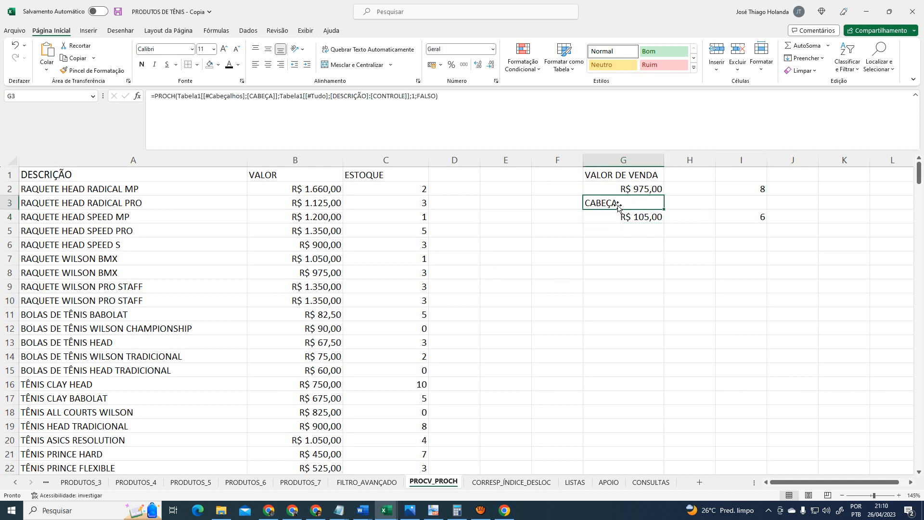
pyautogui.click(623, 219)
pyautogui.click(735, 187)
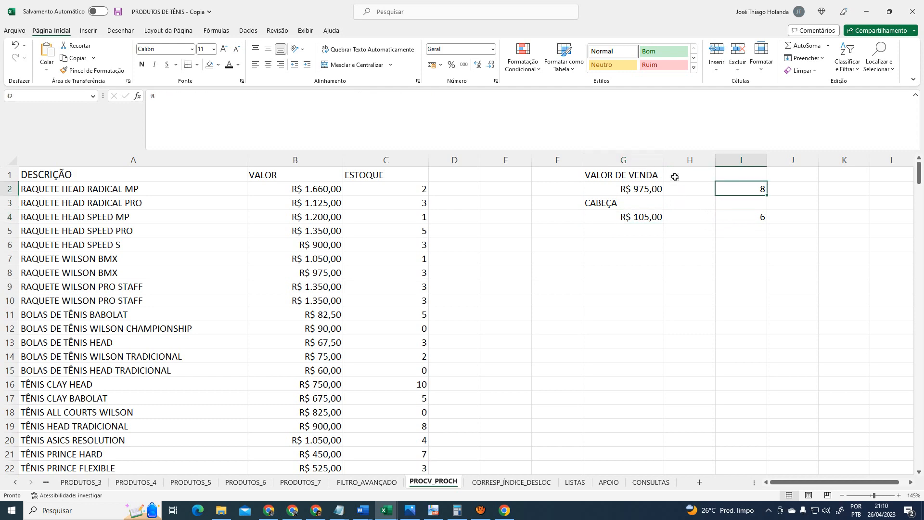
pyautogui.click(648, 174)
pyautogui.click(646, 197)
pyautogui.click(644, 220)
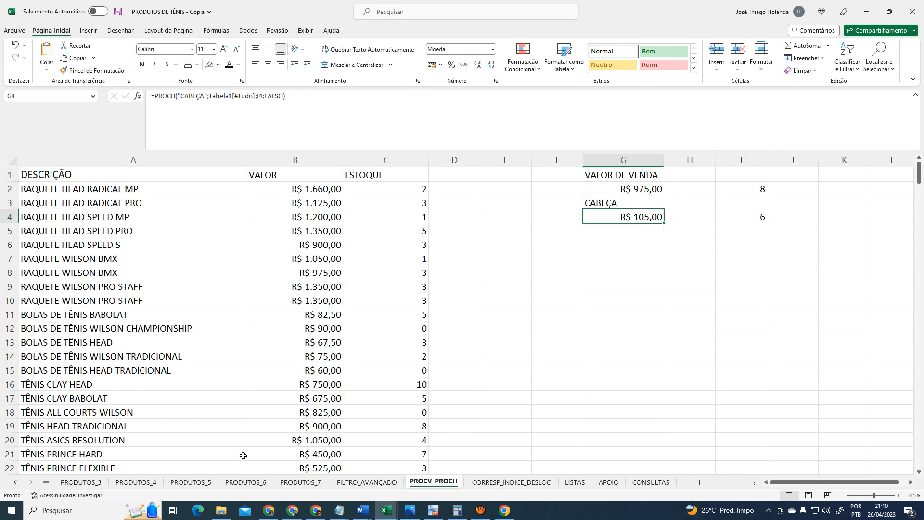
# Look over PRODUTOS_7 and CORRESP_ÍNDICE_DESLOC, check the Google Meet chat for messages, and return to Excel
pyautogui.click(303, 482)
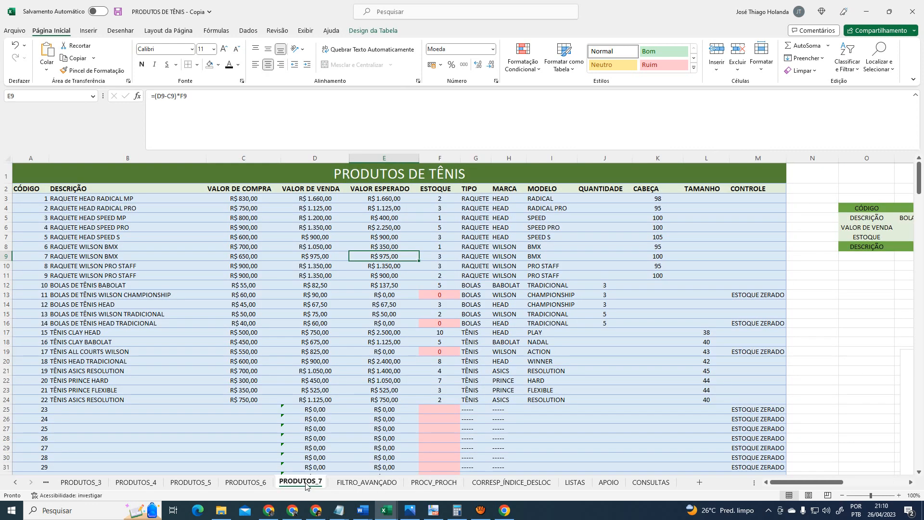
pyautogui.click(583, 238)
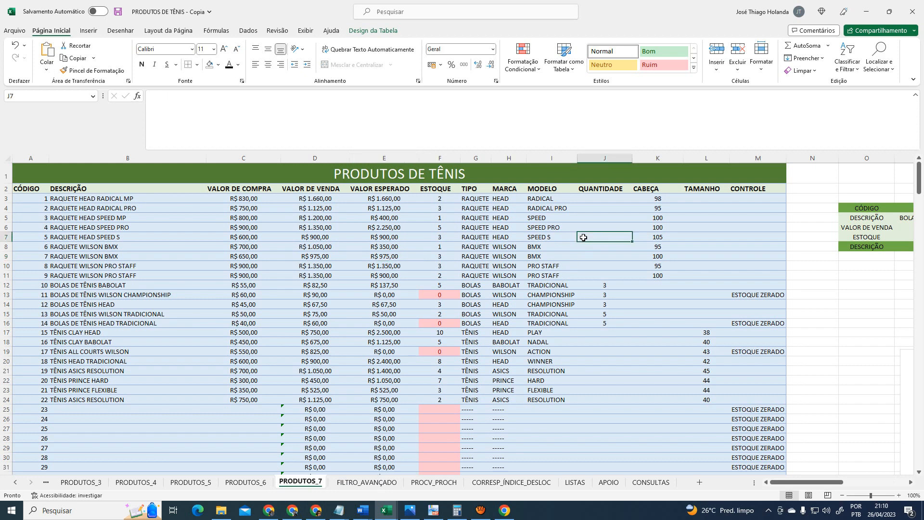
pyautogui.click(512, 482)
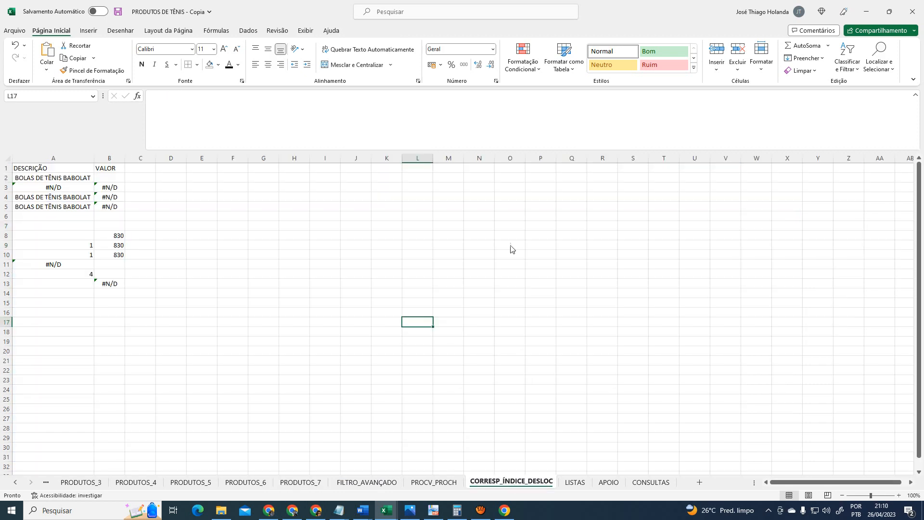
pyautogui.click(510, 245)
pyautogui.click(294, 509)
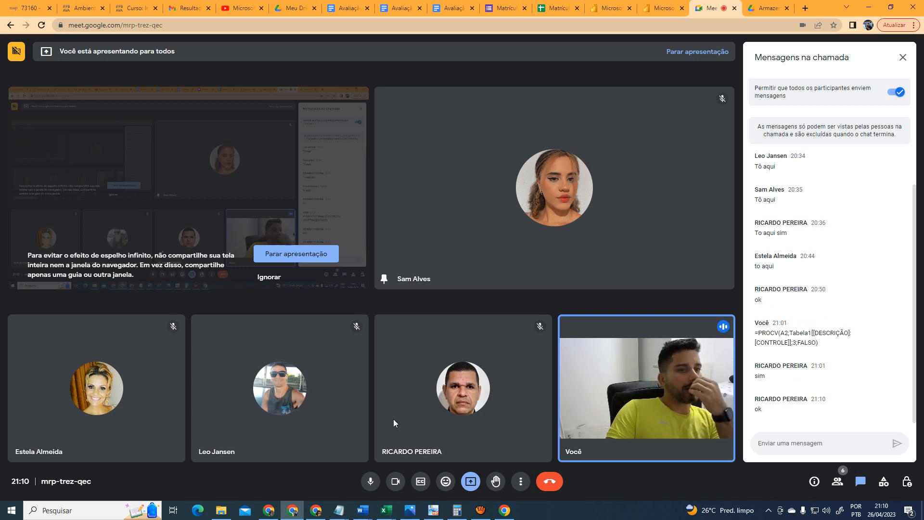
pyautogui.hotkey('alt', 'Tab')
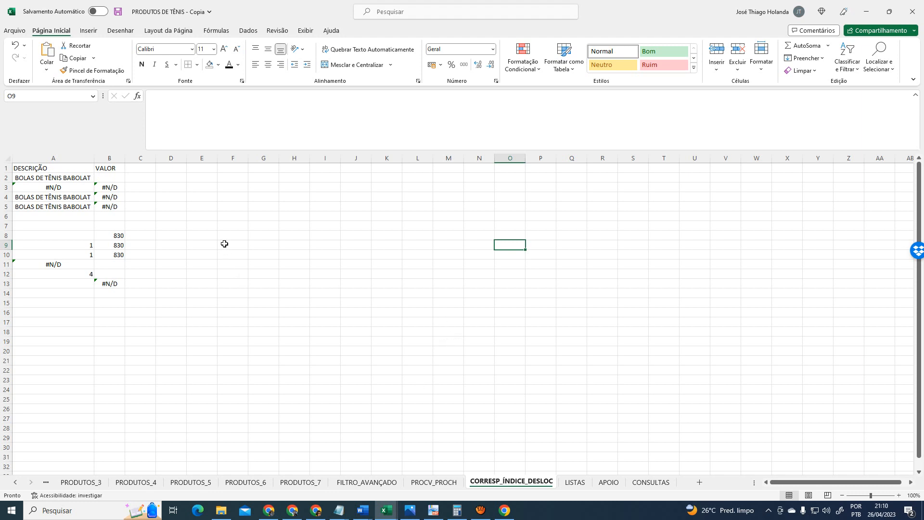
# Examine the topic list beside the query forms on CONSULTAS, from INDICE to FUNÇÕES LÓGICAS
pyautogui.click(574, 483)
pyautogui.click(609, 482)
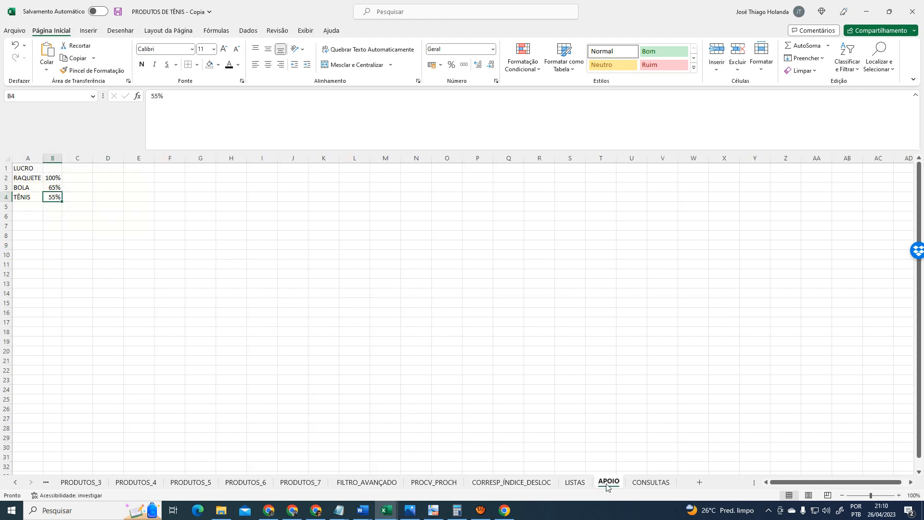
pyautogui.click(651, 483)
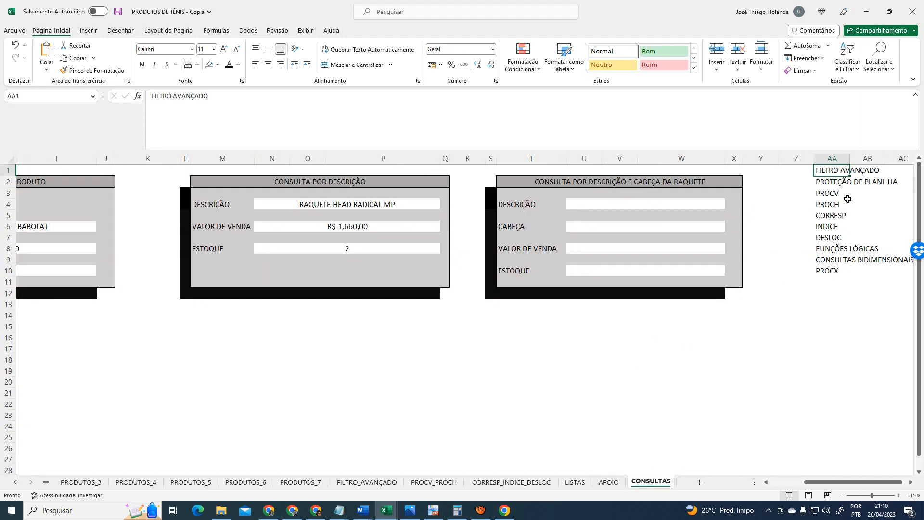
pyautogui.click(833, 225)
pyautogui.click(832, 238)
pyautogui.click(838, 248)
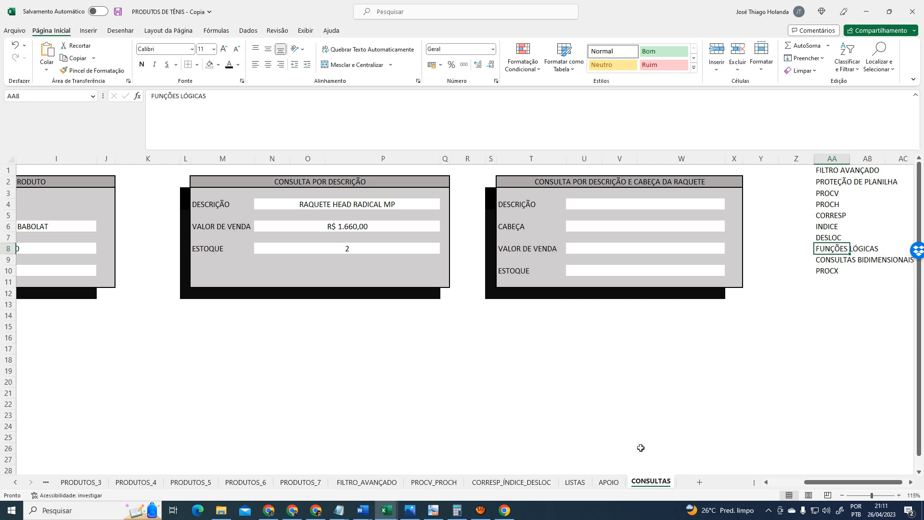
# Review the DESCRIÇÃO and VALOR example cells on the CORRESP_ÍNDICE_DESLOC sheet
pyautogui.click(511, 481)
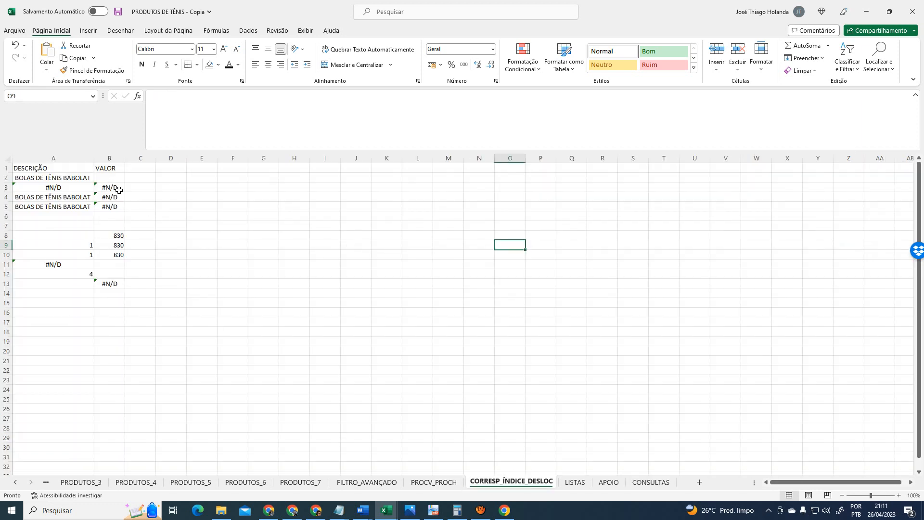
pyautogui.click(117, 188)
pyautogui.click(59, 167)
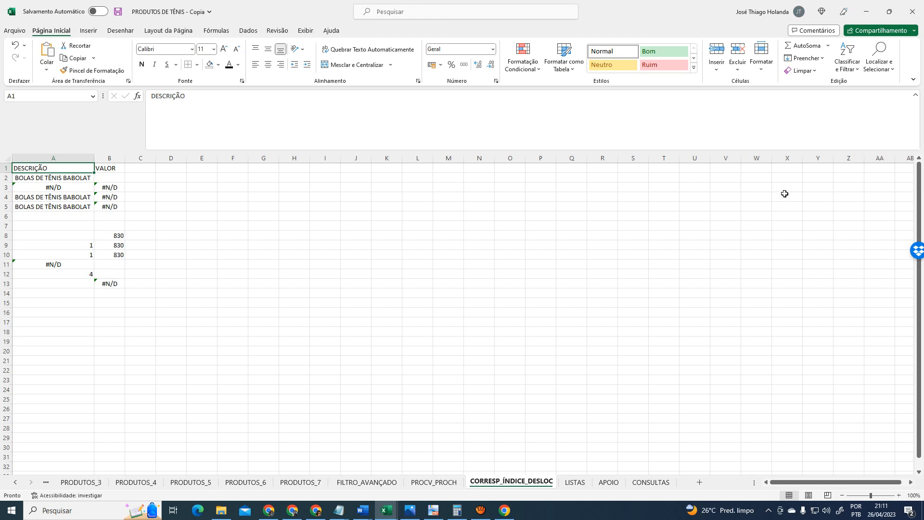
# Inspect the reference behind the TÊNIS ASICS RESOLUTION description in A20 on PROCV_PROCH
pyautogui.click(434, 482)
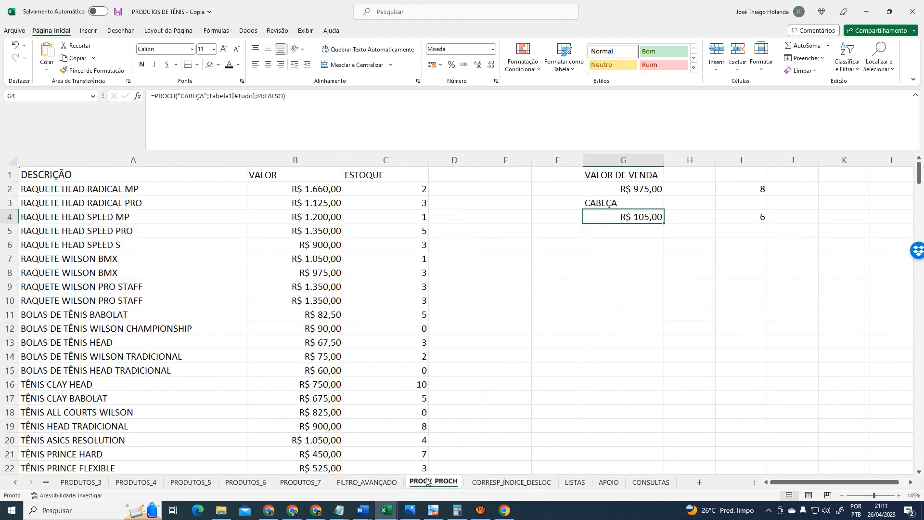
pyautogui.scroll(-5, 288, 301)
pyautogui.keyDown('ctrl'); pyautogui.scroll(4, 277, 323); pyautogui.keyUp('ctrl')
pyautogui.scroll(2, 289, 336)
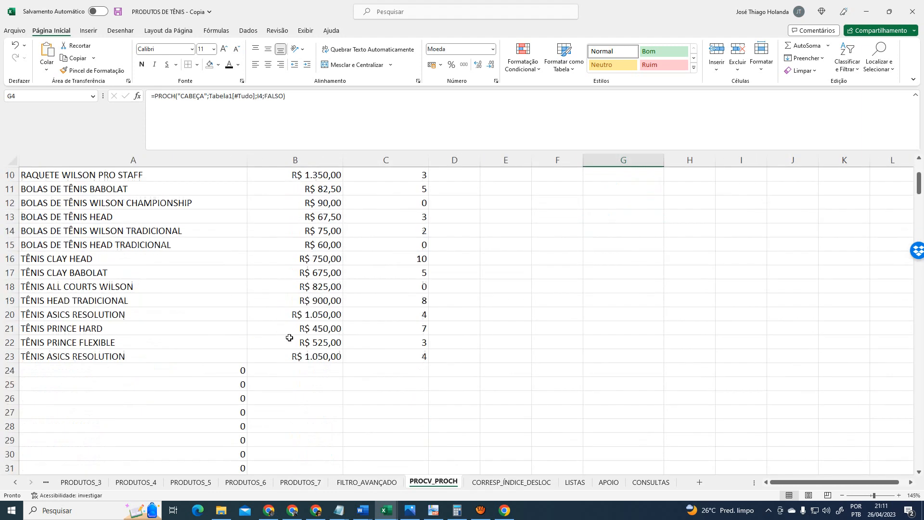
pyautogui.scroll(1, 289, 346)
pyautogui.click(92, 356)
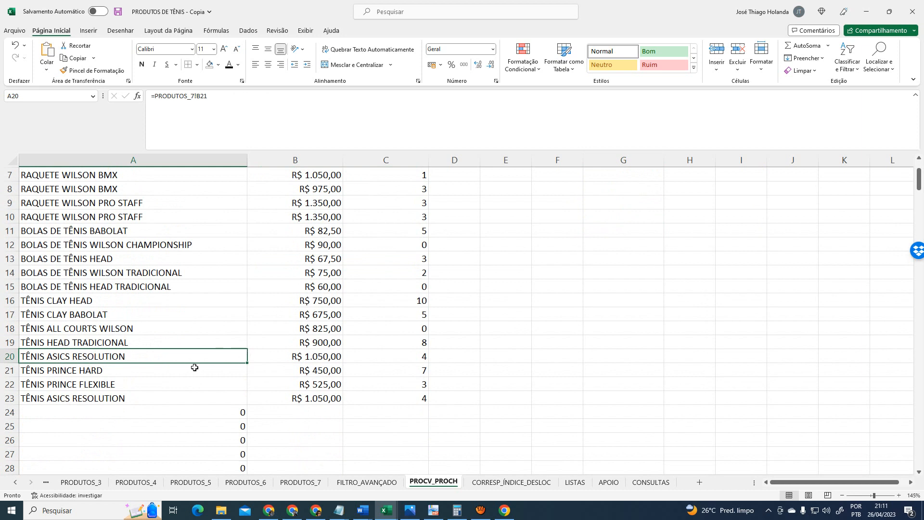
# Compare the description references and PROCV values of the two TÊNIS ASICS RESOLUTION entries in rows 20 and 23
pyautogui.click(321, 358)
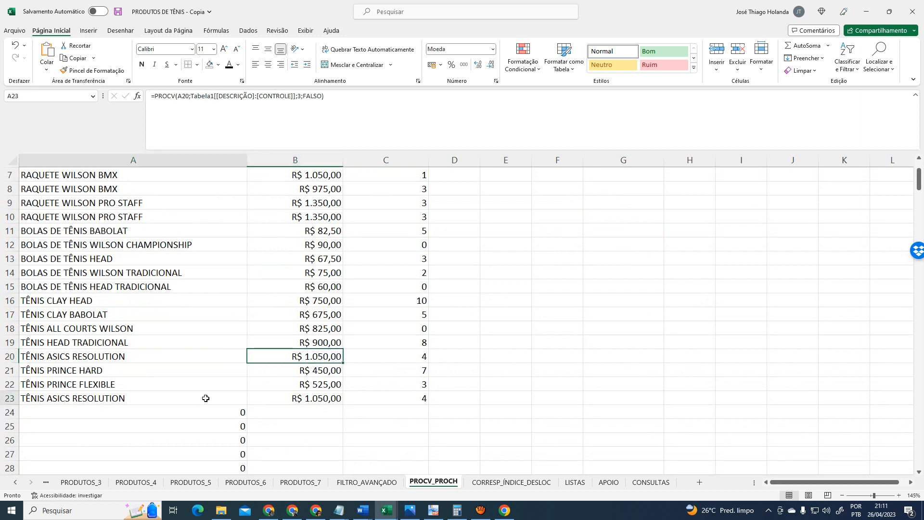
pyautogui.click(340, 399)
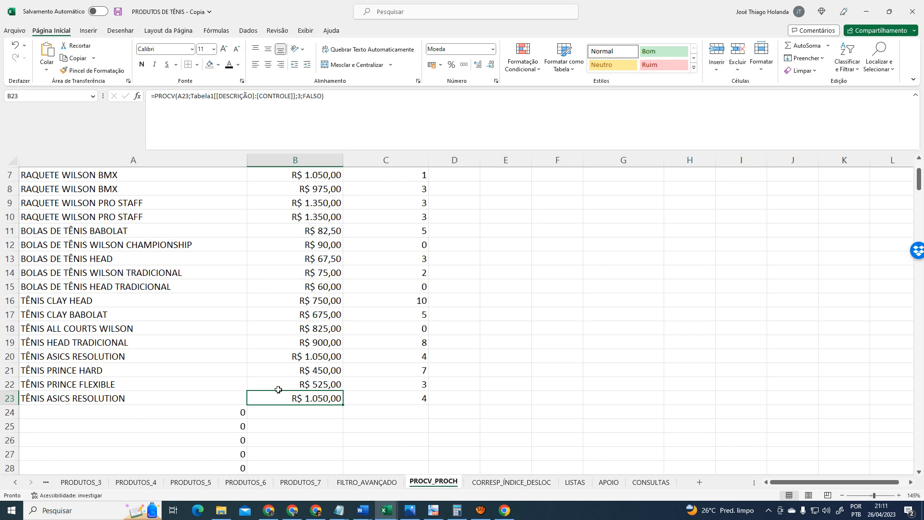
pyautogui.click(141, 355)
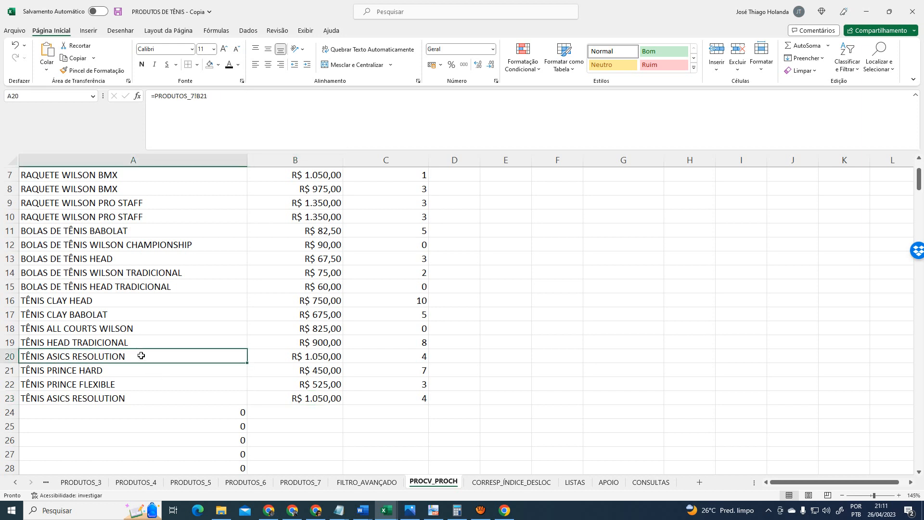
pyautogui.click(145, 397)
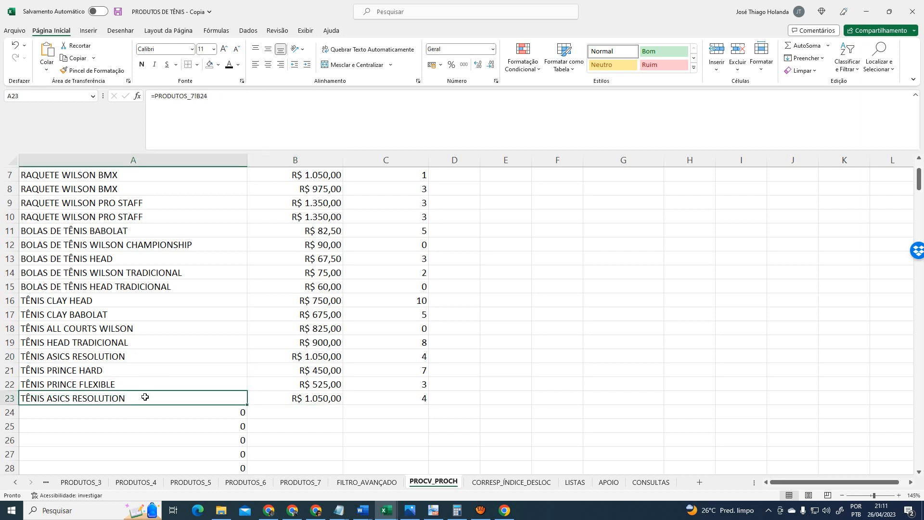
pyautogui.click(145, 355)
pyautogui.click(161, 400)
# Open the CORRESP_ÍNDICE_DESLOC sheet and look over the available sorting and filtering commands
pyautogui.click(530, 484)
pyautogui.click(297, 227)
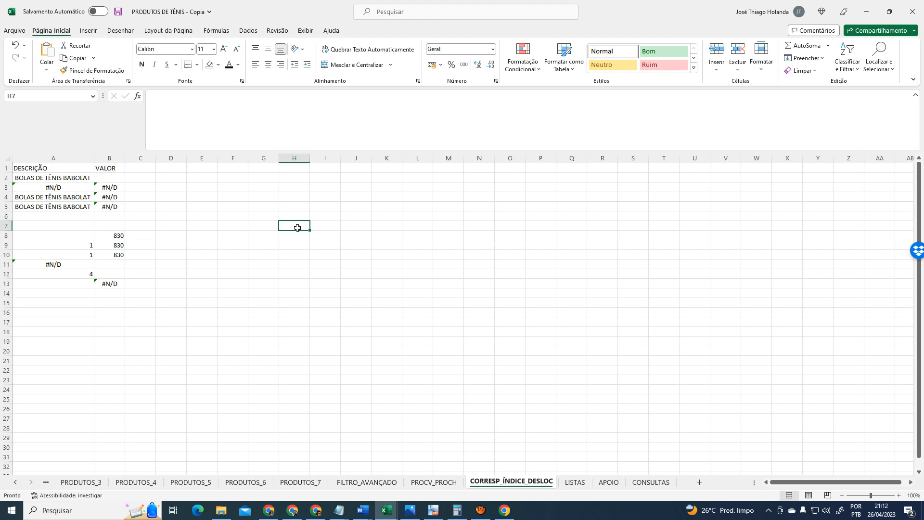
pyautogui.click(861, 66)
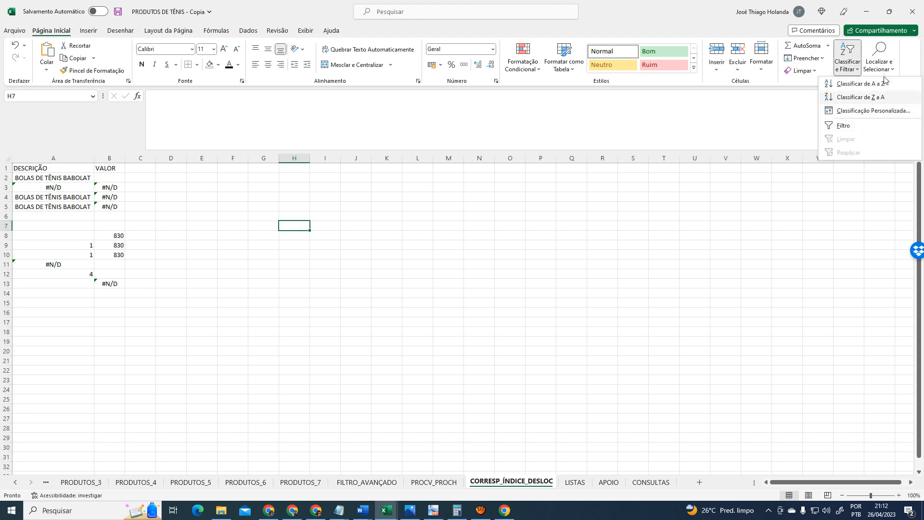
pyautogui.click(248, 30)
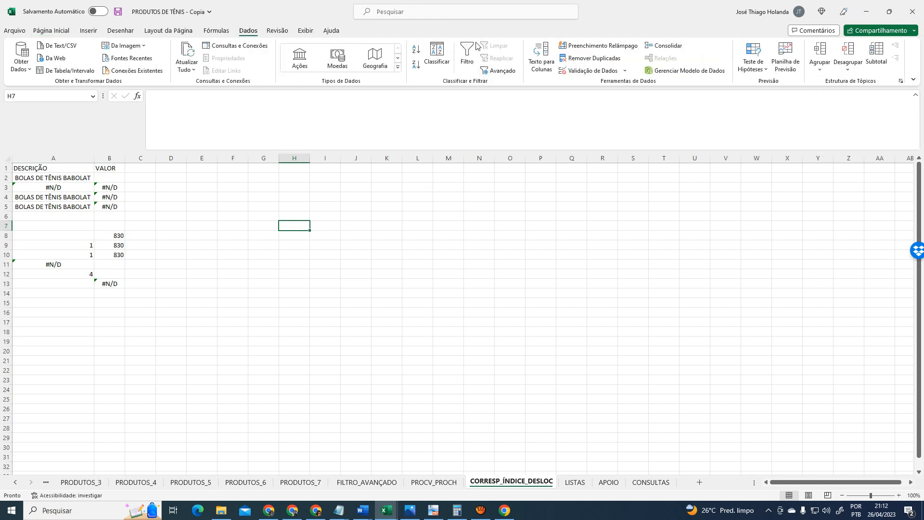
pyautogui.click(52, 31)
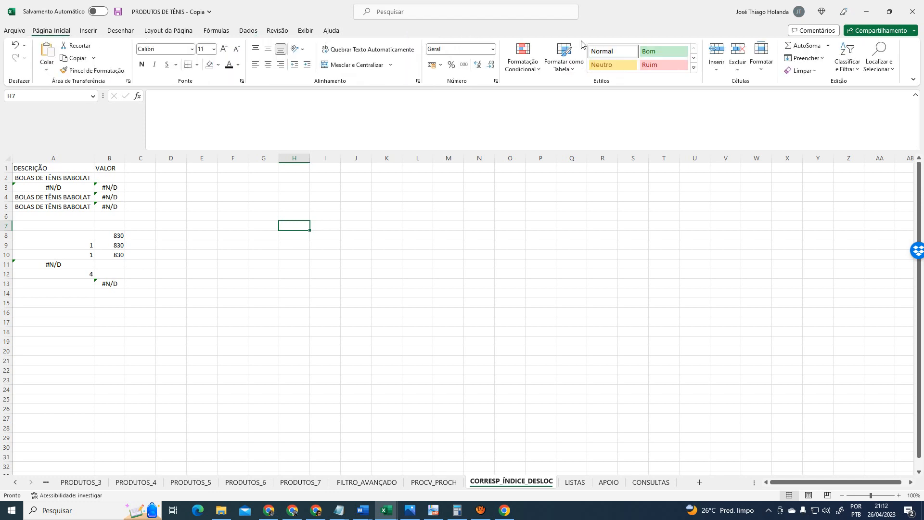
pyautogui.click(554, 235)
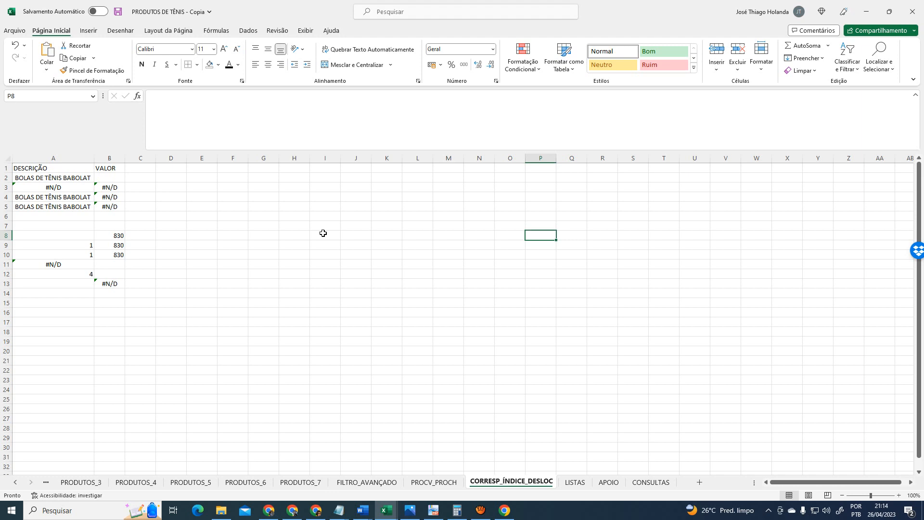
# Review the DESCRIÇÃO and VALOR headers in A1 and B1 together with the description in A2
pyautogui.click(127, 169)
pyautogui.click(107, 171)
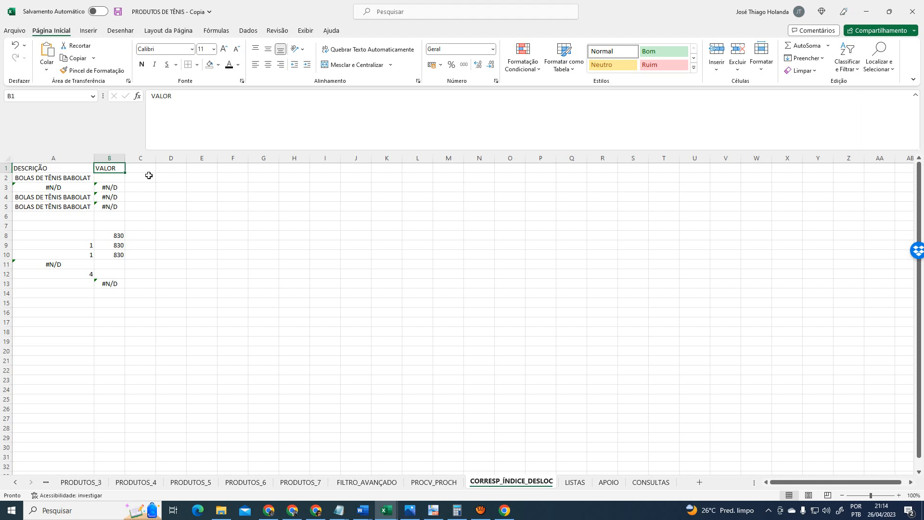
pyautogui.press('Left')
pyautogui.press('Down')
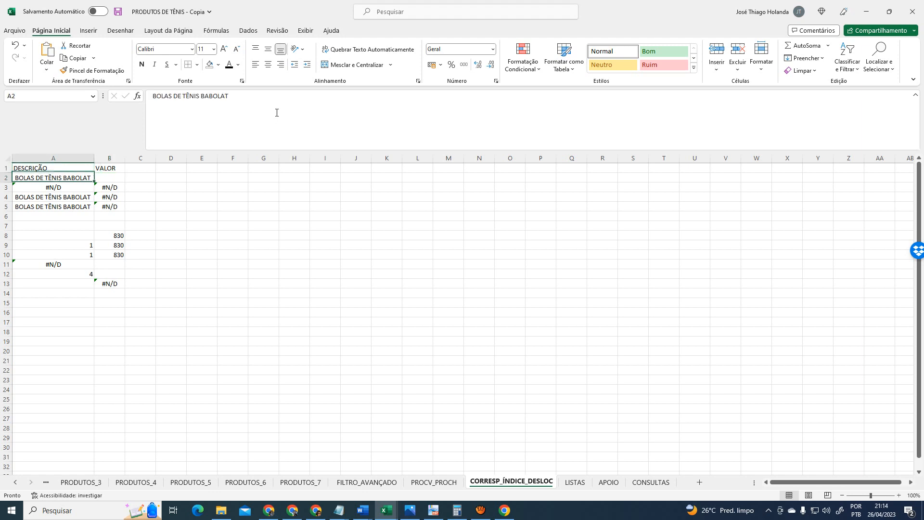
pyautogui.press('Up')
pyautogui.press('Right')
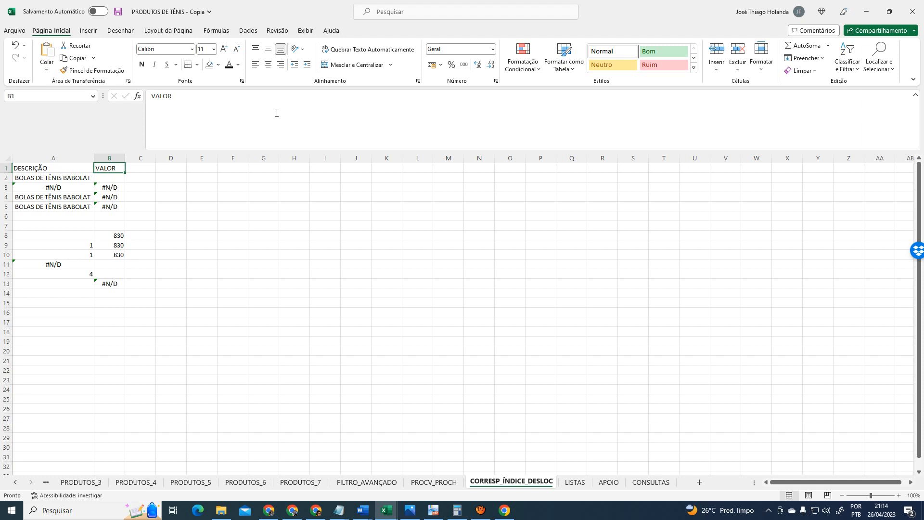
pyautogui.click(163, 191)
pyautogui.click(110, 168)
pyautogui.click(85, 166)
pyautogui.click(114, 168)
pyautogui.click(66, 168)
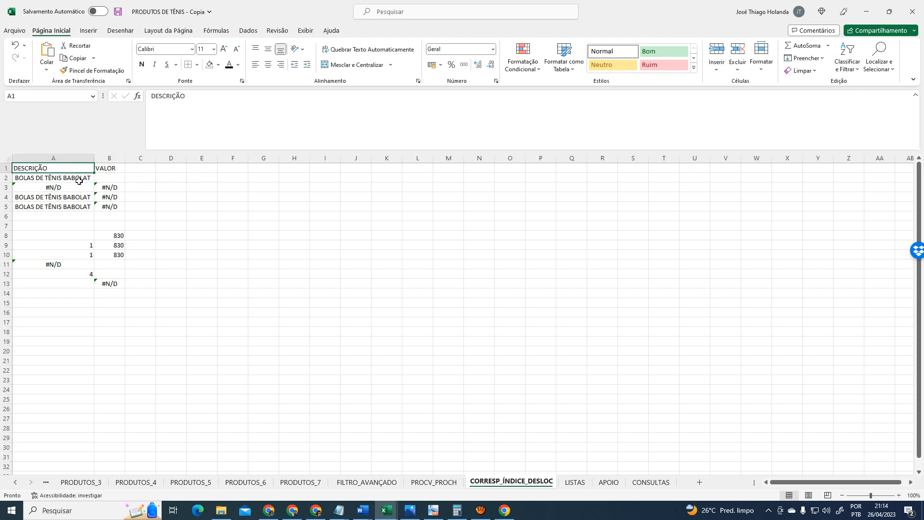
# Inspect the CORRESP formula in A3 and the ÍNDICE formula in B3
pyautogui.click(80, 182)
pyautogui.click(104, 188)
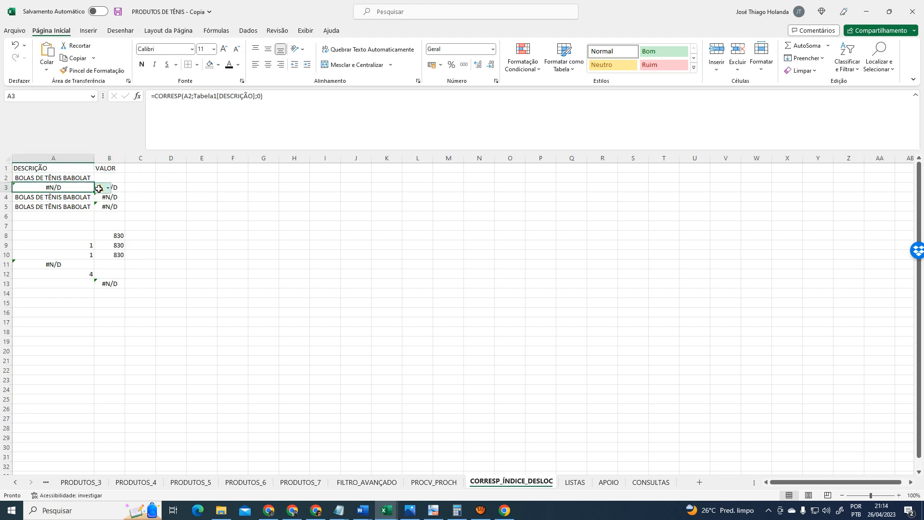
pyautogui.click(95, 187)
pyautogui.click(204, 181)
pyautogui.click(69, 187)
pyautogui.press('Right')
pyautogui.press('super+d')
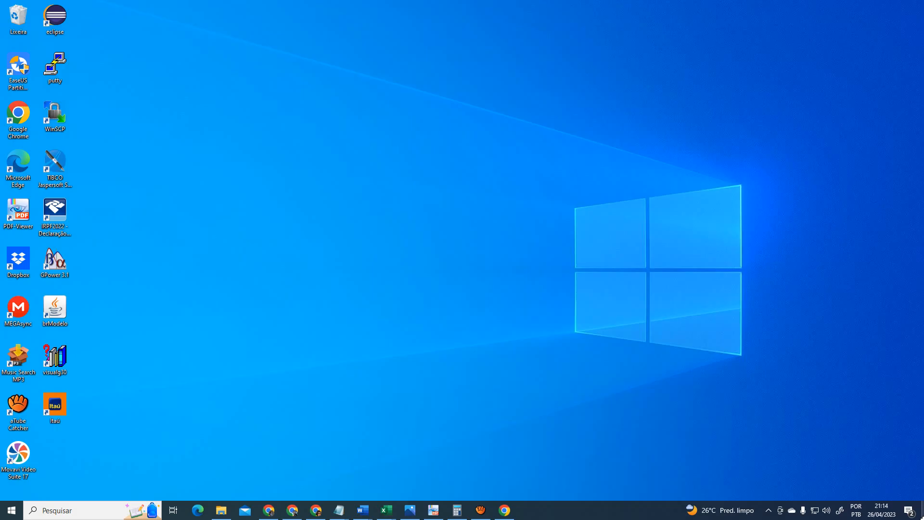
pyautogui.press('super+d')
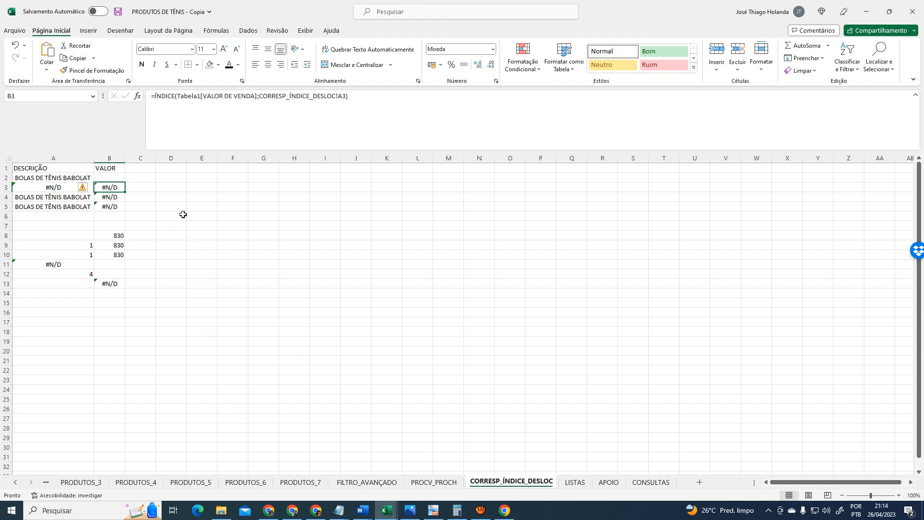
pyautogui.click(200, 191)
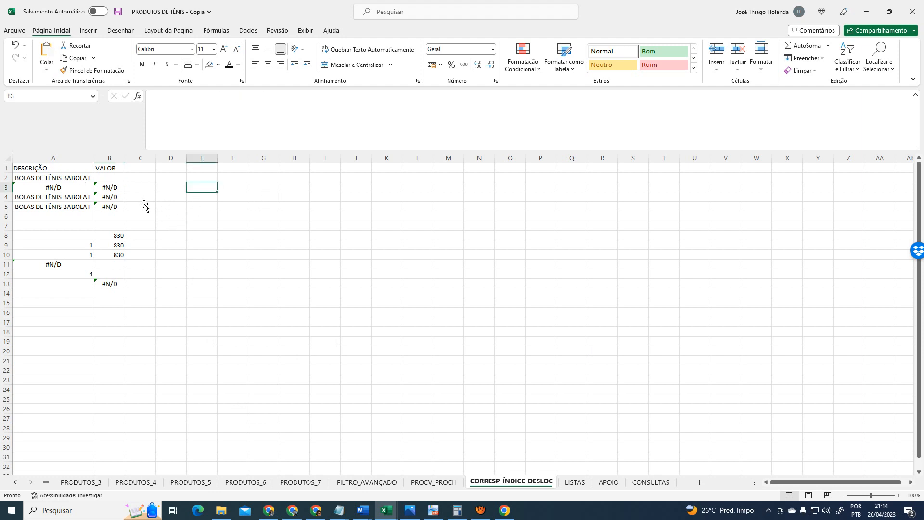
# Check the description in A2 against the CORRESP formula in A3 that searches for it
pyautogui.click(74, 192)
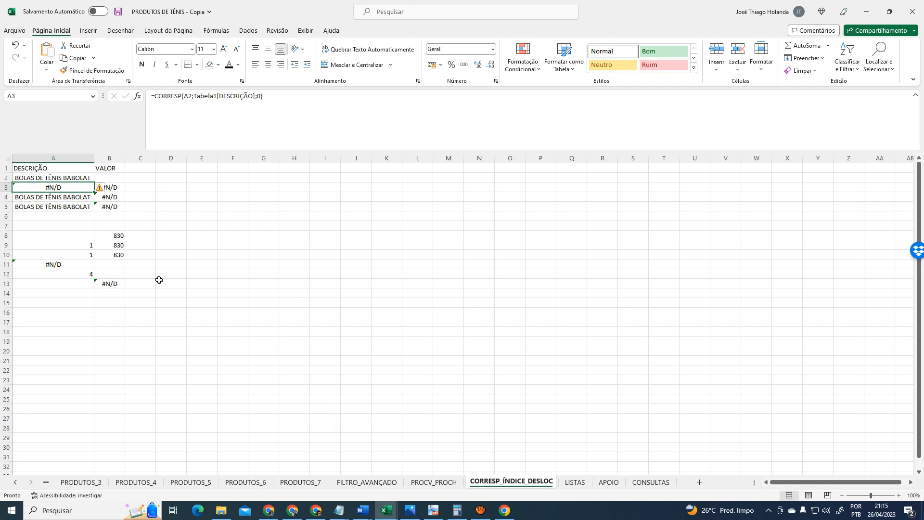
pyautogui.click(65, 178)
pyautogui.click(67, 189)
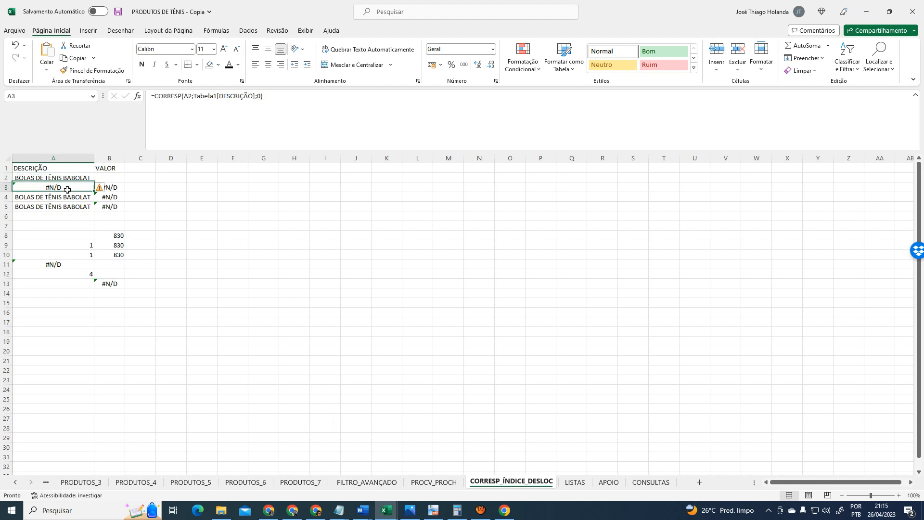
pyautogui.click(100, 187)
pyautogui.click(152, 187)
pyautogui.click(51, 189)
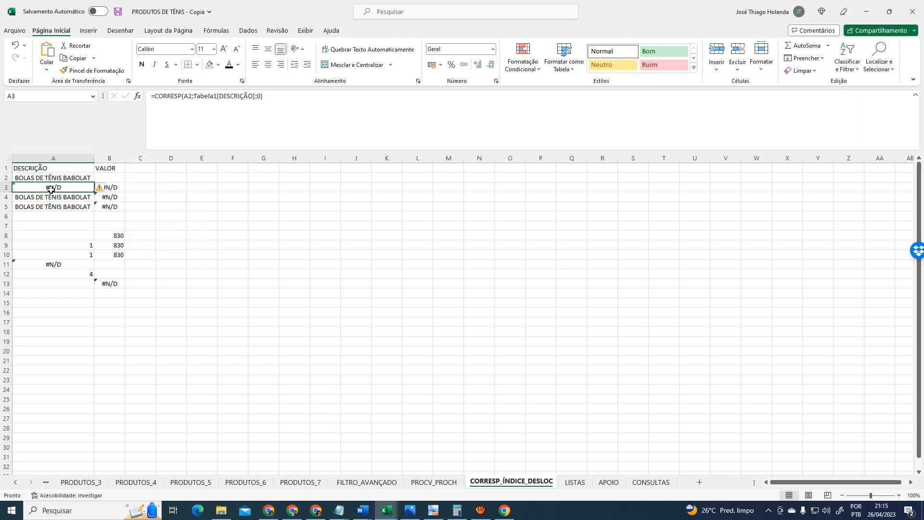
pyautogui.press('Up')
pyautogui.press('Down')
# Examine each argument of the CORRESP formula in A3, from the searched value through Tabela1[DESCRIÇÃO] to match type 0
pyautogui.click(272, 94)
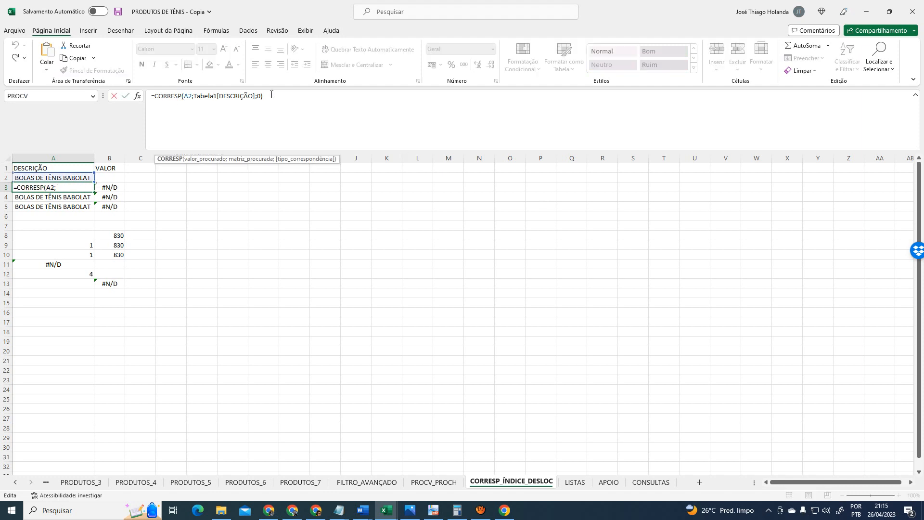
pyautogui.press('Right')
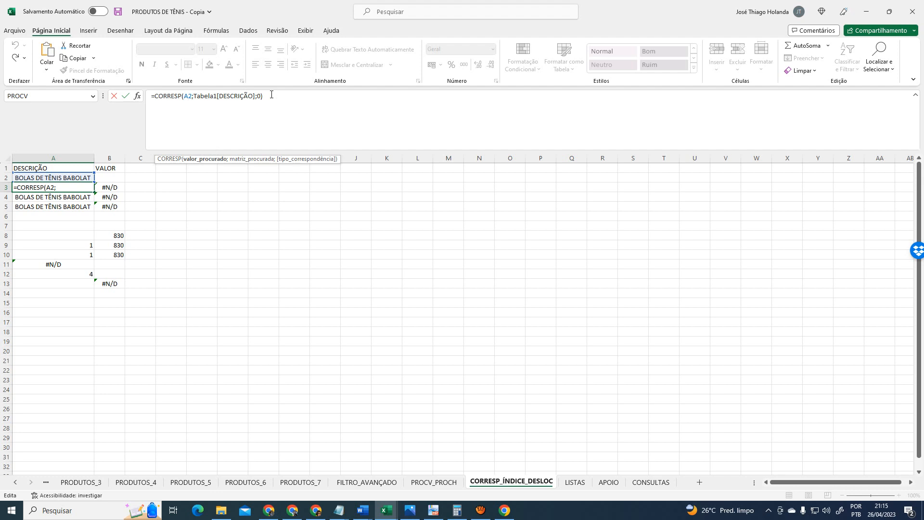
pyautogui.press('Right')
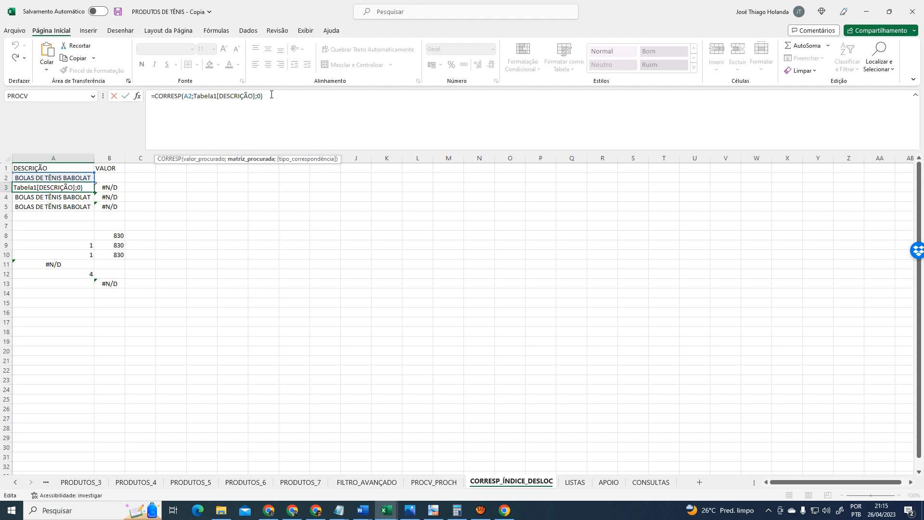
pyautogui.hotkey('shift', 'Right')
pyautogui.hotkey('shift', 'Right')
pyautogui.hotkey('shift', 'Right')
pyautogui.hotkey('shift', 'Right')
pyautogui.hotkey('shift', 'Right')
pyautogui.hotkey('shift', 'Right')
pyautogui.hotkey('shift', 'Right')
pyautogui.hotkey('shift', 'Right')
pyautogui.hotkey('shift', 'Right')
pyautogui.hotkey('shift', 'Right')
pyautogui.hotkey('shift', 'Right')
pyautogui.hotkey('shift', 'Right')
pyautogui.hotkey('shift', 'Right')
pyautogui.hotkey('shift', 'Right')
pyautogui.hotkey('shift', 'Right')
pyautogui.hotkey('shift', 'Right')
pyautogui.hotkey('shift', 'Right')
pyautogui.hotkey('shift', 'Right')
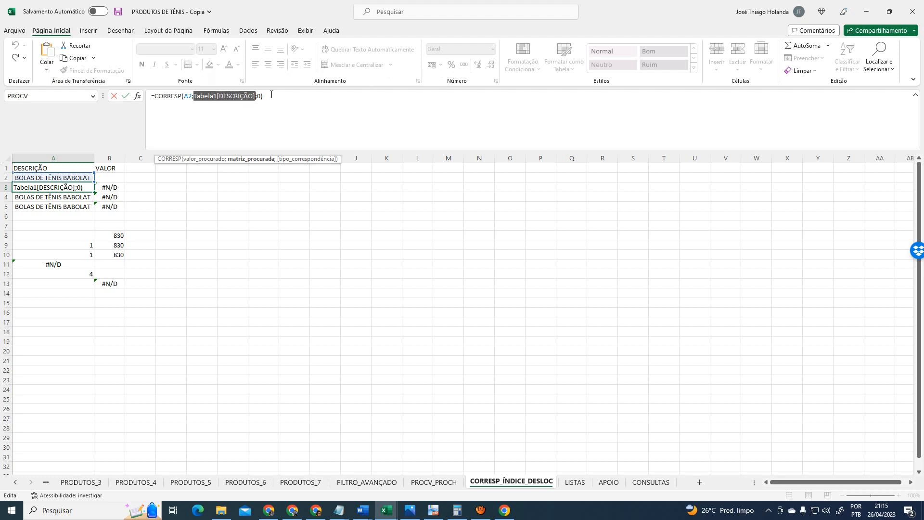
pyautogui.press('Right')
pyautogui.press('Right')
pyautogui.press('Right')
pyautogui.hotkey('shift', 'Left')
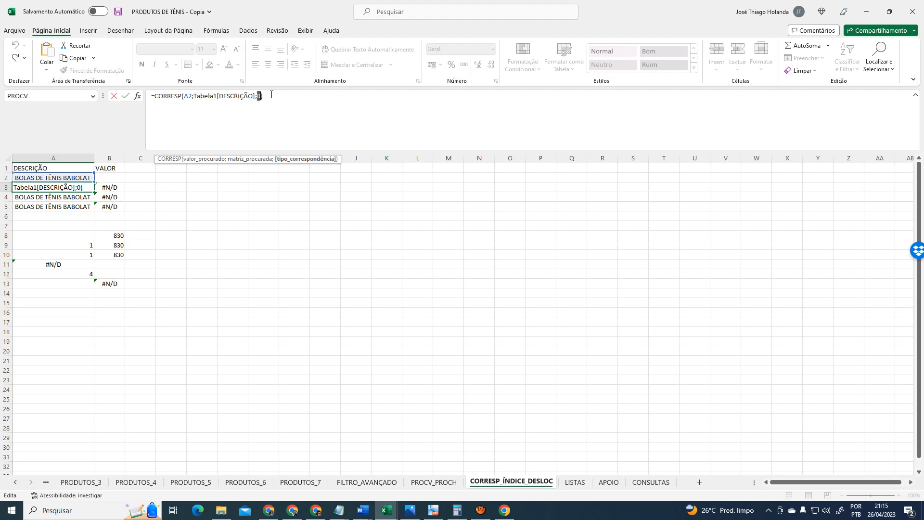
pyautogui.press('Right')
pyautogui.press('Left')
pyautogui.press('Left')
pyautogui.press('Left')
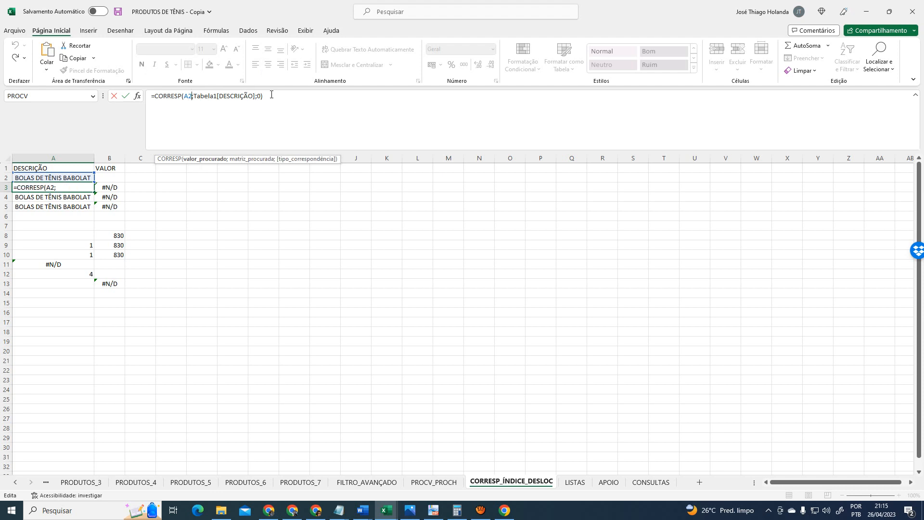
pyautogui.hotkey('ctrl', 'Return')
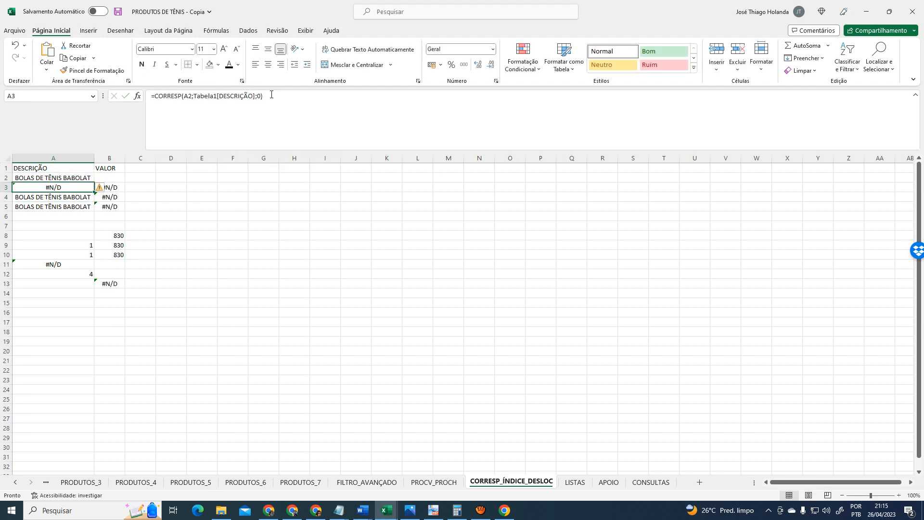
# Remove the leading space from the BOLAS DE TÊNIS BABOLAT description in A2
pyautogui.press('Up')
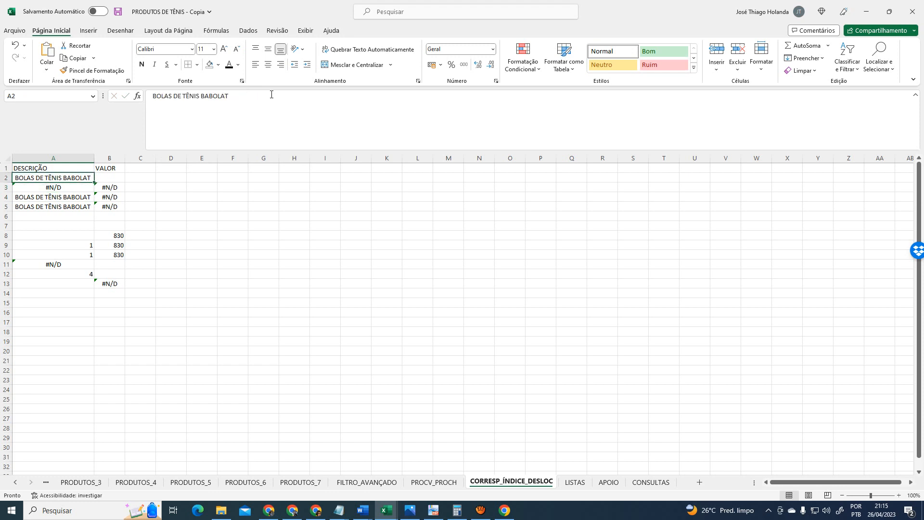
pyautogui.click(198, 92)
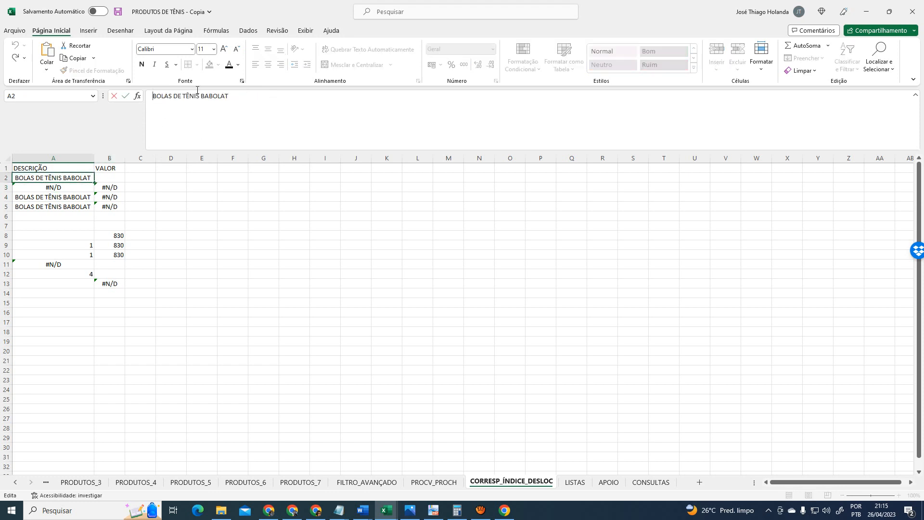
pyautogui.press('BackSpace')
pyautogui.press('Return')
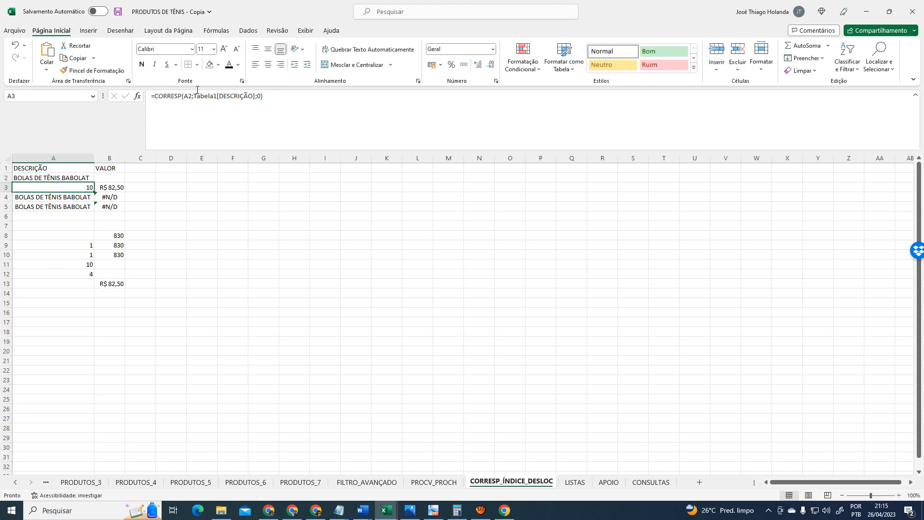
# Remove the leading space from the BOLAS DE TÊNIS BABOLAT descriptions in A4 and A5
pyautogui.press('Down')
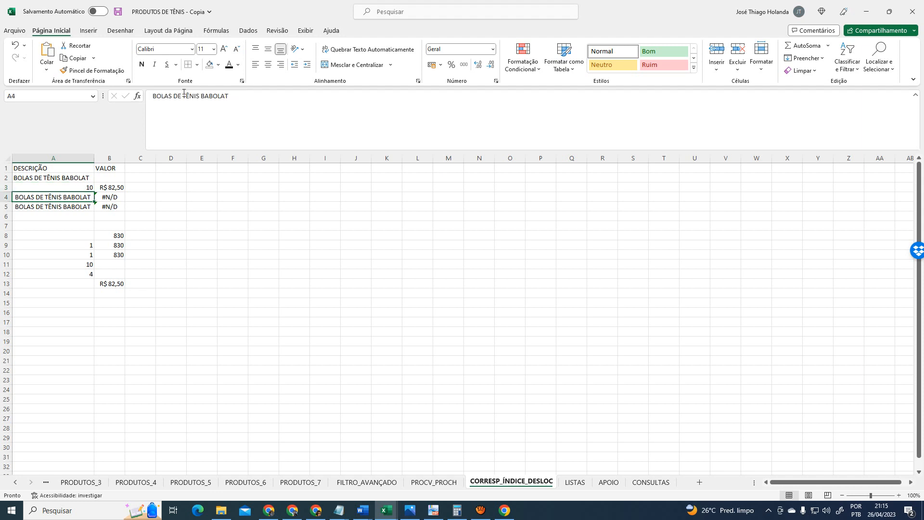
pyautogui.click(154, 96)
pyautogui.press('BackSpace')
pyautogui.press('Return')
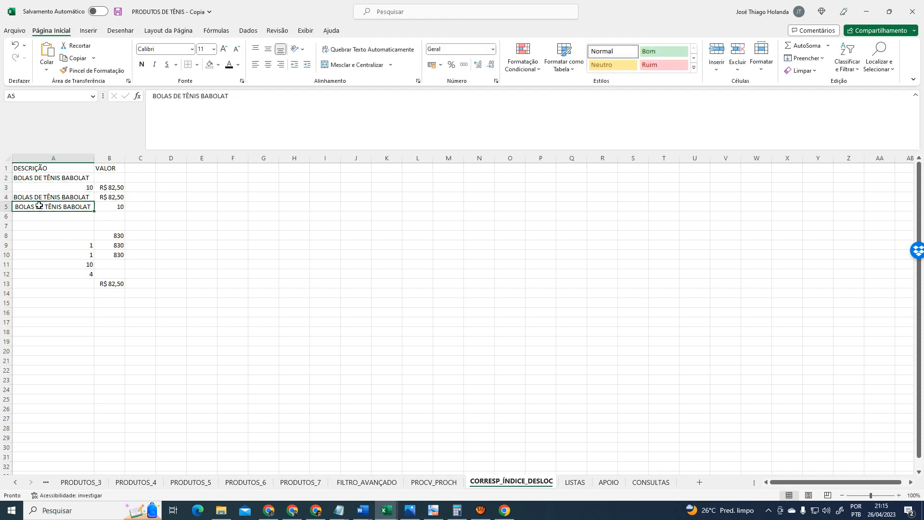
pyautogui.click(153, 96)
pyautogui.press('BackSpace')
pyautogui.press('Return')
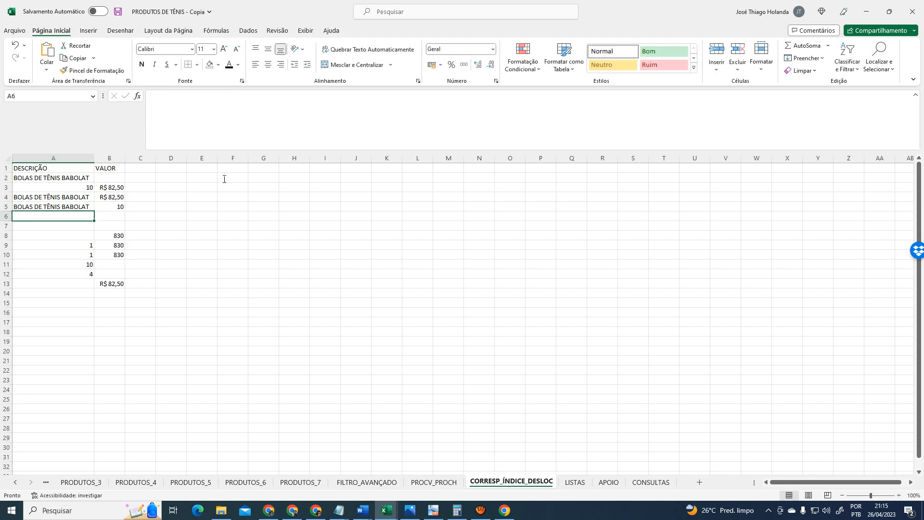
# Inspect the Tabela1[DESCRIÇÃO] lookup-array argument of the CORRESP formula in A3
pyautogui.click(81, 187)
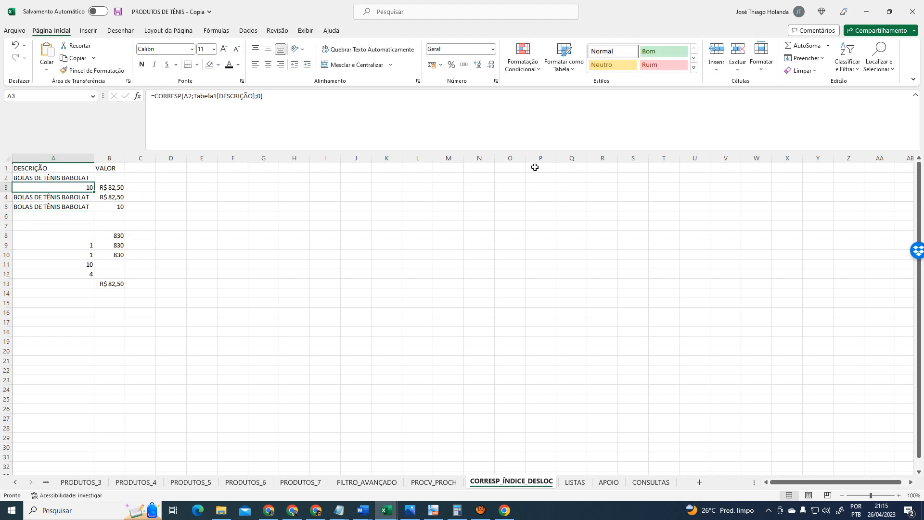
pyautogui.click(181, 97)
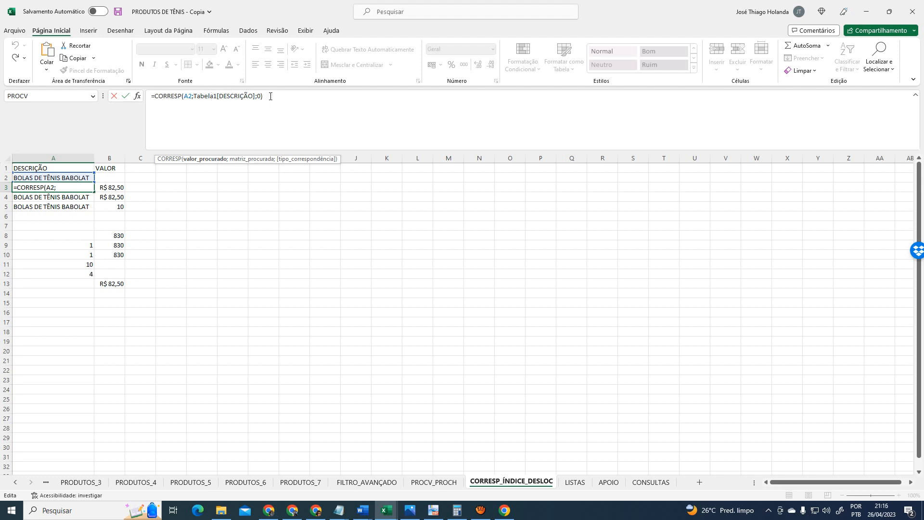
pyautogui.press('Right')
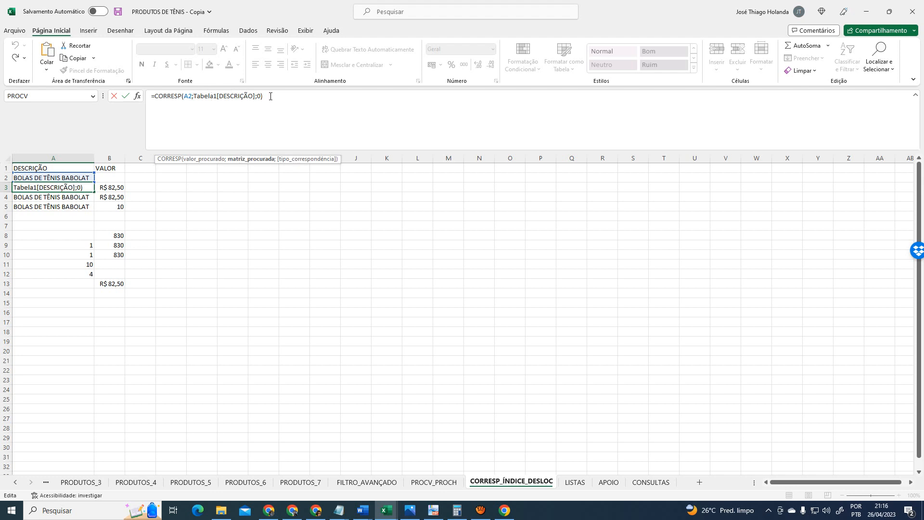
pyautogui.hotkey('ctrl', 'shift', 'Right')
pyautogui.hotkey('ctrl', 'shift', 'Right')
pyautogui.hotkey('ctrl', 'shift', 'Right')
pyautogui.hotkey('ctrl', 'shift', 'Right')
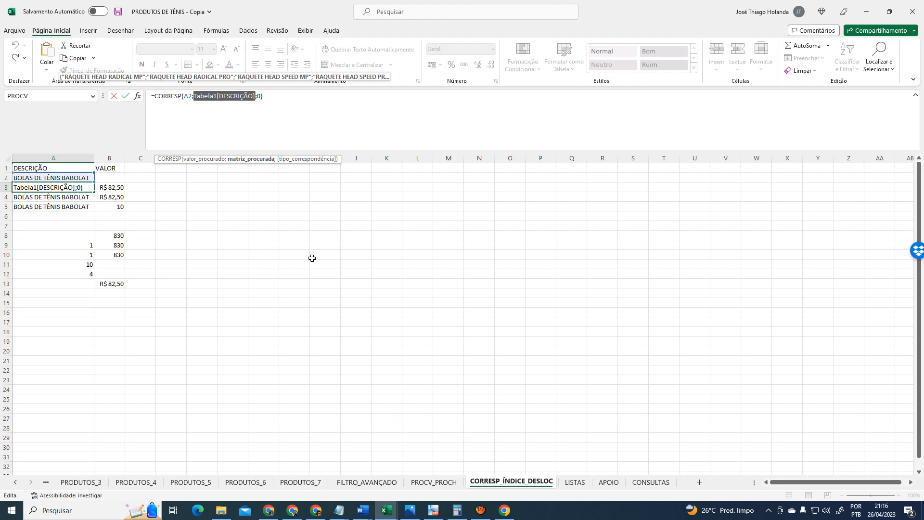
# Try the whole Tabela1 range on PRODUTOS_7, headers included, as the lookup array of the CORRESP formula
pyautogui.click(297, 483)
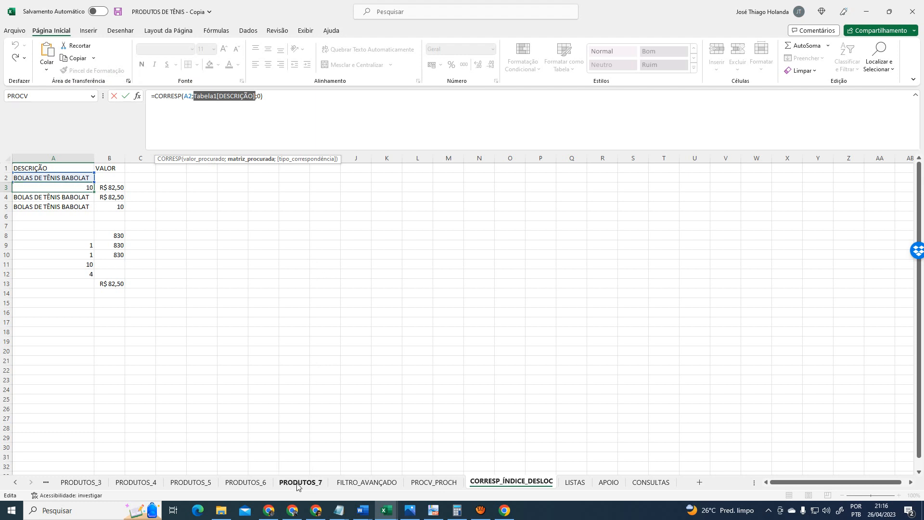
pyautogui.click(24, 199)
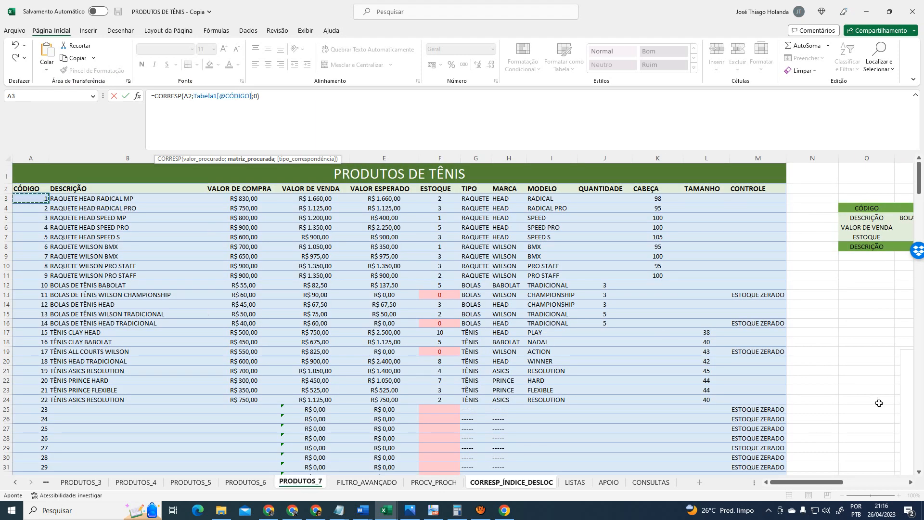
pyautogui.click(29, 188)
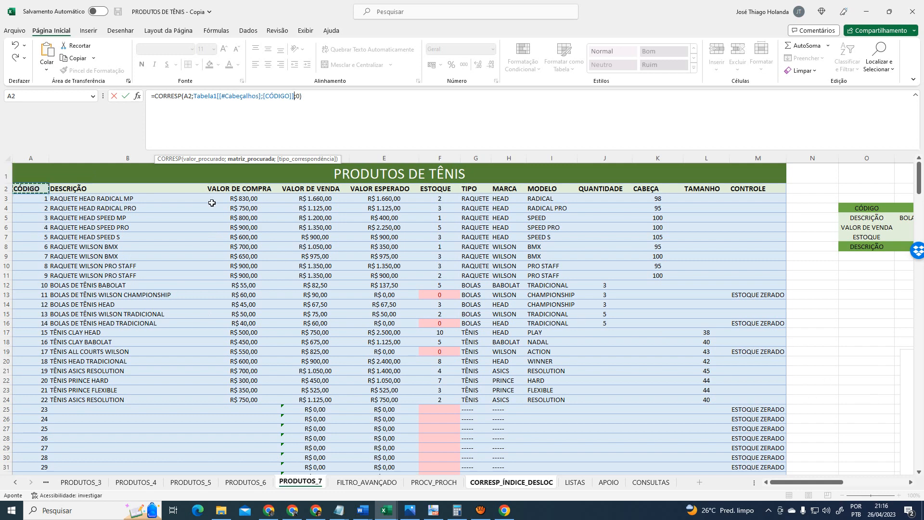
pyautogui.moveTo(919, 178); pyautogui.dragTo(920, 454)
pyautogui.scroll(-6, 823, 409)
pyautogui.keyDown('shift'); pyautogui.click(770, 298); pyautogui.keyUp('shift')
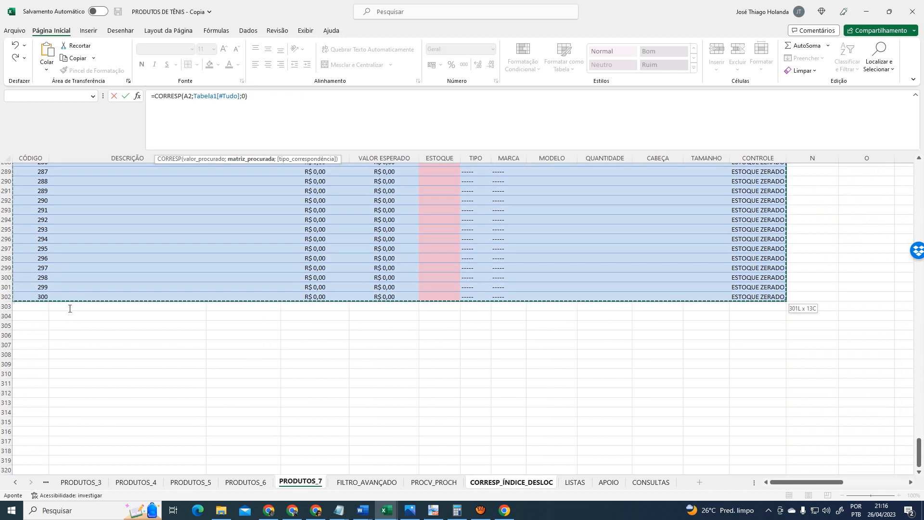
# Set the CORRESP lookup array to the full DESCRIÇÃO column of Tabela1, from header B2 through row 302
pyautogui.moveTo(919, 453); pyautogui.dragTo(922, 479)
pyautogui.click(124, 195)
pyautogui.scroll(-6, 213, 384)
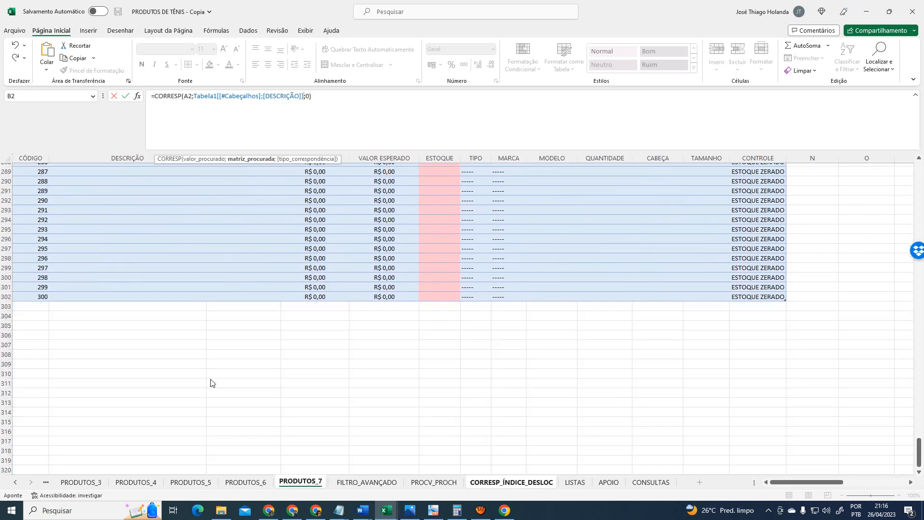
pyautogui.keyDown('shift'); pyautogui.click(92, 297); pyautogui.keyUp('shift')
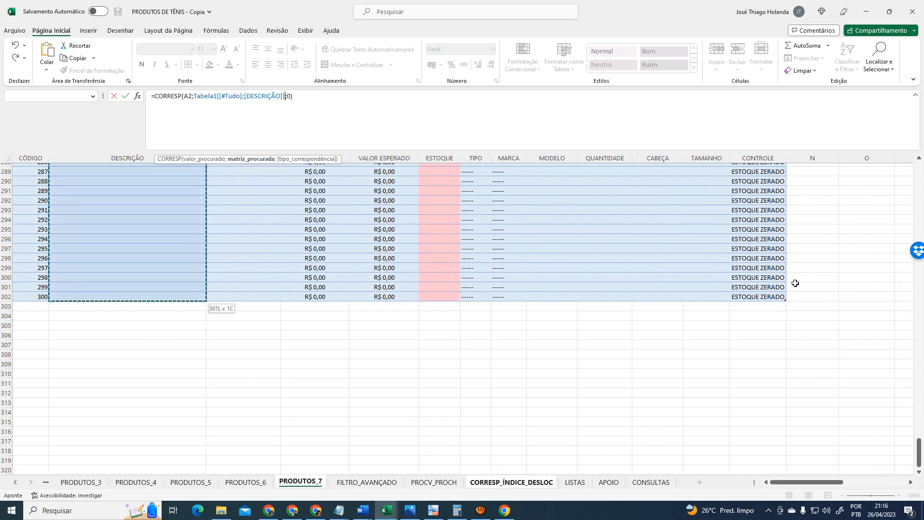
pyautogui.moveTo(920, 463); pyautogui.dragTo(919, 165)
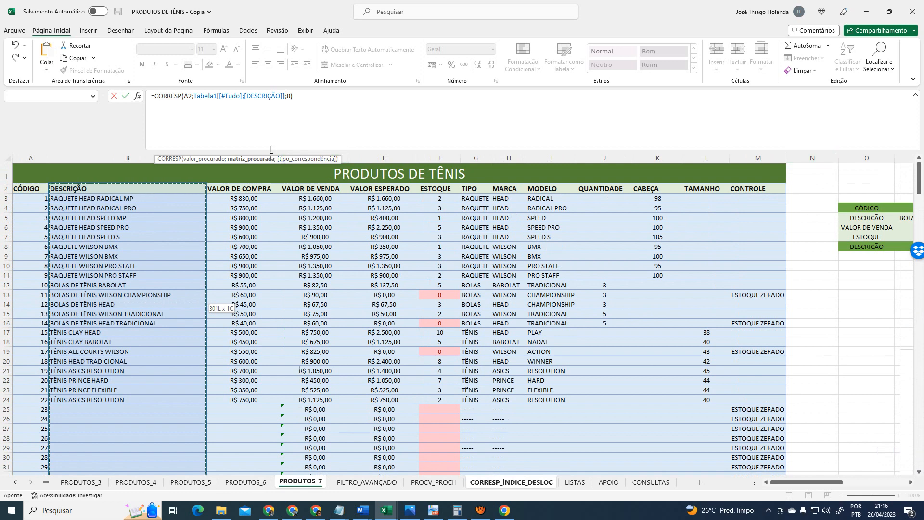
# Remove the #Tudo specifier from the CORRESP lookup array and commit the formula in A3
pyautogui.click(247, 97)
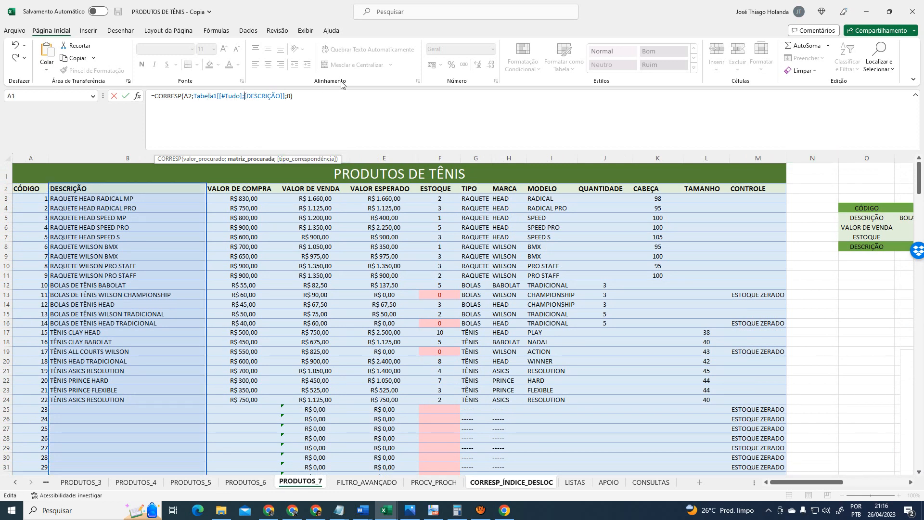
pyautogui.press('BackSpace')
pyautogui.press('BackSpace')
pyautogui.press('BackSpace')
pyautogui.press('BackSpace')
pyautogui.press('BackSpace')
pyautogui.press('BackSpace')
pyautogui.press('BackSpace')
pyautogui.press('BackSpace')
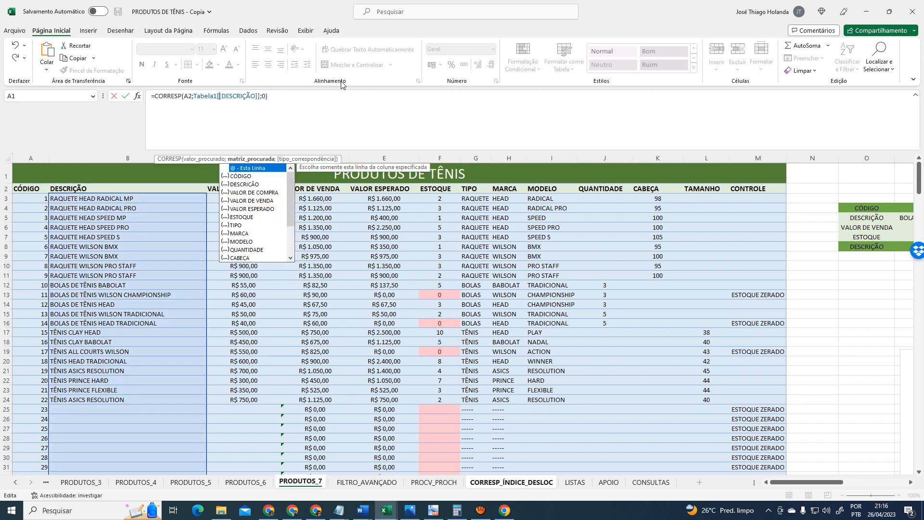
pyautogui.press('Return')
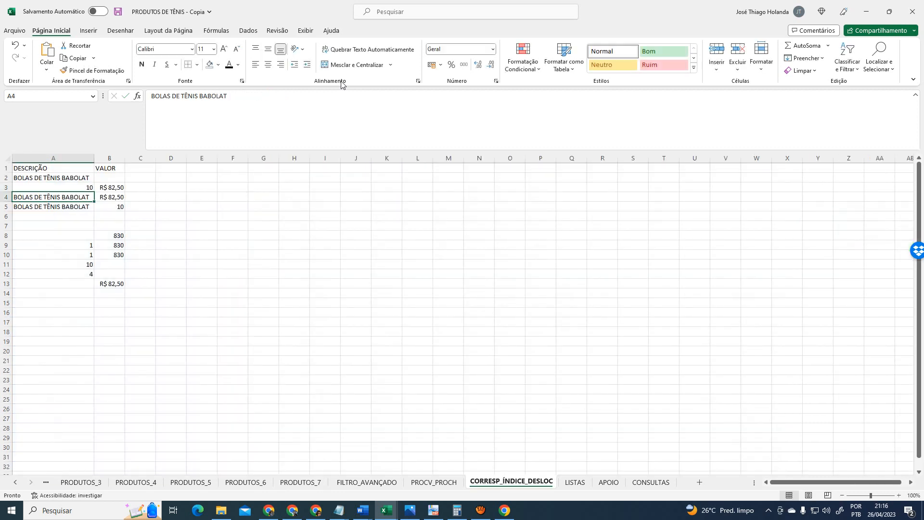
pyautogui.press('Up')
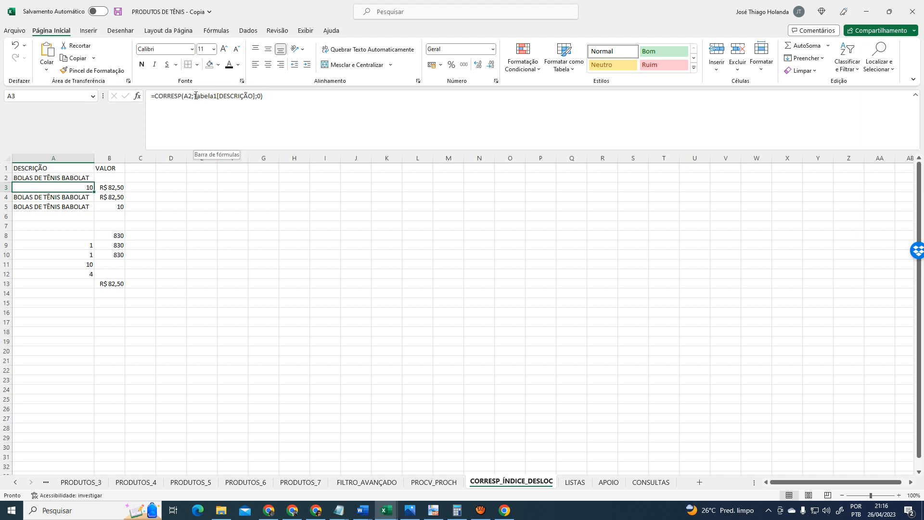
# Examine the extent of the DESCRIÇÃO column on PRODUTOS_7, from header B2 to row 302, and its first product in B3
pyautogui.hotkey('ctrl', 'pageup')
pyautogui.hotkey('ctrl', 'pageup')
pyautogui.hotkey('ctrl', 'pageup')
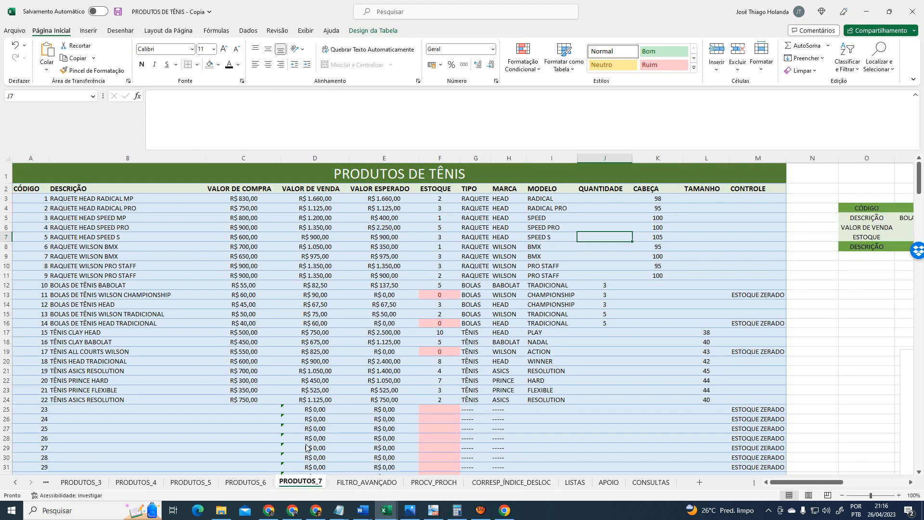
pyautogui.click(134, 200)
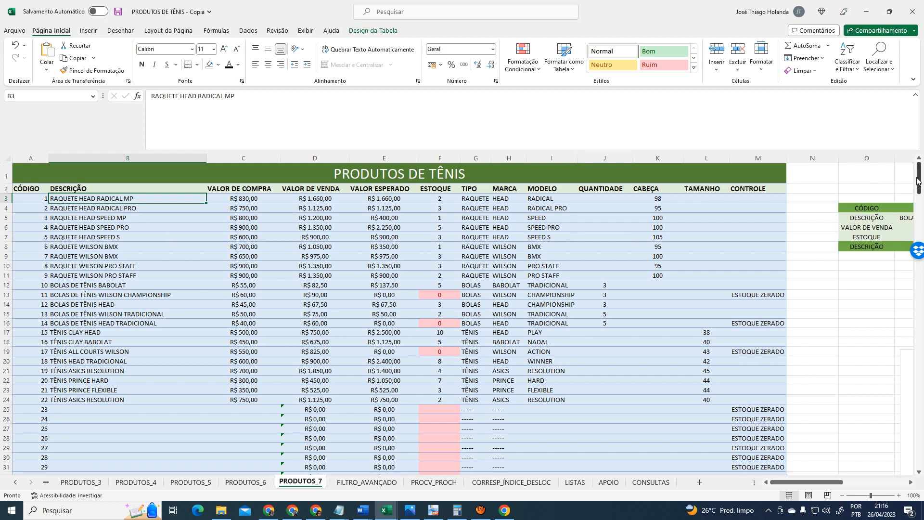
pyautogui.moveTo(919, 178); pyautogui.dragTo(920, 182)
pyautogui.scroll(3, 239, 197)
pyautogui.click(148, 188)
pyautogui.moveTo(919, 178); pyautogui.dragTo(919, 453)
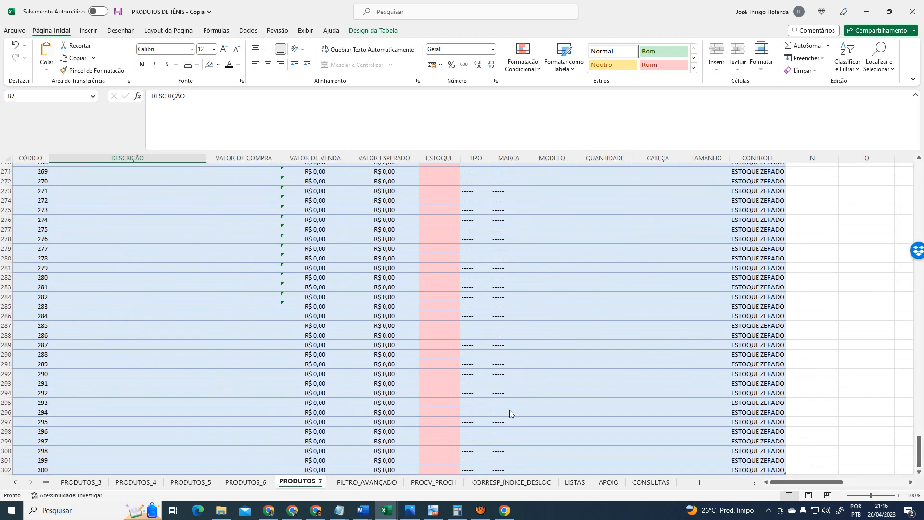
pyautogui.scroll(-5, 510, 413)
pyautogui.keyDown('shift'); pyautogui.click(85, 326); pyautogui.keyUp('shift')
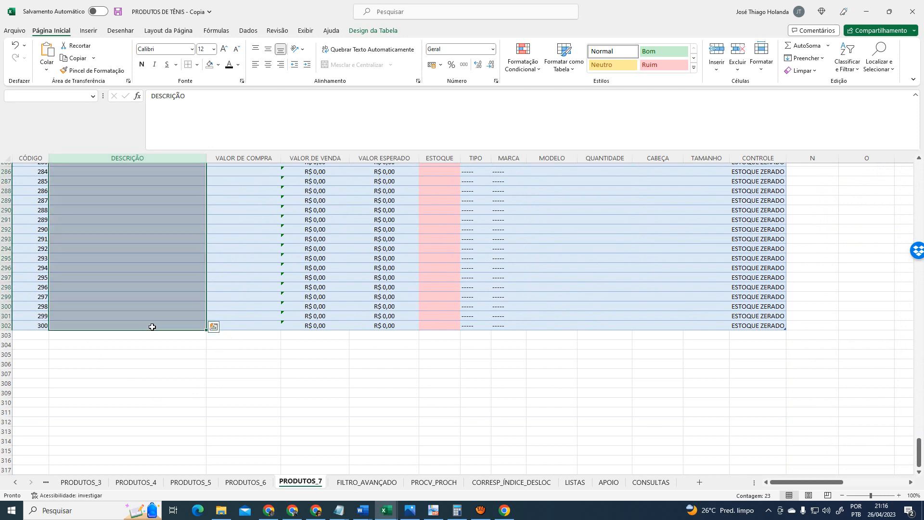
pyautogui.moveTo(919, 452); pyautogui.dragTo(918, 164)
pyautogui.click(106, 200)
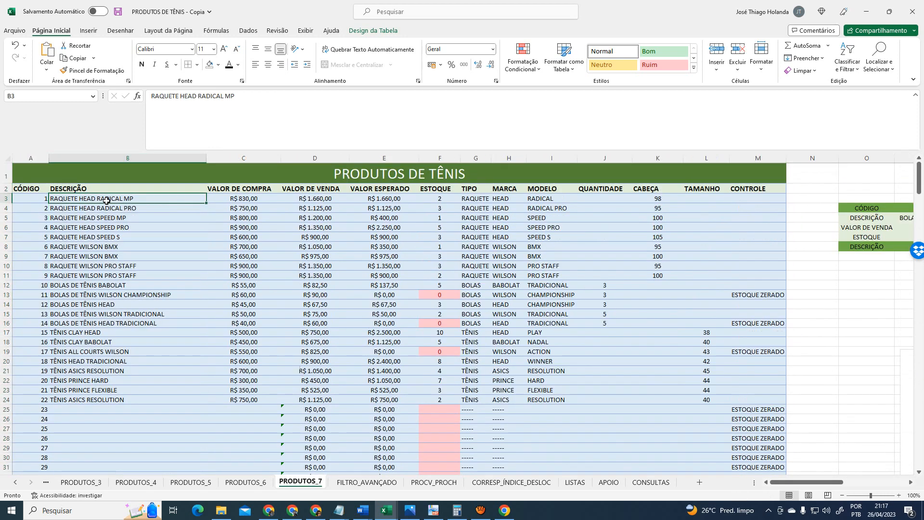
# Check the searched description in A2 and the CORRESP result in A3 on the CORRESP_ÍNDICE_DESLOC sheet
pyautogui.click(511, 482)
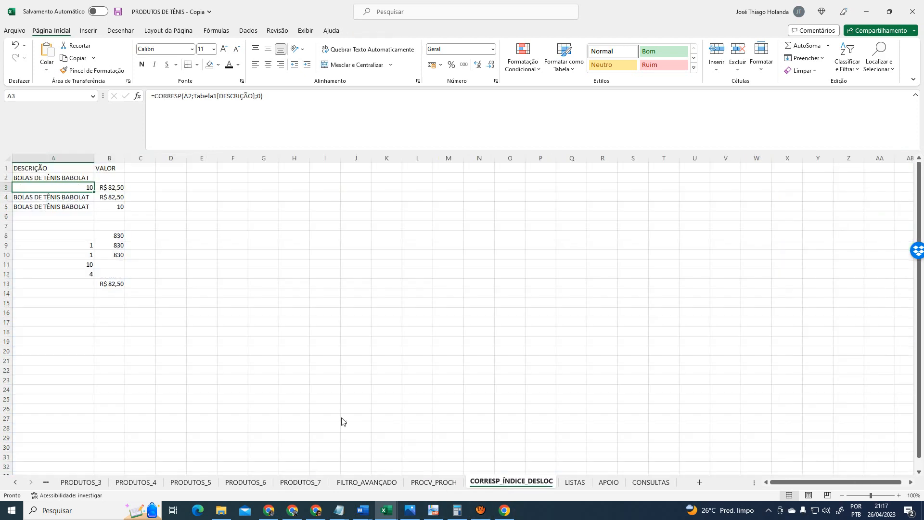
pyautogui.click(41, 179)
pyautogui.click(92, 187)
# Follow the CÓDIGO column on PRODUTOS_7 down to the BOLAS DE TÊNIS BABOLAT row
pyautogui.click(286, 483)
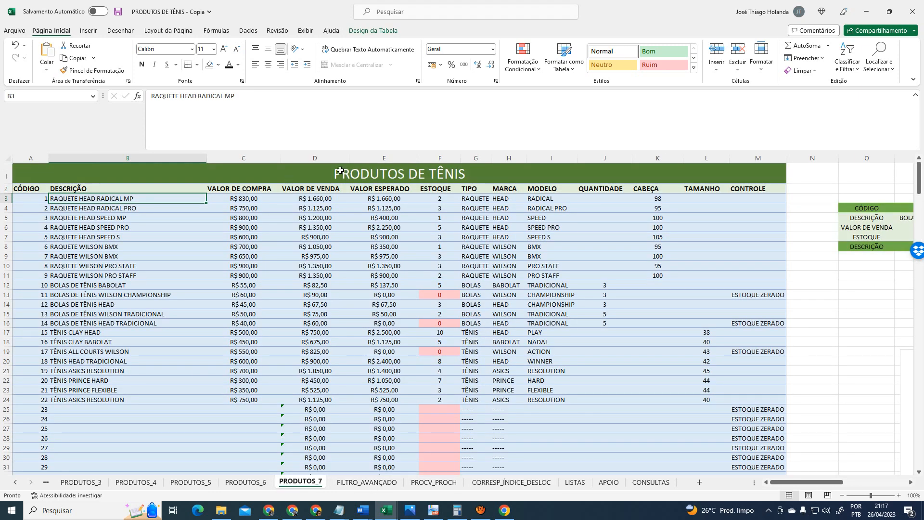
pyautogui.press('Down')
pyautogui.press('Left')
pyautogui.press('Down')
pyautogui.press('Down')
pyautogui.press('Down')
pyautogui.press('Down')
pyautogui.press('Down')
pyautogui.press('Down')
pyautogui.press('Down')
pyautogui.press('Down')
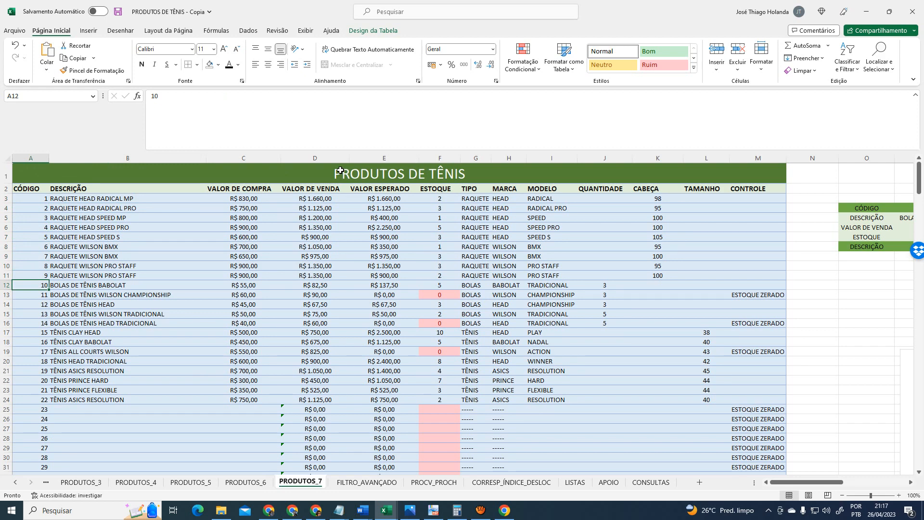
# Count the positions in the DESCRIÇÃO column from the first product below the header down to BOLAS DE TÊNIS BABOLAT
pyautogui.press('Up')
pyautogui.press('Right')
pyautogui.press('Up')
pyautogui.press('Up')
pyautogui.press('Up')
pyautogui.press('Up')
pyautogui.press('Up')
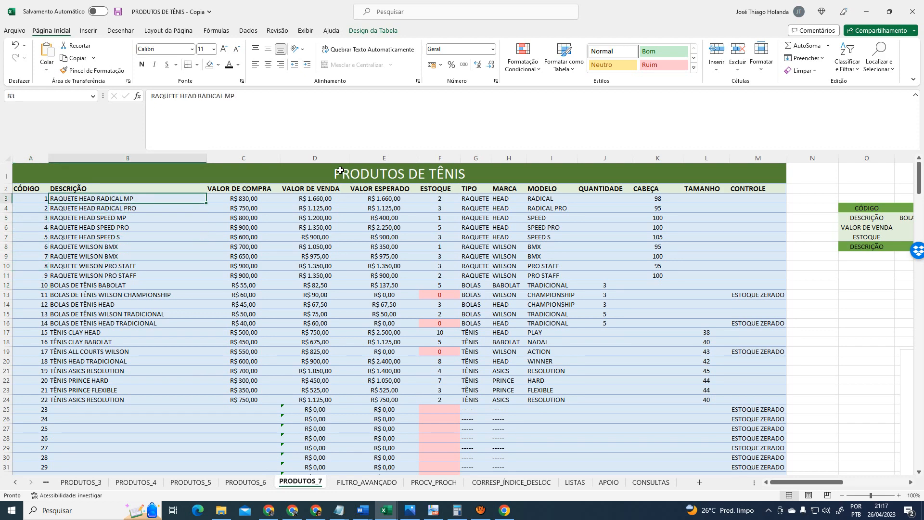
pyautogui.press('Down')
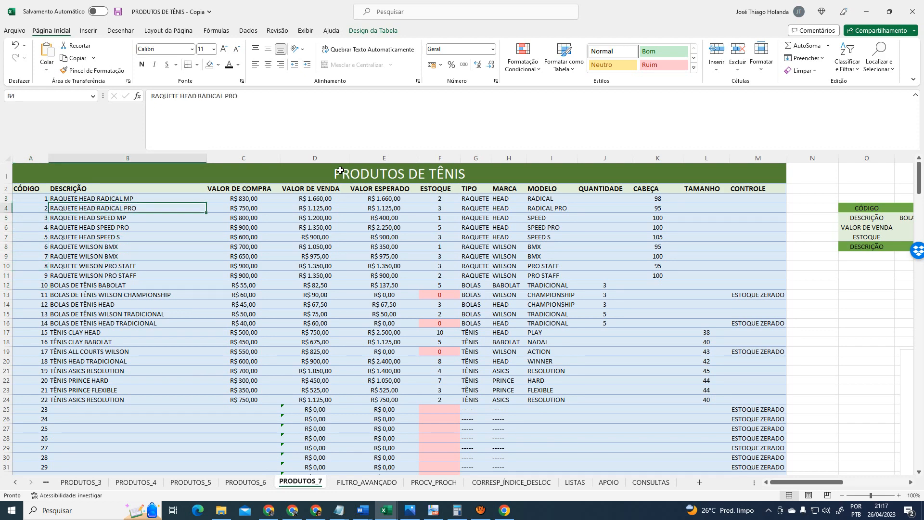
pyautogui.press('Up')
pyautogui.press('Up')
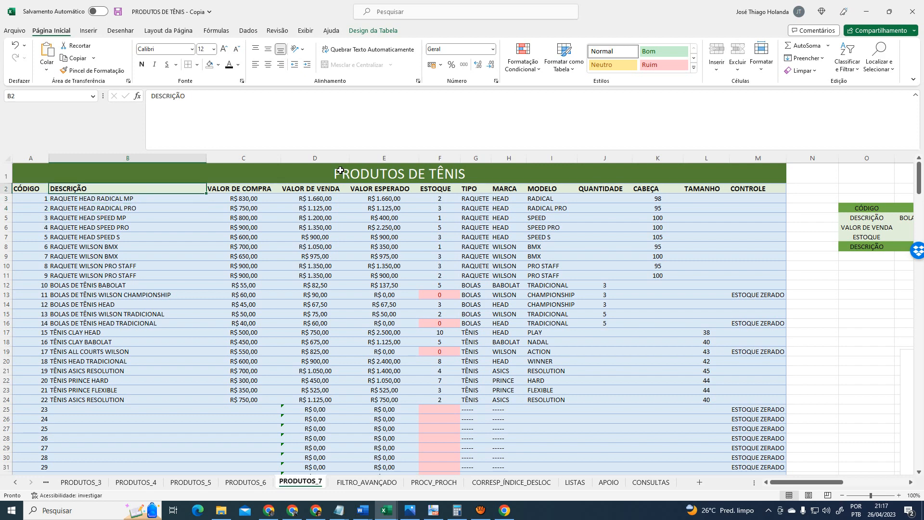
pyautogui.press('Down')
pyautogui.press('Down')
pyautogui.press('Down')
pyautogui.press('Down')
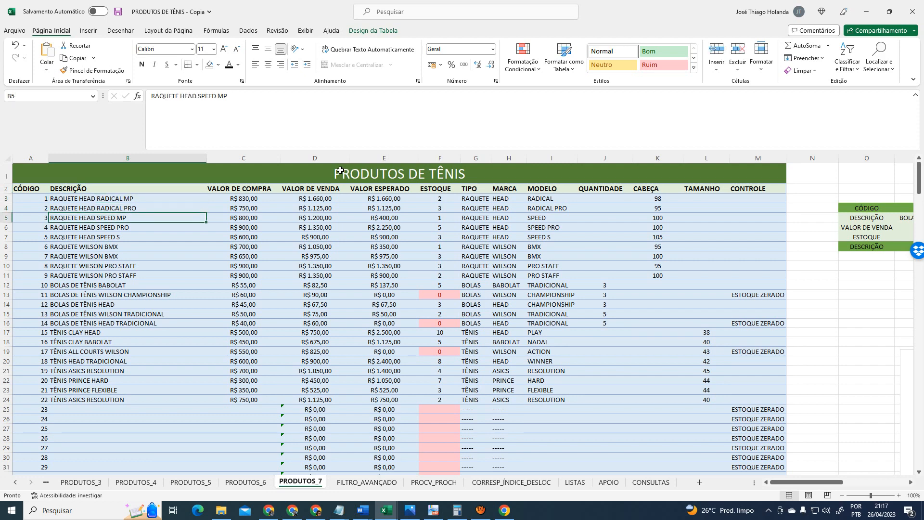
pyautogui.press('Down')
pyautogui.press('Down')
pyautogui.press('Down')
pyautogui.press('Down')
pyautogui.press('Down')
pyautogui.press('Down')
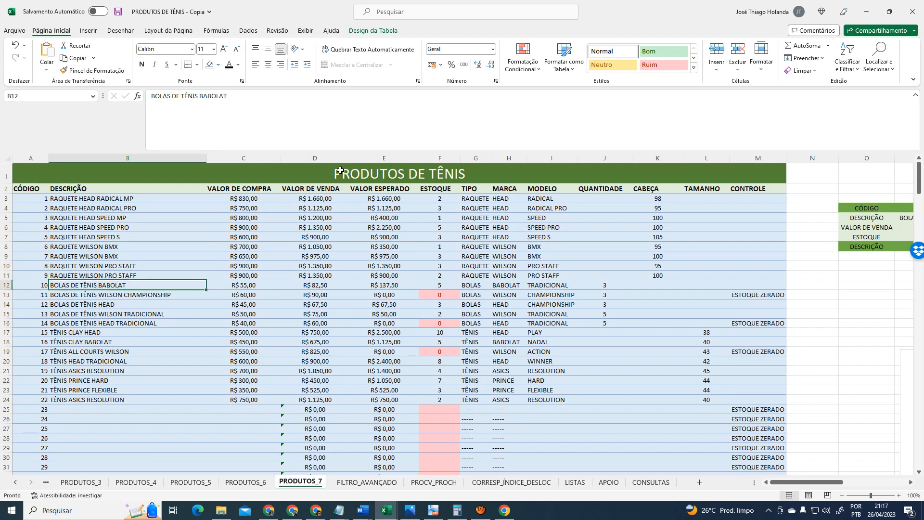
pyautogui.press('Left')
pyautogui.press('Right')
# Compare the ÍNDICE formulas in B3 and B5 with the CORRESP formula in A3 on the CORRESP_ÍNDICE_DESLOC sheet
pyautogui.click(512, 482)
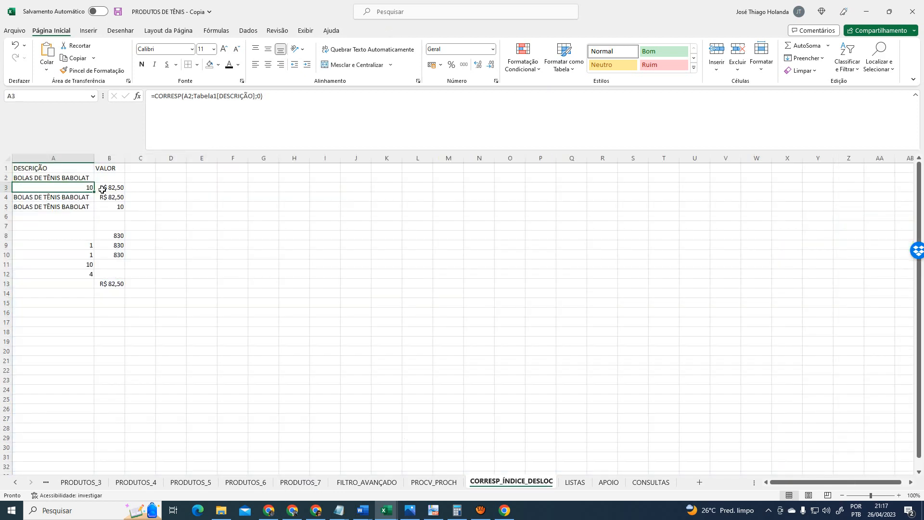
pyautogui.click(120, 189)
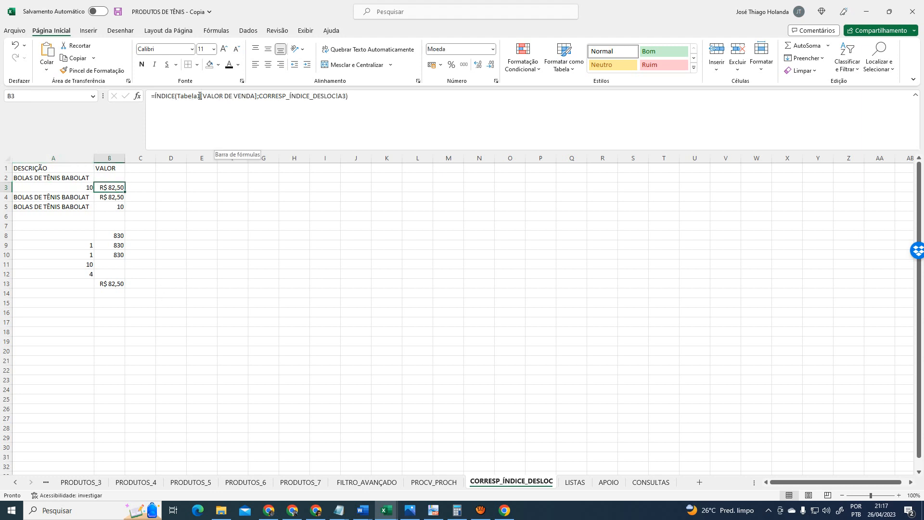
pyautogui.click(76, 187)
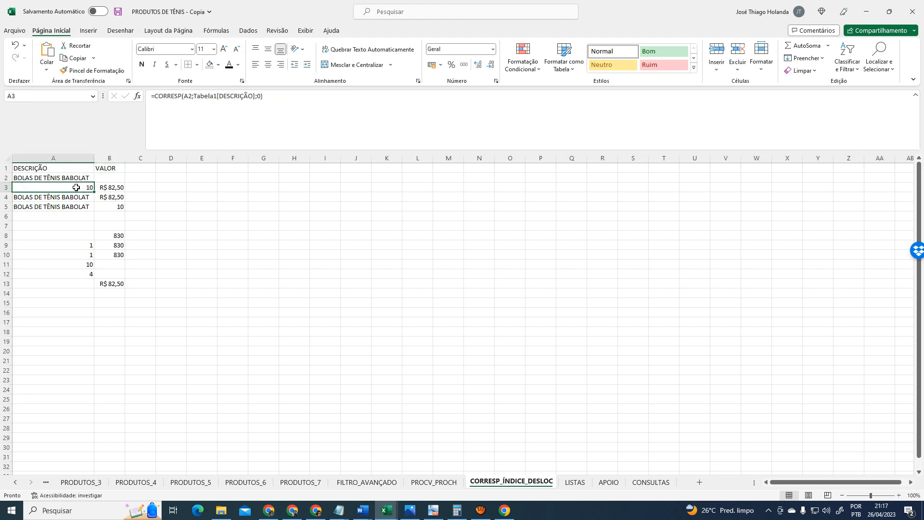
pyautogui.click(77, 197)
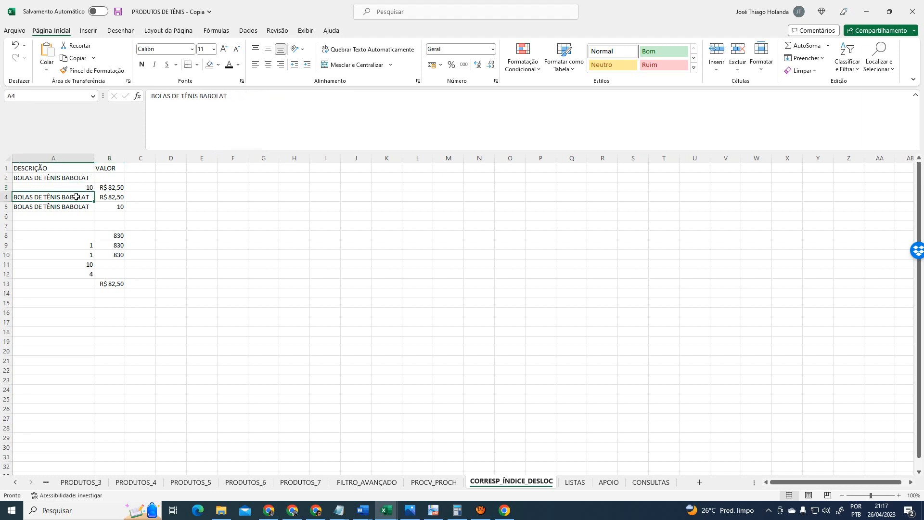
pyautogui.press('Right')
pyautogui.press('Down')
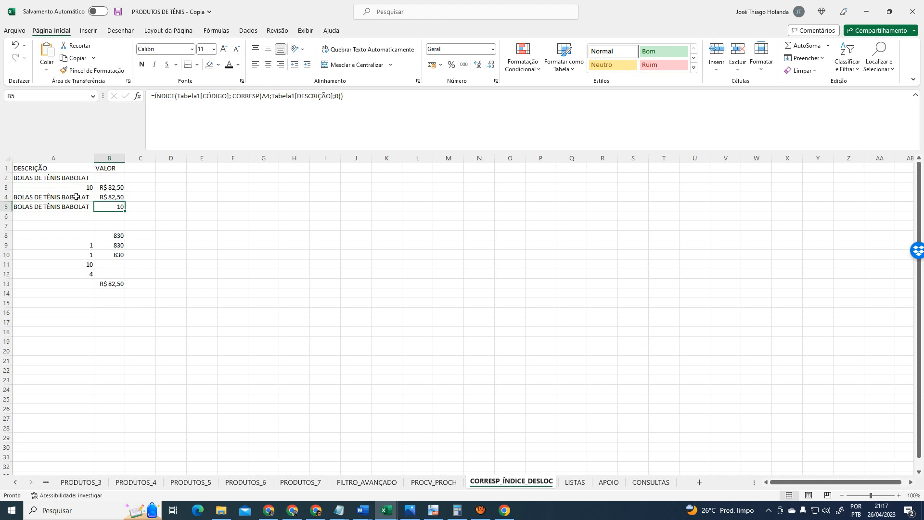
pyautogui.press('Up')
pyautogui.press('Up')
pyautogui.press('Left')
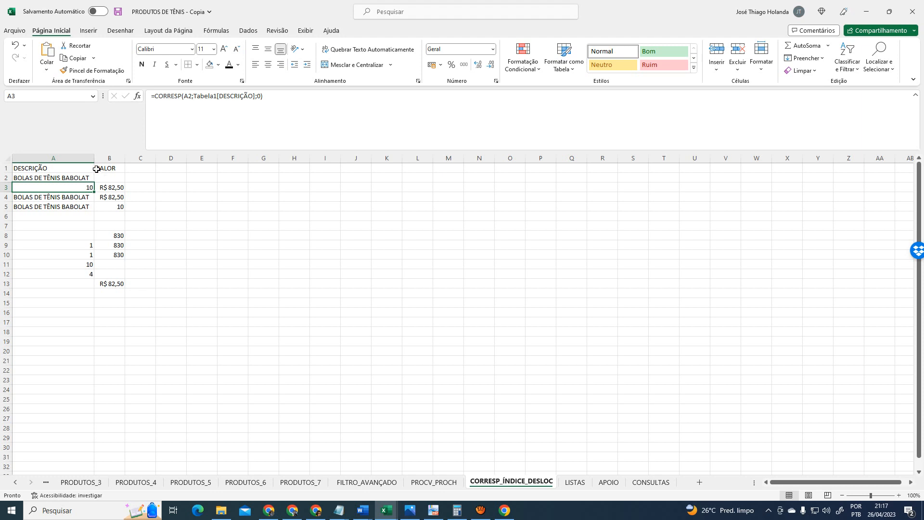
# Try to reselect the CORRESP search range in A3 as the whole DESCRIÇÃO column on PRODUTOS_7, including its header
pyautogui.click(71, 177)
pyautogui.click(82, 186)
pyautogui.click(208, 98)
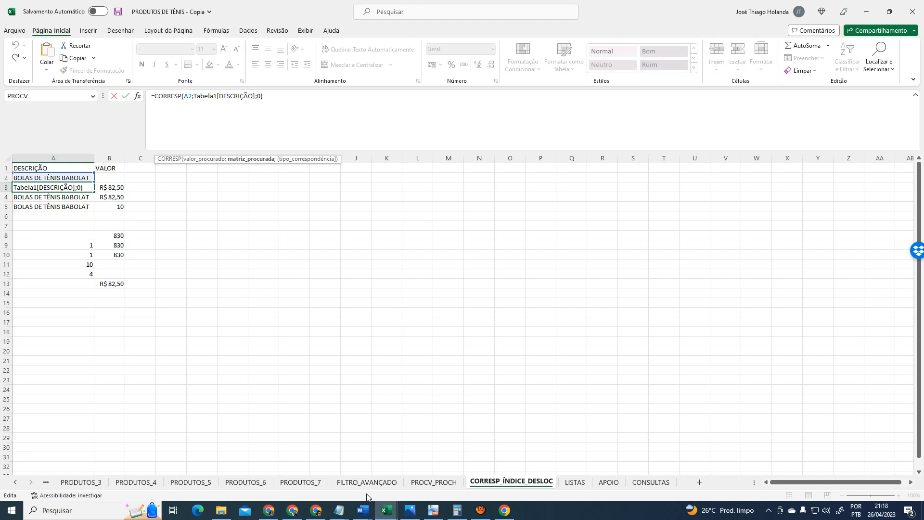
pyautogui.click(300, 482)
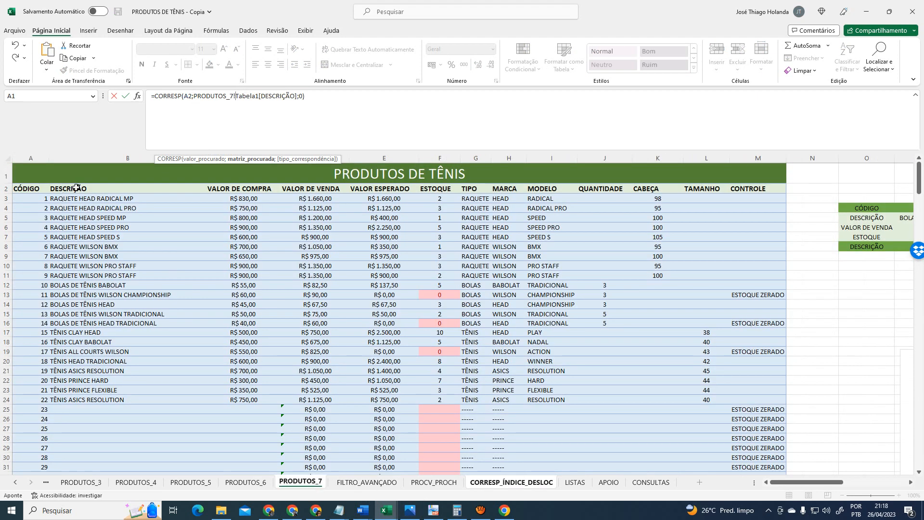
pyautogui.moveTo(76, 188); pyautogui.dragTo(82, 456)
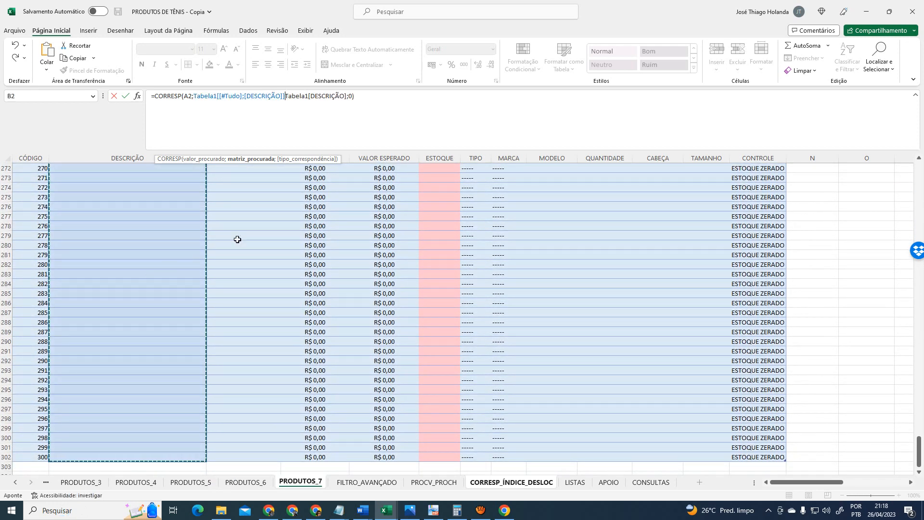
pyautogui.scroll(20, 238, 239)
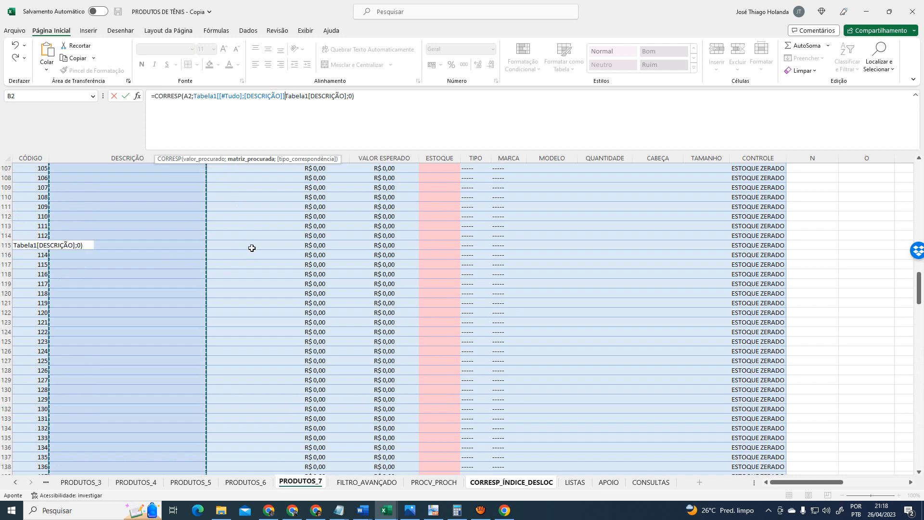
pyautogui.scroll(20, 252, 248)
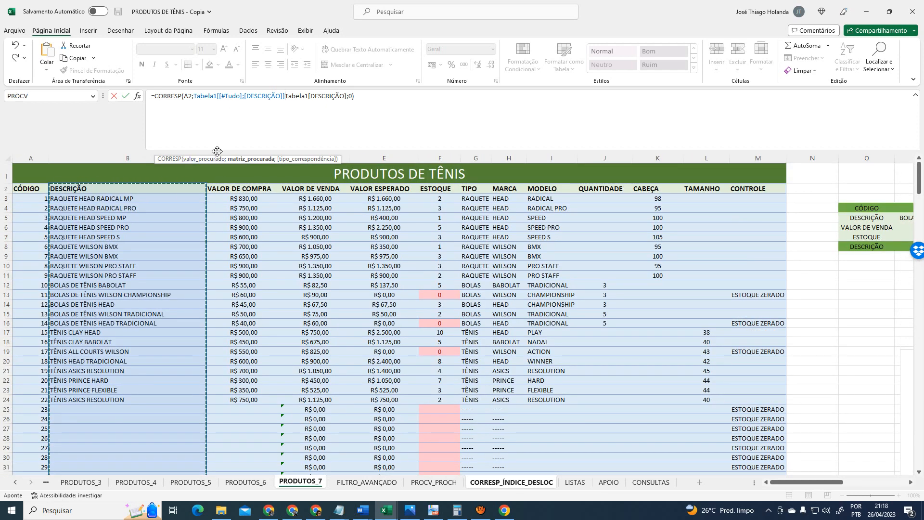
pyautogui.keyDown('shift'); pyautogui.click(152, 199); pyautogui.keyUp('shift')
pyautogui.press('Escape')
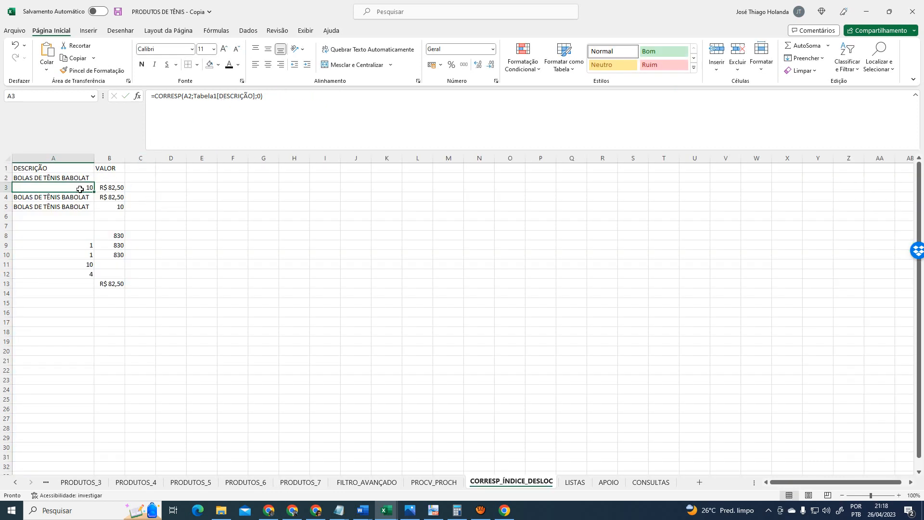
# Replace the ÍNDICE array in B3 with the whole VALOR DE VENDA column including its header, Tabela1[[#Tudo];[VALOR DE VENDA]]
pyautogui.click(106, 189)
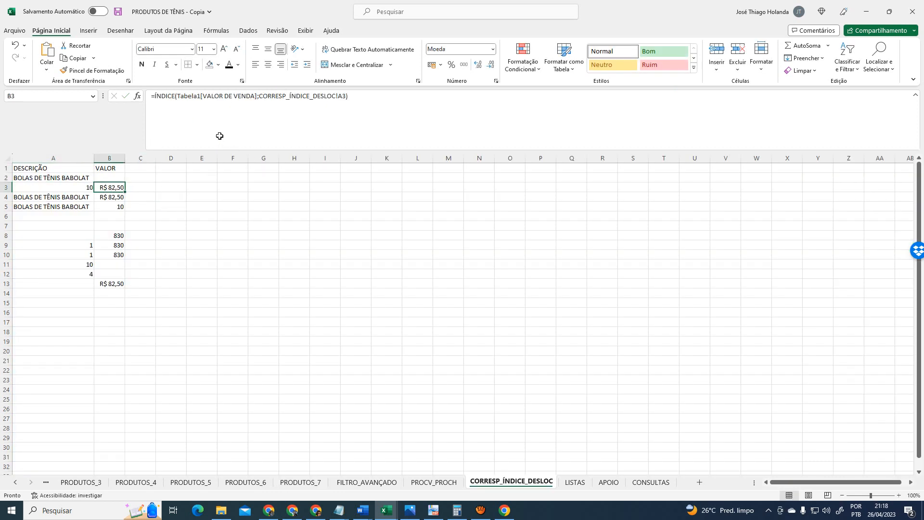
pyautogui.click(187, 97)
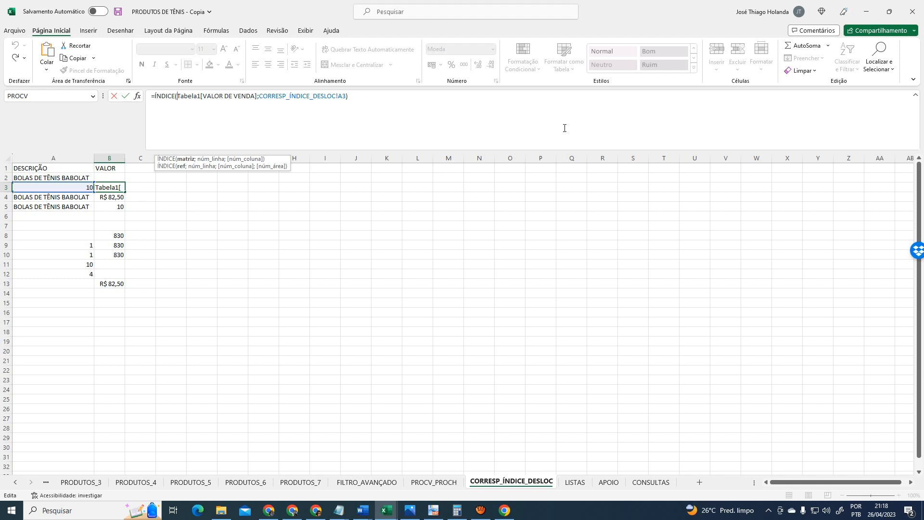
pyautogui.hotkey('shift', 'Right')
pyautogui.hotkey('shift', 'Right')
pyautogui.hotkey('shift', 'Right')
pyautogui.hotkey('shift', 'Right')
pyautogui.hotkey('shift', 'Right')
pyautogui.hotkey('shift', 'Right')
pyautogui.hotkey('shift', 'Right')
pyautogui.hotkey('shift', 'Right')
pyautogui.hotkey('shift', 'Right')
pyautogui.hotkey('shift', 'Right')
pyautogui.hotkey('shift', 'Right')
pyautogui.hotkey('shift', 'Right')
pyautogui.hotkey('shift', 'Right')
pyautogui.hotkey('shift', 'Right')
pyautogui.hotkey('shift', 'Right')
pyautogui.hotkey('shift', 'Right')
pyautogui.hotkey('shift', 'Right')
pyautogui.hotkey('shift', 'Right')
pyautogui.hotkey('shift', 'Right')
pyautogui.hotkey('shift', 'Right')
pyautogui.hotkey('shift', 'Right')
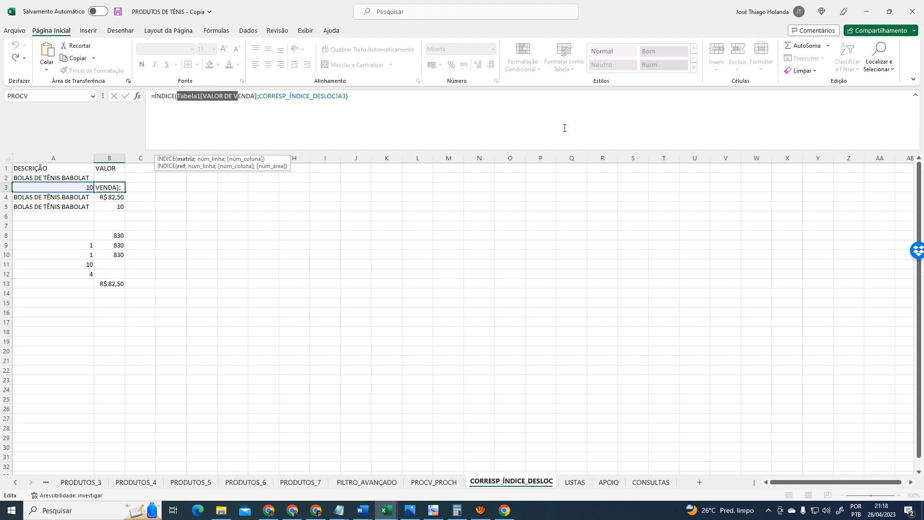
pyautogui.hotkey('shift', 'Right')
pyautogui.hotkey('shift', 'Right')
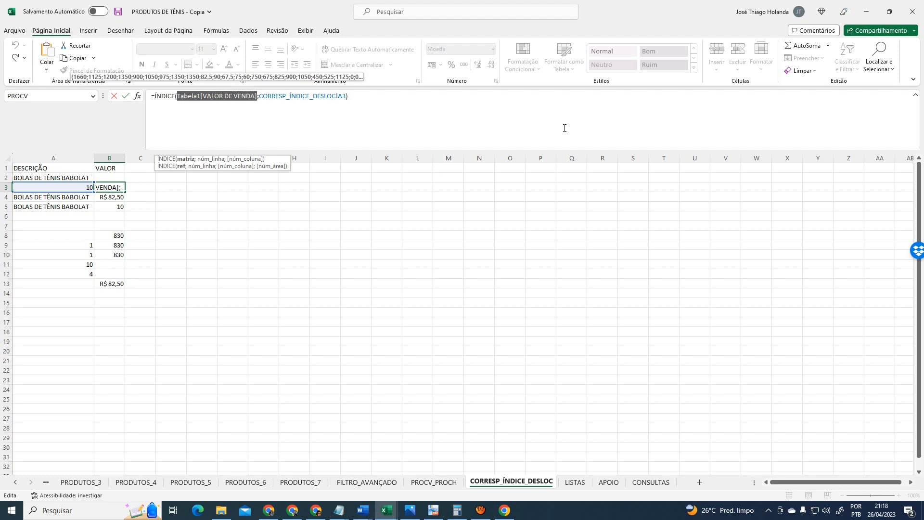
pyautogui.press('Delete')
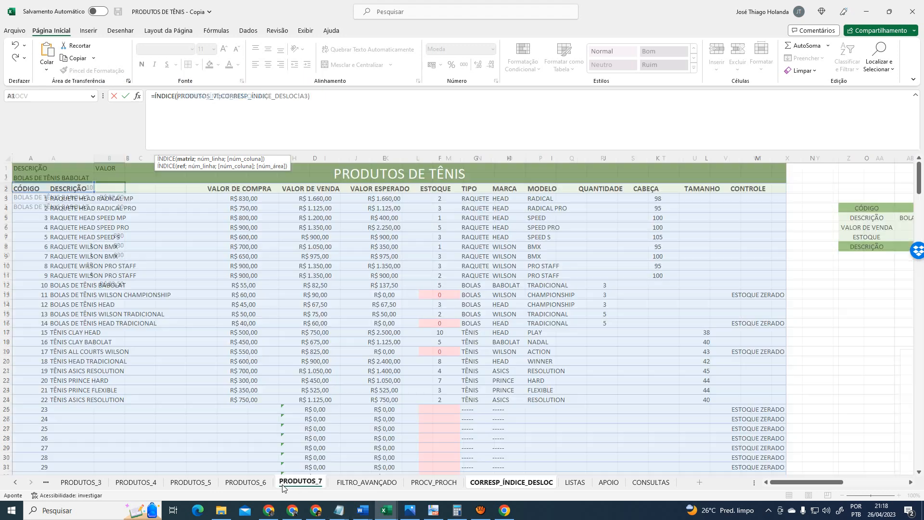
pyautogui.click(301, 482)
pyautogui.moveTo(314, 193); pyautogui.dragTo(317, 462)
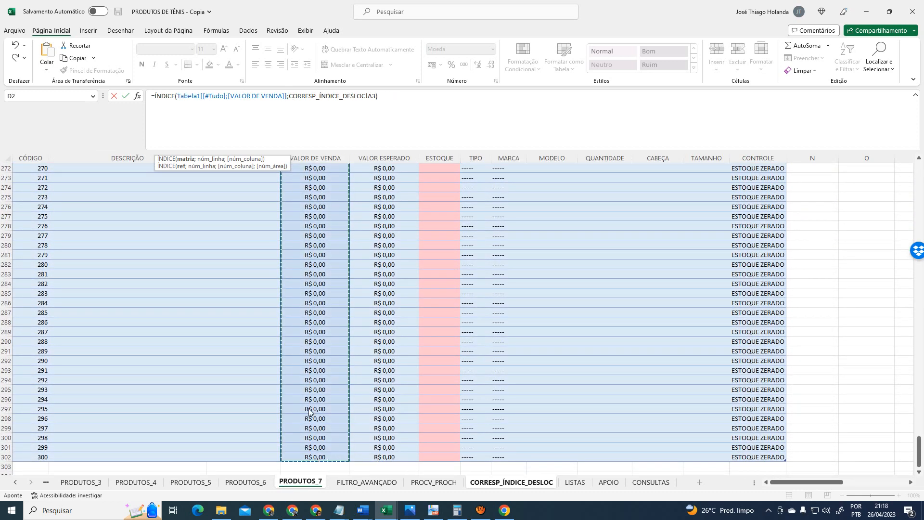
pyautogui.click(233, 96)
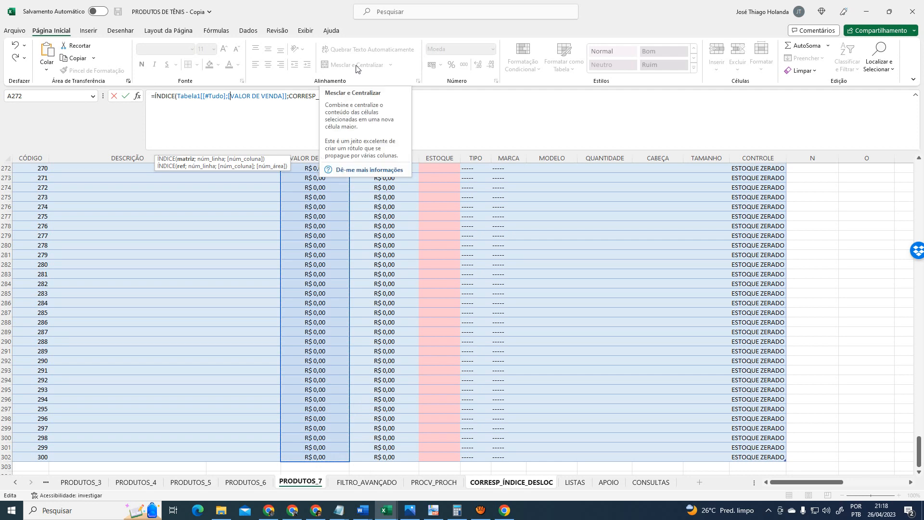
pyautogui.press('Return')
pyautogui.press('Up')
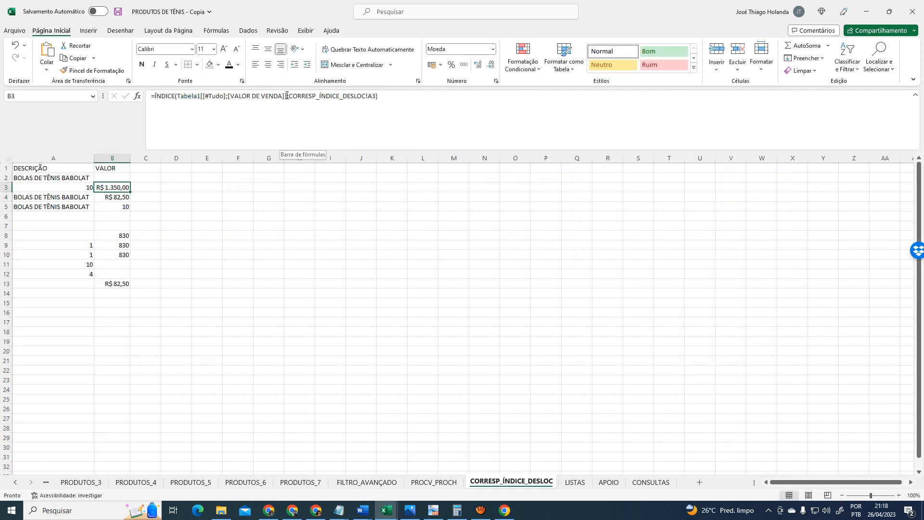
# Remove the #Tudo specifier from the ÍNDICE formula in B3 so its array is Tabela1[VALOR DE VENDA]
pyautogui.click(228, 96)
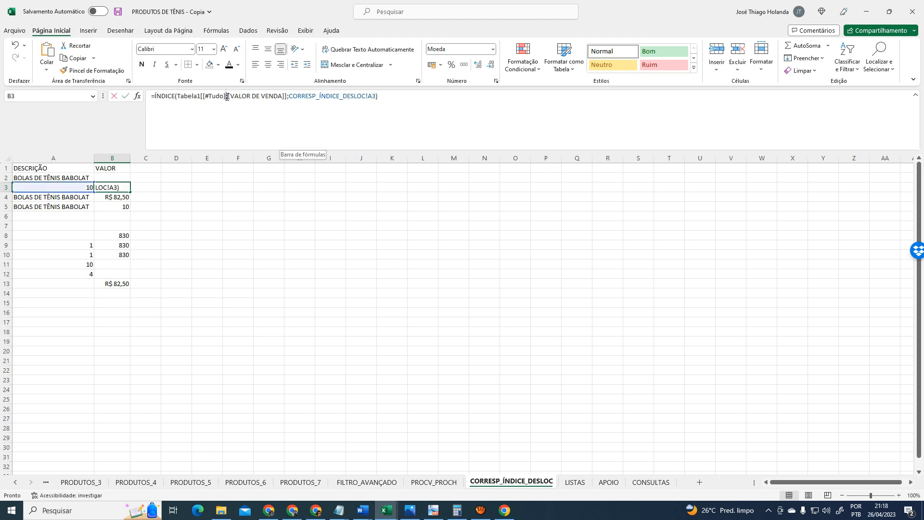
pyautogui.press('BackSpace')
pyautogui.press('BackSpace')
pyautogui.press('BackSpace')
pyautogui.press('BackSpace')
pyautogui.press('BackSpace')
pyautogui.press('BackSpace')
pyautogui.press('BackSpace')
pyautogui.press('BackSpace')
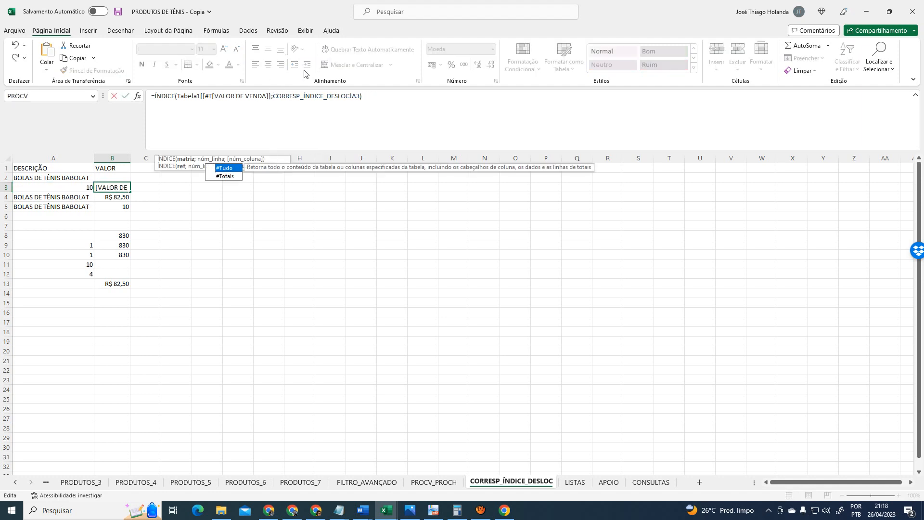
pyautogui.press('Return')
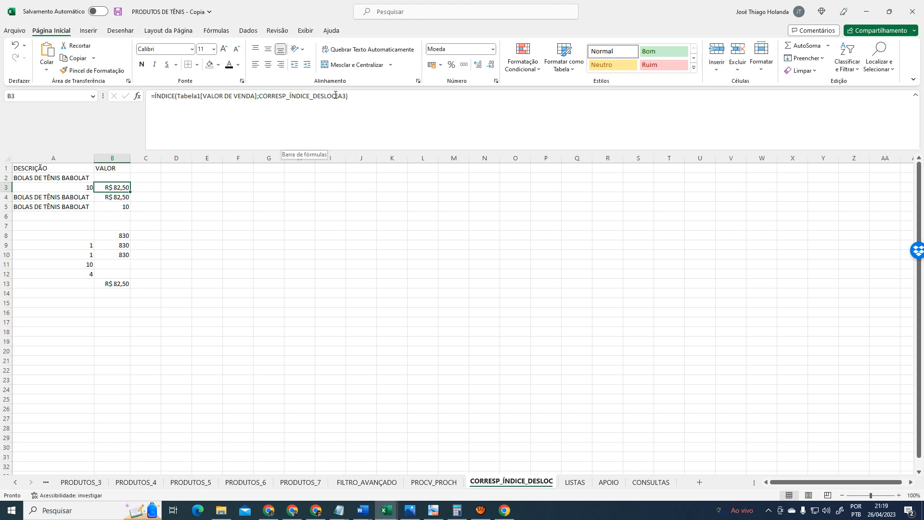
# Remove the CORRESP_ÍNDICE_DESLOC! sheet prefix from the row argument in B3, giving =ÍNDICE(Tabela1[VALOR DE VENDA];A3)
pyautogui.click(260, 96)
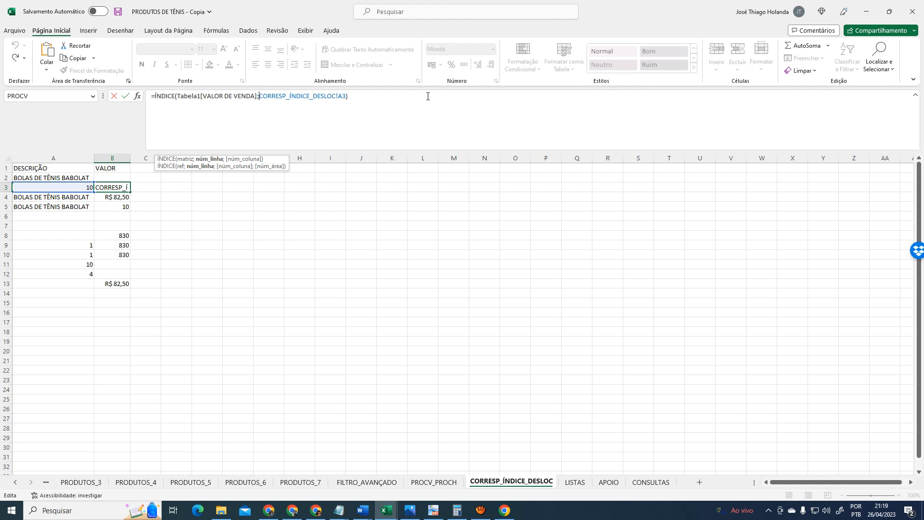
pyautogui.hotkey('shift', 'Right')
pyautogui.hotkey('shift', 'Right')
pyautogui.hotkey('shift', 'Right')
pyautogui.hotkey('shift', 'Right')
pyautogui.hotkey('shift', 'Right')
pyautogui.hotkey('shift', 'Right')
pyautogui.hotkey('shift', 'Right')
pyautogui.hotkey('shift', 'Right')
pyautogui.hotkey('shift', 'Right')
pyautogui.hotkey('shift', 'Right')
pyautogui.hotkey('shift', 'Right')
pyautogui.hotkey('shift', 'Right')
pyautogui.hotkey('shift', 'Right')
pyautogui.hotkey('shift', 'Right')
pyautogui.hotkey('shift', 'Right')
pyautogui.hotkey('shift', 'Right')
pyautogui.hotkey('shift', 'Right')
pyautogui.hotkey('shift', 'Right')
pyautogui.hotkey('shift', 'Right')
pyautogui.hotkey('shift', 'Right')
pyautogui.hotkey('shift', 'Right')
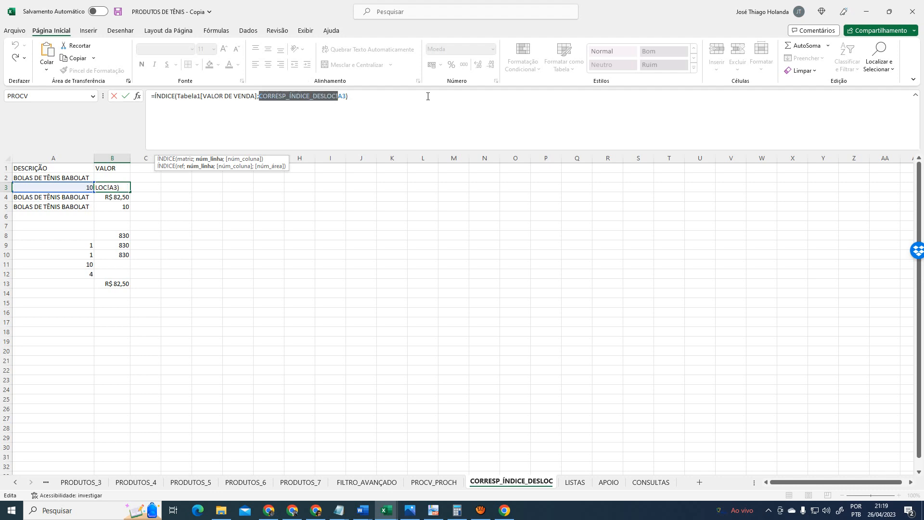
pyautogui.press('Delete')
pyautogui.press('Return')
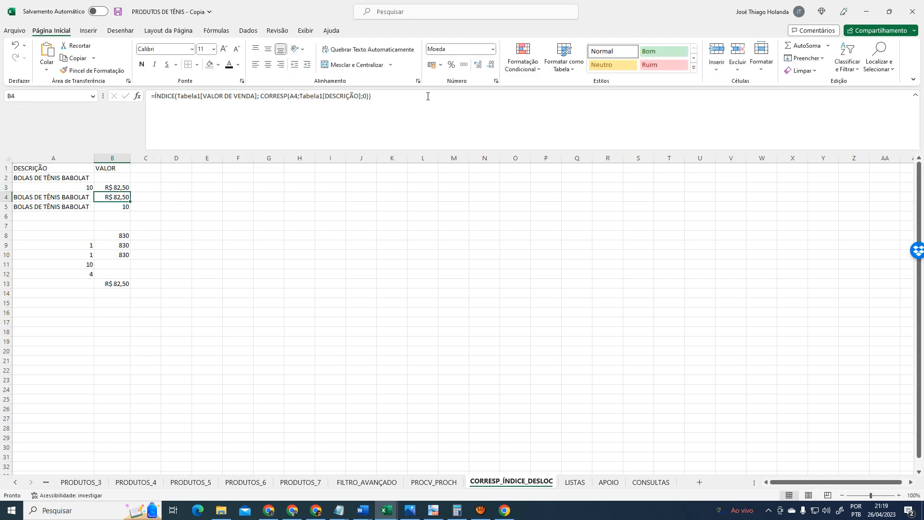
pyautogui.press('Up')
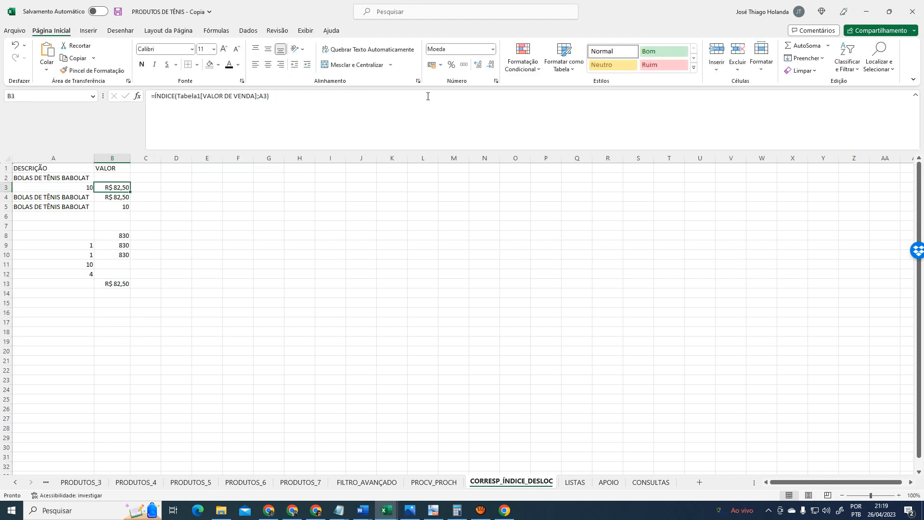
# Relate the CORRESP position in A3 to the VALOR DE VENDA of BOLAS DE TÊNIS BABOLAT on PRODUTOS_7
pyautogui.press('Left')
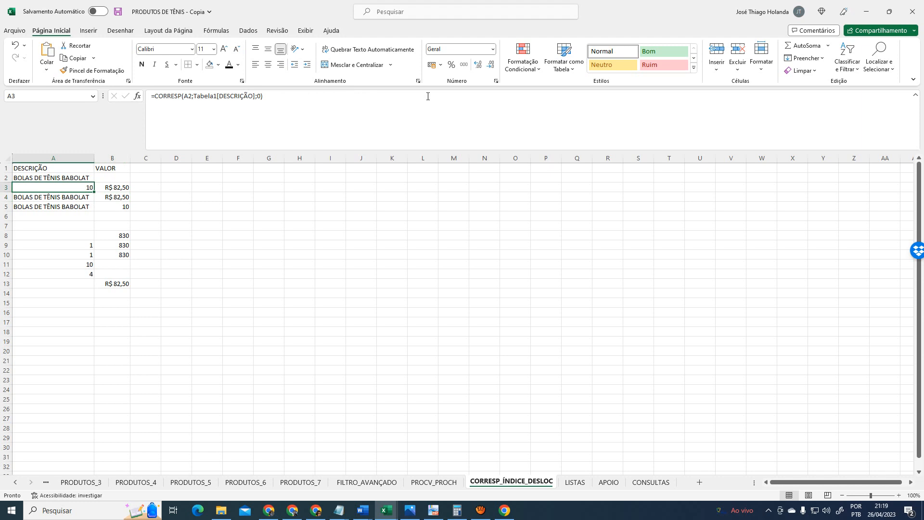
pyautogui.press('Right')
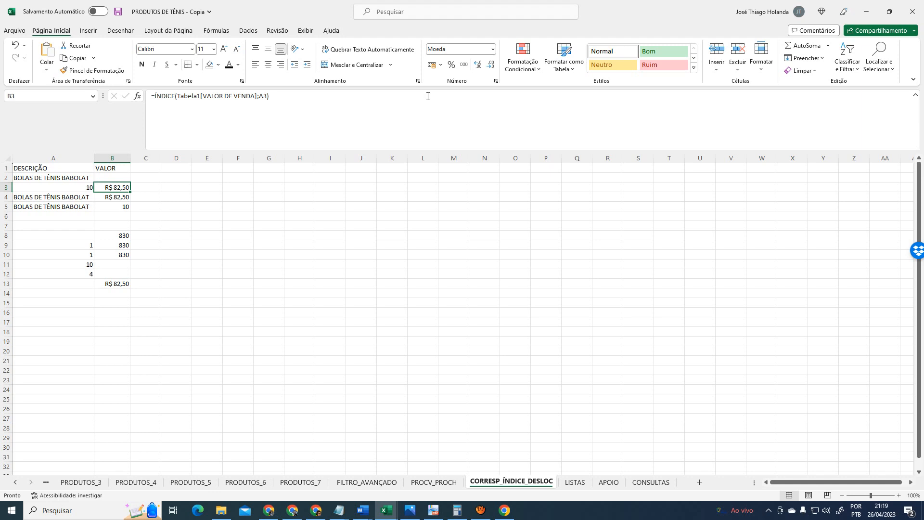
pyautogui.click(315, 483)
pyautogui.scroll(-5, 346, 395)
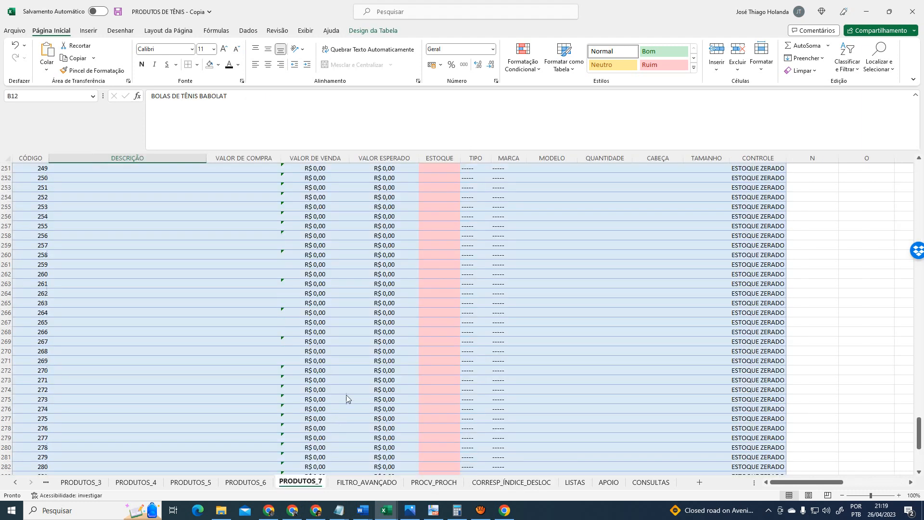
pyautogui.scroll(20, 348, 394)
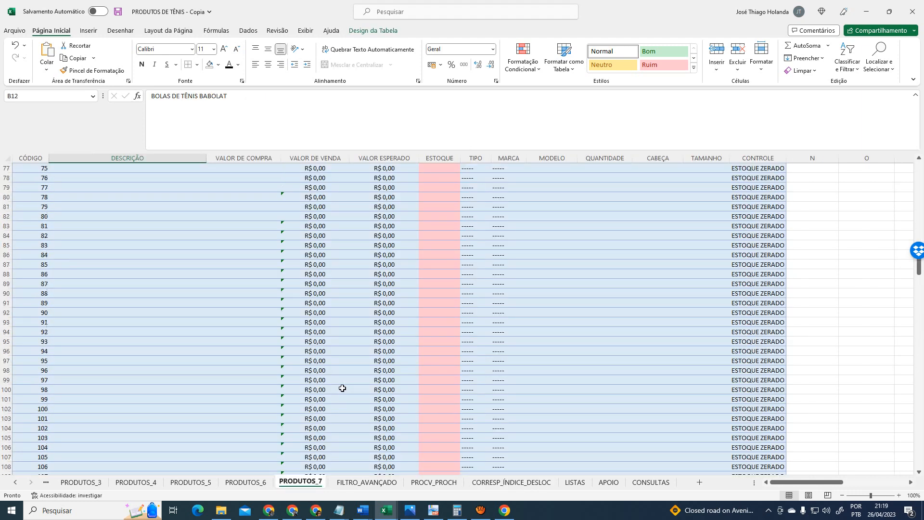
pyautogui.scroll(12, 343, 387)
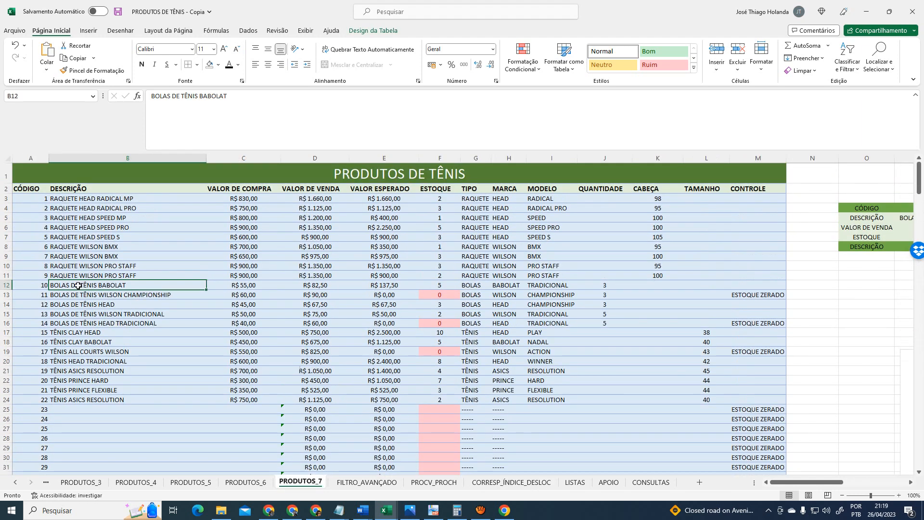
pyautogui.click(323, 286)
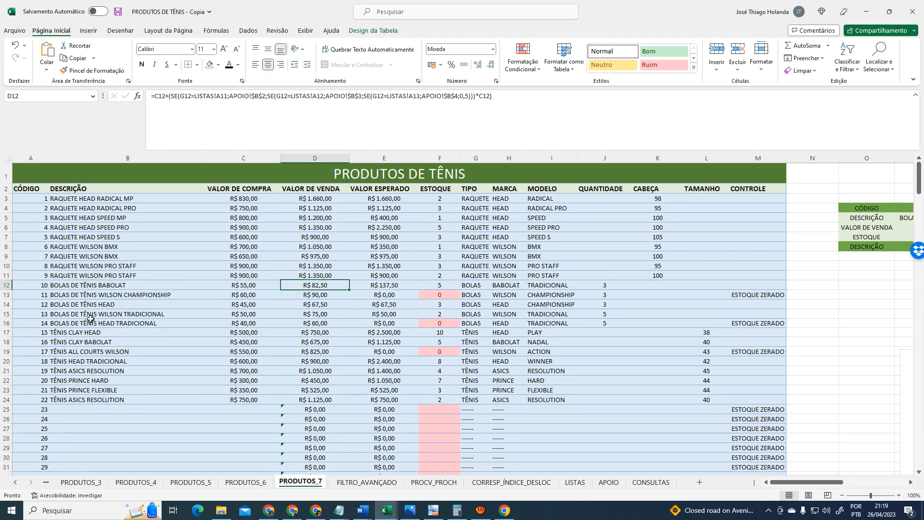
# Count the VALOR DE VENDA rows from the first product below the header down to BOLAS DE TÊNIS BABOLAT
pyautogui.click(325, 189)
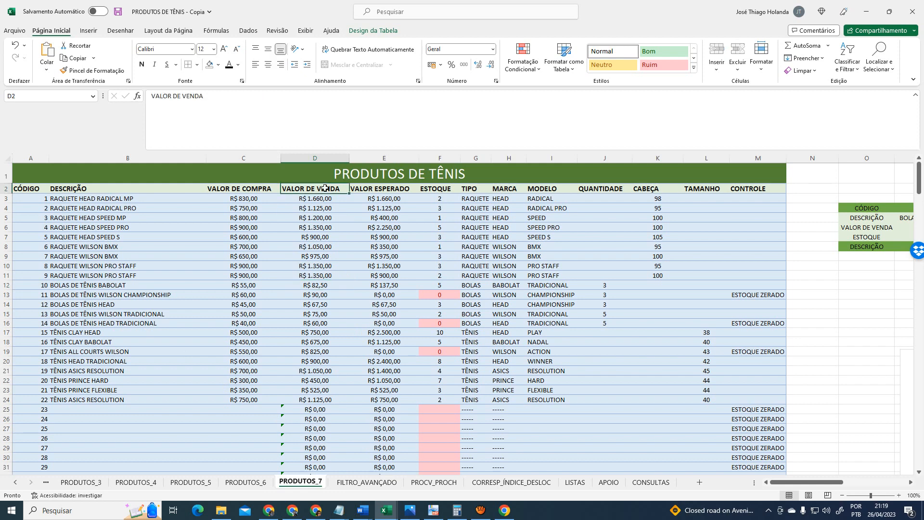
pyautogui.click(320, 201)
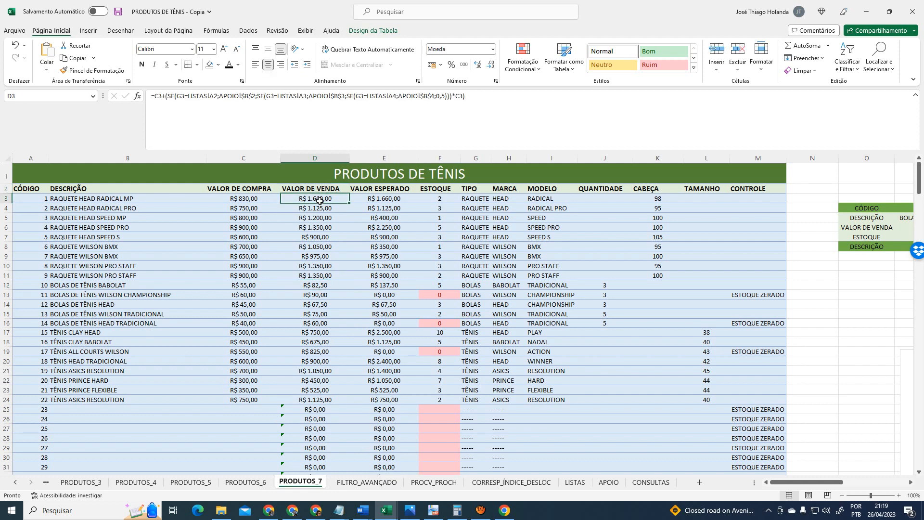
pyautogui.press('Down')
pyautogui.press('Down')
pyautogui.press('Down')
pyautogui.press('Down')
pyautogui.press('Down')
pyautogui.press('Down')
pyautogui.press('Down')
pyautogui.press('Down')
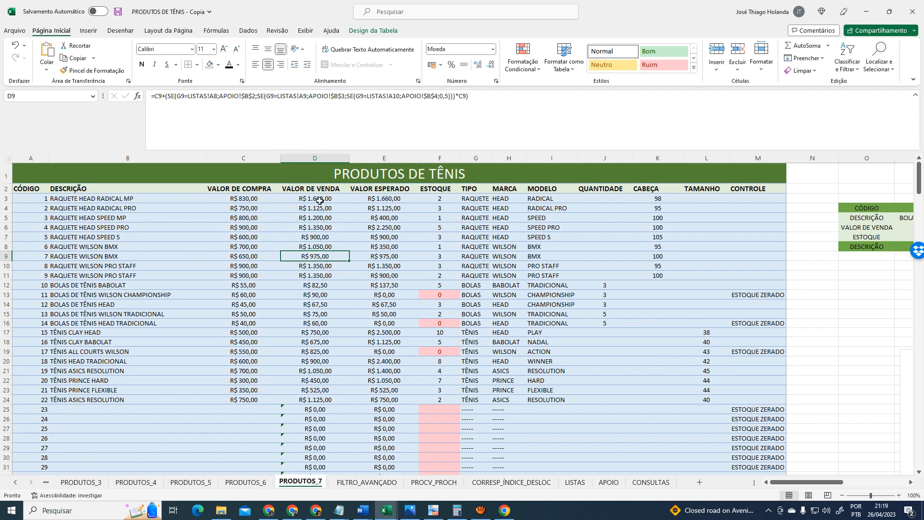
pyautogui.press('Down')
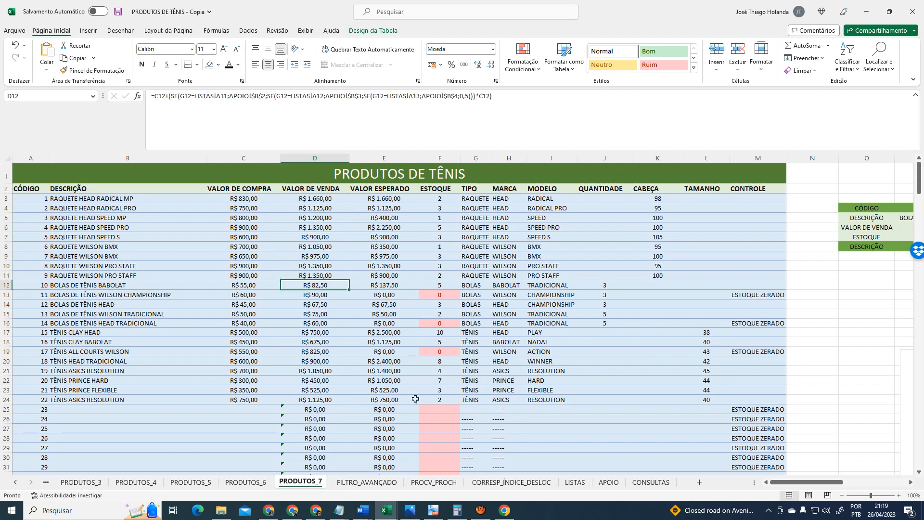
# Review how the ÍNDICE formula in B3 on CORRESP_ÍNDICE_DESLOC takes its row number from the CORRESP formula in A3
pyautogui.click(511, 483)
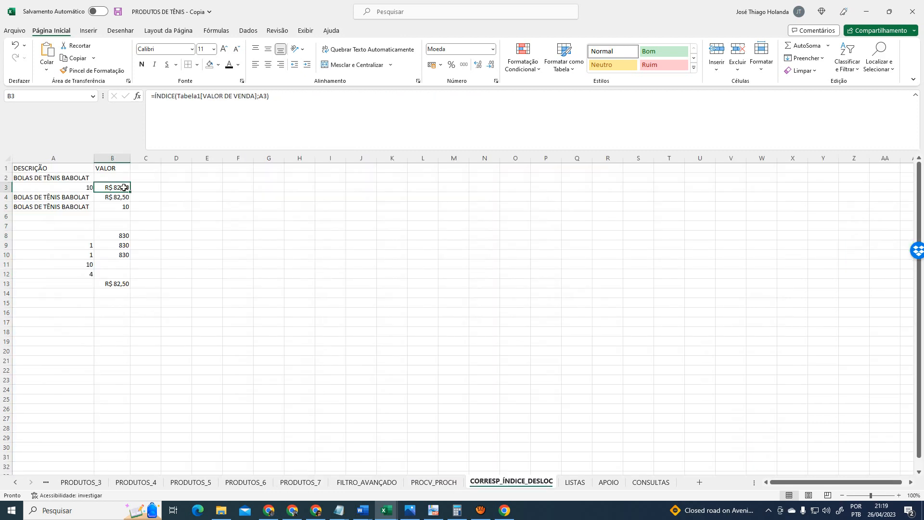
pyautogui.click(264, 95)
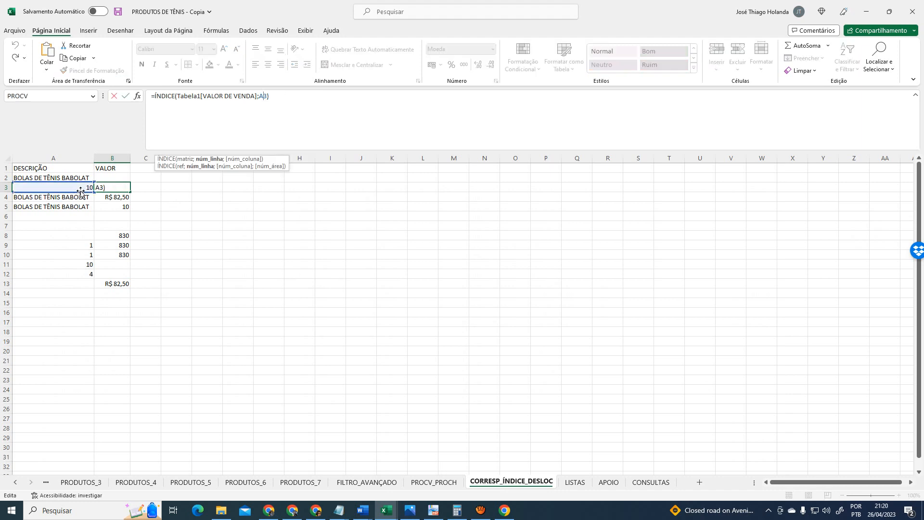
pyautogui.press('Return')
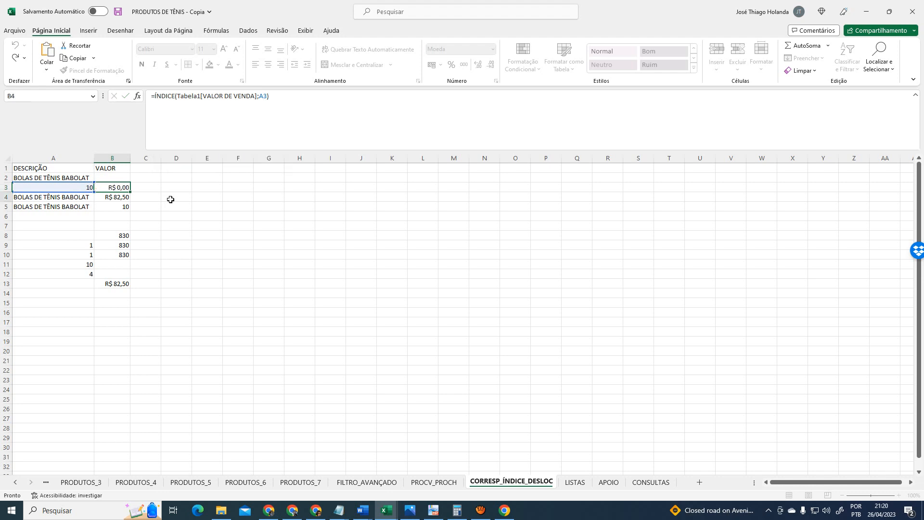
pyautogui.press('Up')
pyautogui.press('Left')
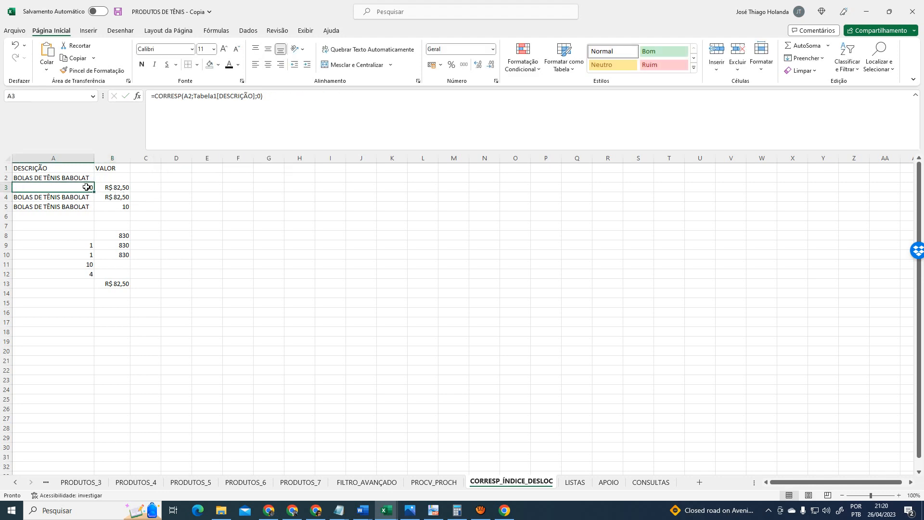
# Trace the lookup from the product in A2 through the CORRESP formula in A3 to the ÍNDICE formula in B3
pyautogui.click(56, 179)
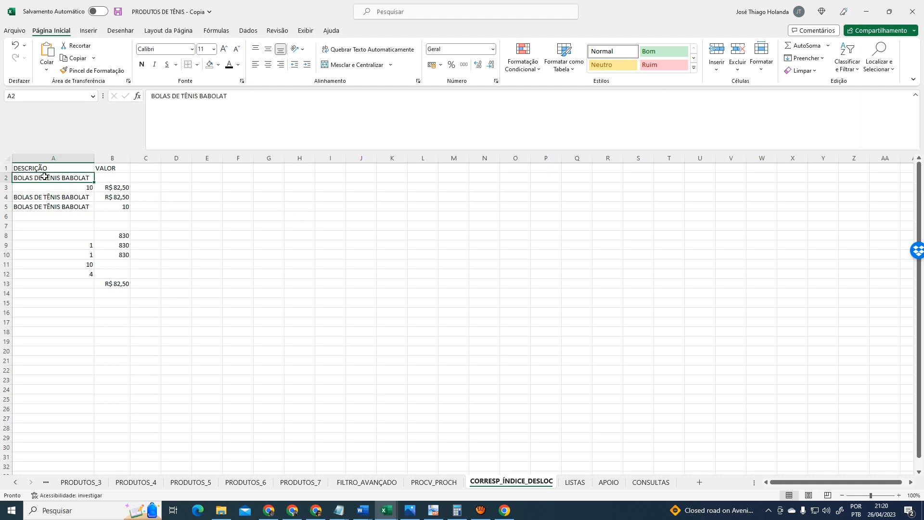
pyautogui.click(70, 188)
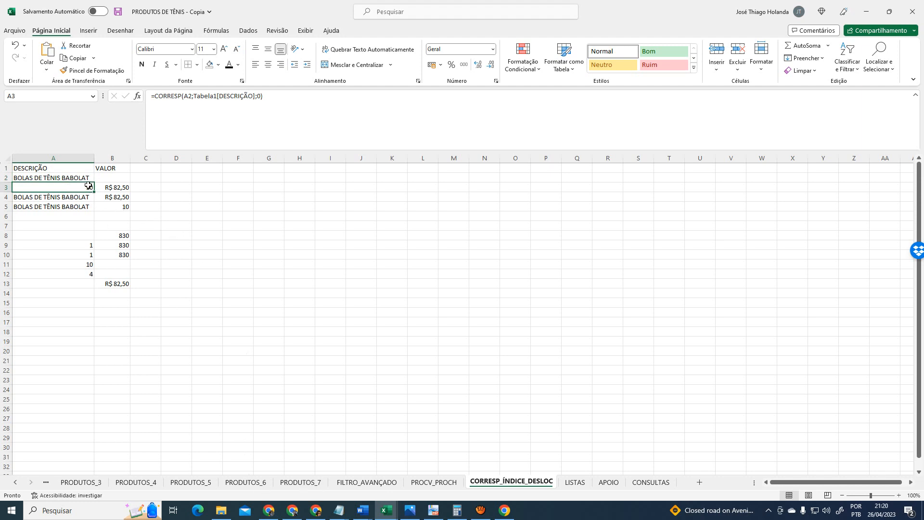
pyautogui.click(116, 188)
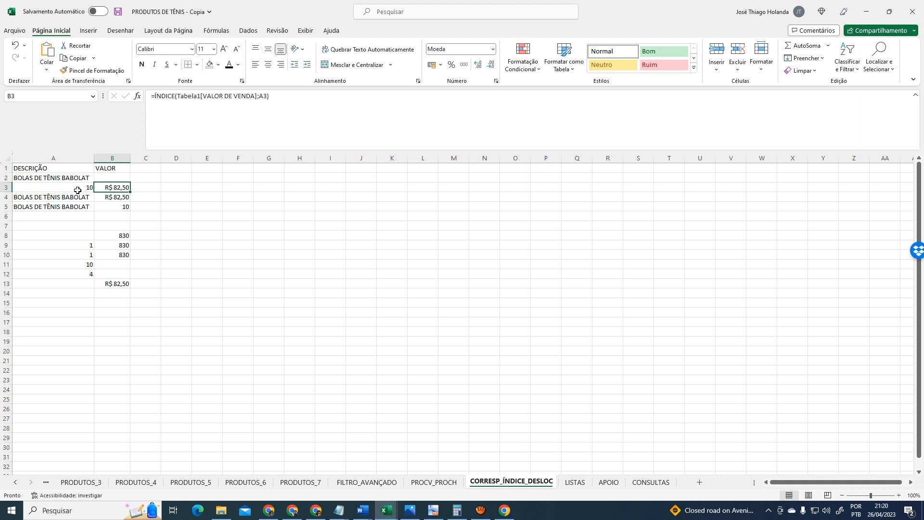
# Replace the product in A2 with RAQUETE HEAD RADICAL MP copied from the DESCRIÇÃO column of PRODUTOS_7, and widen column A to fit it
pyautogui.click(67, 178)
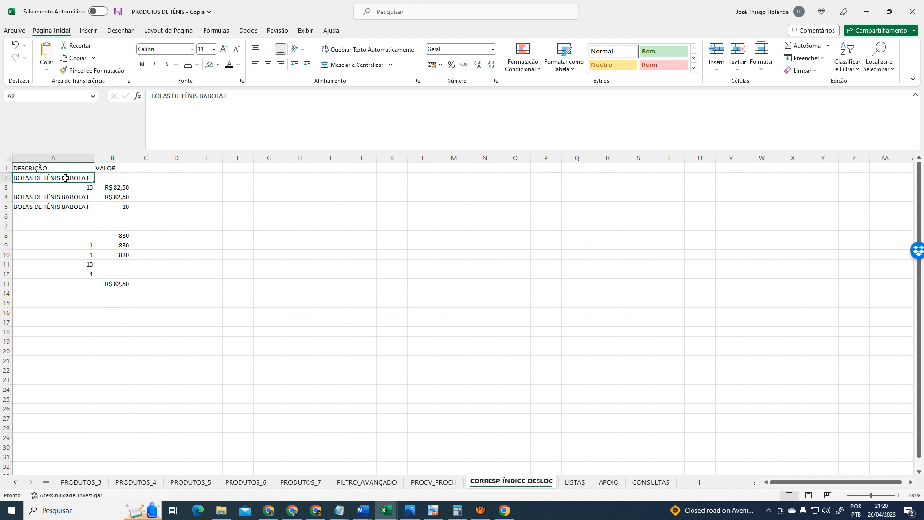
pyautogui.click(307, 483)
pyautogui.click(100, 203)
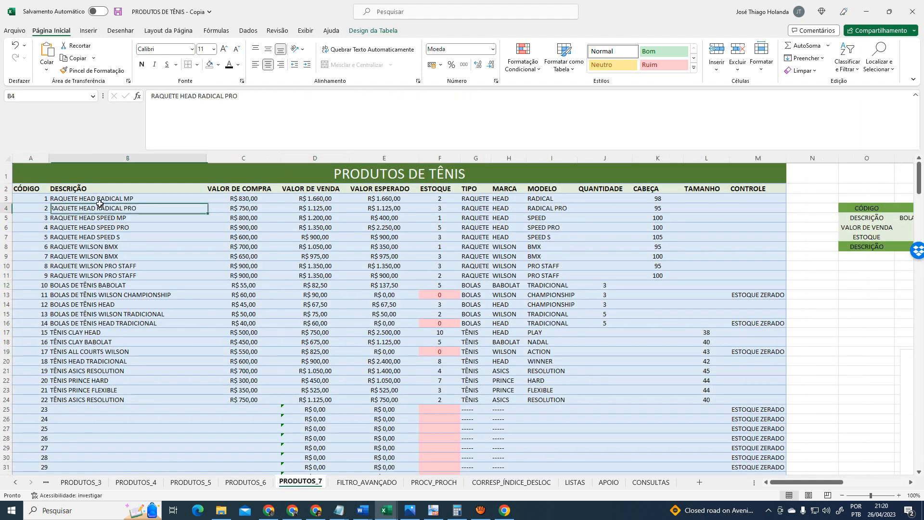
pyautogui.click(102, 198)
pyautogui.hotkey('ctrl', 'c')
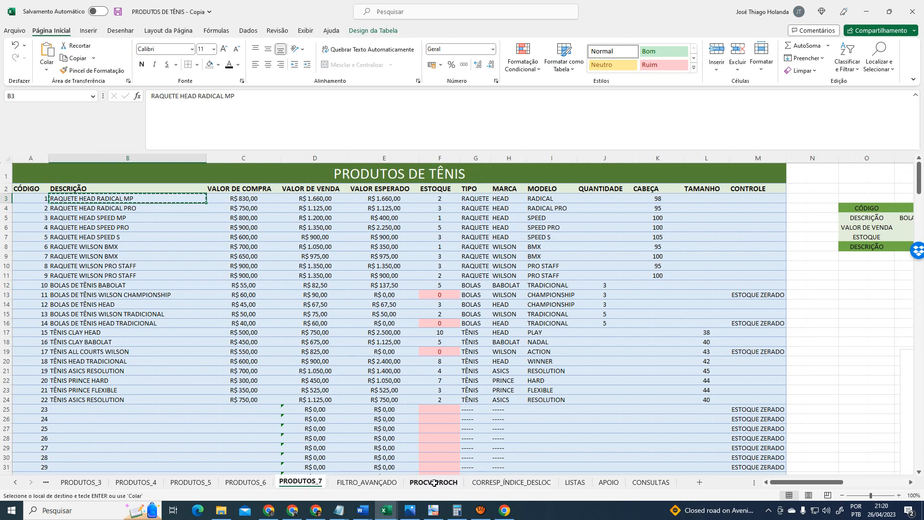
pyautogui.click(512, 483)
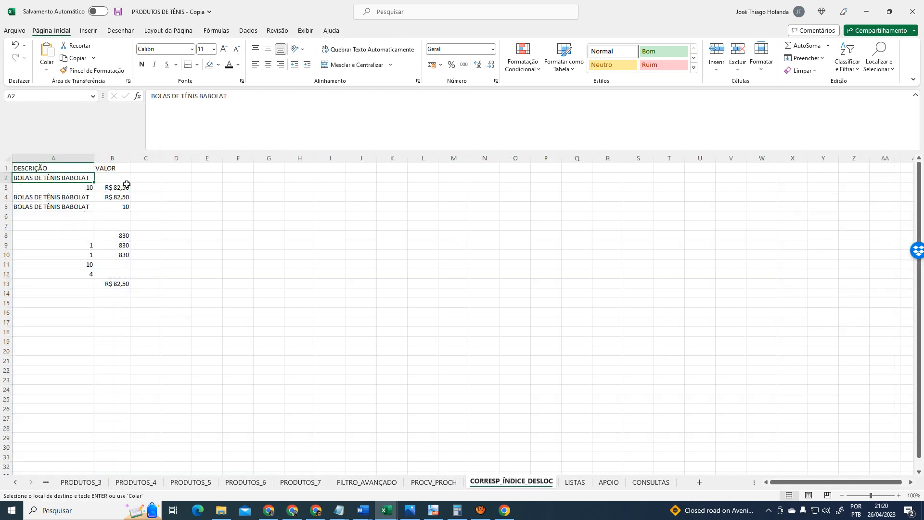
pyautogui.hotkey('ctrl', 'v')
pyautogui.moveTo(94, 158); pyautogui.dragTo(101, 158)
pyautogui.click(262, 237)
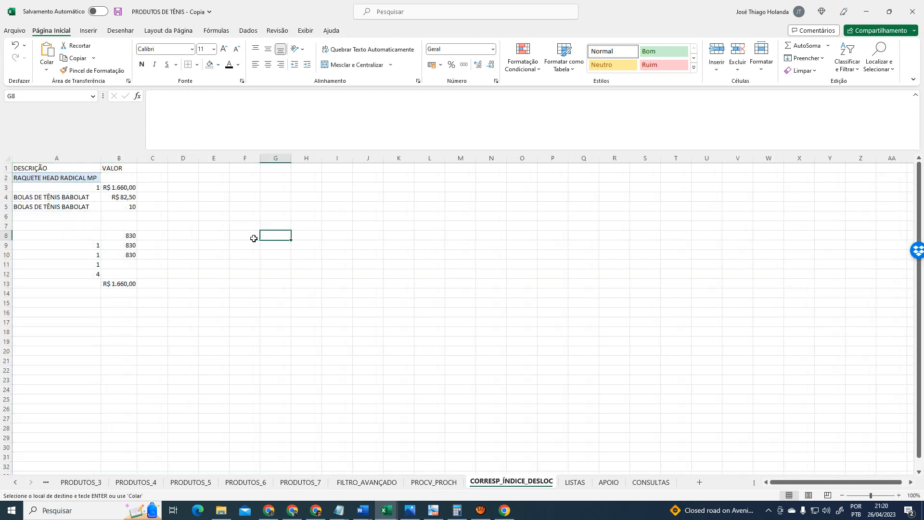
# Compare the CORRESP position in A3 with the ÍNDICE result in B3 for RAQUETE HEAD RADICAL MP
pyautogui.click(72, 186)
pyautogui.click(123, 189)
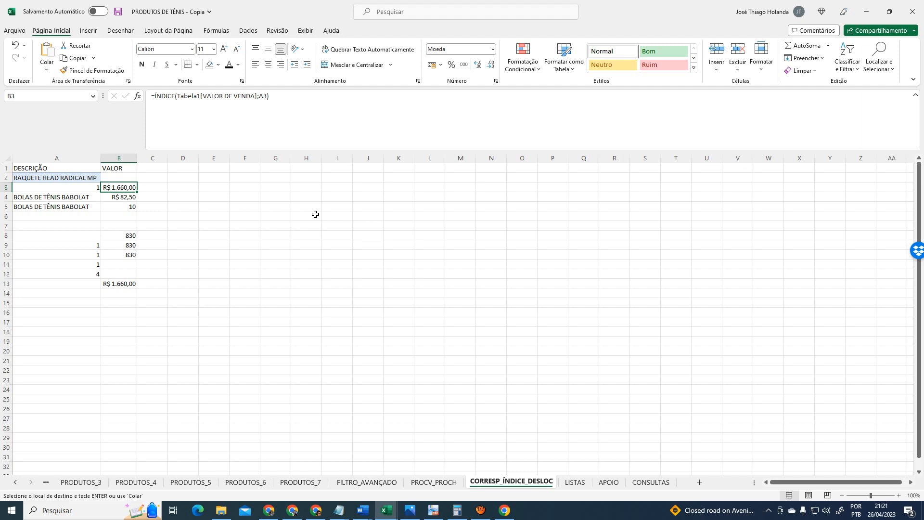
pyautogui.press('Left')
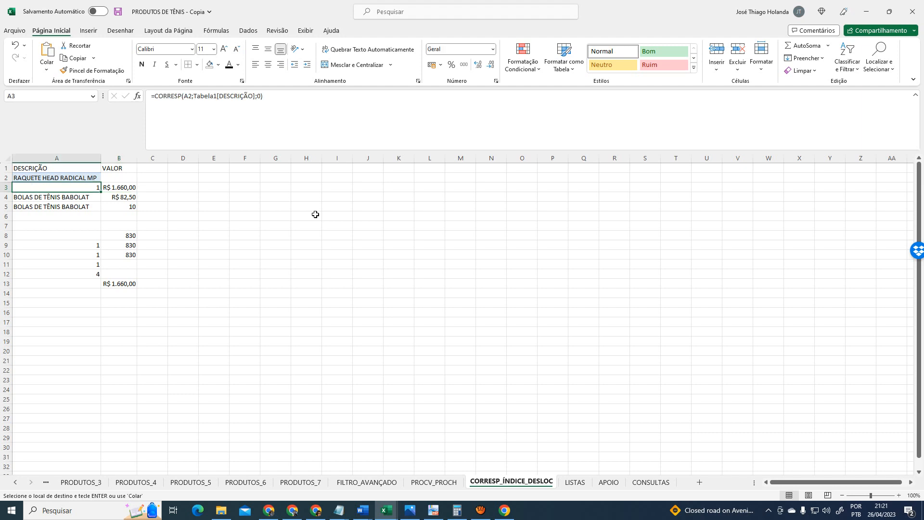
pyautogui.press('Right')
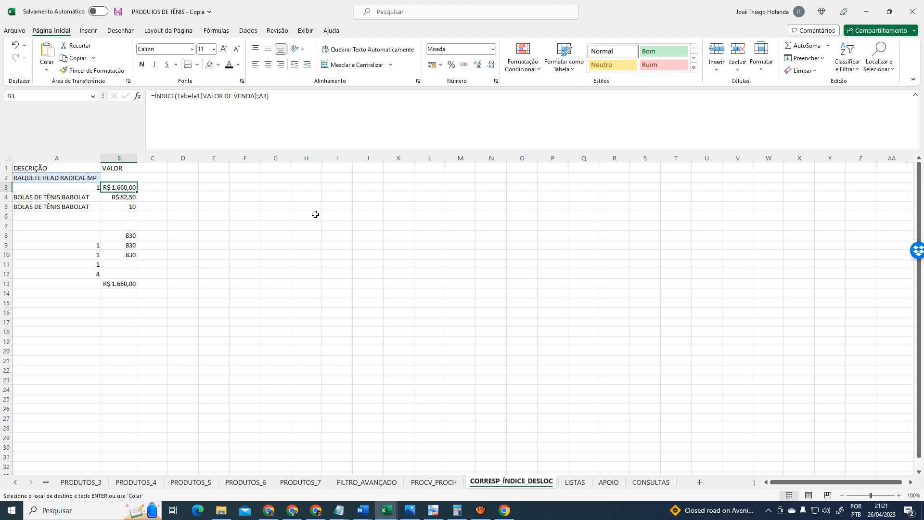
pyautogui.press('Left')
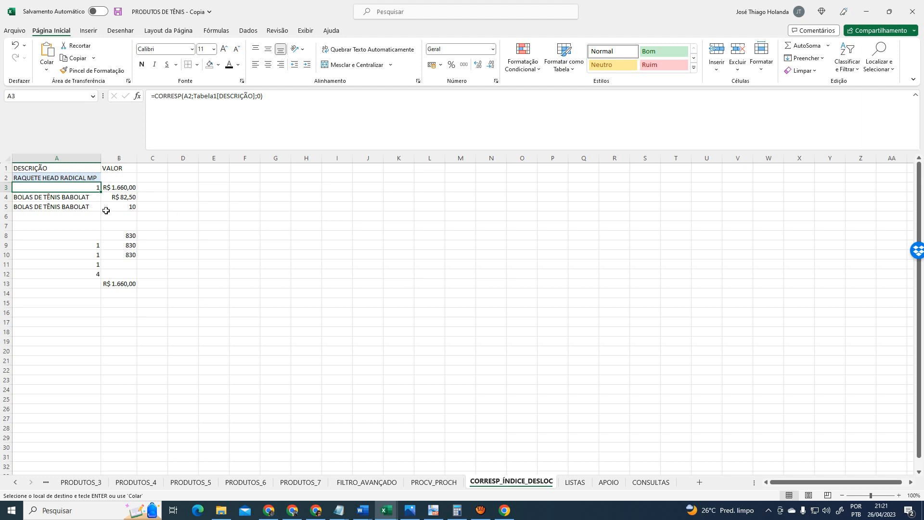
pyautogui.click(114, 187)
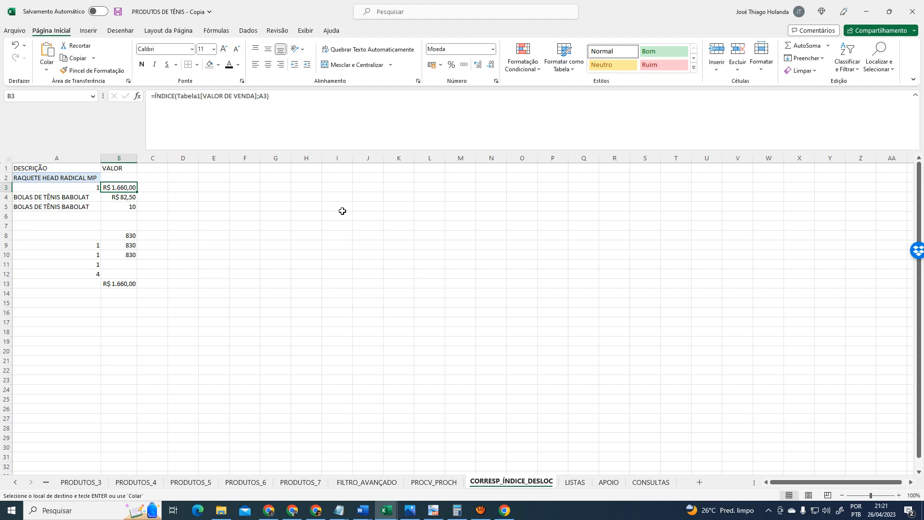
# Examine the VALOR DE VENDA column on PRODUTOS_7 from RAQUETE HEAD RADICAL MP downward, then return to CORRESP_ÍNDICE_DESLOC
pyautogui.click(300, 482)
pyautogui.click(327, 199)
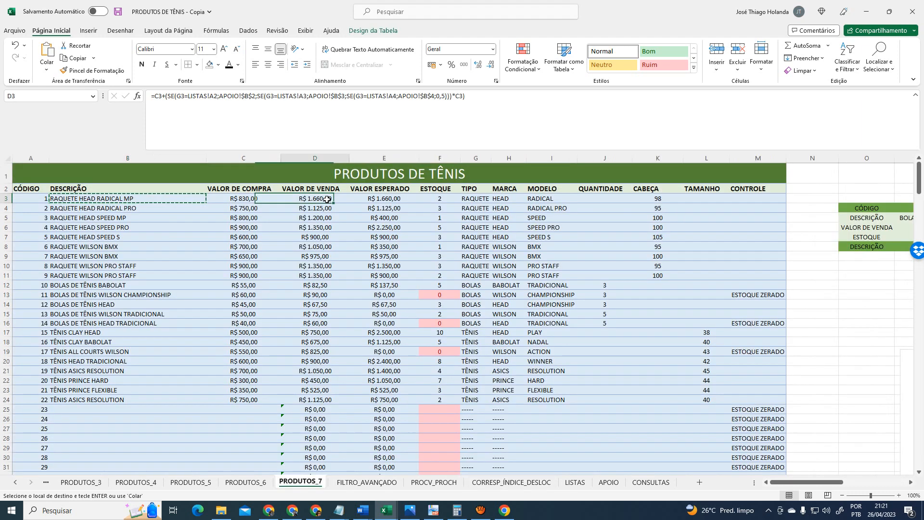
pyautogui.press('Escape')
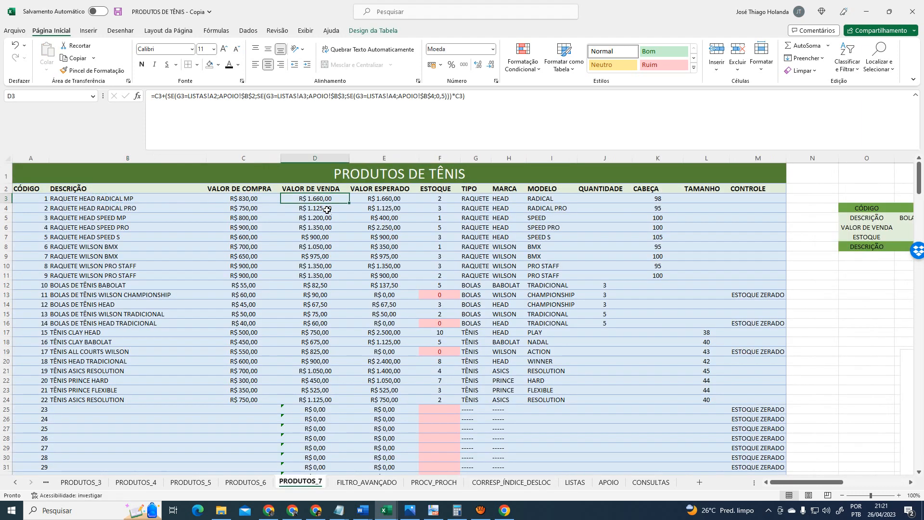
pyautogui.keyDown('shift'); pyautogui.click(321, 403); pyautogui.keyUp('shift')
pyautogui.click(327, 218)
pyautogui.click(317, 236)
pyautogui.click(320, 258)
pyautogui.click(320, 281)
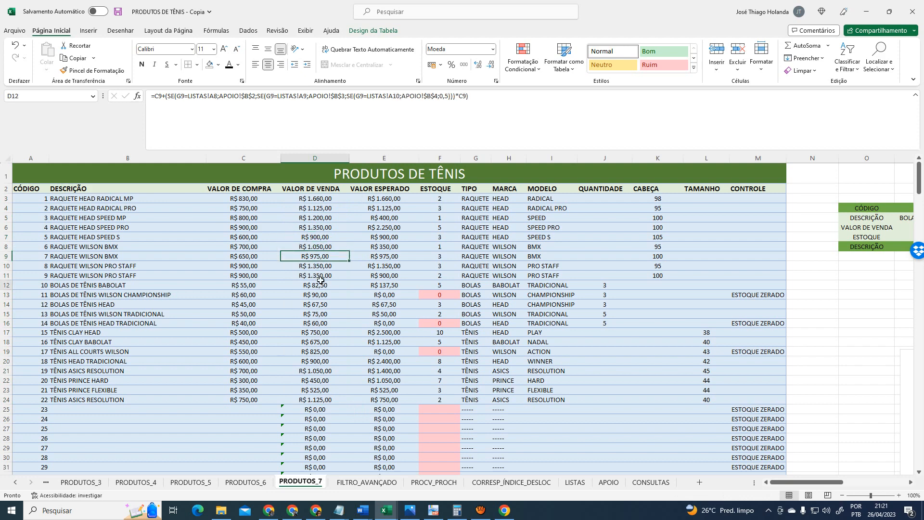
pyautogui.click(319, 314)
pyautogui.click(316, 334)
pyautogui.click(325, 256)
pyautogui.click(530, 483)
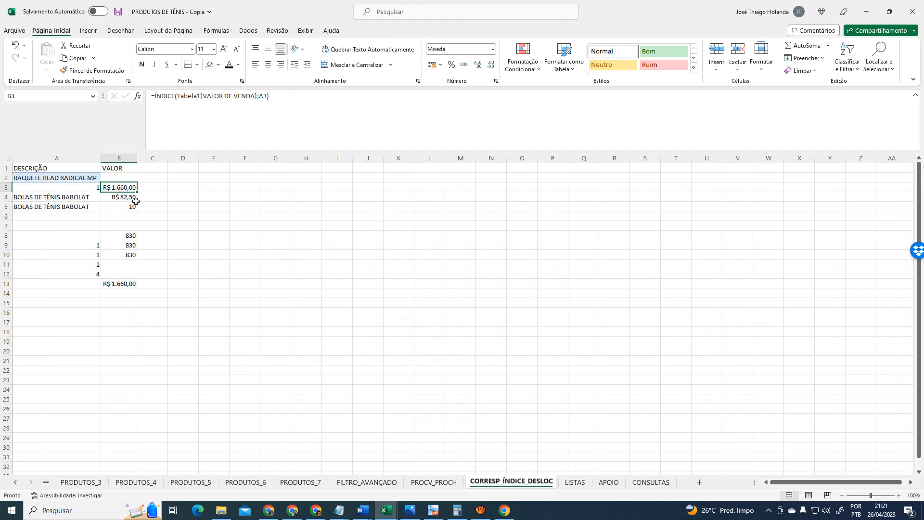
# Compare the nested ÍNDICE and CORRESP formula in B4 with the separate formulas in B3 and A3
pyautogui.click(61, 198)
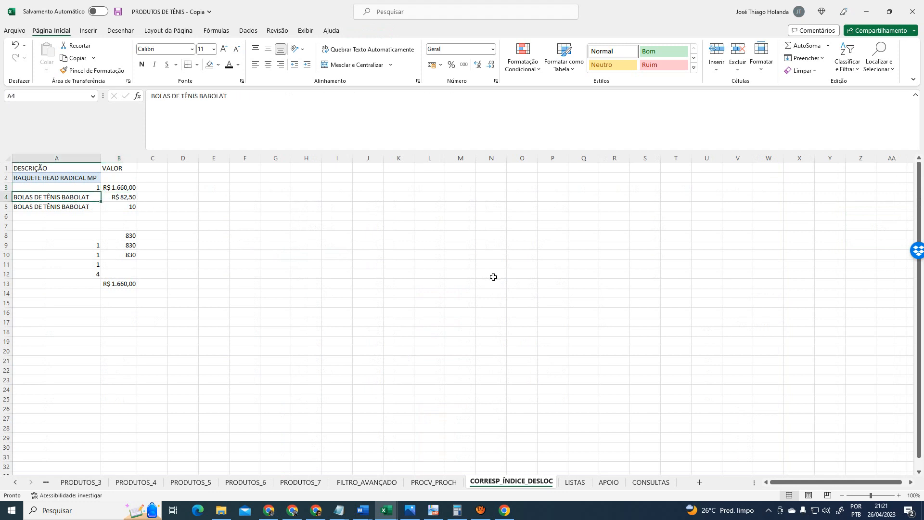
pyautogui.press('Right')
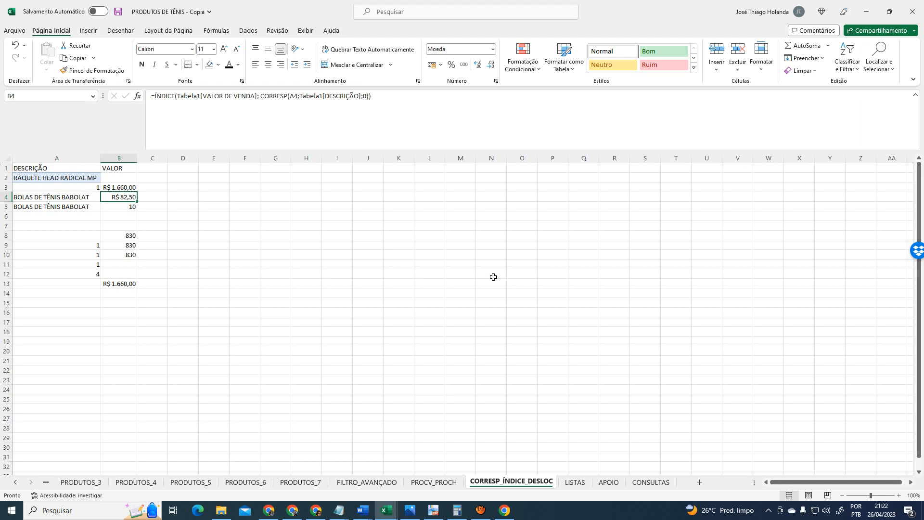
pyautogui.press('Up')
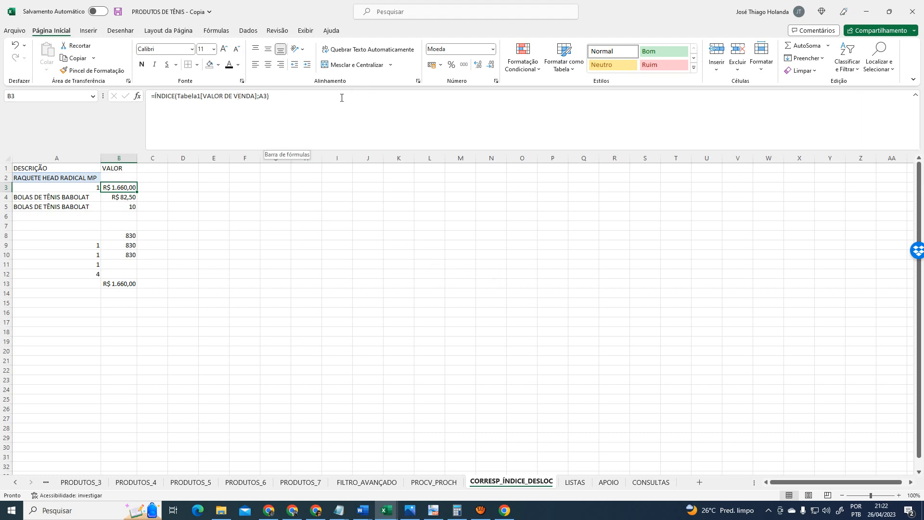
pyautogui.press('Down')
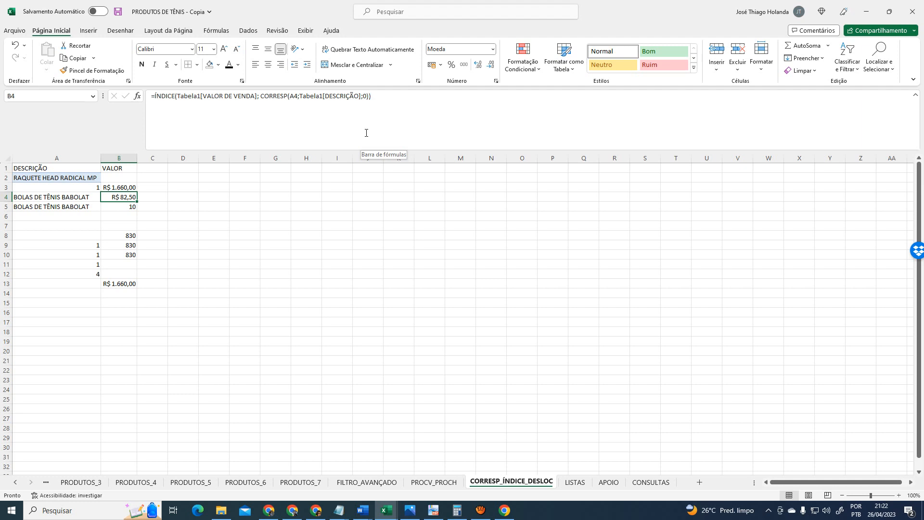
pyautogui.press('Up')
pyautogui.press('Left')
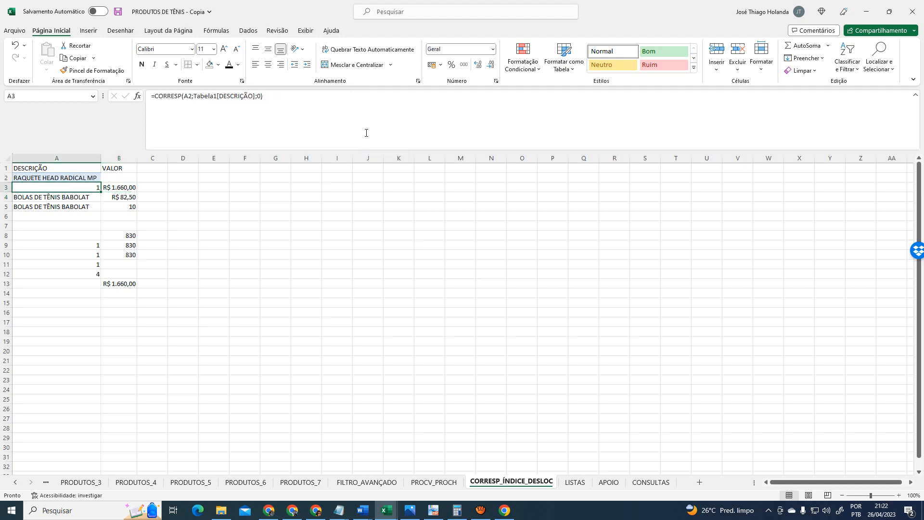
# Copy RAQUETE HEAD RADICAL MP from A2 into A4
pyautogui.press('Up')
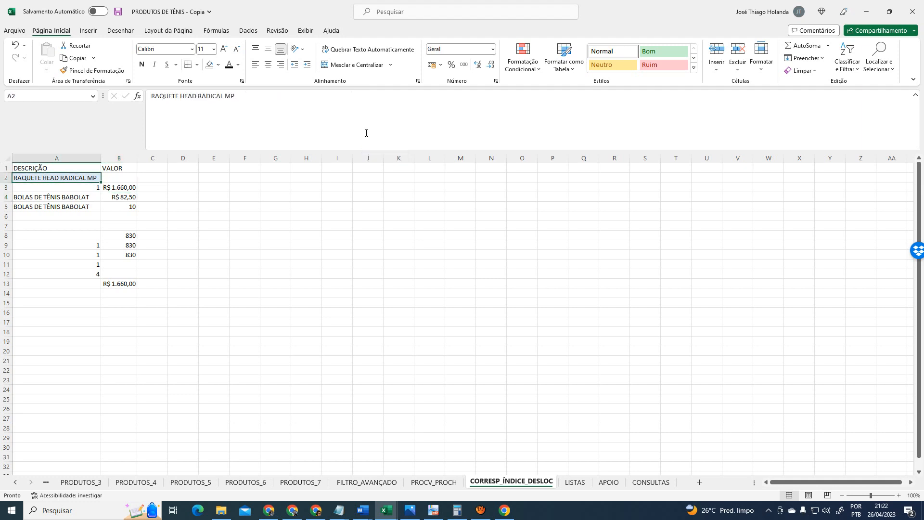
pyautogui.hotkey('ctrl', 'c')
pyautogui.press('Down')
pyautogui.press('Down')
pyautogui.hotkey('ctrl', 'v')
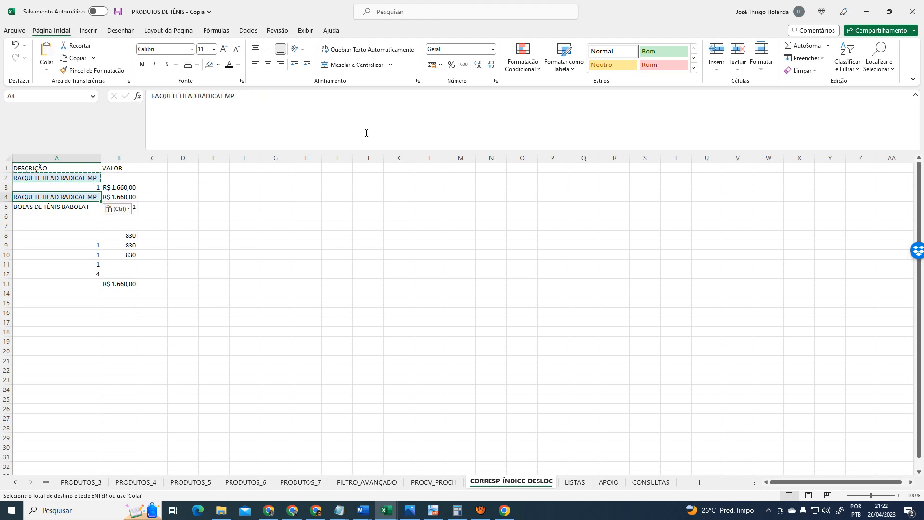
pyautogui.press('Escape')
# Check the CORRESP formula in A3 against the nested formula in B4 for the same product
pyautogui.press('Down')
pyautogui.press('Up')
pyautogui.press('Up')
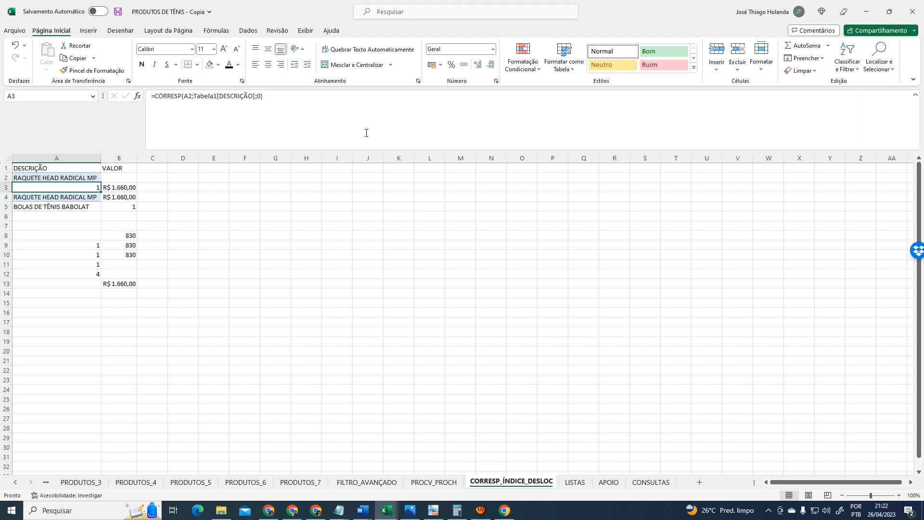
pyautogui.press('Down')
pyautogui.press('Right')
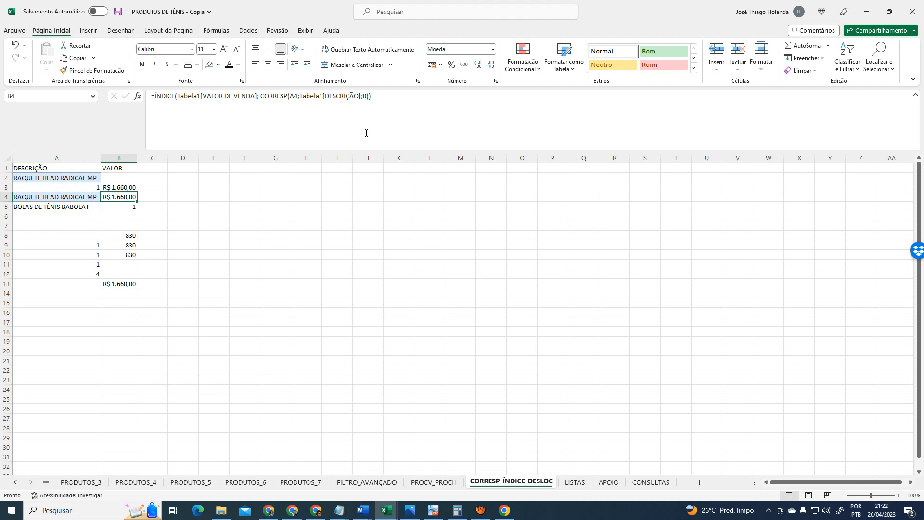
# Open the B4 formula for editing and highlight its ÍNDICE array argument, Tabela1[VALOR DE VENDA]
pyautogui.click(179, 98)
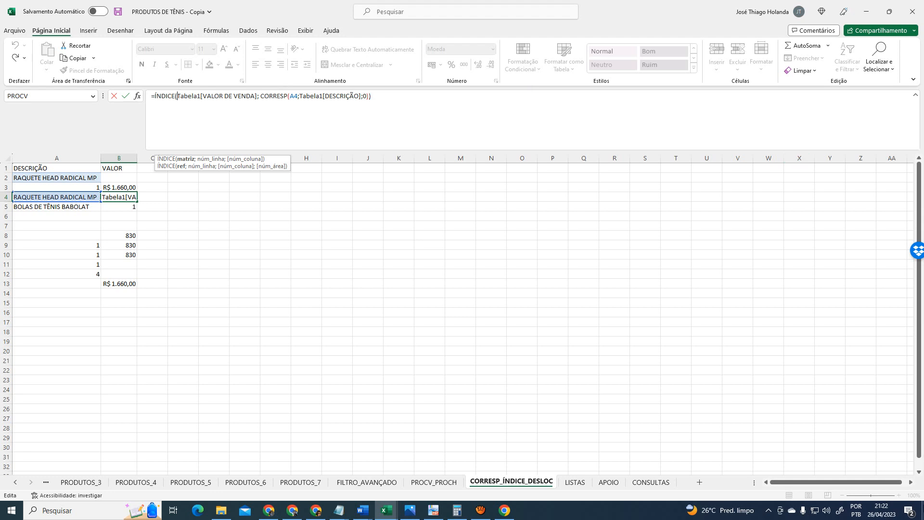
pyautogui.hotkey('shift', 'Right')
pyautogui.hotkey('shift', 'Right')
pyautogui.hotkey('shift', 'Right')
pyautogui.hotkey('shift', 'Right')
pyautogui.hotkey('shift', 'Right')
pyautogui.hotkey('shift', 'Right')
pyautogui.hotkey('shift', 'Right')
pyautogui.hotkey('shift', 'Right')
pyautogui.hotkey('shift', 'Right')
pyautogui.hotkey('shift', 'Right')
pyautogui.hotkey('shift', 'Right')
pyautogui.hotkey('shift', 'Right')
pyautogui.hotkey('shift', 'Right')
pyautogui.hotkey('shift', 'Right')
pyautogui.hotkey('shift', 'Right')
pyautogui.hotkey('shift', 'Right')
pyautogui.hotkey('shift', 'Right')
pyautogui.hotkey('shift', 'Right')
pyautogui.hotkey('shift', 'Right')
pyautogui.hotkey('shift', 'Right')
pyautogui.hotkey('shift', 'Right')
pyautogui.hotkey('shift', 'Right')
pyautogui.hotkey('shift', 'Right')
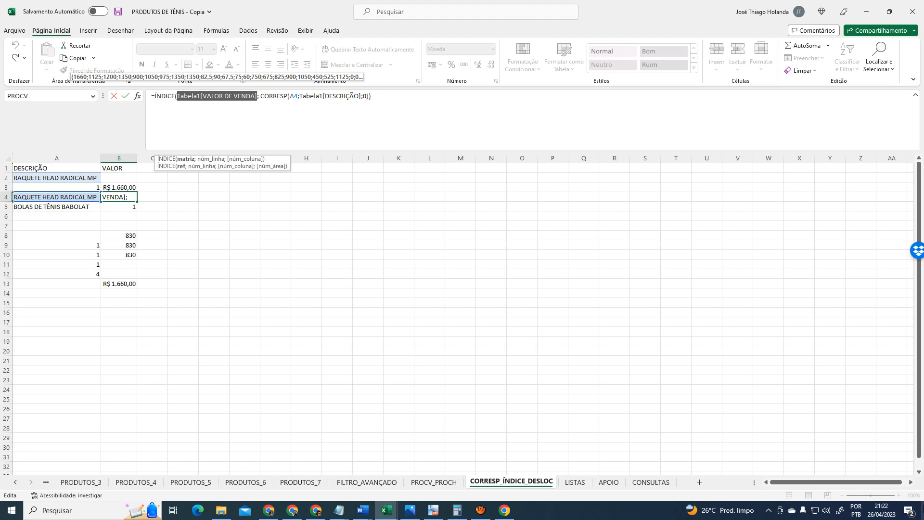
# Remove the space before CORRESP in the B4 formula, giving =ÍNDICE(Tabela1[VALOR DE VENDA];CORRESP(A4;Tabela1[DESCRIÇÃO];0))
pyautogui.press('Right')
pyautogui.press('Right')
pyautogui.press('Right')
pyautogui.press('Left')
pyautogui.press('Delete')
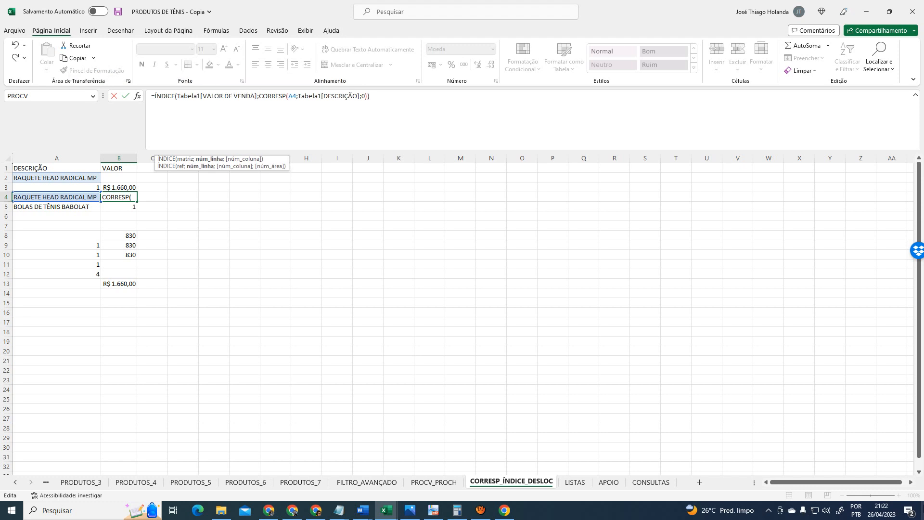
# Highlight the nested CORRESP in the B4 formula and its lookup value argument, A4
pyautogui.hotkey('shift', 'Right')
pyautogui.hotkey('shift', 'Right')
pyautogui.hotkey('shift', 'Right')
pyautogui.hotkey('shift', 'Right')
pyautogui.hotkey('shift', 'Right')
pyautogui.hotkey('shift', 'Right')
pyautogui.hotkey('shift', 'Right')
pyautogui.hotkey('shift', 'Right')
pyautogui.hotkey('shift', 'Right')
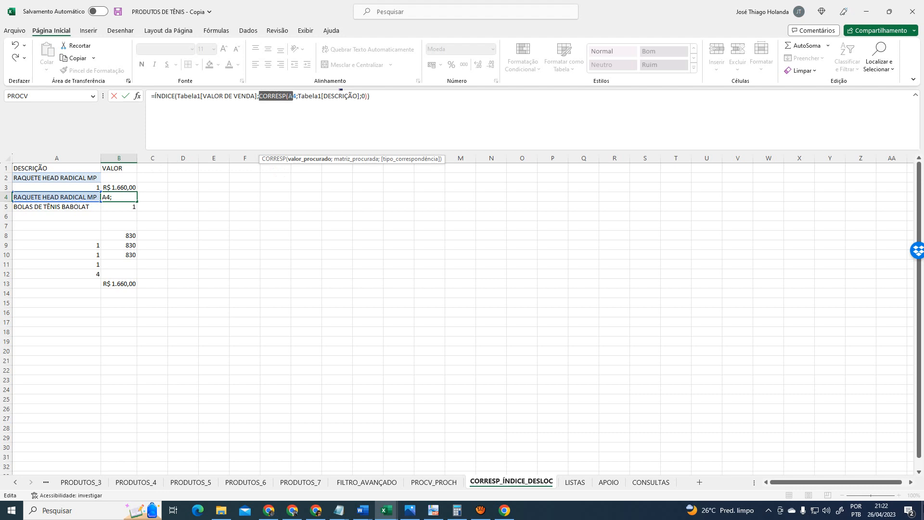
pyautogui.press('Left')
pyautogui.press('Right')
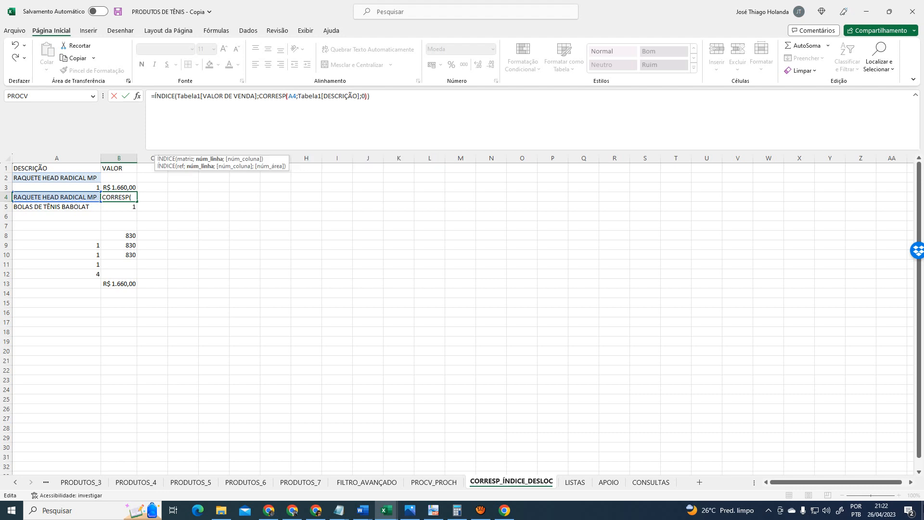
pyautogui.press('Right')
pyautogui.hotkey('shift', 'Right')
pyautogui.hotkey('shift', 'Right')
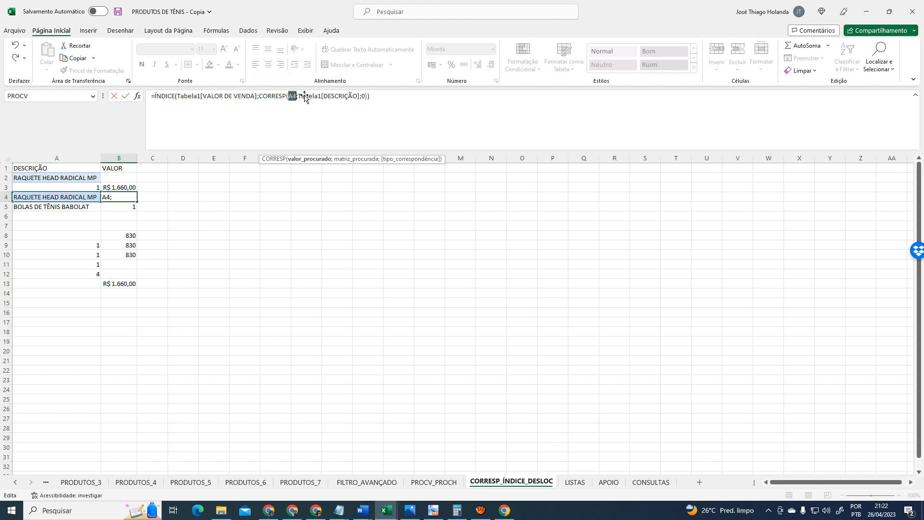
# Highlight Tabela1[DESCRIÇÃO], the lookup array argument of CORRESP in the B4 formula
pyautogui.click(359, 96)
pyautogui.hotkey('shift', 'Right')
pyautogui.hotkey('shift', 'Right')
pyautogui.hotkey('shift', 'Right')
pyautogui.hotkey('shift', 'Right')
pyautogui.hotkey('shift', 'Right')
pyautogui.hotkey('shift', 'Right')
pyautogui.hotkey('shift', 'Right')
pyautogui.hotkey('shift', 'Right')
pyautogui.hotkey('shift', 'Right')
pyautogui.hotkey('shift', 'Right')
pyautogui.hotkey('shift', 'Right')
pyautogui.hotkey('shift', 'Right')
pyautogui.hotkey('shift', 'Right')
pyautogui.hotkey('shift', 'Right')
pyautogui.hotkey('shift', 'Right')
pyautogui.hotkey('shift', 'Right')
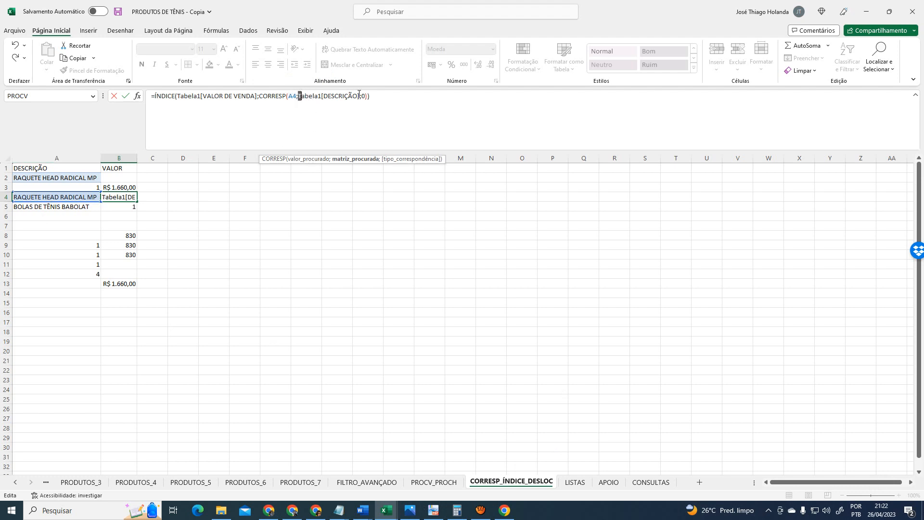
pyautogui.hotkey('shift', 'Right')
pyautogui.hotkey('shift', 'Right')
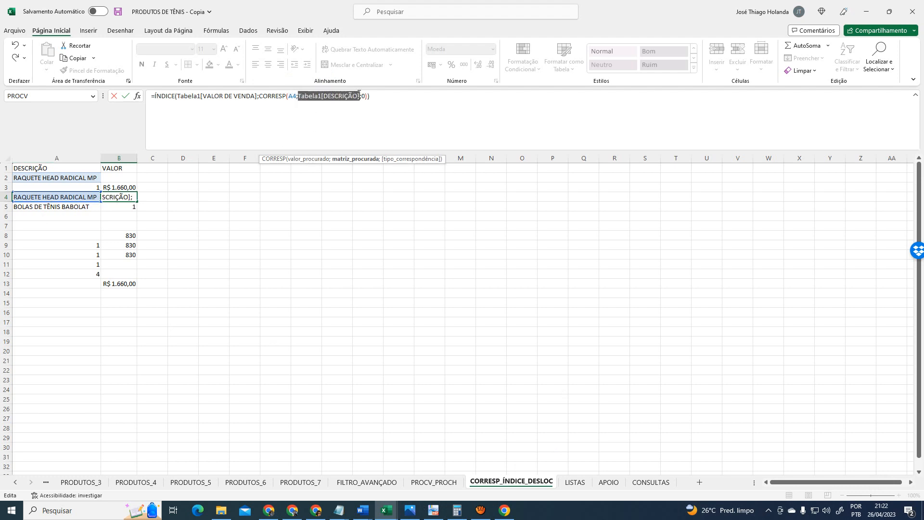
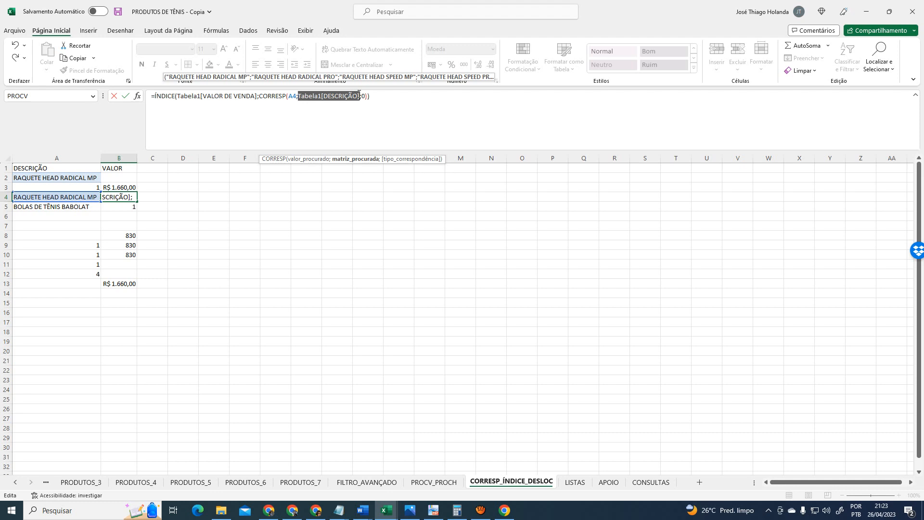
# Copy the complete B4 formula and send it in the Google Meet call chat
pyautogui.hotkey('ctrl', 'Return')
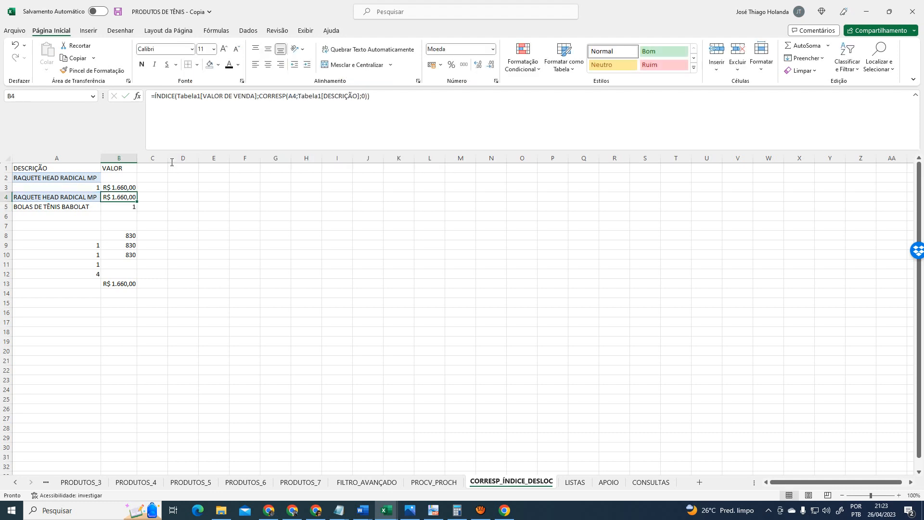
pyautogui.moveTo(399, 97); pyautogui.dragTo(72, 97)
pyautogui.hotkey('ctrl', 'c')
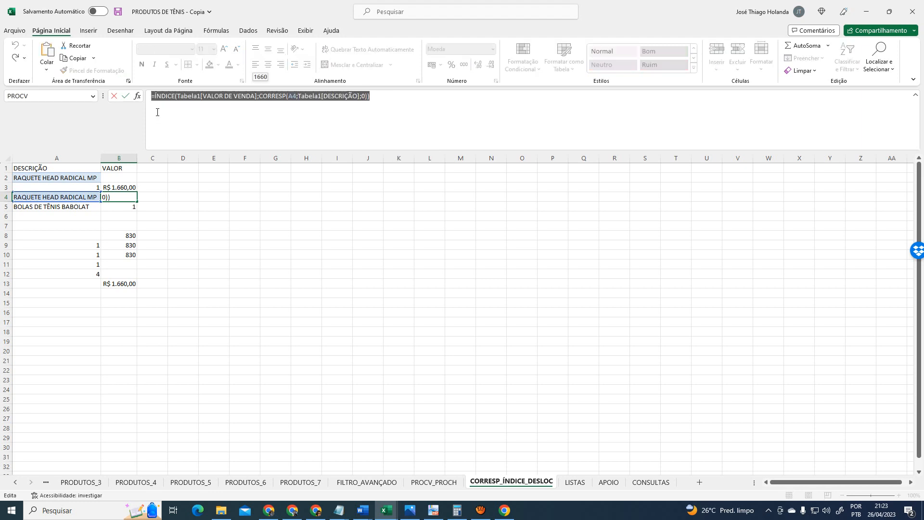
pyautogui.press('Return')
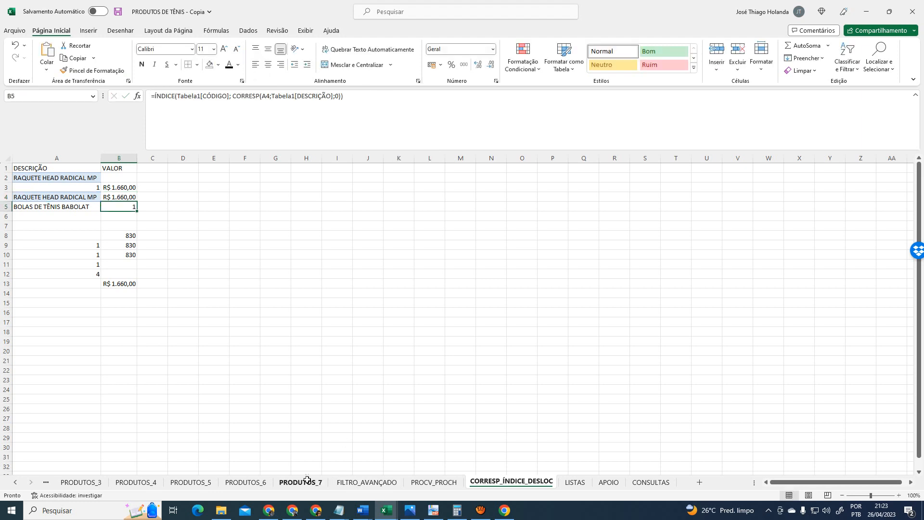
pyautogui.click(293, 511)
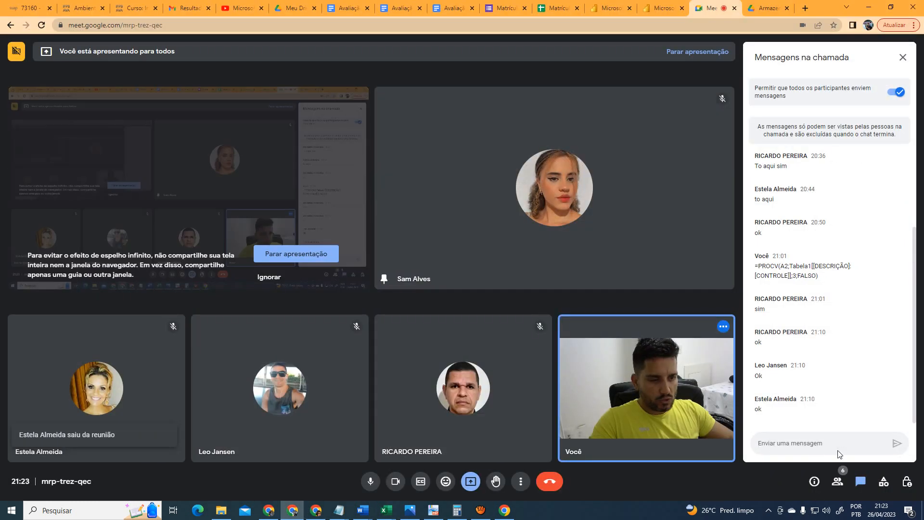
pyautogui.hotkey('ctrl', 'v')
pyautogui.press('Return')
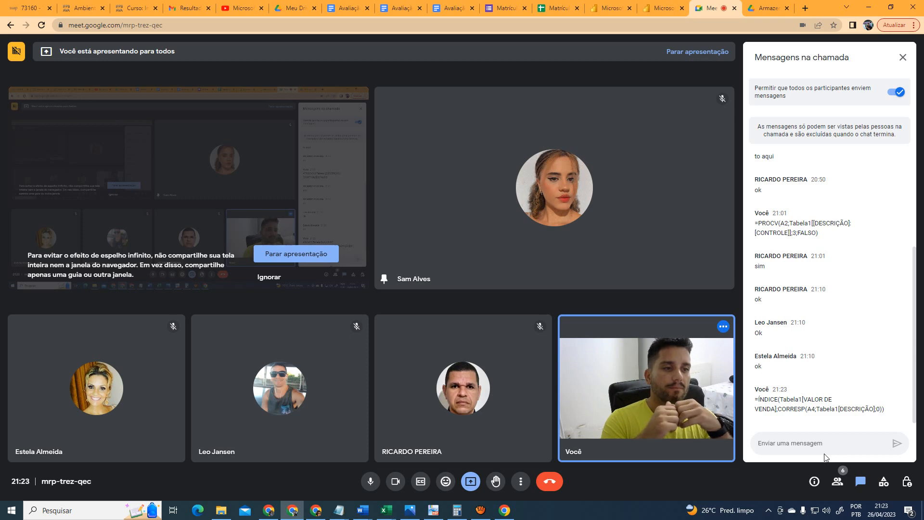
# Switch back to Excel and open the B3 formula to examine its ÍNDICE row number argument, A3
pyautogui.hotkey('alt', 'Tab')
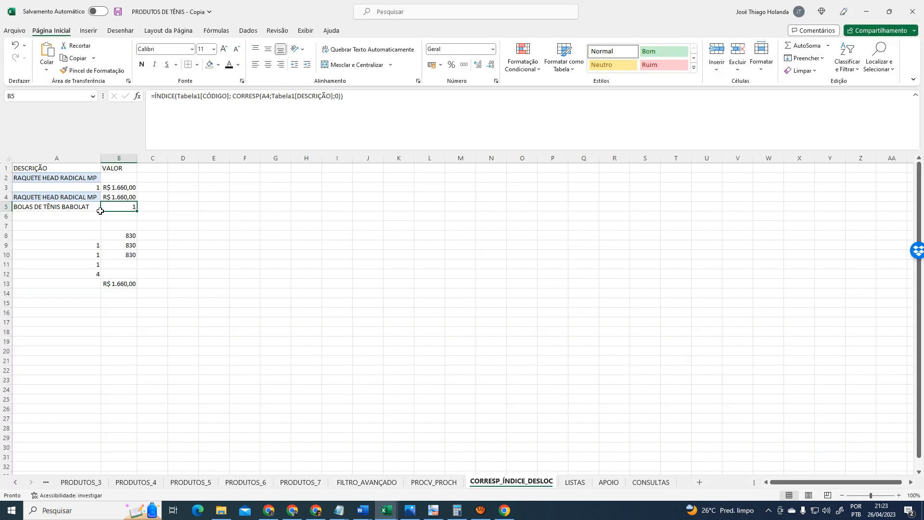
pyautogui.click(127, 197)
pyautogui.click(127, 188)
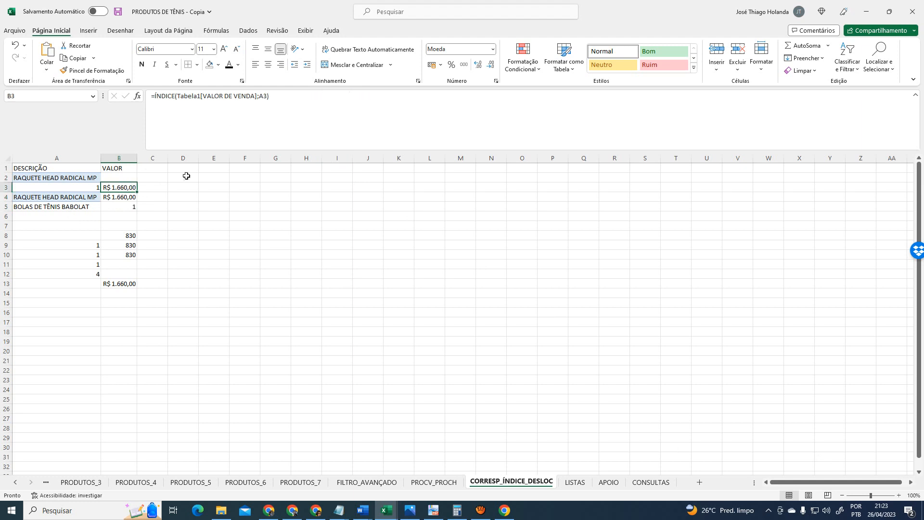
pyautogui.click(263, 96)
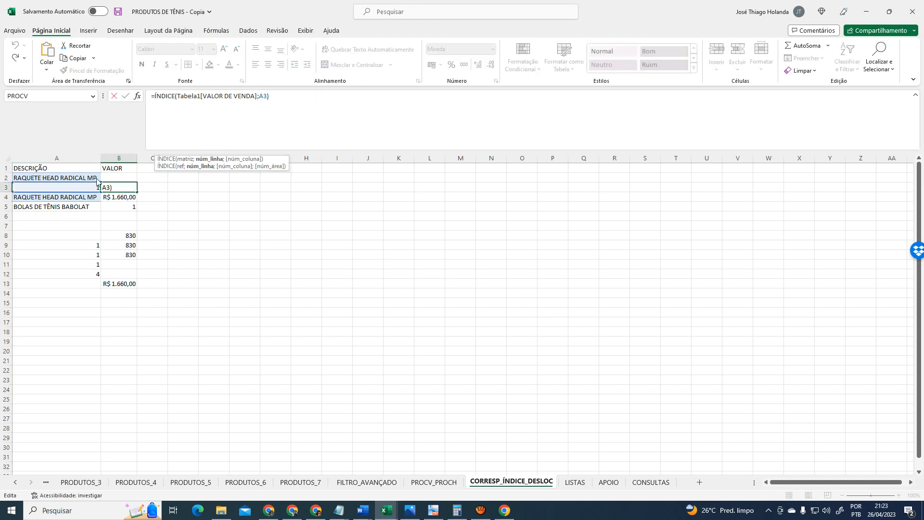
pyautogui.press('Return')
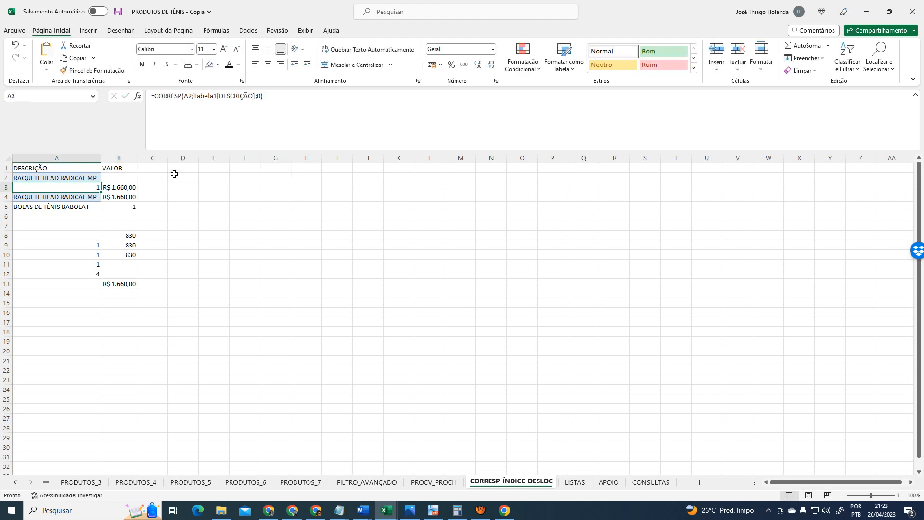
# Highlight the CORRESP function in A3 and the A3 reference that feeds it into the ÍNDICE formula in B3
pyautogui.click(264, 96)
pyautogui.moveTo(264, 96); pyautogui.dragTo(154, 93)
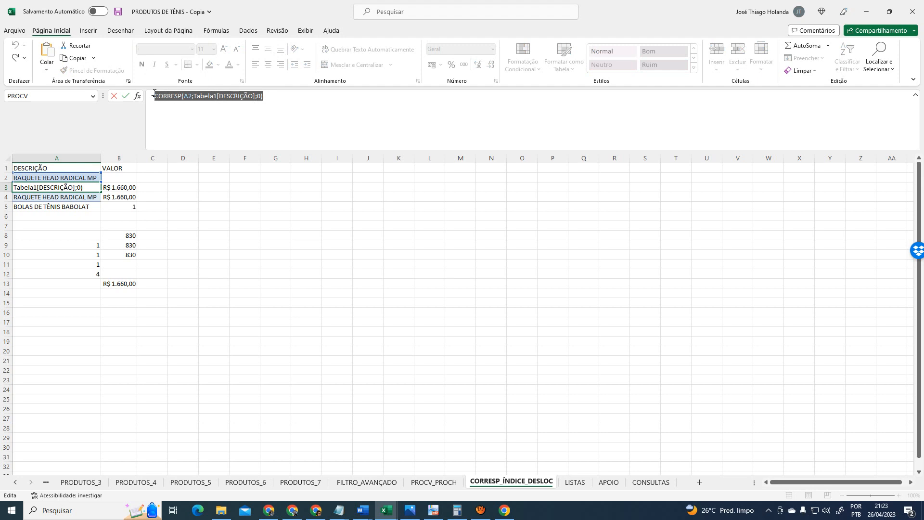
pyautogui.press('Escape')
pyautogui.press('Right')
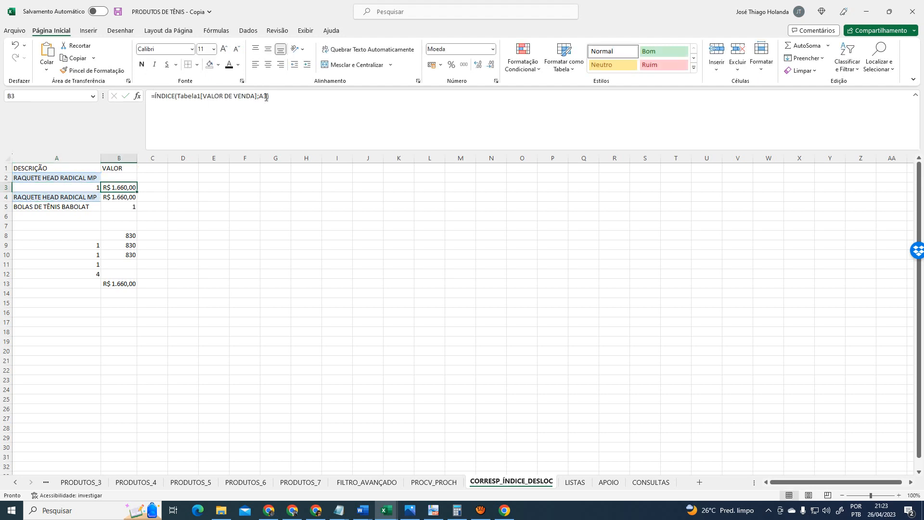
pyautogui.doubleClick(264, 96)
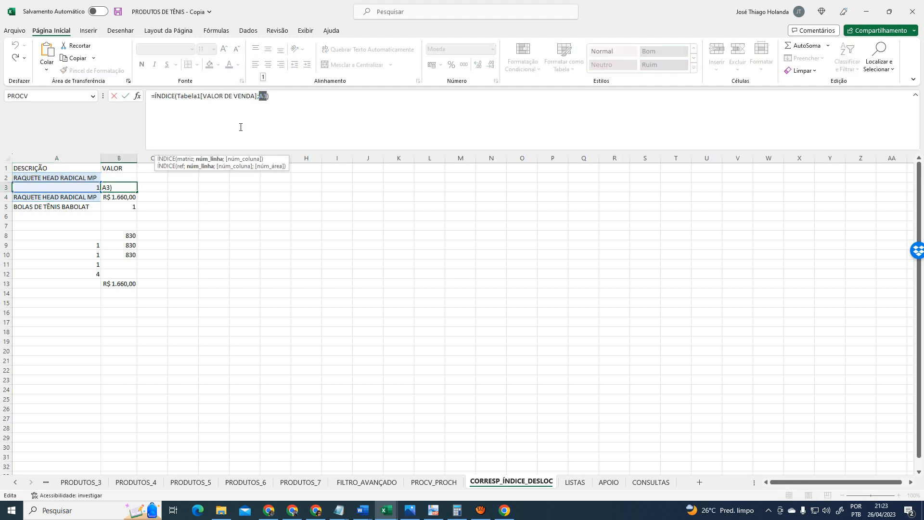
pyautogui.press('Return')
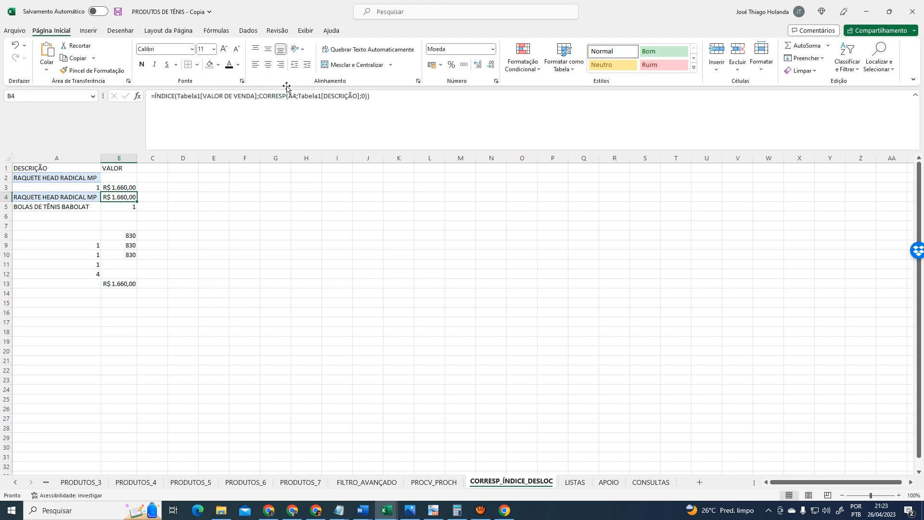
# Highlight the nested CORRESP function in the B4 formula and its lookup value argument, A4
pyautogui.click(259, 96)
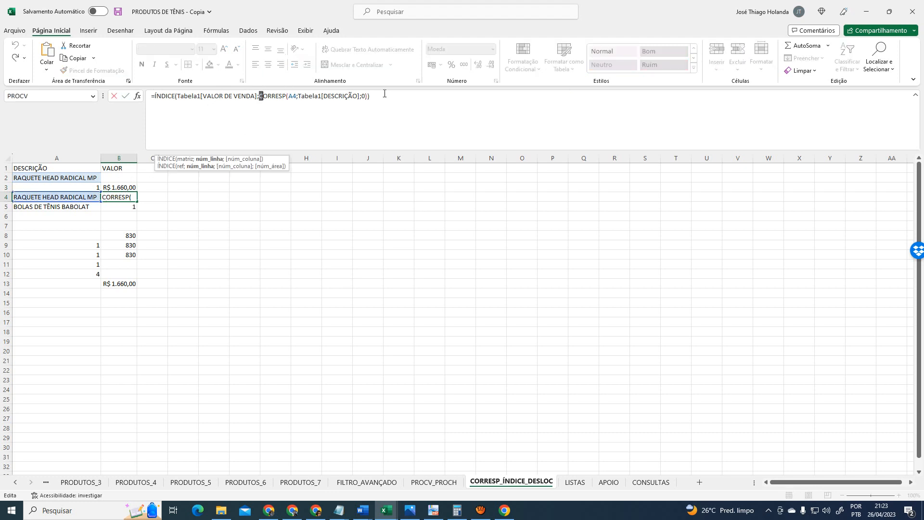
pyautogui.hotkey('shift', 'Right')
pyautogui.hotkey('shift', 'Right')
pyautogui.hotkey('shift', 'Right')
pyautogui.hotkey('shift', 'Right')
pyautogui.hotkey('shift', 'Right')
pyautogui.hotkey('shift', 'Right')
pyautogui.hotkey('shift', 'Right')
pyautogui.hotkey('shift', 'Right')
pyautogui.hotkey('shift', 'Right')
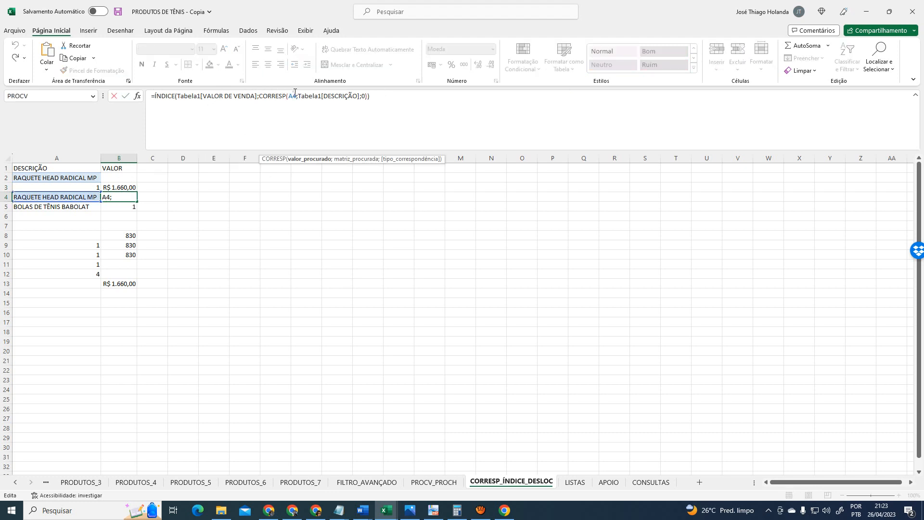
pyautogui.doubleClick(295, 95)
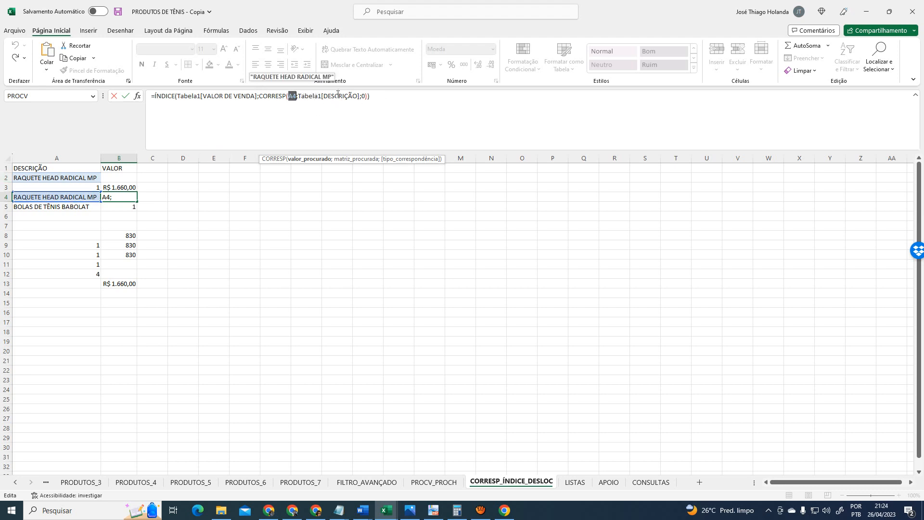
pyautogui.press('Return')
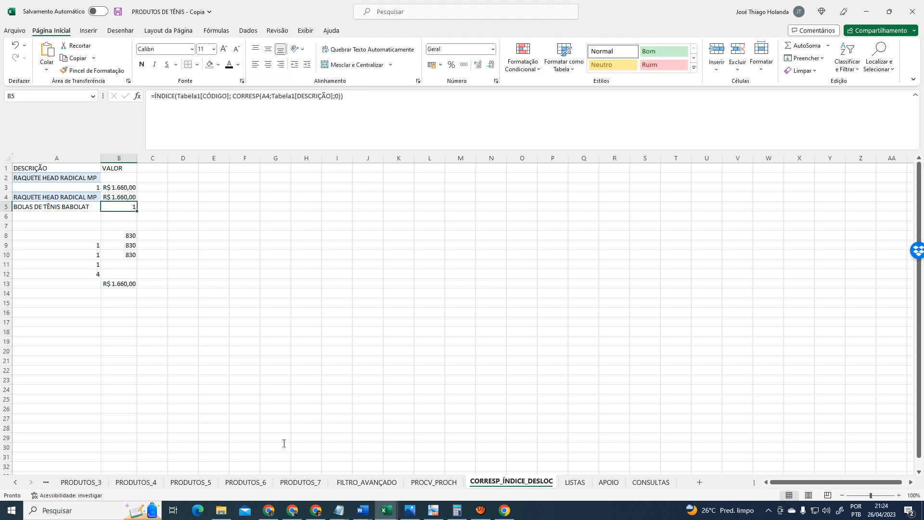
# Examine the DESCRIÇÃO column on the PRODUTOS_7 sheet, locating BOLAS DE TÊNIS BABOLAT and RAQUETE HEAD RADICAL MP
pyautogui.click(300, 482)
pyautogui.moveTo(153, 201); pyautogui.dragTo(161, 411)
pyautogui.click(80, 285)
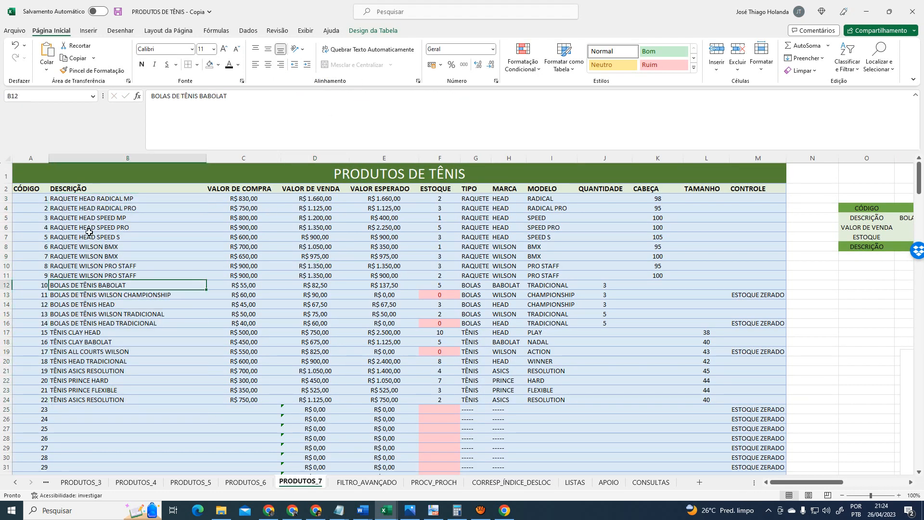
pyautogui.click(89, 198)
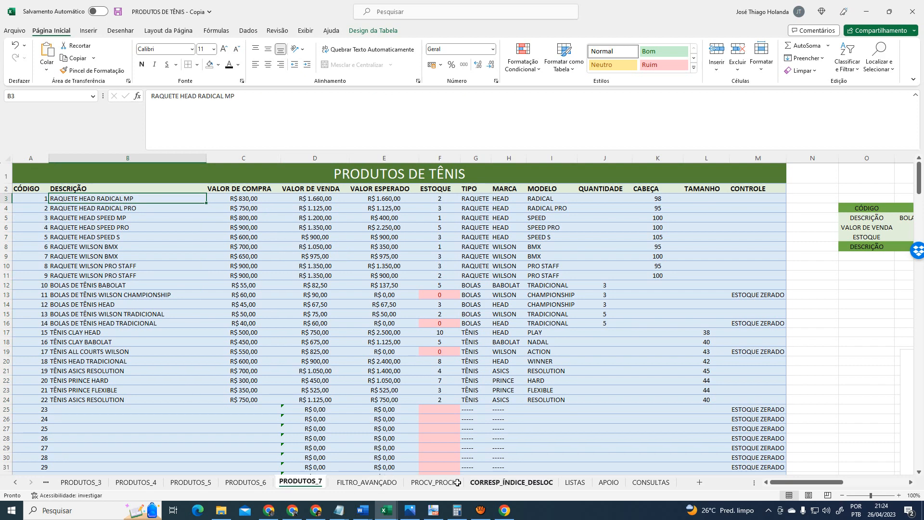
# On the CORRESP_ÍNDICE_DESLOC sheet, try replacing CORRESP(A4;Tabela1[DESCRIÇÃO] in the B5 formula with the row number 1
pyautogui.click(501, 482)
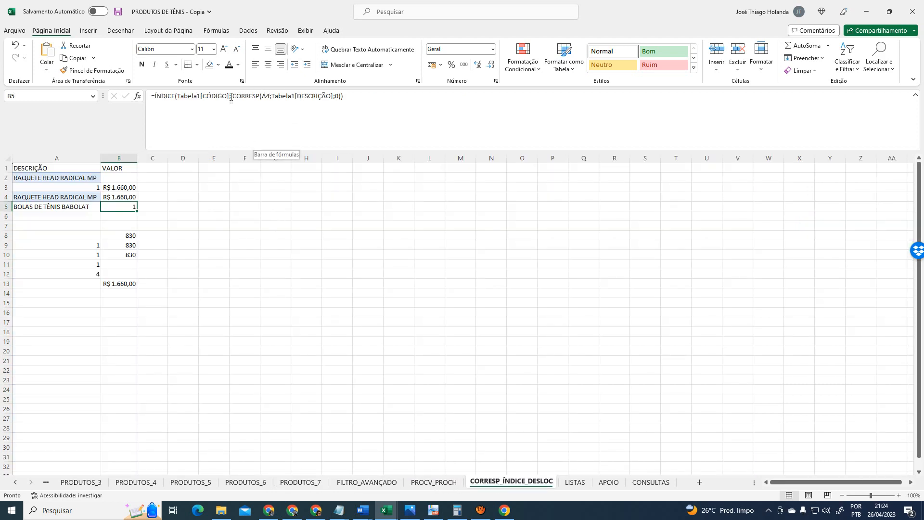
pyautogui.click(253, 95)
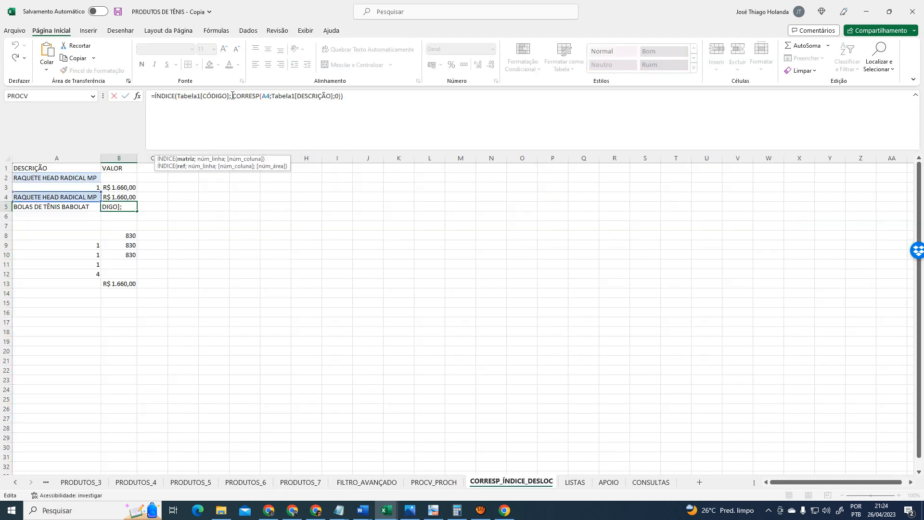
pyautogui.moveTo(232, 96); pyautogui.dragTo(335, 97)
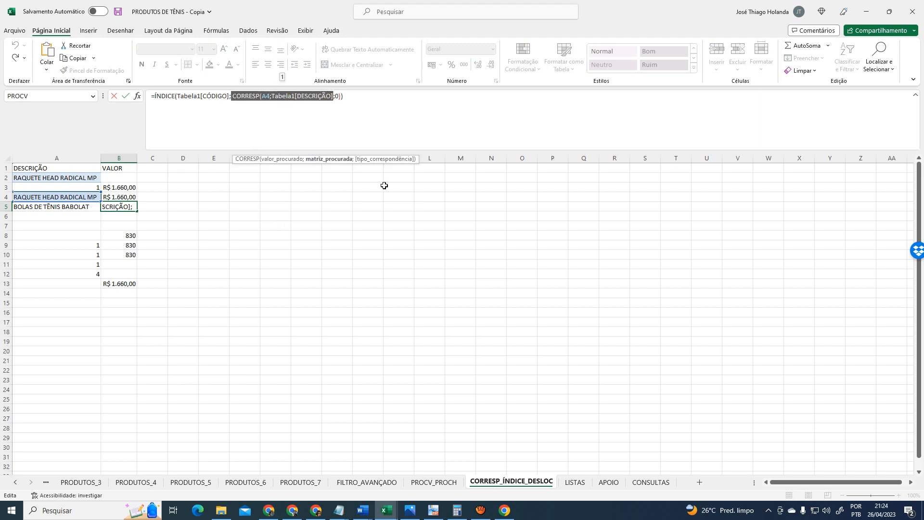
pyautogui.write('1')
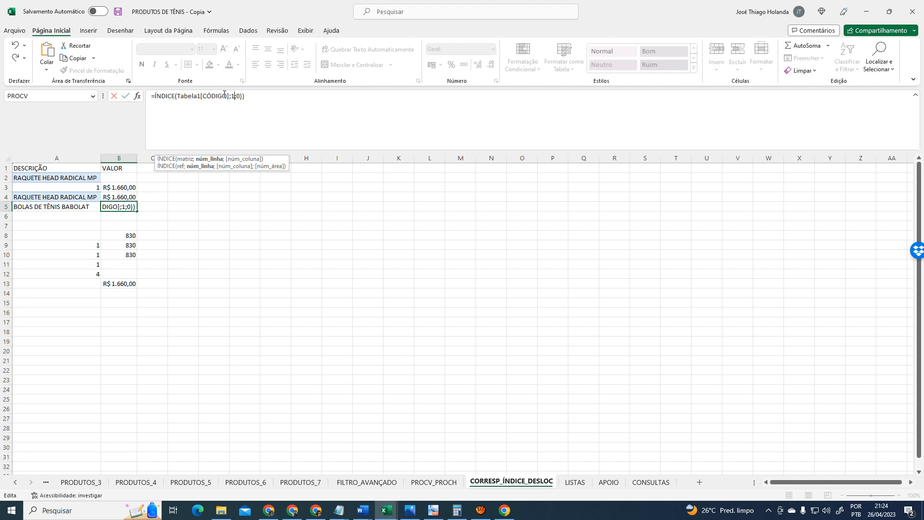
pyautogui.press('Return')
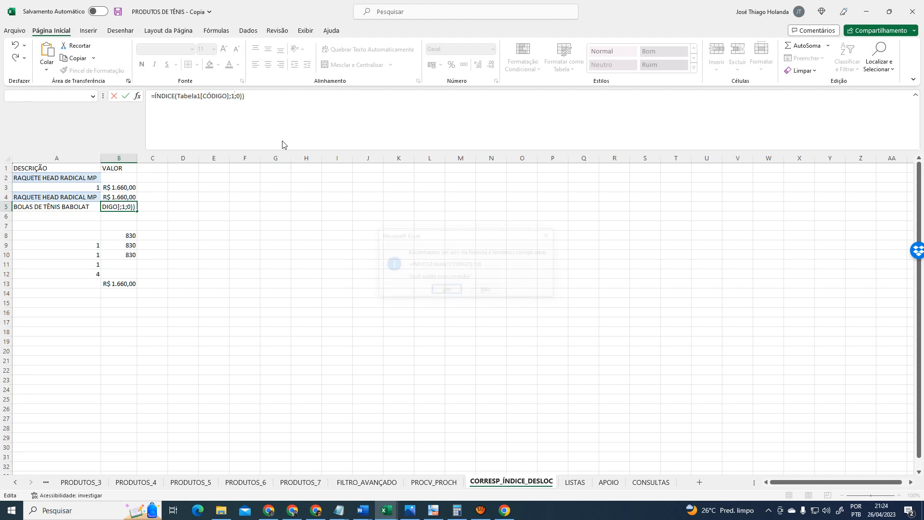
pyautogui.click(445, 289)
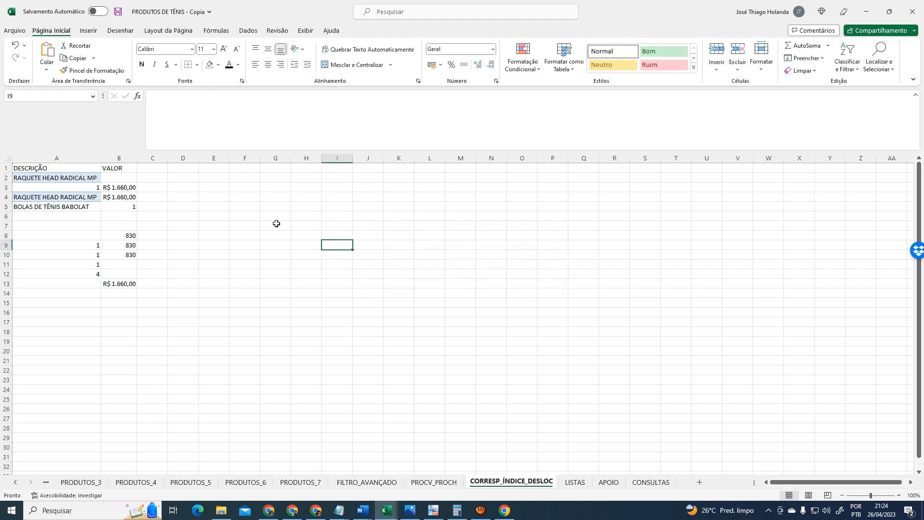
pyautogui.click(128, 208)
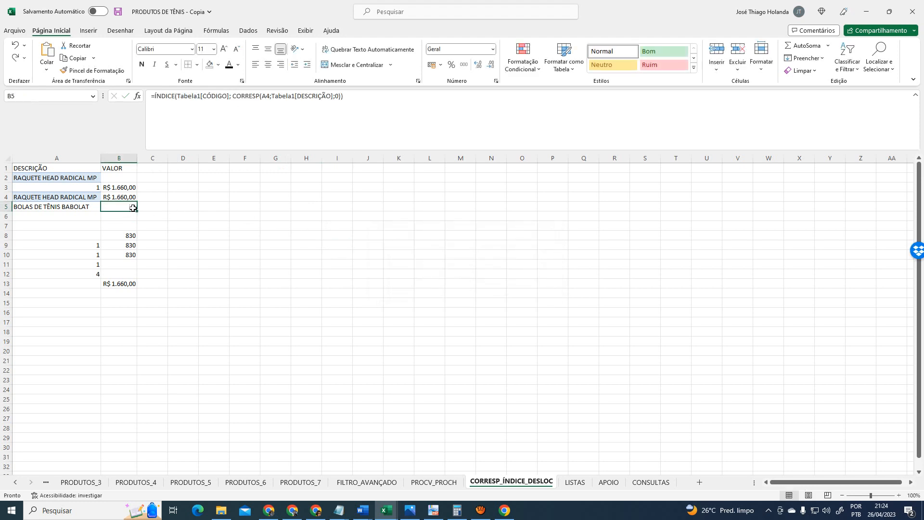
# Review the ÍNDICE and CORRESP formulas in cells B3 to B5 of the CORRESP_ÍNDICE_DESLOC sheet
pyautogui.moveTo(131, 195); pyautogui.dragTo(132, 191)
pyautogui.click(126, 209)
pyautogui.press('Up')
pyautogui.press('Up')
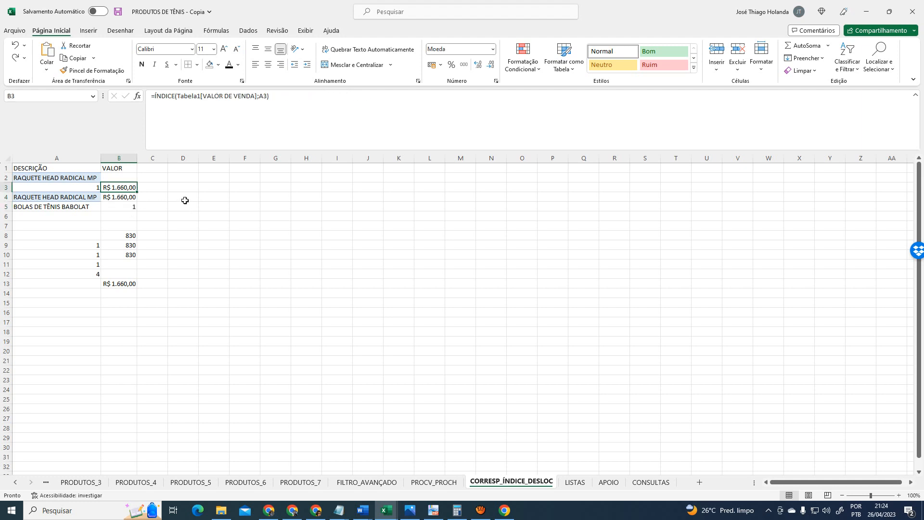
pyautogui.press('Down')
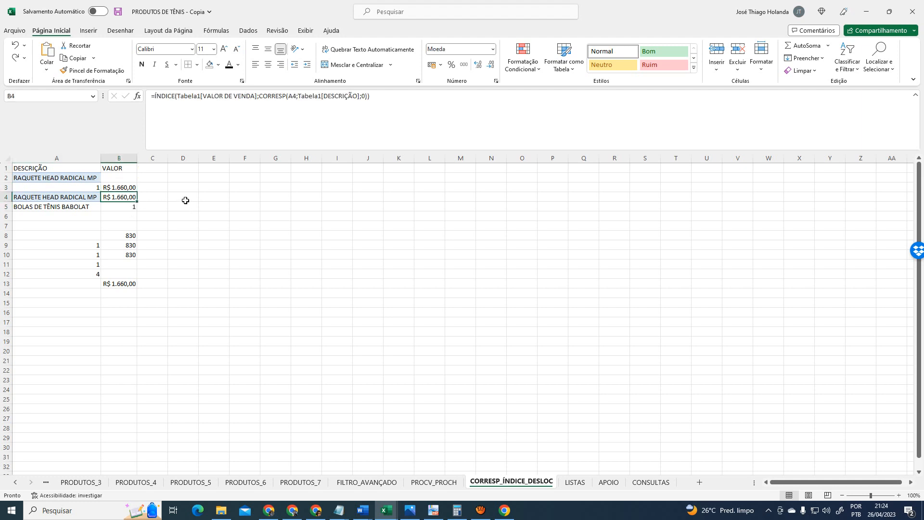
# Undo the recent edits, paste the description from A2 into A4, and select the formula in B4
pyautogui.hotkey('ctrl', 'z')
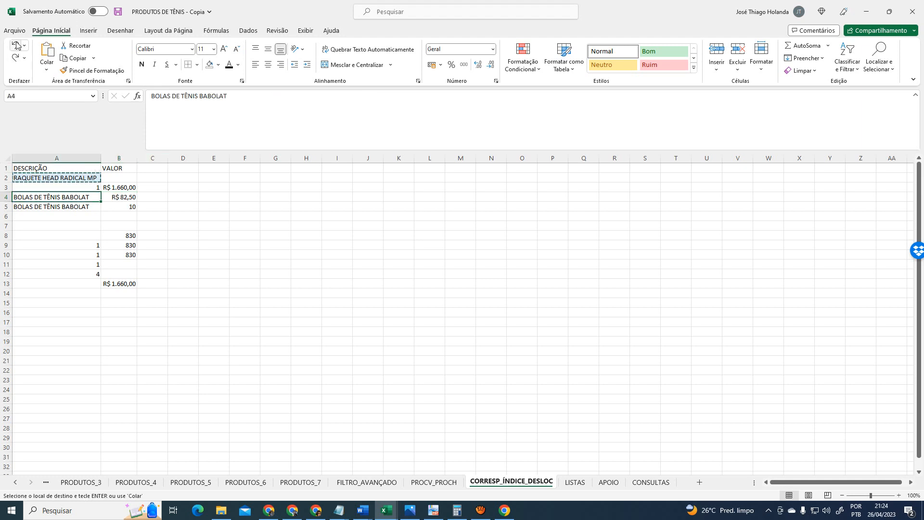
pyautogui.press('Return')
pyautogui.click(124, 199)
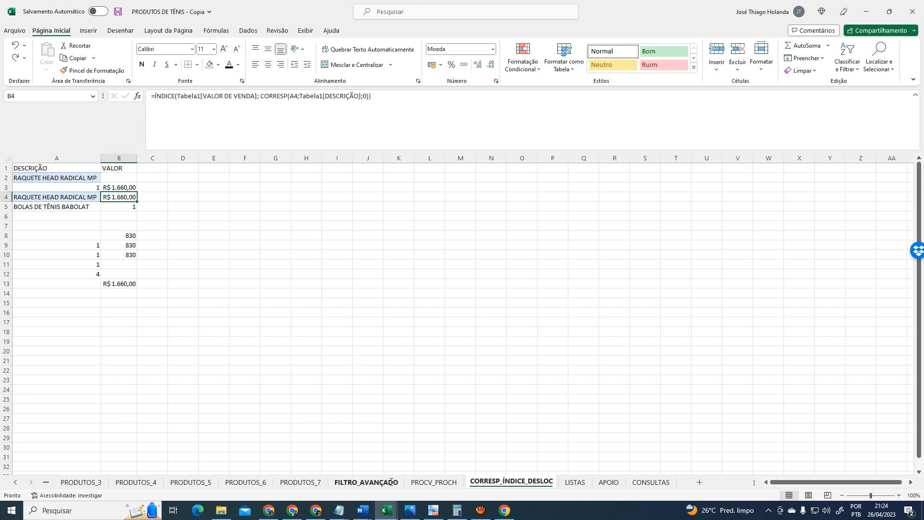
# Compare the lookup in B4 with the first product's VALOR DE VENDA on the PRODUTOS_7 sheet, and check B5
pyautogui.click(312, 482)
pyautogui.click(317, 201)
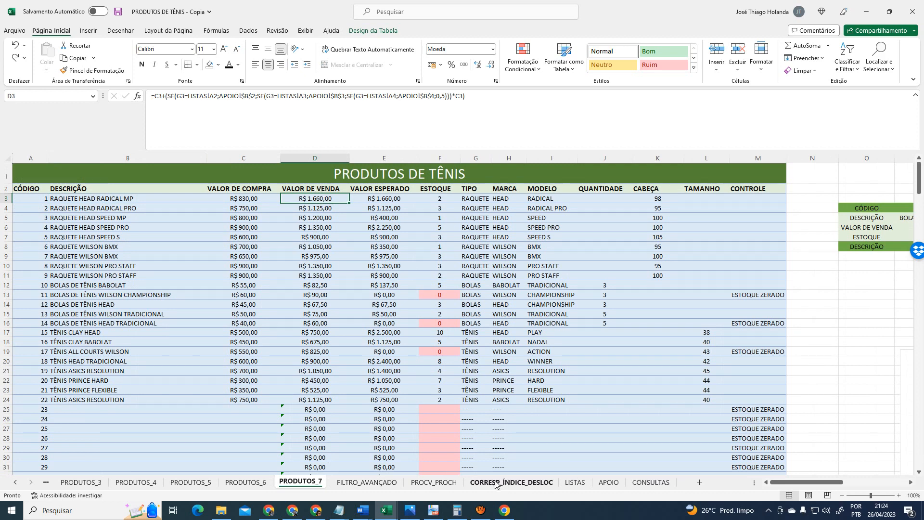
pyautogui.click(511, 482)
pyautogui.click(119, 196)
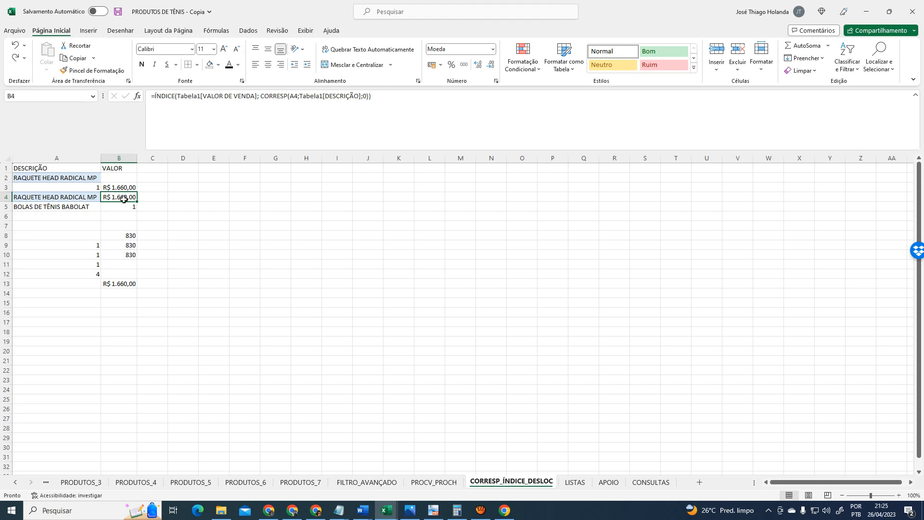
pyautogui.click(127, 209)
# Copy the description RAQUETE HEAD RADICAL MP from A4 into A5
pyautogui.click(88, 197)
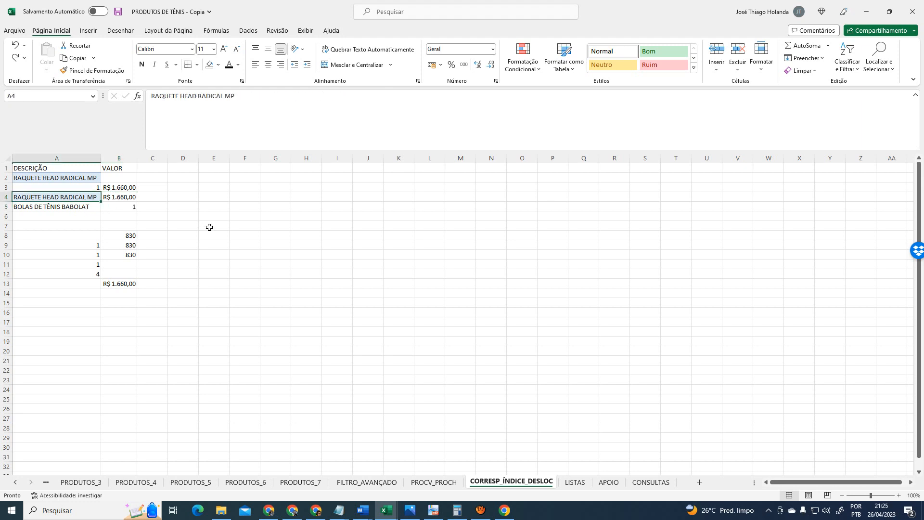
pyautogui.hotkey('ctrl', 'c')
pyautogui.click(87, 207)
pyautogui.hotkey('ctrl', 'v')
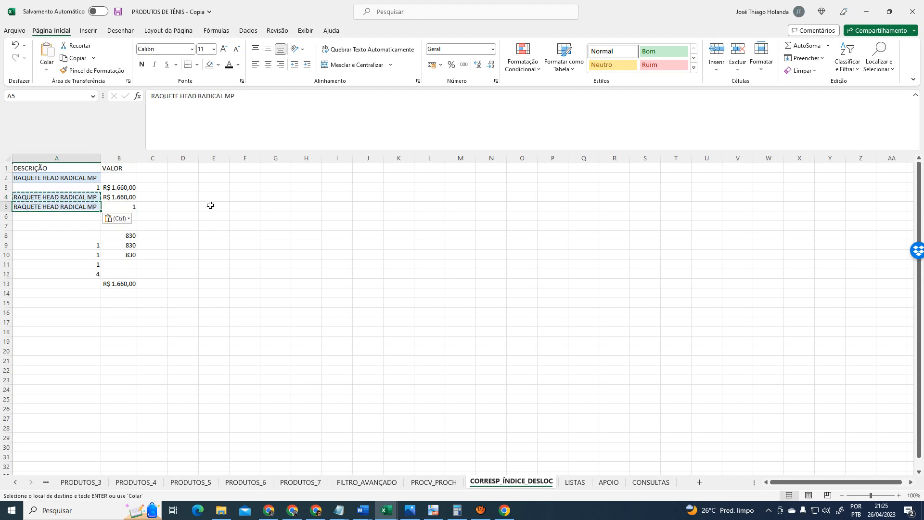
pyautogui.click(214, 206)
pyautogui.press('Escape')
# Examine the ÍNDICE formula in B5, highlighting its nested CORRESP(A4;Tabela1[DESCRIÇÃO];0) argument, and leave the formula as it is
pyautogui.click(135, 206)
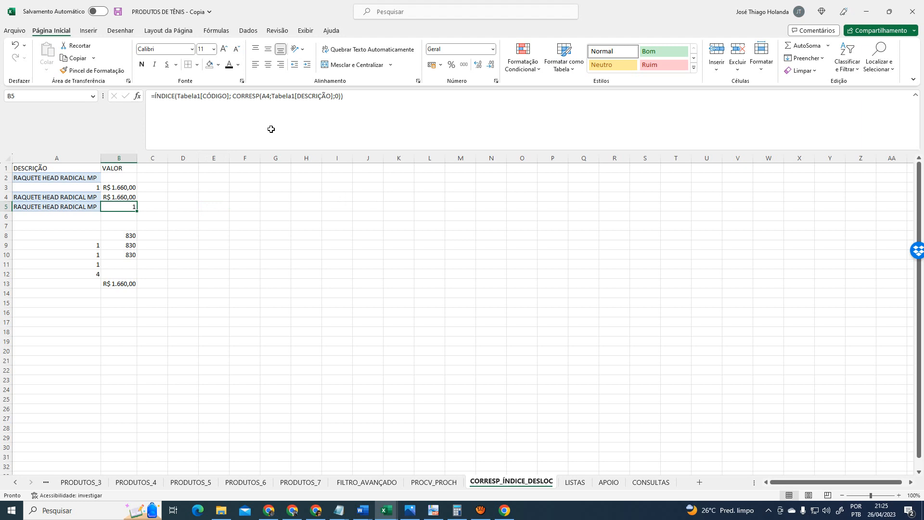
pyautogui.click(180, 97)
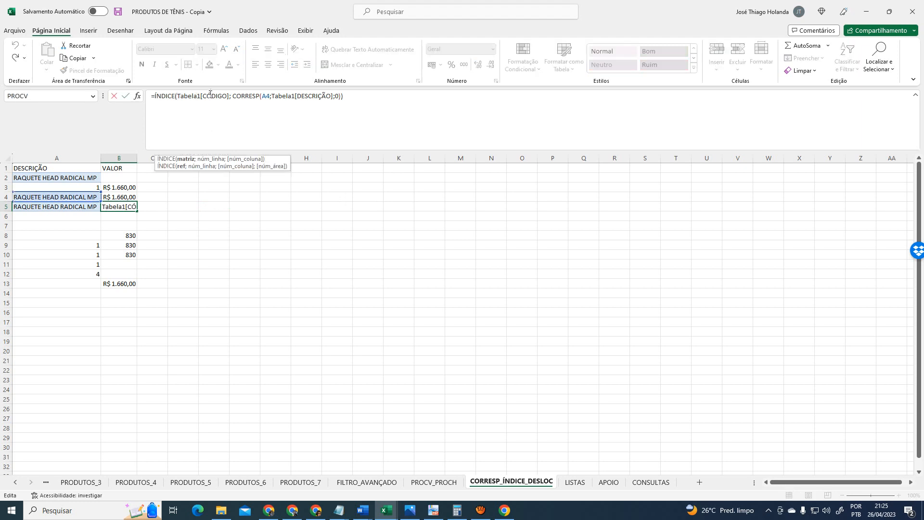
pyautogui.click(221, 94)
pyautogui.press('Right')
pyautogui.press('Right')
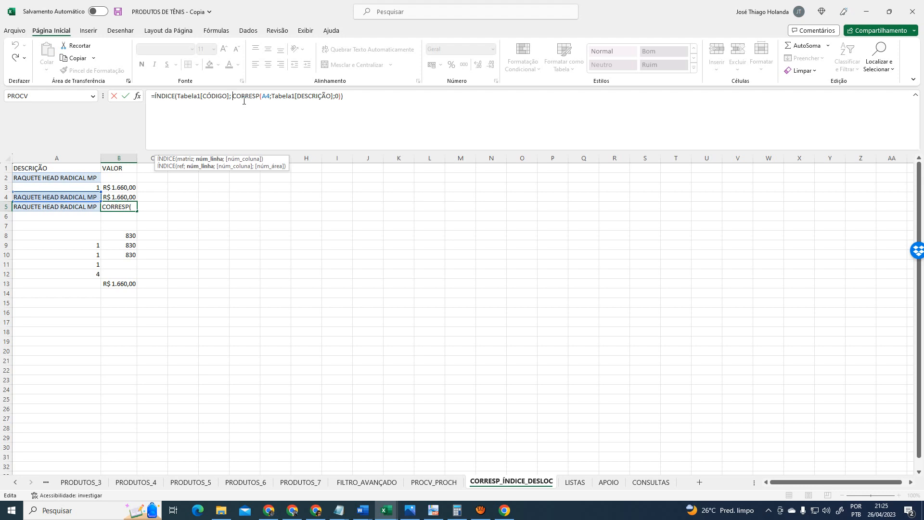
pyautogui.hotkey('shift', 'Right')
pyautogui.hotkey('shift', 'Right')
pyautogui.hotkey('shift', 'Right')
pyautogui.hotkey('shift', 'Right')
pyautogui.hotkey('shift', 'Right')
pyautogui.hotkey('shift', 'Right')
pyautogui.hotkey('shift', 'Right')
pyautogui.hotkey('shift', 'Right')
pyautogui.hotkey('shift', 'Right')
pyautogui.hotkey('shift', 'Right')
pyautogui.hotkey('shift', 'Right')
pyautogui.hotkey('shift', 'Right')
pyautogui.hotkey('shift', 'Right')
pyautogui.hotkey('shift', 'Right')
pyautogui.hotkey('shift', 'Right')
pyautogui.hotkey('shift', 'Right')
pyautogui.hotkey('shift', 'Right')
pyautogui.hotkey('shift', 'Right')
pyautogui.hotkey('shift', 'Right')
pyautogui.hotkey('shift', 'Right')
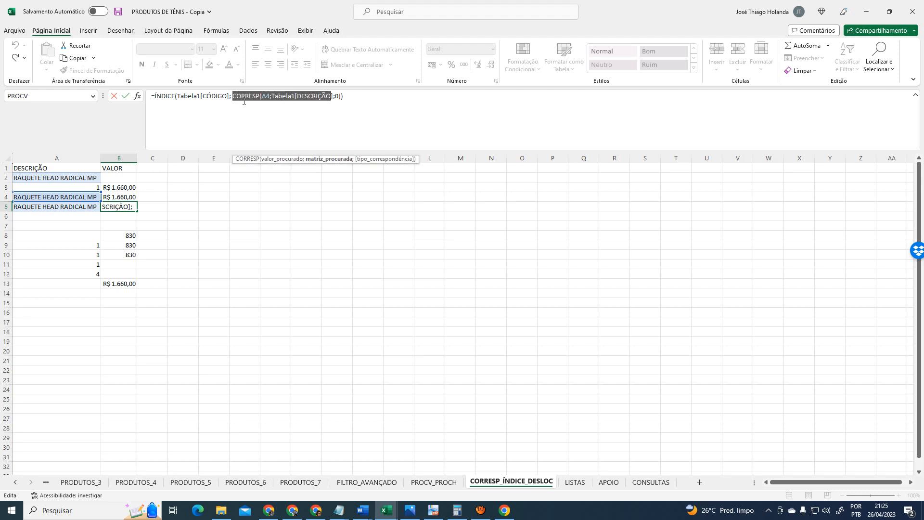
pyautogui.hotkey('shift', 'Right')
pyautogui.hotkey('shift', 'Right')
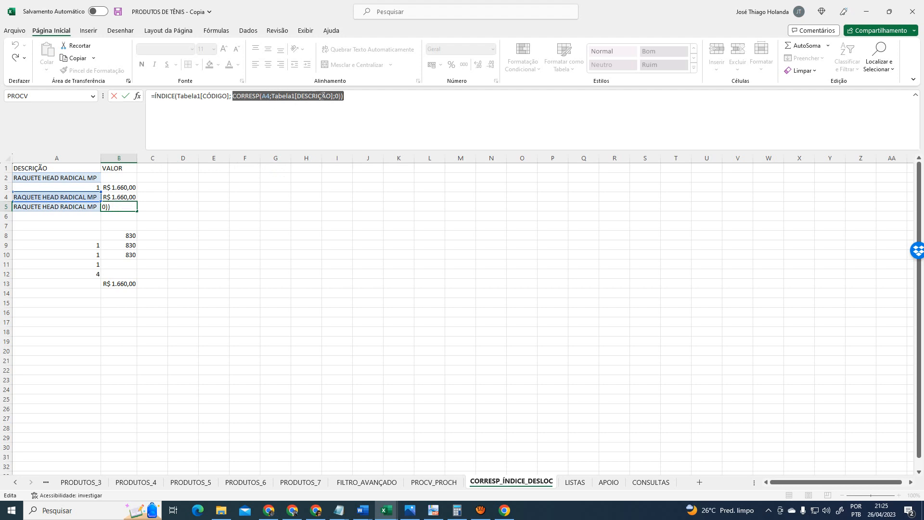
pyautogui.press('Return')
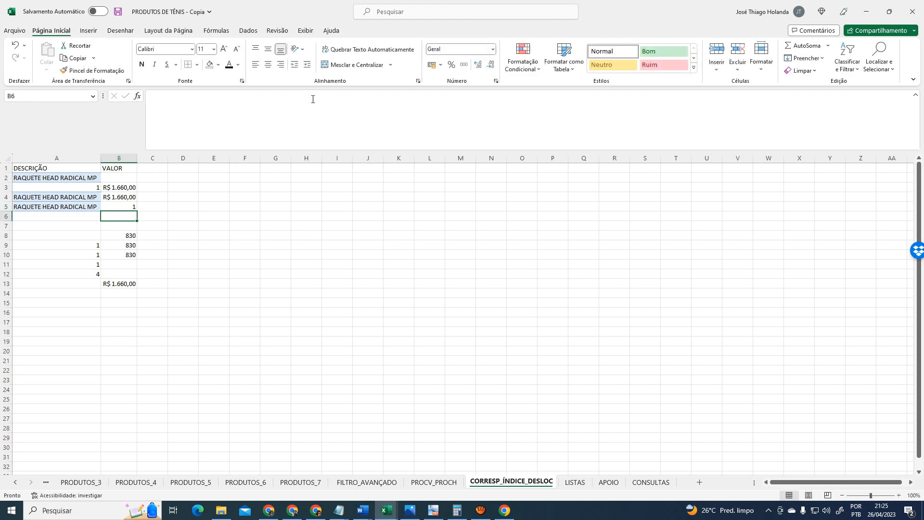
# Compare the description in A4 with the DESCRIÇÃO entries B3:B24 on PRODUTOS_7, and return to the formula in B5
pyautogui.click(83, 199)
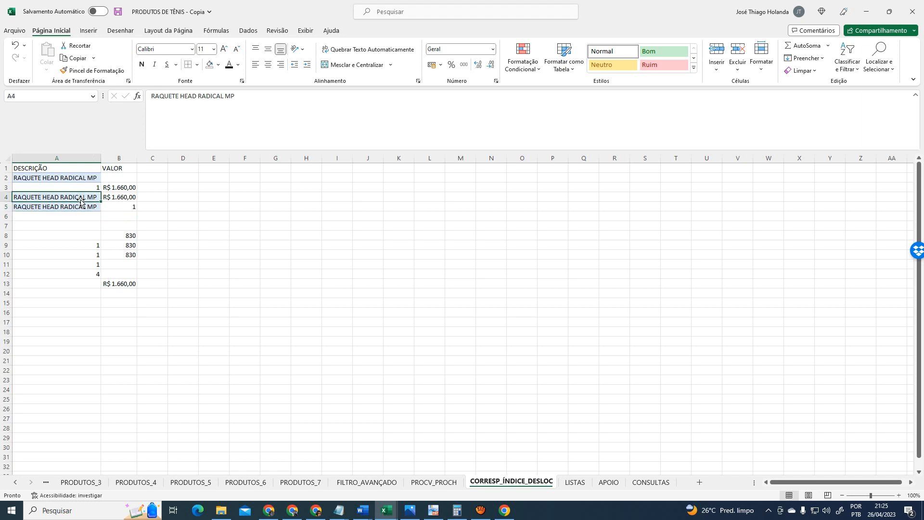
pyautogui.click(300, 482)
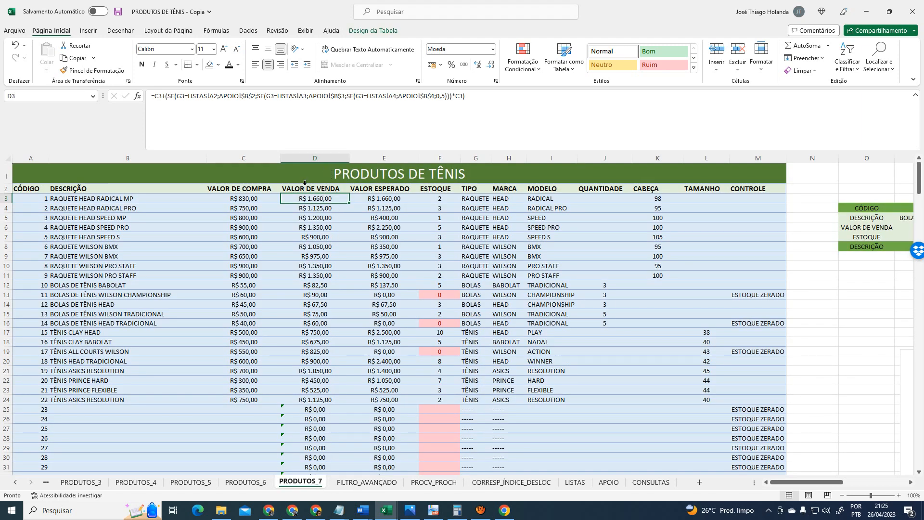
pyautogui.moveTo(147, 200); pyautogui.dragTo(154, 400)
pyautogui.click(108, 200)
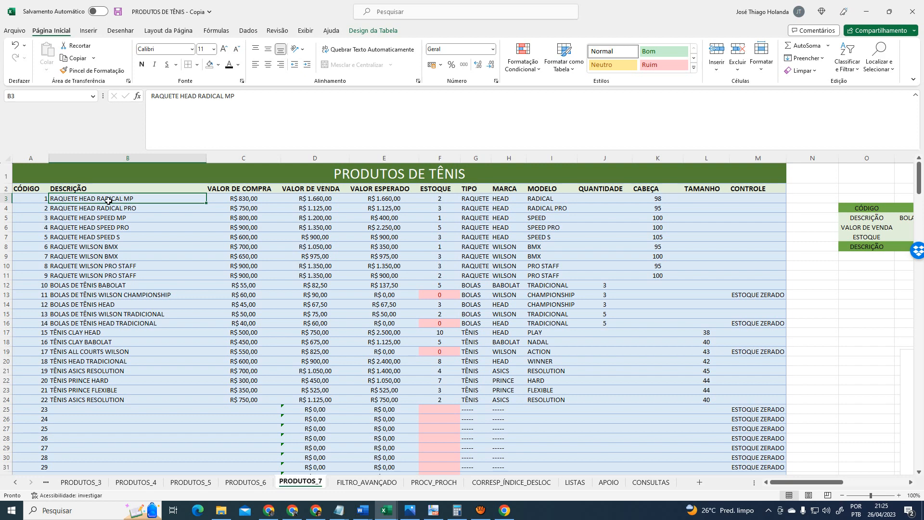
pyautogui.click(534, 482)
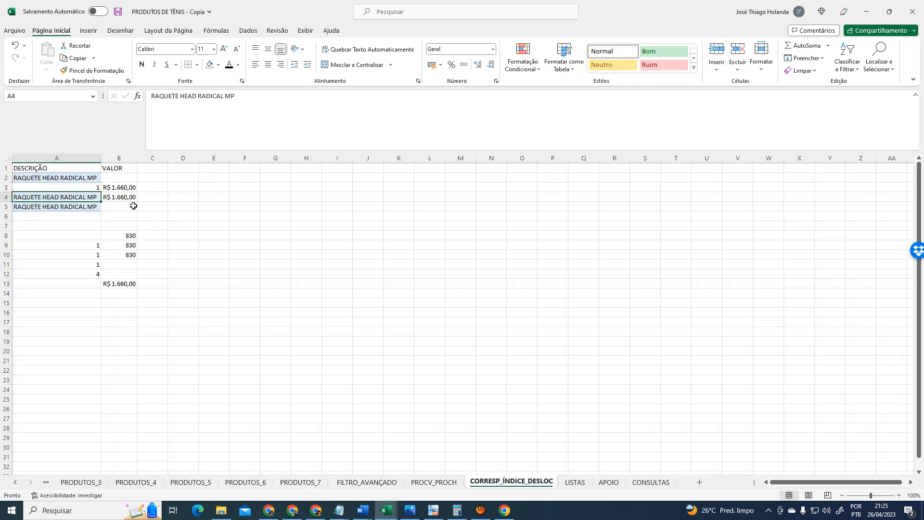
pyautogui.click(113, 206)
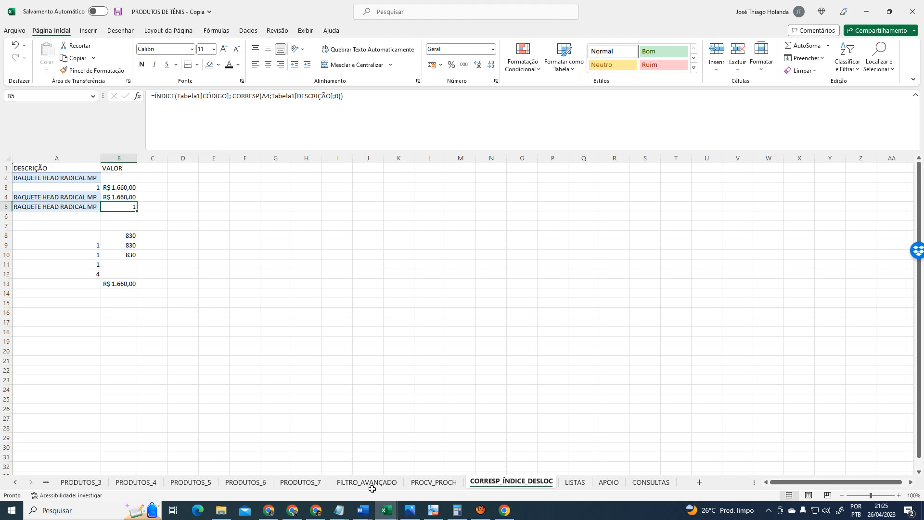
# Check the CÓDIGO of the first product on PRODUTOS_7 and return to the CORRESP_ÍNDICE_DESLOC sheet
pyautogui.click(289, 483)
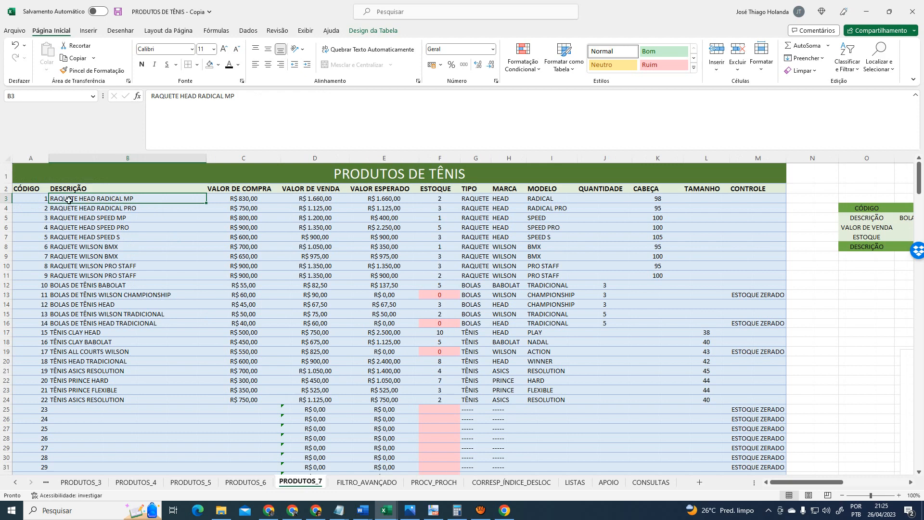
pyautogui.click(35, 198)
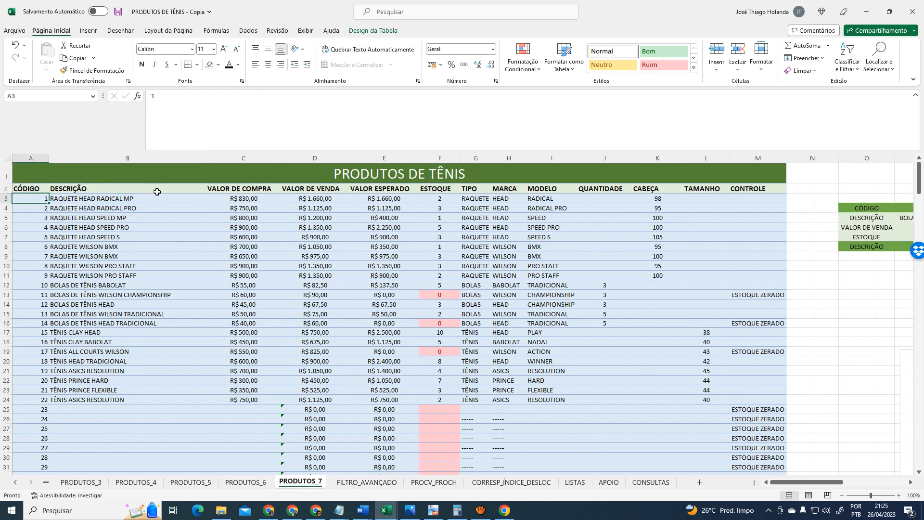
pyautogui.click(436, 483)
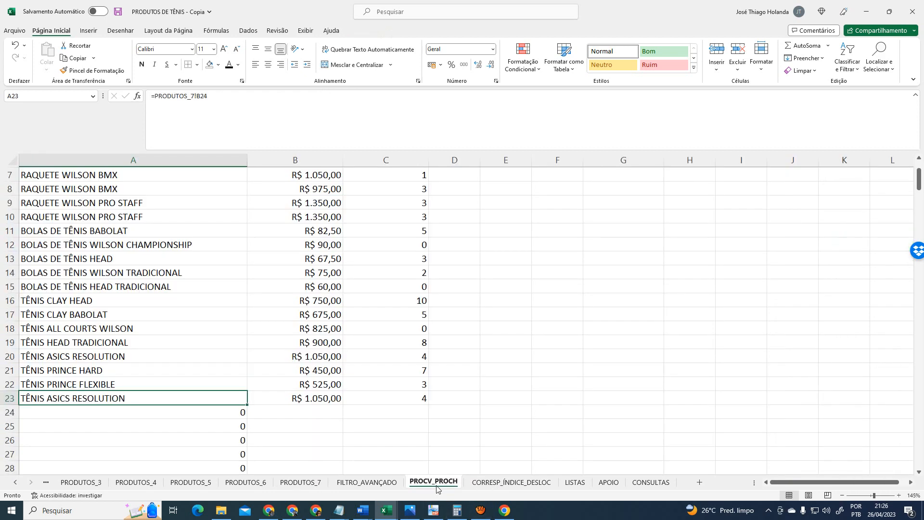
pyautogui.click(499, 480)
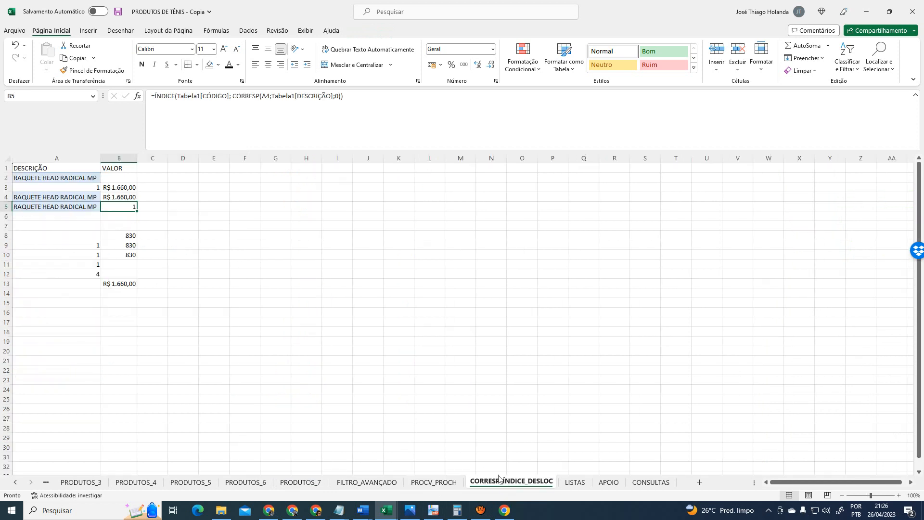
# Start a PROCV formula in F8 of CORRESP_ÍNDICE_DESLOC with A2 as the lookup value, after checking the description column on PRODUTOS_7
pyautogui.click(236, 237)
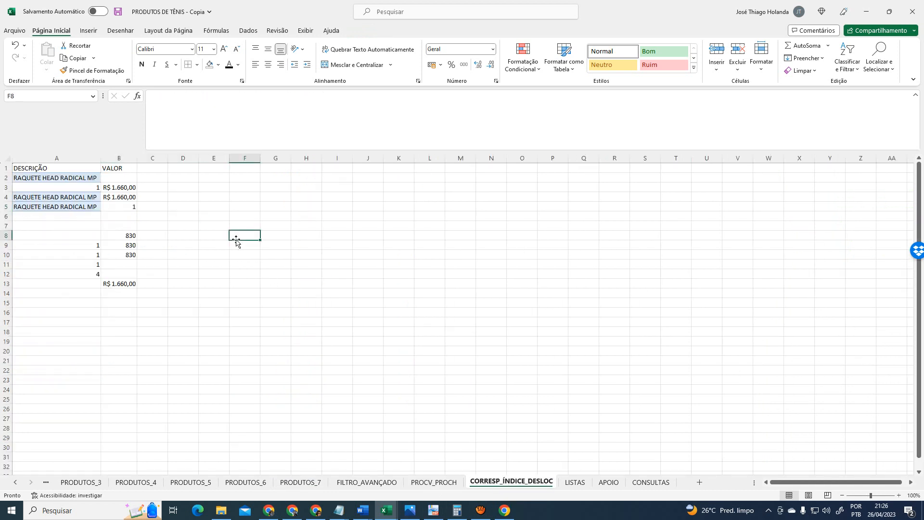
pyautogui.click(302, 482)
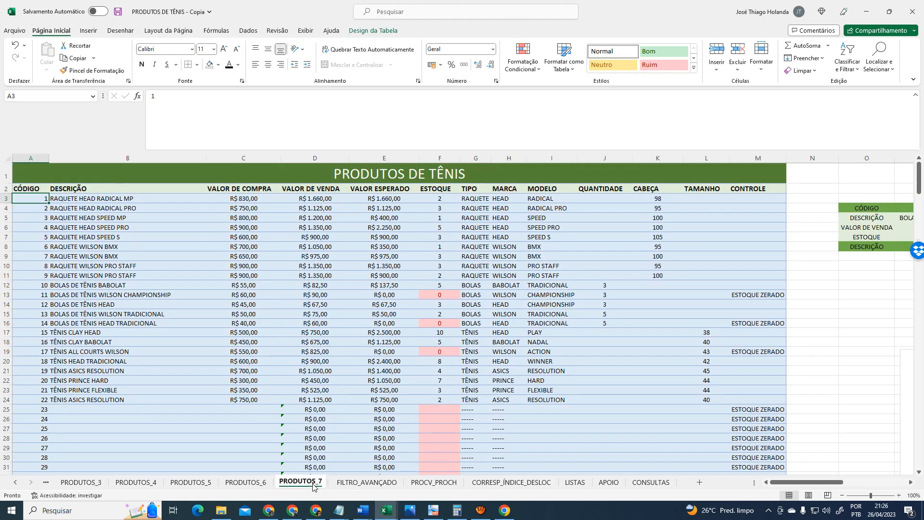
pyautogui.click(102, 202)
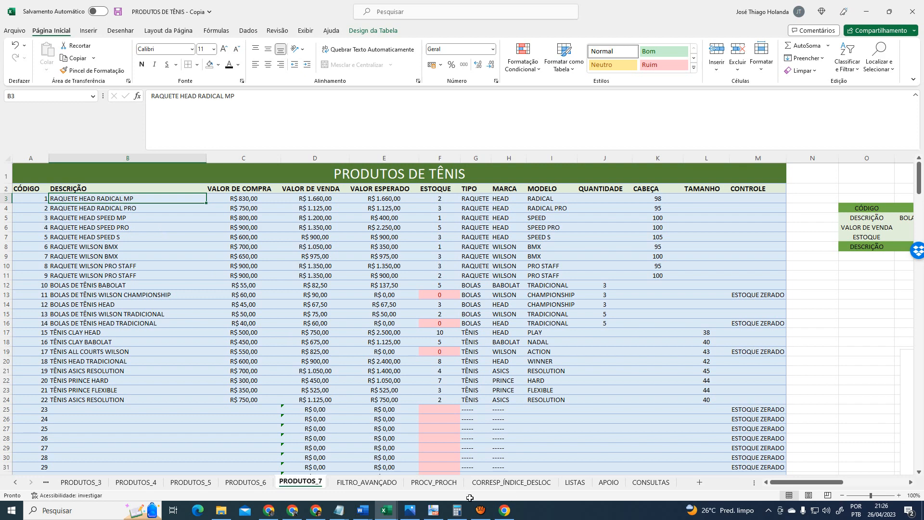
pyautogui.click(511, 482)
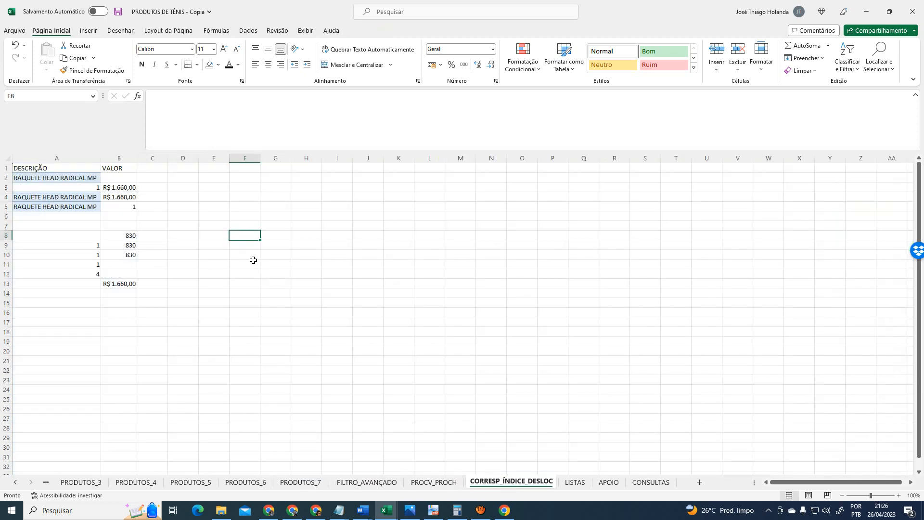
pyautogui.write('=PROC')
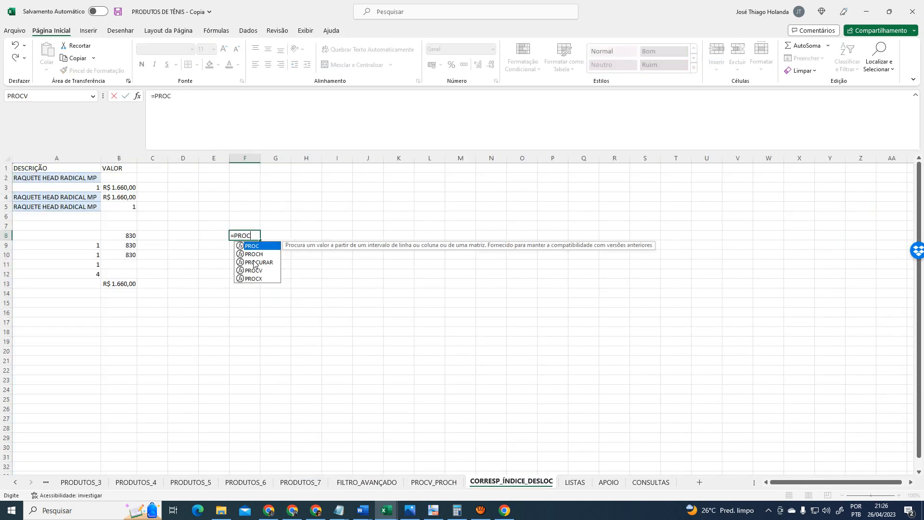
pyautogui.write('V(')
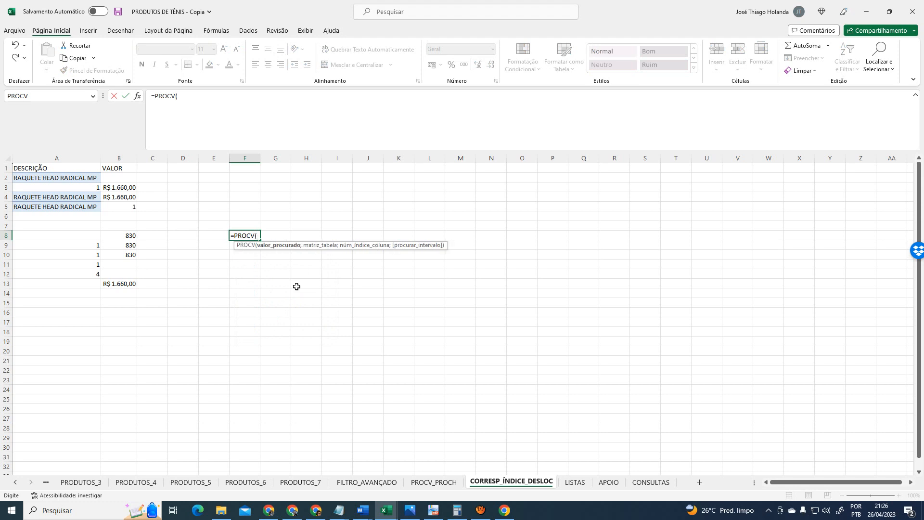
pyautogui.click(62, 178)
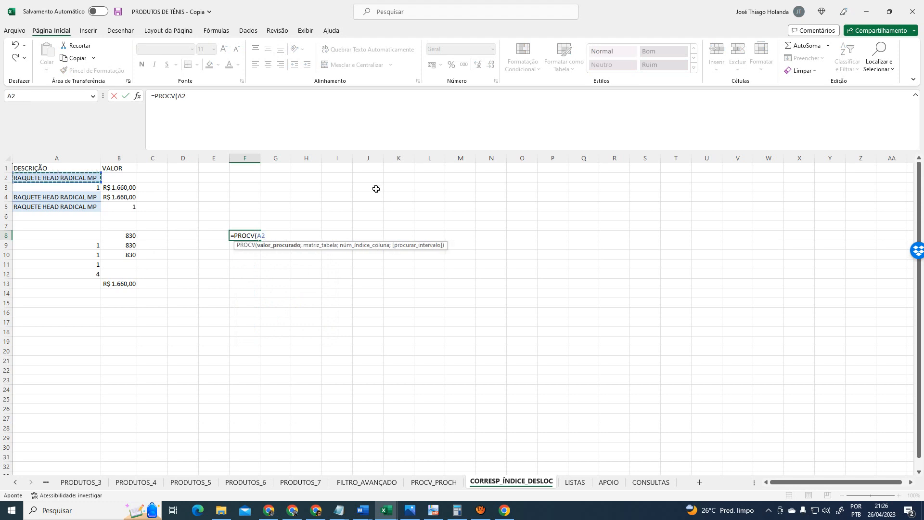
pyautogui.write(';')
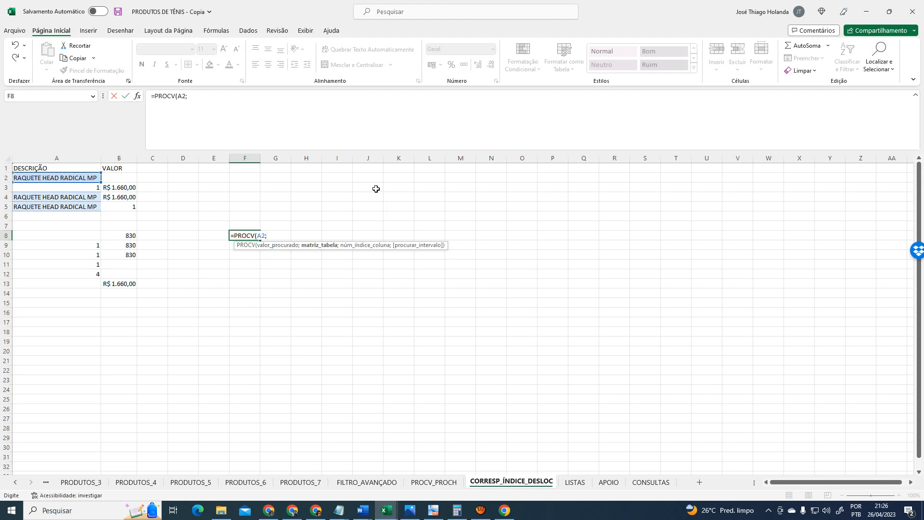
# Complete the PROCV formula in F8 with table range PRODUTOS_7!A2:M24, column index 1 and FALSO
pyautogui.click(317, 483)
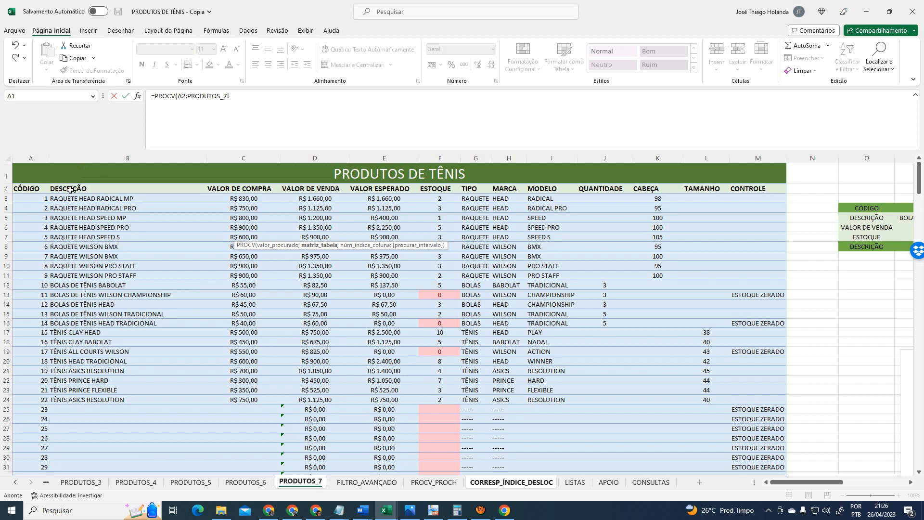
pyautogui.moveTo(31, 189); pyautogui.dragTo(761, 403)
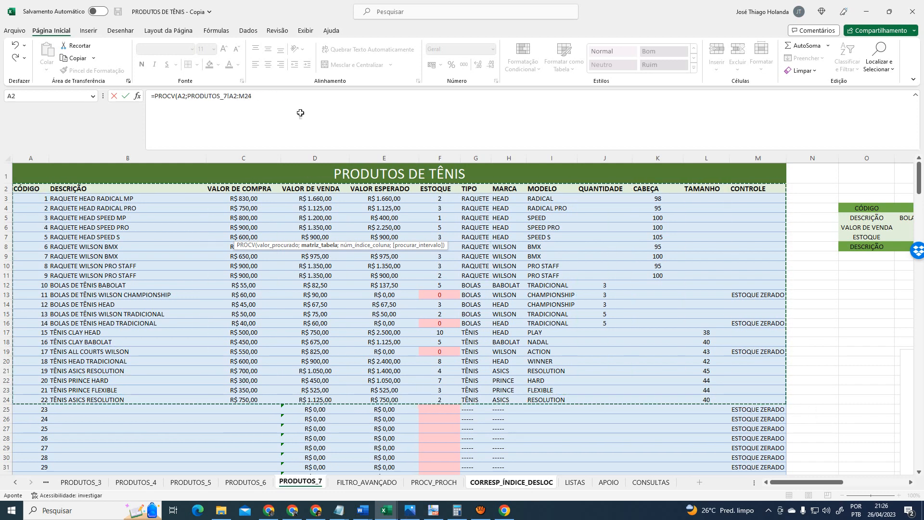
pyautogui.click(294, 98)
pyautogui.write(';1')
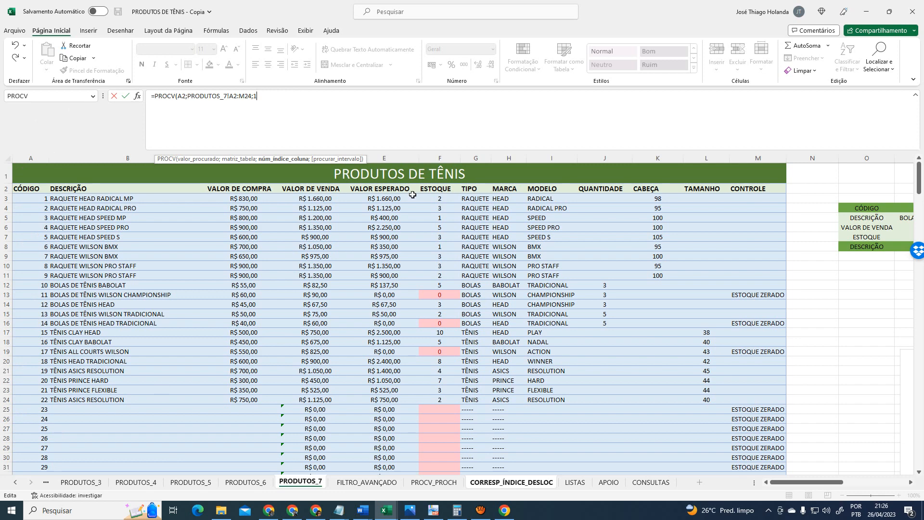
pyautogui.write(';')
pyautogui.write('FALSO)')
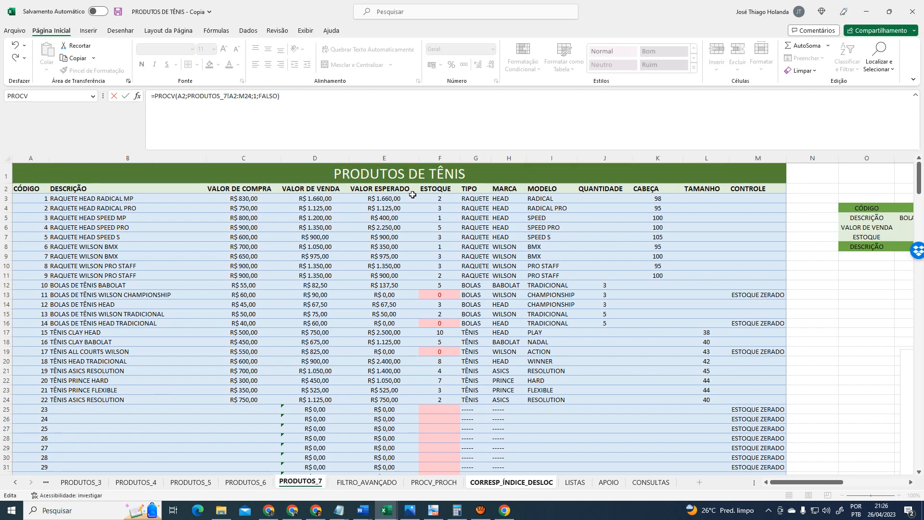
pyautogui.press('Return')
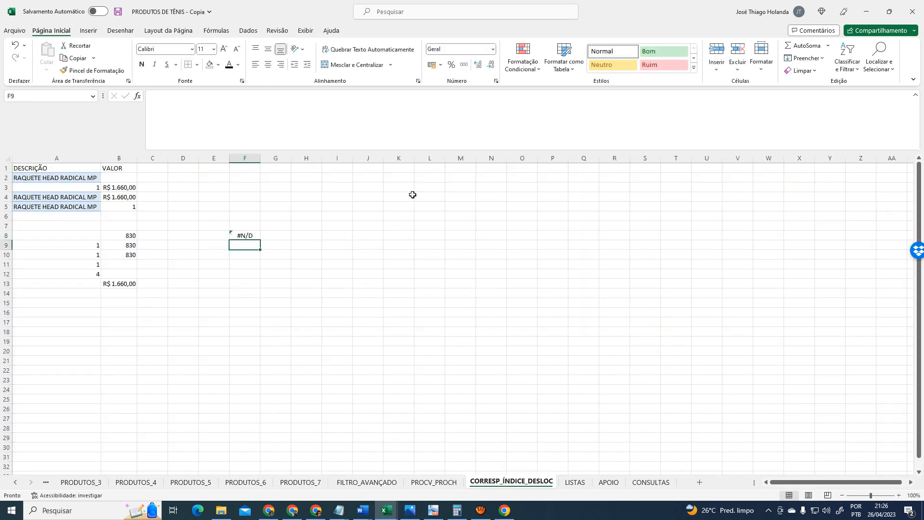
# Check the PROCV formula in F8 against the lookup value in A2, highlighting its PRODUTOS_7!A2:M24 argument, and leave it as it is
pyautogui.press('Up')
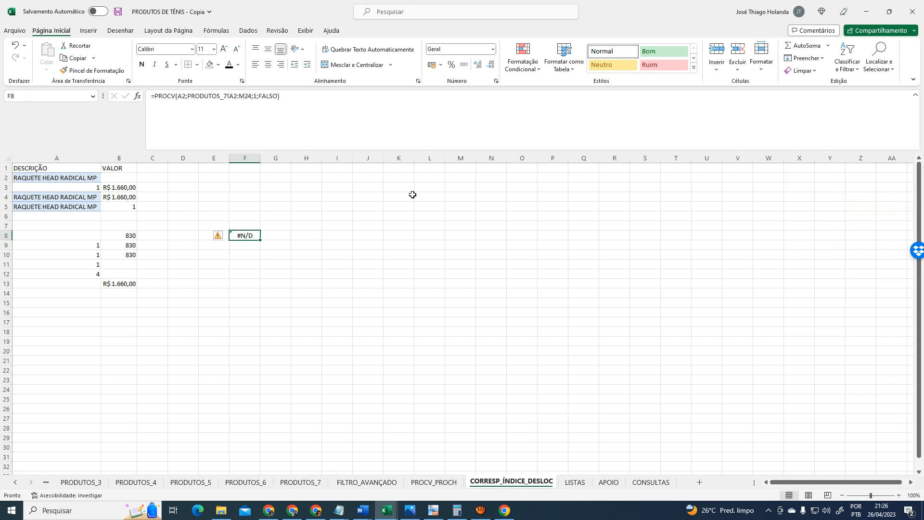
pyautogui.click(54, 179)
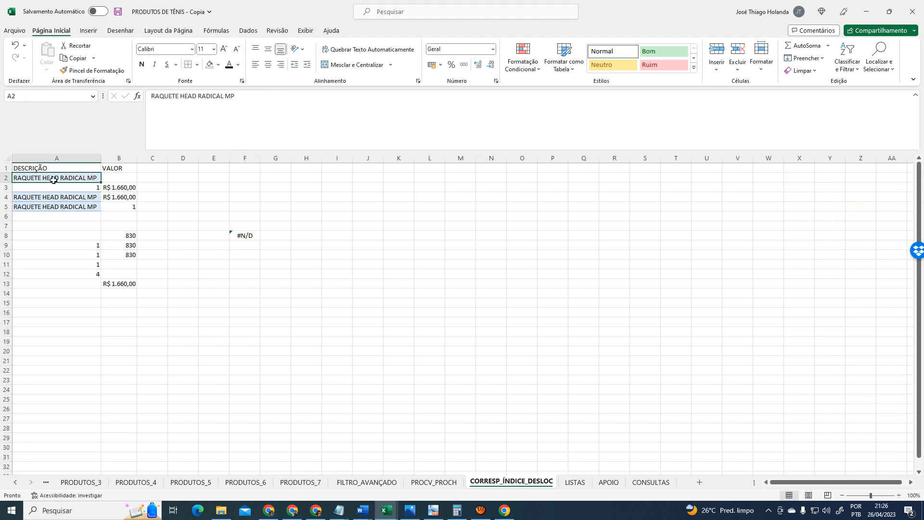
pyautogui.click(250, 235)
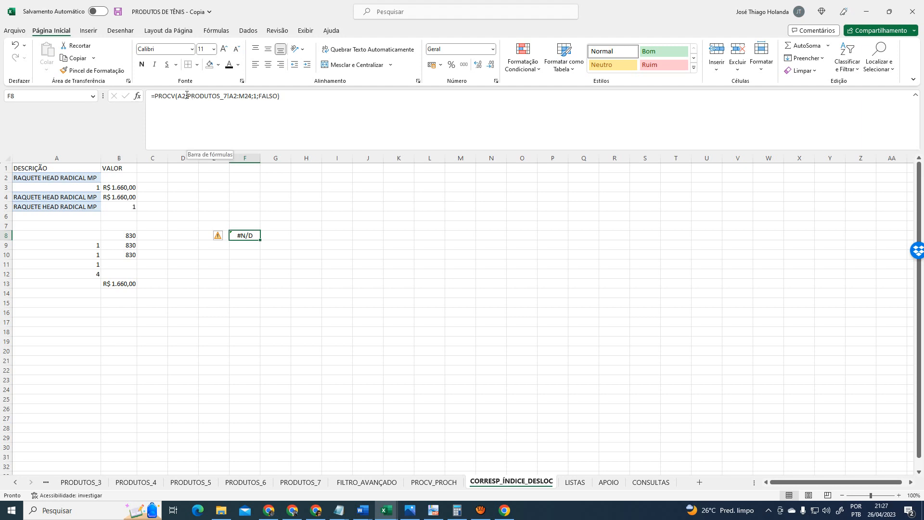
pyautogui.moveTo(188, 97); pyautogui.dragTo(250, 98)
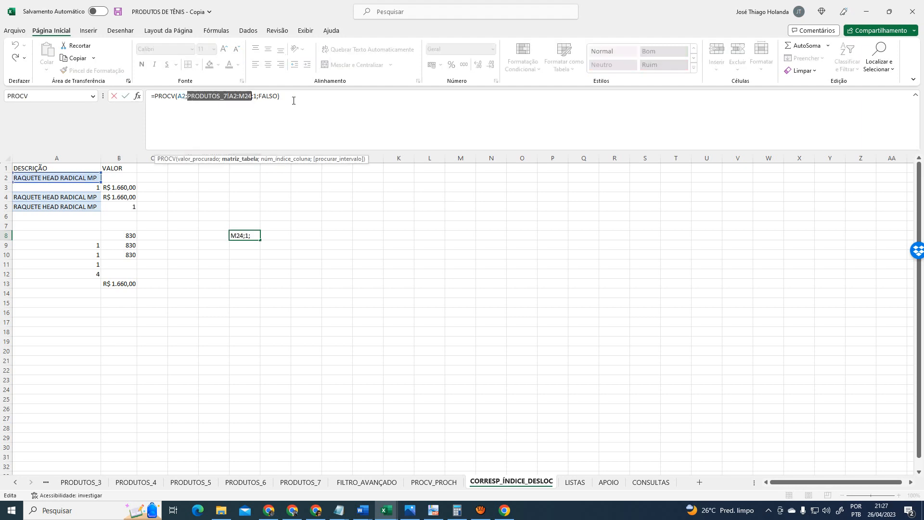
pyautogui.press('Return')
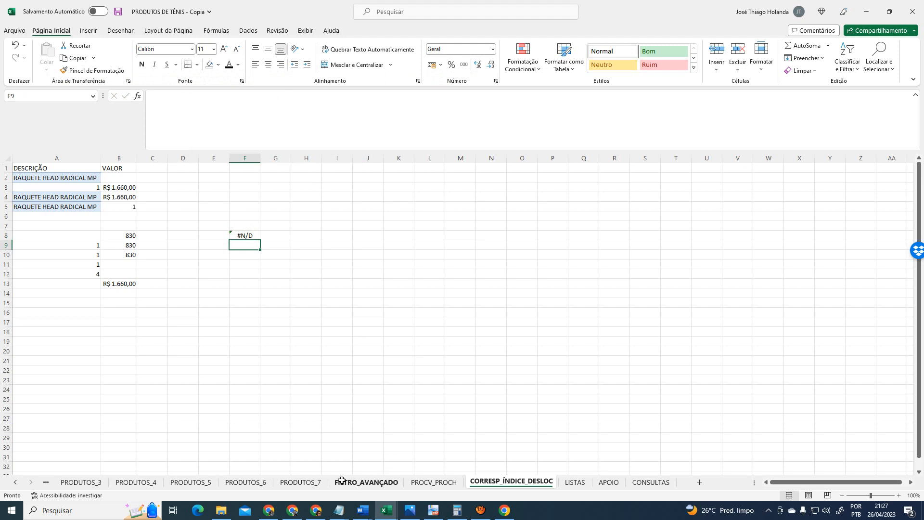
# Examine the column order on PRODUTOS_7, from CÓDIGO and DESCRIÇÃO through VALOR ESPERADO, against the PROCV lookup by description
pyautogui.click(301, 482)
pyautogui.click(36, 198)
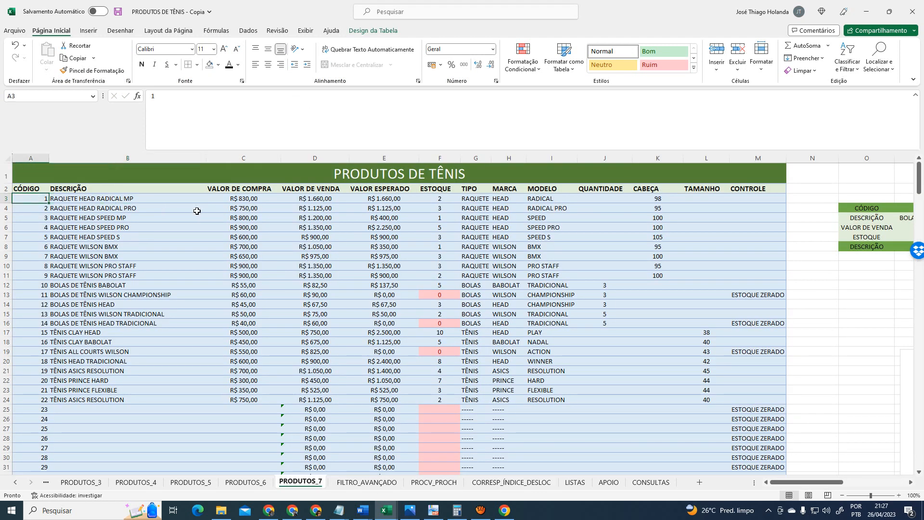
pyautogui.click(36, 190)
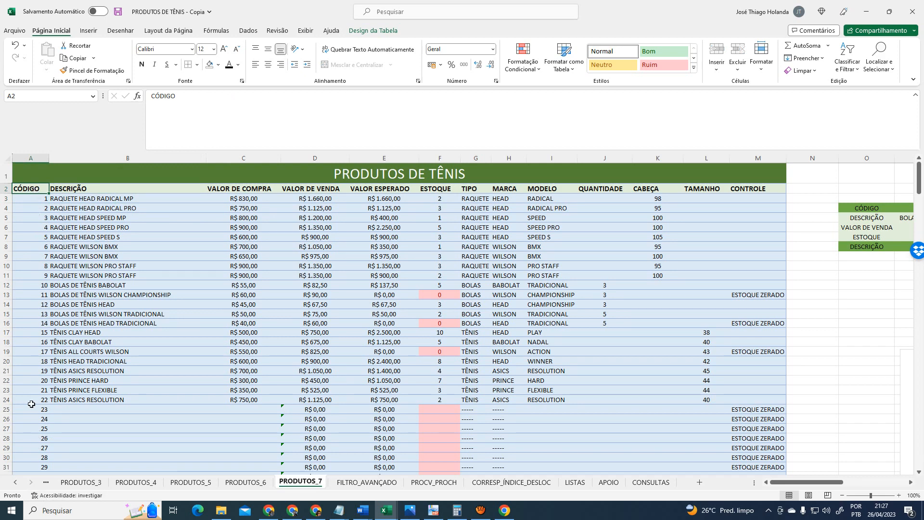
pyautogui.click(105, 195)
pyautogui.click(103, 162)
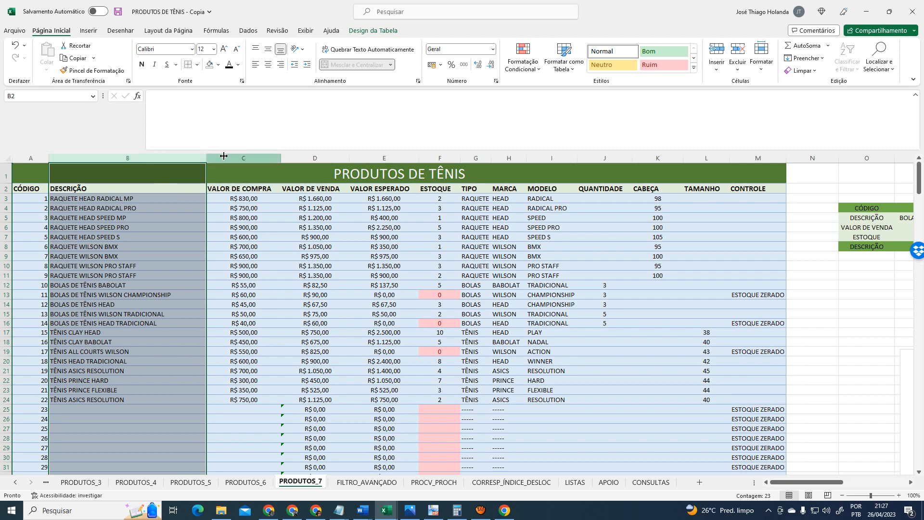
pyautogui.click(241, 157)
pyautogui.click(328, 154)
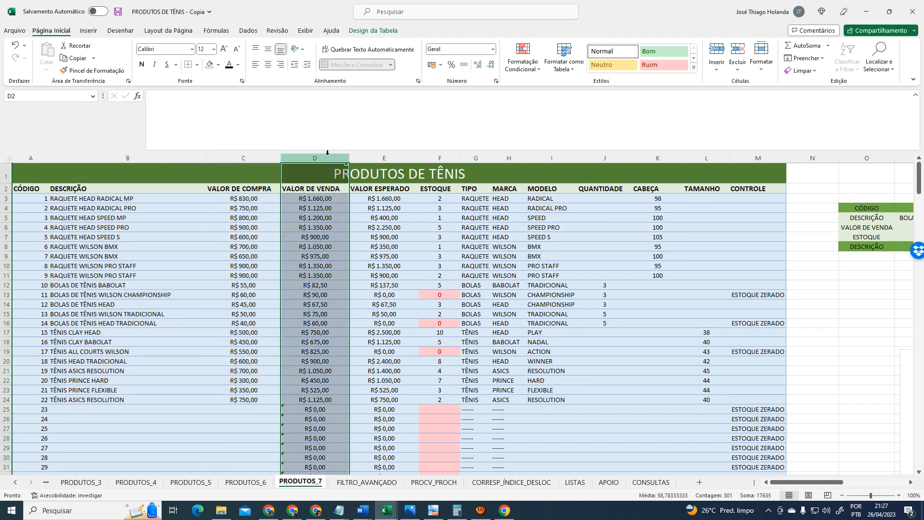
pyautogui.click(383, 158)
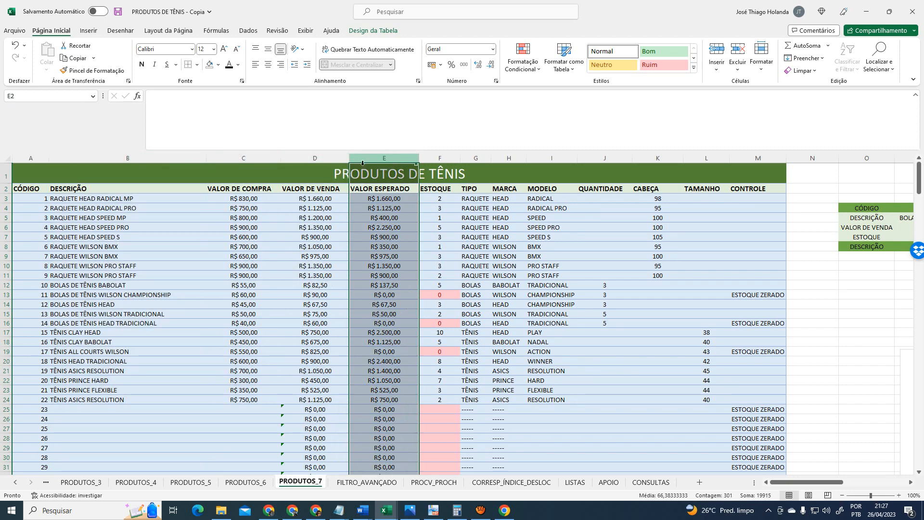
pyautogui.click(148, 160)
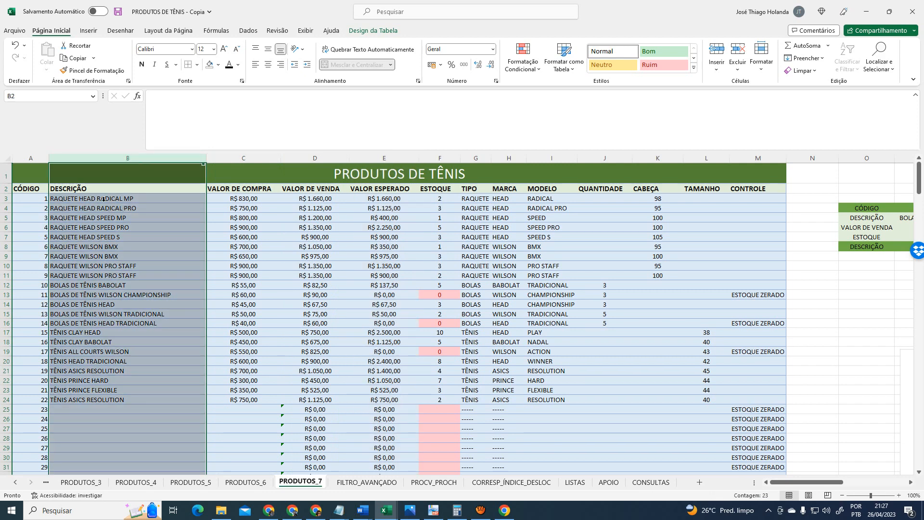
pyautogui.click(19, 159)
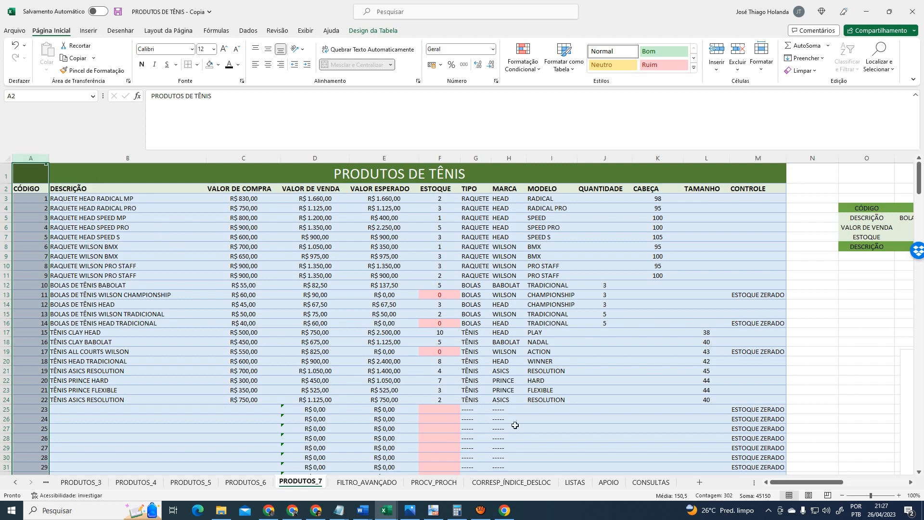
# Delete the PROCV formula from F8 on the CORRESP_ÍNDICE_DESLOC sheet
pyautogui.click(511, 482)
pyautogui.click(255, 234)
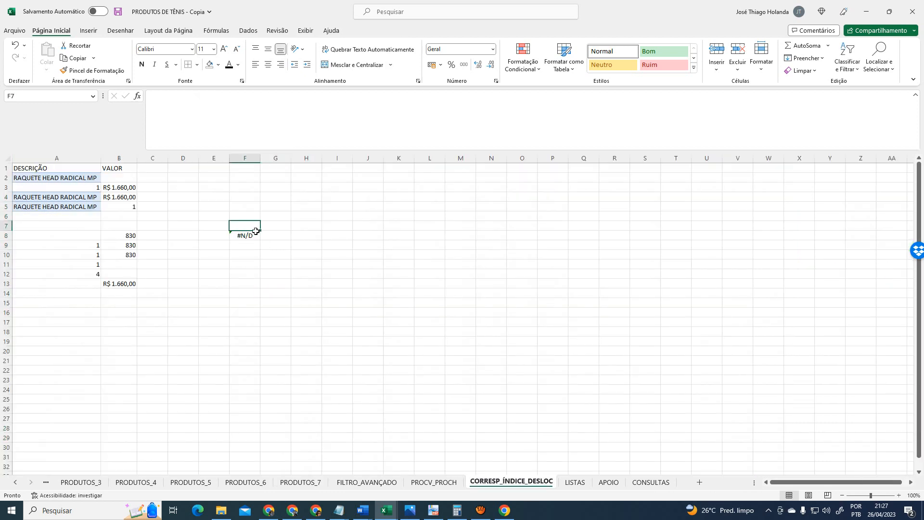
pyautogui.press('Delete')
# Inspect the ÍNDICE formula in B5, highlighting its Tabela1[CÓDIGO] array argument
pyautogui.click(183, 206)
pyautogui.click(125, 206)
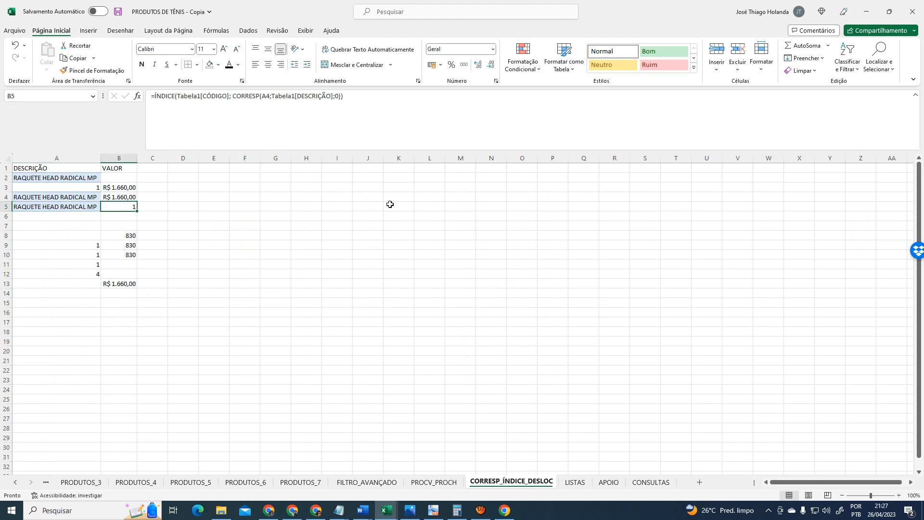
pyautogui.press('Left')
pyautogui.press('Right')
pyautogui.click(176, 97)
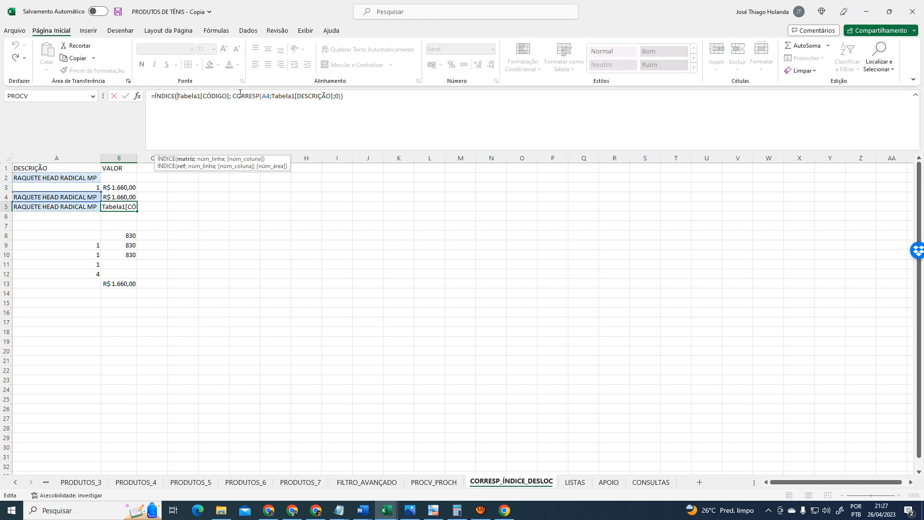
pyautogui.hotkey('shift', 'Right')
pyautogui.hotkey('shift', 'Right')
pyautogui.hotkey('shift', 'Right')
pyautogui.hotkey('shift', 'Right')
pyautogui.hotkey('shift', 'Right')
pyautogui.hotkey('shift', 'Right')
pyautogui.hotkey('shift', 'Right')
pyautogui.hotkey('shift', 'Right')
pyautogui.hotkey('shift', 'Right')
pyautogui.hotkey('shift', 'Right')
pyautogui.hotkey('shift', 'Right')
pyautogui.hotkey('shift', 'Right')
pyautogui.hotkey('shift', 'Right')
pyautogui.hotkey('shift', 'Right')
pyautogui.hotkey('shift', 'Right')
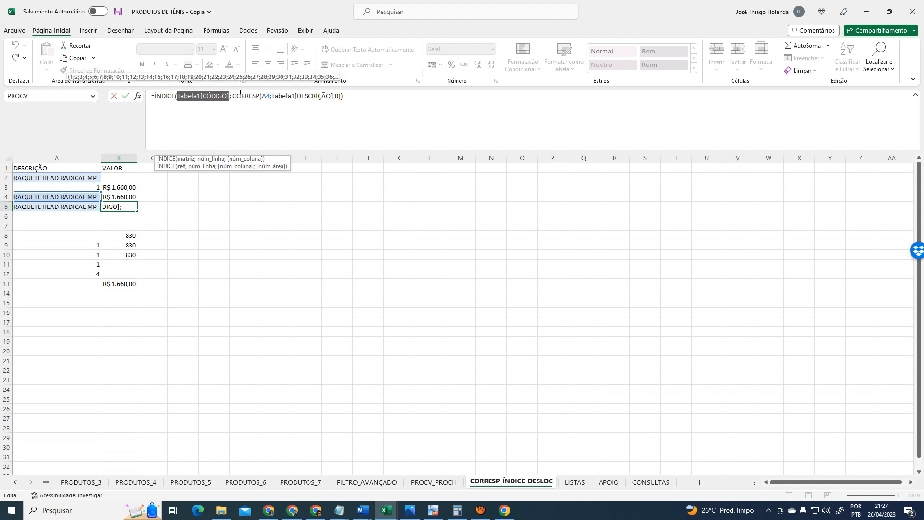
# Replace CORRESP(A4;Tabela1[DESCRIÇÃO]) in B5 with its calculated value and accept the correction to =ÍNDICE(Tabela1[CÓDIGO];1;0)
pyautogui.press('Right')
pyautogui.press('Right')
pyautogui.press('Right')
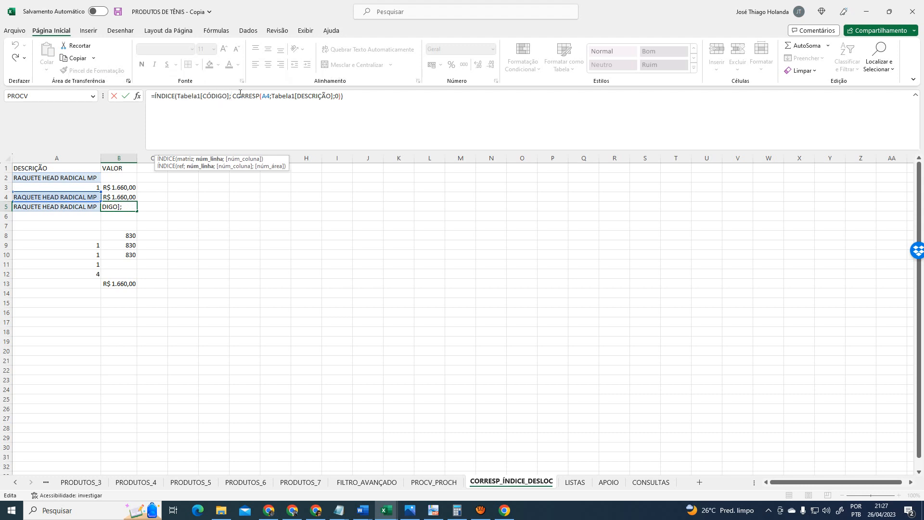
pyautogui.hotkey('shift', 'Right')
pyautogui.hotkey('shift', 'Right')
pyautogui.hotkey('shift', 'Right')
pyautogui.hotkey('shift', 'Right')
pyautogui.hotkey('shift', 'Right')
pyautogui.hotkey('shift', 'Right')
pyautogui.hotkey('shift', 'Right')
pyautogui.hotkey('shift', 'Right')
pyautogui.hotkey('shift', 'Right')
pyautogui.hotkey('shift', 'Right')
pyautogui.hotkey('shift', 'Right')
pyautogui.hotkey('shift', 'Right')
pyautogui.hotkey('shift', 'Right')
pyautogui.hotkey('shift', 'Right')
pyautogui.hotkey('shift', 'Right')
pyautogui.hotkey('shift', 'Right')
pyautogui.hotkey('shift', 'Right')
pyautogui.hotkey('shift', 'Right')
pyautogui.hotkey('shift', 'Right')
pyautogui.hotkey('shift', 'Right')
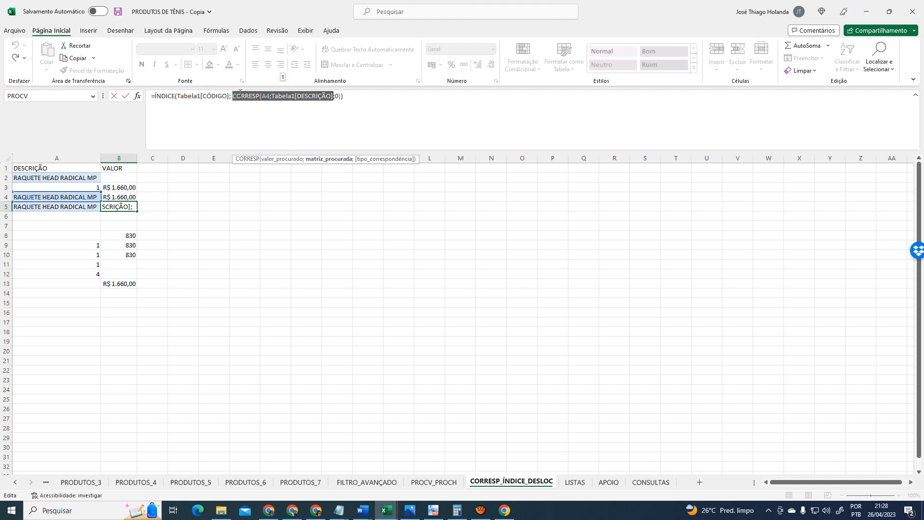
pyautogui.press('F9')
pyautogui.press('Return')
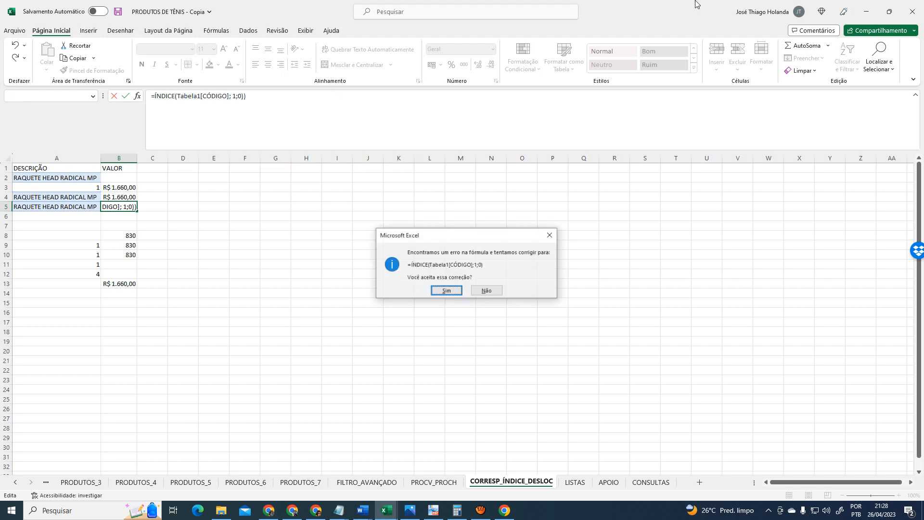
pyautogui.press('Return')
pyautogui.press('Up')
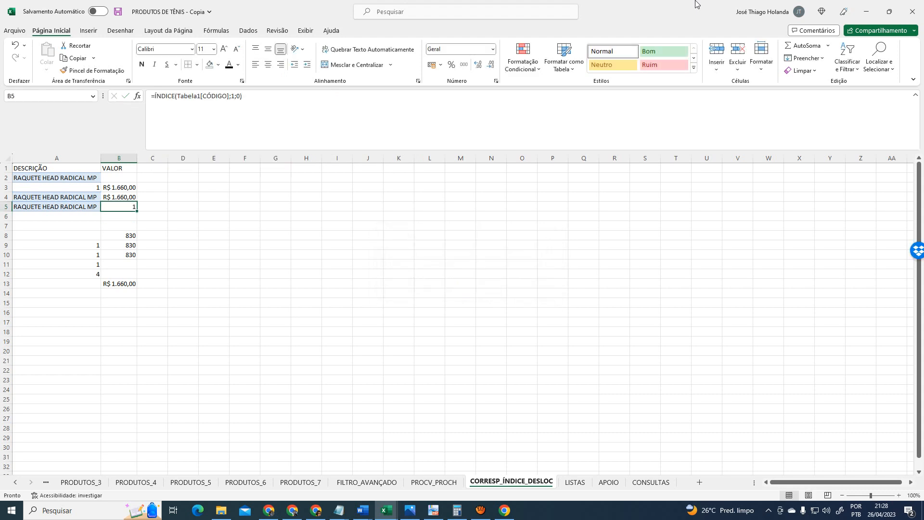
# Change the row number in the B5 ÍNDICE formula to 2
pyautogui.click(230, 96)
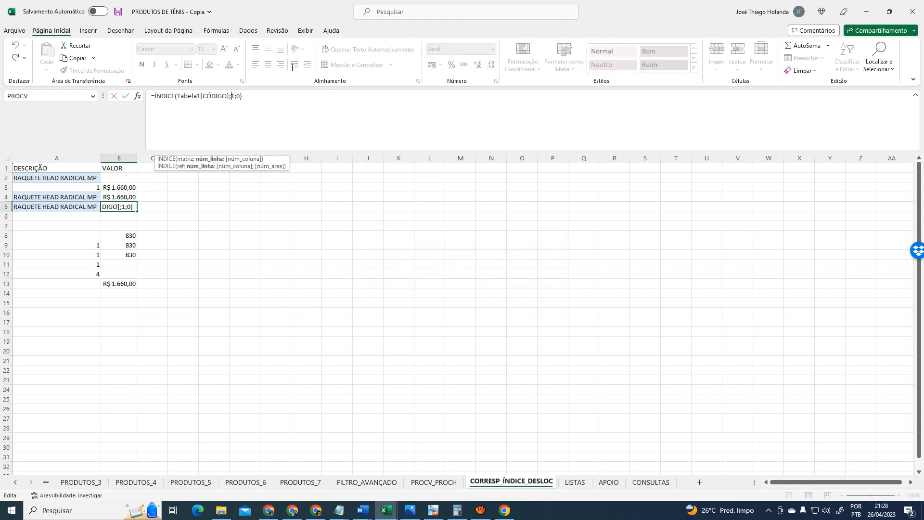
pyautogui.press('Delete')
pyautogui.write('2')
pyautogui.hotkey('ctrl', 'Return')
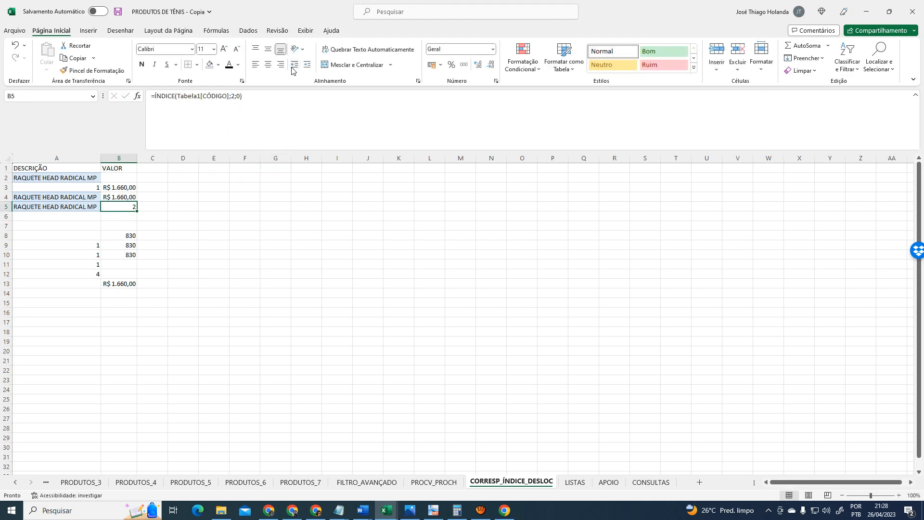
# Check the first two CÓDIGO entries and the first DESCRIÇÃO on PRODUTOS_7, and return to CORRESP_ÍNDICE_DESLOC
pyautogui.click(295, 482)
pyautogui.click(38, 198)
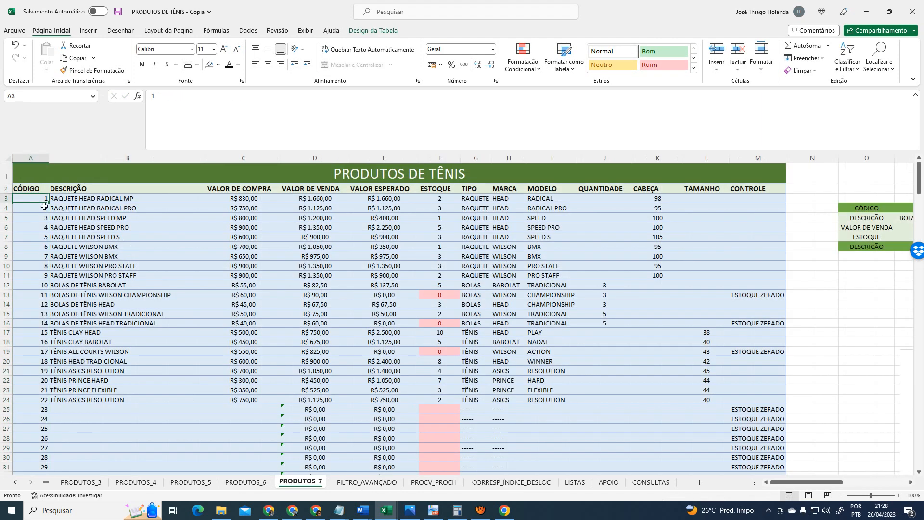
pyautogui.click(38, 208)
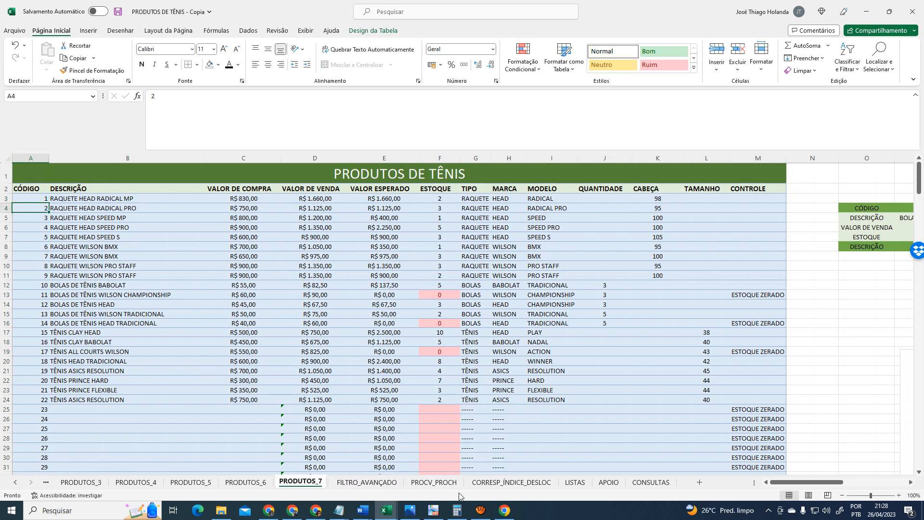
pyautogui.click(106, 199)
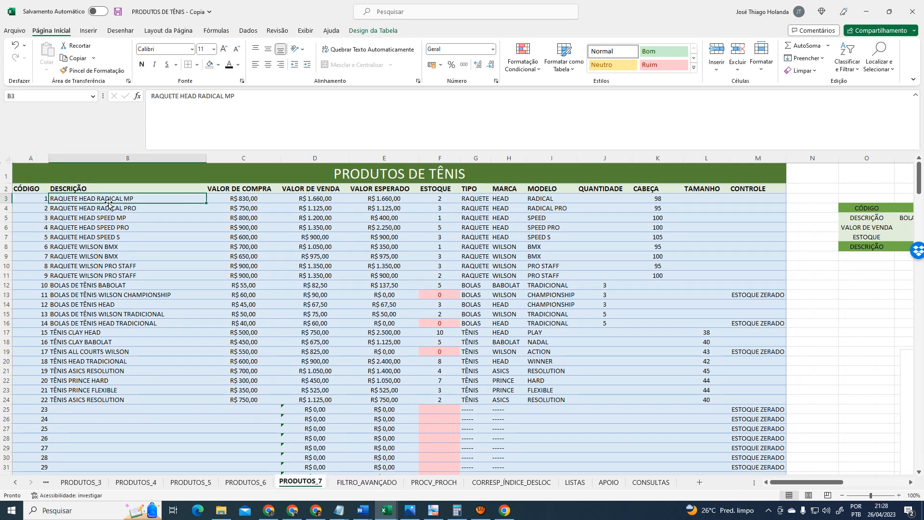
pyautogui.click(510, 483)
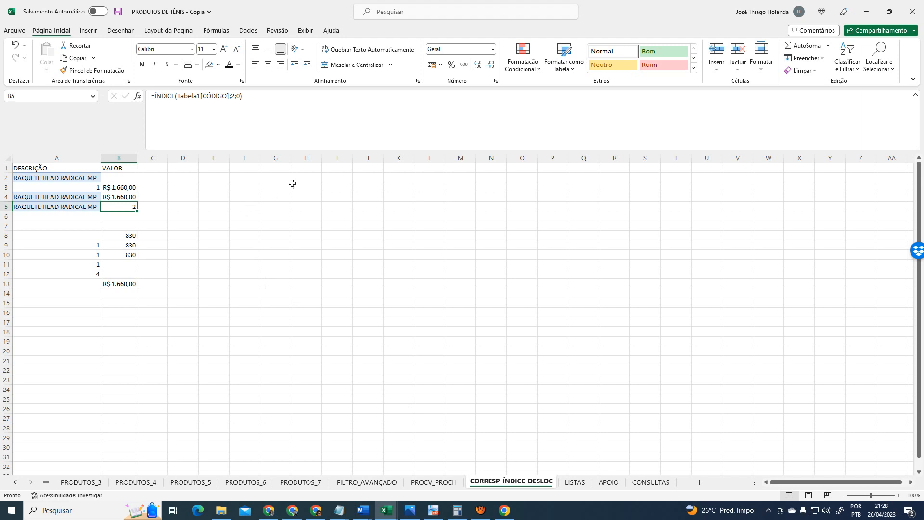
# Undo the last two formula edits in B5 to restore the nested CORRESP(A4;Tabela1[DESCRIÇÃO];0)
pyautogui.click(289, 104)
pyautogui.click(277, 195)
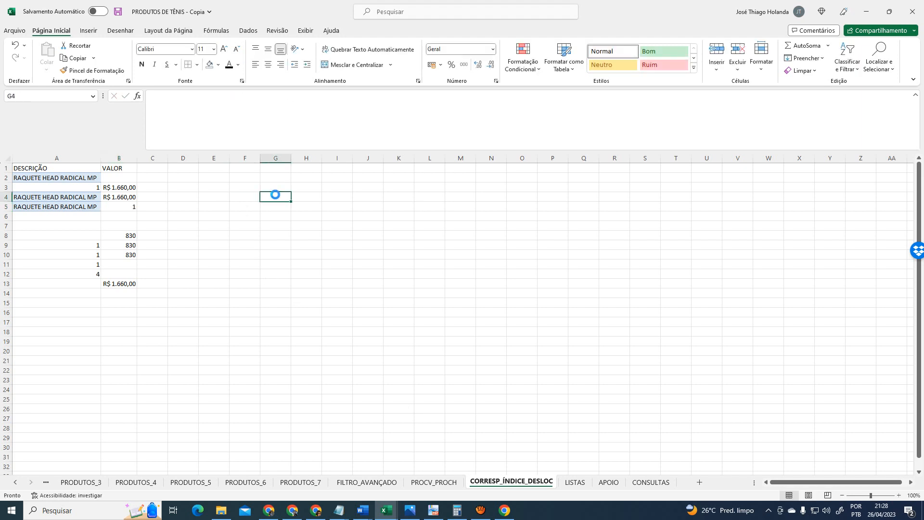
pyautogui.hotkey('ctrl', 'z')
pyautogui.hotkey('ctrl', 'z')
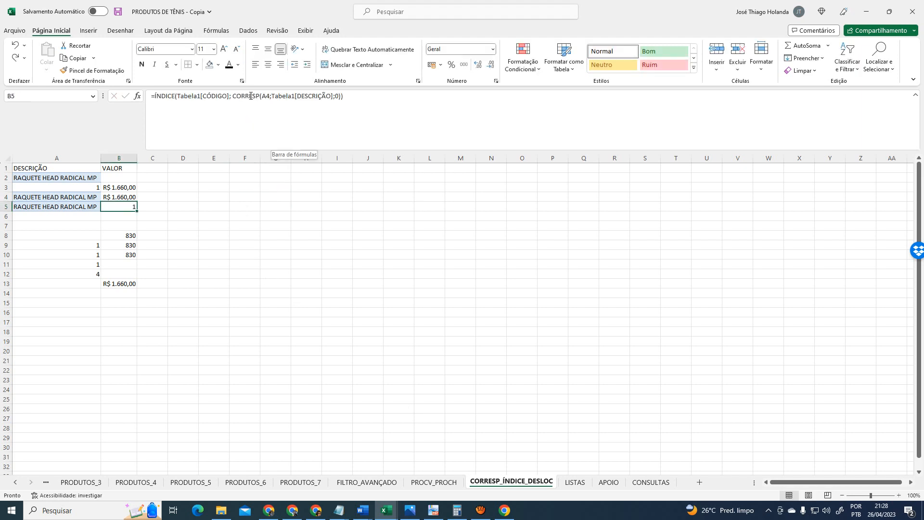
# Highlight the A4 lookup argument of the nested CORRESP in the B5 formula and examine its value
pyautogui.click(236, 96)
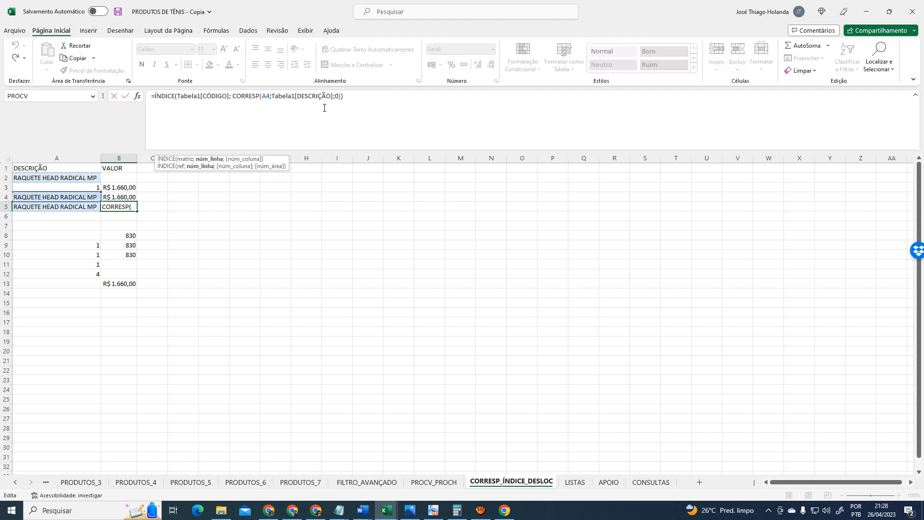
pyautogui.press('Right')
pyautogui.press('Right')
pyautogui.press('Right')
pyautogui.press('Right')
pyautogui.press('Right')
pyautogui.press('Right')
pyautogui.press('Right')
pyautogui.press('Right')
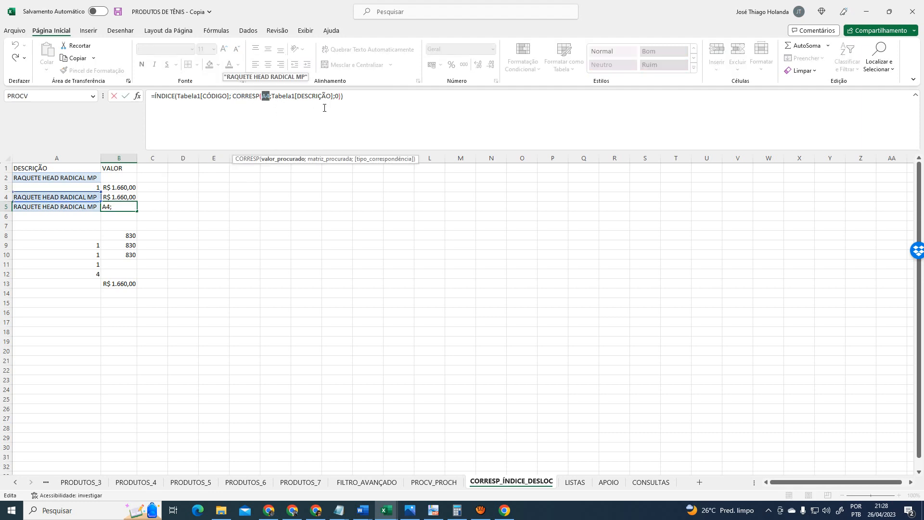
# Highlight the Tabela1[DESCRIÇÃO] and 0 arguments of the nested CORRESP in B5 to examine them, and keep the formula
pyautogui.press('Right')
pyautogui.press('Right')
pyautogui.hotkey('shift', 'Right')
pyautogui.hotkey('shift', 'Right')
pyautogui.hotkey('shift', 'Right')
pyautogui.hotkey('shift', 'Right')
pyautogui.hotkey('shift', 'Right')
pyautogui.hotkey('shift', 'Right')
pyautogui.hotkey('shift', 'Right')
pyautogui.hotkey('shift', 'Right')
pyautogui.hotkey('shift', 'Right')
pyautogui.hotkey('shift', 'Right')
pyautogui.hotkey('shift', 'Right')
pyautogui.hotkey('shift', 'Right')
pyautogui.hotkey('shift', 'Right')
pyautogui.hotkey('shift', 'Right')
pyautogui.hotkey('shift', 'Right')
pyautogui.hotkey('shift', 'Right')
pyautogui.hotkey('shift', 'Right')
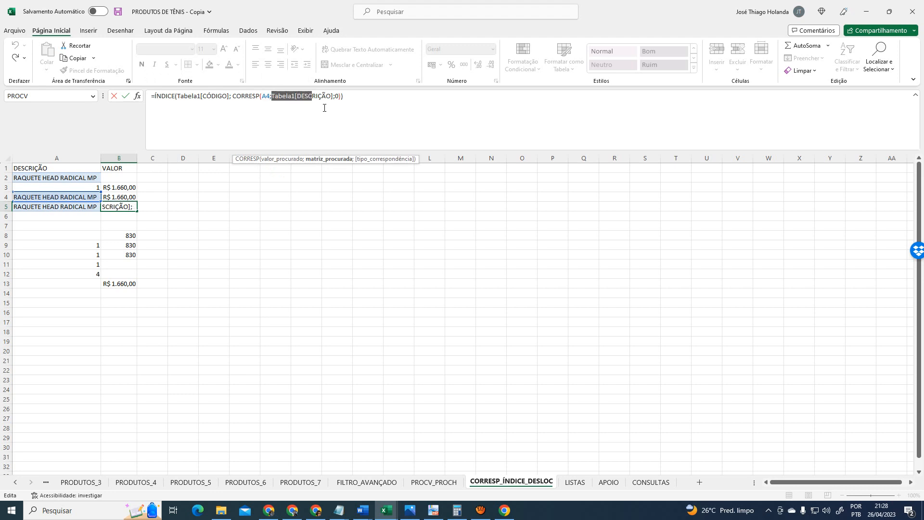
pyautogui.hotkey('shift', 'Right')
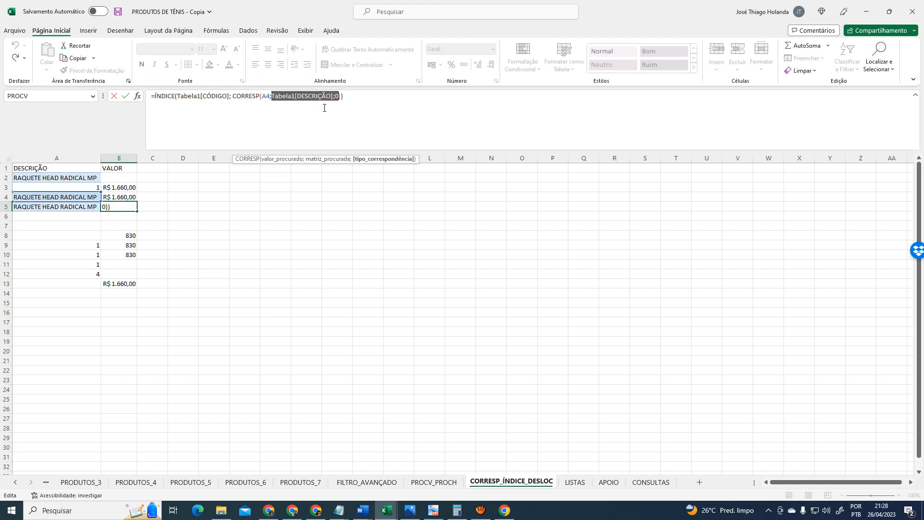
pyautogui.press('Right')
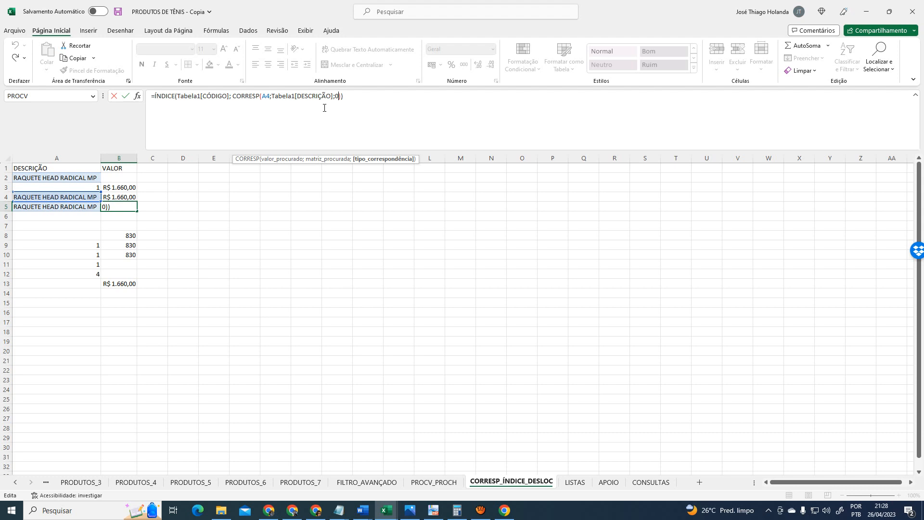
pyautogui.hotkey('ctrl', 'Return')
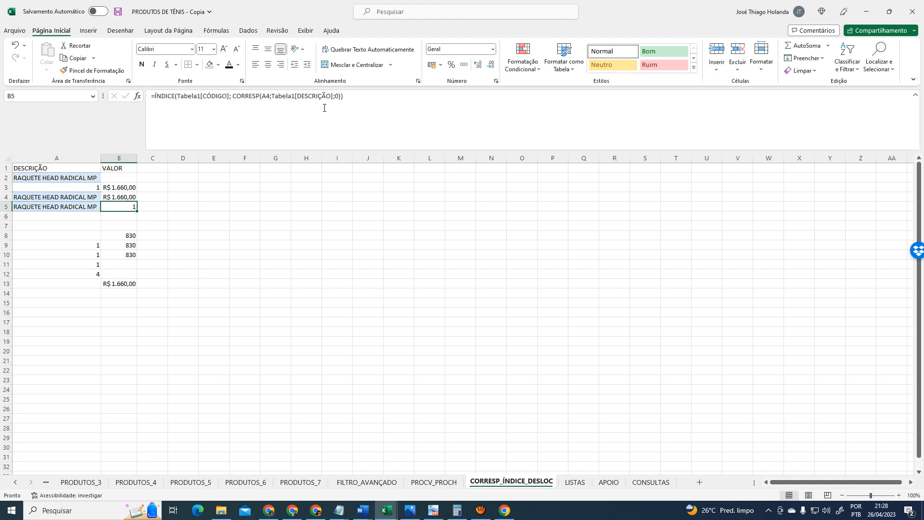
# Compare the A5 description with the first two DESCRIÇÃO and CÓDIGO entries on PRODUTOS_7, and return to CORRESP_ÍNDICE_DESLOC
pyautogui.click(61, 206)
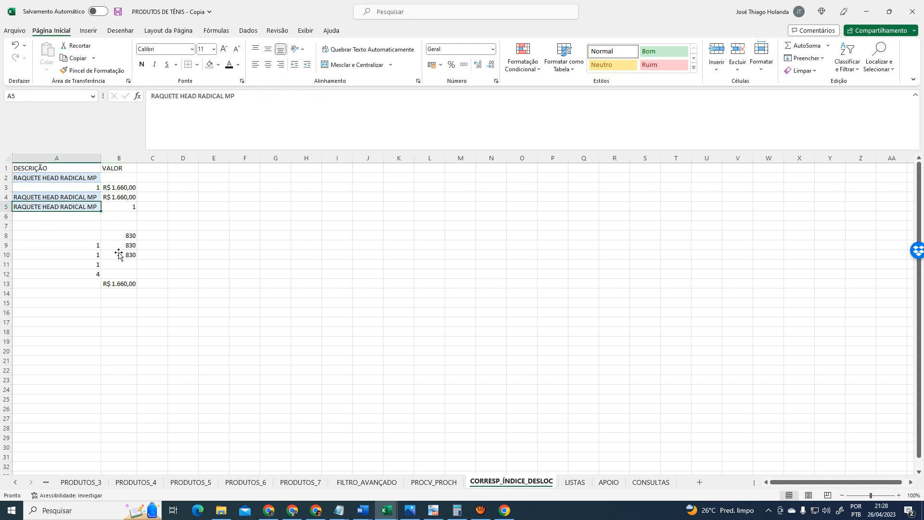
pyautogui.click(300, 482)
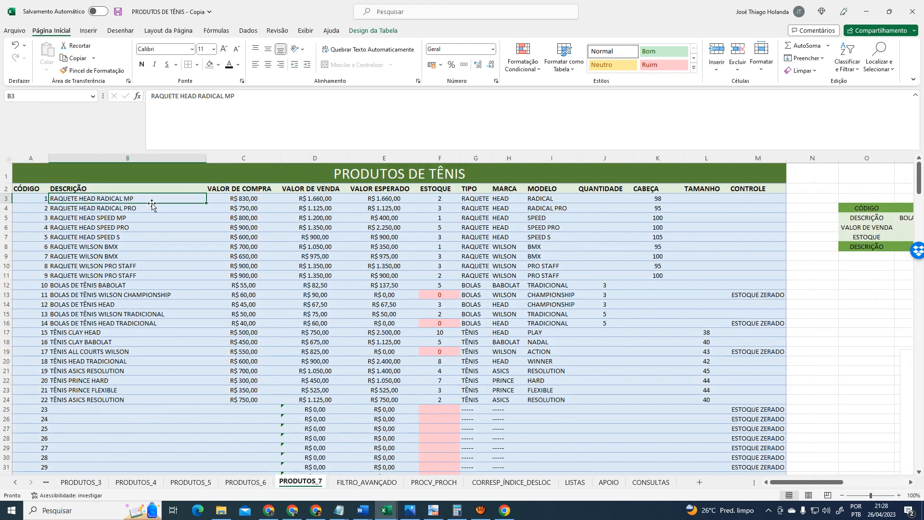
pyautogui.click(37, 201)
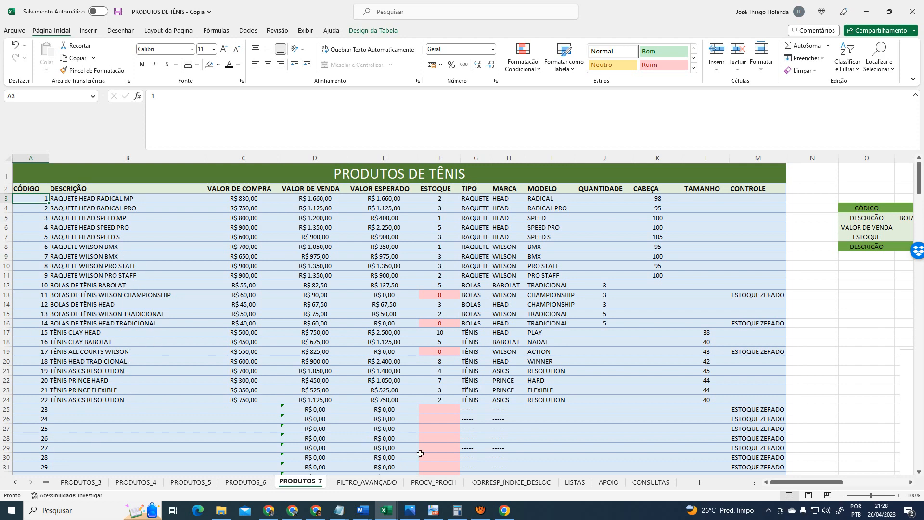
pyautogui.click(109, 208)
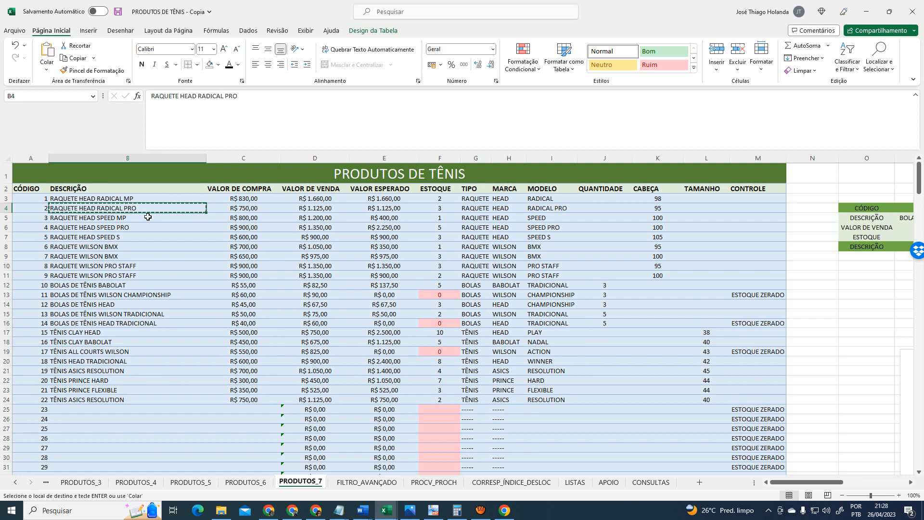
pyautogui.press('Left')
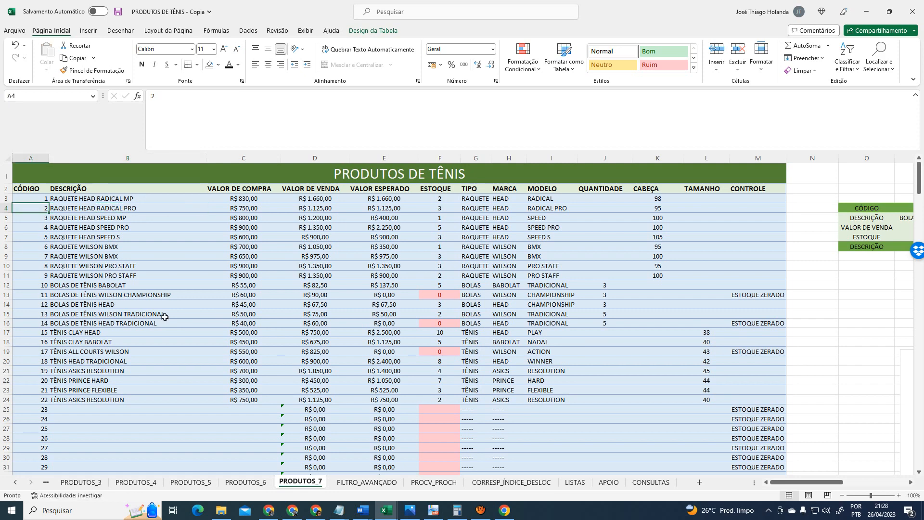
pyautogui.click(368, 483)
pyautogui.click(436, 483)
pyautogui.click(486, 483)
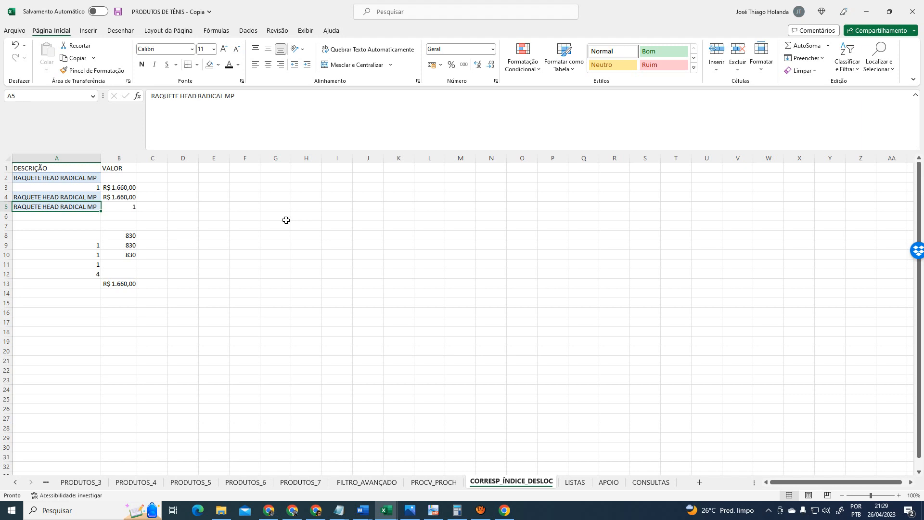
# Check the in-call messages in the Google Meet window and return to the Excel workbook
pyautogui.click(293, 511)
pyautogui.click(565, 99)
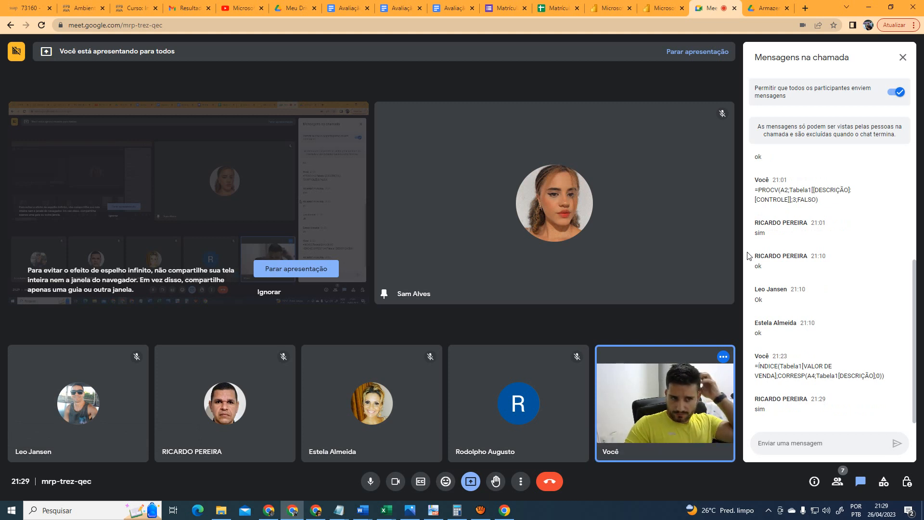
pyautogui.hotkey('alt', 'Tab')
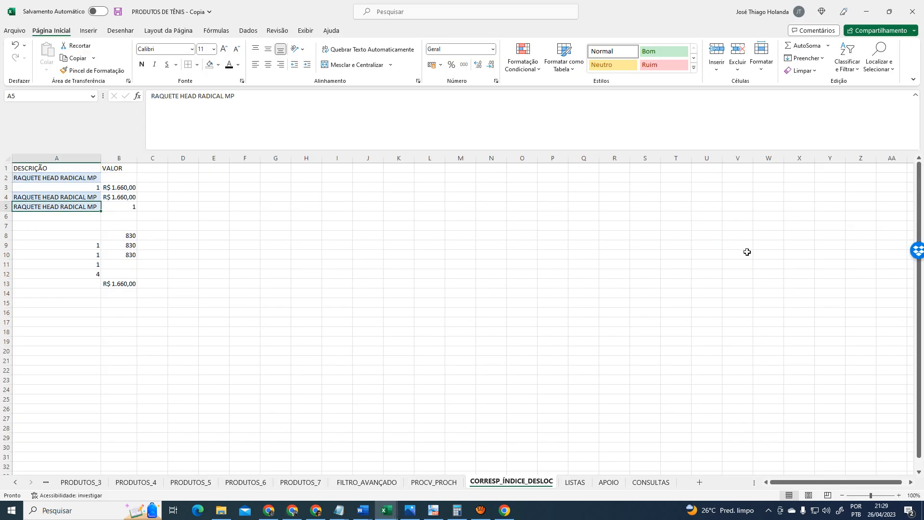
# Replace the reference argument of the B8 DESLOC formula with the CÓDIGO header on PRODUTOS_7, and fit column B's width to its contents
pyautogui.click(126, 237)
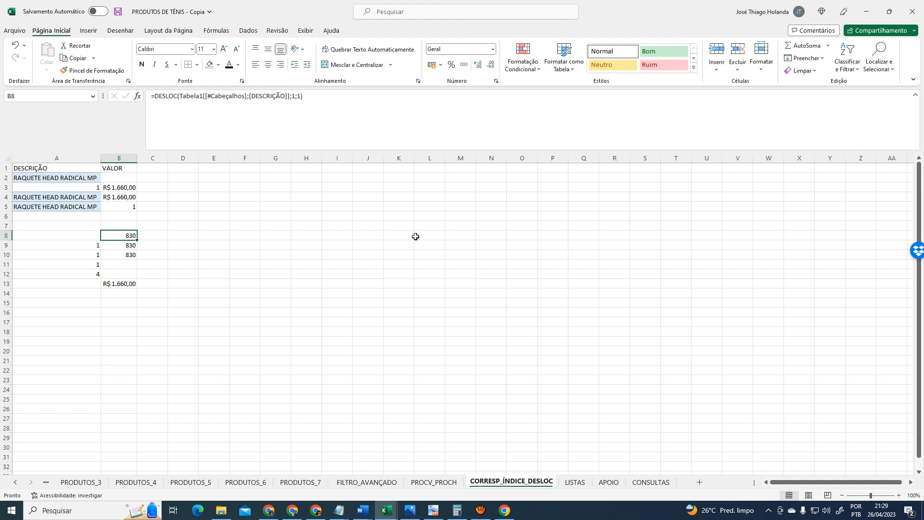
pyautogui.press('Down')
pyautogui.press('Up')
pyautogui.click(179, 96)
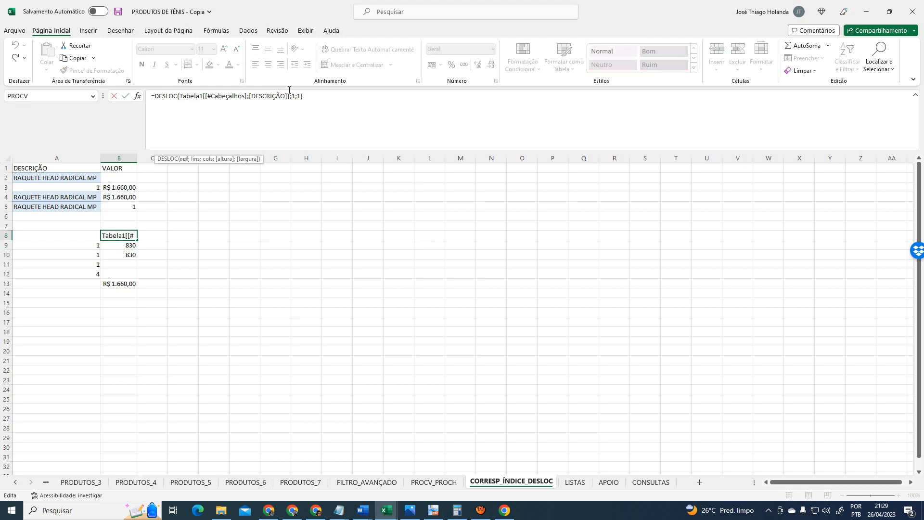
pyautogui.hotkey('shift', 'Right')
pyautogui.hotkey('shift', 'Right')
pyautogui.hotkey('shift', 'Right')
pyautogui.hotkey('shift', 'Right')
pyautogui.hotkey('shift', 'Right')
pyautogui.hotkey('shift', 'Right')
pyautogui.hotkey('shift', 'Right')
pyautogui.hotkey('shift', 'Right')
pyautogui.hotkey('shift', 'Right')
pyautogui.hotkey('shift', 'Right')
pyautogui.hotkey('shift', 'Right')
pyautogui.hotkey('shift', 'Right')
pyautogui.hotkey('shift', 'Right')
pyautogui.hotkey('shift', 'Right')
pyautogui.hotkey('shift', 'Right')
pyautogui.hotkey('shift', 'Right')
pyautogui.hotkey('shift', 'Right')
pyautogui.hotkey('shift', 'Right')
pyautogui.hotkey('shift', 'Right')
pyautogui.hotkey('shift', 'Right')
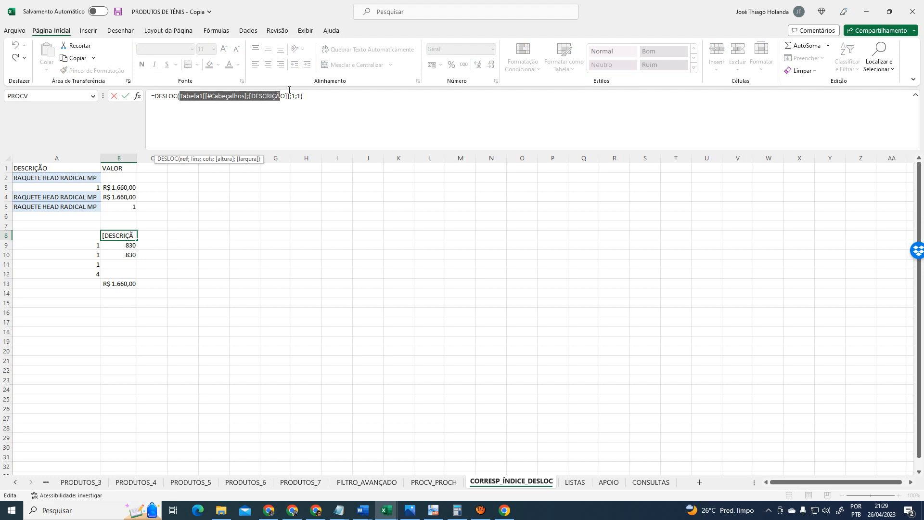
pyautogui.hotkey('shift', 'Right')
pyautogui.hotkey('shift', 'Right')
pyautogui.hotkey('shift', 'Right')
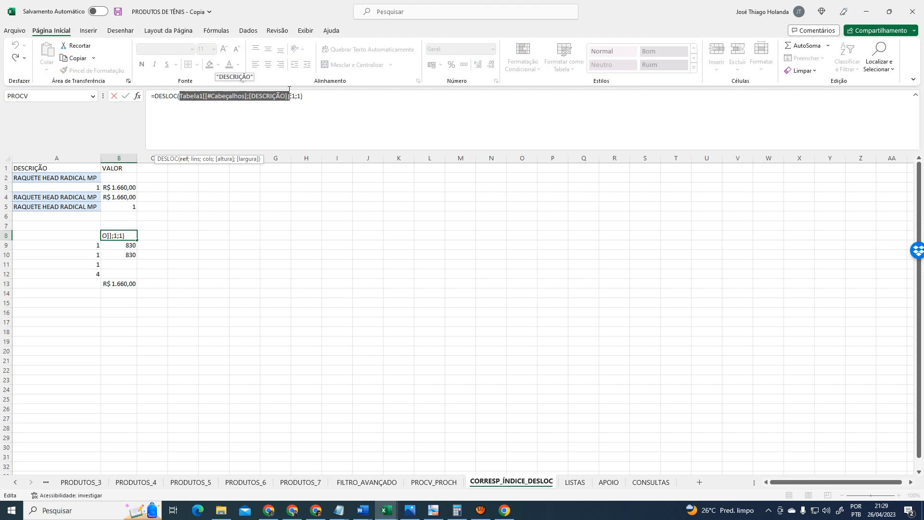
pyautogui.press('BackSpace')
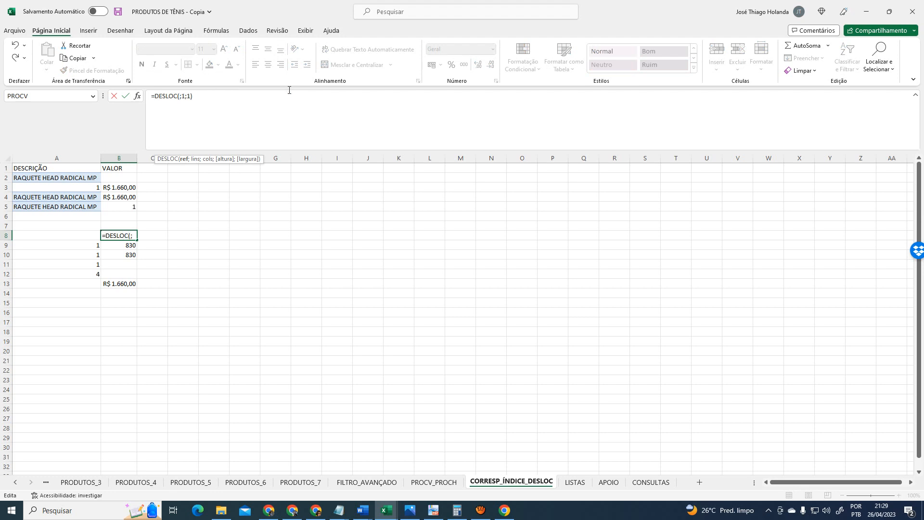
pyautogui.click(302, 482)
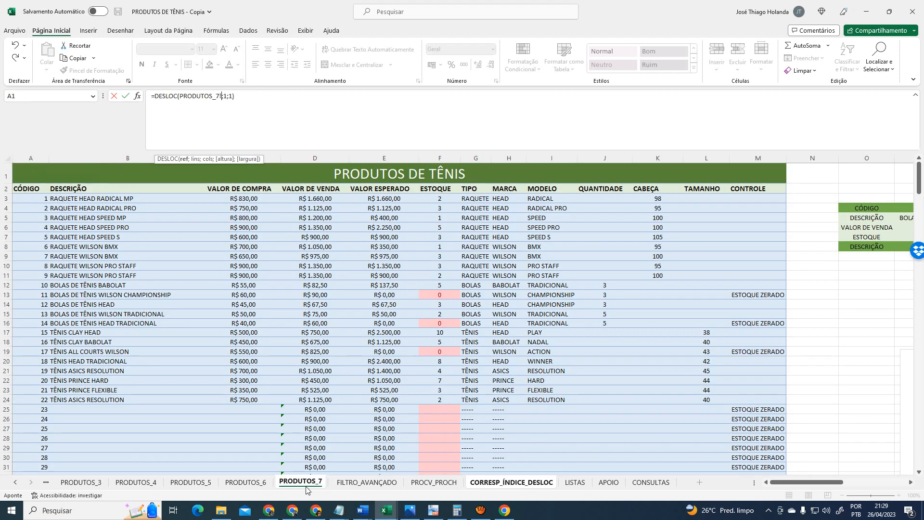
pyautogui.click(88, 190)
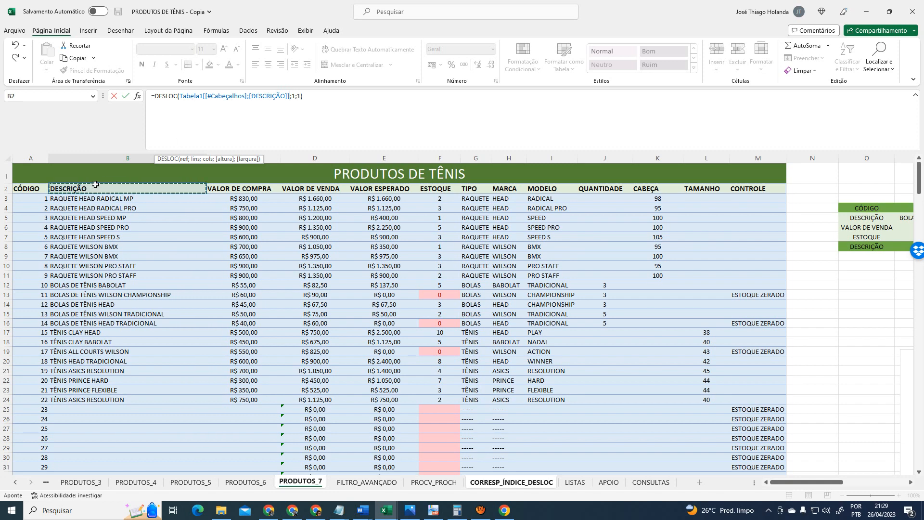
pyautogui.click(41, 190)
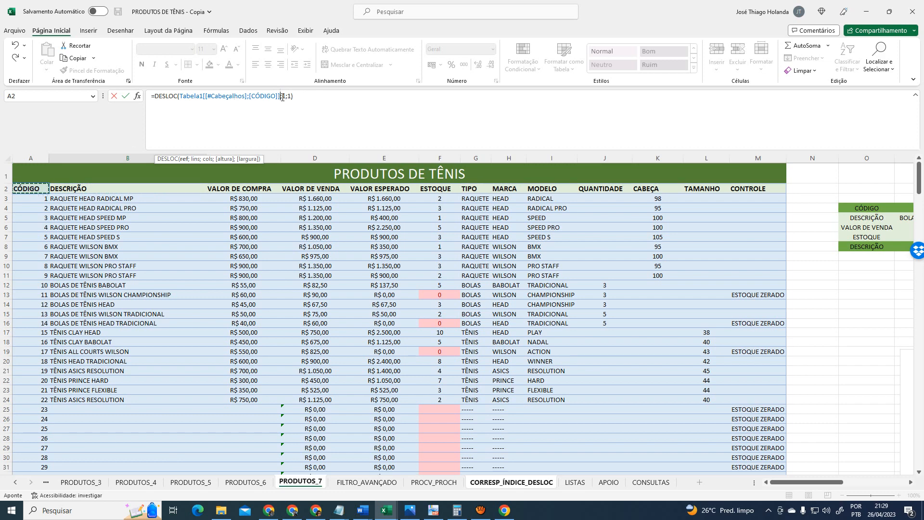
pyautogui.click(298, 99)
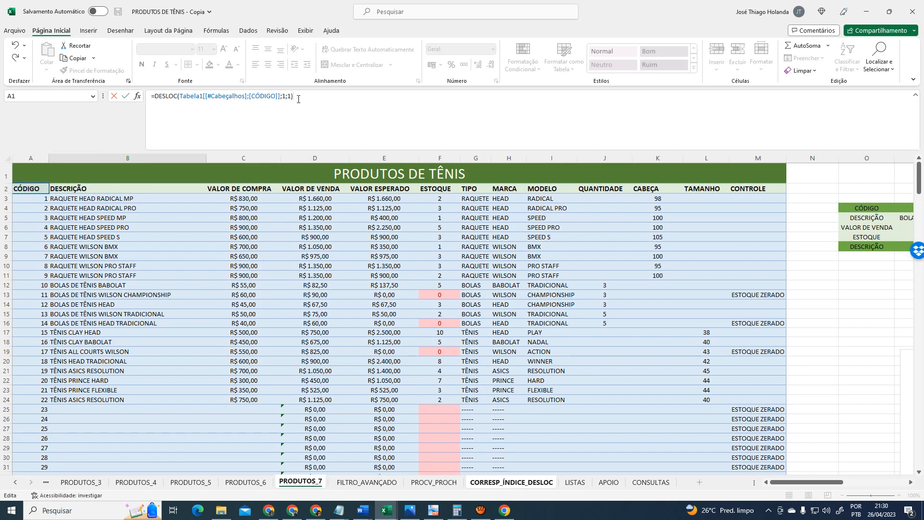
pyautogui.press('Return')
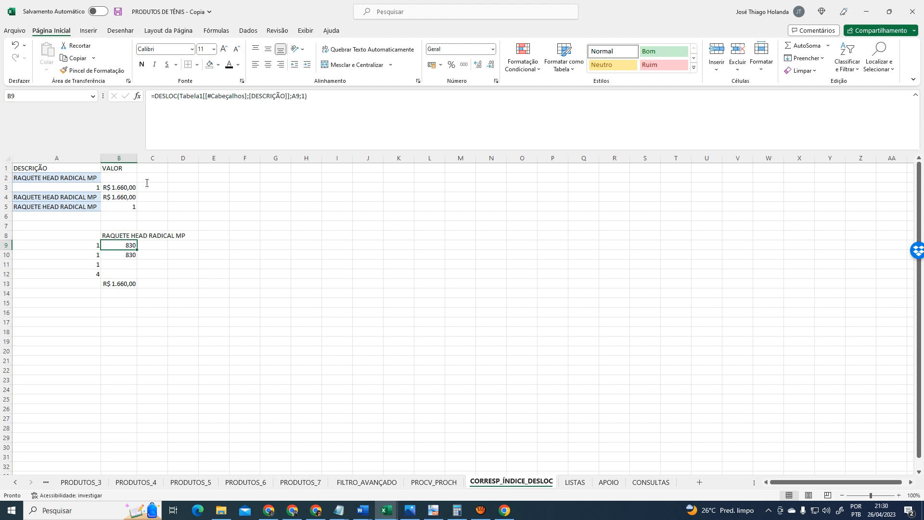
pyautogui.doubleClick(137, 157)
pyautogui.press('Up')
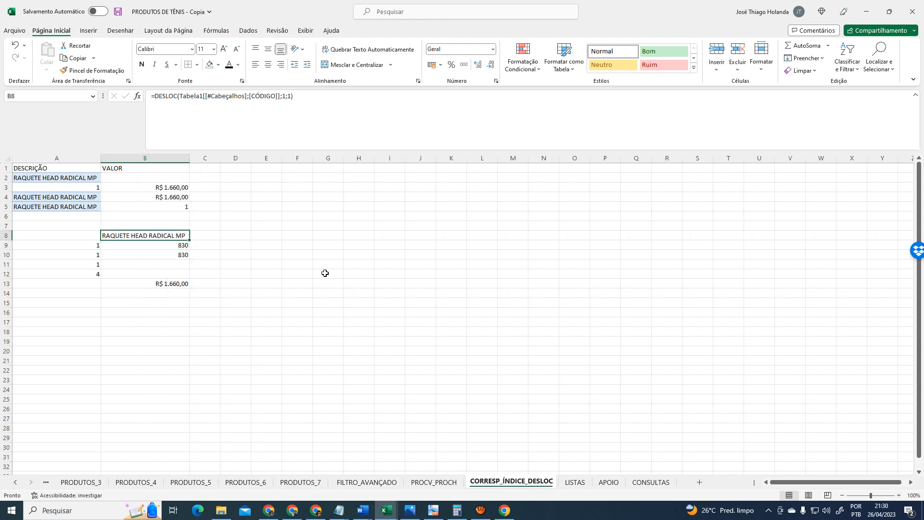
# Trace the one-row, one-column offset on PRODUTOS_7 from the CÓDIGO header to the first DESCRIÇÃO entry, and return to CORRESP_ÍNDICE_DESLOC
pyautogui.click(300, 482)
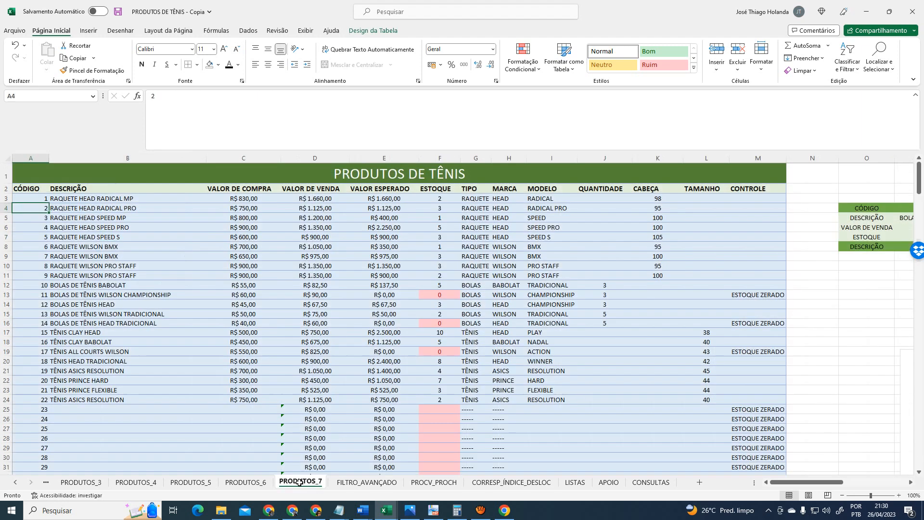
pyautogui.click(34, 190)
pyautogui.hotkey('ctrl', 'shift', 'Right')
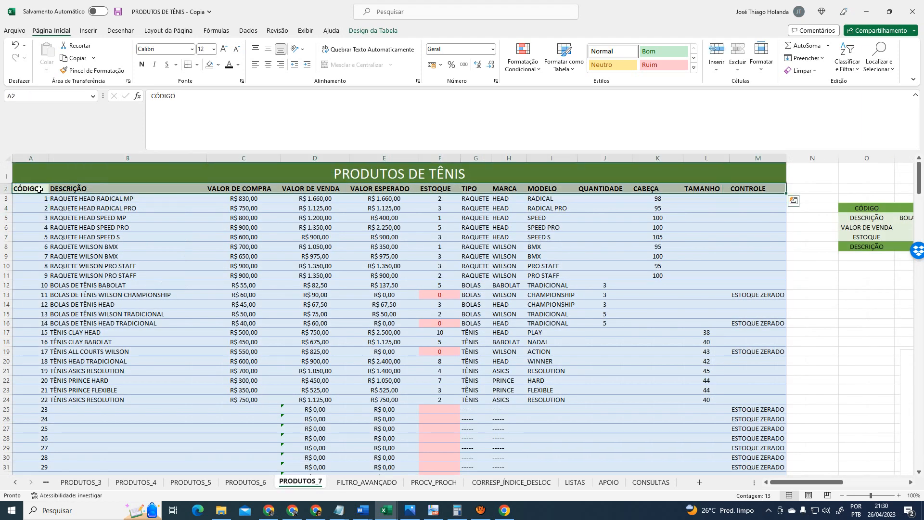
pyautogui.click(39, 189)
pyautogui.click(74, 186)
pyautogui.click(91, 189)
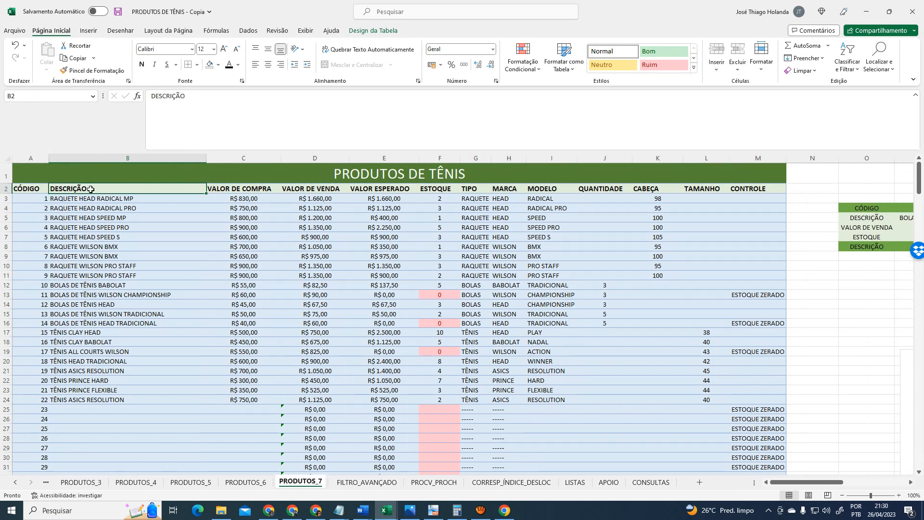
pyautogui.click(95, 202)
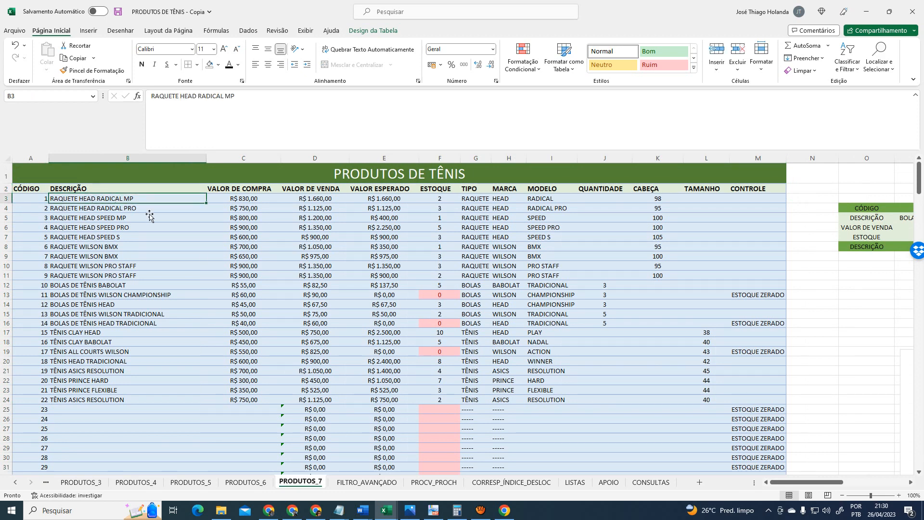
pyautogui.click(537, 483)
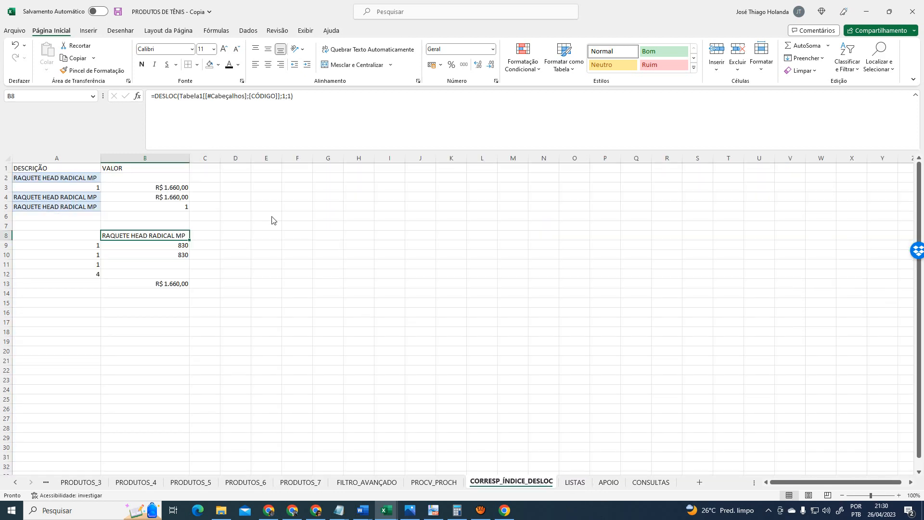
pyautogui.click(184, 96)
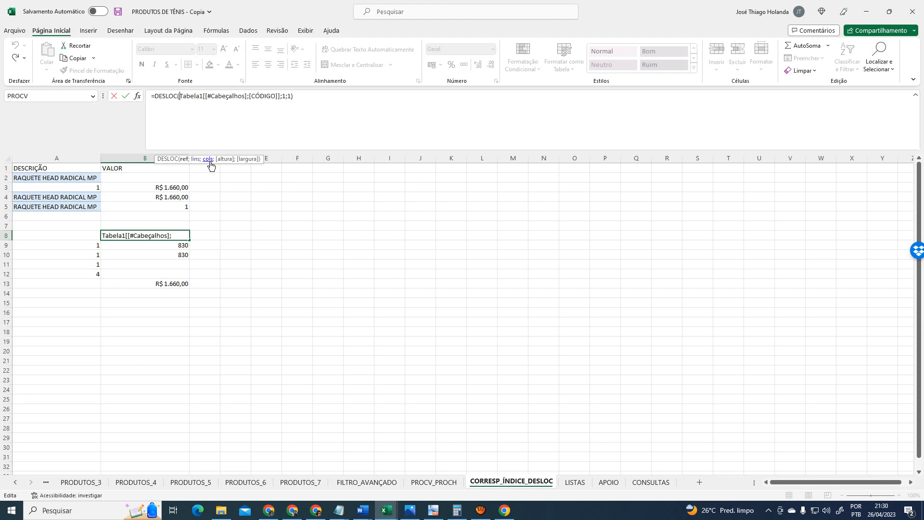
pyautogui.click(235, 215)
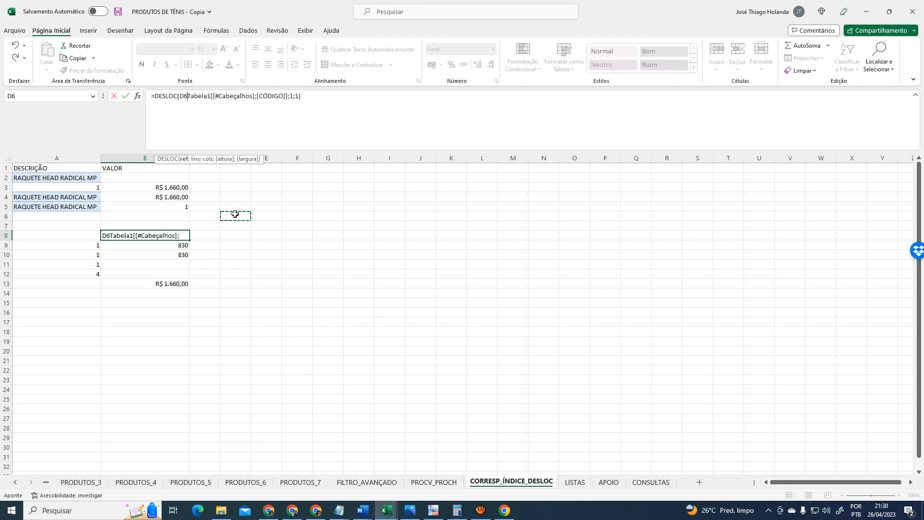
pyautogui.click(331, 99)
pyautogui.press('Return')
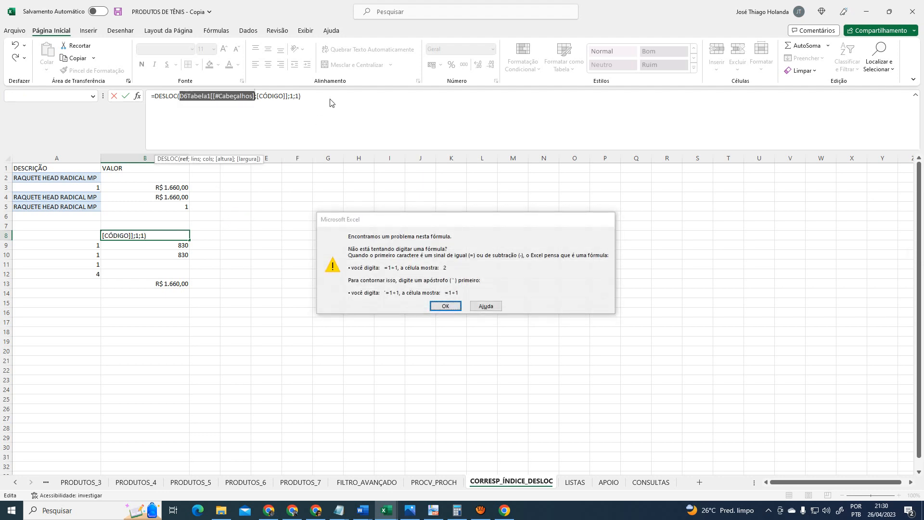
pyautogui.press('Return')
pyautogui.press('Escape')
pyautogui.press('Escape')
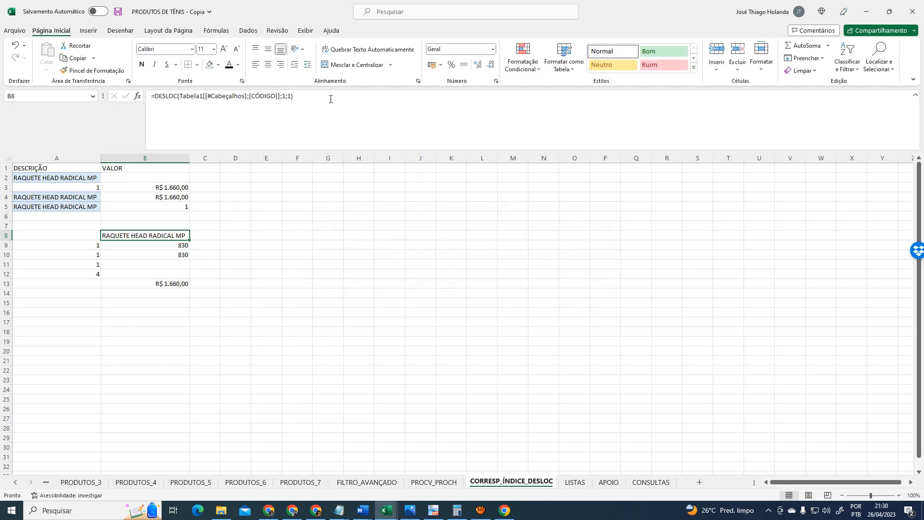
# Highlight the A9 row argument of the DESLOC formula in B9 and examine its value
pyautogui.press('Down')
pyautogui.press('Up')
pyautogui.press('Down')
pyautogui.press('Left')
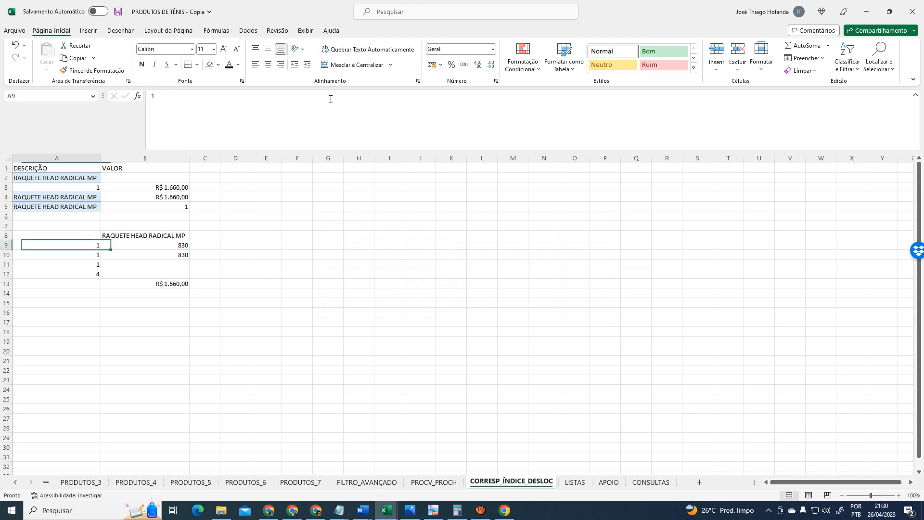
pyautogui.press('Right')
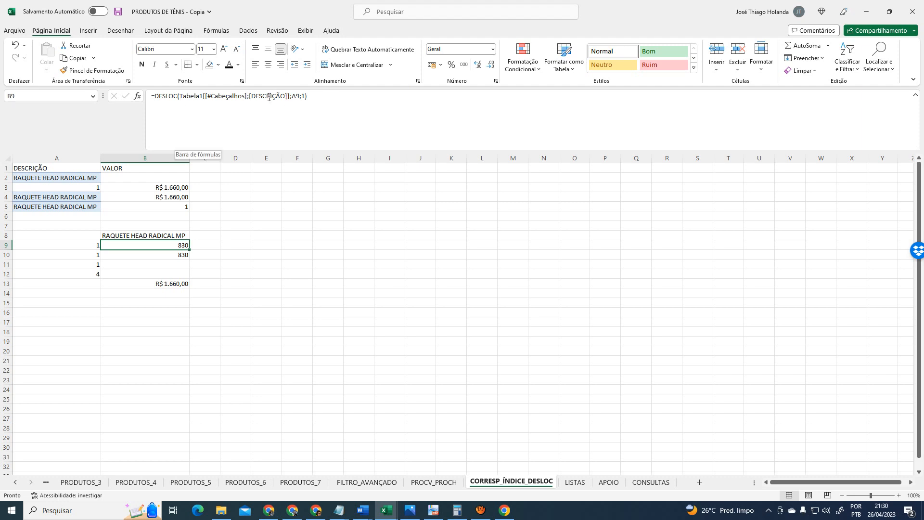
pyautogui.doubleClick(296, 96)
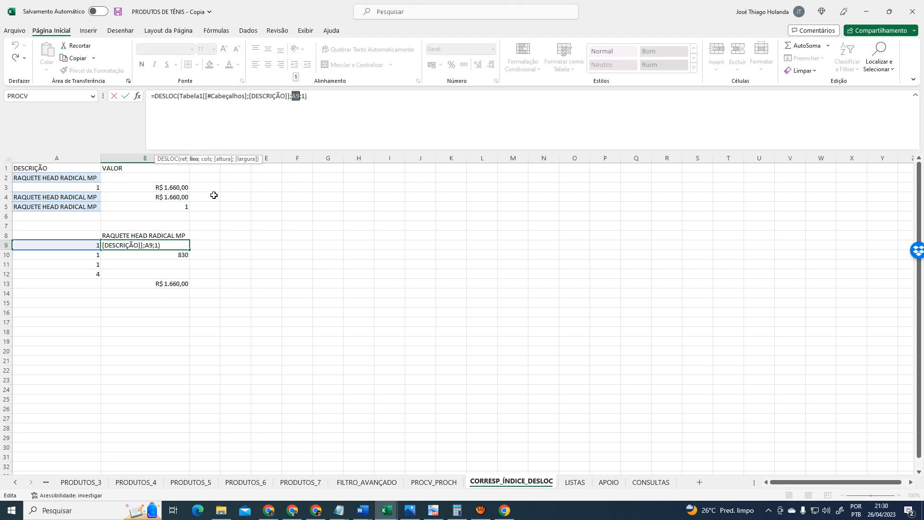
# Close the B9 formula without changes, and examine its A9 row offset and the DESLOC results in B9:B13
pyautogui.hotkey('ctrl', 'Return')
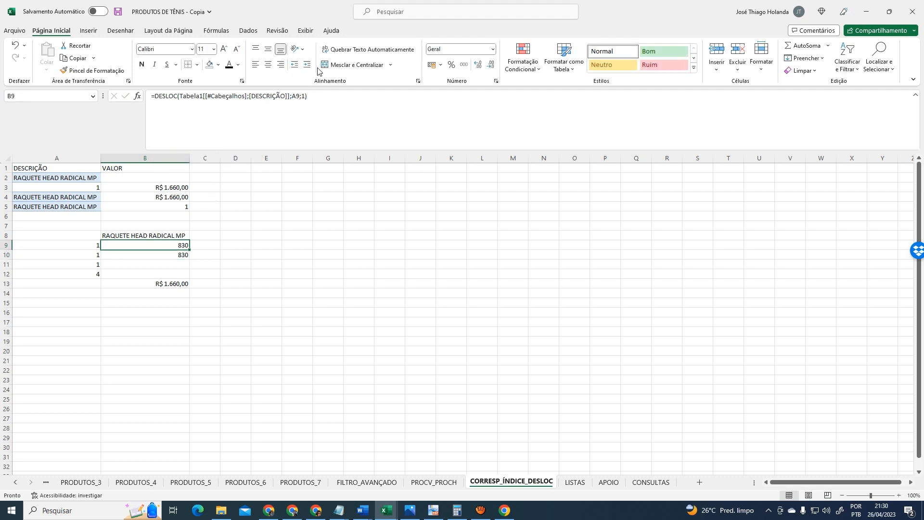
pyautogui.press('Left')
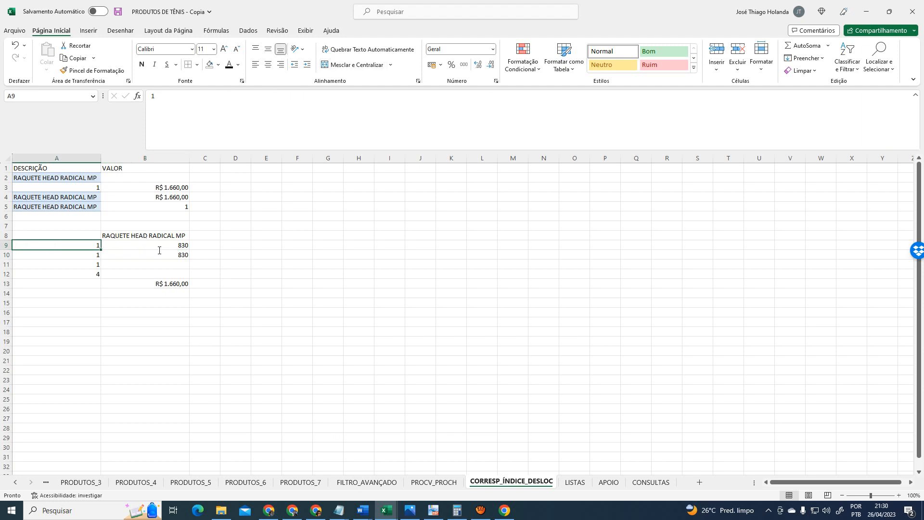
pyautogui.moveTo(160, 248); pyautogui.dragTo(165, 284)
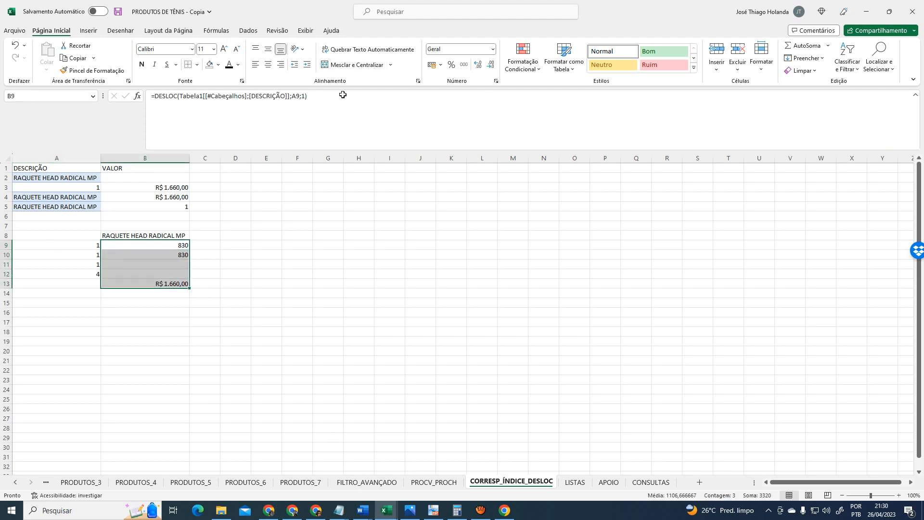
pyautogui.click(165, 282)
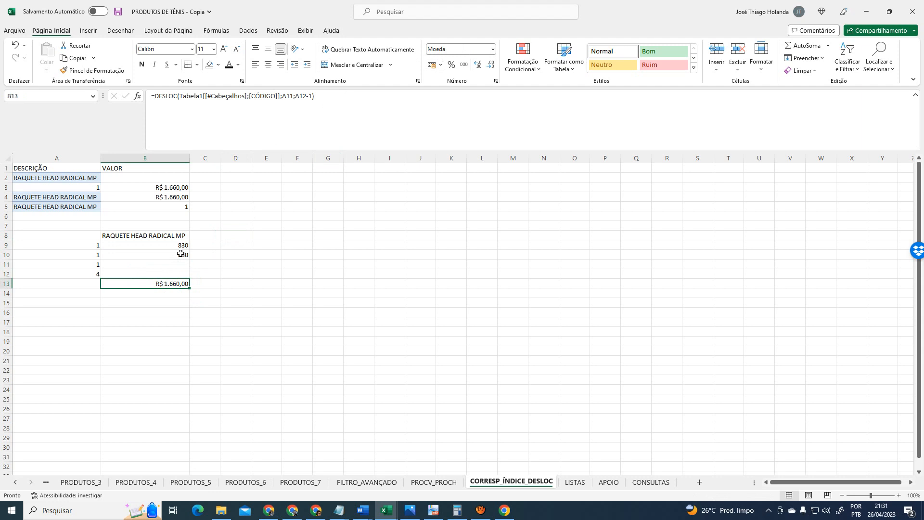
pyautogui.click(493, 50)
pyautogui.click(462, 61)
pyautogui.click(494, 49)
pyautogui.click(239, 257)
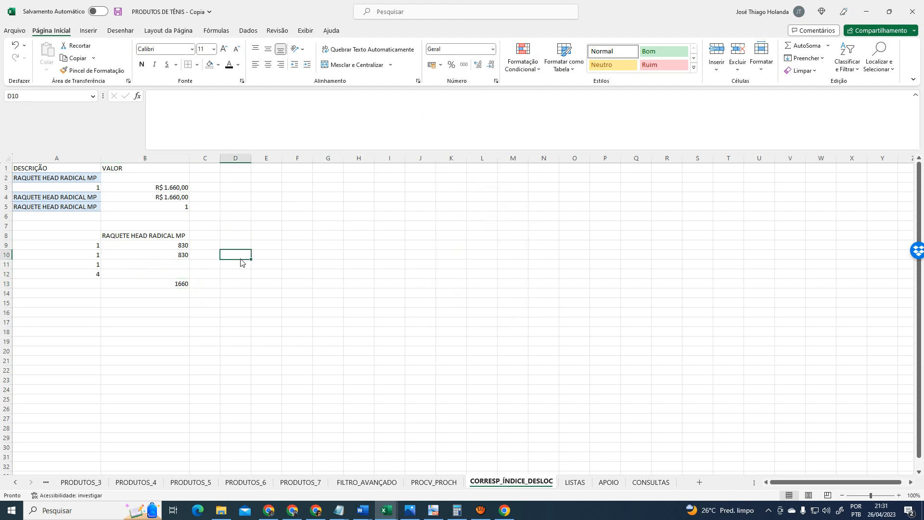
pyautogui.hotkey('ctrl', 'z')
# Format the DESLOC results in B10 and B9 with the Moeda number format
pyautogui.click(183, 250)
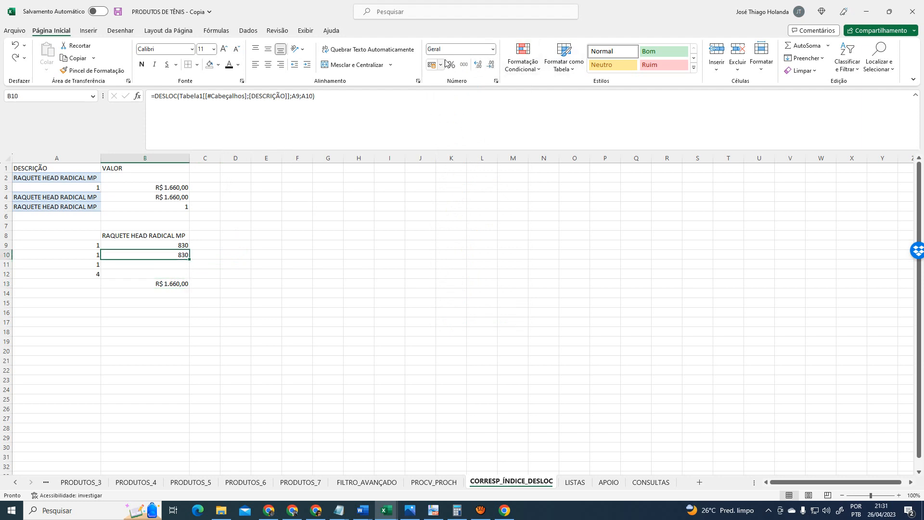
pyautogui.click(493, 49)
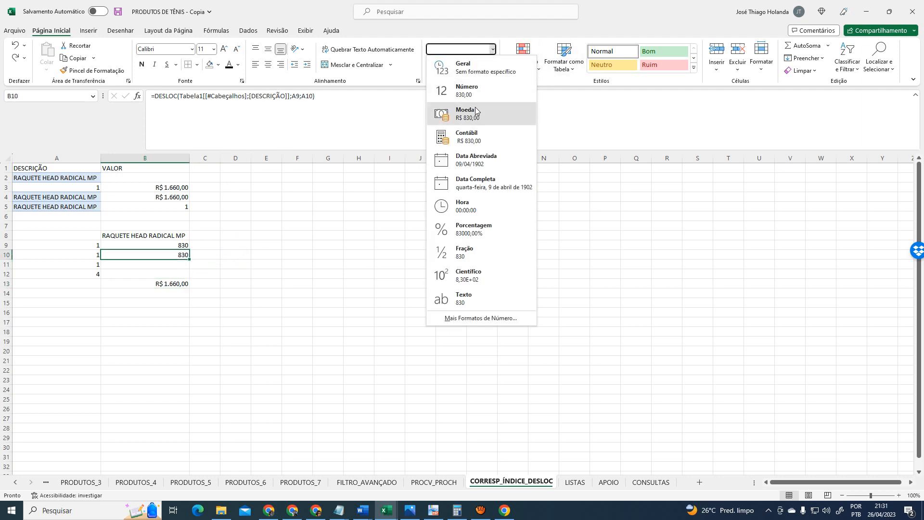
pyautogui.click(457, 114)
pyautogui.press('Up')
pyautogui.click(493, 50)
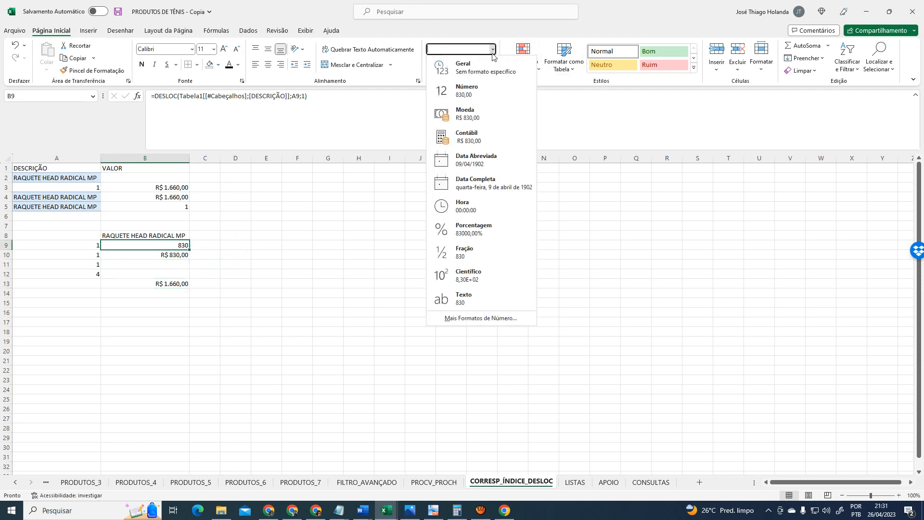
pyautogui.click(451, 115)
pyautogui.click(375, 265)
# Trace B9's offset on PRODUTOS_7 from the DESCRIÇÃO header to the first product's VALOR DE COMPRA, and return to CORRESP_ÍNDICE_DESLOC
pyautogui.click(140, 246)
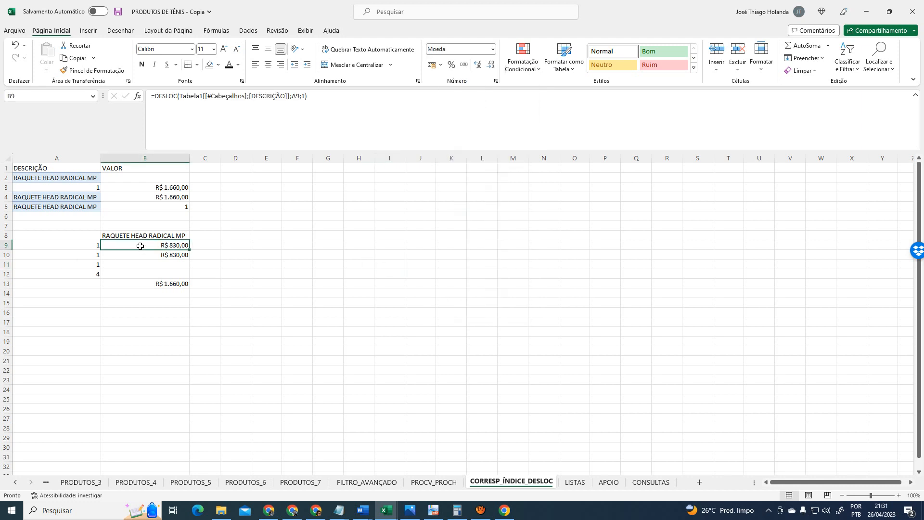
pyautogui.click(301, 482)
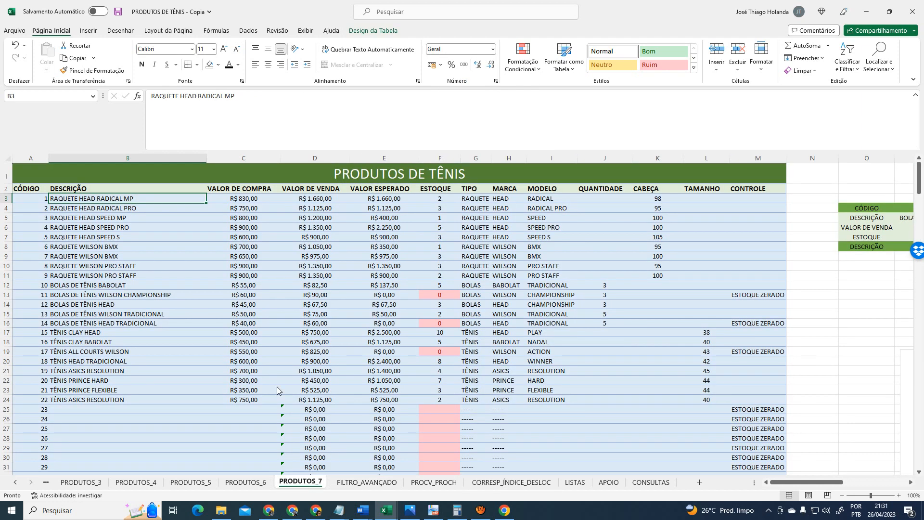
pyautogui.click(95, 189)
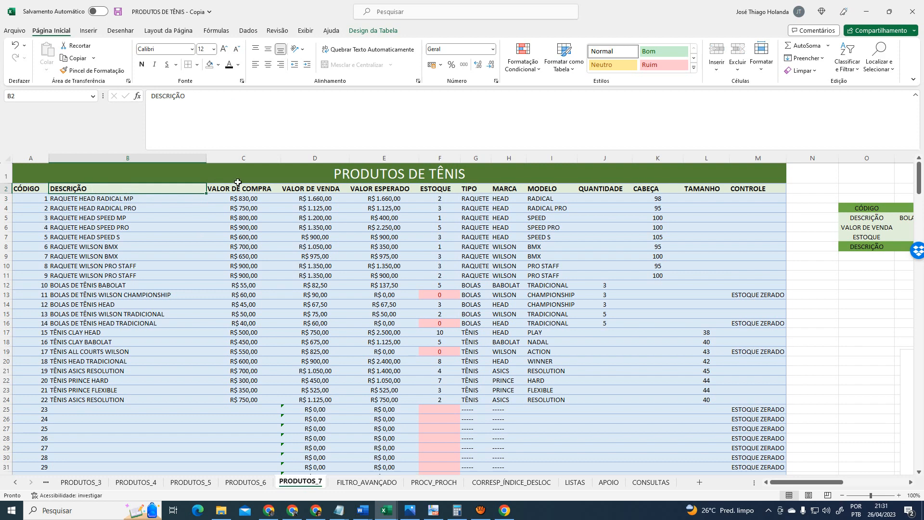
pyautogui.click(166, 202)
pyautogui.click(232, 203)
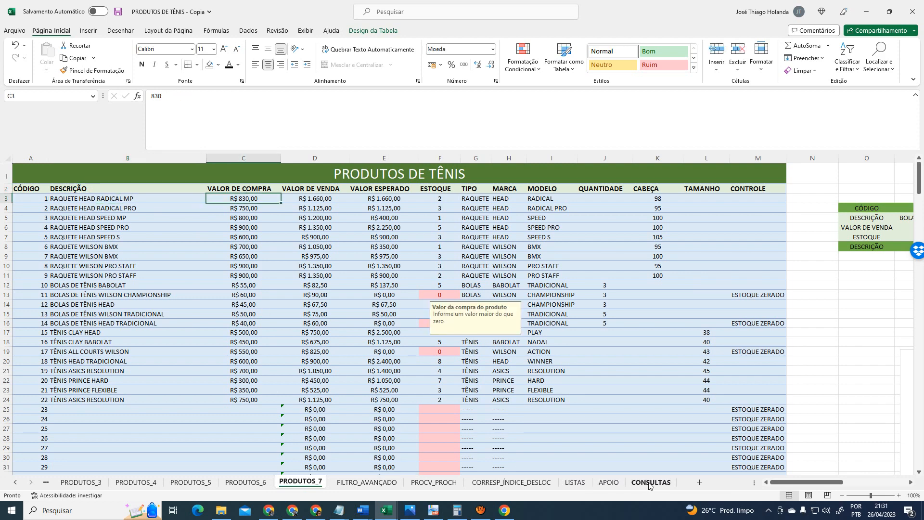
pyautogui.click(512, 482)
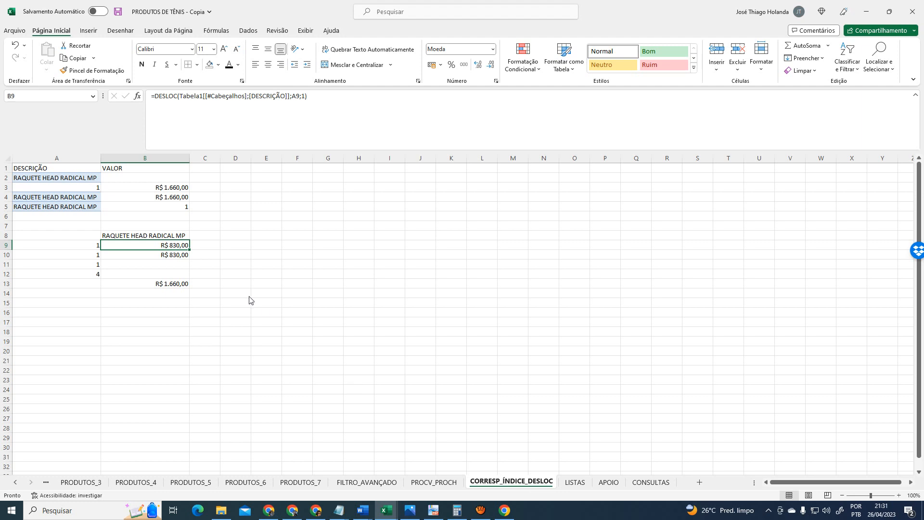
# Set the row offset in A9 to 2
pyautogui.click(75, 245)
pyautogui.write('2')
pyautogui.click(304, 262)
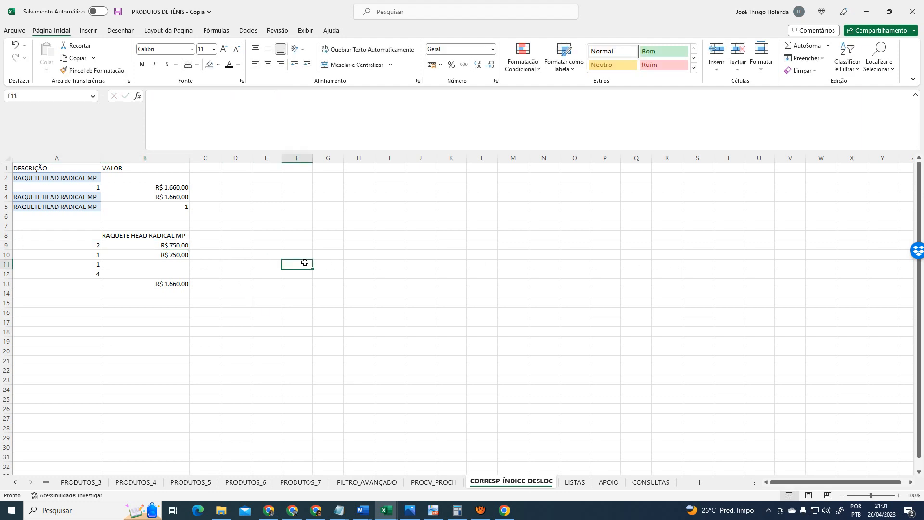
# Compare B9 with its two-row, one-column offset on PRODUTOS_7, ending at RAQUETE HEAD RADICAL PRO's VALOR DE COMPRA, and return to CORRESP_ÍNDICE_DESLOC
pyautogui.click(80, 248)
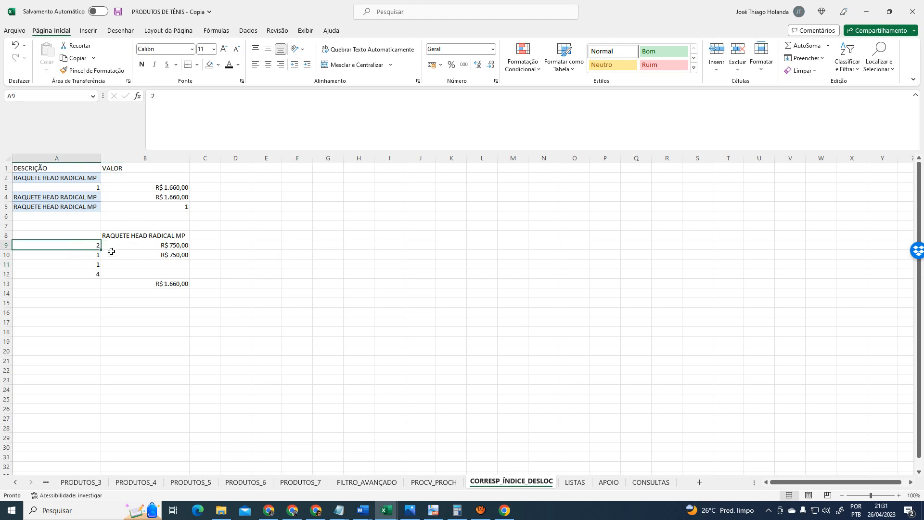
pyautogui.click(157, 244)
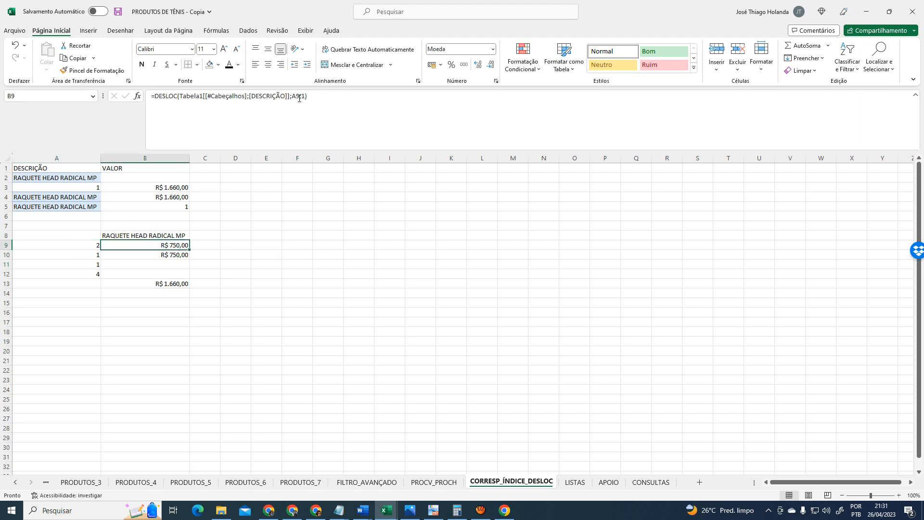
pyautogui.click(89, 246)
pyautogui.click(134, 246)
pyautogui.click(299, 483)
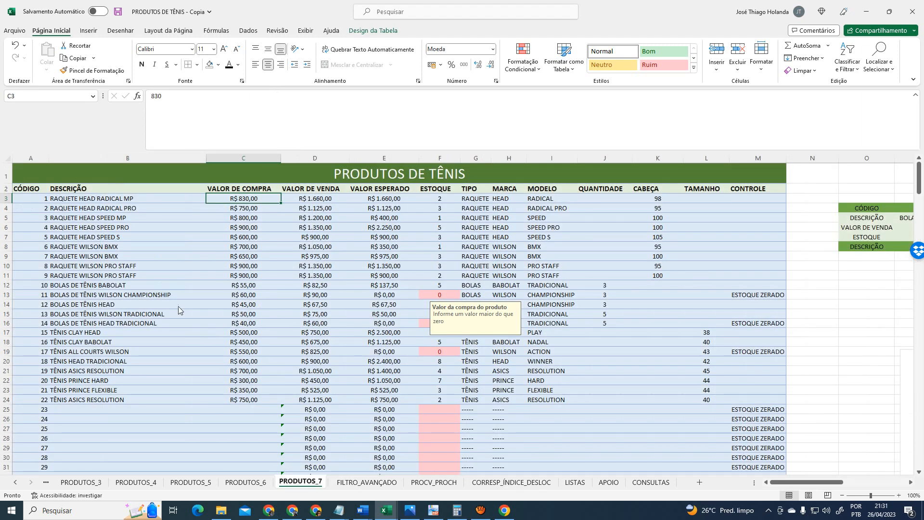
pyautogui.click(126, 199)
pyautogui.click(126, 208)
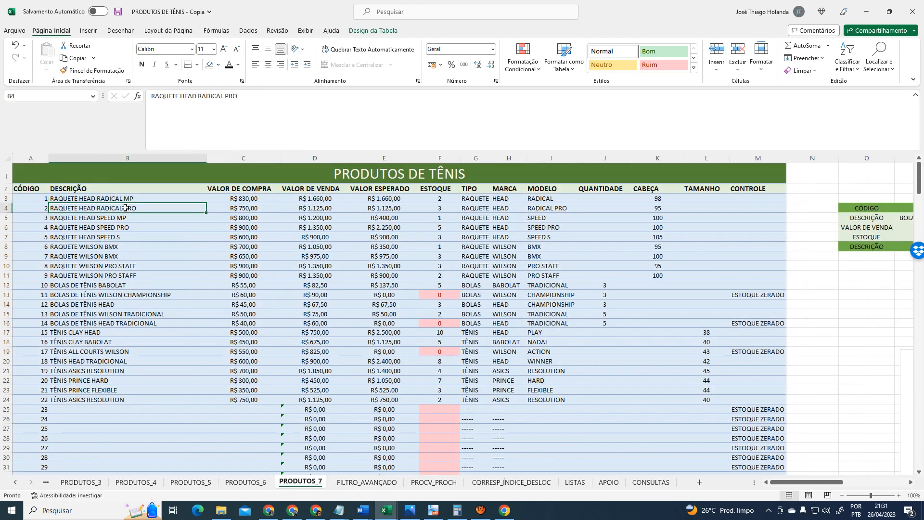
pyautogui.click(234, 207)
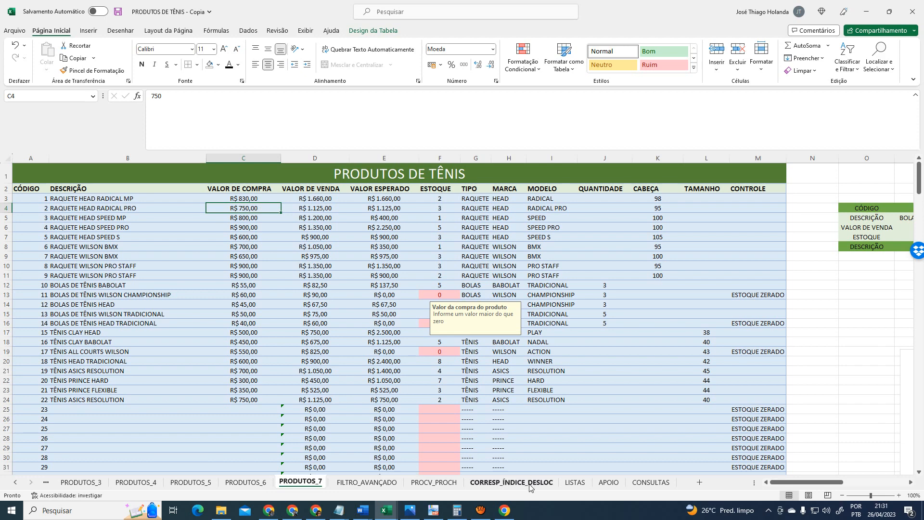
pyautogui.click(512, 483)
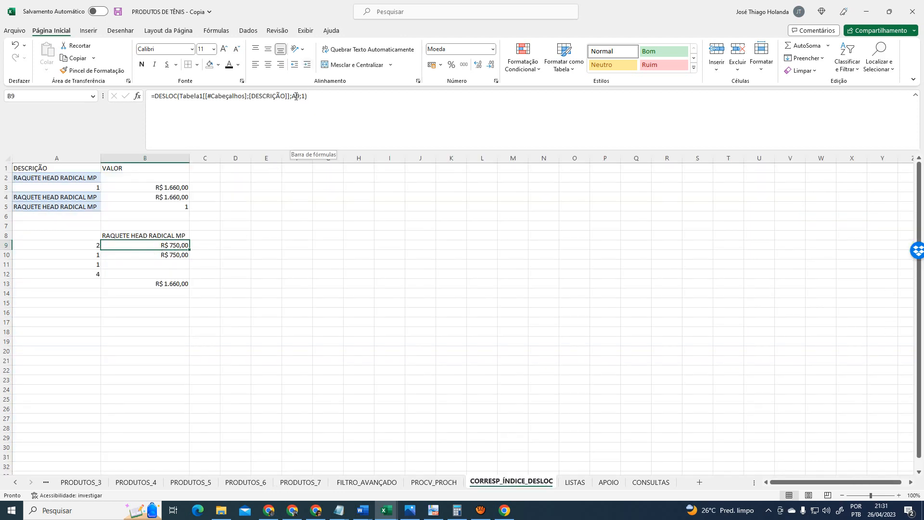
# Set the column offset in A10, used by the B10 DESLOC formula, to 3
pyautogui.click(178, 255)
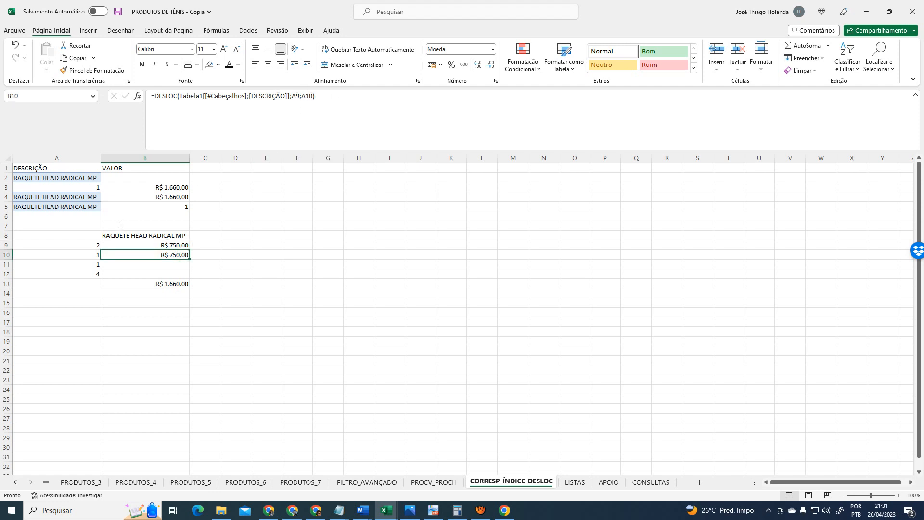
pyautogui.click(92, 257)
pyautogui.write('3')
pyautogui.click(310, 275)
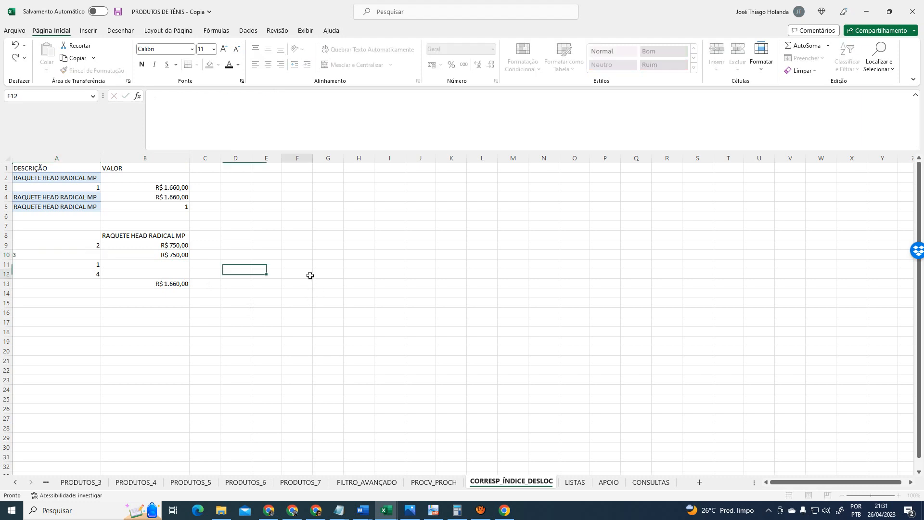
# Trace B10's two-row, three-column offset on PRODUTOS_7 from the DESCRIÇÃO header to RAQUETE HEAD RADICAL PRO's VALOR ESPERADO, and return to CORRESP_ÍNDICE_DESLOC
pyautogui.click(88, 246)
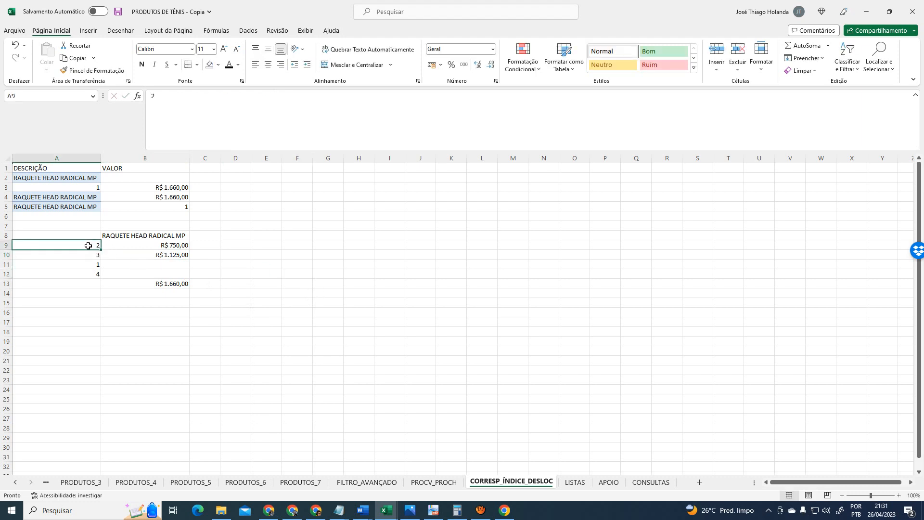
pyautogui.click(86, 256)
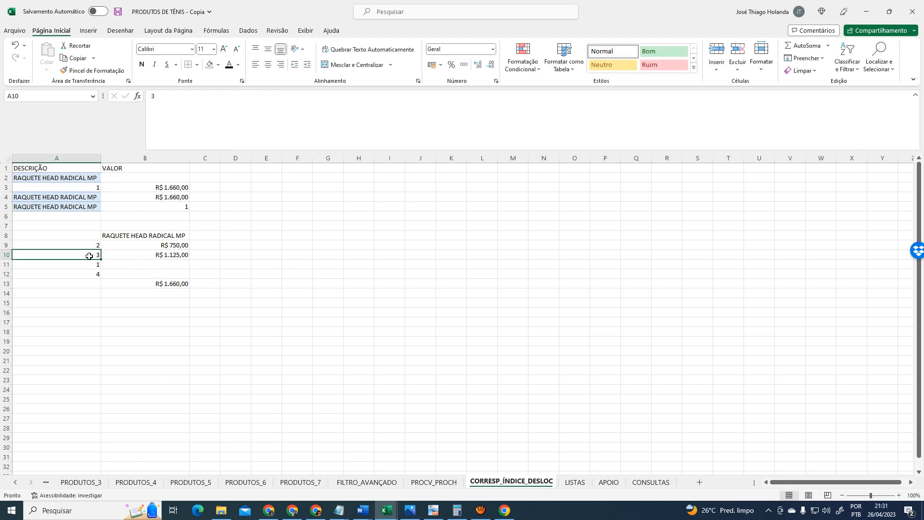
pyautogui.click(144, 255)
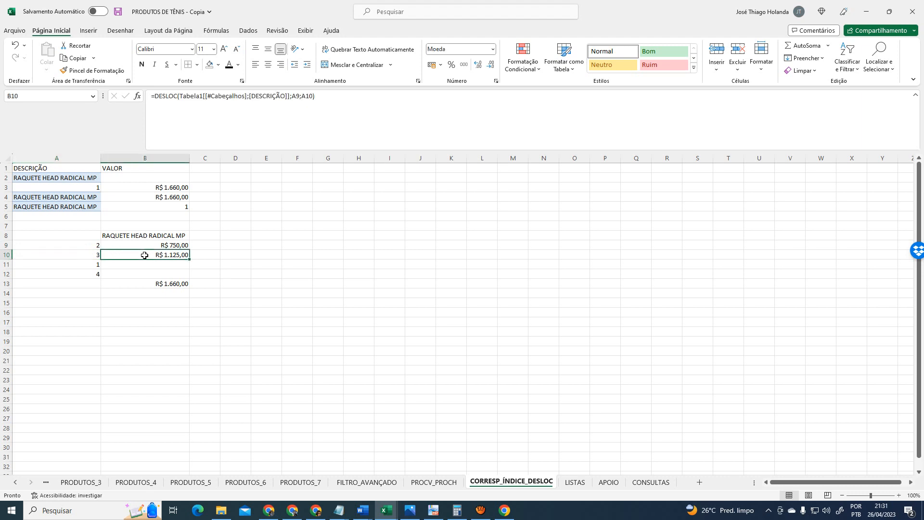
pyautogui.click(301, 483)
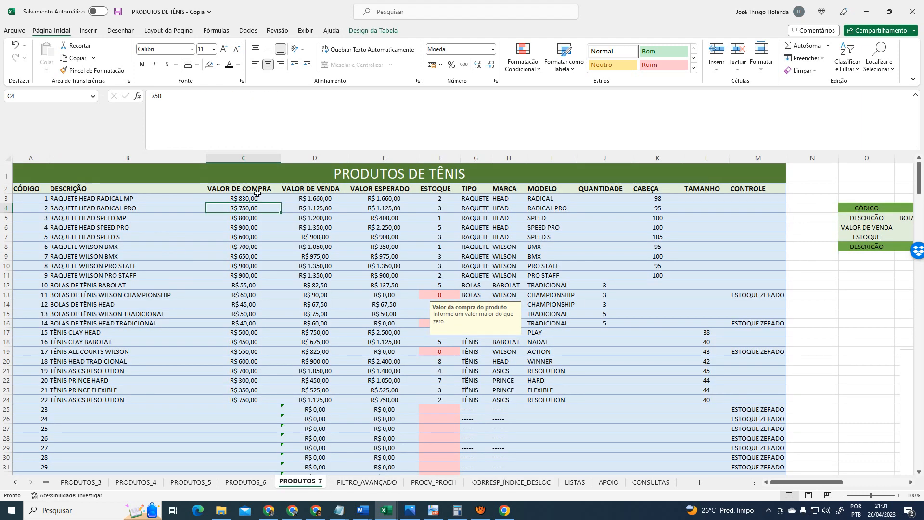
pyautogui.click(109, 189)
pyautogui.hotkey('ctrl', 'space')
pyautogui.click(110, 200)
pyautogui.click(115, 210)
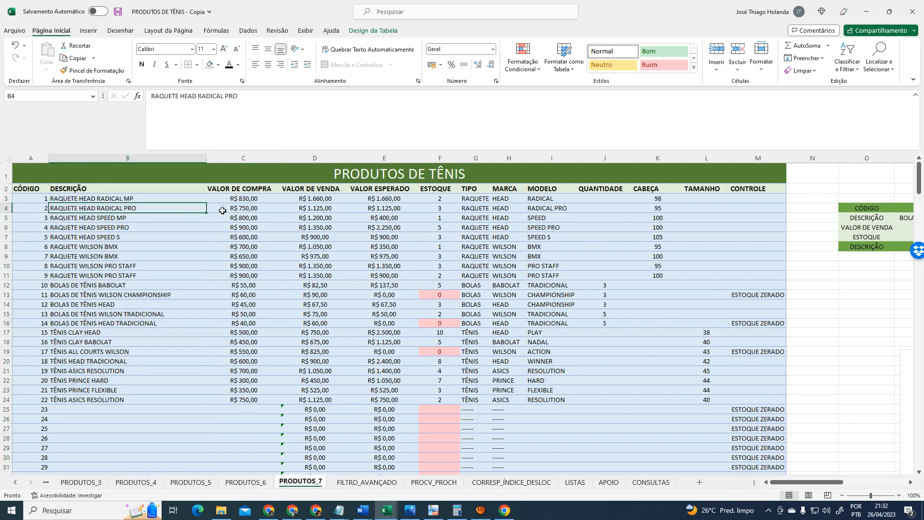
pyautogui.click(234, 208)
pyautogui.click(312, 208)
pyautogui.click(406, 208)
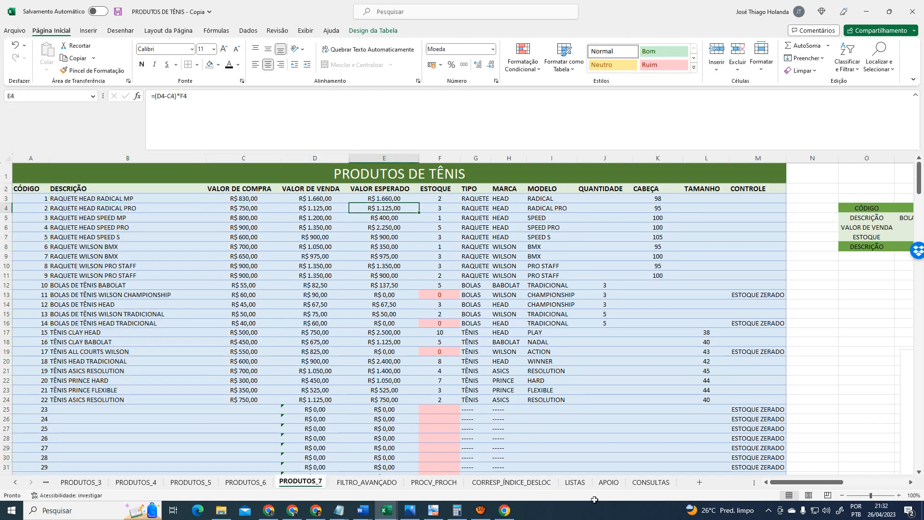
pyautogui.click(512, 483)
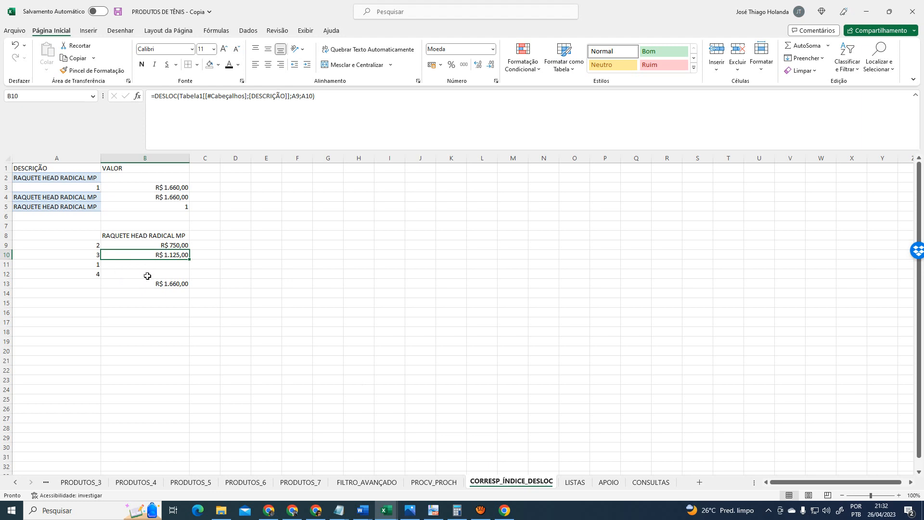
# Examine the CORRESP formulas in A11 and A12 and the DESLOC formulas in B13 and B8
pyautogui.click(74, 263)
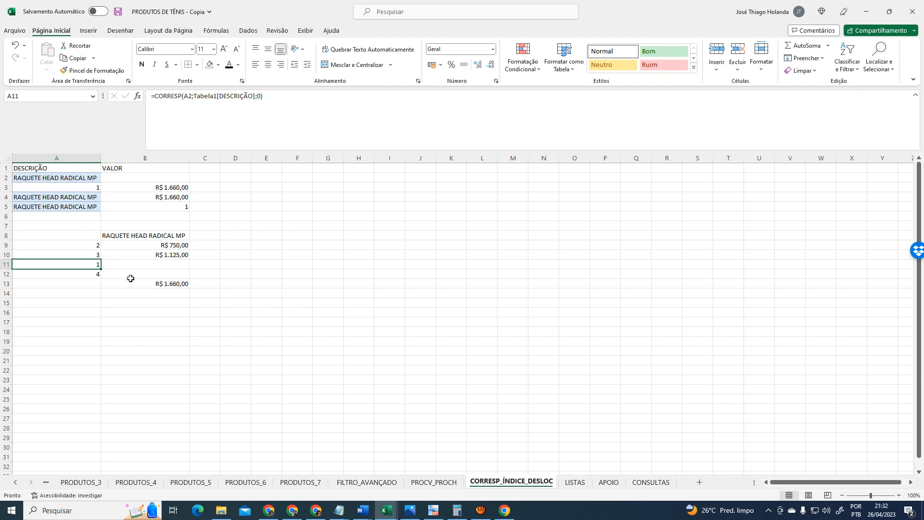
pyautogui.click(80, 272)
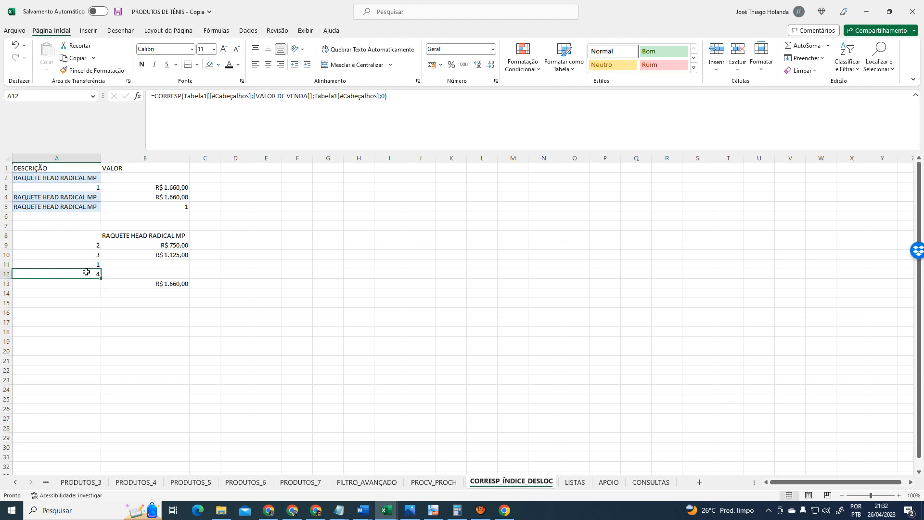
pyautogui.click(162, 286)
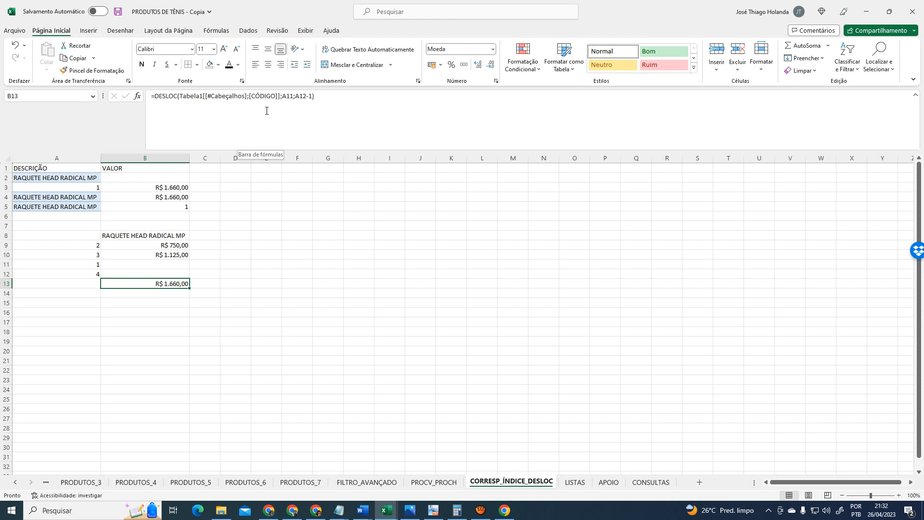
pyautogui.press('Up')
pyautogui.press('Up')
pyautogui.press('Up')
pyautogui.press('Up')
pyautogui.press('Up')
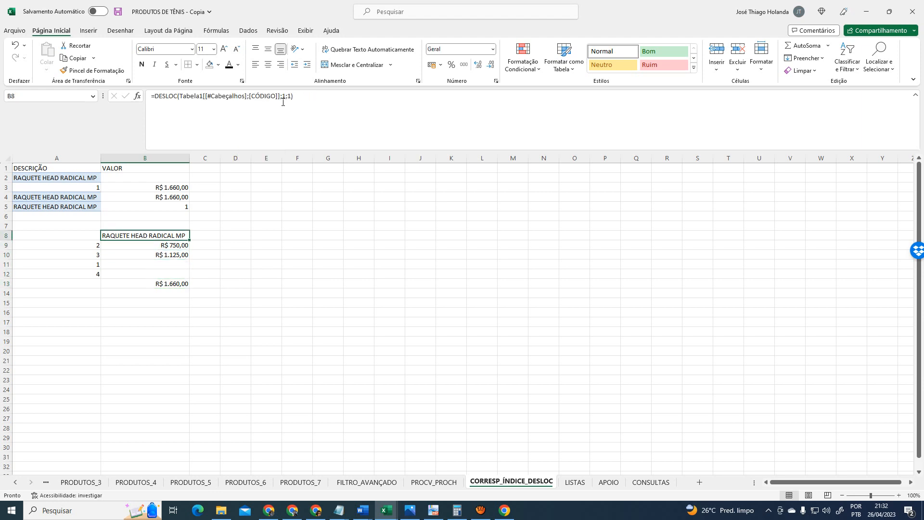
# Replace the DESCRIÇÃO header reference in B9's DESLOC formula with the CÓDIGO header on PRODUTOS_7
pyautogui.click(176, 244)
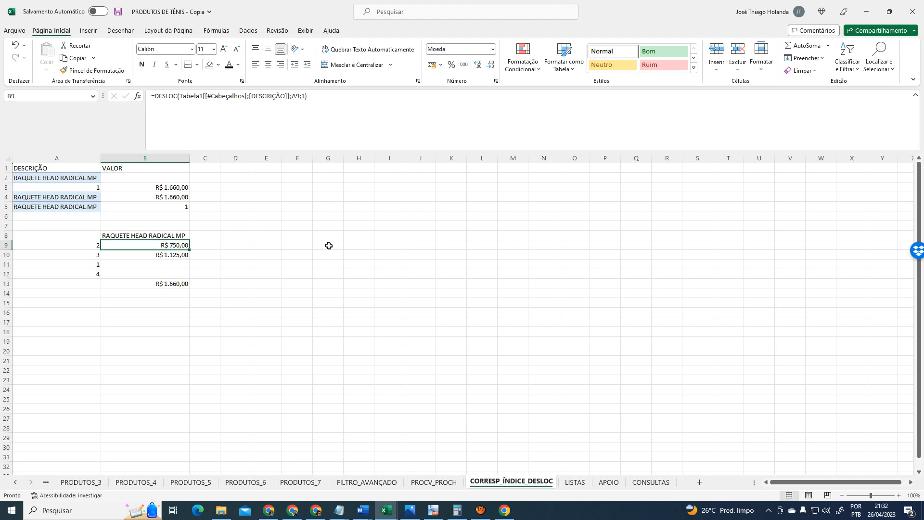
pyautogui.click(181, 98)
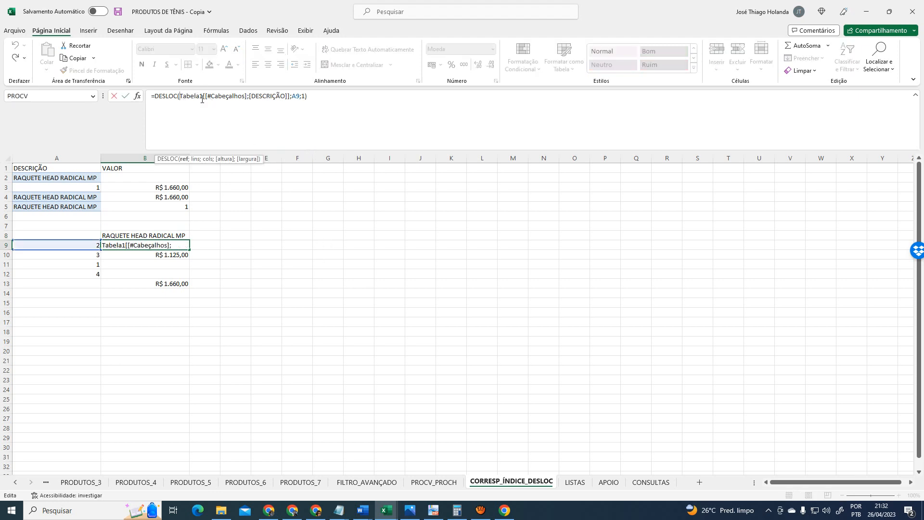
pyautogui.hotkey('ctrl', 'shift', 'Right')
pyautogui.hotkey('ctrl', 'shift', 'Right')
pyautogui.hotkey('ctrl', 'shift', 'Right')
pyautogui.hotkey('ctrl', 'shift', 'Right')
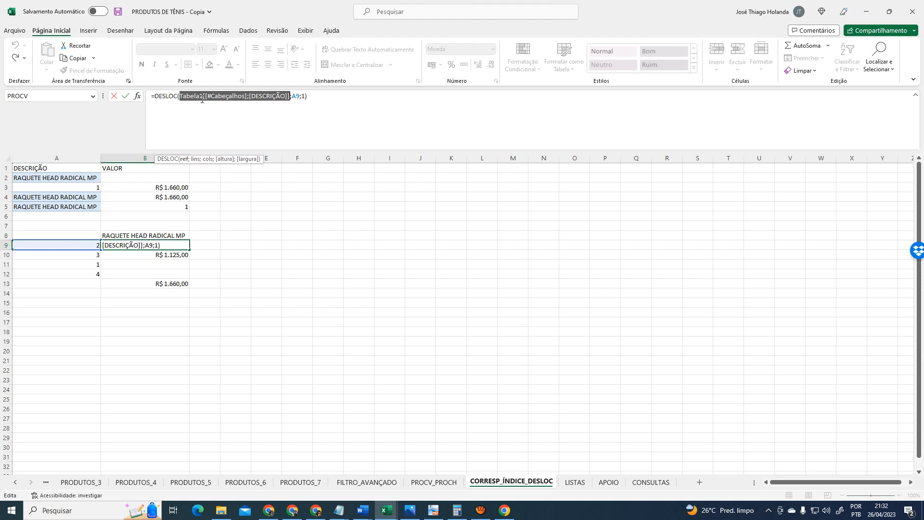
pyautogui.press('Delete')
pyautogui.click(303, 480)
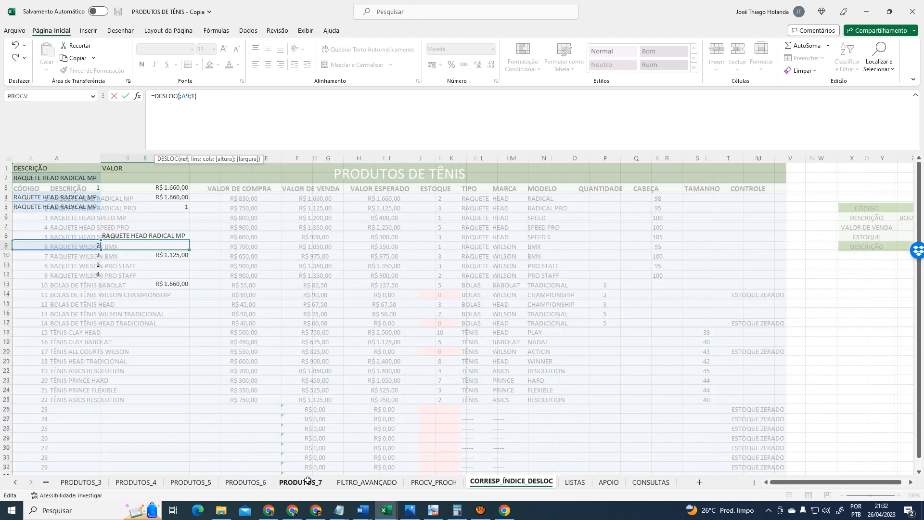
pyautogui.click(38, 192)
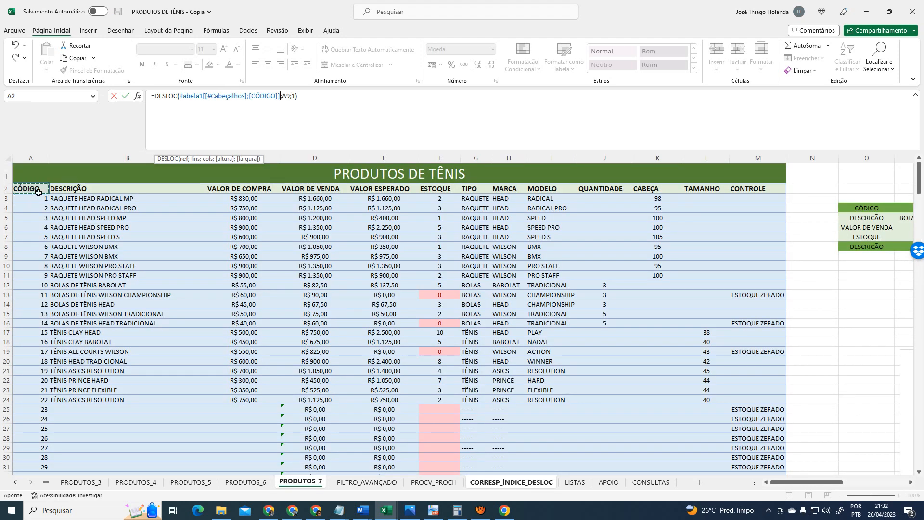
pyautogui.press('Escape')
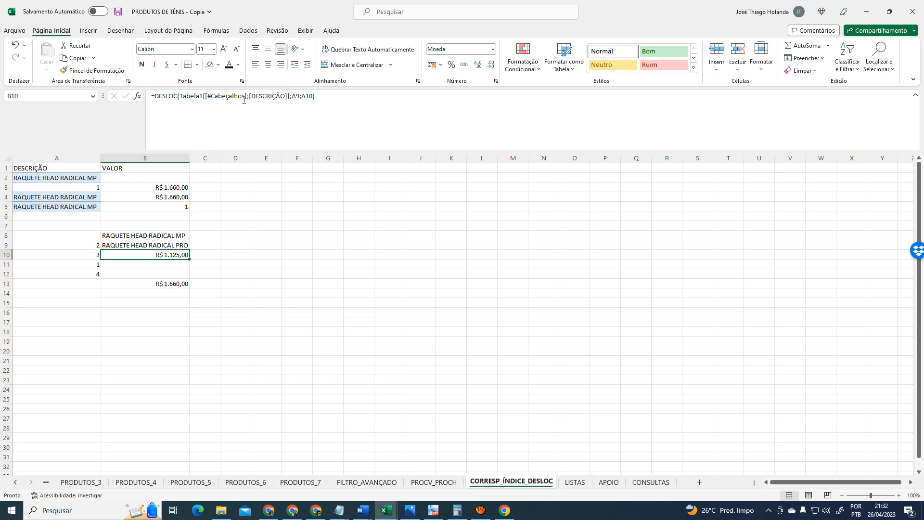
# Replace the DESCRIÇÃO header reference in B10's DESLOC formula with the CÓDIGO header on PRODUTOS_7, keeping A9 and A10 as offsets
pyautogui.click(291, 95)
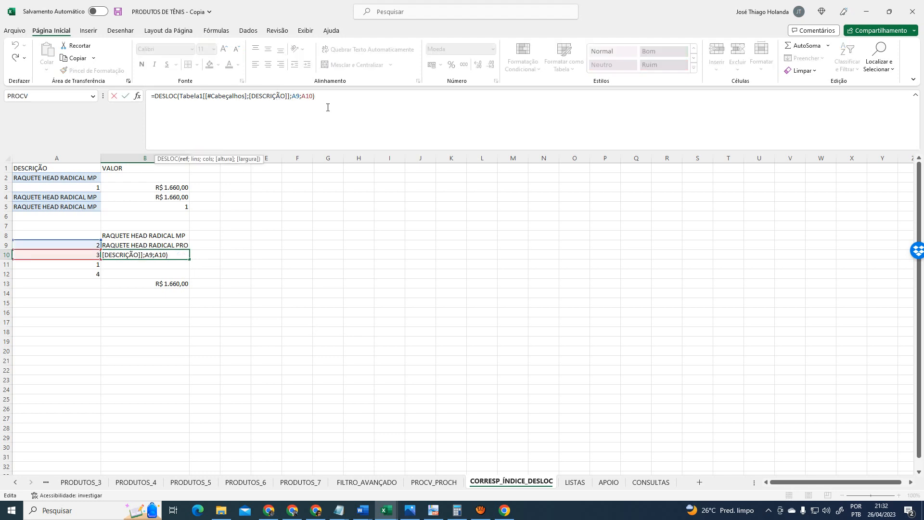
pyautogui.press('BackSpace')
pyautogui.press('BackSpace')
pyautogui.press('BackSpace')
pyautogui.press('BackSpace')
pyautogui.press('BackSpace')
pyautogui.press('BackSpace')
pyautogui.press('BackSpace')
pyautogui.press('BackSpace')
pyautogui.press('BackSpace')
pyautogui.press('BackSpace')
pyautogui.press('BackSpace')
pyautogui.press('BackSpace')
pyautogui.press('BackSpace')
pyautogui.press('BackSpace')
pyautogui.press('BackSpace')
pyautogui.press('BackSpace')
pyautogui.press('BackSpace')
pyautogui.press('BackSpace')
pyautogui.press('BackSpace')
pyautogui.press('BackSpace')
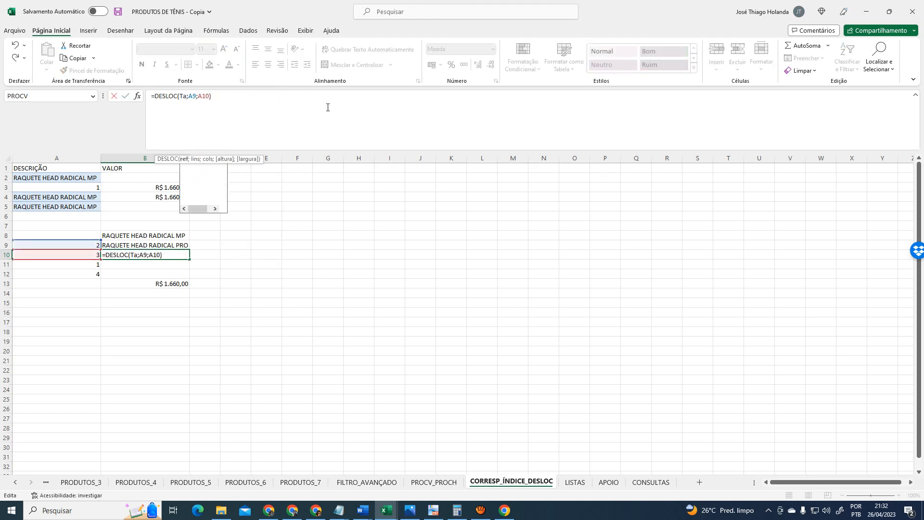
pyautogui.press('BackSpace')
pyautogui.press('BackSpace')
pyautogui.click(300, 482)
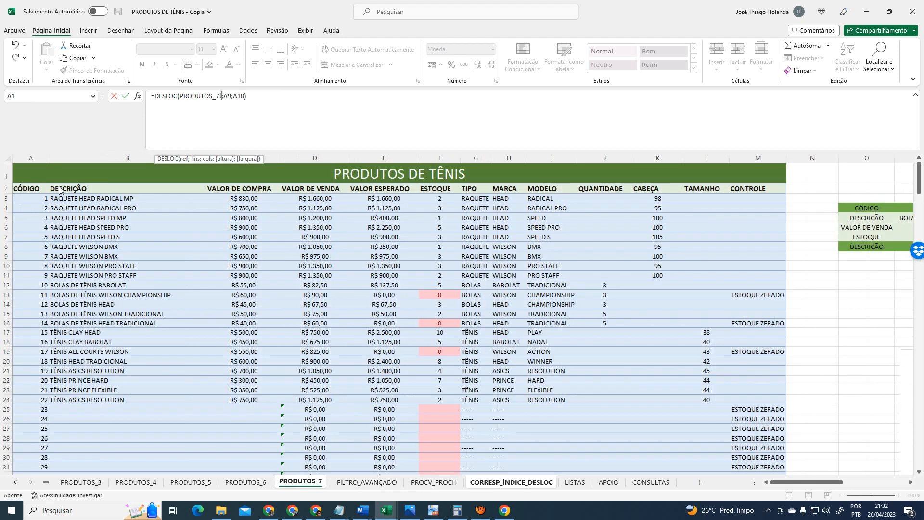
pyautogui.click(24, 188)
pyautogui.press('Return')
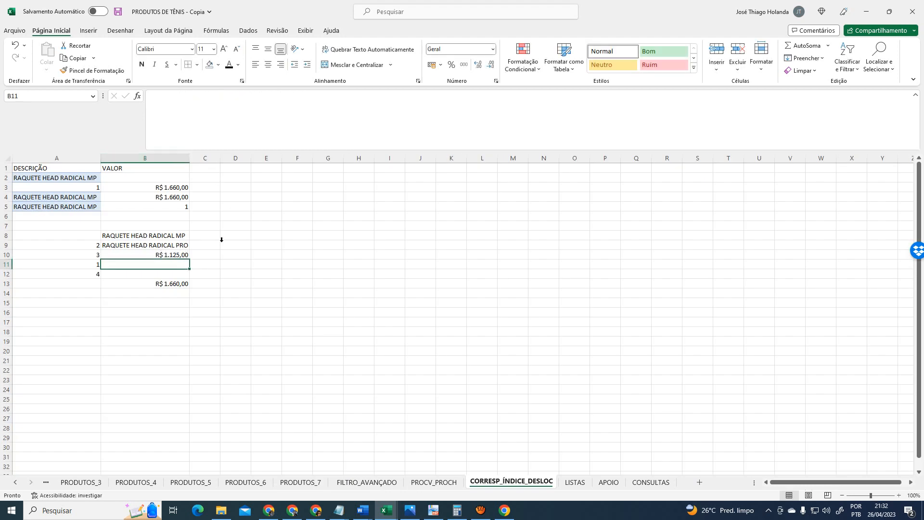
pyautogui.press('Up')
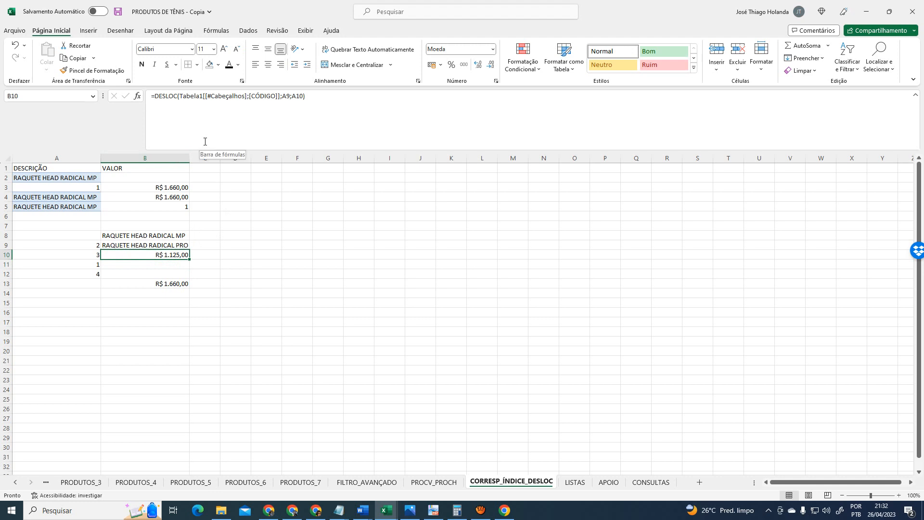
# Set the column offset in A10 to 5 and the row offset in A9 to 5
pyautogui.press('Up')
pyautogui.press('Left')
pyautogui.press('Right')
pyautogui.press('Down')
pyautogui.press('Left')
pyautogui.press('Up')
pyautogui.press('Down')
pyautogui.press('Right')
pyautogui.press('Left')
pyautogui.write('5')
pyautogui.press('Up')
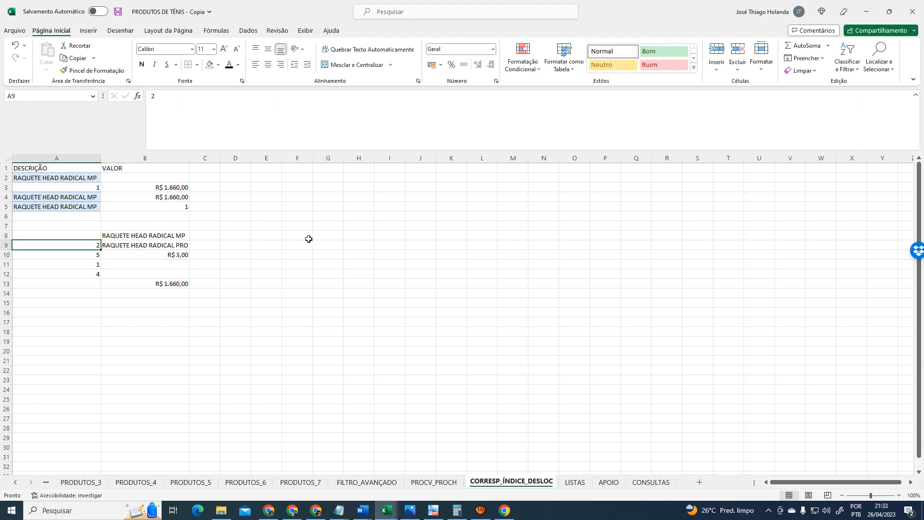
pyautogui.write('5')
pyautogui.press('Return')
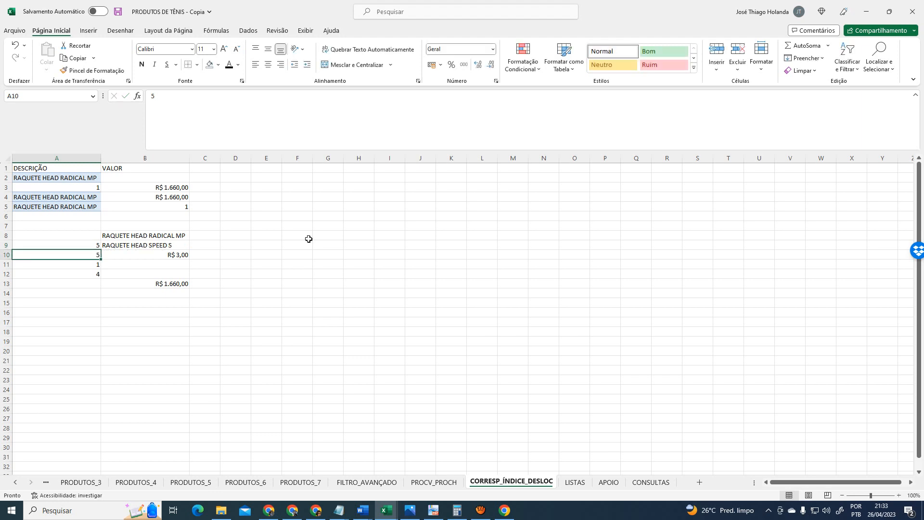
# Remove the -1 from the column offset in B13's DESLOC formula, leaving A12 as the column argument
pyautogui.press('Down')
pyautogui.press('Down')
pyautogui.press('Up')
pyautogui.press('Down')
pyautogui.press('Down')
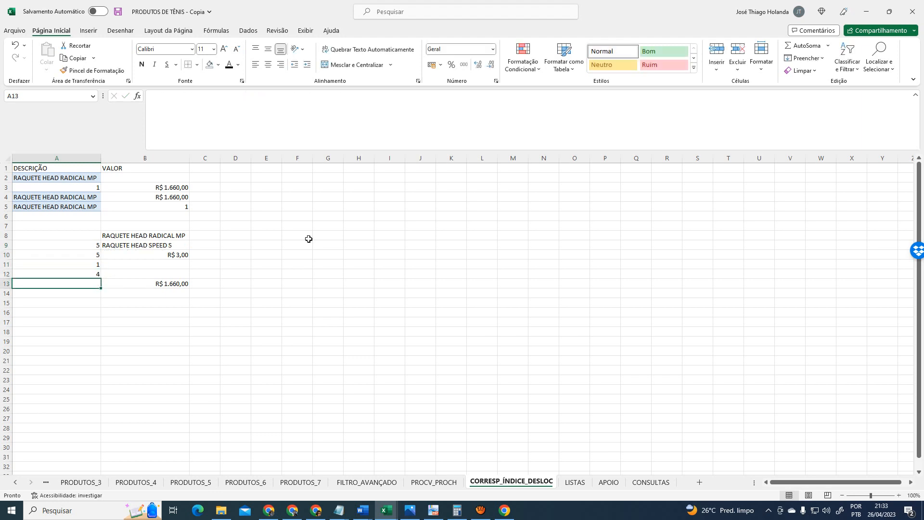
pyautogui.press('Right')
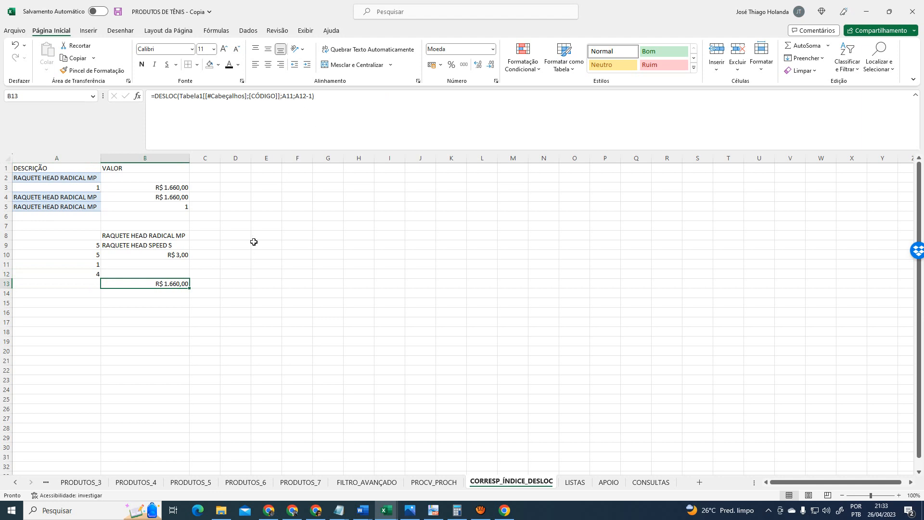
pyautogui.click(82, 272)
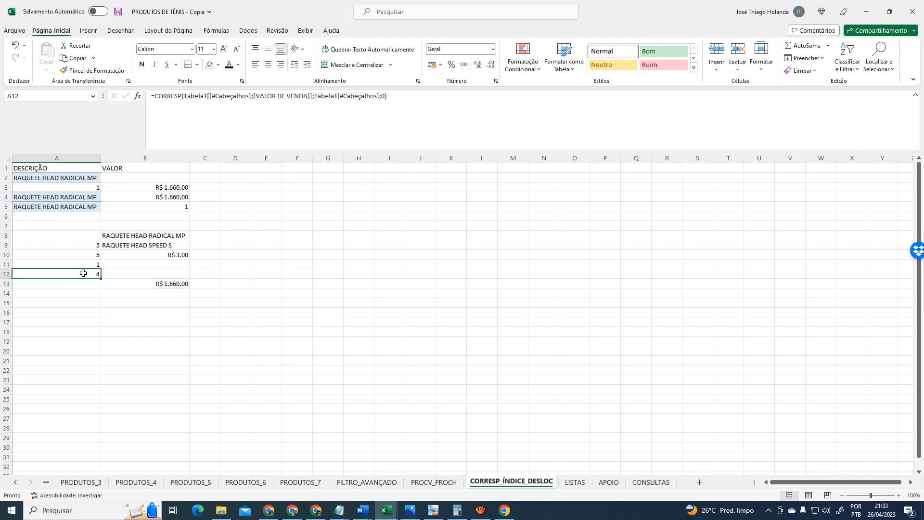
pyautogui.click(149, 285)
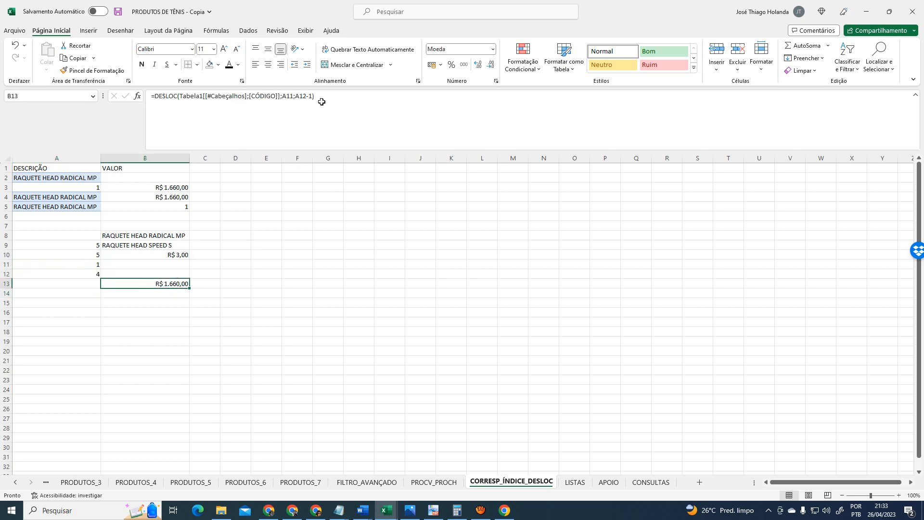
pyautogui.click(292, 99)
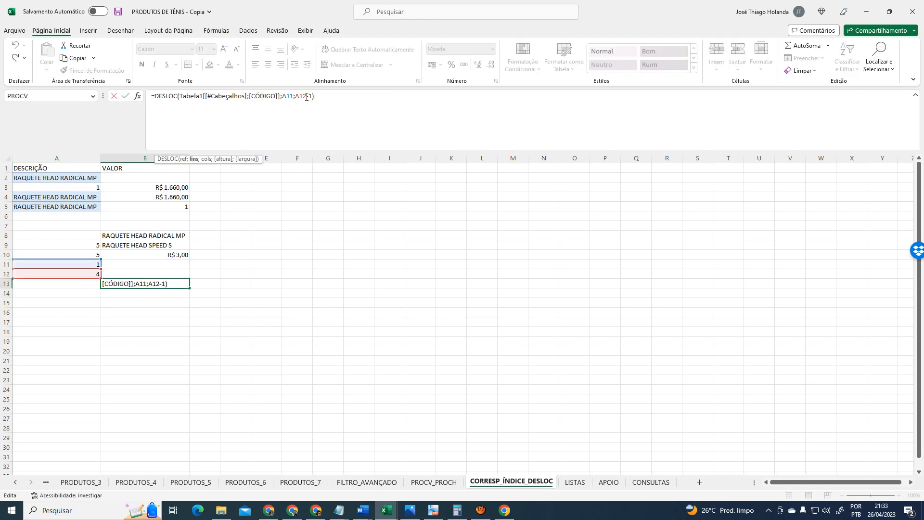
pyautogui.click(306, 97)
pyautogui.press('Delete')
pyautogui.press('Delete')
pyautogui.hotkey('ctrl', 'Return')
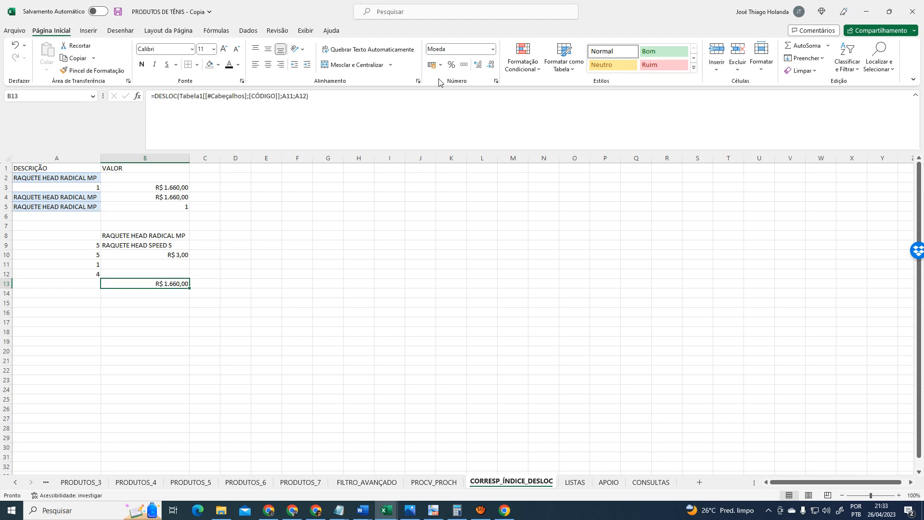
# Clear the reference argument in B13's DESLOC formula and reselect the CÓDIGO header on PRODUTOS_7
pyautogui.click(281, 96)
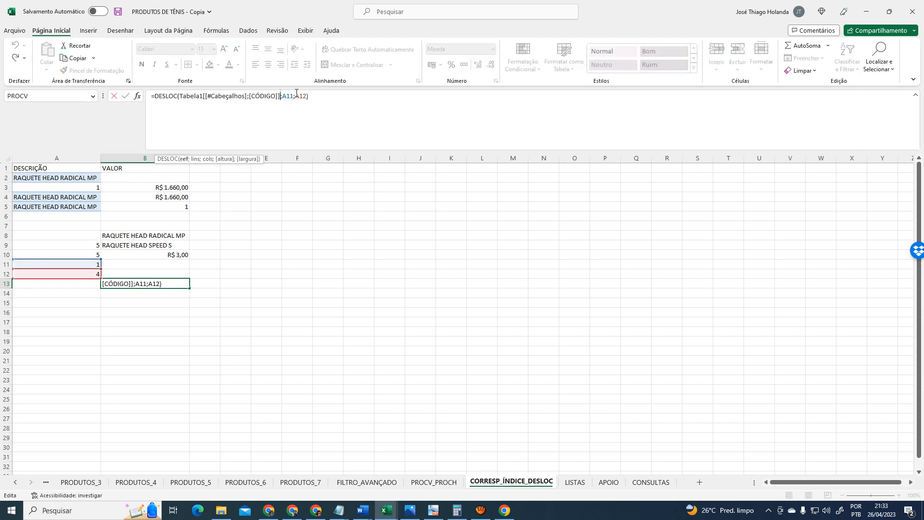
pyautogui.press('BackSpace')
pyautogui.press('BackSpace')
pyautogui.press('BackSpace')
pyautogui.press('BackSpace')
pyautogui.press('BackSpace')
pyautogui.press('BackSpace')
pyautogui.press('BackSpace')
pyautogui.press('BackSpace')
pyautogui.press('BackSpace')
pyautogui.press('BackSpace')
pyautogui.press('BackSpace')
pyautogui.press('BackSpace')
pyautogui.press('BackSpace')
pyautogui.press('BackSpace')
pyautogui.press('BackSpace')
pyautogui.press('BackSpace')
pyautogui.press('BackSpace')
pyautogui.press('BackSpace')
pyautogui.press('BackSpace')
pyautogui.press('BackSpace')
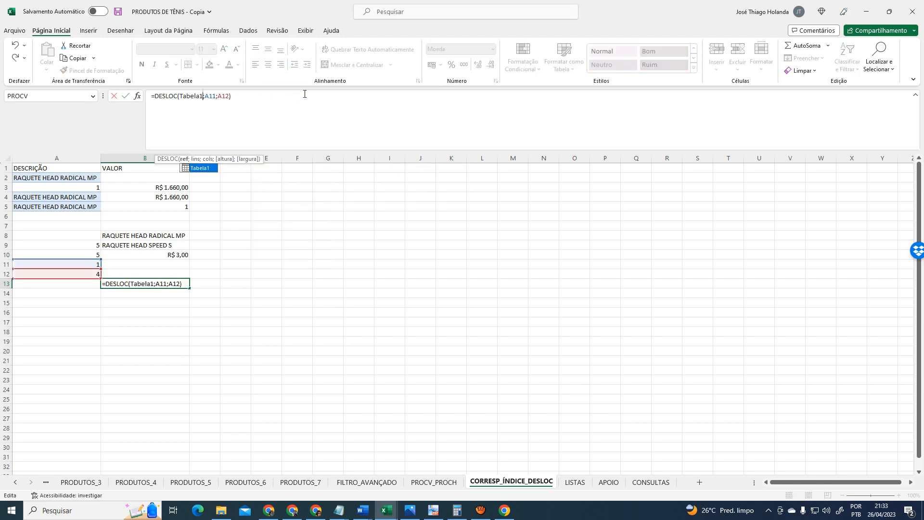
pyautogui.press('BackSpace')
pyautogui.press('BackSpace')
pyautogui.press('BackSpace')
pyautogui.press('BackSpace')
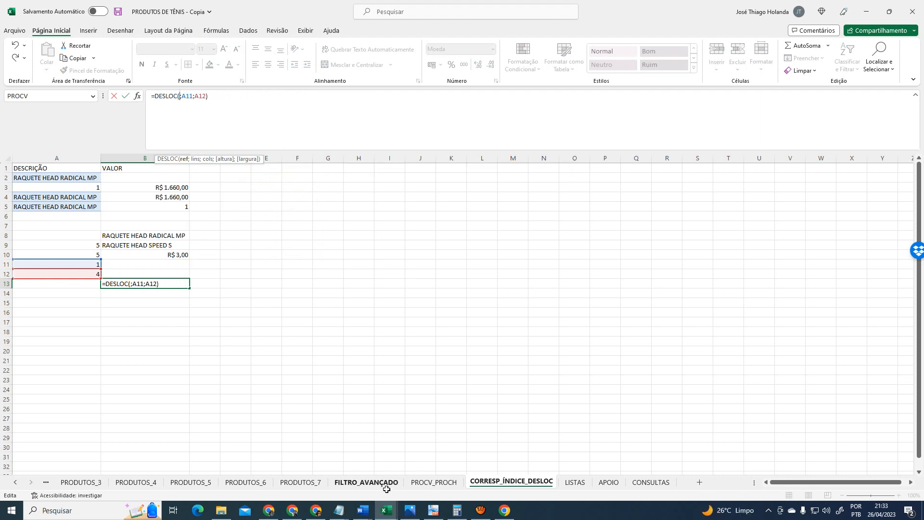
pyautogui.click(300, 482)
pyautogui.click(26, 190)
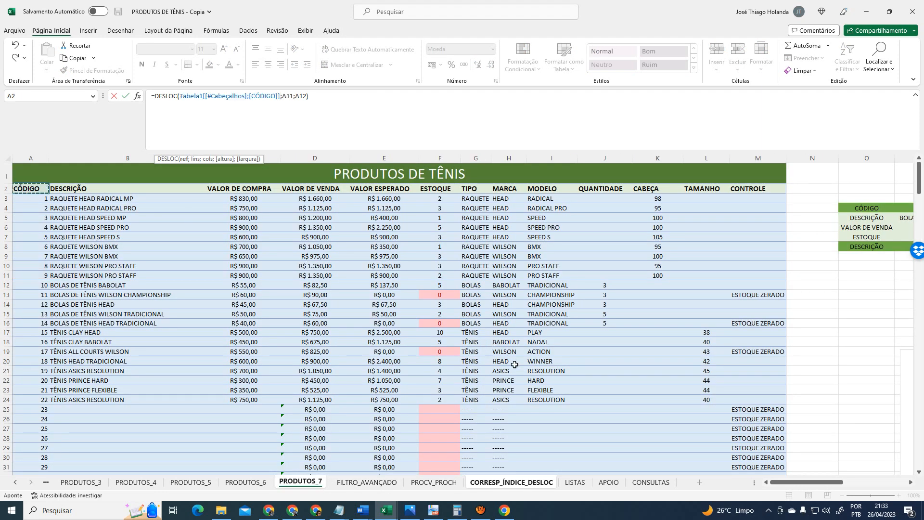
pyautogui.press('Return')
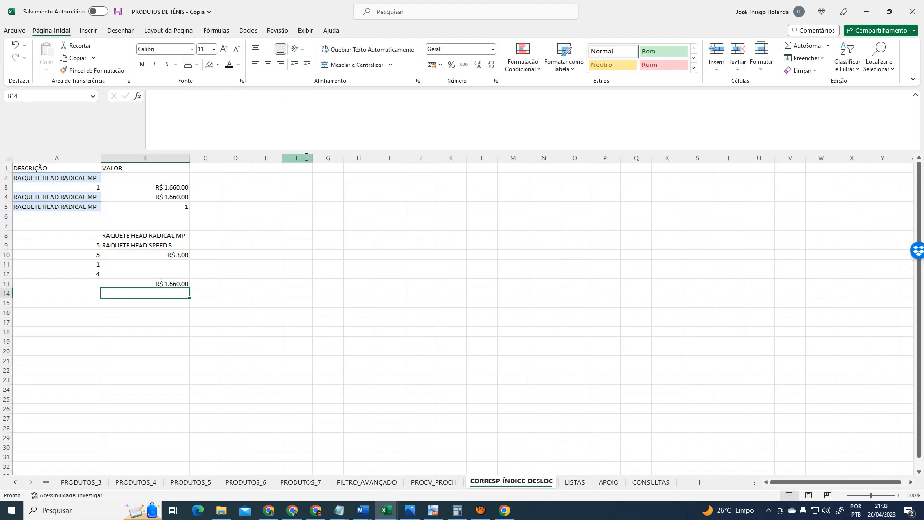
# Examine the CORRESP formula in A11 that supplies the row offset, and the DESLOC formula in B13
pyautogui.press('Up')
pyautogui.press('Up')
pyautogui.press('Up')
pyautogui.press('Left')
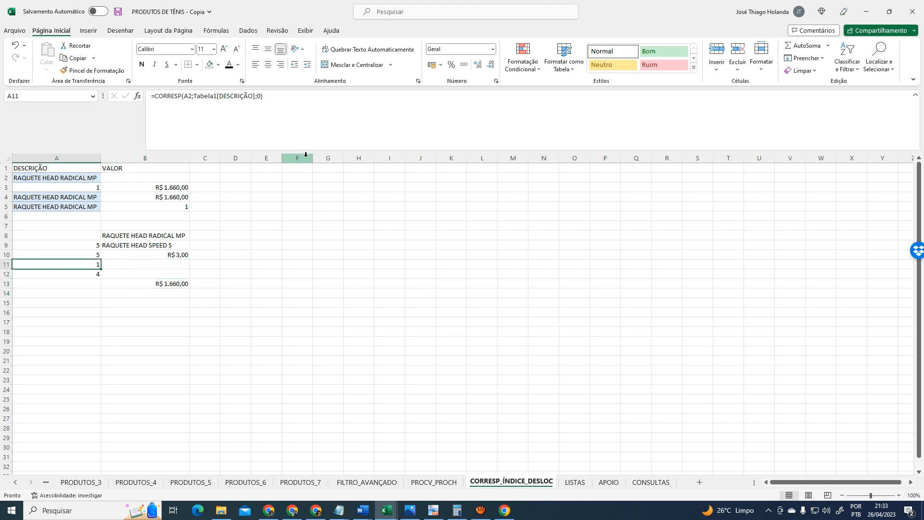
pyautogui.press('Right')
pyautogui.press('Down')
pyautogui.press('Down')
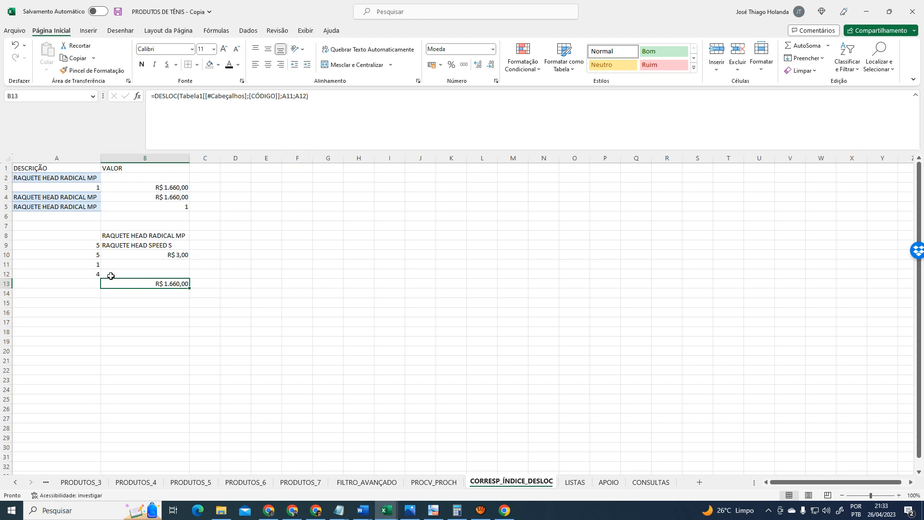
# Trace B13's one-row, four-column offset on PRODUTOS_7 from the CÓDIGO header to RAQUETE HEAD RADICAL MP's VALOR ESPERADO, and return to CORRESP_ÍNDICE_DESLOC
pyautogui.click(301, 482)
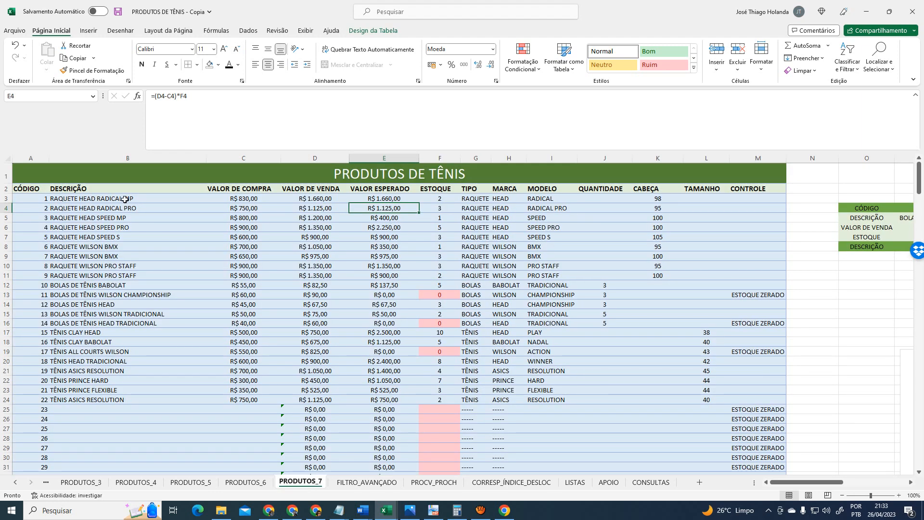
pyautogui.click(24, 191)
pyautogui.click(26, 195)
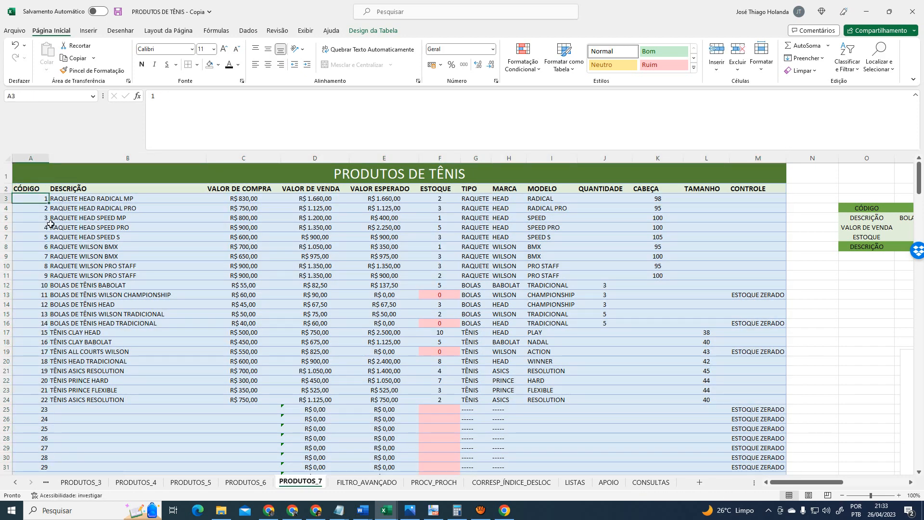
pyautogui.press('Right')
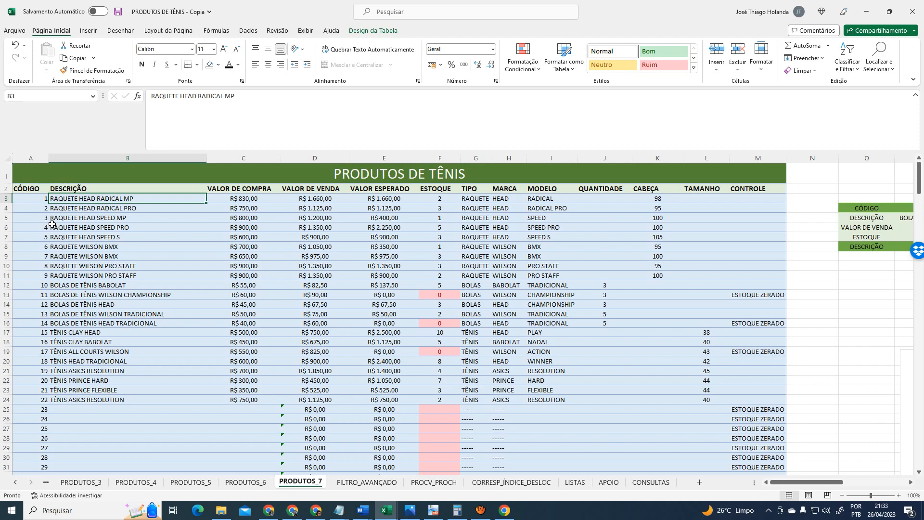
pyautogui.press('Right')
pyautogui.press('Right')
pyautogui.press('Right')
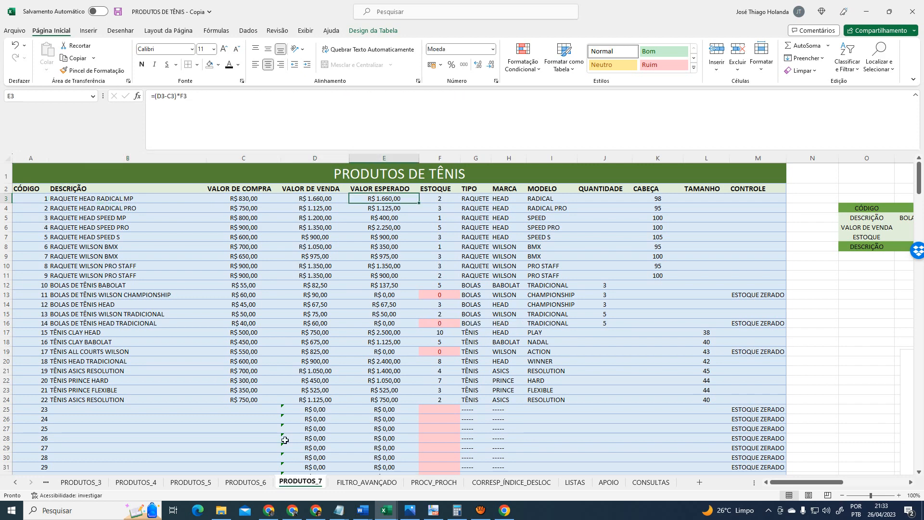
pyautogui.click(520, 482)
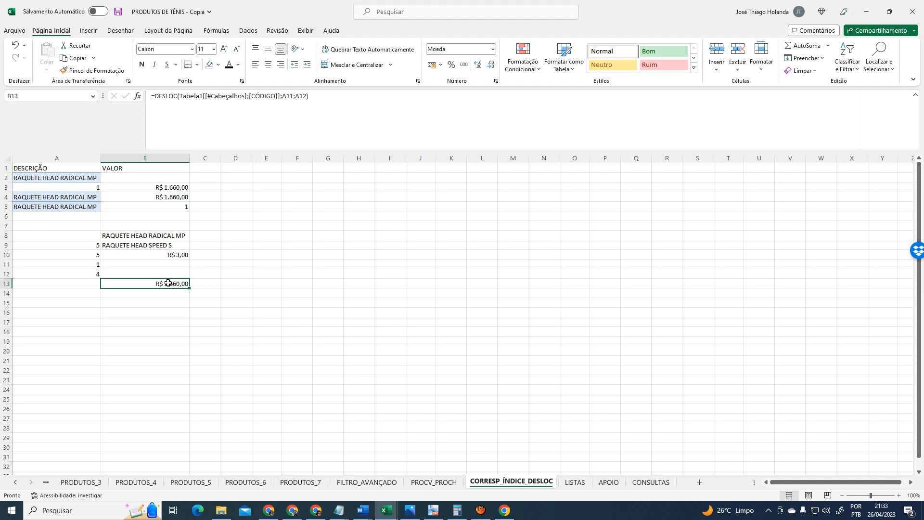
# Review the offset cells A9 to A12, including the CORRESP formula in A11
pyautogui.press('Left')
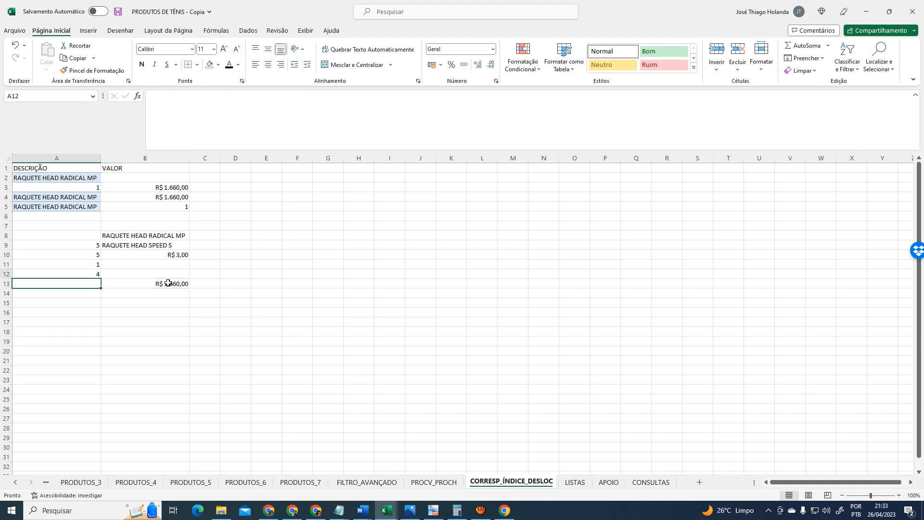
pyautogui.press('Up')
pyautogui.press('Up')
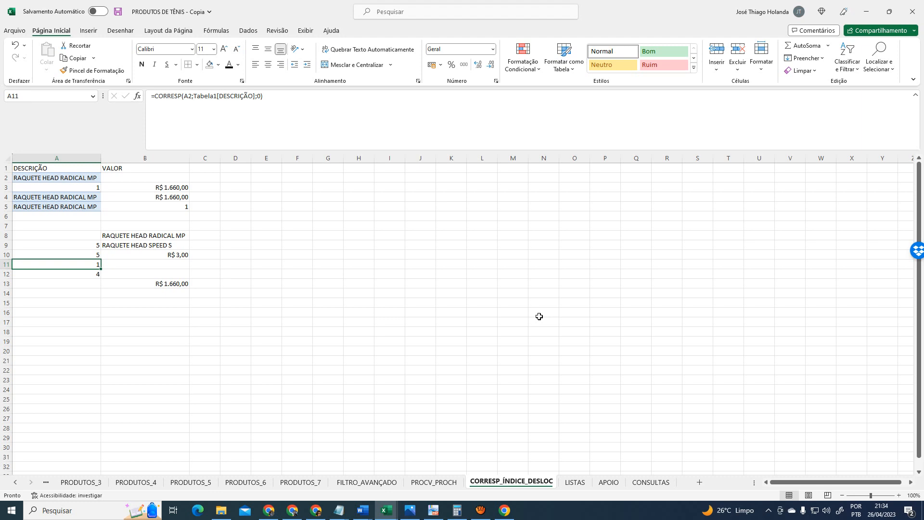
pyautogui.press('Up')
pyautogui.press('Up')
pyautogui.press('Down')
pyautogui.press('Down')
# Clear the lookup value in A12's CORRESP formula and reselect the VALOR DE VENDA header on PRODUTOS_7
pyautogui.click(72, 272)
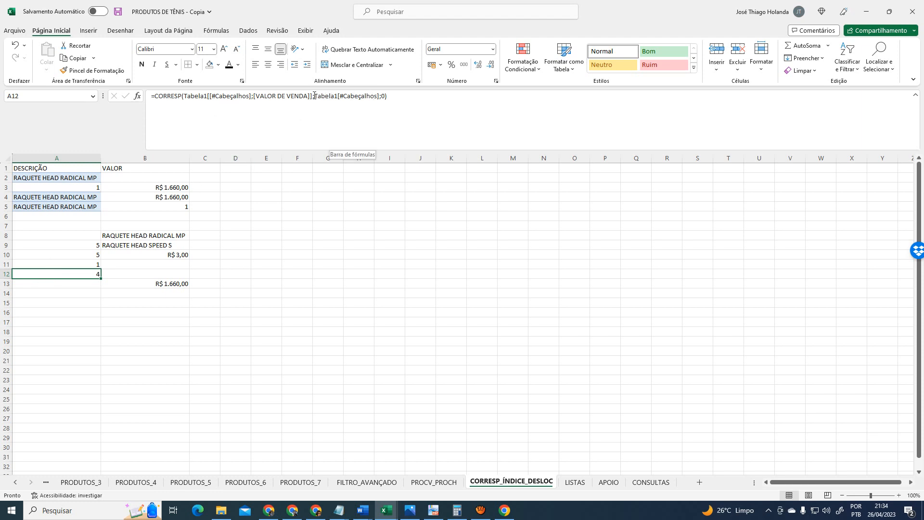
pyautogui.click(315, 96)
pyautogui.press('BackSpace')
pyautogui.press('BackSpace')
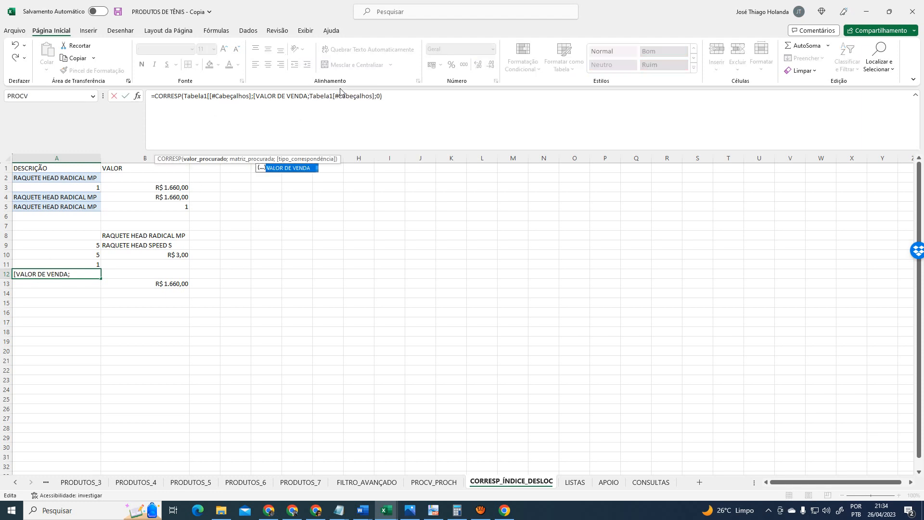
pyautogui.press('BackSpace')
pyautogui.press('BackSpace')
pyautogui.press('BackSpace')
pyautogui.press('BackSpace')
pyautogui.press('BackSpace')
pyautogui.press('BackSpace')
pyautogui.press('BackSpace')
pyautogui.press('BackSpace')
pyautogui.press('BackSpace')
pyautogui.press('BackSpace')
pyautogui.press('BackSpace')
pyautogui.press('BackSpace')
pyautogui.press('BackSpace')
pyautogui.press('BackSpace')
pyautogui.press('BackSpace')
pyautogui.press('BackSpace')
pyautogui.press('BackSpace')
pyautogui.press('BackSpace')
pyautogui.press('BackSpace')
pyautogui.press('BackSpace')
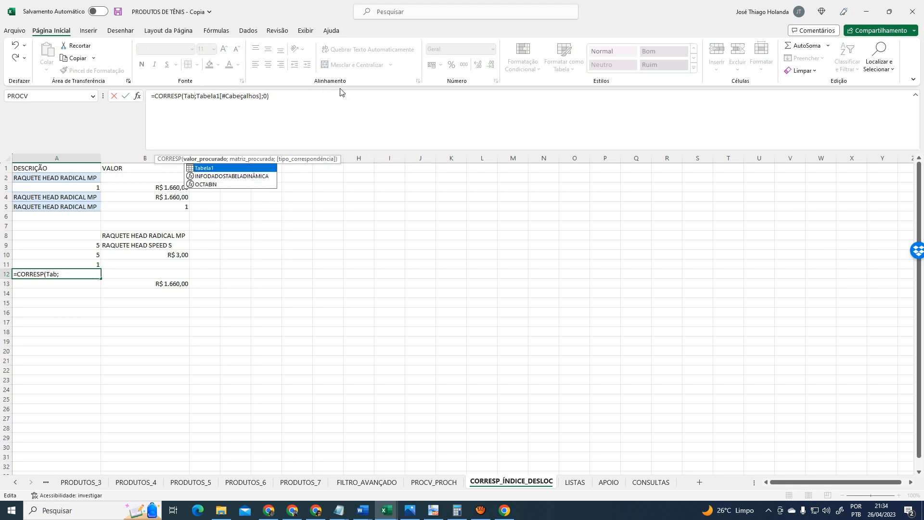
pyautogui.press('BackSpace')
pyautogui.press('BackSpace')
pyautogui.press('BackSpace')
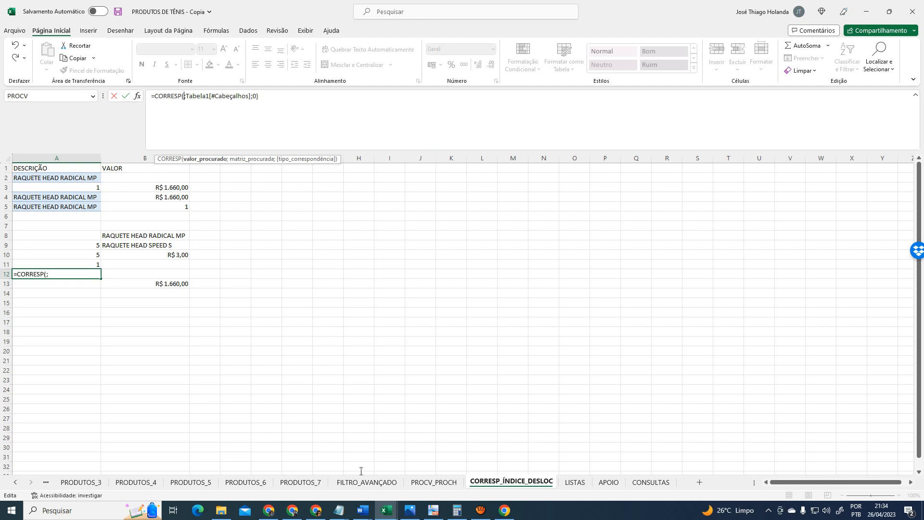
pyautogui.click(298, 482)
pyautogui.click(319, 190)
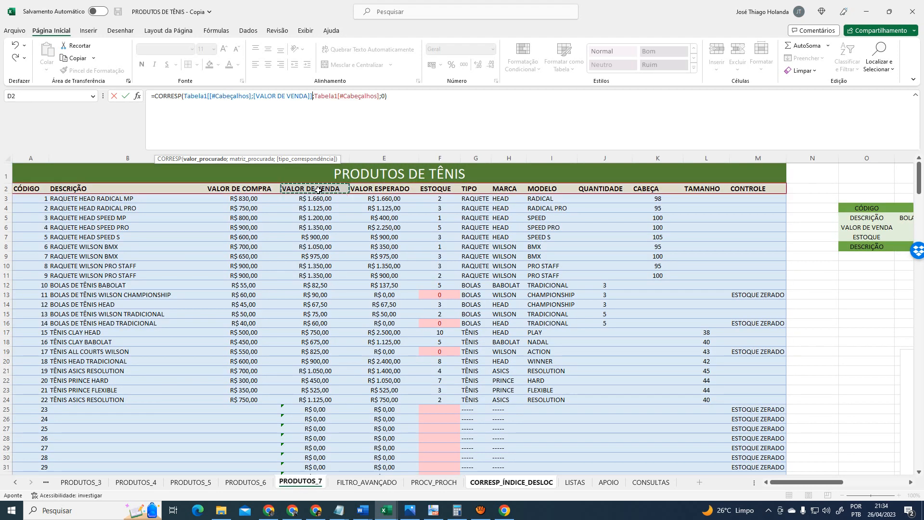
# Clear the lookup array in A12's CORRESP formula, reselect Tabela1's full header row from CÓDIGO to CONTROLE, and commit the formula
pyautogui.click(314, 97)
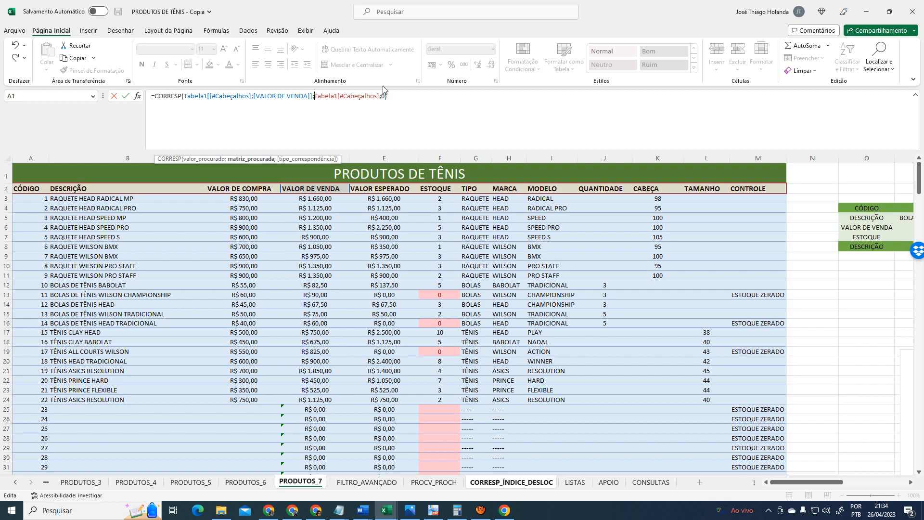
pyautogui.hotkey('shift', 'Right')
pyautogui.hotkey('shift', 'Right')
pyautogui.hotkey('shift', 'Right')
pyautogui.hotkey('shift', 'Right')
pyautogui.hotkey('shift', 'Right')
pyautogui.hotkey('shift', 'Right')
pyautogui.hotkey('shift', 'Right')
pyautogui.hotkey('shift', 'Right')
pyautogui.hotkey('shift', 'Right')
pyautogui.hotkey('shift', 'Right')
pyautogui.hotkey('shift', 'Right')
pyautogui.hotkey('shift', 'Right')
pyautogui.hotkey('shift', 'Right')
pyautogui.hotkey('shift', 'Right')
pyautogui.hotkey('shift', 'Right')
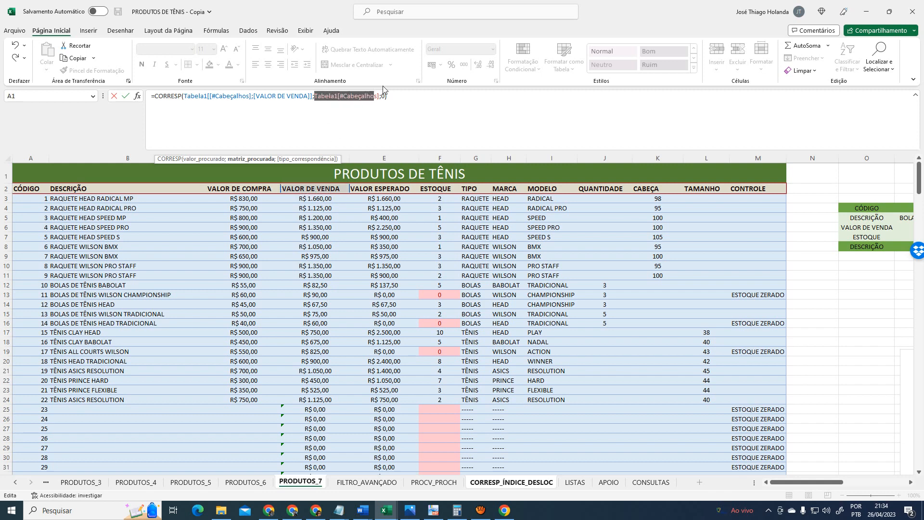
pyautogui.press('BackSpace')
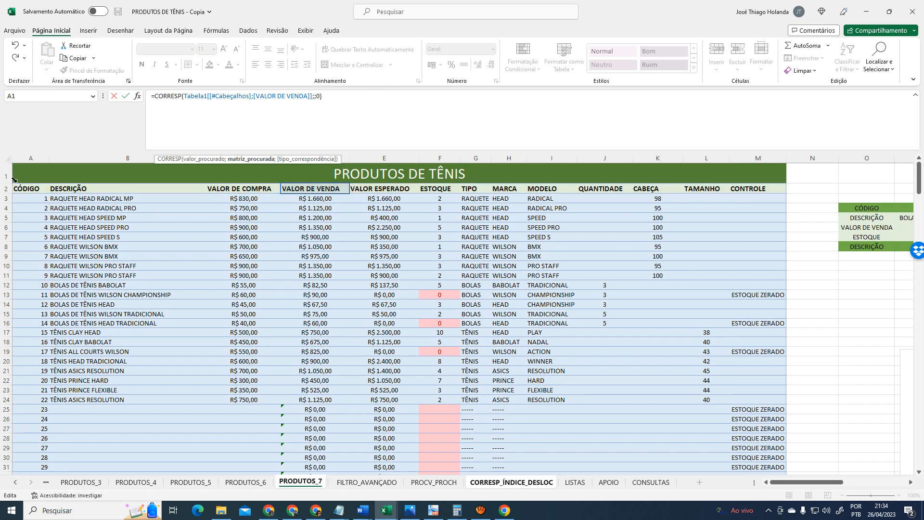
pyautogui.moveTo(25, 187); pyautogui.dragTo(780, 188)
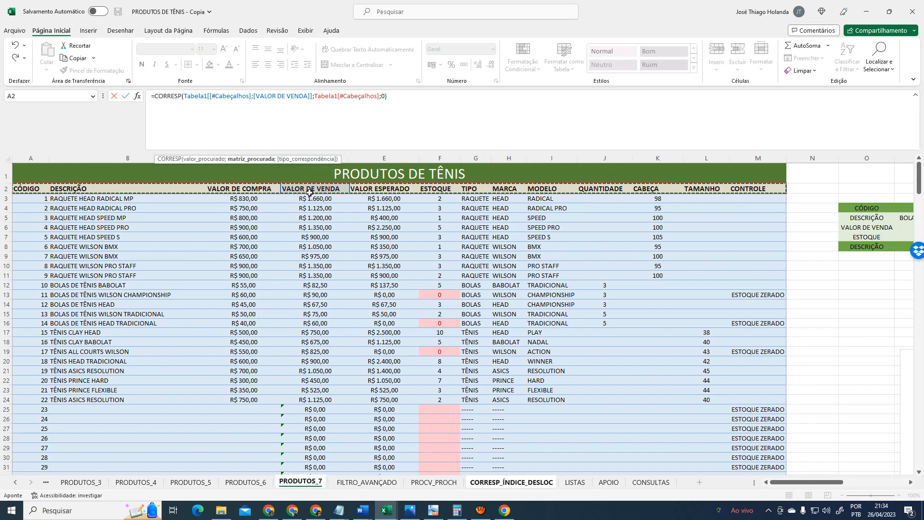
pyautogui.press('Return')
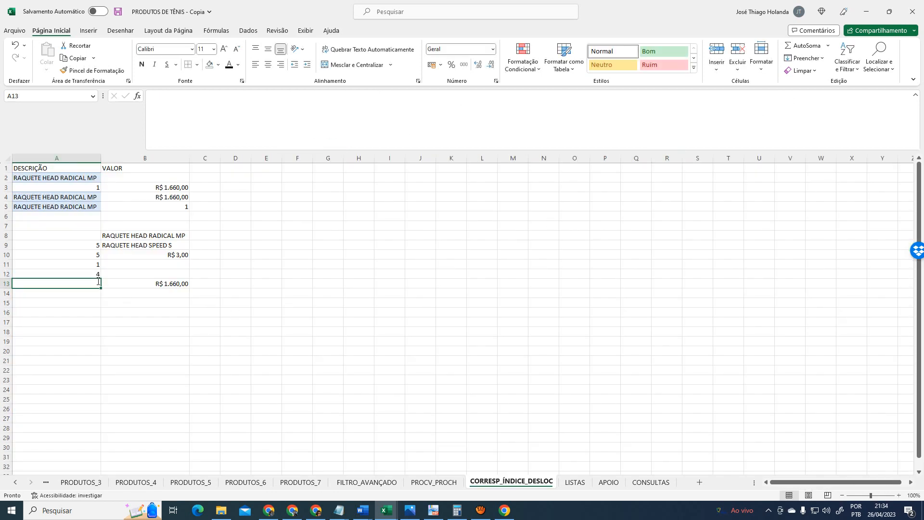
# Copy the text of B13's DESLOC formula and enter it in B14 with the same A11 and A12 references
pyautogui.click(95, 272)
pyautogui.press('Right')
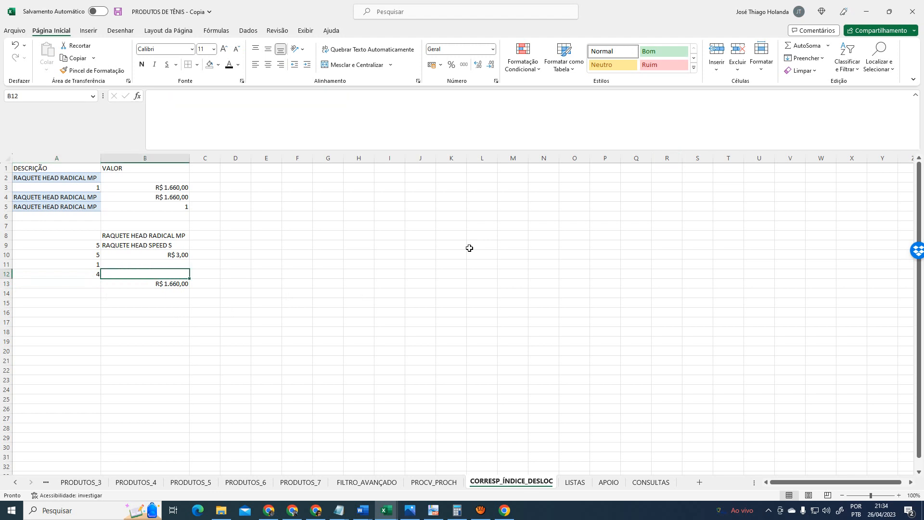
pyautogui.press('Down')
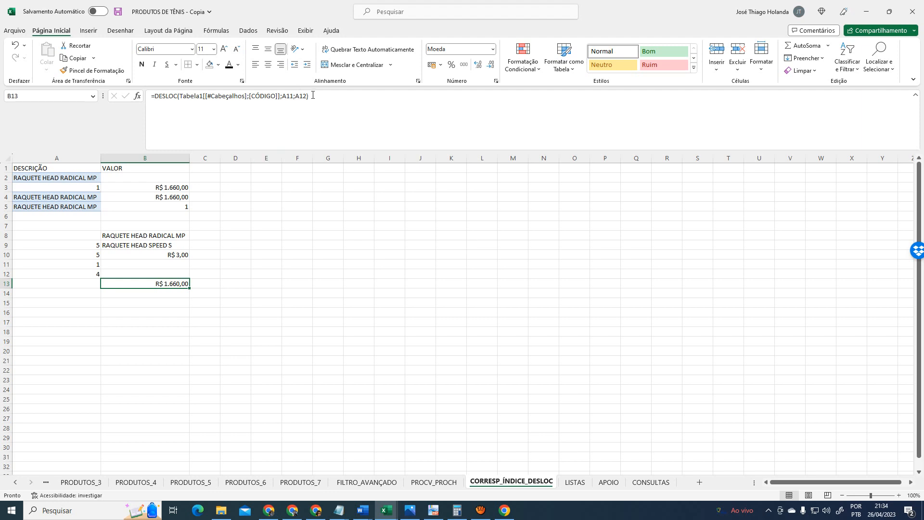
pyautogui.moveTo(346, 98); pyautogui.dragTo(1, 96)
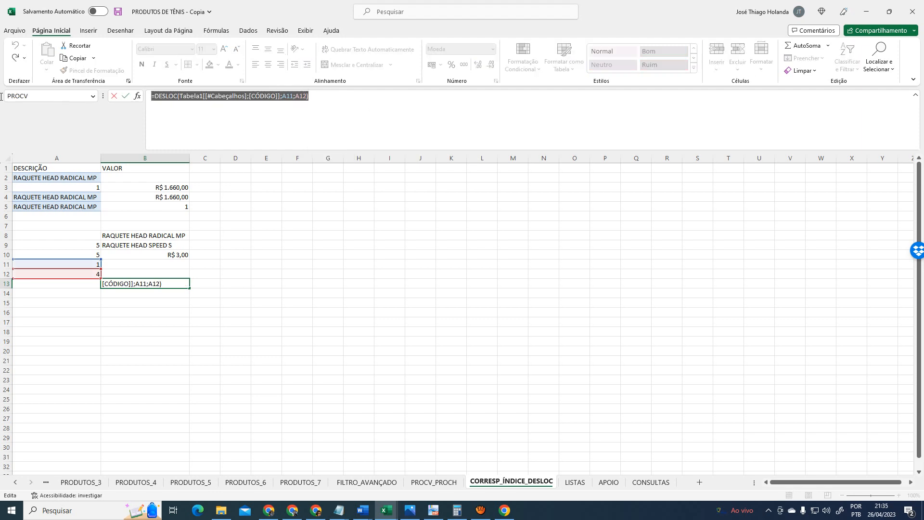
pyautogui.press('Return')
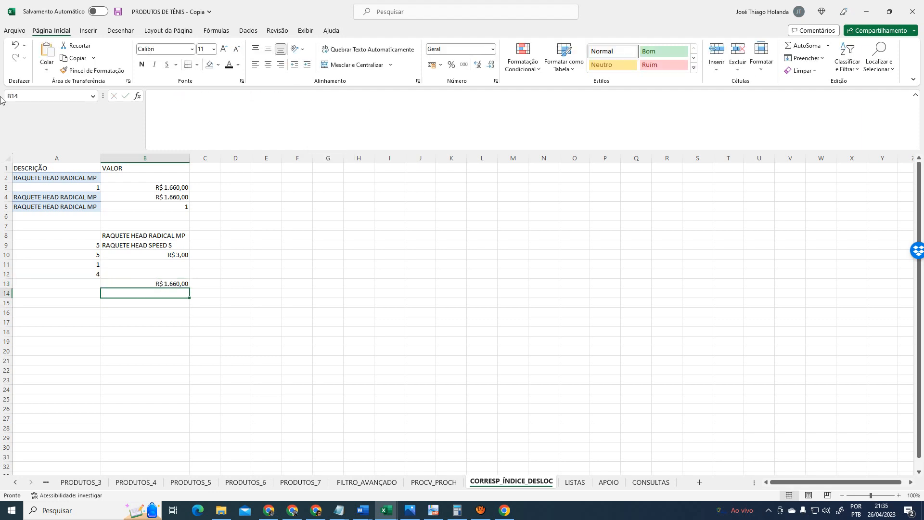
pyautogui.click(234, 114)
pyautogui.hotkey('ctrl', 'v')
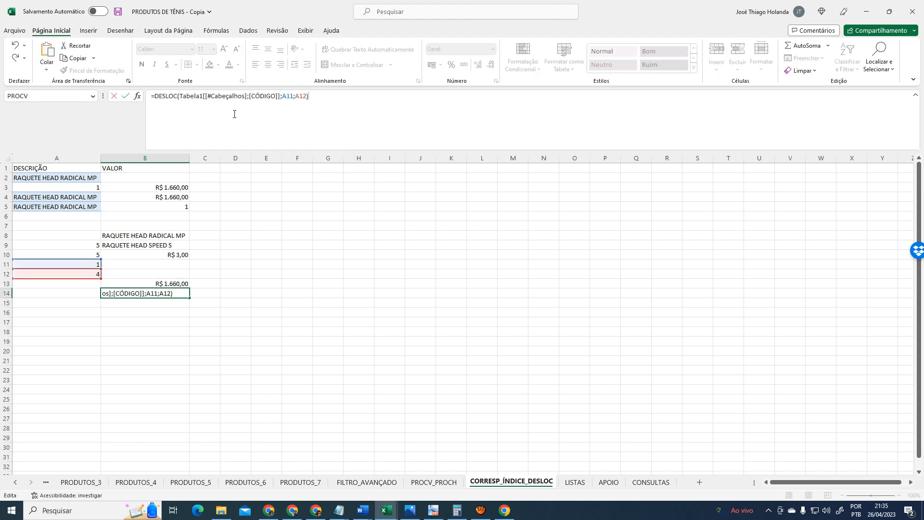
pyautogui.press('Return')
# Replace the A11 row offset in B14's DESLOC formula with A11's own expression, CORRESP(A2;Tabela1[DESCRIÇÃO];0)
pyautogui.press('Up')
pyautogui.press('Up')
pyautogui.press('Up')
pyautogui.press('Left')
pyautogui.press('Up')
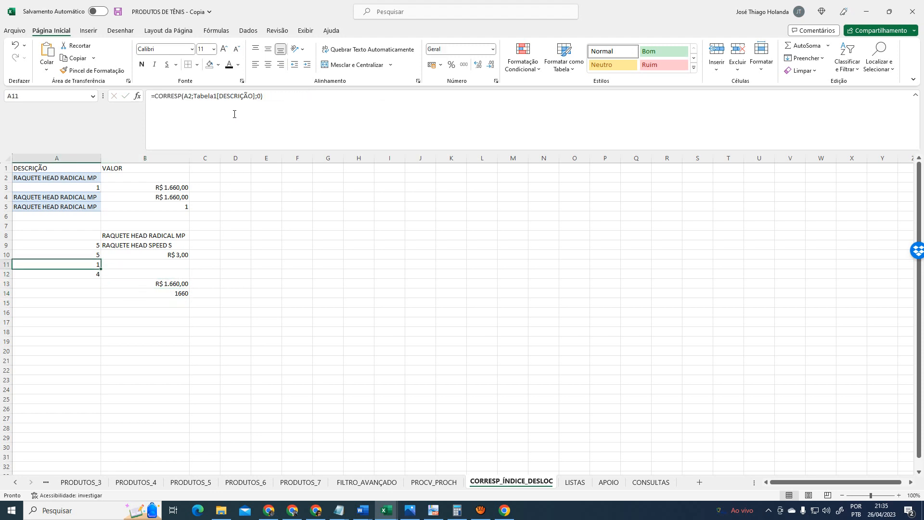
pyautogui.moveTo(270, 100); pyautogui.dragTo(155, 98)
pyautogui.hotkey('ctrl', 'c')
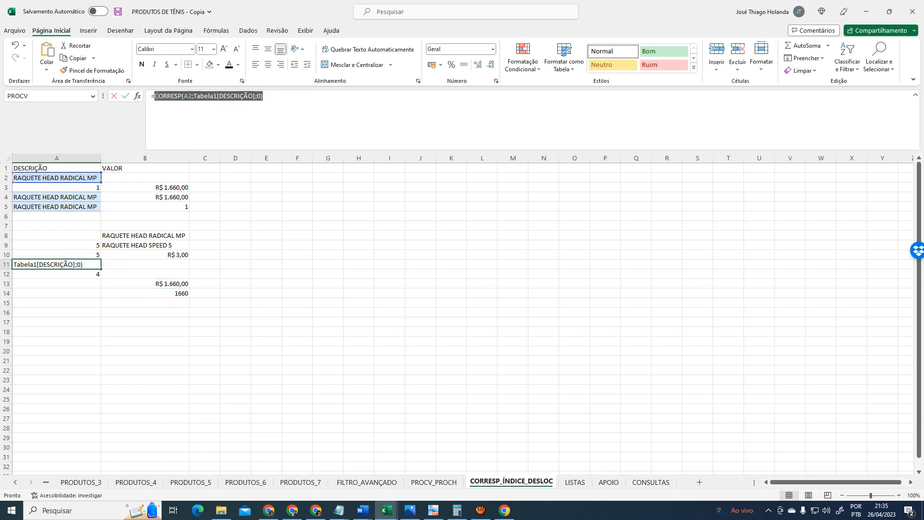
pyautogui.press('Return')
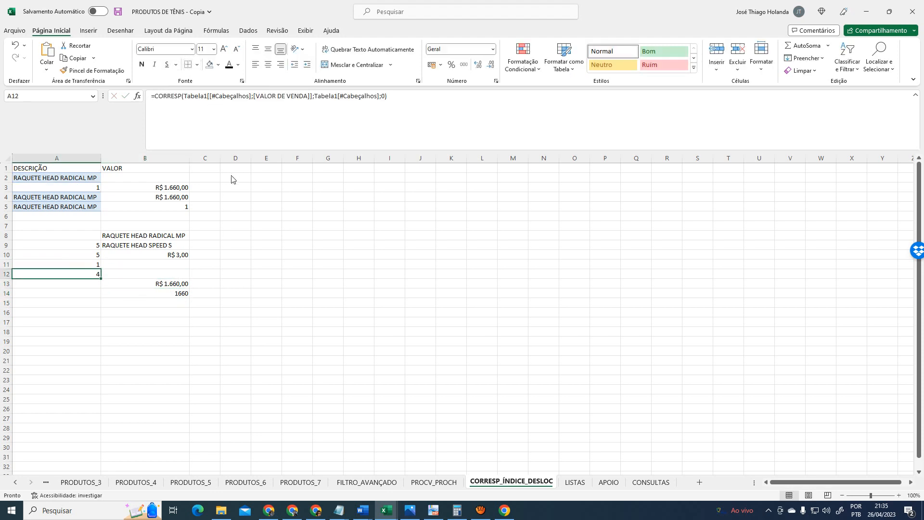
pyautogui.click(175, 289)
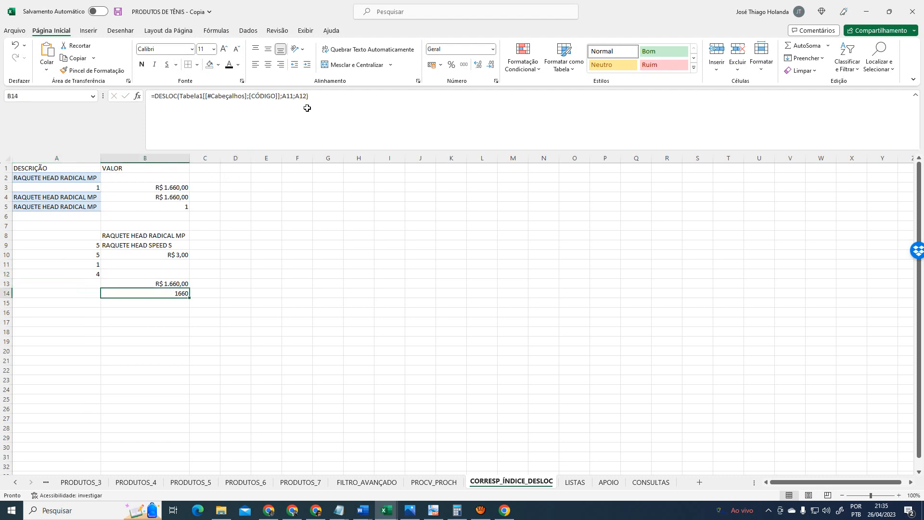
pyautogui.doubleClick(288, 95)
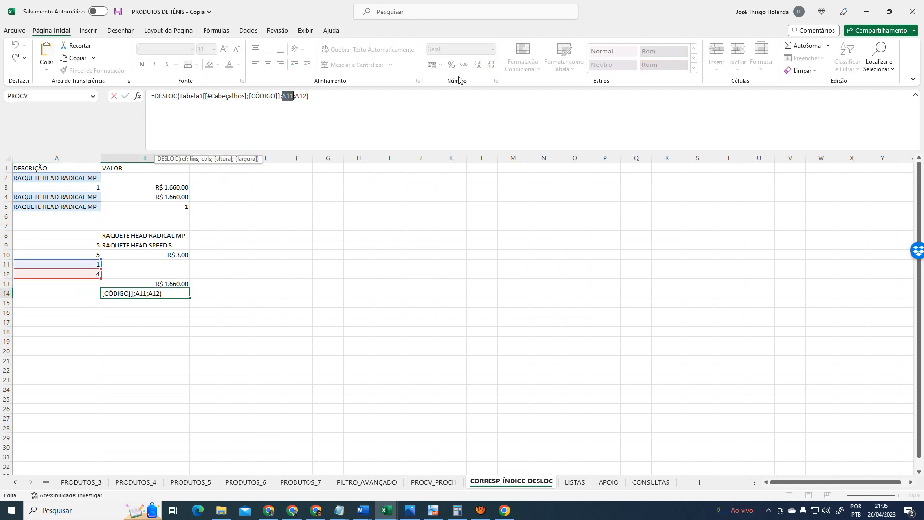
pyautogui.hotkey('ctrl', 'v')
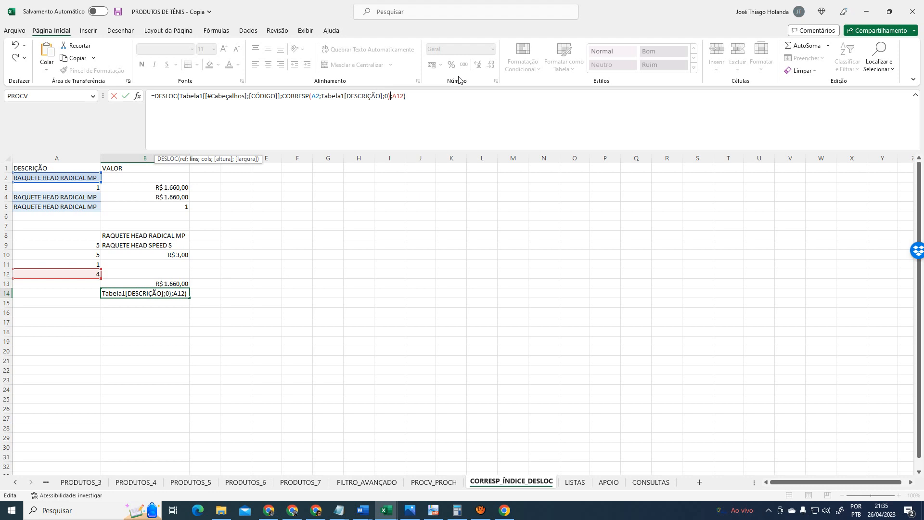
pyautogui.press('Return')
# Copy the CORRESP expression from A12's formula without its equals sign, leaving the cell unchanged
pyautogui.press('Up')
pyautogui.press('Up')
pyautogui.press('Up')
pyautogui.press('Left')
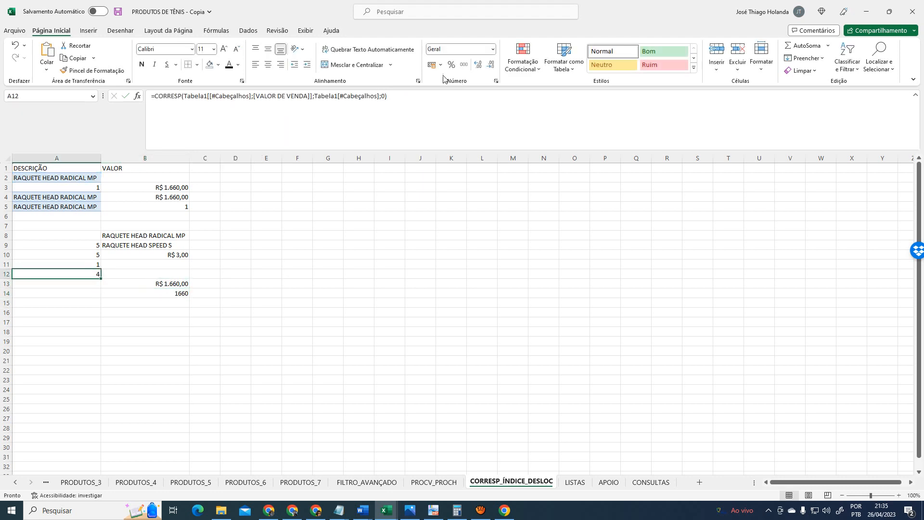
pyautogui.moveTo(395, 100); pyautogui.dragTo(16, 97)
pyautogui.hotkey('ctrl', 'c')
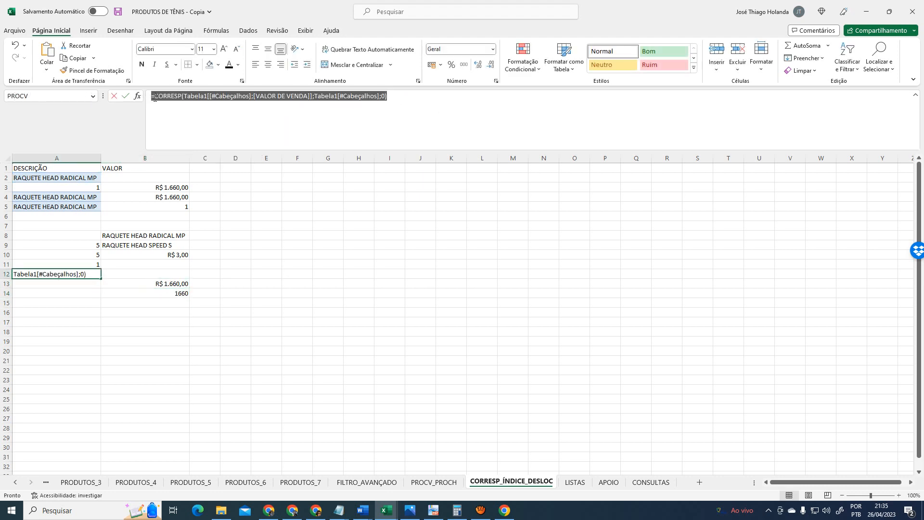
pyautogui.press('Return')
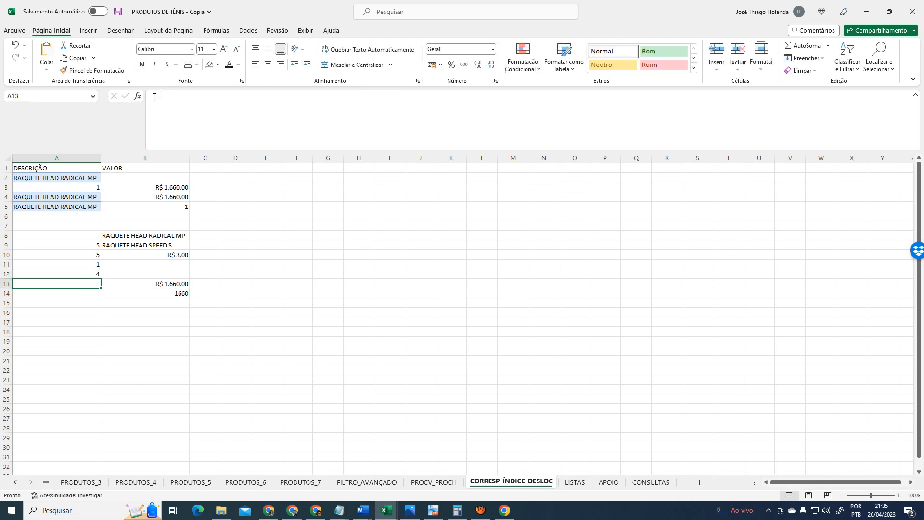
# Replace the A12 column offset in B14's DESLOC formula with CORRESP(Tabela1[[#Cabeçalhos];[VALOR DE VENDA]];Tabela1[#Cabeçalhos];0)
pyautogui.press('Right')
pyautogui.press('Right')
pyautogui.press('Down')
pyautogui.press('Left')
pyautogui.press('Up')
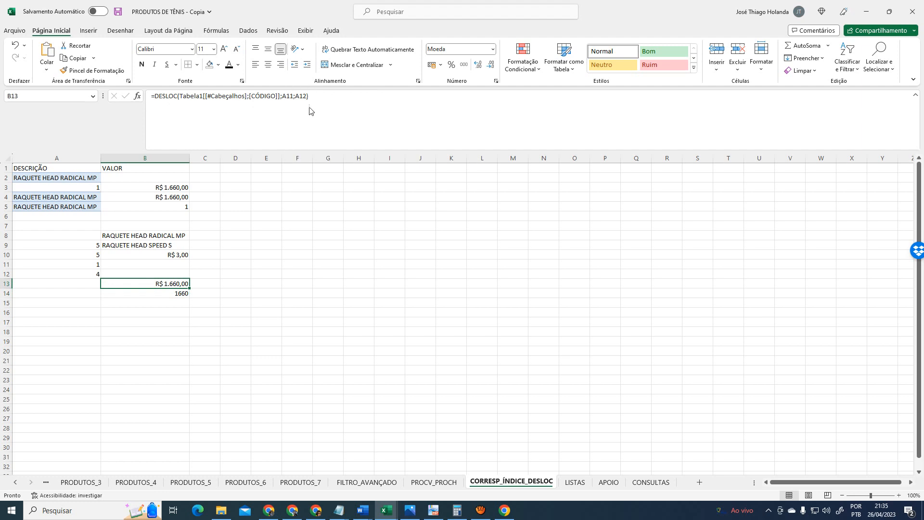
pyautogui.click(73, 268)
pyautogui.click(72, 276)
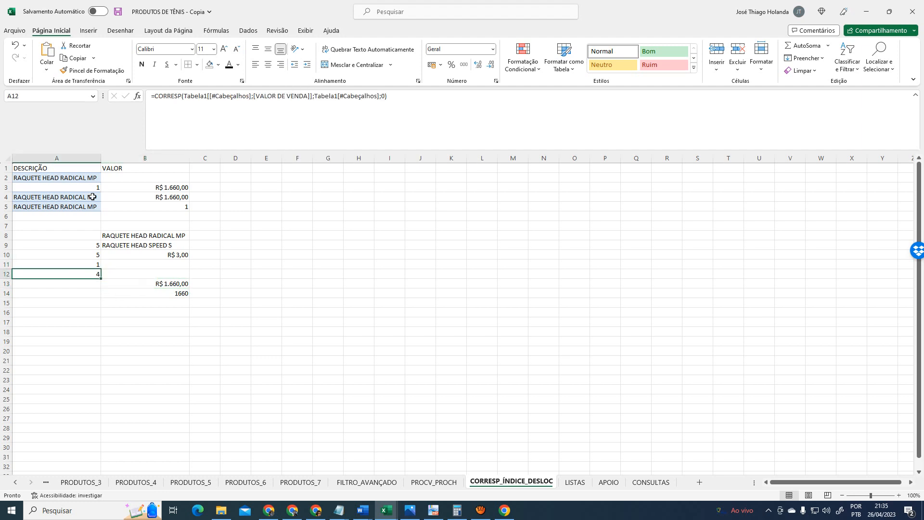
pyautogui.click(183, 290)
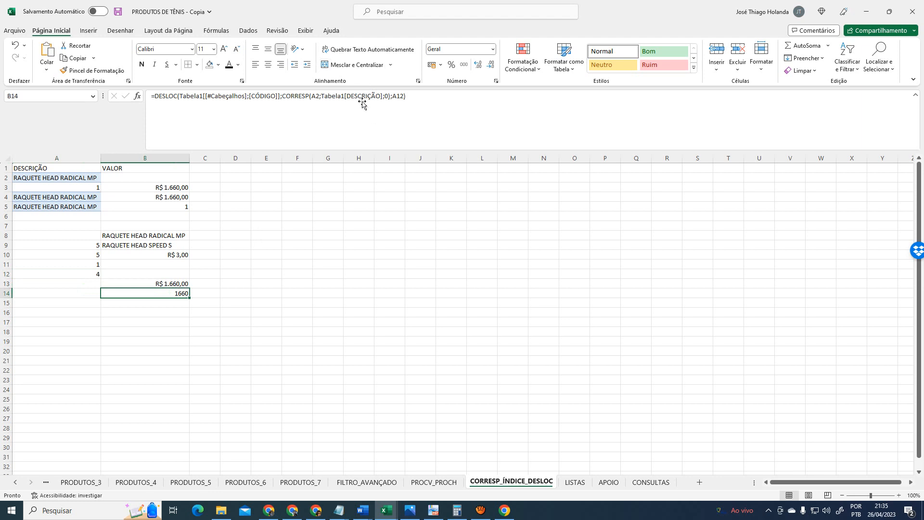
pyautogui.doubleClick(398, 96)
pyautogui.hotkey('ctrl', 'v')
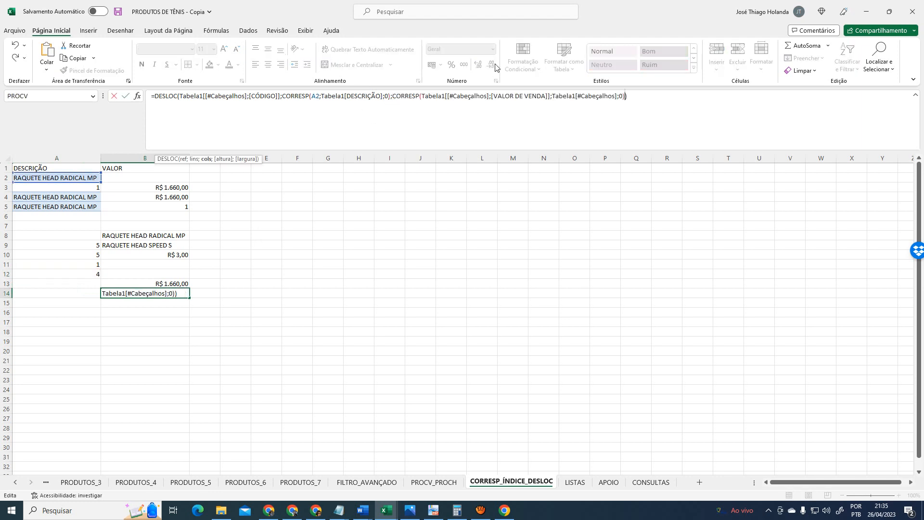
pyautogui.hotkey('ctrl', 'Return')
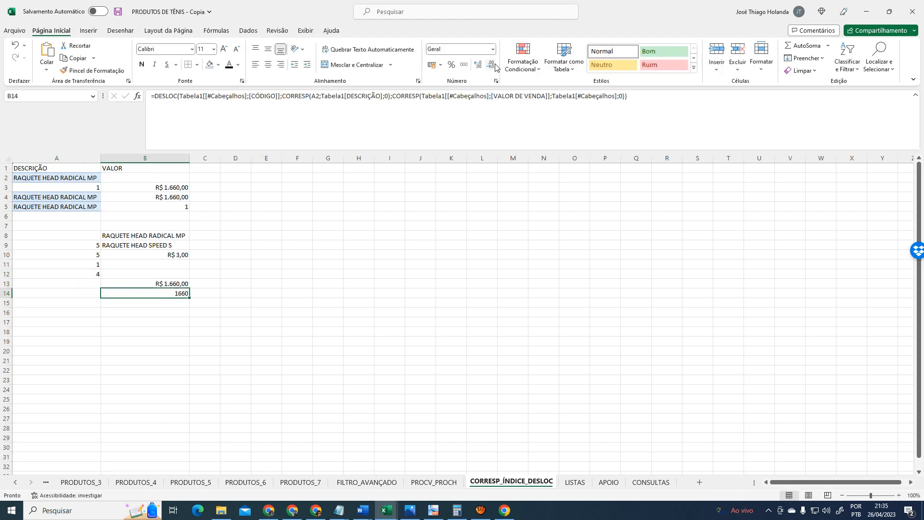
# Format B14 with the Moeda number format
pyautogui.click(492, 49)
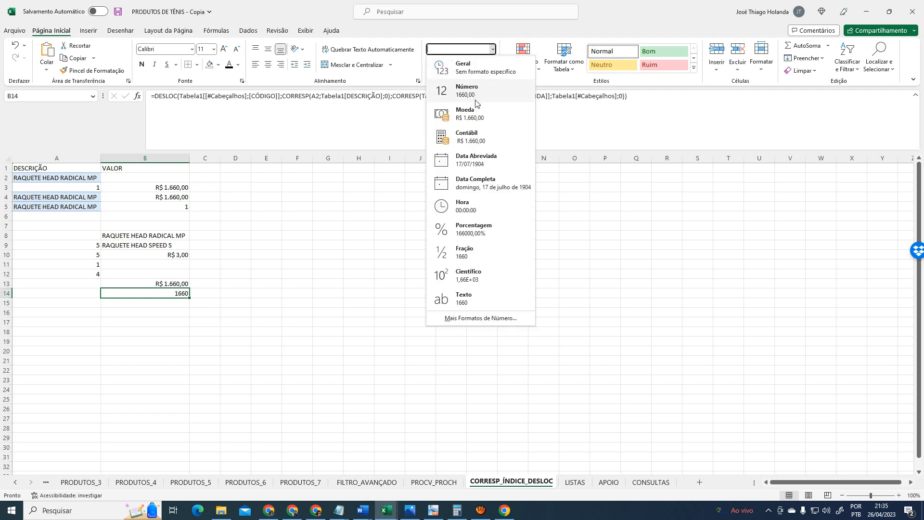
pyautogui.click(457, 107)
pyautogui.click(355, 339)
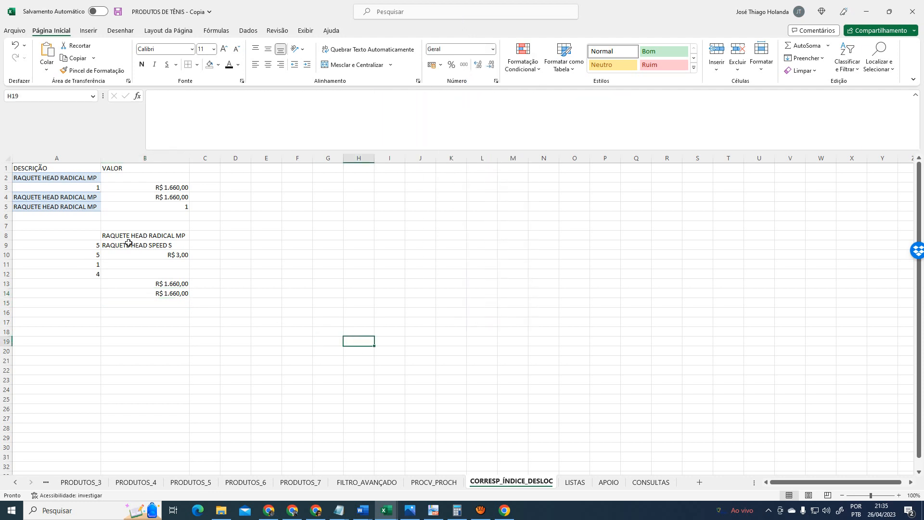
# Review the ÍNDICE formulas in B3 and B5 and the DESLOC formulas in B8, B13 and B10
pyautogui.click(172, 189)
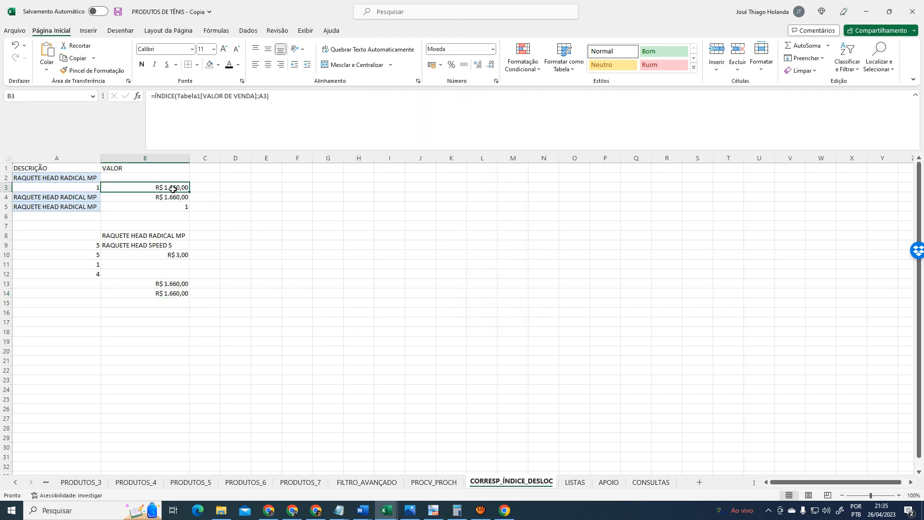
pyautogui.click(169, 237)
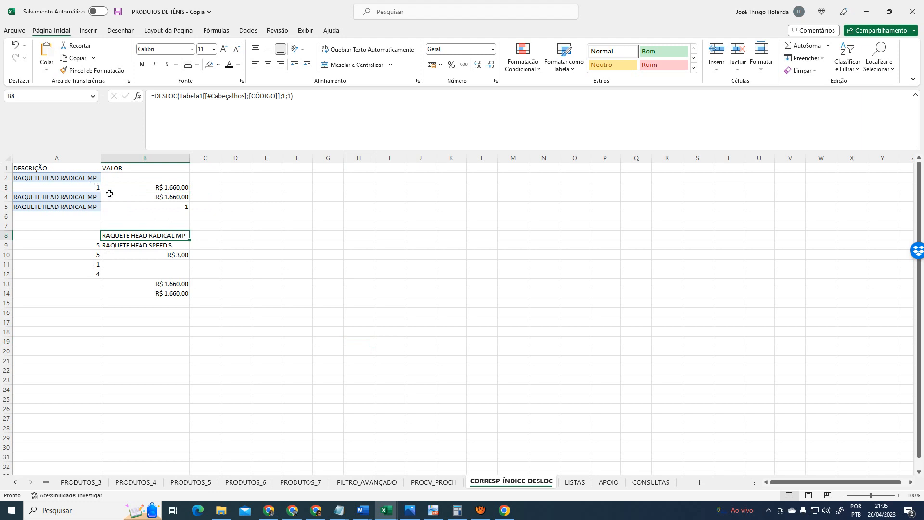
pyautogui.click(165, 204)
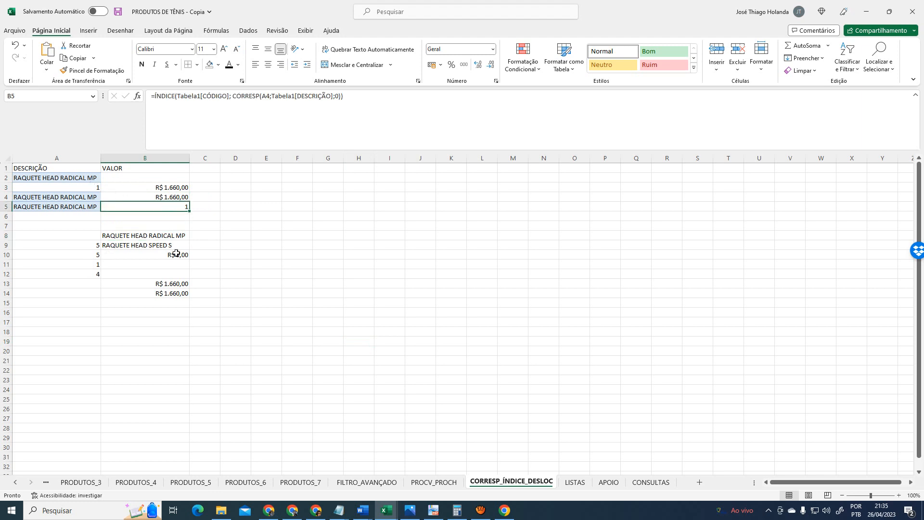
pyautogui.click(178, 284)
pyautogui.click(176, 257)
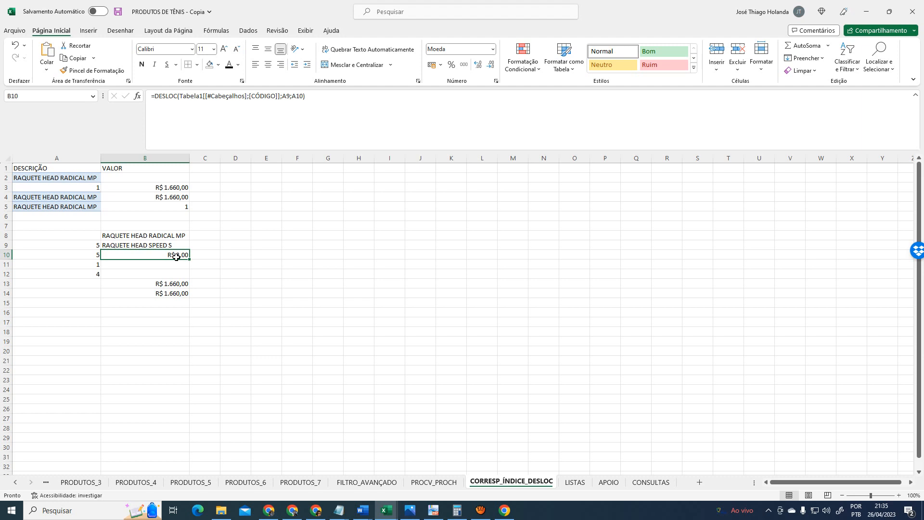
pyautogui.rightClick(176, 256)
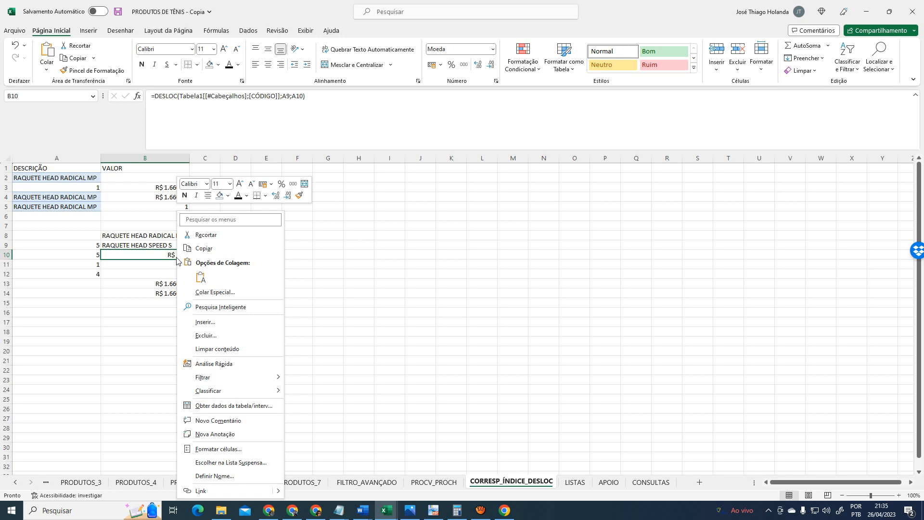
pyautogui.click(241, 365)
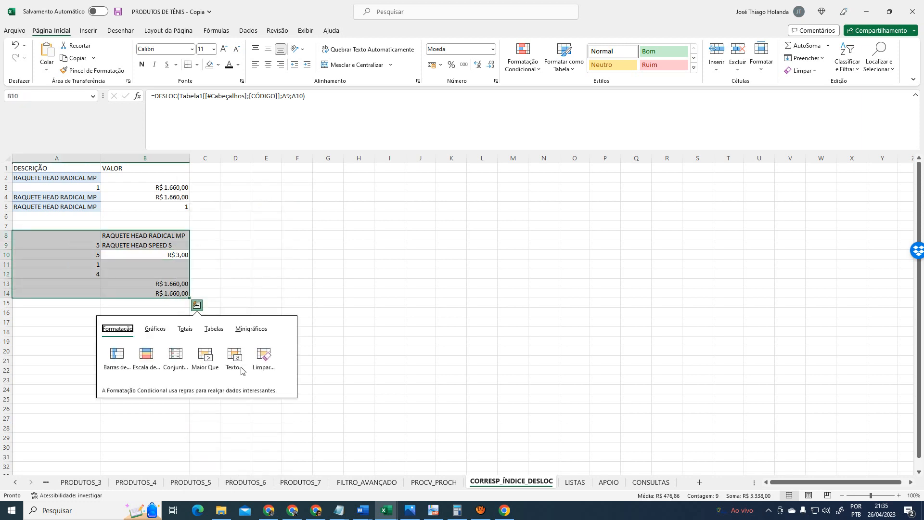
pyautogui.click(284, 268)
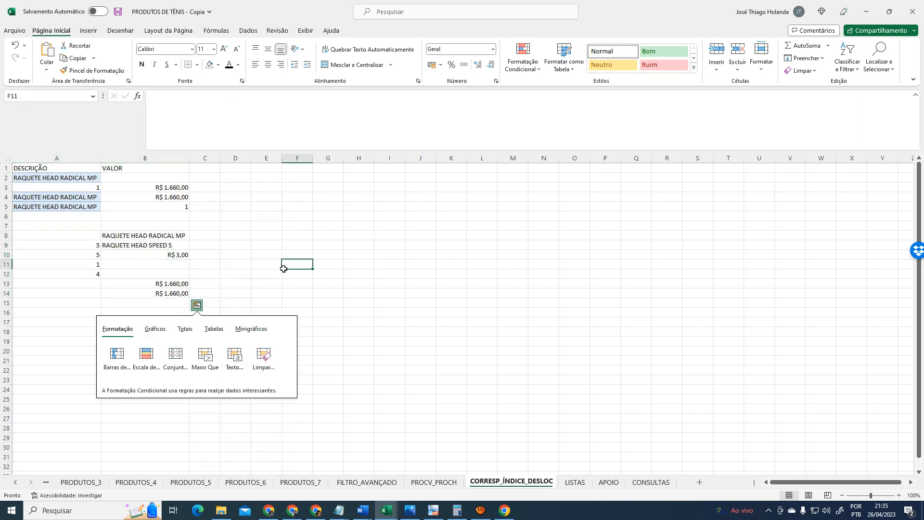
# Save the workbook
pyautogui.click(234, 219)
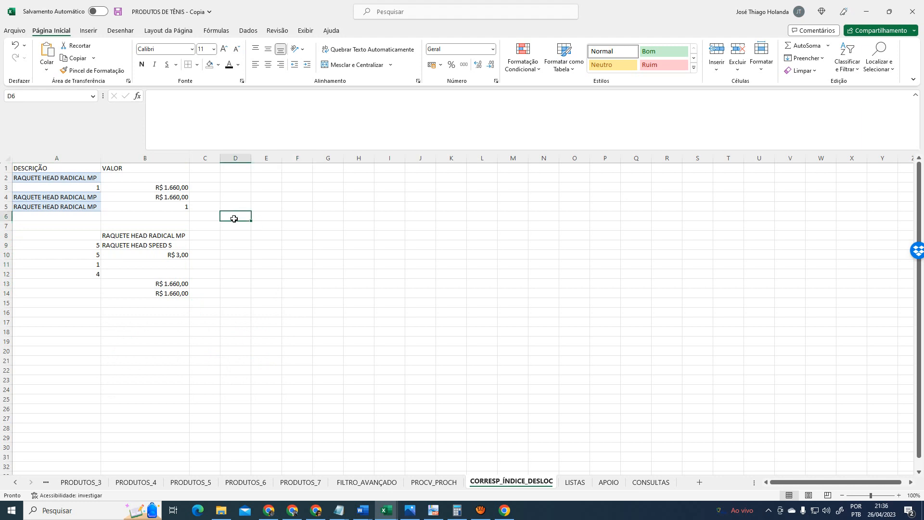
pyautogui.hotkey('ctrl', 's')
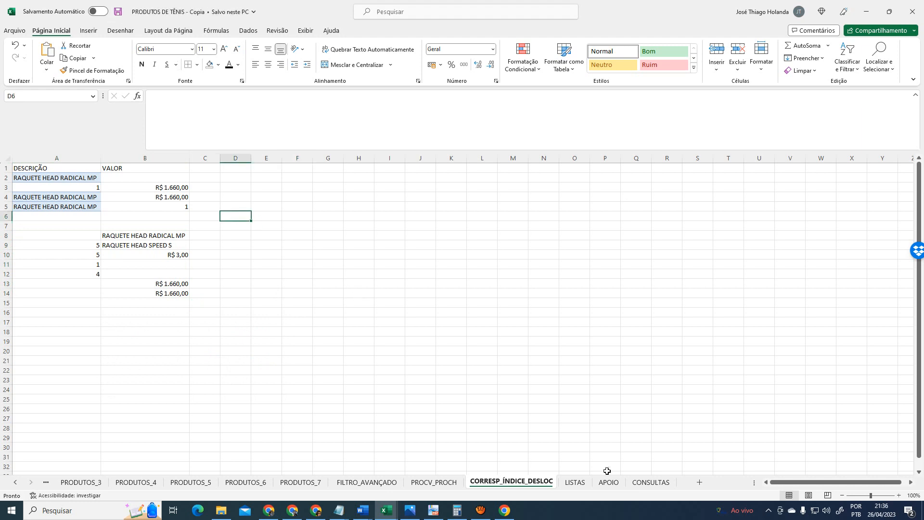
# Review the FUNÇÕES LÓGICAS, CONSULTAS BIDIMENSIONAIS and PROCX topics in the list on the CONSULTAS sheet
pyautogui.click(651, 482)
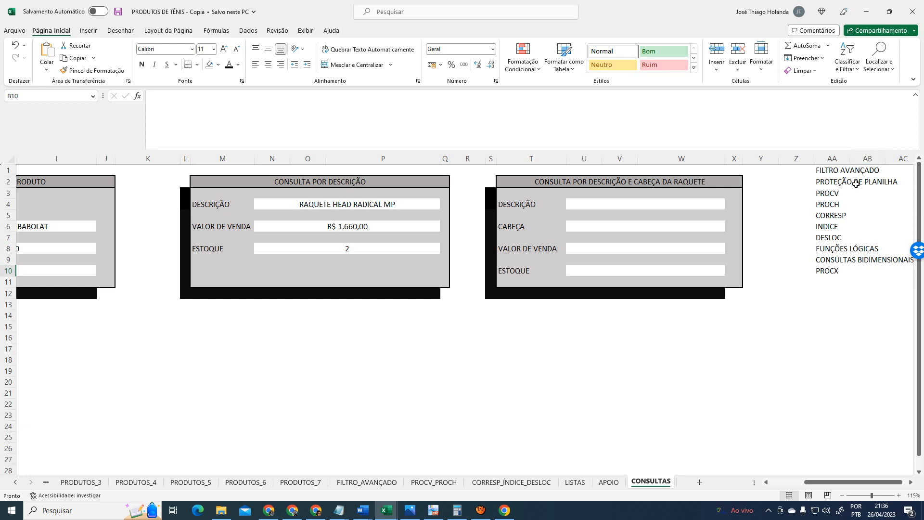
pyautogui.click(846, 253)
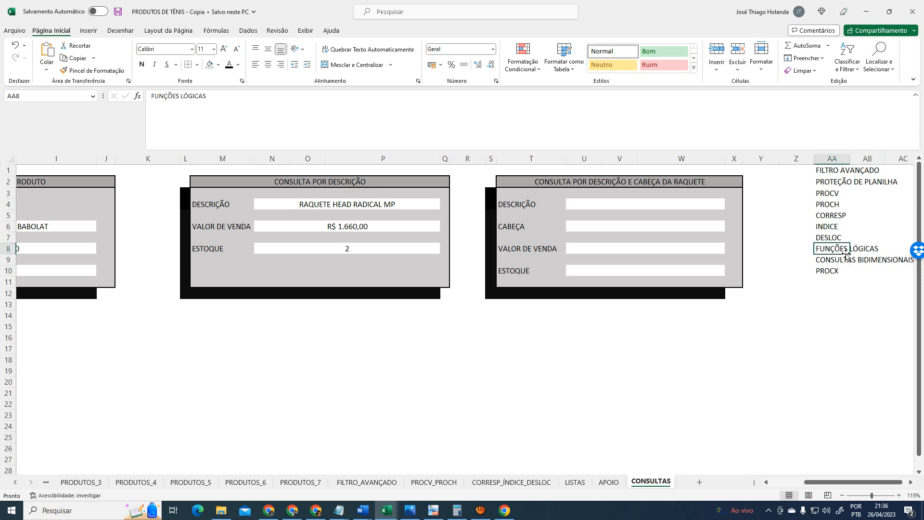
pyautogui.click(844, 271)
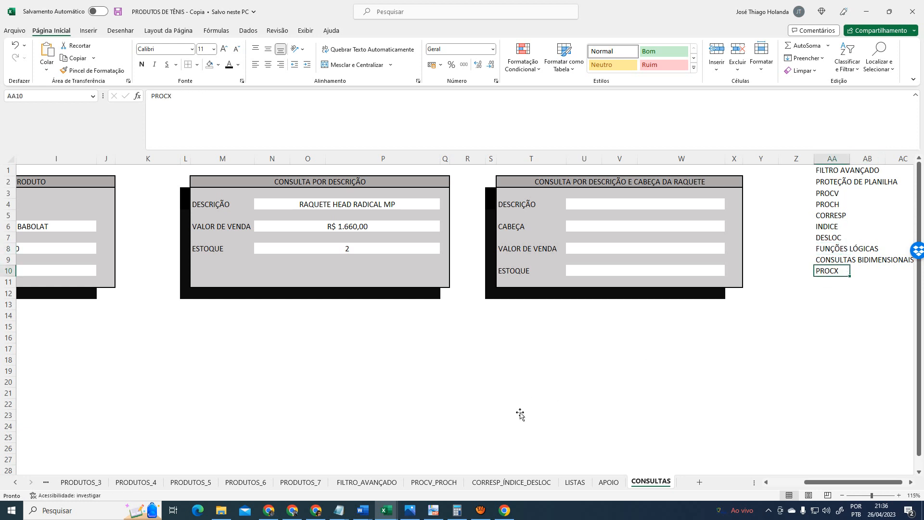
pyautogui.moveTo(829, 250); pyautogui.dragTo(832, 270)
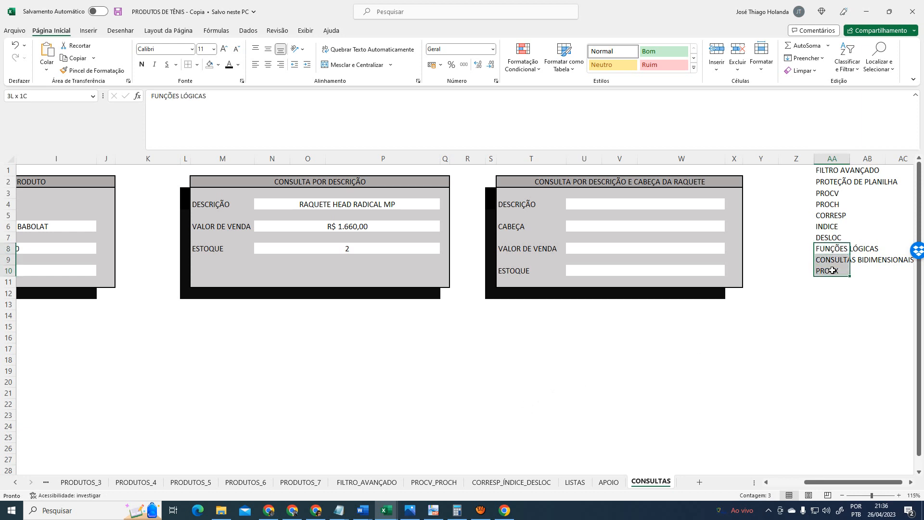
pyautogui.click(832, 316)
pyautogui.click(839, 248)
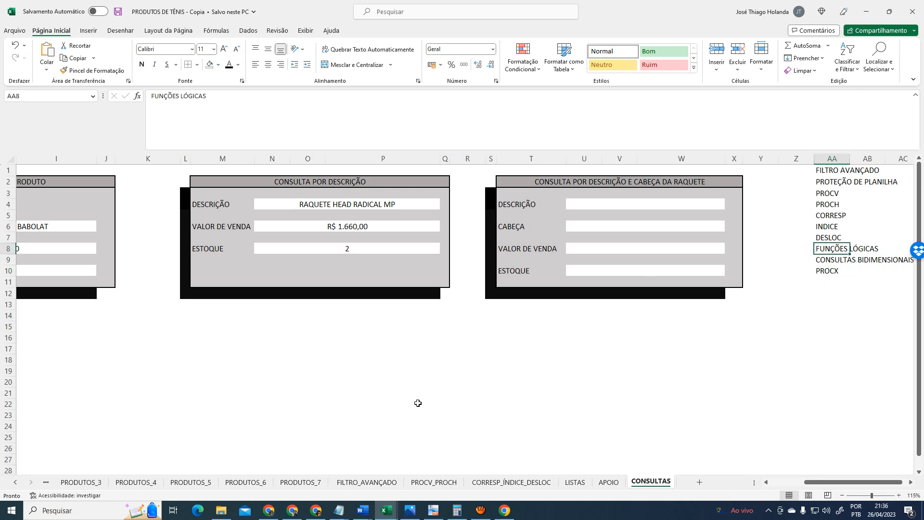
# Clear the DESCRIÇÃO field N4 in the CONSULTA POR DESCRIÇÃO form
pyautogui.click(330, 206)
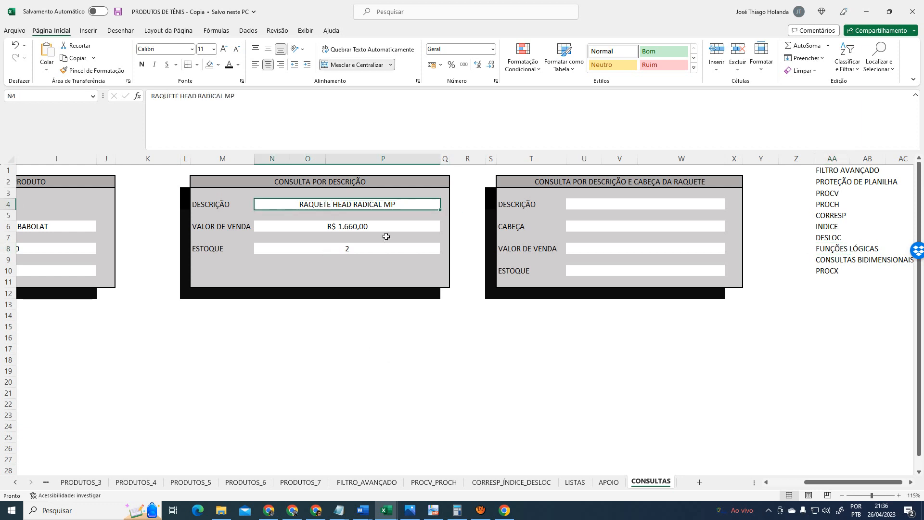
pyautogui.moveTo(853, 483); pyautogui.dragTo(819, 483)
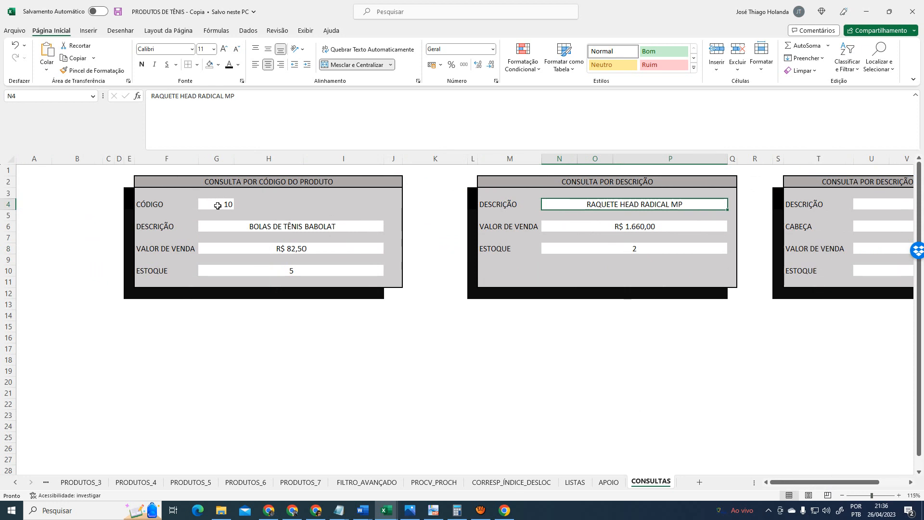
pyautogui.click(223, 203)
pyautogui.click(664, 203)
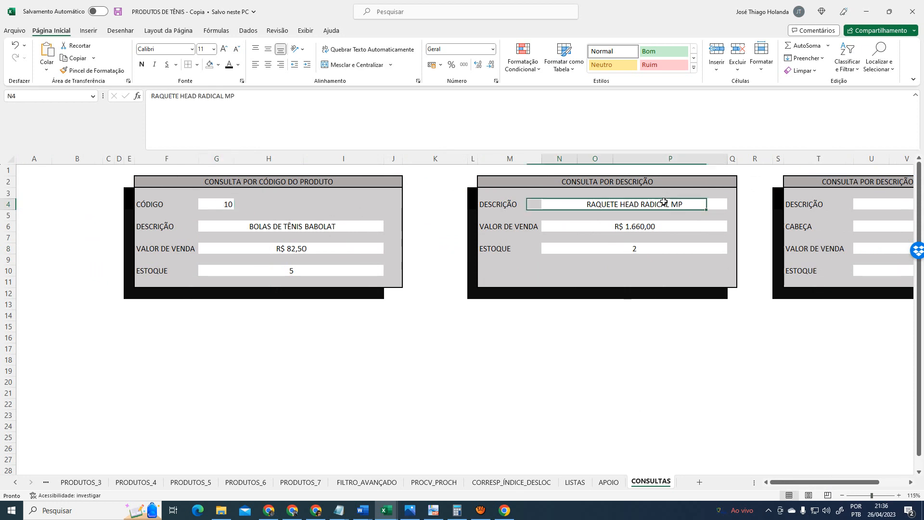
pyautogui.press('Delete')
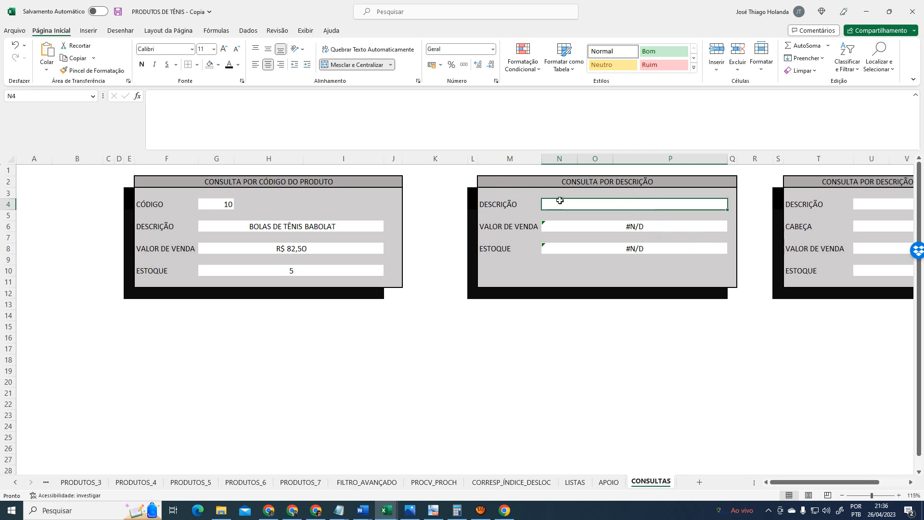
# Copy RAQUETE HEAD SPEED MP from B5 of PRODUTOS_7 and select the DESCRIÇÃO field N4 on CONSULTAS as its destination
pyautogui.click(300, 482)
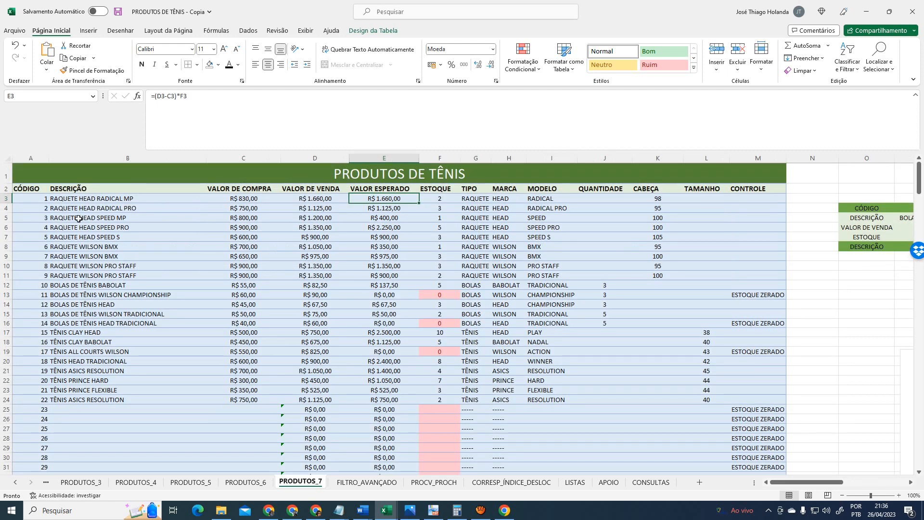
pyautogui.click(105, 206)
pyautogui.click(113, 225)
pyautogui.click(111, 218)
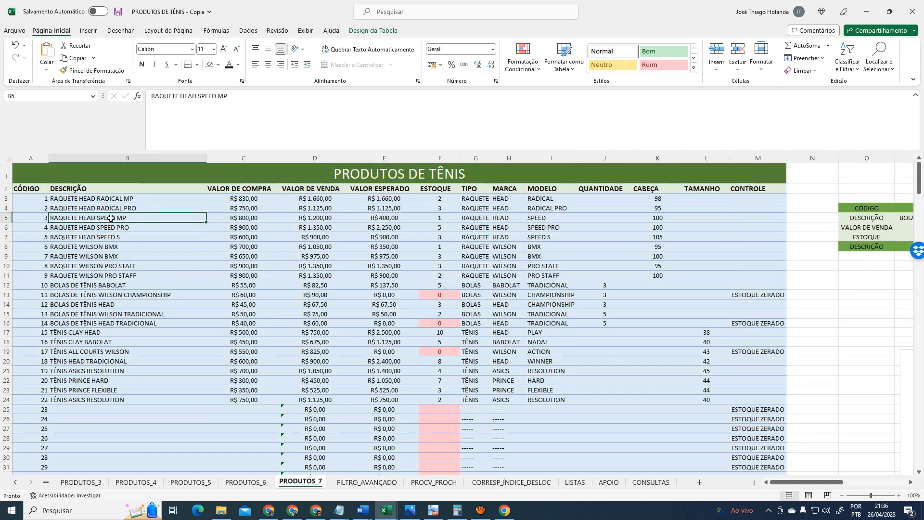
pyautogui.hotkey('ctrl', 'c')
pyautogui.click(523, 482)
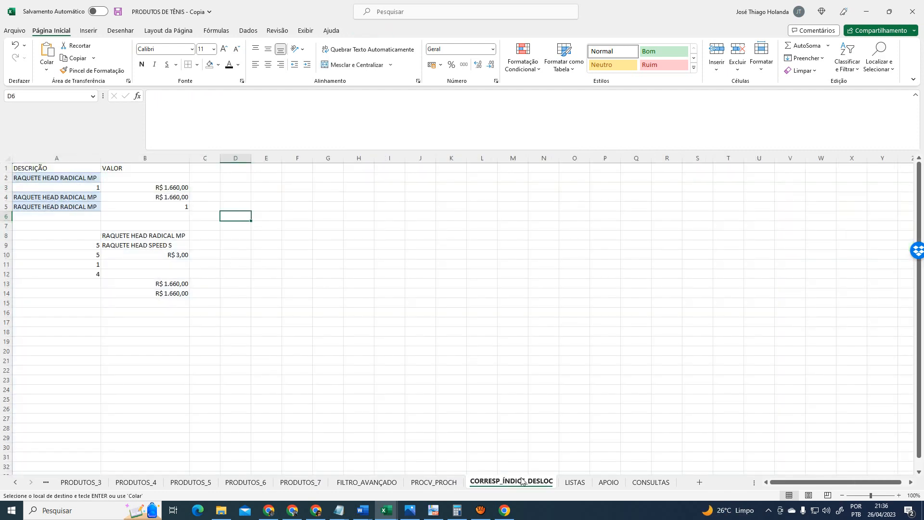
pyautogui.click(575, 482)
pyautogui.click(651, 482)
pyautogui.click(593, 202)
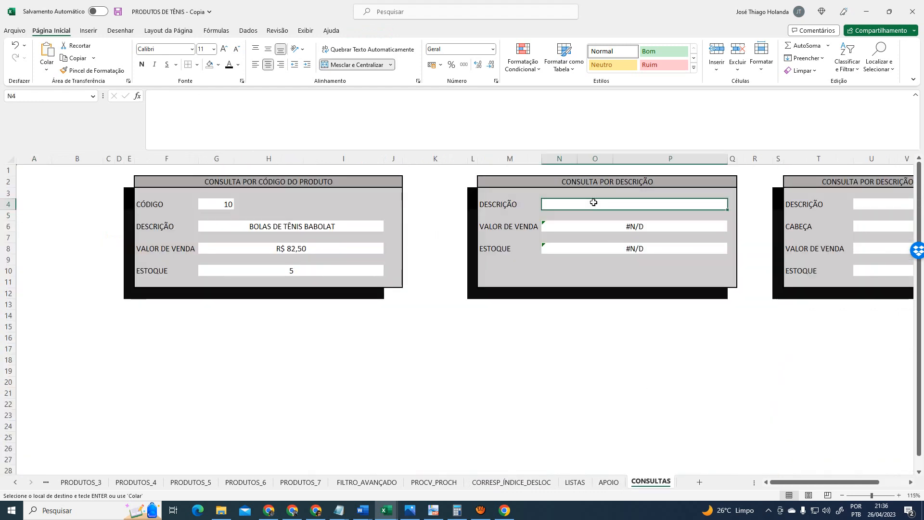
# Try to paste only the value of the copied description into N4
pyautogui.click(47, 69)
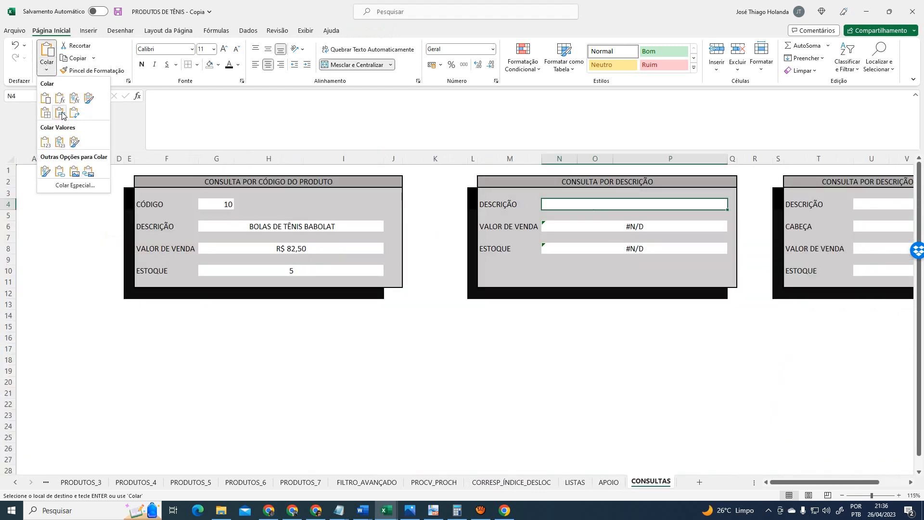
pyautogui.click(46, 143)
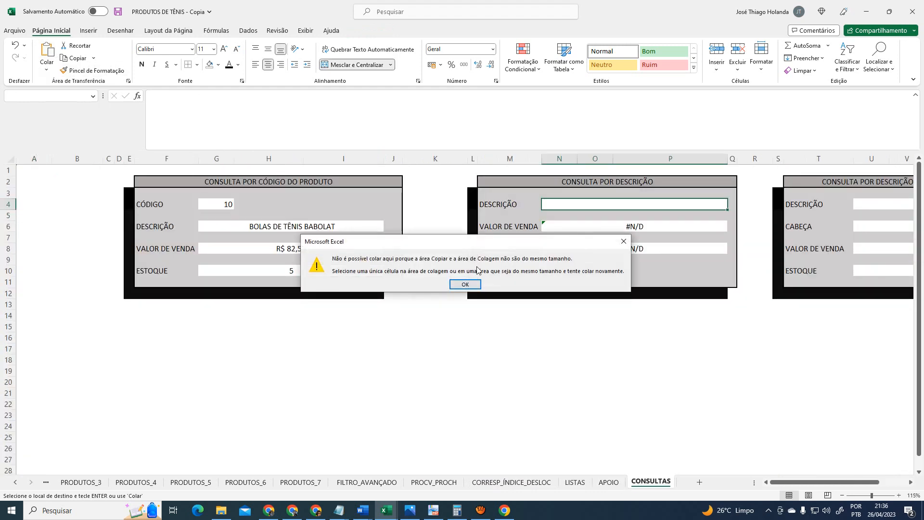
pyautogui.click(465, 284)
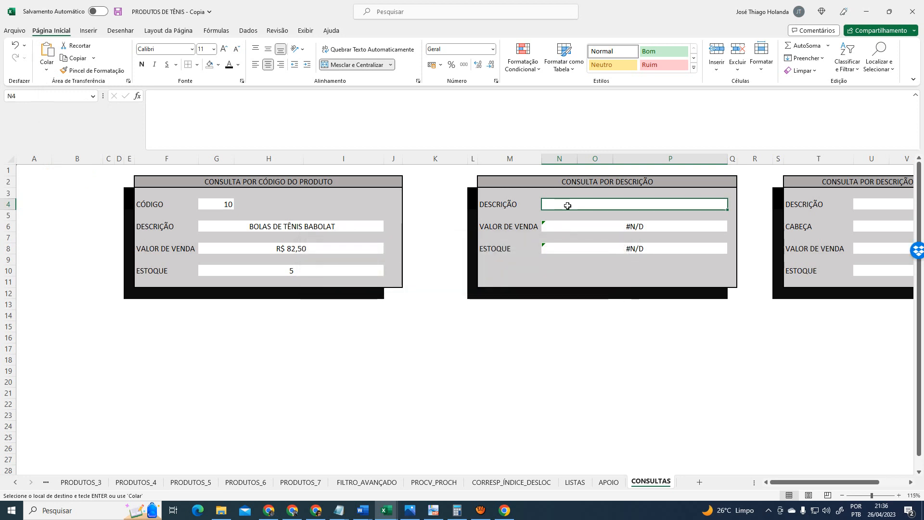
# Paste the copied product description with its default paste format into the DESCRIÇÃO field N4
pyautogui.hotkey('ctrl', 'v')
pyautogui.click(650, 353)
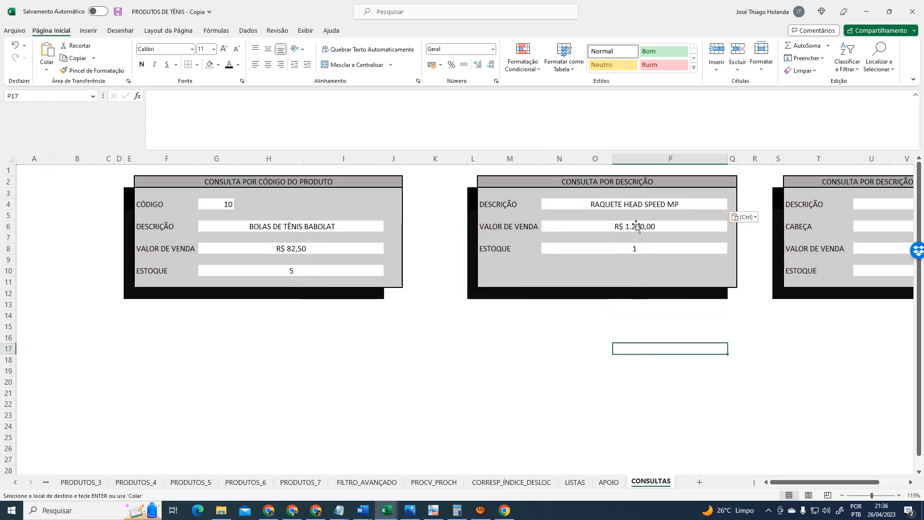
pyautogui.click(687, 204)
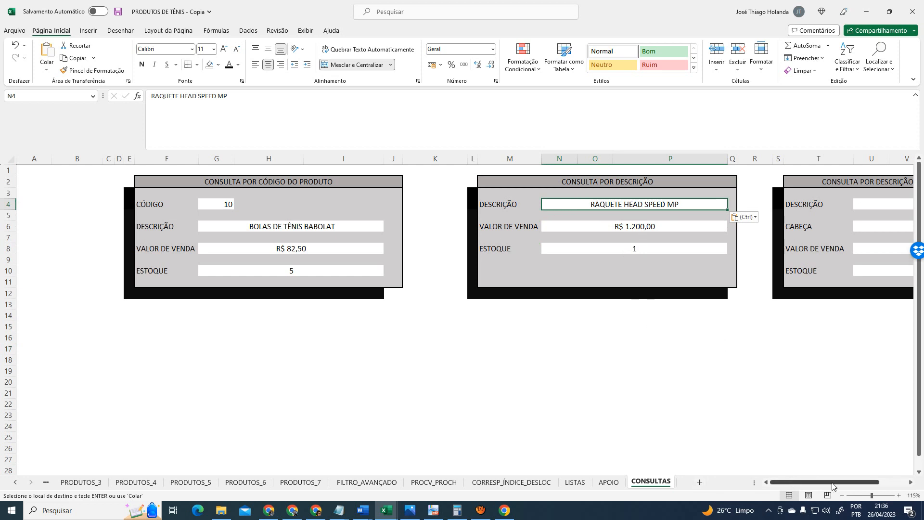
# Hide the row and column headings on the CONSULTAS sheet
pyautogui.moveTo(836, 484); pyautogui.dragTo(863, 485)
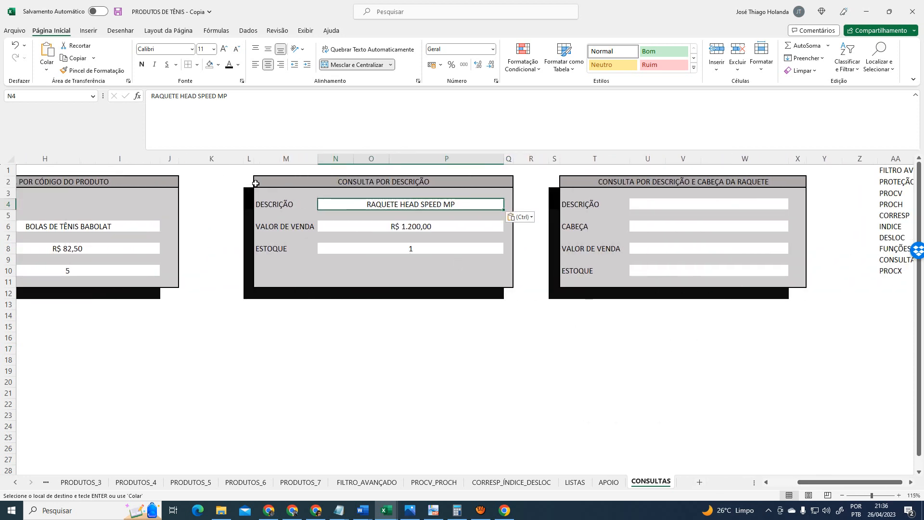
pyautogui.moveTo(248, 179)
pyautogui.mouseDown()
pyautogui.moveTo(506, 219)
pyautogui.moveTo(506, 295)
pyautogui.mouseUp()
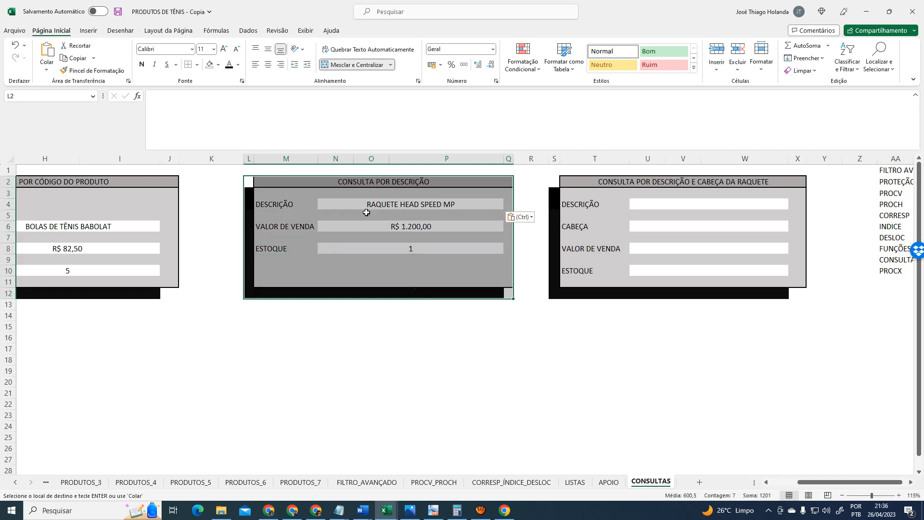
pyautogui.click(305, 31)
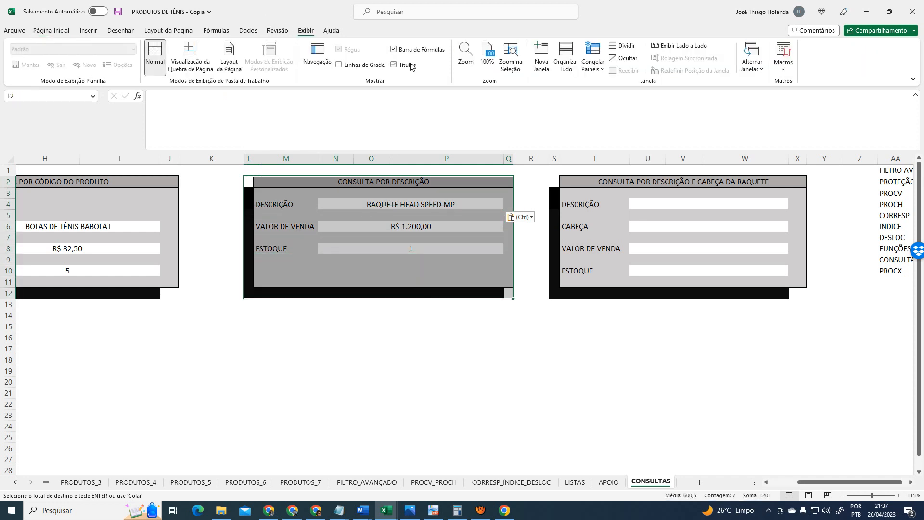
pyautogui.click(394, 65)
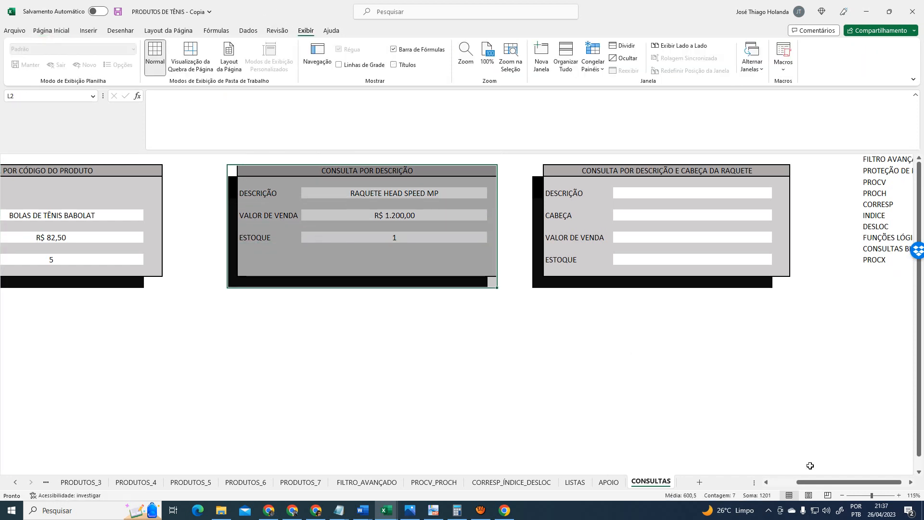
pyautogui.moveTo(824, 482); pyautogui.dragTo(797, 485)
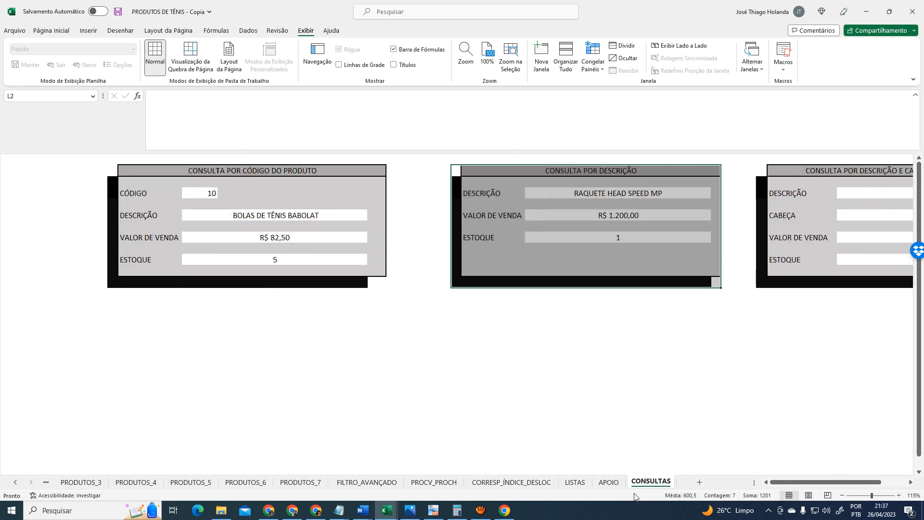
pyautogui.click(433, 482)
pyautogui.click(514, 485)
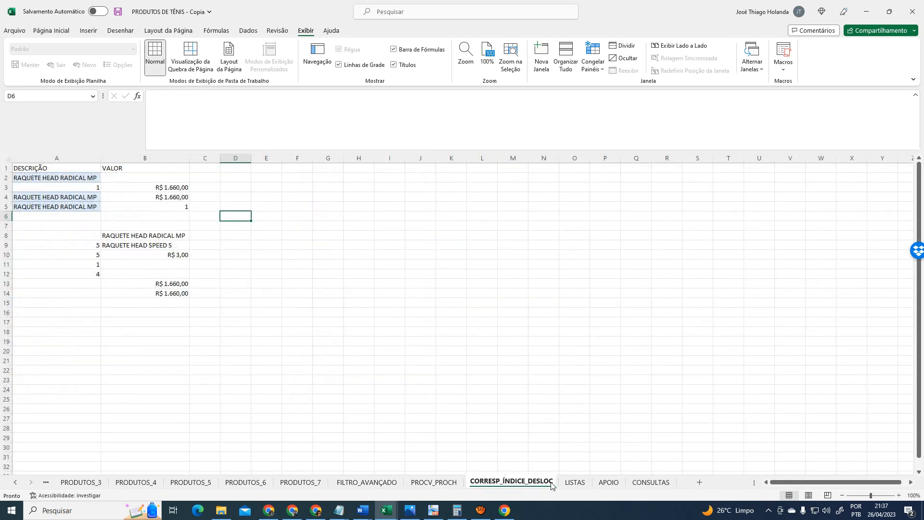
pyautogui.click(648, 483)
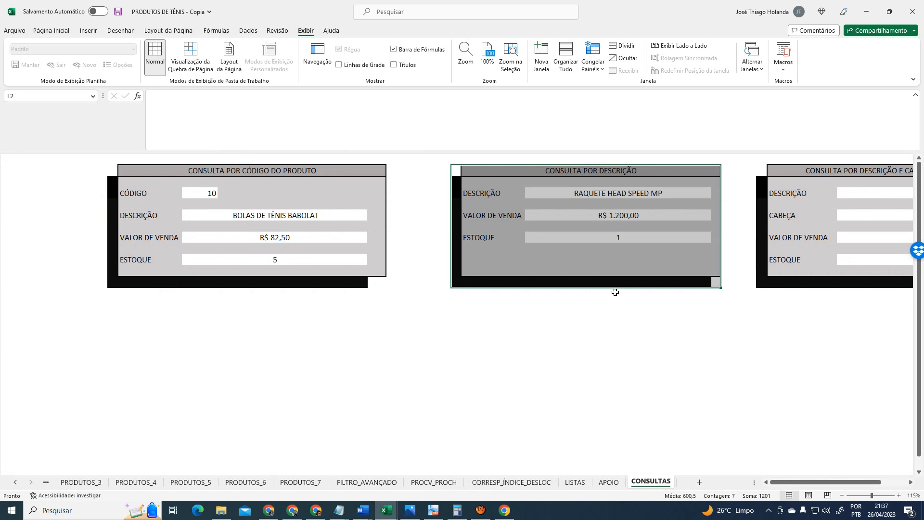
# Duplicate the CONSULTA POR DESCRIÇÃO form, L2:Q12, directly beneath the original, starting at L16
pyautogui.hotkey('ctrl', 'c')
pyautogui.click(587, 325)
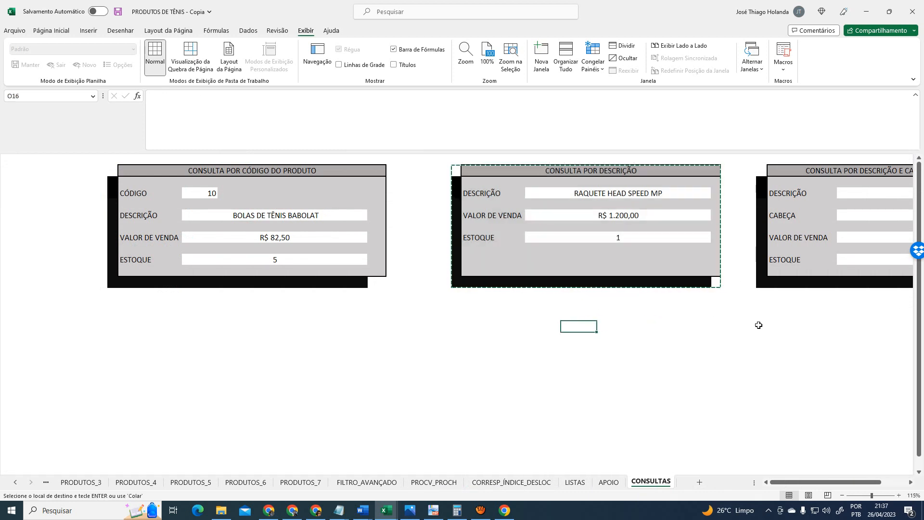
pyautogui.click(762, 326)
pyautogui.moveTo(833, 482); pyautogui.dragTo(856, 481)
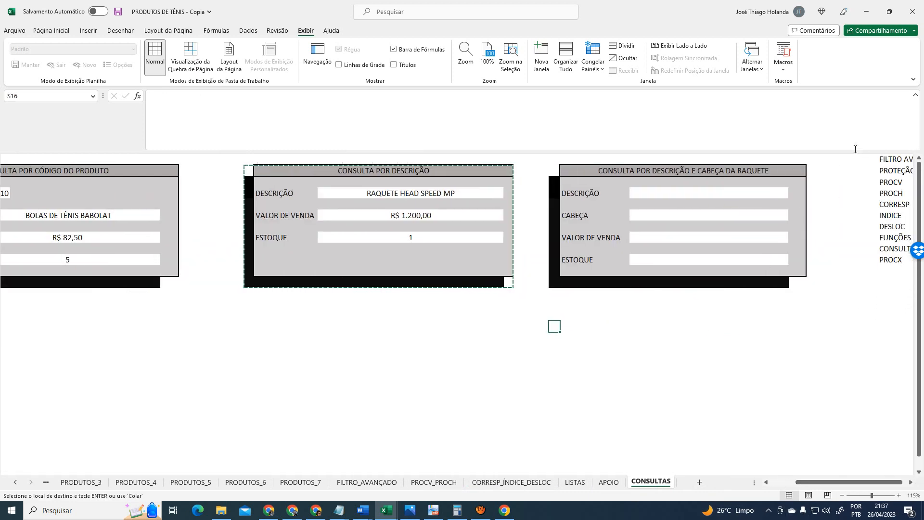
pyautogui.click(883, 159)
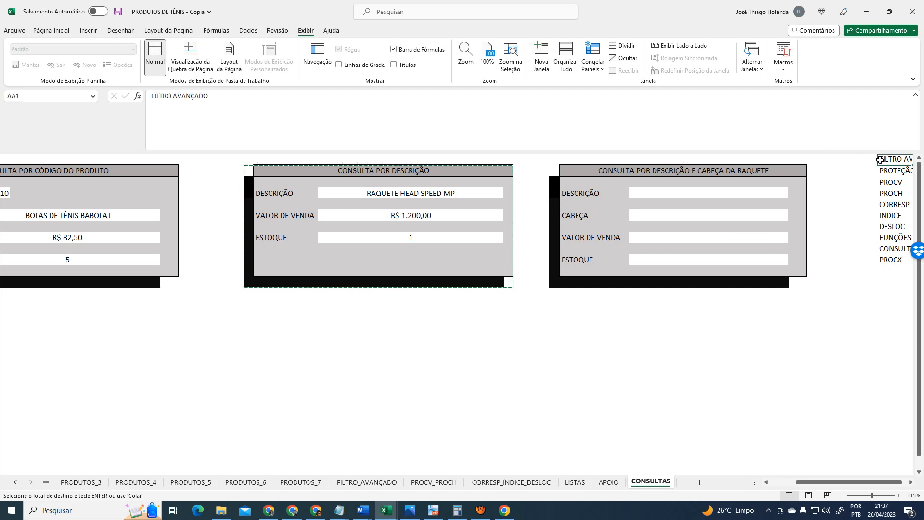
pyautogui.click(238, 337)
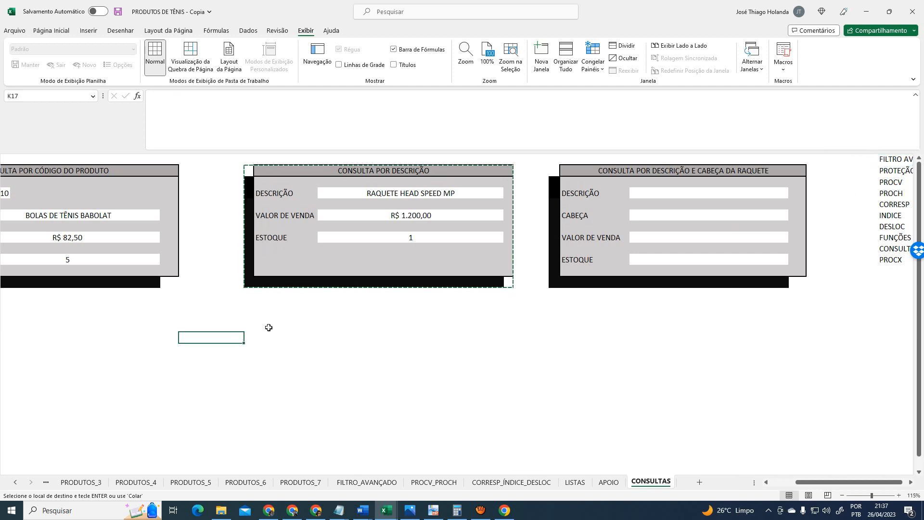
pyautogui.click(268, 318)
pyautogui.click(250, 325)
pyautogui.hotkey('ctrl', 'v')
# Inspect the PROCV formula in the VALOR DE VENDA cell N20 of the duplicated form
pyautogui.click(569, 370)
pyautogui.click(401, 373)
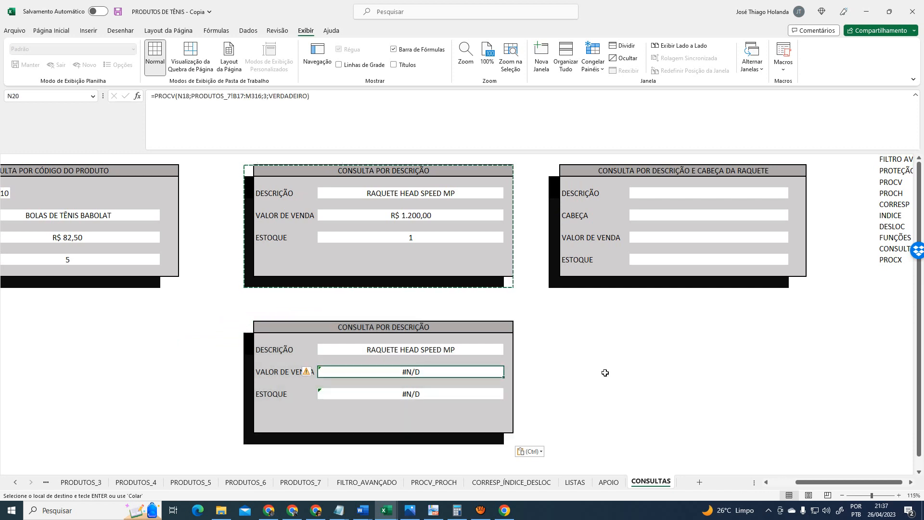
# Clear the copy selection and retitle the duplicated form CONSULTA POR DESCRIÇÃO COM TRATAMENTO
pyautogui.click(605, 373)
pyautogui.press('Escape')
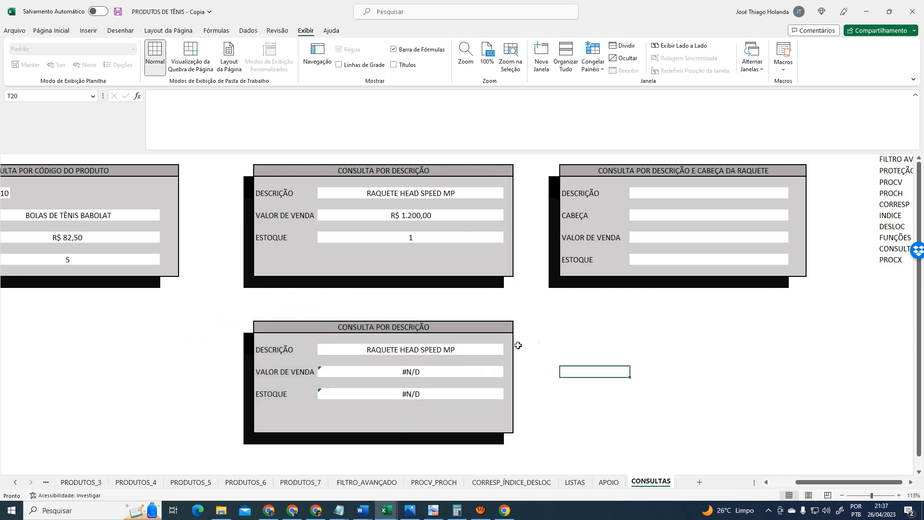
pyautogui.click(432, 326)
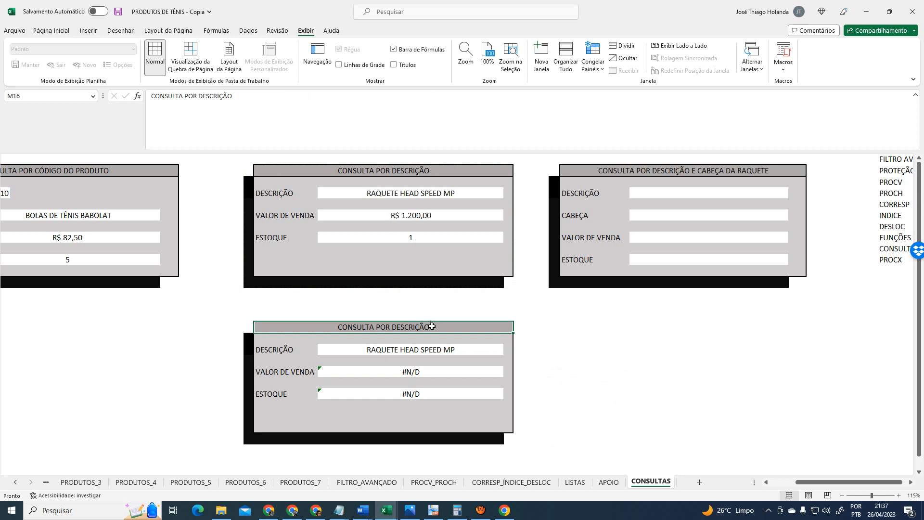
pyautogui.doubleClick(457, 327)
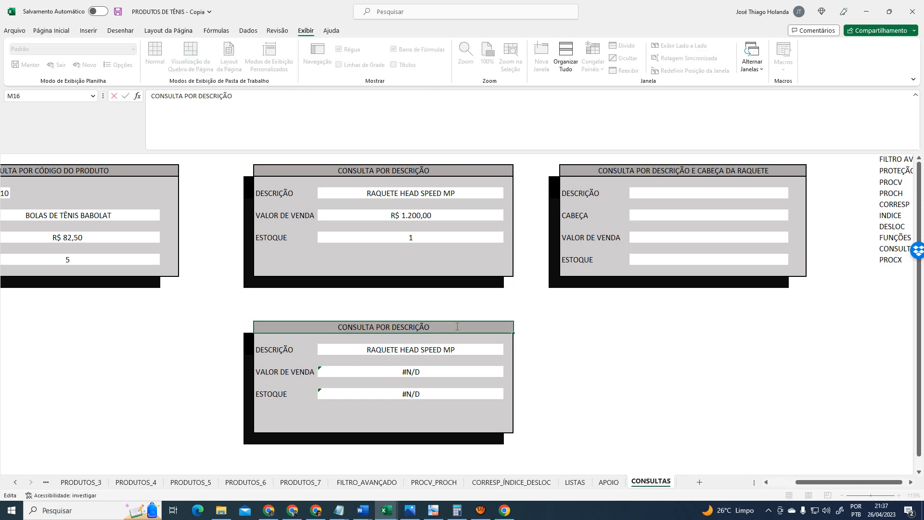
pyautogui.write('COM TRATA')
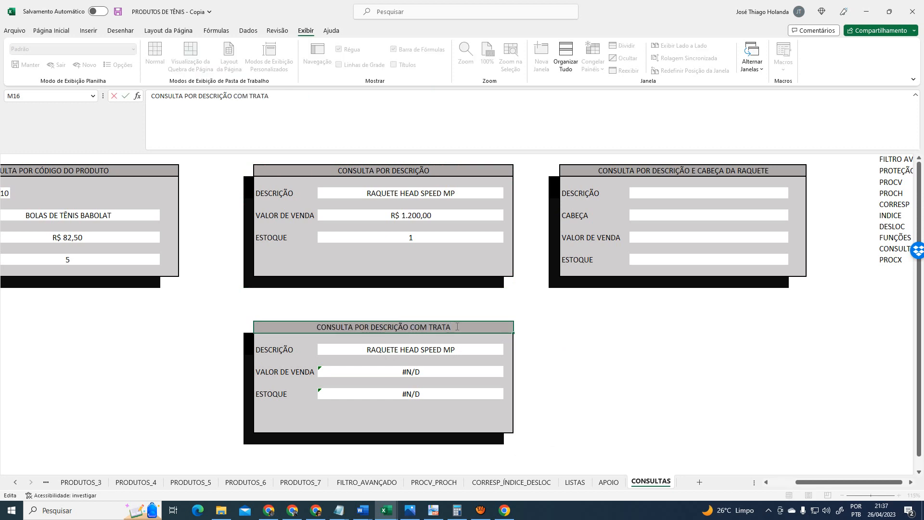
pyautogui.write('MENTO')
pyautogui.press('Return')
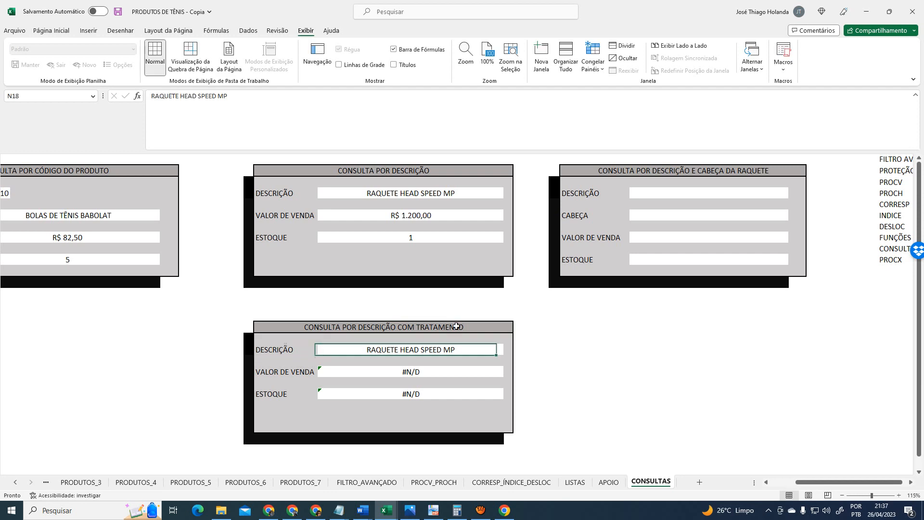
# Compare the PROCV formula in VALOR DE VENDA cell N20 of the duplicated form with the original form's formula in N6
pyautogui.press('Down')
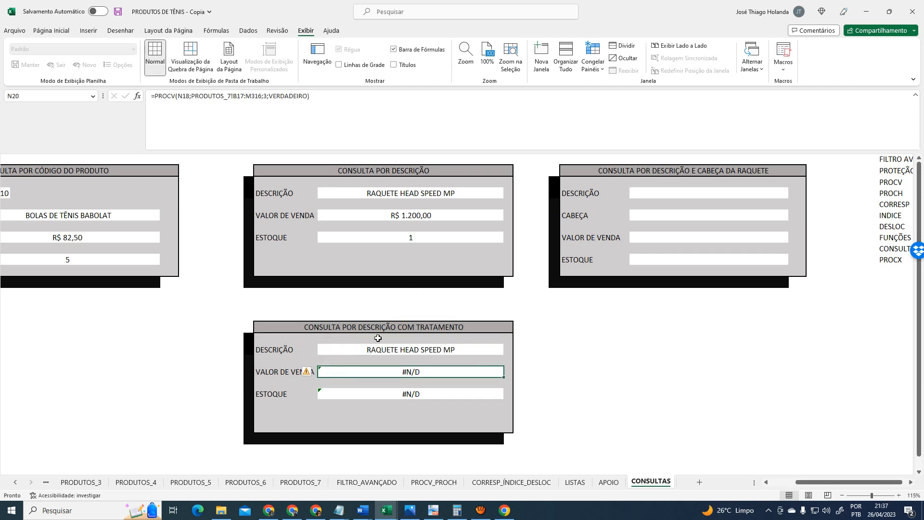
pyautogui.click(435, 352)
pyautogui.click(434, 377)
pyautogui.click(437, 394)
pyautogui.click(432, 372)
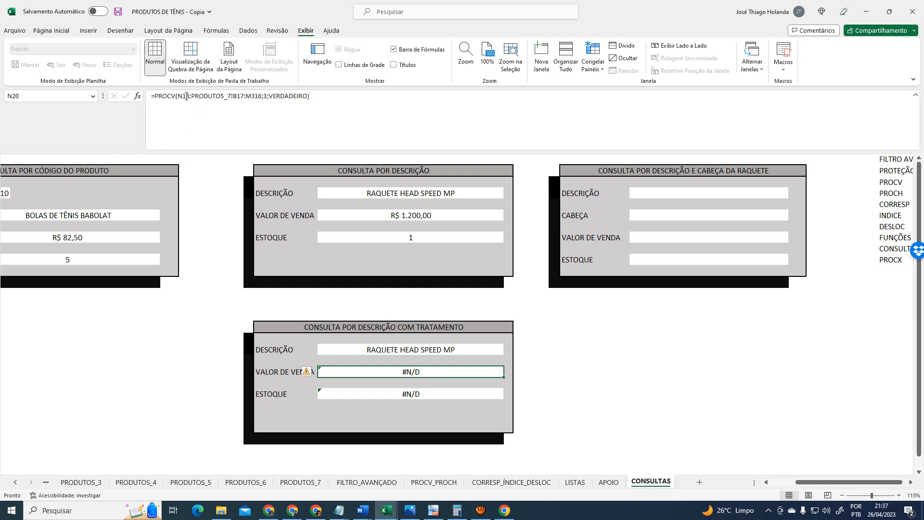
pyautogui.click(389, 350)
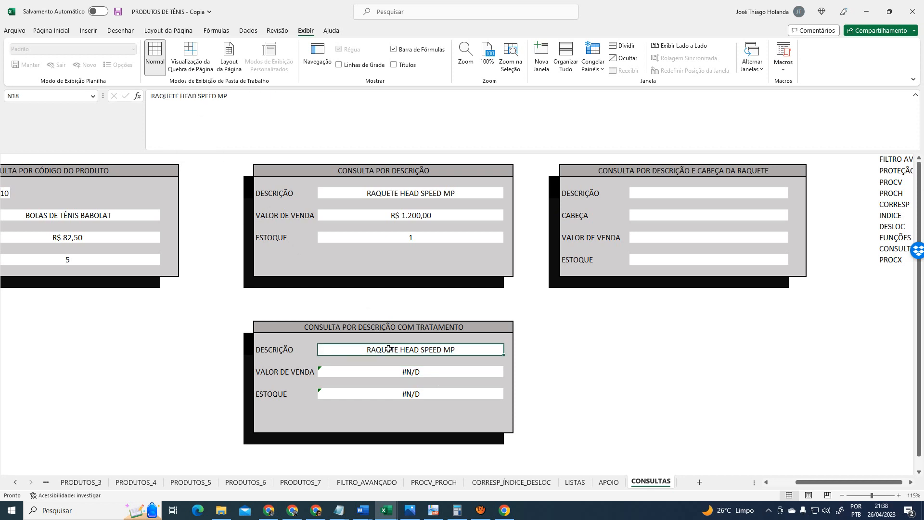
pyautogui.click(396, 374)
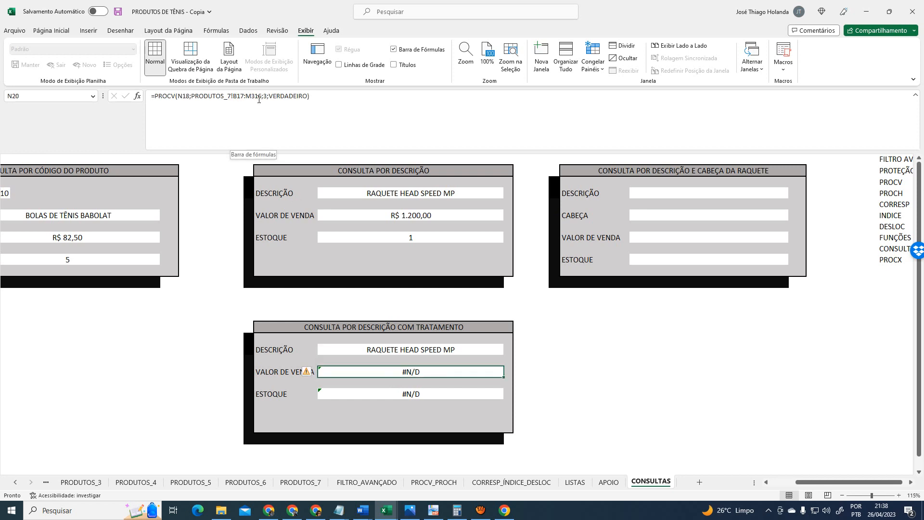
pyautogui.click(358, 217)
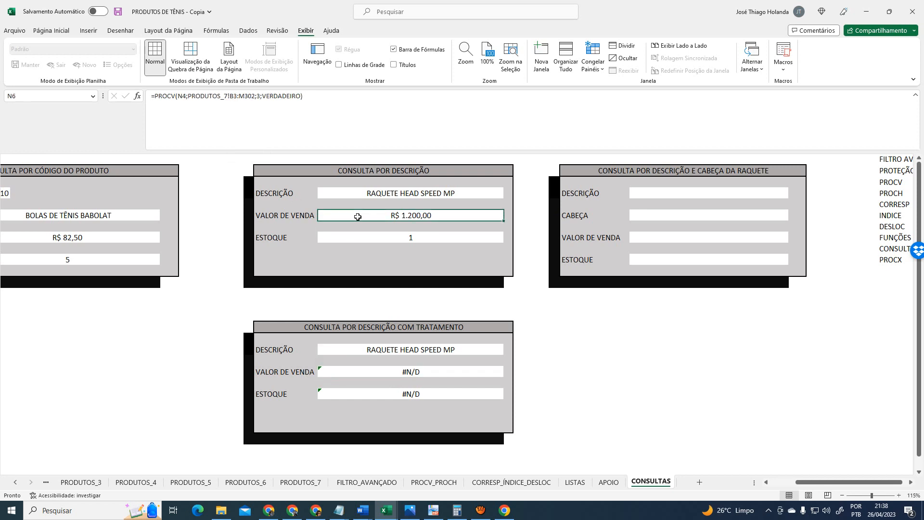
pyautogui.click(376, 373)
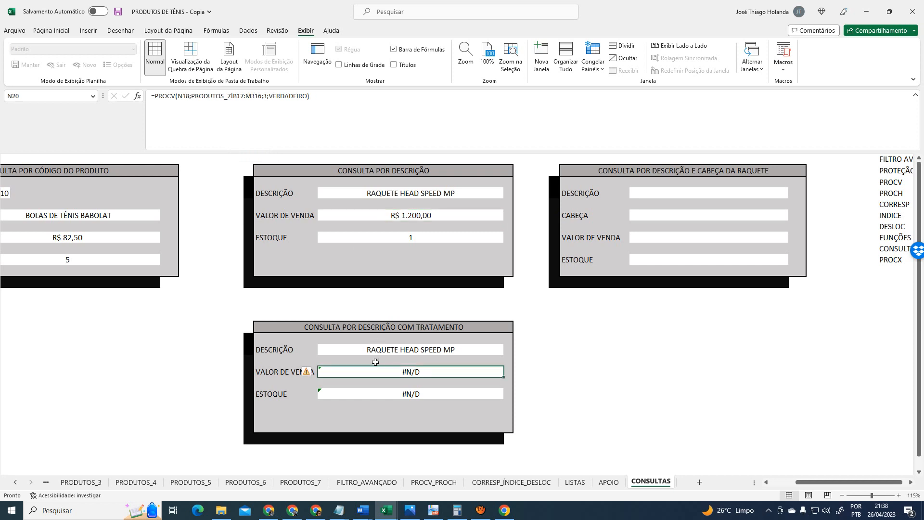
pyautogui.click(236, 96)
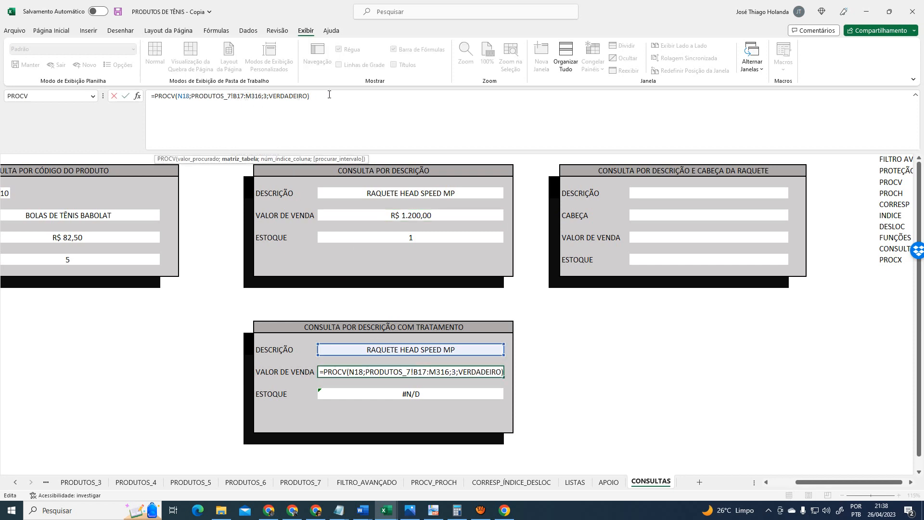
pyautogui.click(379, 217)
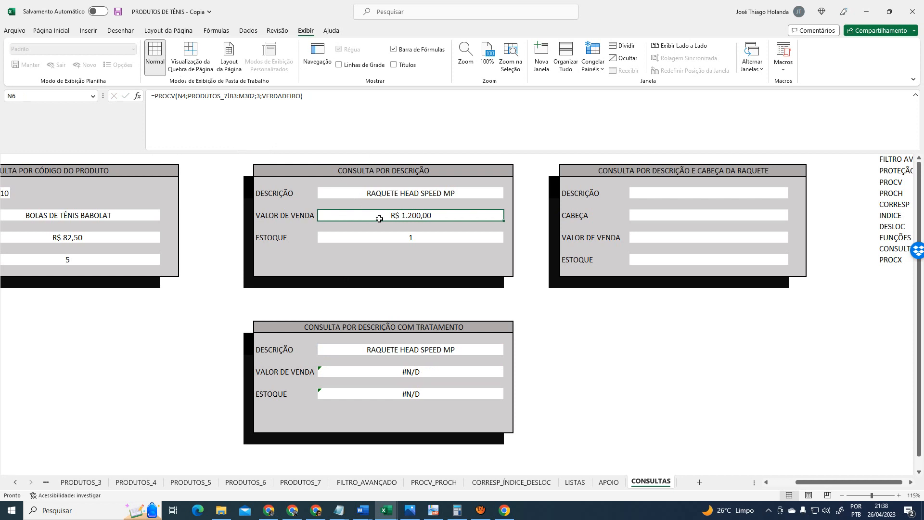
pyautogui.click(381, 372)
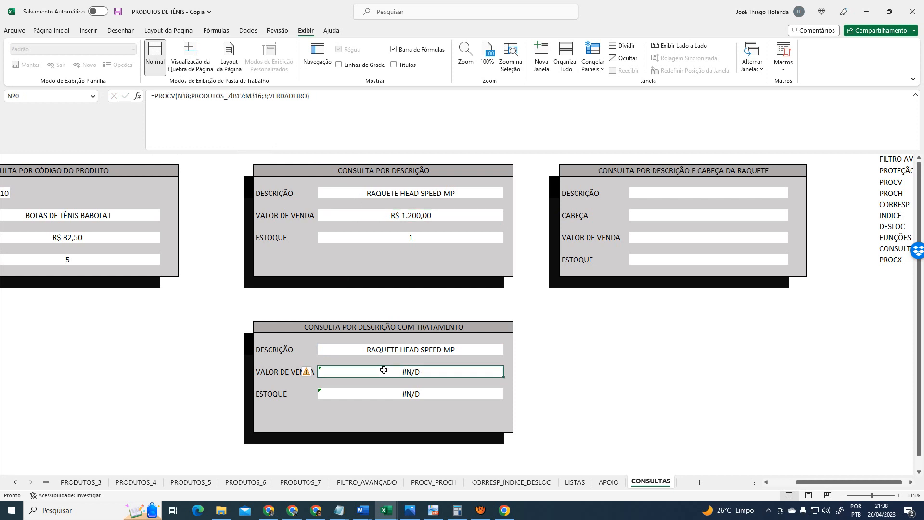
# Review the product table range A2:M302 on PRODUTOS_7 and the CORRESP_ÍNDICE_DESLOC sheet, returning to CONSULTAS
pyautogui.click(302, 483)
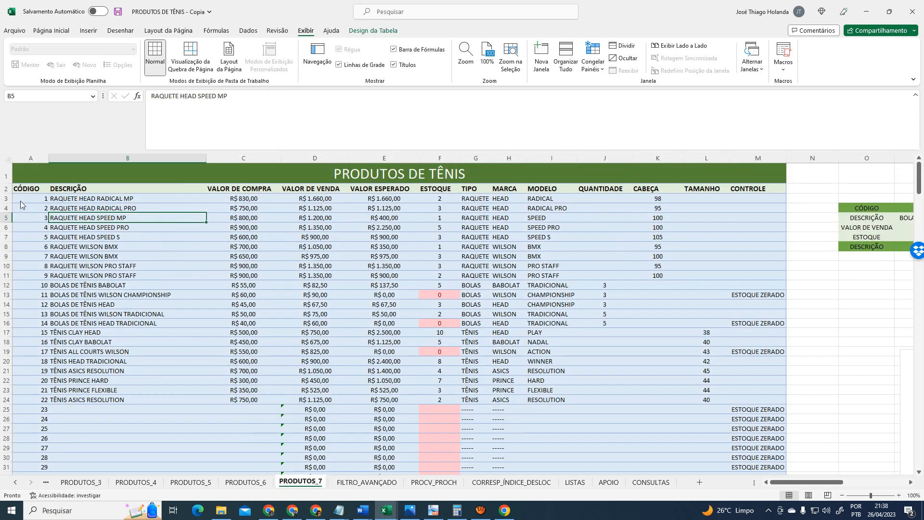
pyautogui.moveTo(29, 188); pyautogui.dragTo(758, 449)
pyautogui.moveTo(741, 483); pyautogui.dragTo(766, 460)
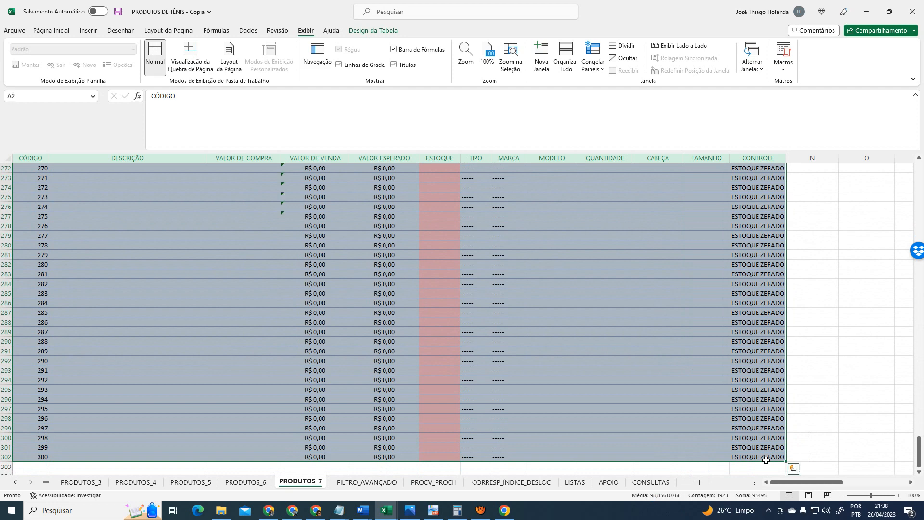
pyautogui.click(455, 486)
pyautogui.click(511, 482)
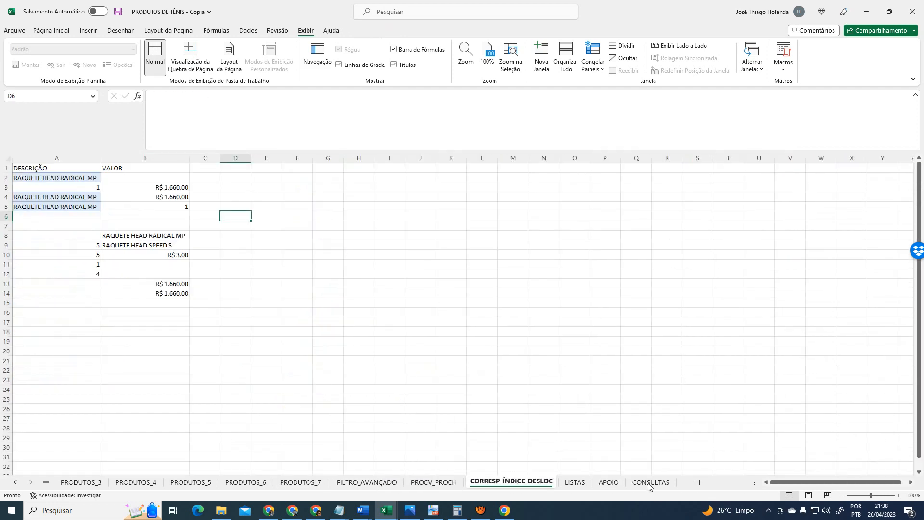
pyautogui.click(651, 482)
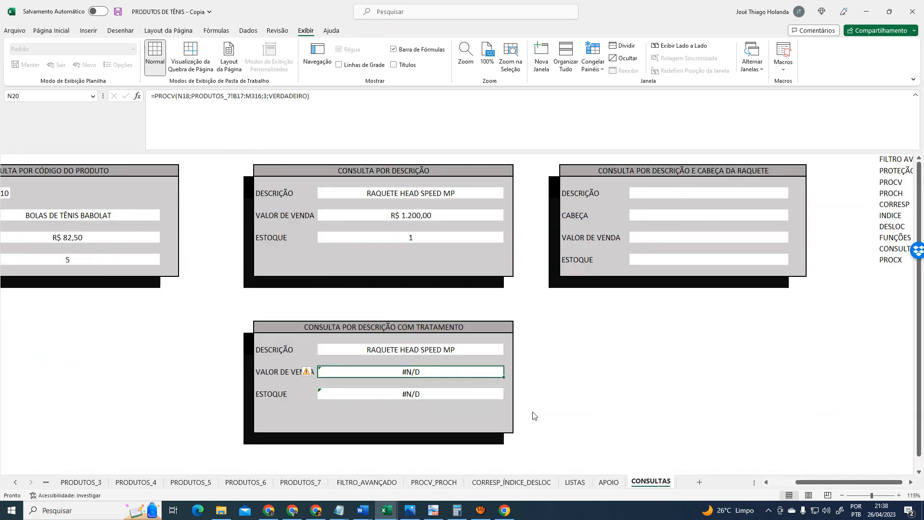
# Replace the lookup table range in N20's PROCV formula with PRODUTOS_7!A3:M302
pyautogui.click(193, 96)
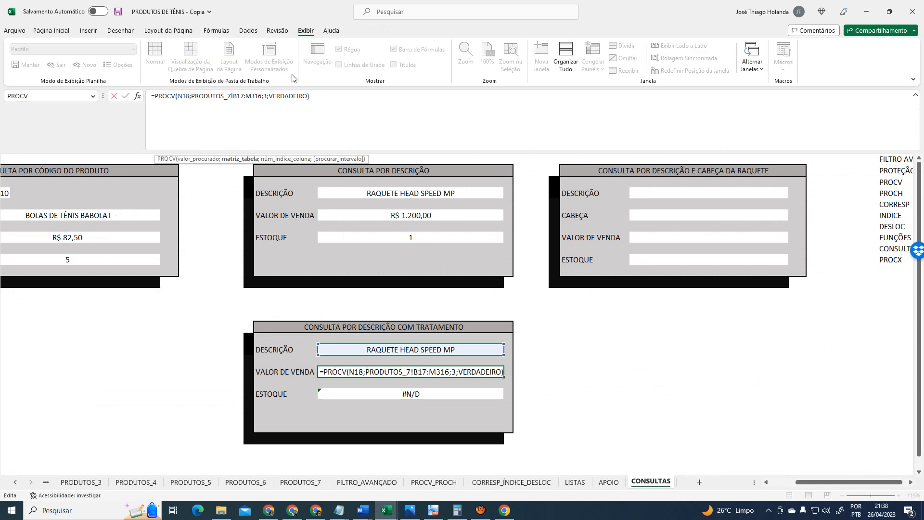
pyautogui.hotkey('shift', 'Right')
pyautogui.hotkey('shift', 'Right')
pyautogui.hotkey('shift', 'Right')
pyautogui.hotkey('shift', 'Right')
pyautogui.hotkey('shift', 'Right')
pyautogui.hotkey('shift', 'Right')
pyautogui.hotkey('shift', 'Right')
pyautogui.hotkey('shift', 'Right')
pyautogui.hotkey('shift', 'Right')
pyautogui.hotkey('shift', 'Right')
pyautogui.hotkey('shift', 'Right')
pyautogui.hotkey('shift', 'Right')
pyautogui.hotkey('shift', 'Right')
pyautogui.hotkey('shift', 'Right')
pyautogui.hotkey('shift', 'Right')
pyautogui.hotkey('shift', 'Right')
pyautogui.hotkey('shift', 'Right')
pyautogui.hotkey('shift', 'Right')
pyautogui.hotkey('shift', 'Right')
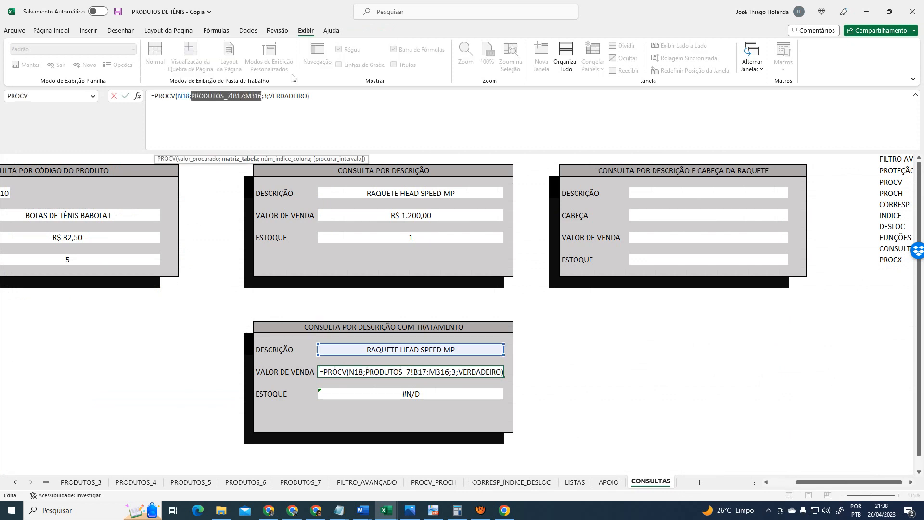
pyautogui.press('Delete')
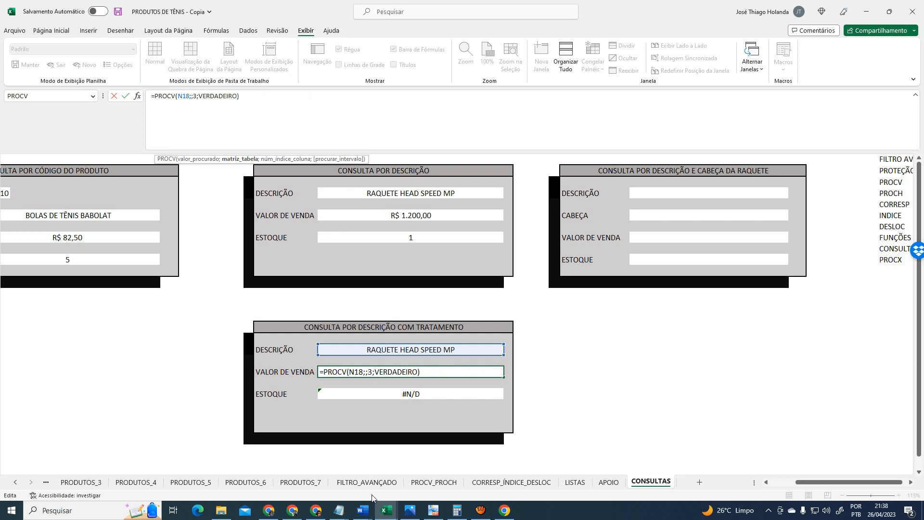
pyautogui.click(300, 482)
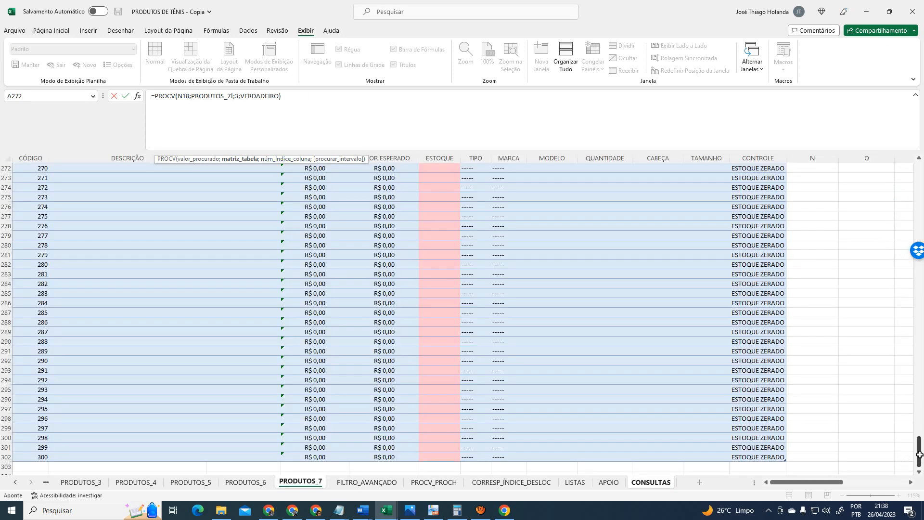
pyautogui.moveTo(920, 454); pyautogui.dragTo(919, 175)
pyautogui.moveTo(40, 193); pyautogui.dragTo(763, 458)
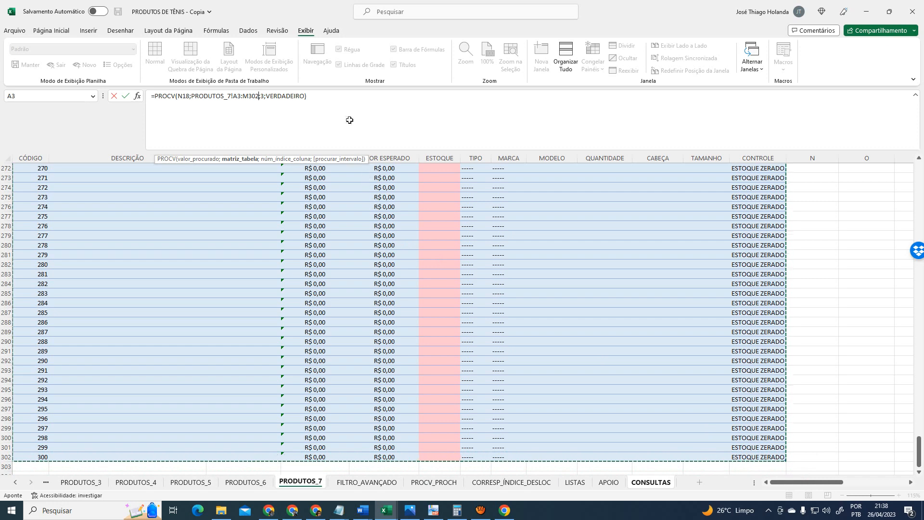
pyautogui.press('Return')
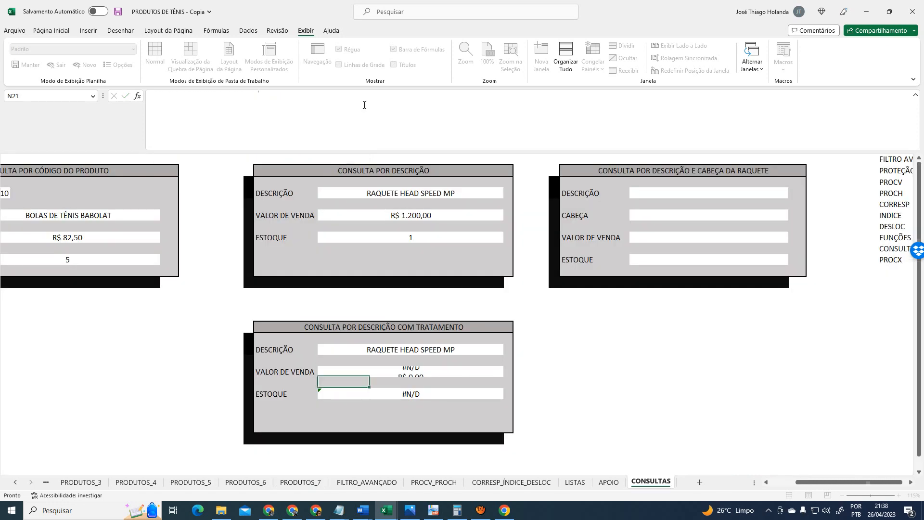
# Check the table range in the original form's N6 formula against the edited formula in N20
pyautogui.press('Up')
pyautogui.press('Up')
pyautogui.press('Up')
pyautogui.press('Up')
pyautogui.press('Up')
pyautogui.press('Up')
pyautogui.press('Up')
pyautogui.press('Up')
pyautogui.press('Up')
pyautogui.press('Up')
pyautogui.press('Up')
pyautogui.press('Up')
pyautogui.press('Up')
pyautogui.press('Up')
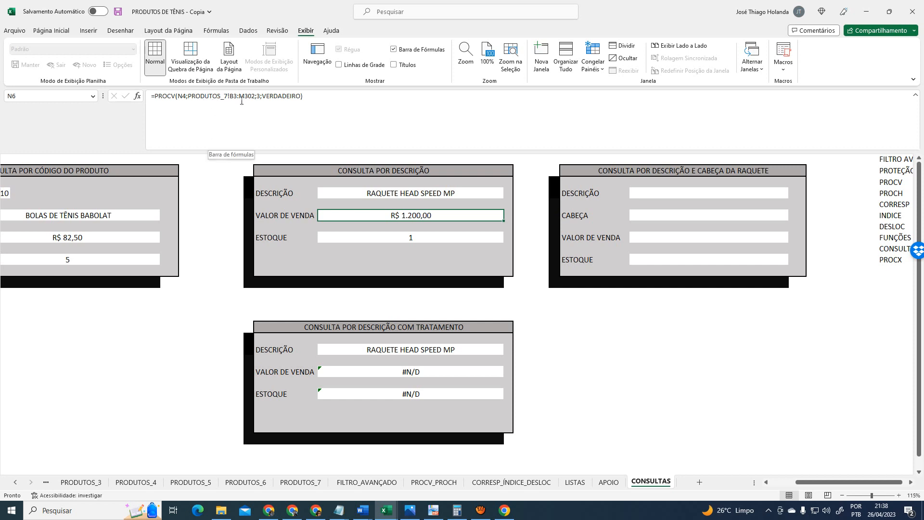
pyautogui.click(408, 373)
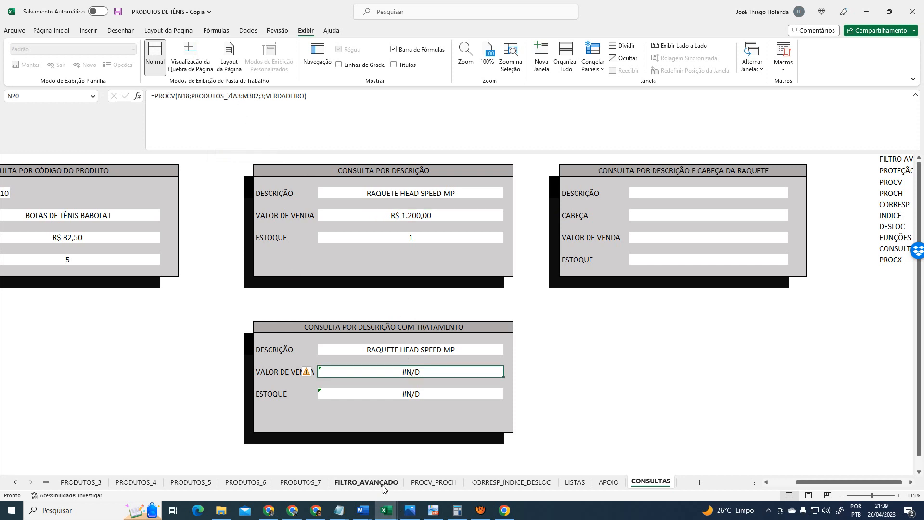
# Examine the order of the CÓDIGO and DESCRIÇÃO columns at the start of the PRODUTOS_7 table, returning to CONSULTAS
pyautogui.click(315, 487)
pyautogui.moveTo(921, 465); pyautogui.dragTo(919, 168)
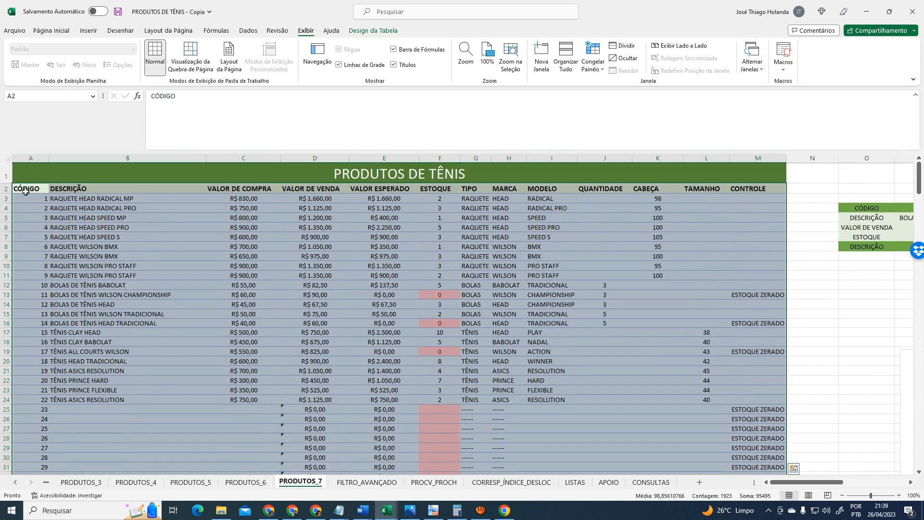
pyautogui.click(27, 191)
pyautogui.click(79, 190)
pyautogui.click(26, 189)
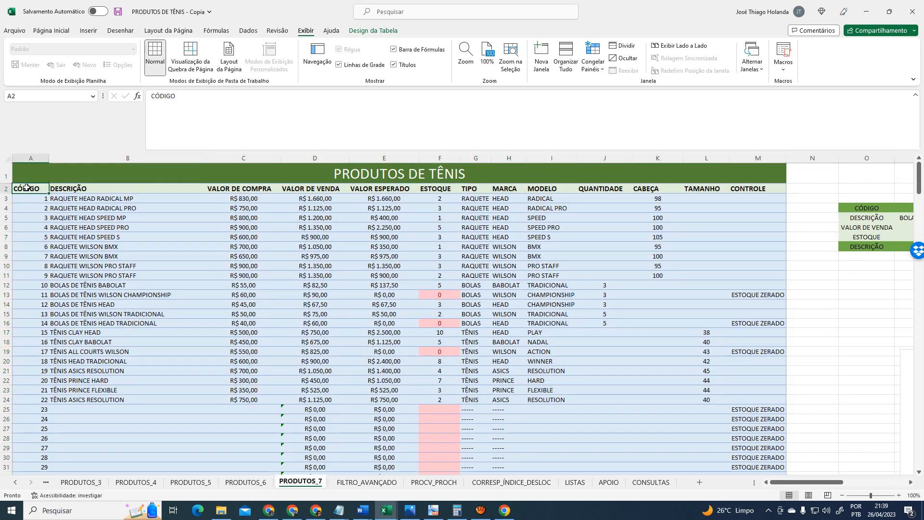
pyautogui.click(92, 189)
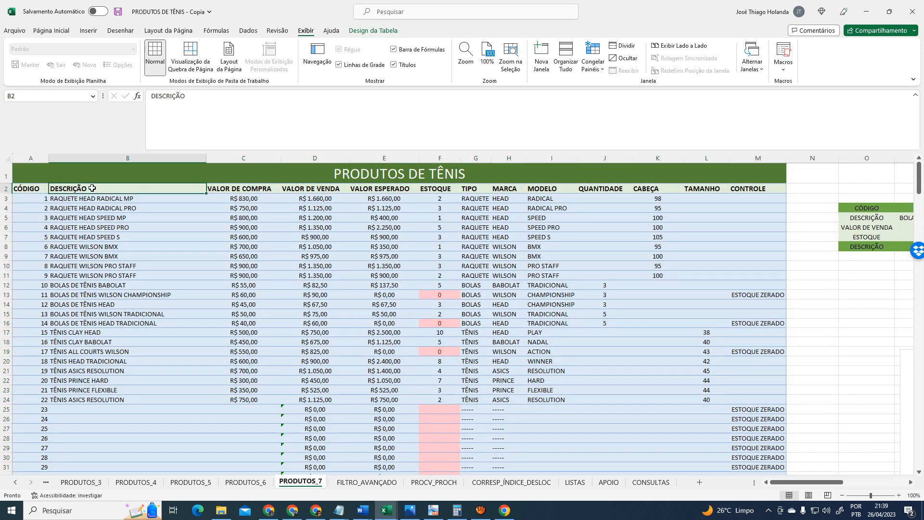
pyautogui.click(651, 482)
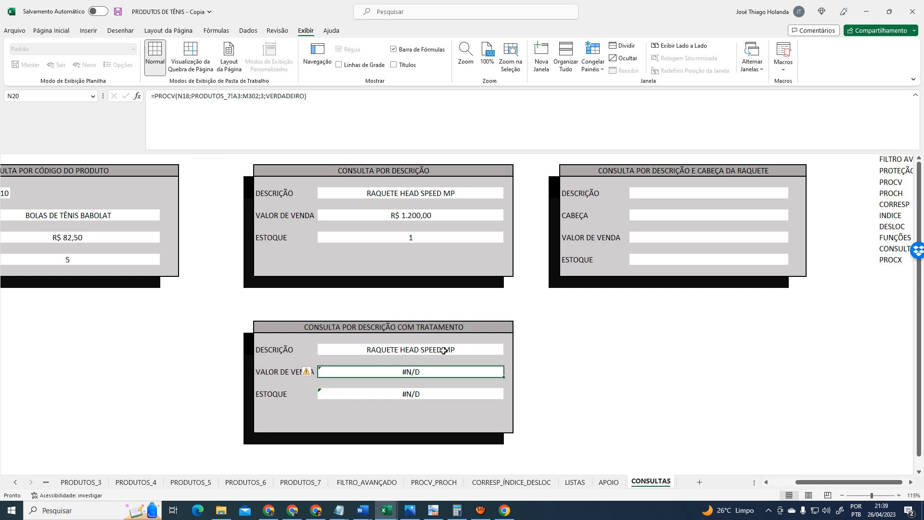
# Inspect the product list on PROCV_PROCH and DESCRIÇÃO column B on PRODUTOS_7, and return to CONSULTAS
pyautogui.click(442, 483)
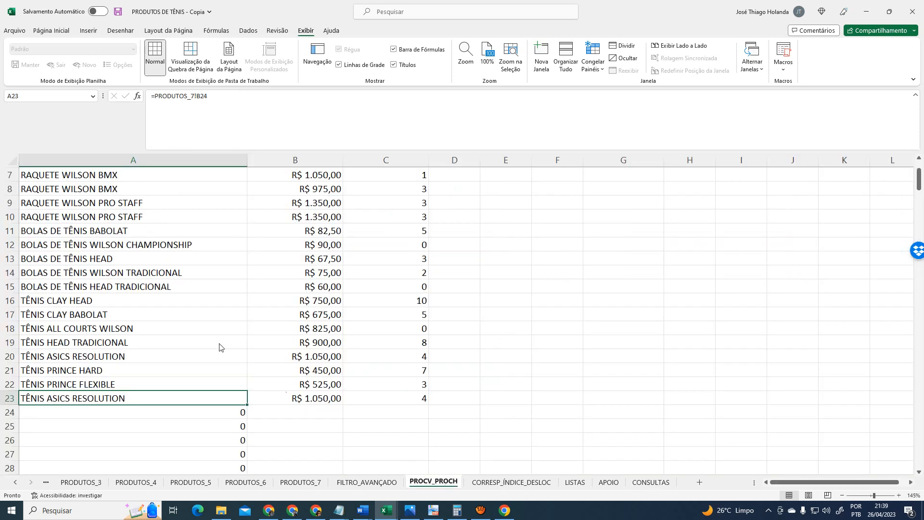
pyautogui.click(300, 483)
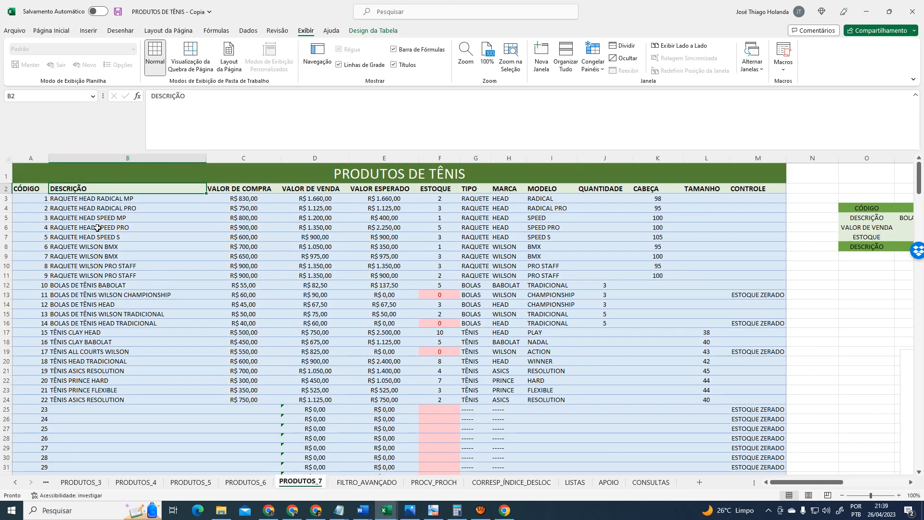
pyautogui.click(103, 162)
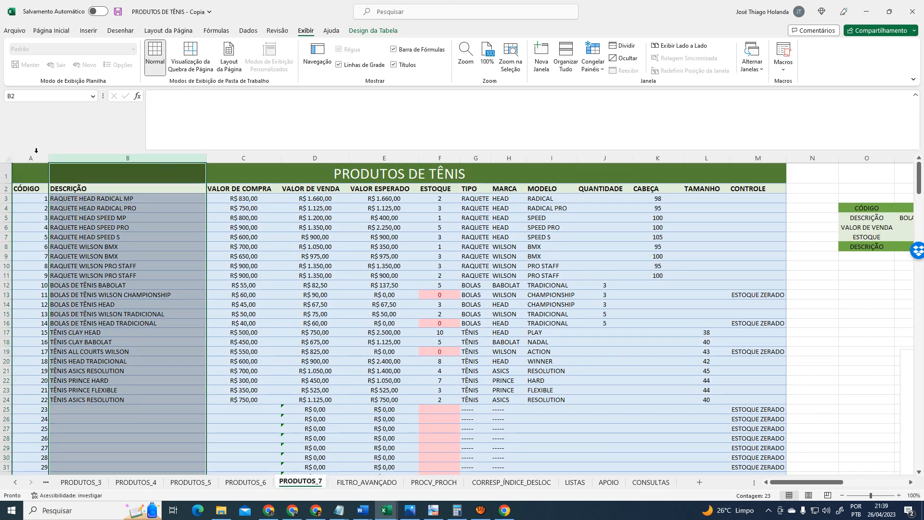
pyautogui.click(480, 399)
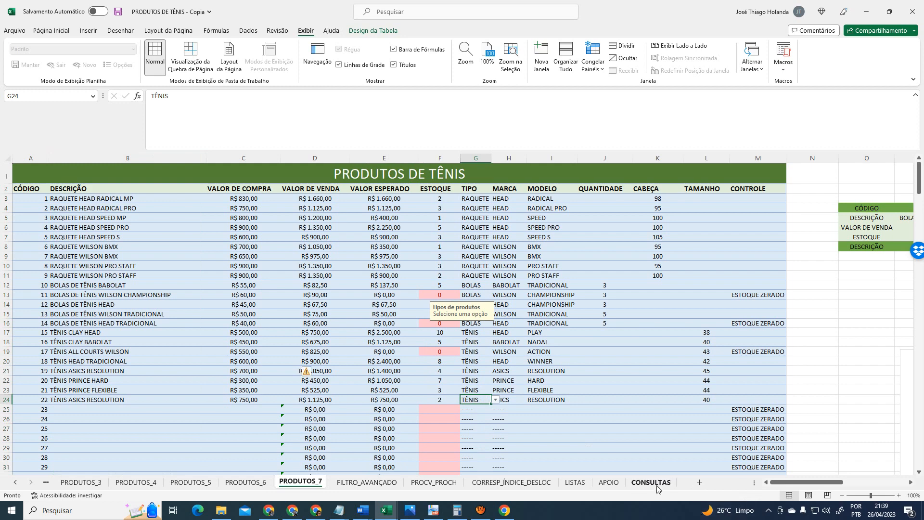
pyautogui.click(656, 483)
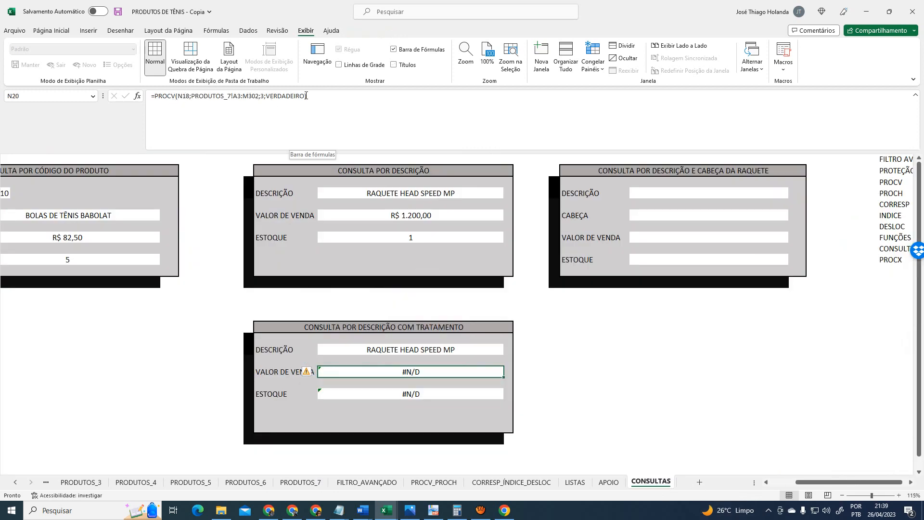
# Change the last argument of the PROCV formula in N20 to FALSO for an exact match
pyautogui.click(288, 97)
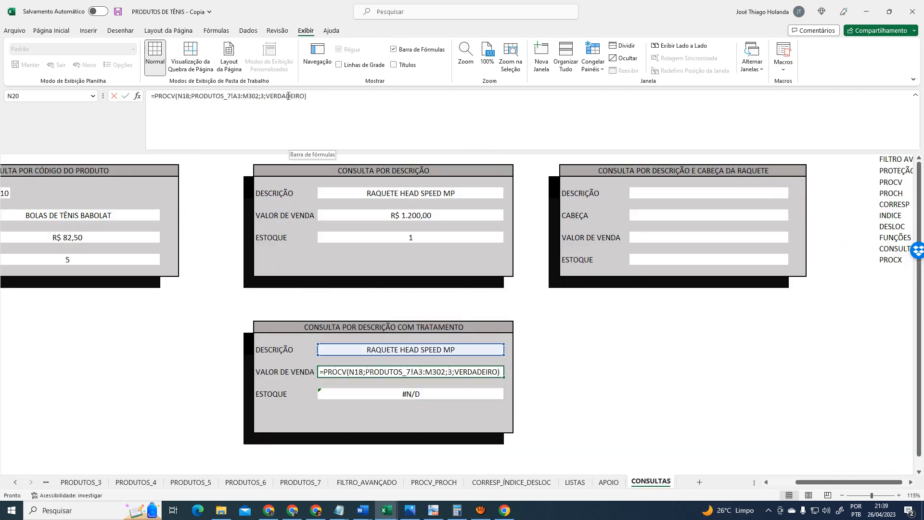
pyautogui.moveTo(266, 97); pyautogui.dragTo(327, 95)
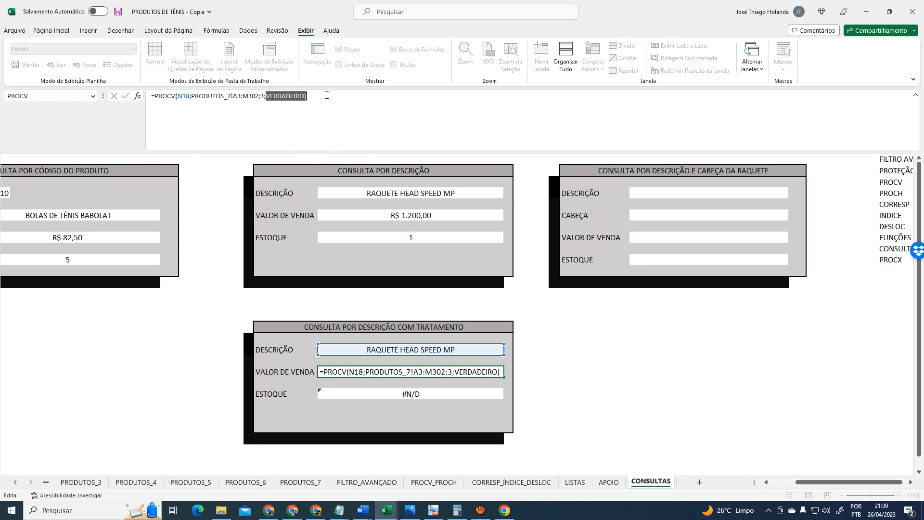
pyautogui.press('BackSpace')
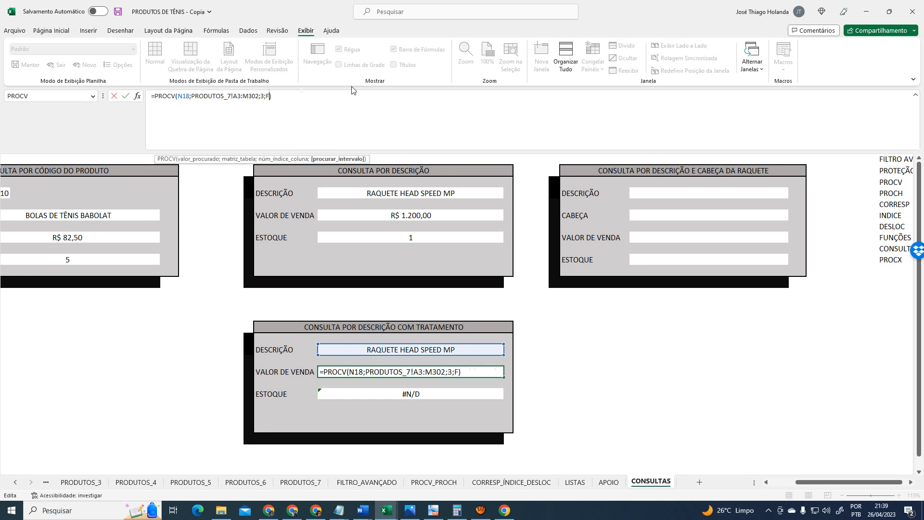
pyautogui.write('FALSO)')
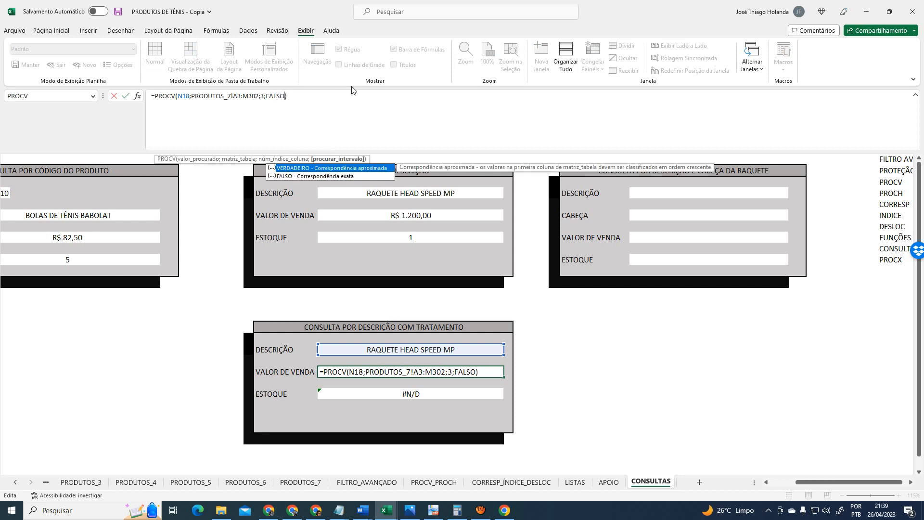
pyautogui.hotkey('ctrl', 'Return')
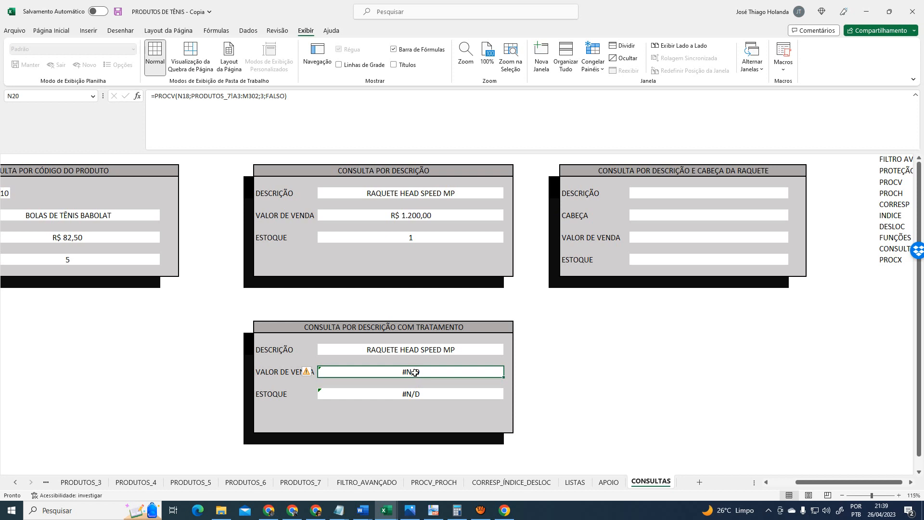
# Copy the VALOR DE VENDA formula from N20 into ESTOQUE cell N22 and set its lookup value to N18
pyautogui.hotkey('ctrl', 'c')
pyautogui.click(420, 393)
pyautogui.hotkey('ctrl', 'v')
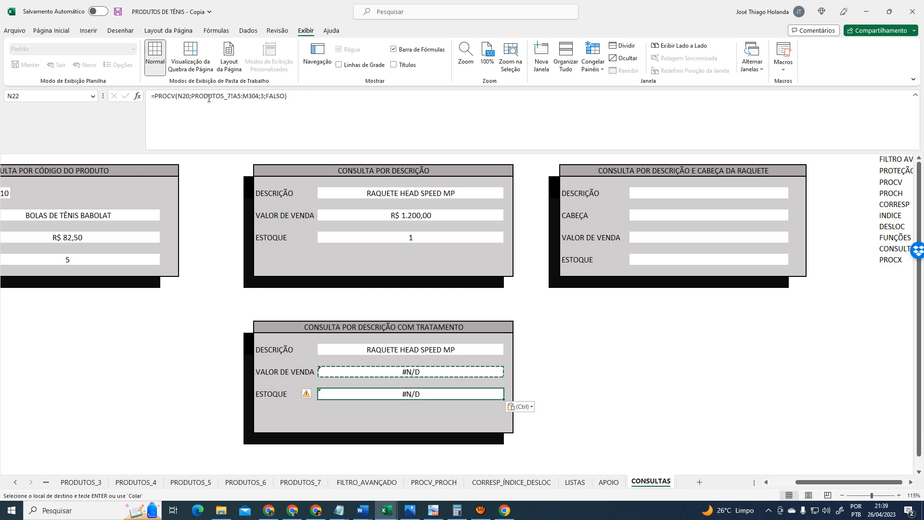
pyautogui.click(208, 98)
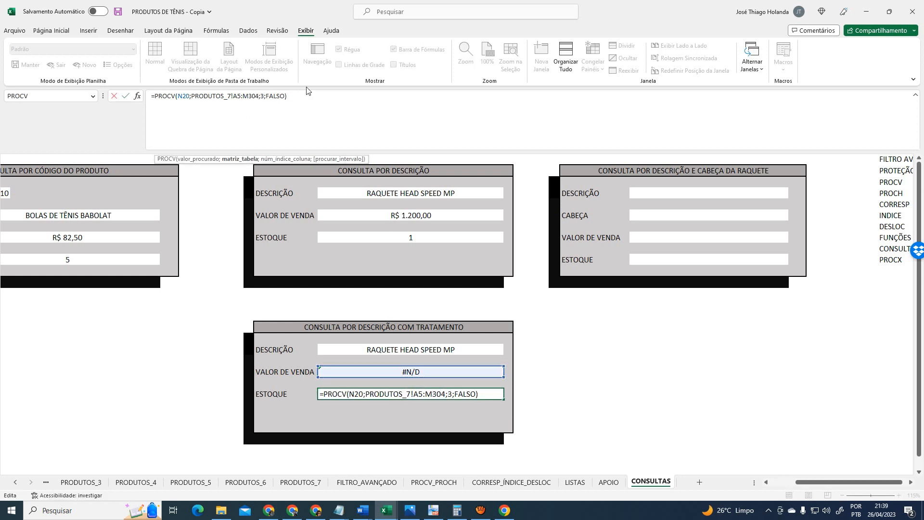
pyautogui.press('Left')
pyautogui.press('Left')
pyautogui.press('Left')
pyautogui.press('Delete')
pyautogui.press('Delete')
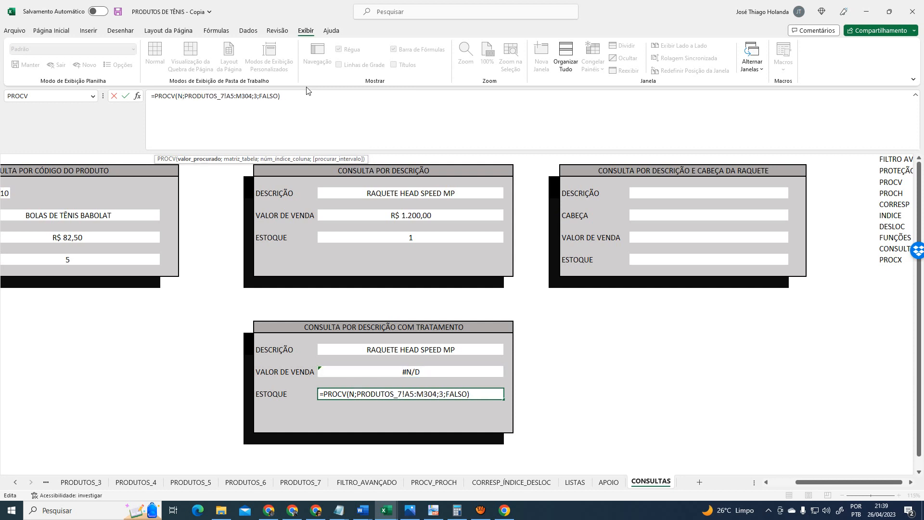
pyautogui.write('18')
pyautogui.press('Right')
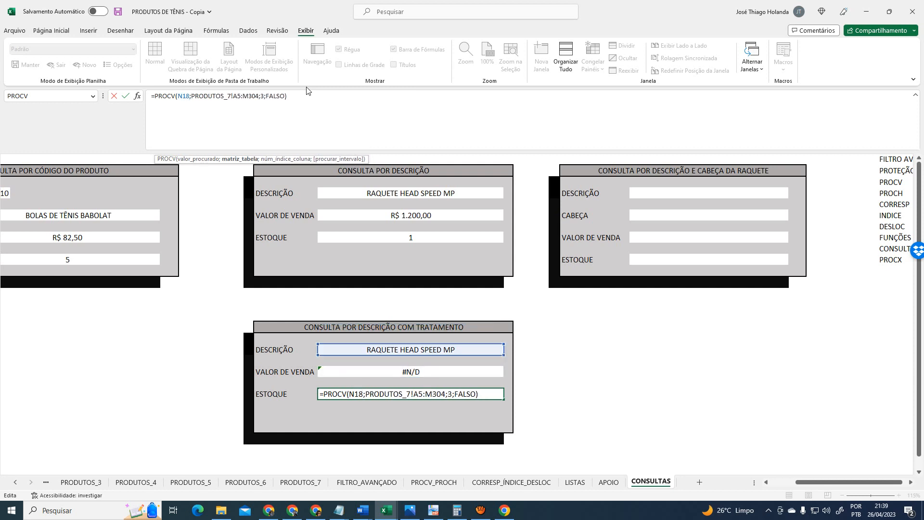
# Set N22's PROCV column index to 5 and its table range to PRODUTOS_7!A3:M302
pyautogui.press('Right')
pyautogui.press('Right')
pyautogui.press('Right')
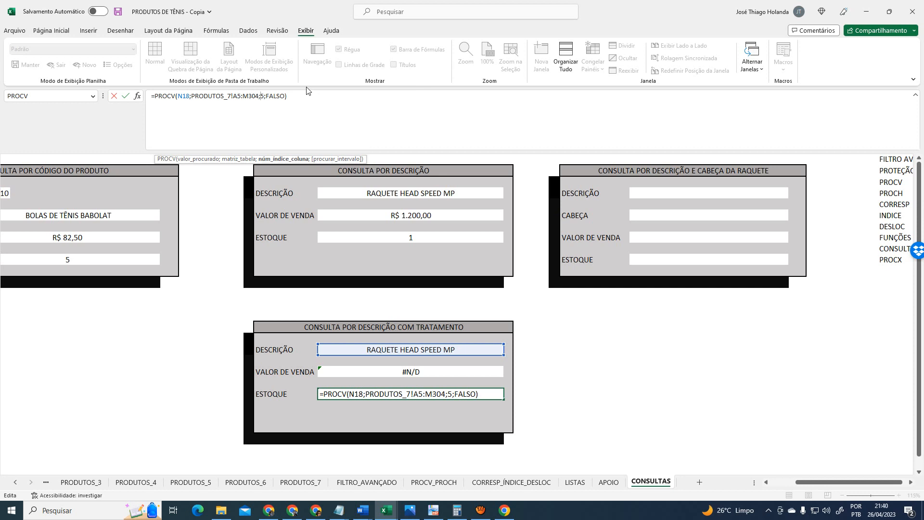
pyautogui.press('Left')
pyautogui.press('Left')
pyautogui.press('Left')
pyautogui.press('Left')
pyautogui.press('Left')
pyautogui.press('Left')
pyautogui.press('Left')
pyautogui.press('Left')
pyautogui.press('Left')
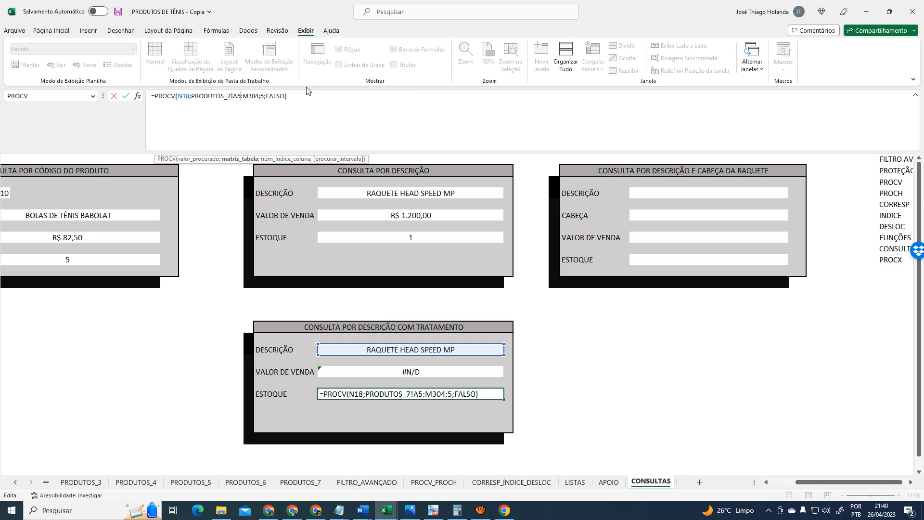
pyautogui.press('Right')
pyautogui.press('BackSpace')
pyautogui.write('2')
pyautogui.press('BackSpace')
pyautogui.write('4')
pyautogui.press('BackSpace')
pyautogui.write('3')
pyautogui.press('Delete')
pyautogui.press('Return')
# Wrap the PROCV in N20 in SEERRO with empty text "" as the value returned on error
pyautogui.press('Up')
pyautogui.press('Up')
pyautogui.press('Up')
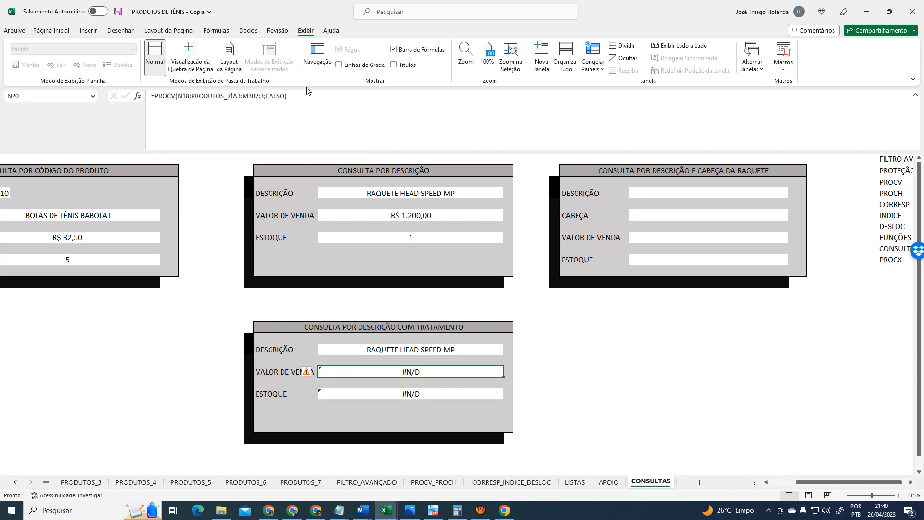
pyautogui.press('Up')
pyautogui.press('Up')
pyautogui.press('Down')
pyautogui.press('Down')
pyautogui.press('F2')
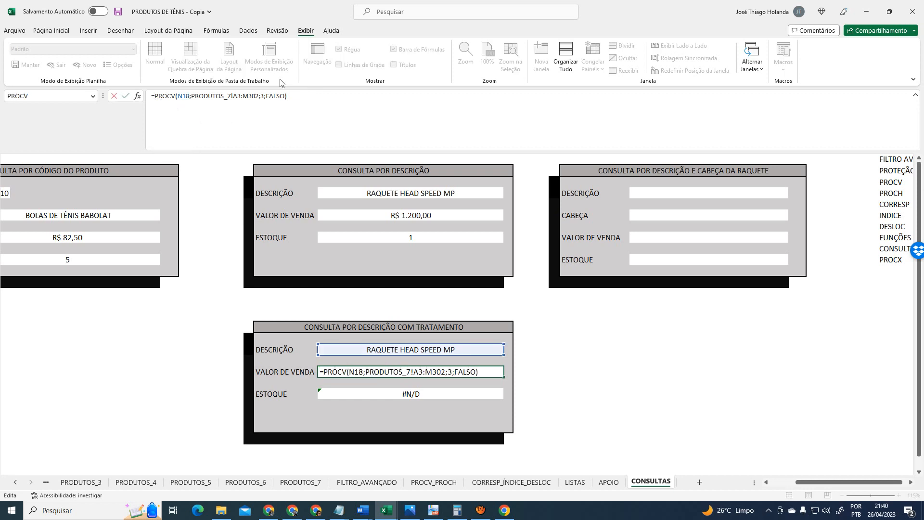
pyautogui.press('Home')
pyautogui.press('Right')
pyautogui.write('SEE')
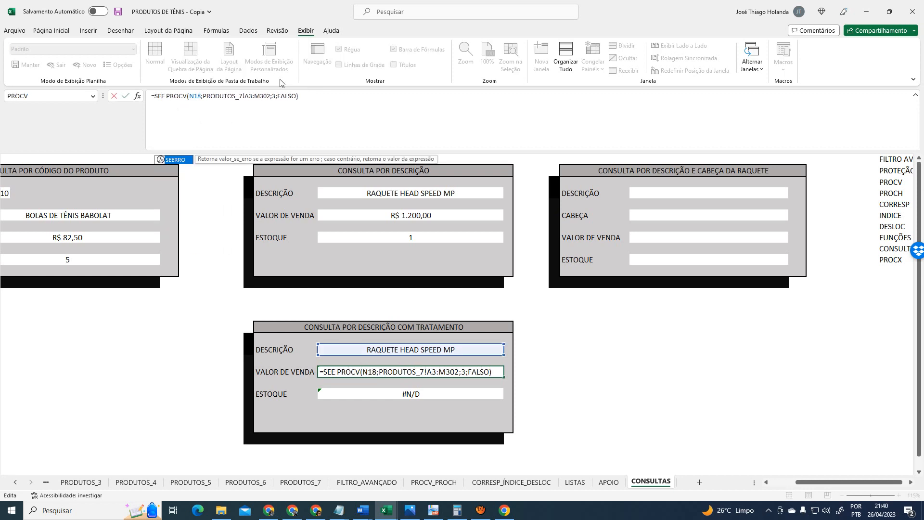
pyautogui.press('Tab')
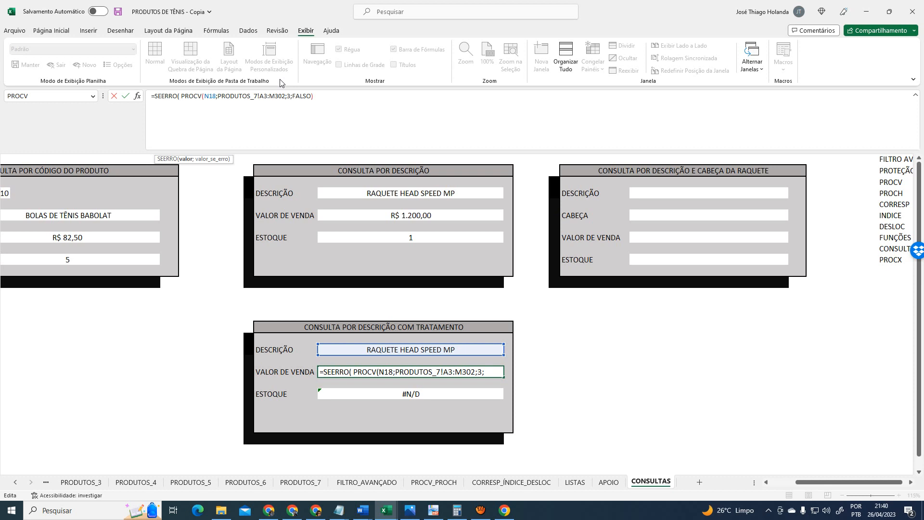
pyautogui.press('Delete')
pyautogui.press('End')
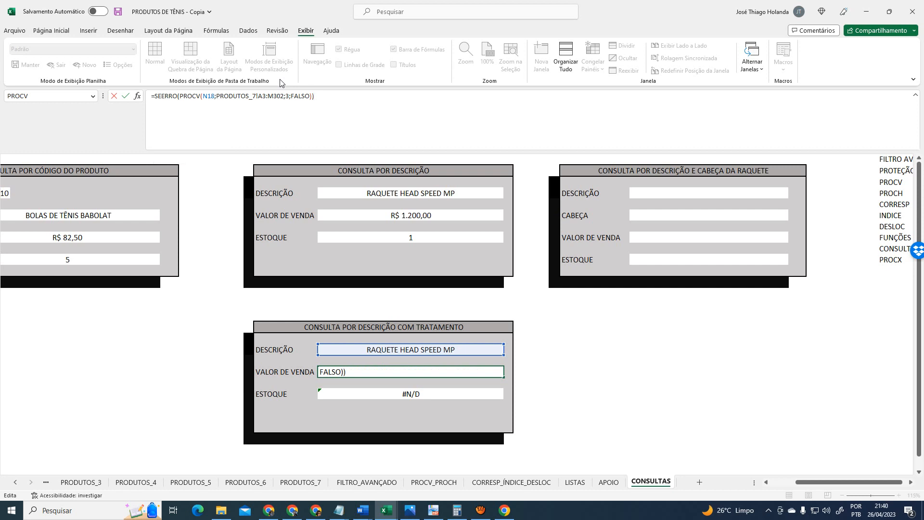
pyautogui.write('; )')
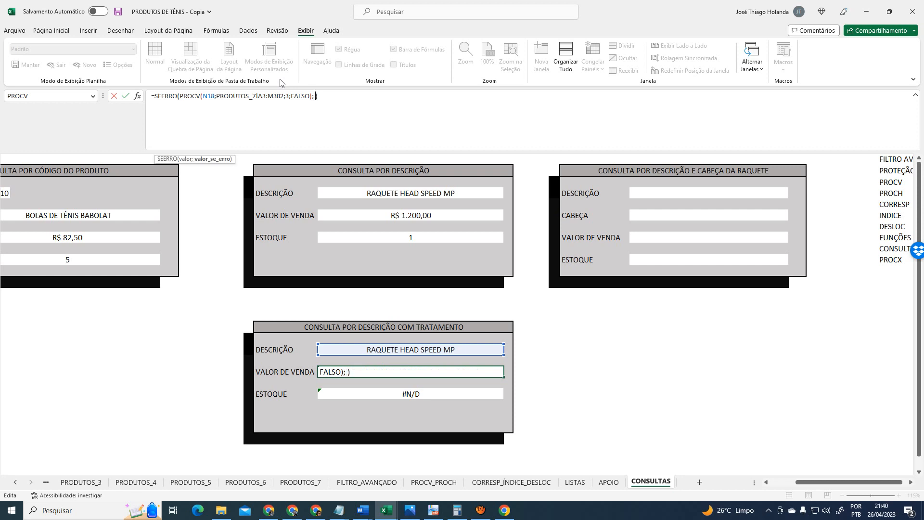
pyautogui.write('""')
pyautogui.press('Left')
pyautogui.hotkey('shift', 'Left')
pyautogui.hotkey('shift', 'Left')
pyautogui.hotkey('shift', 'Left')
pyautogui.hotkey('shift', 'Left')
pyautogui.hotkey('shift', 'Left')
pyautogui.hotkey('shift', 'Left')
pyautogui.hotkey('shift', 'Left')
pyautogui.hotkey('shift', 'Left')
pyautogui.hotkey('shift', 'Left')
pyautogui.hotkey('shift', 'Left')
pyautogui.hotkey('shift', 'Left')
pyautogui.hotkey('shift', 'Left')
pyautogui.hotkey('shift', 'Left')
pyautogui.hotkey('shift', 'Left')
pyautogui.hotkey('shift', 'Left')
pyautogui.hotkey('shift', 'Left')
pyautogui.hotkey('shift', 'Left')
pyautogui.hotkey('shift', 'Left')
pyautogui.hotkey('shift', 'Left')
pyautogui.hotkey('shift', 'Left')
pyautogui.hotkey('shift', 'Left')
pyautogui.hotkey('shift', 'Left')
pyautogui.hotkey('shift', 'Left')
pyautogui.hotkey('shift', 'Left')
pyautogui.hotkey('shift', 'Left')
pyautogui.hotkey('shift', 'Left')
pyautogui.hotkey('shift', 'Left')
pyautogui.press('Return')
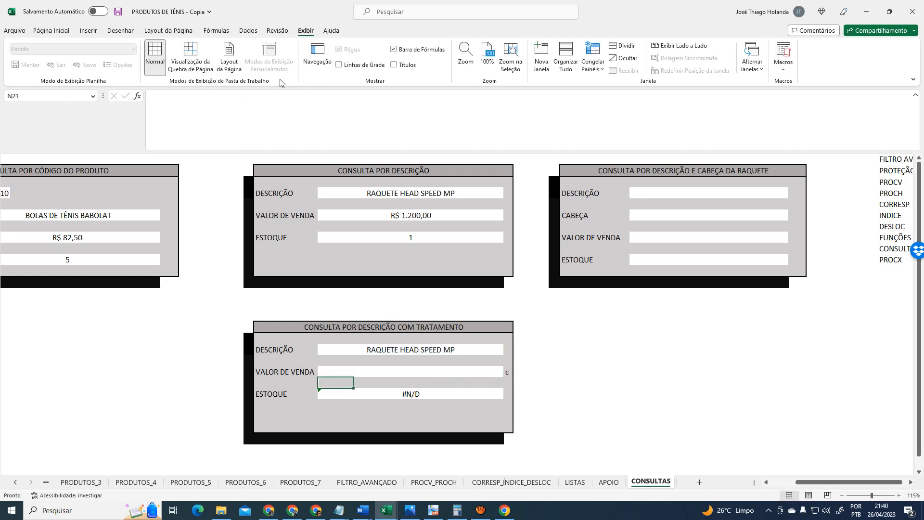
# Remove the stray "c" beside N20 by undoing, and reinstate the SEERRO formula in N20
pyautogui.press('Down')
pyautogui.press('Up')
pyautogui.press('Up')
pyautogui.hotkey('ctrl', 'z')
pyautogui.hotkey('ctrl', 'z')
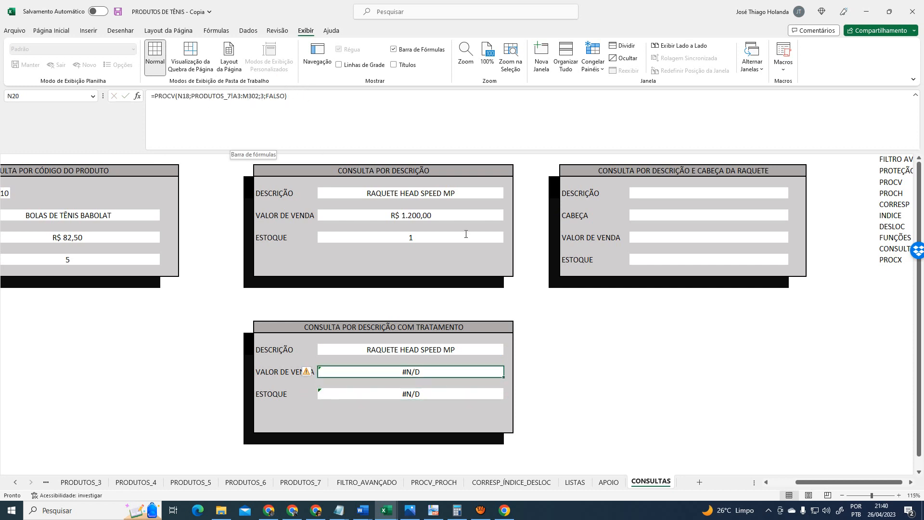
pyautogui.click(566, 319)
pyautogui.click(38, 32)
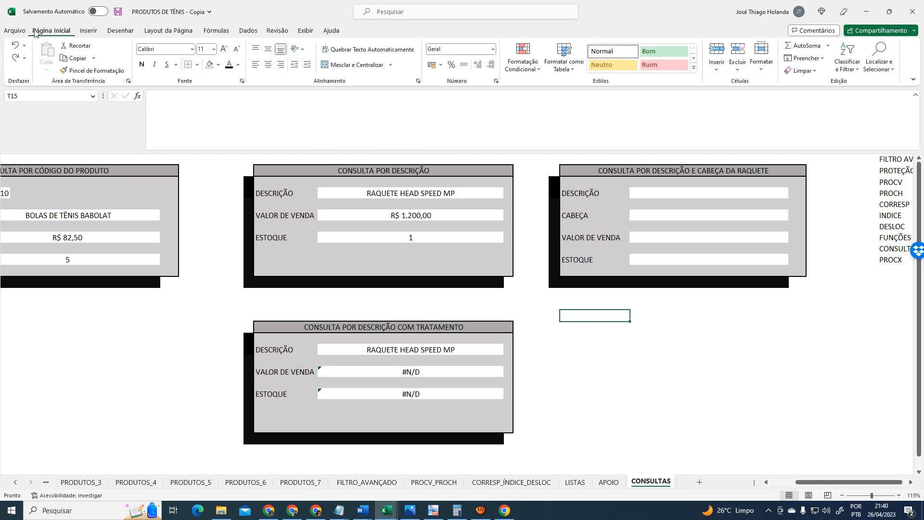
pyautogui.click(16, 59)
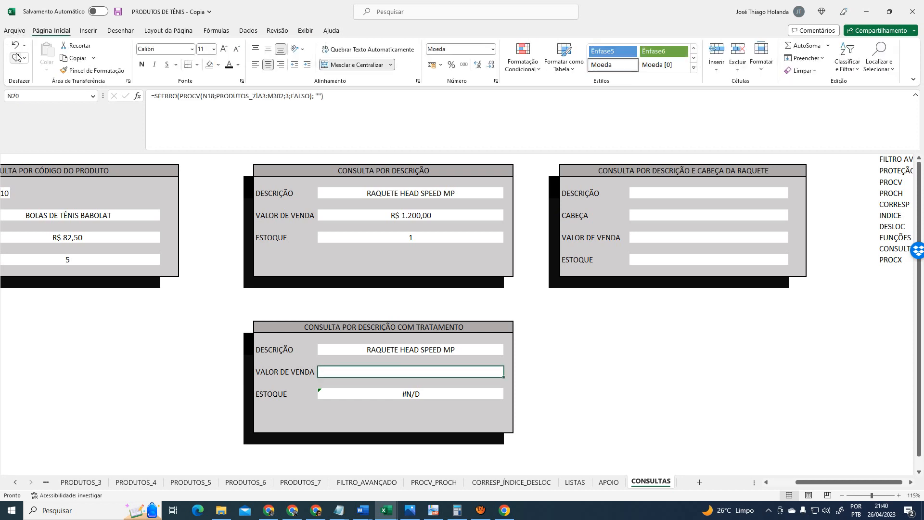
# Set the error text in N20's SEERRO formula to "CONSULTA INDISPONÍVEL"
pyautogui.click(320, 96)
pyautogui.write('c')
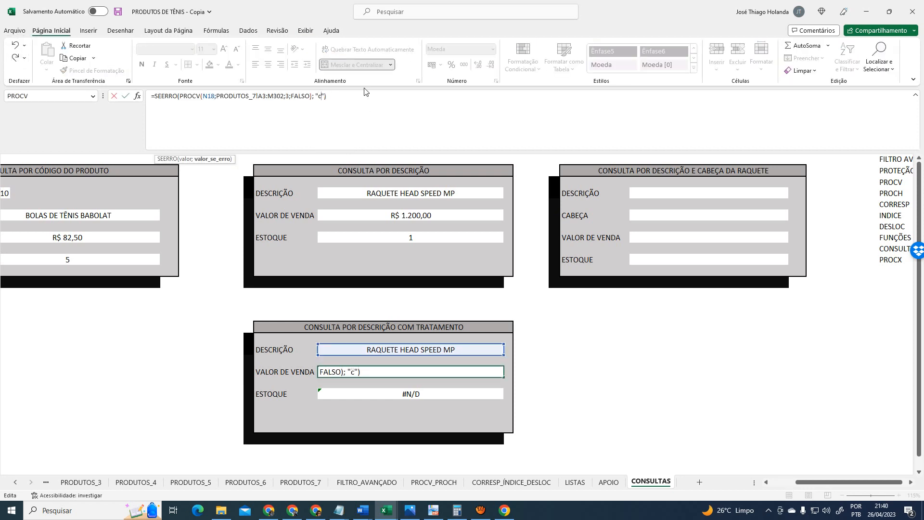
pyautogui.write('onsil')
pyautogui.press('BackSpace')
pyautogui.press('BackSpace')
pyautogui.press('BackSpace')
pyautogui.press('BackSpace')
pyautogui.press('BackSpace')
pyautogui.press('BackSpace')
pyautogui.write('CONSULTA INDISPON')
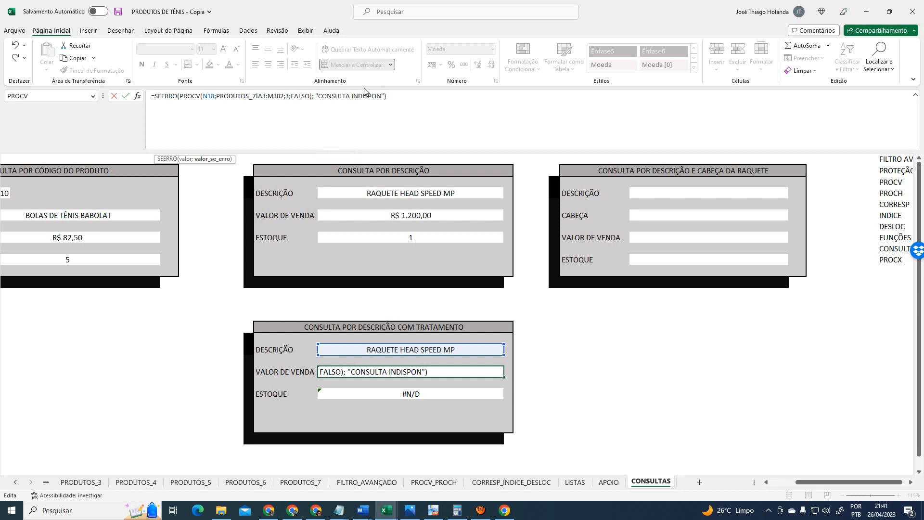
pyautogui.write('ÍVEL')
pyautogui.hotkey('ctrl', 'Return')
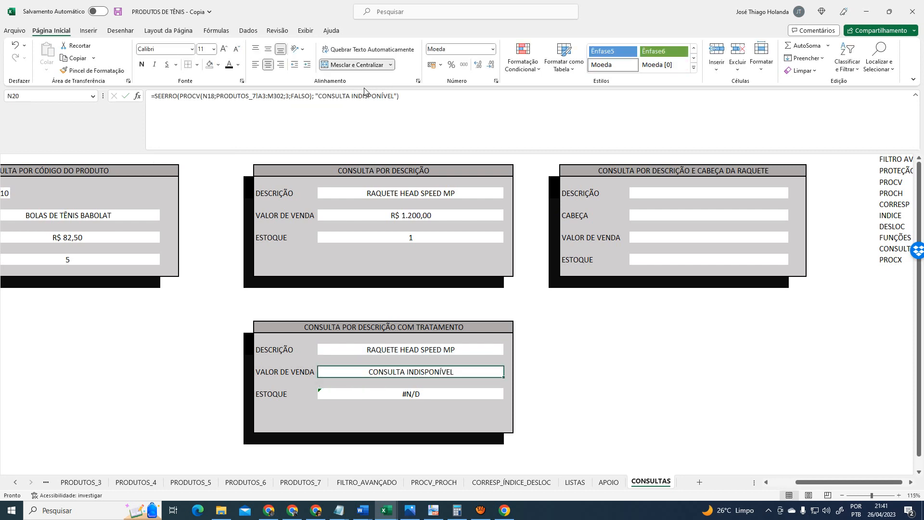
# Wrap the PROCV in ESTOQUE cell N22 in SEEERRO with empty text "" as its second argument
pyautogui.press('Down')
pyautogui.press('Down')
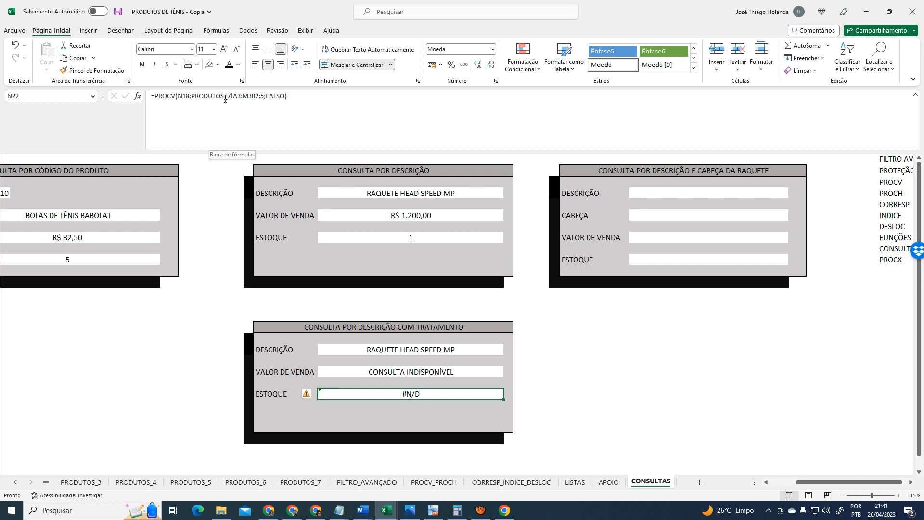
pyautogui.click(155, 98)
pyautogui.write('SEEER')
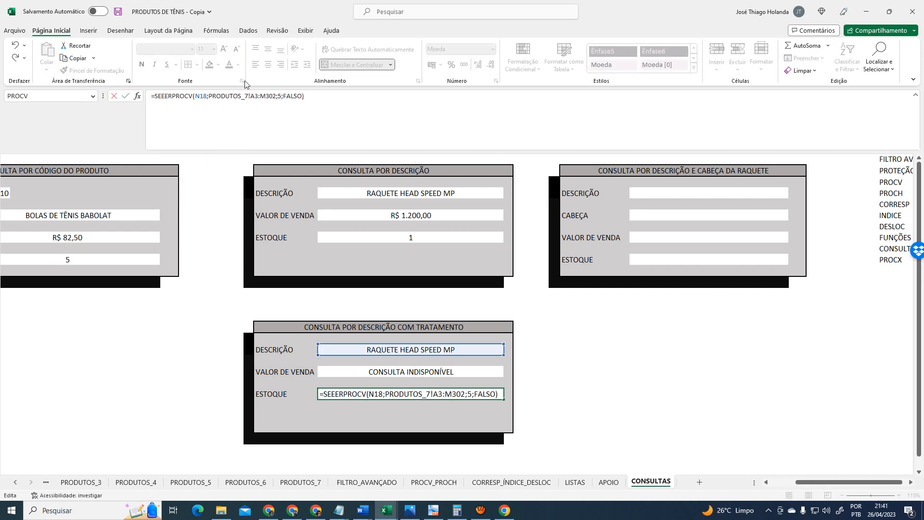
pyautogui.write('O')
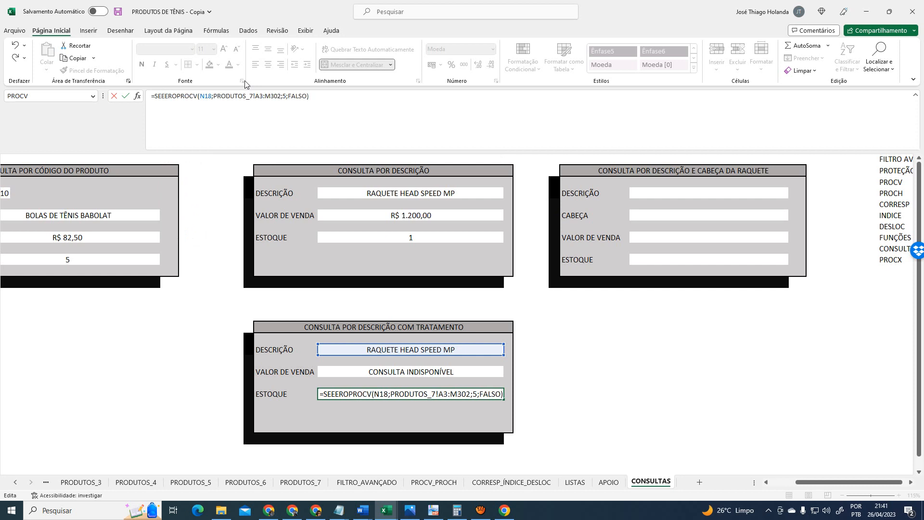
pyautogui.press('BackSpace')
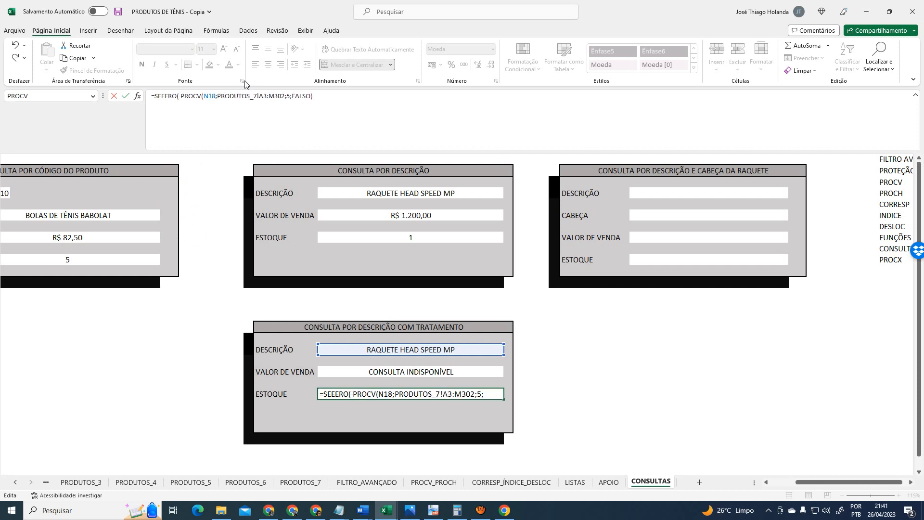
pyautogui.write('(P')
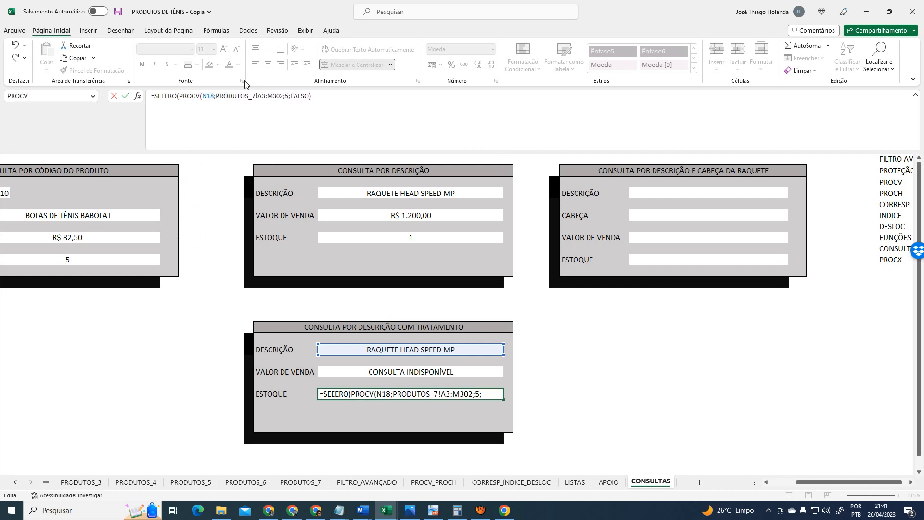
pyautogui.write('R')
pyautogui.press('End')
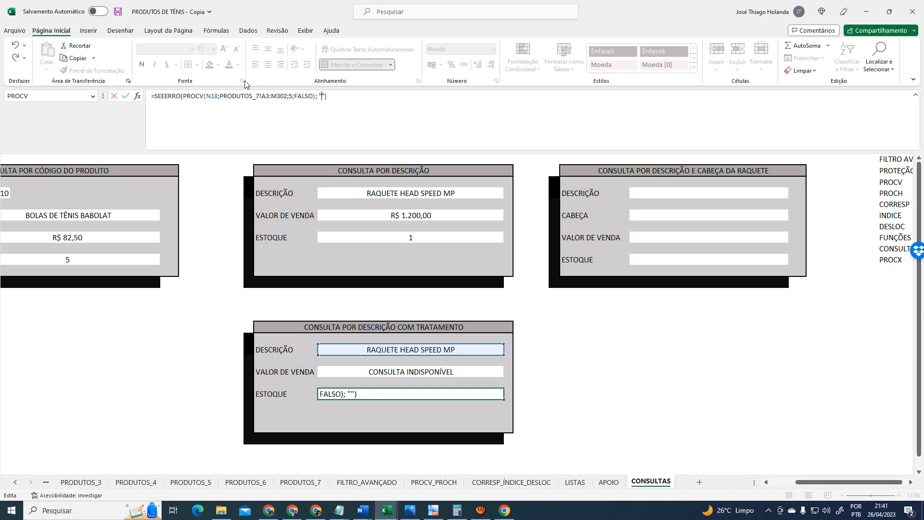
pyautogui.press('Tab')
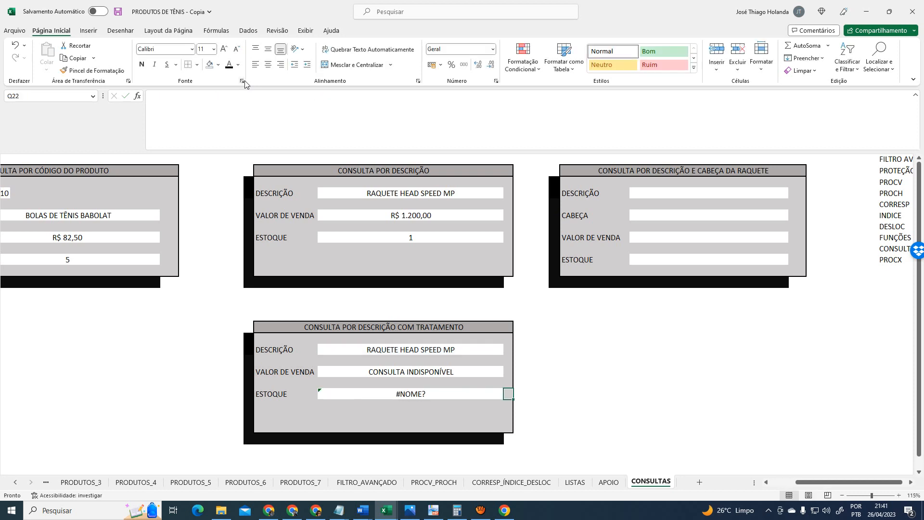
pyautogui.hotkey('ctrl', 'z')
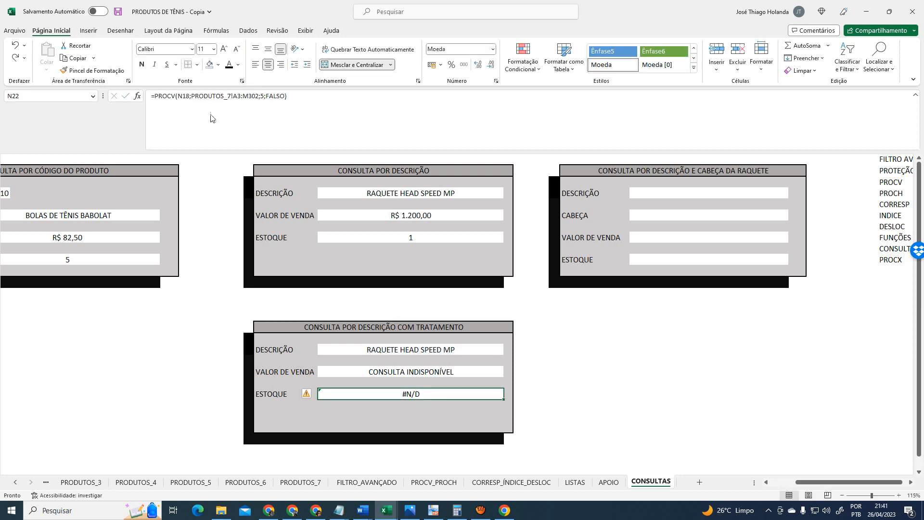
pyautogui.click(16, 58)
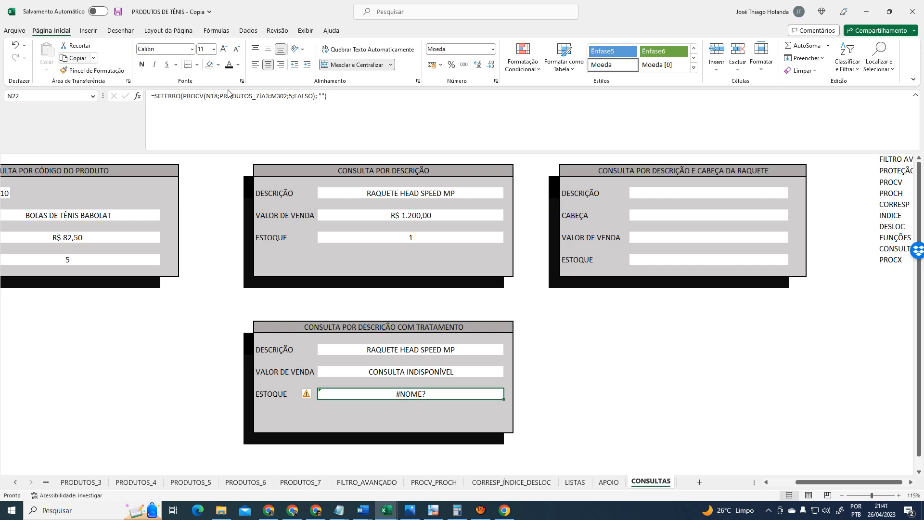
# Set the error text in ESTOQUE cell N22's formula to "CONSULTA INDISPONÍVEL"
pyautogui.click(323, 97)
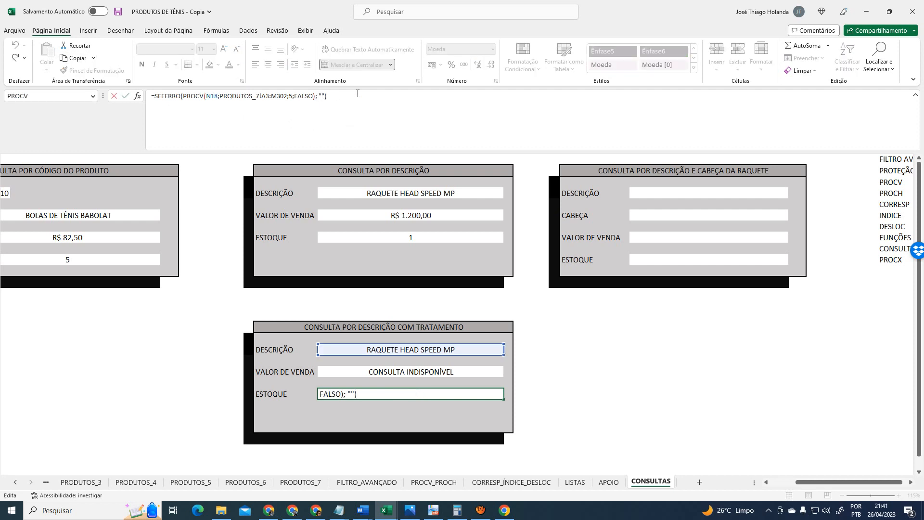
pyautogui.write('consul')
pyautogui.press('BackSpace')
pyautogui.press('BackSpace')
pyautogui.press('BackSpace')
pyautogui.press('BackSpace')
pyautogui.press('BackSpace')
pyautogui.press('BackSpace')
pyautogui.write('CONSULTA INDISPON')
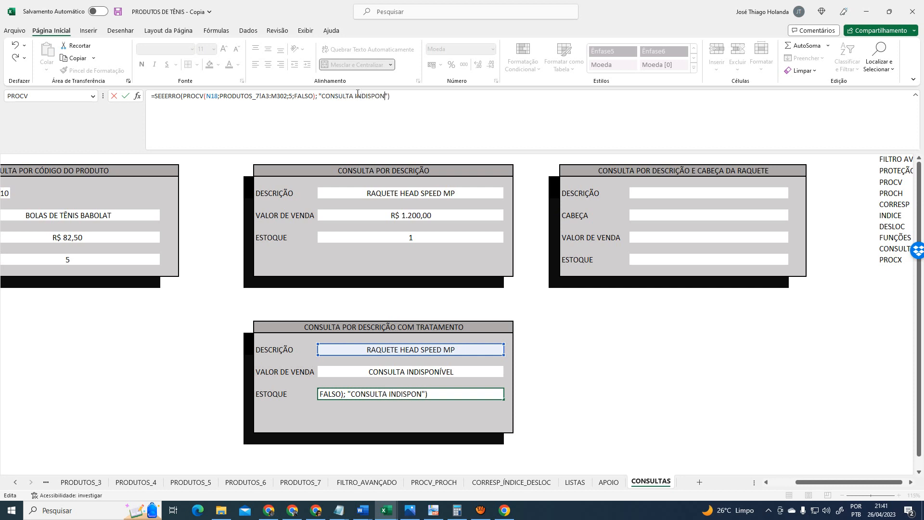
pyautogui.write('ÍVEL')
pyautogui.press('Return')
pyautogui.press('Up')
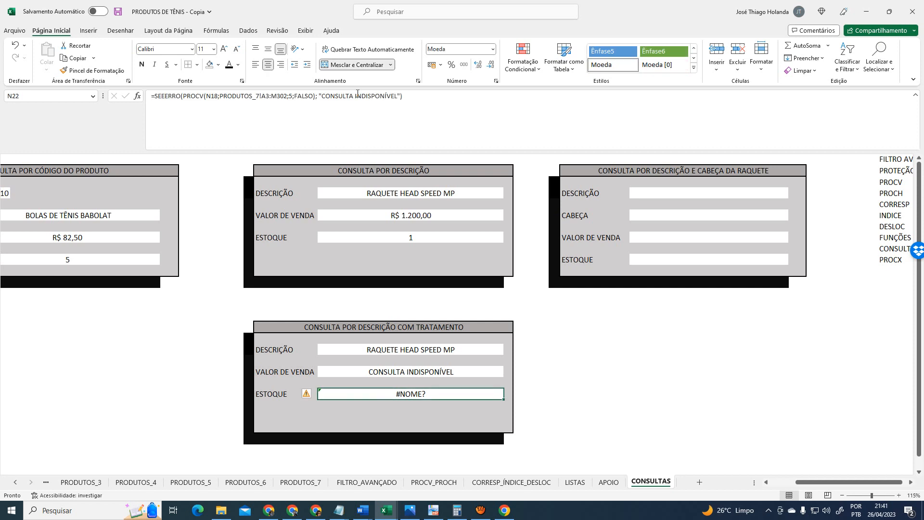
# Correct the misspelled function name in N22's formula from SEEERRO to SEERRO
pyautogui.click(184, 97)
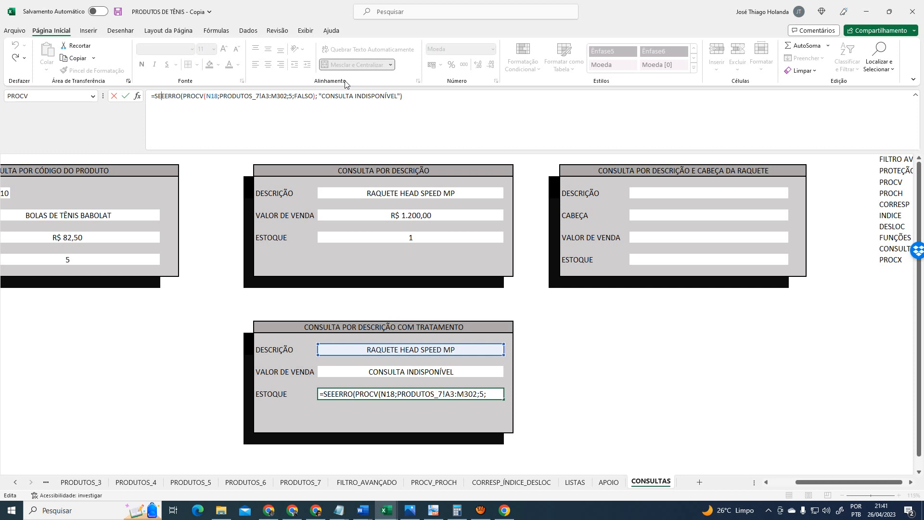
pyautogui.press('Delete')
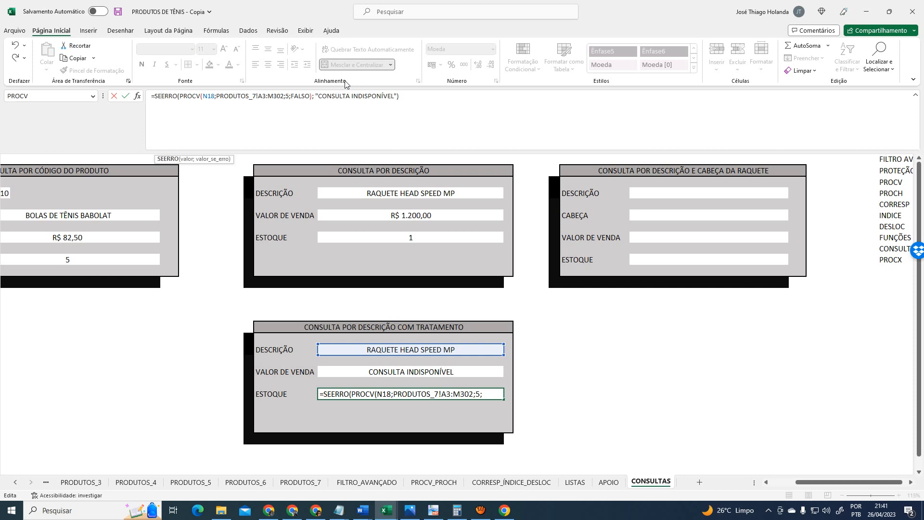
pyautogui.press('Return')
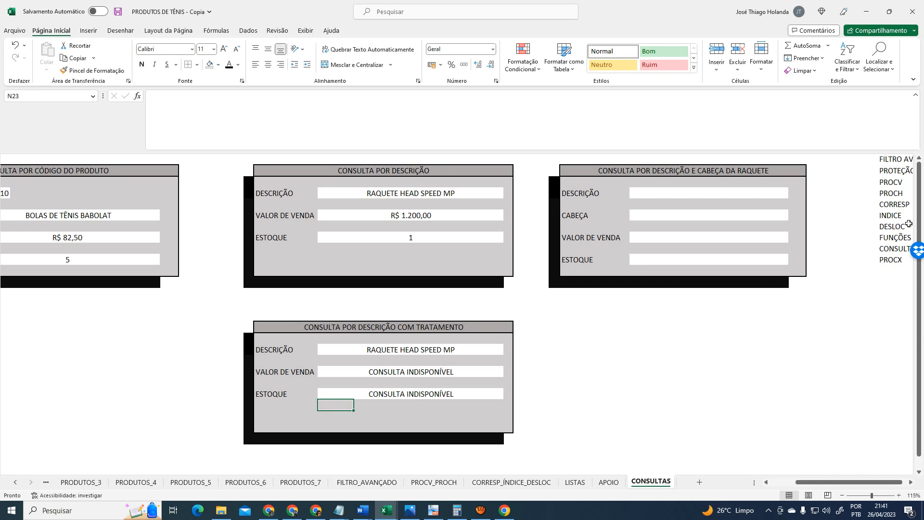
pyautogui.click(609, 331)
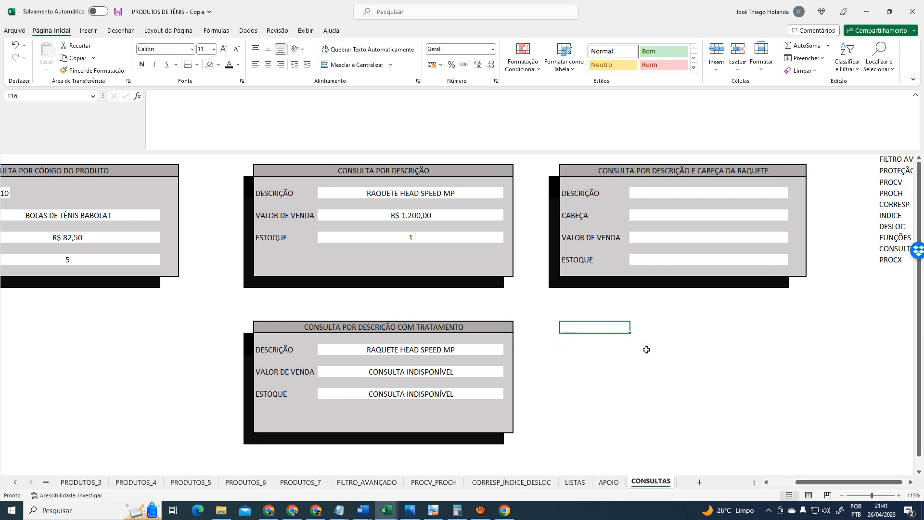
pyautogui.click(372, 303)
pyautogui.click(141, 298)
pyautogui.click(361, 351)
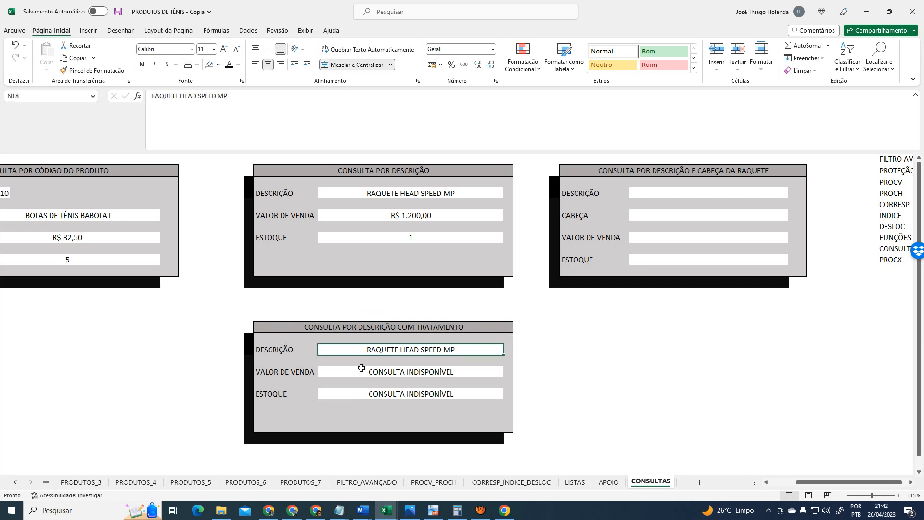
pyautogui.click(602, 379)
pyautogui.click(761, 61)
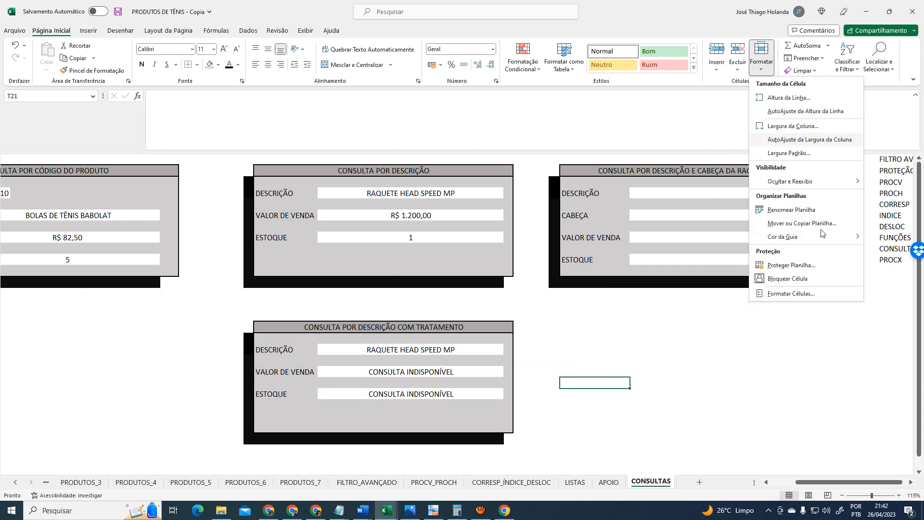
pyautogui.click(595, 324)
pyautogui.click(426, 193)
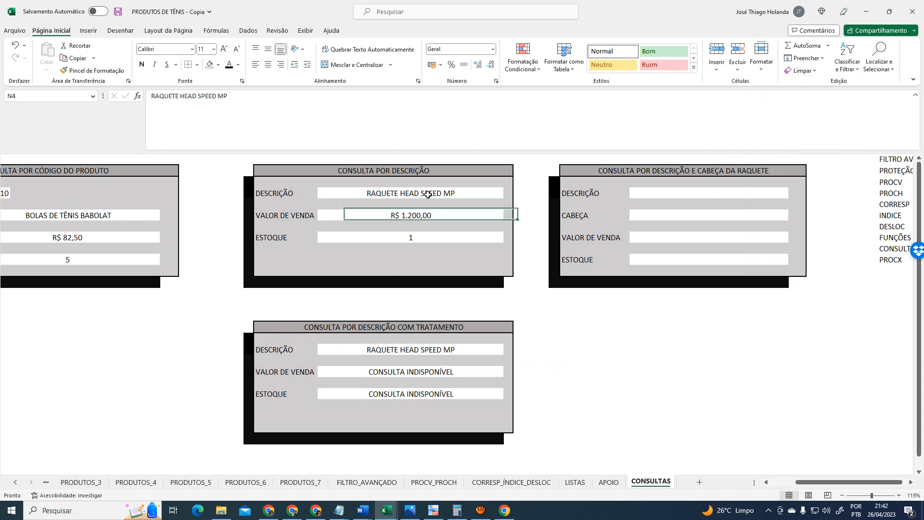
# Unlock the input cells G4, N4, U4, U6 and N18 together by turning off Bloqueadas in their cell protection
pyautogui.click(128, 217)
pyautogui.click(32, 197)
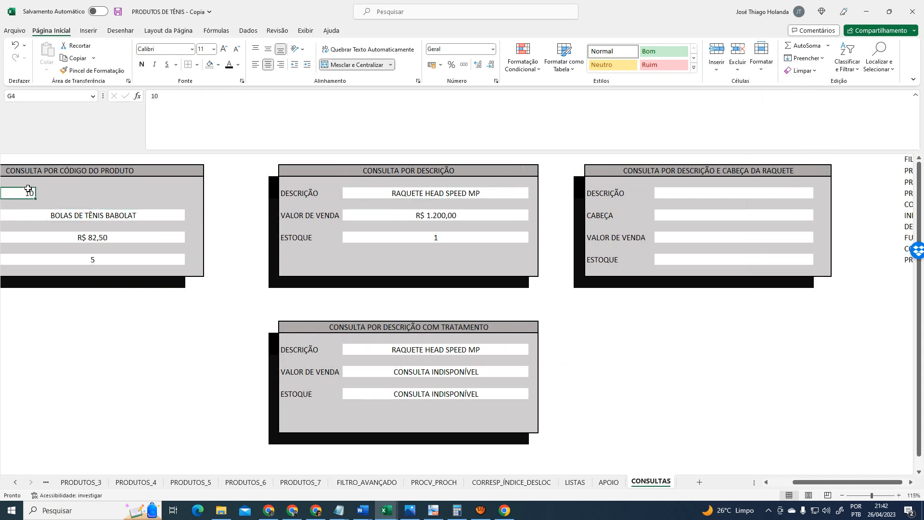
pyautogui.keyDown('ctrl'); pyautogui.click(392, 193); pyautogui.keyUp('ctrl')
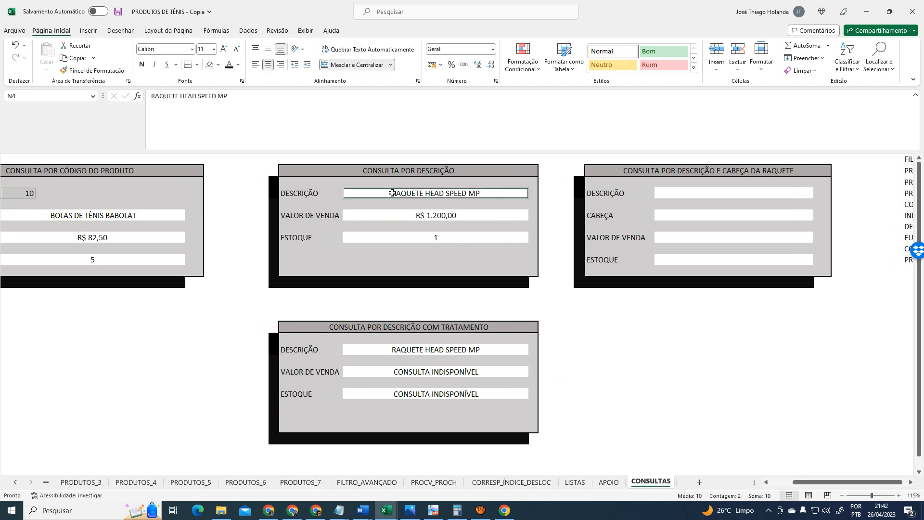
pyautogui.keyDown('ctrl'); pyautogui.click(711, 191); pyautogui.keyUp('ctrl')
pyautogui.keyDown('ctrl'); pyautogui.click(697, 217); pyautogui.keyUp('ctrl')
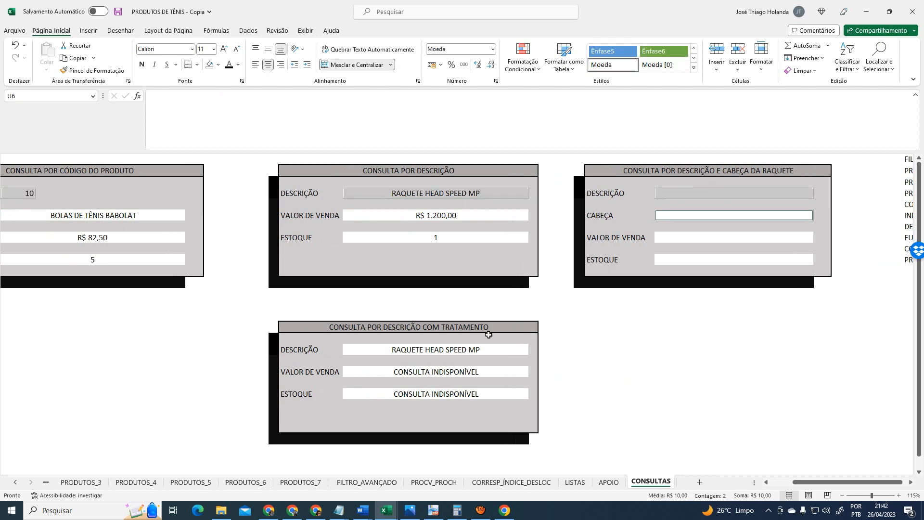
pyautogui.keyDown('ctrl'); pyautogui.click(397, 352); pyautogui.keyUp('ctrl')
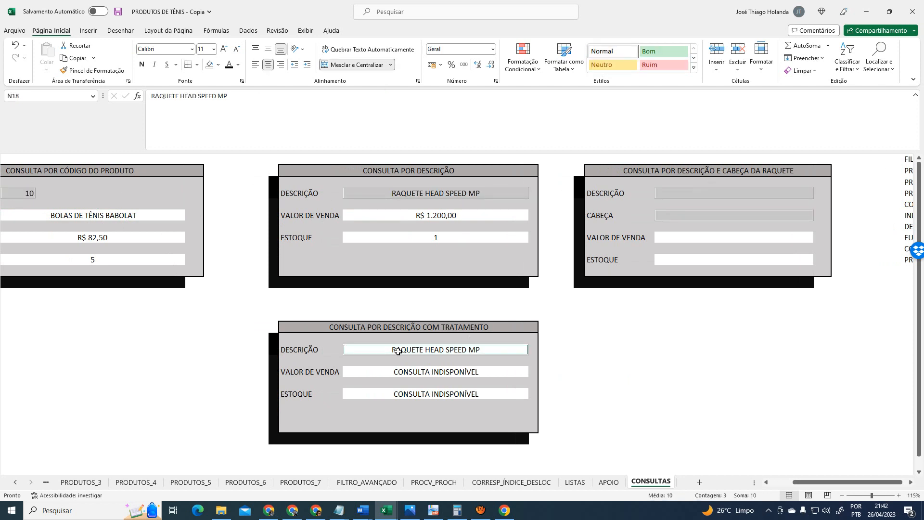
pyautogui.click(418, 82)
pyautogui.click(607, 178)
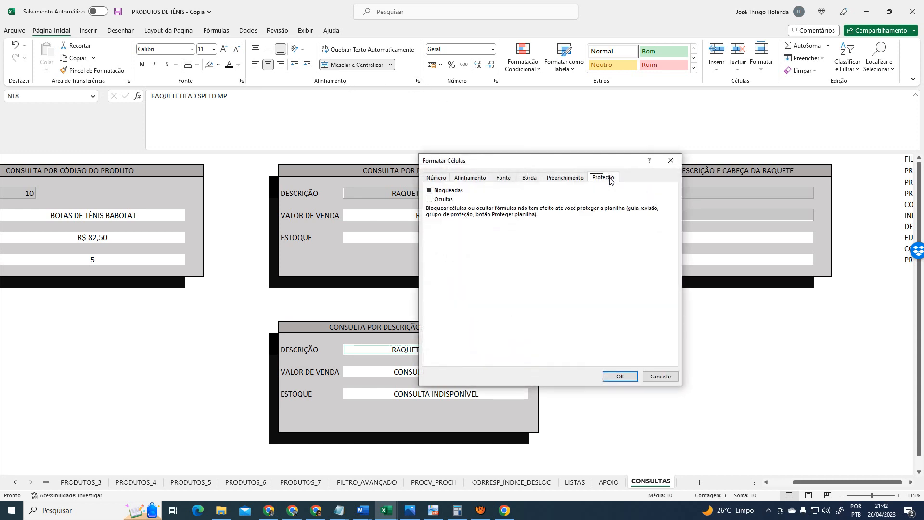
pyautogui.click(429, 191)
pyautogui.click(620, 377)
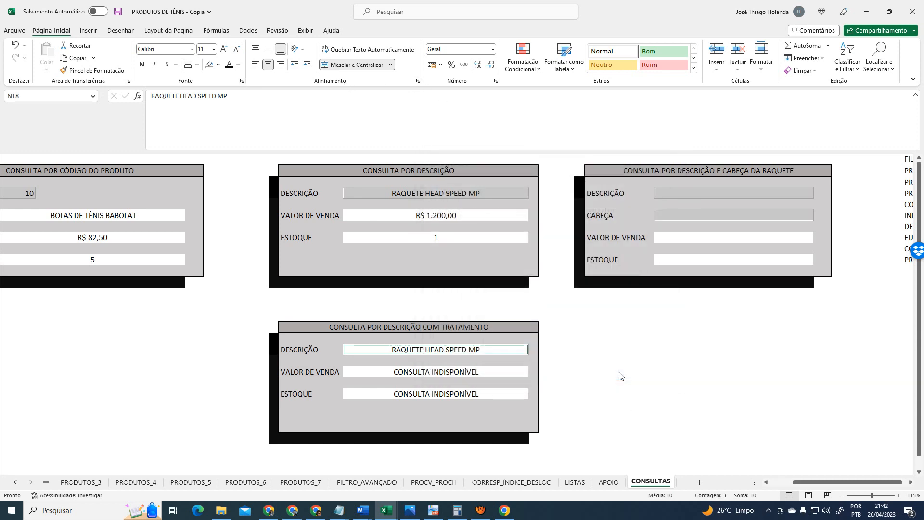
# Protect the CONSULTAS sheet and move between its unlocked input cells to test the protection
pyautogui.click(762, 56)
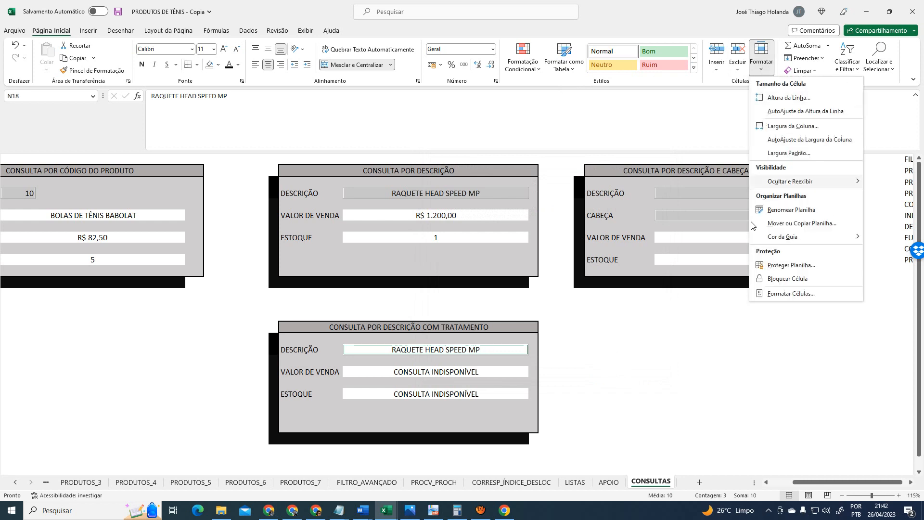
pyautogui.click(776, 265)
pyautogui.click(563, 375)
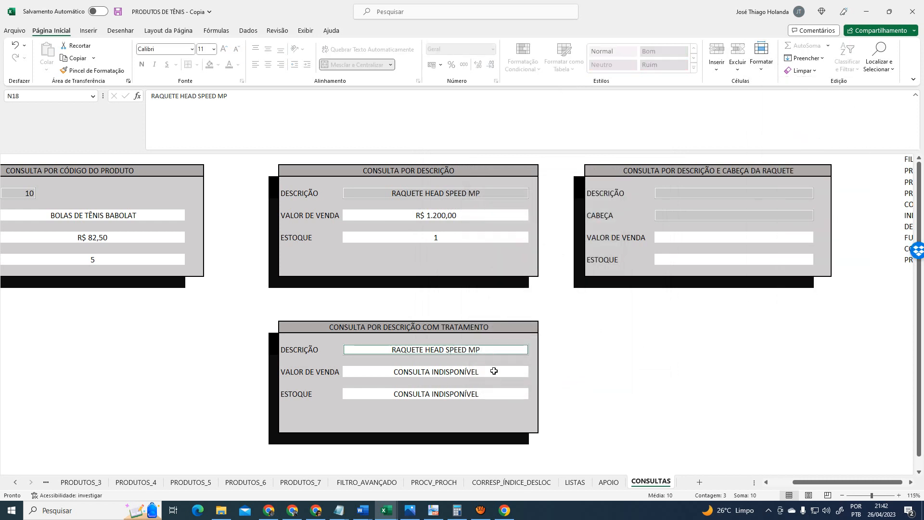
pyautogui.click(476, 194)
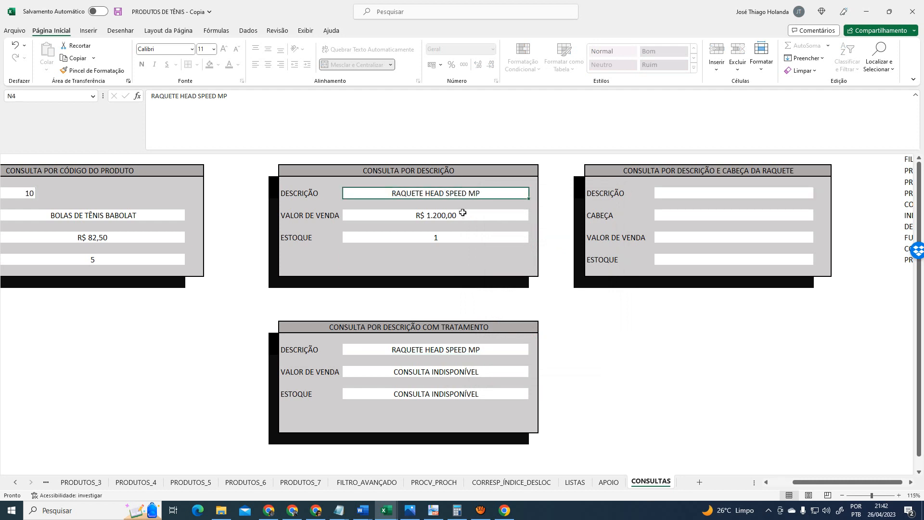
pyautogui.click(23, 193)
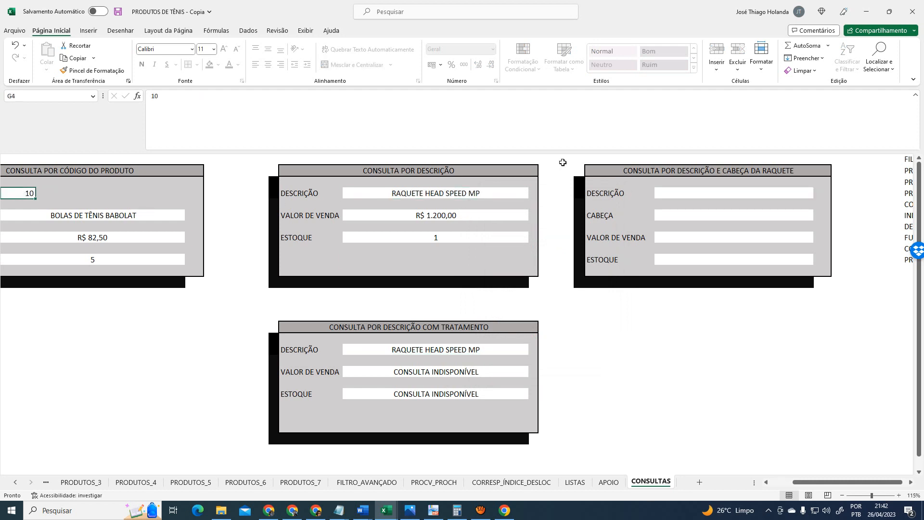
pyautogui.press('Down')
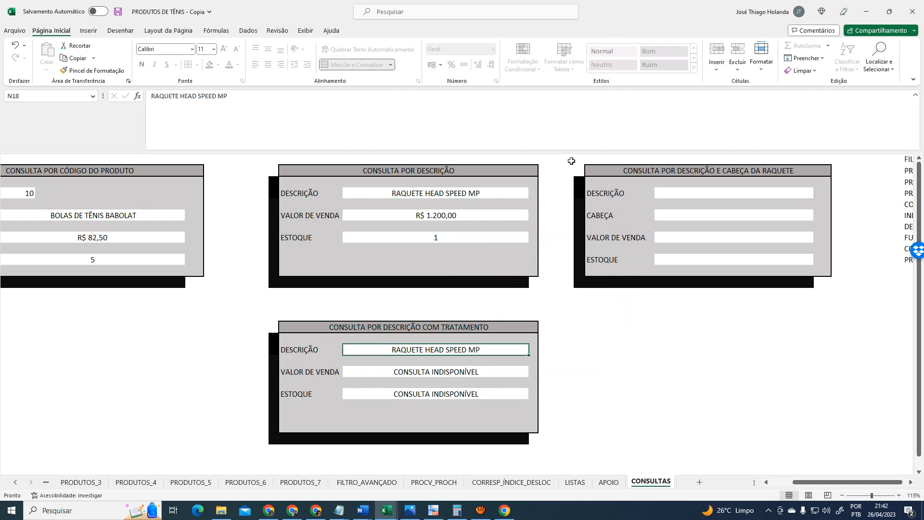
# Set the CÓDIGO in G4 of the product code form to 12
pyautogui.click(780, 482)
pyautogui.click(211, 193)
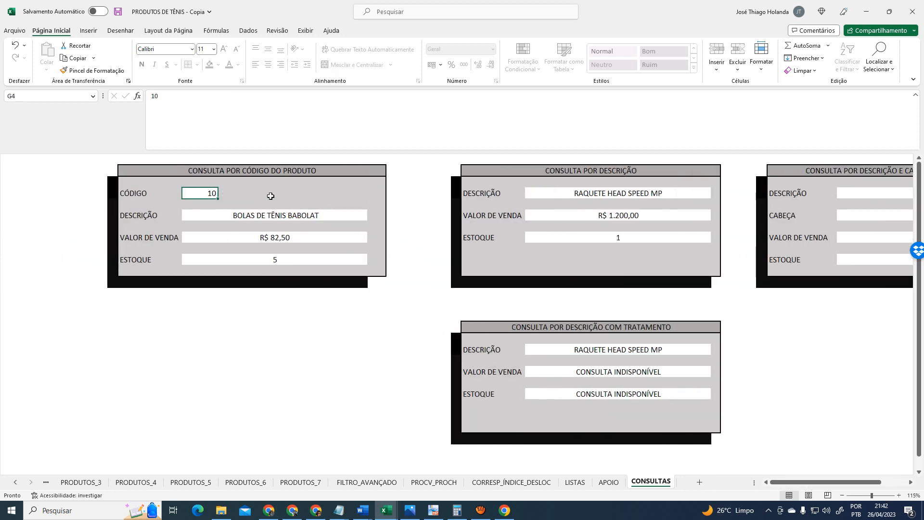
pyautogui.write('12')
pyautogui.hotkey('ctrl', 'Return')
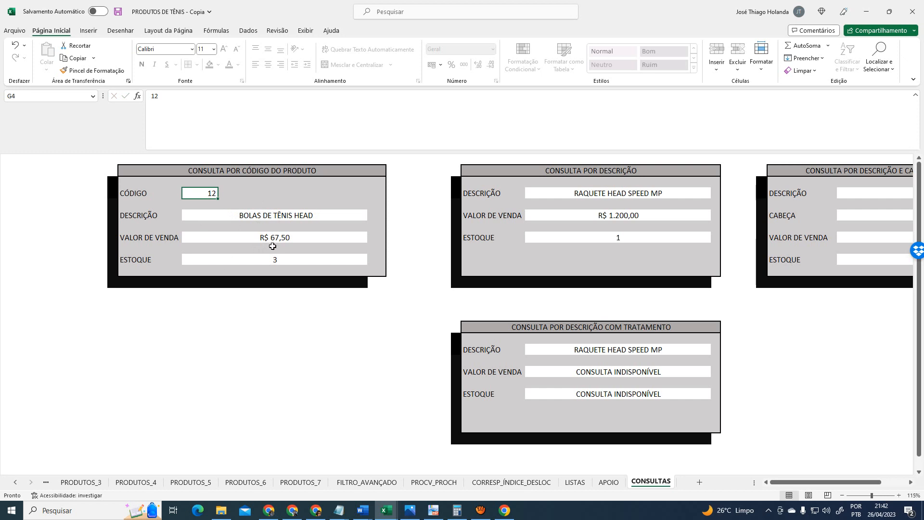
# Clear the DESCRIÇÃO inputs N4 and N18 one after the other, undoing each deletion
pyautogui.click(610, 194)
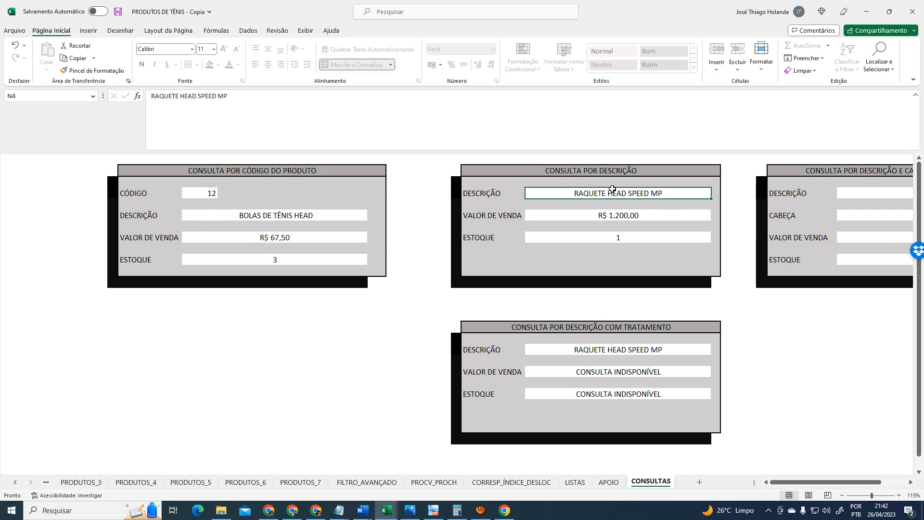
pyautogui.press('Delete')
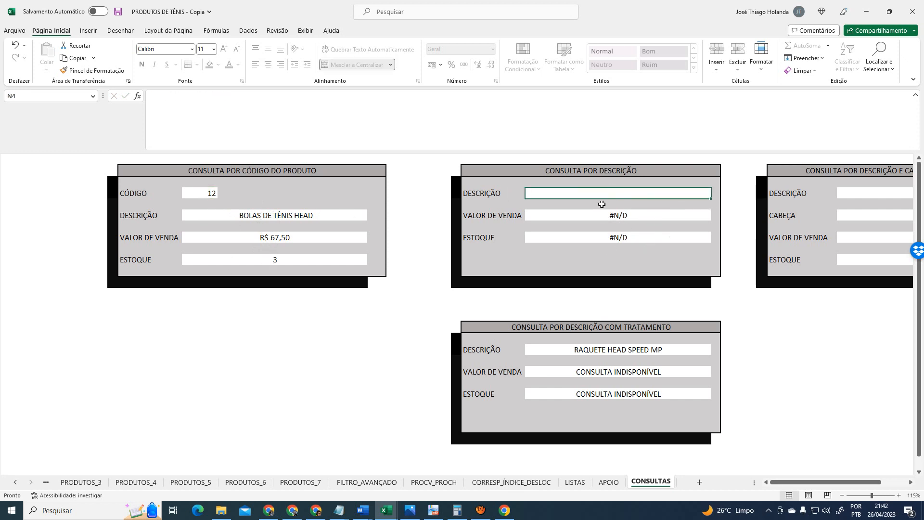
pyautogui.hotkey('ctrl', 'z')
pyautogui.click(647, 348)
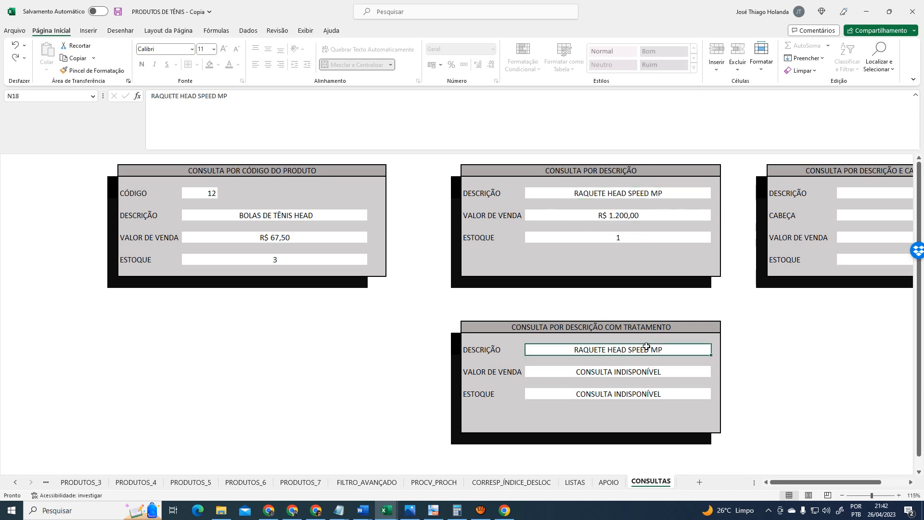
pyautogui.press('Delete')
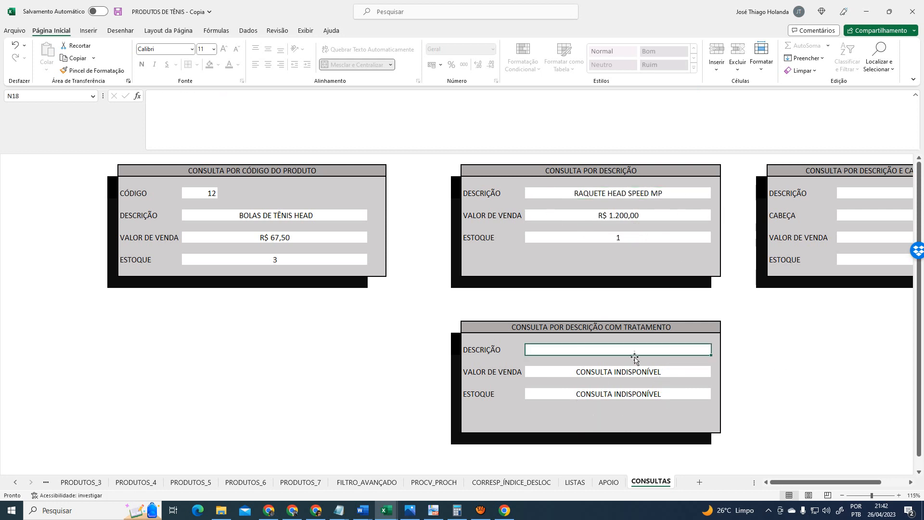
pyautogui.hotkey('ctrl', 'z')
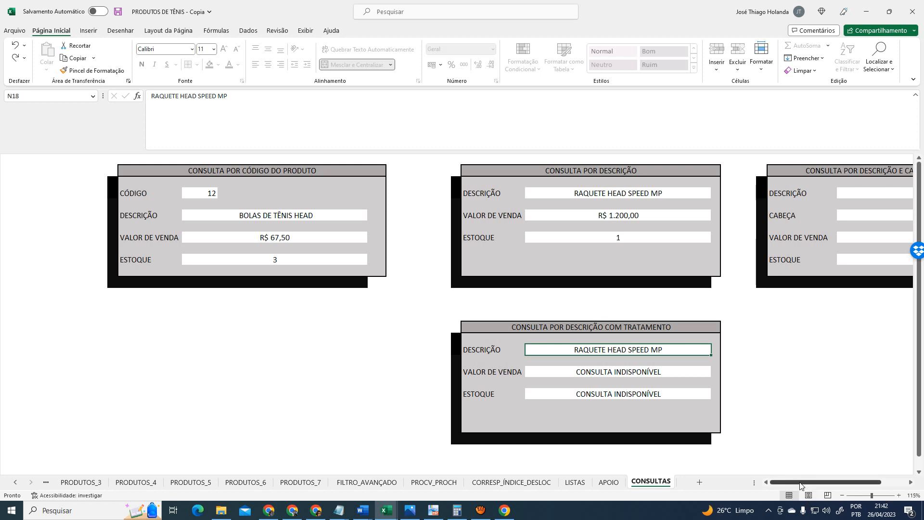
# Check access to the DESCRIÇÃO and CABEÇA inputs U4 and U6 and review the query forms on the protected sheet
pyautogui.moveTo(802, 485); pyautogui.dragTo(827, 485)
pyautogui.click(683, 195)
pyautogui.click(682, 214)
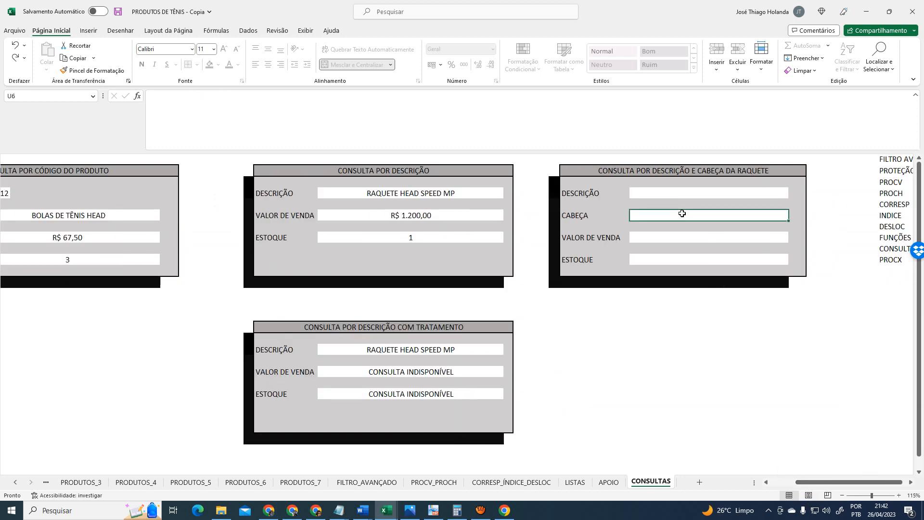
pyautogui.click(665, 194)
pyautogui.click(669, 215)
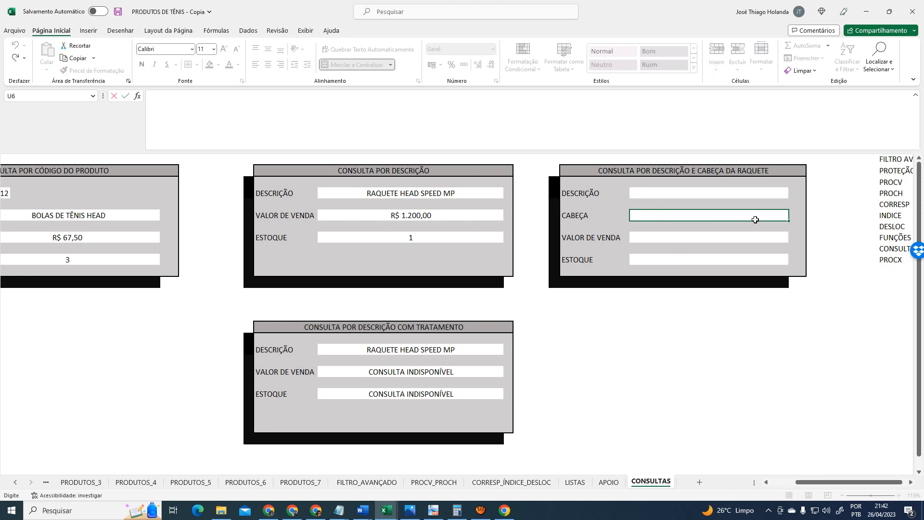
pyautogui.doubleClick(757, 220)
pyautogui.click(708, 193)
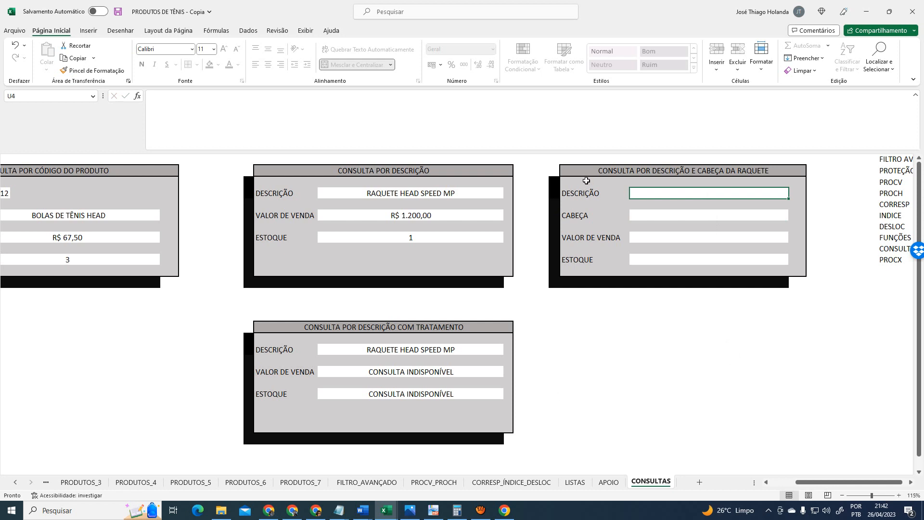
pyautogui.moveTo(847, 482); pyautogui.dragTo(824, 482)
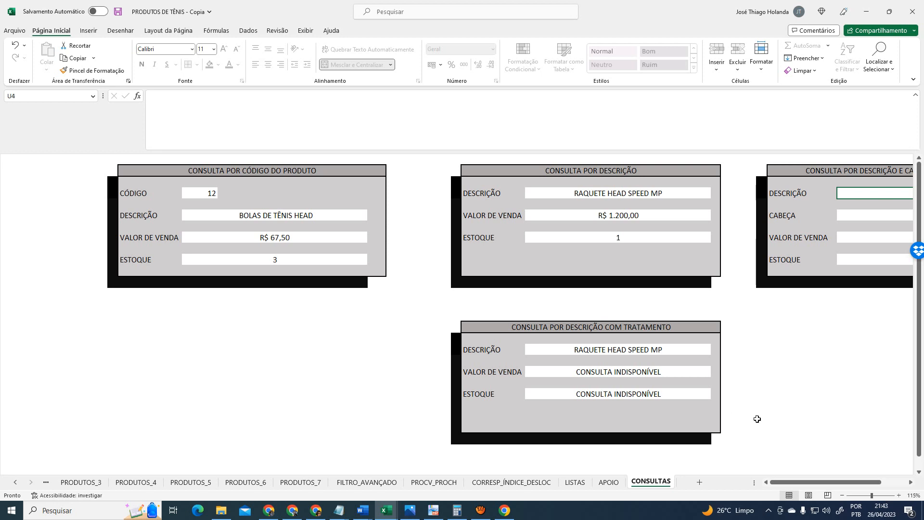
pyautogui.moveTo(800, 482); pyautogui.dragTo(825, 482)
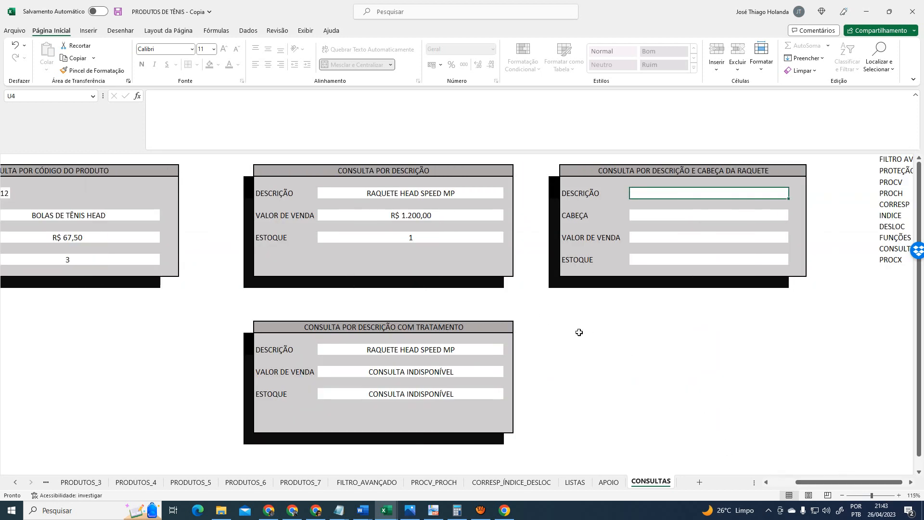
# Remove the protection from the CONSULTAS sheet
pyautogui.click(762, 56)
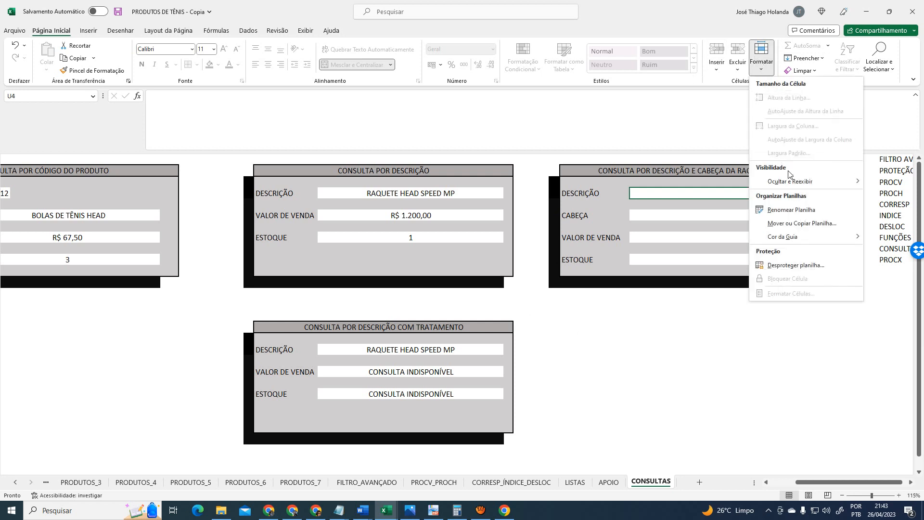
pyautogui.click(801, 265)
pyautogui.click(616, 326)
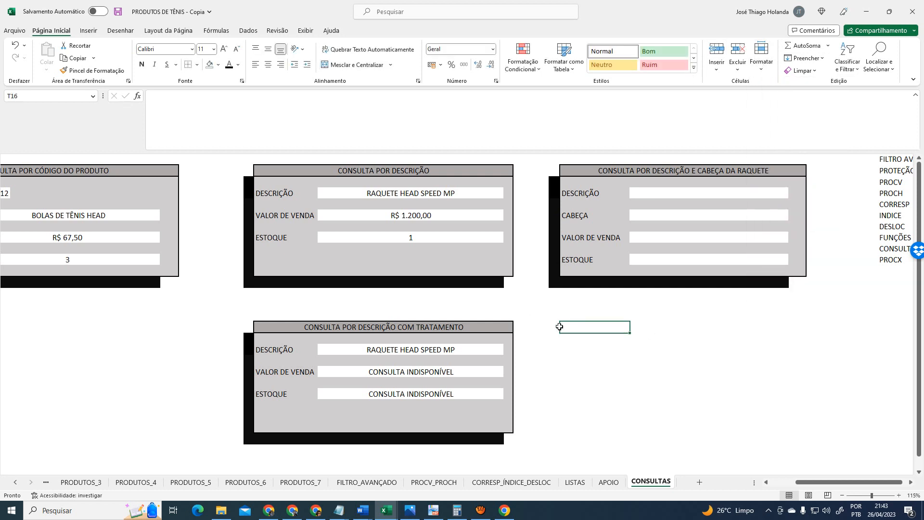
# Turn on the gridlines on the CONSULTAS sheet for laying out a new form below CONSULTA POR DESCRIÇÃO E CABEÇA DA RAQUETE
pyautogui.click(537, 317)
pyautogui.moveTo(569, 328); pyautogui.dragTo(798, 427)
pyautogui.click(548, 327)
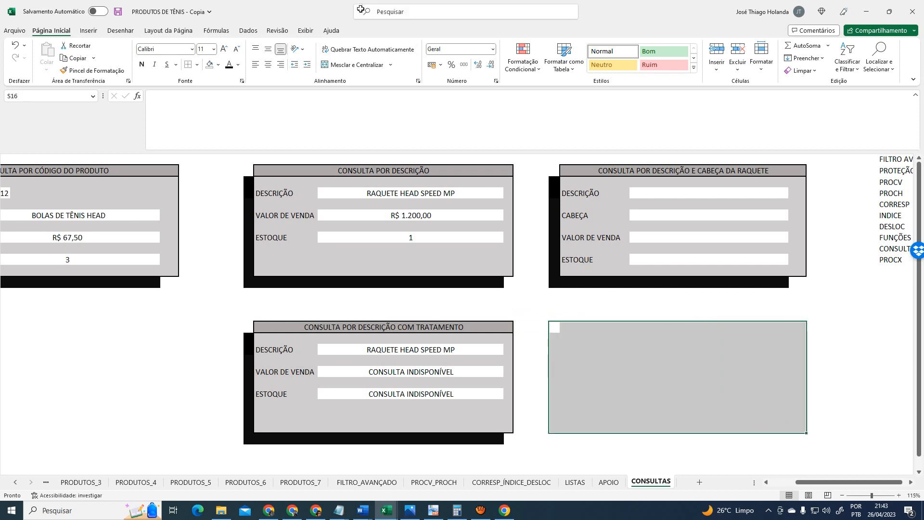
pyautogui.click(306, 30)
pyautogui.click(358, 67)
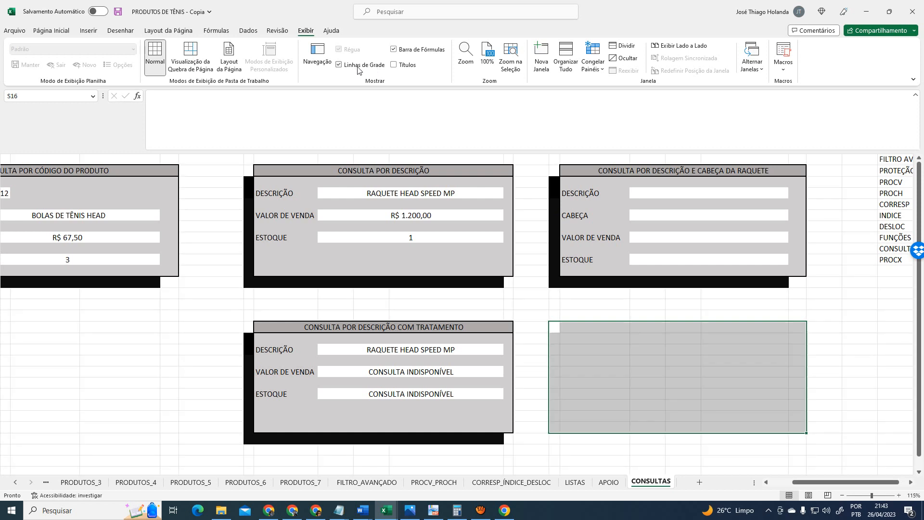
pyautogui.click(668, 352)
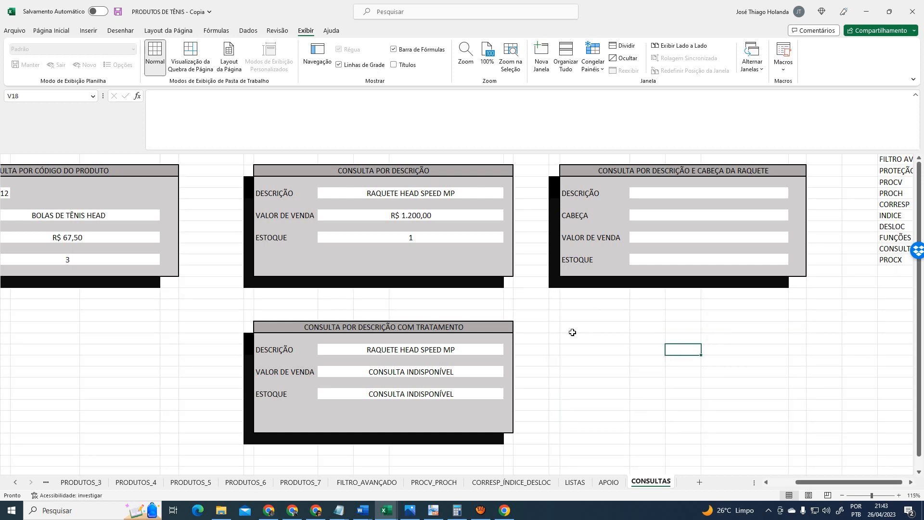
# Put a thick outside border around T16:X25 as the frame of the new query form
pyautogui.moveTo(556, 326); pyautogui.dragTo(798, 429)
pyautogui.moveTo(588, 335); pyautogui.dragTo(792, 423)
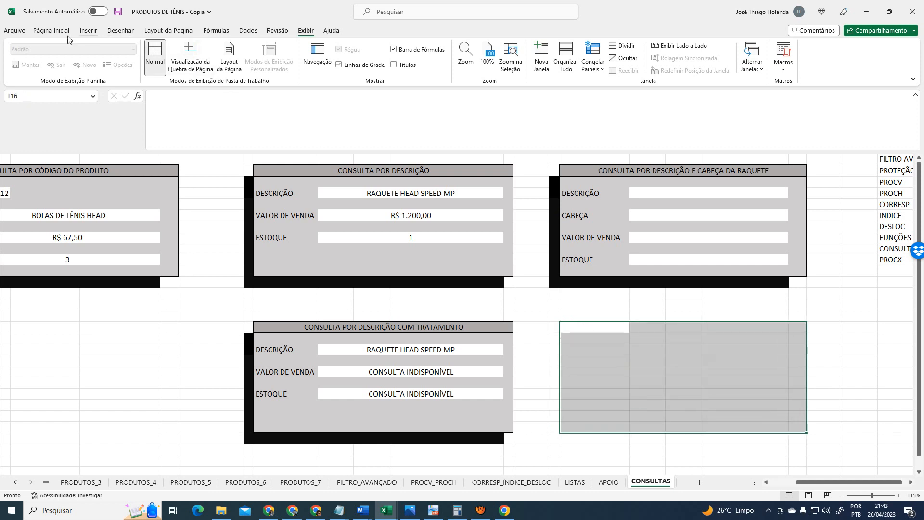
pyautogui.click(51, 30)
pyautogui.click(197, 64)
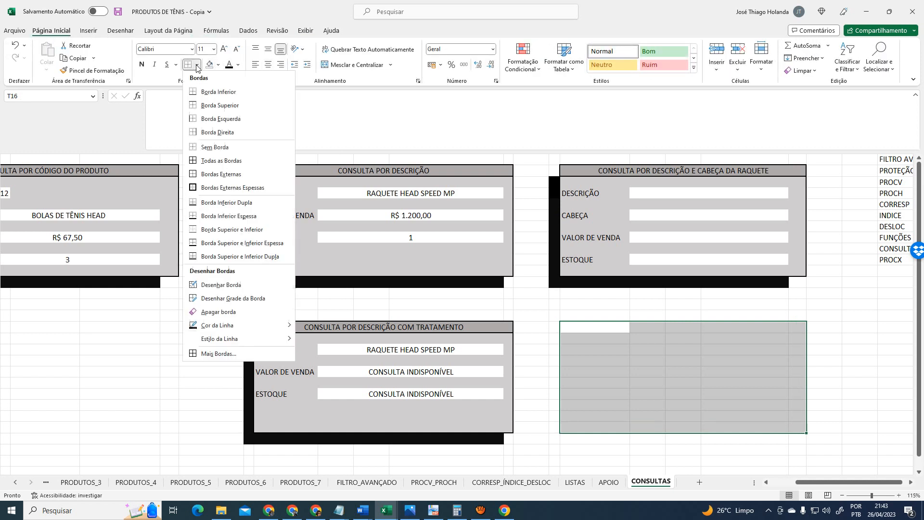
pyautogui.click(217, 193)
pyautogui.click(605, 341)
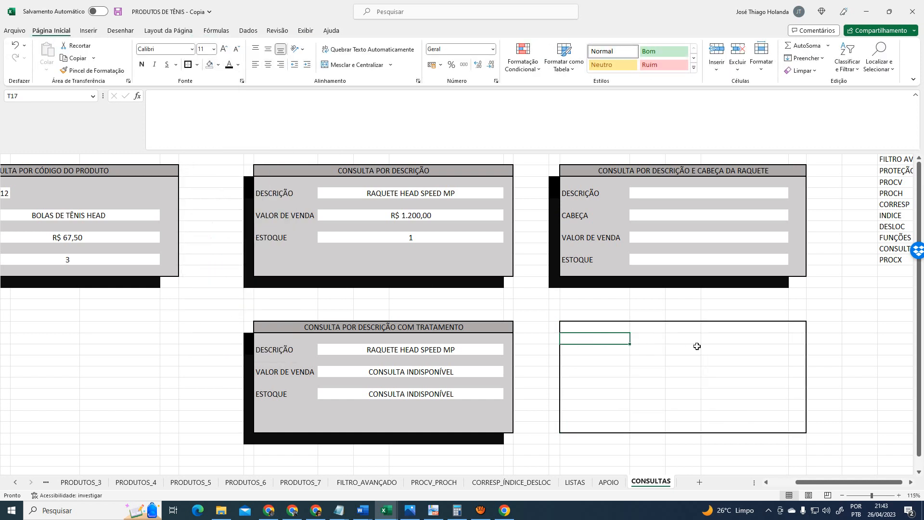
# Merge and center columns U to W separately in rows 17, 19, 21 and 23 as the form's fields
pyautogui.click(595, 326)
pyautogui.click(598, 338)
pyautogui.moveTo(650, 338); pyautogui.dragTo(767, 340)
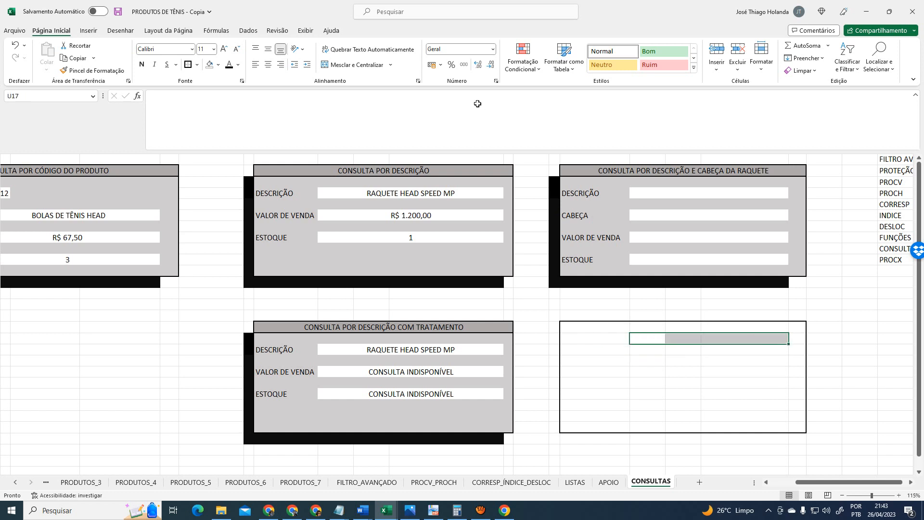
pyautogui.click(357, 65)
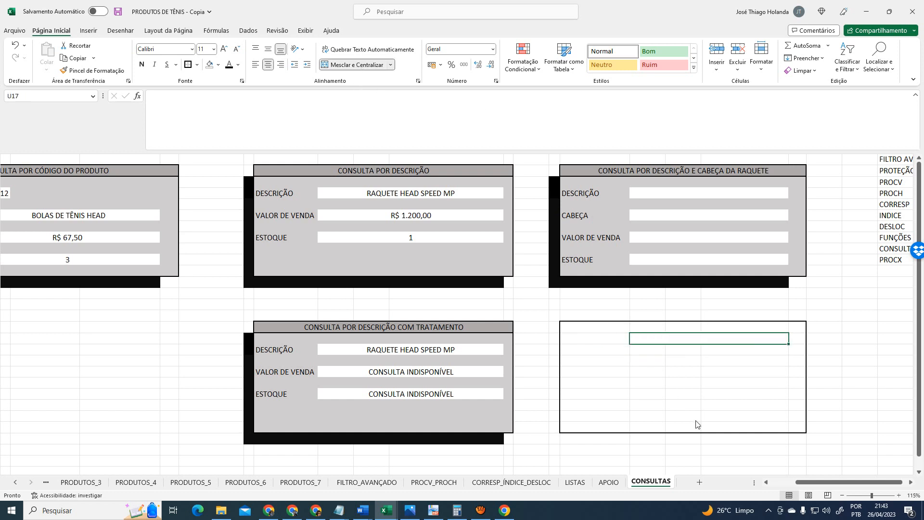
pyautogui.click(646, 359)
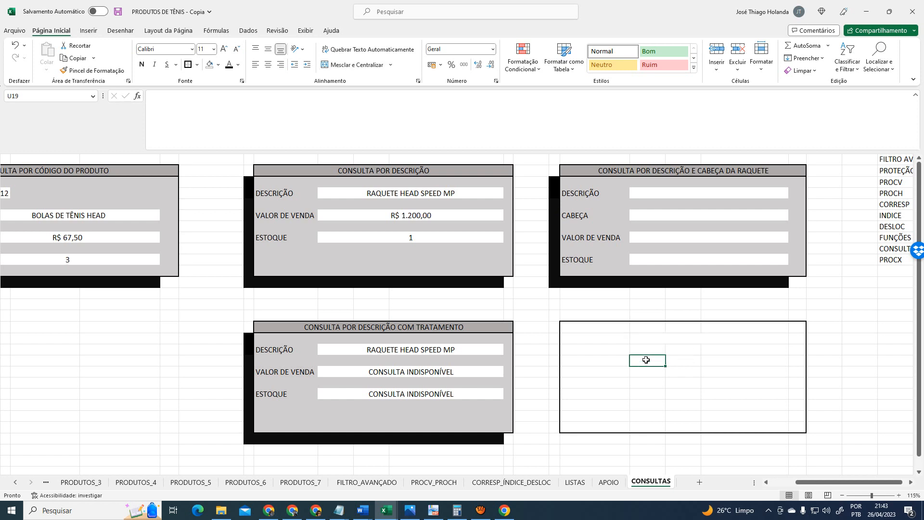
pyautogui.moveTo(646, 360); pyautogui.dragTo(779, 360)
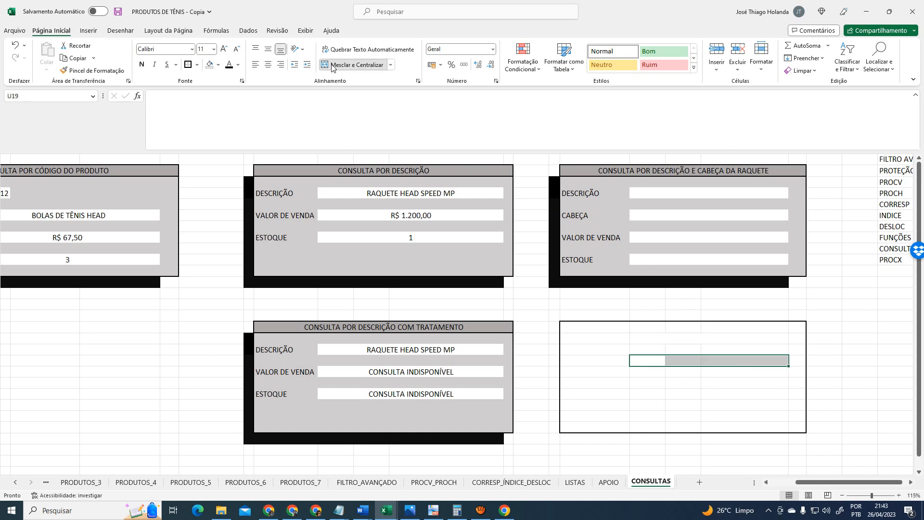
pyautogui.click(357, 65)
pyautogui.moveTo(643, 384); pyautogui.dragTo(754, 383)
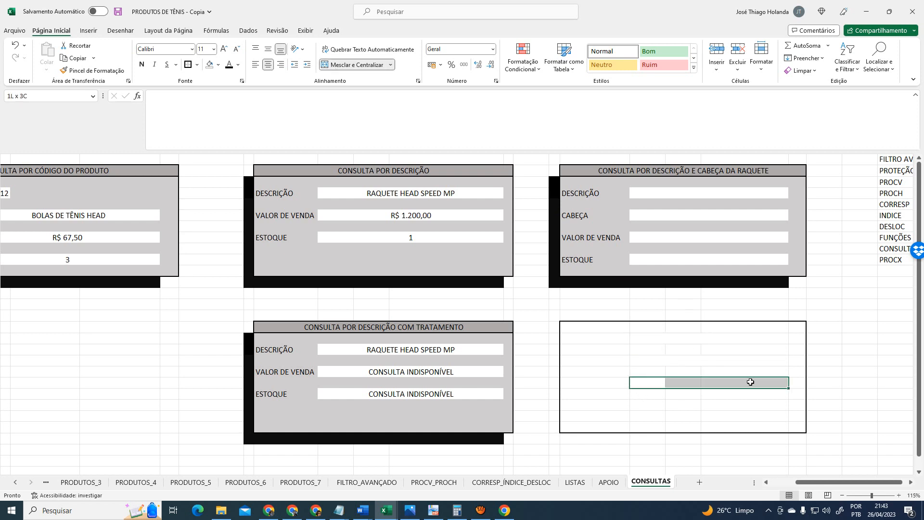
pyautogui.click(350, 68)
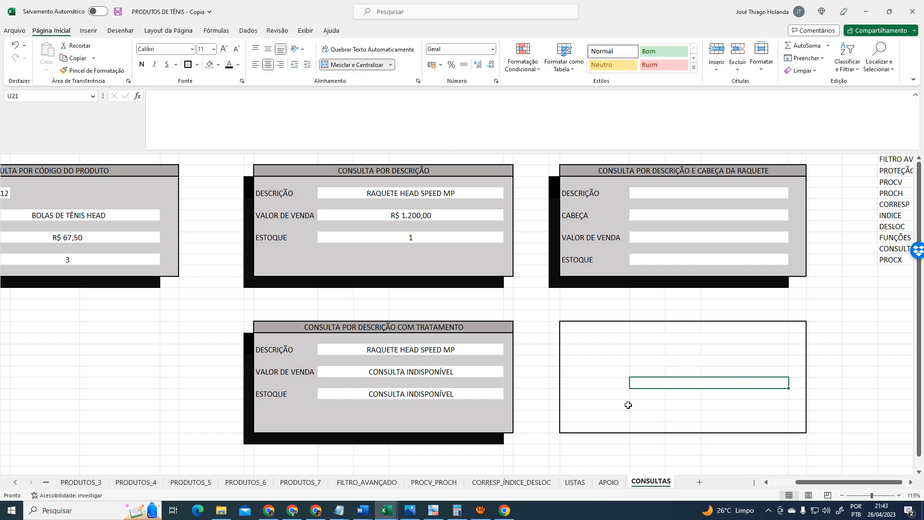
pyautogui.moveTo(639, 404); pyautogui.dragTo(742, 402)
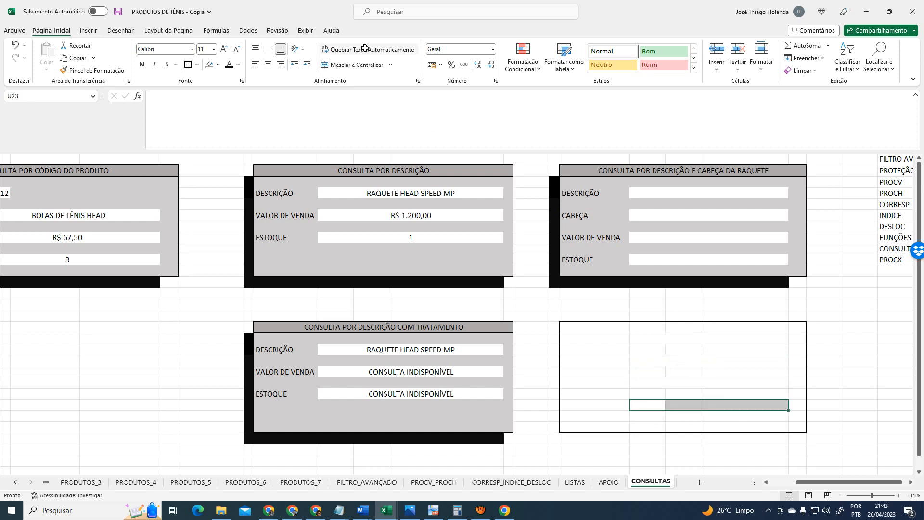
pyautogui.click(355, 65)
# Fill the merged fields U17, U19, U21 and U23 with white
pyautogui.click(678, 372)
pyautogui.click(648, 349)
pyautogui.click(648, 340)
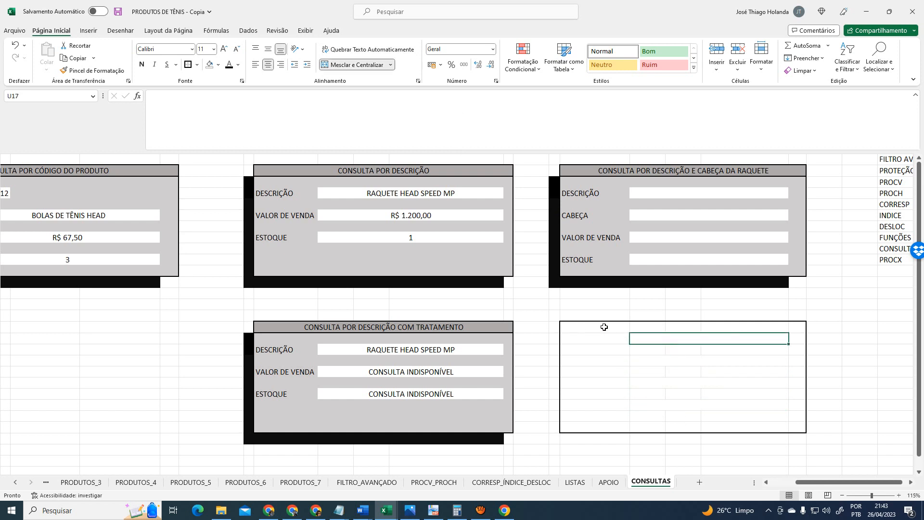
pyautogui.click(218, 64)
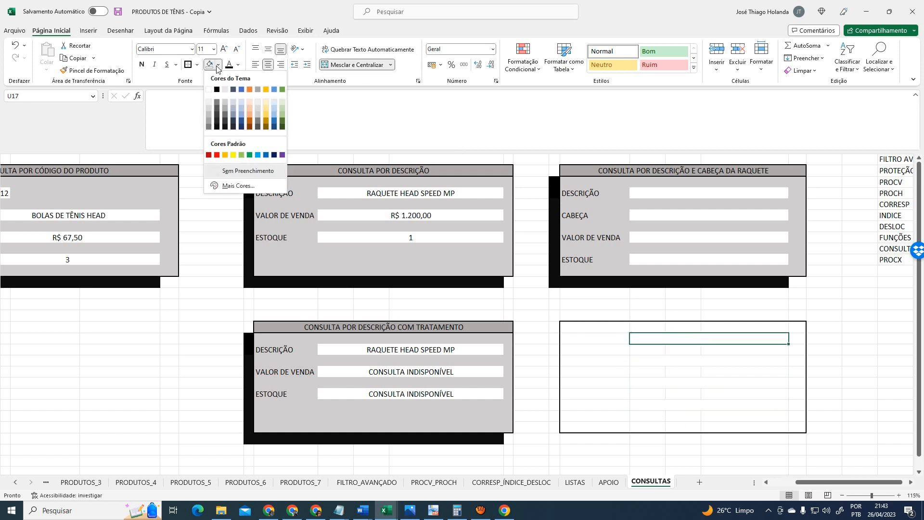
pyautogui.click(208, 90)
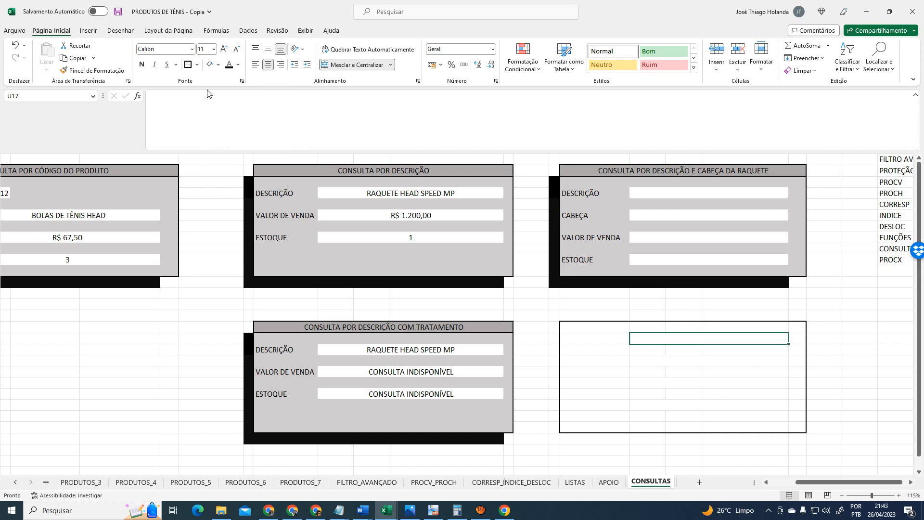
pyautogui.click(664, 363)
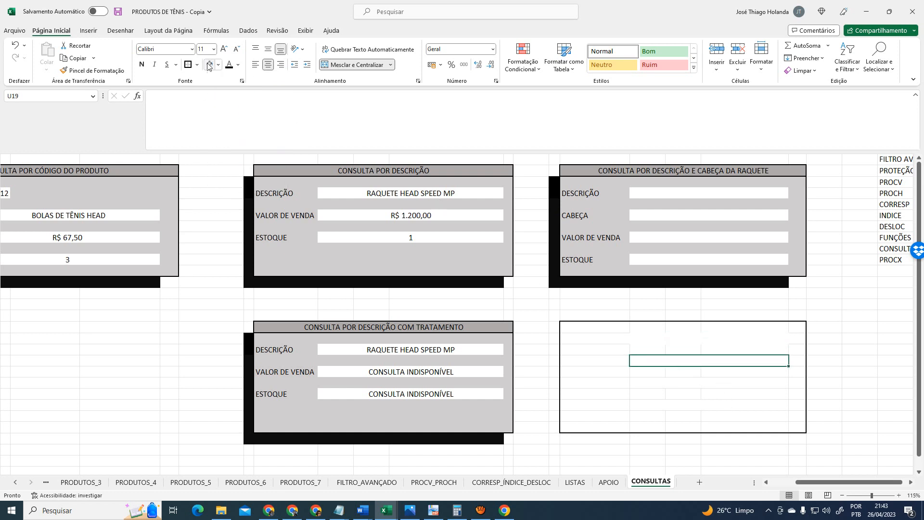
pyautogui.click(650, 378)
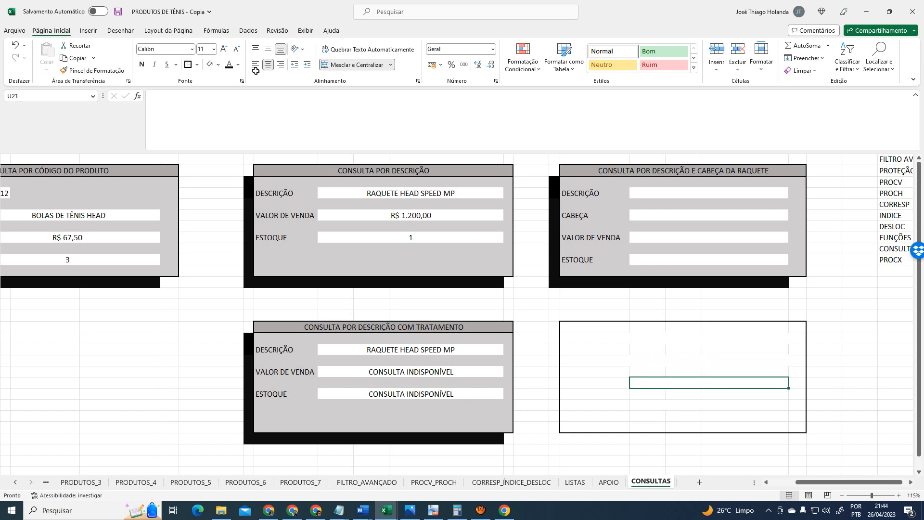
pyautogui.click(677, 407)
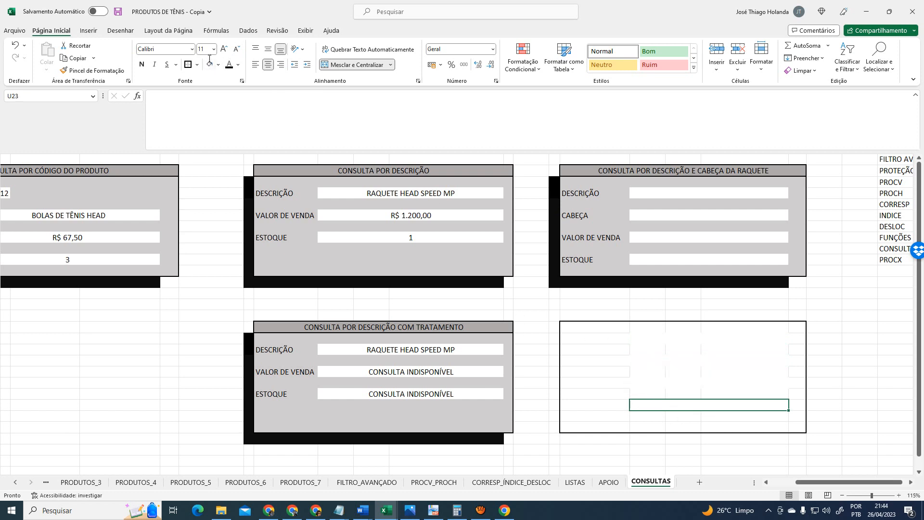
# Fill the whole form area T16:X25 with light gray
pyautogui.moveTo(568, 330); pyautogui.dragTo(801, 428)
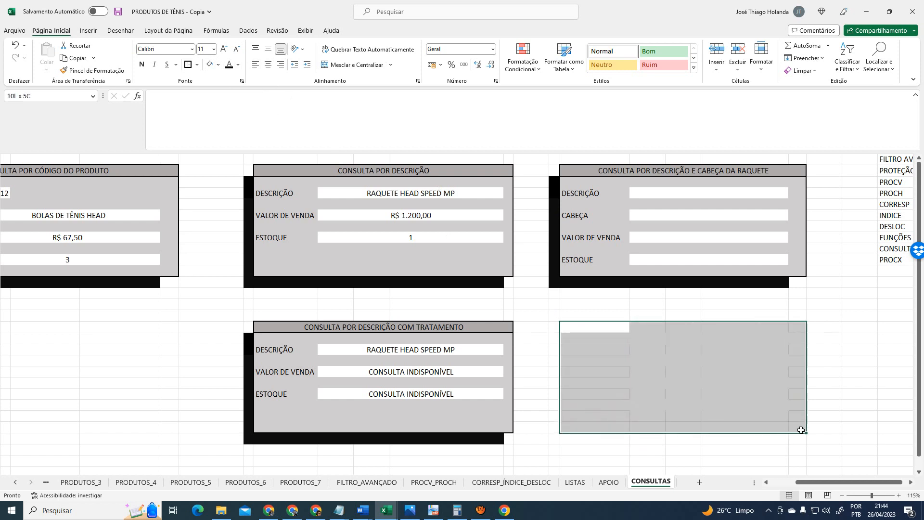
pyautogui.click(219, 65)
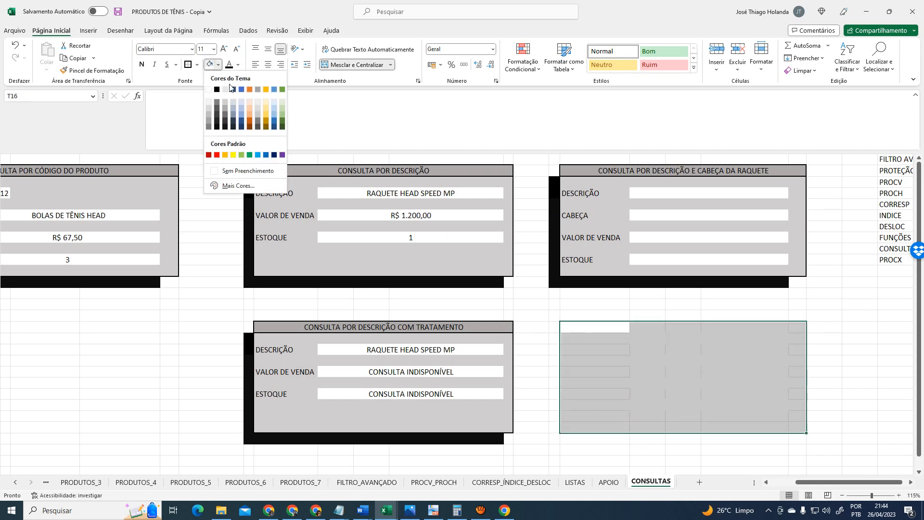
pyautogui.click(259, 102)
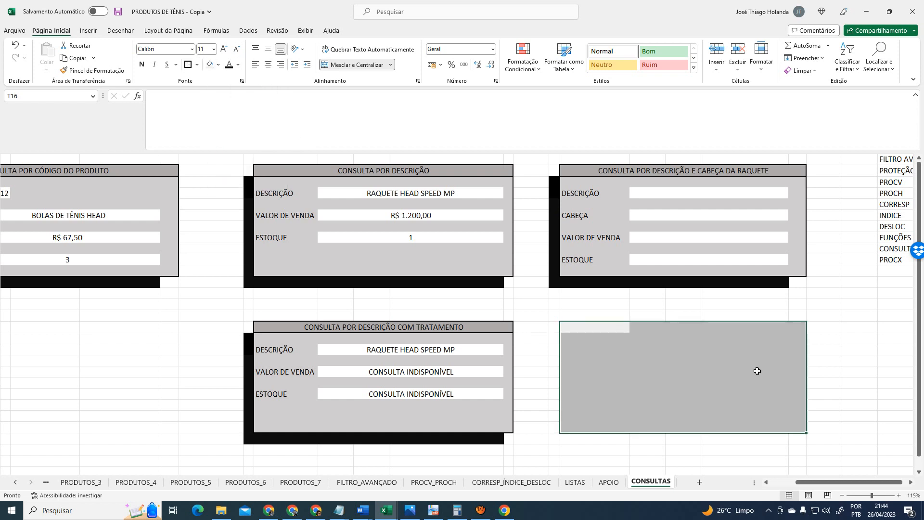
# Restore a white fill on the merged fields U17, U19, U21 and U23 over the gray form background
pyautogui.click(696, 343)
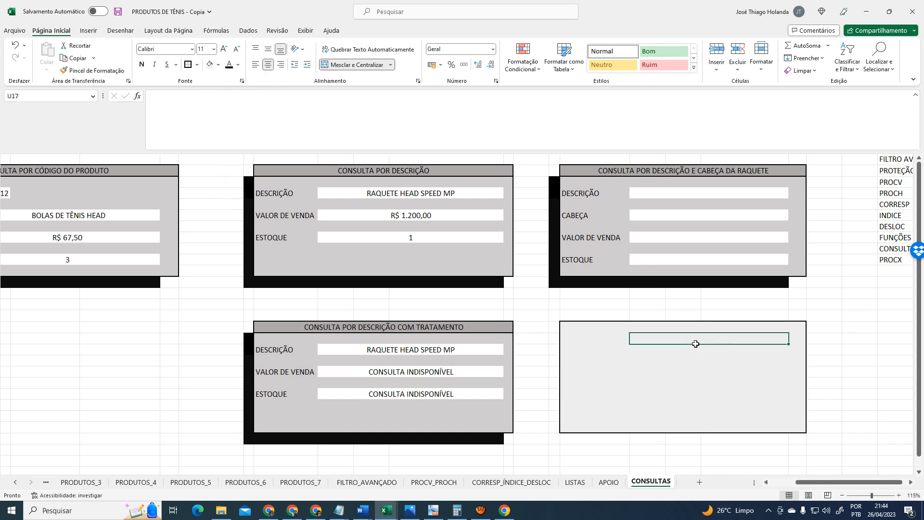
pyautogui.click(218, 65)
pyautogui.click(212, 89)
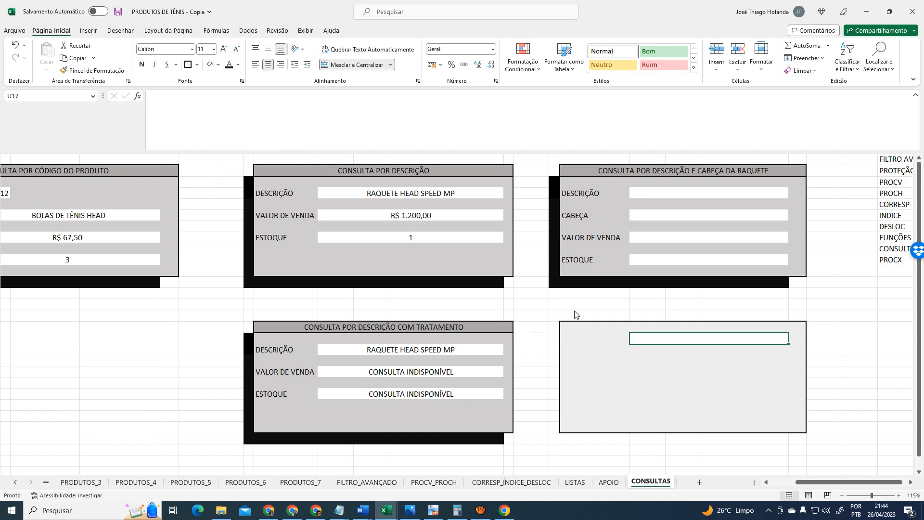
pyautogui.press('Down')
pyautogui.press('Down')
pyautogui.click(209, 65)
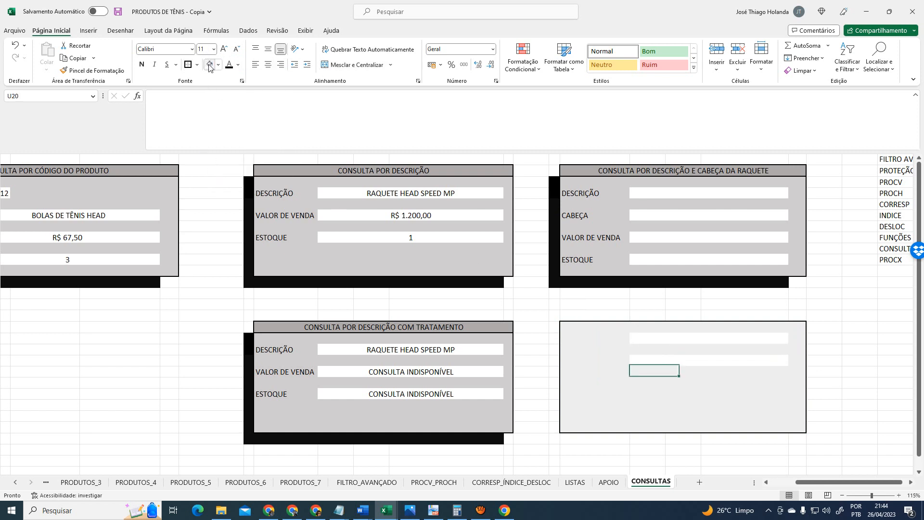
pyautogui.press('Down')
pyautogui.press('Down')
pyautogui.click(209, 65)
pyautogui.press('Down')
pyautogui.press('Down')
pyautogui.click(210, 64)
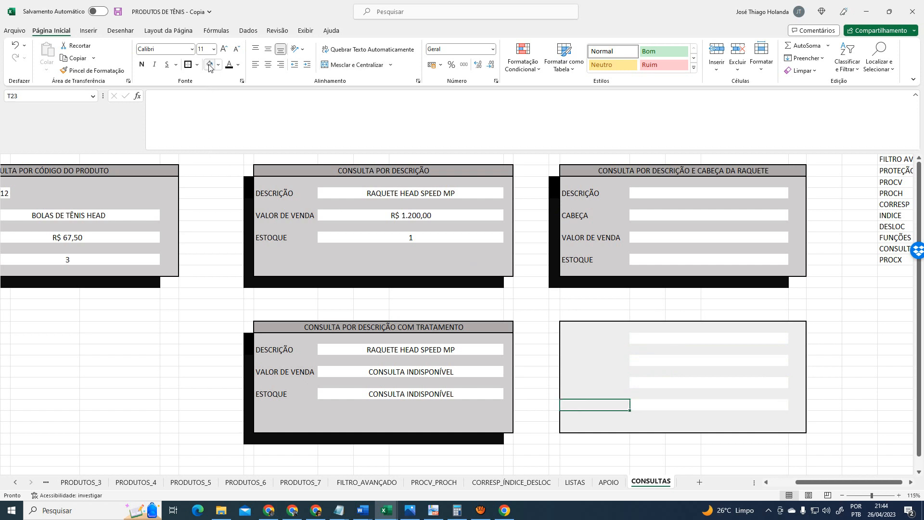
# Select T16, the first cell of the new form's title row
pyautogui.press('Left')
pyautogui.press('Up')
pyautogui.press('Up')
pyautogui.press('Up')
pyautogui.press('Up')
pyautogui.press('Up')
pyautogui.press('Up')
pyautogui.press('Up')
pyautogui.press('Up')
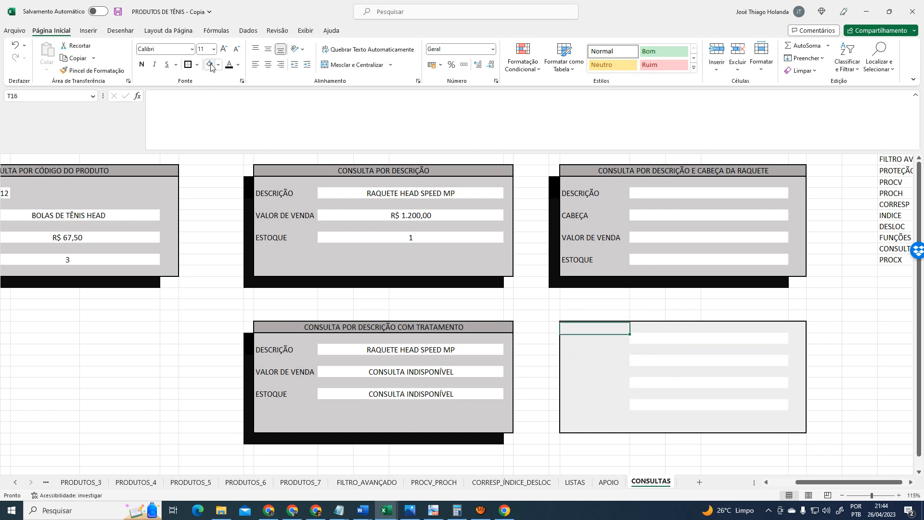
pyautogui.press('Down')
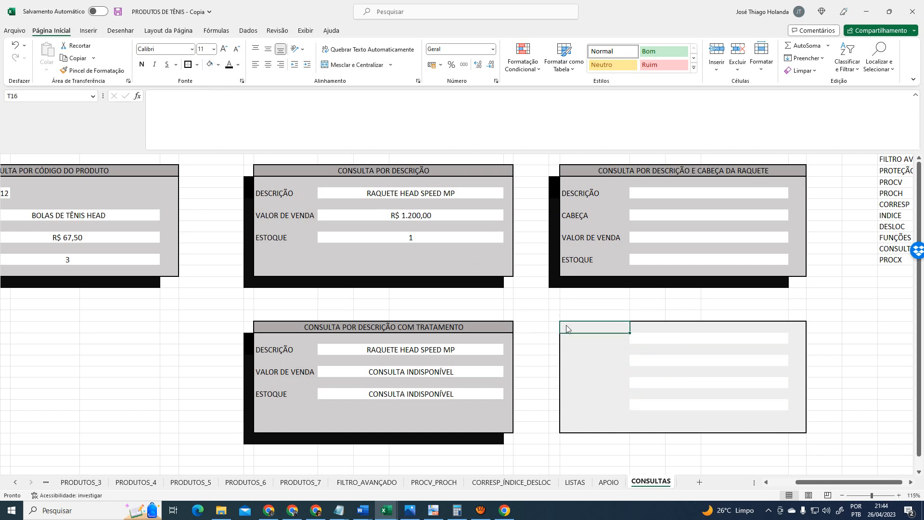
# Shift the white entry fields of the untitled box down one row by copying them and pasting the block at U18
pyautogui.moveTo(587, 327); pyautogui.dragTo(802, 430)
pyautogui.click(599, 328)
pyautogui.moveTo(634, 338); pyautogui.dragTo(679, 405)
pyautogui.hotkey('ctrl', 'c')
pyautogui.click(652, 349)
pyautogui.hotkey('ctrl', 'v')
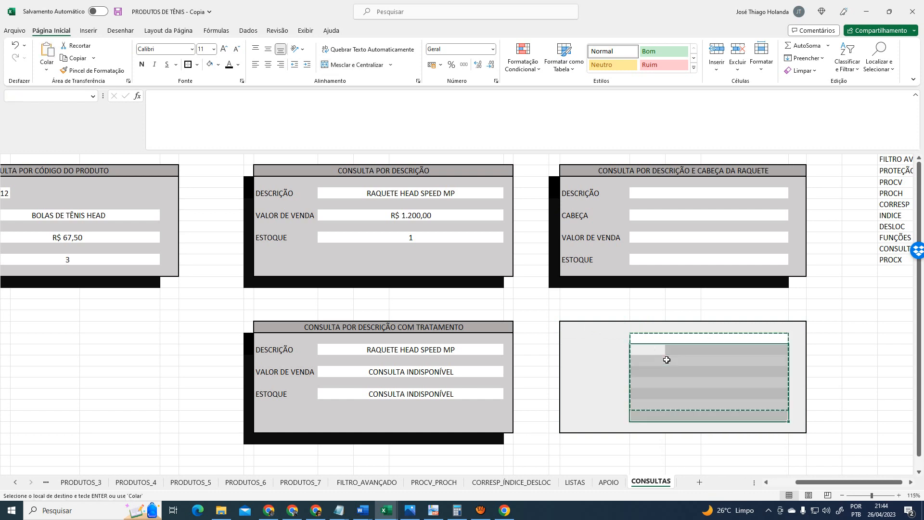
pyautogui.click(446, 282)
pyautogui.click(642, 371)
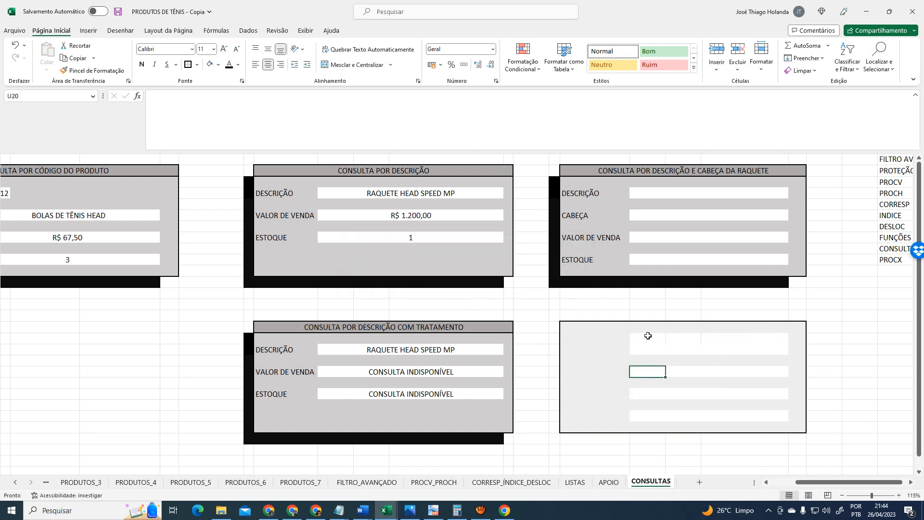
# Copy the light grey formatting of cell T17 across row 17 of the untitled box to cover the leftover white field
pyautogui.click(648, 337)
pyautogui.click(598, 338)
pyautogui.hotkey('ctrl', 'c')
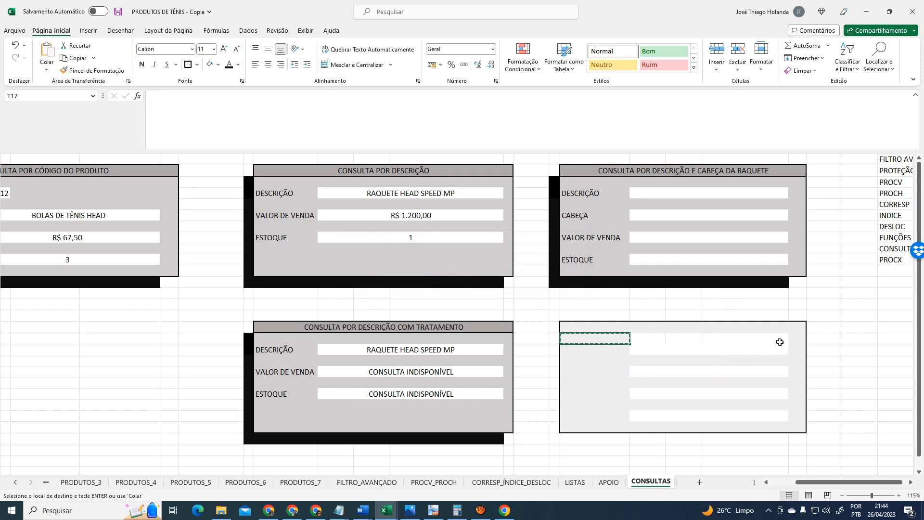
pyautogui.keyDown('shift'); pyautogui.click(800, 338); pyautogui.keyUp('shift')
pyautogui.hotkey('ctrl', 'v')
pyautogui.click(799, 361)
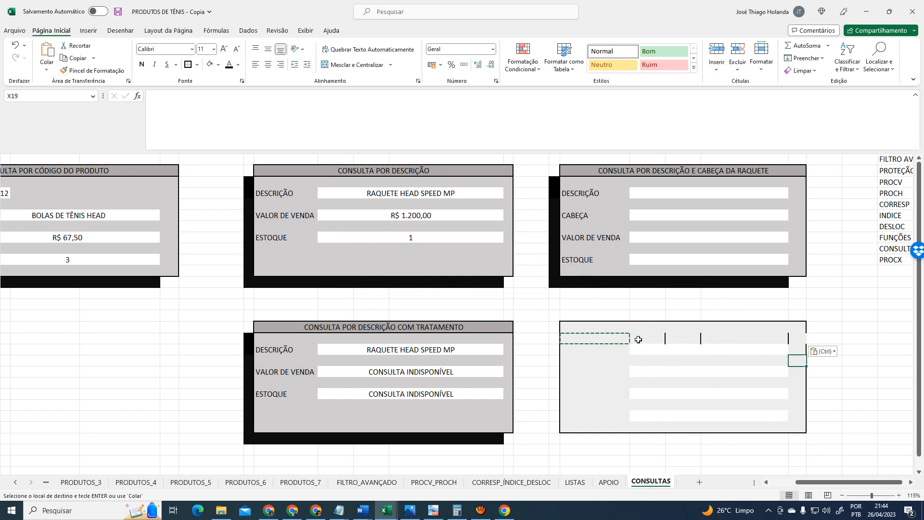
pyautogui.moveTo(639, 340); pyautogui.dragTo(795, 338)
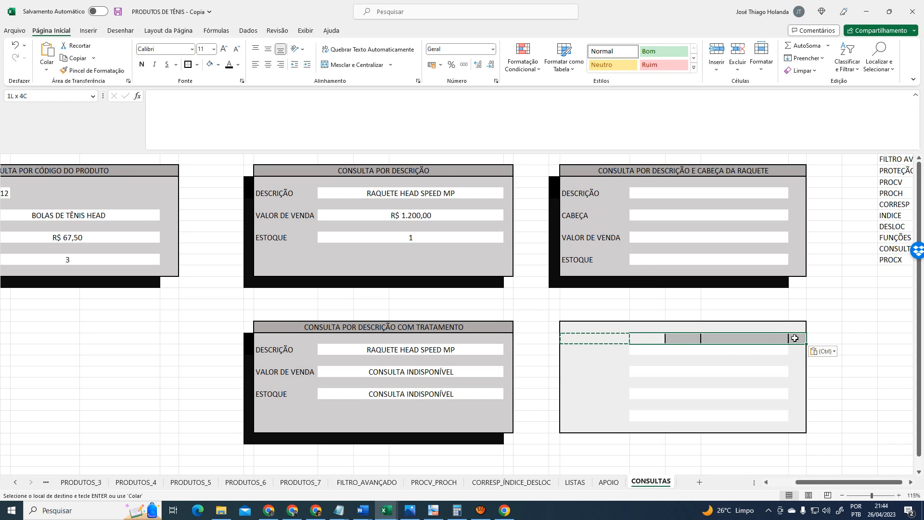
pyautogui.click(189, 64)
pyautogui.click(596, 342)
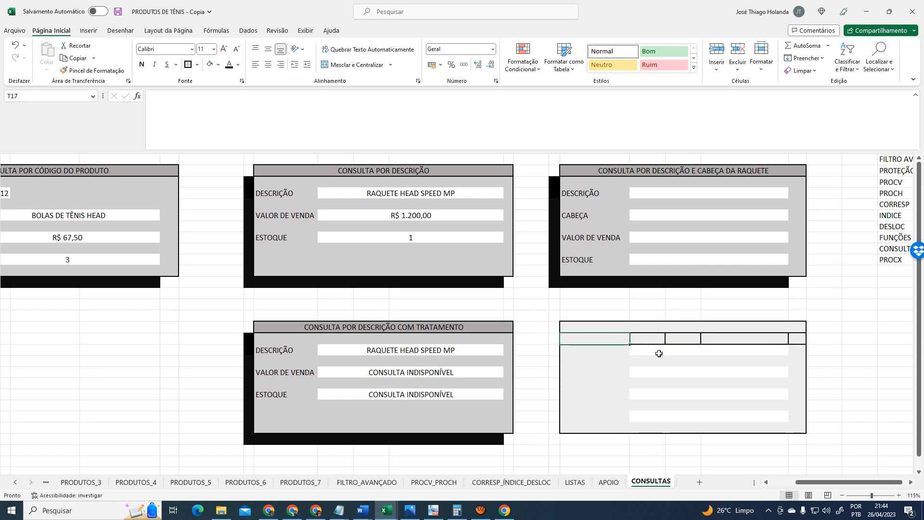
pyautogui.moveTo(683, 380); pyautogui.dragTo(676, 396)
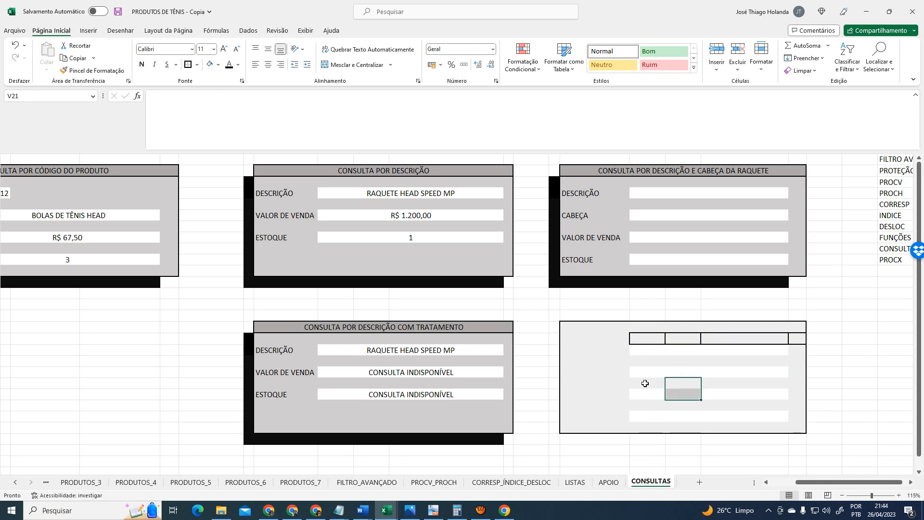
# Remove all borders from the cells of row 17 in the untitled box, from T17 to X17
pyautogui.moveTo(601, 337); pyautogui.dragTo(752, 337)
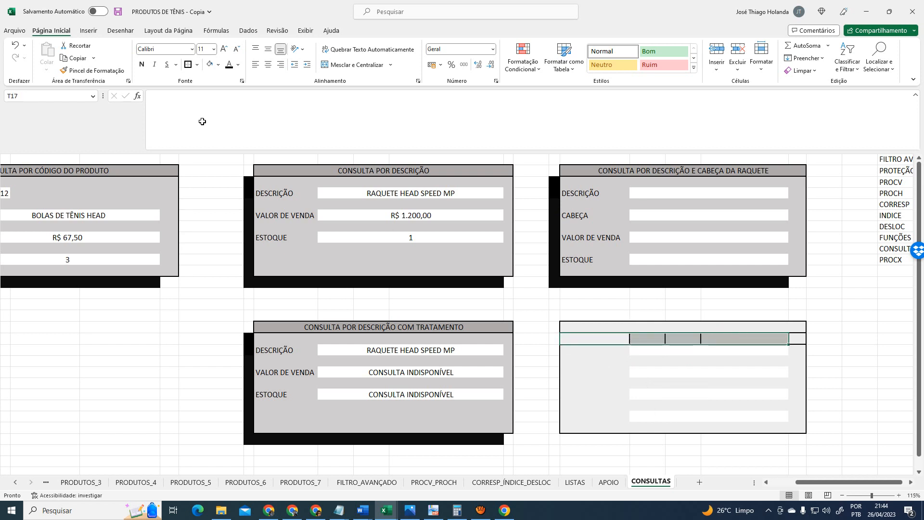
pyautogui.click(197, 65)
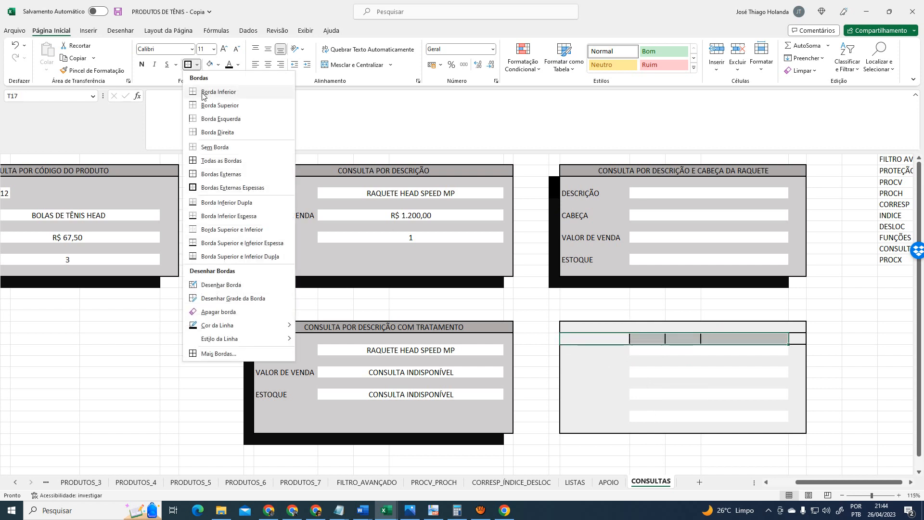
pyautogui.click(212, 147)
pyautogui.click(602, 362)
pyautogui.click(798, 338)
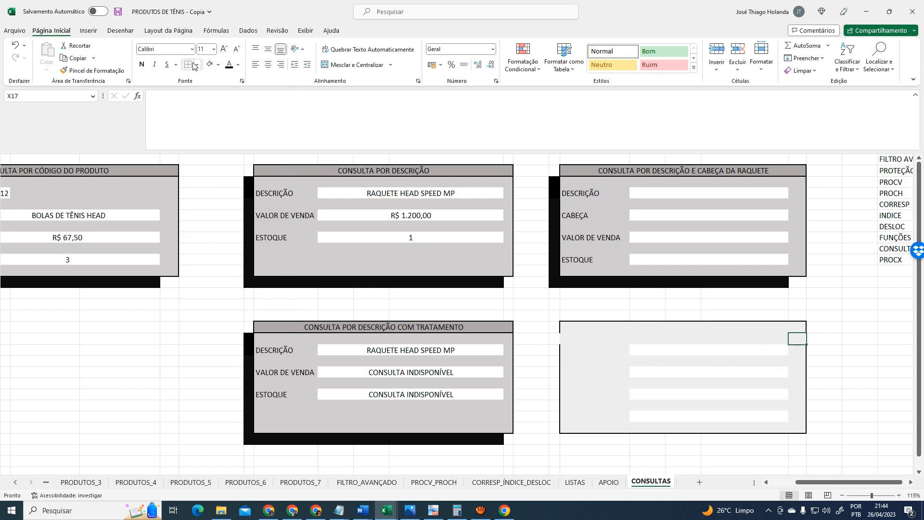
pyautogui.click(657, 371)
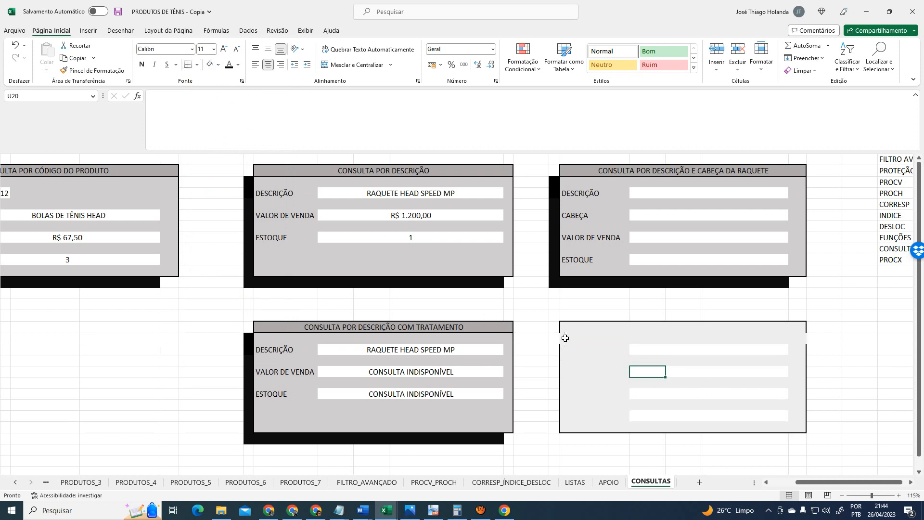
# Enter the label DESCRIÇÃO in T18 beside the first white field and align it right
pyautogui.click(595, 347)
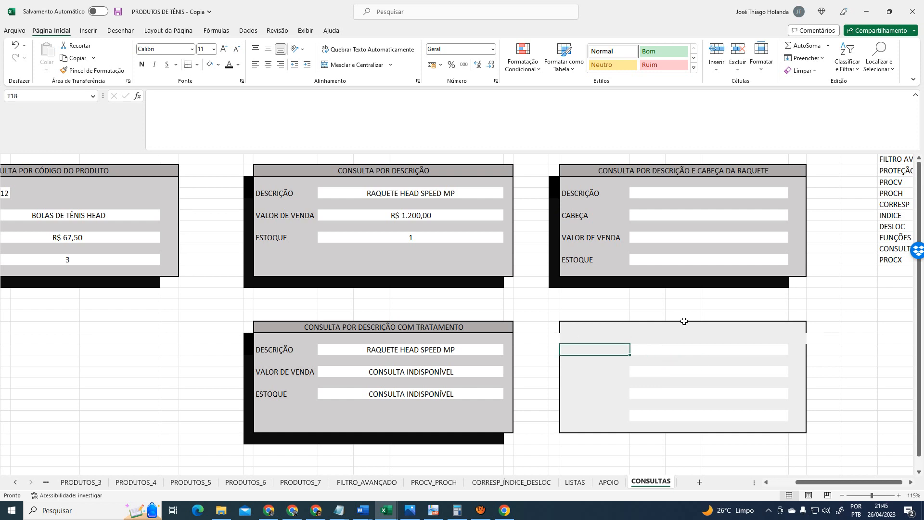
pyautogui.write('d')
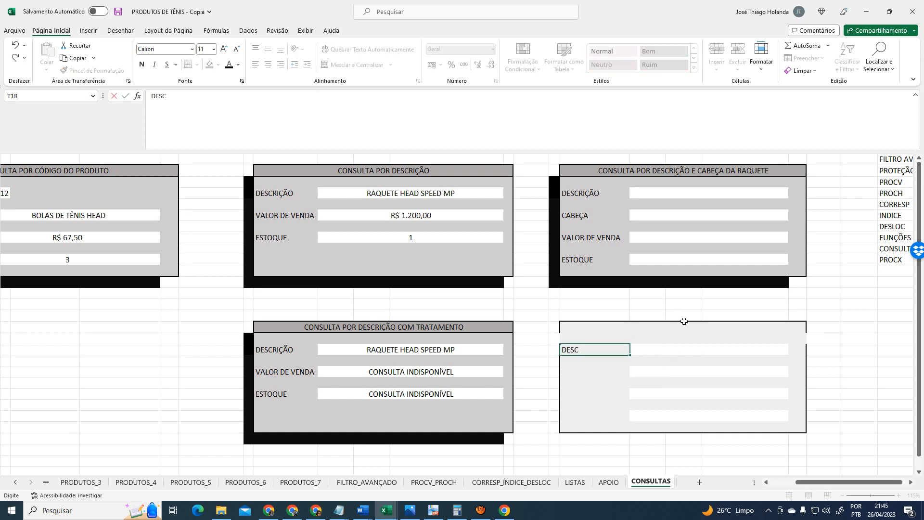
pyautogui.write('ESCRIÇÃO')
pyautogui.press('Return')
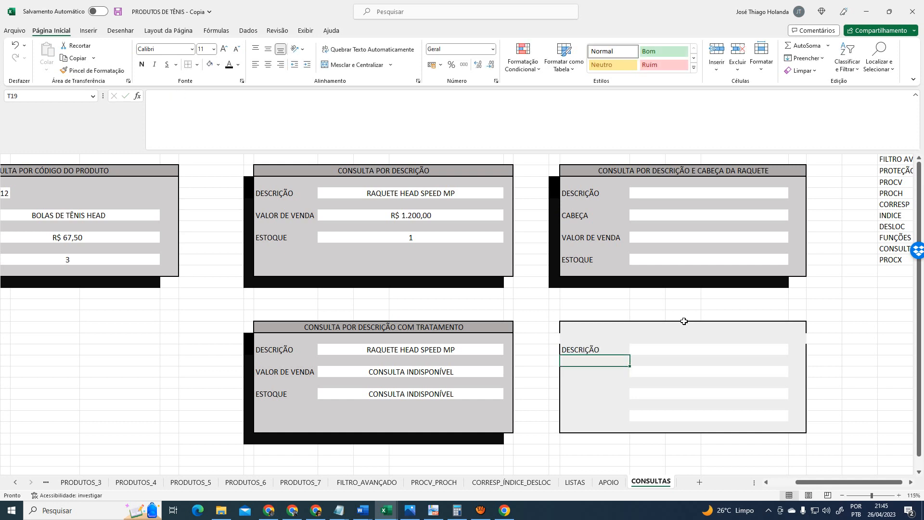
pyautogui.press('Up')
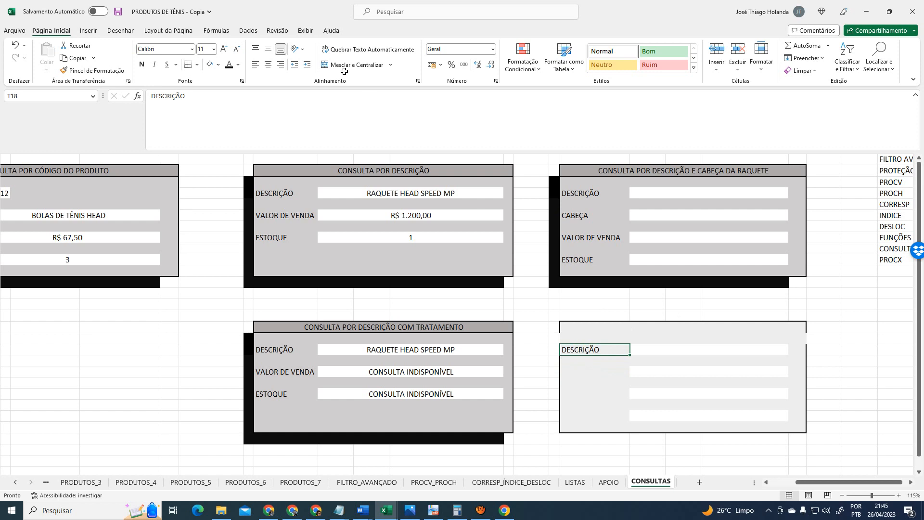
pyautogui.click(281, 66)
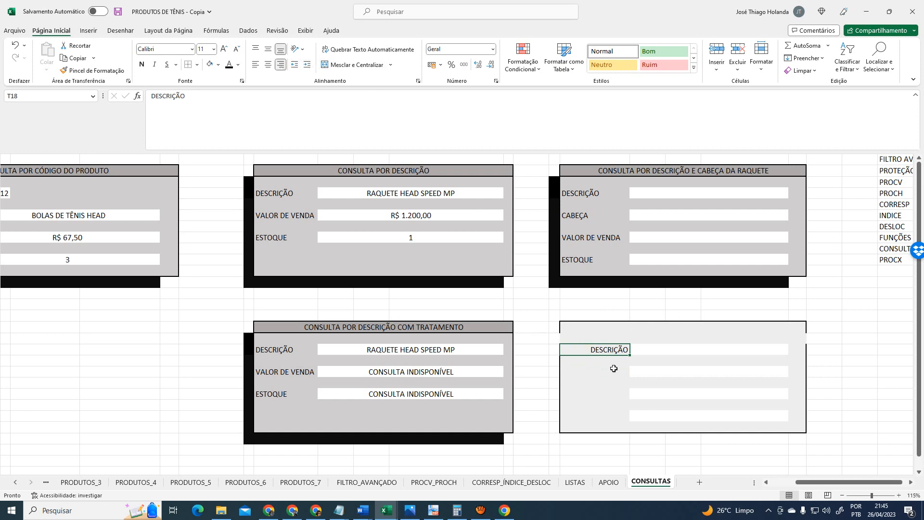
# Enter the label TAMANHO in T20 beside the second white field and align it right
pyautogui.click(614, 370)
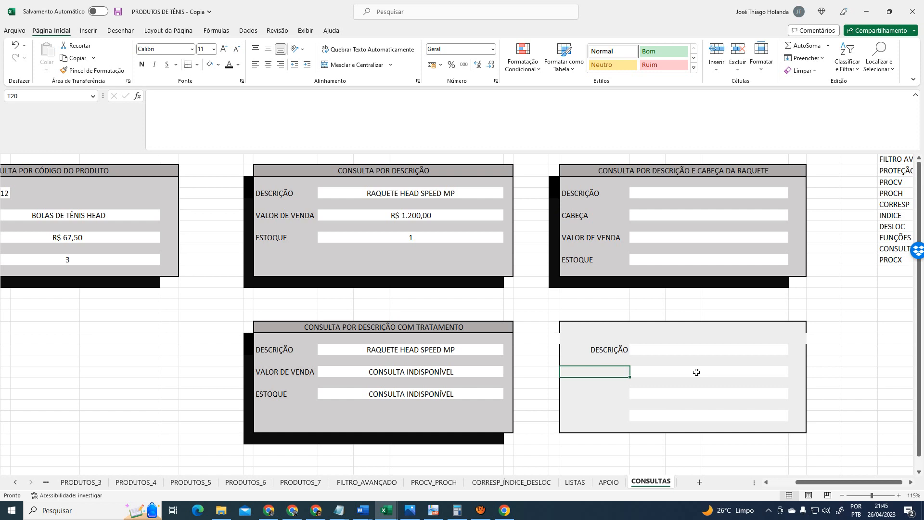
pyautogui.write('TAMANH')
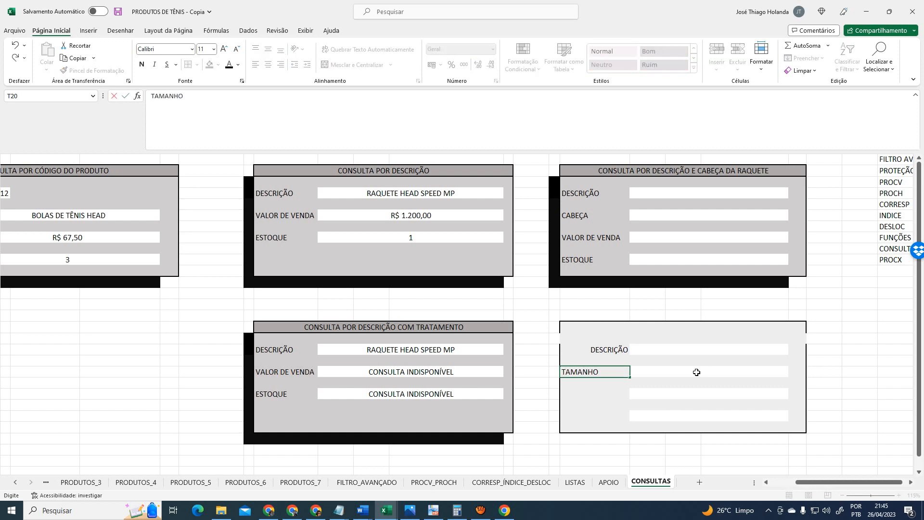
pyautogui.write('O')
pyautogui.hotkey('ctrl', 'Return')
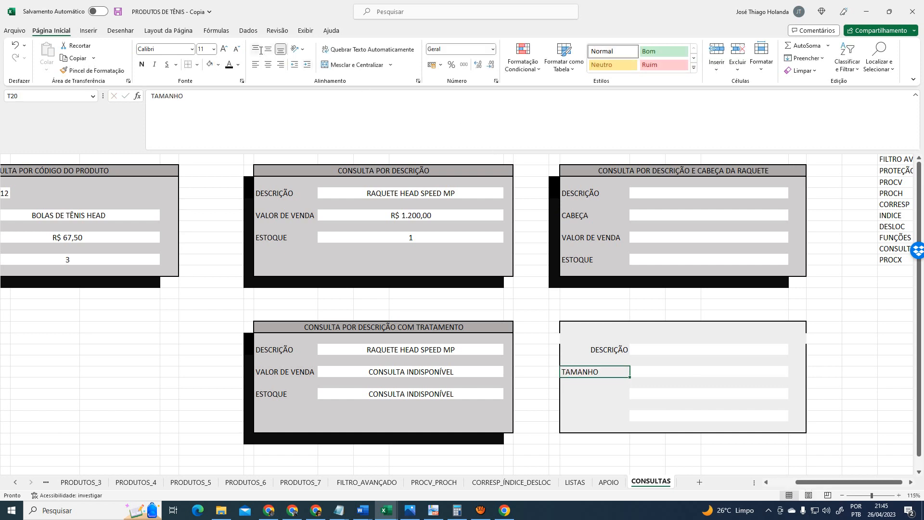
pyautogui.click(280, 64)
# Merge and center the box's header row T16:X16 and give it thick outside borders
pyautogui.press('Up')
pyautogui.press('Up')
pyautogui.press('Up')
pyautogui.press('Up')
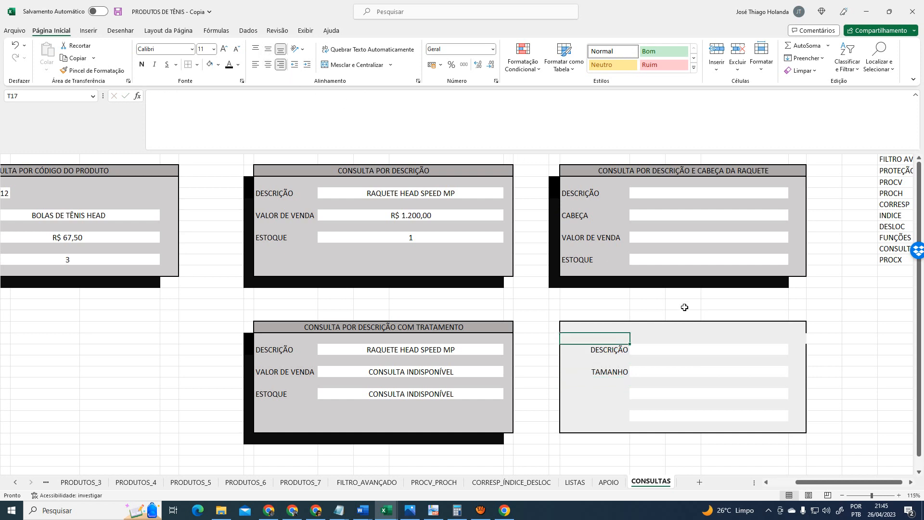
pyautogui.moveTo(577, 330); pyautogui.dragTo(794, 324)
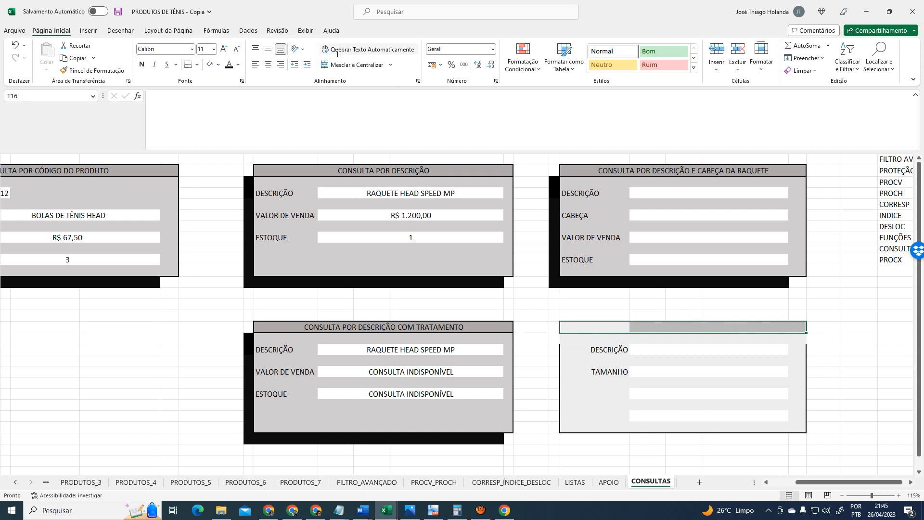
pyautogui.click(357, 64)
pyautogui.click(198, 66)
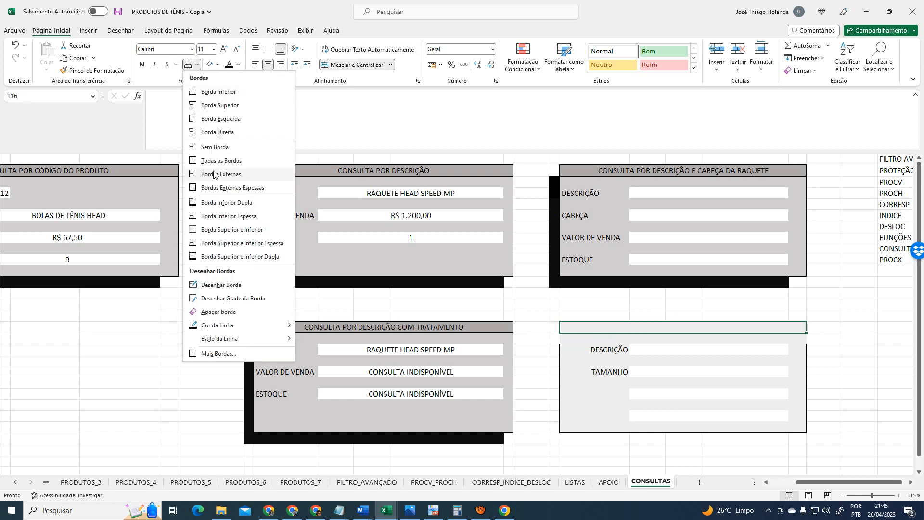
pyautogui.click(221, 190)
pyautogui.click(598, 361)
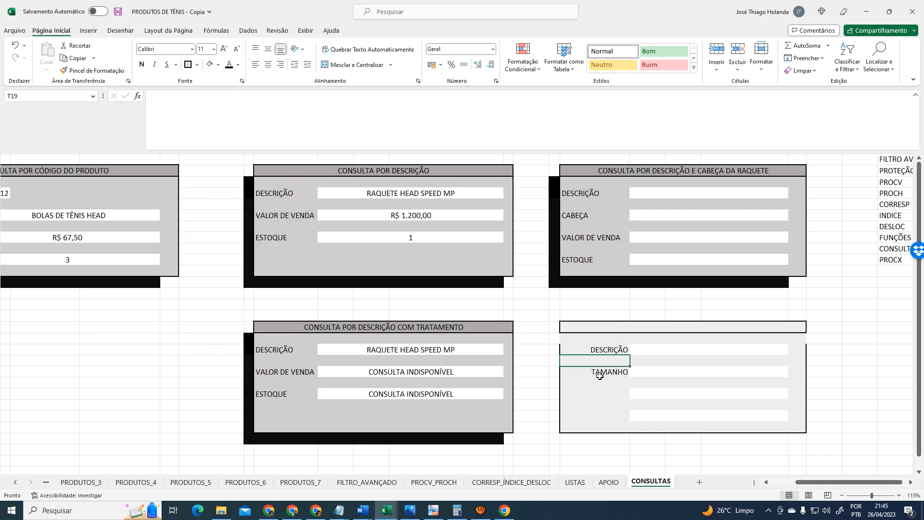
# Fill the merged header cell T16 with the darker grey used on the other query box headers
pyautogui.click(638, 330)
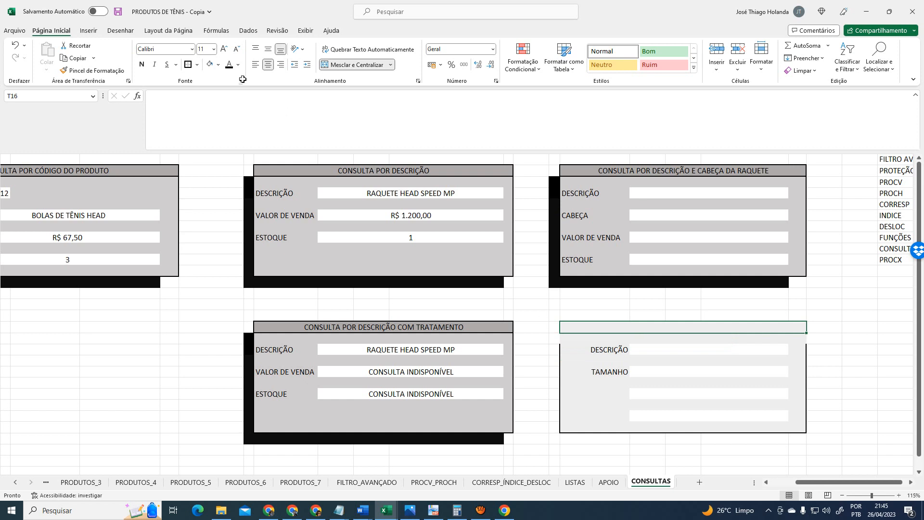
pyautogui.click(220, 65)
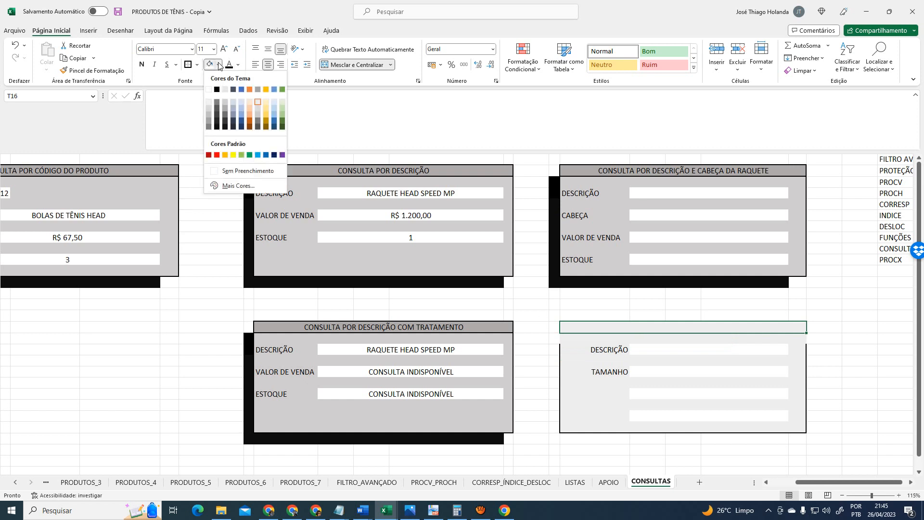
pyautogui.click(227, 107)
pyautogui.click(570, 306)
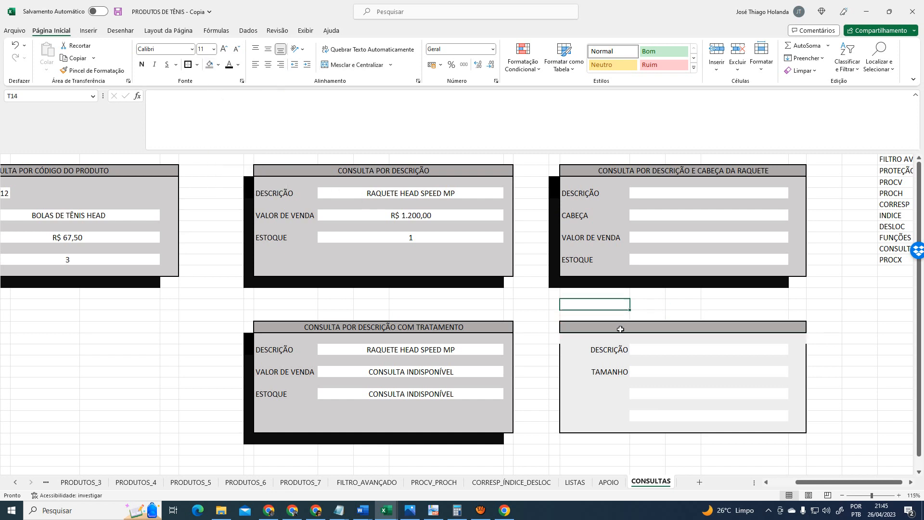
# Enter the title CONSULTA POR DESCRIÇÃO E TAMANHO DO TÊNIS in the merged header cell T16
pyautogui.click(660, 327)
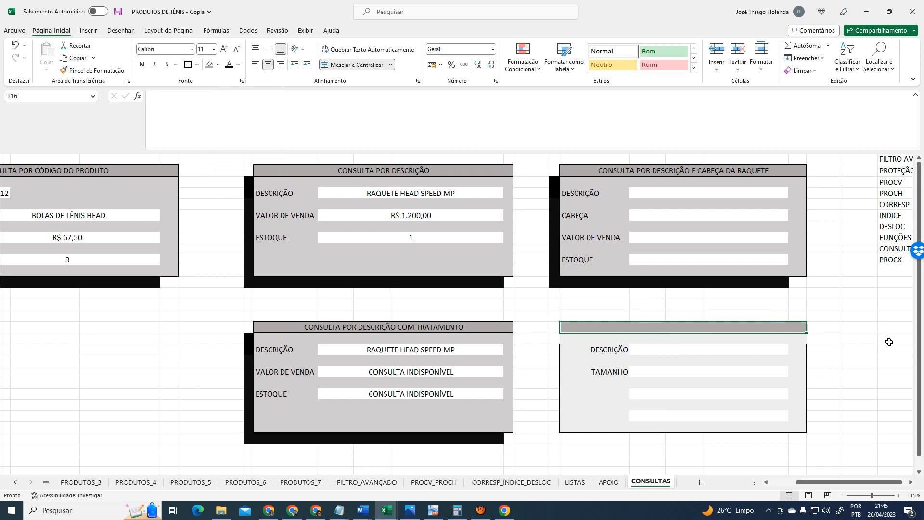
pyautogui.write('com')
pyautogui.press('Tab')
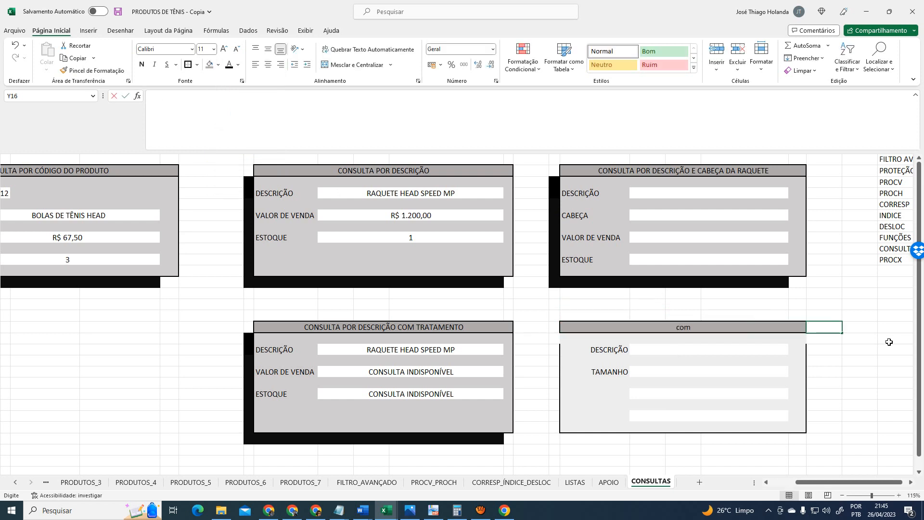
pyautogui.press('Left')
pyautogui.write('CO')
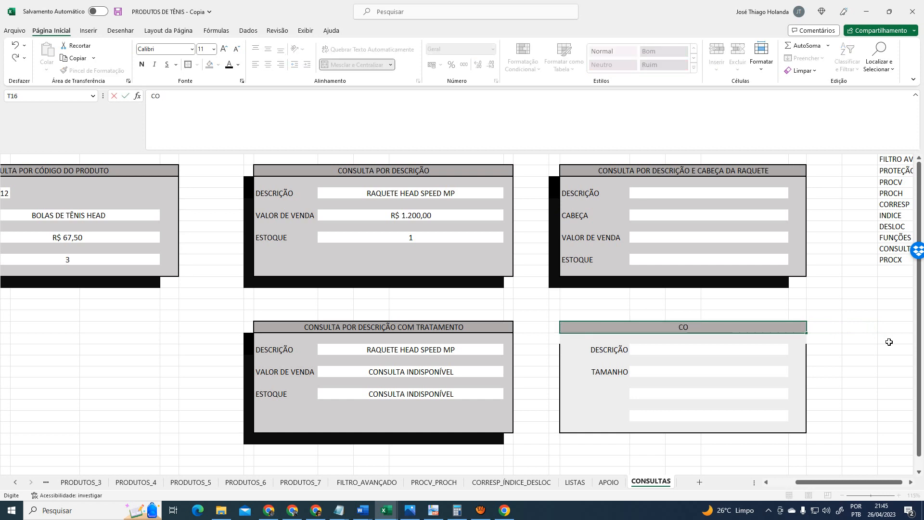
pyautogui.write('NSULTA POR DE')
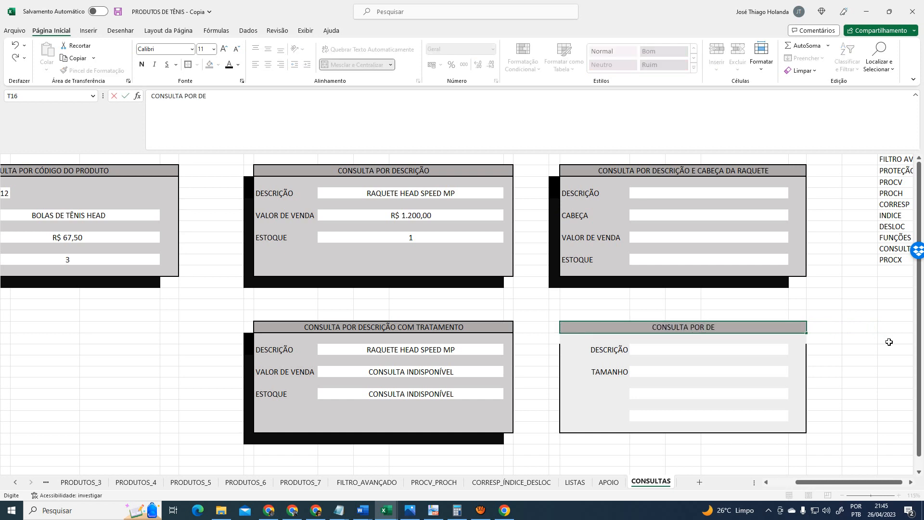
pyautogui.write('SCRI')
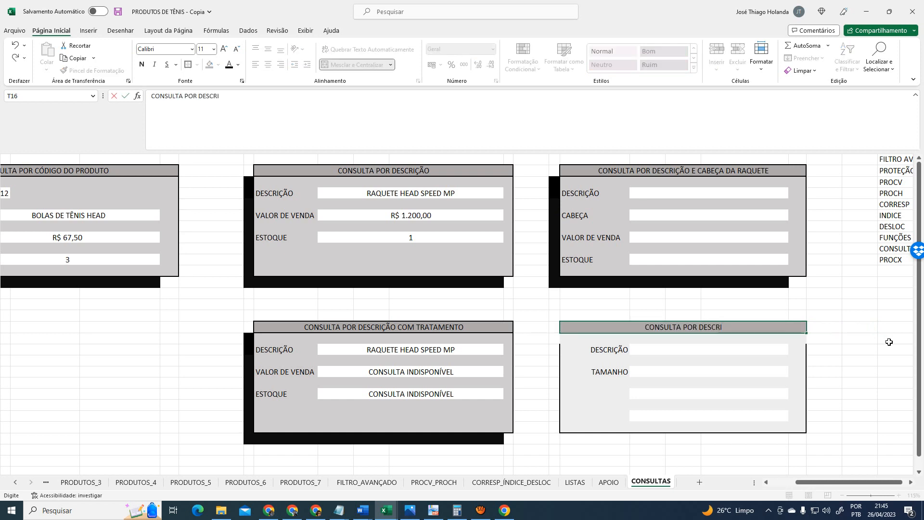
pyautogui.write('ÇÃO E TAMANHG')
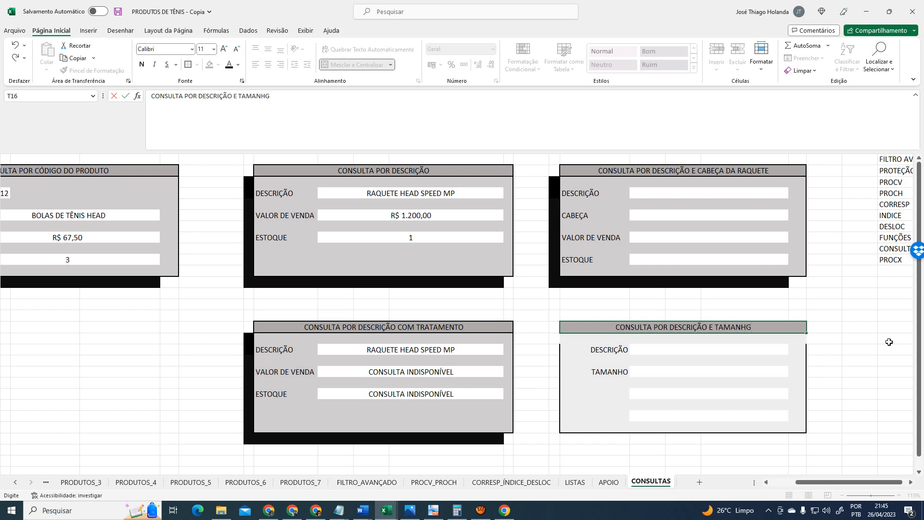
pyautogui.press('BackSpace')
pyautogui.write('O DO')
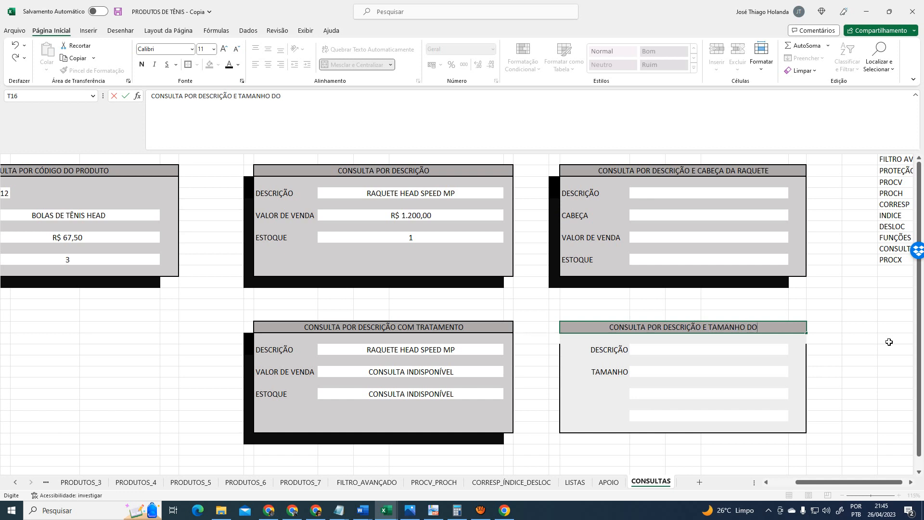
pyautogui.write(' TÊNIS')
pyautogui.press('Return')
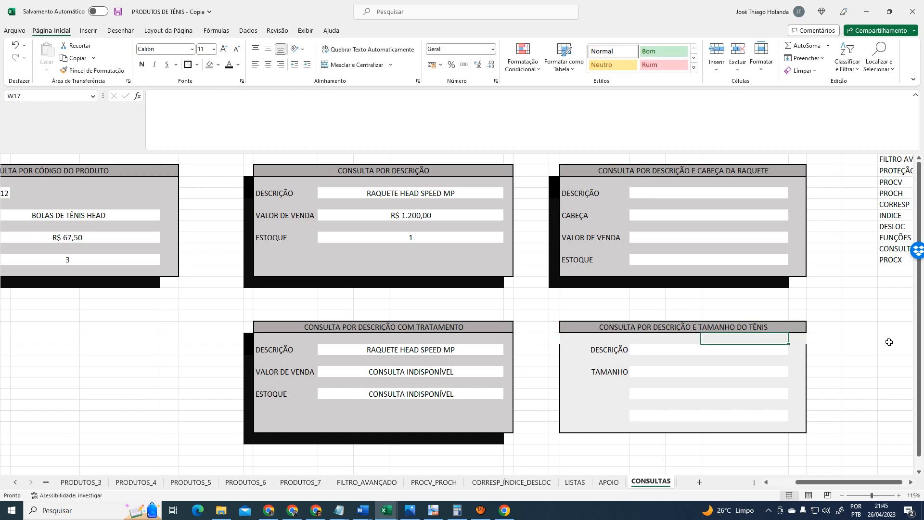
pyautogui.press('Left')
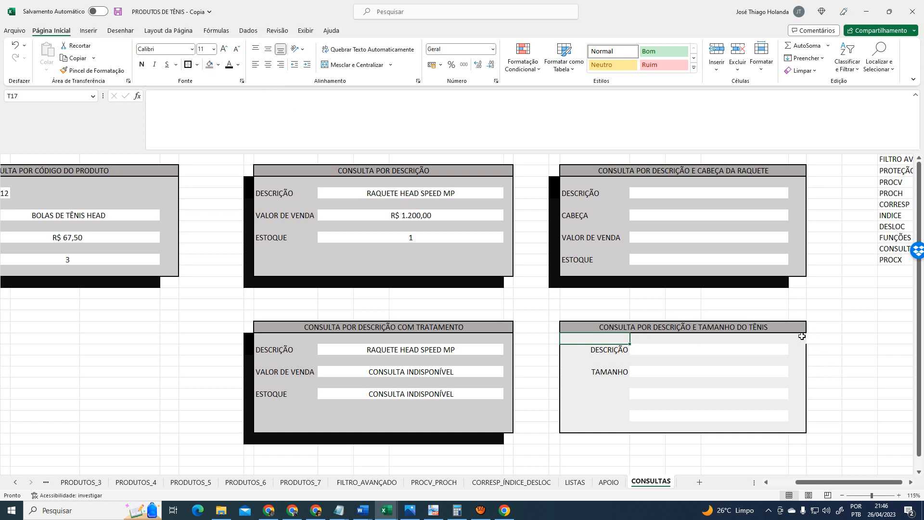
# Try merging and centering T17:X17 under the header and applying thick outside borders to it
pyautogui.moveTo(802, 336); pyautogui.dragTo(800, 337)
pyautogui.click(356, 64)
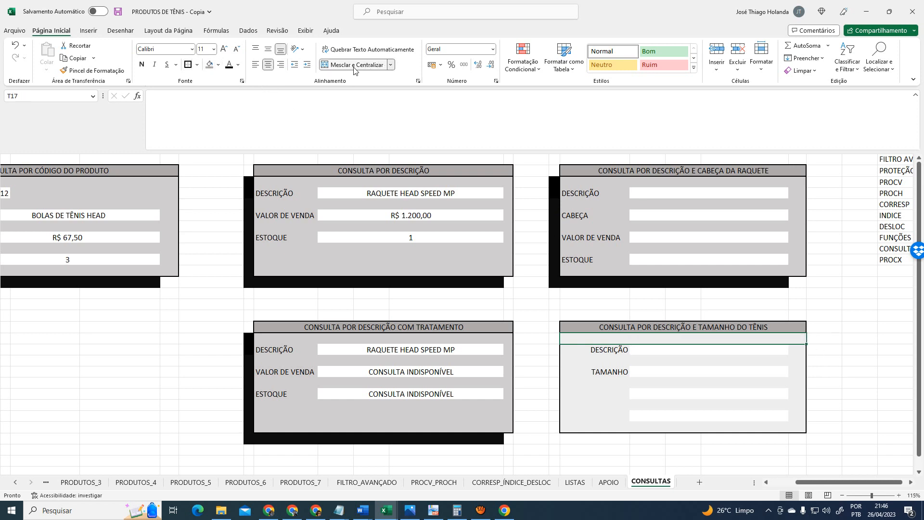
pyautogui.click(186, 64)
pyautogui.click(647, 372)
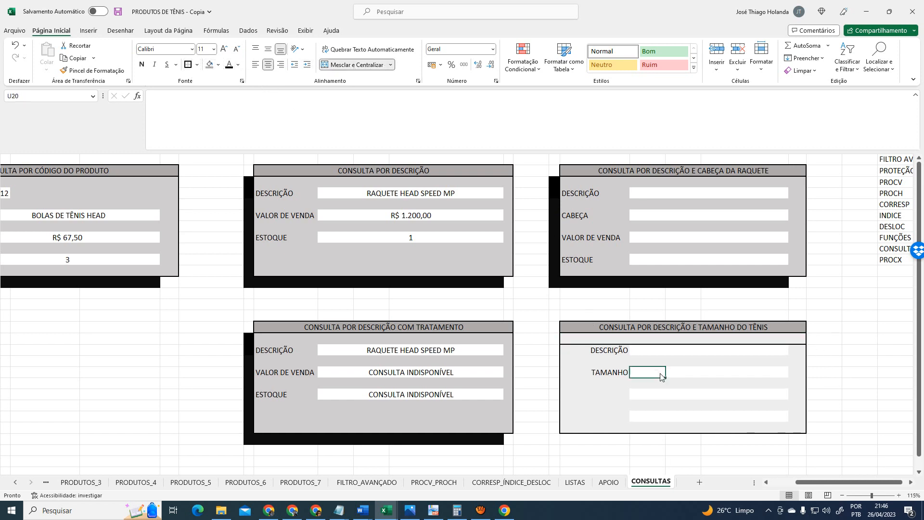
pyautogui.click(744, 406)
# Try a bottom border and a top border on the merged row T17:X17
pyautogui.click(595, 341)
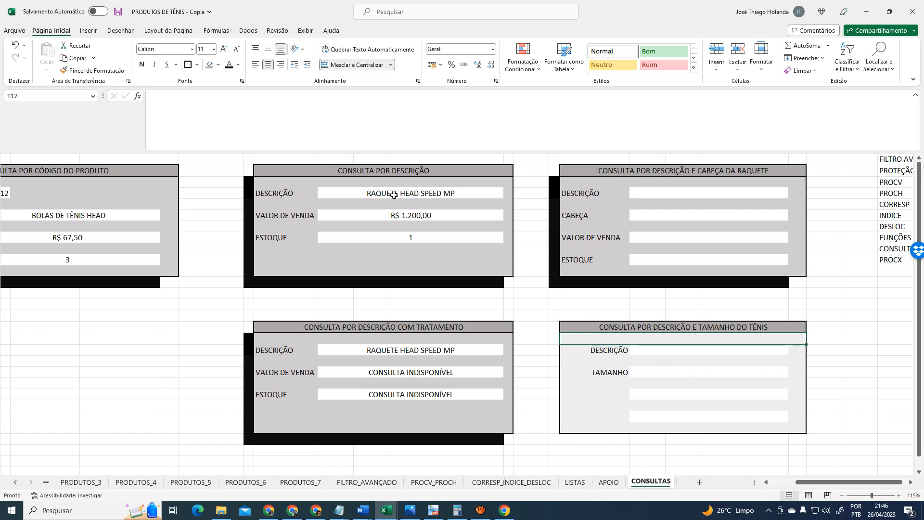
pyautogui.click(197, 64)
pyautogui.click(206, 91)
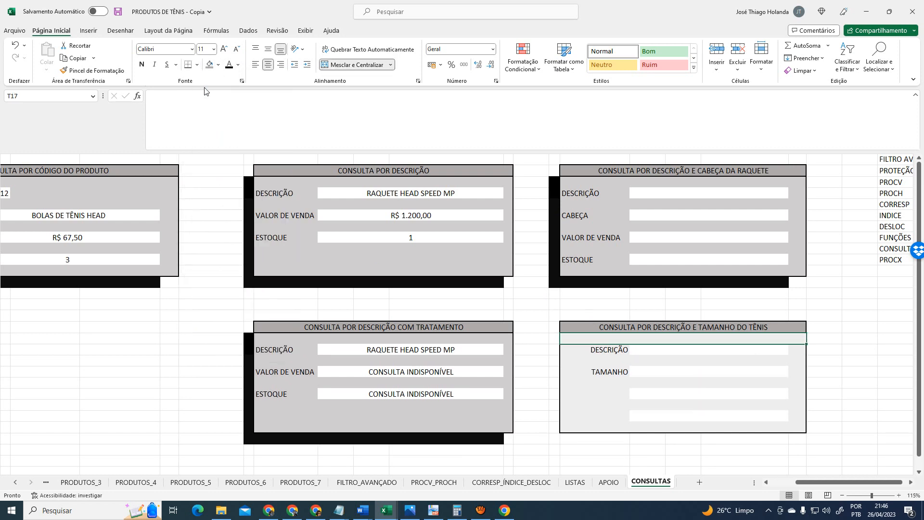
pyautogui.click(651, 372)
pyautogui.click(615, 340)
pyautogui.click(197, 64)
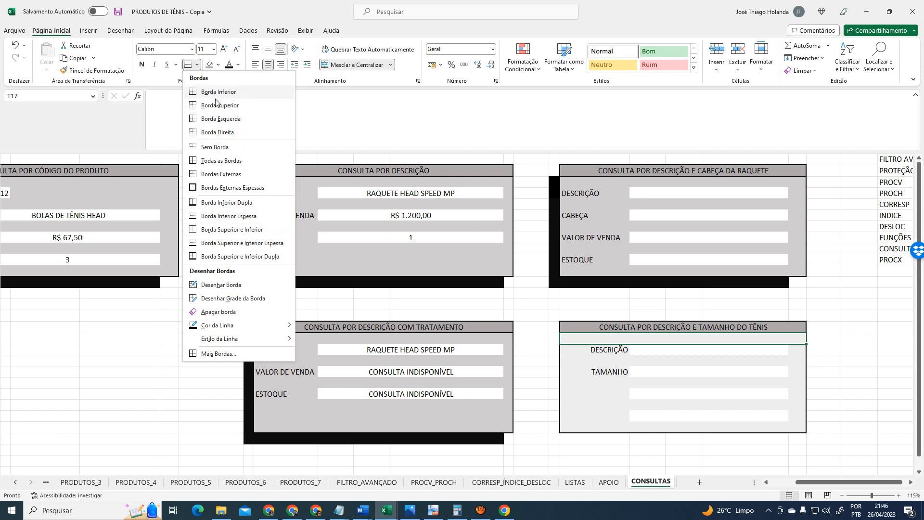
pyautogui.click(226, 110)
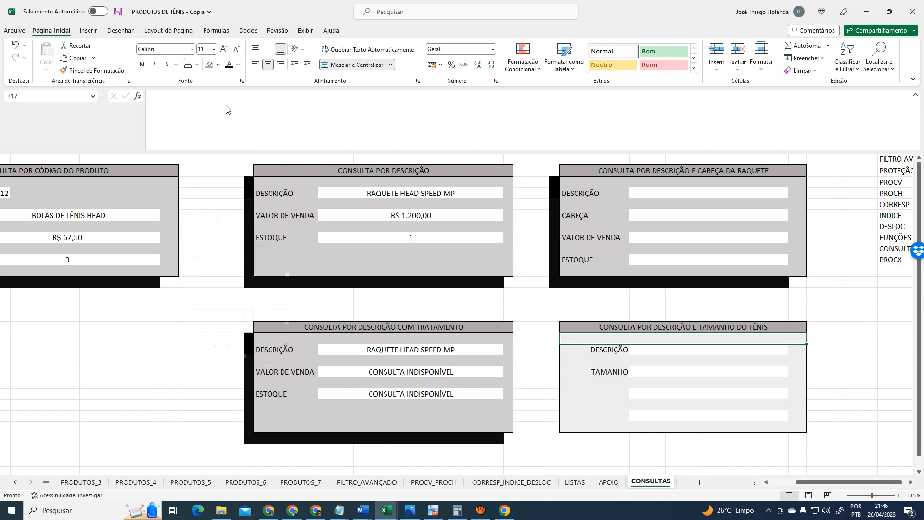
pyautogui.click(571, 348)
pyautogui.click(624, 406)
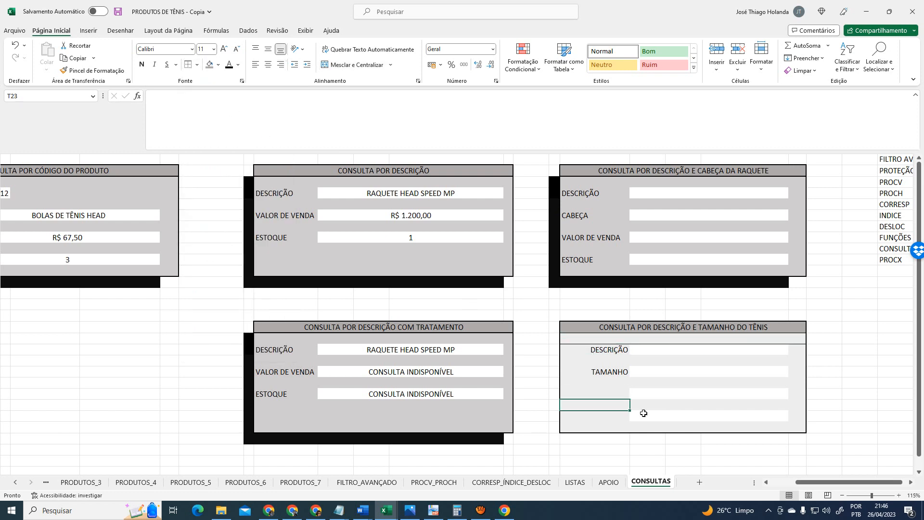
pyautogui.click(586, 341)
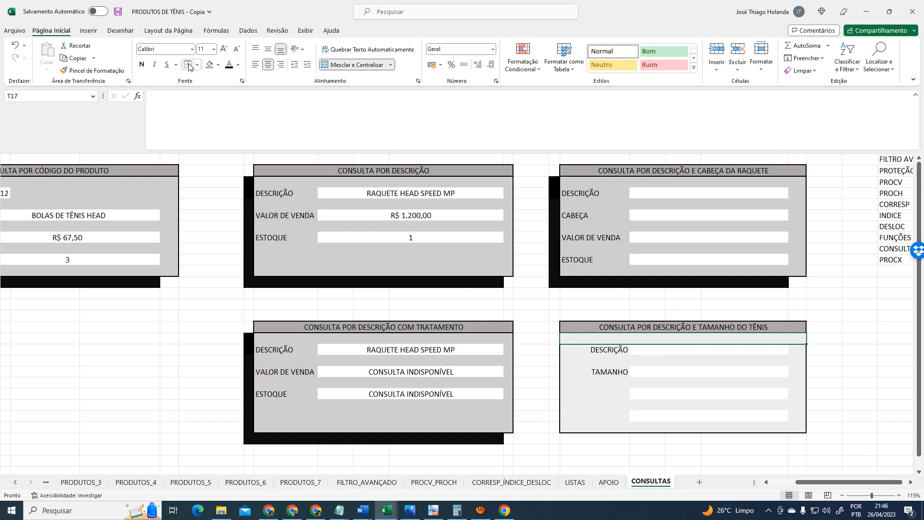
pyautogui.click(676, 384)
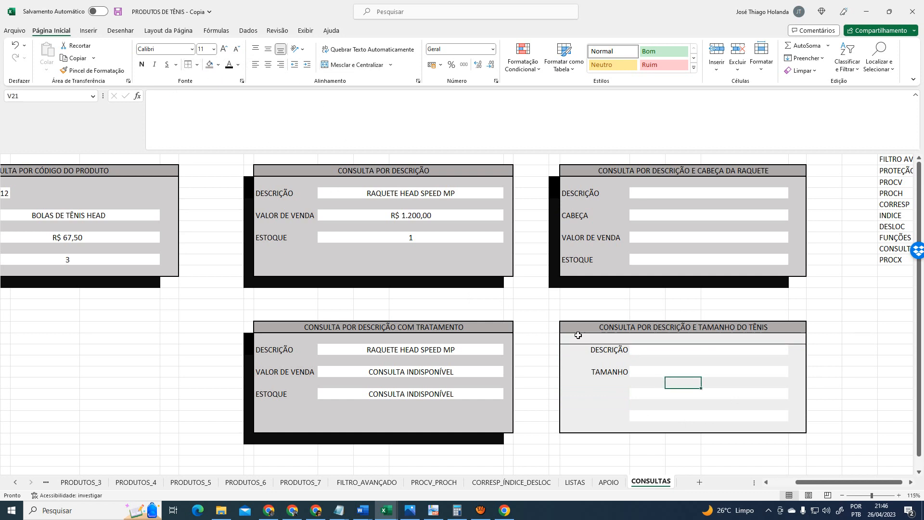
# Try plain outside borders on the merged row T17:X17
pyautogui.click(717, 339)
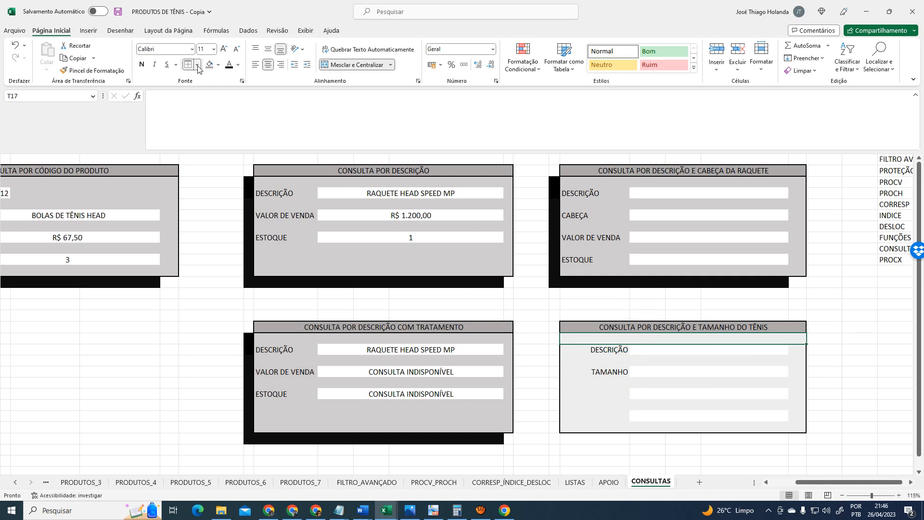
pyautogui.click(197, 64)
pyautogui.click(211, 175)
pyautogui.click(650, 393)
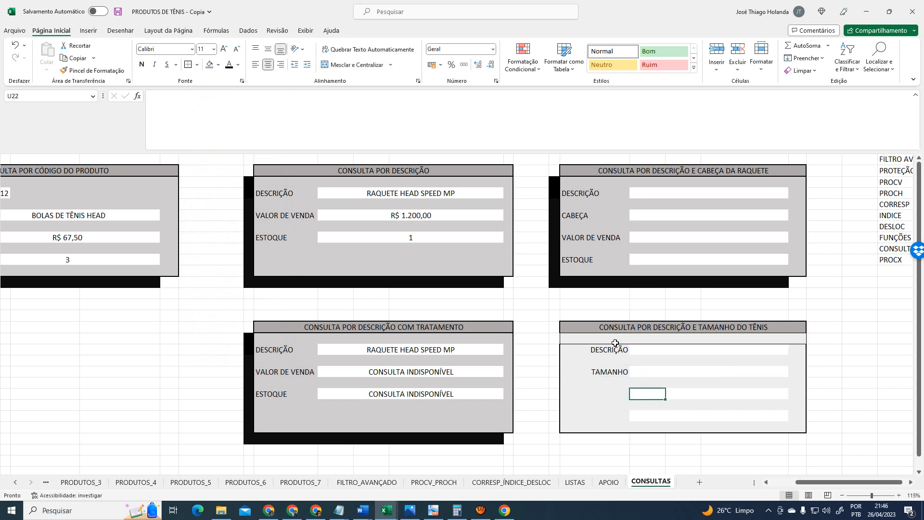
# Remove all borders from row T17:X17 directly below the shoe query box header
pyautogui.moveTo(586, 340); pyautogui.dragTo(757, 336)
pyautogui.click(196, 66)
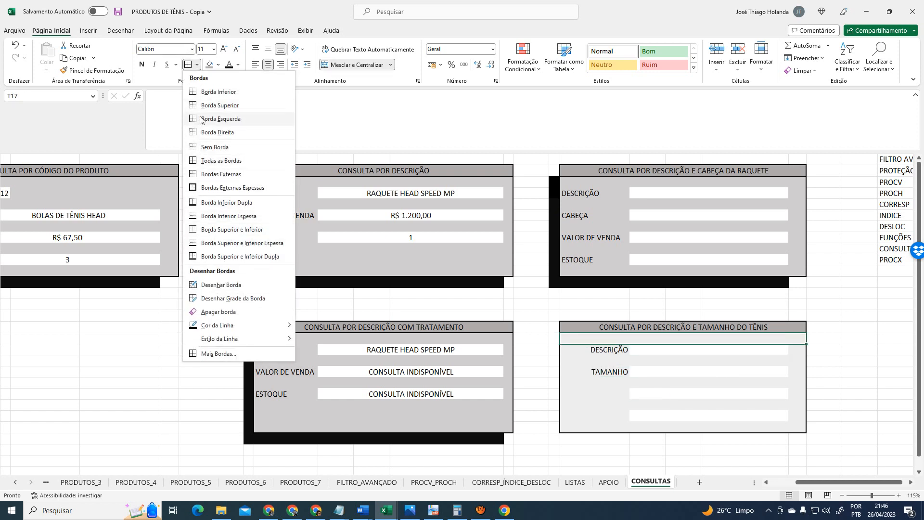
pyautogui.click(207, 147)
pyautogui.click(602, 406)
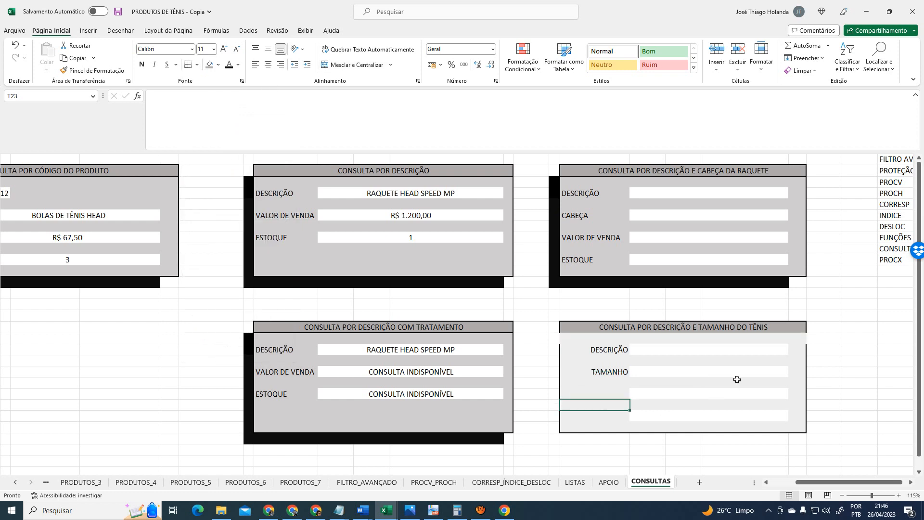
# Unmerge T17:X17 back into separate cells
pyautogui.click(587, 337)
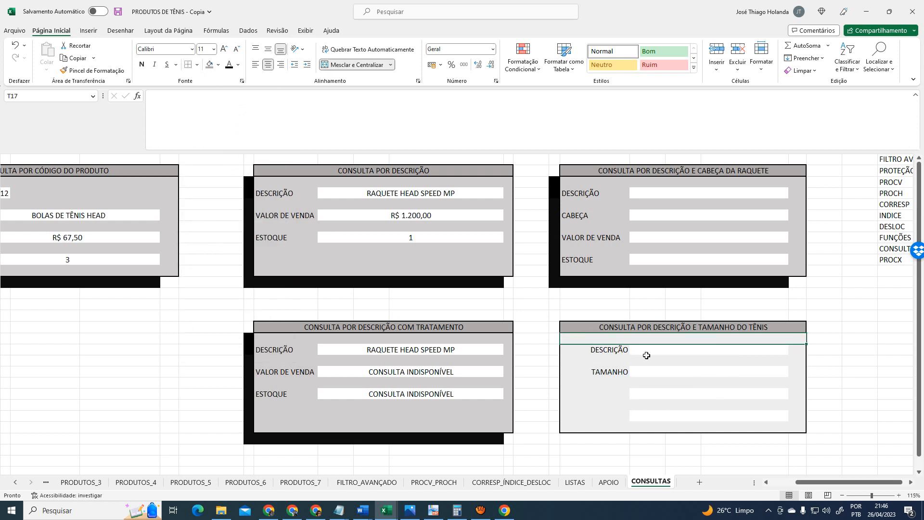
pyautogui.click(358, 65)
pyautogui.click(691, 355)
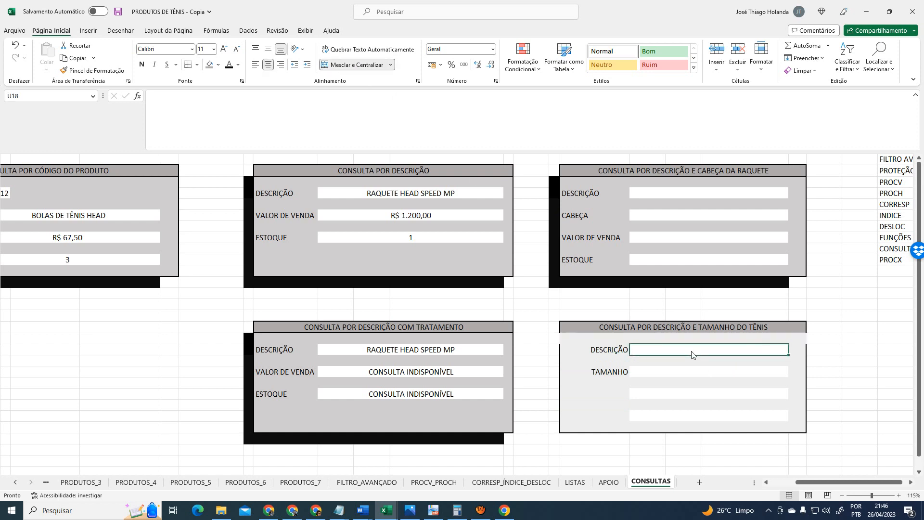
pyautogui.click(596, 337)
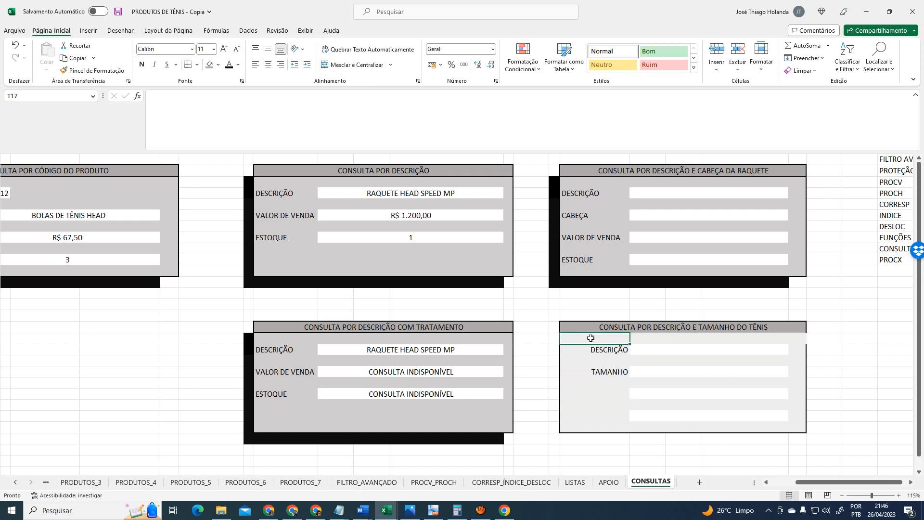
pyautogui.click(558, 340)
pyautogui.click(795, 338)
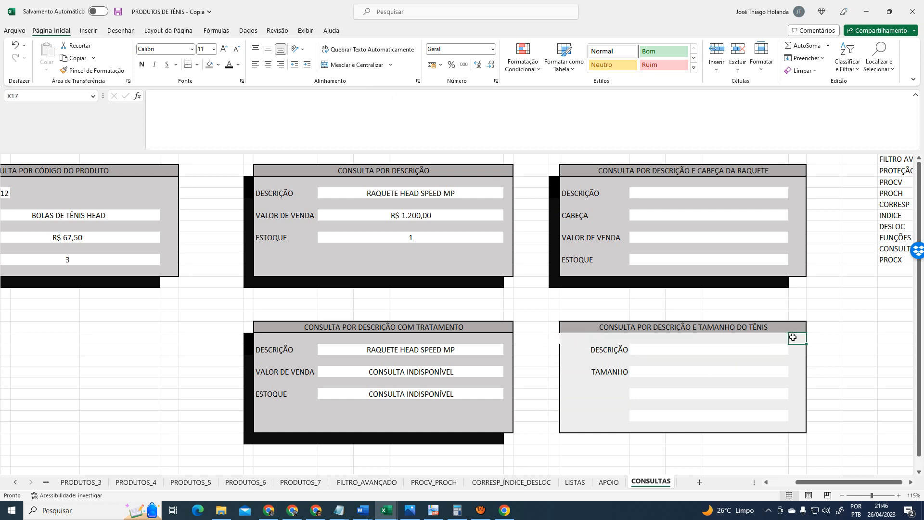
pyautogui.click(796, 386)
# Try to copy S3:W12 from the racket head query box and paste it starting at S14
pyautogui.moveTo(555, 183); pyautogui.dragTo(740, 288)
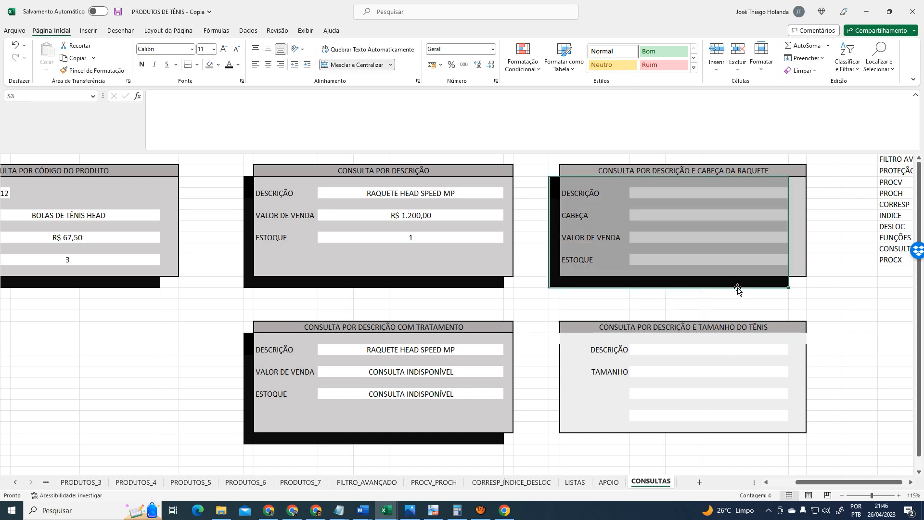
pyautogui.hotkey('ctrl', 'c')
pyautogui.click(556, 304)
pyautogui.hotkey('ctrl', 'v')
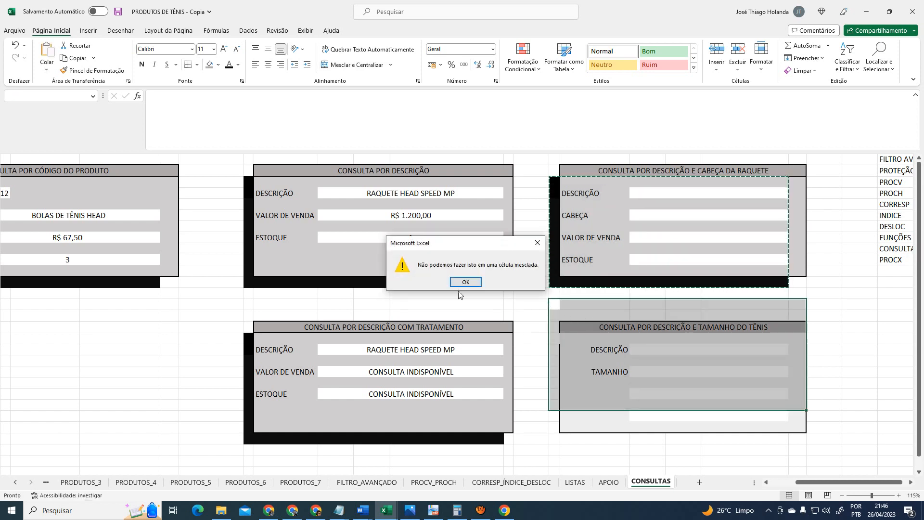
pyautogui.click(466, 282)
# Fill S16:S26 beside the shoe query box with black as the side shadow strip
pyautogui.click(556, 324)
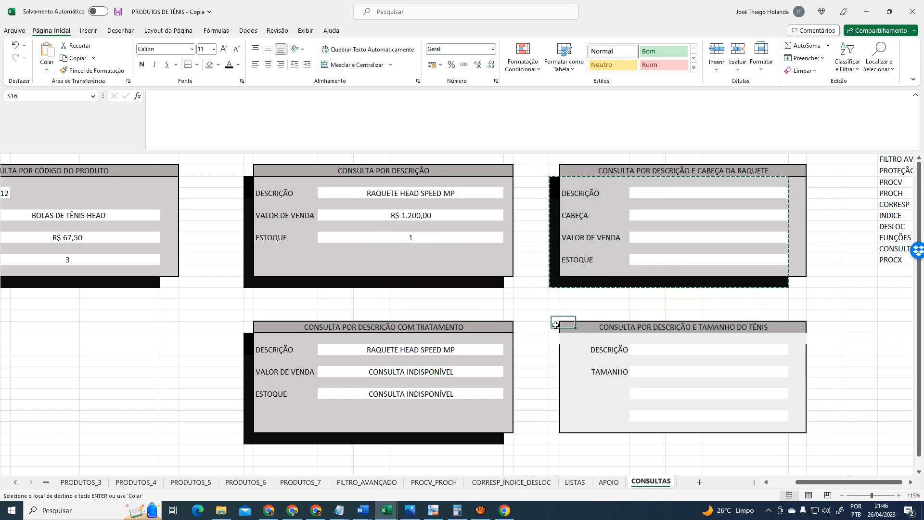
pyautogui.moveTo(556, 325); pyautogui.dragTo(558, 435)
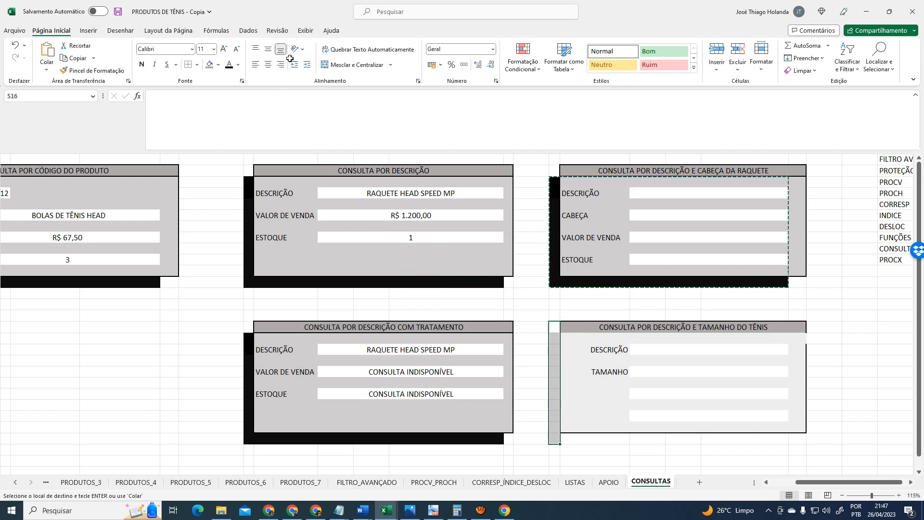
pyautogui.click(209, 64)
pyautogui.click(218, 65)
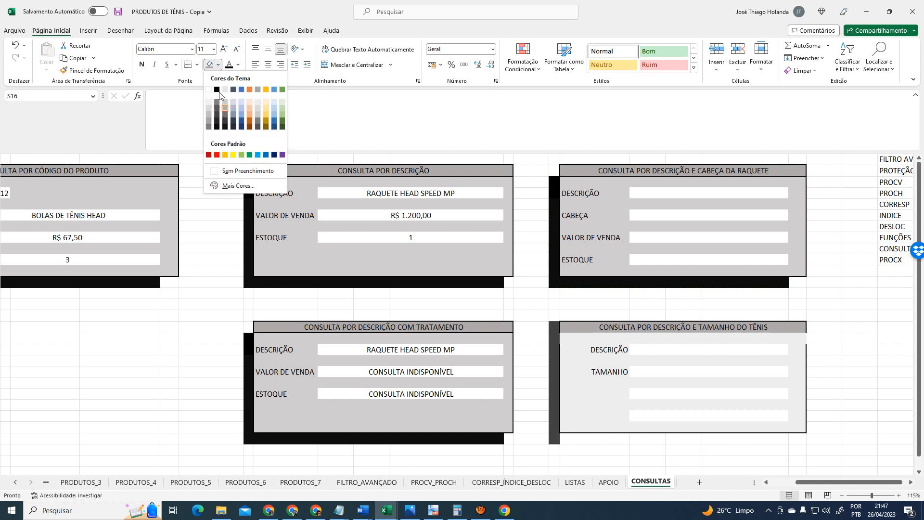
pyautogui.click(217, 90)
# Fill T26:W26 below the shoe query box with black as the lower shadow strip
pyautogui.moveTo(576, 439); pyautogui.dragTo(763, 437)
pyautogui.click(211, 65)
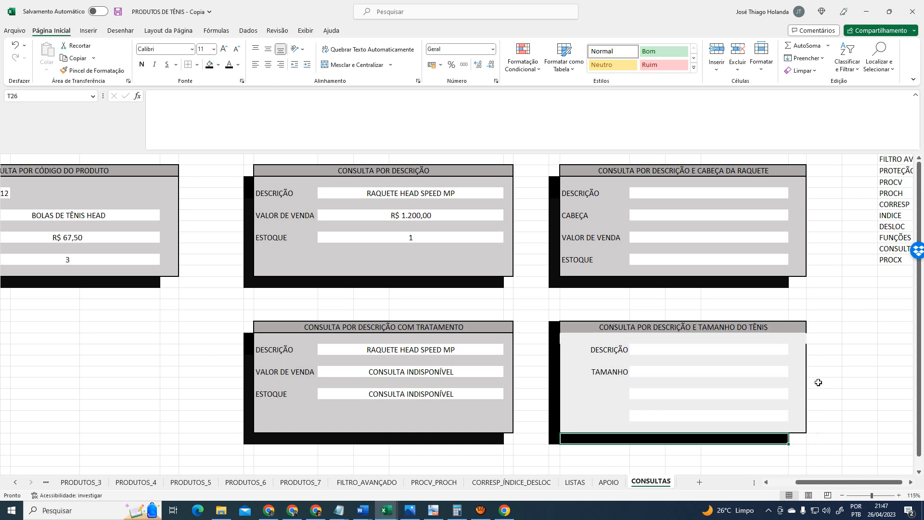
pyautogui.click(824, 361)
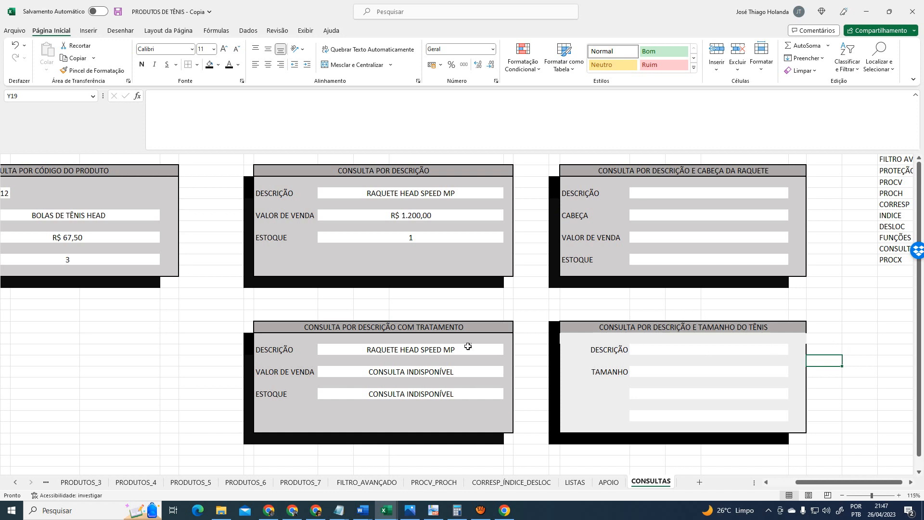
pyautogui.click(505, 339)
pyautogui.moveTo(576, 340); pyautogui.dragTo(749, 429)
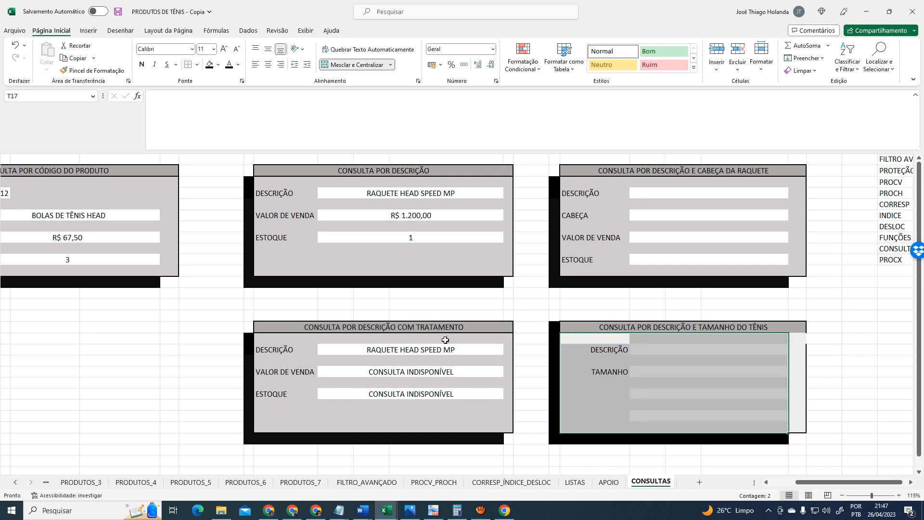
pyautogui.click(295, 327)
pyautogui.moveTo(289, 339); pyautogui.dragTo(290, 427)
pyautogui.click(619, 296)
# Save the workbook with the new shoe query box and select the CONSULTAS BIDIMENSIONAIS topic in AA9
pyautogui.click(877, 316)
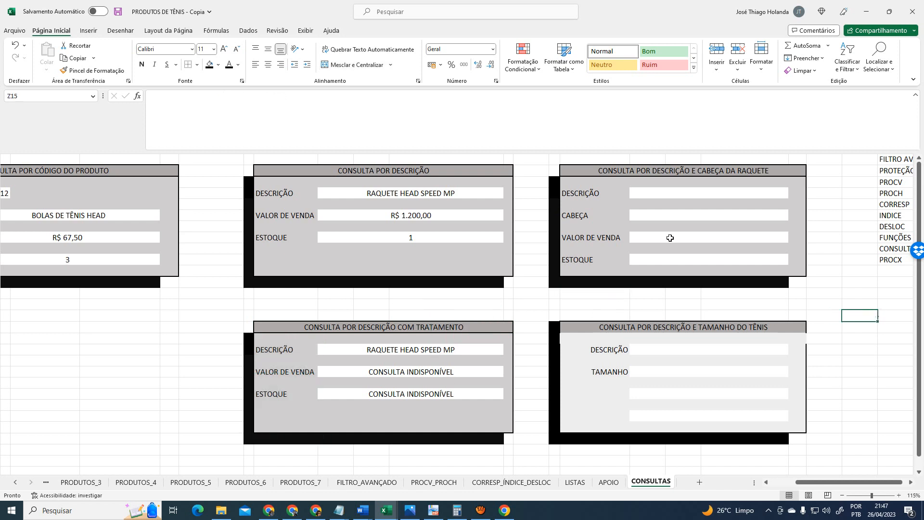
pyautogui.click(118, 12)
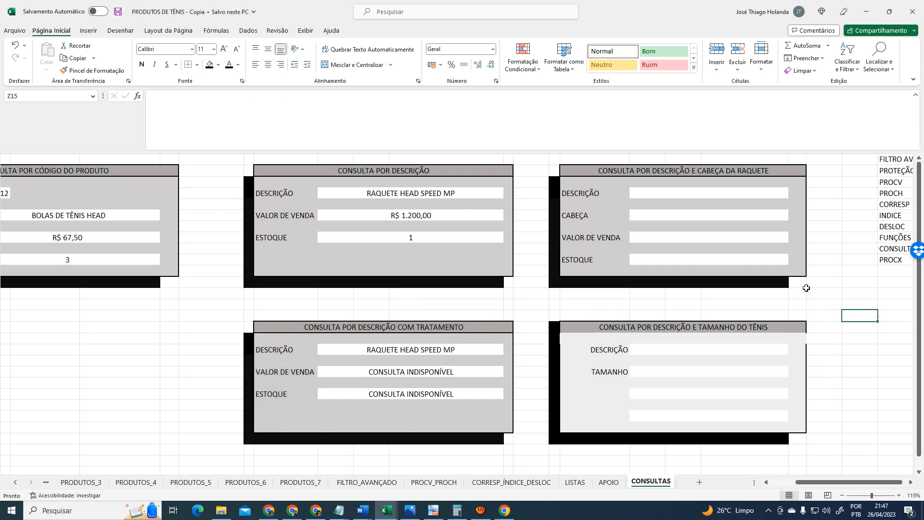
pyautogui.click(898, 250)
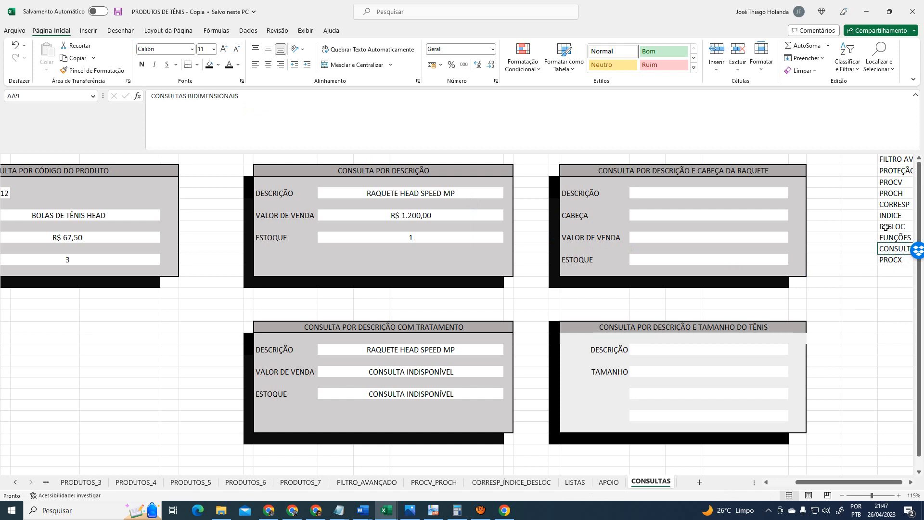
# Hide the formula bar and the gridlines on the CONSULTAS sheet
pyautogui.click(305, 30)
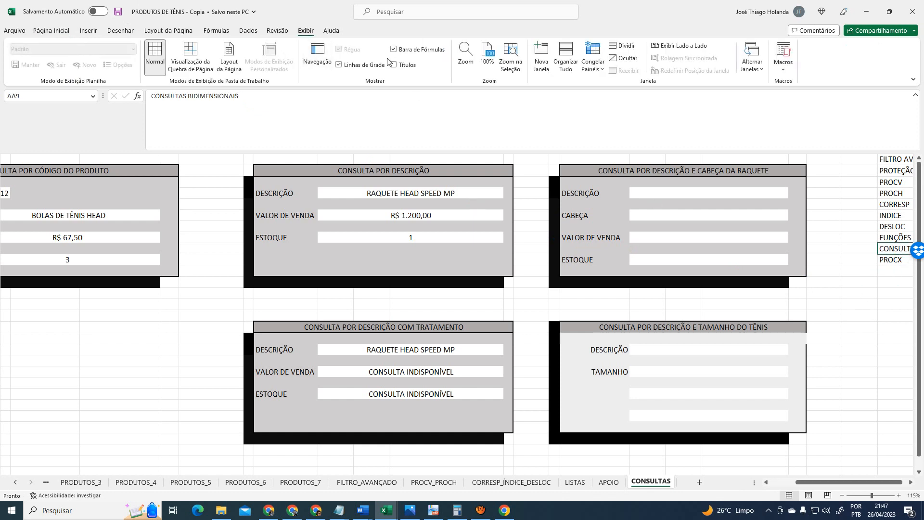
pyautogui.click(414, 53)
pyautogui.click(340, 65)
pyautogui.click(826, 242)
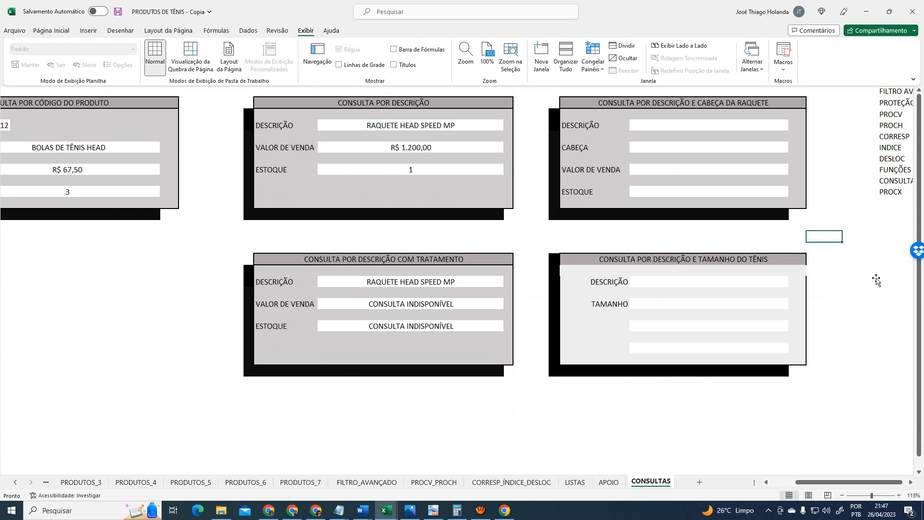
pyautogui.scroll(-5, 881, 303)
pyautogui.scroll(5, 895, 393)
pyautogui.moveTo(849, 484); pyautogui.dragTo(854, 484)
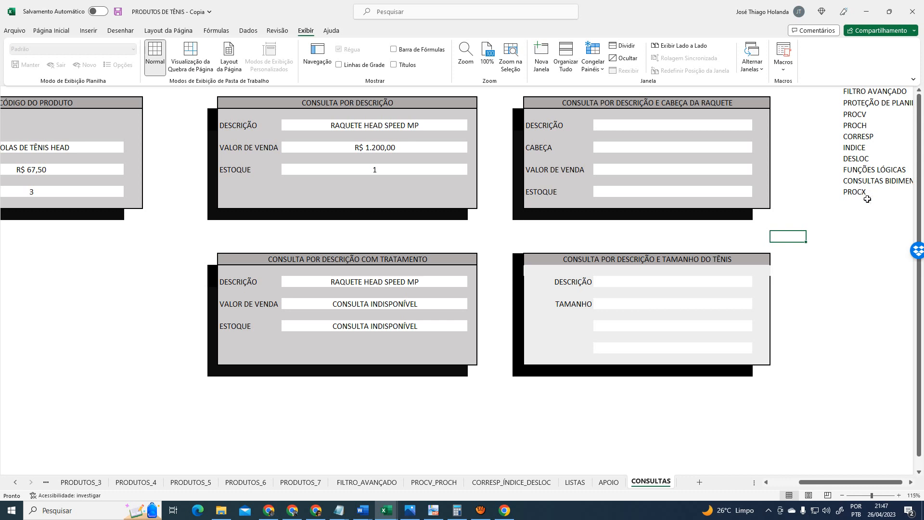
pyautogui.click(867, 201)
pyautogui.click(862, 181)
pyautogui.click(862, 193)
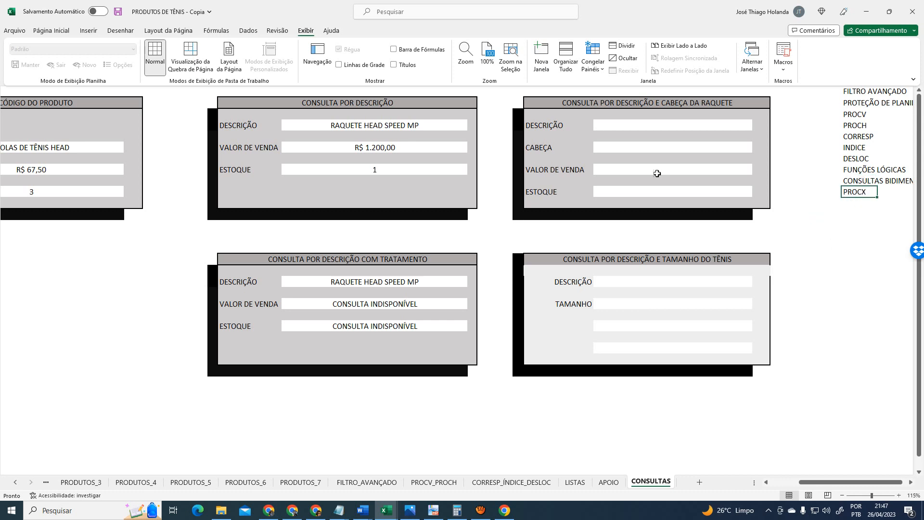
# Save the workbook with the gridlines and formula bar hidden
pyautogui.click(117, 12)
pyautogui.click(788, 485)
pyautogui.moveTo(812, 483); pyautogui.dragTo(838, 484)
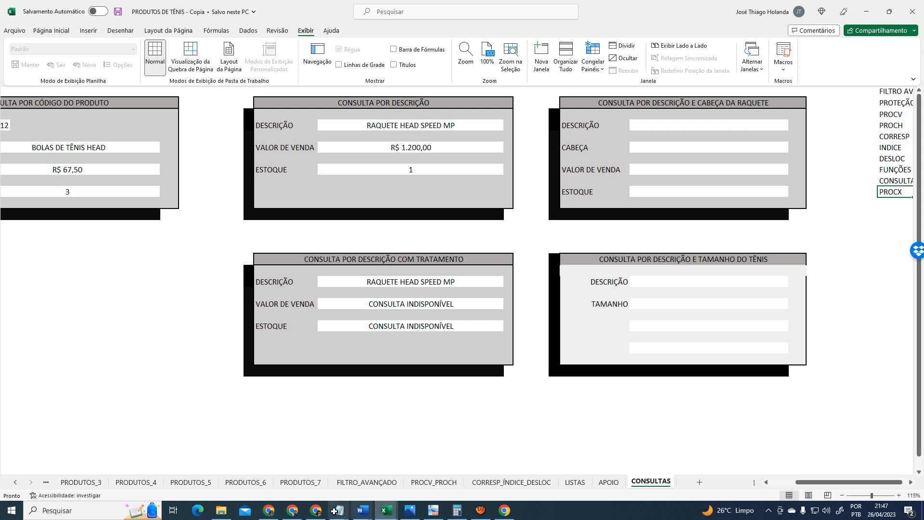
# Switch to the Google Meet call in the browser and bring up the aTube Catcher screen recorder window
pyautogui.click(292, 511)
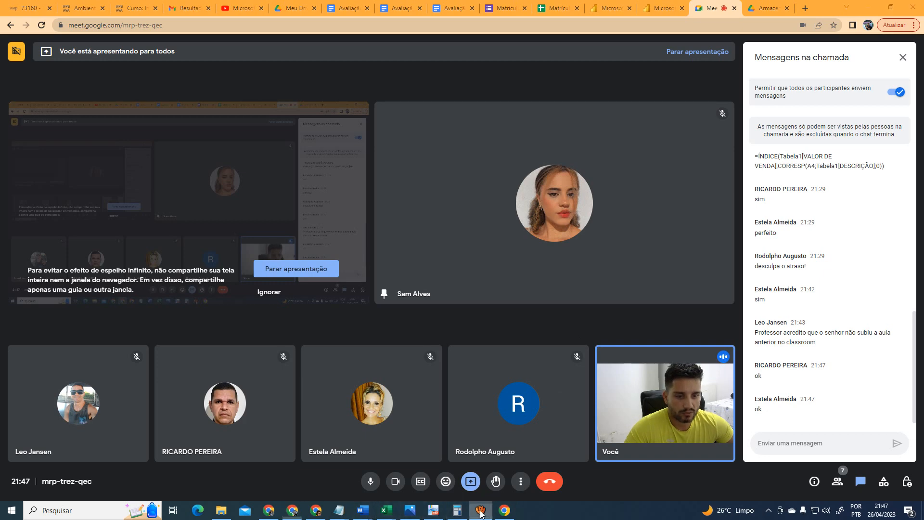
pyautogui.click(480, 510)
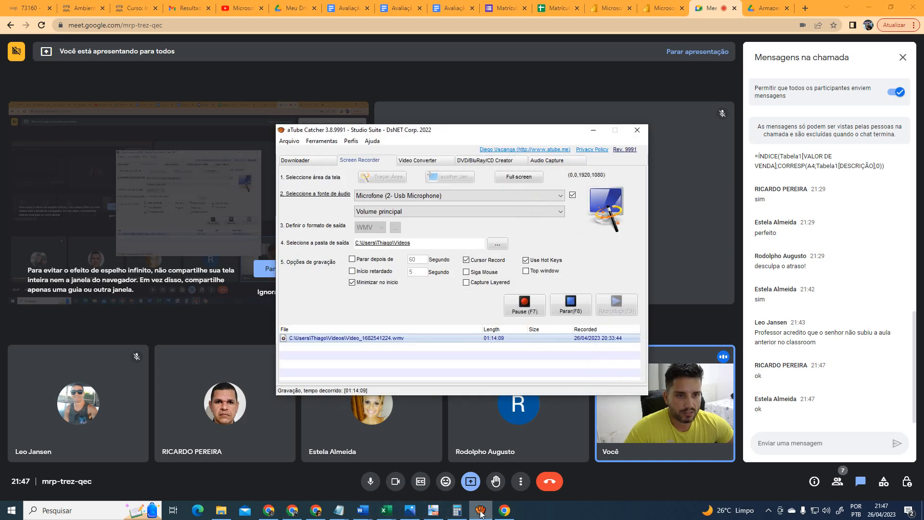
# Switch from the call to the PRODUTOS DE TÊNIS - Copia workbook in Excel and view the query boxes on CONSULTAS
pyautogui.click(572, 512)
pyautogui.hotkey('alt', 'Tab')
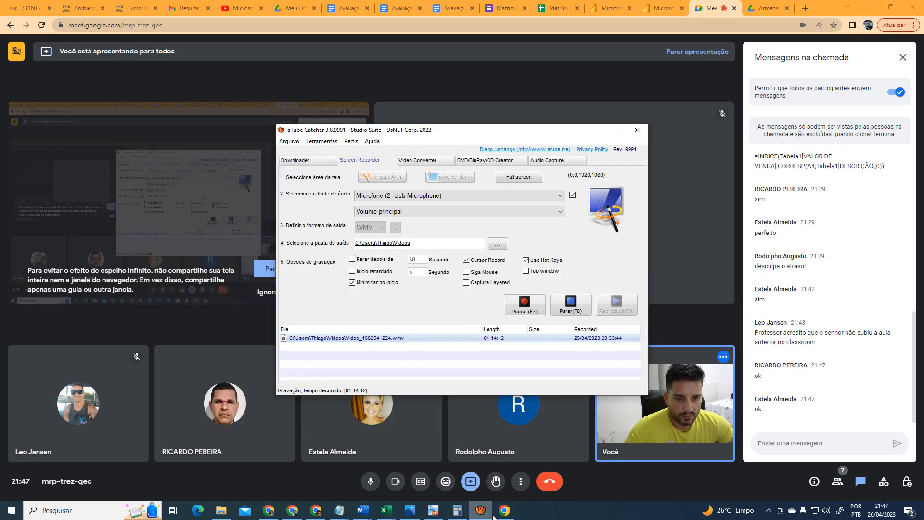
pyautogui.moveTo(457, 510)
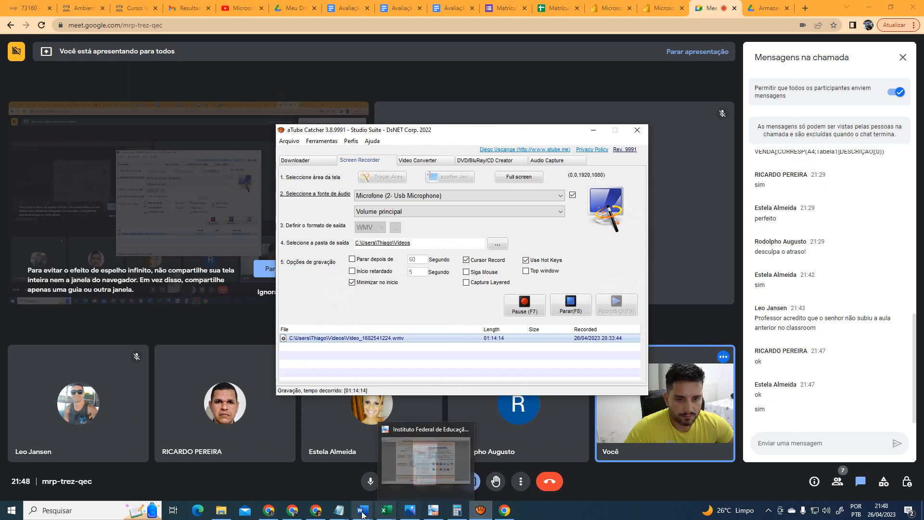
pyautogui.moveTo(311, 515)
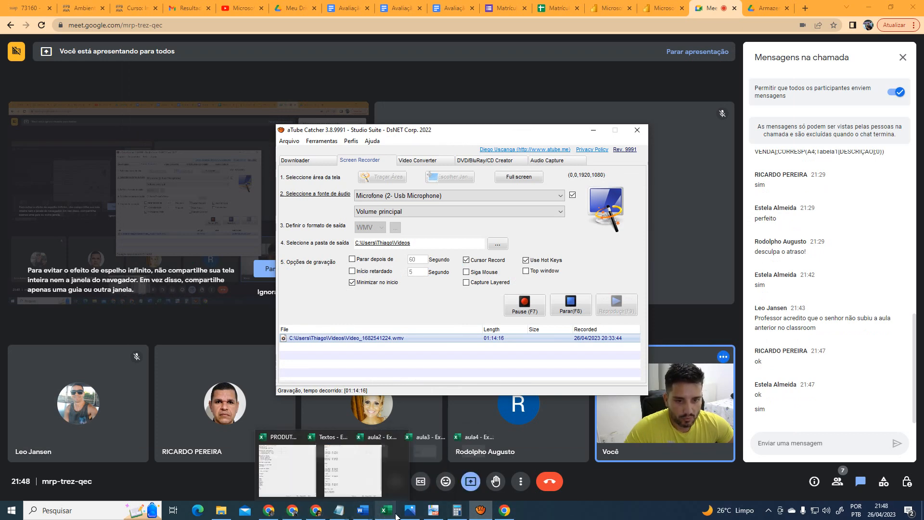
pyautogui.moveTo(386, 510)
pyautogui.click(171, 462)
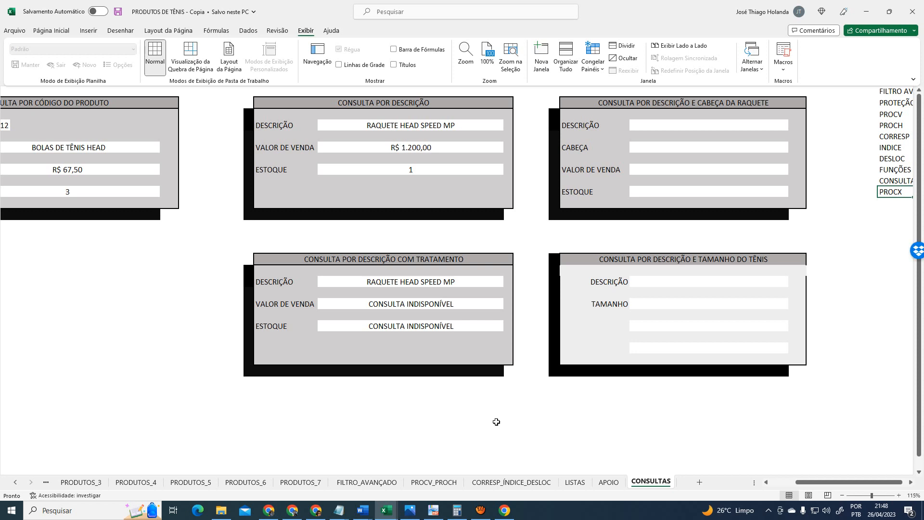
pyautogui.scroll(-2, 508, 402)
pyautogui.scroll(2, 510, 403)
# Switch to the aula2 workbook and look over its Procura em Estoque and Produtos Infantis por Colunas sheets
pyautogui.click(385, 511)
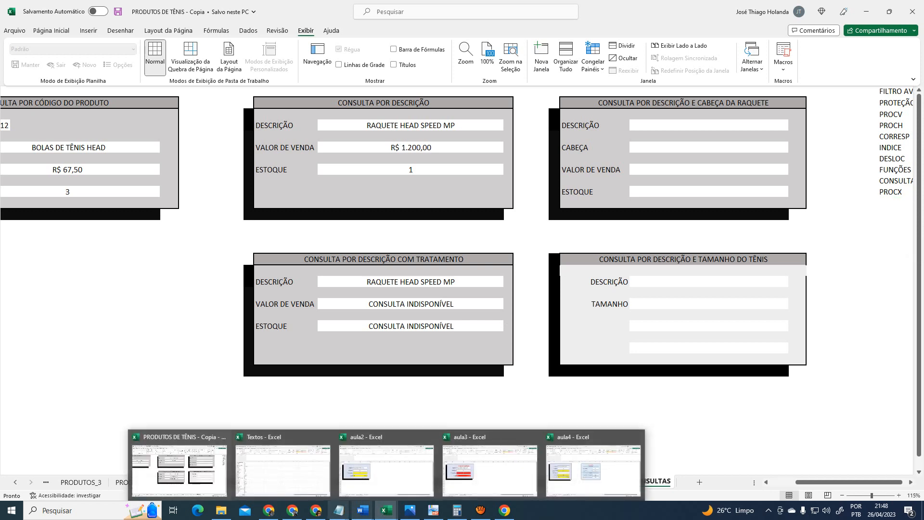
pyautogui.click(392, 469)
pyautogui.click(434, 304)
pyautogui.scroll(-8, 427, 279)
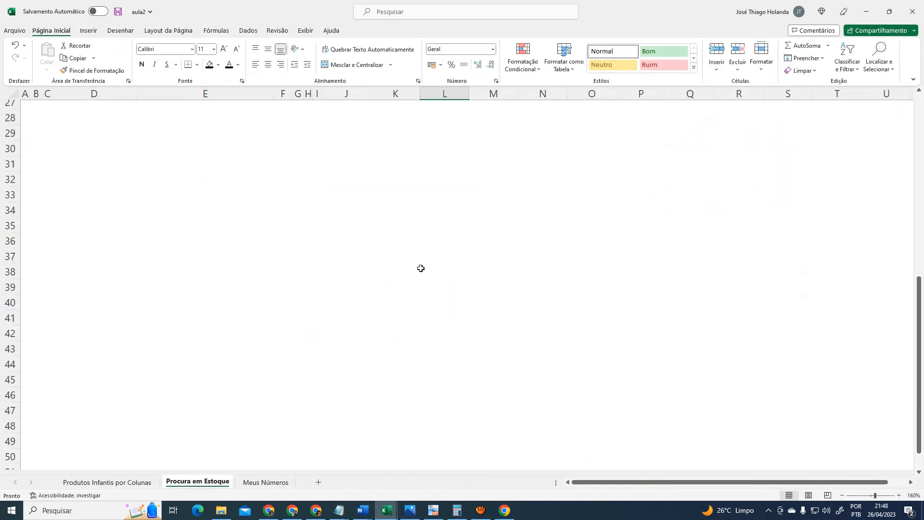
pyautogui.scroll(8, 421, 268)
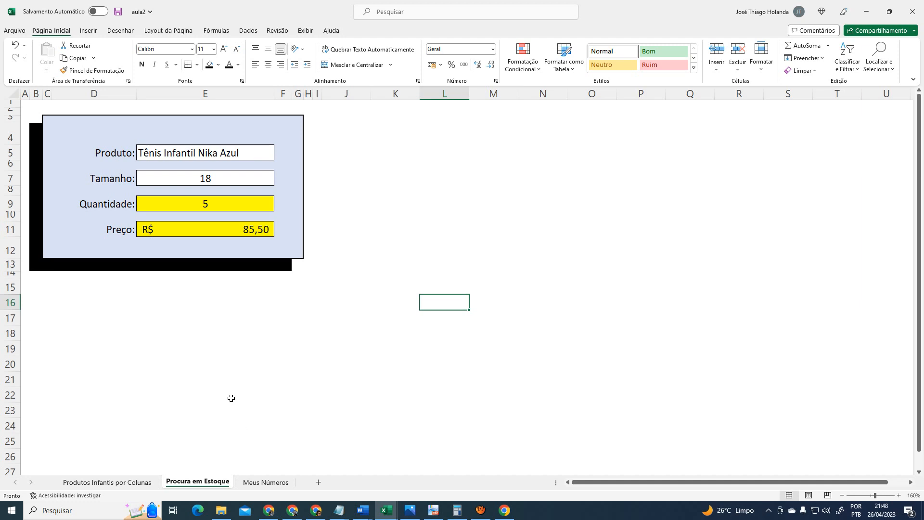
pyautogui.click(122, 483)
pyautogui.click(198, 481)
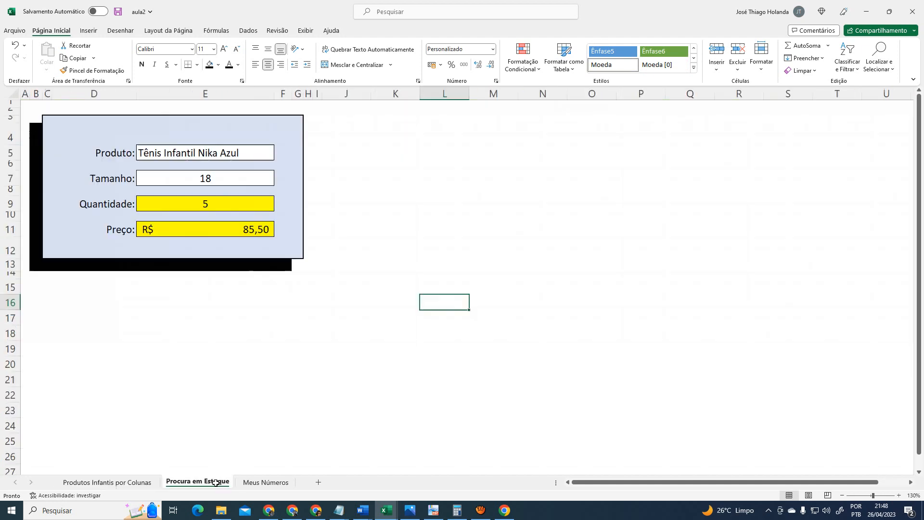
# Examine the Produto and Tamanho input cells of the query box on the Procura em Estoque sheet
pyautogui.click(385, 236)
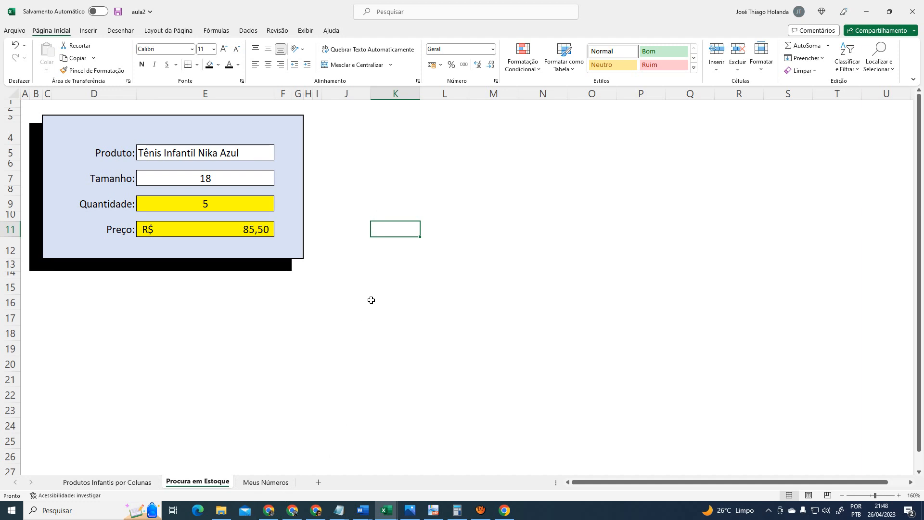
pyautogui.click(247, 177)
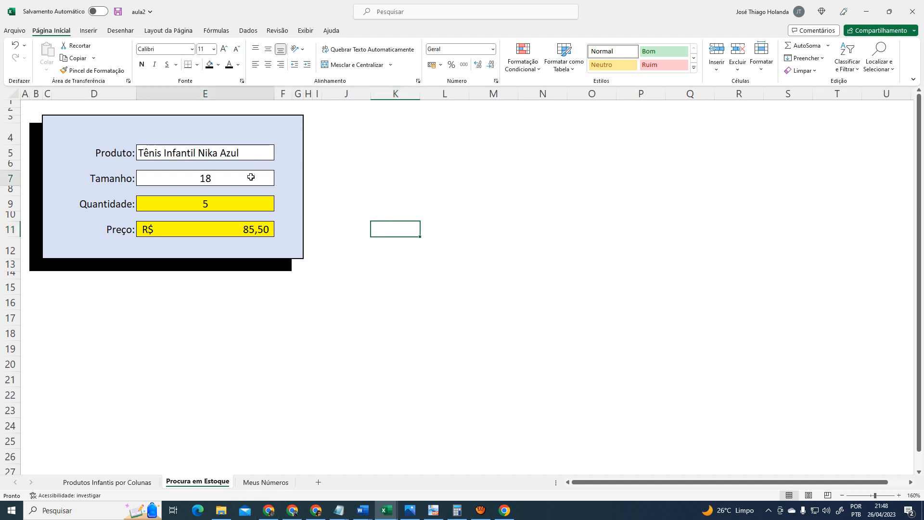
pyautogui.click(251, 202)
pyautogui.click(246, 178)
pyautogui.click(243, 151)
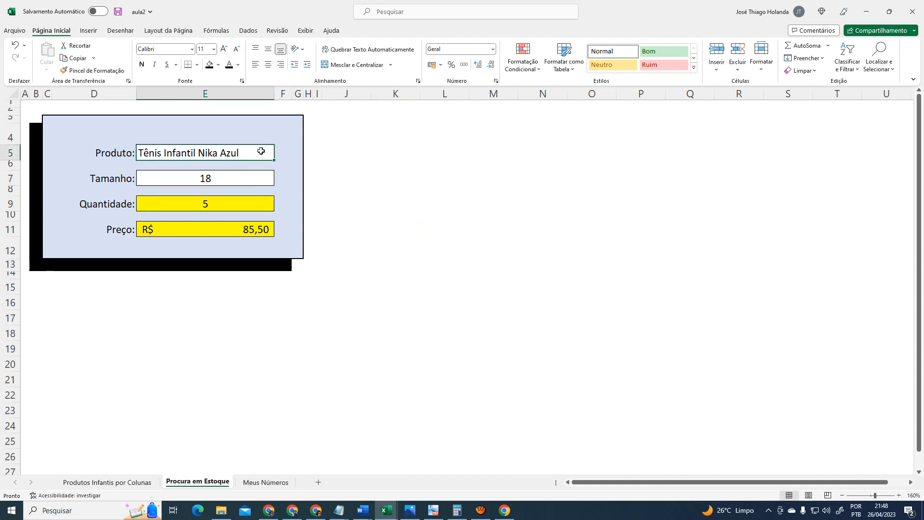
pyautogui.click(258, 176)
pyautogui.click(253, 146)
pyautogui.click(249, 178)
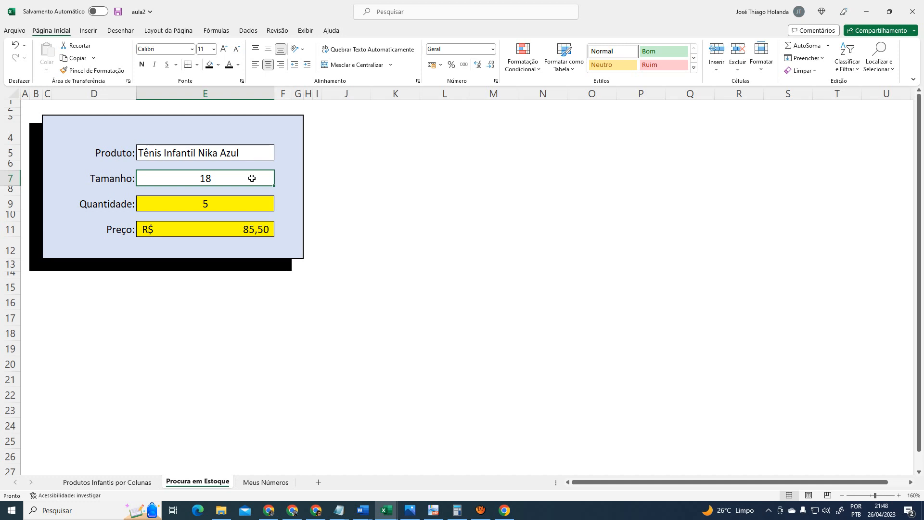
pyautogui.click(235, 154)
pyautogui.click(244, 179)
pyautogui.click(240, 153)
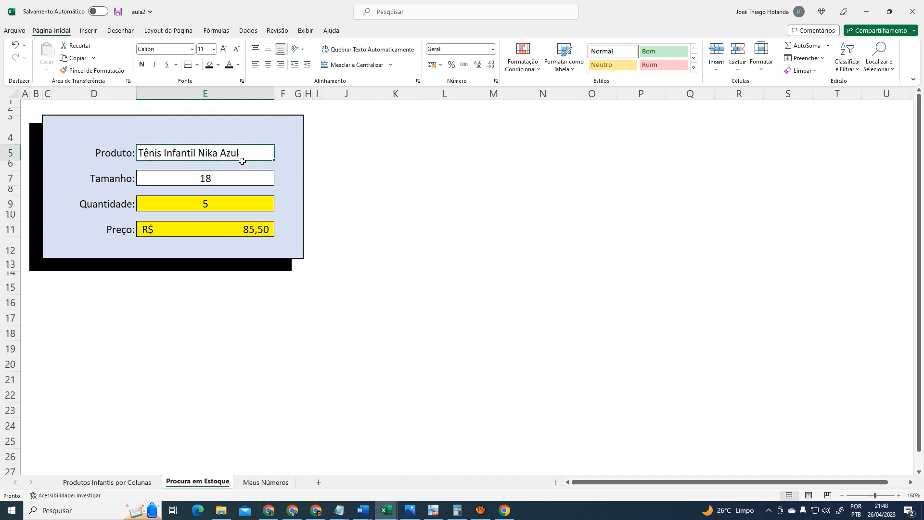
pyautogui.click(245, 182)
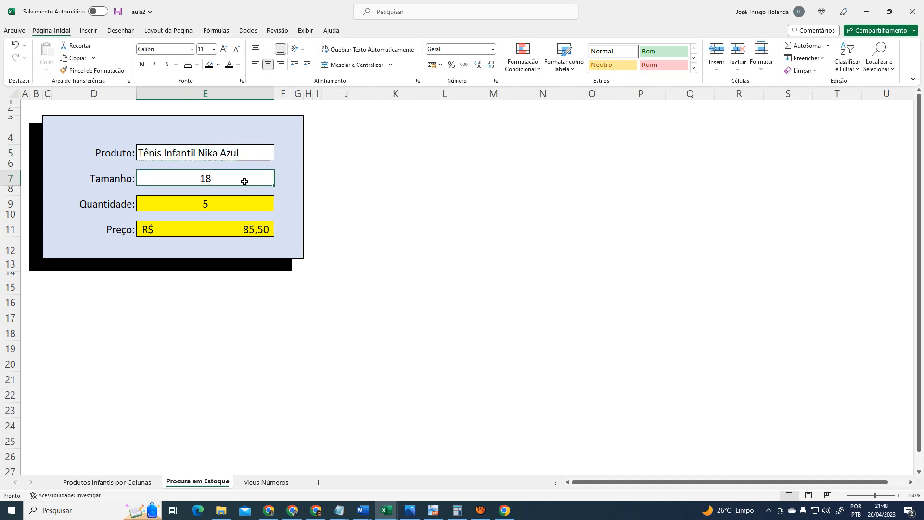
pyautogui.click(391, 514)
pyautogui.moveTo(391, 513)
pyautogui.click(217, 134)
pyautogui.click(223, 150)
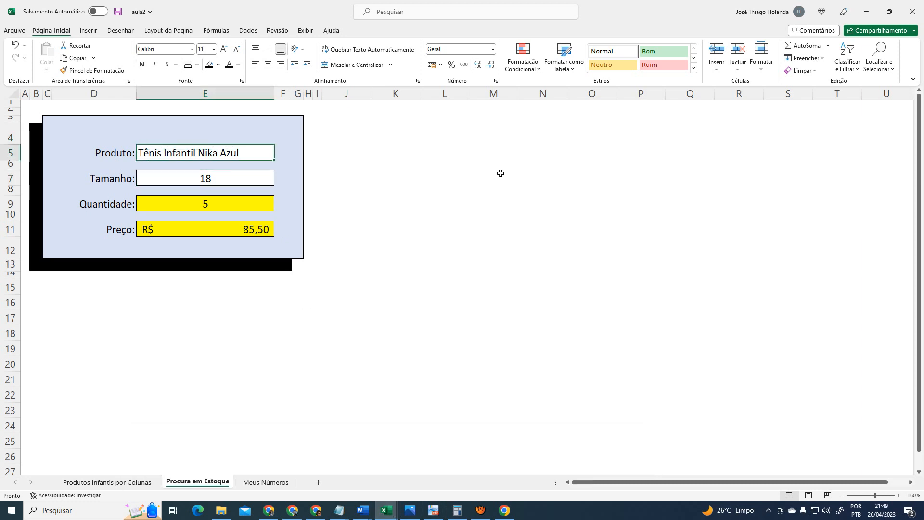
pyautogui.press('Down')
pyautogui.press('Down')
pyautogui.press('Up')
pyautogui.press('Up')
pyautogui.press('Down')
pyautogui.press('Down')
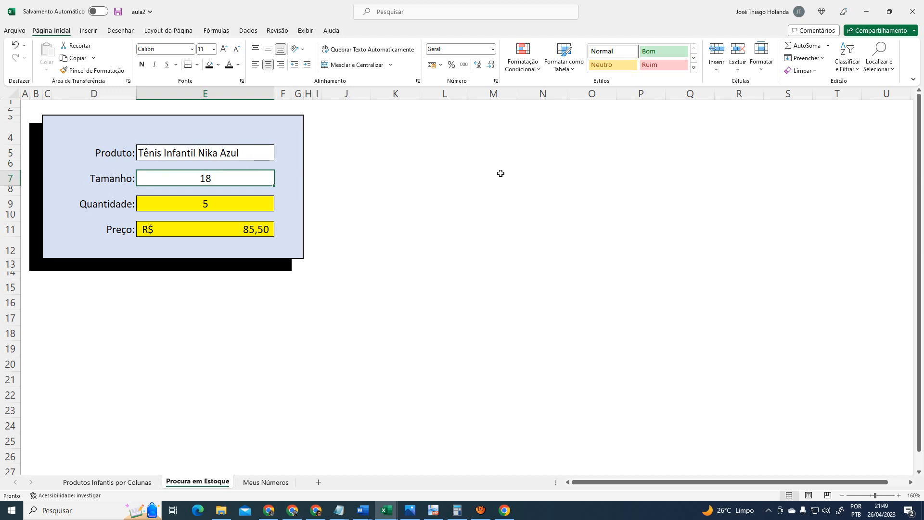
# Look through the Produtos Infantis por Colunas, Procura em Estoque and Meus Números sheets of the aula2 workbook
pyautogui.click(107, 482)
pyautogui.click(304, 399)
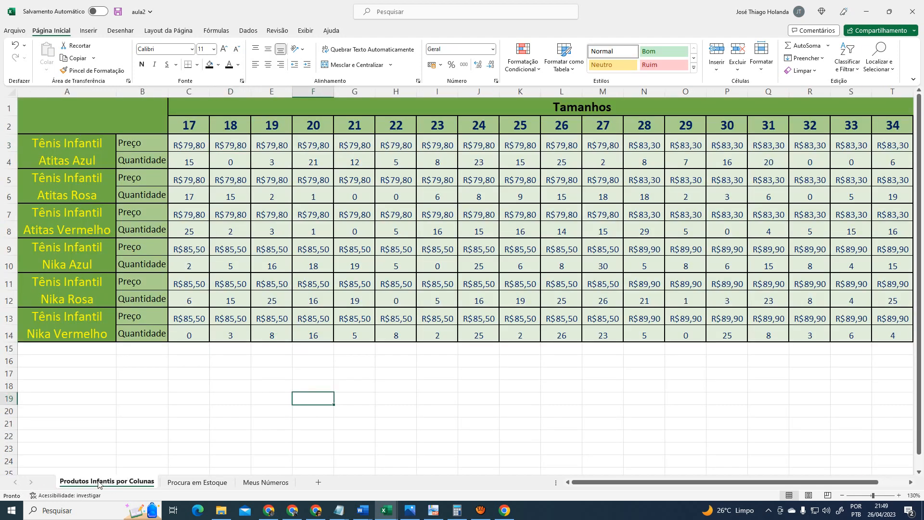
pyautogui.click(198, 482)
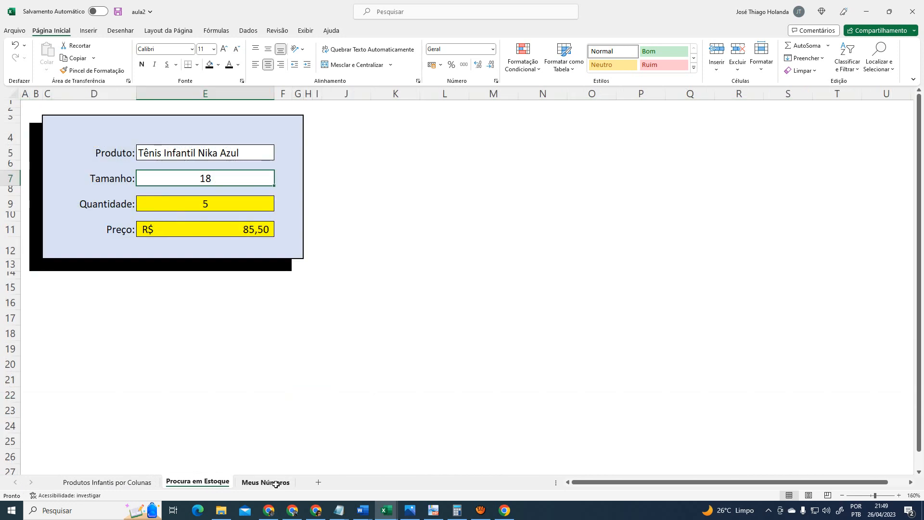
pyautogui.click(267, 482)
pyautogui.click(206, 483)
pyautogui.click(260, 482)
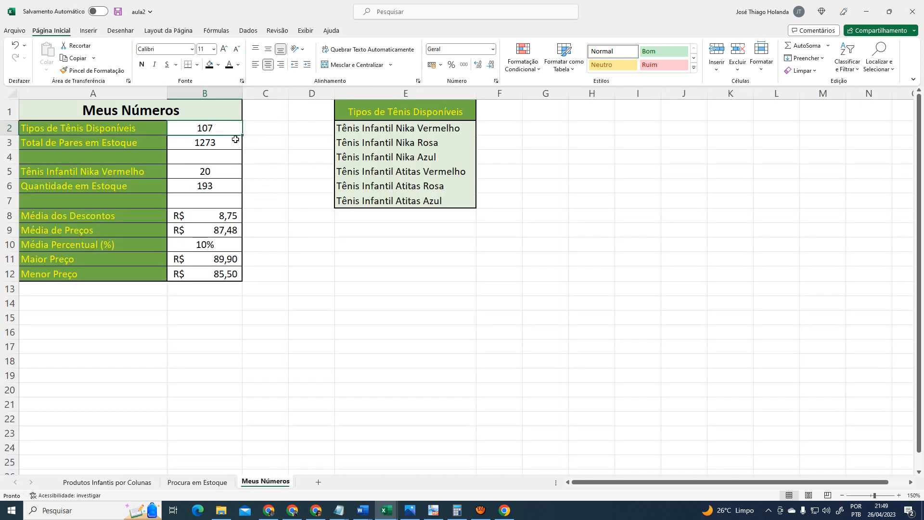
# Show the formula bar and review the formulas in B2 through B12 on the Meus Números sheet
pyautogui.click(305, 30)
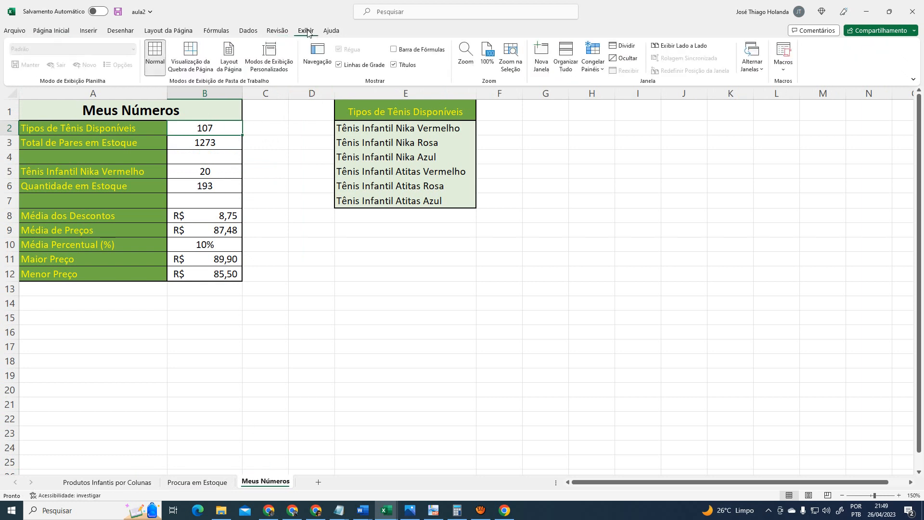
pyautogui.click(405, 50)
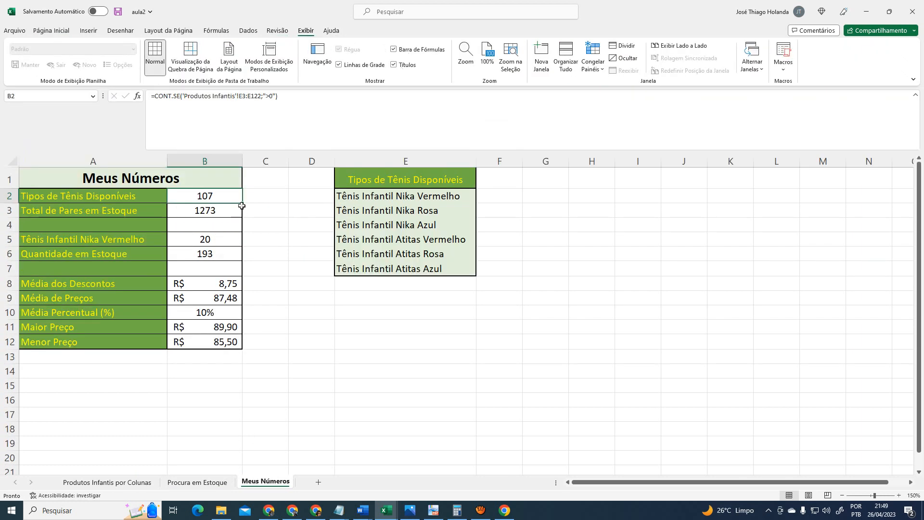
pyautogui.press('Down')
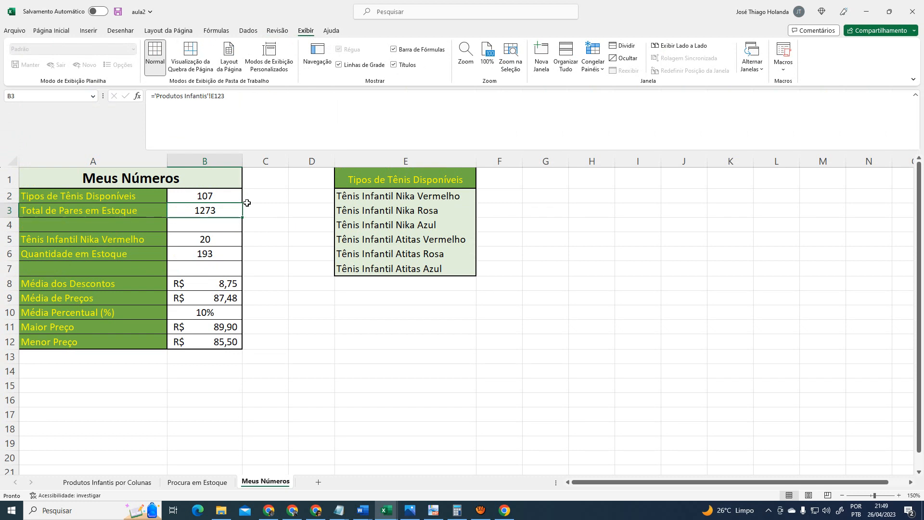
pyautogui.press('Down')
pyautogui.press('Down')
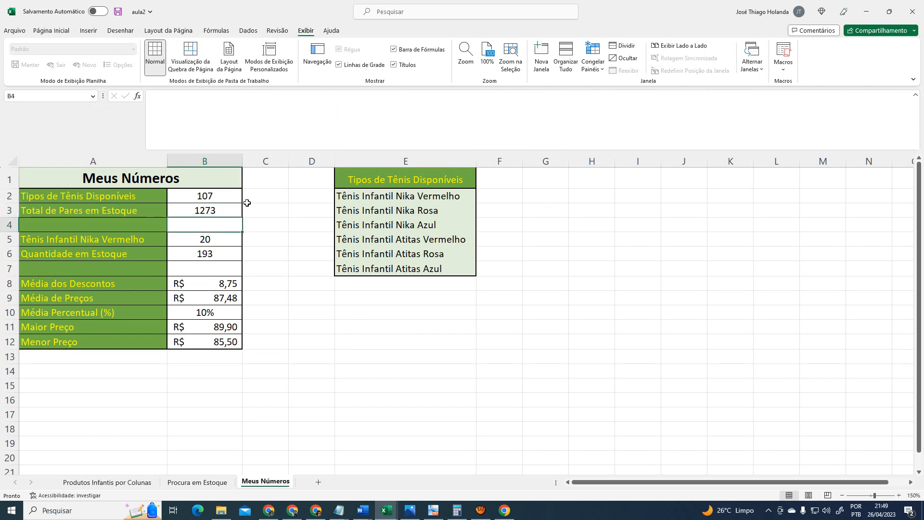
pyautogui.press('Down')
pyautogui.press('Down')
pyautogui.press('Down')
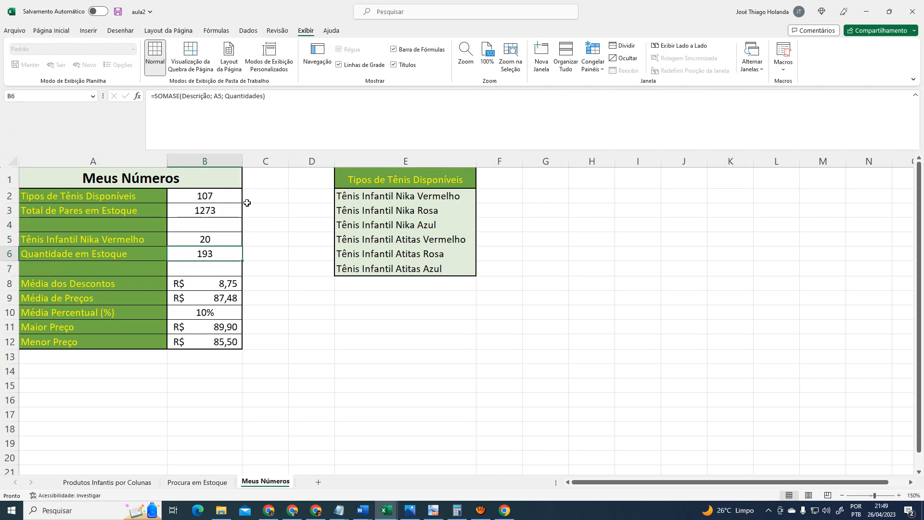
pyautogui.press('Down')
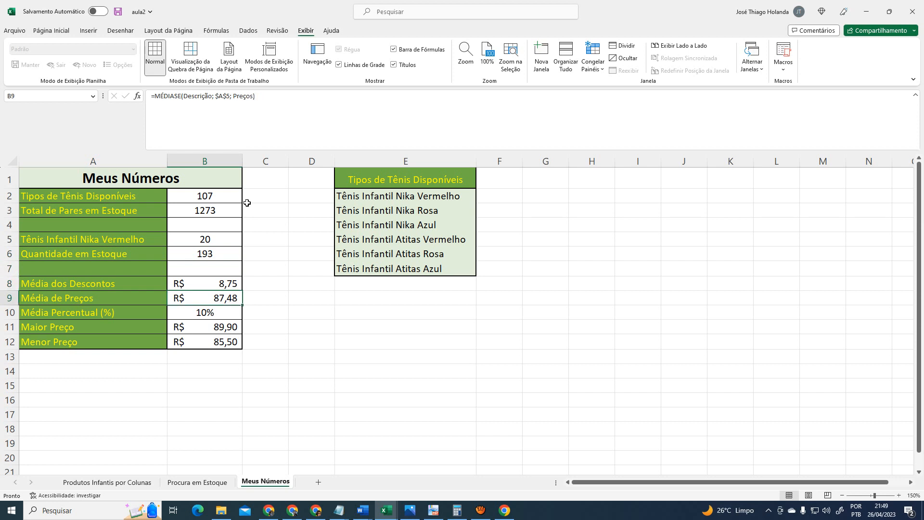
pyautogui.press('Down')
pyautogui.press('Down')
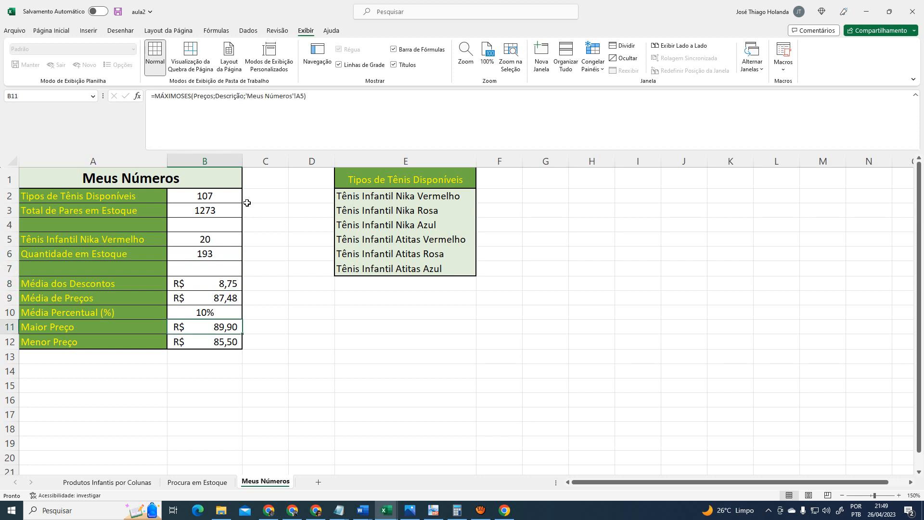
pyautogui.press('Down')
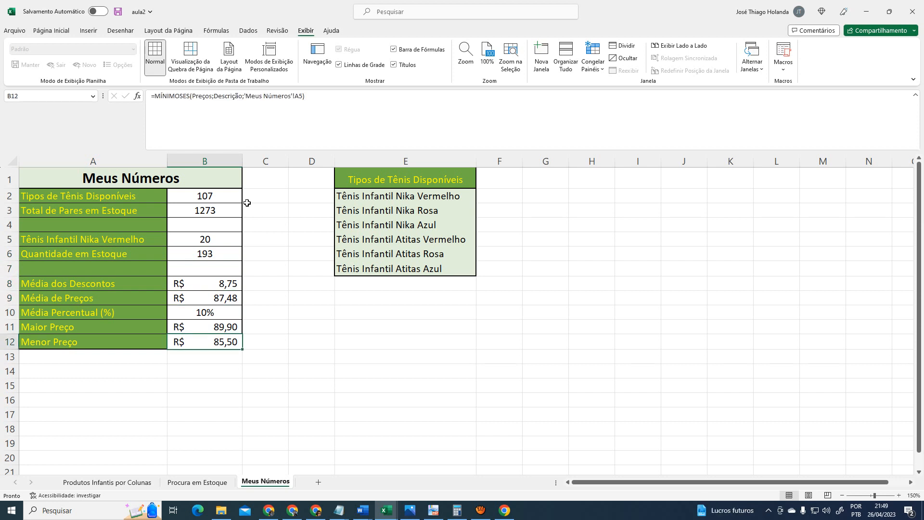
pyautogui.press('Down')
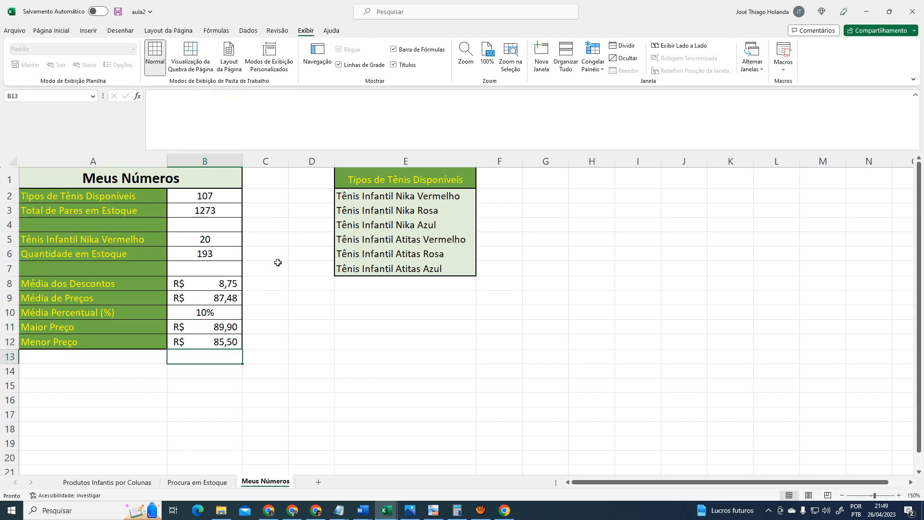
# Highlight the shoe types in E2:E7 on Meus Números and revisit the Produtos Infantis por Colunas and Procura em Estoque sheets
pyautogui.moveTo(375, 199); pyautogui.dragTo(385, 270)
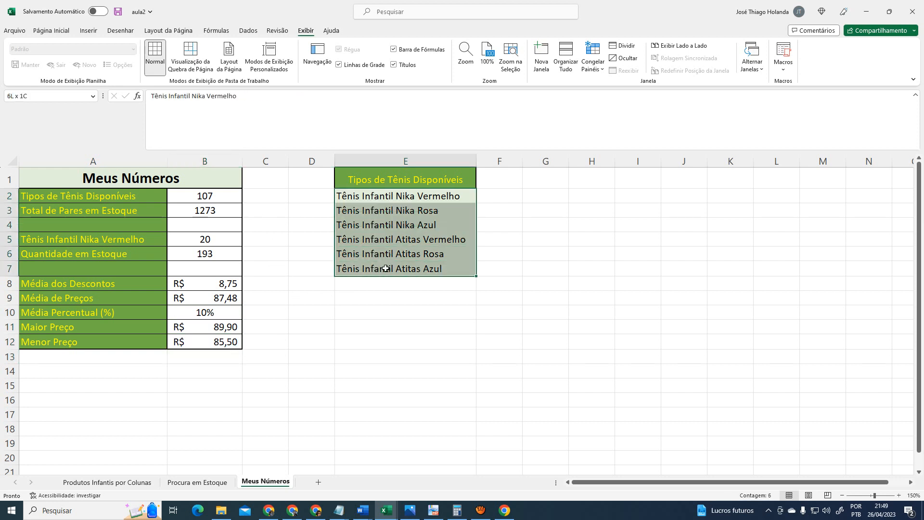
pyautogui.click(368, 341)
pyautogui.click(217, 482)
pyautogui.click(107, 482)
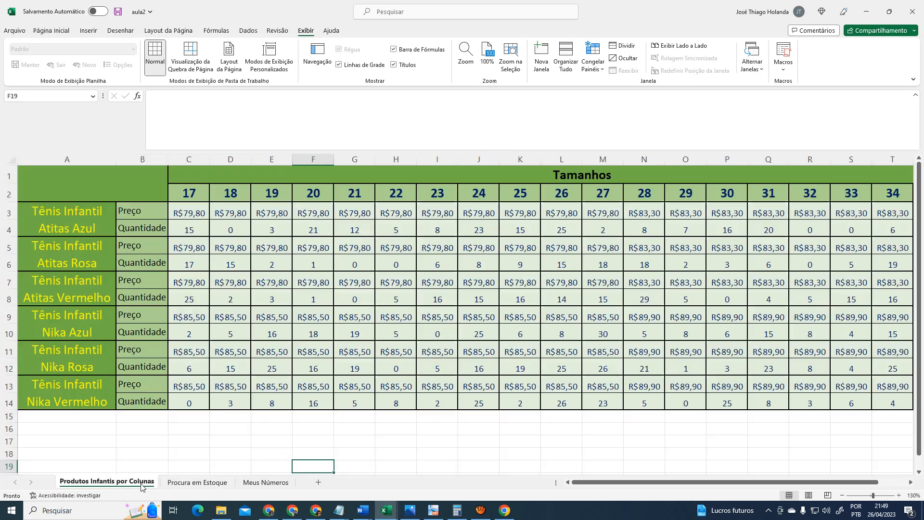
pyautogui.click(201, 483)
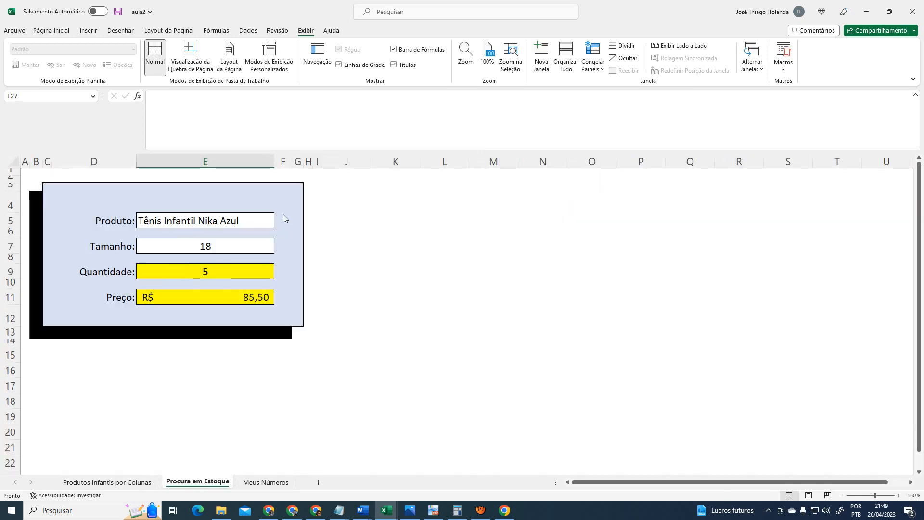
pyautogui.click(352, 248)
# Highlight the E2:E7 shoe list on Meus Números again and display the Quantidade formula in E9 of Procura em Estoque
pyautogui.click(265, 482)
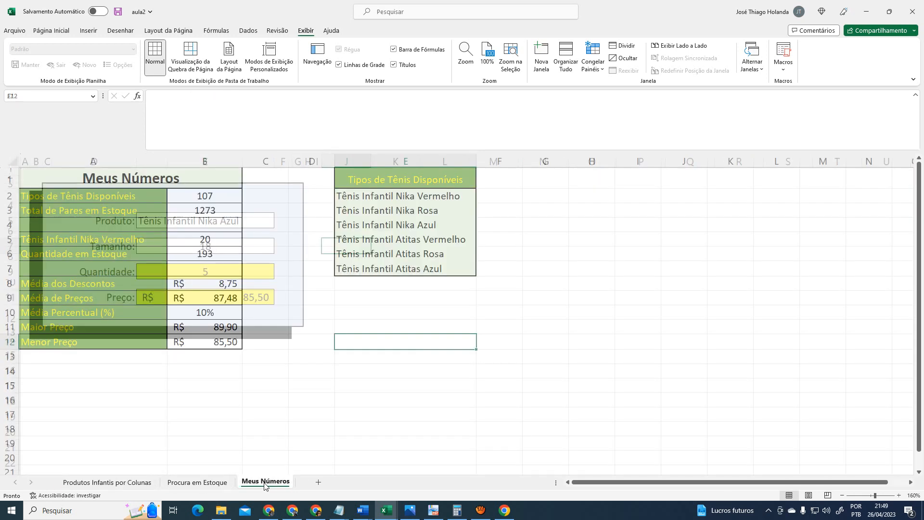
pyautogui.click(113, 198)
pyautogui.moveTo(402, 197); pyautogui.dragTo(423, 268)
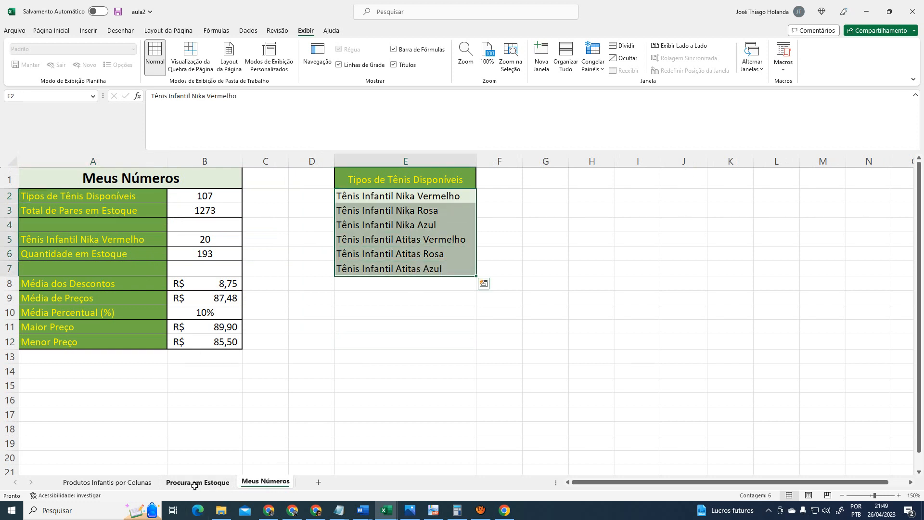
pyautogui.click(194, 482)
pyautogui.click(233, 268)
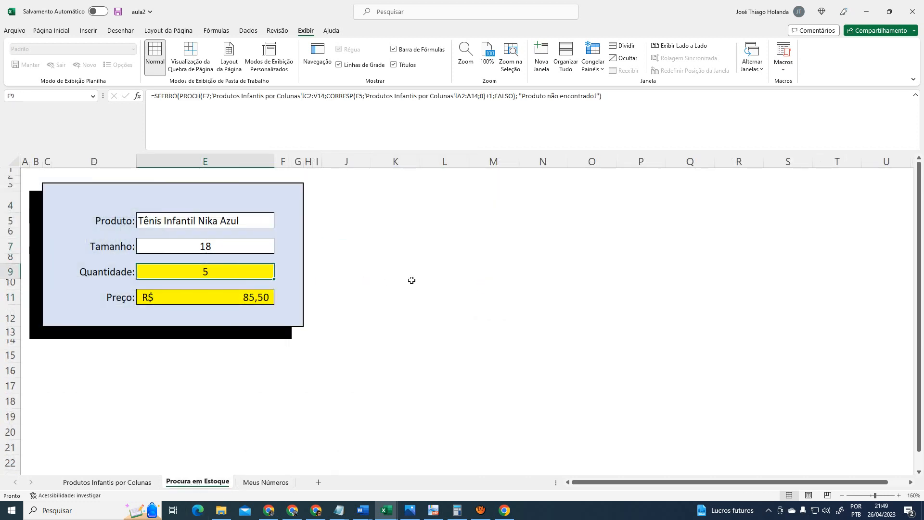
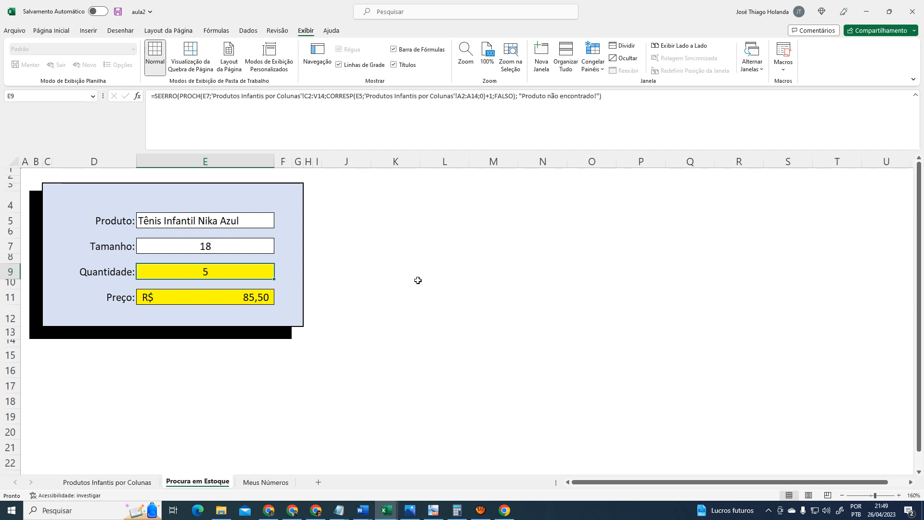
# Point out the Produto cell E5 and the Tamanho cell E7 as the two search inputs on Procura em Estoque
pyautogui.click(226, 253)
pyautogui.click(228, 224)
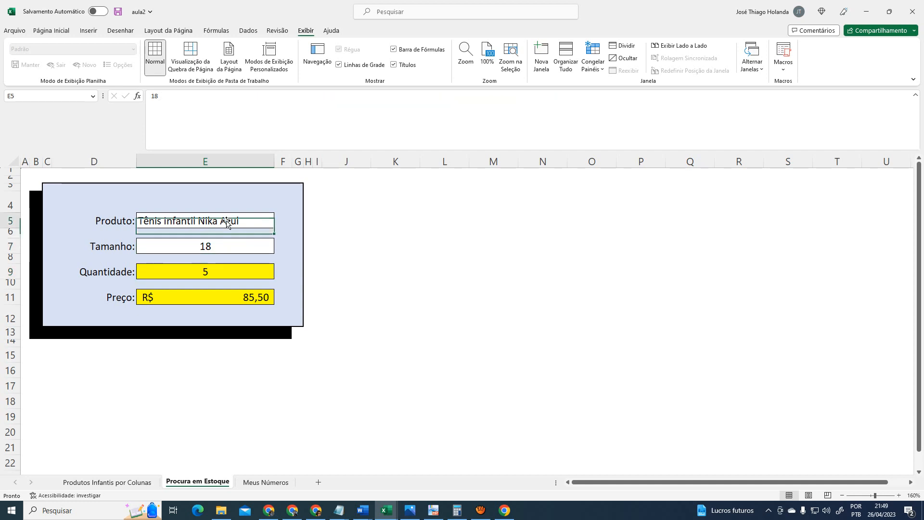
pyautogui.click(227, 250)
pyautogui.click(208, 222)
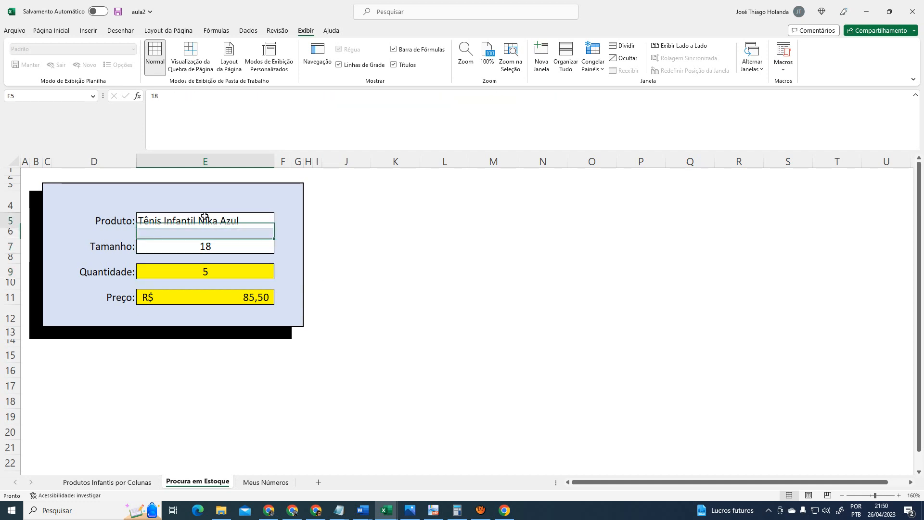
pyautogui.click(215, 246)
pyautogui.click(211, 219)
pyautogui.click(210, 243)
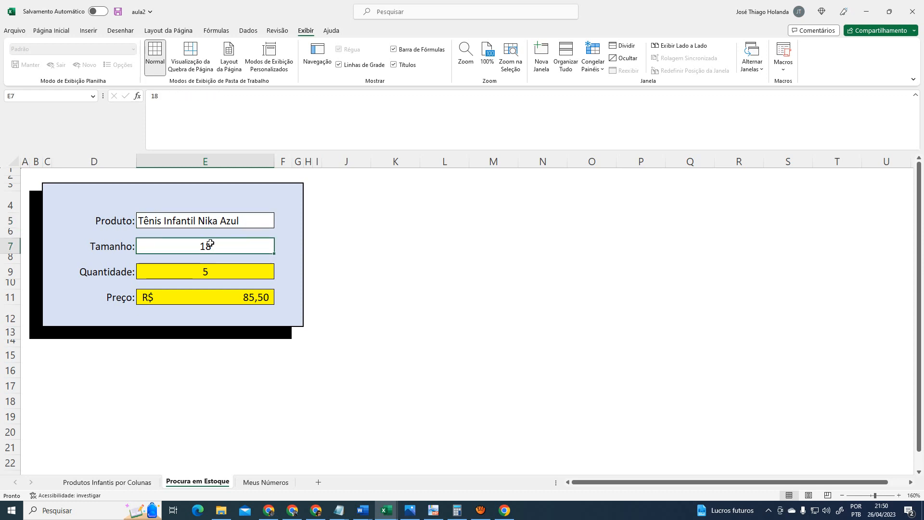
pyautogui.click(206, 220)
pyautogui.click(210, 244)
pyautogui.click(206, 221)
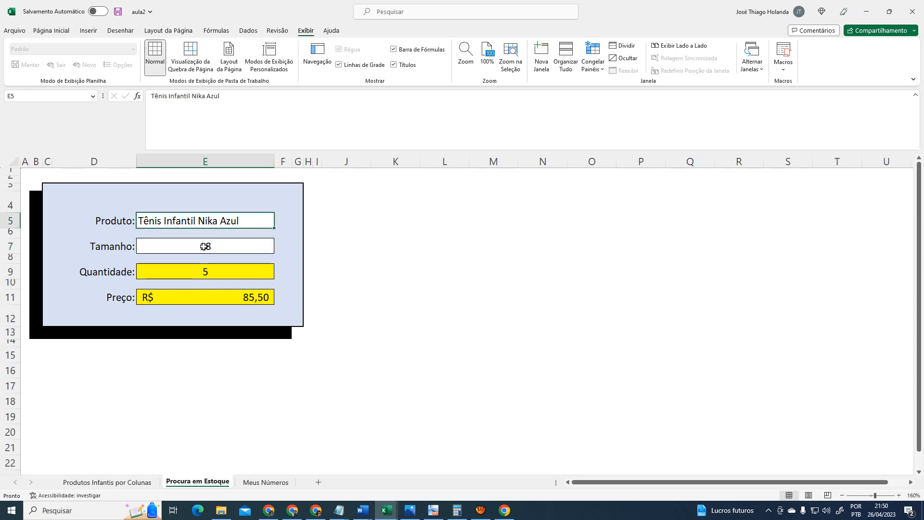
pyautogui.click(204, 244)
pyautogui.click(201, 222)
pyautogui.click(203, 245)
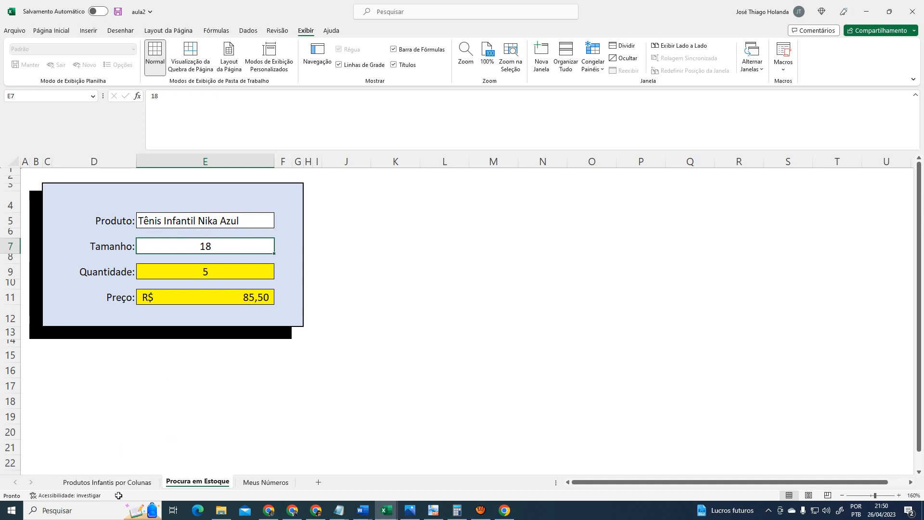
# Highlight the product names in A3:A14 and the sizes in C2:V2 on the Produtos Infantis por Colunas sheet
pyautogui.click(107, 482)
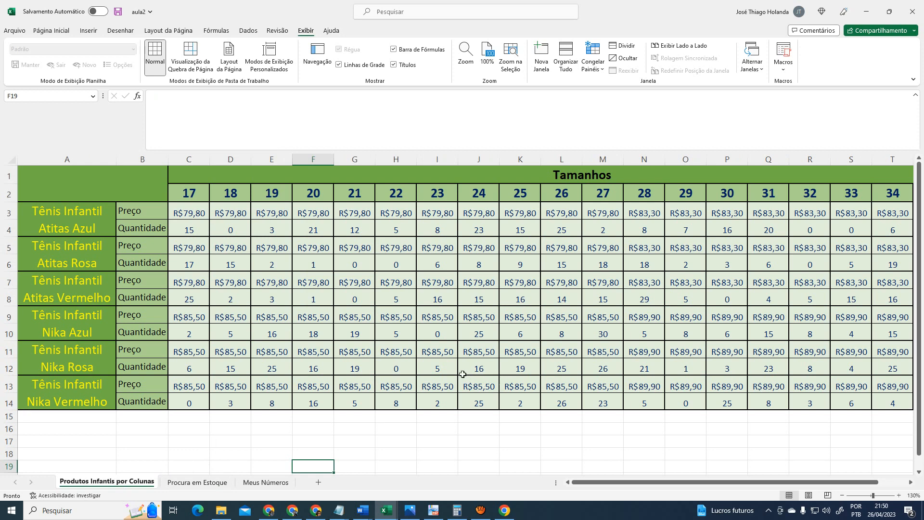
pyautogui.click(47, 213)
pyautogui.moveTo(57, 232); pyautogui.dragTo(73, 405)
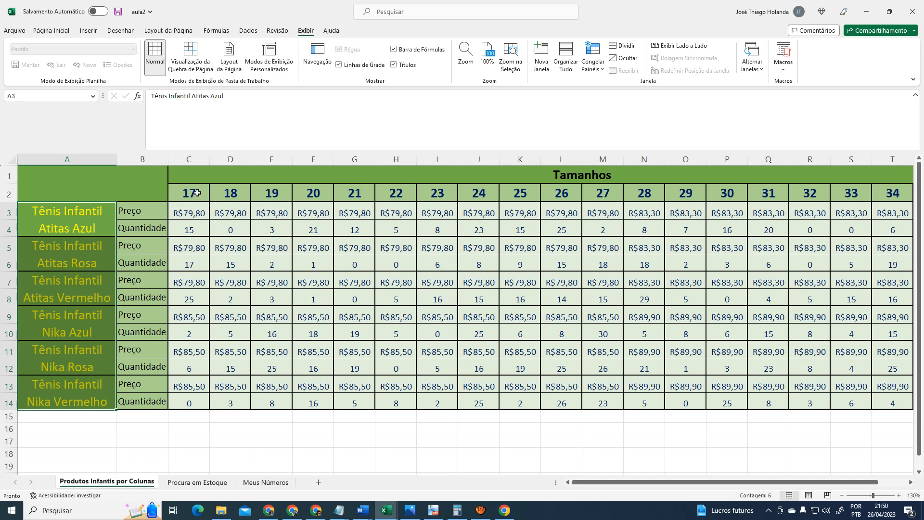
pyautogui.moveTo(190, 193); pyautogui.dragTo(822, 199)
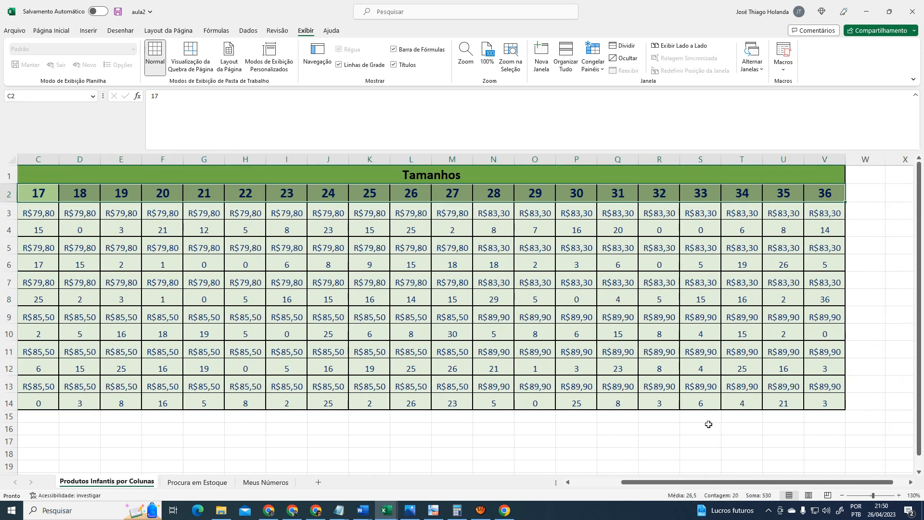
pyautogui.click(599, 482)
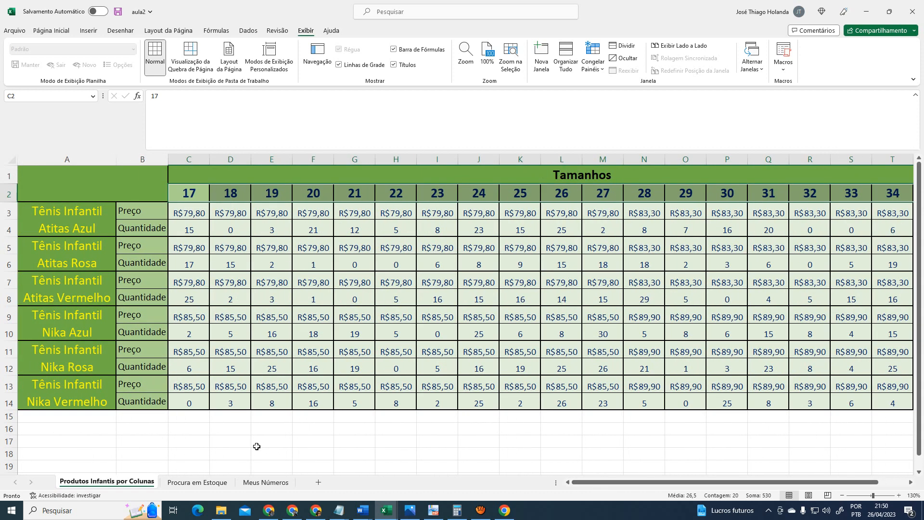
# Go through the Atitas and Nika product names in column A one by one, and highlight the product list again
pyautogui.click(77, 220)
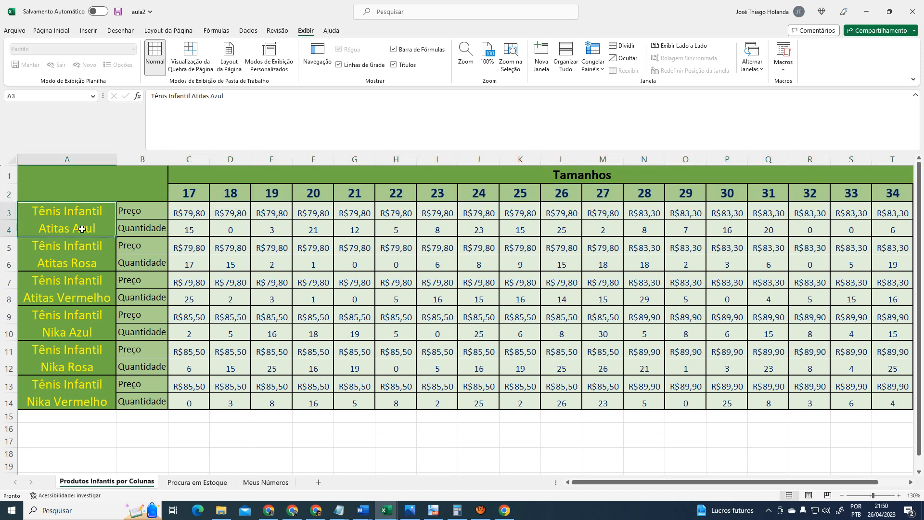
pyautogui.click(77, 250)
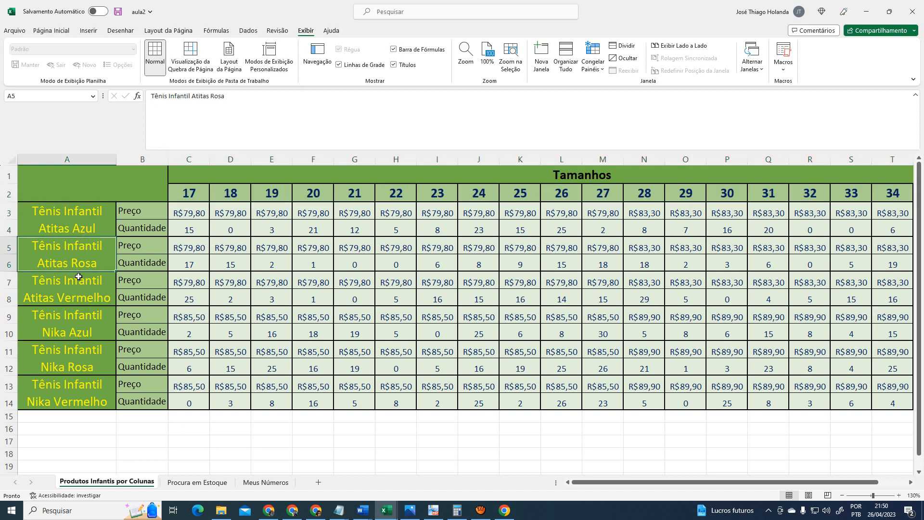
pyautogui.click(78, 276)
pyautogui.click(80, 332)
pyautogui.click(76, 358)
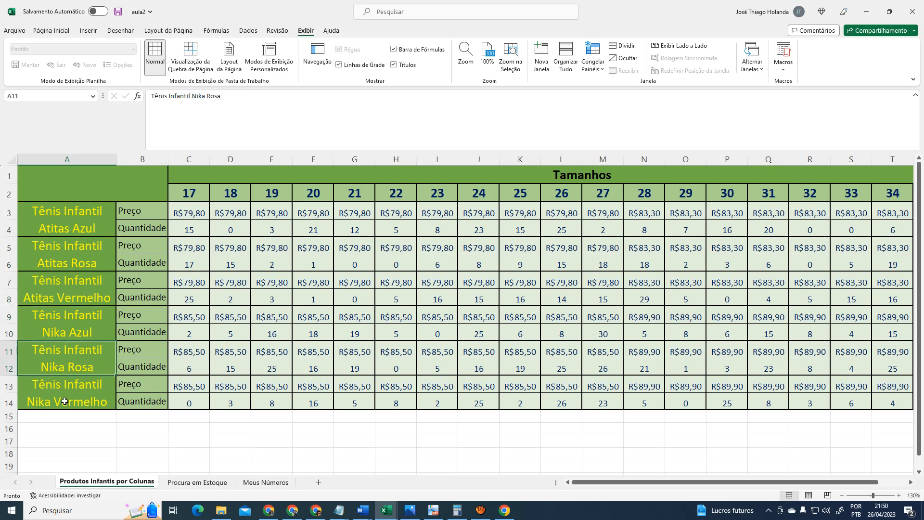
pyautogui.click(74, 391)
pyautogui.click(70, 220)
pyautogui.moveTo(78, 308); pyautogui.dragTo(81, 404)
# Go through sizes 17, 18, 20, 22 and 24 in the Tamanhos header row
pyautogui.click(188, 192)
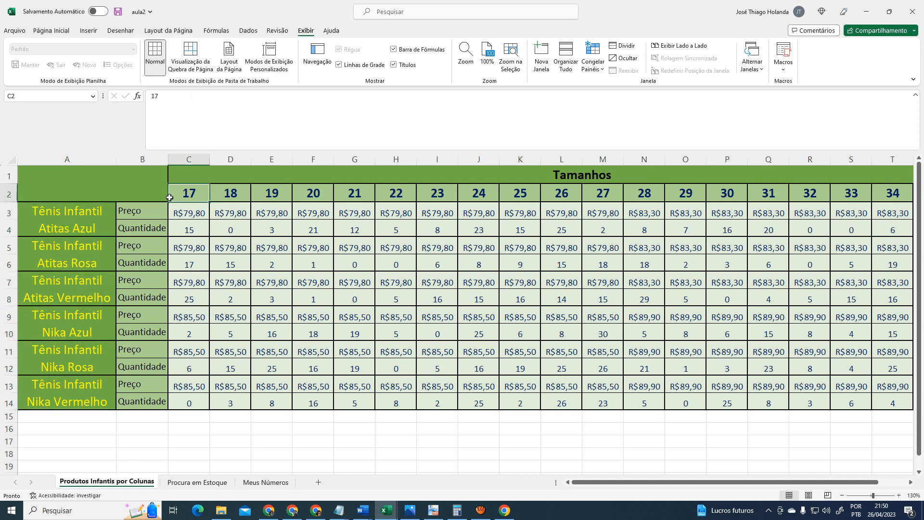
pyautogui.click(231, 194)
pyautogui.click(314, 194)
pyautogui.click(392, 194)
pyautogui.click(460, 194)
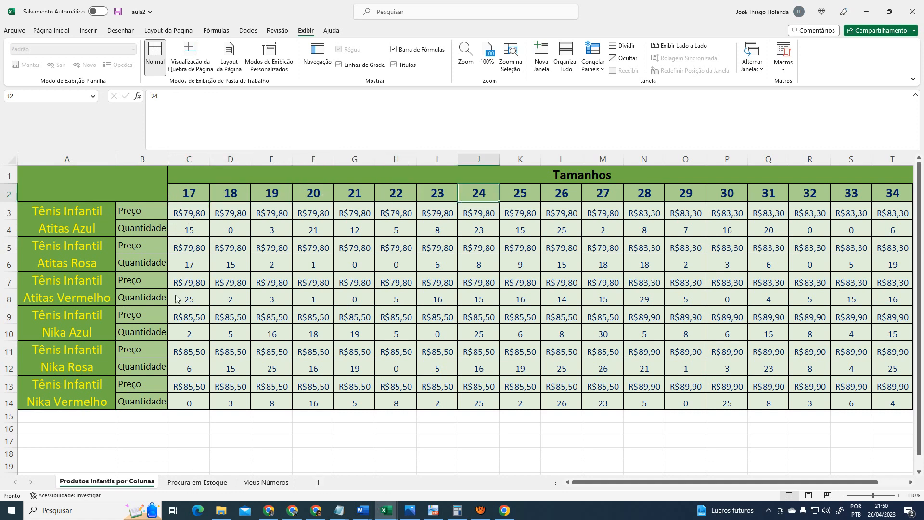
# Highlight the data range C3:V14 and trace the price and quantity of Tênis Infantil Atitas Azul in size 21
pyautogui.click(60, 220)
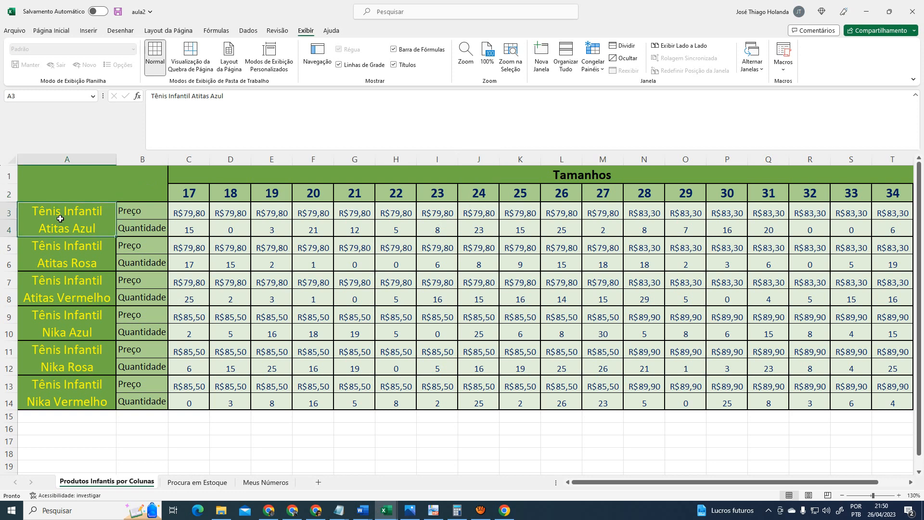
pyautogui.moveTo(189, 212); pyautogui.dragTo(885, 399)
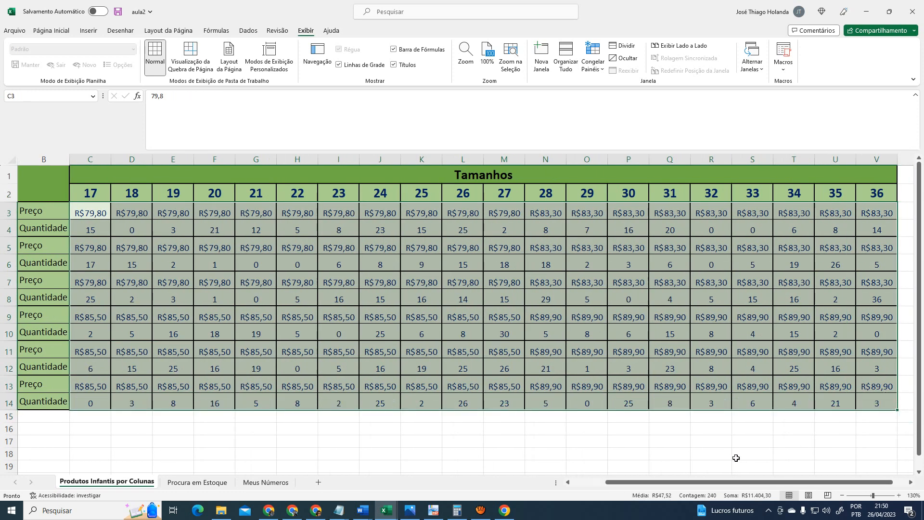
pyautogui.moveTo(728, 483); pyautogui.dragTo(695, 483)
pyautogui.click(78, 216)
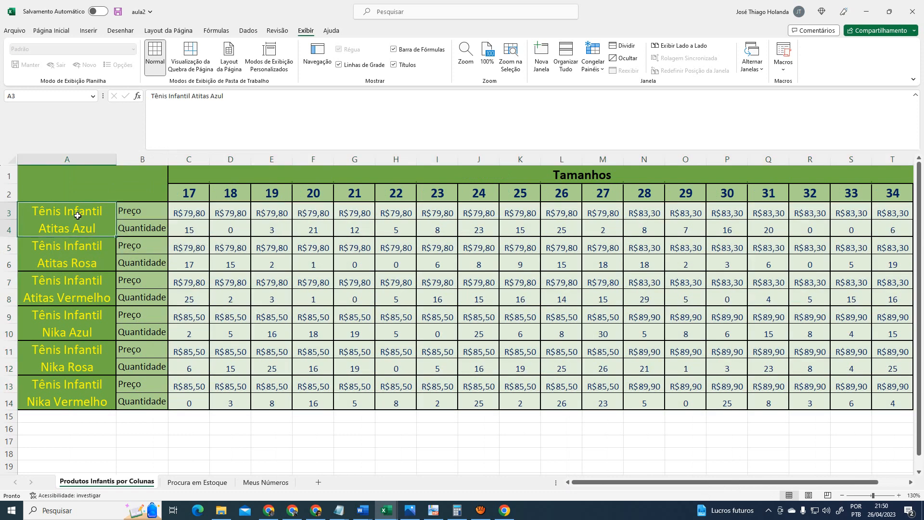
pyautogui.click(347, 191)
pyautogui.click(362, 214)
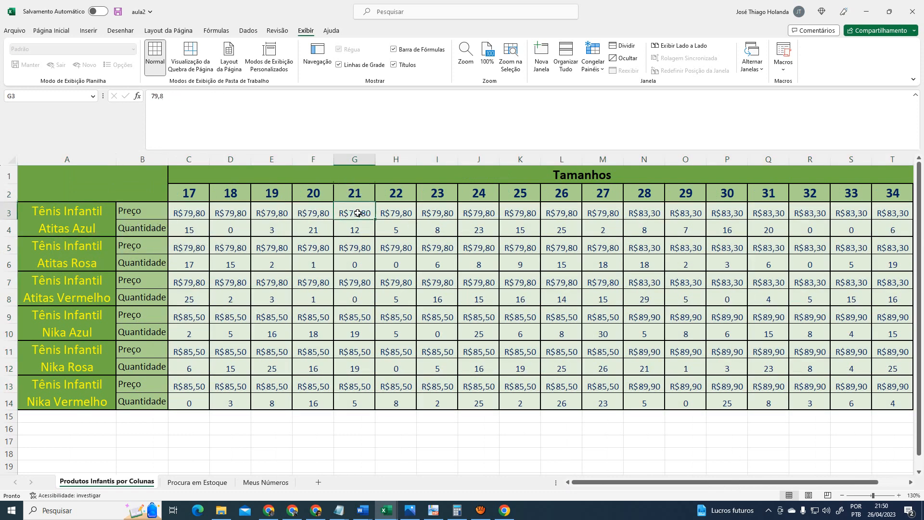
pyautogui.click(158, 226)
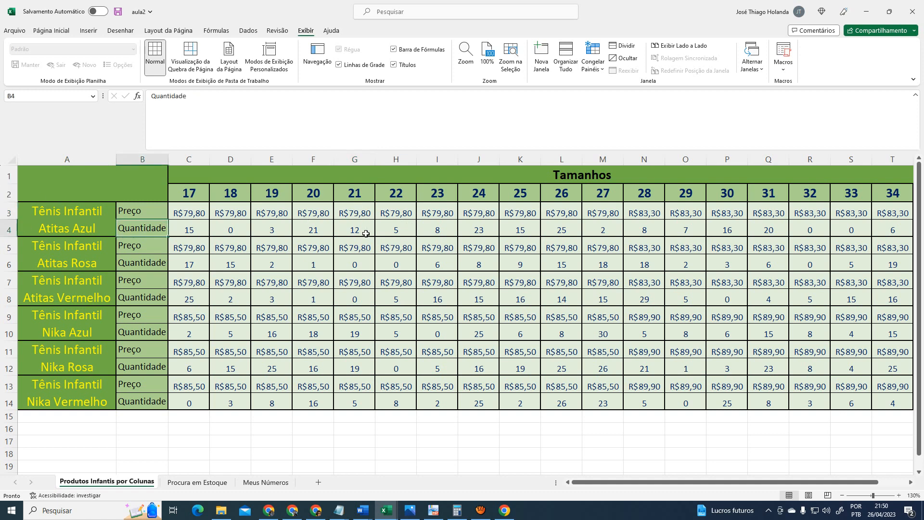
pyautogui.click(366, 233)
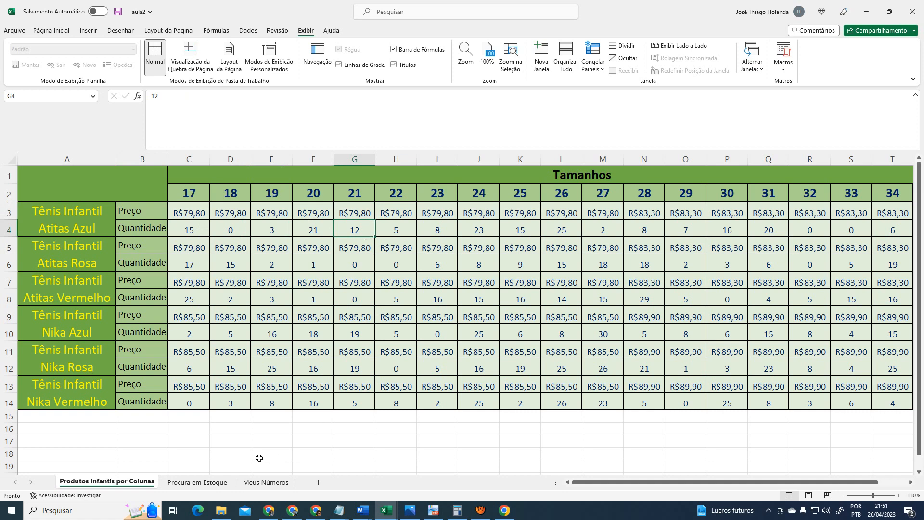
# Check the Produto cell on Procura em Estoque and trace the Tênis Infantil Nika Azul price row on Produtos Infantis por Colunas
pyautogui.click(215, 484)
pyautogui.click(197, 221)
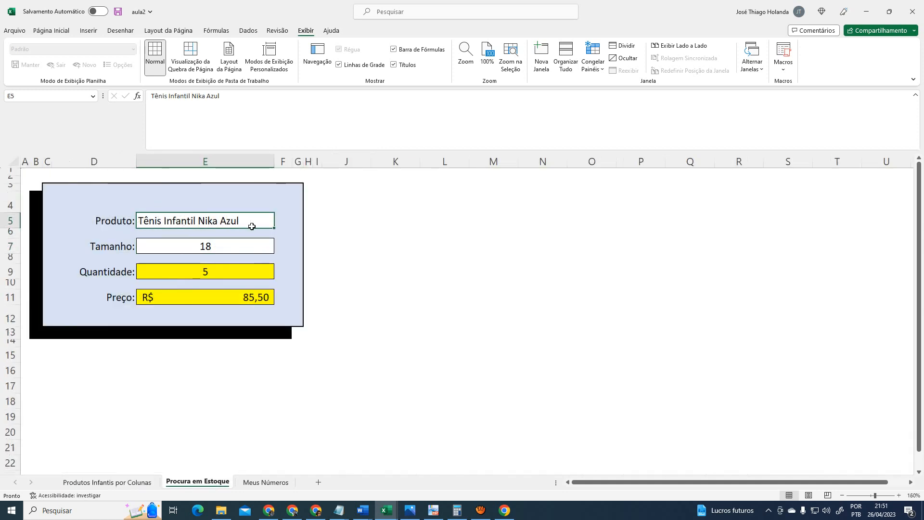
pyautogui.click(107, 482)
pyautogui.click(97, 327)
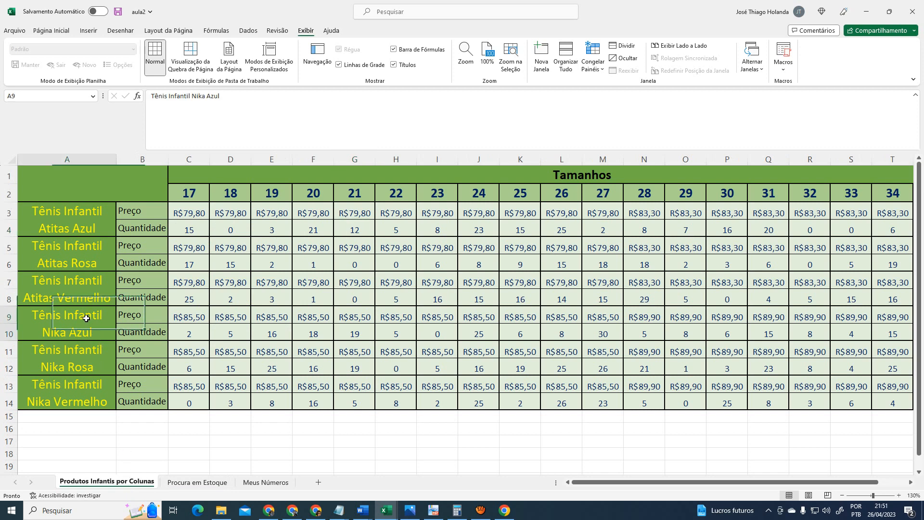
pyautogui.click(150, 319)
pyautogui.click(189, 316)
pyautogui.click(231, 316)
pyautogui.click(256, 313)
pyautogui.click(190, 319)
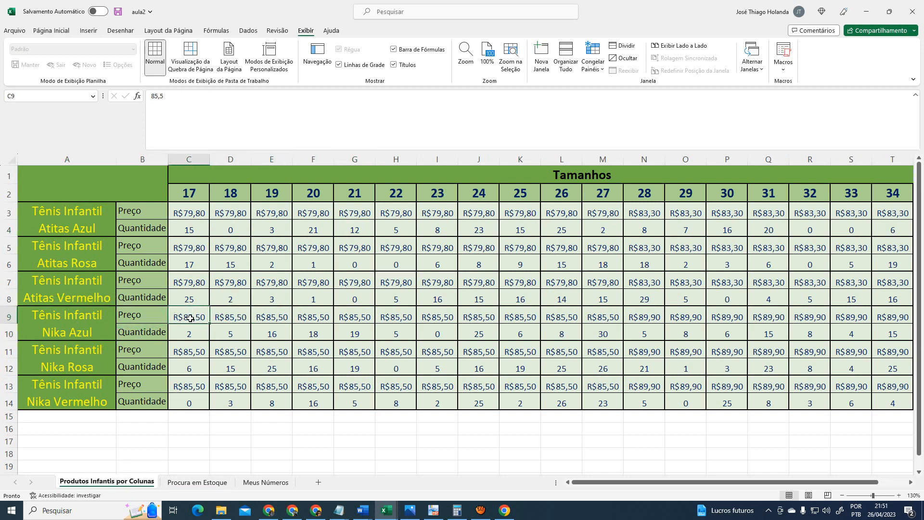
# Inspect the Quantidade and Preço formulas in E9 and E11 on Procura em Estoque
pyautogui.click(197, 482)
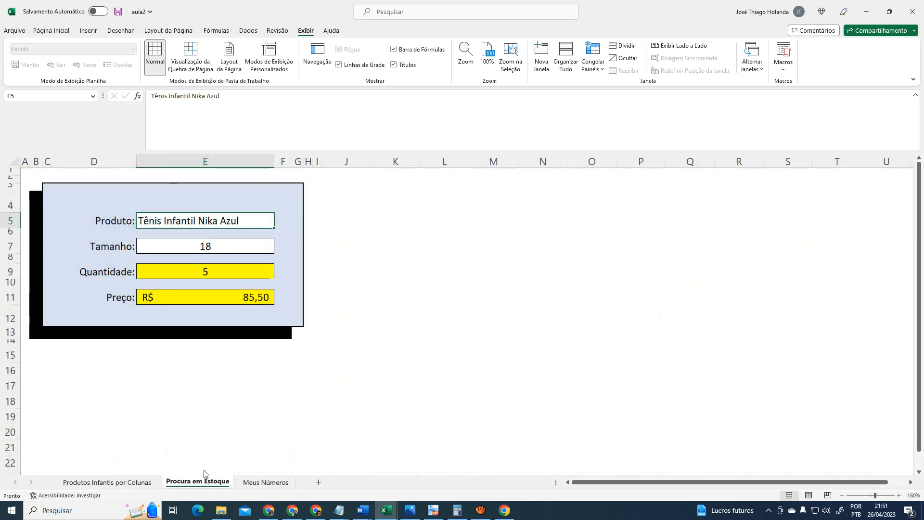
pyautogui.click(208, 273)
pyautogui.click(231, 295)
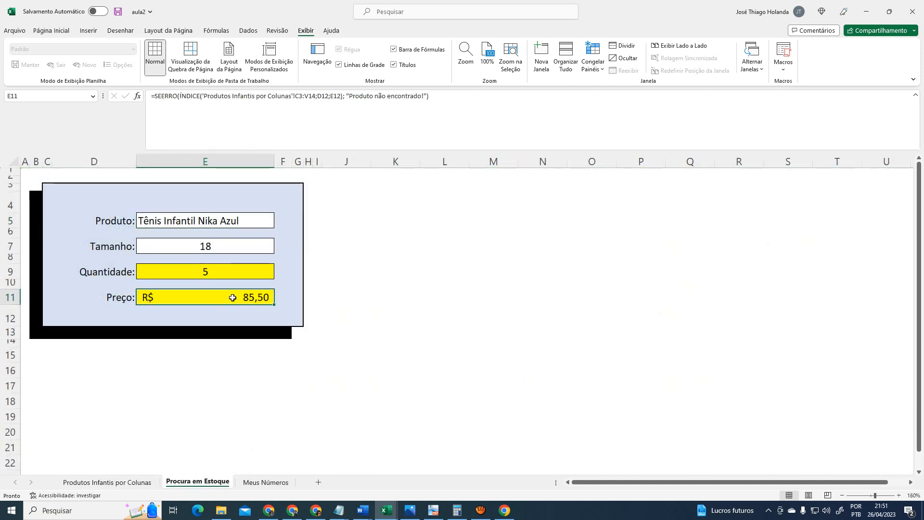
# Locate the size 18 price and quantity of Tênis Infantil Nika Azul in D9 and D10 on Produtos Infantis por Colunas
pyautogui.click(118, 482)
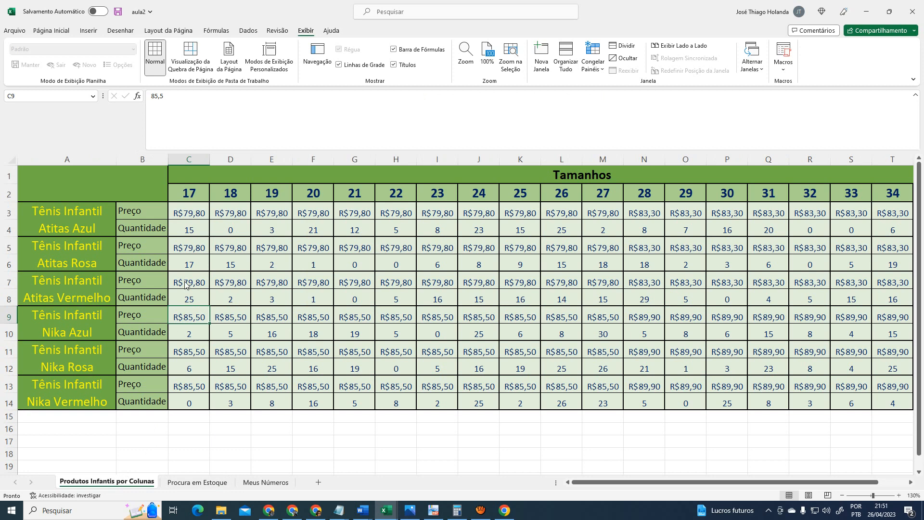
pyautogui.click(77, 290)
pyautogui.click(225, 193)
pyautogui.click(232, 291)
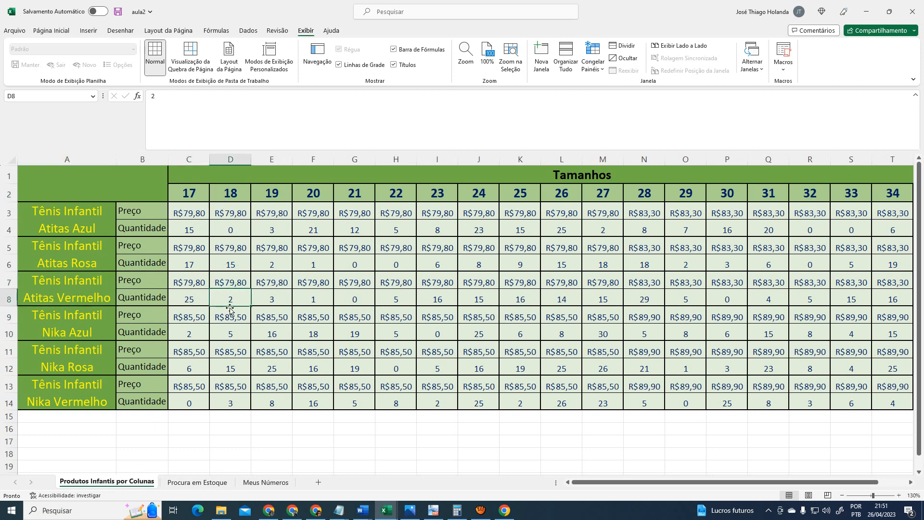
pyautogui.click(105, 328)
pyautogui.click(233, 316)
pyautogui.click(233, 333)
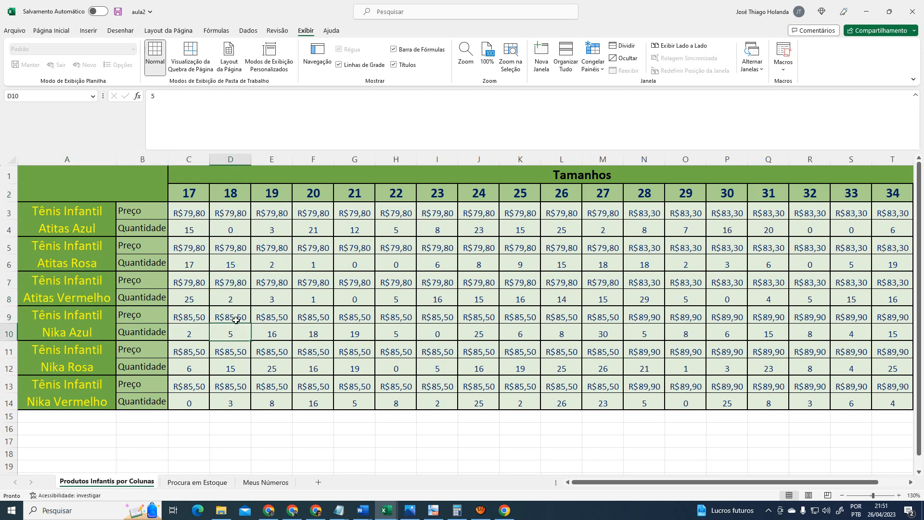
pyautogui.click(237, 321)
pyautogui.click(236, 338)
pyautogui.click(236, 321)
# Copy the full Quantidade formula from E9 on Procura em Estoque, leaving the formula unchanged
pyautogui.click(197, 482)
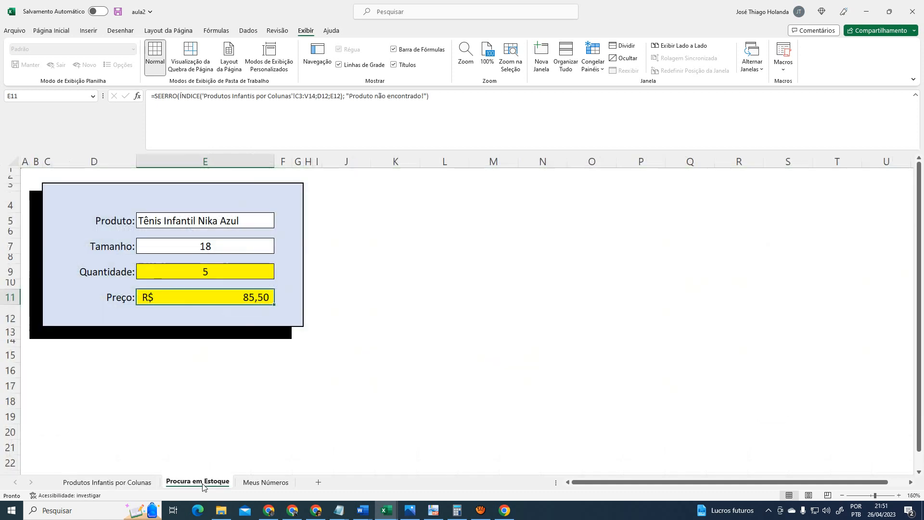
pyautogui.click(199, 275)
pyautogui.click(212, 245)
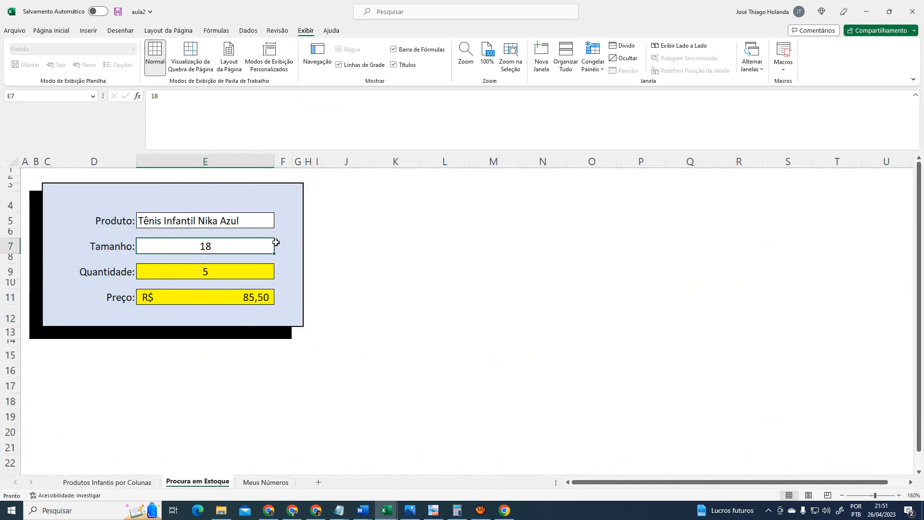
pyautogui.click(227, 274)
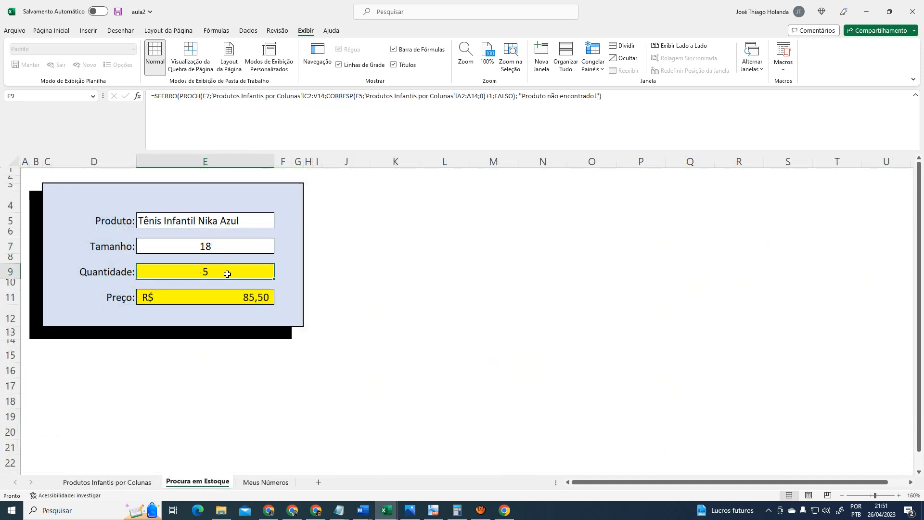
pyautogui.moveTo(629, 100); pyautogui.dragTo(118, 100)
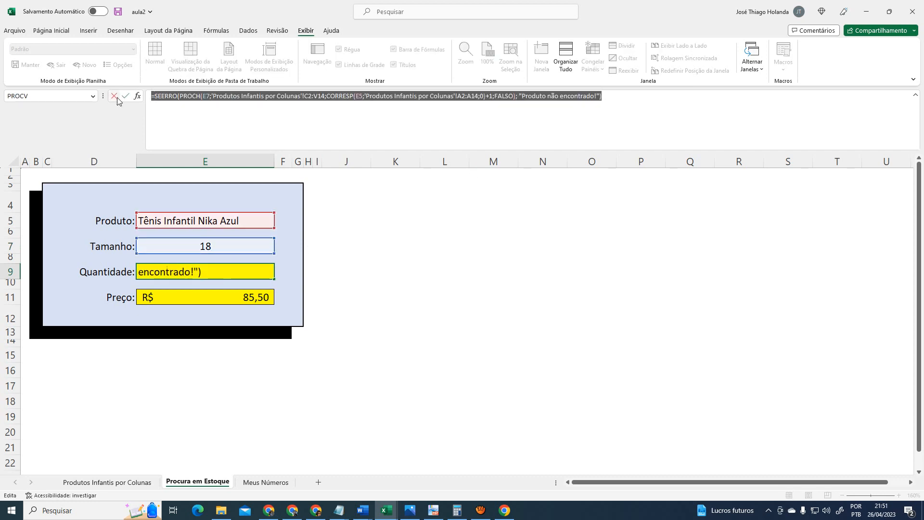
pyautogui.press('Return')
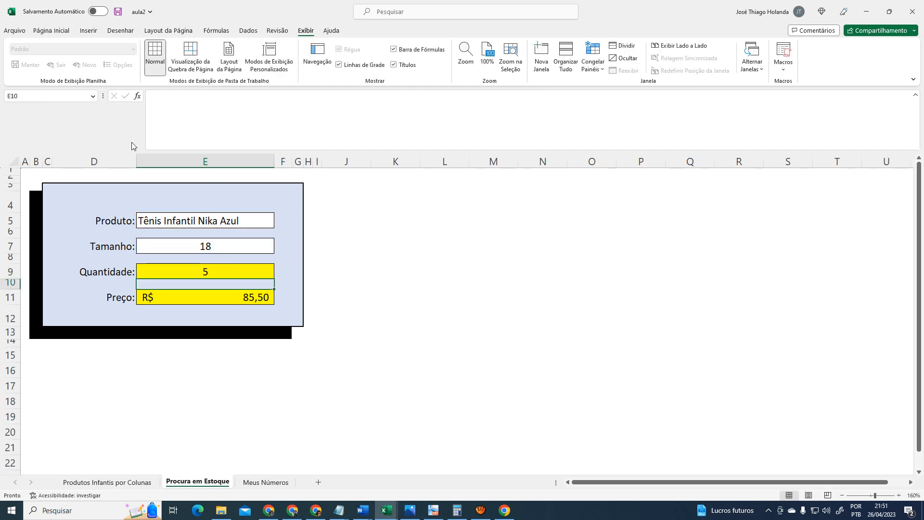
# Switch to the Google Meet call, send the copied Quantidade formula in the call chat, and return to the aula2 workbook in Excel
pyautogui.click(316, 511)
pyautogui.click(778, 449)
pyautogui.hotkey('ctrl', 'v')
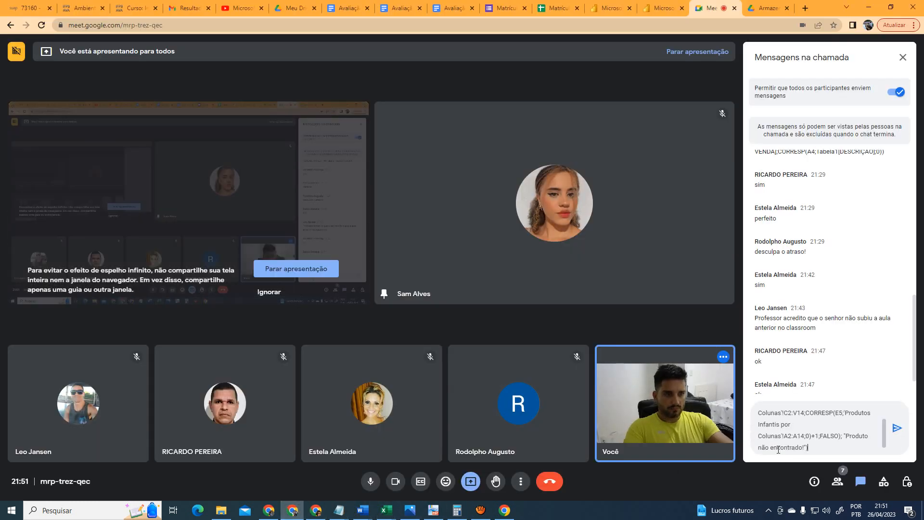
pyautogui.press('Return')
pyautogui.hotkey('alt', 'Tab')
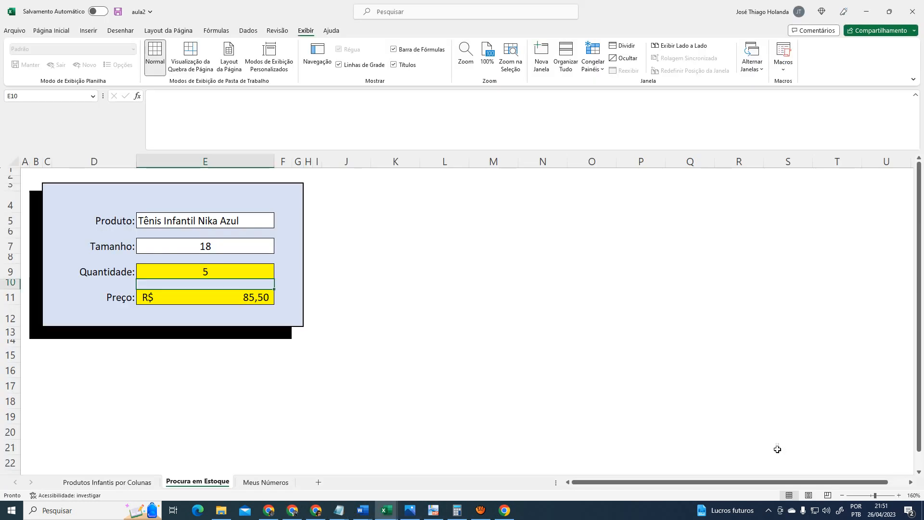
# Examine the structure of the Quantidade formula in E9, from SEERRO through the PROCH arguments, and leave it unchanged
pyautogui.click(216, 272)
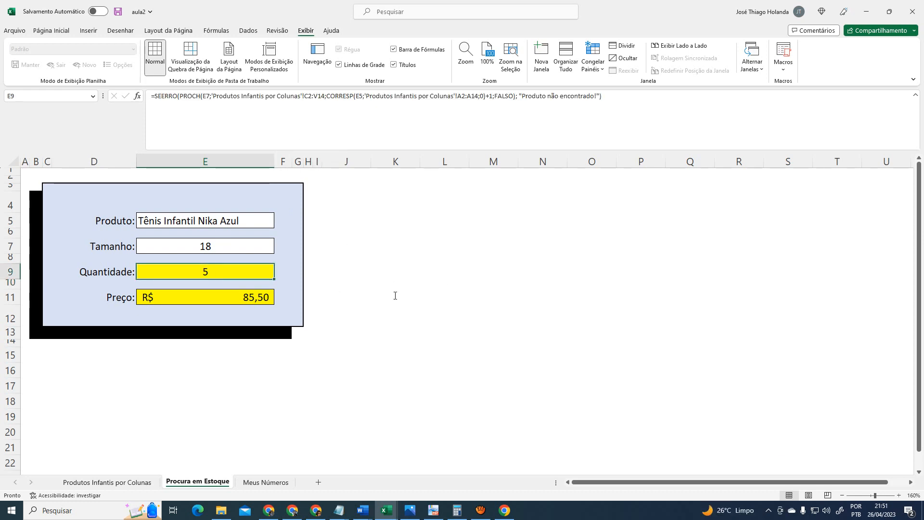
pyautogui.scroll(-6, 392, 293)
pyautogui.scroll(6, 396, 287)
pyautogui.keyDown('ctrl'); pyautogui.scroll(-3, 403, 287); pyautogui.keyUp('ctrl')
pyautogui.keyDown('ctrl'); pyautogui.scroll(9, 403, 286); pyautogui.keyUp('ctrl')
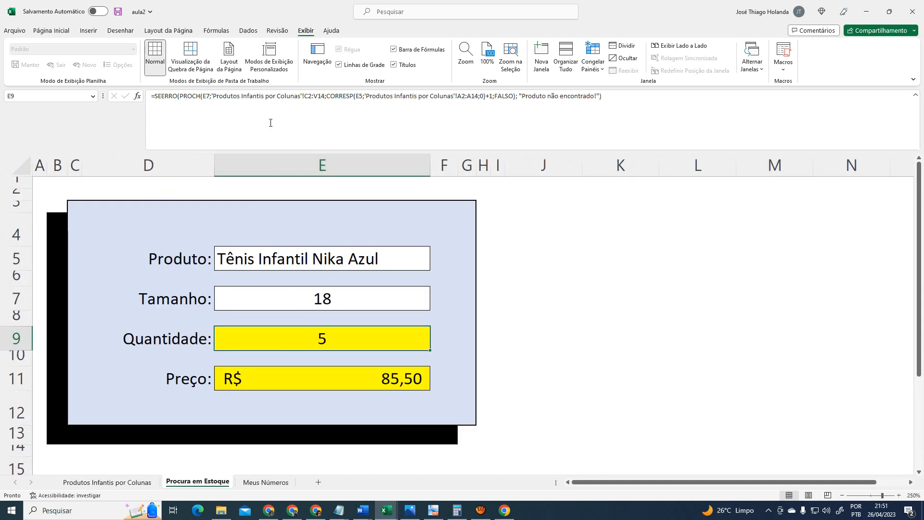
pyautogui.keyDown('ctrl'); pyautogui.scroll(-2, 423, 334); pyautogui.keyUp('ctrl')
pyautogui.click(186, 100)
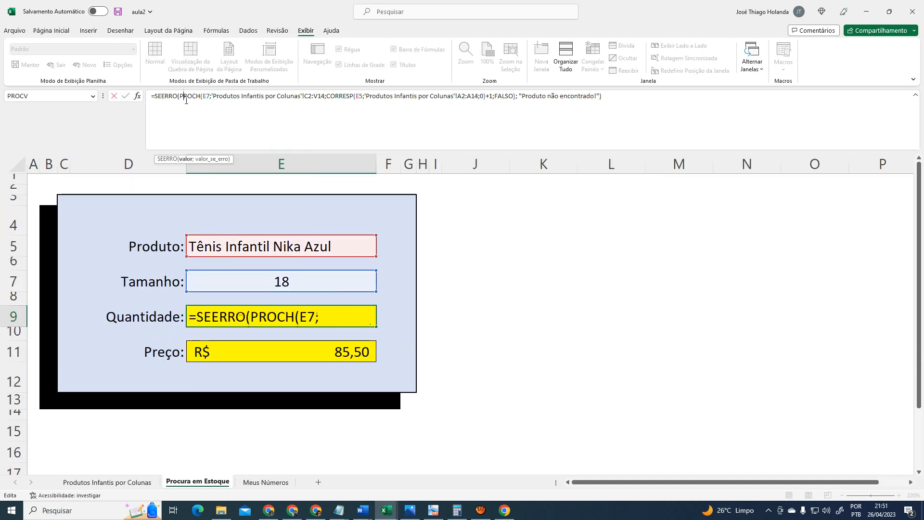
pyautogui.press('Left')
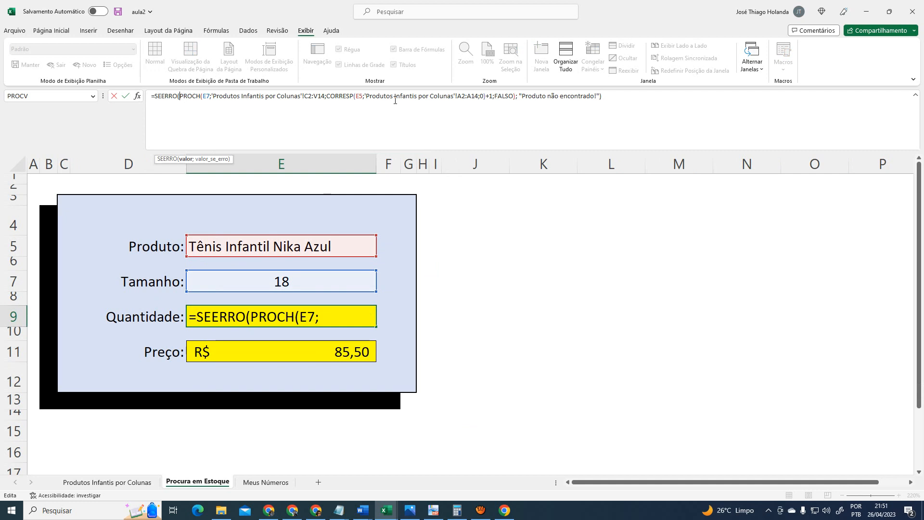
pyautogui.press('Left')
pyautogui.press('Right')
pyautogui.press('Right')
pyautogui.press('Right')
pyautogui.press('Right')
pyautogui.press('Right')
pyautogui.press('Right')
pyautogui.press('Right')
pyautogui.press('Right')
pyautogui.press('Right')
pyautogui.press('Right')
pyautogui.press('Right')
pyautogui.press('Right')
pyautogui.press('Right')
pyautogui.press('Right')
pyautogui.press('Right')
pyautogui.press('Right')
pyautogui.press('Right')
pyautogui.press('Right')
pyautogui.press('Right')
pyautogui.press('Right')
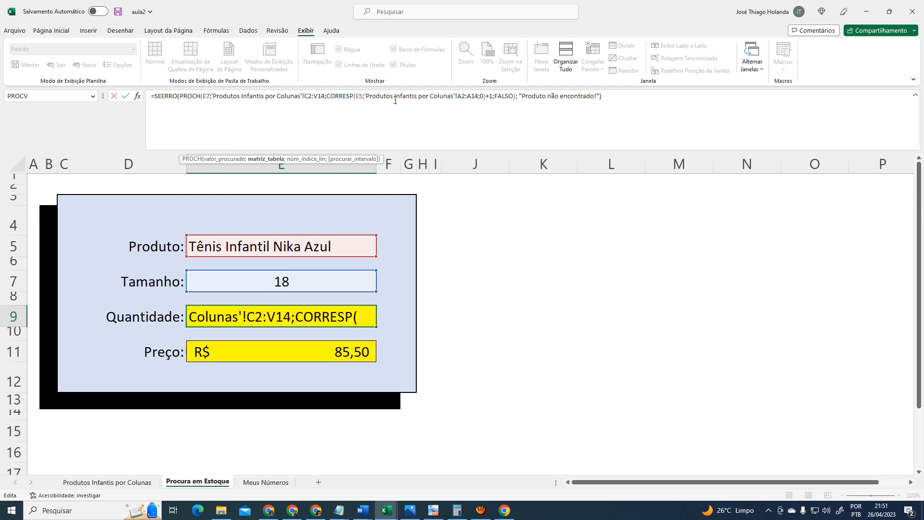
pyautogui.press('Left')
pyautogui.press('Left')
pyautogui.press('Left')
pyautogui.press('Left')
pyautogui.press('Left')
pyautogui.press('Left')
pyautogui.press('Left')
pyautogui.press('Left')
pyautogui.press('Left')
pyautogui.press('Left')
pyautogui.press('Left')
pyautogui.press('Left')
pyautogui.press('Left')
pyautogui.press('Left')
pyautogui.press('Home')
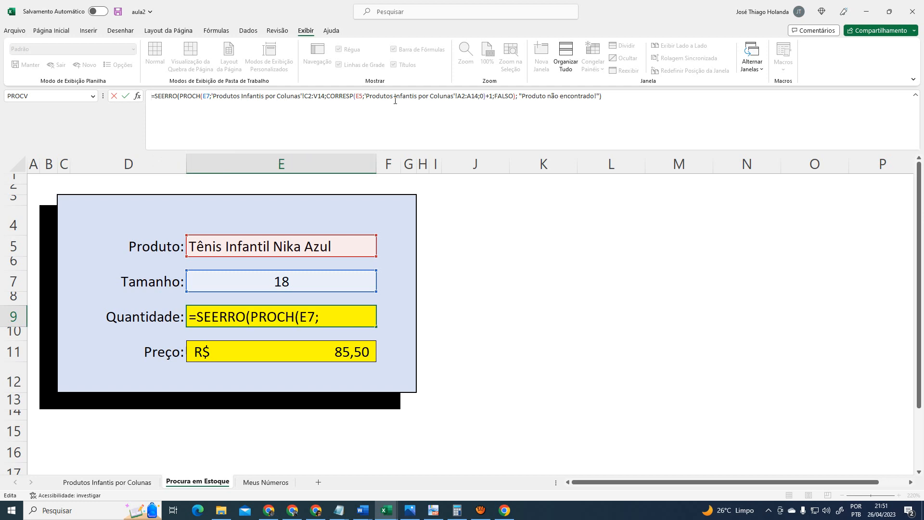
pyautogui.press('Escape')
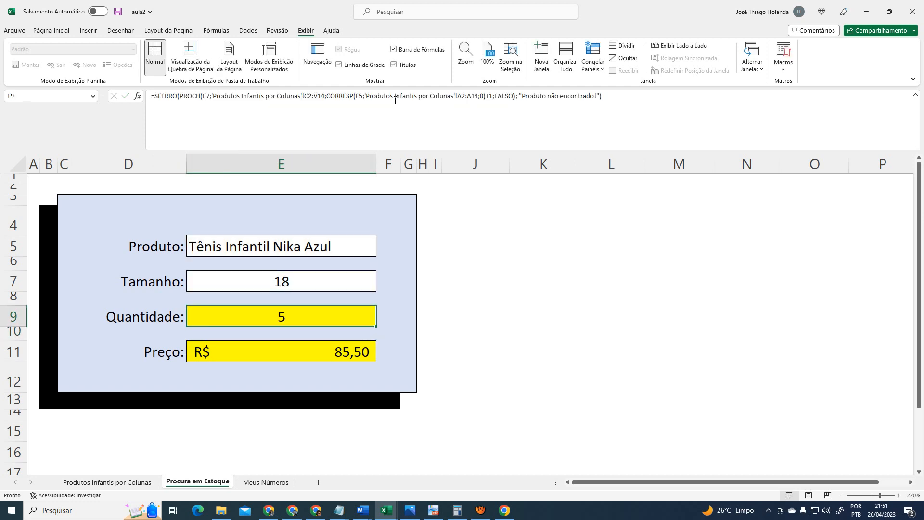
# Copy the full Quantidade formula from E9 and paste it into a blank Notepad (Bloco de Notas) document
pyautogui.tripleClick(644, 108)
pyautogui.hotkey('ctrl', 'c')
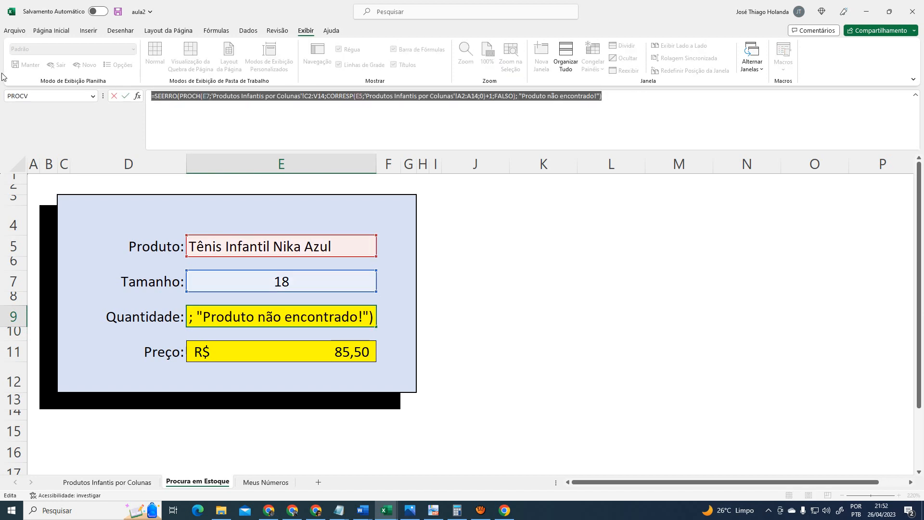
pyautogui.click(90, 517)
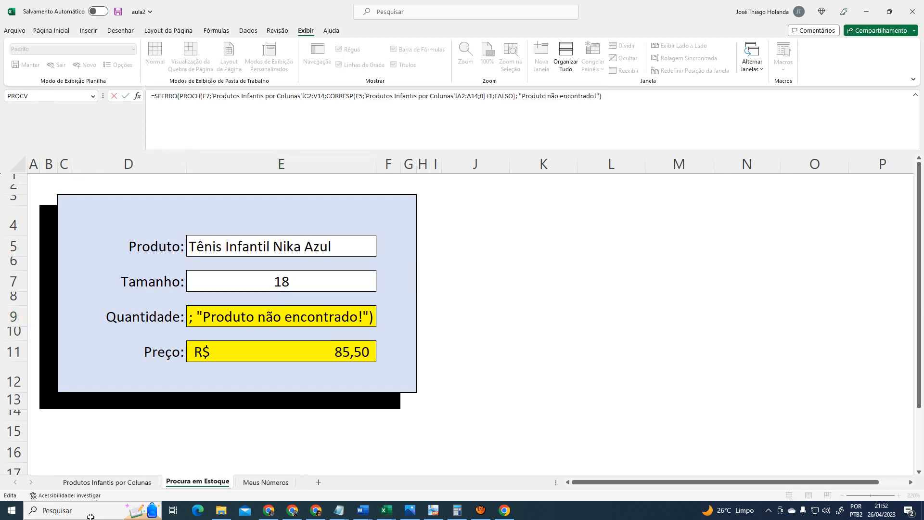
pyautogui.click(91, 205)
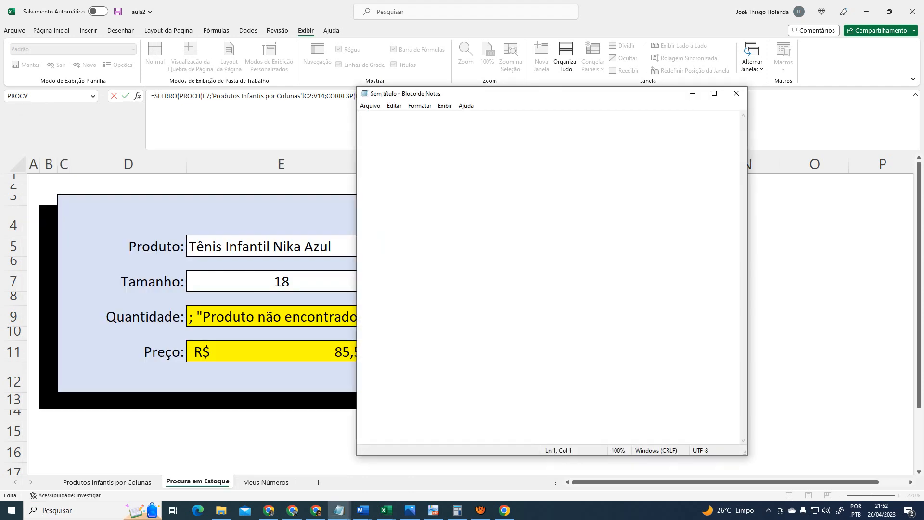
pyautogui.hotkey('ctrl', 'v')
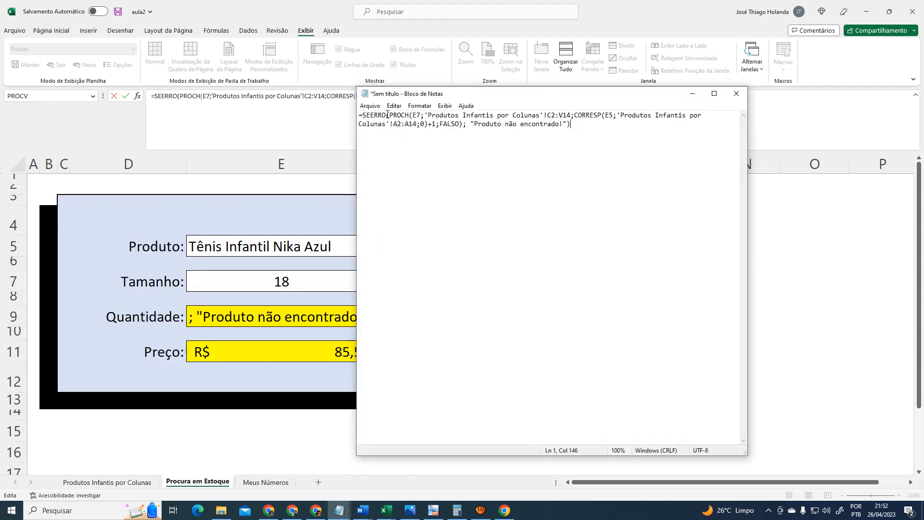
# Separate "=SEERRO(", the PROCH expression and "Produto não encontrado!" in the pasted formula with blank lines
pyautogui.press('Return')
pyautogui.press('Return')
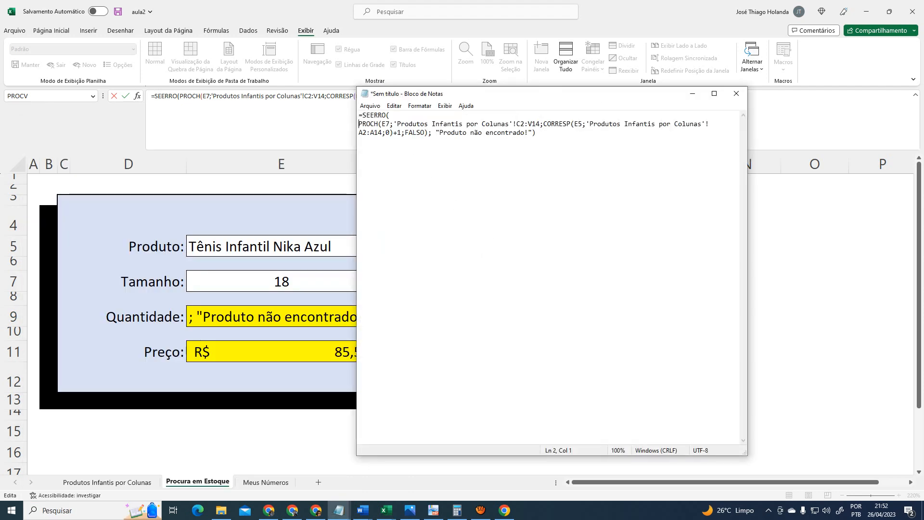
pyautogui.press('Right')
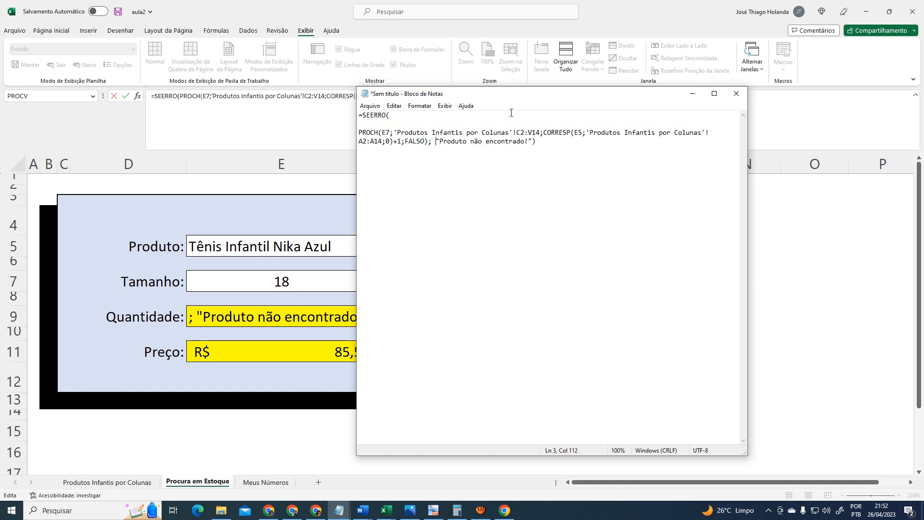
pyautogui.press('Return')
pyautogui.press('Return')
pyautogui.keyDown('ctrl'); pyautogui.scroll(11, 517, 168); pyautogui.keyUp('ctrl')
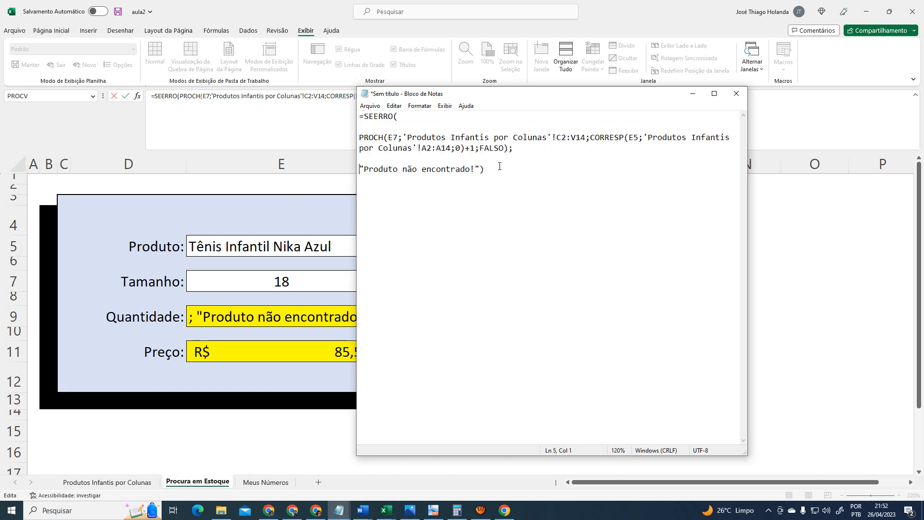
pyautogui.keyDown('ctrl'); pyautogui.scroll(6, 517, 168); pyautogui.keyUp('ctrl')
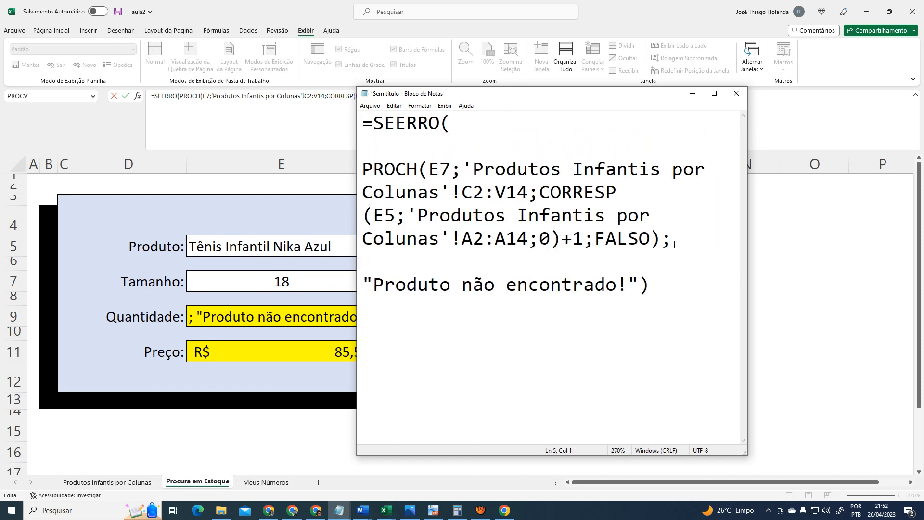
# Move the semicolon after "FALSO)" onto its own line, with a blank line above it
pyautogui.click(666, 243)
pyautogui.press('Return')
pyautogui.press('Return')
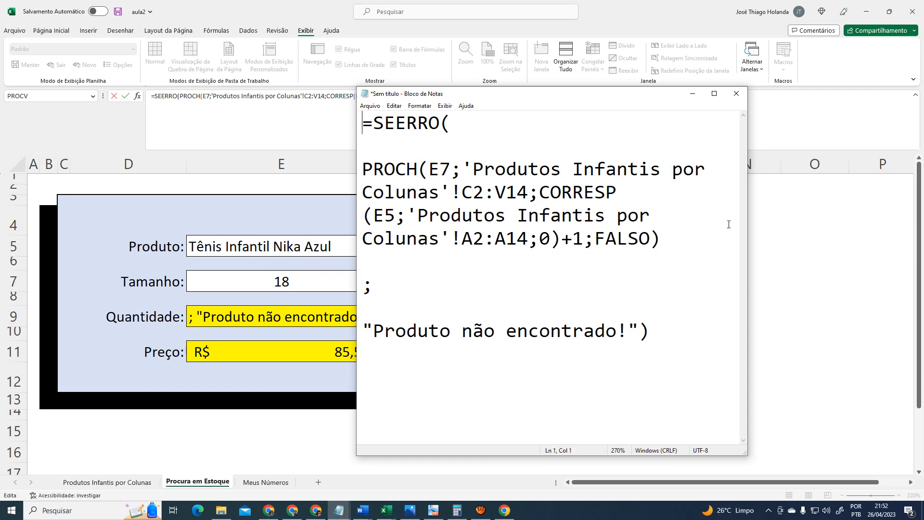
# Highlight SEERRO's two arguments in turn: the PROCH expression and the text "Produto não encontrado!"
pyautogui.hotkey('shift', 'Down')
pyautogui.hotkey('shift', 'Down')
pyautogui.hotkey('shift', 'Down')
pyautogui.hotkey('shift', 'Down')
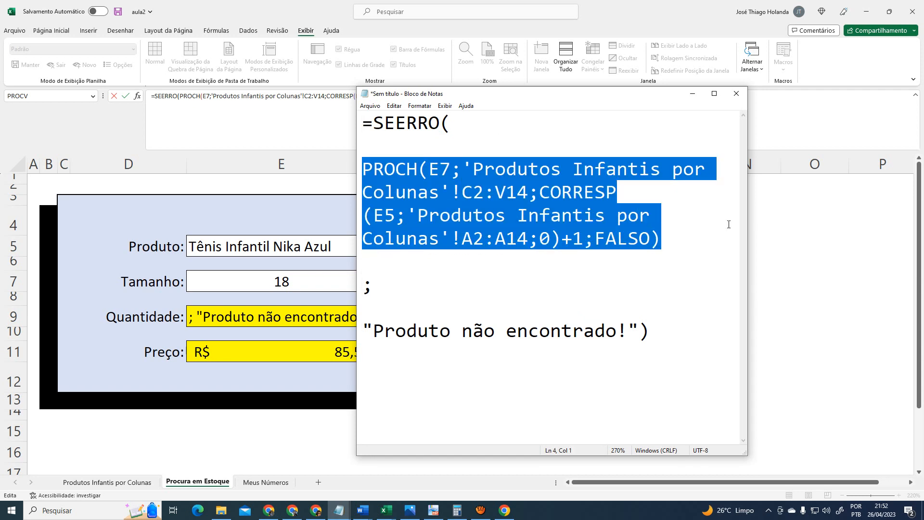
pyautogui.press('Down')
pyautogui.hotkey('ctrl', 'shift', 'Right')
pyautogui.hotkey('ctrl', 'shift', 'Right')
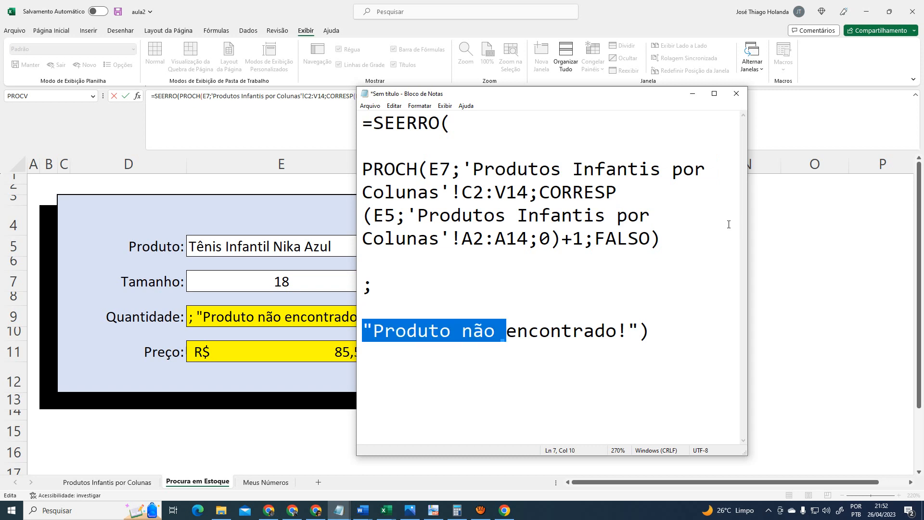
pyautogui.hotkey('shift', 'End')
pyautogui.hotkey('ctrl', 'shift', 'Left')
pyautogui.hotkey('shift', 'End')
pyautogui.hotkey('shift', 'Left')
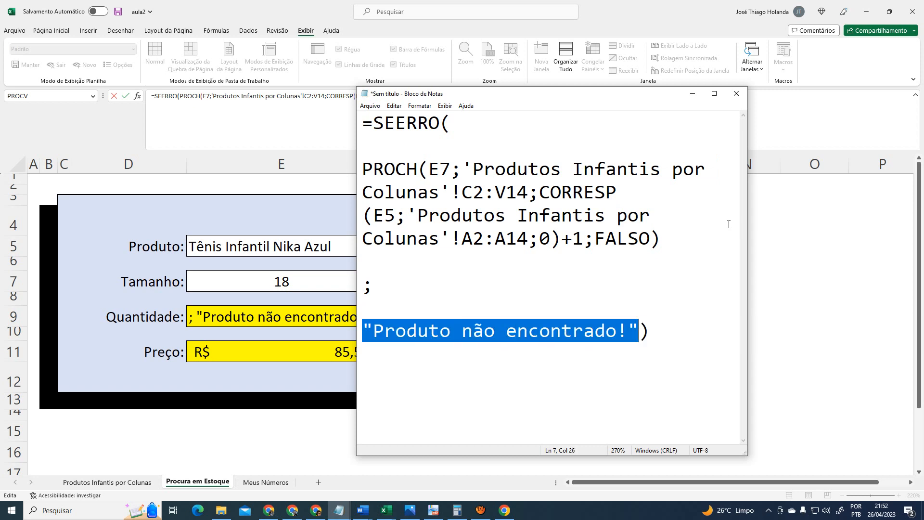
# Break the PROCH expression after "PROCH(E7;" so the 'Produtos Infantis por Colunas' table range starts a new line
pyautogui.press('Left')
pyautogui.press('Up')
pyautogui.press('Up')
pyautogui.press('Up')
pyautogui.press('Up')
pyautogui.press('Up')
pyautogui.press('Up')
pyautogui.press('Up')
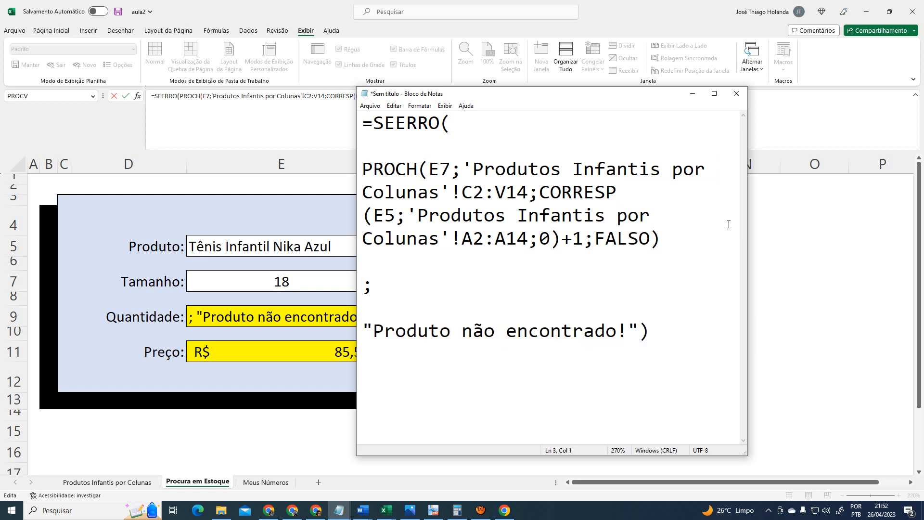
pyautogui.hotkey('ctrl', 'Right')
pyautogui.hotkey('ctrl', 'Right')
pyautogui.press('Left')
pyautogui.press('Left')
pyautogui.press('Left')
pyautogui.hotkey('shift', 'Right')
pyautogui.hotkey('shift', 'Right')
pyautogui.press('Right')
pyautogui.press('Right')
pyautogui.press('Right')
pyautogui.press('Right')
pyautogui.press('Right')
pyautogui.press('Right')
pyautogui.press('Right')
pyautogui.press('Right')
pyautogui.press('Right')
pyautogui.press('Right')
pyautogui.press('Right')
pyautogui.press('Right')
pyautogui.press('Right')
pyautogui.press('Right')
pyautogui.press('Right')
pyautogui.press('Right')
pyautogui.press('Right')
pyautogui.press('Right')
pyautogui.press('Right')
pyautogui.press('Right')
pyautogui.press('Right')
pyautogui.press('Right')
pyautogui.press('Right')
pyautogui.press('Right')
pyautogui.press('Right')
pyautogui.press('Right')
pyautogui.press('Right')
pyautogui.press('Right')
pyautogui.press('Return')
# Split the formula after "C2:V14;" so the CORRESP part starts its own line, with a blank line above it
pyautogui.press('Right')
pyautogui.press('End')
pyautogui.press('Left')
pyautogui.press('Down')
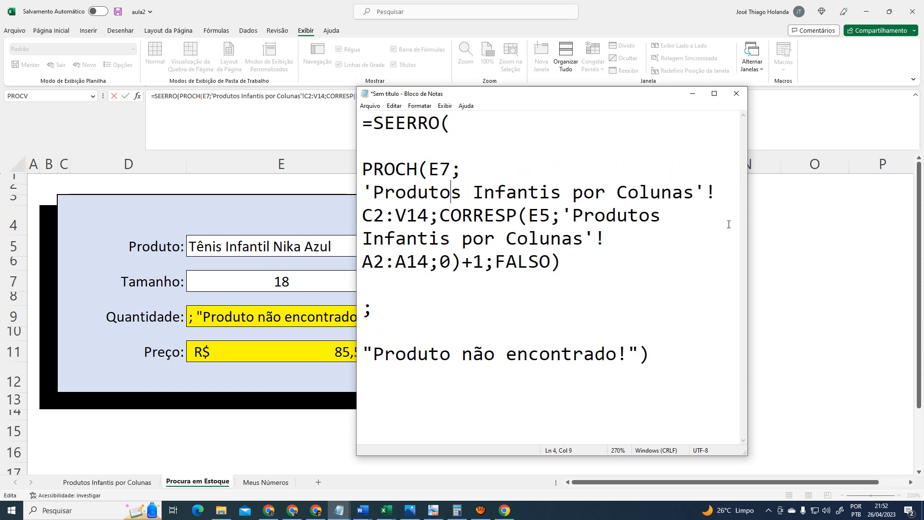
pyautogui.press('End')
pyautogui.press('Down')
pyautogui.press('Left')
pyautogui.press('Left')
pyautogui.press('Left')
pyautogui.press('Left')
pyautogui.press('Left')
pyautogui.press('Left')
pyautogui.press('Left')
pyautogui.press('Left')
pyautogui.press('Left')
pyautogui.press('Left')
pyautogui.press('Left')
pyautogui.press('Left')
pyautogui.press('Left')
pyautogui.press('Left')
pyautogui.press('Left')
pyautogui.press('Left')
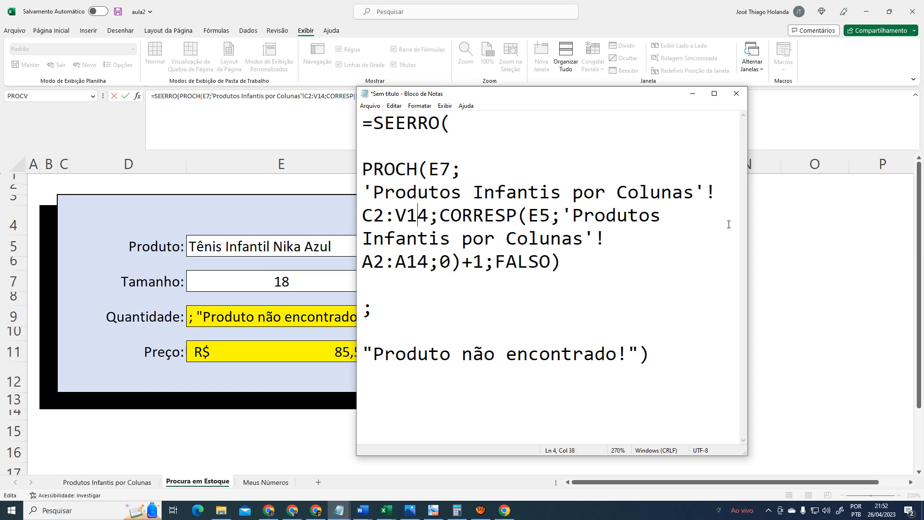
pyautogui.press('Right')
pyautogui.press('Right')
pyautogui.press('Return')
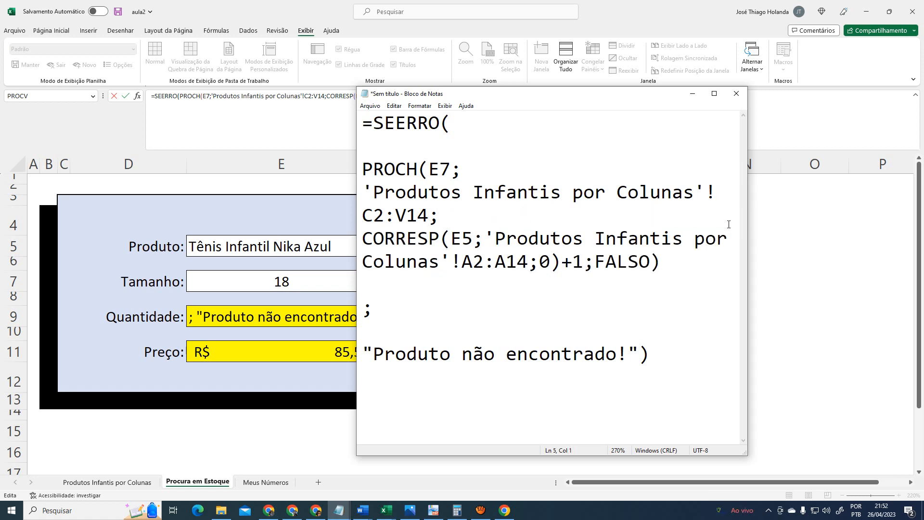
pyautogui.press('Return')
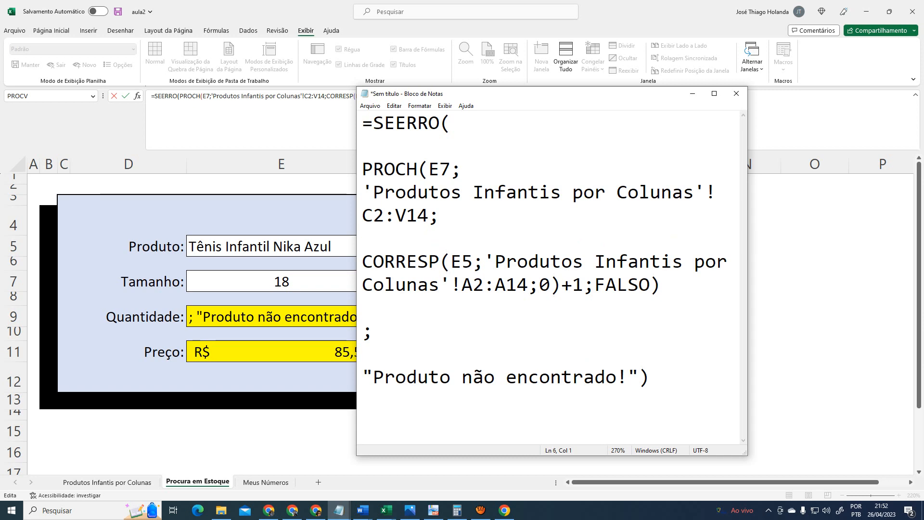
# Place the final PROCH argument "FALSO)" on its own line after "+1;"
pyautogui.press('End')
pyautogui.press('Down')
pyautogui.press('Left')
pyautogui.press('Left')
pyautogui.press('Left')
pyautogui.press('Left')
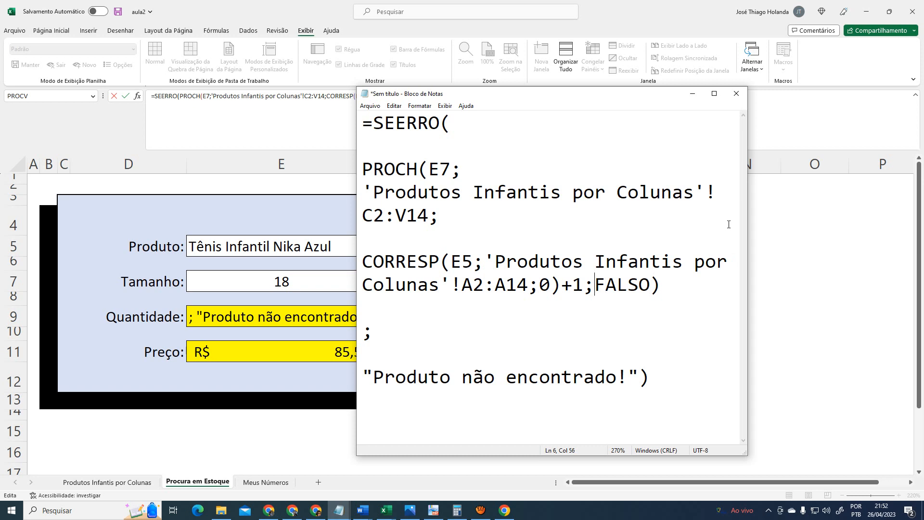
pyautogui.press('Return')
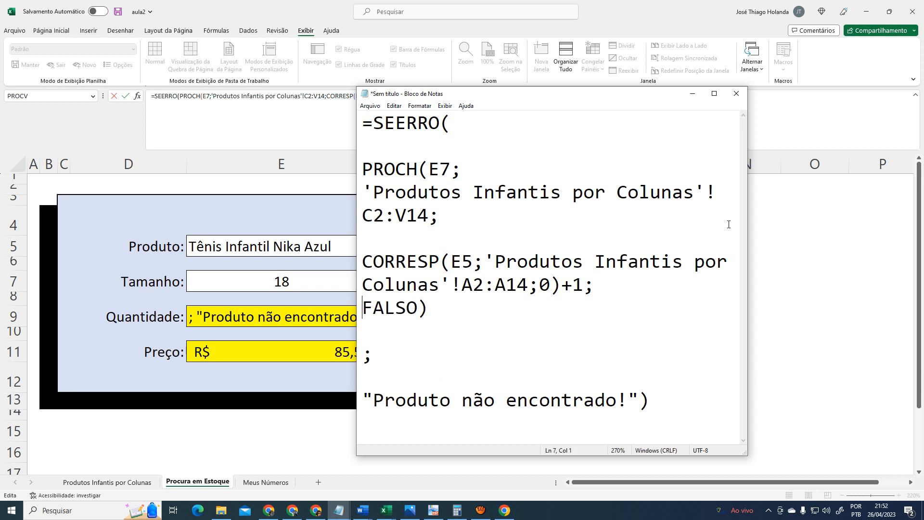
# Break the CORRESP expression after "CORRESP(E5;" so the 'Produtos Infantis por Colunas' range starts a new line
pyautogui.press('End')
pyautogui.press('Left')
pyautogui.press('Left')
pyautogui.press('Left')
pyautogui.press('Left')
pyautogui.press('Left')
pyautogui.press('Left')
pyautogui.press('Left')
pyautogui.press('Left')
pyautogui.press('Left')
pyautogui.press('Left')
pyautogui.press('Left')
pyautogui.press('Left')
pyautogui.press('Left')
pyautogui.press('Left')
pyautogui.press('Left')
pyautogui.press('Left')
pyautogui.press('Left')
pyautogui.press('Left')
pyautogui.press('Left')
pyautogui.press('Left')
pyautogui.press('Return')
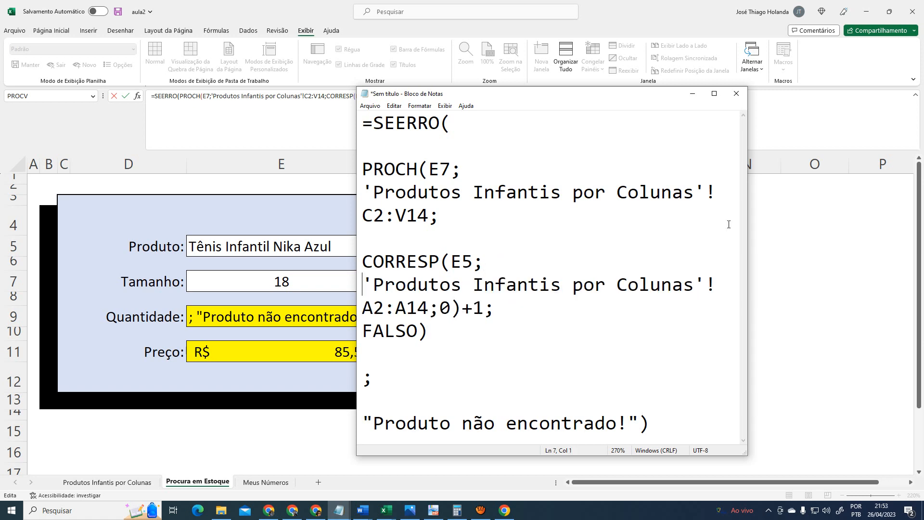
# Highlight PROCH's first two arguments in turn: E7 and the table range 'Produtos Infantis por Colunas'!C2:V14
pyautogui.press('Up')
pyautogui.press('Up')
pyautogui.press('Up')
pyautogui.press('Up')
pyautogui.press('End')
pyautogui.press('Left')
pyautogui.hotkey('shift', 'Left')
pyautogui.hotkey('shift', 'Left')
pyautogui.hotkey('shift', 'Left')
pyautogui.hotkey('shift', 'Right')
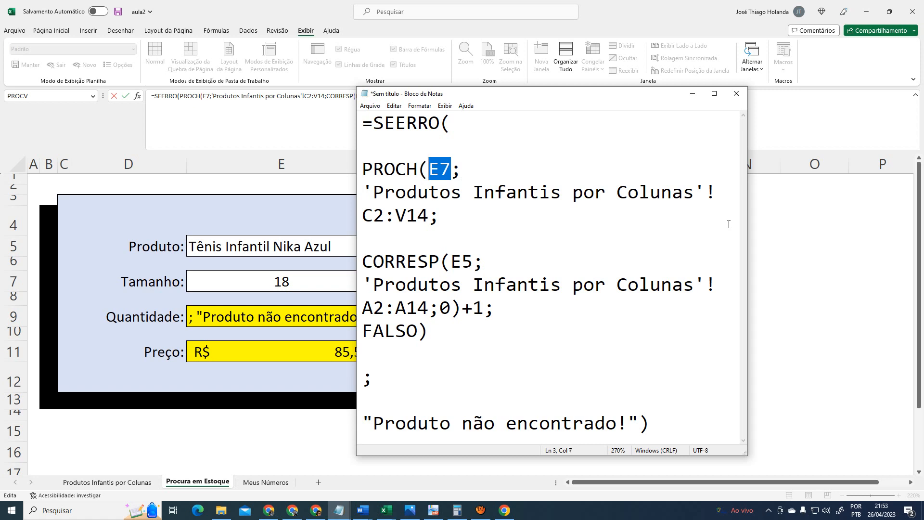
pyautogui.press('Down')
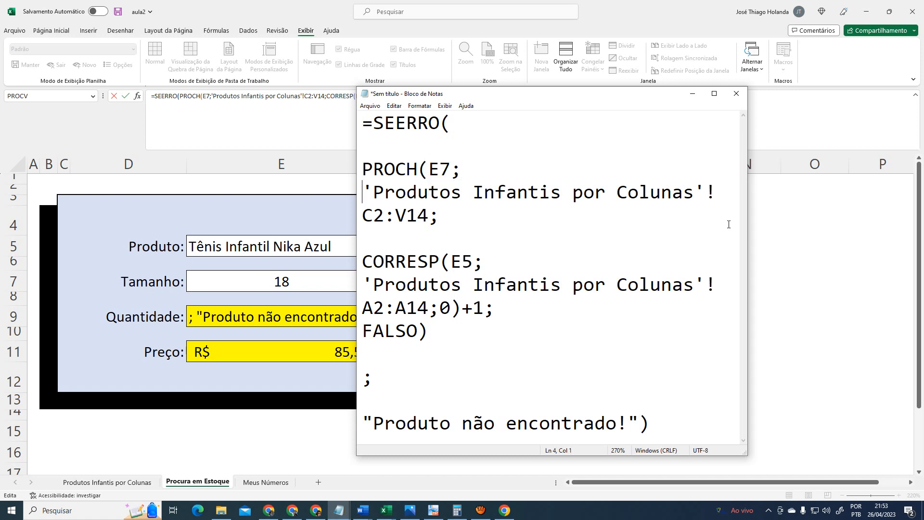
pyautogui.hotkey('shift', 'Down')
pyautogui.hotkey('shift', 'Down')
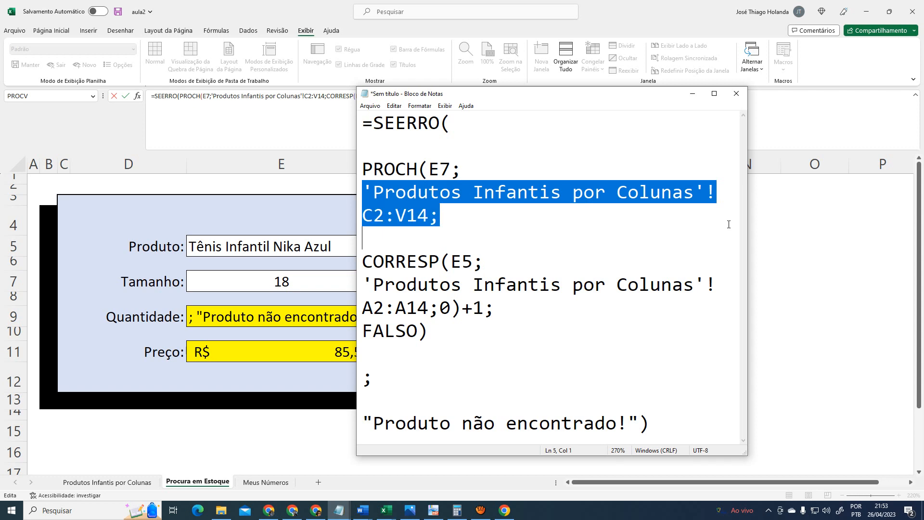
# Switch to Excel, leave the Quantidade formula's edit mode without changing it, and select the Tamanho cell E7
pyautogui.hotkey('alt', 'Tab')
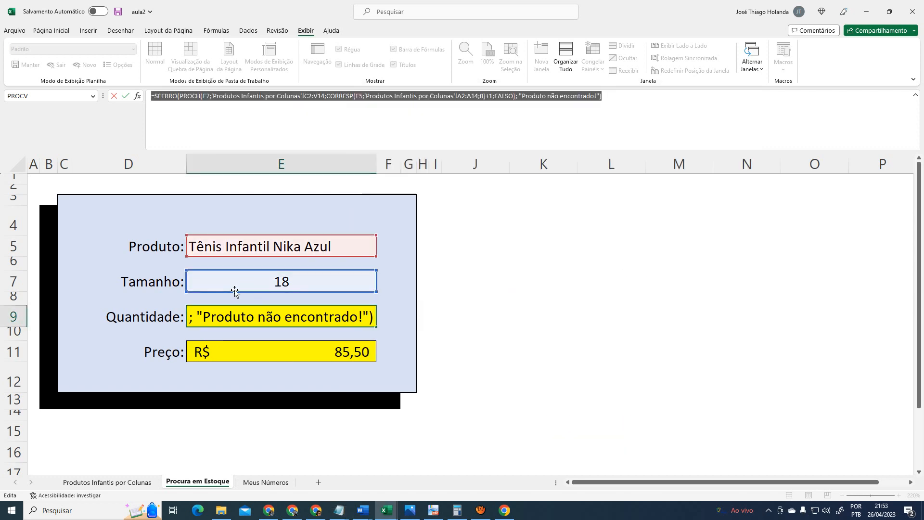
pyautogui.write('=')
pyautogui.click(264, 281)
pyautogui.press('Escape')
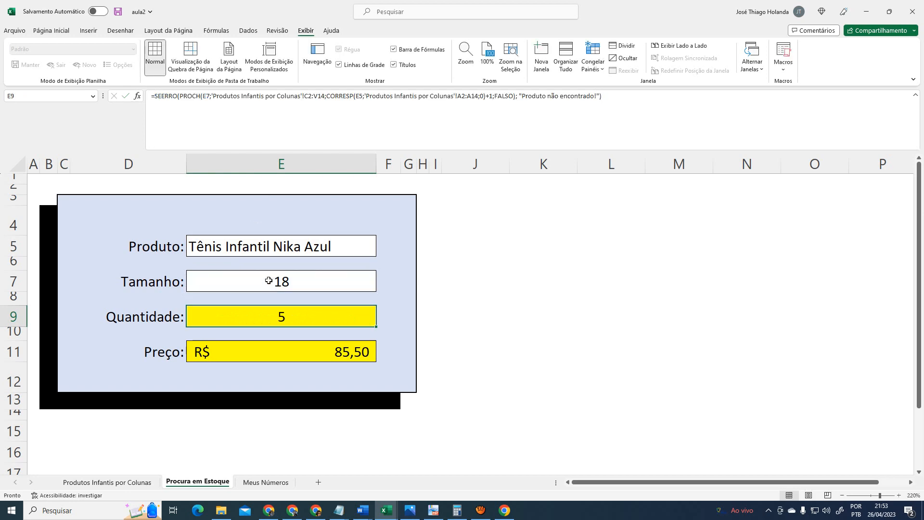
pyautogui.click(288, 282)
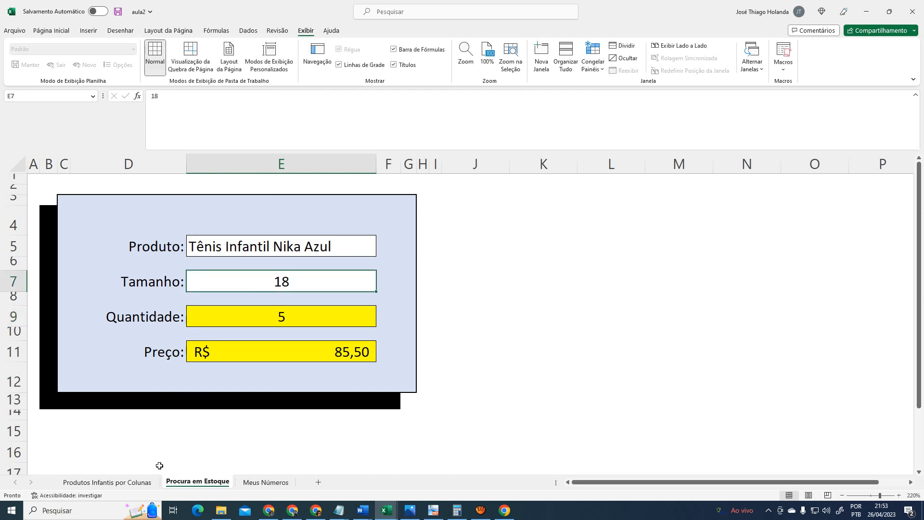
# Select the table range C2:V14 on the Produtos Infantis por Colunas sheet to show PROCH's second argument
pyautogui.click(136, 486)
pyautogui.click(339, 510)
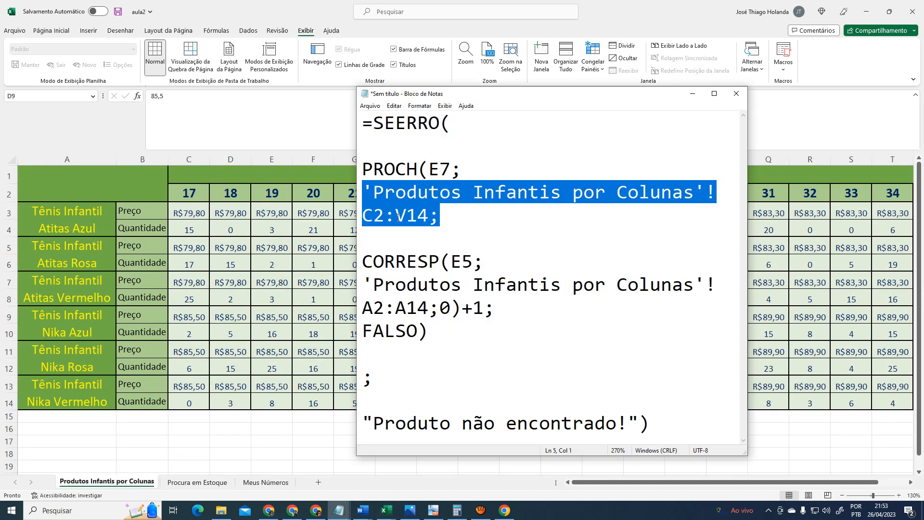
pyautogui.hotkey('alt', 'Tab')
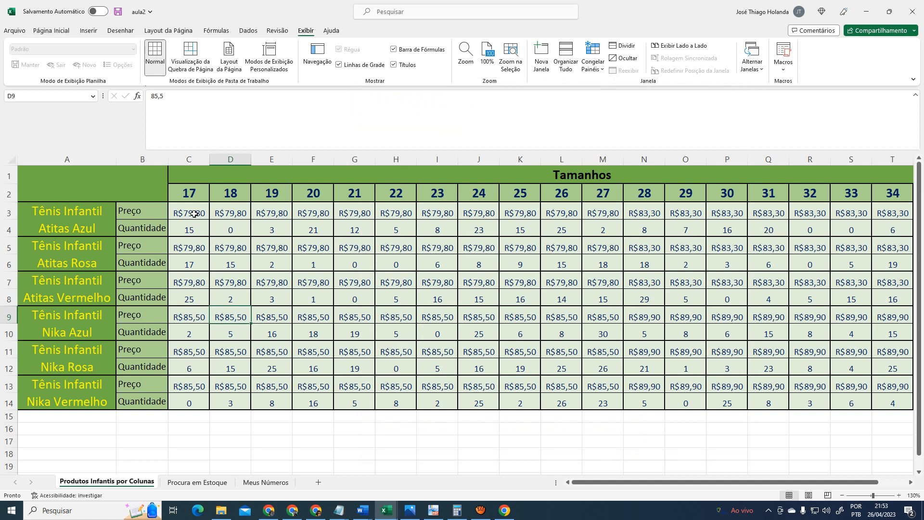
pyautogui.click(194, 213)
pyautogui.click(197, 195)
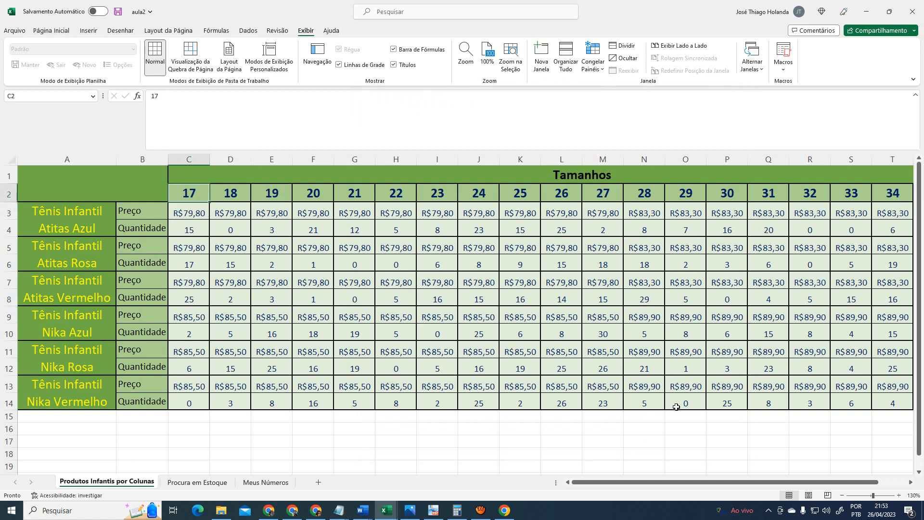
pyautogui.hotkey('shift', 'Down')
pyautogui.hotkey('shift', 'Right')
pyautogui.hotkey('shift', 'Right')
pyautogui.hotkey('shift', 'Right')
pyautogui.hotkey('shift', 'Right')
pyautogui.hotkey('shift', 'Right')
pyautogui.hotkey('shift', 'Right')
pyautogui.hotkey('shift', 'Right')
pyautogui.hotkey('shift', 'Right')
pyautogui.hotkey('shift', 'Right')
pyautogui.hotkey('shift', 'Right')
pyautogui.hotkey('shift', 'Right')
pyautogui.hotkey('shift', 'Right')
pyautogui.hotkey('shift', 'Right')
pyautogui.hotkey('shift', 'Right')
pyautogui.hotkey('shift', 'Right')
pyautogui.hotkey('shift', 'Right')
pyautogui.hotkey('shift', 'Right')
pyautogui.hotkey('shift', 'Right')
pyautogui.hotkey('shift', 'Right')
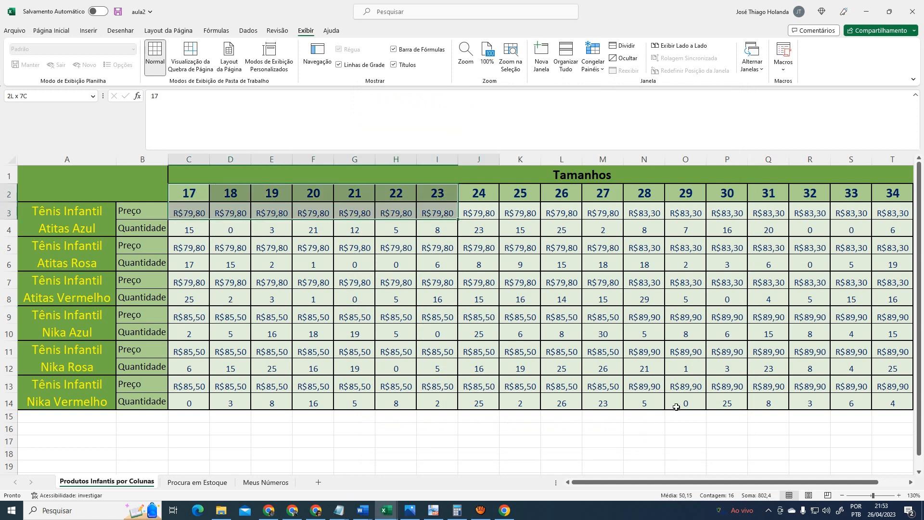
pyautogui.hotkey('shift', 'Down')
pyautogui.hotkey('shift', 'Down')
pyautogui.hotkey('shift', 'Down')
pyautogui.hotkey('shift', 'Down')
pyautogui.hotkey('shift', 'Down')
pyautogui.hotkey('shift', 'Down')
pyautogui.hotkey('shift', 'Down')
pyautogui.hotkey('shift', 'Down')
pyautogui.hotkey('shift', 'Down')
pyautogui.hotkey('shift', 'Down')
pyautogui.hotkey('shift', 'Down')
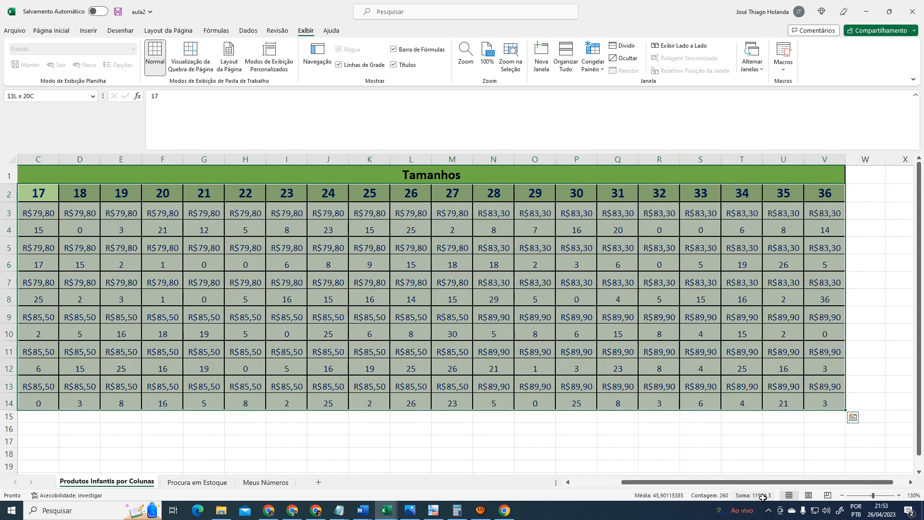
pyautogui.moveTo(792, 483); pyautogui.dragTo(605, 489)
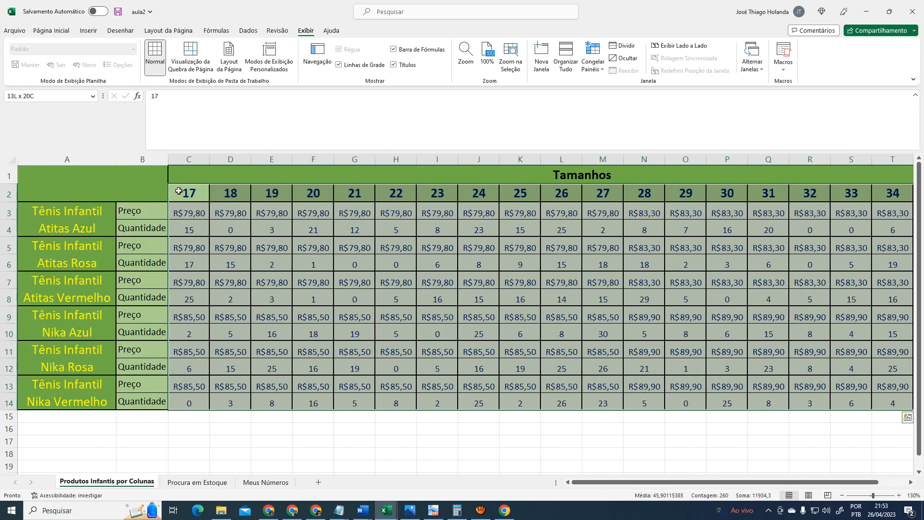
# Return to Notepad and highlight the E7 argument in the PROCH line
pyautogui.hotkey('alt', 'Tab')
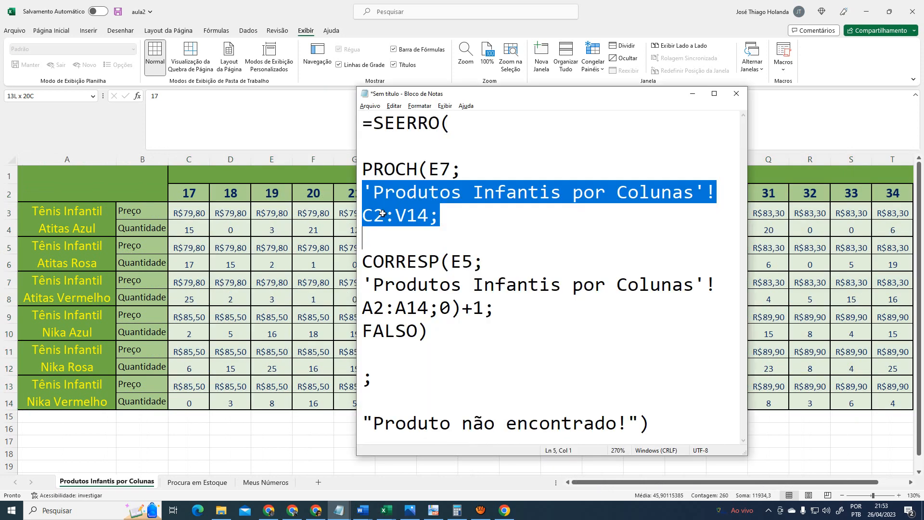
pyautogui.doubleClick(443, 168)
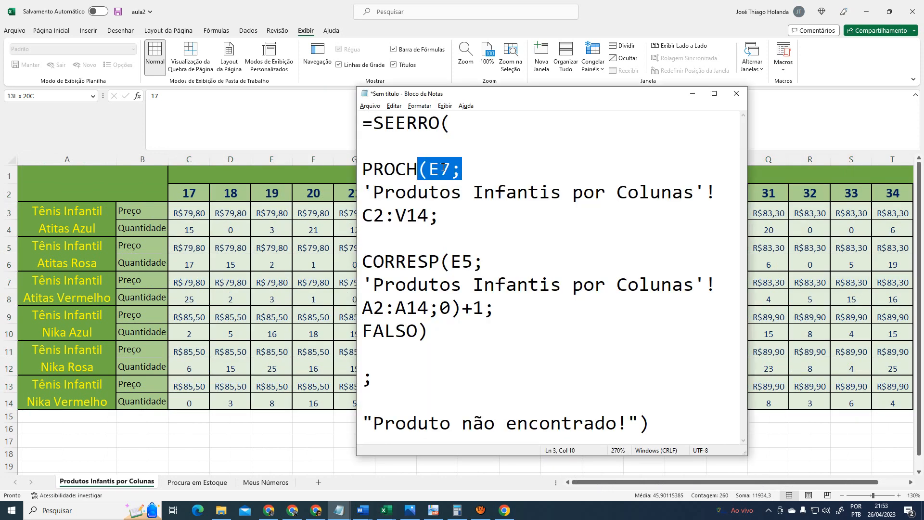
pyautogui.click(412, 192)
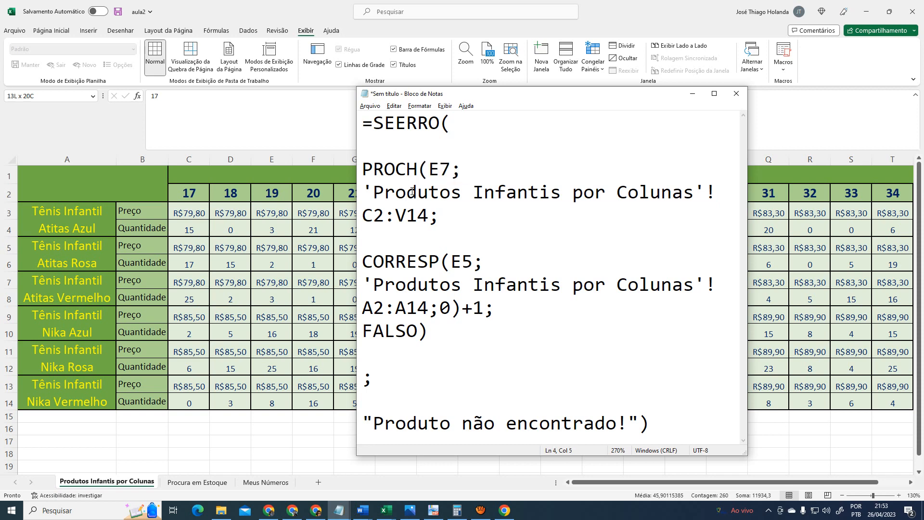
pyautogui.hotkey('alt', 'Tab')
pyautogui.hotkey('alt', 'Tab')
pyautogui.press('Up')
pyautogui.hotkey('shift', 'Right')
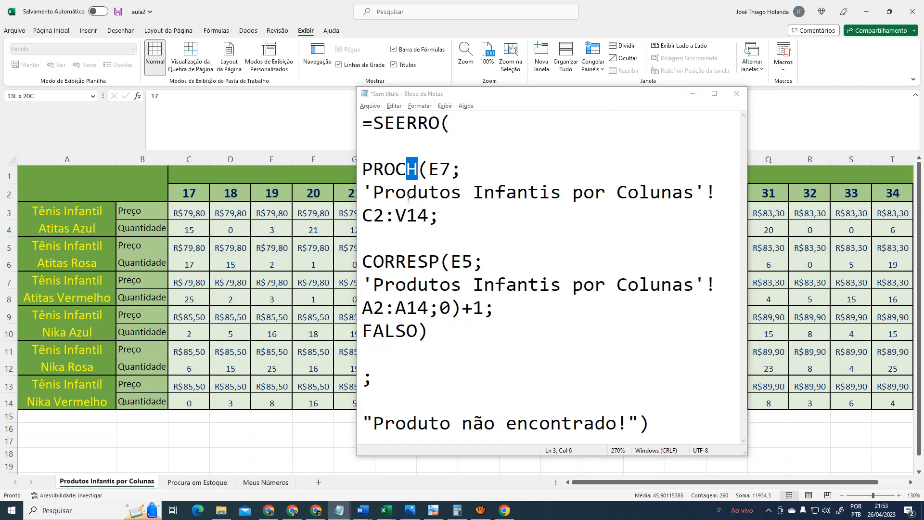
# In Excel, select the size headers C2:V2 under Tamanhos, and finish on the size 18 header in D2
pyautogui.hotkey('alt', 'Tab')
pyautogui.click(204, 193)
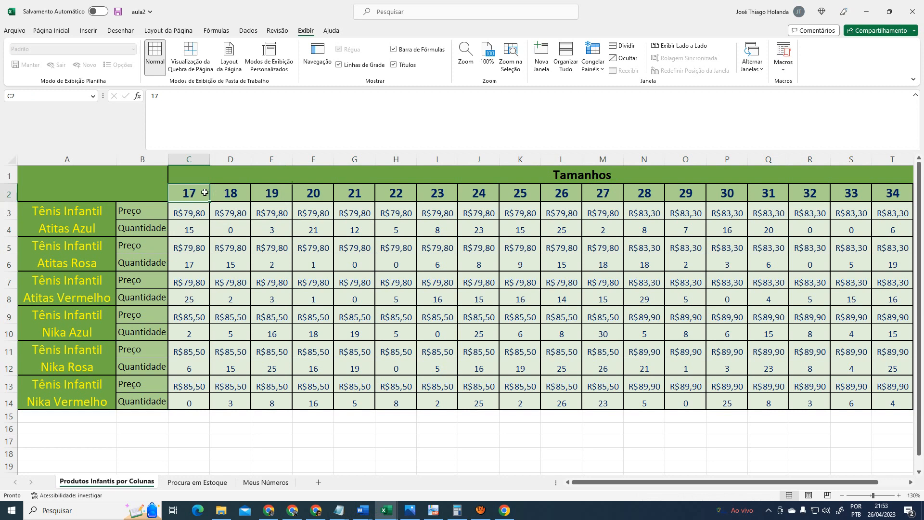
pyautogui.press('Right')
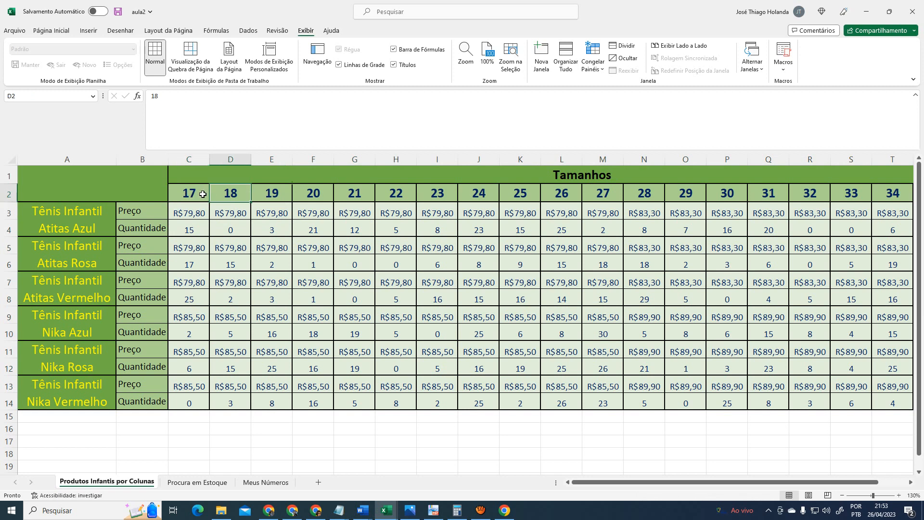
pyautogui.hotkey('shift', 'Right')
pyautogui.hotkey('shift', 'Right')
pyautogui.hotkey('shift', 'Right')
pyautogui.hotkey('shift', 'Right')
pyautogui.hotkey('shift', 'Right')
pyautogui.hotkey('shift', 'Right')
pyautogui.hotkey('shift', 'Right')
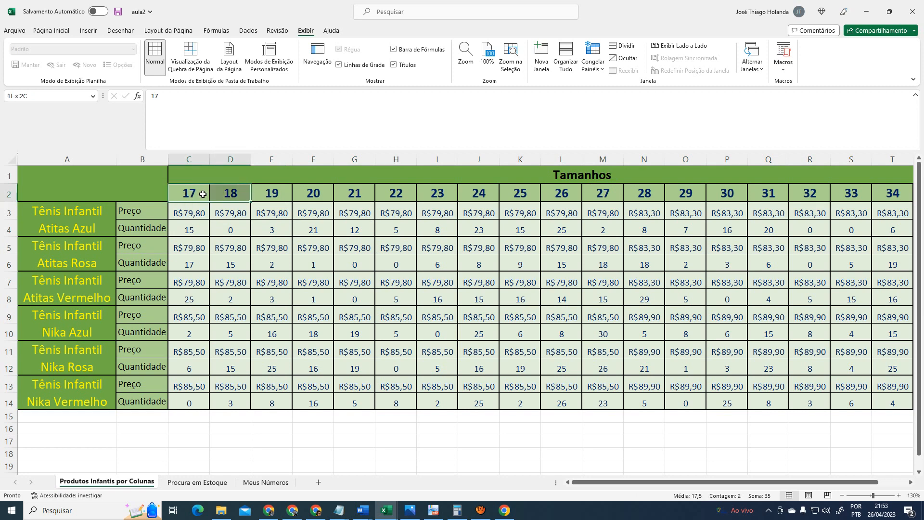
pyautogui.hotkey('shift', 'Right')
pyautogui.hotkey('shift', 'Right')
pyautogui.hotkey('shift', 'Right')
pyautogui.hotkey('shift', 'Right')
pyautogui.hotkey('shift', 'Right')
pyautogui.hotkey('shift', 'Right')
pyautogui.hotkey('shift', 'Right')
pyautogui.hotkey('shift', 'Right')
pyautogui.hotkey('shift', 'Right')
pyautogui.hotkey('shift', 'Right')
pyautogui.hotkey('shift', 'Right')
pyautogui.hotkey('shift', 'Right')
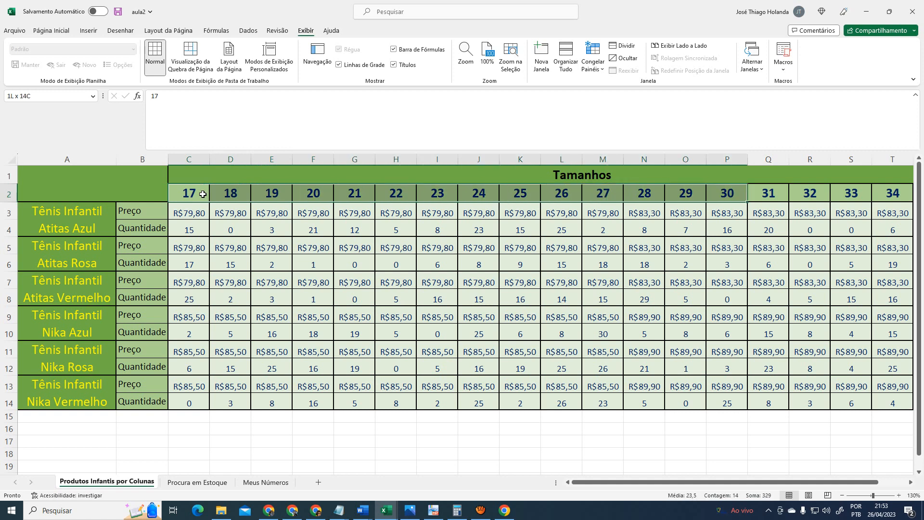
pyautogui.hotkey('shift', 'Left')
pyautogui.hotkey('shift', 'Left')
pyautogui.hotkey('shift', 'Left')
pyautogui.hotkey('shift', 'Left')
pyautogui.hotkey('shift', 'Left')
pyautogui.hotkey('shift', 'Left')
pyautogui.hotkey('shift', 'Left')
pyautogui.hotkey('shift', 'Left')
pyautogui.hotkey('shift', 'Left')
pyautogui.hotkey('shift', 'Left')
pyautogui.hotkey('shift', 'Left')
pyautogui.hotkey('shift', 'Left')
pyautogui.hotkey('shift', 'Left')
pyautogui.hotkey('shift', 'Left')
pyautogui.hotkey('shift', 'Left')
pyautogui.hotkey('shift', 'Left')
pyautogui.hotkey('shift', 'Left')
pyautogui.hotkey('shift', 'Left')
pyautogui.hotkey('shift', 'Left')
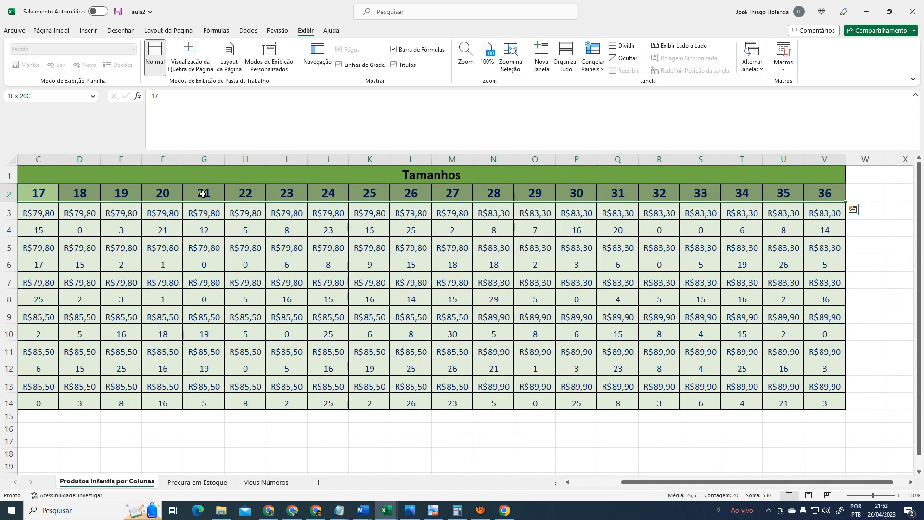
pyautogui.press('Right')
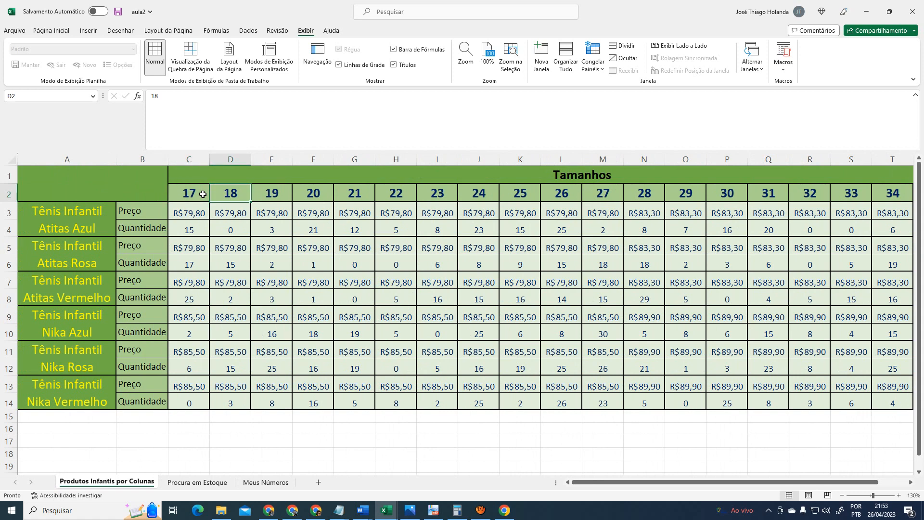
# In Notepad, highlight PROCH's E7 argument and its C2:V14 table range, then recheck the size 18 header in Excel
pyautogui.hotkey('alt', 'Tab')
pyautogui.click(440, 197)
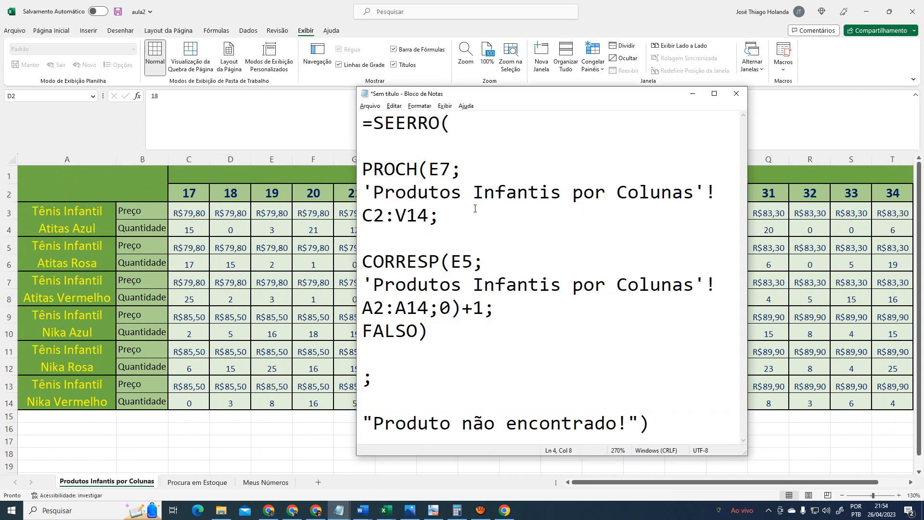
pyautogui.moveTo(418, 168); pyautogui.dragTo(462, 169)
pyautogui.moveTo(439, 216); pyautogui.dragTo(362, 192)
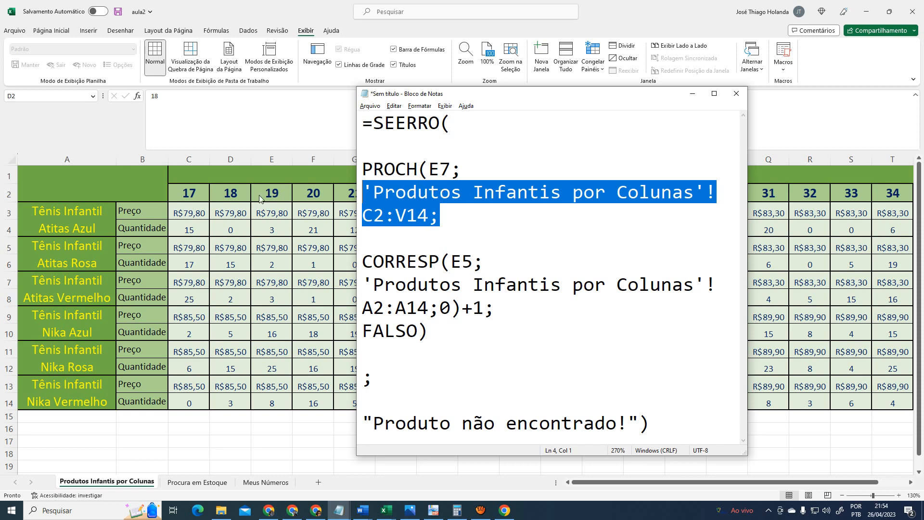
pyautogui.click(225, 200)
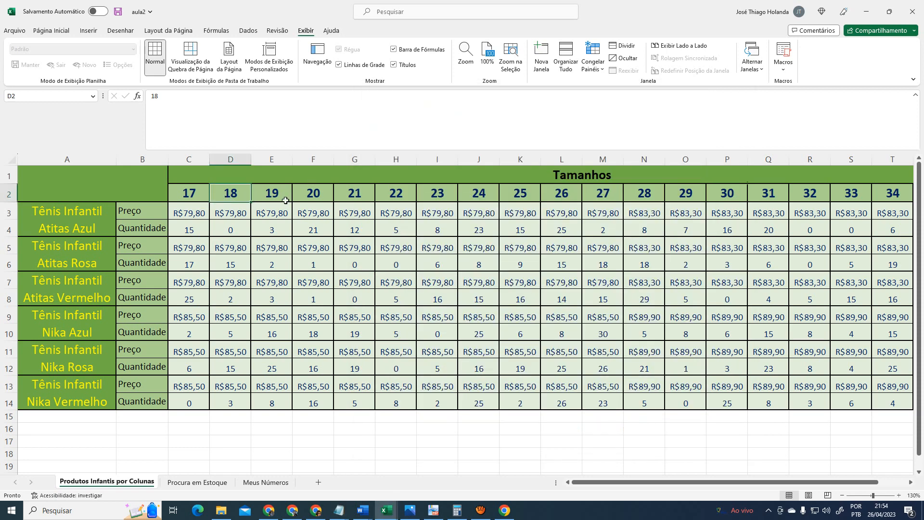
pyautogui.hotkey('alt', 'Tab')
# In Notepad, place the PROCH argument "E7;" on its own line below "PROCH("
pyautogui.click(420, 241)
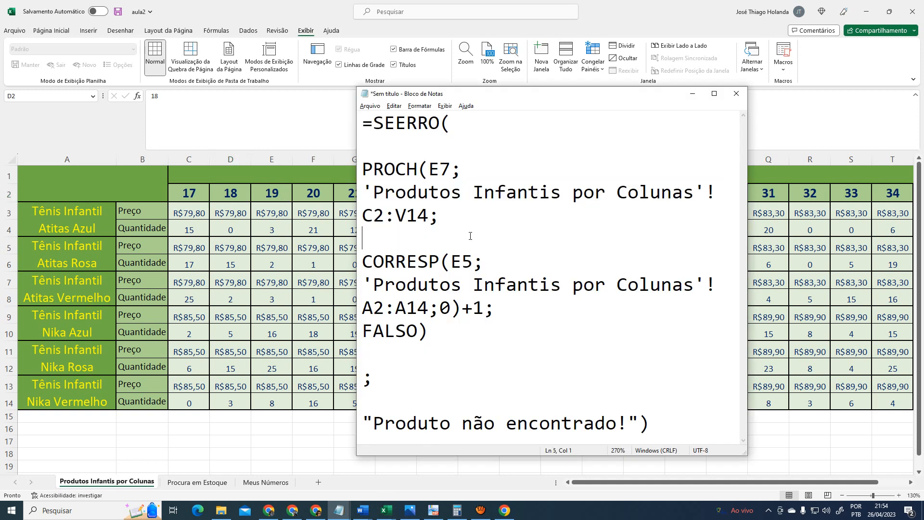
pyautogui.click(428, 170)
pyautogui.press('Return')
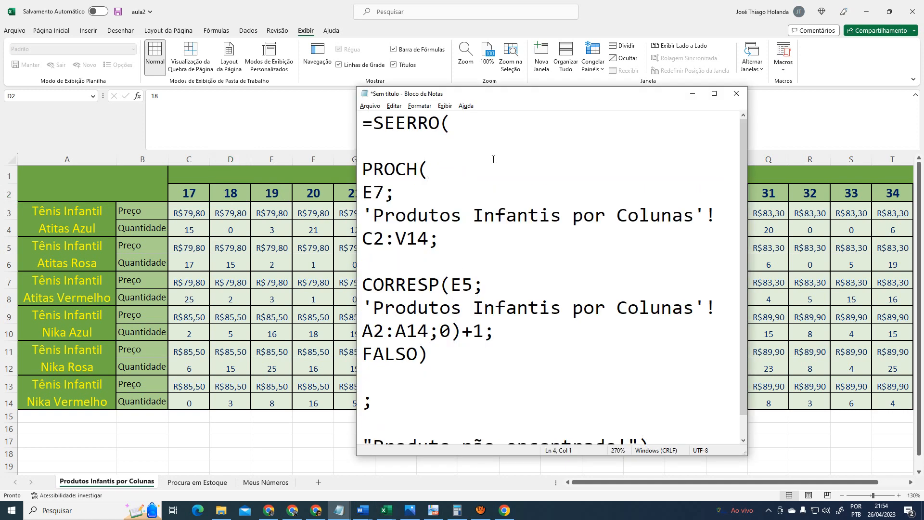
# Place the CORRESP argument "E5;" on its own line below "CORRESP("
pyautogui.press('Down')
pyautogui.press('Down')
pyautogui.press('Down')
pyautogui.press('Down')
pyautogui.press('Right')
pyautogui.press('Right')
pyautogui.press('Right')
pyautogui.press('Right')
pyautogui.press('Right')
pyautogui.press('Right')
pyautogui.press('Right')
pyautogui.press('Right')
pyautogui.press('Return')
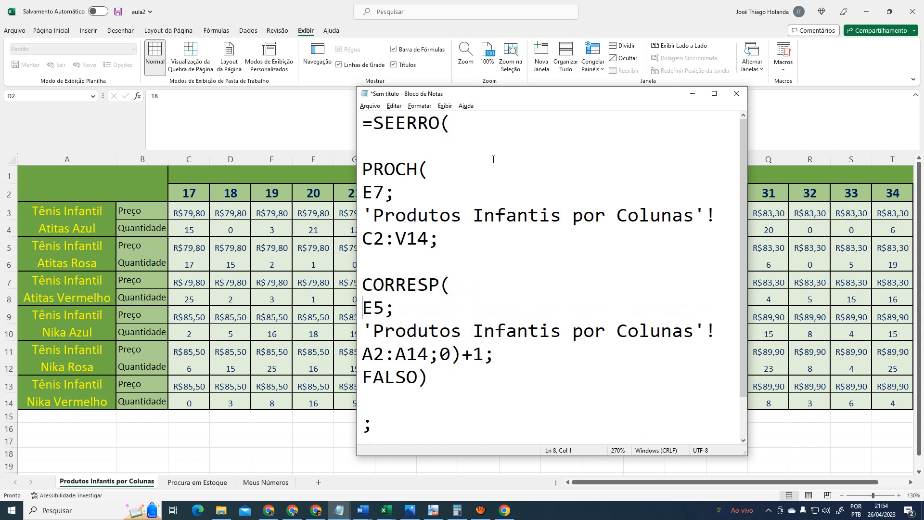
# Switch to Excel and select the Produto cell E5 on the Procura em Estoque sheet
pyautogui.press('Up')
pyautogui.press('Up')
pyautogui.press('Up')
pyautogui.hotkey('alt', 'Tab')
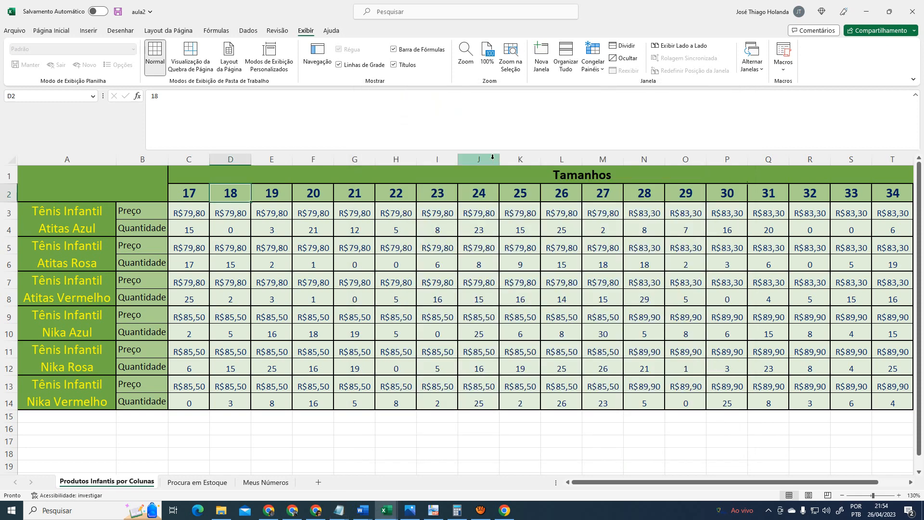
pyautogui.click(210, 482)
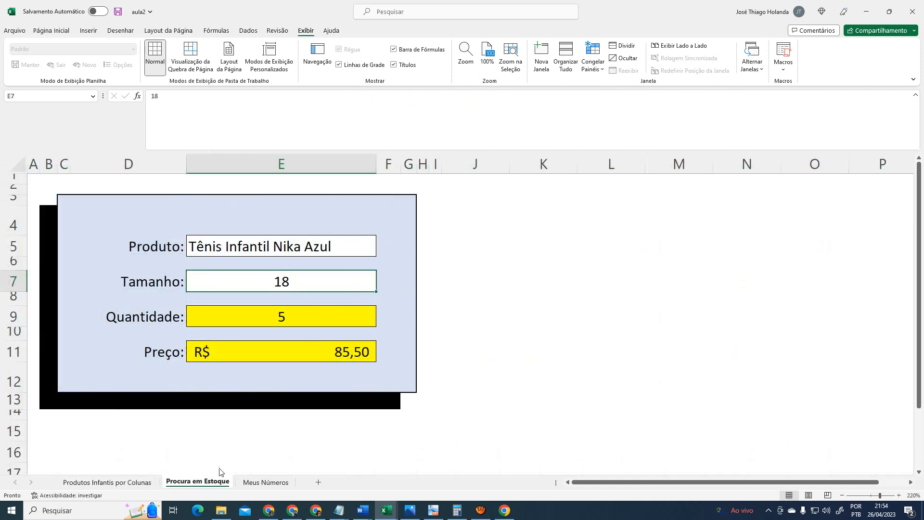
pyautogui.click(289, 247)
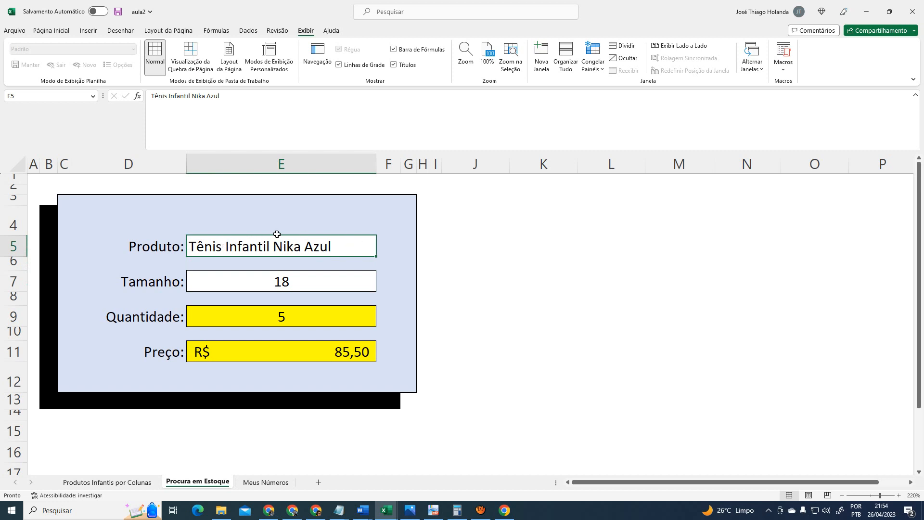
# Compare the Produtos Infantis por Colunas sheet with the formula in Notepad, and return to the Procura em Estoque sheet
pyautogui.click(127, 482)
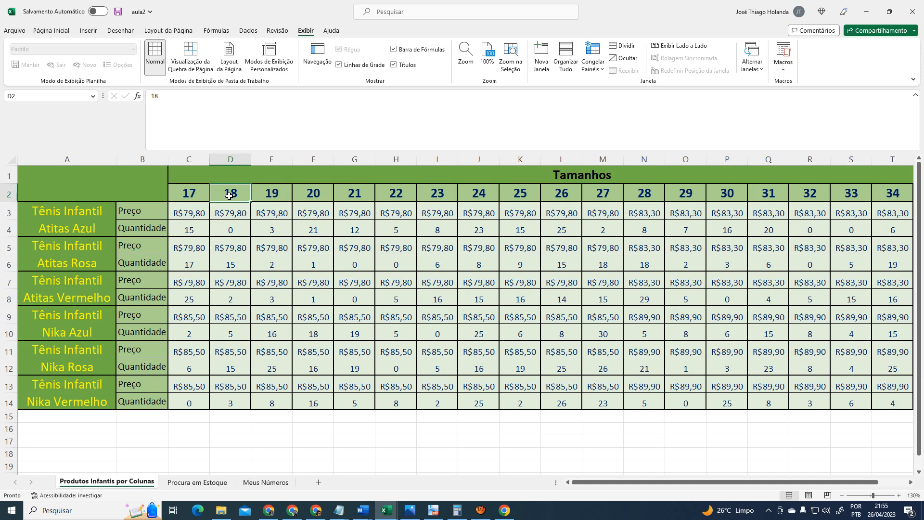
pyautogui.hotkey('alt', 'Tab')
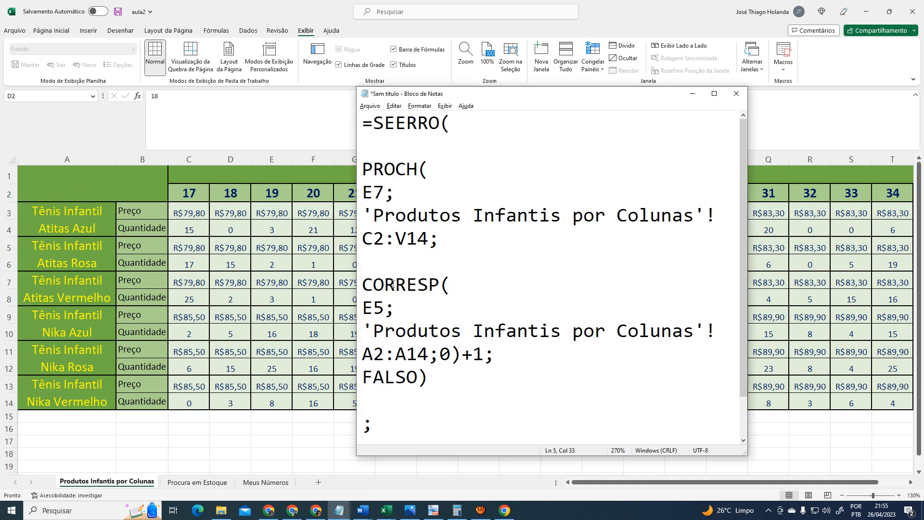
pyautogui.hotkey('alt', 'Tab')
pyautogui.click(197, 482)
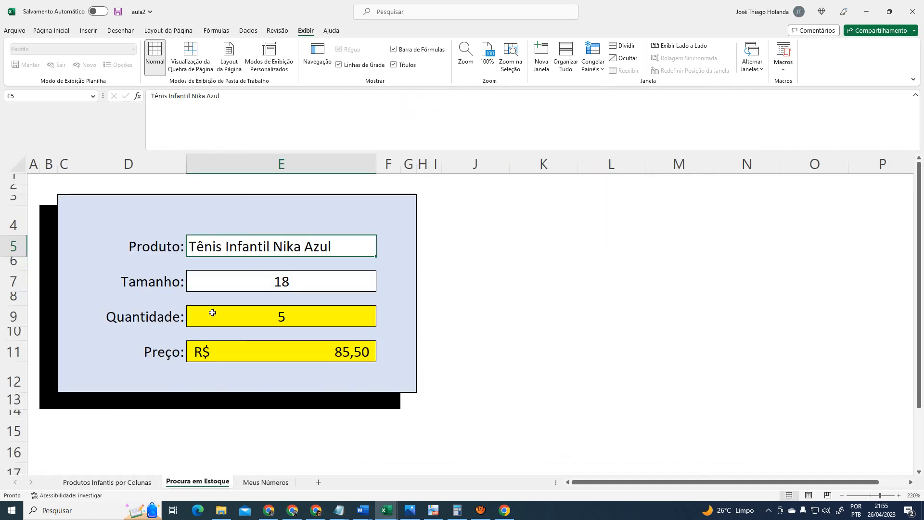
# Highlight CORRESP's lookup range argument in Notepad, and select the matching range A2:A14 on the Produtos Infantis por Colunas sheet in Excel
pyautogui.hotkey('alt', 'Tab')
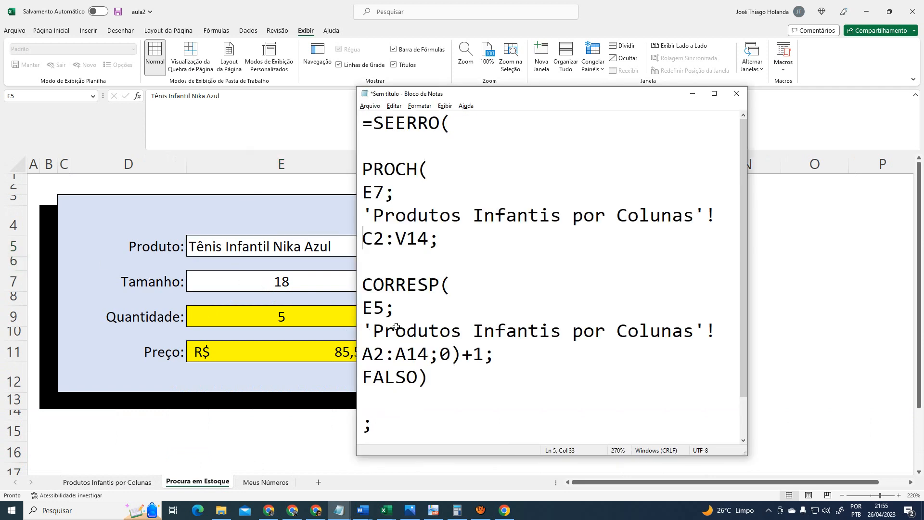
pyautogui.doubleClick(374, 307)
pyautogui.click(394, 308)
pyautogui.moveTo(364, 331); pyautogui.dragTo(463, 344)
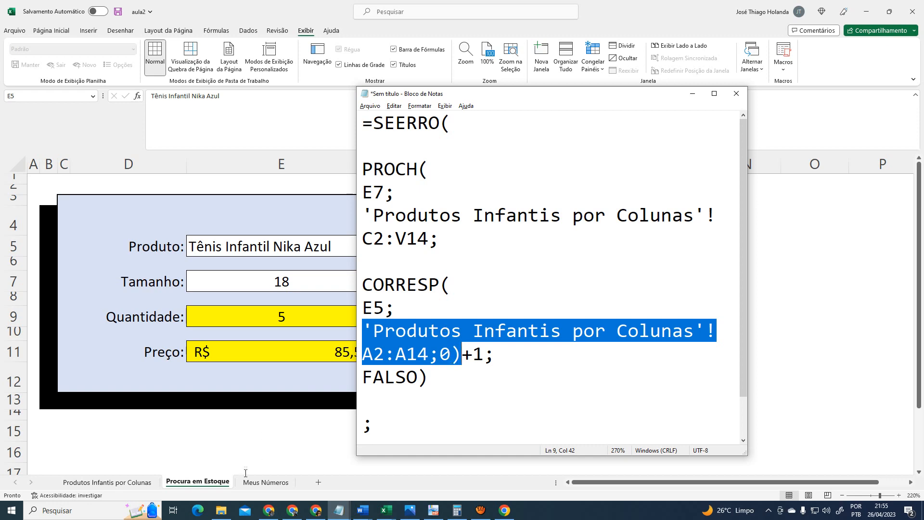
pyautogui.click(137, 487)
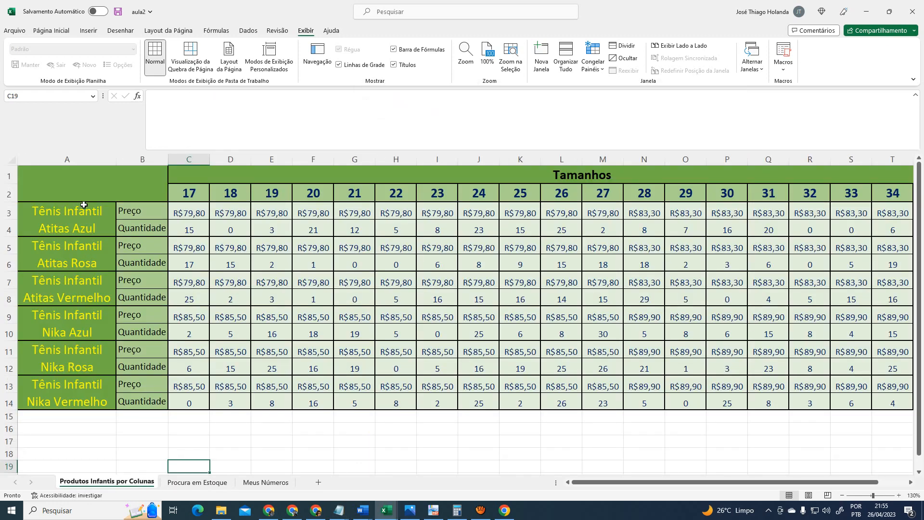
pyautogui.click(75, 190)
pyautogui.moveTo(75, 191); pyautogui.dragTo(101, 393)
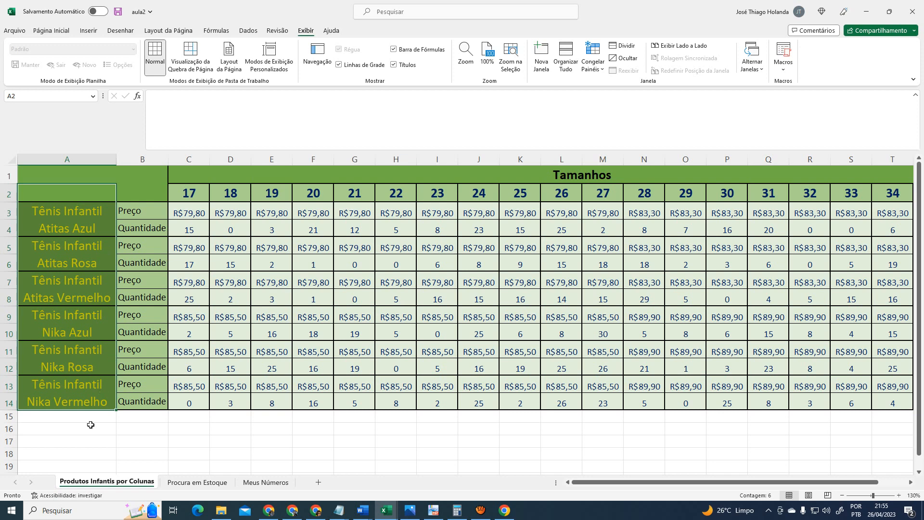
# Open the Produto cell E5 on the Procura em Estoque sheet, and highlight the matching "E5;" argument in Notepad
pyautogui.click(262, 483)
pyautogui.click(212, 482)
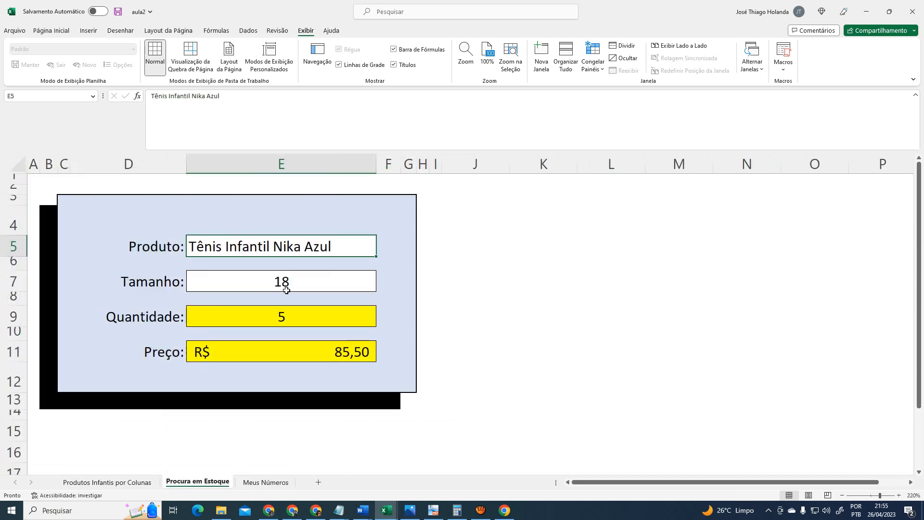
pyautogui.doubleClick(249, 248)
pyautogui.press('F2')
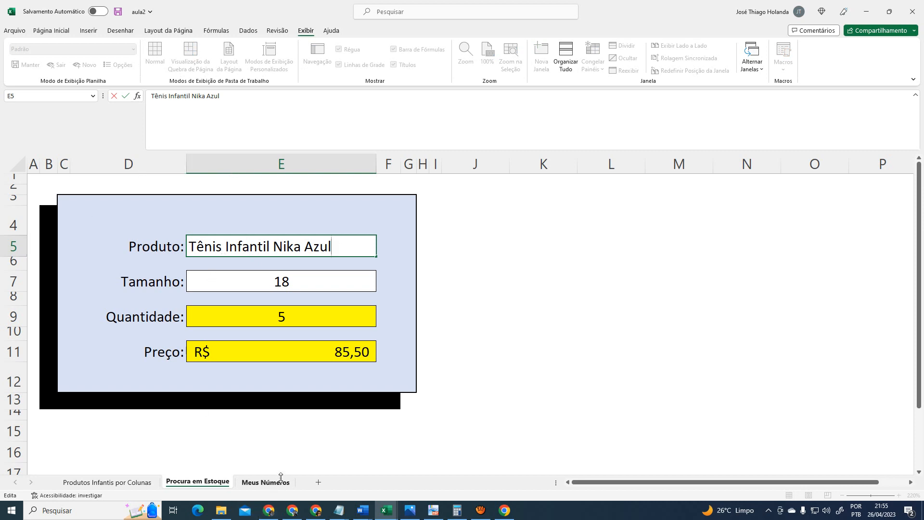
pyautogui.hotkey('alt', 'Tab')
pyautogui.doubleClick(378, 313)
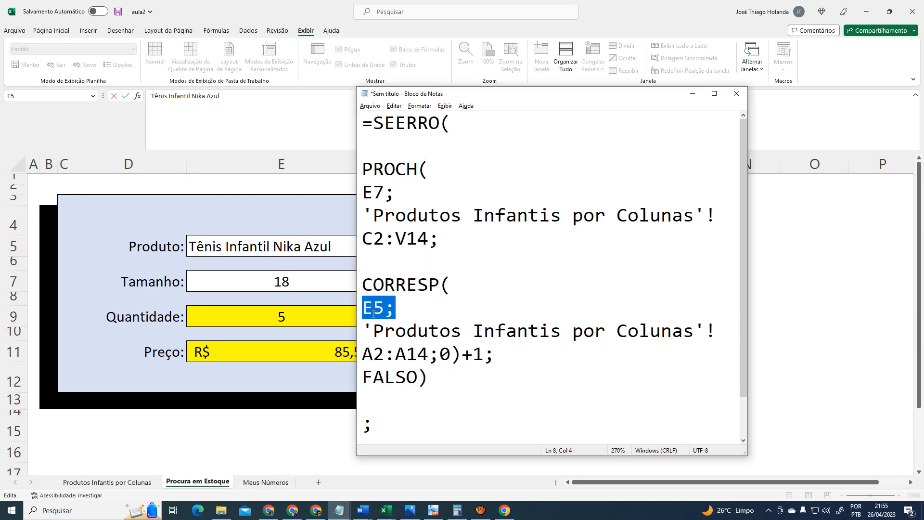
# Back in Excel, trace the product column on Produtos Infantis por Colunas from A2 to Tênis Infantil Atitas Rosa
pyautogui.hotkey('alt', 'Tab')
pyautogui.click(109, 486)
pyautogui.click(110, 484)
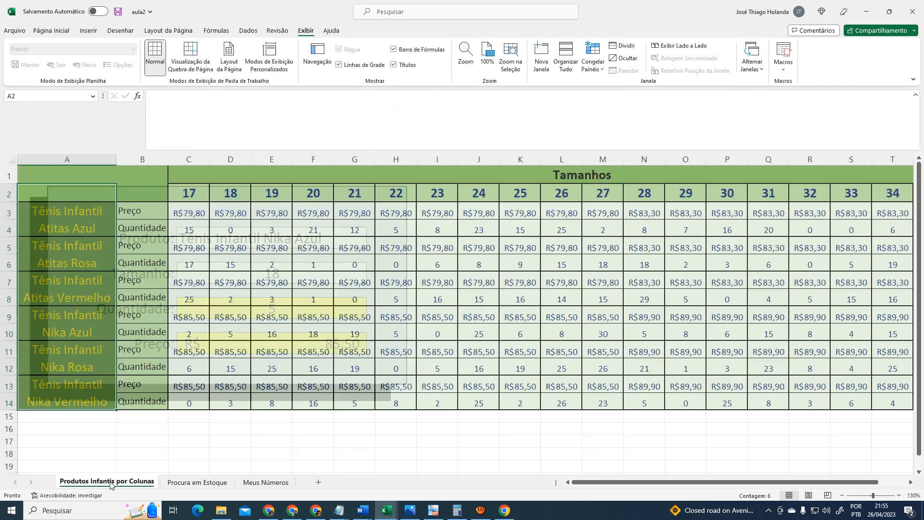
pyautogui.click(75, 194)
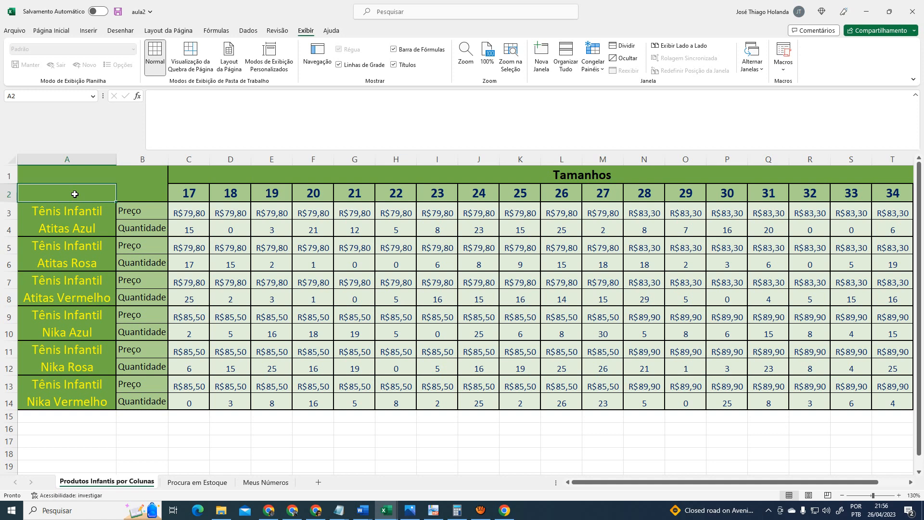
pyautogui.click(92, 212)
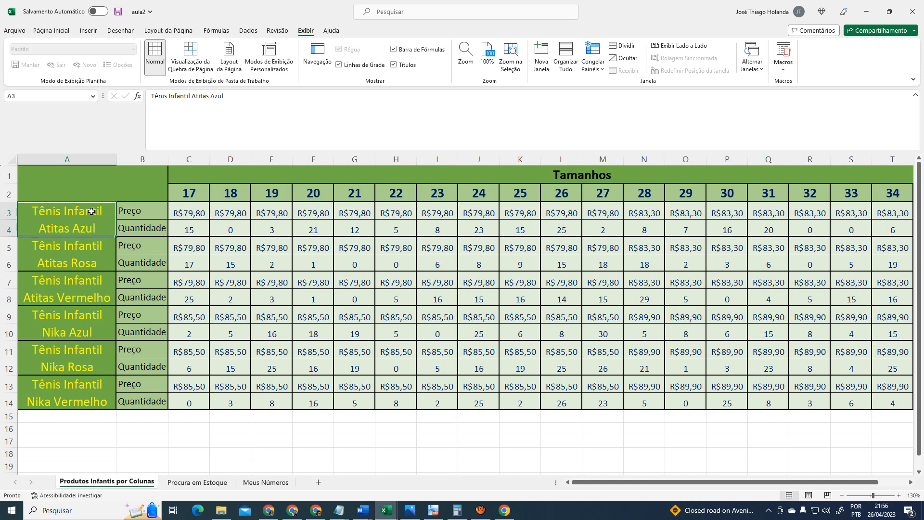
pyautogui.click(89, 248)
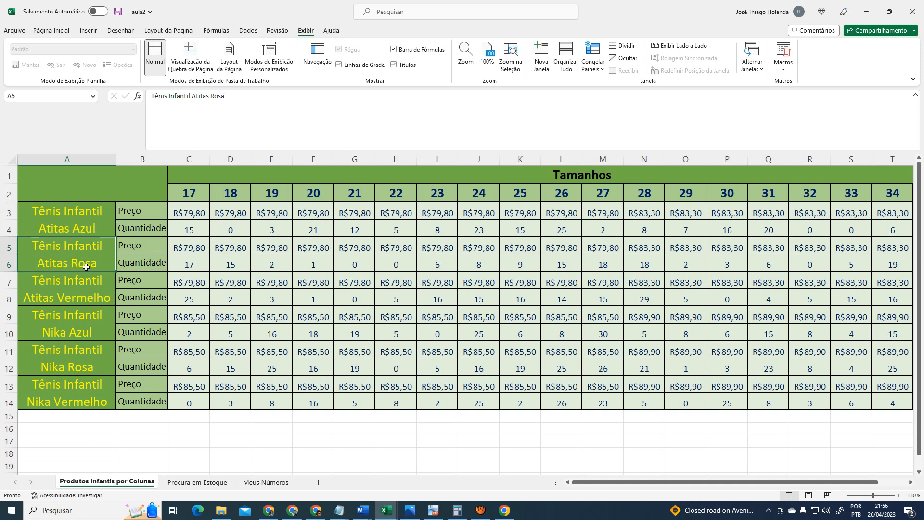
# Check the product chosen on Procura em Estoque, and trace the product column on Produtos Infantis por Colunas down to Tênis Infantil Nika Azul
pyautogui.click(224, 483)
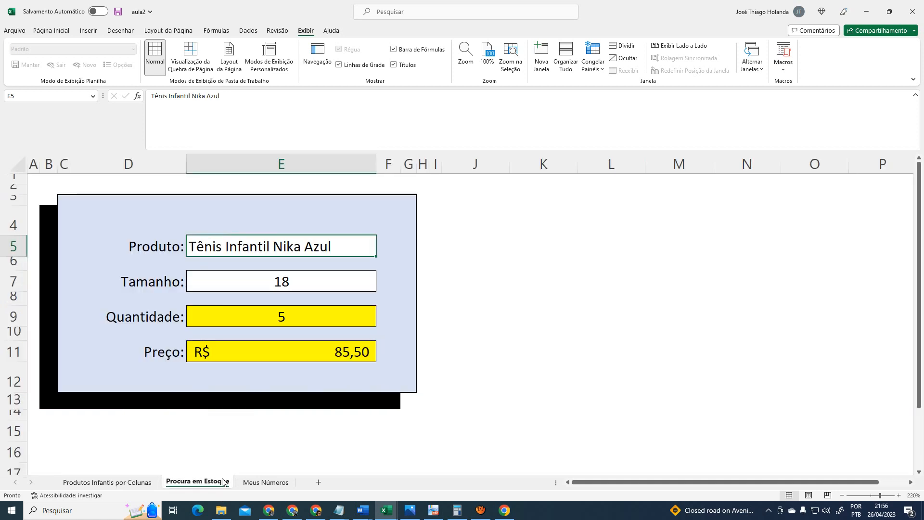
pyautogui.click(127, 483)
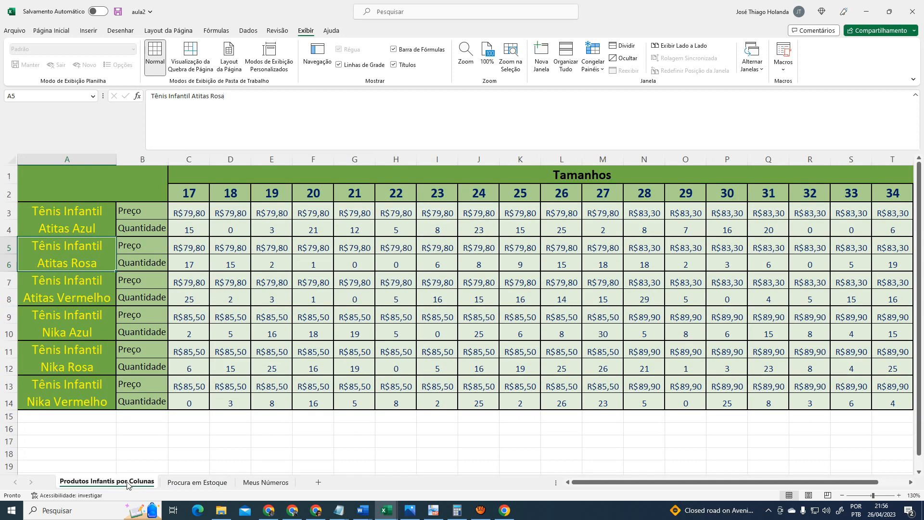
pyautogui.click(89, 296)
pyautogui.click(91, 318)
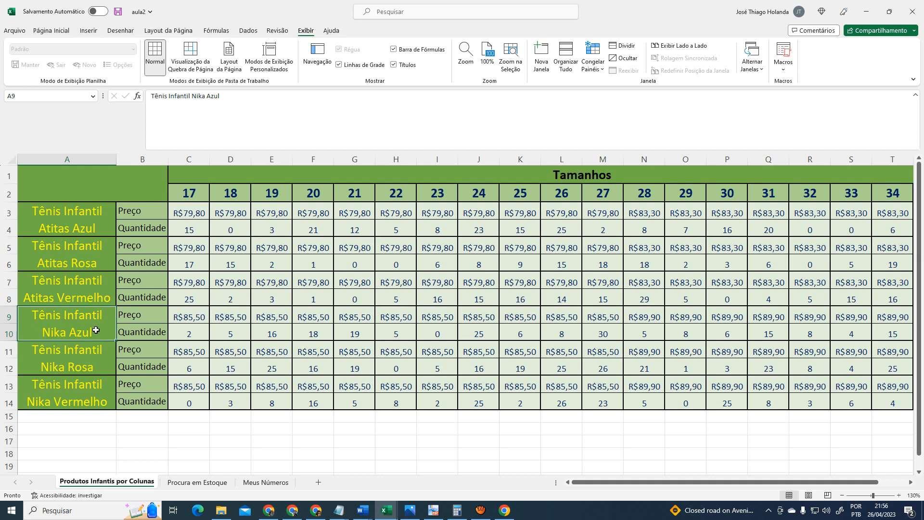
pyautogui.click(94, 215)
pyautogui.click(91, 254)
pyautogui.click(85, 301)
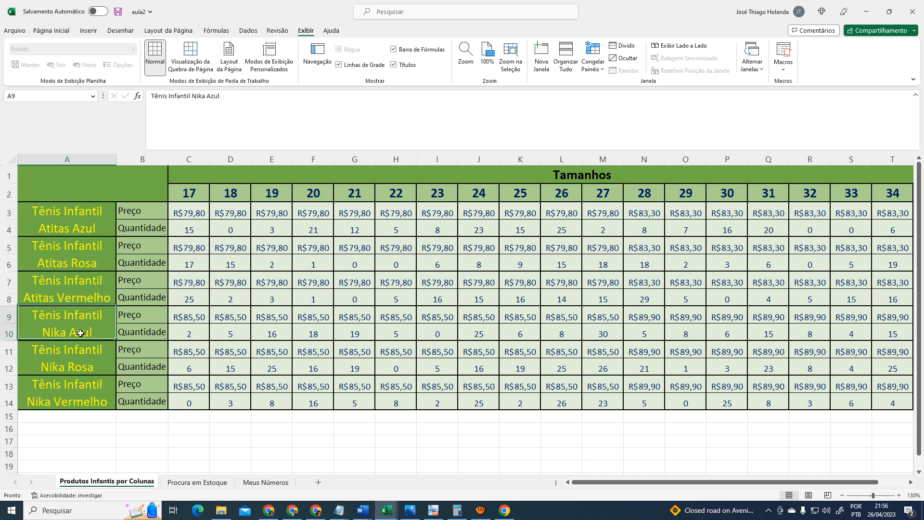
pyautogui.click(81, 333)
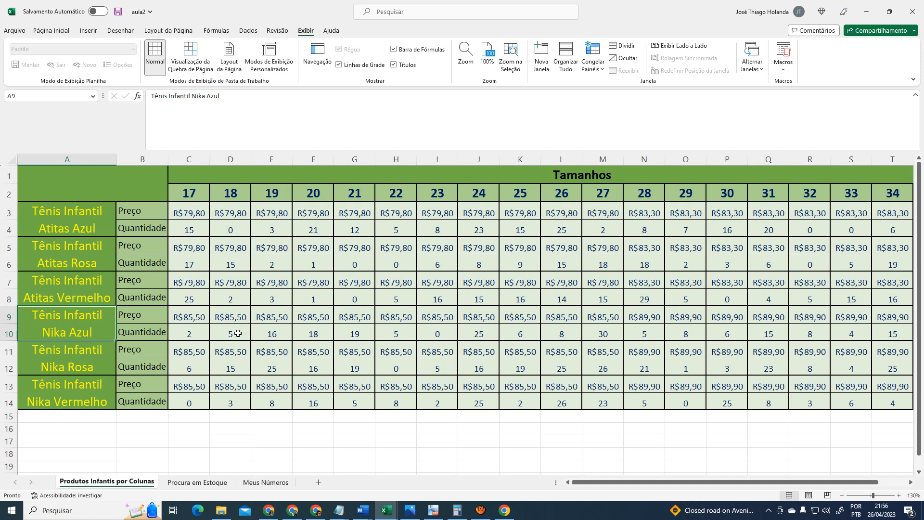
# Walk down the size 18 column from the Atitas Azul rows to the Nika Azul quantity in D10
pyautogui.click(242, 211)
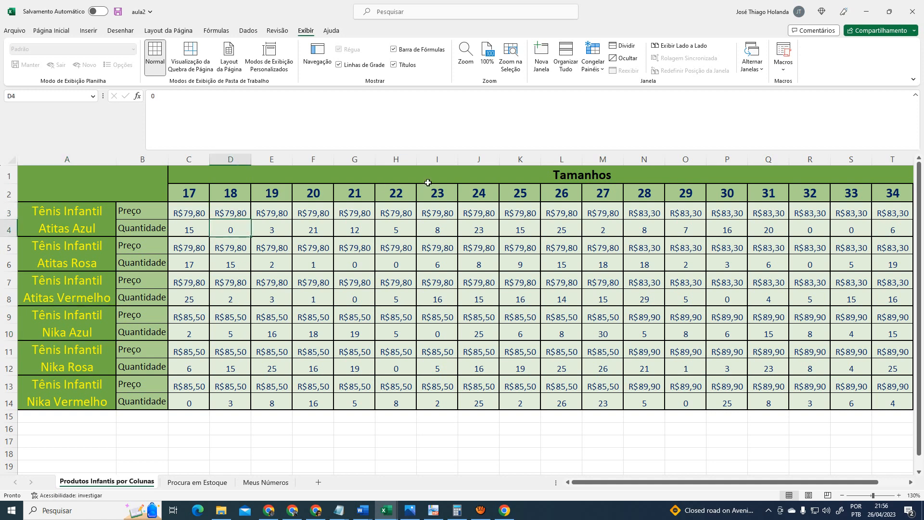
pyautogui.press('Down')
pyautogui.press('Down')
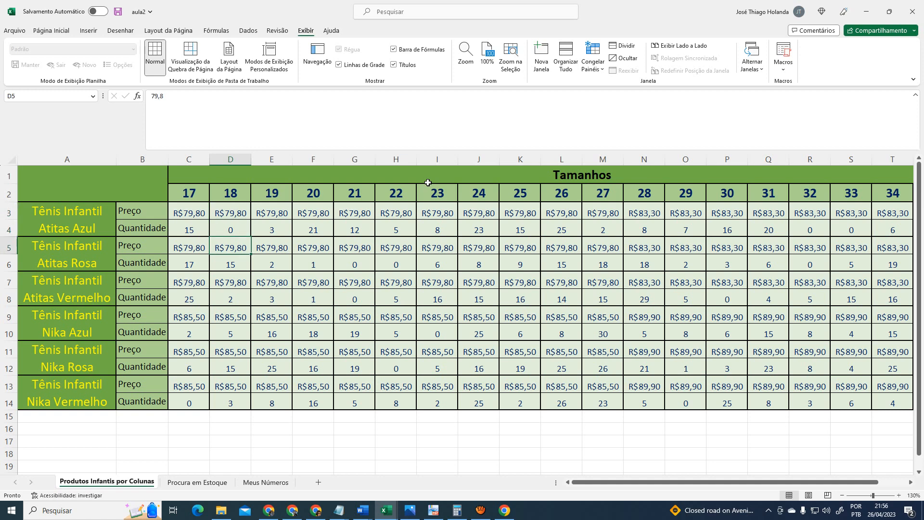
pyautogui.press('Down')
pyautogui.press('Down')
pyautogui.press('Down')
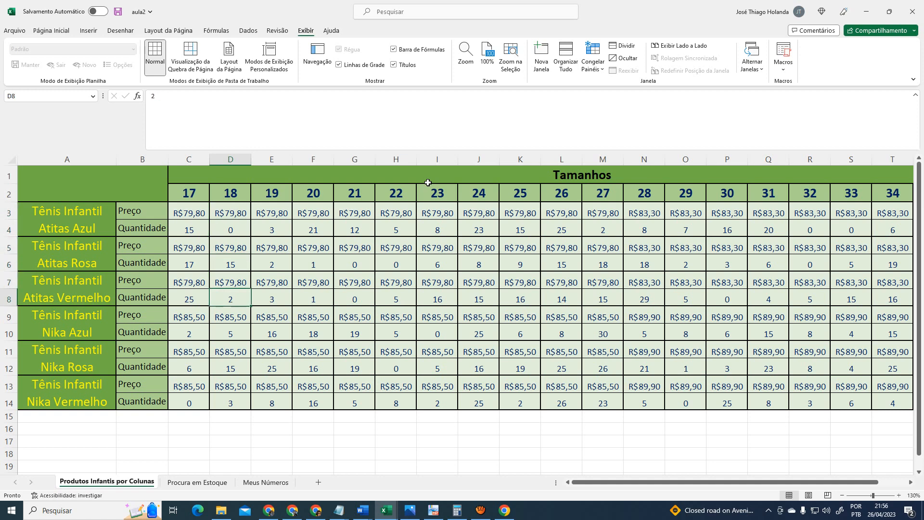
pyautogui.press('Down')
pyautogui.press('Down')
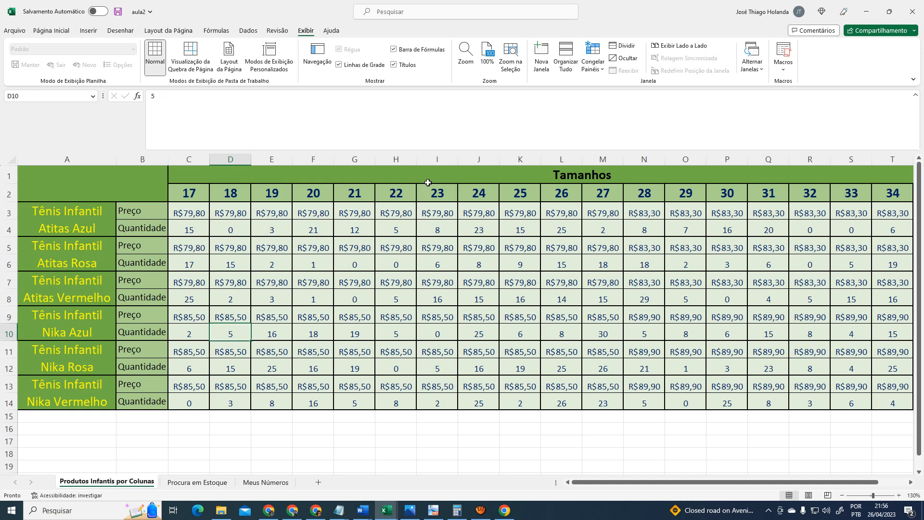
# Trace the size 18 column back up, go to the range's starting cell A2, and return to the Atitas Azul quantity in D4
pyautogui.press('Up')
pyautogui.press('Up')
pyautogui.press('Up')
pyautogui.press('Up')
pyautogui.press('Up')
pyautogui.press('Up')
pyautogui.press('Up')
pyautogui.press('Up')
pyautogui.press('Up')
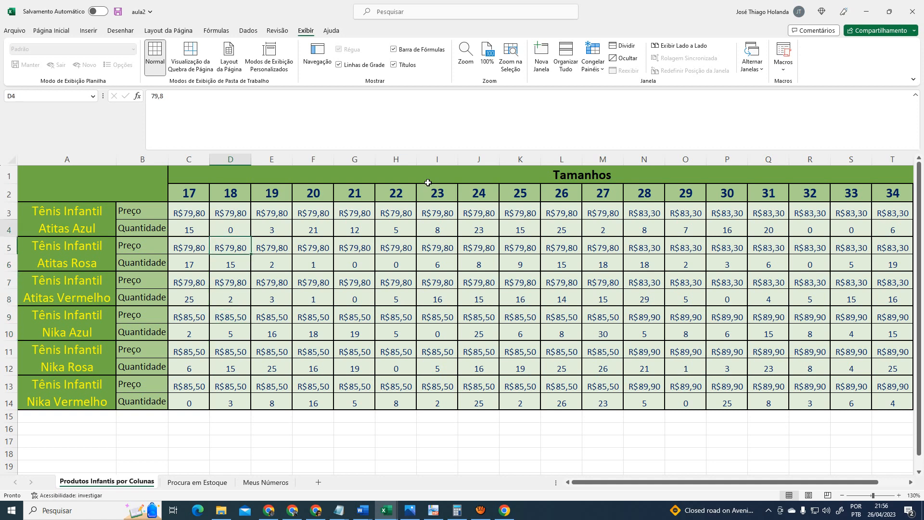
pyautogui.press('Down')
pyautogui.press('Left')
pyautogui.press('Left')
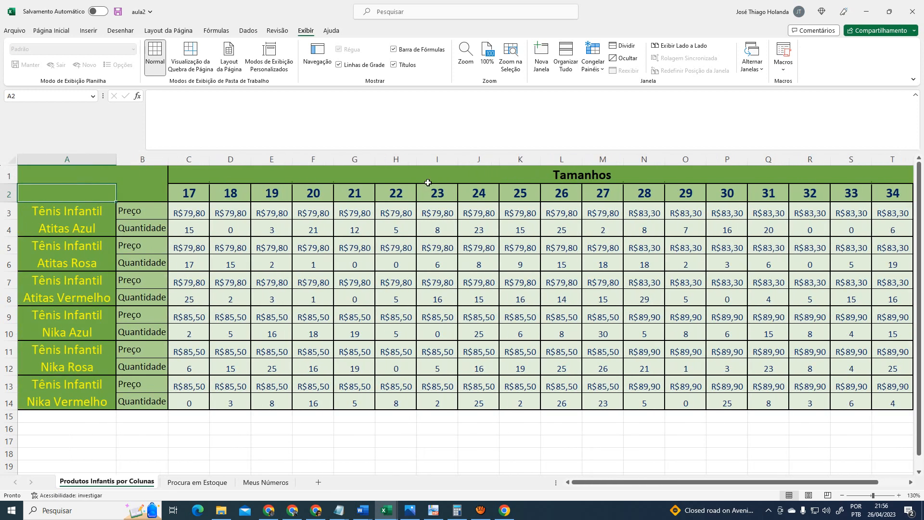
pyautogui.press('Right')
pyautogui.press('Down')
pyautogui.press('Down')
pyautogui.press('Right')
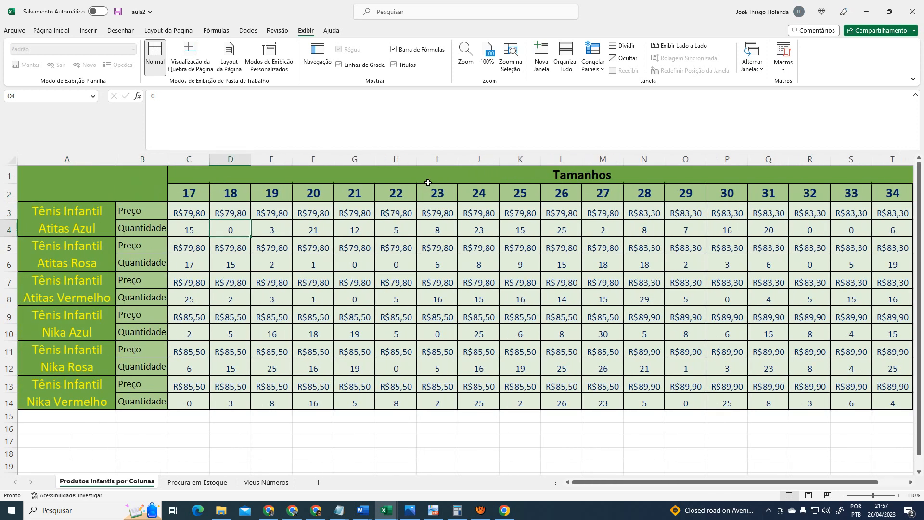
# Relate the "+1" after CORRESP in Notepad to cell A2 on the Excel product sheet, and highlight it in the Notepad formula
pyautogui.hotkey('alt', 'Tab')
pyautogui.click(466, 359)
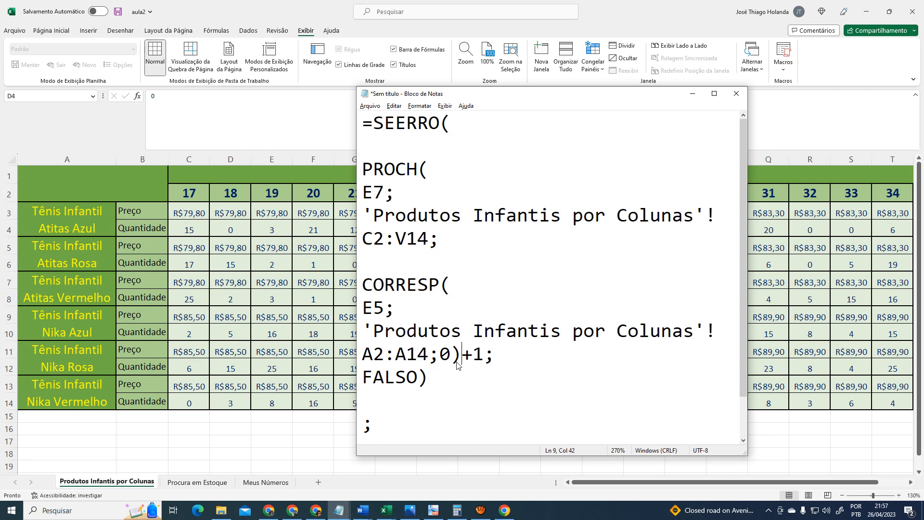
pyautogui.click(116, 193)
pyautogui.click(84, 193)
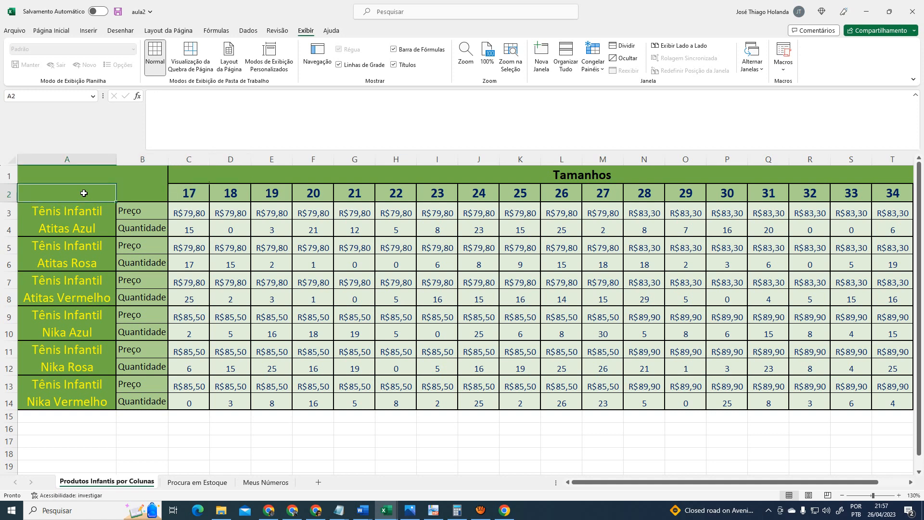
pyautogui.hotkey('alt', 'Tab')
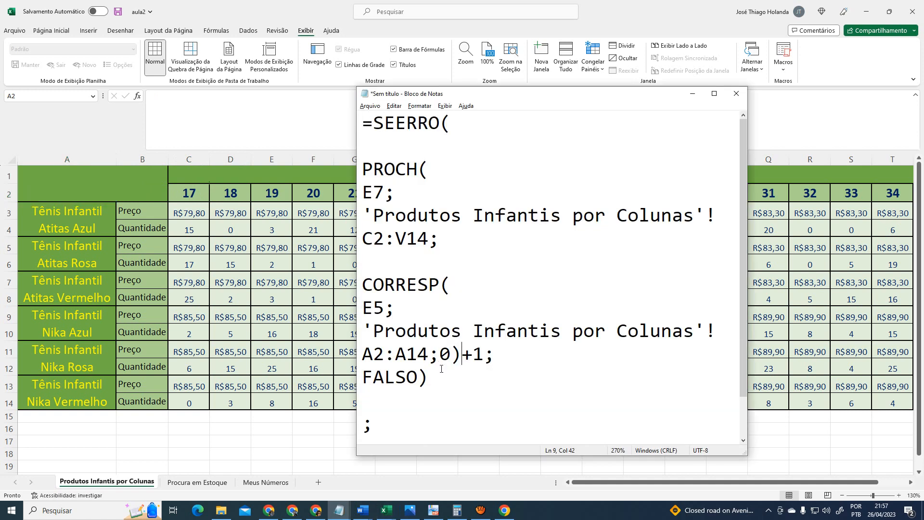
pyautogui.moveTo(485, 355); pyautogui.dragTo(471, 356)
# In Excel, remove the "+1" after CORRESP from the Quantidade formula in E9 on the Procura em Estoque sheet
pyautogui.hotkey('alt', 'Tab')
pyautogui.click(168, 483)
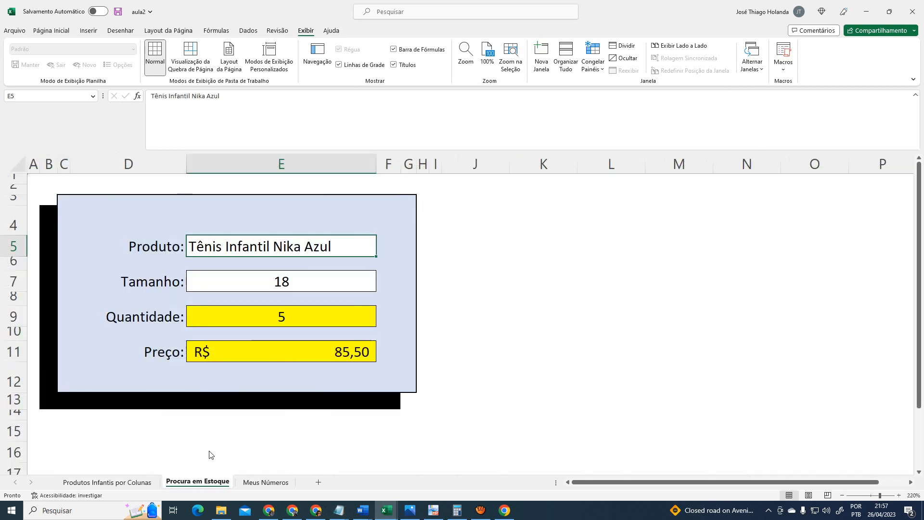
pyautogui.click(304, 313)
pyautogui.click(490, 96)
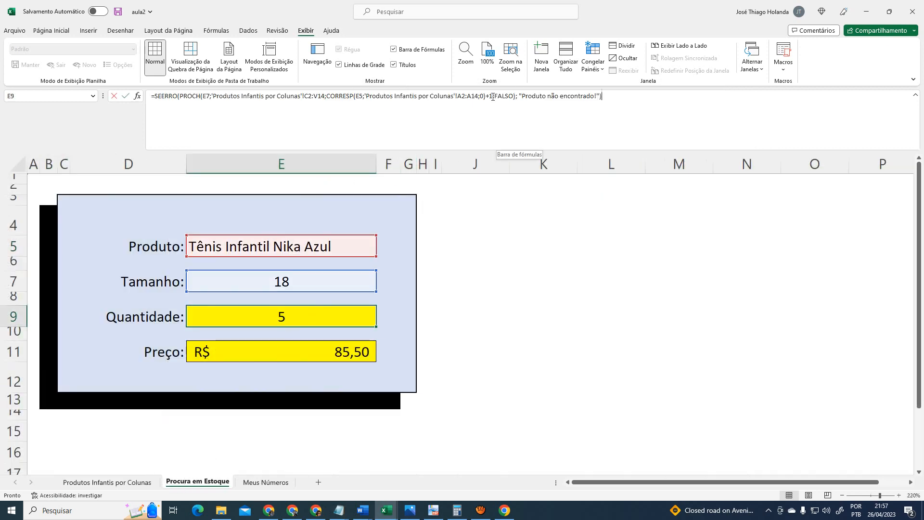
pyautogui.press('BackSpace')
pyautogui.press('BackSpace')
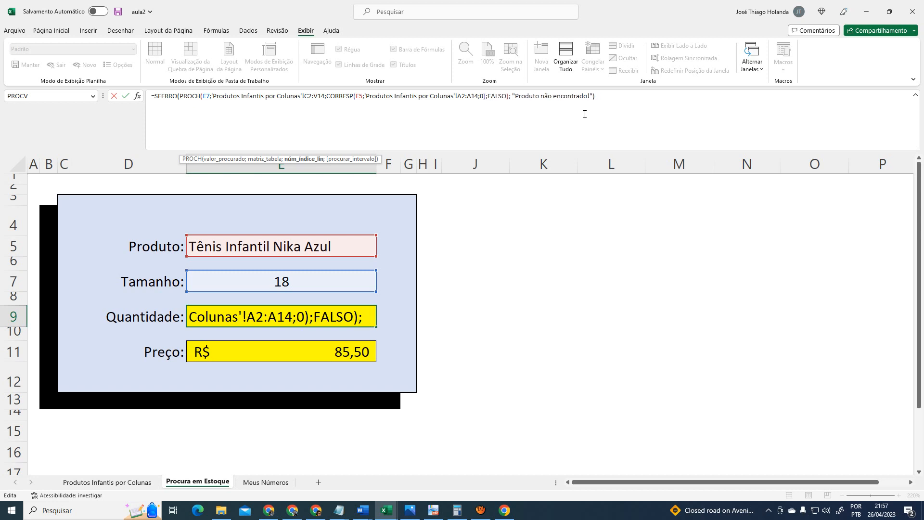
pyautogui.press('Return')
pyautogui.press('Up')
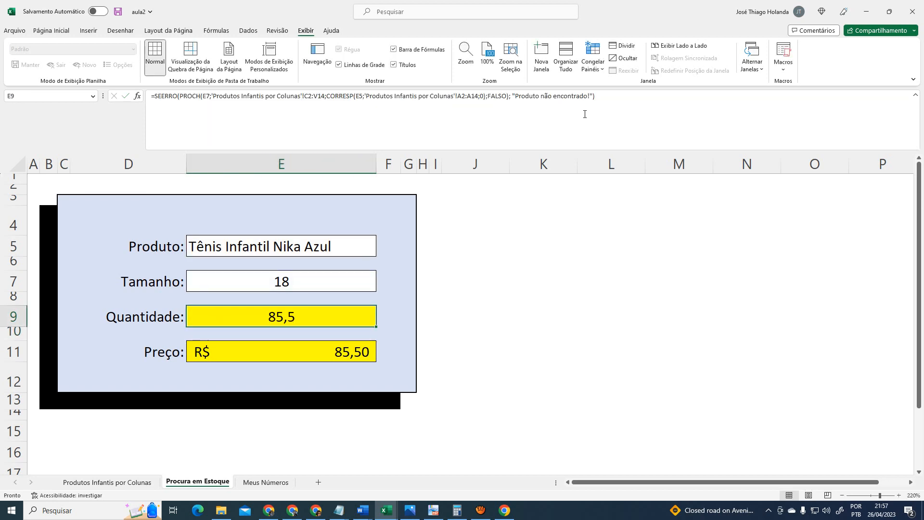
# Compare the Tênis Infantil Nika Azul rows on Produtos Infantis por Colunas with the Quantidade result on Procura em Estoque
pyautogui.click(106, 482)
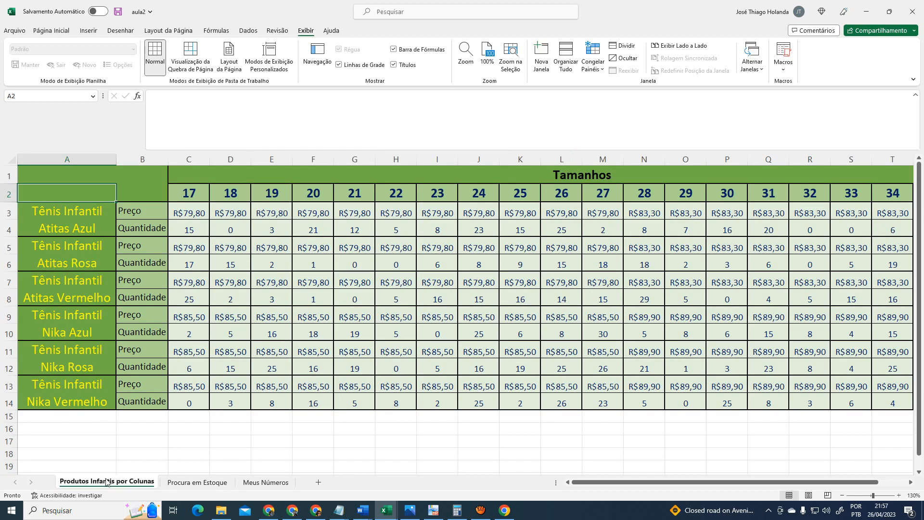
pyautogui.click(67, 317)
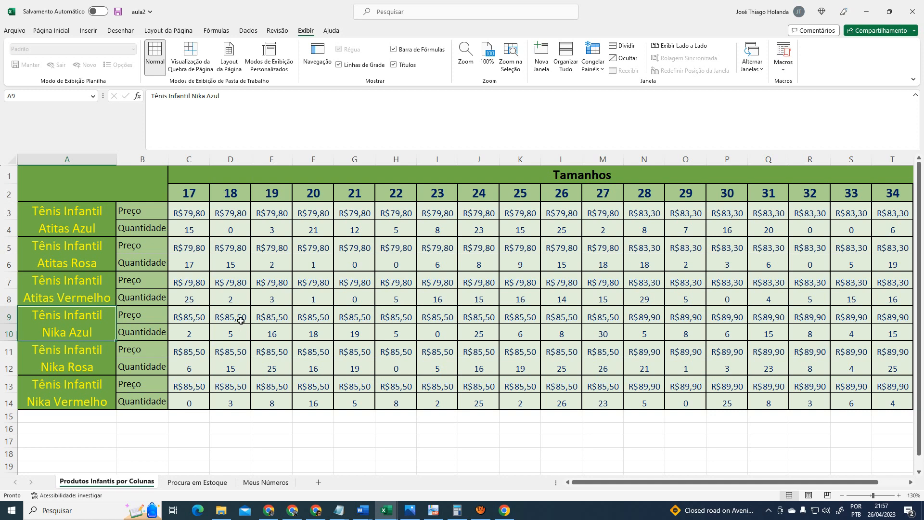
pyautogui.hotkey('alt', 'Tab')
pyautogui.hotkey('alt', 'Tab')
pyautogui.click(224, 482)
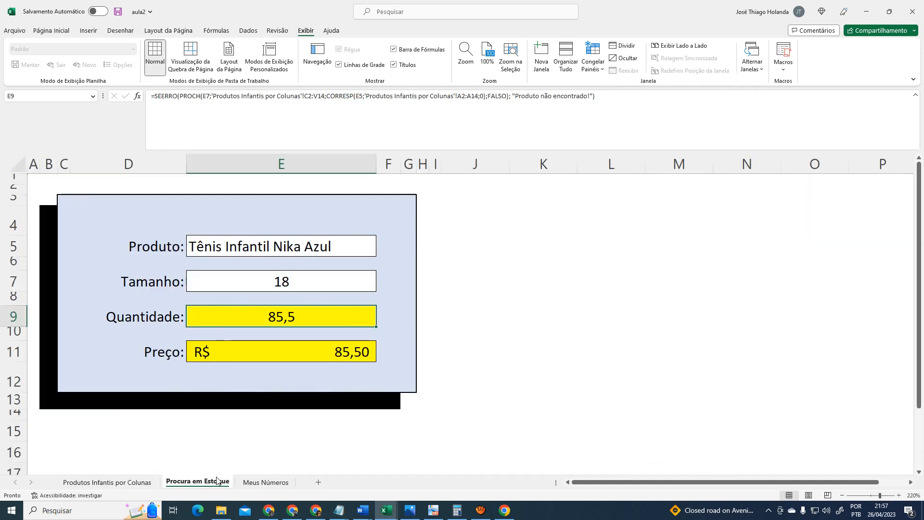
pyautogui.hotkey('alt', 'Tab')
pyautogui.hotkey('alt', 'Tab')
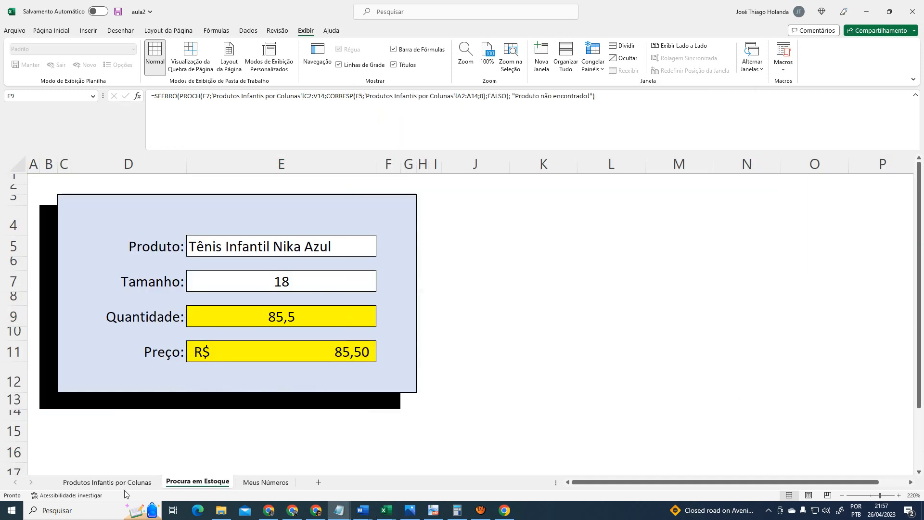
pyautogui.click(126, 482)
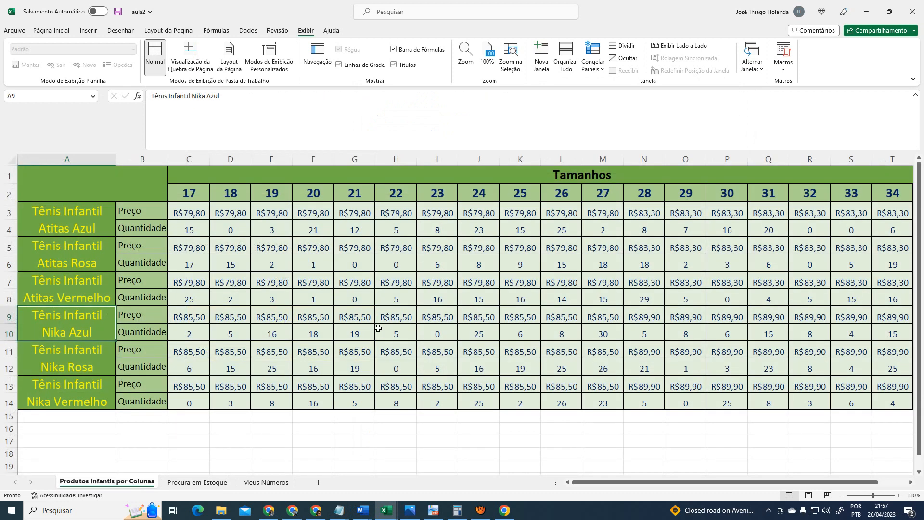
# Trace the Tênis Infantil Nika Azul price row back and forth across sizes 17 to 19, stopping at size 18 in D9
pyautogui.press('Right')
pyautogui.press('Right')
pyautogui.press('Right')
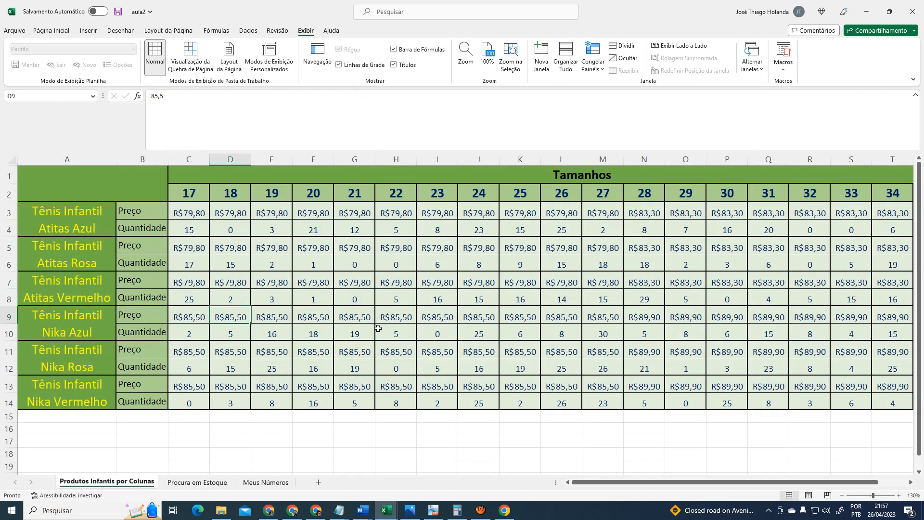
pyautogui.press('Left')
pyautogui.press('Left')
pyautogui.press('Left')
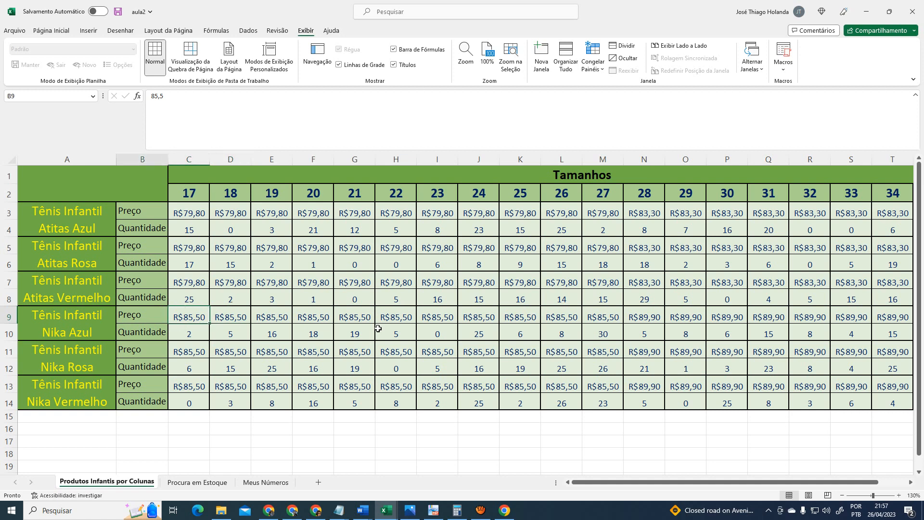
pyautogui.press('Right')
pyautogui.press('Right')
pyautogui.press('Right')
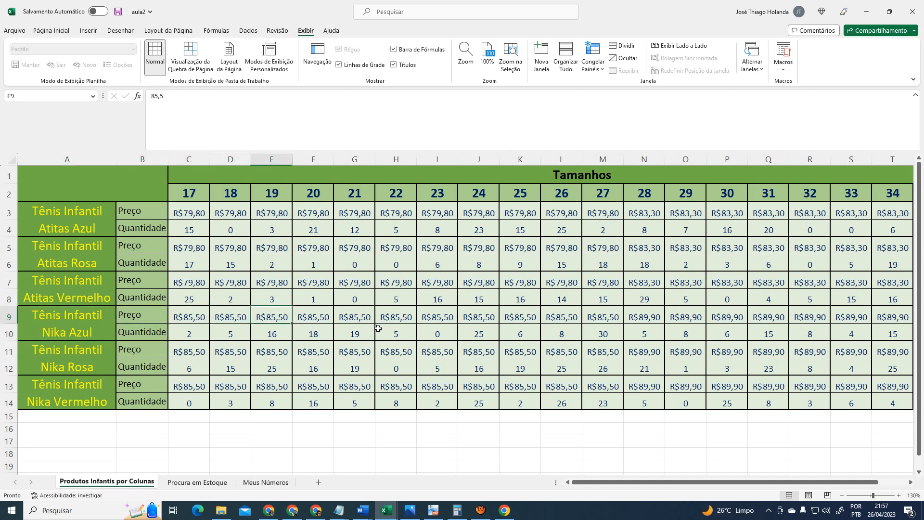
pyautogui.press('Left')
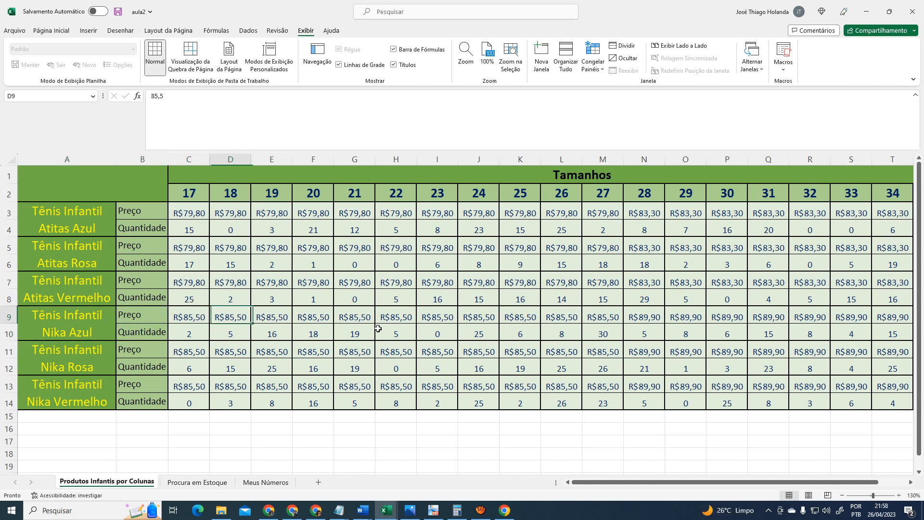
# Set the Tamanho in E7 to 17 on the Procura em Estoque sheet
pyautogui.click(197, 483)
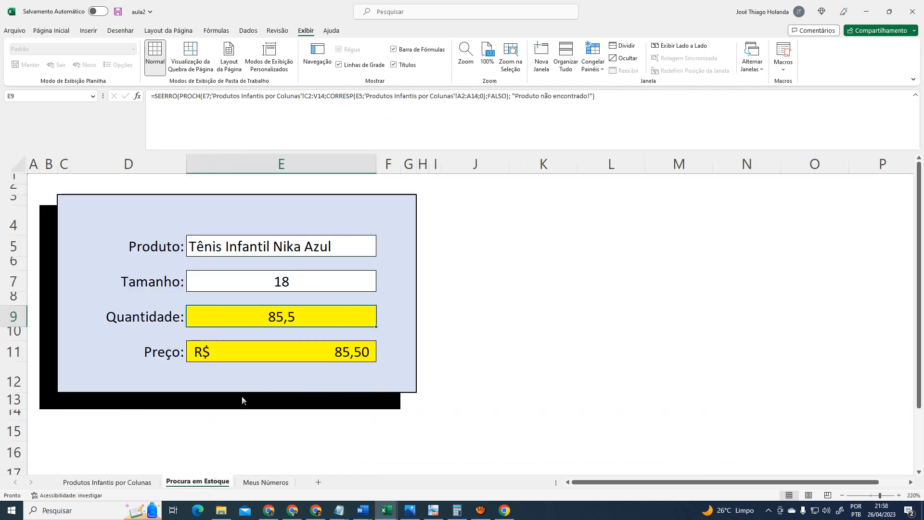
pyautogui.click(282, 286)
pyautogui.write('17')
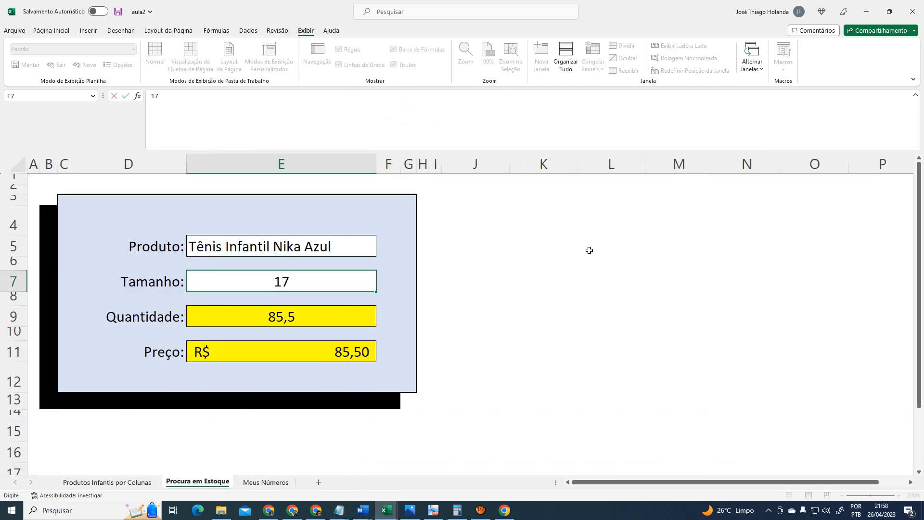
pyautogui.press('Return')
pyautogui.press('Up')
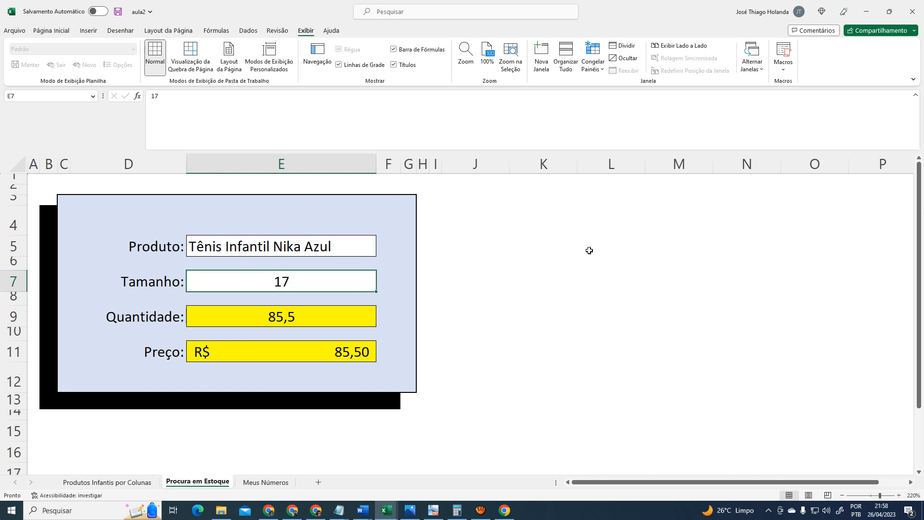
# Examine the Tamanho in E7 against the Quantidade formula and result in E9 on Procura em Estoque
pyautogui.press('Down')
pyautogui.press('Down')
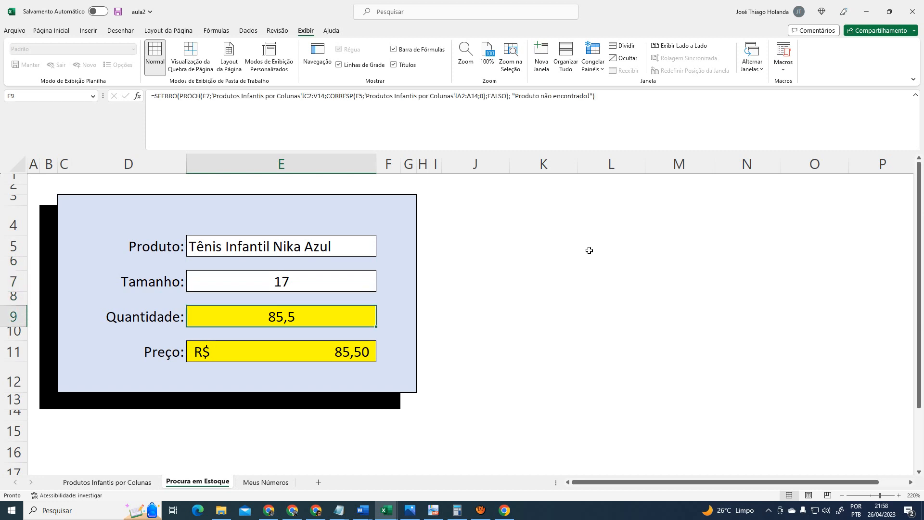
pyautogui.press('Up')
pyautogui.press('Up')
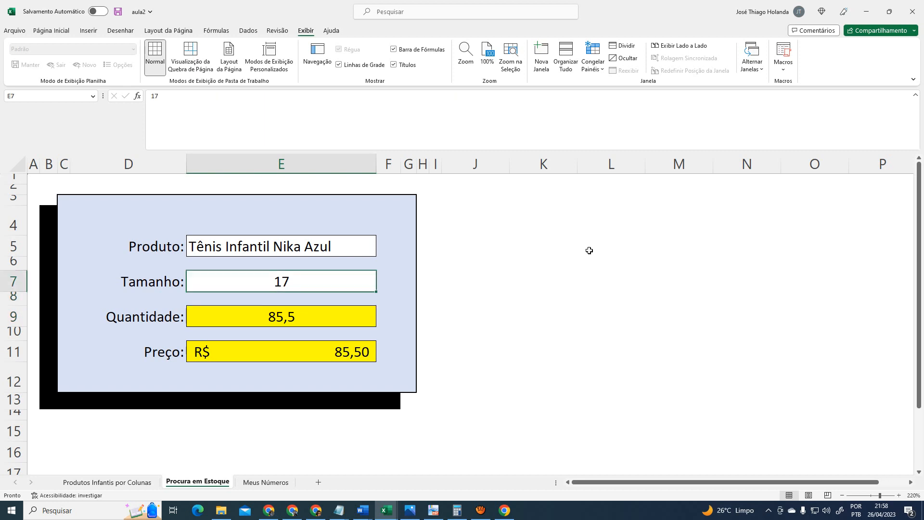
pyautogui.press('End')
pyautogui.press('Up')
pyautogui.press('Down')
pyautogui.press('Down')
pyautogui.press('Down')
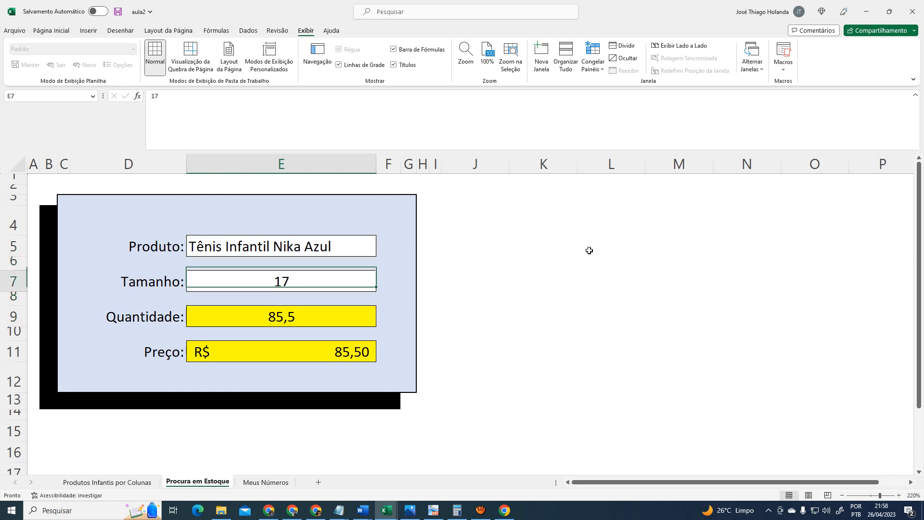
pyautogui.press('Up')
pyautogui.press('Down')
pyautogui.press('Up')
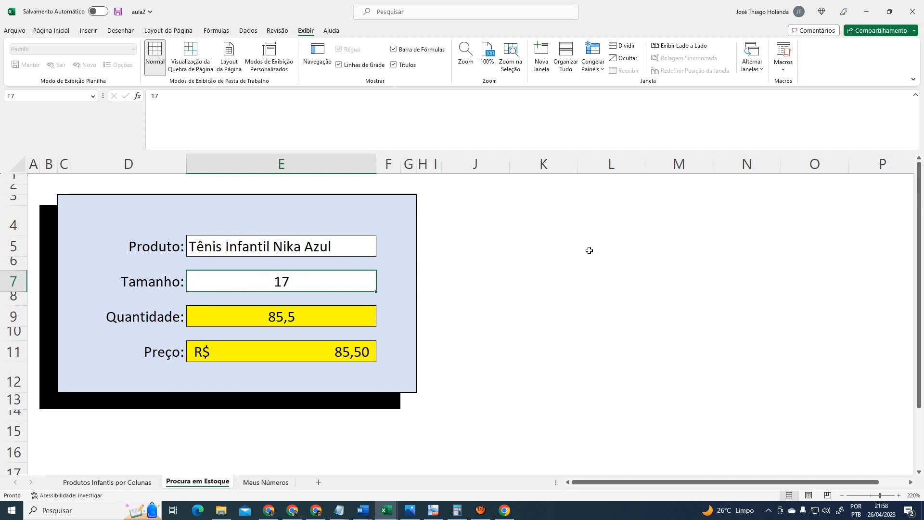
# Check the Nika Azul quantity for size 18 in D10 on Produtos Infantis por Colunas against the "+1" highlighted in Notepad
pyautogui.click(116, 482)
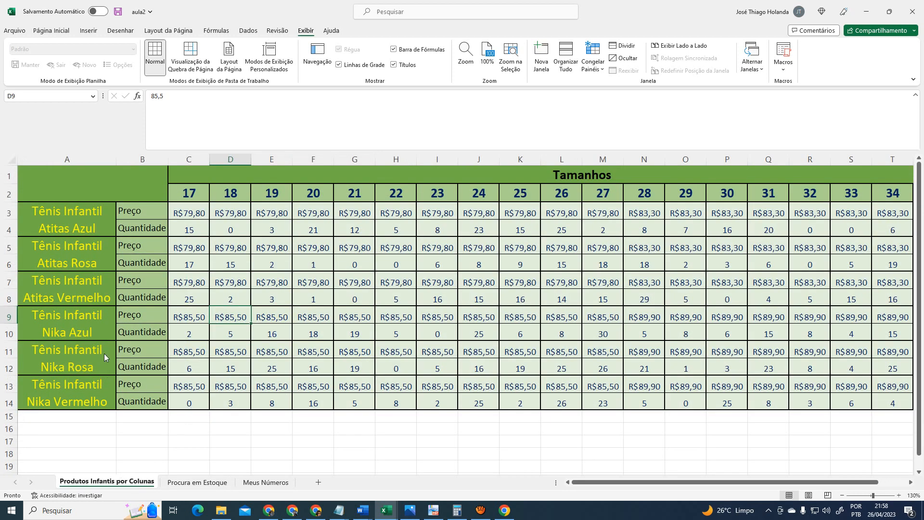
pyautogui.click(284, 333)
pyautogui.click(219, 331)
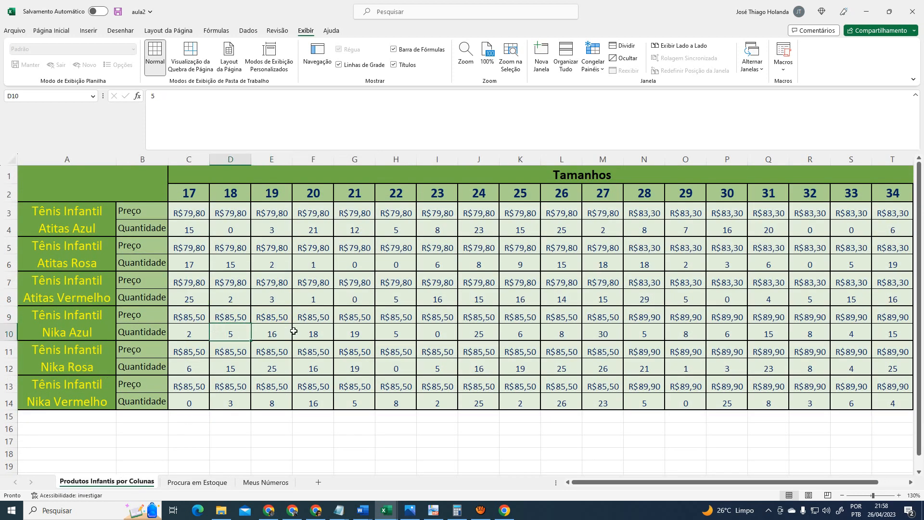
pyautogui.hotkey('alt', 'Tab')
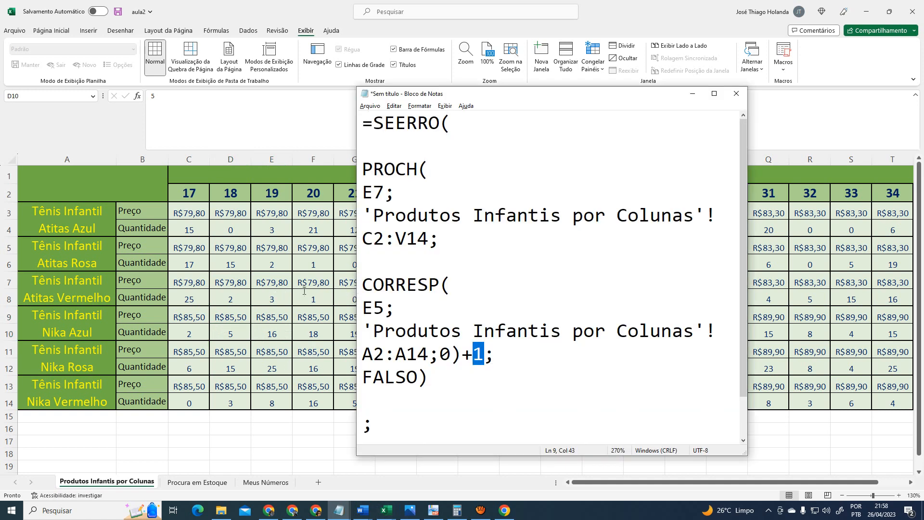
pyautogui.hotkey('alt', 'Tab')
pyautogui.hotkey('alt', 'Tab')
# Undo the size change and the removal of "+1" on Procura em Estoque, and reselect the Quantidade cell E9
pyautogui.click(197, 482)
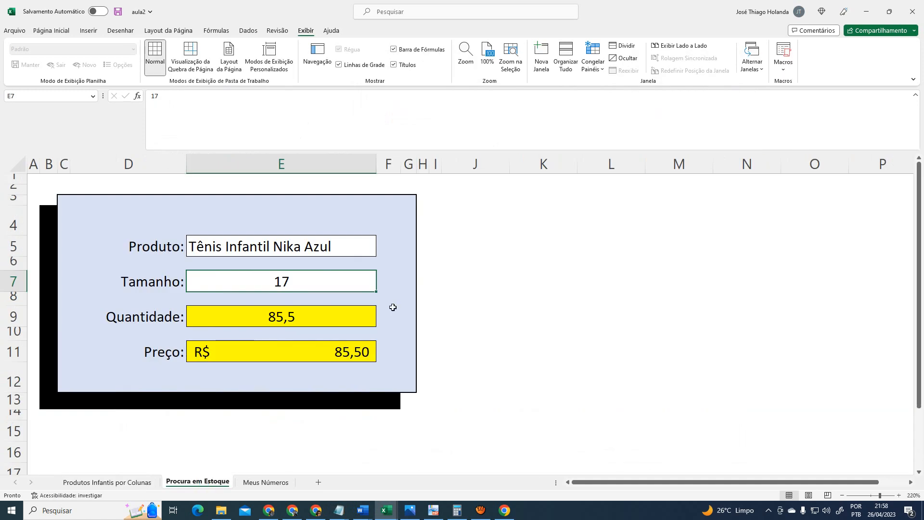
pyautogui.click(474, 296)
pyautogui.hotkey('ctrl', 'z')
pyautogui.hotkey('ctrl', 'z')
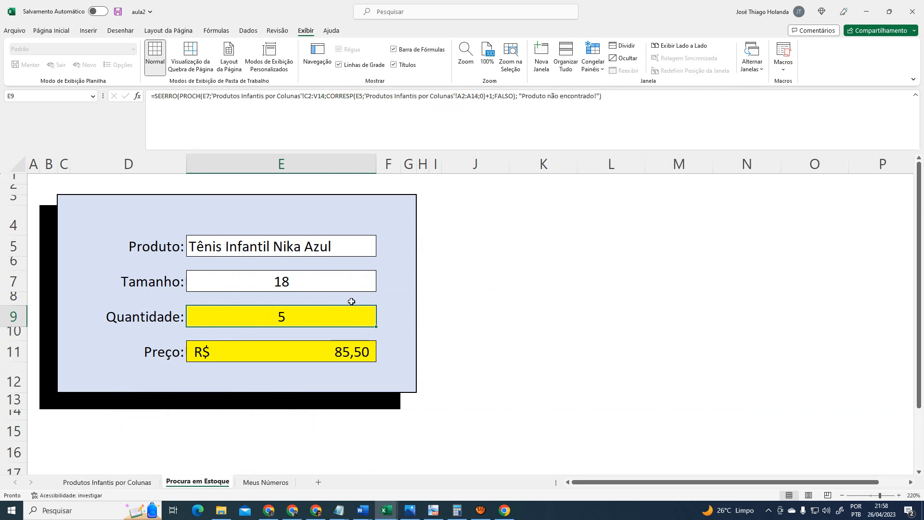
pyautogui.click(296, 287)
pyautogui.click(297, 319)
# Revisit the "+1" in Notepad, and relate it to the Nika Azul price and quantity in D9 and D10 in Excel
pyautogui.hotkey('alt', 'Tab')
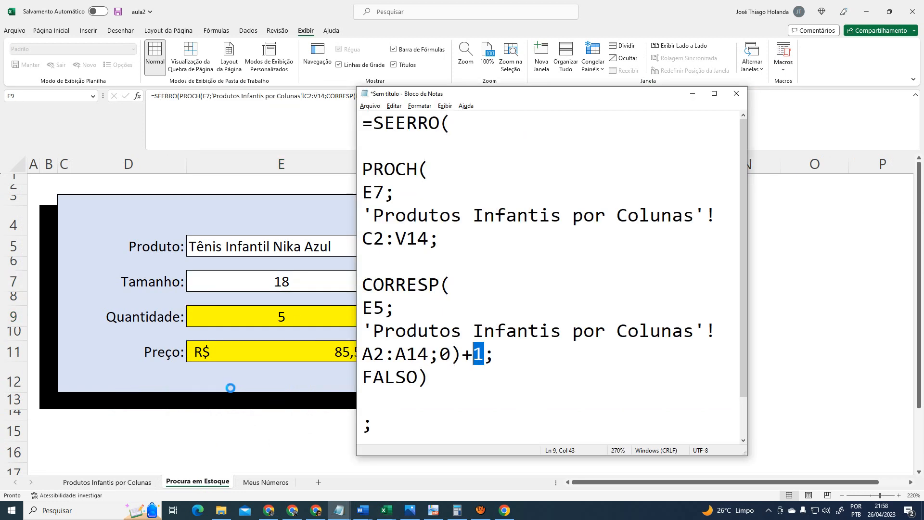
pyautogui.hotkey('alt', 'Tab')
pyautogui.click(121, 483)
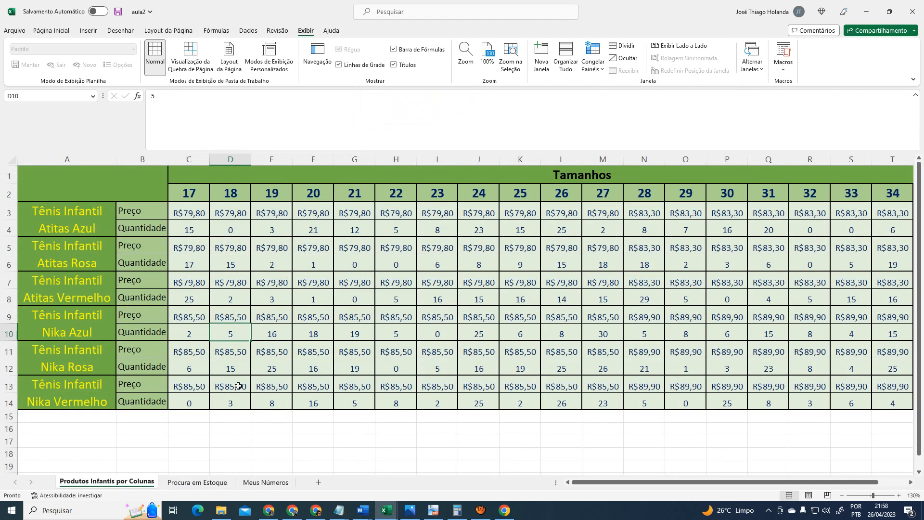
pyautogui.click(240, 317)
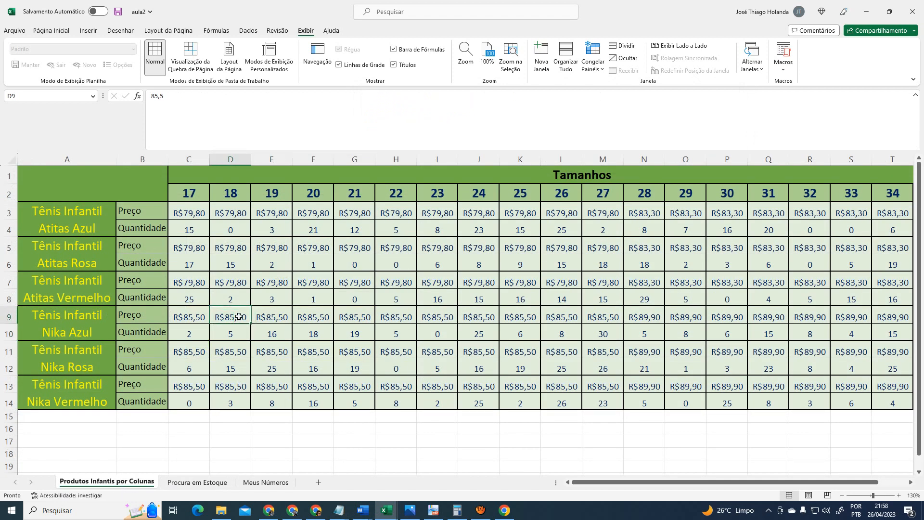
pyautogui.press('Down')
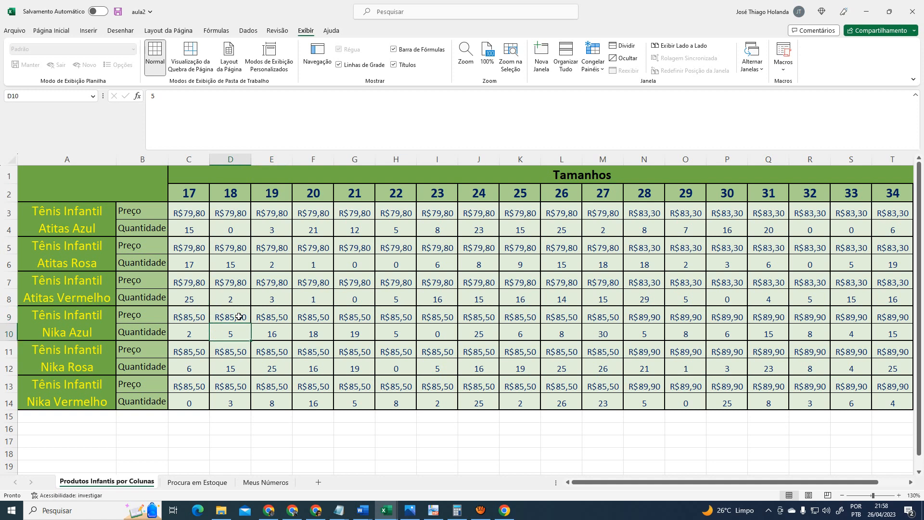
# Trace the size 18 column from D10 up to the Atitas Azul price in D3 and back down to D10
pyautogui.press('Up')
pyautogui.press('Up')
pyautogui.press('Up')
pyautogui.press('Up')
pyautogui.press('Up')
pyautogui.press('Up')
pyautogui.press('Up')
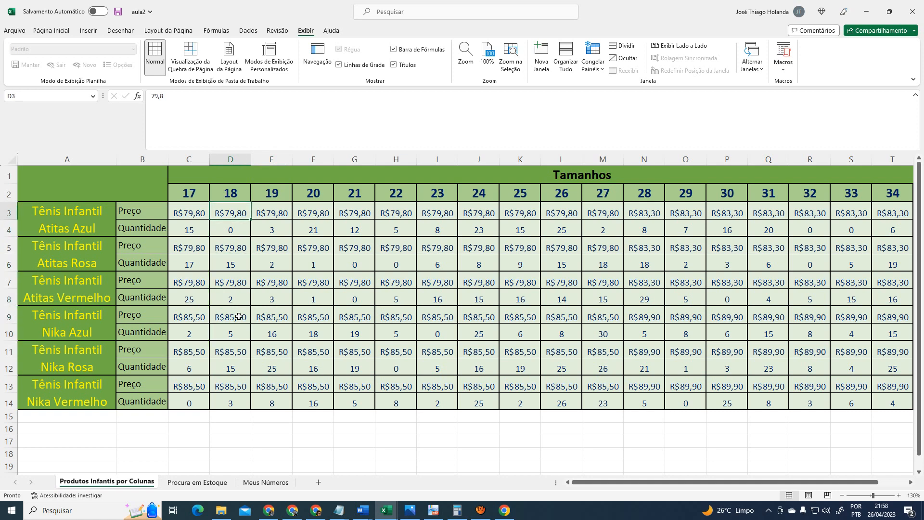
pyautogui.press('Down')
pyautogui.press('Down')
pyautogui.press('Down')
pyautogui.press('Down')
pyautogui.press('Down')
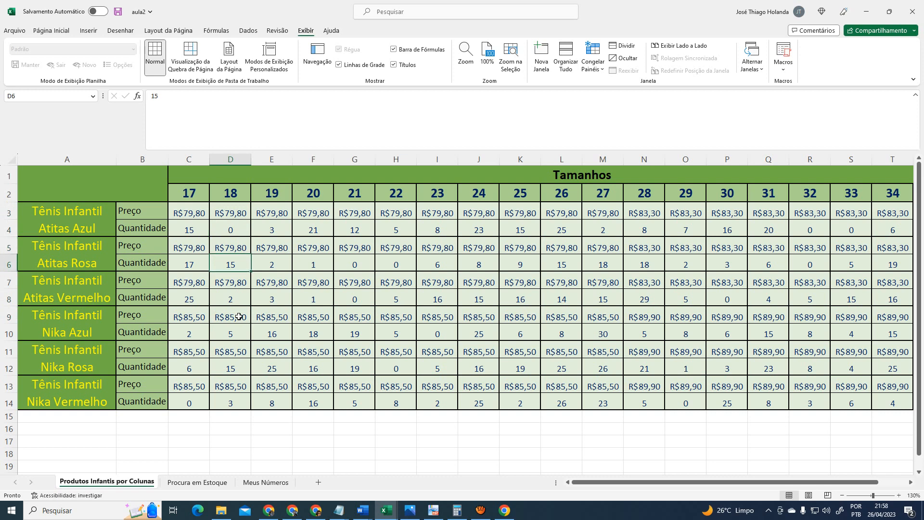
pyautogui.press('Down')
pyautogui.press('Down')
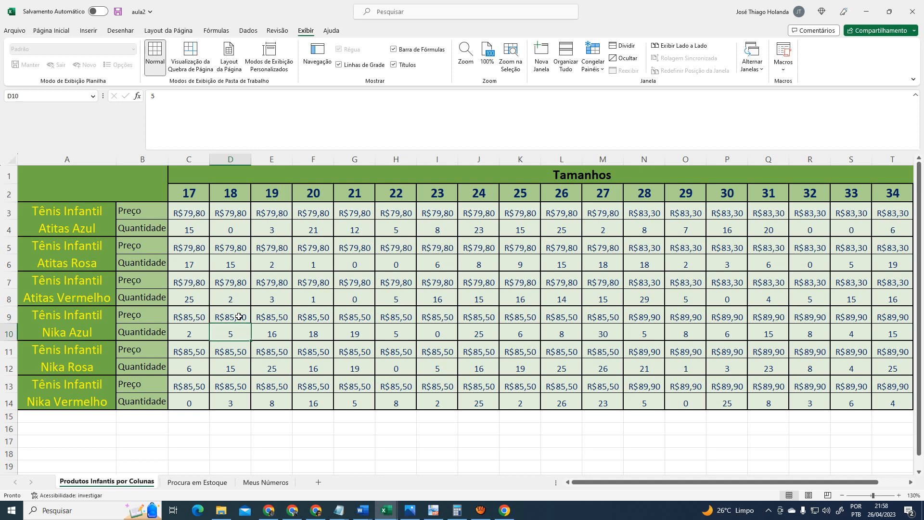
# Trace the product names in column A from Nika Azul up to cell A2 and back down to Nika Azul in A9
pyautogui.click(239, 317)
pyautogui.press('Left')
pyautogui.press('Left')
pyautogui.press('Left')
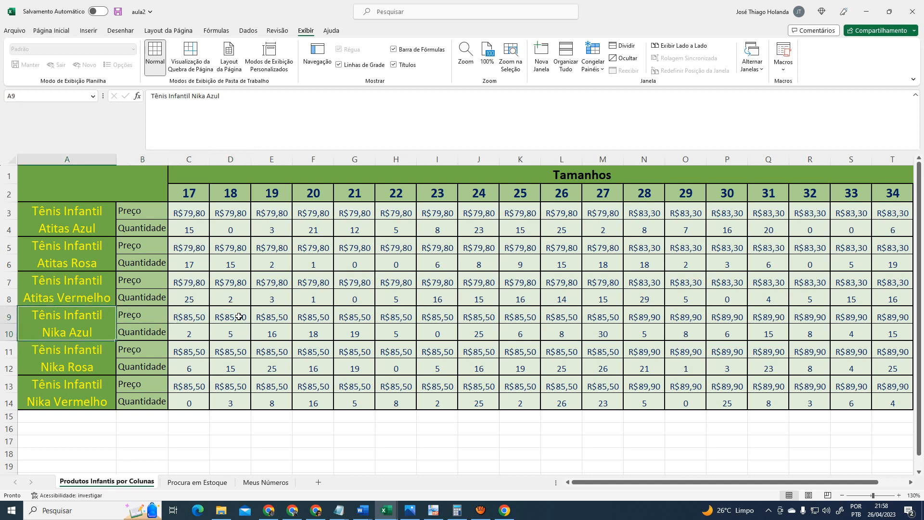
pyautogui.press('Up')
pyautogui.press('Up')
pyautogui.press('Up')
pyautogui.press('Up')
pyautogui.press('Down')
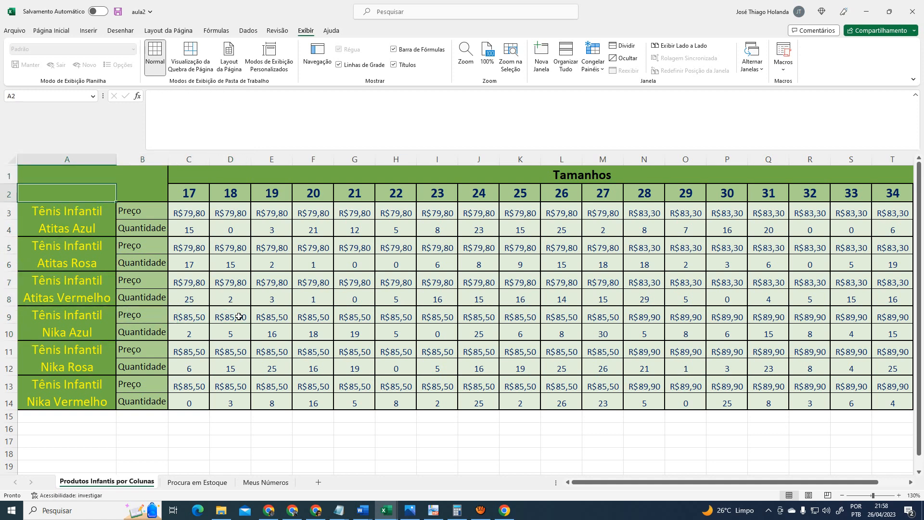
pyautogui.press('Down')
pyautogui.press('Down')
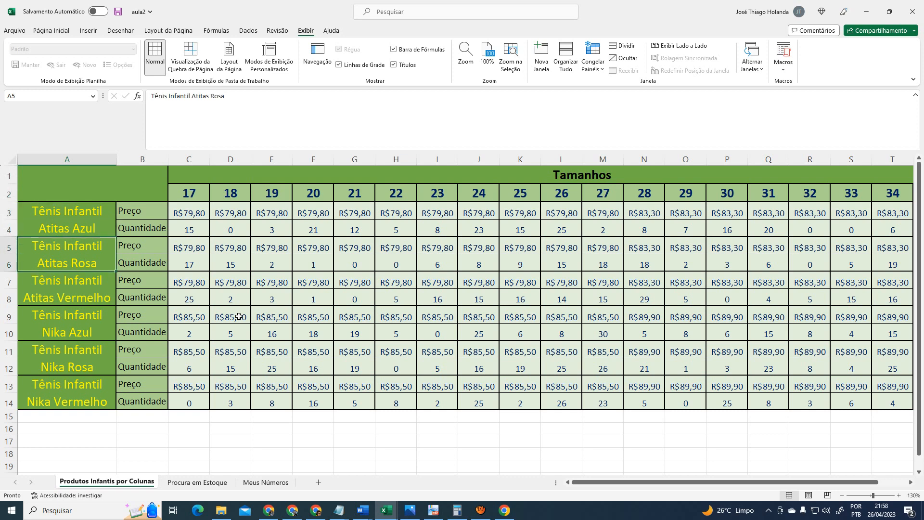
pyautogui.press('Down')
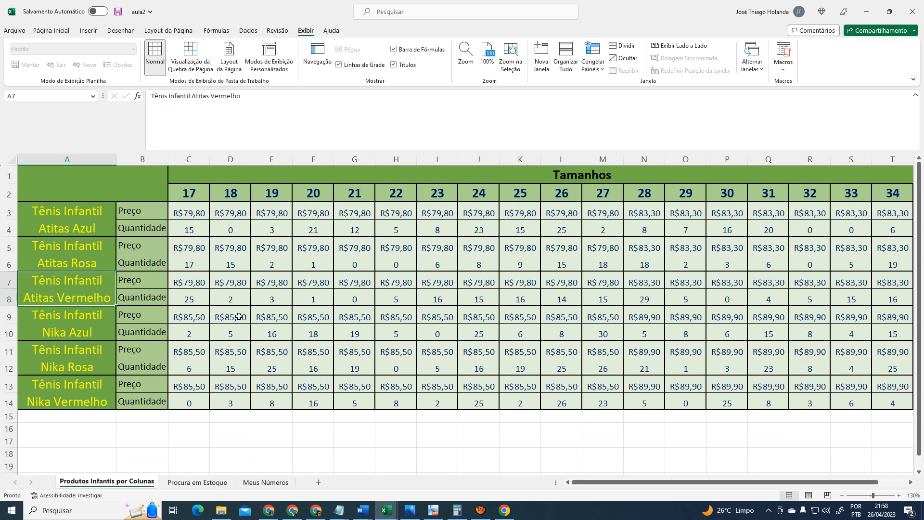
pyautogui.press('Down')
# Follow row 9 from the Tênis Infantil Nika Azul name in A9 across to its size 18 price in D9
pyautogui.press('Right')
pyautogui.press('Right')
pyautogui.press('Right')
pyautogui.press('Right')
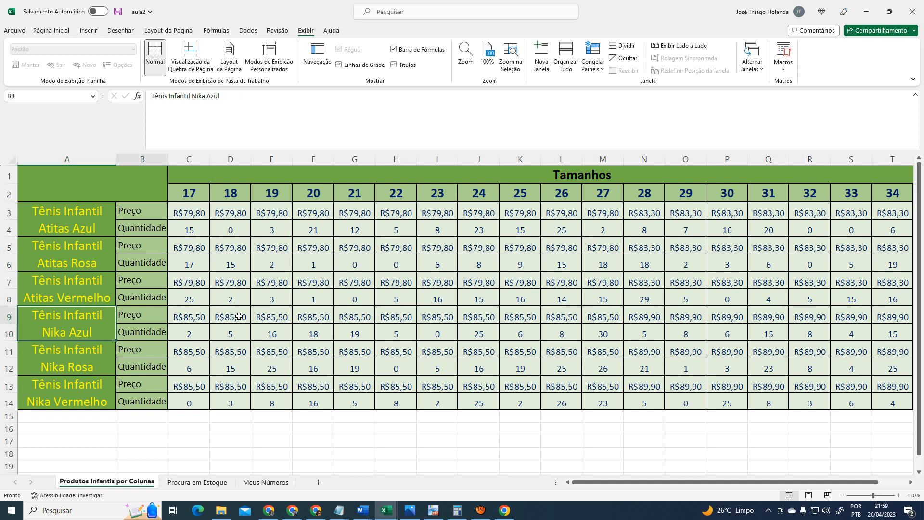
pyautogui.press('Left')
pyautogui.press('Left')
pyautogui.press('Left')
pyautogui.press('Right')
pyautogui.press('Right')
pyautogui.press('Right')
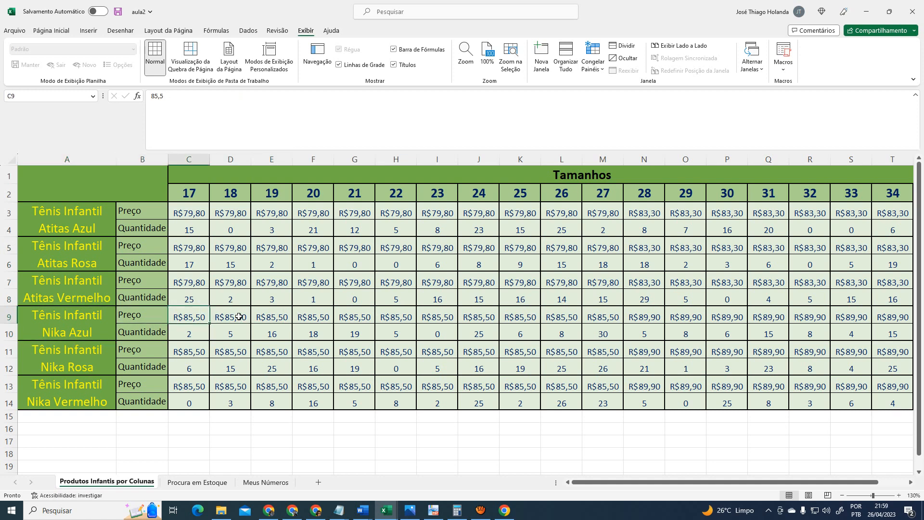
pyautogui.press('Left')
pyautogui.press('Left')
pyautogui.press('Right')
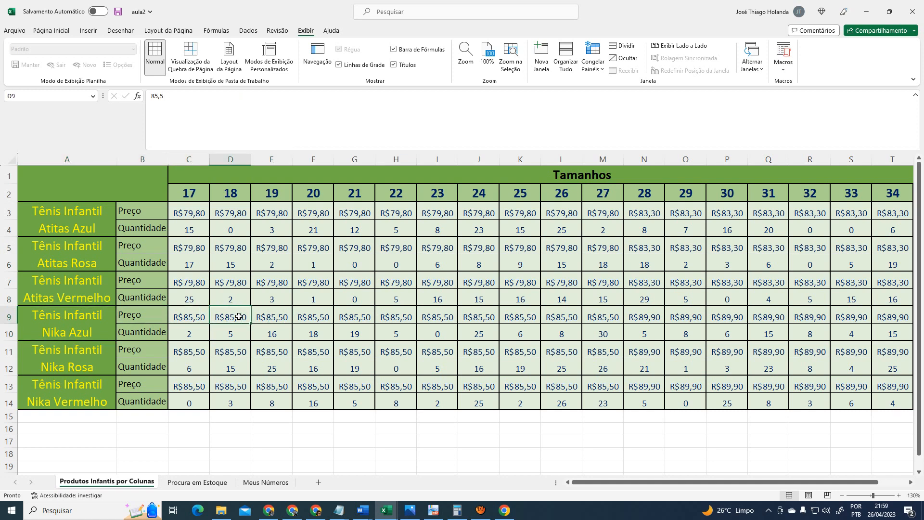
# From Procura em Estoque, switch to Notepad, highlight the formula from "CORRESP(" through "FALSO)", and show its "Produto não encontrado!" ending
pyautogui.click(198, 482)
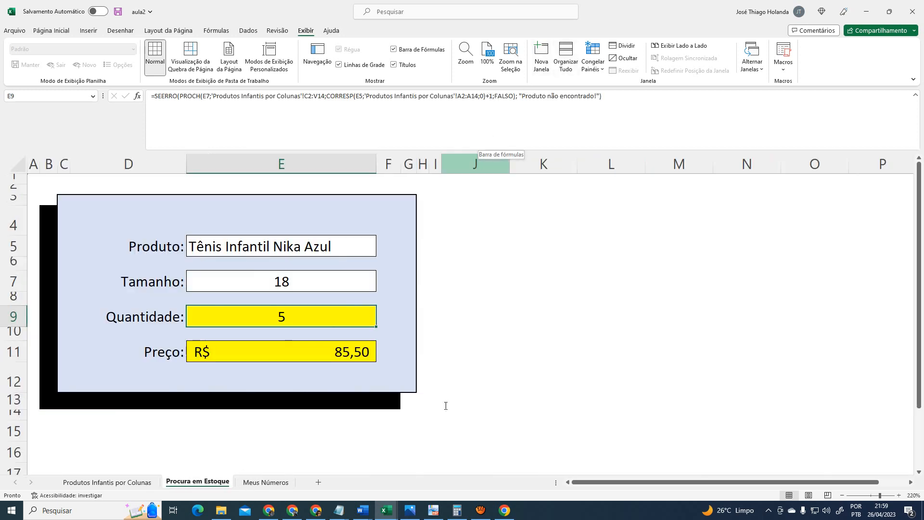
pyautogui.hotkey('alt', 'Tab')
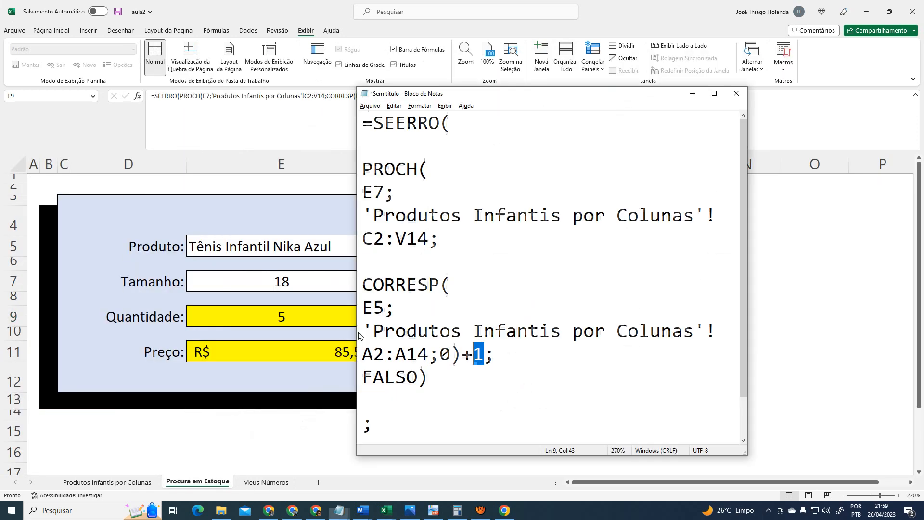
pyautogui.click(495, 330)
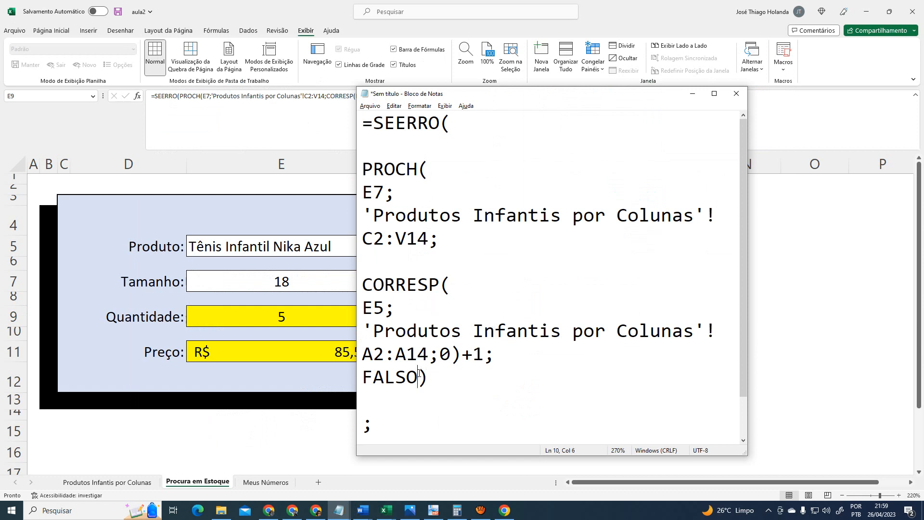
pyautogui.moveTo(418, 377); pyautogui.dragTo(365, 375)
pyautogui.click(445, 377)
pyautogui.moveTo(445, 377); pyautogui.dragTo(361, 281)
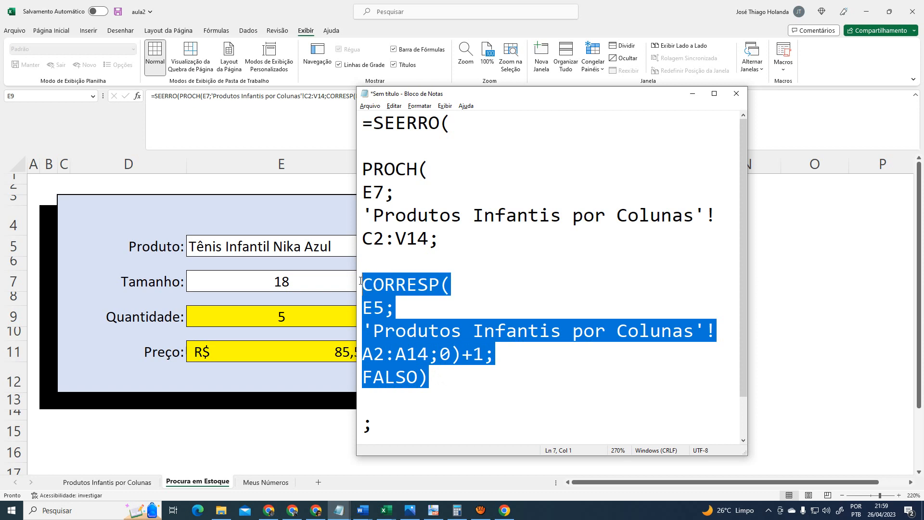
pyautogui.scroll(-1, 568, 337)
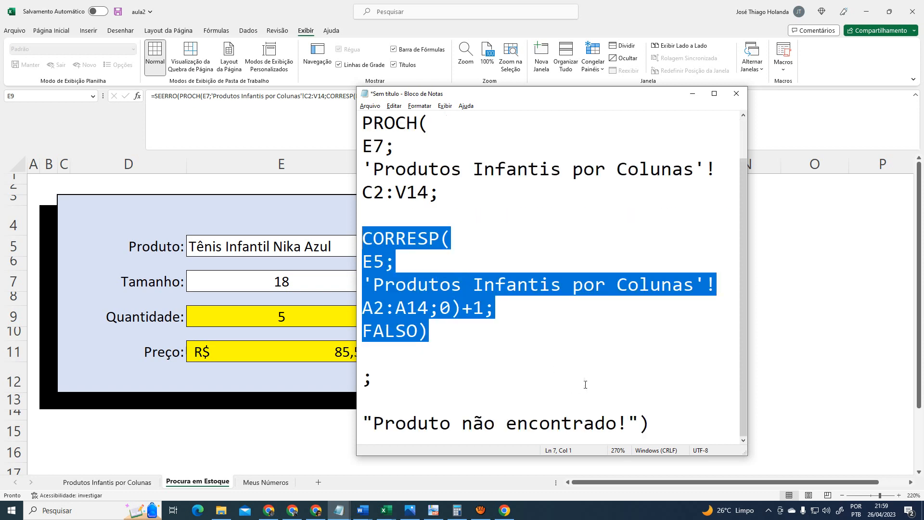
# Switch back to Excel and delete the part from "CORRESP(" through "FALSO)" from the Quantidade formula in E9
pyautogui.scroll(1, 588, 383)
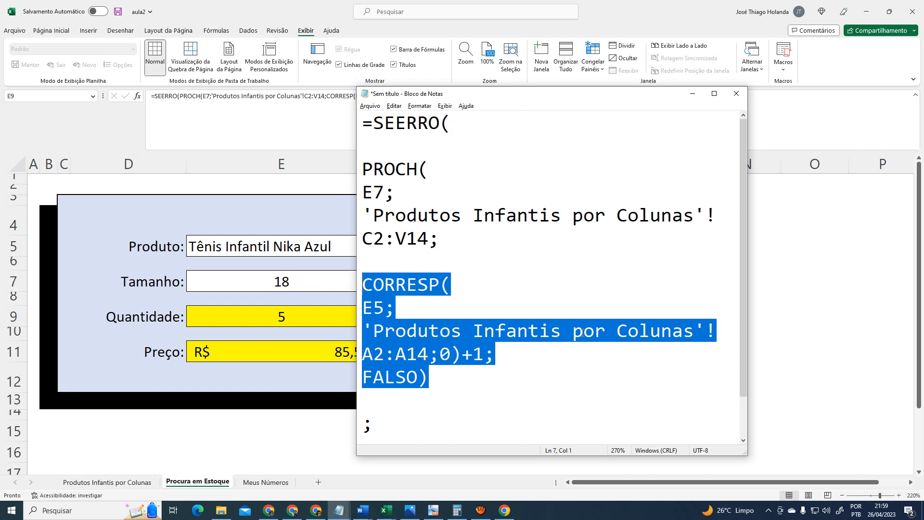
pyautogui.press('Left')
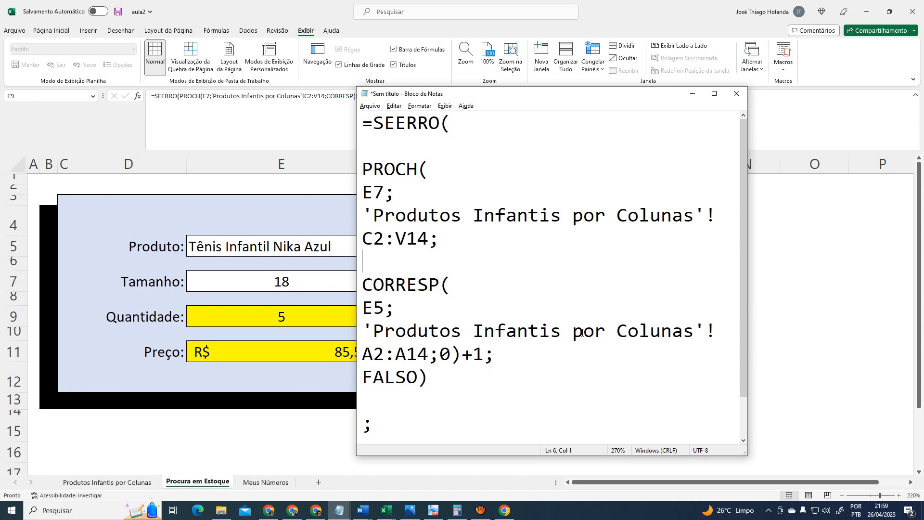
pyautogui.hotkey('alt', 'Tab')
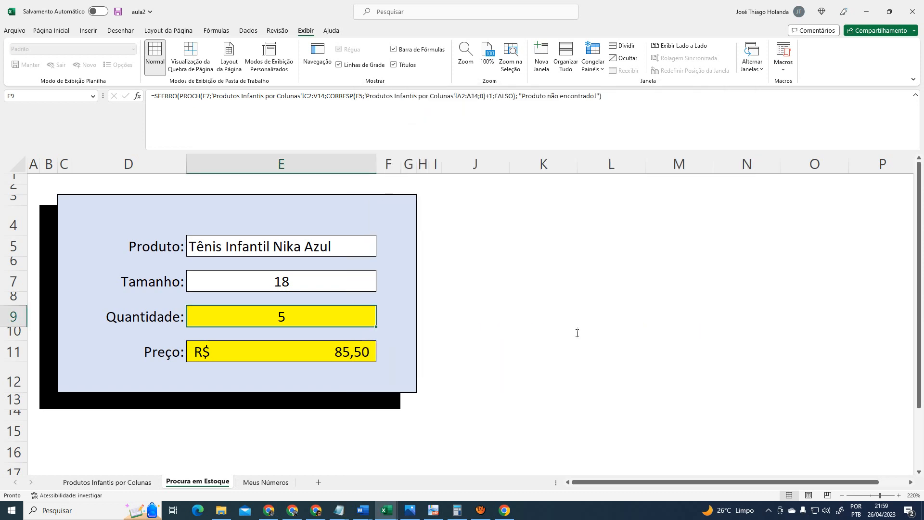
pyautogui.doubleClick(337, 96)
pyautogui.hotkey('shift', 'Right')
pyautogui.hotkey('shift', 'Right')
pyautogui.hotkey('shift', 'Right')
pyautogui.hotkey('shift', 'Right')
pyautogui.hotkey('shift', 'Right')
pyautogui.hotkey('shift', 'Right')
pyautogui.hotkey('shift', 'Right')
pyautogui.hotkey('shift', 'Right')
pyautogui.hotkey('shift', 'Right')
pyautogui.hotkey('shift', 'Right')
pyautogui.hotkey('shift', 'Right')
pyautogui.hotkey('shift', 'Right')
pyautogui.hotkey('shift', 'Right')
pyautogui.hotkey('shift', 'Right')
pyautogui.hotkey('shift', 'Right')
pyautogui.hotkey('shift', 'Right')
pyautogui.hotkey('shift', 'Right')
pyautogui.hotkey('shift', 'Right')
pyautogui.hotkey('shift', 'Right')
pyautogui.hotkey('shift', 'Right')
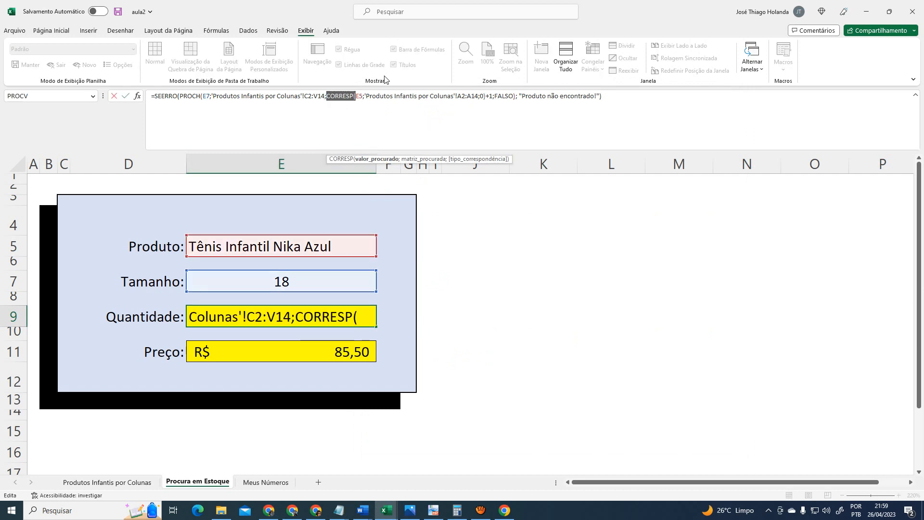
pyautogui.hotkey('shift', 'Right')
pyautogui.hotkey('shift', 'Right')
pyautogui.hotkey('shift', 'Right')
pyautogui.hotkey('shift', 'Right')
pyautogui.hotkey('shift', 'Right')
pyautogui.hotkey('shift', 'Right')
pyautogui.hotkey('shift', 'Right')
pyautogui.hotkey('shift', 'Right')
pyautogui.hotkey('shift', 'Right')
pyautogui.hotkey('shift', 'Right')
pyautogui.hotkey('shift', 'Right')
pyautogui.hotkey('shift', 'Right')
pyautogui.hotkey('shift', 'Right')
pyautogui.hotkey('shift', 'Right')
pyautogui.hotkey('shift', 'Right')
pyautogui.hotkey('shift', 'Right')
pyautogui.hotkey('shift', 'Right')
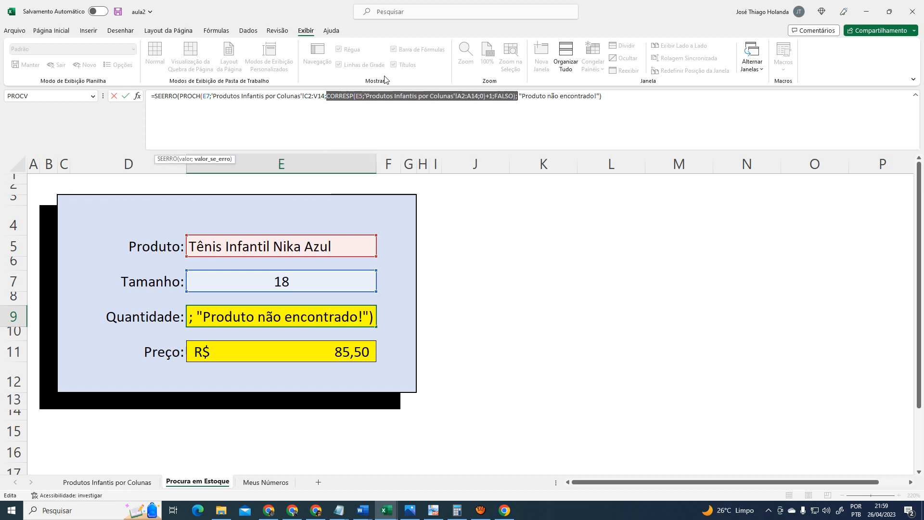
pyautogui.press('Delete')
pyautogui.press('Return')
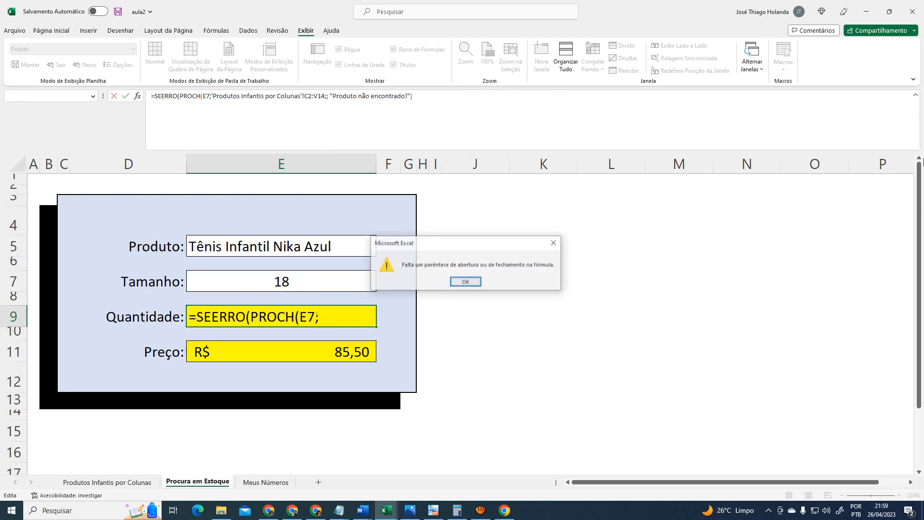
pyautogui.press('Return')
# Insert 8 as the row index after "C2:V14;" in the E9 formula and try to commit it
pyautogui.press('Left')
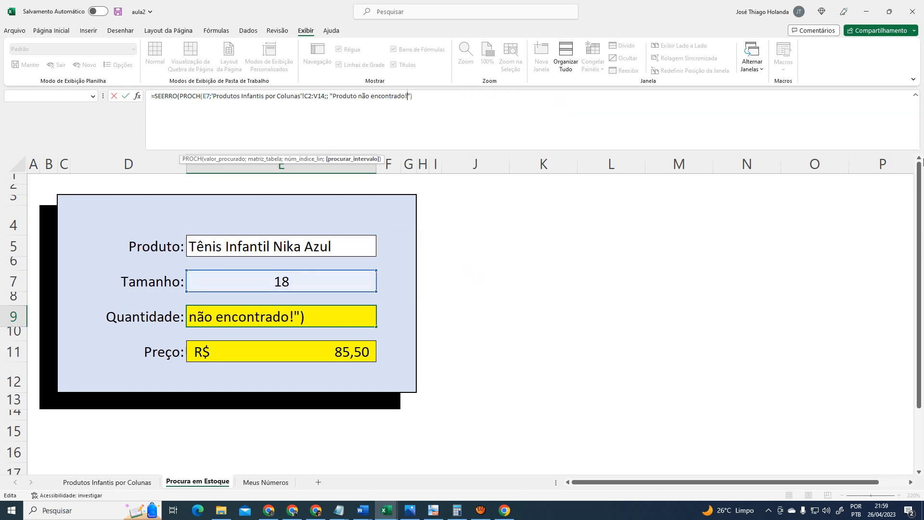
pyautogui.press('Left')
pyautogui.press('Left')
pyautogui.press('Left')
pyautogui.press('Left')
pyautogui.press('Left')
pyautogui.press('Left')
pyautogui.press('Left')
pyautogui.press('Left')
pyautogui.press('Left')
pyautogui.press('Left')
pyautogui.press('Left')
pyautogui.press('Left')
pyautogui.press('Left')
pyautogui.press('Left')
pyautogui.press('Left')
pyautogui.press('Left')
pyautogui.press('Left')
pyautogui.press('Left')
pyautogui.press('Left')
pyautogui.press('Left')
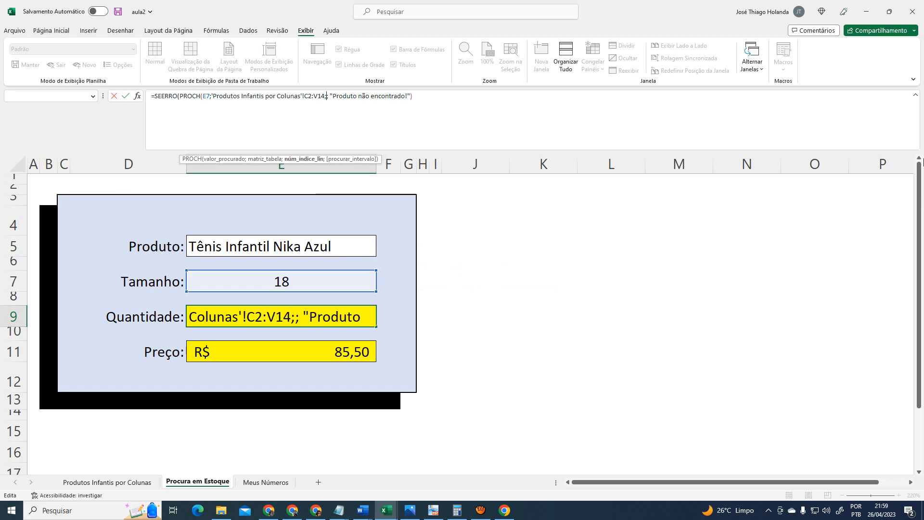
pyautogui.write('8')
pyautogui.press('Return')
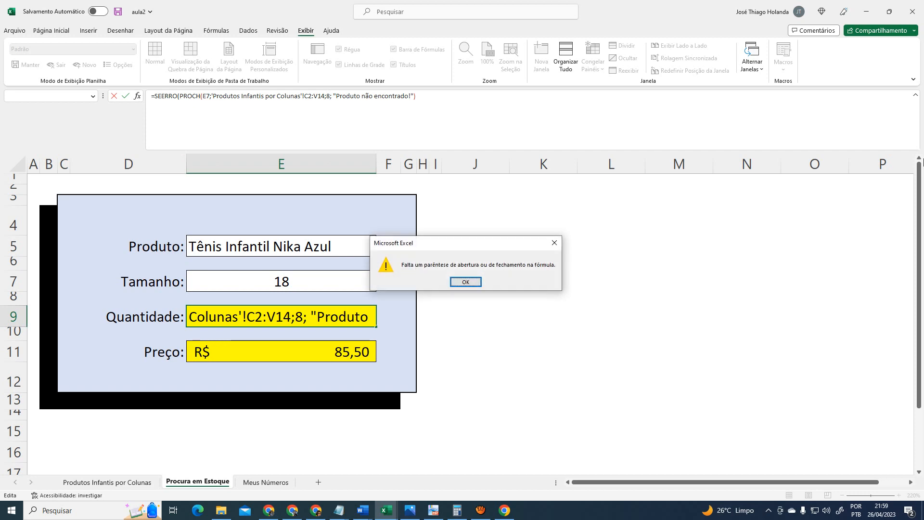
pyautogui.press('Return')
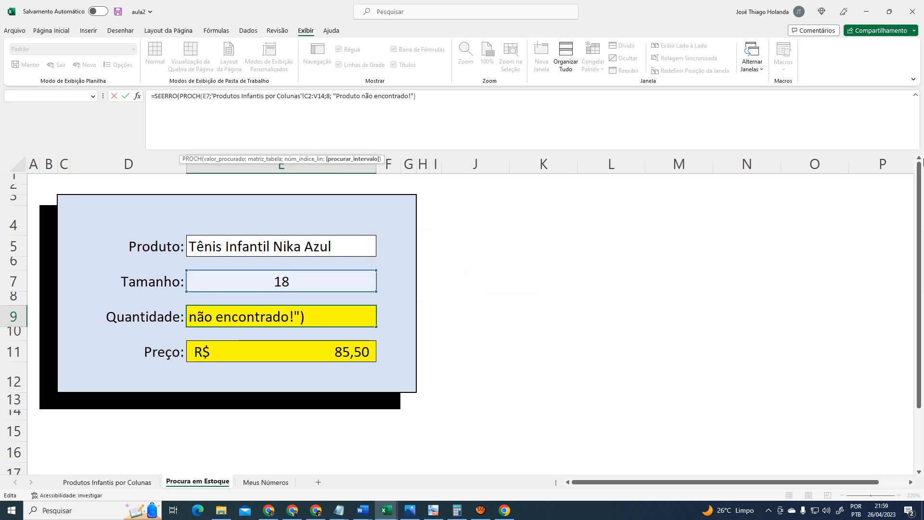
# Try to complete the E9 formula by adding a second closing parenthesis at its end
pyautogui.press('Return')
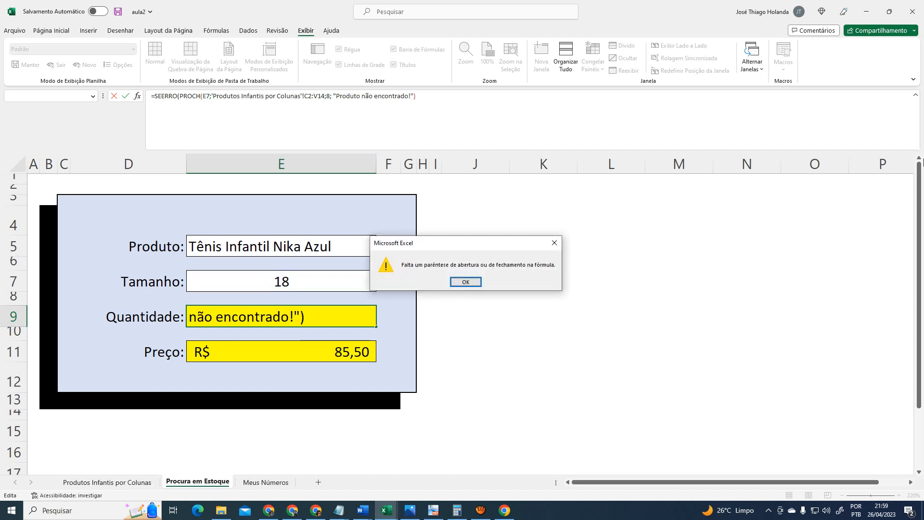
pyautogui.press('Return')
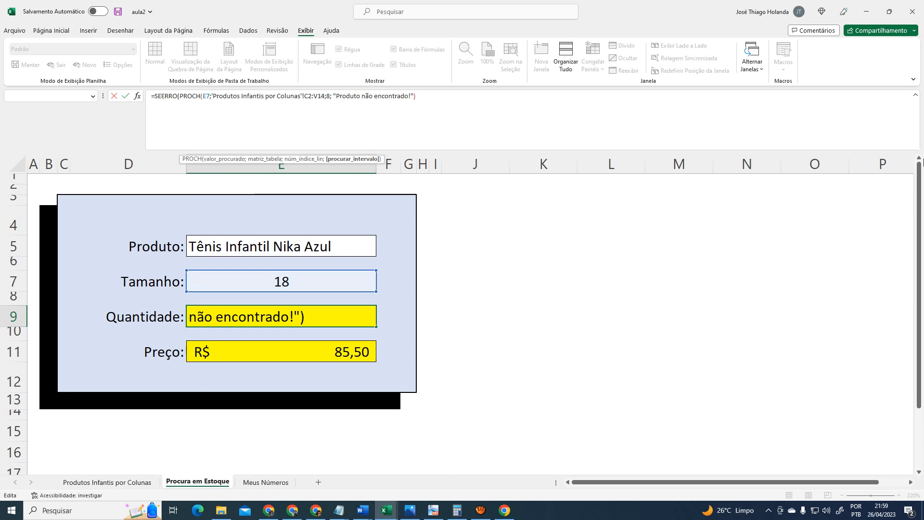
pyautogui.press('Right')
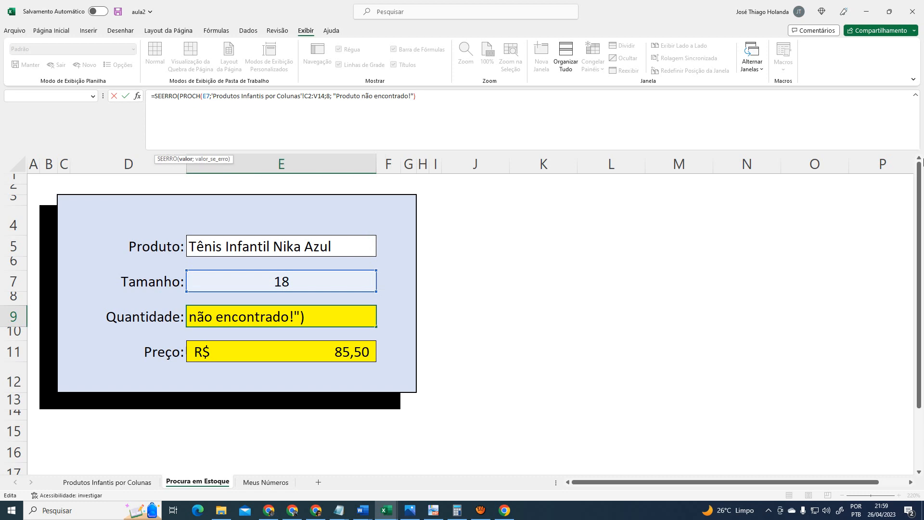
pyautogui.write(')')
pyautogui.press('Return')
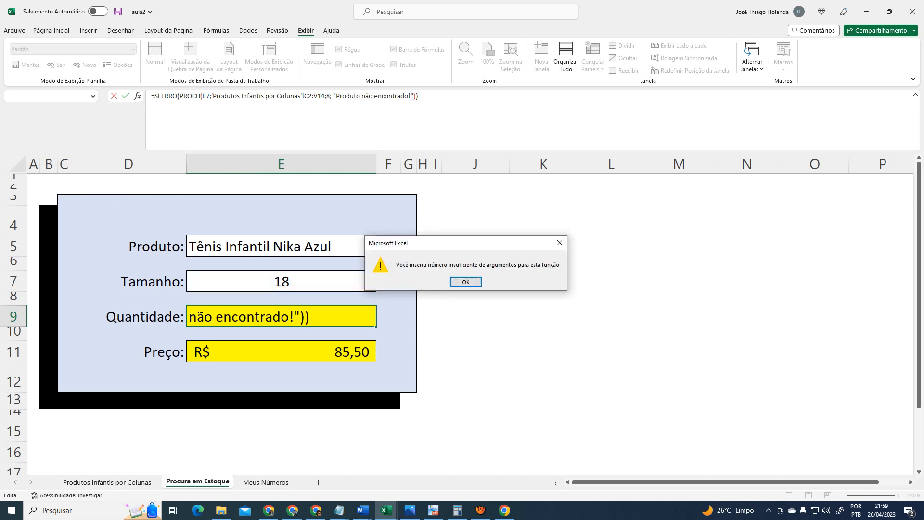
pyautogui.press('Return')
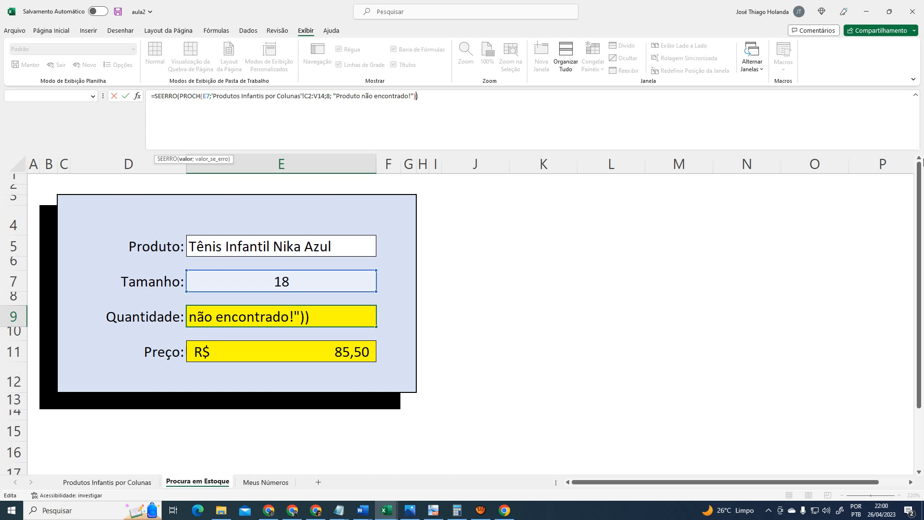
# Add a closing parenthesis for PROCH after "8;" in E9 and remove the extra parenthesis at the formula's end
pyautogui.press('Left')
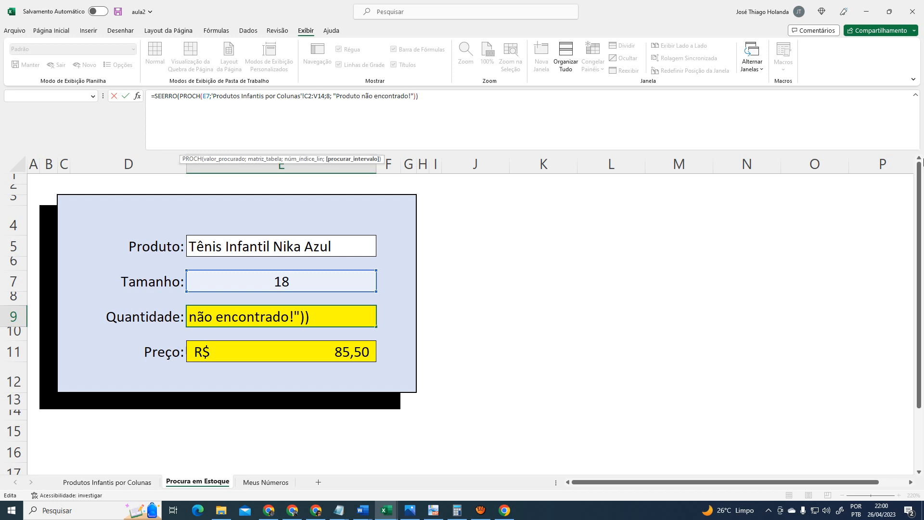
pyautogui.press('Left')
pyautogui.press('Left')
pyautogui.press('Left')
pyautogui.press('Left')
pyautogui.press('Left')
pyautogui.press('Left')
pyautogui.press('Left')
pyautogui.press('Left')
pyautogui.press('Left')
pyautogui.press('Left')
pyautogui.press('Left')
pyautogui.press('Left')
pyautogui.press('Left')
pyautogui.press('Left')
pyautogui.press('Left')
pyautogui.press('Left')
pyautogui.press('Left')
pyautogui.press('Left')
pyautogui.press('Left')
pyautogui.press('Left')
pyautogui.press('Left')
pyautogui.press('Left')
pyautogui.press('Left')
pyautogui.press('Left')
pyautogui.press('Left')
pyautogui.press('Left')
pyautogui.press('Left')
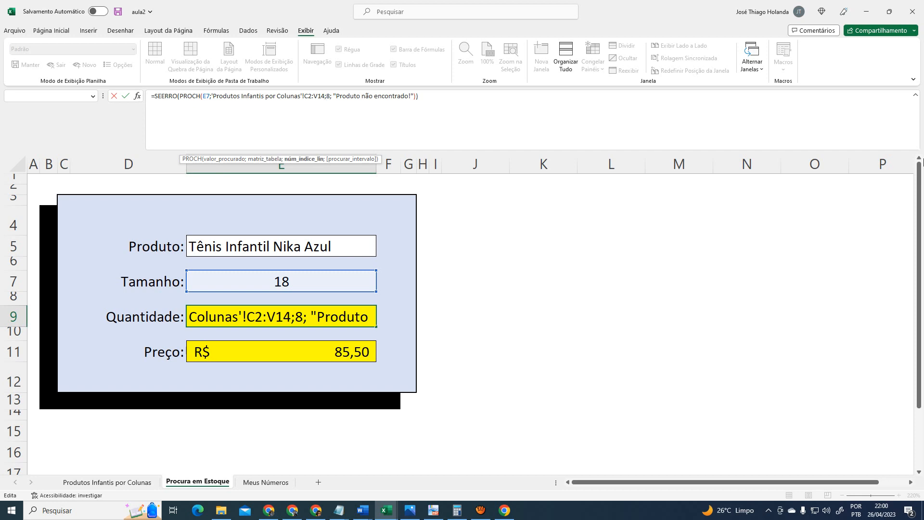
pyautogui.press('Right')
pyautogui.press('Right')
pyautogui.write(')')
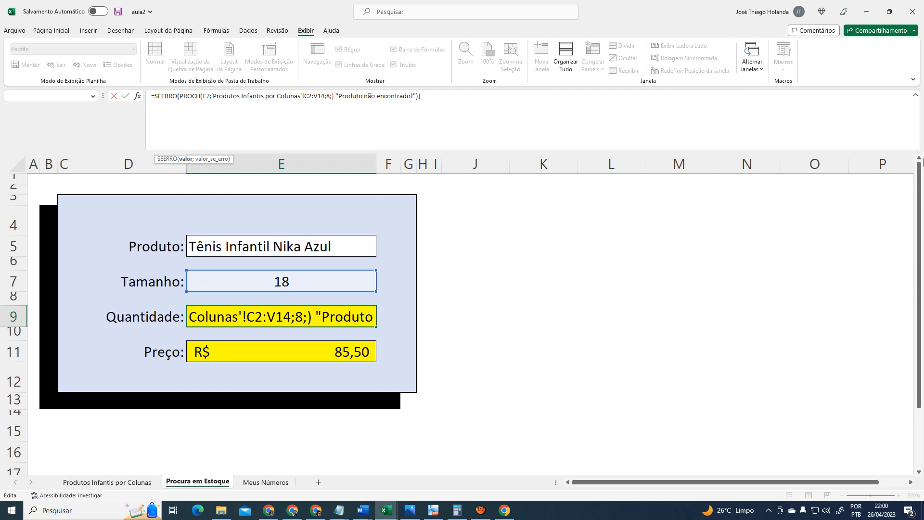
pyautogui.press('End')
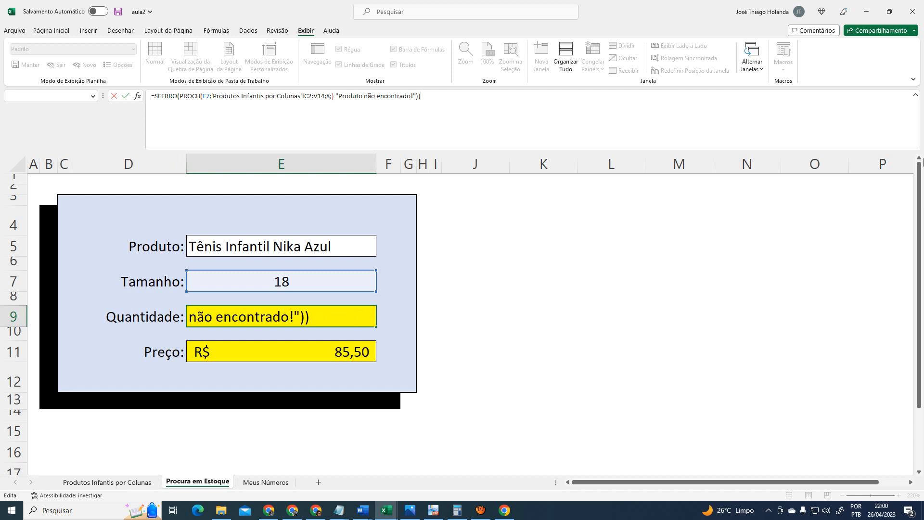
pyautogui.press('BackSpace')
pyautogui.press('Return')
pyautogui.press('Return')
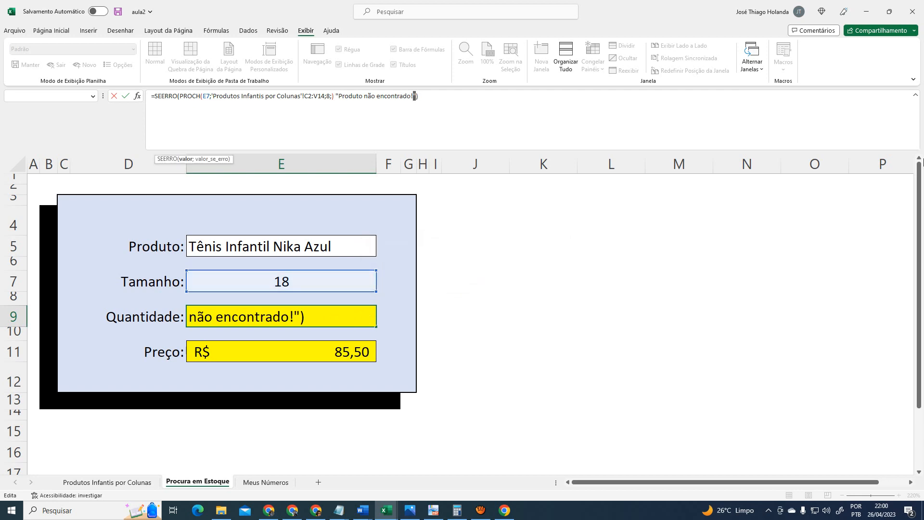
# Move PROCH's closing parenthesis before the semicolon so E9 reads "C2:V14;8); "Produto não encontrado!")", and commit the formula
pyautogui.press('Right')
pyautogui.press('Left')
pyautogui.press('Left')
pyautogui.press('Left')
pyautogui.press('Left')
pyautogui.press('Left')
pyautogui.press('Left')
pyautogui.press('Left')
pyautogui.press('Left')
pyautogui.press('Left')
pyautogui.press('Left')
pyautogui.press('Left')
pyautogui.press('Left')
pyautogui.press('Left')
pyautogui.press('Left')
pyautogui.press('Left')
pyautogui.press('Left')
pyautogui.press('Left')
pyautogui.press('Left')
pyautogui.press('Left')
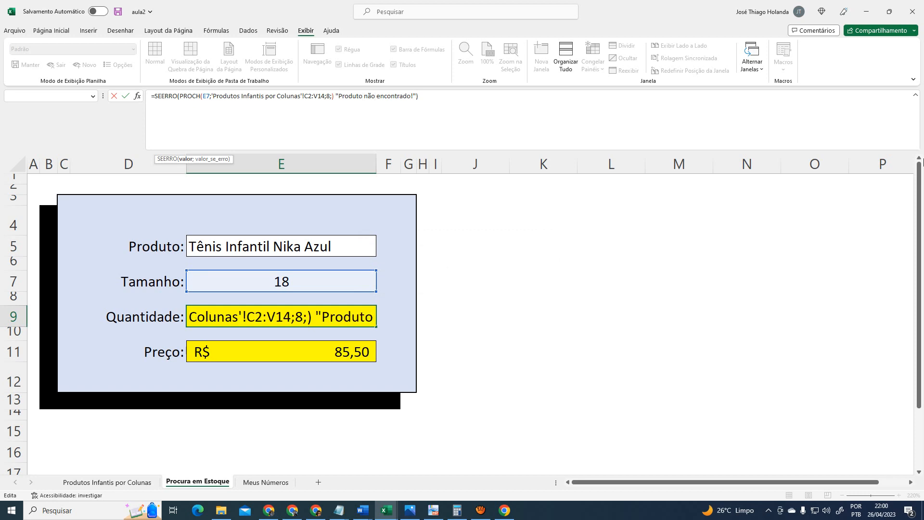
pyautogui.press('Delete')
pyautogui.write(')')
pyautogui.hotkey('ctrl', 'Return')
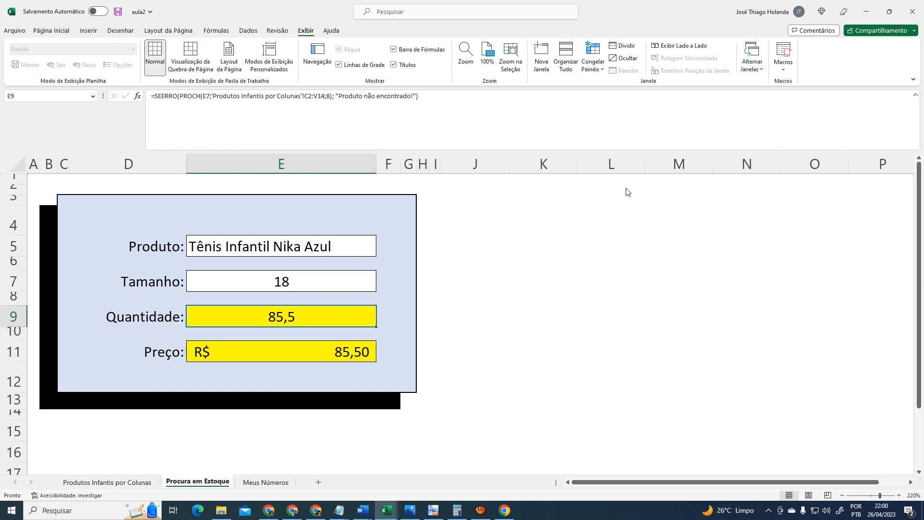
# Set the PROCH row index in the E9 formula to 9
pyautogui.click(329, 97)
pyautogui.press('BackSpace')
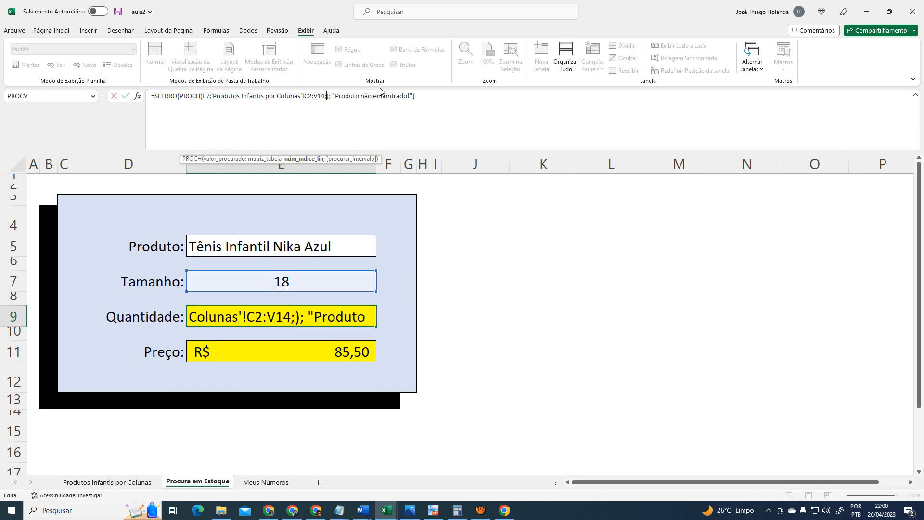
pyautogui.write('9')
pyautogui.hotkey('ctrl', 'Return')
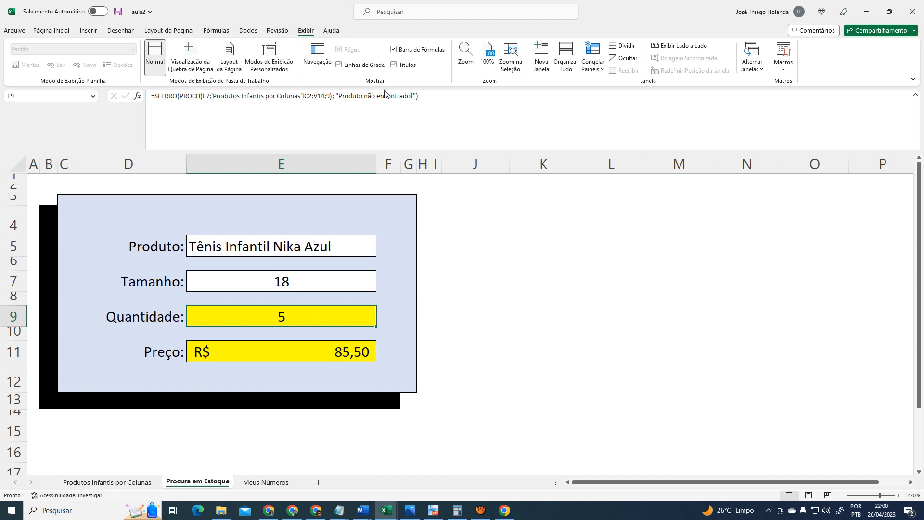
# Show the Produtos Infantis por Colunas sheet, switch to the formula in Notepad, and replace its "CORRESP(" through "FALSO)" block with 9
pyautogui.click(140, 482)
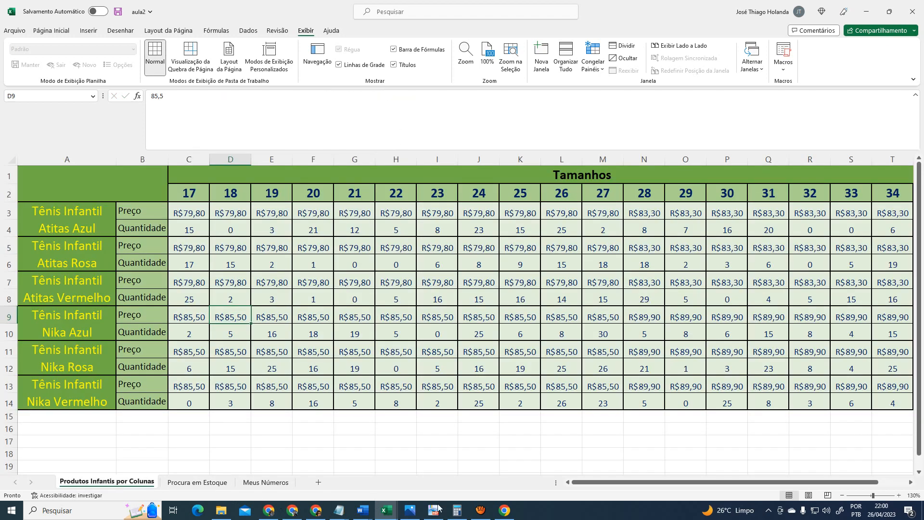
pyautogui.moveTo(339, 509)
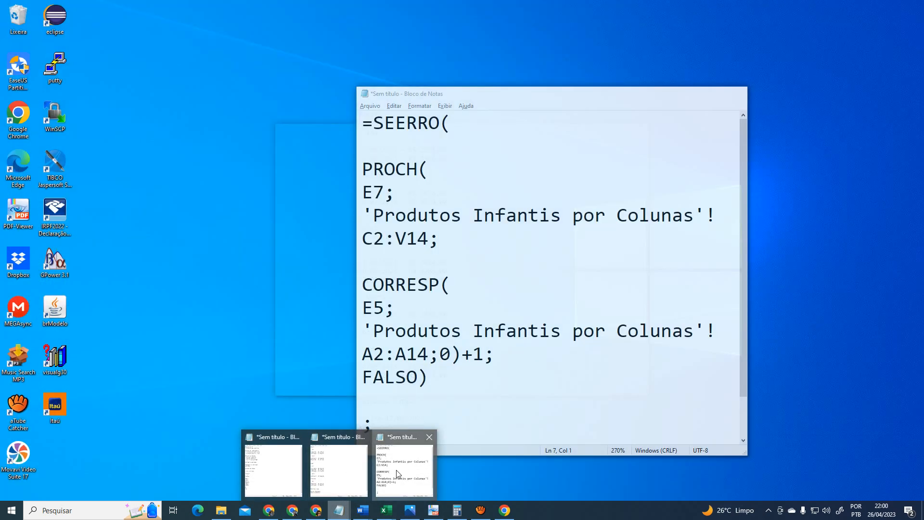
pyautogui.click(404, 467)
pyautogui.click(514, 243)
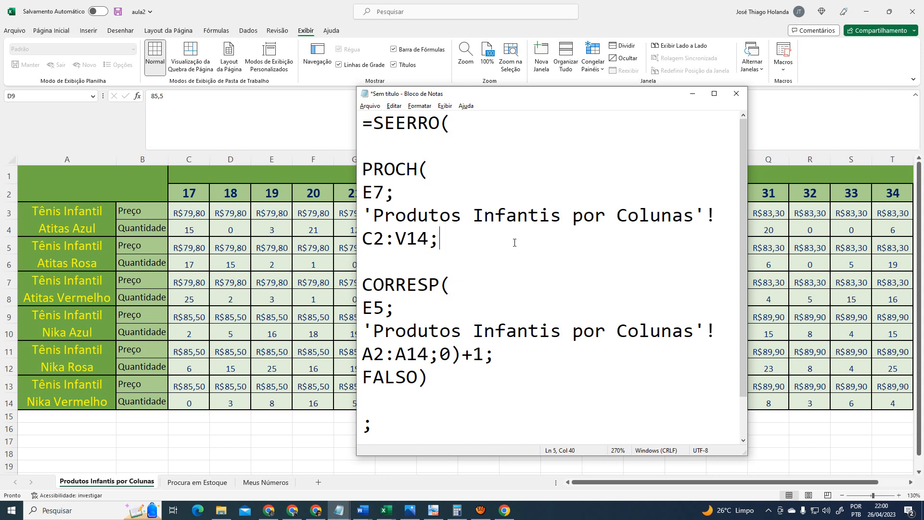
pyautogui.press('Down')
pyautogui.press('Down')
pyautogui.press('Home')
pyautogui.hotkey('shift', 'Down')
pyautogui.hotkey('shift', 'Down')
pyautogui.hotkey('shift', 'Down')
pyautogui.hotkey('shift', 'Down')
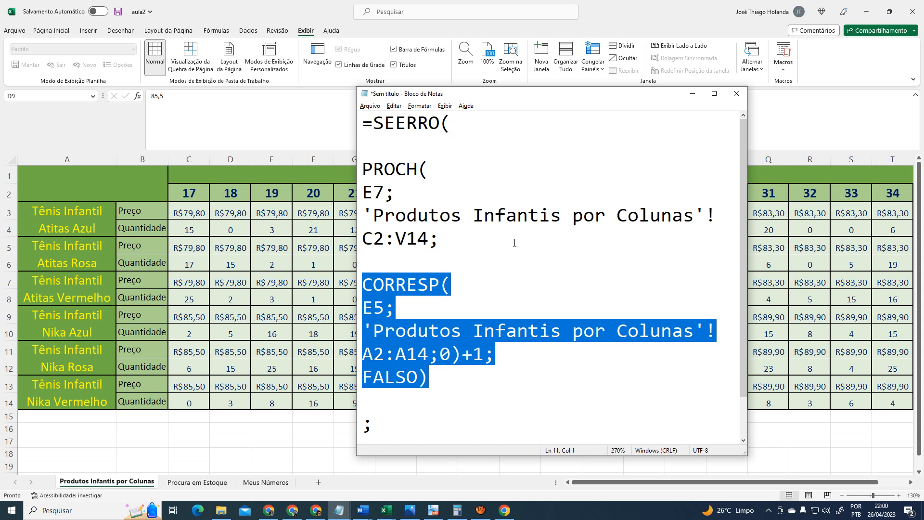
pyautogui.write('9')
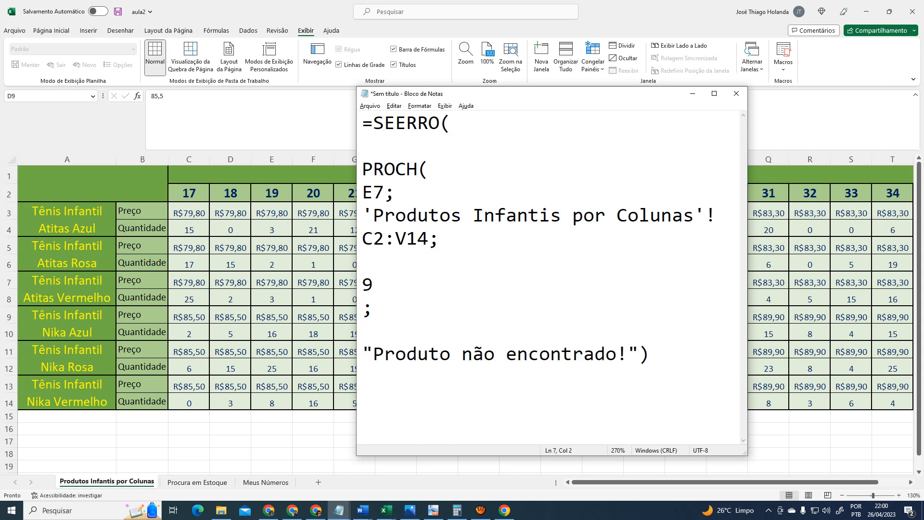
# Highlight the table argument "'Produtos Infantis por Colunas'!C2:V14;" in the Notepad formula
pyautogui.press('Up')
pyautogui.press('Up')
pyautogui.press('Home')
pyautogui.press('Up')
pyautogui.press('Up')
pyautogui.press('Down')
pyautogui.press('Down')
pyautogui.press('Up')
pyautogui.press('Down')
pyautogui.hotkey('shift', 'Down')
pyautogui.hotkey('shift', 'End')
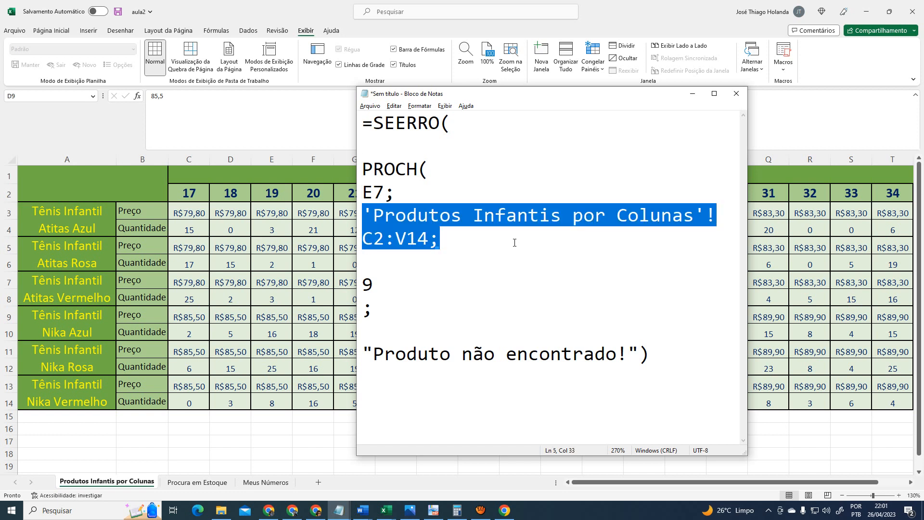
# Replace the PROCH lookup value E7 with 18 in the Notepad formula, and check it against the Tamanho cell on Procura em Estoque
pyautogui.hotkey('shift', 'Right')
pyautogui.click(375, 192)
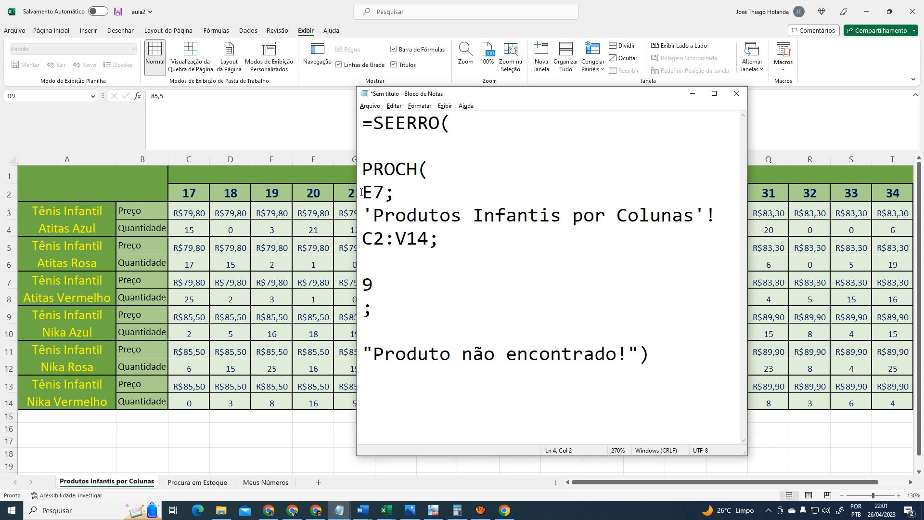
pyautogui.moveTo(361, 192); pyautogui.dragTo(384, 192)
pyautogui.write('18;')
pyautogui.click(197, 484)
pyautogui.click(197, 483)
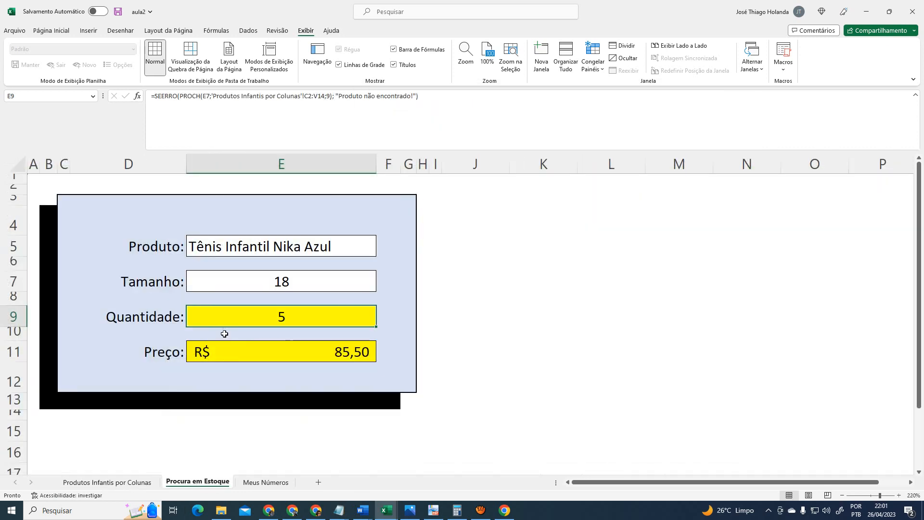
pyautogui.click(248, 289)
pyautogui.hotkey('alt', 'Tab')
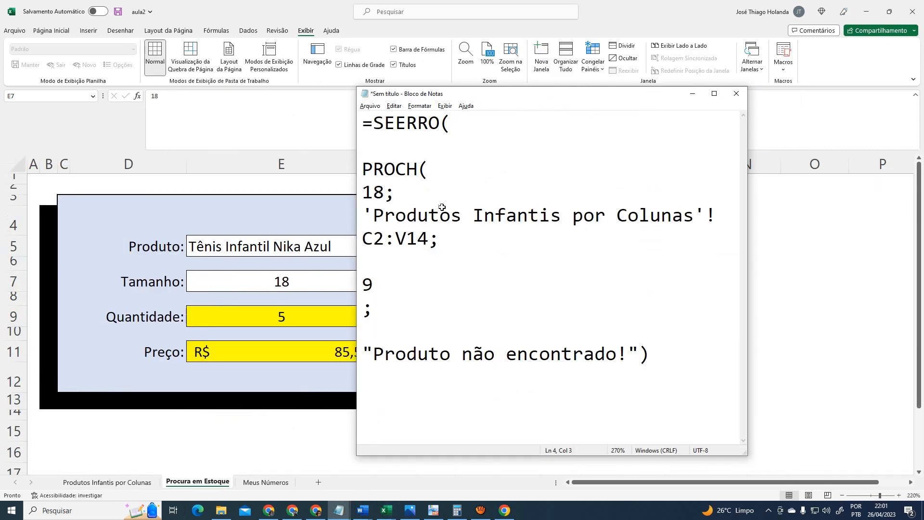
pyautogui.press('Down')
pyautogui.press('Home')
pyautogui.hotkey('shift', 'Down')
pyautogui.hotkey('shift', 'Down')
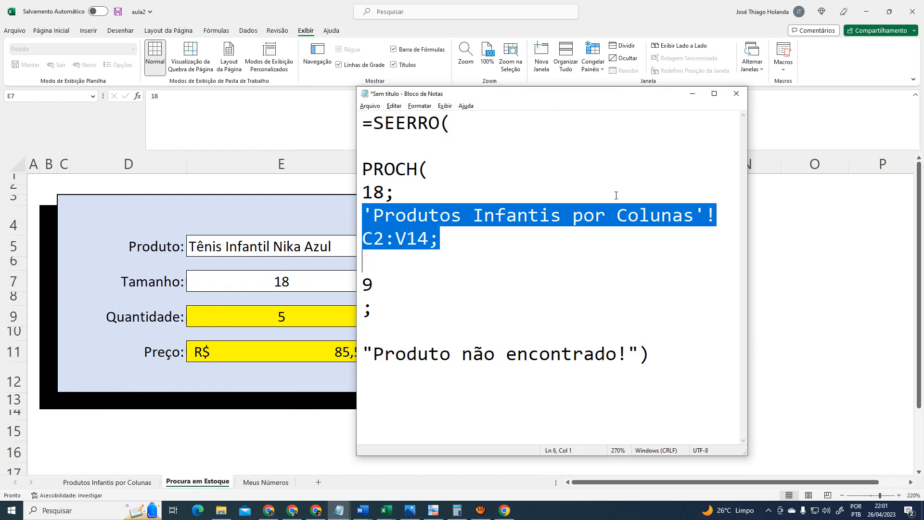
pyautogui.press('Delete')
pyautogui.press('Return')
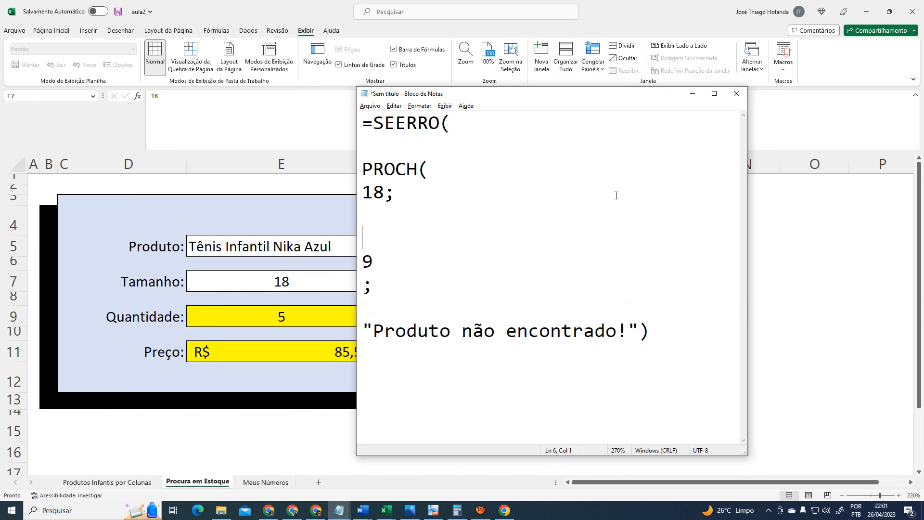
pyautogui.write(';')
pyautogui.press('Up')
pyautogui.hotkey('ctrl', 'z')
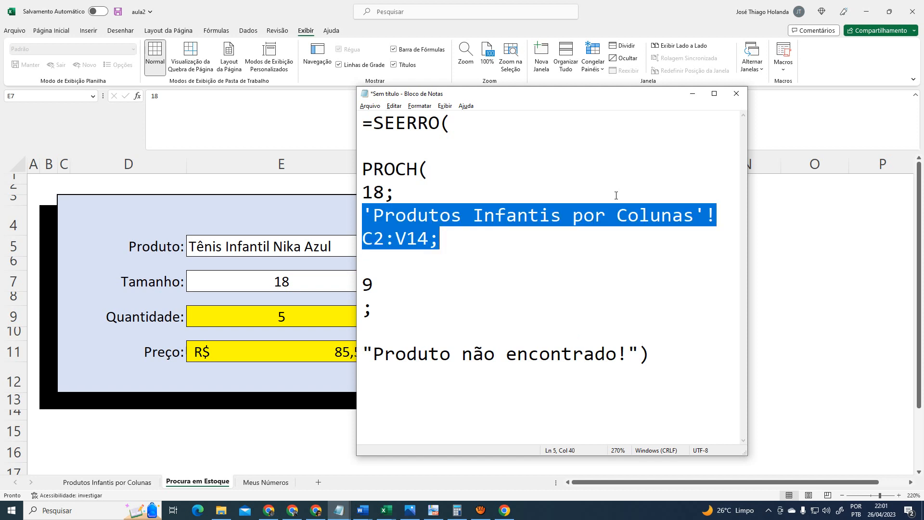
# Delete "'Produtos Infantis por Colunas'!C2:V14" from the Notepad formula, leaving blank space above its semicolon for a new argument
pyautogui.press('Right')
pyautogui.press('Home')
pyautogui.hotkey('shift', 'End')
pyautogui.hotkey('shift', 'Right')
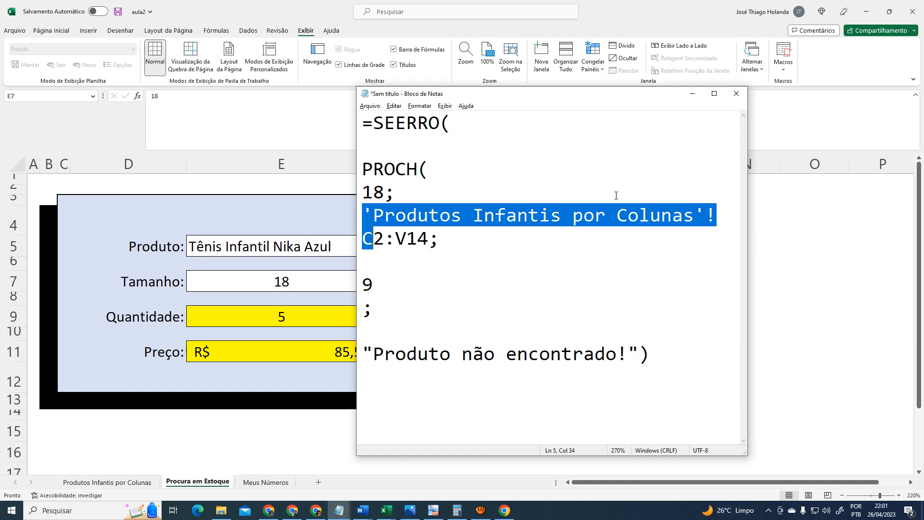
pyautogui.hotkey('shift', 'Right')
pyautogui.hotkey('shift', 'Right')
pyautogui.hotkey('shift', 'Right')
pyautogui.hotkey('shift', 'Right')
pyautogui.hotkey('shift', 'Right')
pyautogui.press('BackSpace')
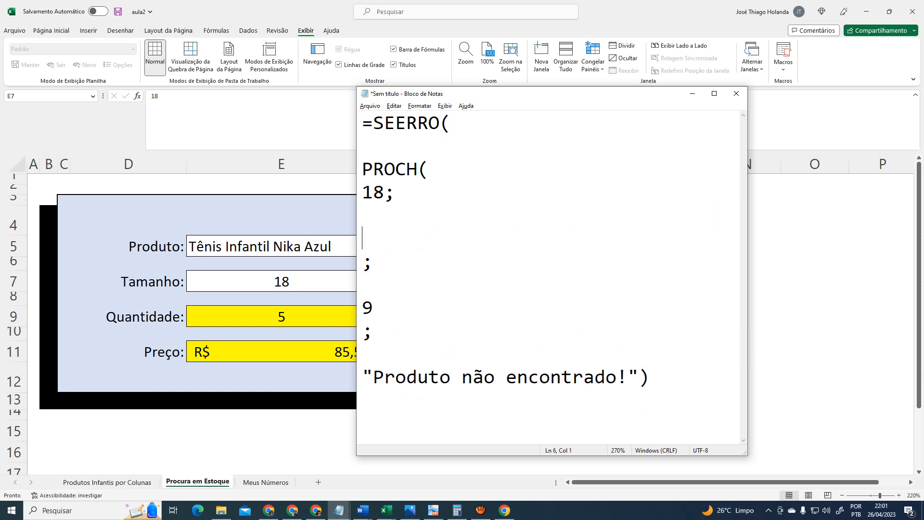
pyautogui.press('Return')
# Locate the size 18 header on the Produtos Infantis por Colunas sheet, and enter 2 in place of the table argument in Notepad
pyautogui.click(139, 482)
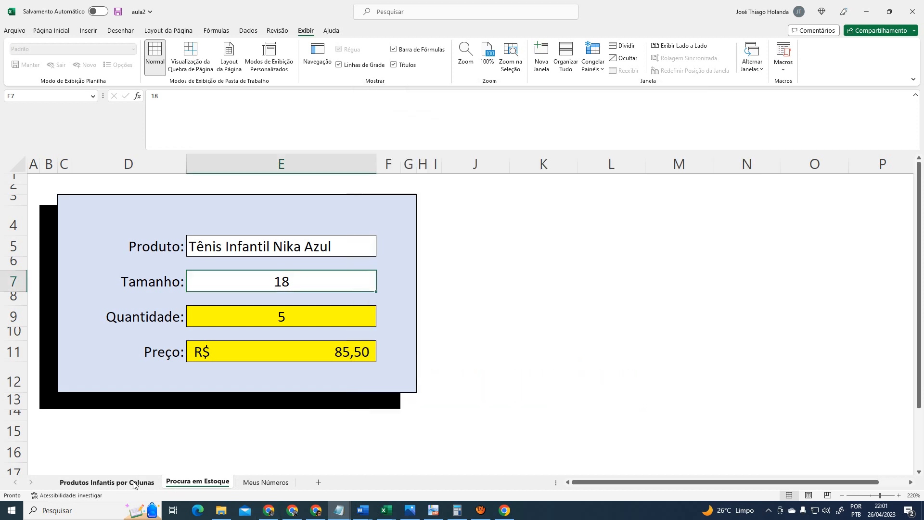
pyautogui.click(137, 483)
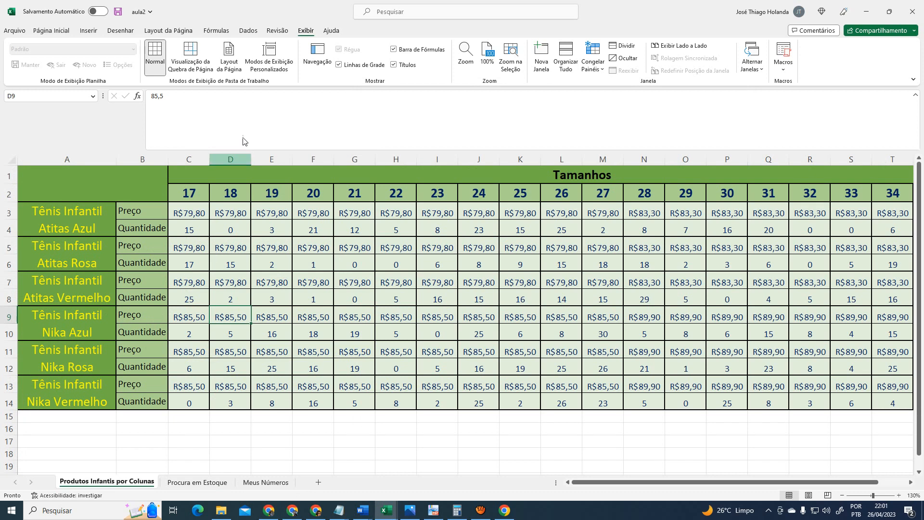
pyautogui.click(191, 193)
pyautogui.click(234, 191)
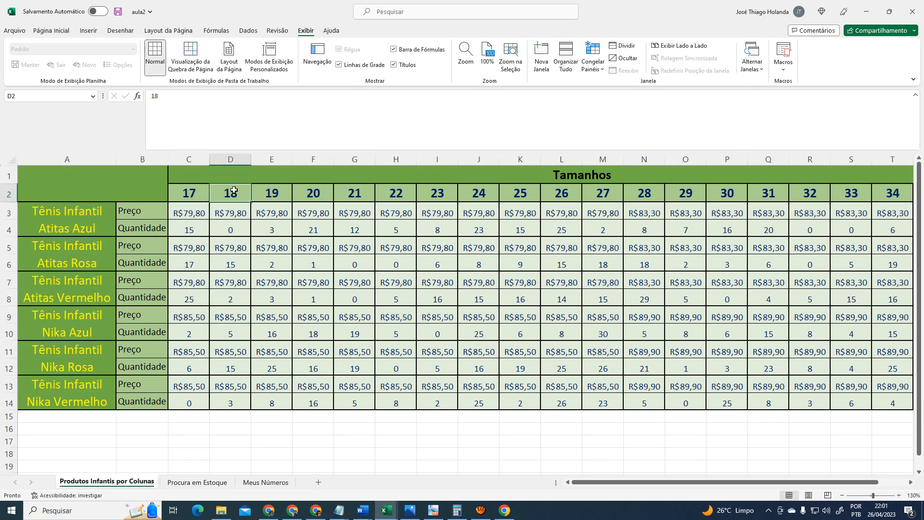
pyautogui.hotkey('alt', 'Tab')
pyautogui.write('d')
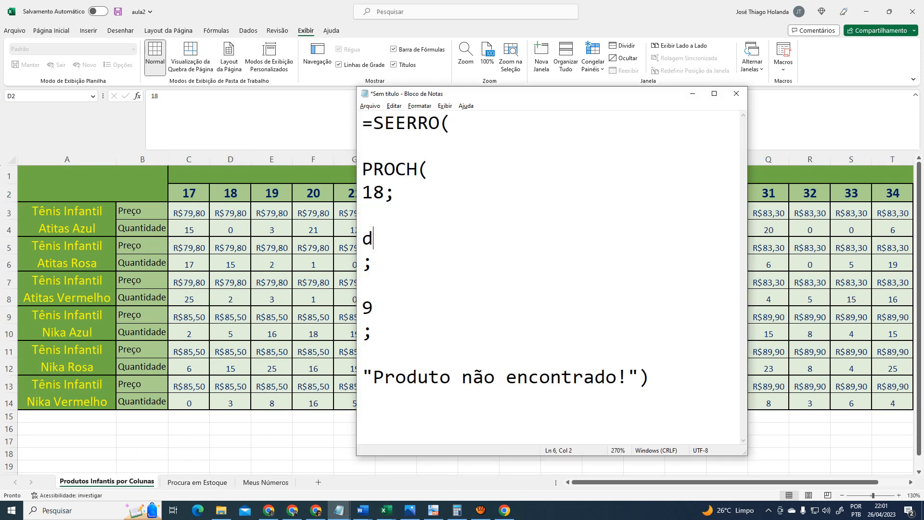
pyautogui.press('BackSpace')
pyautogui.hotkey('ctrl', 'z')
pyautogui.press('BackSpace')
pyautogui.write('2')
# Return to the aula2 workbook and inspect the Quantidade formula in E9 on the Procura em Estoque sheet
pyautogui.click(454, 261)
pyautogui.press('Down')
pyautogui.press('Down')
pyautogui.hotkey('alt', 'Tab')
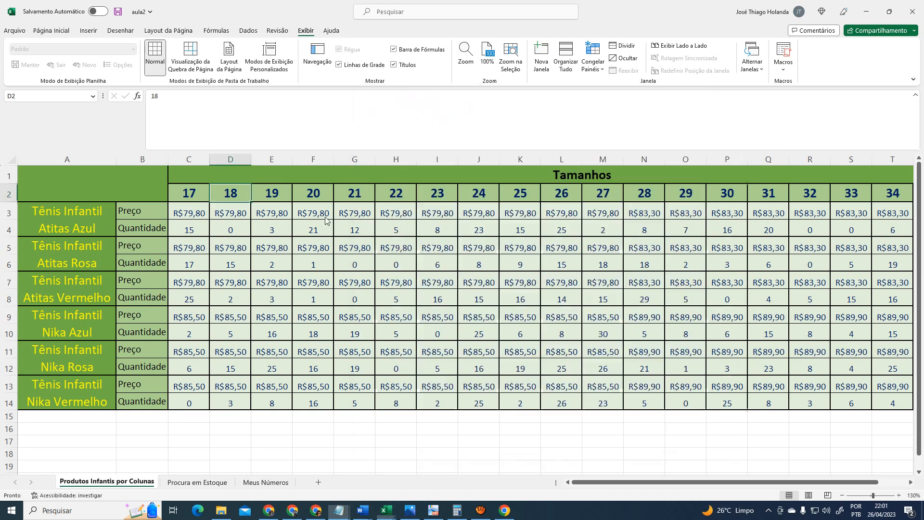
pyautogui.click(195, 482)
pyautogui.click(279, 318)
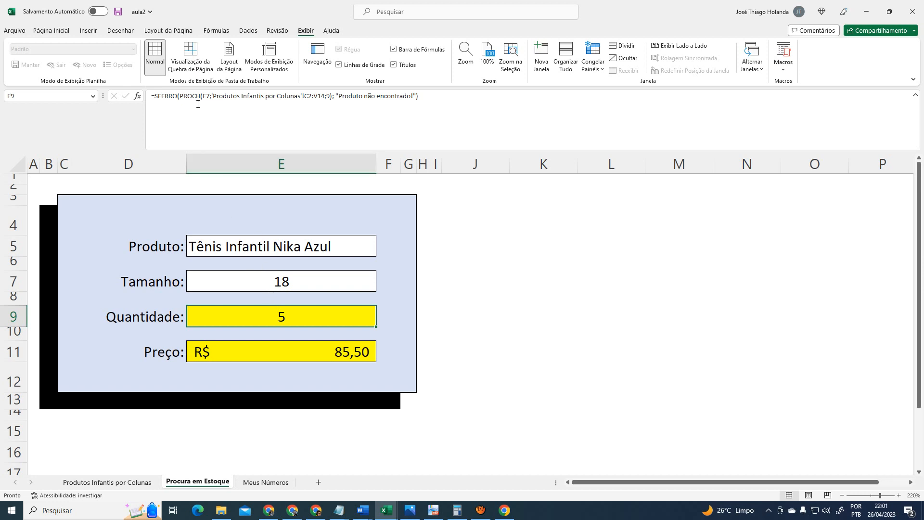
# Switch to the PRODUTOS DE TÊNIS - Copia workbook and examine the fields of the CONSULTA POR DESCRIÇÃO E CABEÇA DA RAQUETE form
pyautogui.click(107, 486)
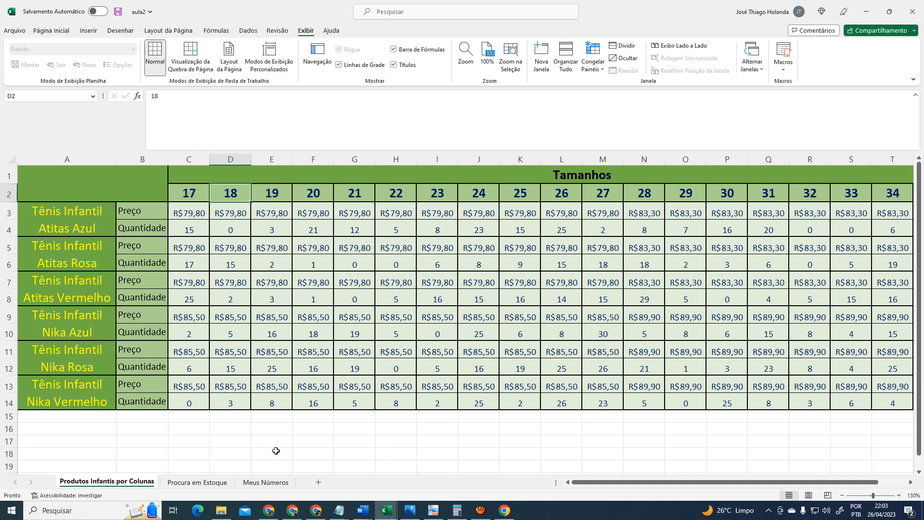
pyautogui.click(265, 442)
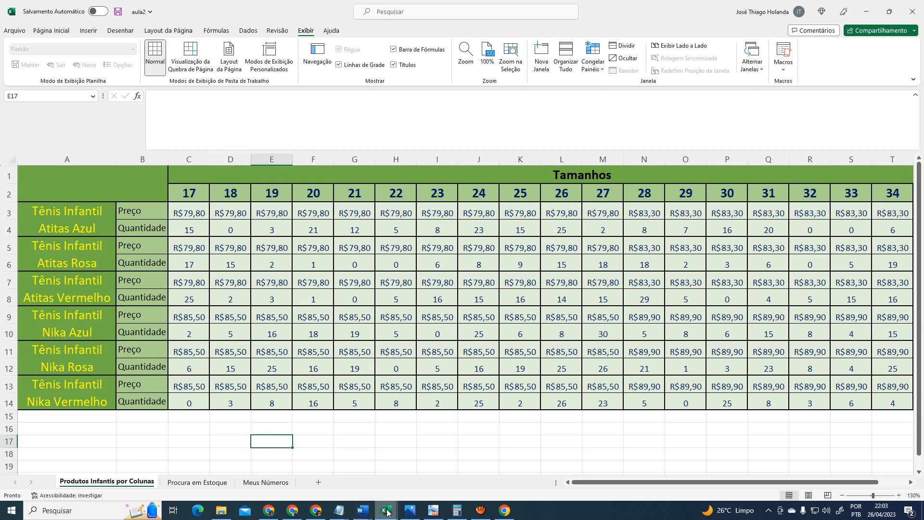
pyautogui.moveTo(386, 511)
pyautogui.click(208, 454)
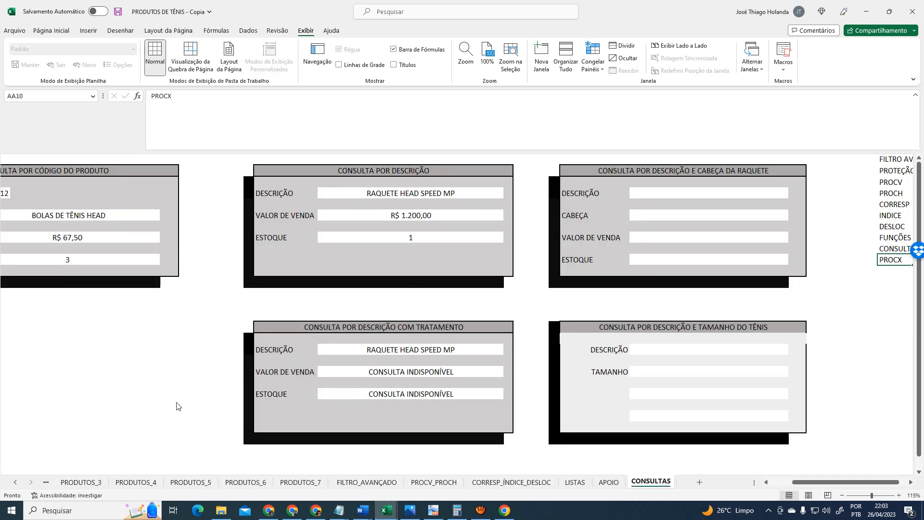
pyautogui.click(593, 192)
pyautogui.click(600, 215)
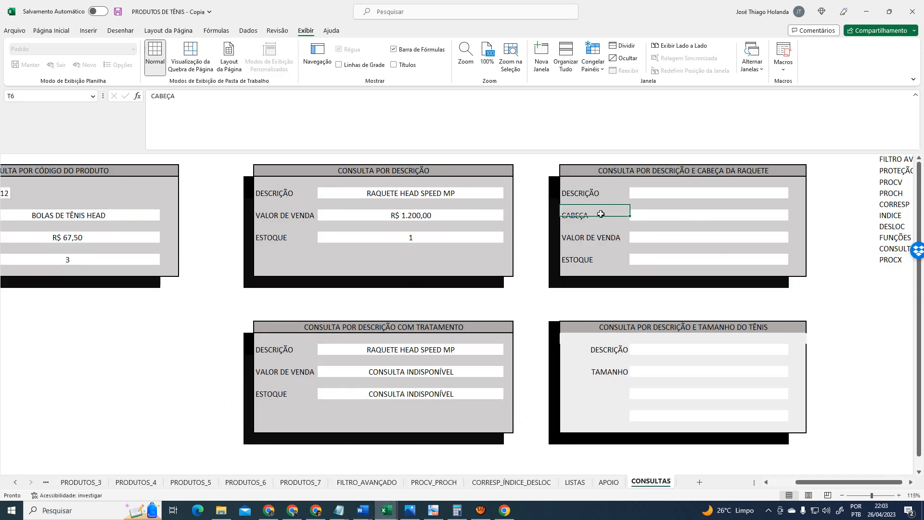
pyautogui.click(663, 215)
pyautogui.click(668, 172)
pyautogui.click(680, 196)
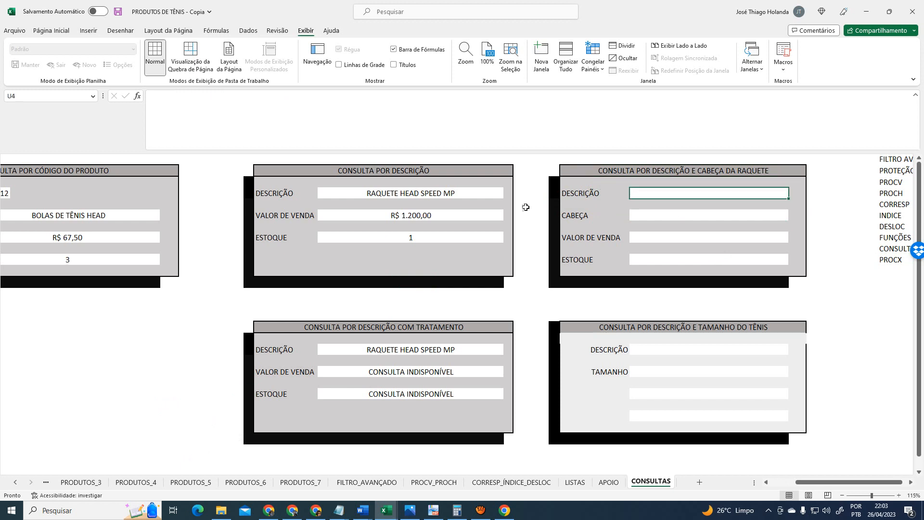
# Look through the PRODUTOS_7, PROCV_PROCH, CORRESP_ÍNDICE_DESLOC and LISTAS sheets, and return to the CONSULTAS sheet
pyautogui.click(306, 483)
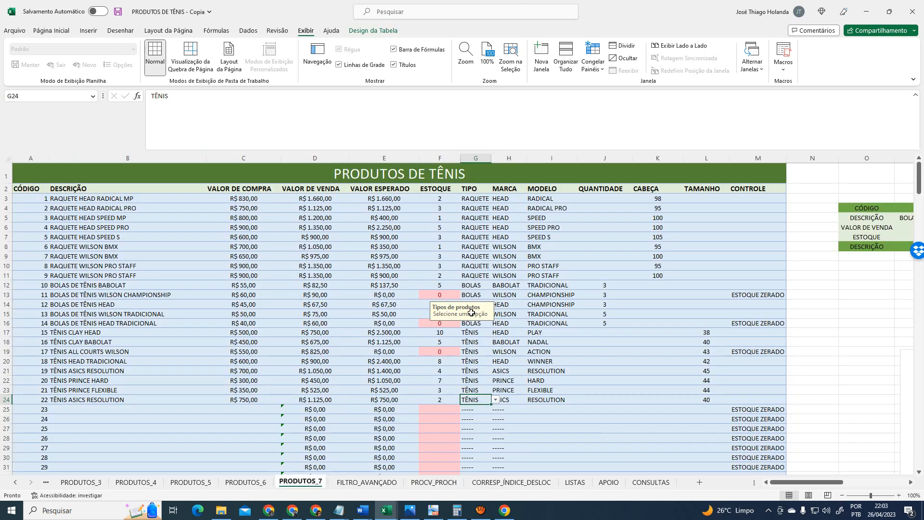
pyautogui.click(433, 483)
pyautogui.click(512, 483)
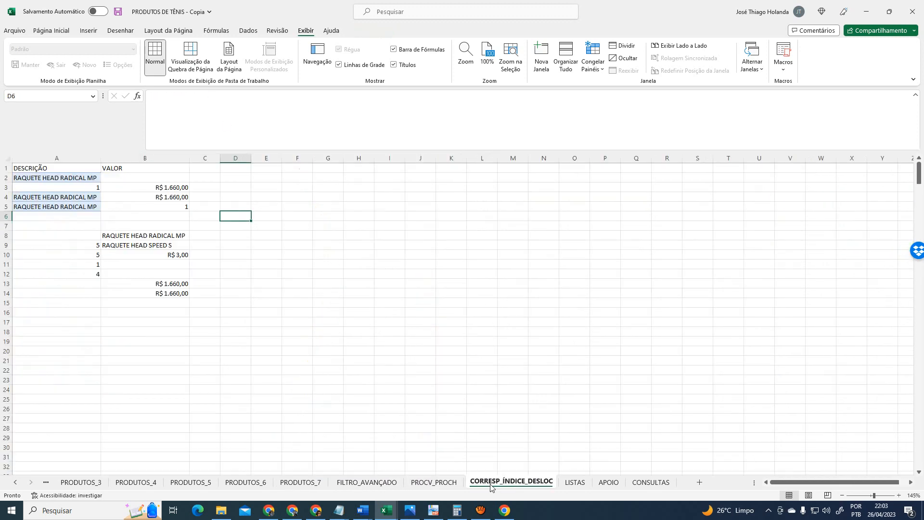
pyautogui.click(575, 483)
pyautogui.click(651, 482)
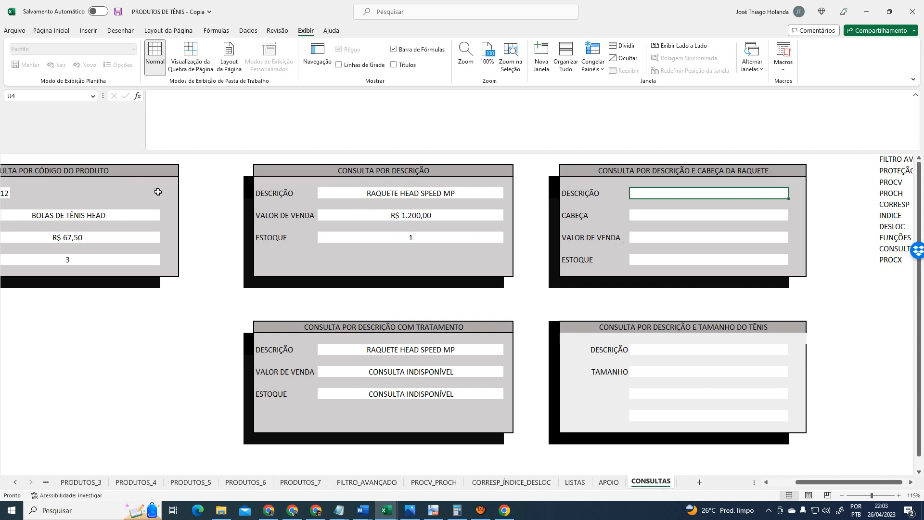
# Highlight the CONSULTA POR DESCRIÇÃO form and the CONSULTA POR DESCRIÇÃO E CABEÇA DA RAQUETE form in turn
pyautogui.moveTo(358, 171); pyautogui.dragTo(476, 284)
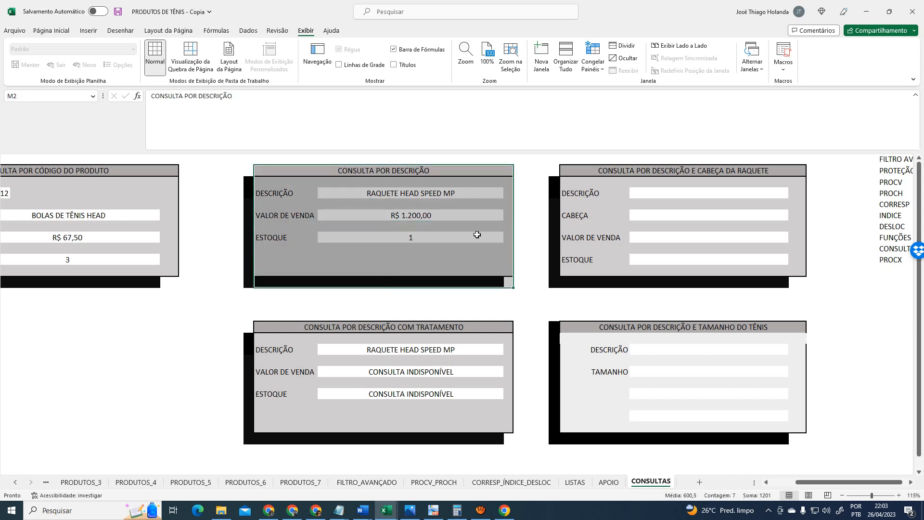
pyautogui.moveTo(246, 169); pyautogui.dragTo(403, 285)
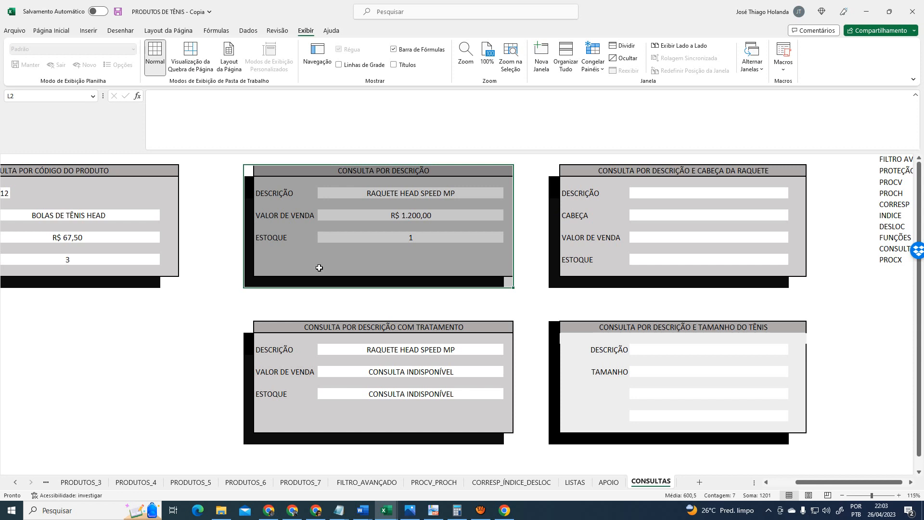
pyautogui.moveTo(555, 171); pyautogui.dragTo(703, 285)
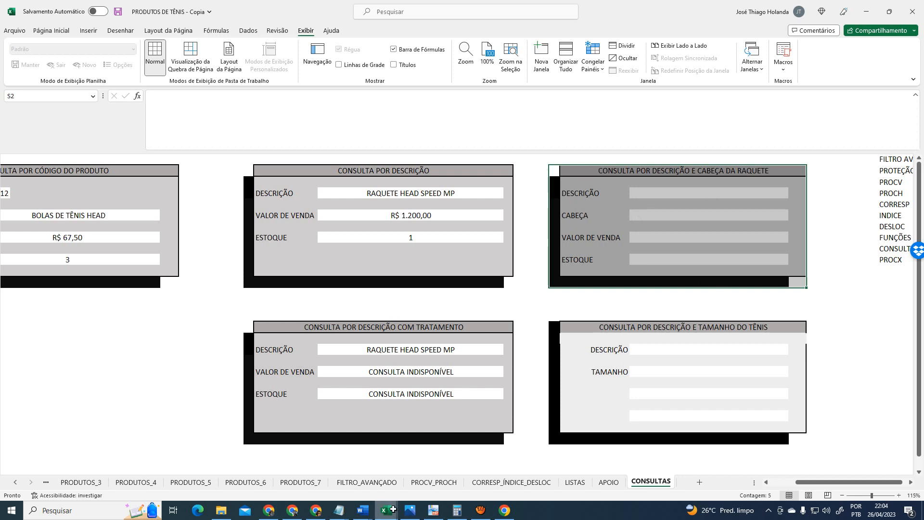
# Switch back to the aula2 workbook and show the Produtos Infantis por Colunas stock table
pyautogui.moveTo(393, 510)
pyautogui.click(270, 429)
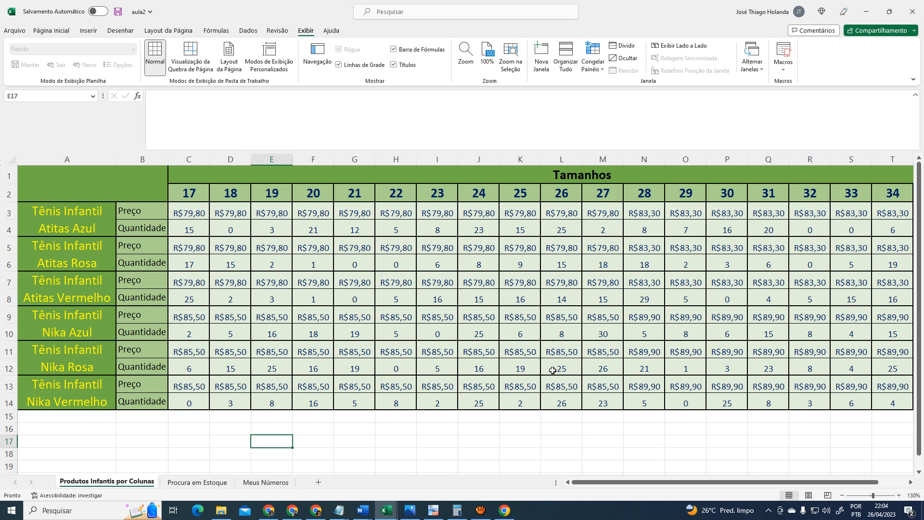
pyautogui.click(213, 482)
pyautogui.click(144, 481)
pyautogui.click(212, 431)
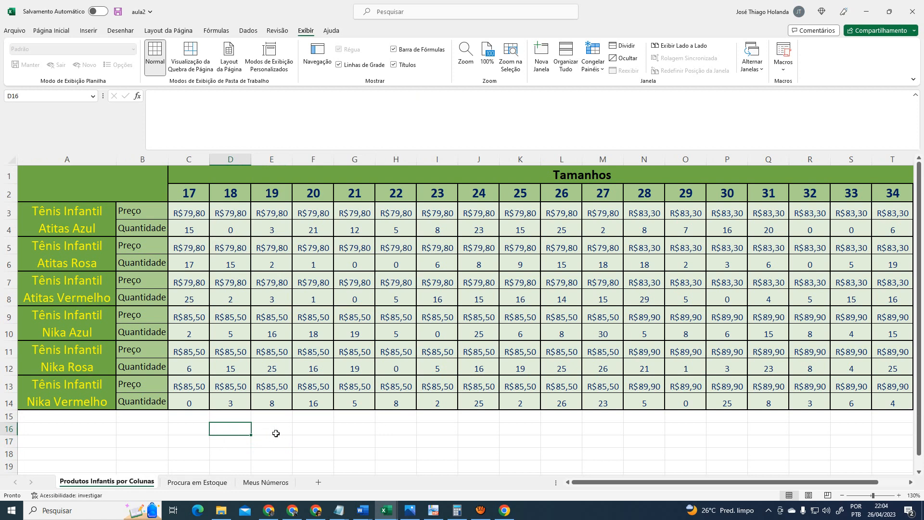
# Review the Produto, Tamanho and Quantidade cells of the query form on the Procura em Estoque sheet
pyautogui.click(225, 482)
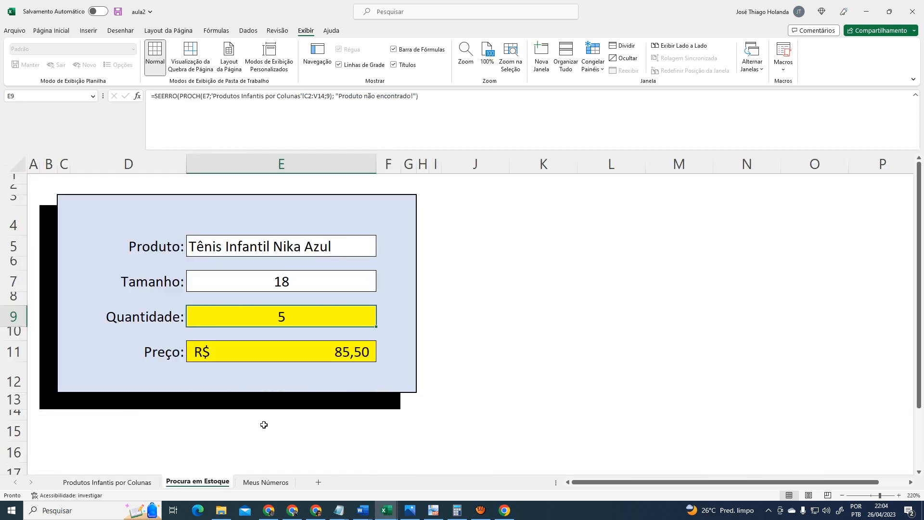
pyautogui.click(264, 425)
pyautogui.click(273, 242)
pyautogui.click(273, 277)
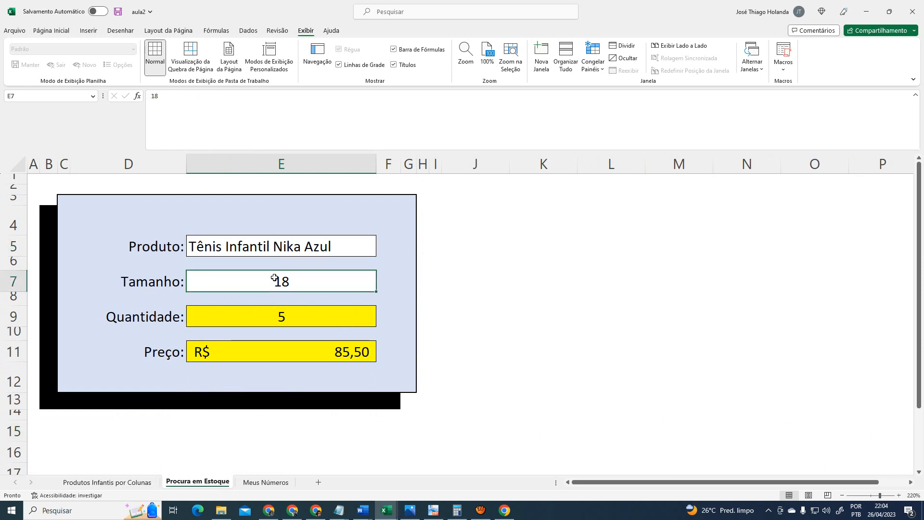
pyautogui.click(286, 313)
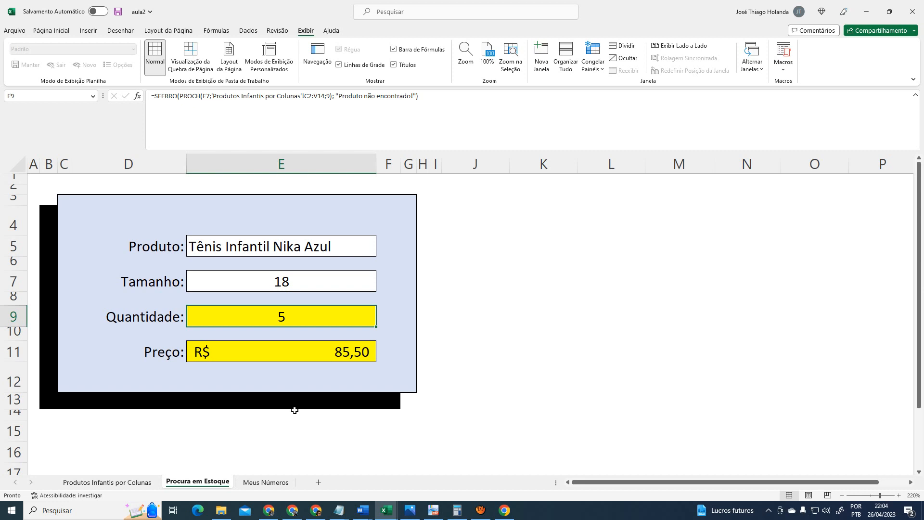
# Switch to the PRODUTOS DE TÊNIS - Copia workbook and highlight the whole CONSULTA POR DESCRIÇÃO form
pyautogui.click(109, 482)
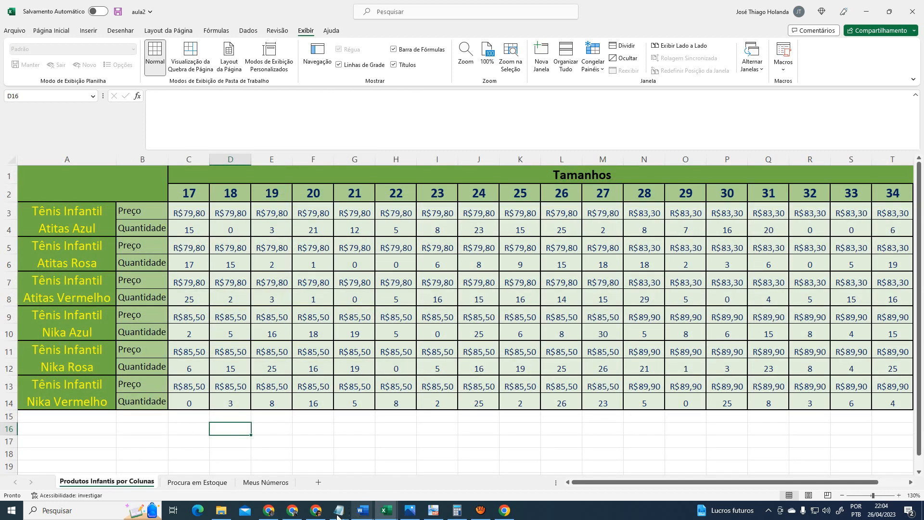
pyautogui.moveTo(387, 511)
pyautogui.click(268, 424)
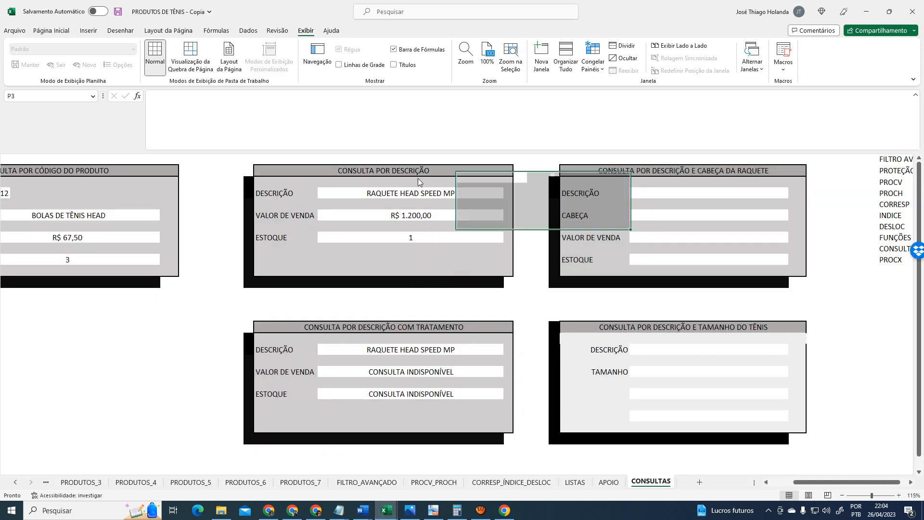
pyautogui.moveTo(326, 171); pyautogui.dragTo(323, 276)
pyautogui.moveTo(247, 169); pyautogui.dragTo(375, 280)
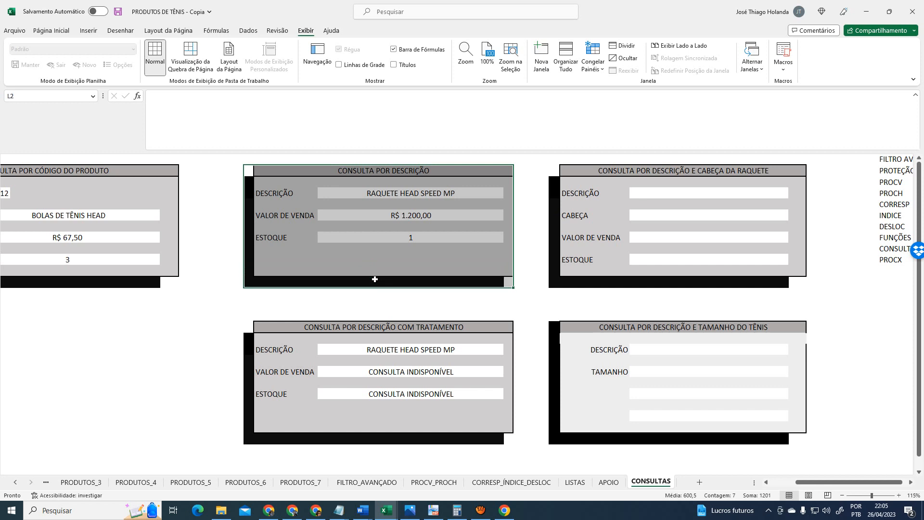
# View the product list on the PRODUTOS_7 sheet and return to the CONSULTA POR DESCRIÇÃO form on CONSULTAS
pyautogui.click(316, 482)
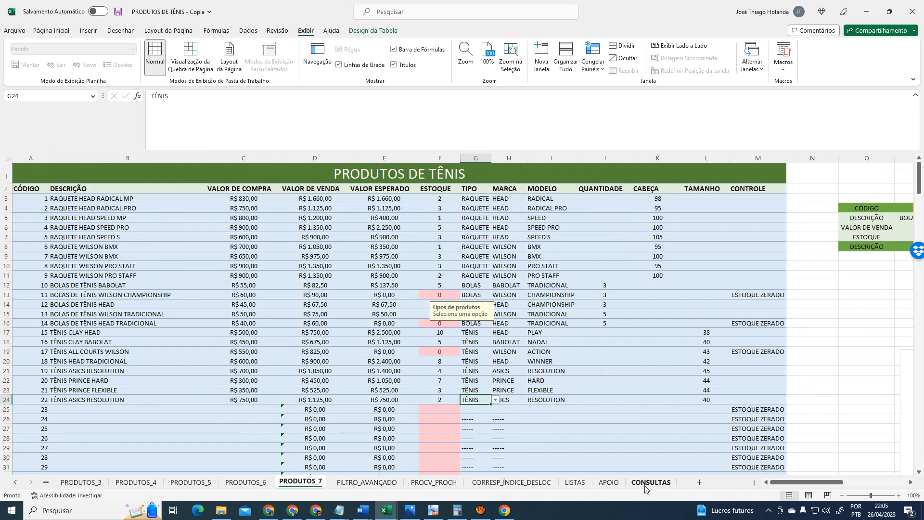
pyautogui.click(650, 482)
pyautogui.click(240, 170)
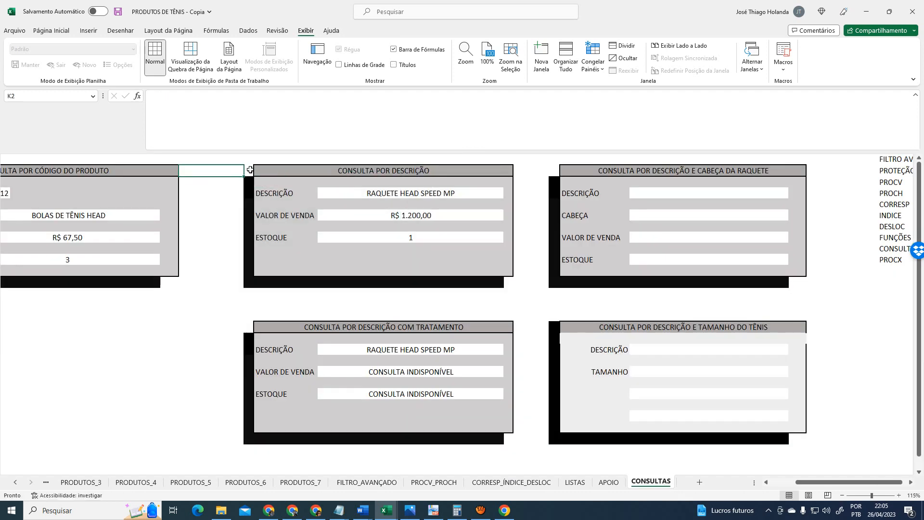
# Compare the description query forms on the CONSULTAS sheet with the product names in the aula2 workbook's stock table
pyautogui.click(249, 170)
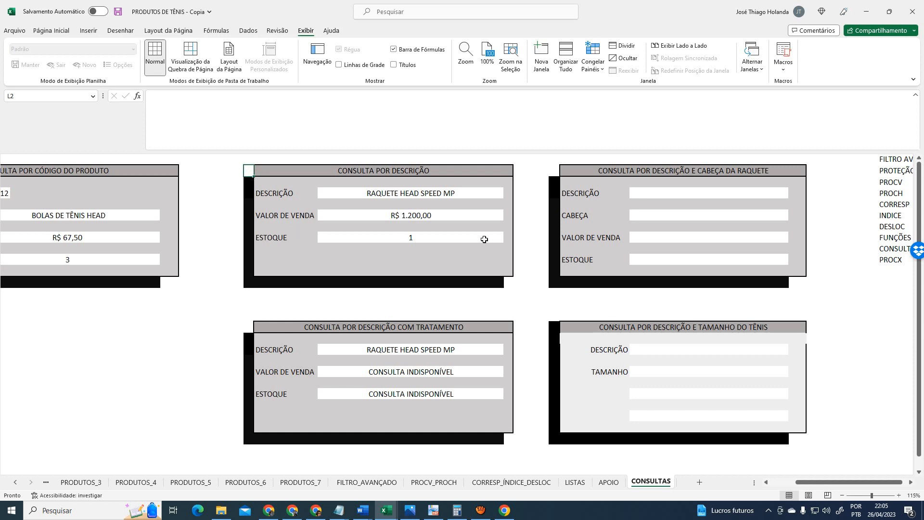
pyautogui.click(553, 171)
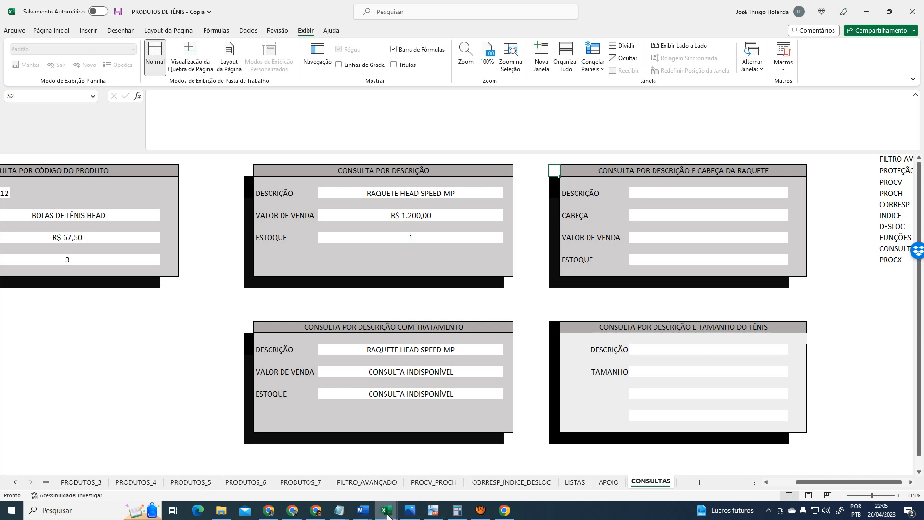
pyautogui.moveTo(388, 516)
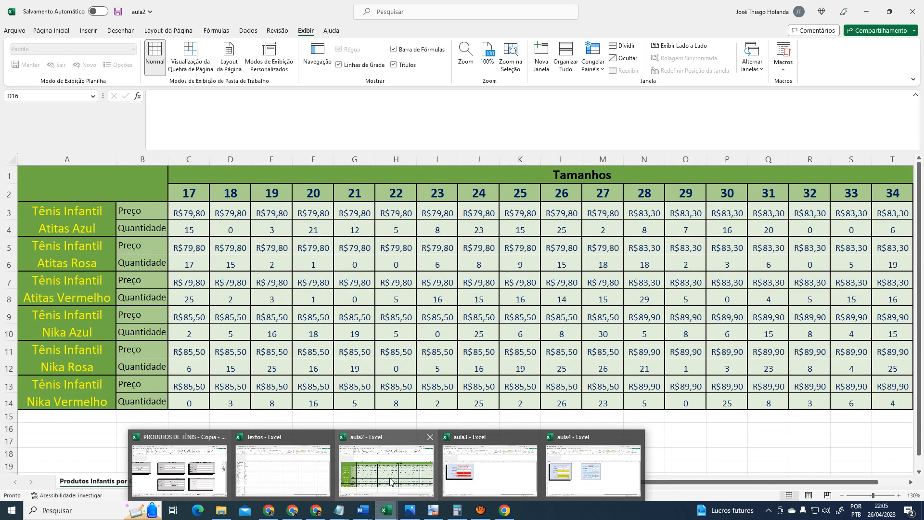
pyautogui.click(391, 482)
pyautogui.click(124, 206)
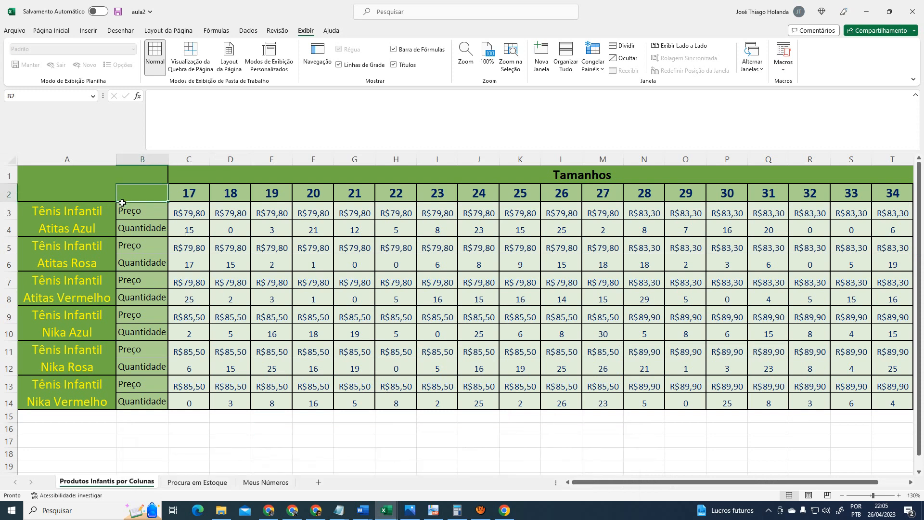
pyautogui.click(55, 202)
pyautogui.click(94, 254)
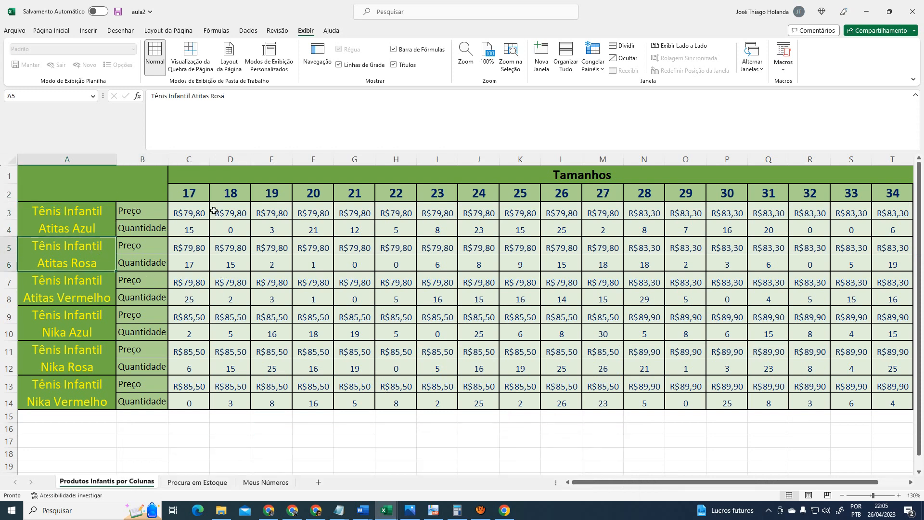
# Examine the Produto, Tamanho, Quantidade and Preço cells and their formulas on the Procura em Estoque sheet
pyautogui.click(214, 479)
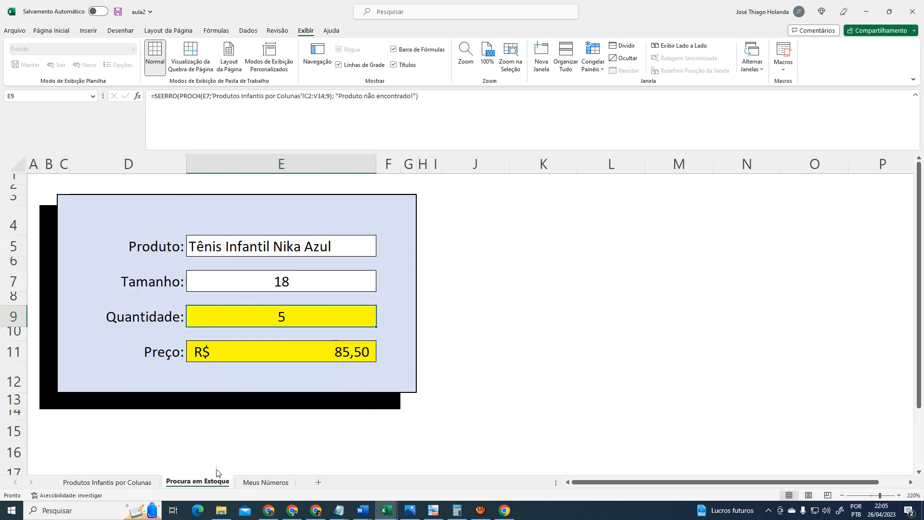
pyautogui.click(246, 245)
pyautogui.click(252, 284)
pyautogui.click(244, 245)
pyautogui.click(263, 294)
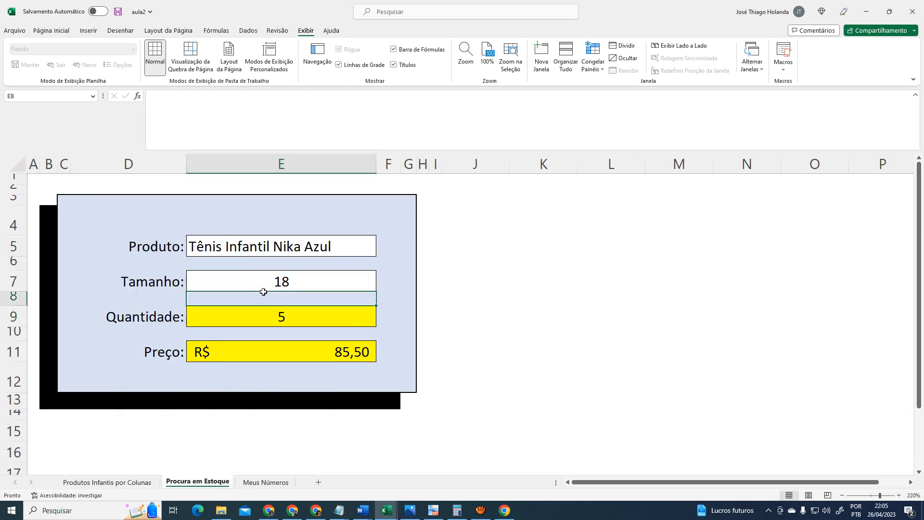
pyautogui.click(264, 319)
pyautogui.click(270, 365)
pyautogui.click(265, 303)
pyautogui.click(268, 354)
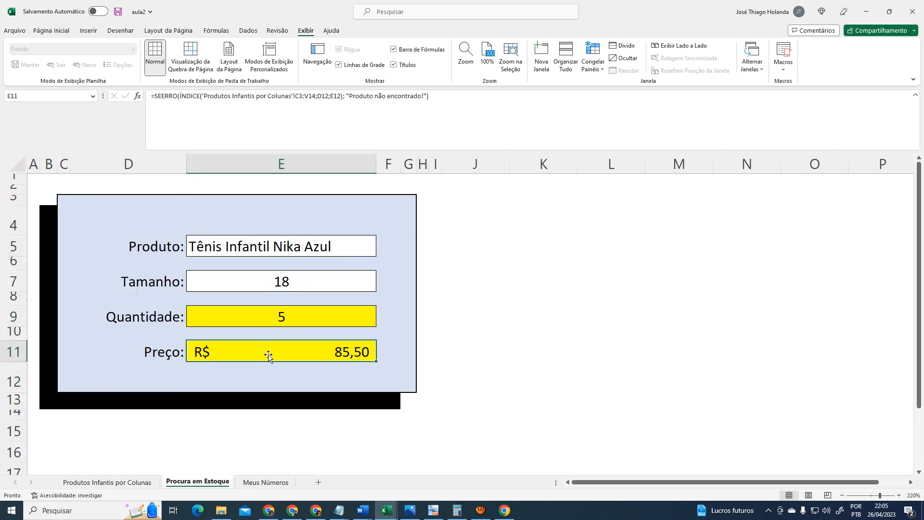
pyautogui.click(272, 316)
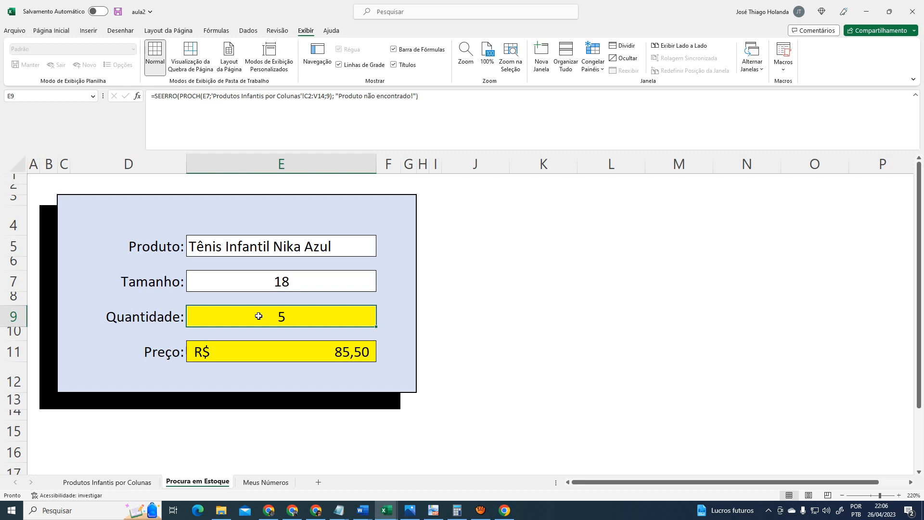
# View the Procura em Estoque query forms in the aula3 and aula4 workbooks
pyautogui.click(387, 511)
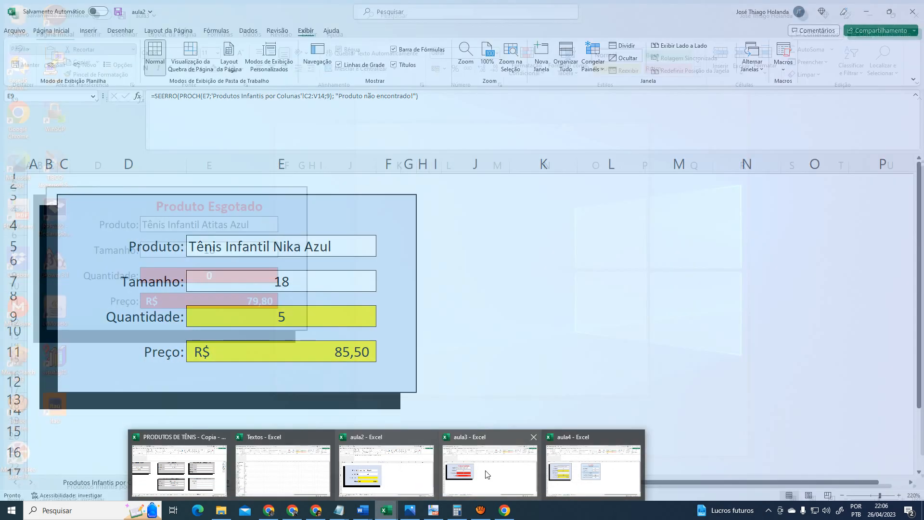
pyautogui.click(487, 474)
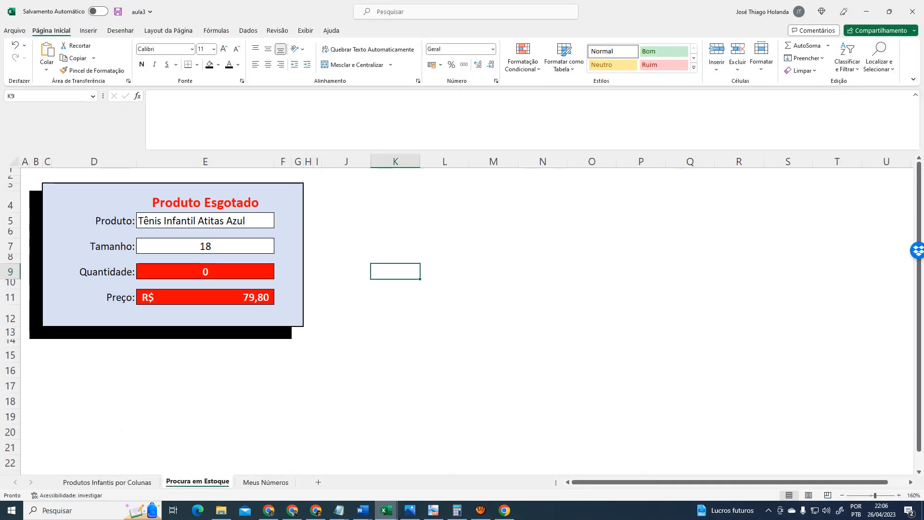
pyautogui.click(386, 511)
pyautogui.click(386, 475)
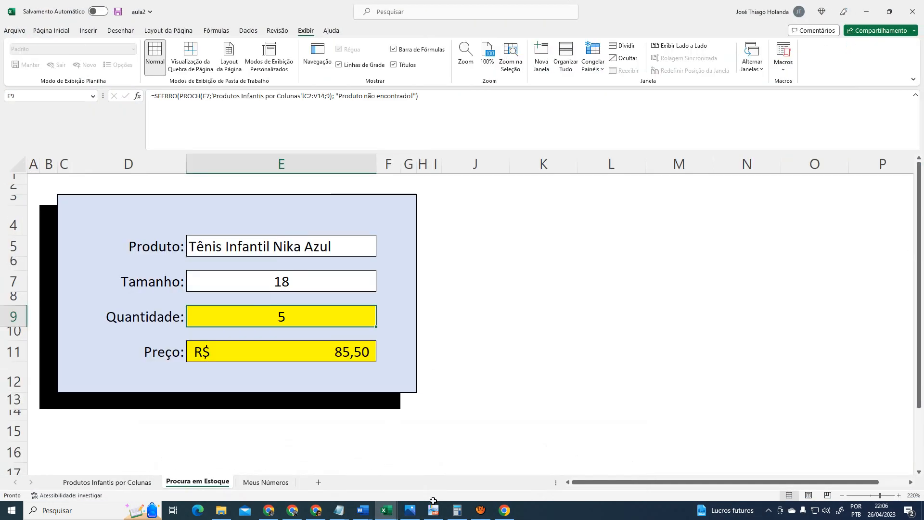
pyautogui.click(389, 511)
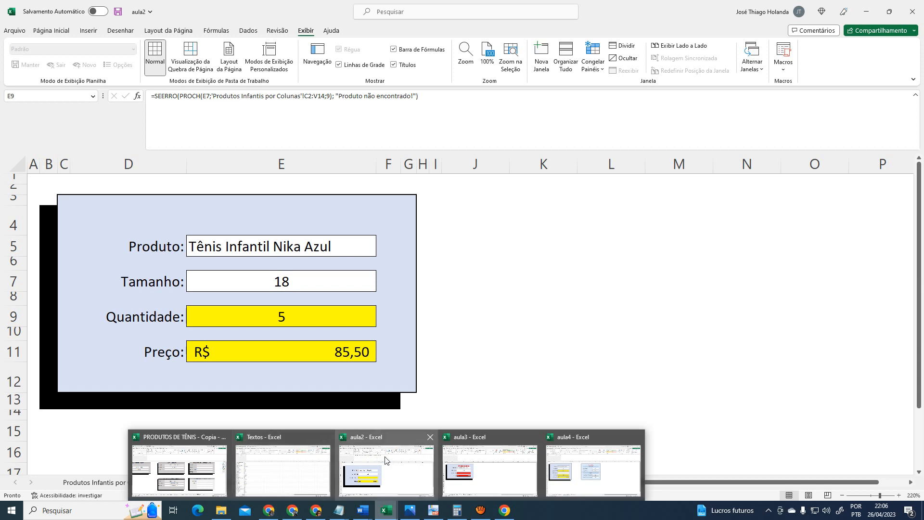
pyautogui.click(480, 457)
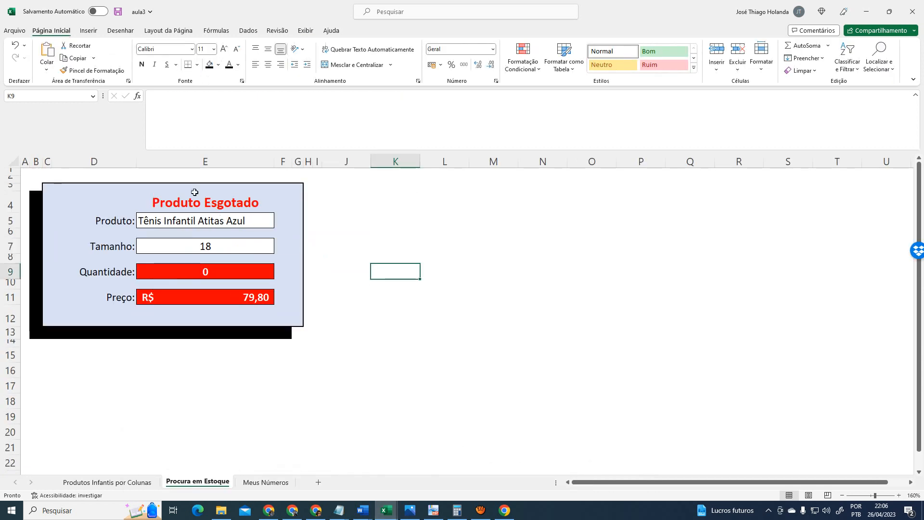
pyautogui.click(387, 510)
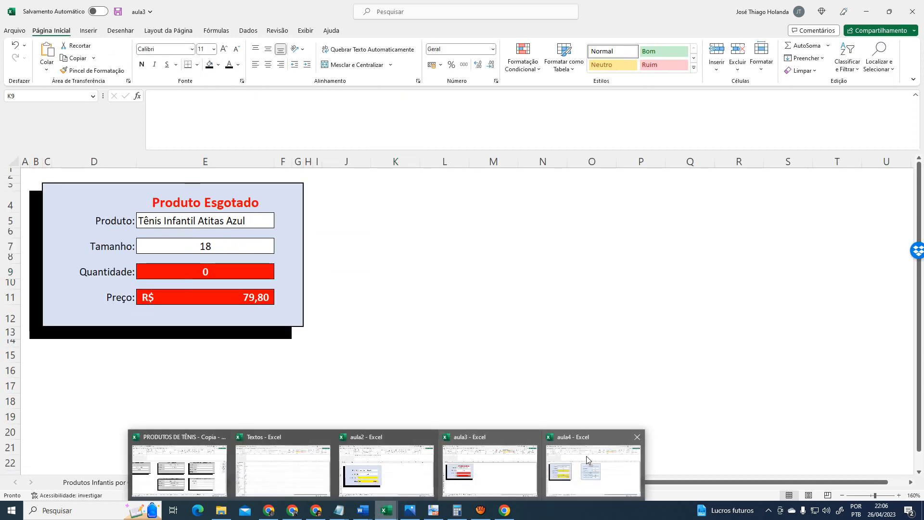
pyautogui.click(586, 460)
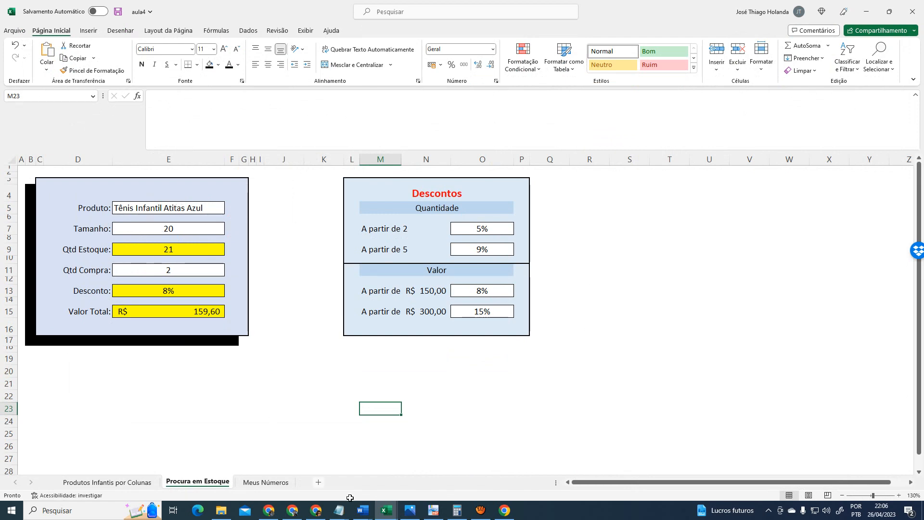
# Check the Textos workbook and return to the query forms in the PRODUTOS DE TÊNIS - Copia workbook
pyautogui.click(387, 511)
pyautogui.click(293, 468)
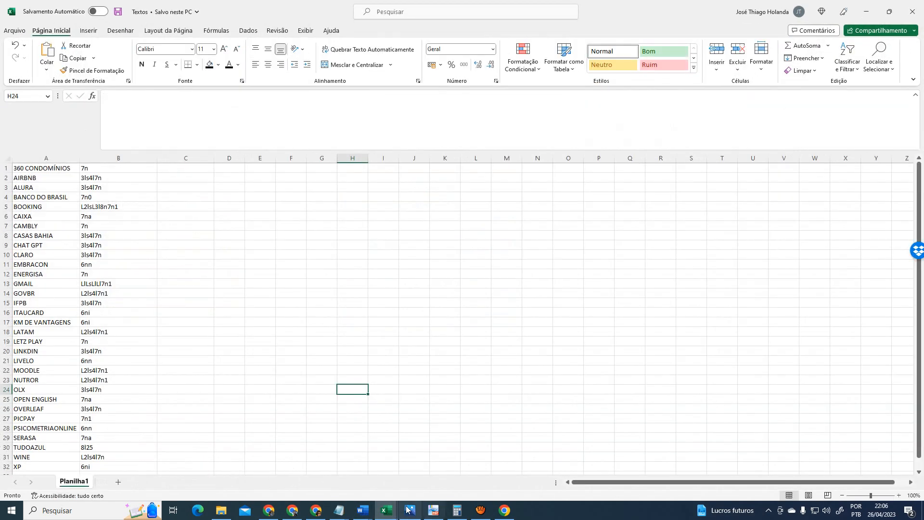
pyautogui.click(387, 511)
pyautogui.click(183, 449)
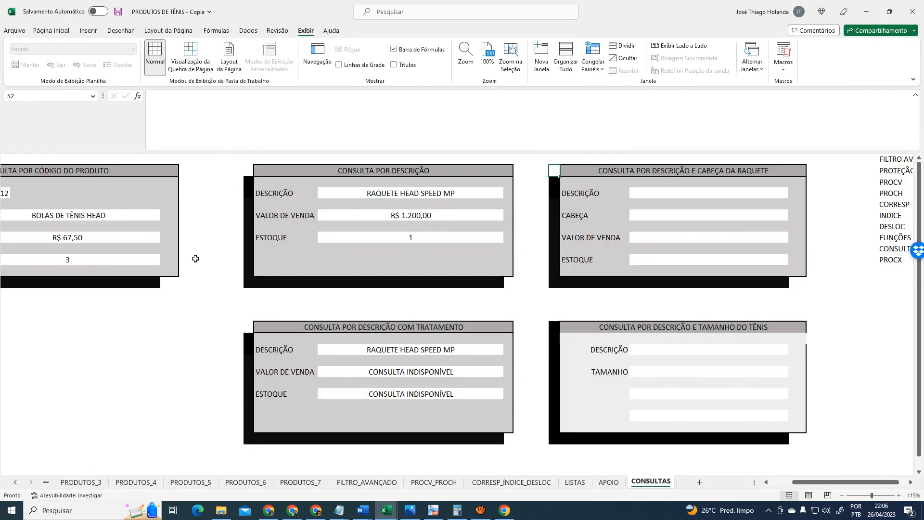
pyautogui.click(385, 517)
pyautogui.click(178, 464)
# Compare the stock query forms of the aula2, aula4 and aula3 workbooks
pyautogui.click(390, 518)
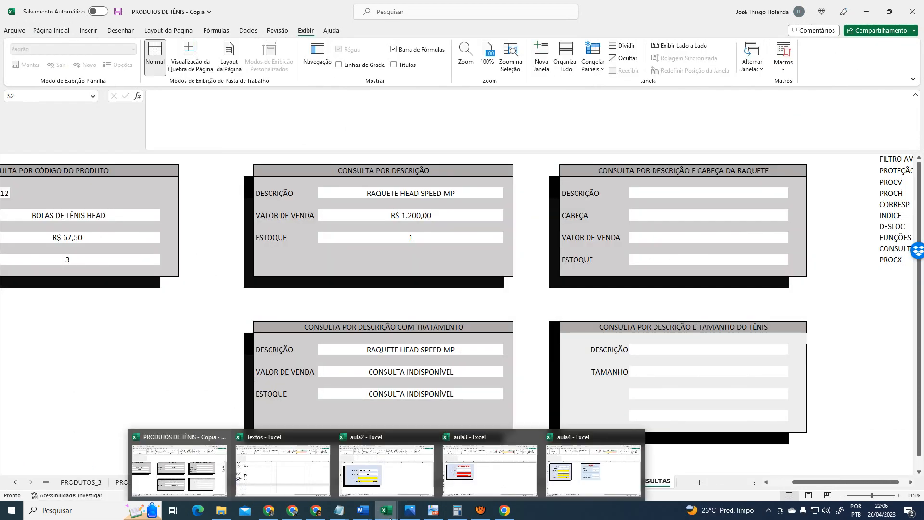
pyautogui.click(380, 464)
pyautogui.click(385, 511)
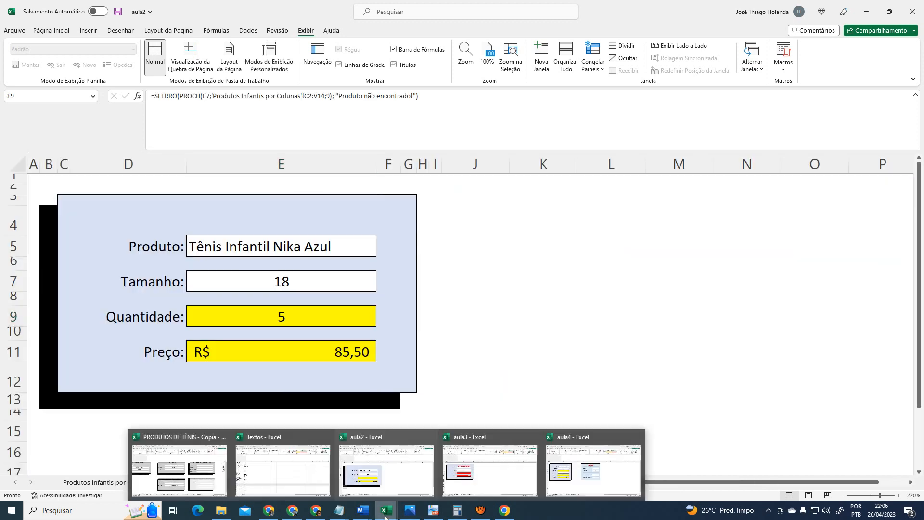
pyautogui.click(586, 463)
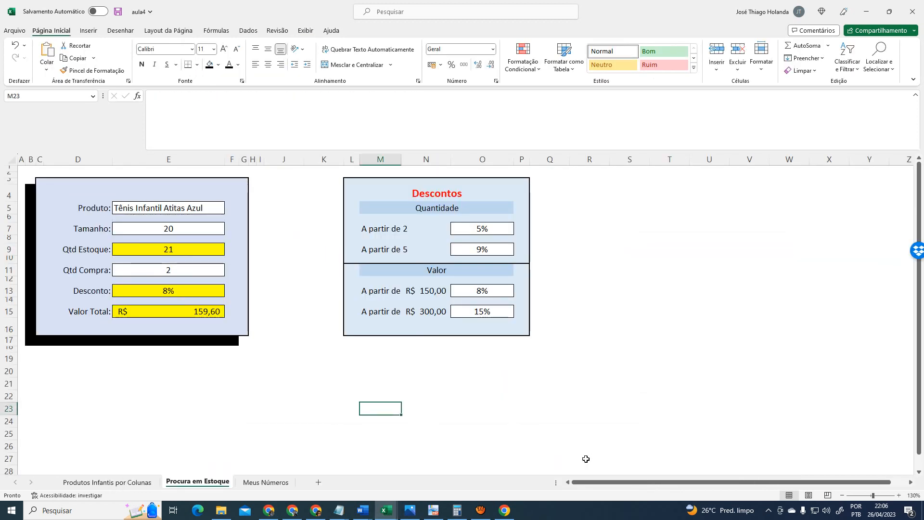
pyautogui.click(390, 514)
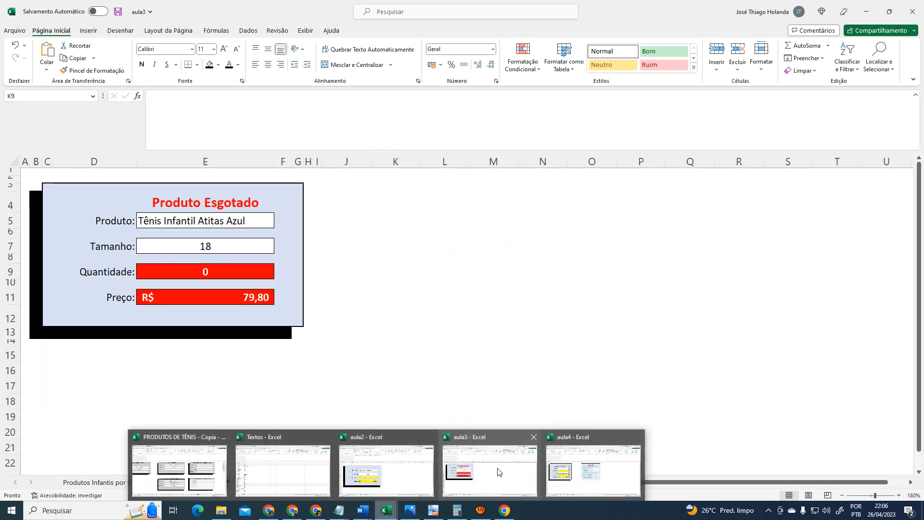
pyautogui.click(499, 472)
# Show the Descontos table in aula4 and the aula2 query form, and return to the CONSULTAS sheet of PRODUTOS DE TÊNIS - Copia
pyautogui.click(386, 512)
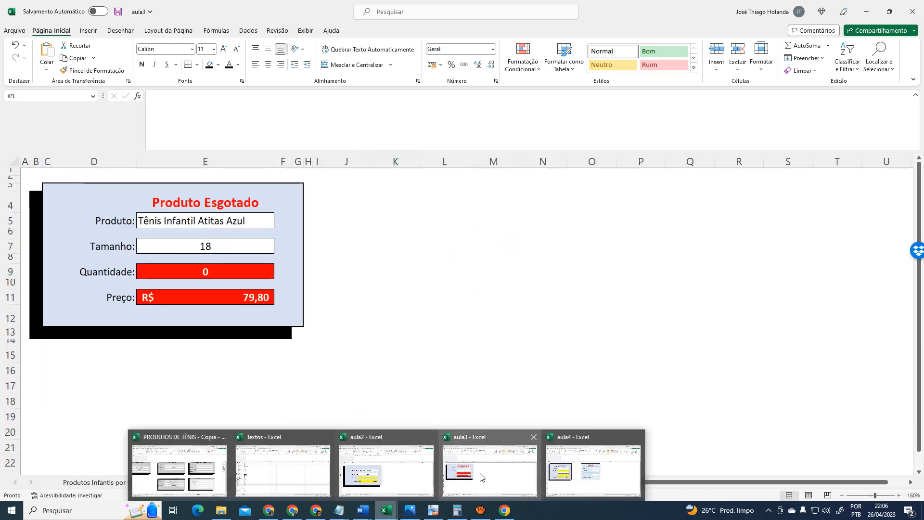
pyautogui.click(386, 509)
pyautogui.click(624, 464)
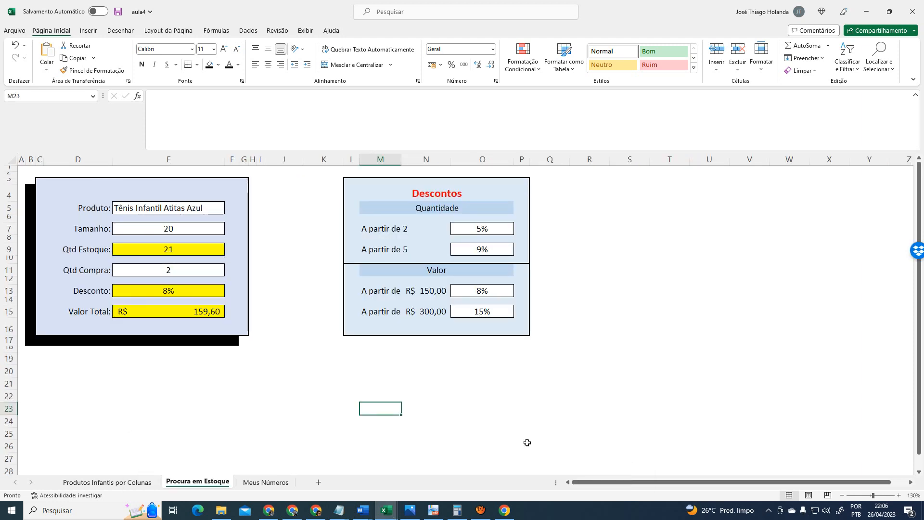
pyautogui.click(385, 510)
pyautogui.click(382, 463)
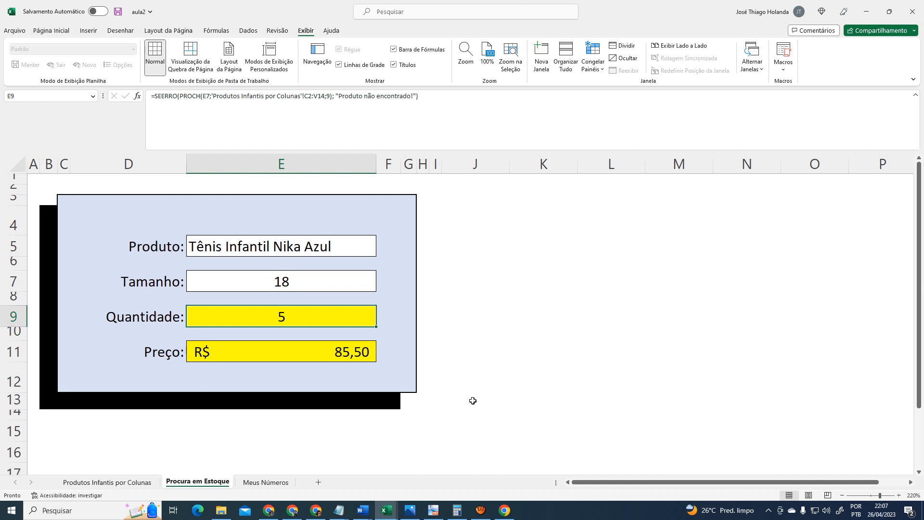
pyautogui.moveTo(395, 515)
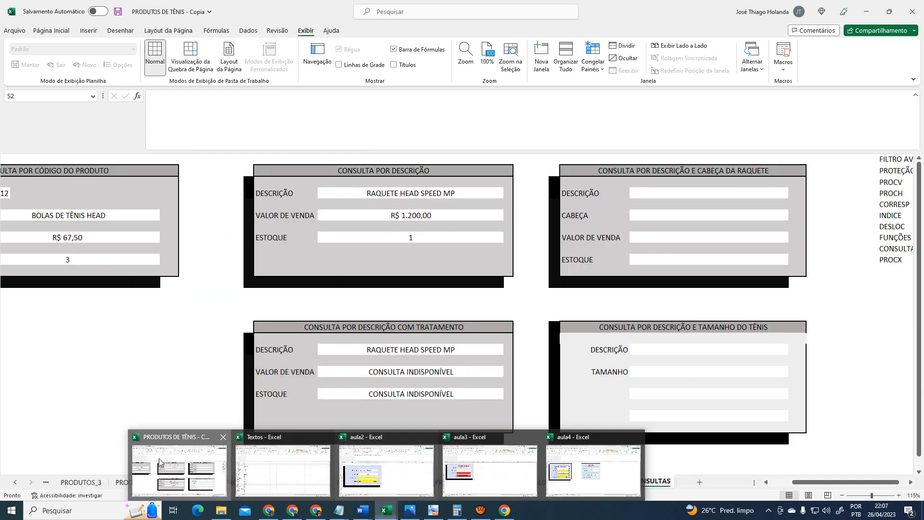
pyautogui.click(179, 470)
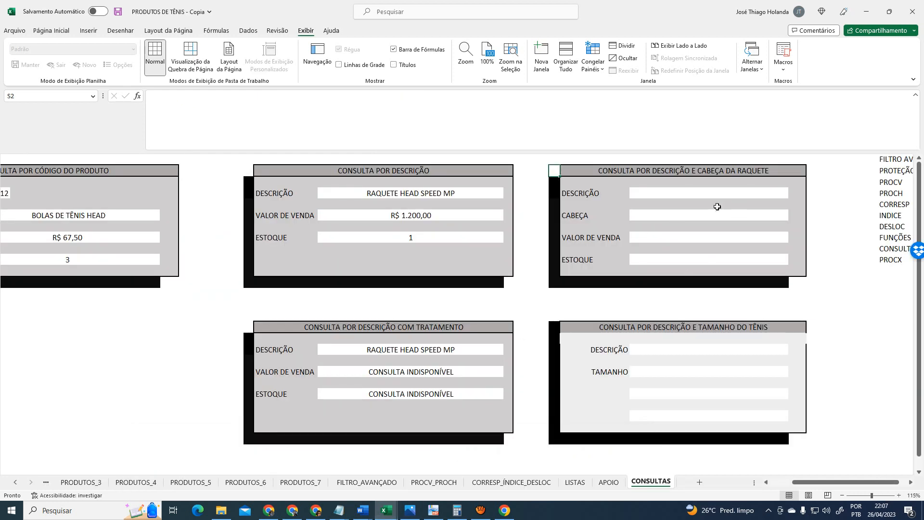
# Switch to the Google Meet call and send the chat messages "BOAN OITE" and "boa noite", leaving caret browsing off
pyautogui.click(293, 512)
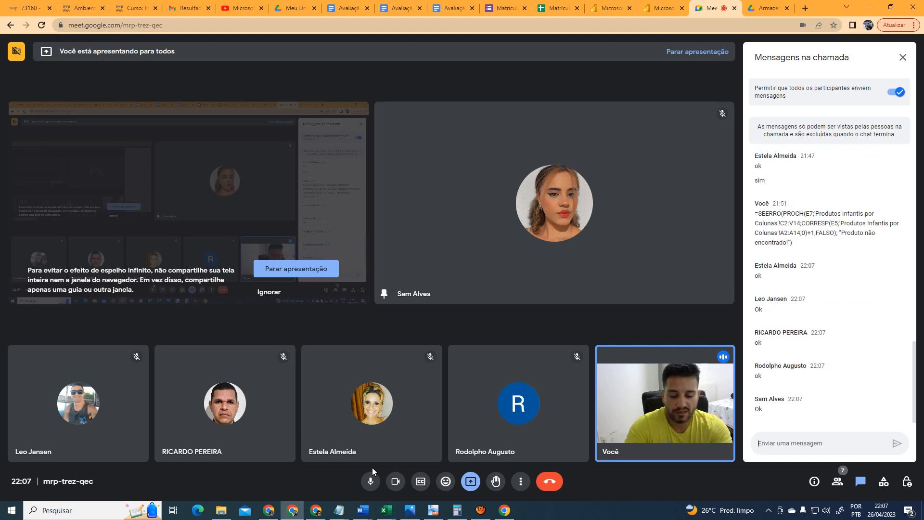
pyautogui.write('BOAN OITE')
pyautogui.press('Return')
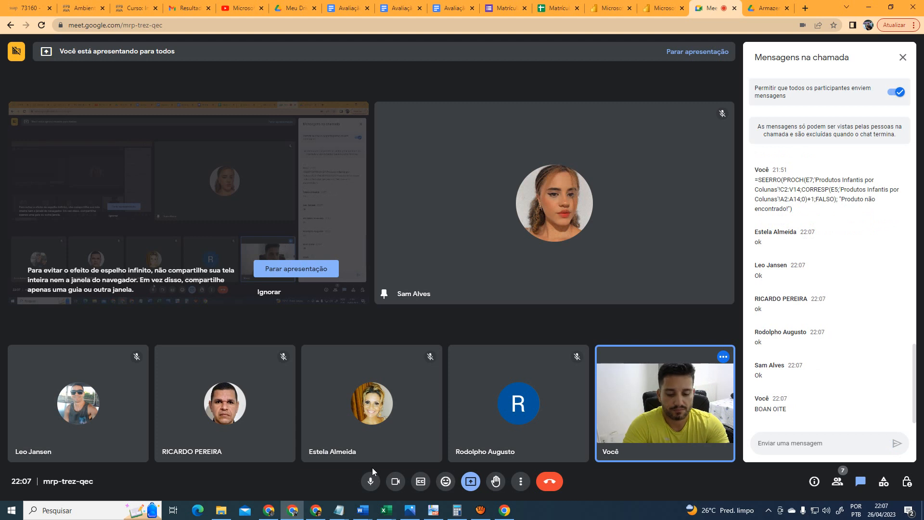
pyautogui.write('boa noite')
pyautogui.press('Return')
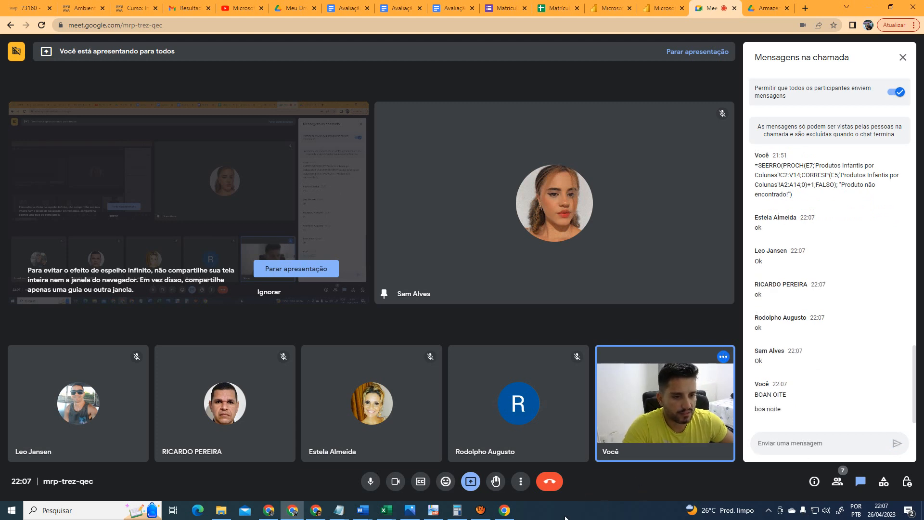
pyautogui.press('F7')
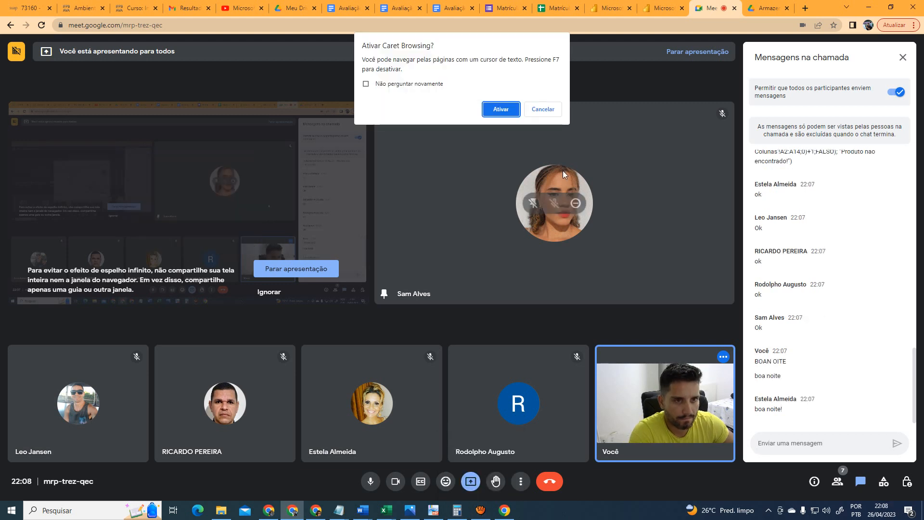
pyautogui.click(556, 111)
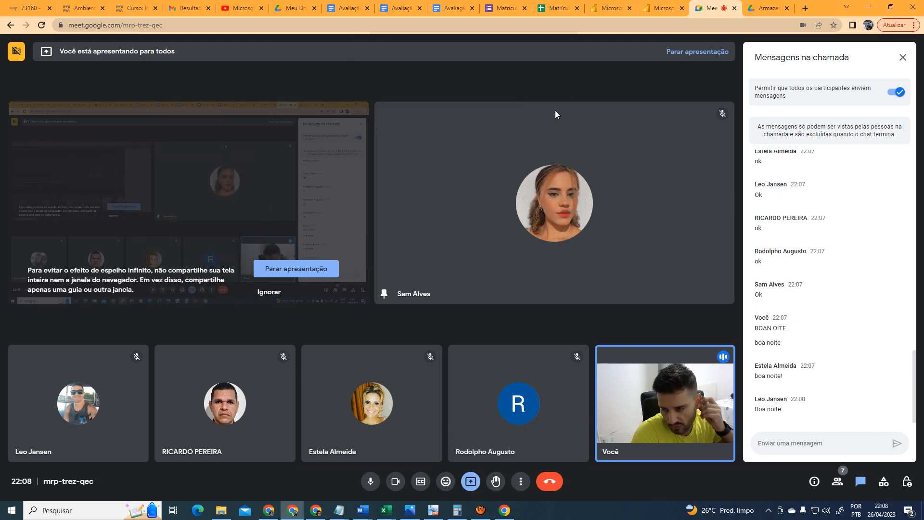